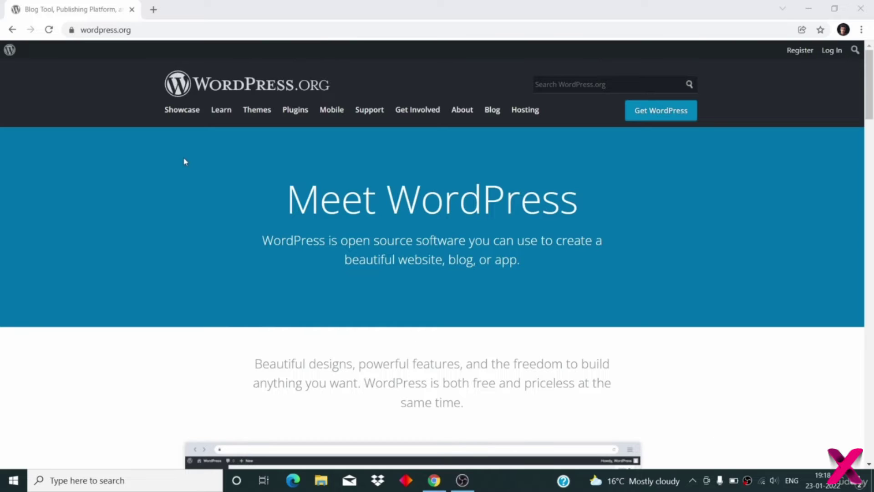
- Point out the wordpress.org address and highlight the hero description's 'open source' wording
click(155, 32)
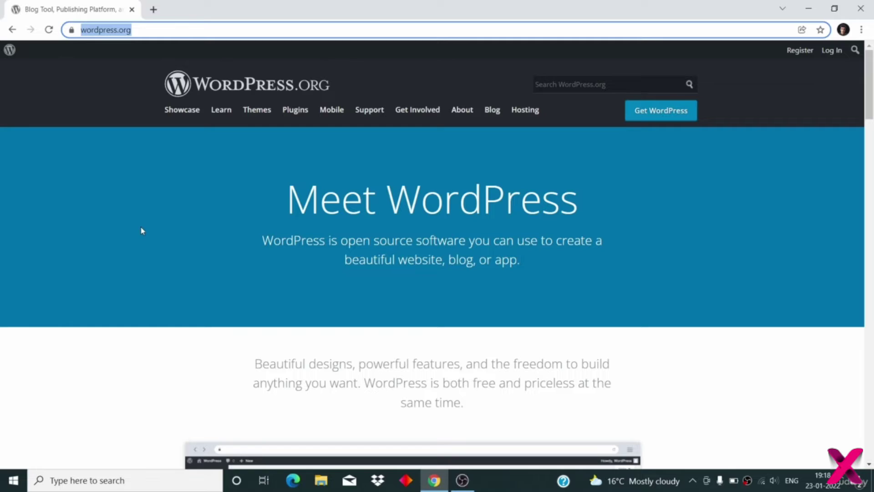
click(262, 265)
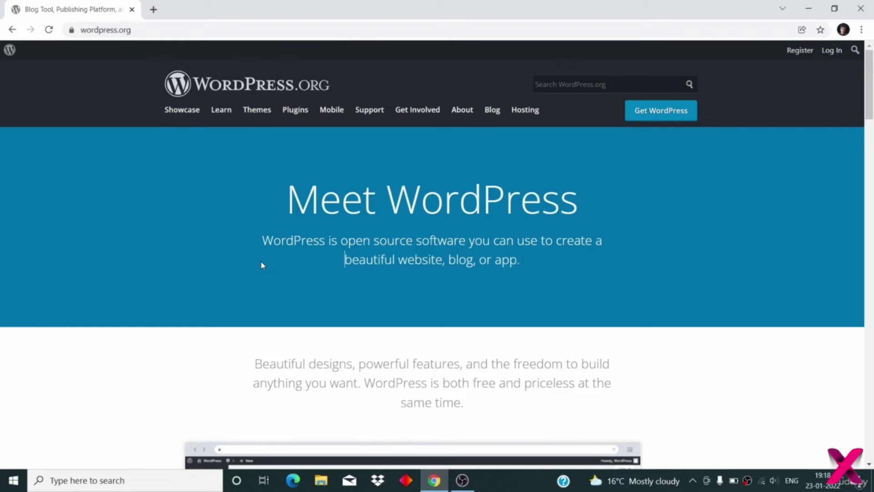
drag(259, 241, 520, 275)
drag(340, 242, 410, 243)
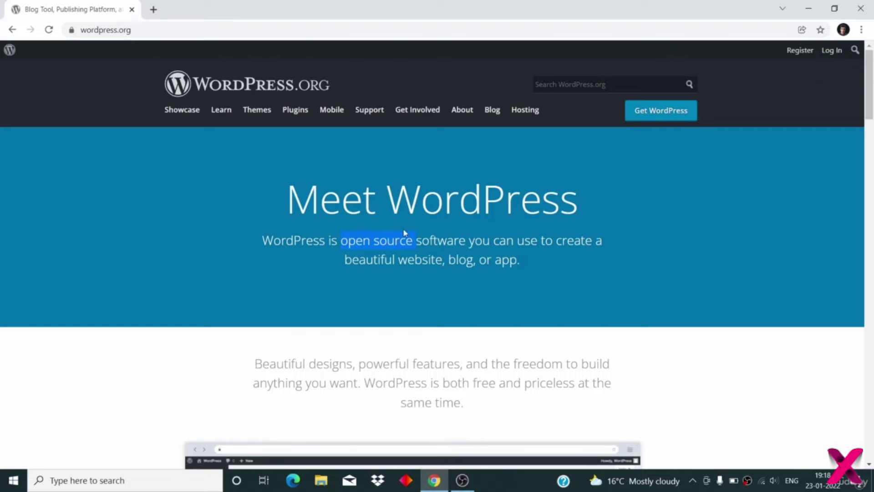
click(273, 240)
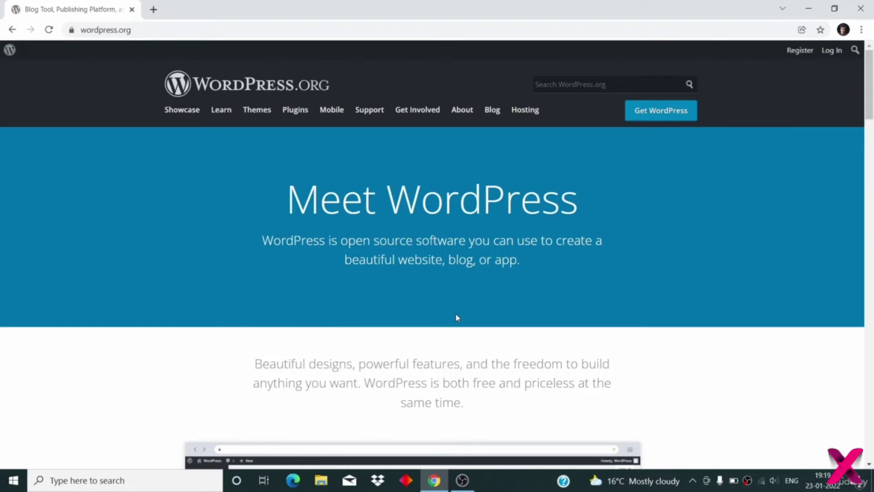
- Highlight 'open', 'WordPress' and 'source' in the Meet WordPress heading and subtitle, then clear them
drag(338, 242, 372, 244)
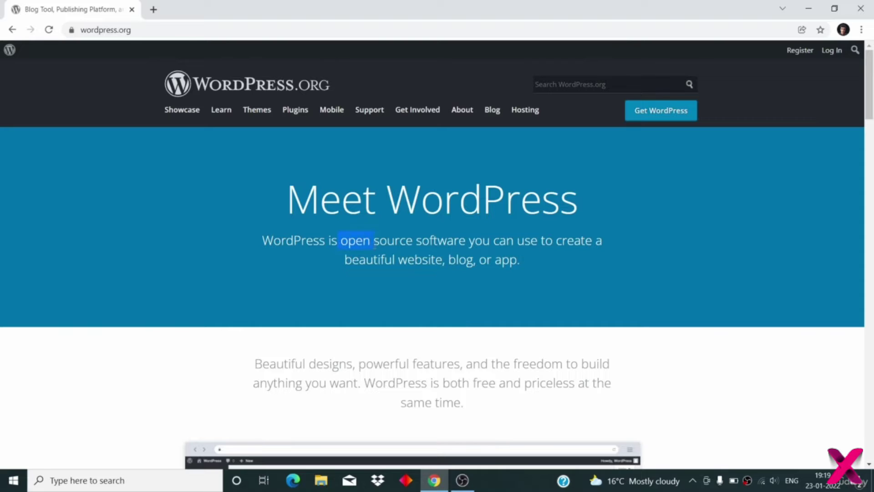
click(416, 250)
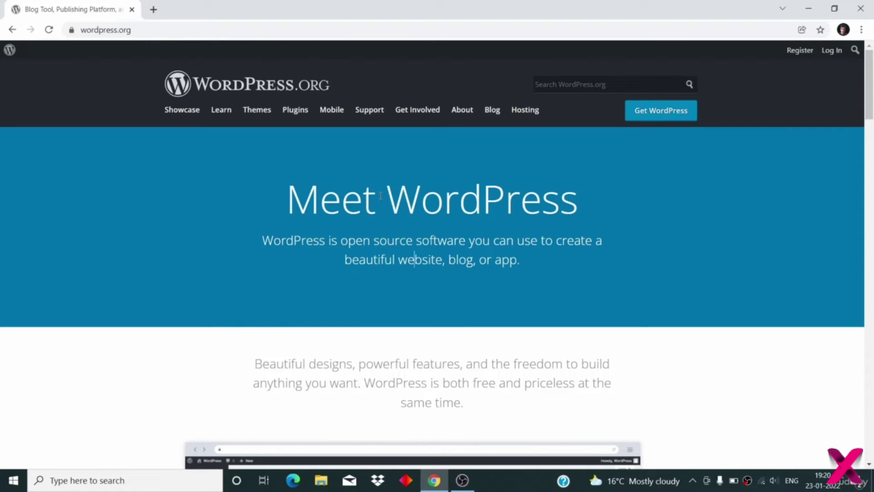
double_click(451, 185)
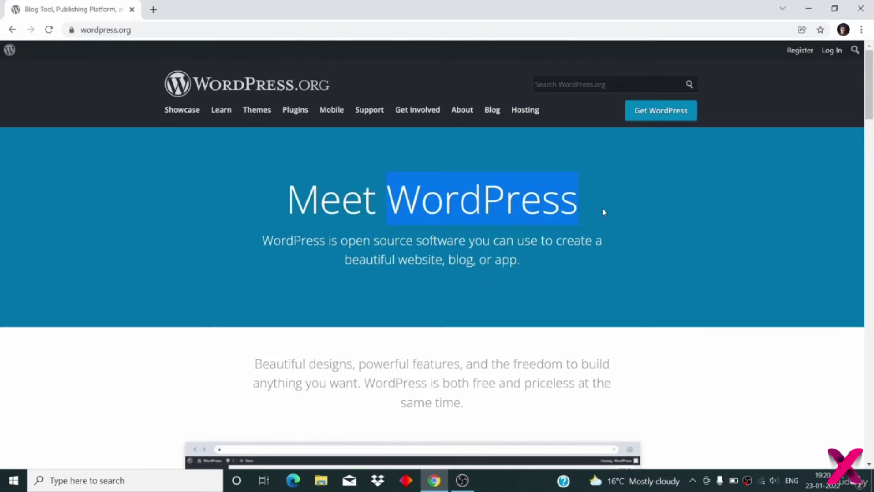
double_click(407, 241)
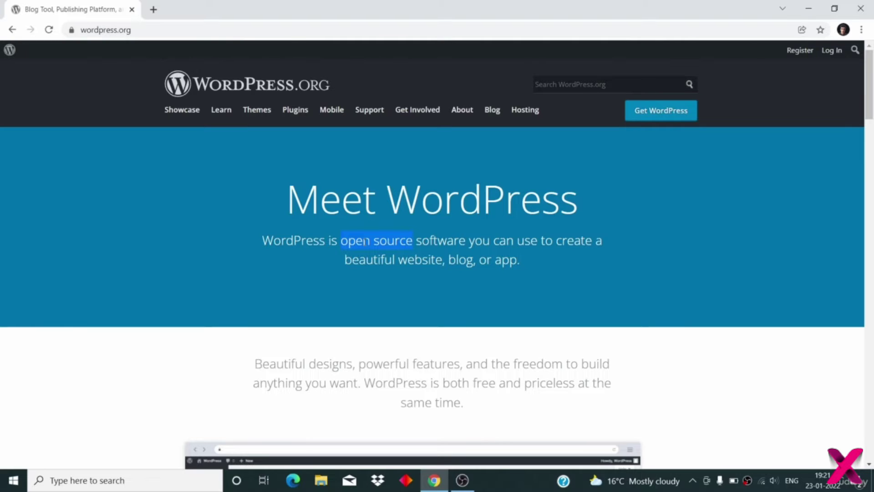
click(421, 310)
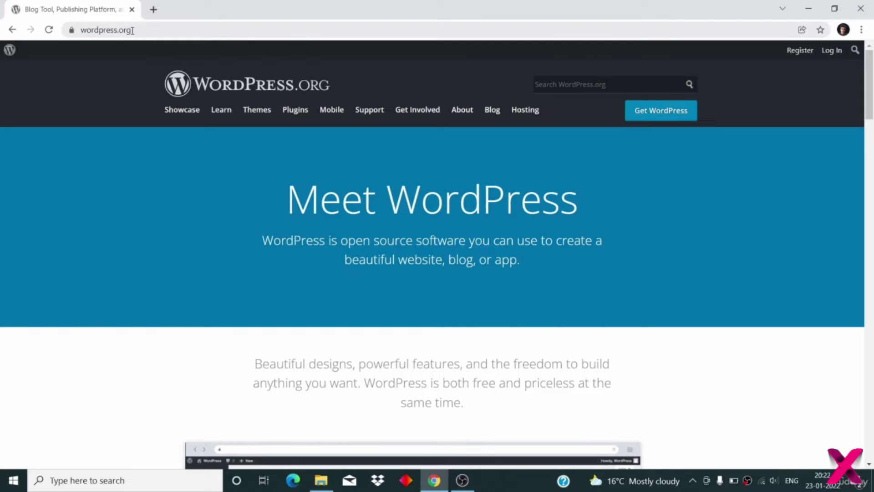
- Scroll down to Powerful Features and briefly highlight the Customizable Designs feature
scroll(208, 269, down, 15)
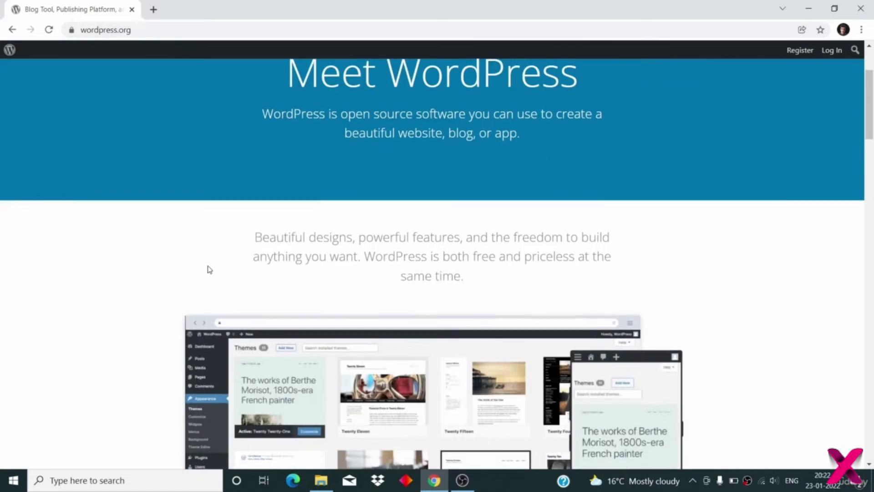
scroll(208, 269, down, 4)
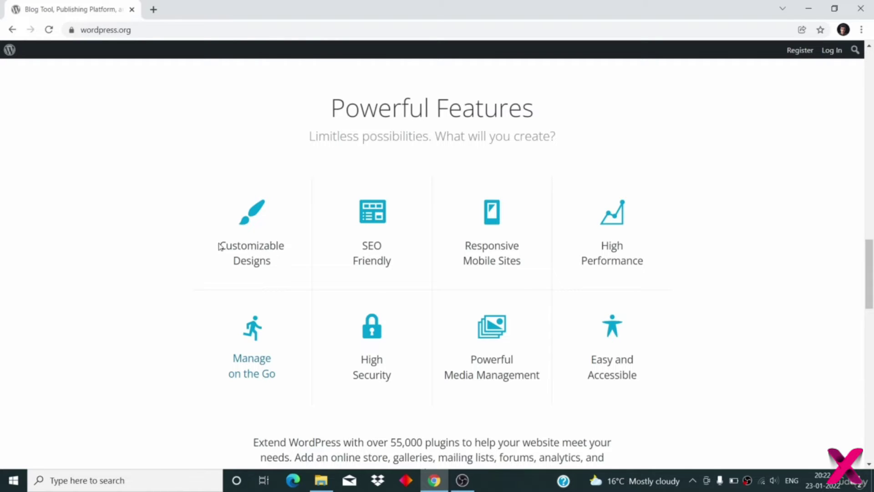
drag(219, 246, 289, 262)
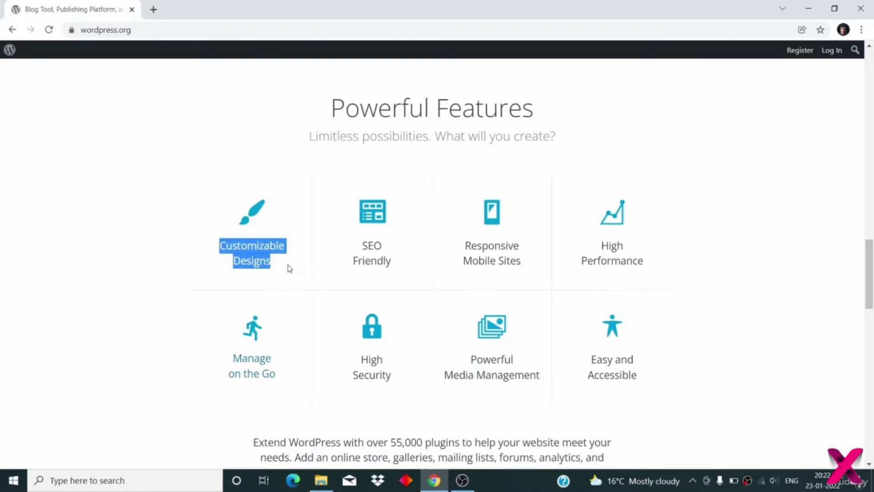
click(290, 269)
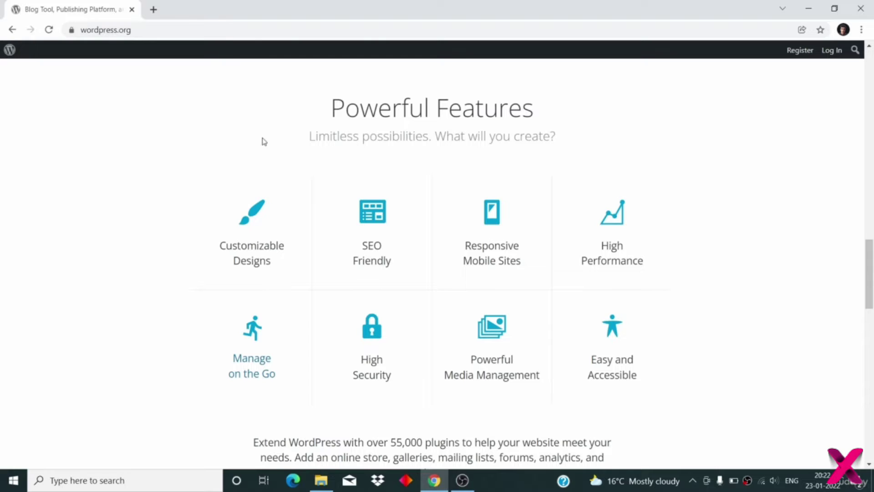
scroll(318, 114, up, 1)
drag(329, 135, 496, 139)
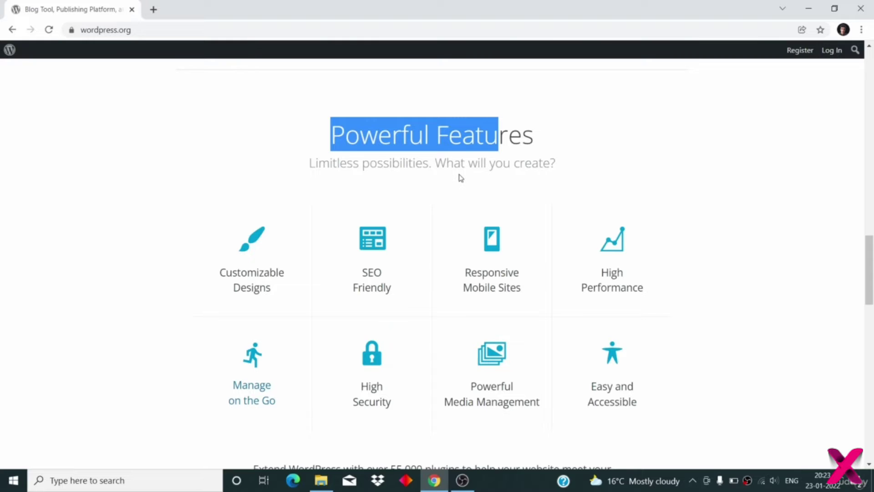
- Scroll down to the Powerful Features grid and select the High Security feature label
scroll(460, 177, down, 2)
click(402, 220)
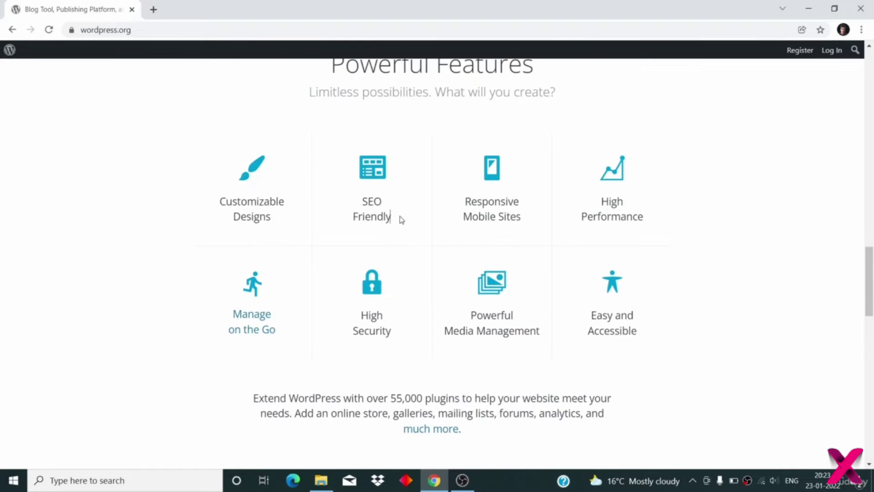
scroll(401, 220, up, 1)
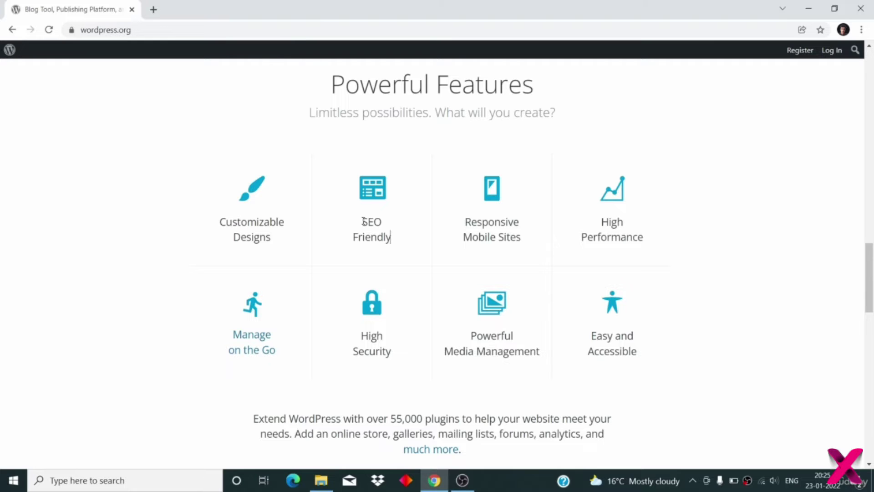
scroll(364, 221, down, 1)
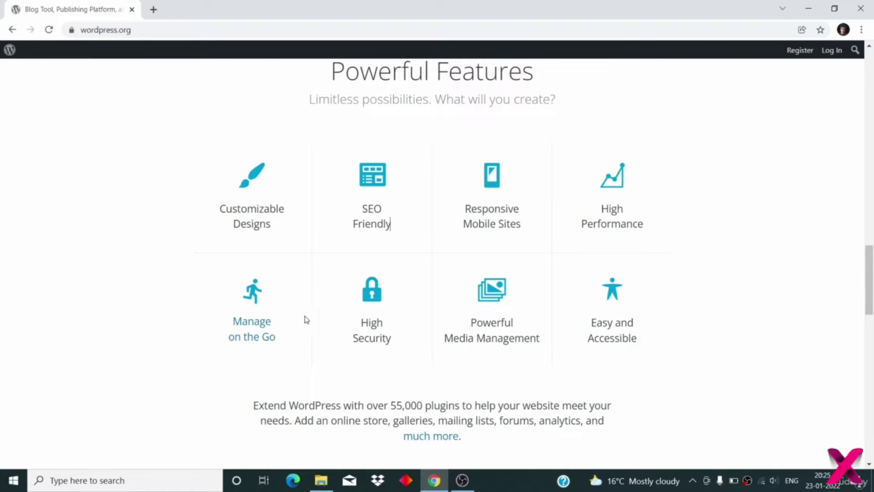
drag(360, 322, 399, 336)
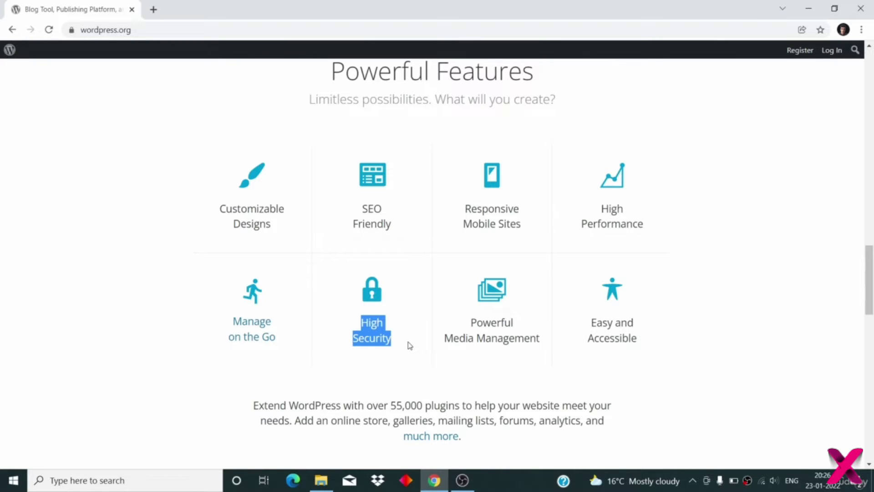
scroll(410, 345, down, 1)
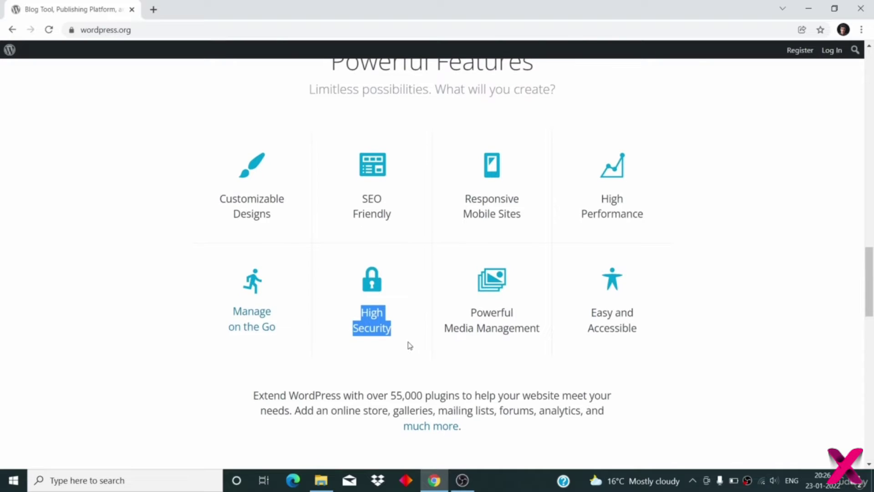
drag(467, 312, 568, 327)
click(560, 331)
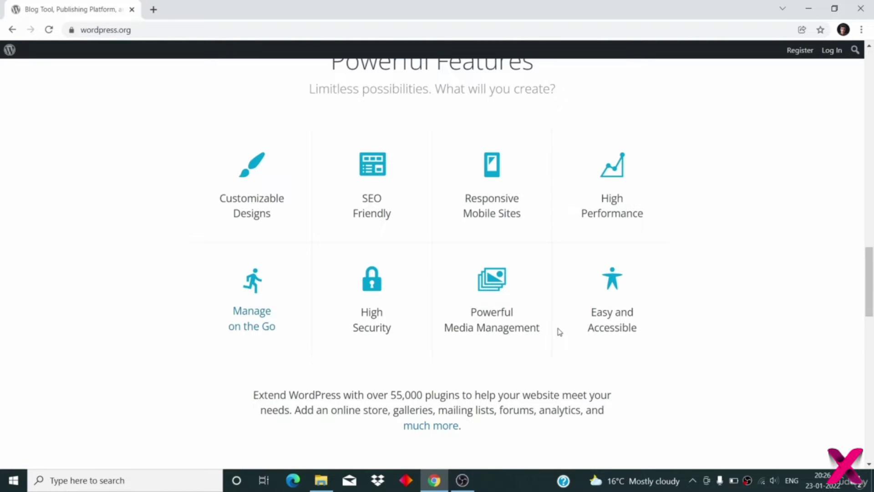
scroll(559, 332, up, 1)
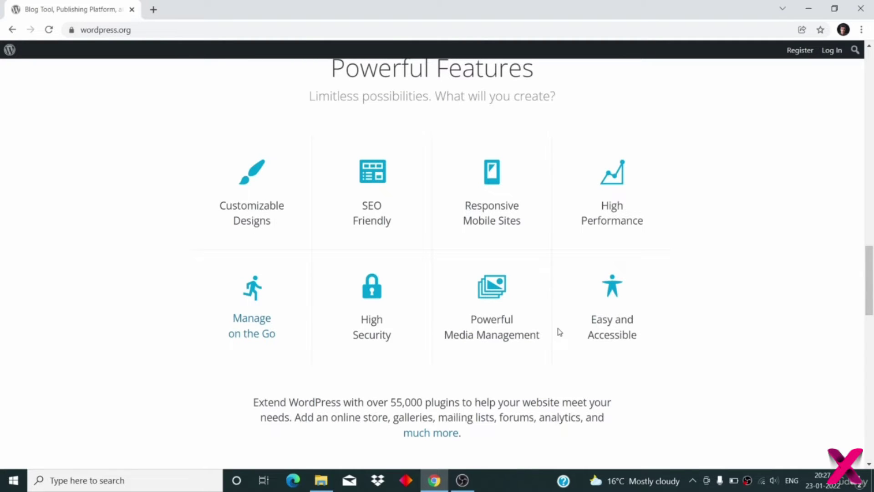
scroll(560, 332, up, 1)
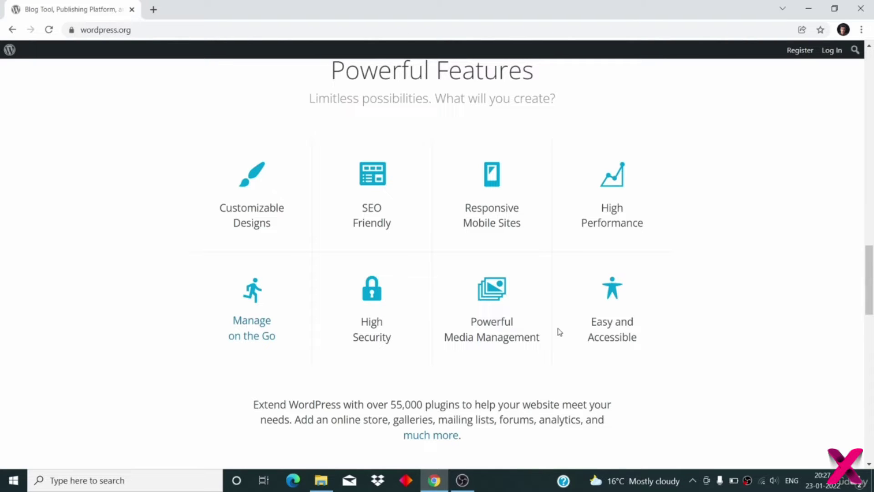
scroll(559, 331, down, 1)
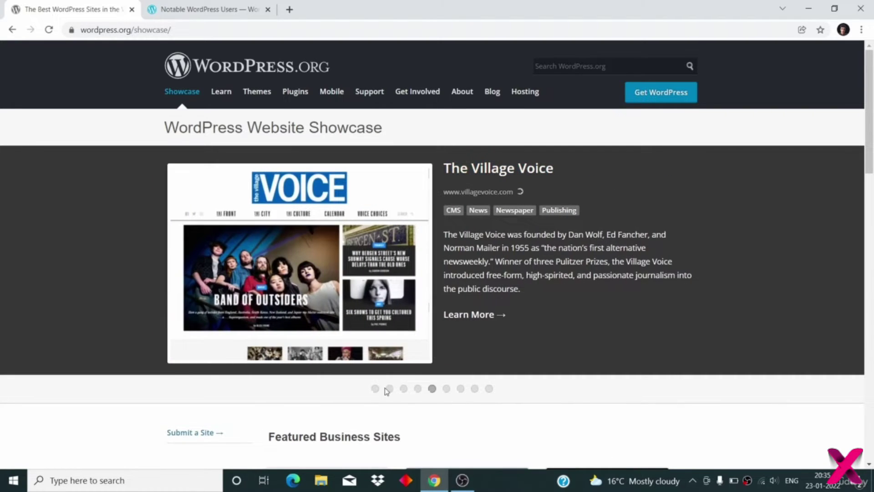
click(389, 388)
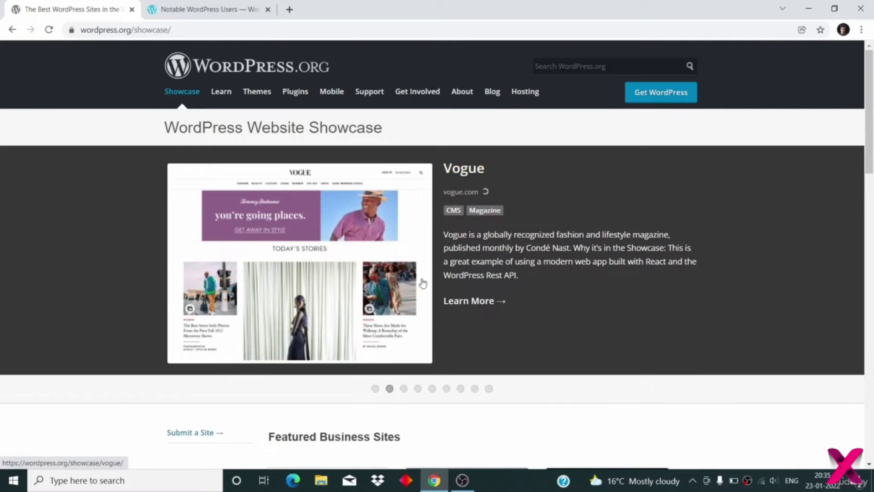
click(376, 389)
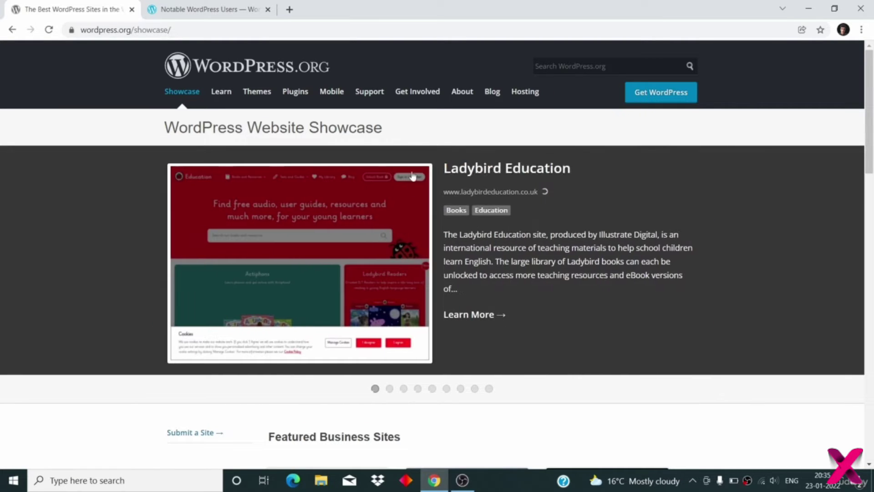
click(476, 390)
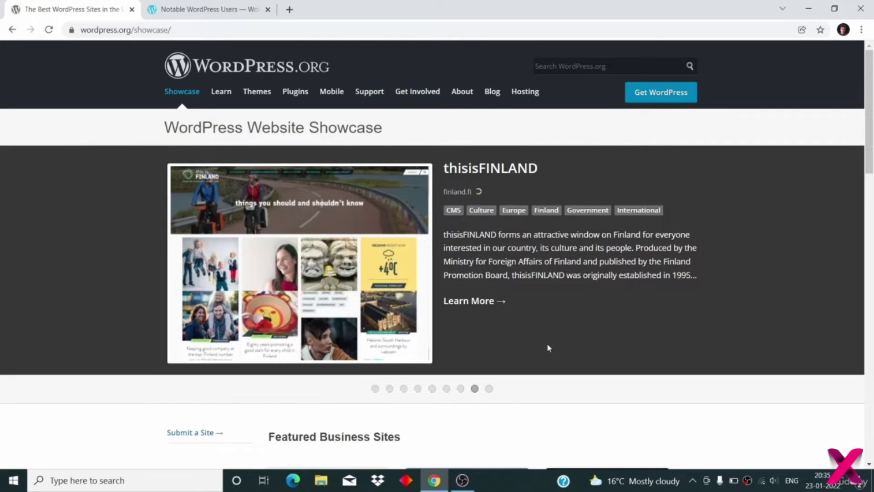
click(489, 389)
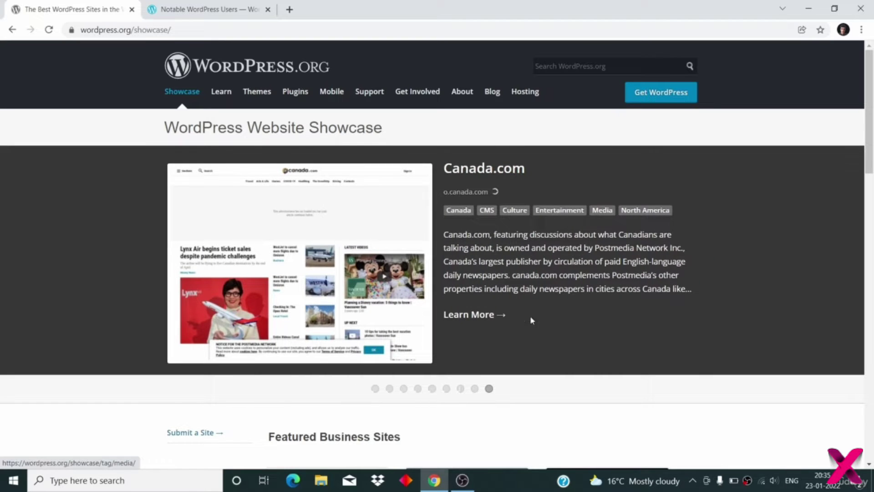
click(460, 389)
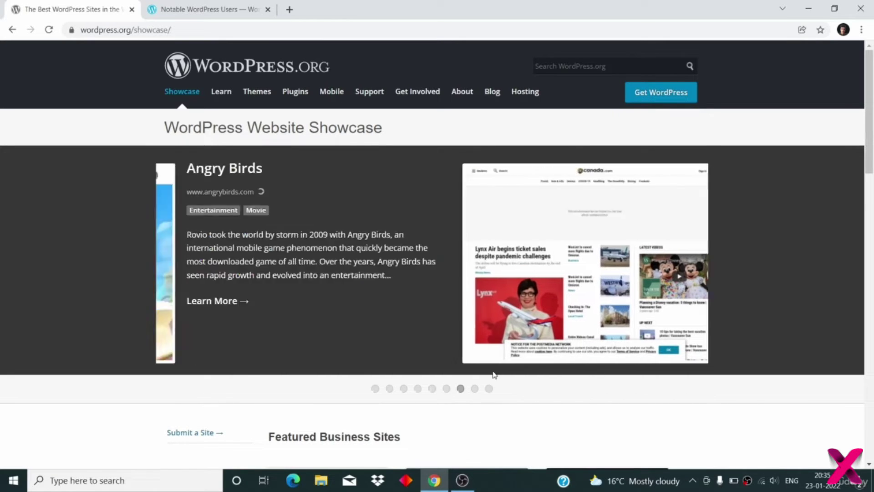
scroll(558, 293, down, 1)
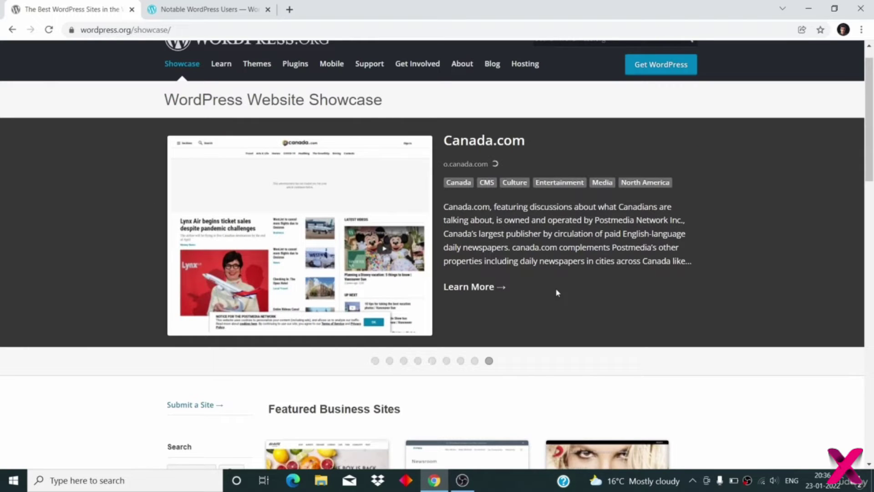
scroll(557, 293, up, 1)
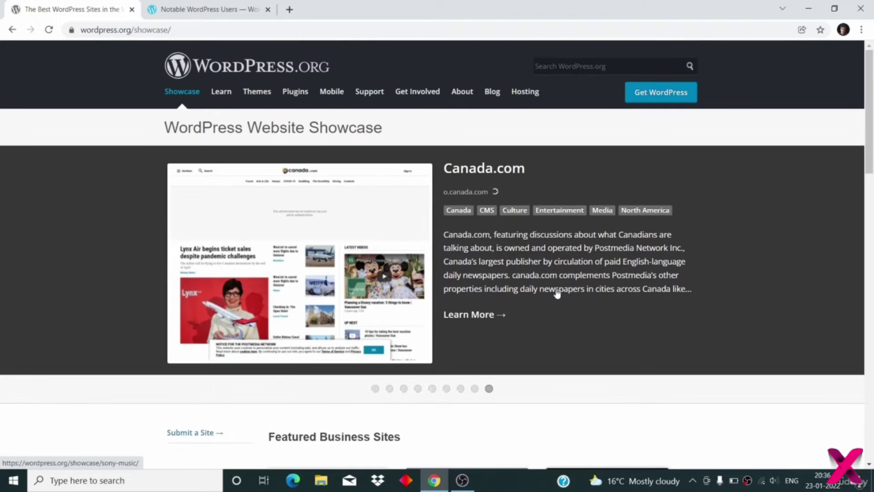
scroll(556, 289, down, 5)
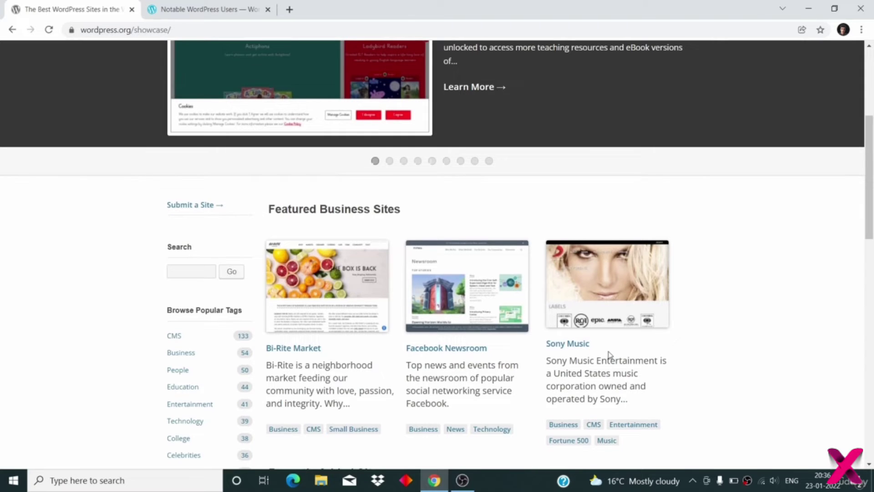
scroll(608, 354, down, 6)
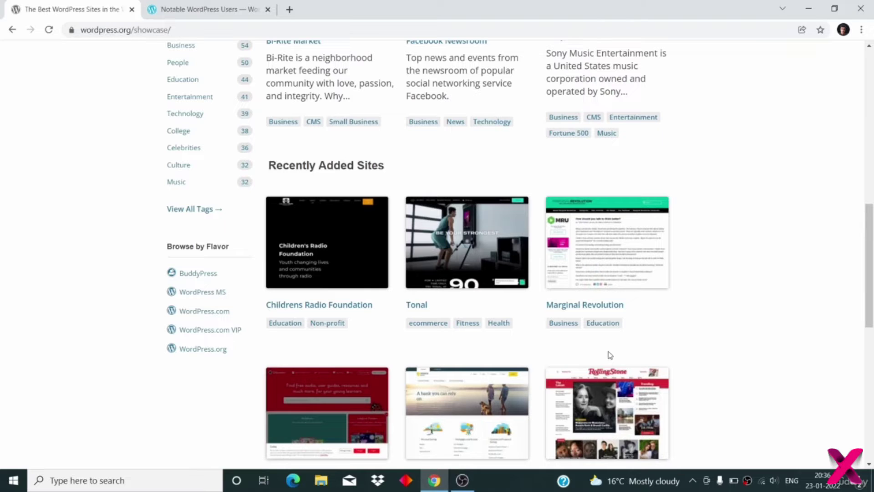
scroll(610, 355, down, 2)
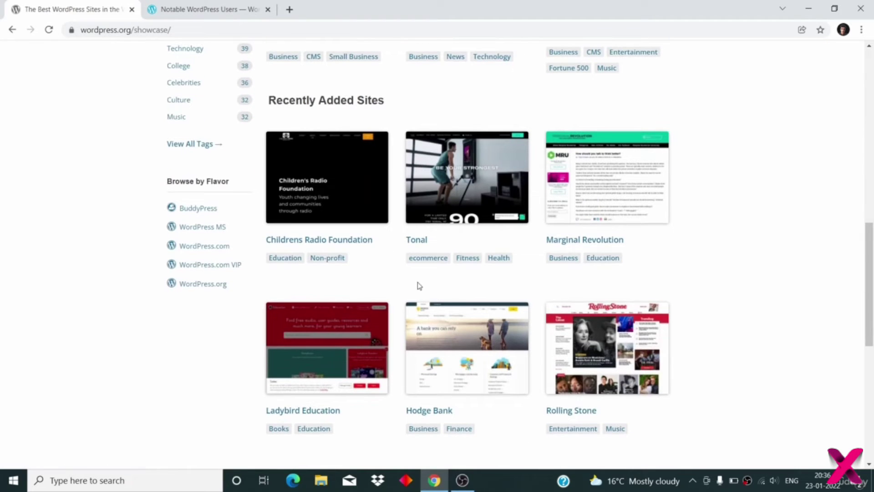
scroll(404, 324, down, 2)
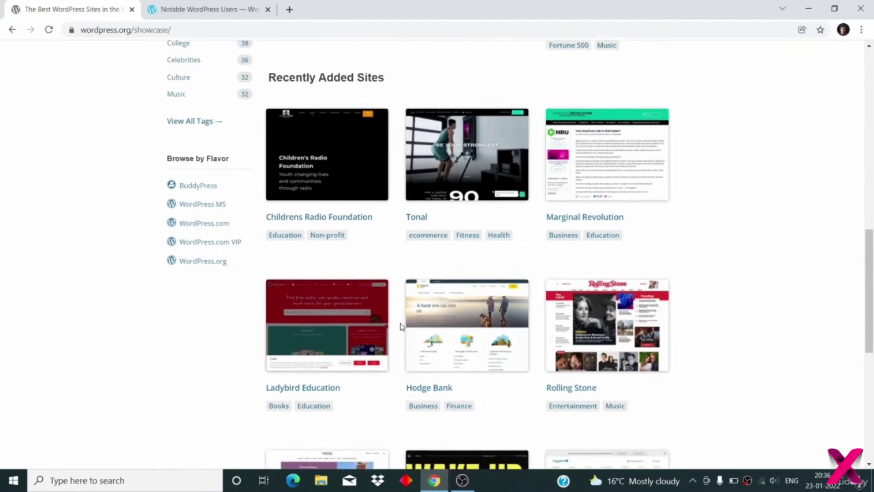
scroll(382, 407, down, 5)
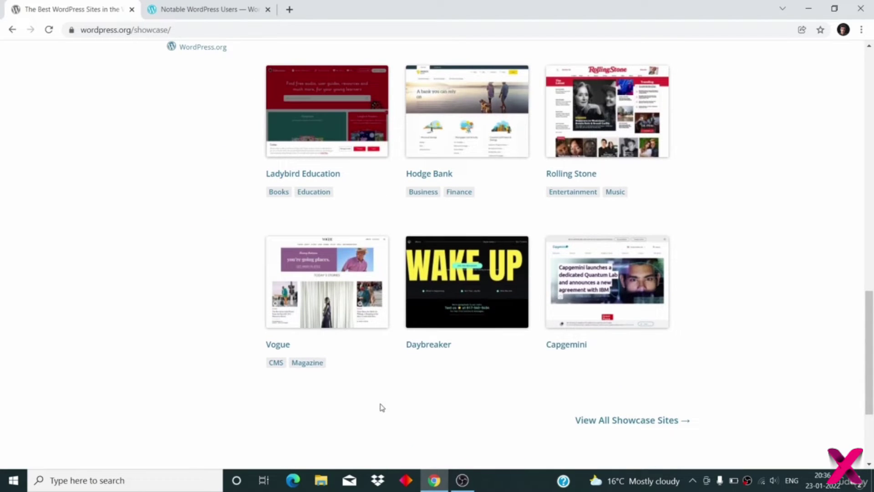
scroll(472, 366, up, 12)
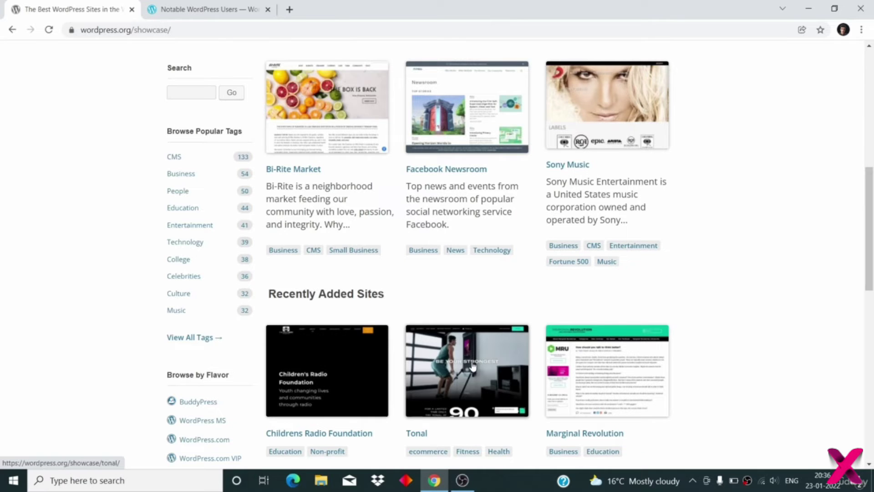
scroll(471, 366, up, 8)
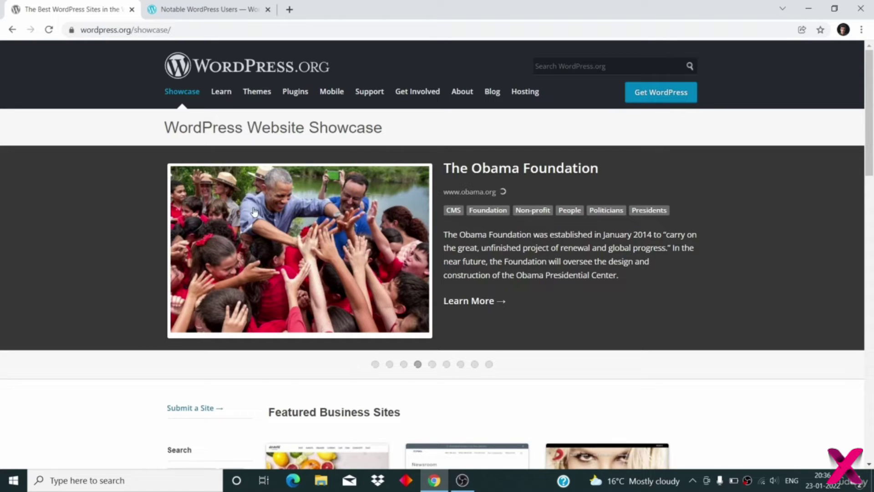
- Switch to the Notable WordPress Users tab and browse its News, Fortune 500, Music and Fashion sections
click(166, 10)
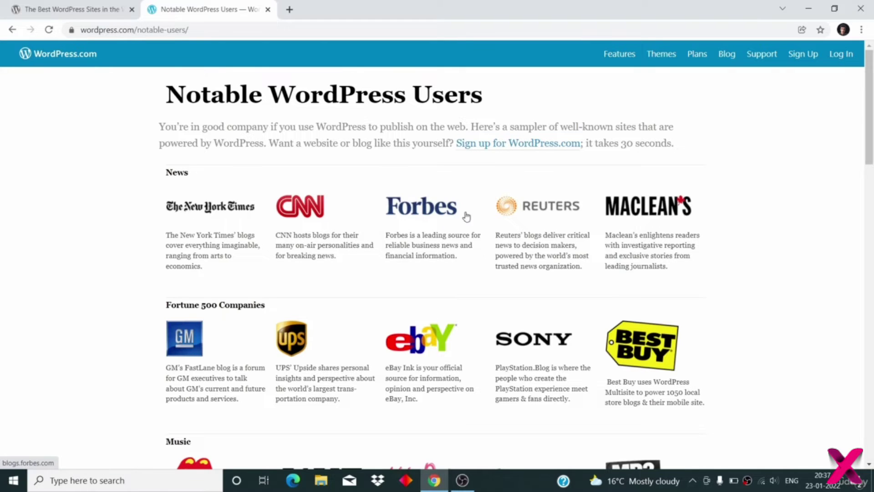
scroll(652, 197, down, 1)
scroll(652, 197, down, 1)
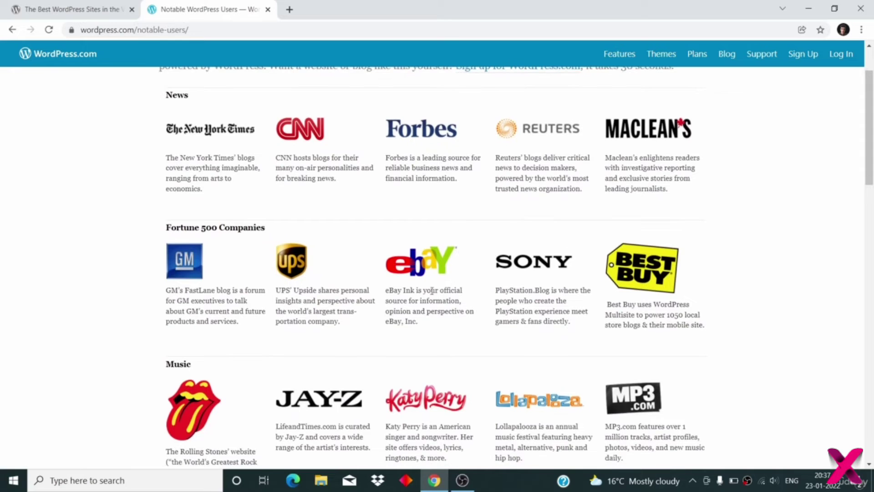
scroll(539, 241, down, 2)
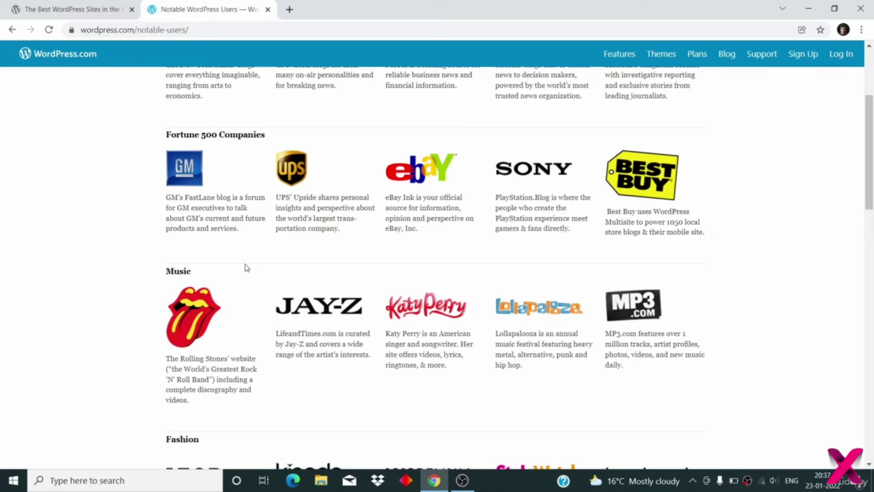
scroll(246, 268, up, 2)
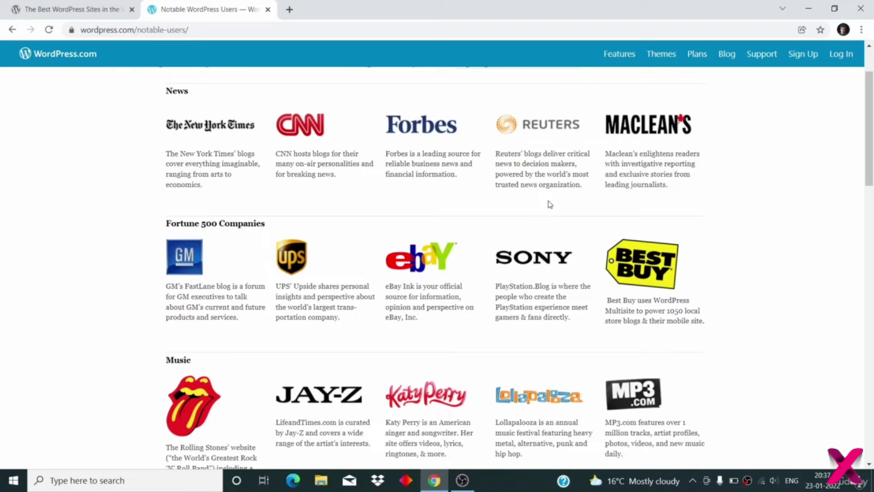
scroll(550, 204, up, 1)
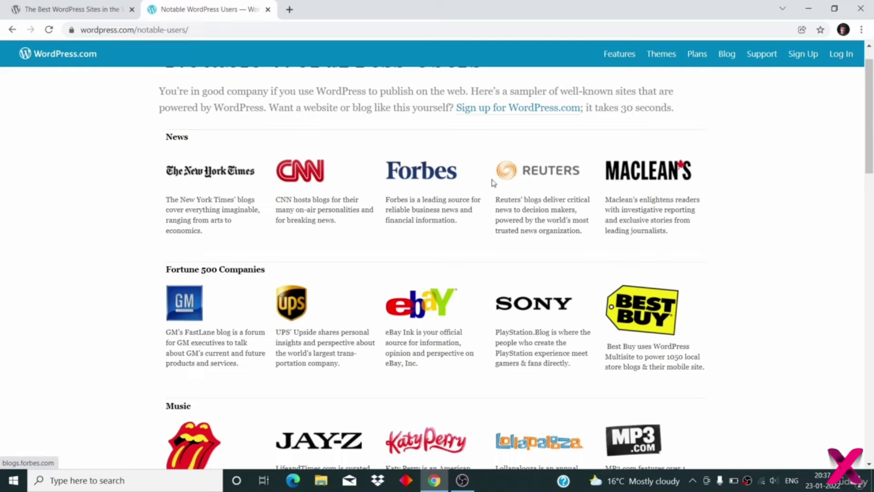
scroll(527, 219, down, 1)
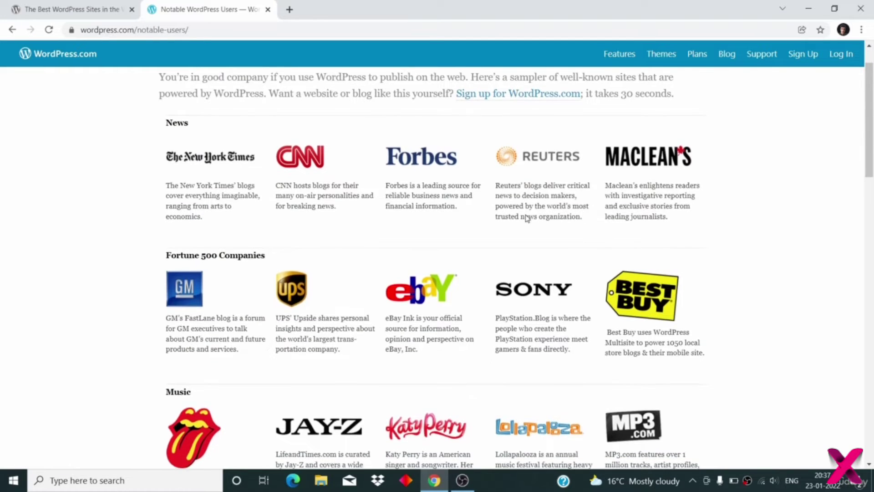
scroll(527, 218, down, 8)
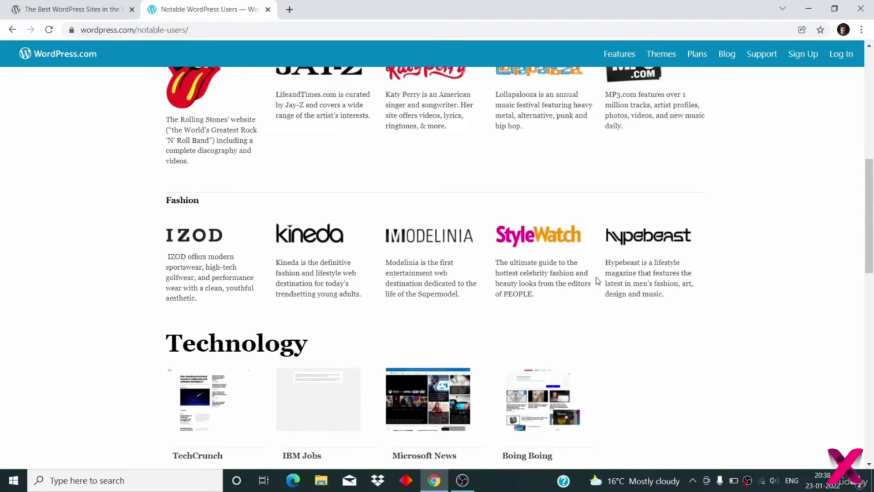
scroll(598, 281, down, 3)
double_click(198, 326)
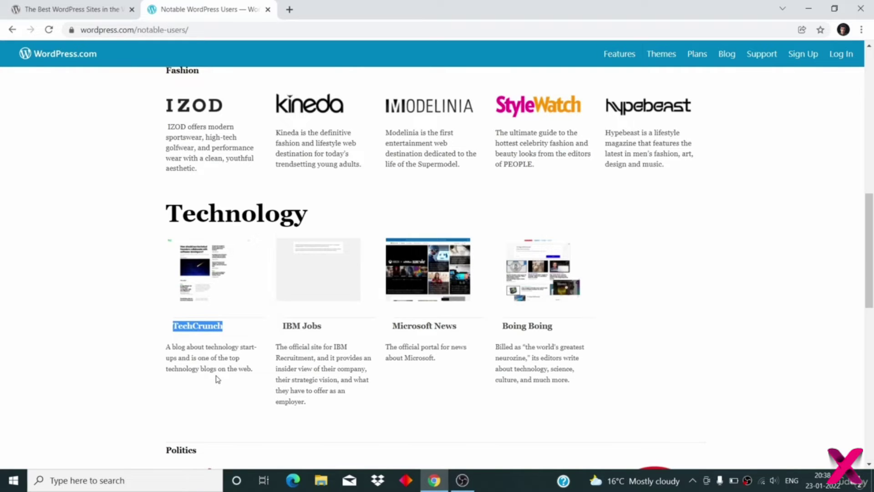
scroll(217, 379, down, 3)
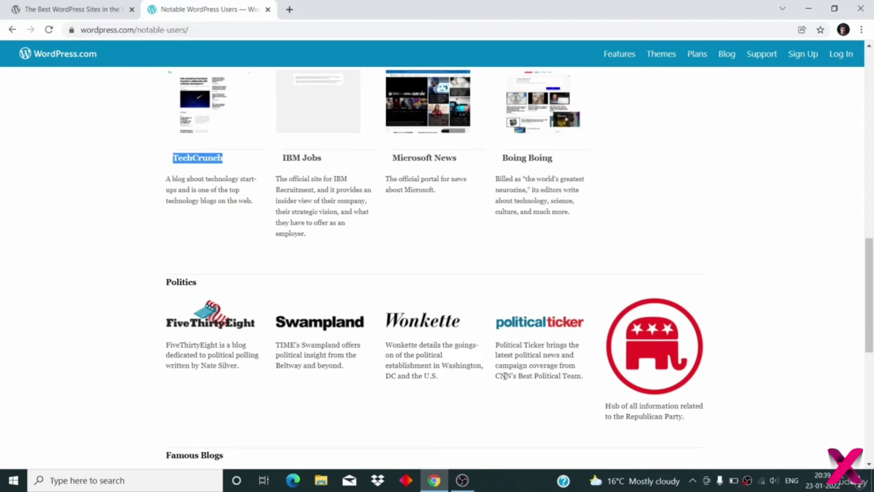
scroll(565, 375, down, 2)
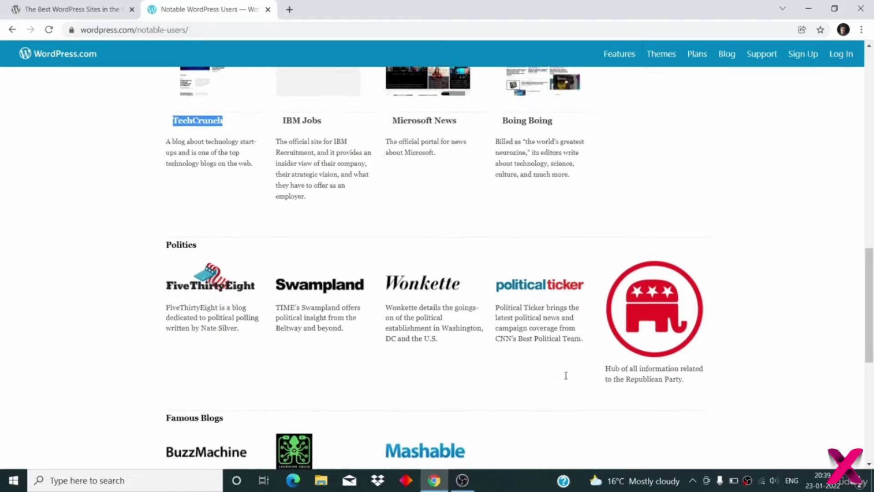
scroll(566, 380, down, 1)
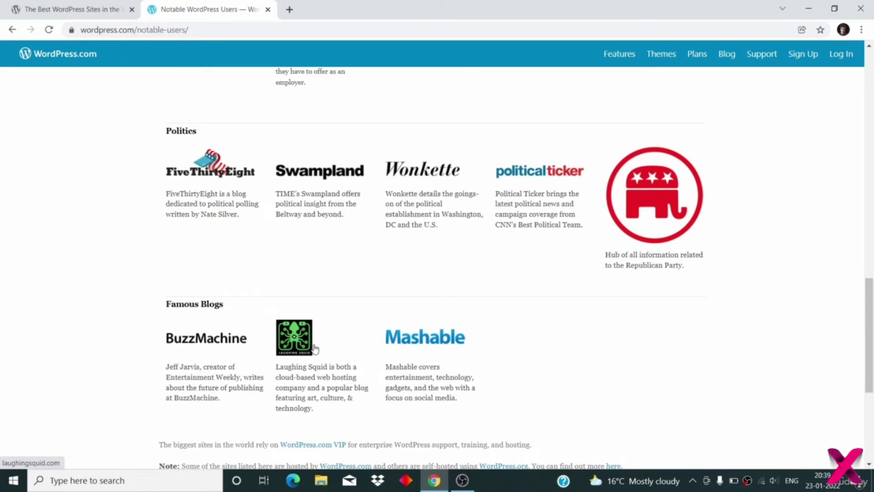
scroll(314, 348, up, 20)
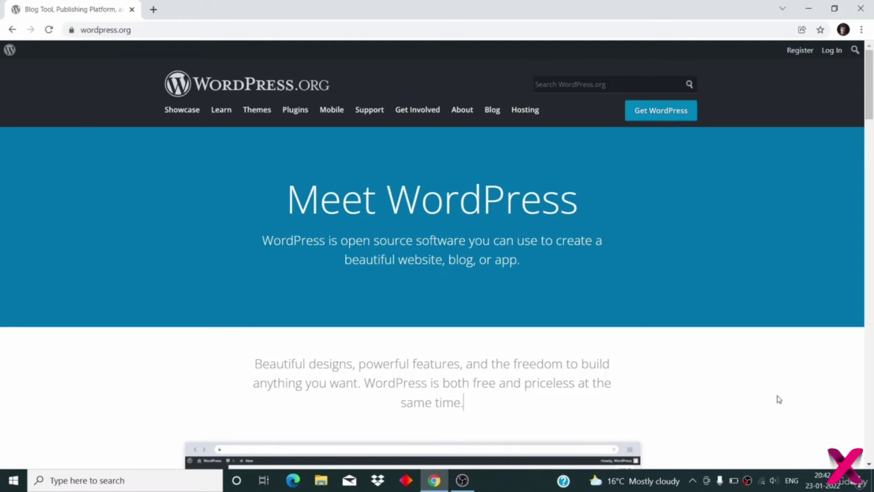
- Scroll up and down through the Google results for xampp
scroll(787, 369, down, 20)
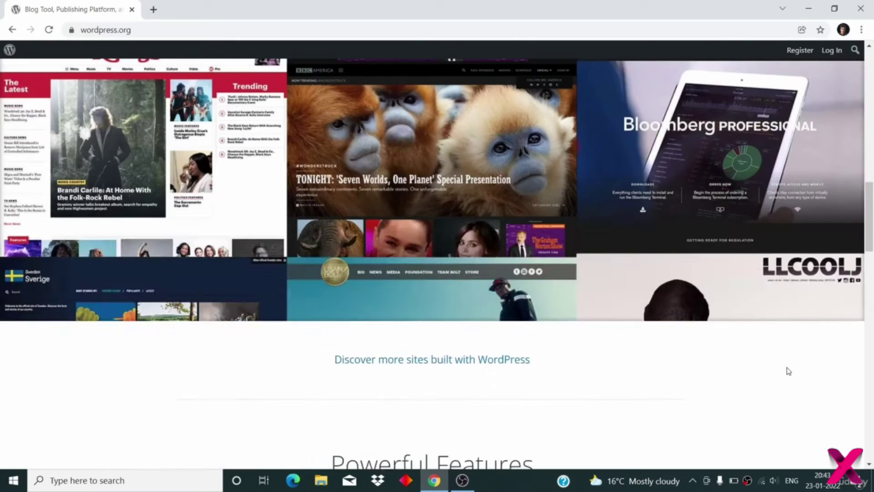
scroll(789, 371, down, 2)
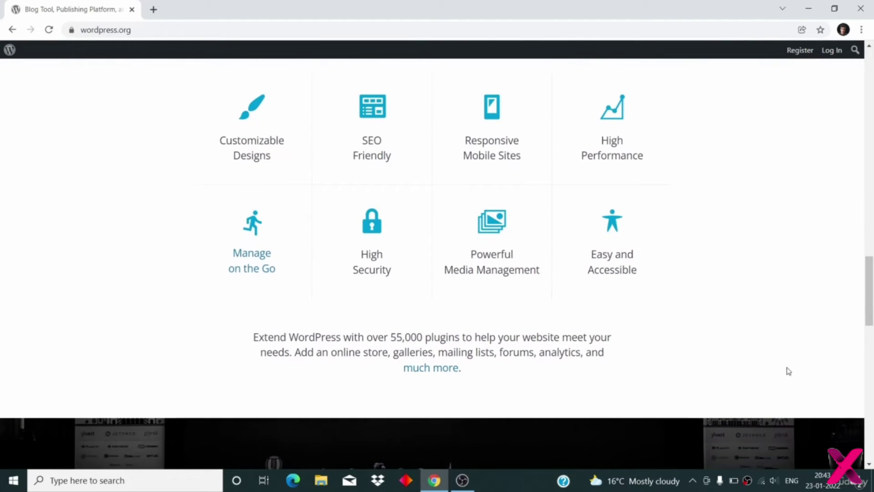
scroll(788, 371, up, 1)
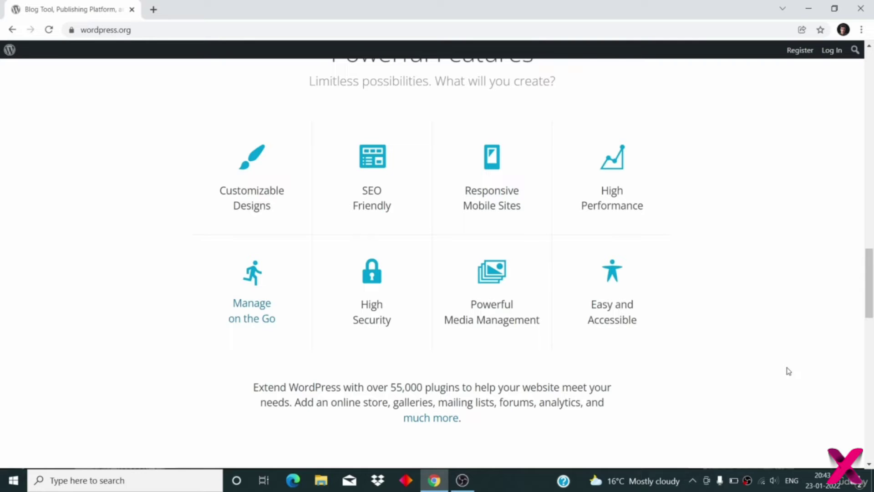
scroll(788, 370, down, 1)
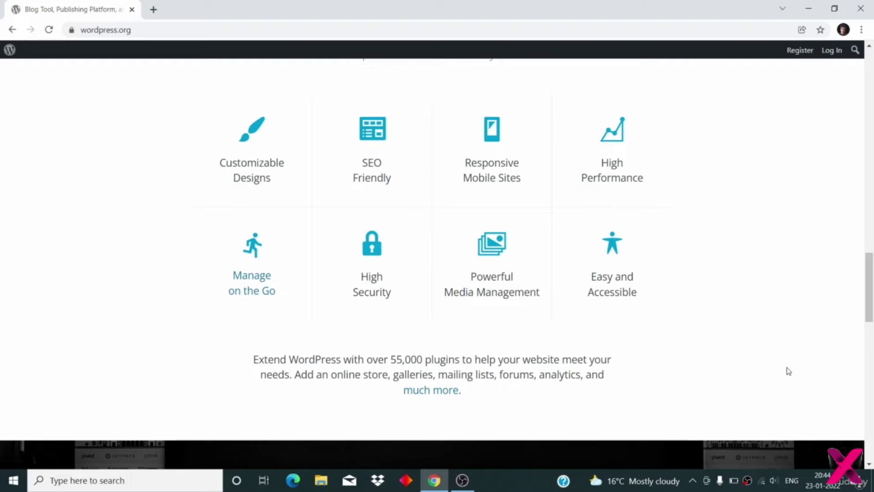
scroll(788, 371, up, 10)
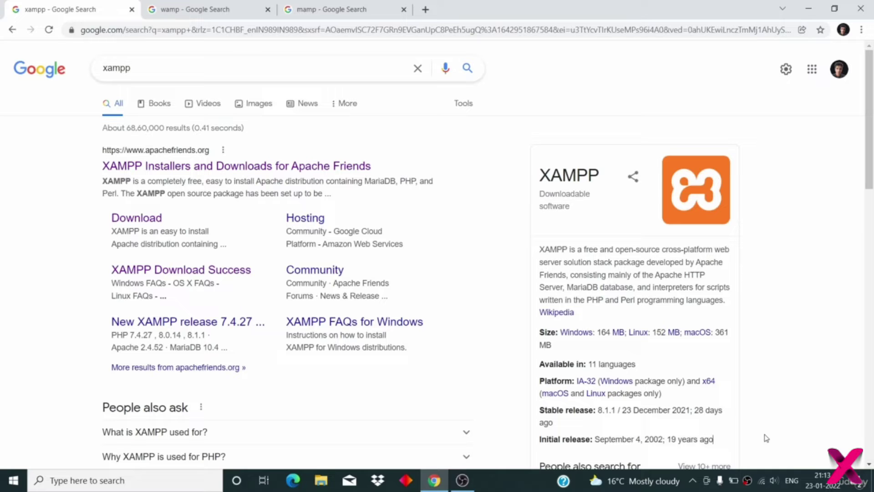
- Compare the wamp and mamp search results, then return to the xampp results
click(187, 11)
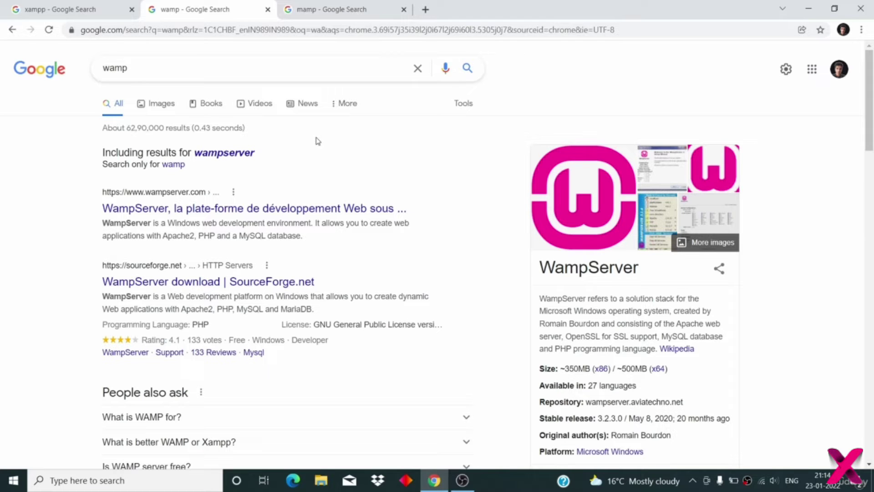
click(337, 12)
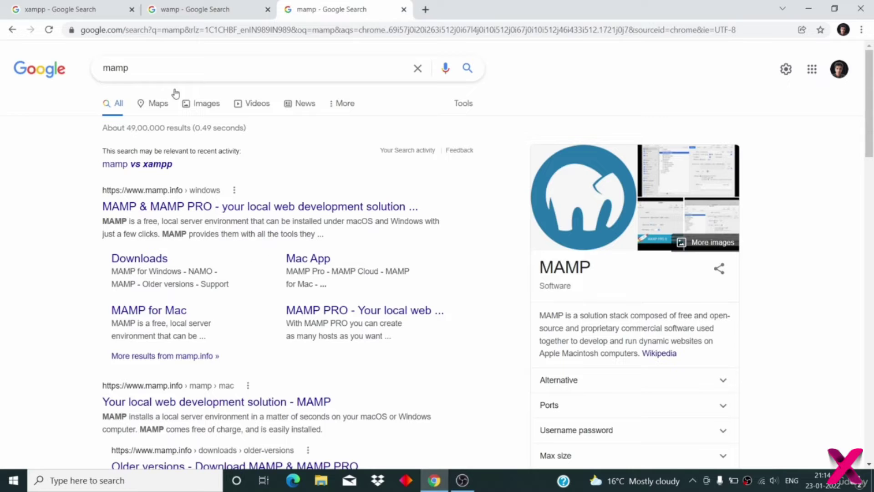
click(80, 10)
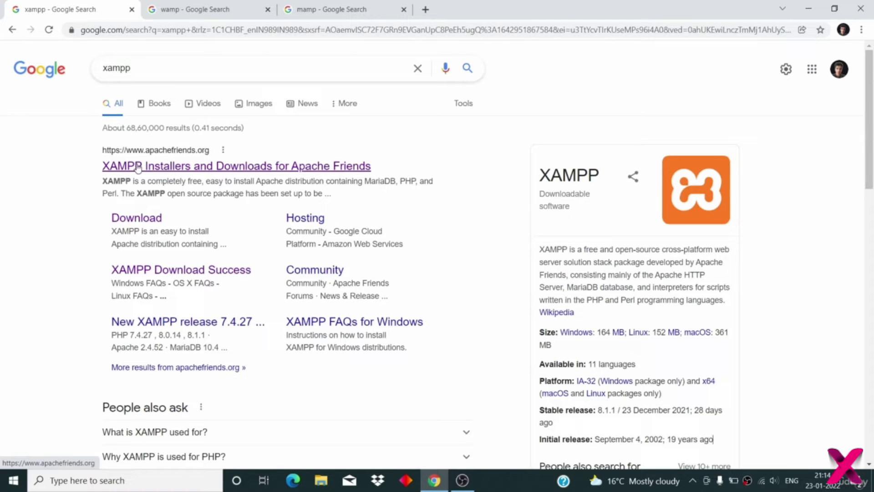
- Open the 'XAMPP Installers and Downloads for Apache Friends' result
click(63, 177)
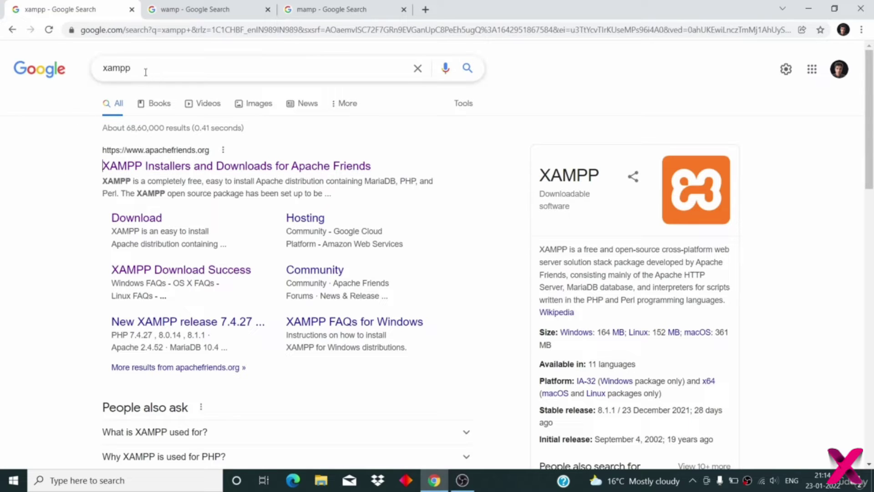
drag(141, 69, 87, 71)
click(179, 167)
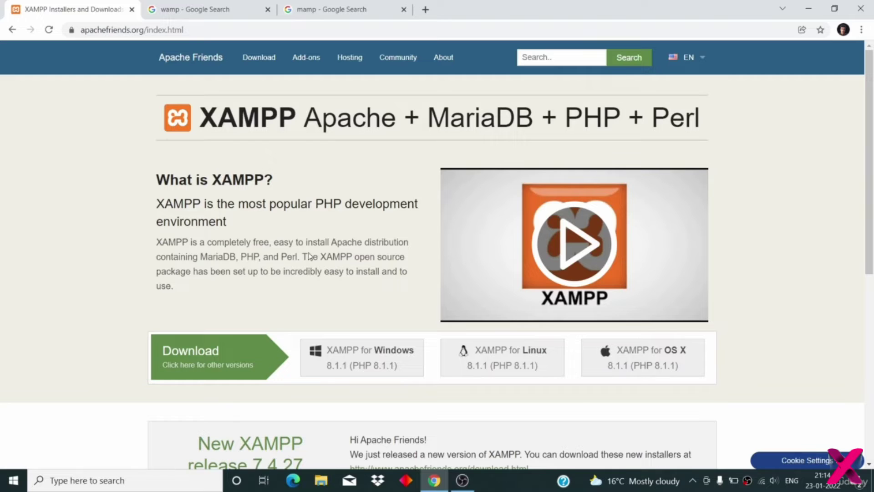
- Start the XAMPP for Windows installer download, then cancel it from the download bar
click(353, 359)
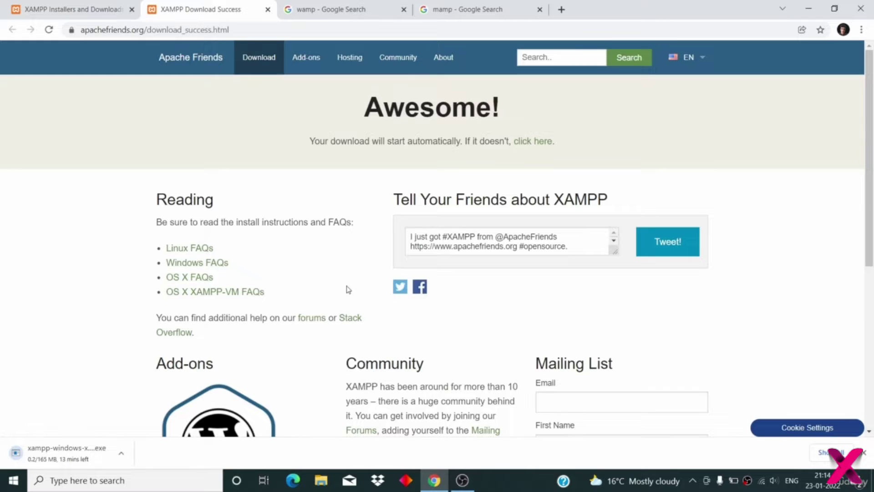
scroll(347, 288, down, 2)
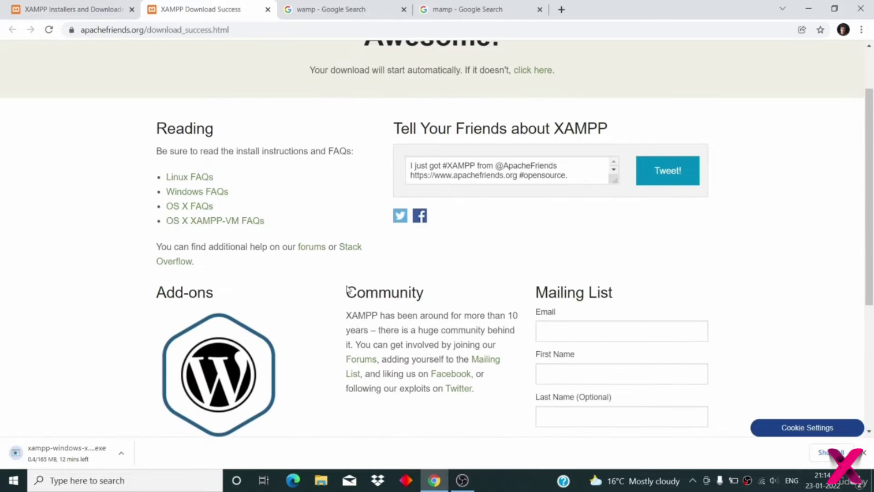
click(123, 450)
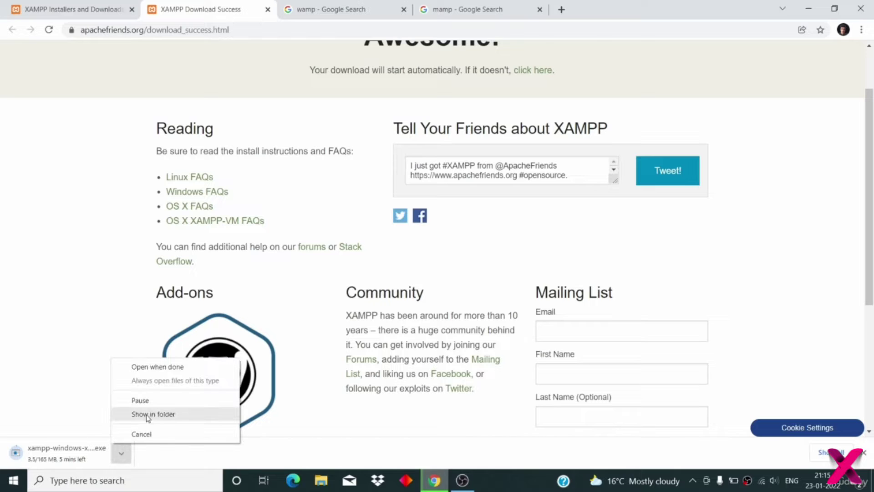
click(140, 433)
scroll(306, 286, down, 5)
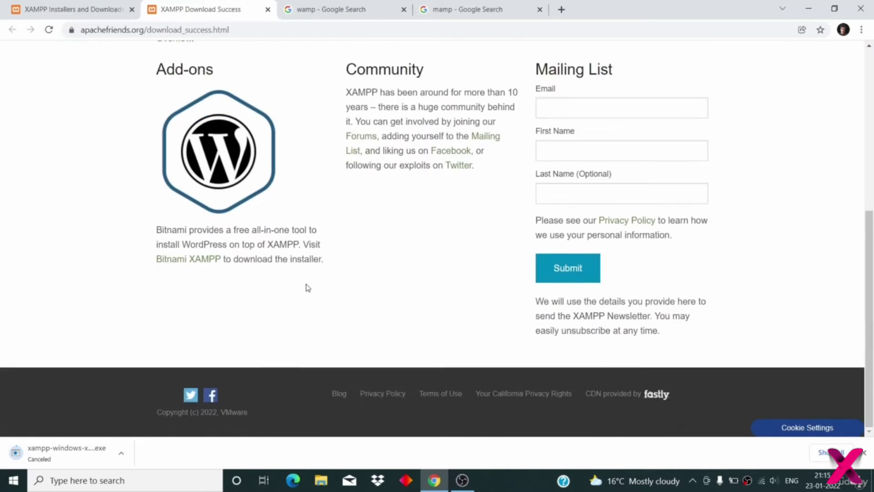
scroll(308, 288, up, 7)
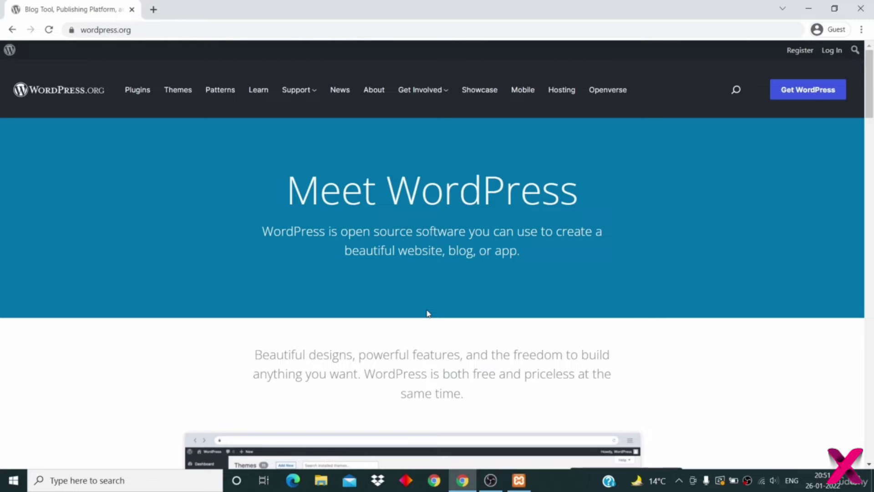
- Open the Get WordPress download page and scroll to the WordPress 5.9 button
scroll(140, 184, down, 1)
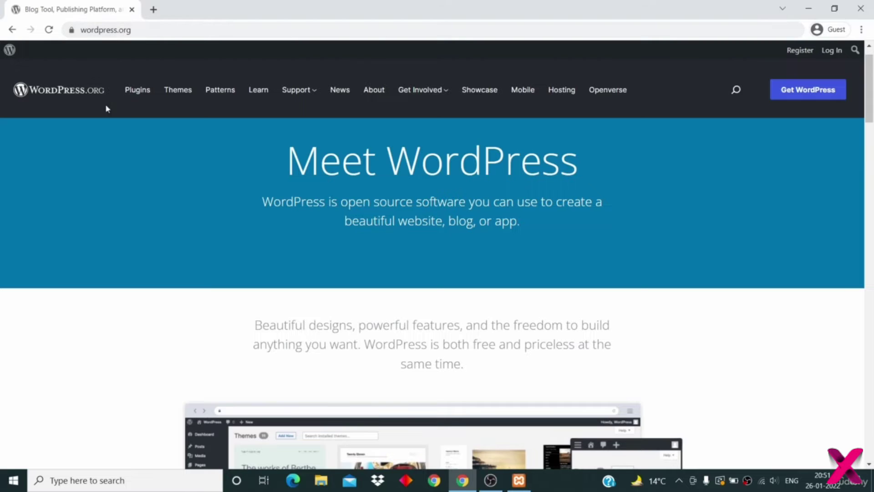
scroll(104, 176, up, 1)
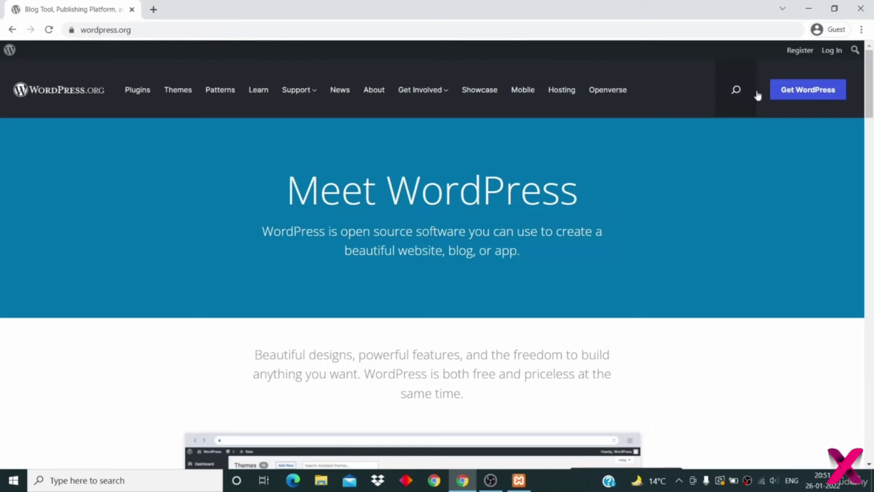
click(808, 89)
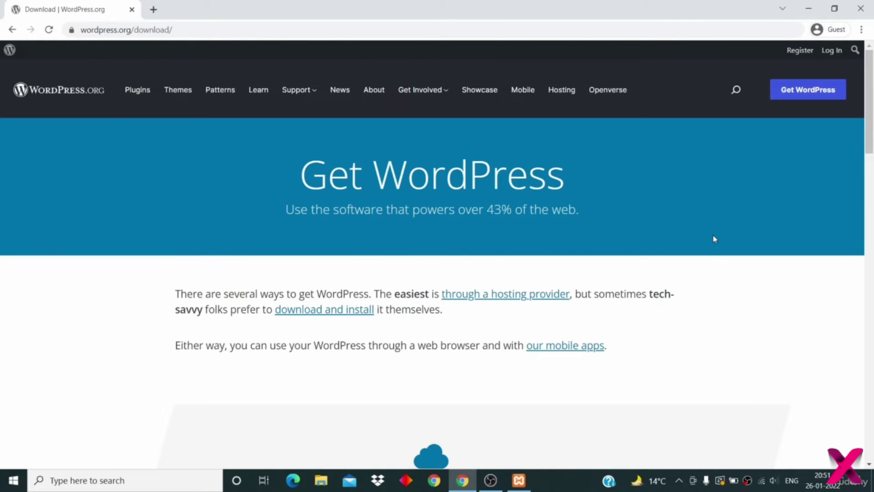
scroll(713, 238, down, 6)
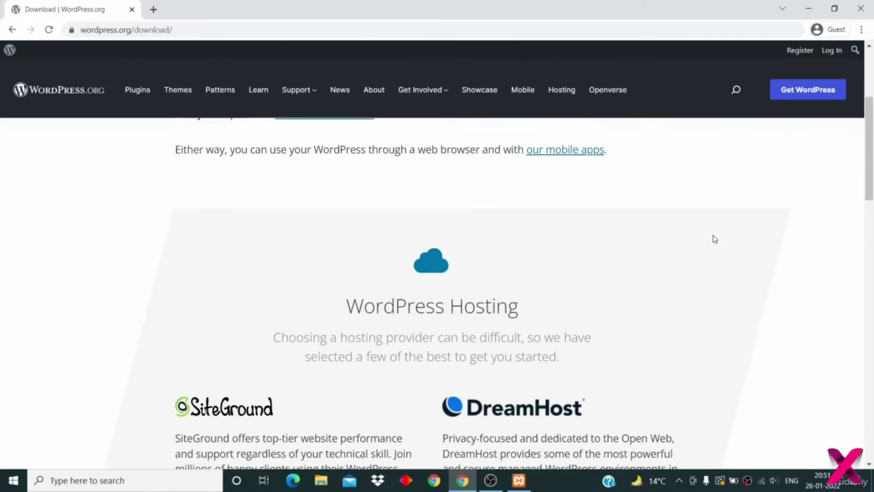
scroll(713, 238, down, 7)
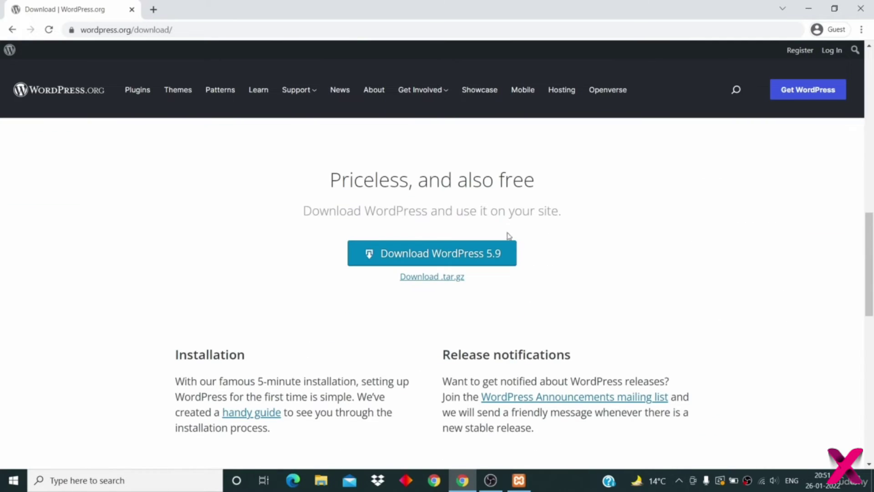
- Start and cancel the wordpress-5.9.zip download, then minimize Chrome
click(482, 256)
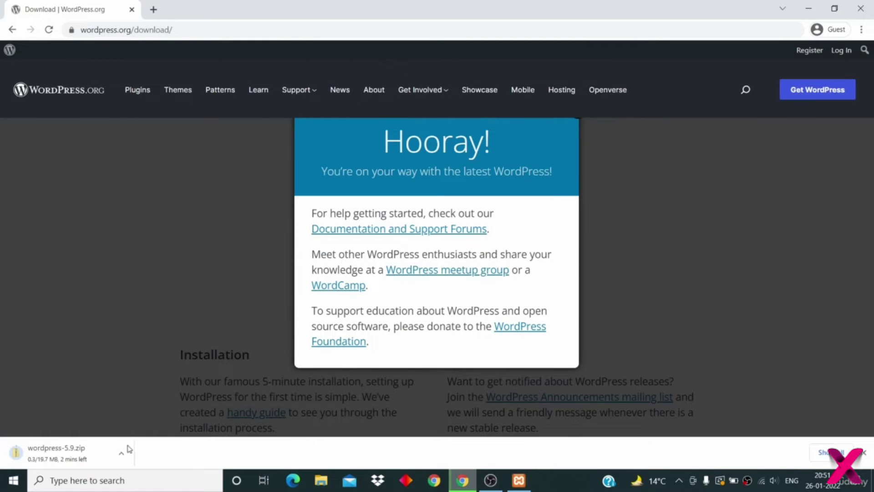
click(121, 453)
click(144, 435)
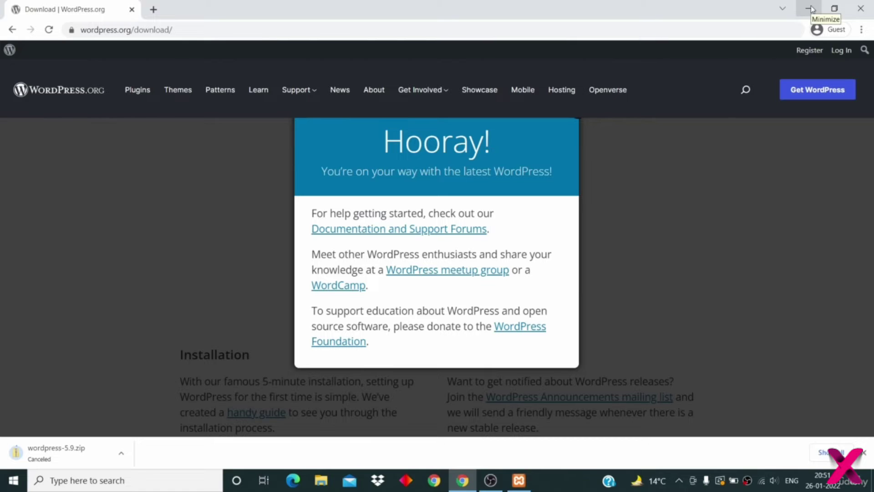
click(810, 9)
- Move the wordpress-5.9.zip icon and XAMPP Control Panel right, then reopen Chrome with a new tab
click(562, 189)
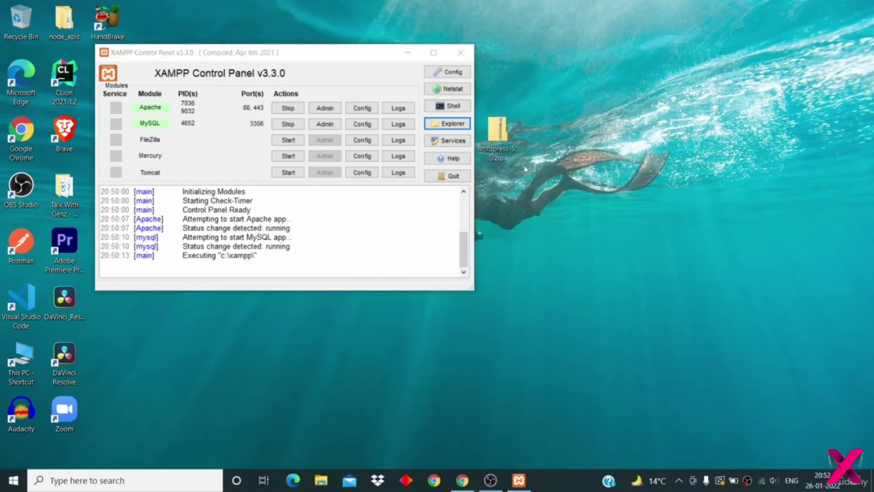
drag(498, 133, 629, 130)
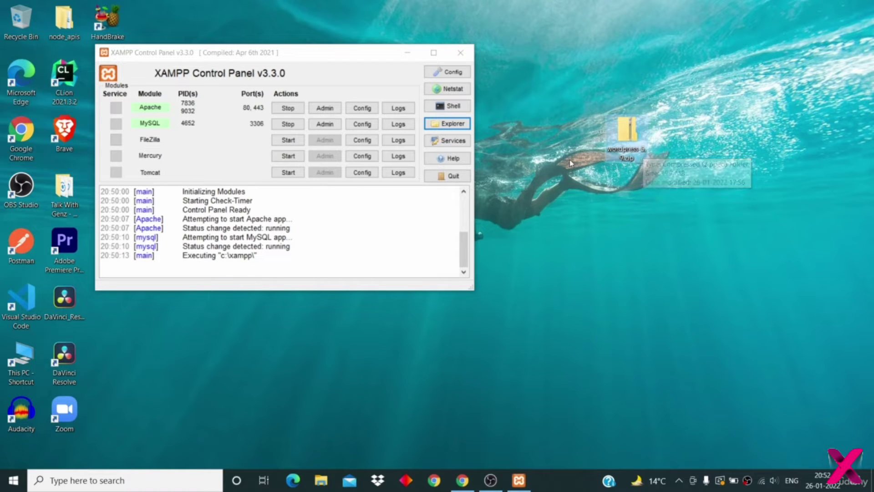
drag(353, 56, 389, 58)
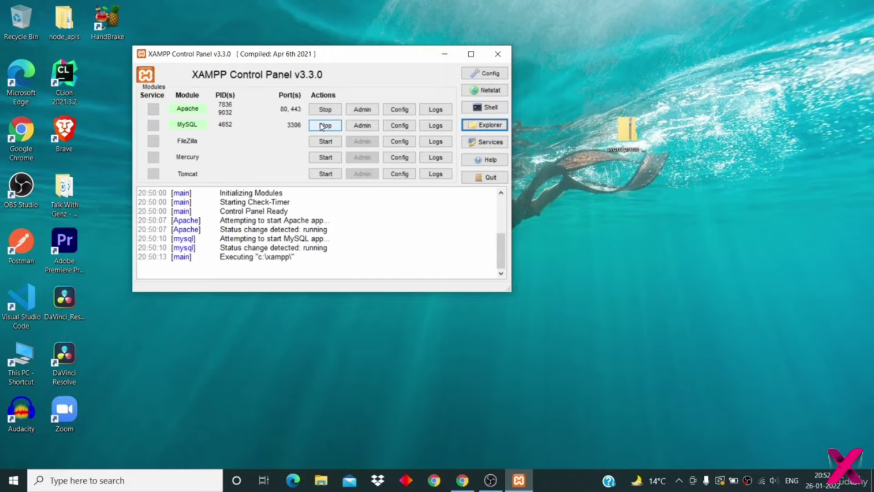
click(284, 193)
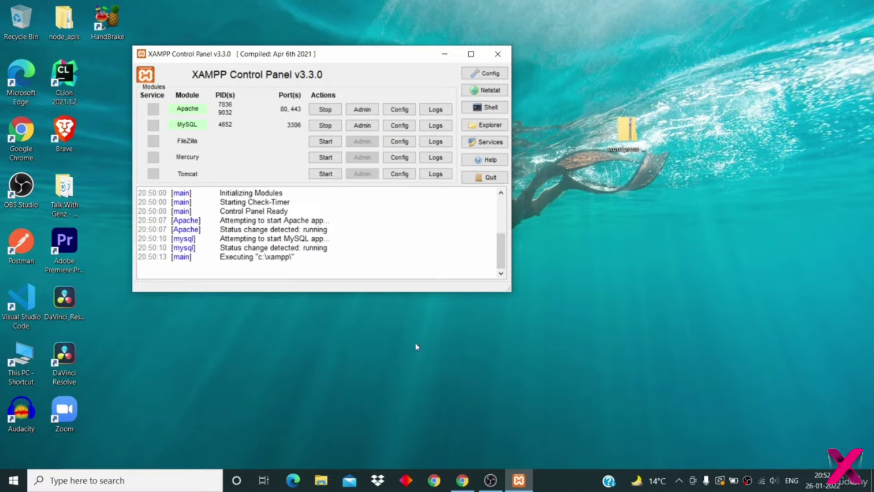
click(461, 482)
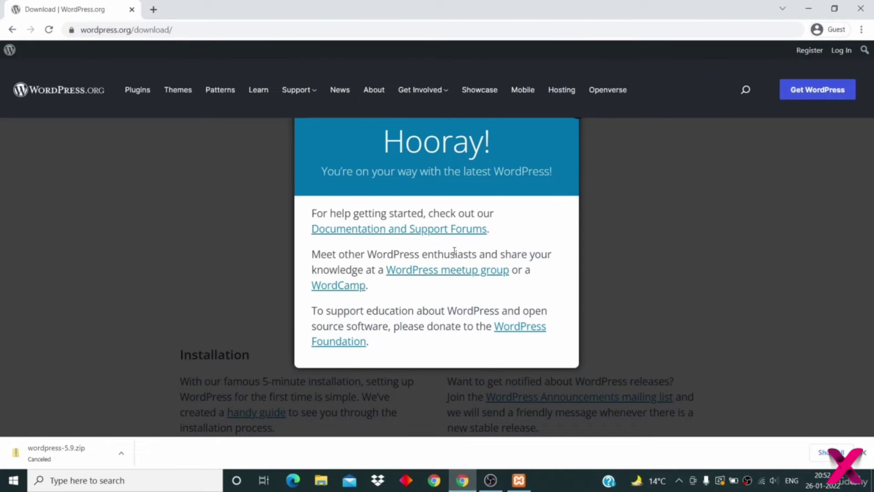
key(ctrl+t)
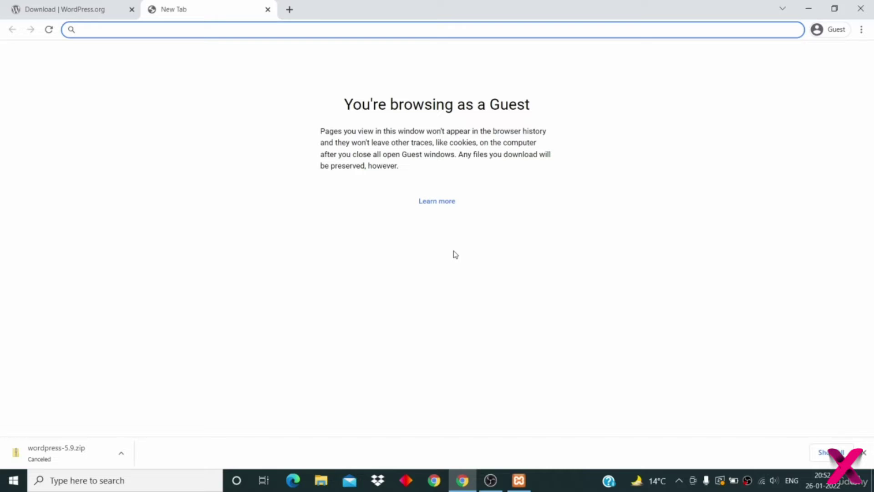
- Load localhost to show the XAMPP for Windows 8.1.1 dashboard
text(loc)
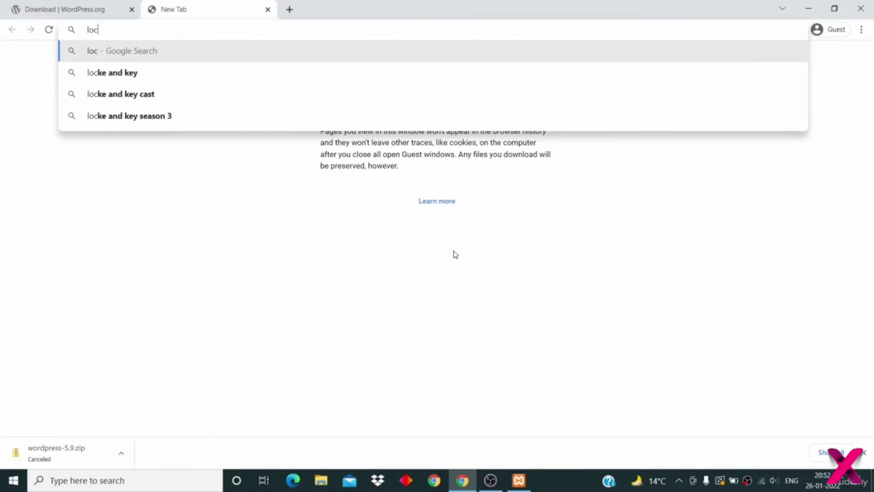
text(alhost)
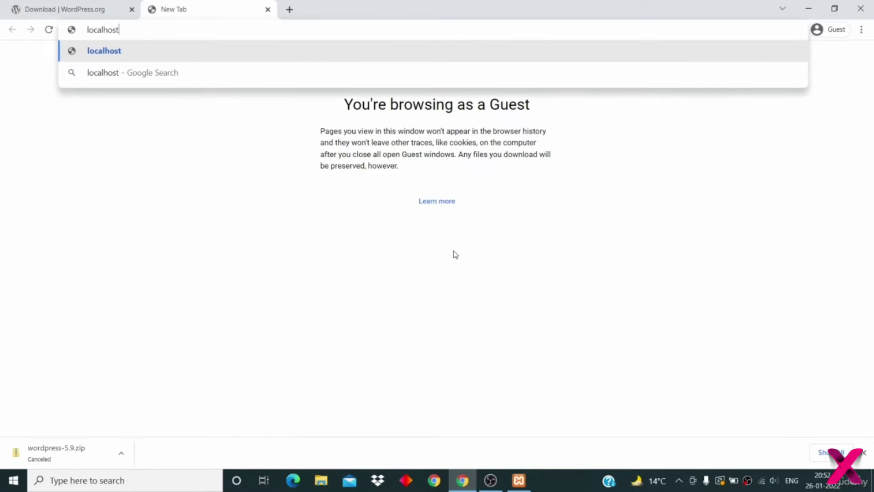
key(Return)
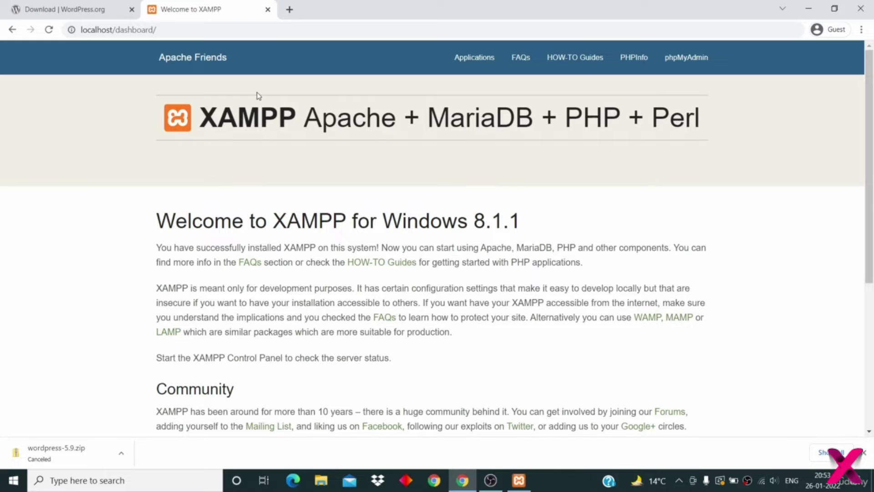
- Open C:\xampp\htdocs in File Explorer from the XAMPP Control Panel, then minimize Chrome
click(519, 480)
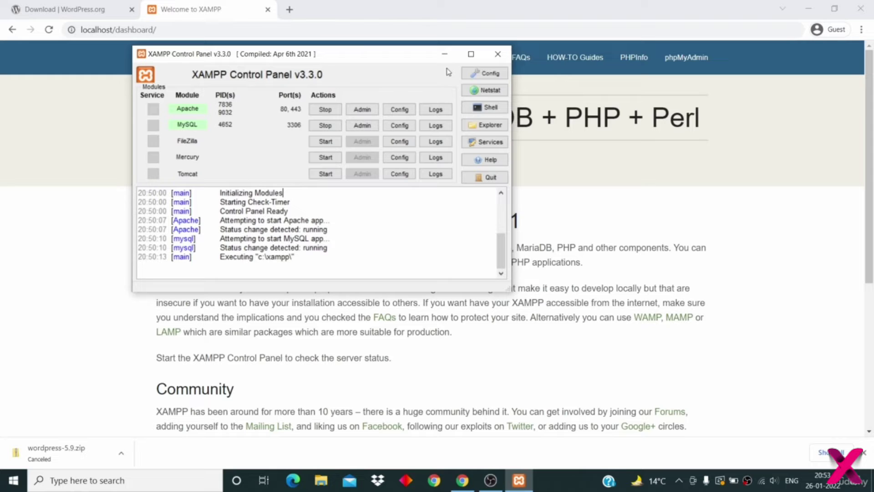
click(487, 129)
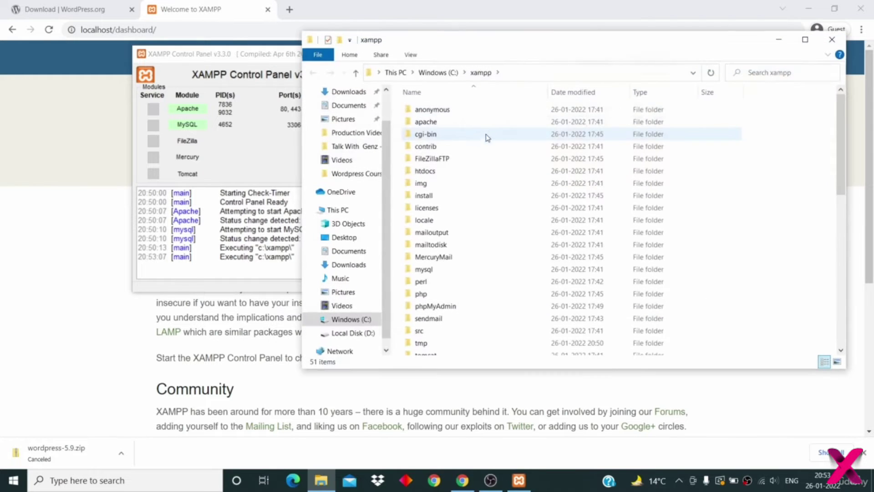
double_click(483, 177)
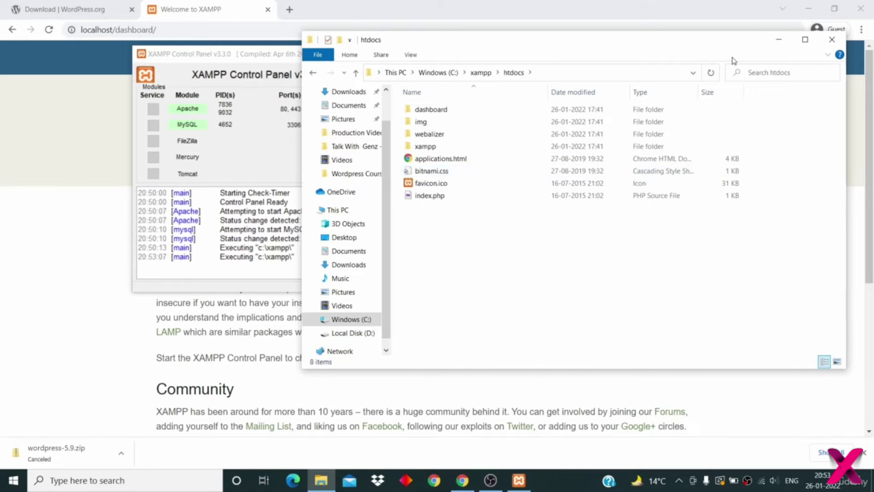
click(810, 10)
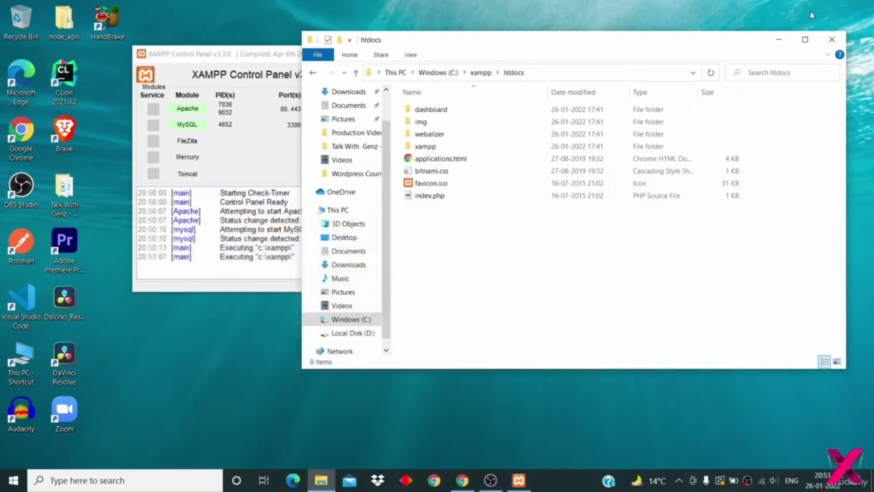
- Move wordpress-5.9.zip from the desktop into the htdocs folder
click(253, 57)
drag(254, 57, 214, 57)
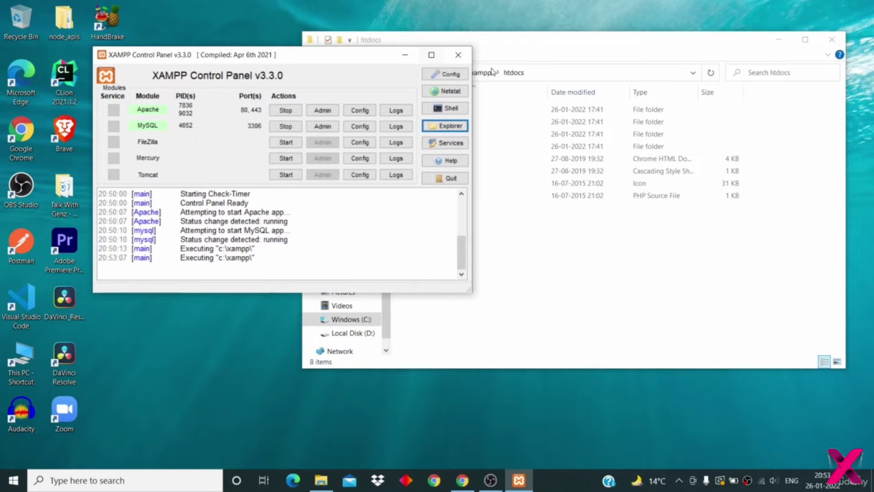
click(404, 55)
drag(519, 39, 279, 72)
drag(632, 139, 401, 348)
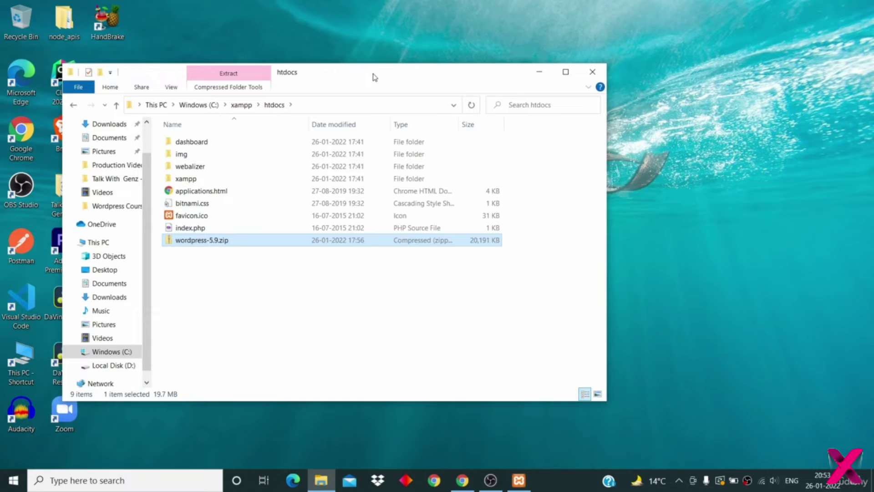
- Reopen htdocs from XAMPP's Explorer, close the duplicate window, and select wordpress-5.9.zip
drag(373, 74, 486, 62)
click(519, 480)
click(518, 484)
click(518, 485)
click(444, 127)
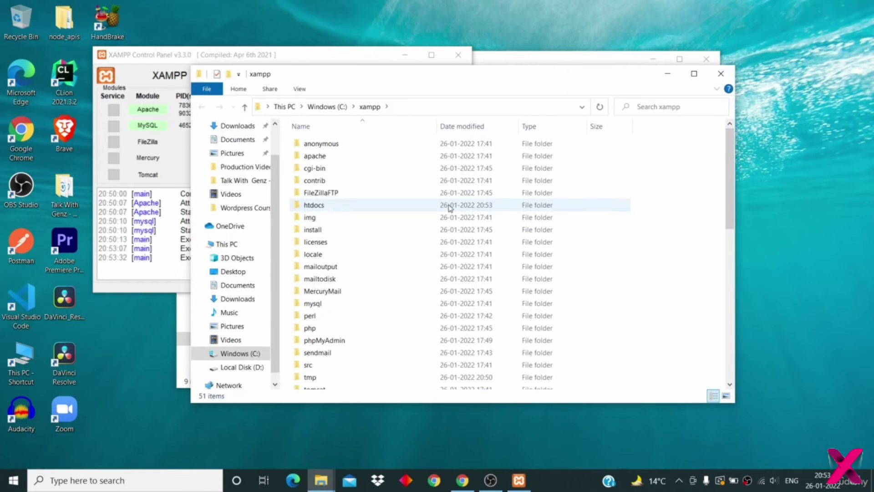
double_click(453, 212)
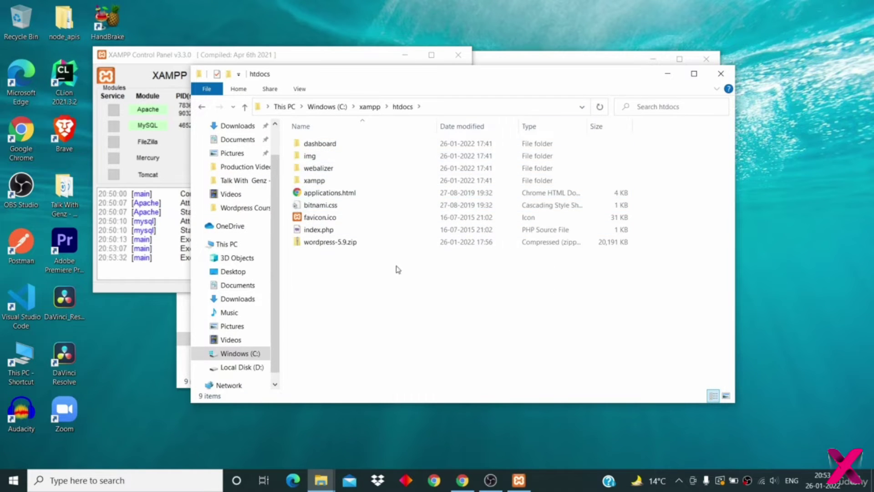
click(720, 73)
click(580, 273)
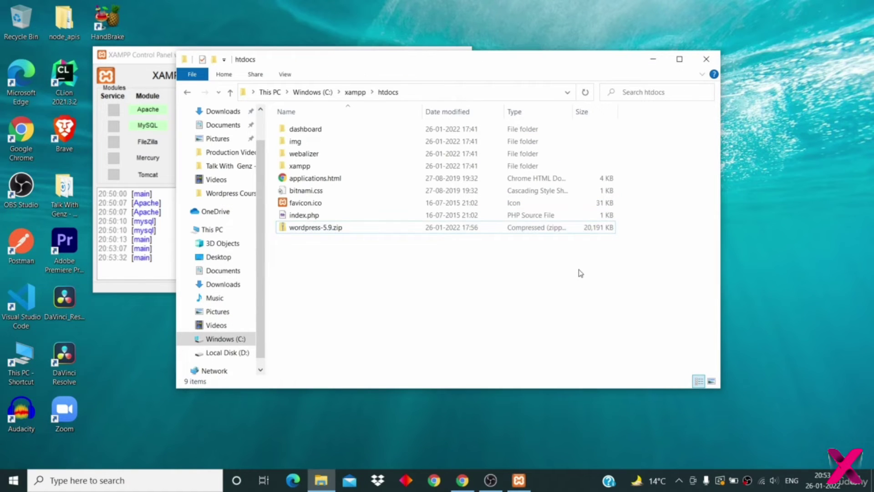
click(522, 229)
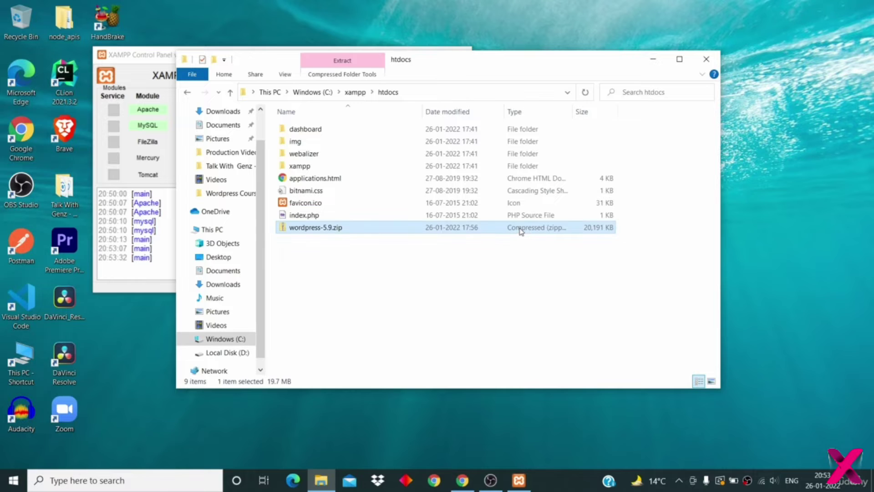
- Extract all of wordpress-5.9.zip into C:\xampp\htdocs\wordpress-5.9
right_click(521, 231)
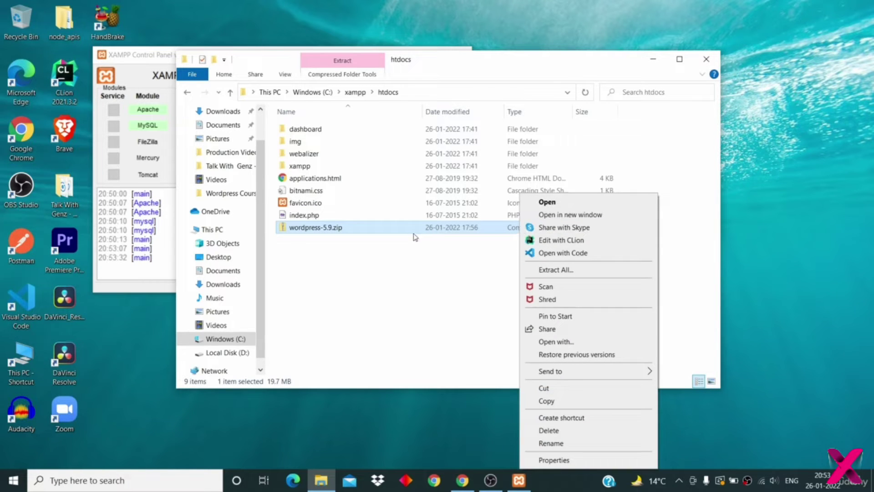
click(582, 272)
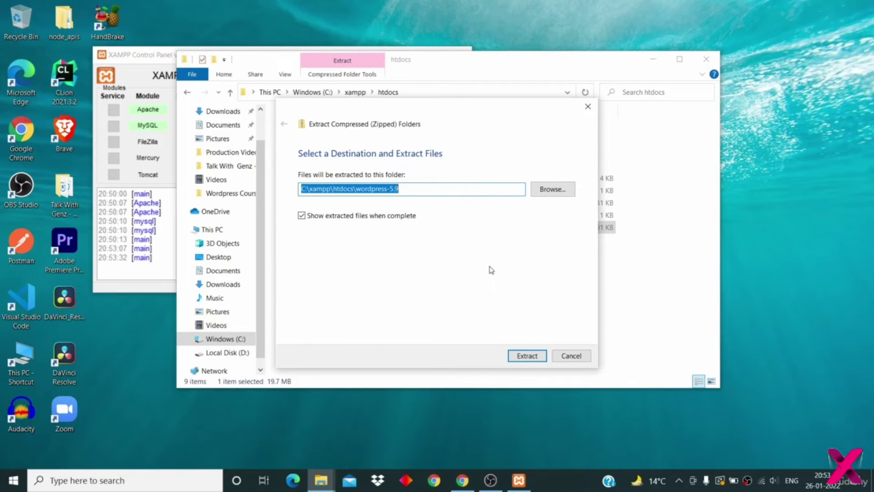
click(357, 190)
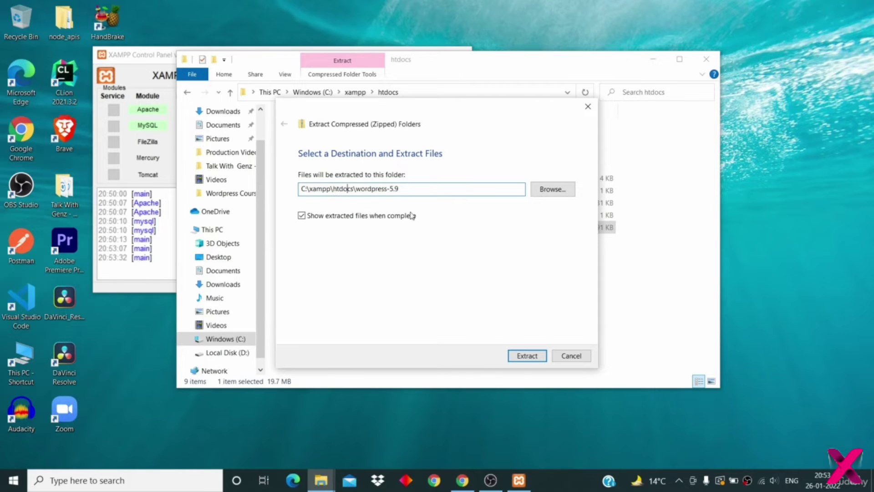
click(527, 355)
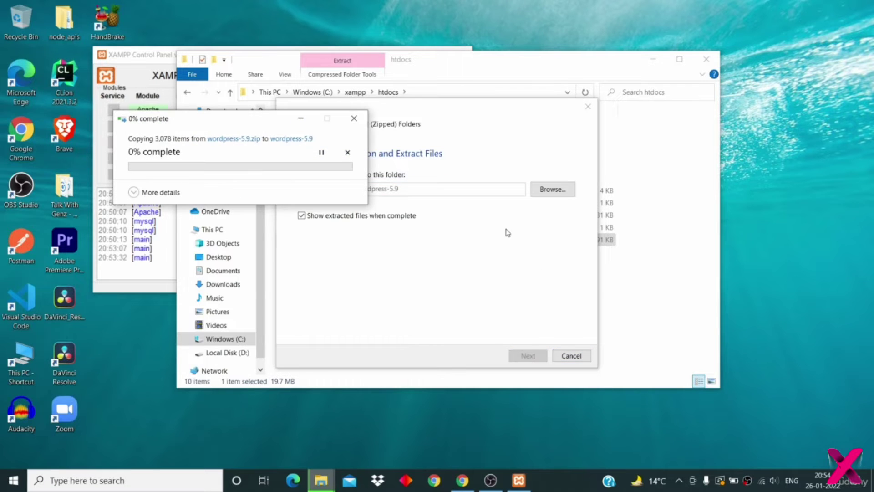
drag(232, 121, 376, 121)
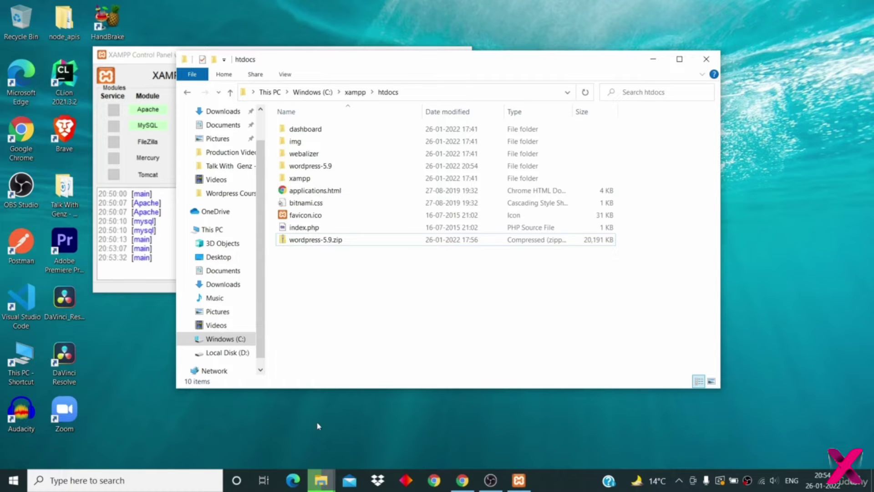
- Let the extraction finish, then close the extracted wordpress-5.9 folder window
mouse_move(321, 479)
click(390, 428)
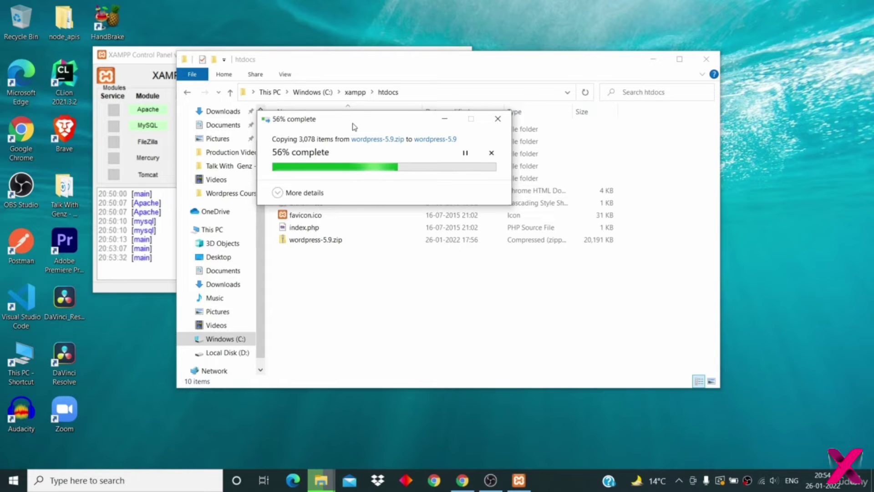
drag(354, 124, 532, 133)
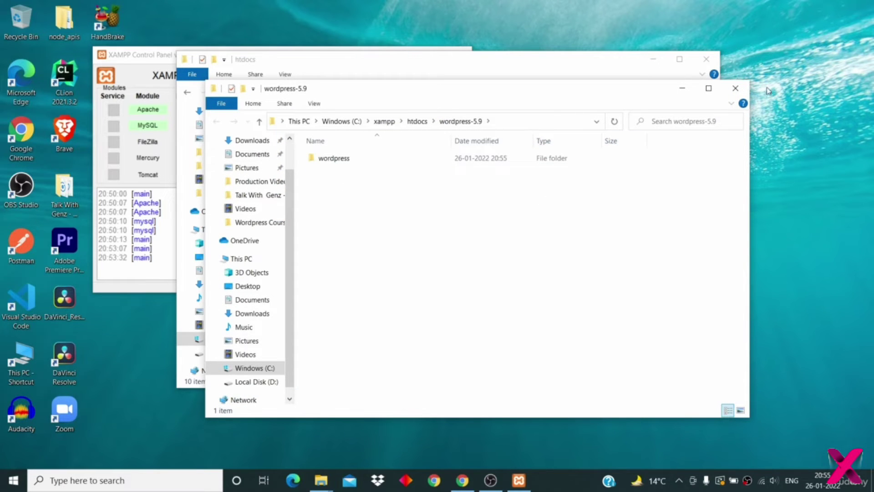
click(745, 92)
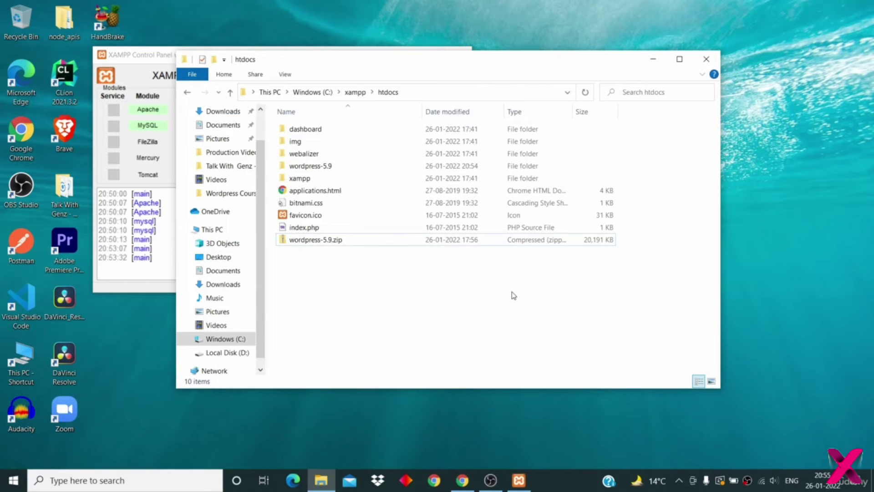
- Delete the wordpress-5.9.zip archive from htdocs
click(452, 166)
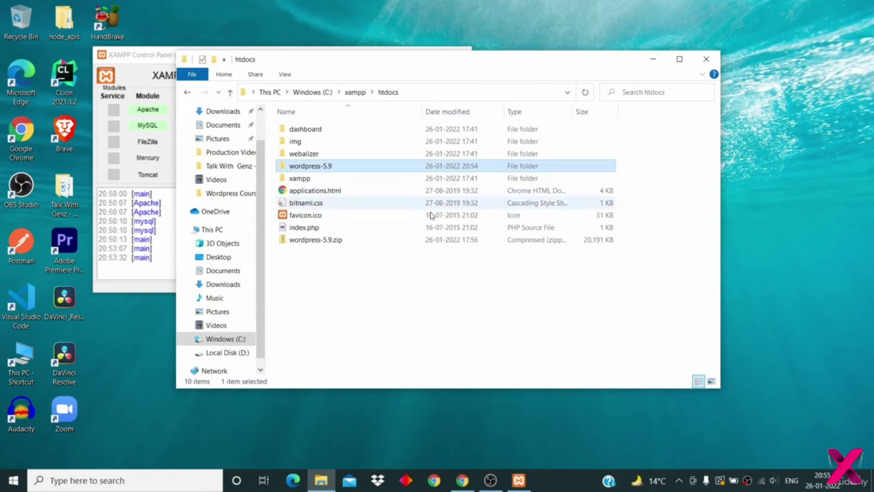
right_click(417, 239)
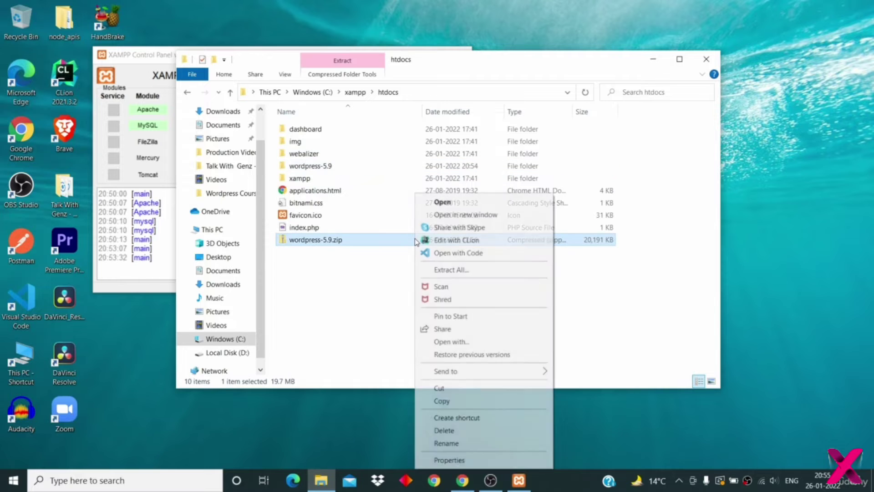
click(444, 430)
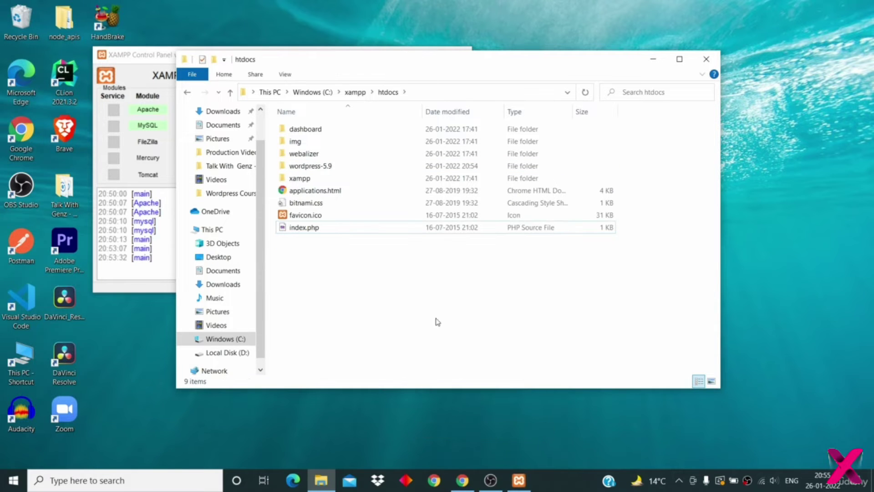
- Cut the inner wordpress folder from inside wordpress-5.9
double_click(376, 167)
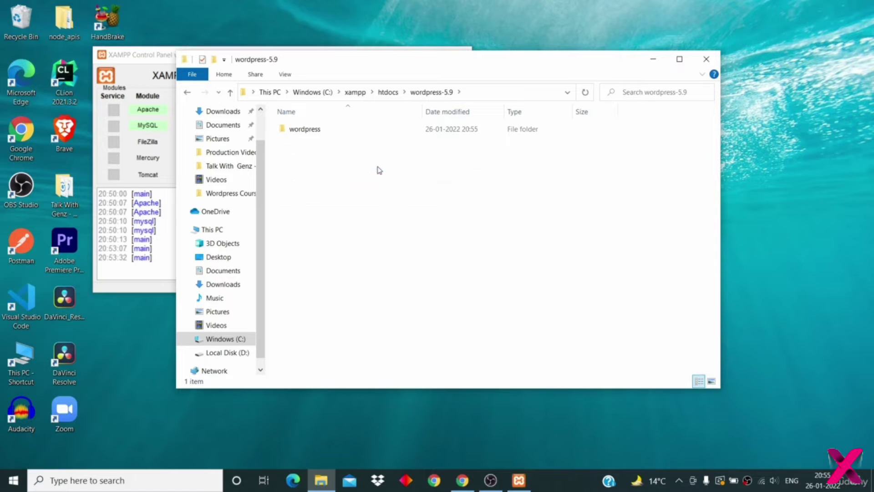
double_click(376, 130)
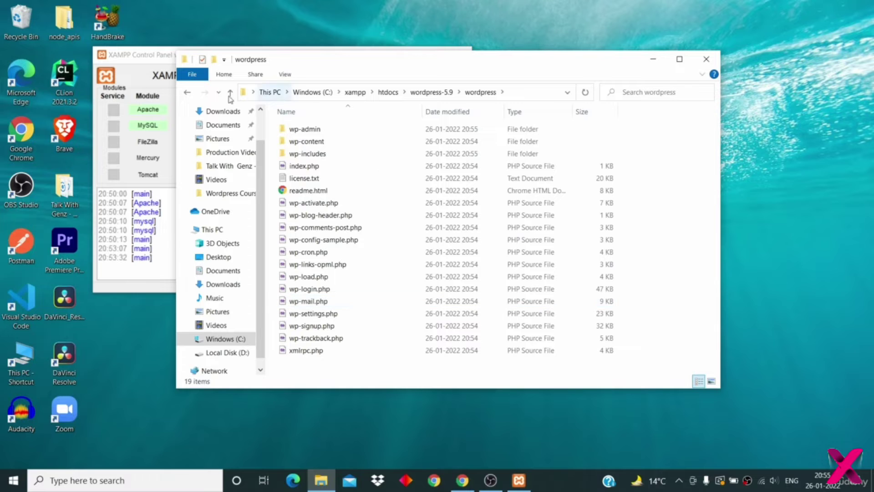
click(187, 93)
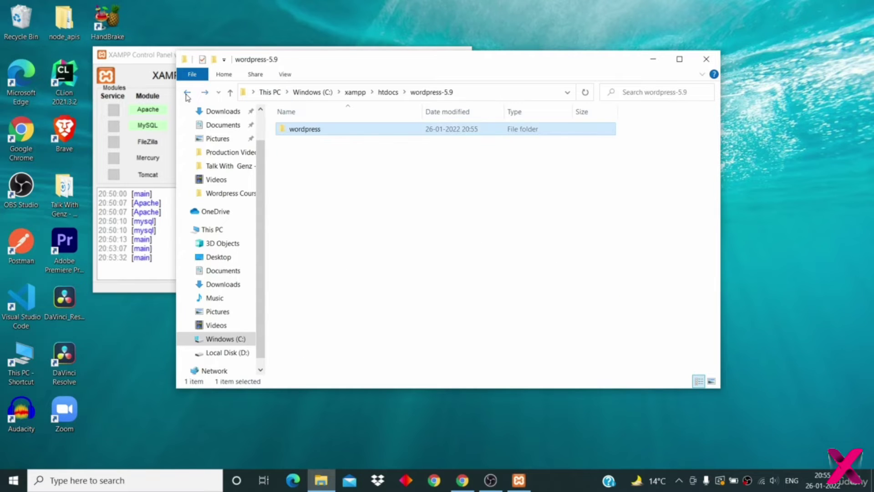
right_click(324, 129)
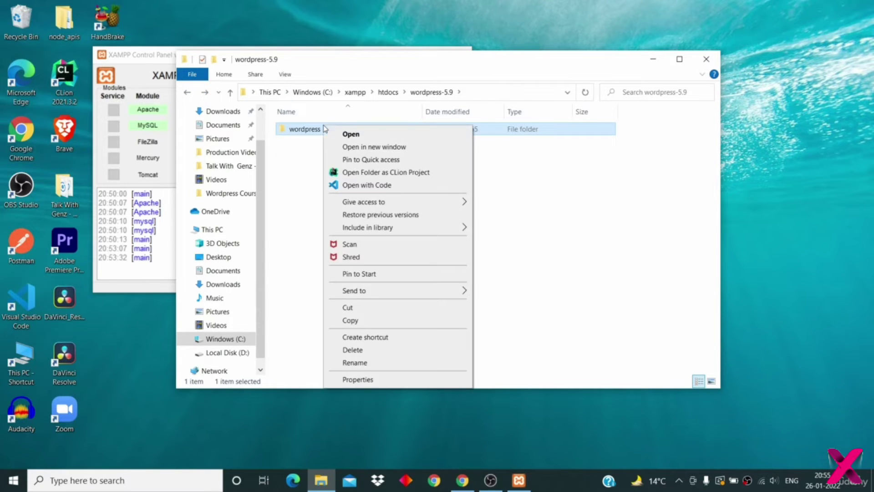
click(357, 313)
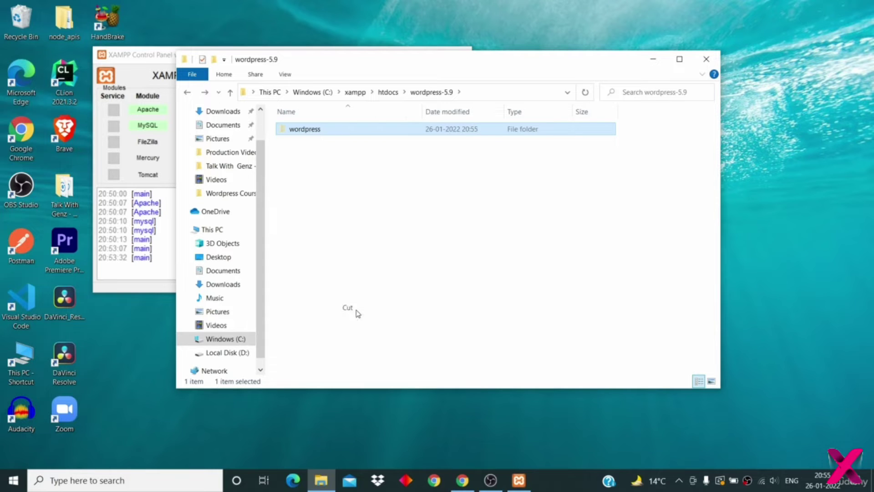
- Paste the wordpress folder into htdocs and confirm wordpress-5.9 is now empty
click(188, 93)
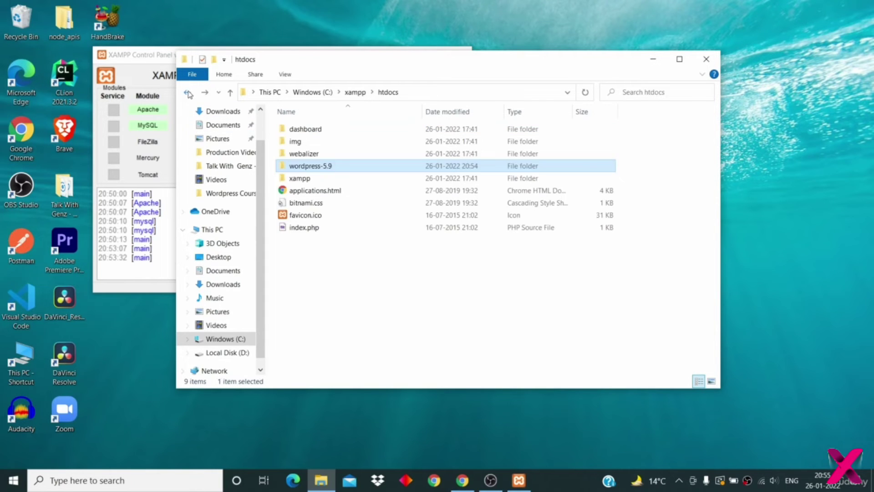
click(403, 280)
right_click(403, 280)
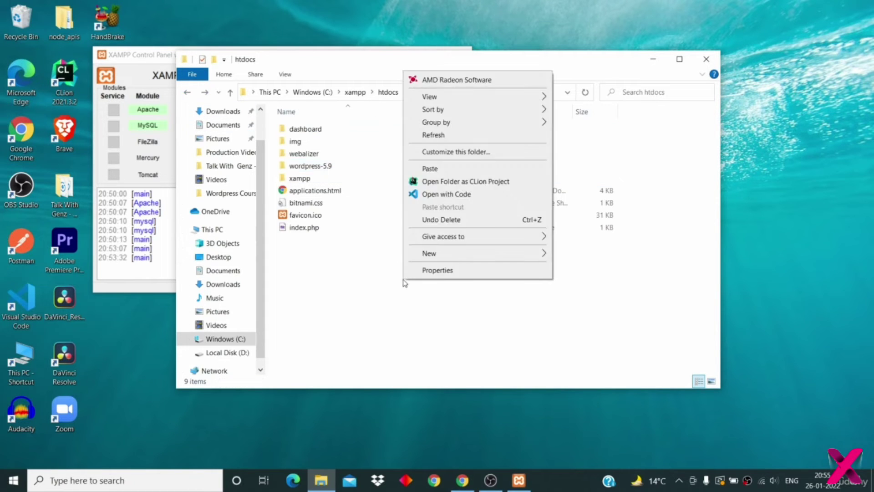
click(442, 169)
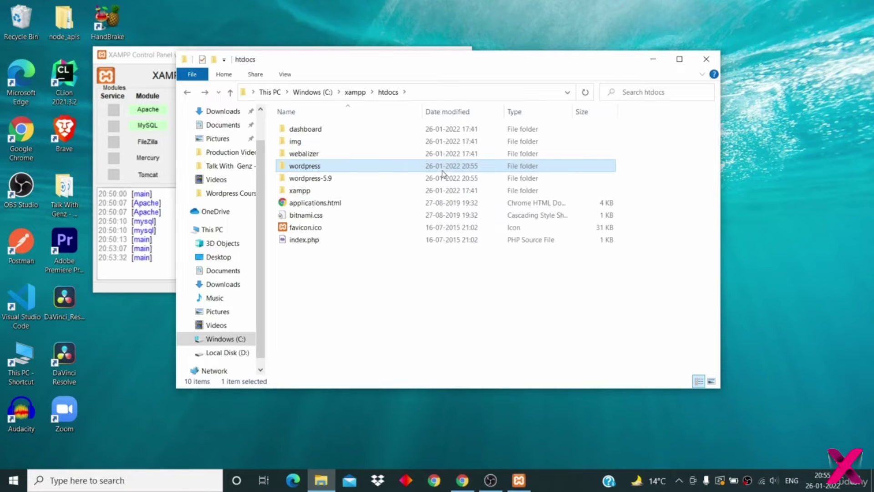
double_click(380, 179)
click(186, 93)
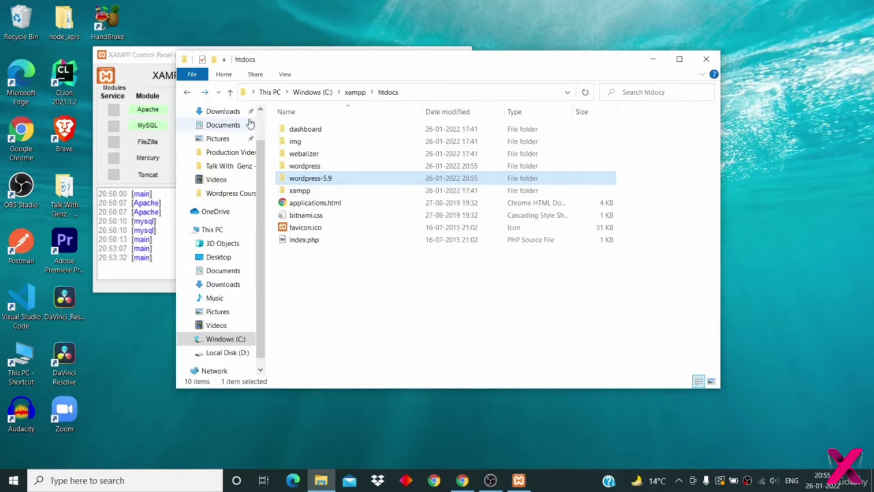
- Delete the empty wordpress-5.9 folder and check the wordpress folder's 19 core files
click(359, 182)
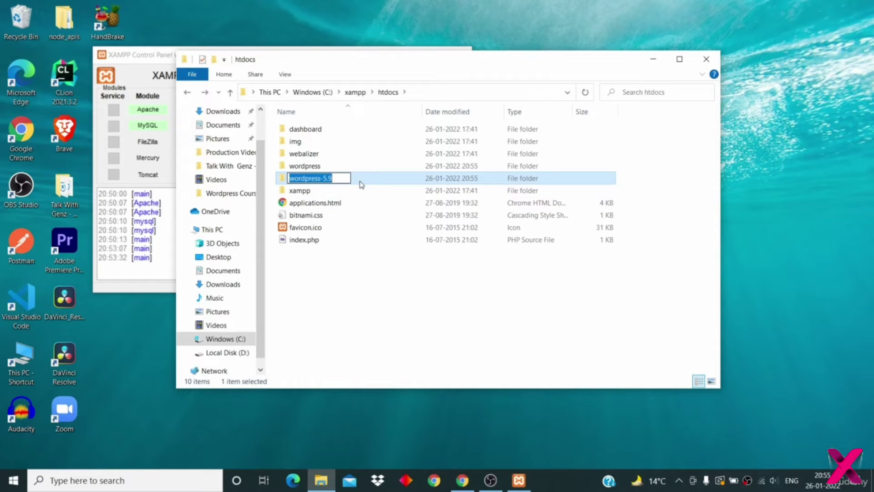
right_click(359, 182)
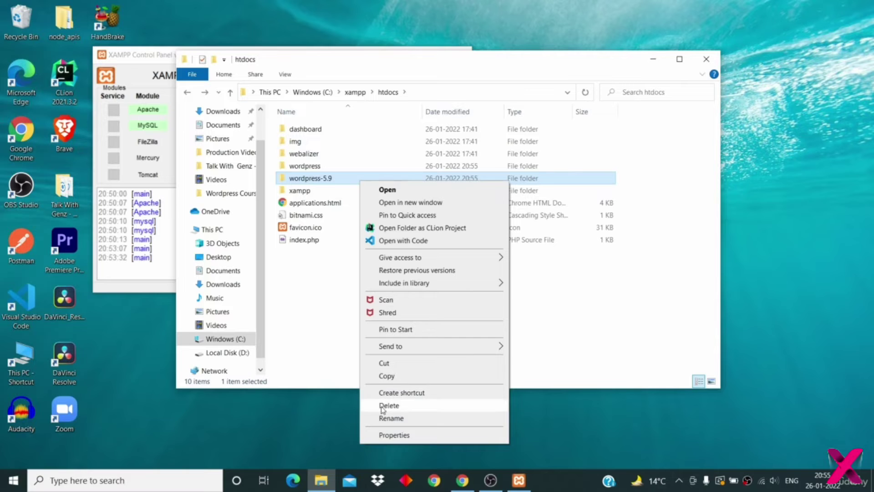
click(383, 405)
double_click(385, 166)
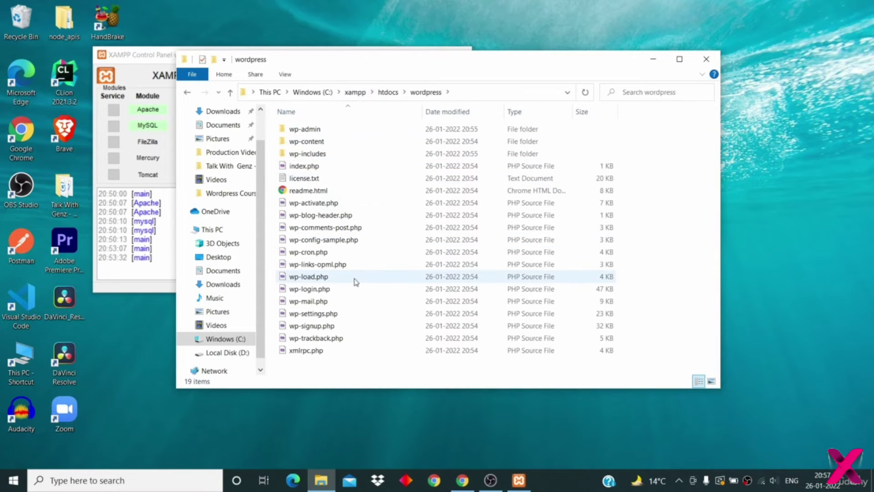
click(187, 92)
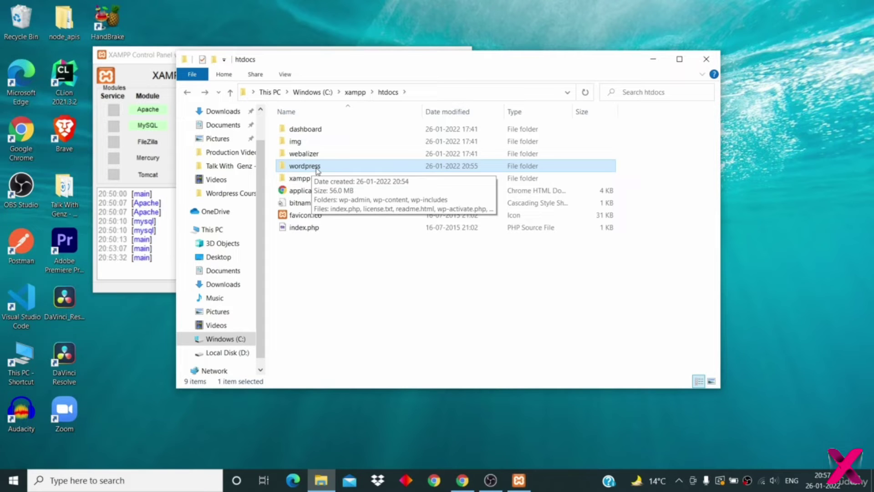
- Rename the wordpress folder in htdocs to 'techsavy'
right_click(317, 169)
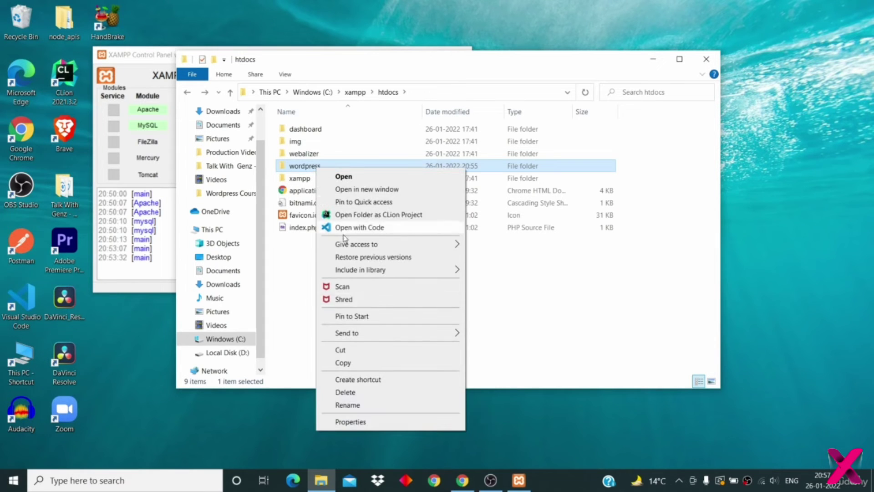
click(347, 404)
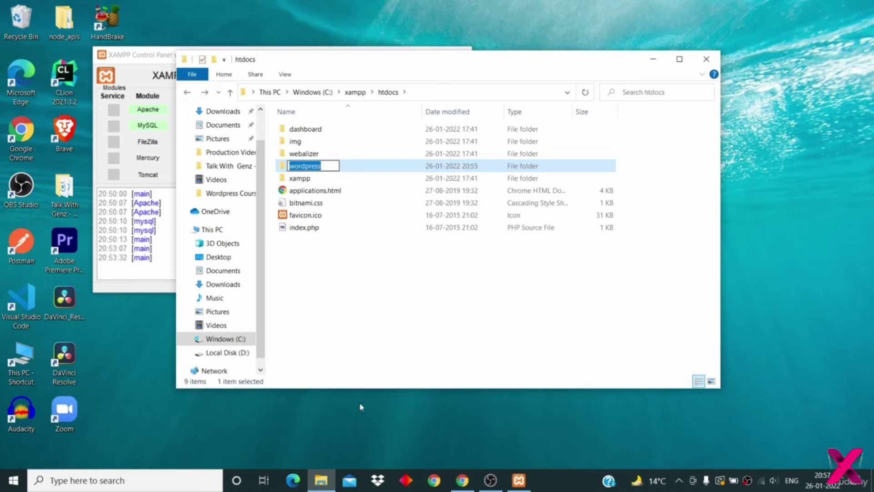
key(BackSpace)
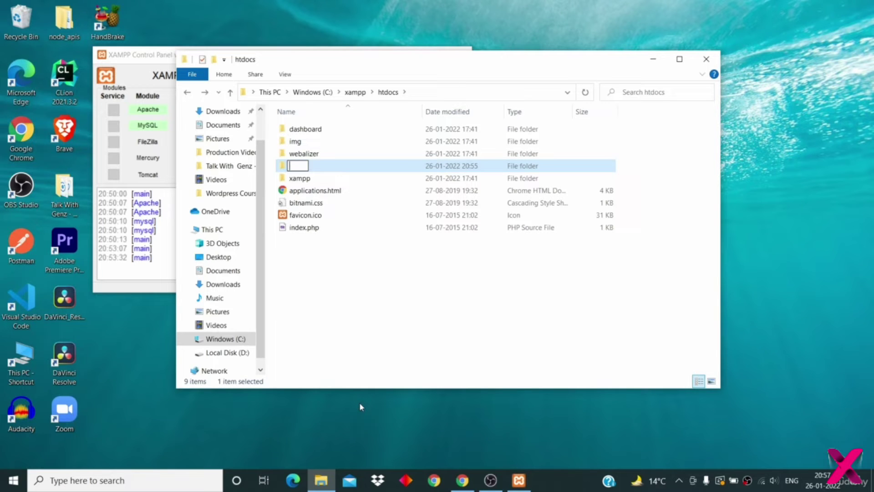
text(techsavy)
key(Return)
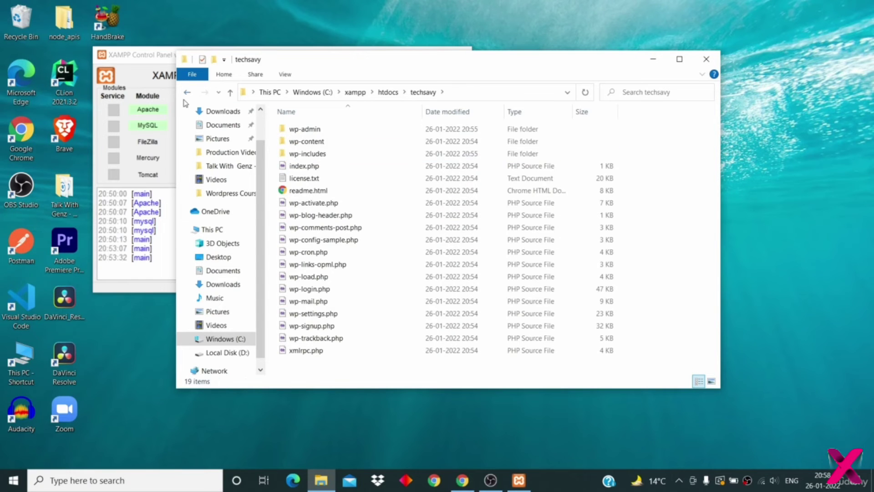
- Open techsavy to confirm its WordPress files, then return to htdocs
click(185, 95)
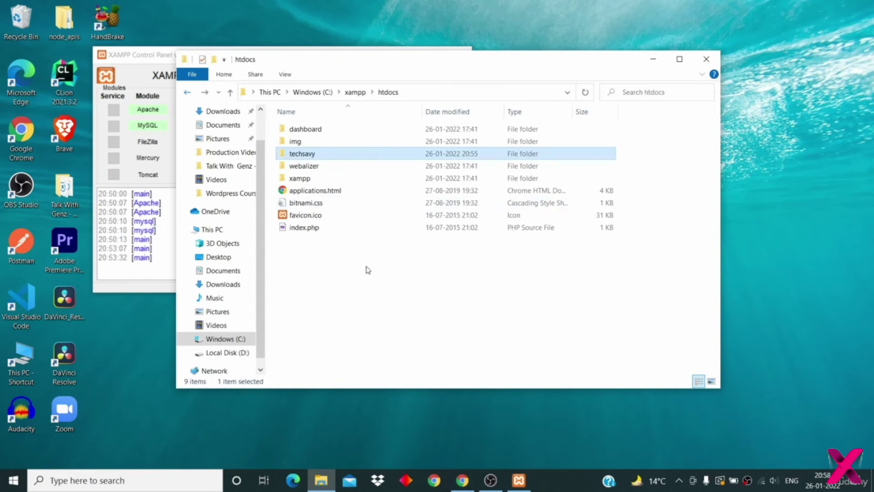
double_click(330, 157)
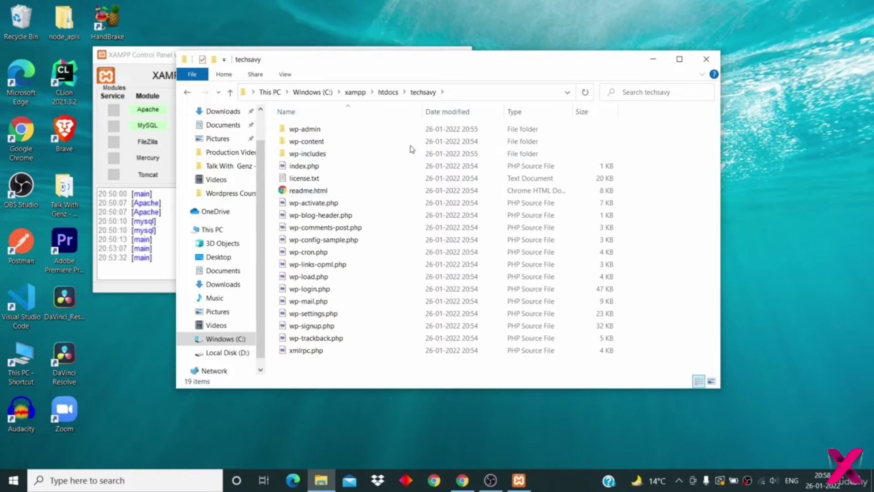
click(388, 94)
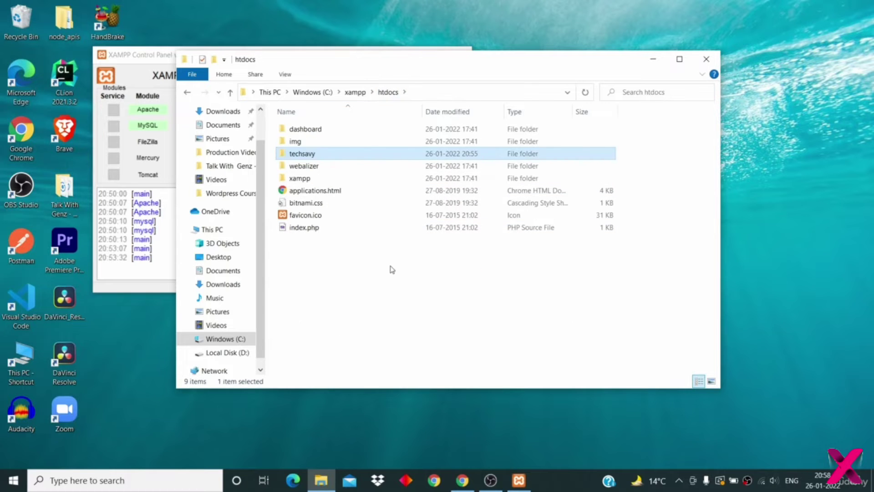
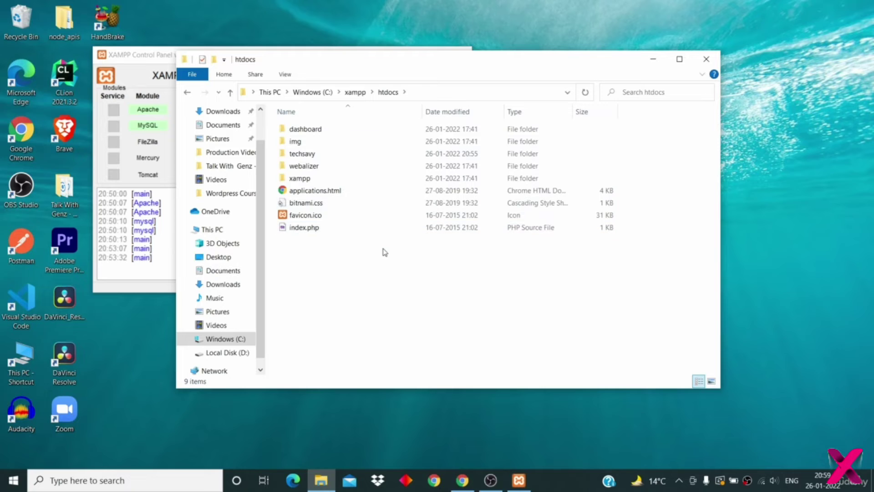
- Confirm the techsavy folder sits in htdocs, then bring back the XAMPP dashboard in Chrome
click(320, 154)
click(320, 318)
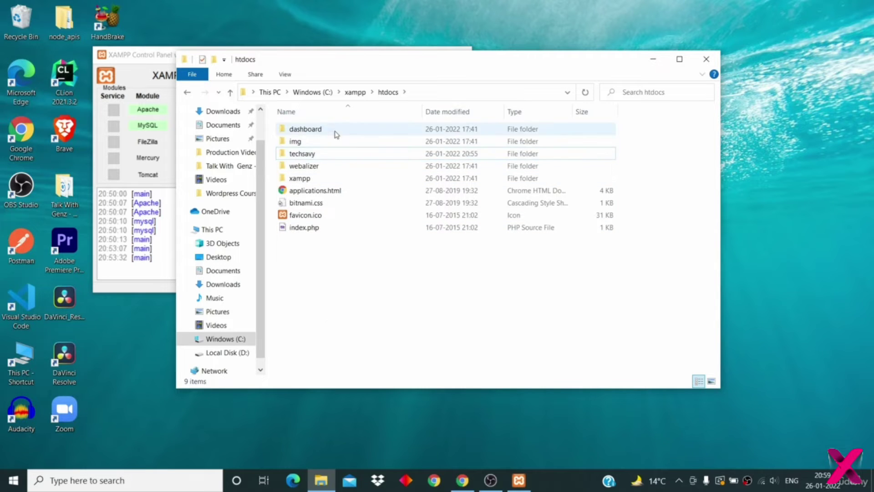
click(311, 153)
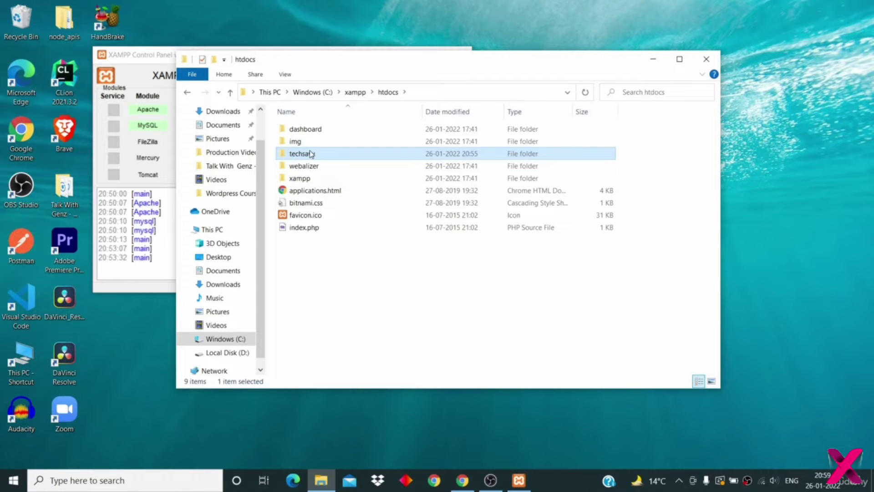
drag(333, 64, 426, 72)
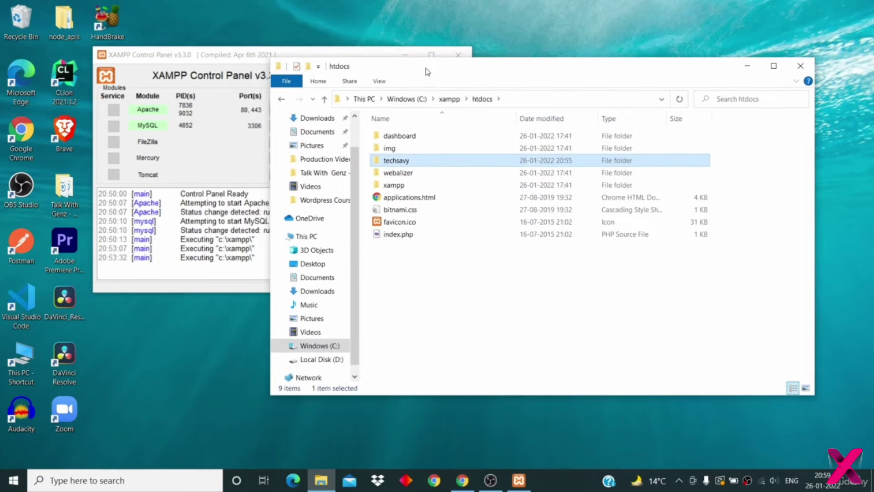
click(444, 343)
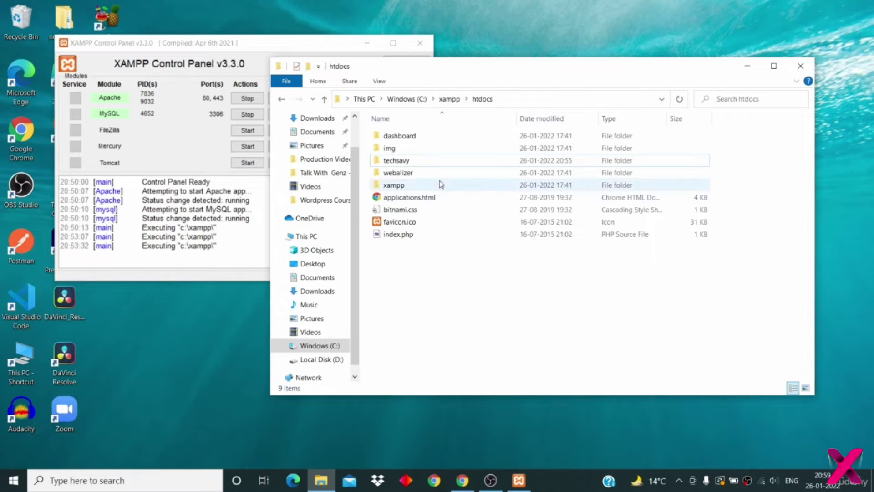
click(417, 162)
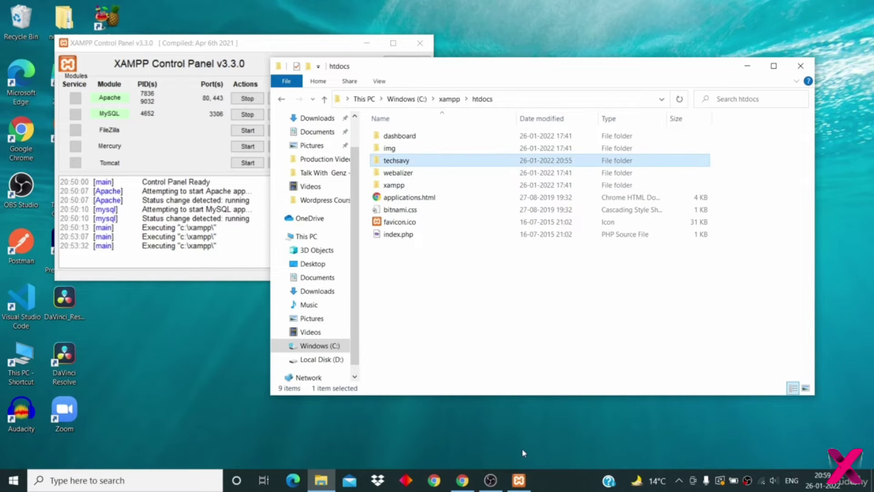
click(461, 481)
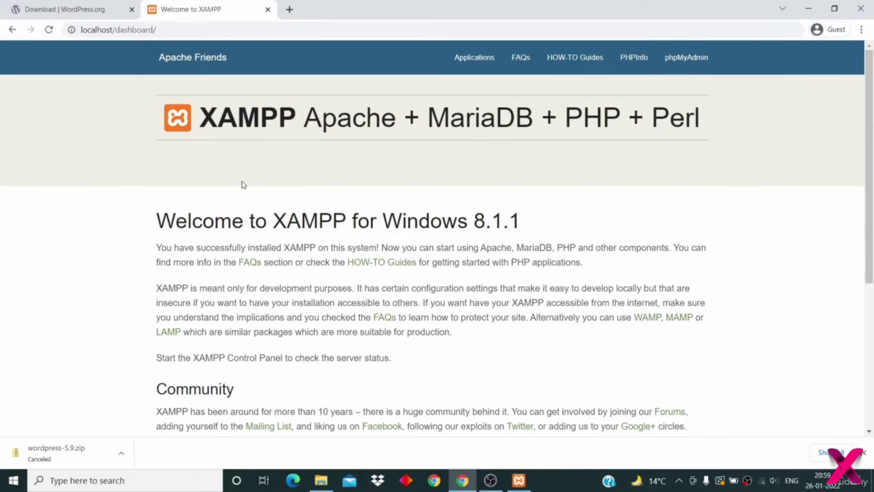
- Load localhost/techsavy in a new Chrome tab to start the WordPress setup
click(291, 10)
text(local)
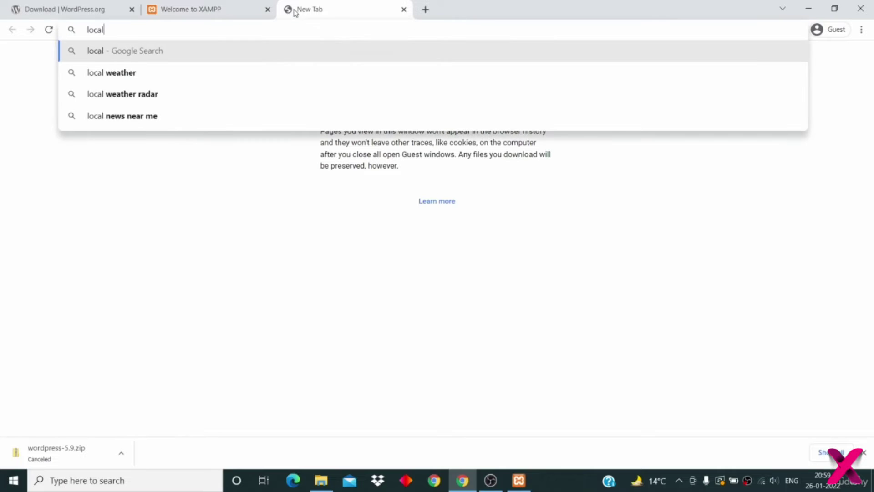
text(ho)
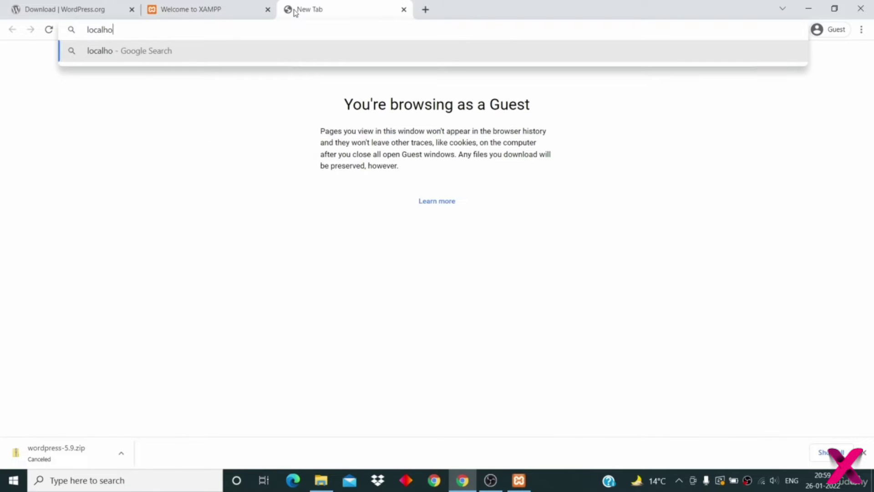
text(st/)
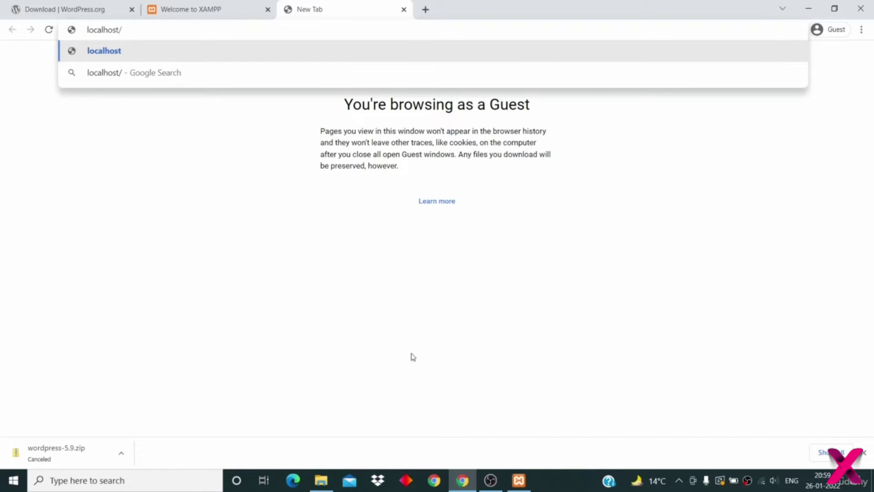
click(321, 478)
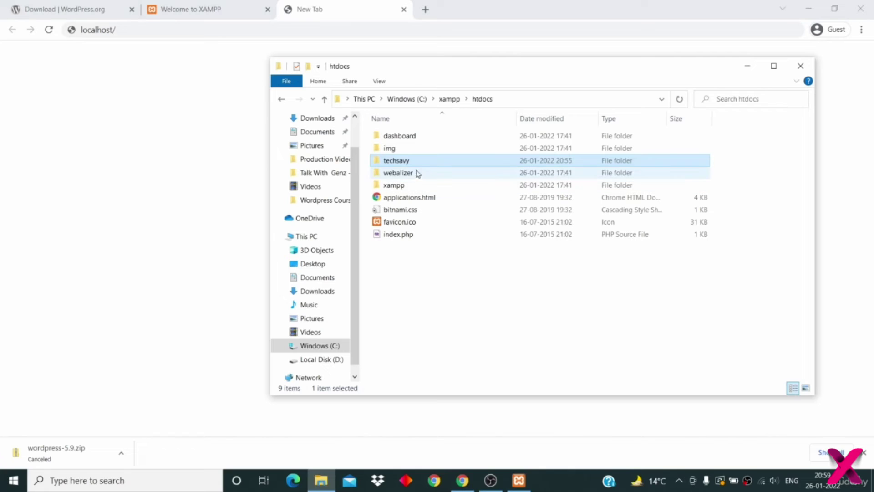
click(194, 30)
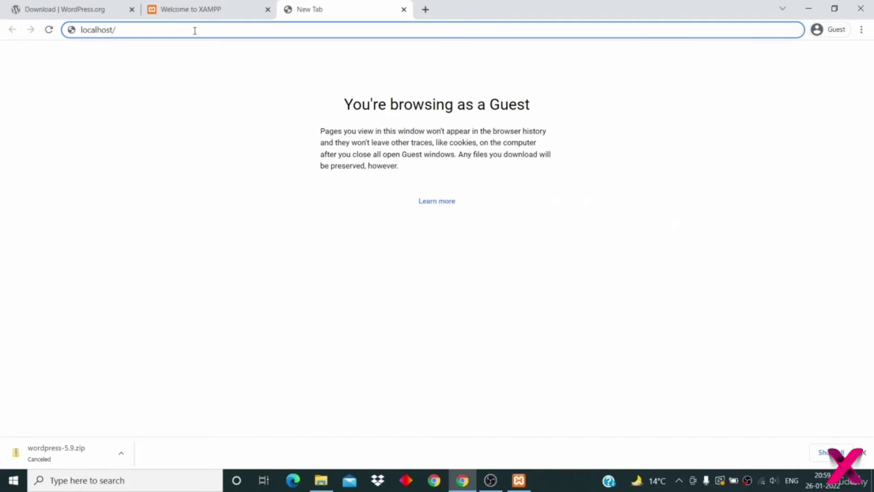
text(techsavy)
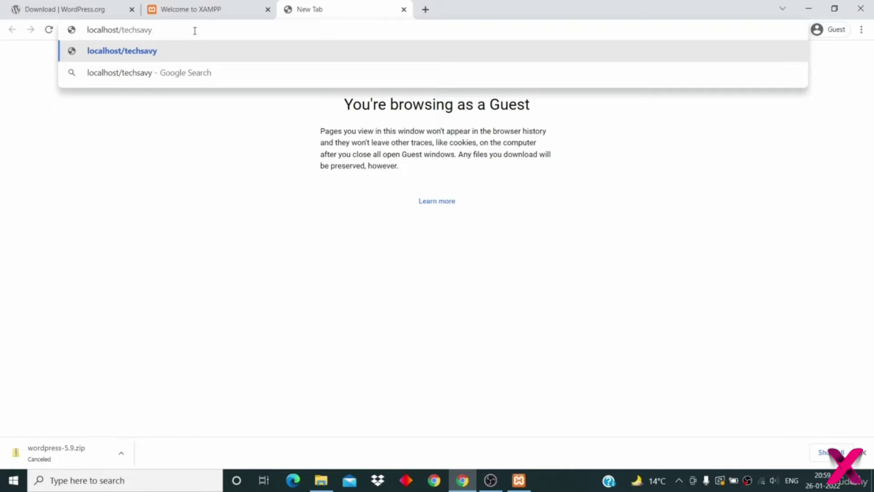
key(Return)
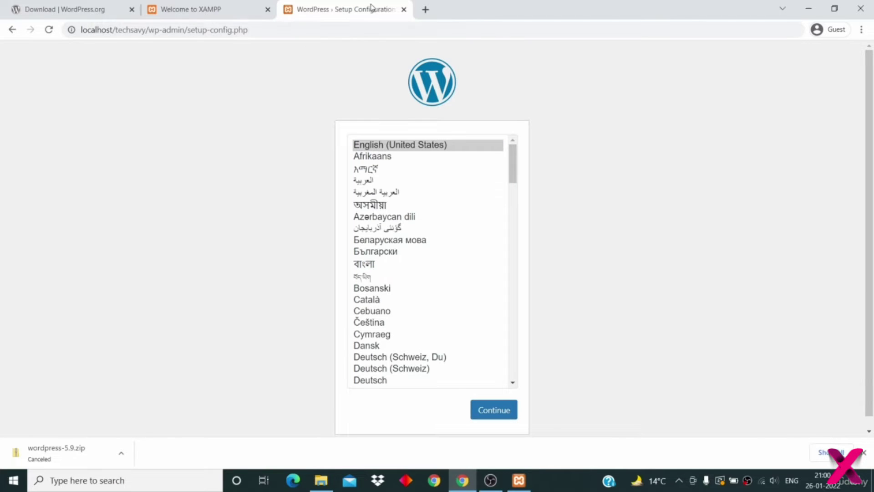
- Choose English (United States) and advance to the database connection details form
click(405, 144)
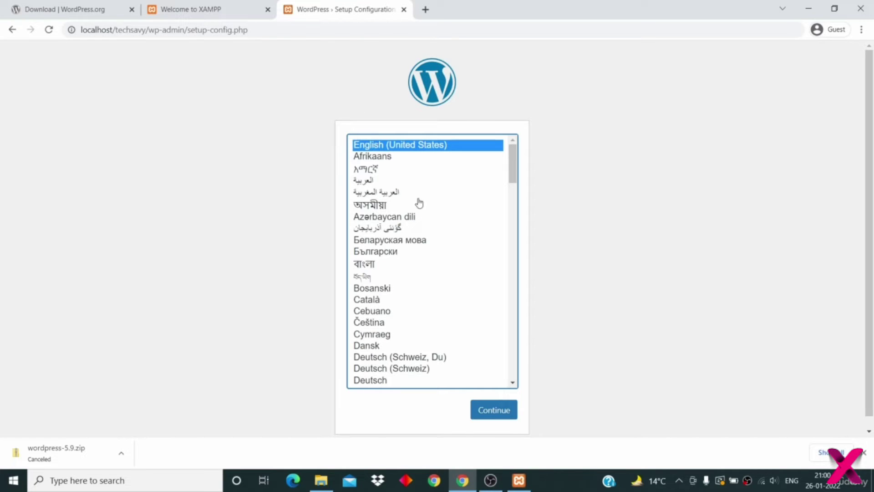
click(484, 411)
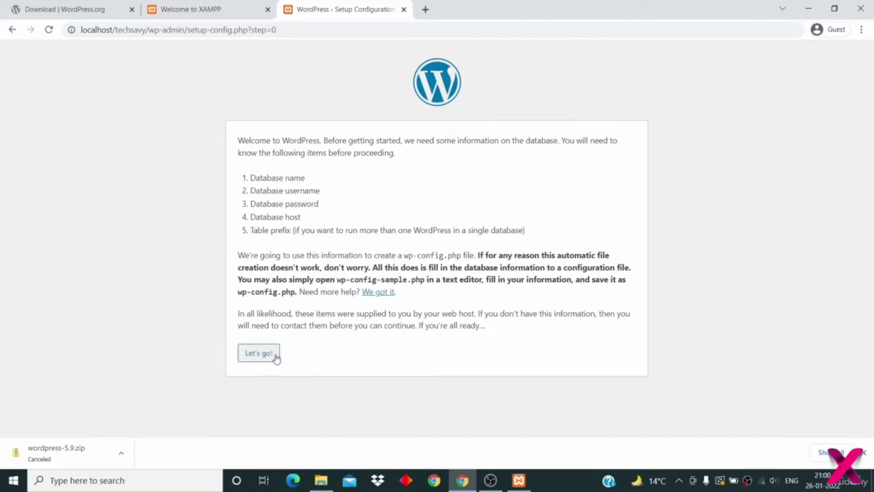
click(265, 355)
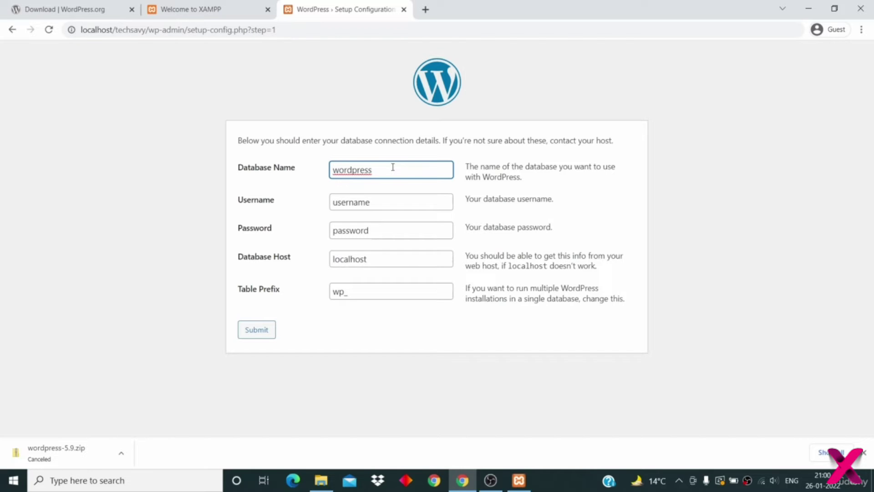
- Review the default database name, username, password and host values, then open a blank tab
drag(372, 169, 309, 168)
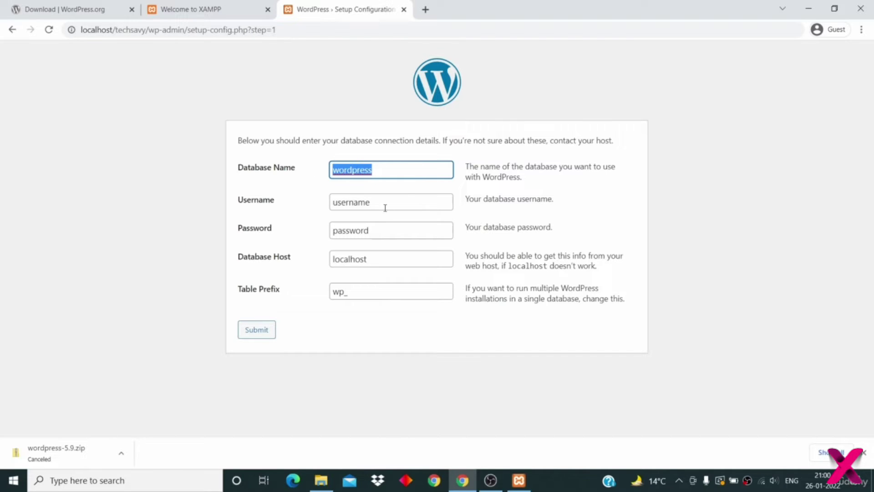
drag(390, 202, 302, 207)
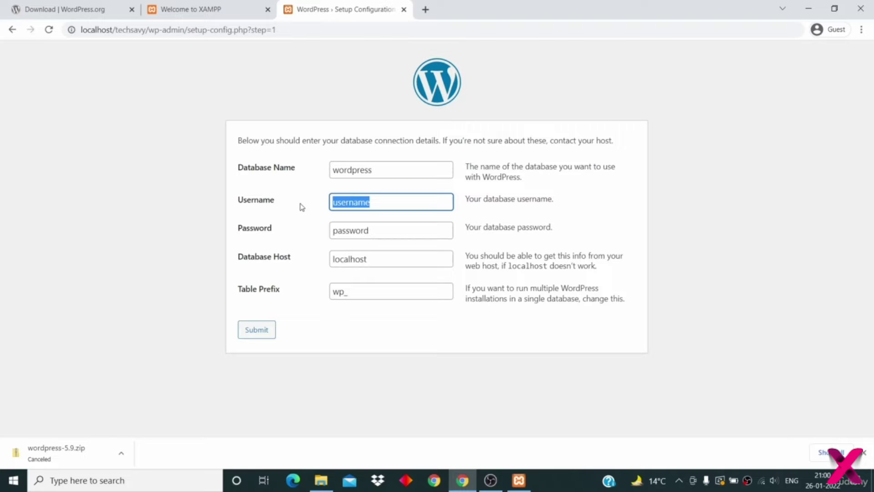
drag(386, 229, 290, 234)
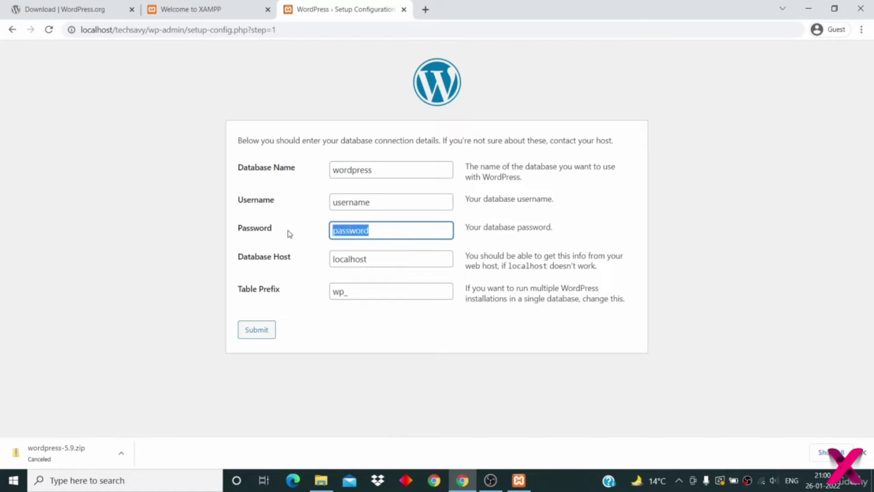
drag(372, 259, 299, 258)
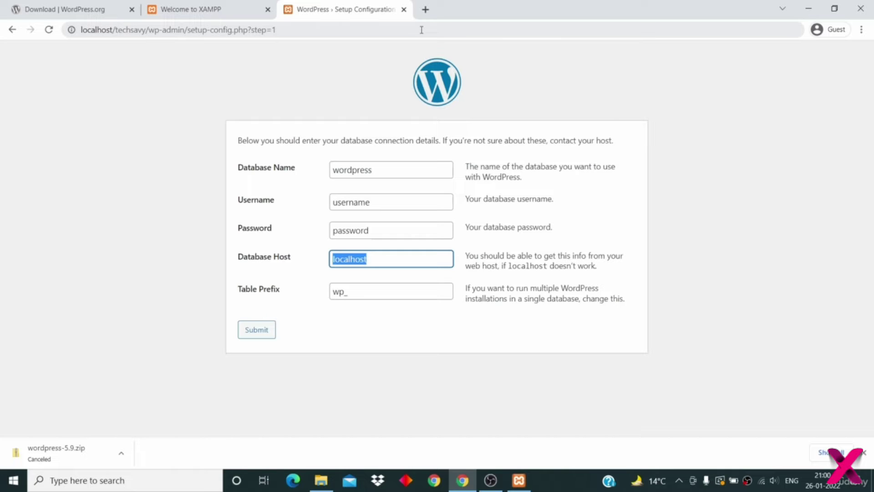
key(ctrl+t)
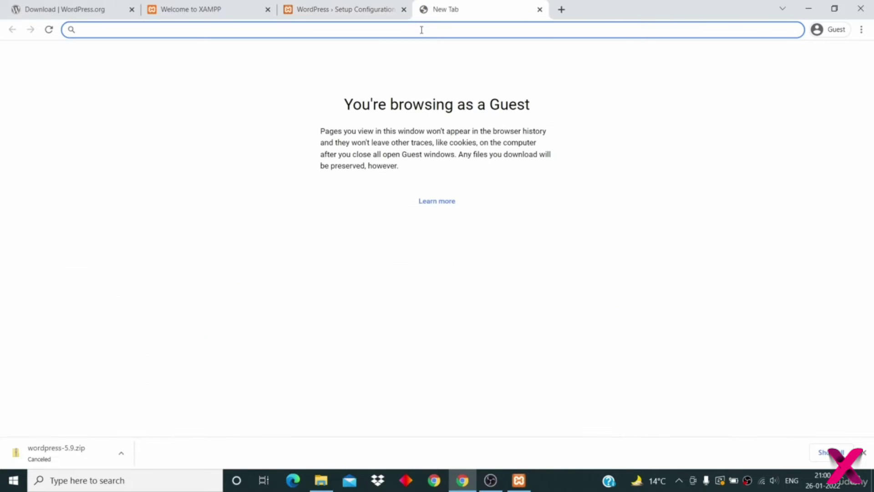
- Create an empty database named techsavy in phpMyAdmin at localhost/phpmyadmin
text(local)
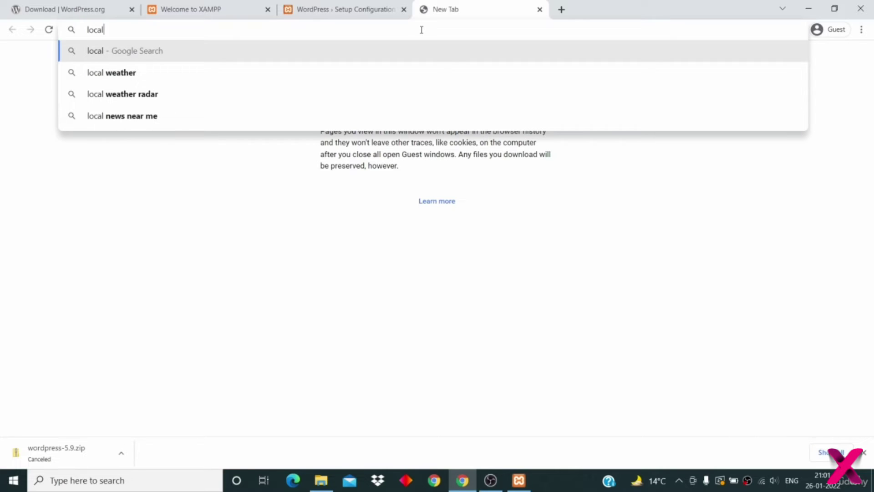
text(host)
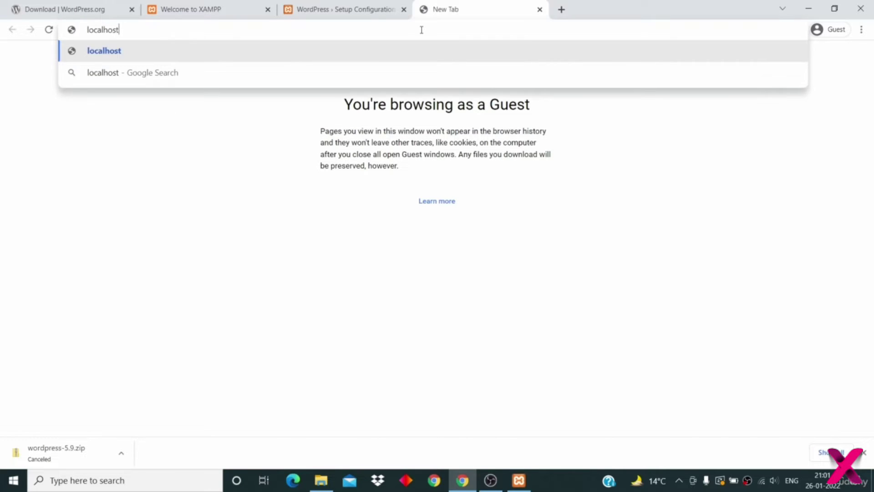
text(/phpmyadmin)
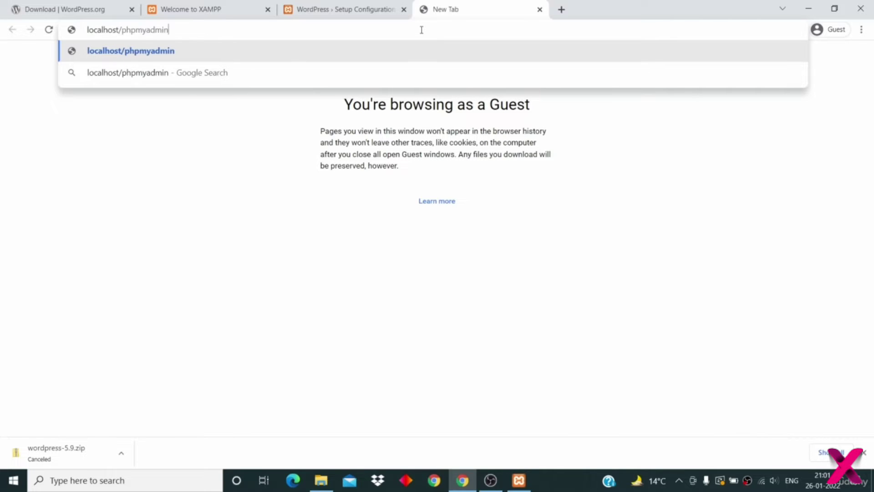
key(Return)
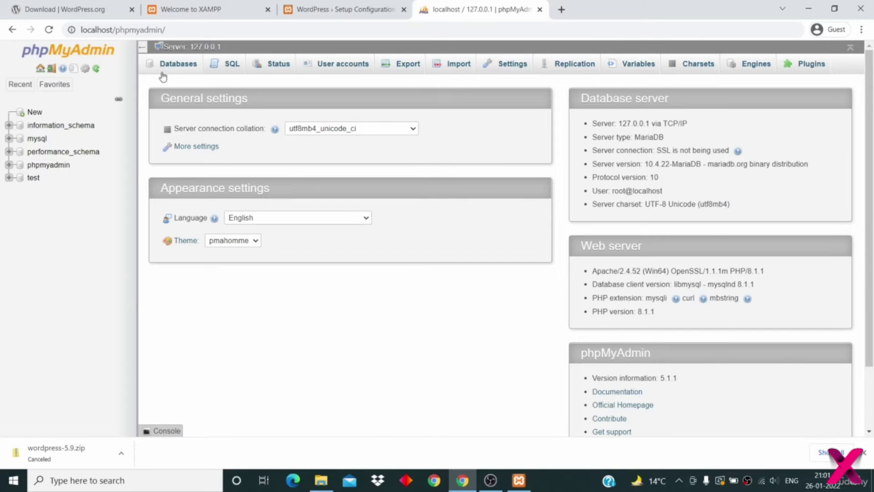
click(177, 64)
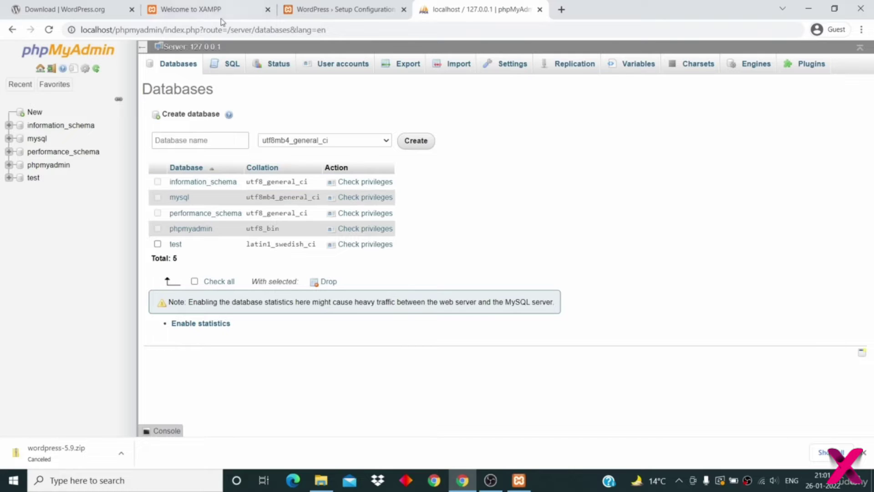
click(192, 139)
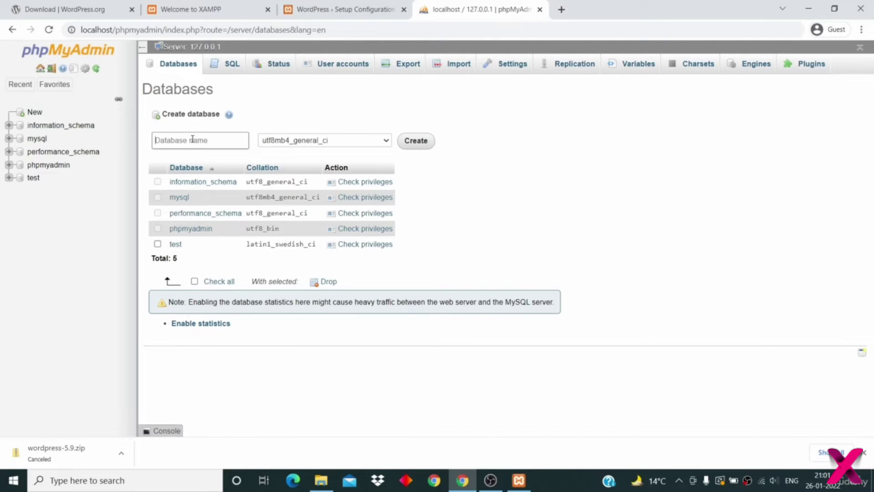
text(techsavy)
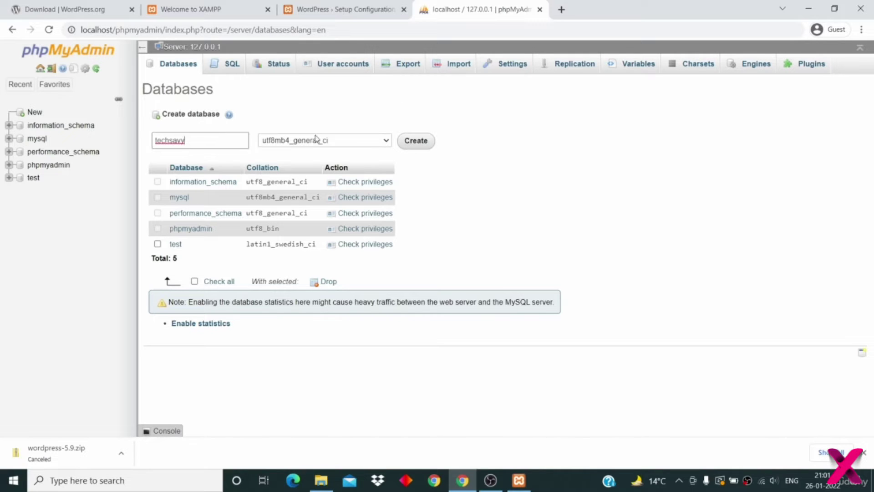
double_click(199, 138)
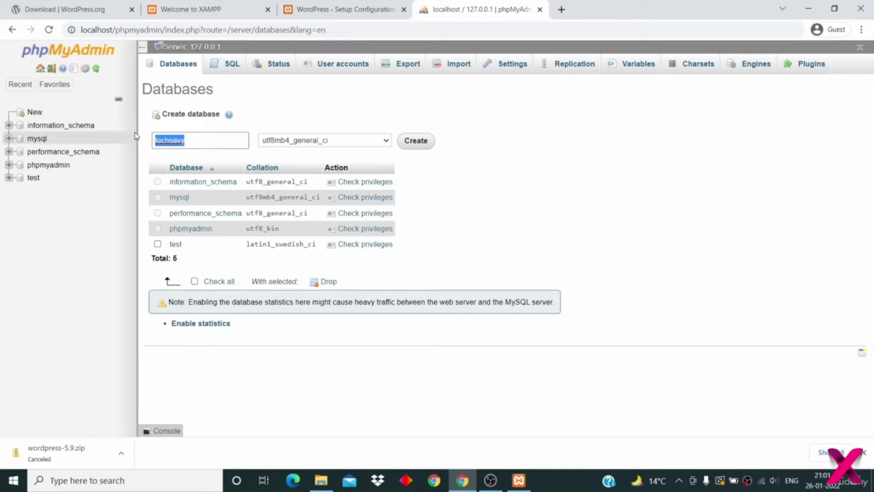
click(424, 143)
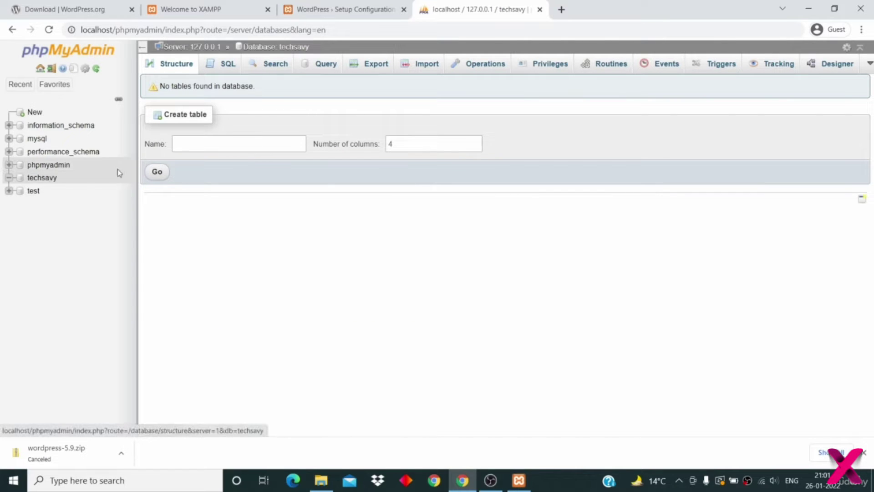
click(318, 7)
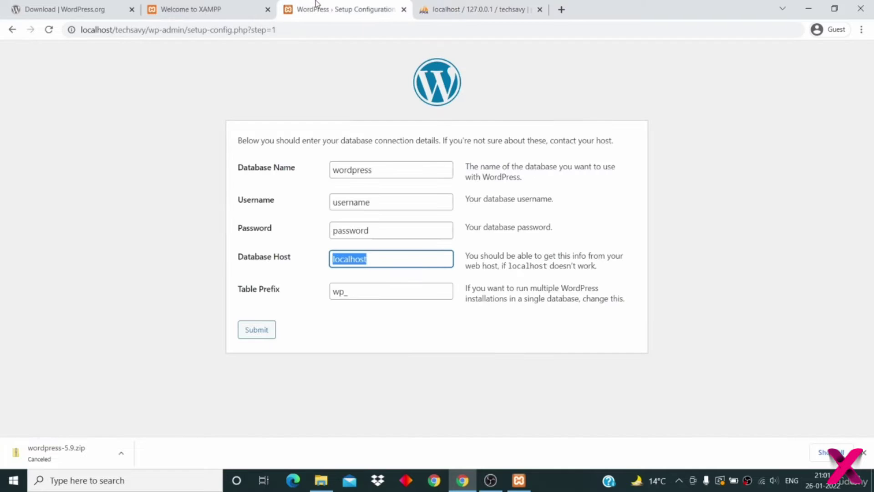
- Replace the default Database Name 'wordpress' with 'techsavy' in the setup form
double_click(387, 167)
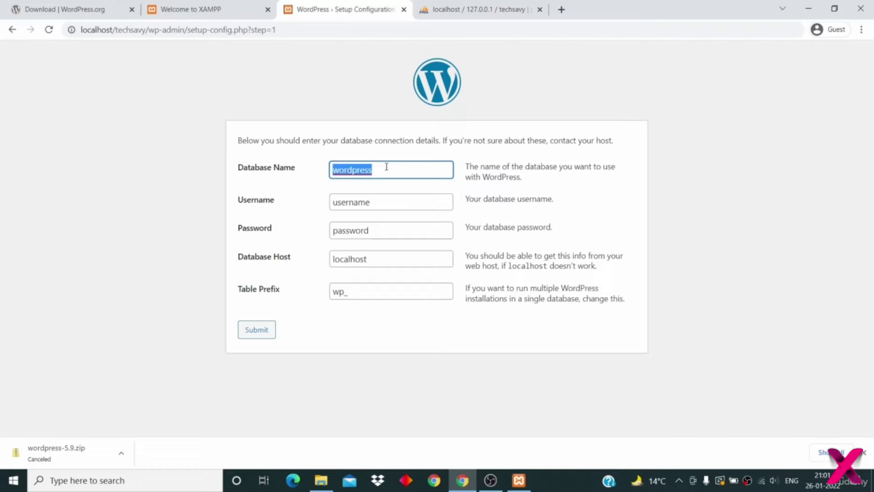
text(techsavy)
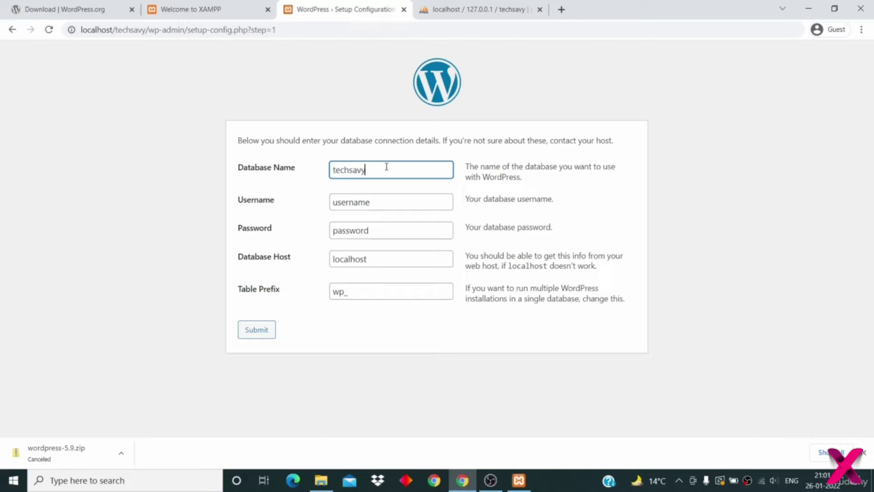
click(467, 10)
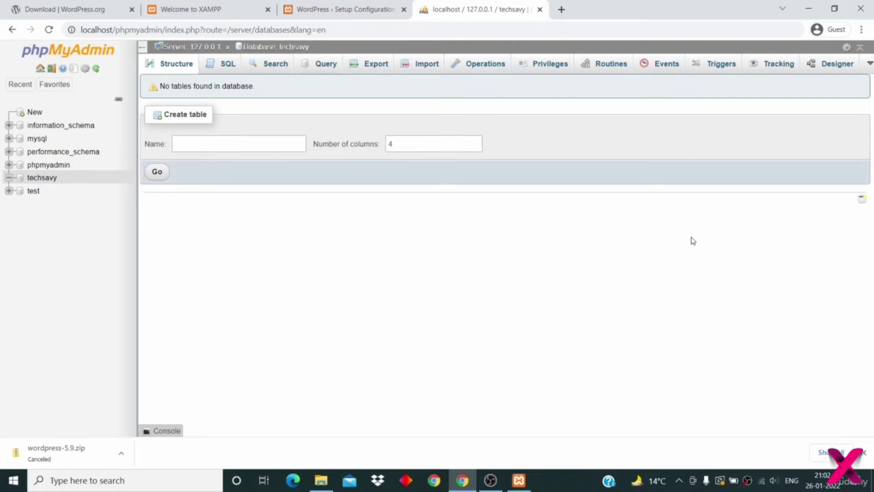
- Check phpMyAdmin's User accounts list to confirm the root user has no password
click(91, 52)
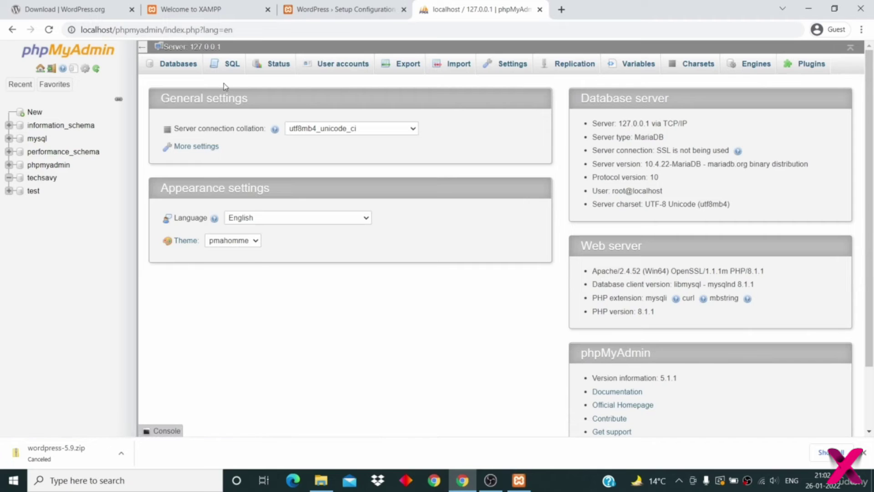
click(337, 69)
drag(207, 288, 409, 282)
click(412, 254)
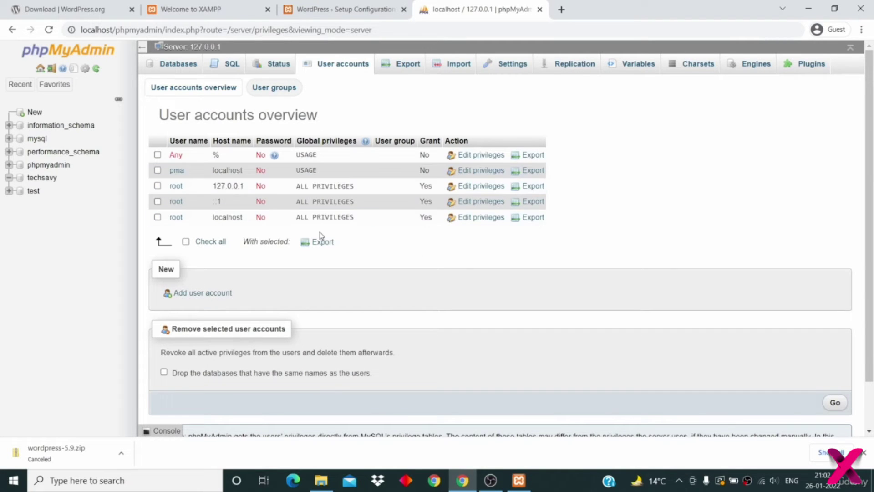
double_click(177, 185)
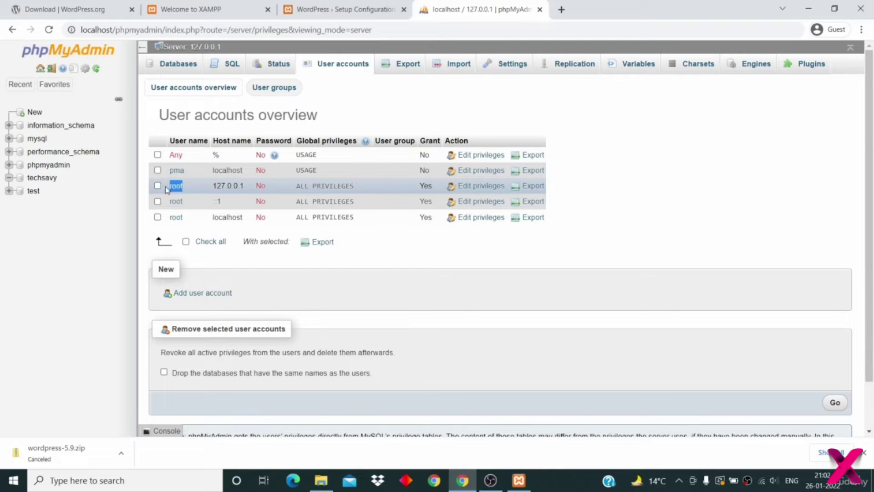
double_click(261, 185)
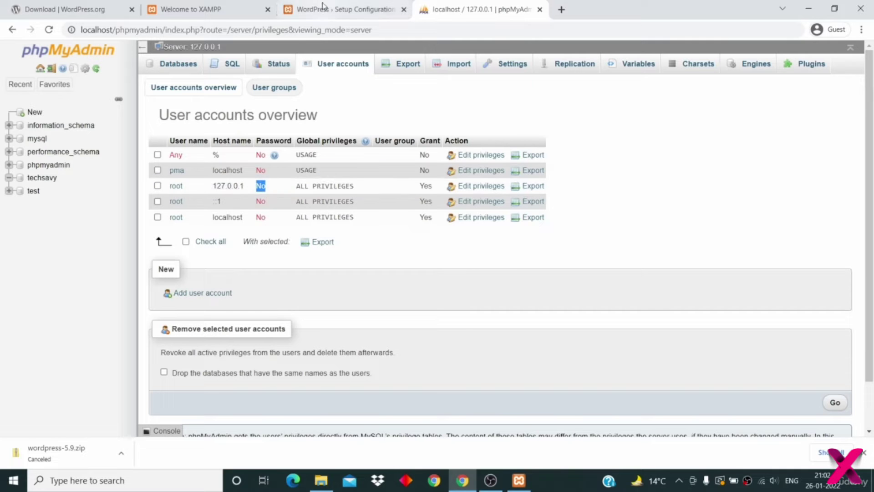
click(342, 10)
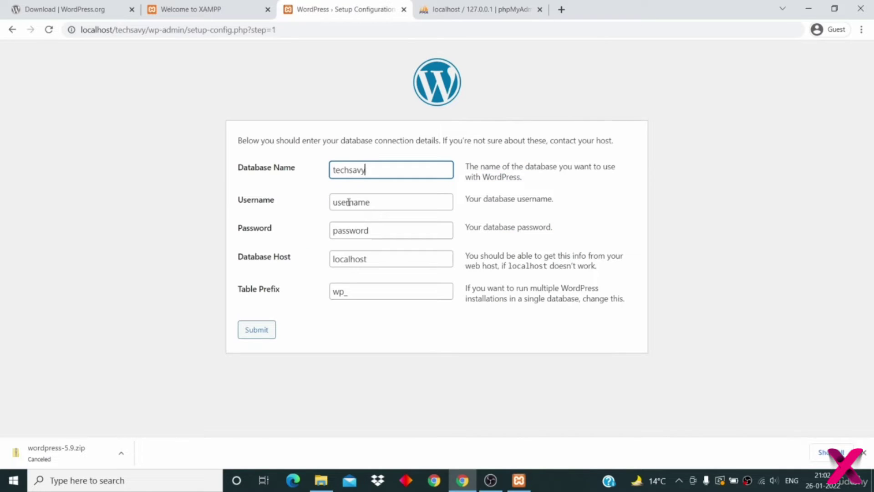
- Enter root as the database username and leave the password empty
double_click(358, 202)
text(root)
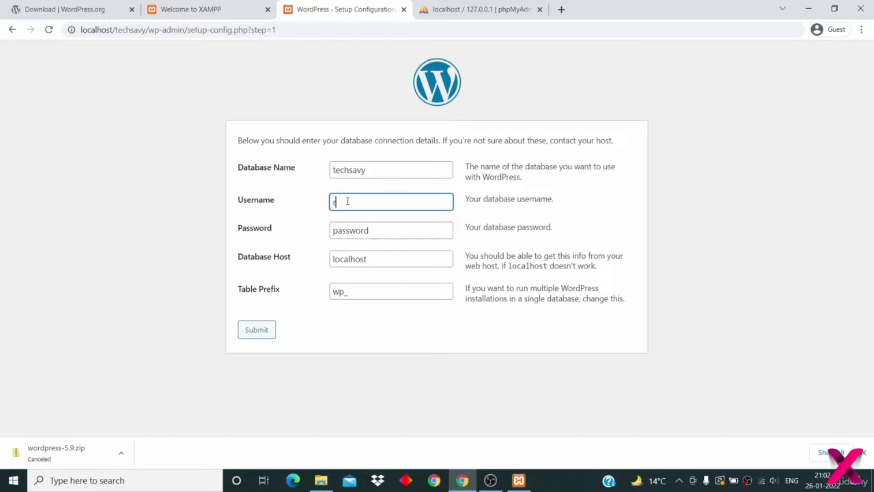
double_click(356, 232)
key(BackSpace)
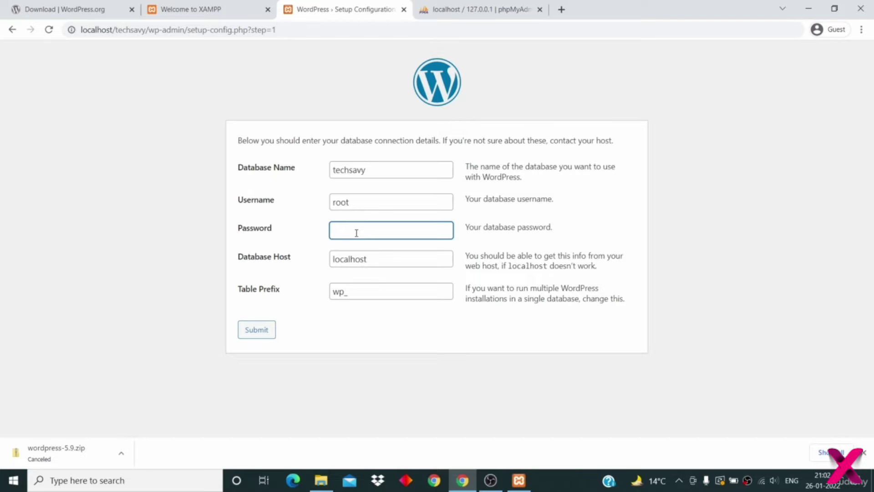
- Submit the connection details and run the WordPress installation
click(161, 280)
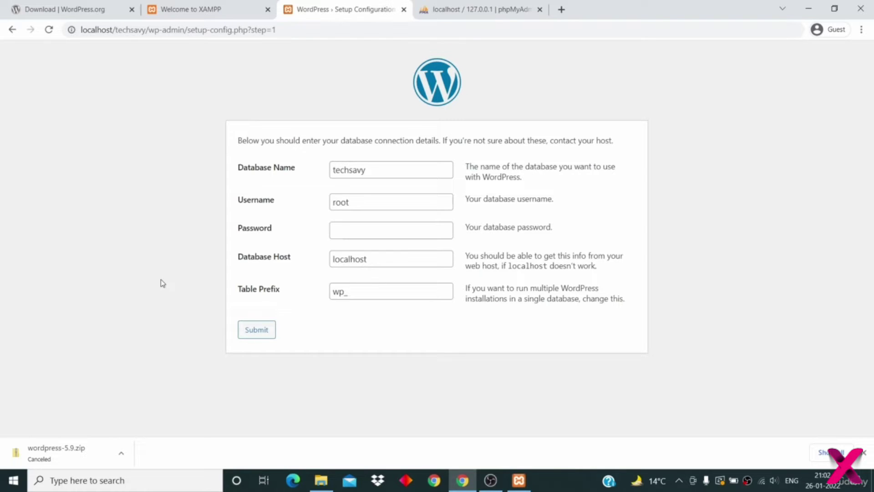
click(251, 334)
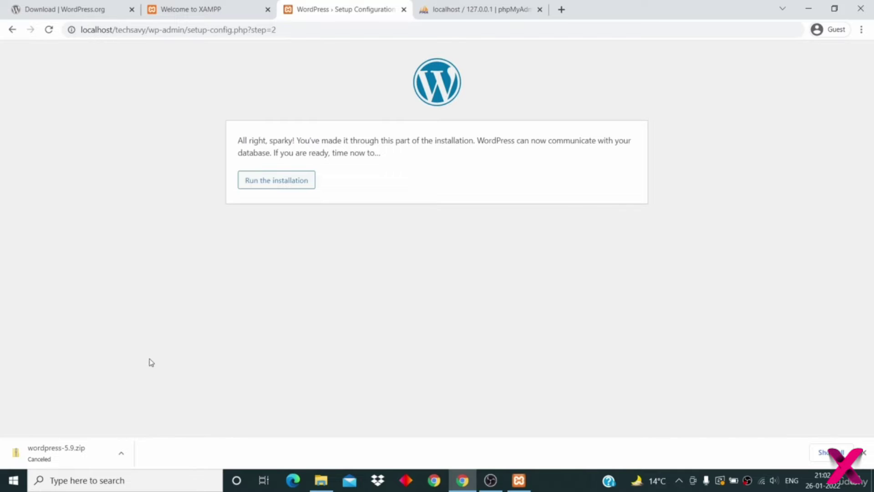
click(283, 180)
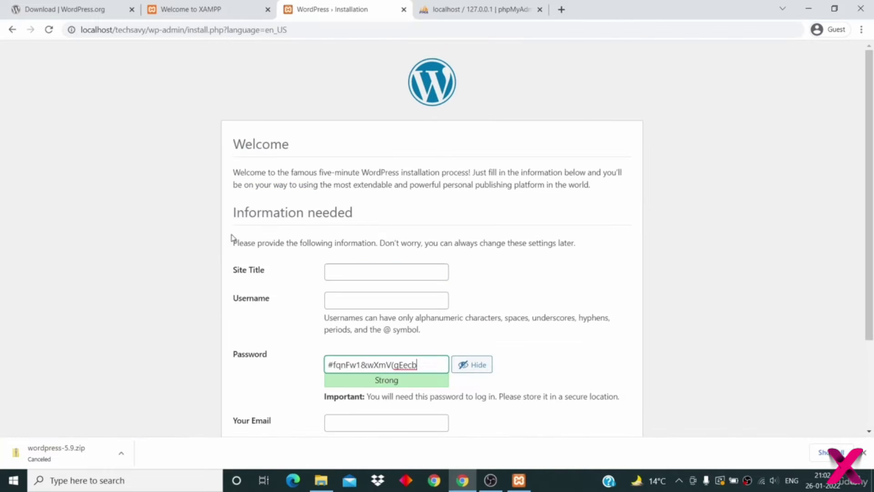
scroll(254, 240, down, 2)
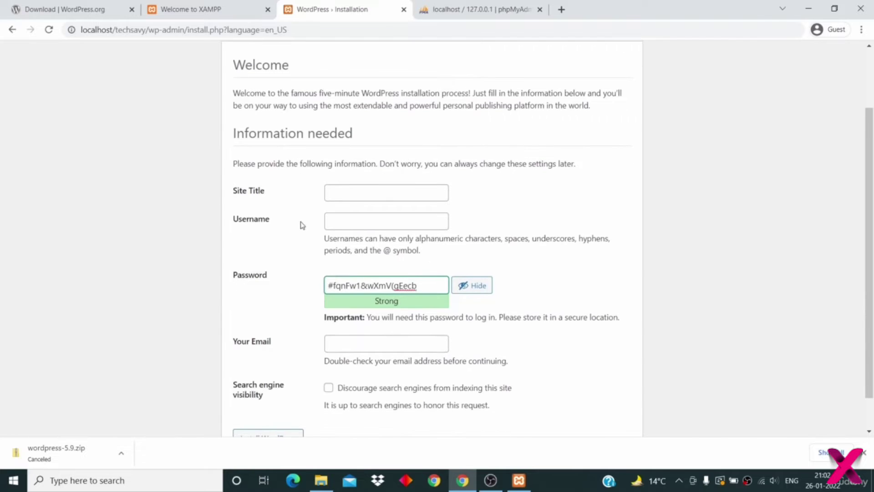
- Enter TechSavy as the Site Title and fill in the admin username
click(340, 191)
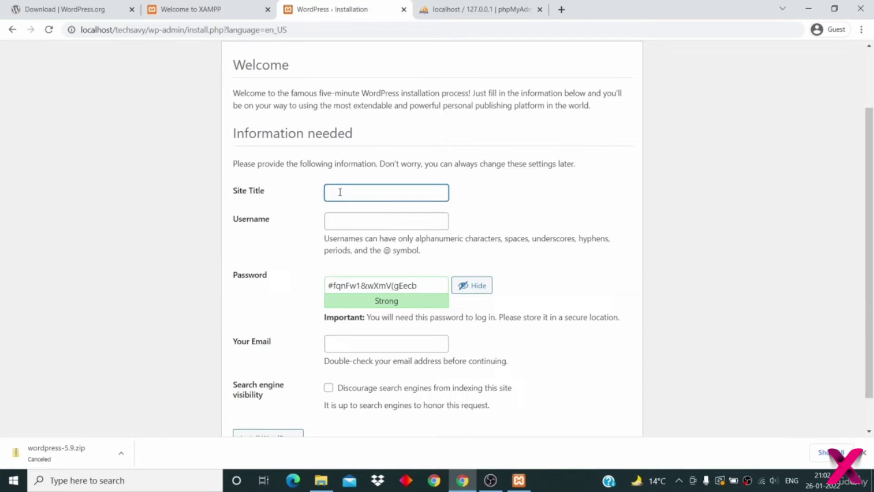
text(TechSavy)
scroll(340, 191, down, 1)
click(356, 190)
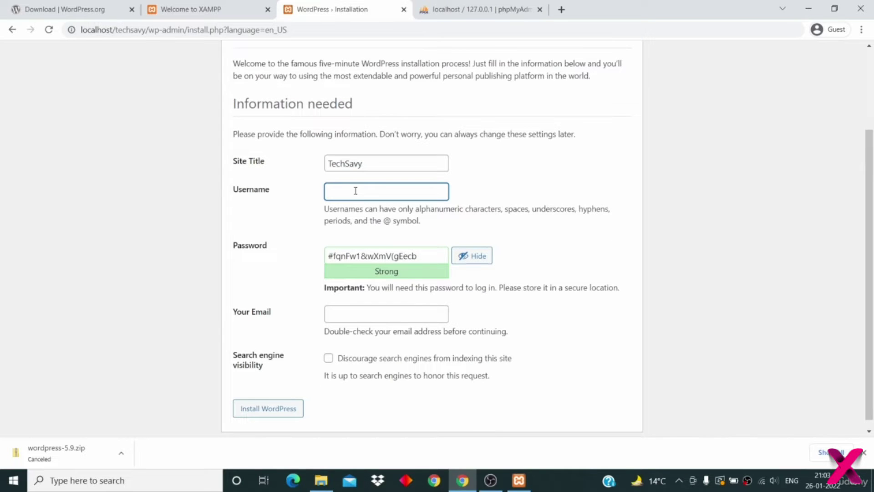
text(shubham)
- Replace the generated password with a short numeric one and confirm using a weak password
double_click(394, 256)
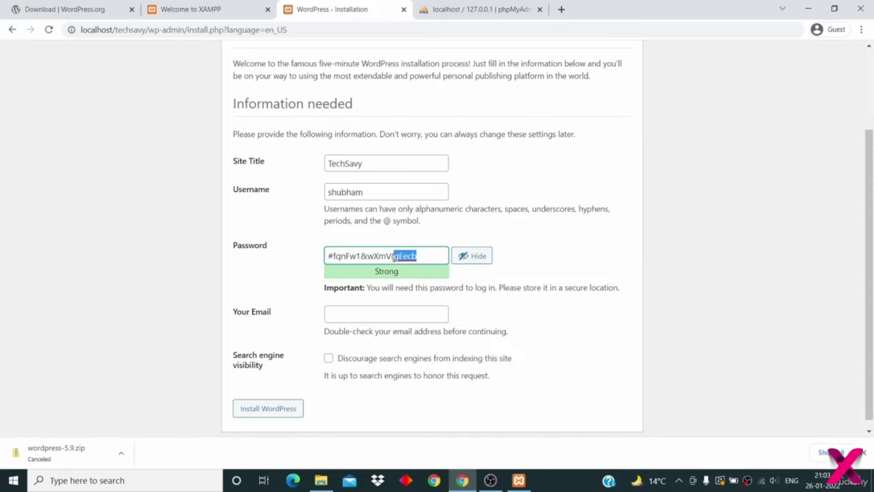
key(BackSpace)
key(BackSpace)
key(BackSpace)
key(BackSpace)
key(BackSpace)
key(BackSpace)
key(BackSpace)
key(BackSpace)
key(BackSpace)
key(BackSpace)
key(BackSpace)
key(BackSpace)
key(BackSpace)
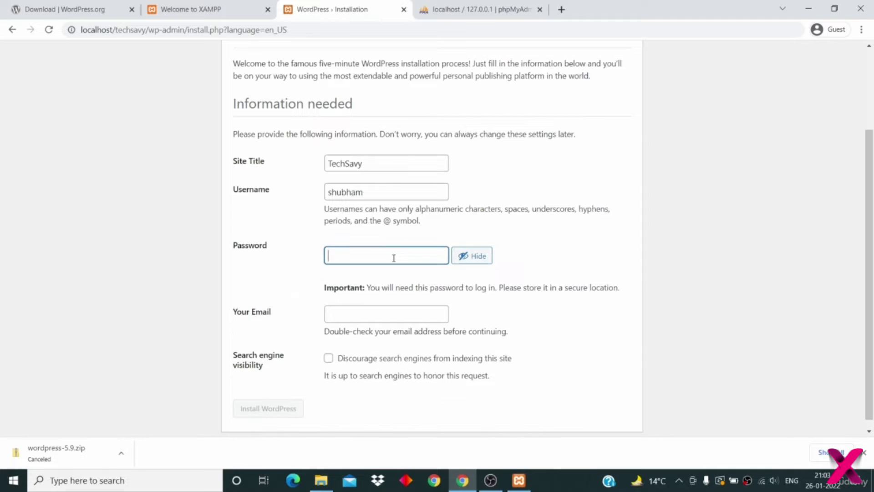
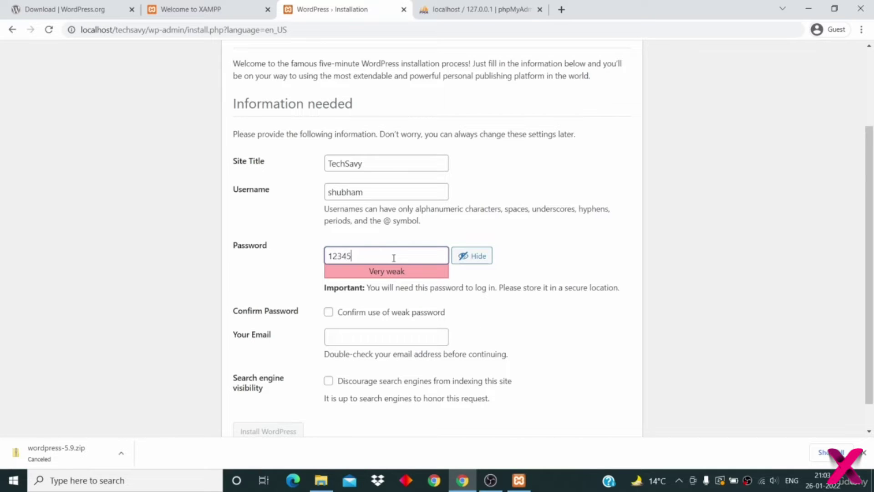
click(329, 313)
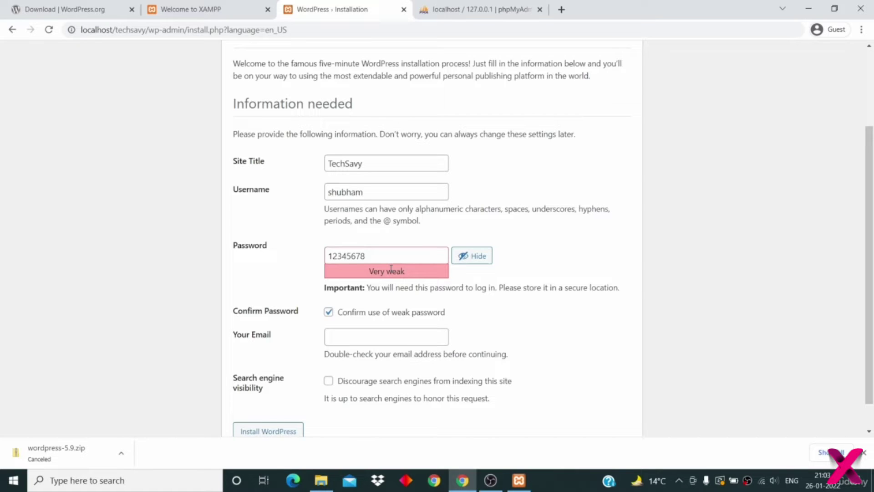
drag(387, 263, 299, 249)
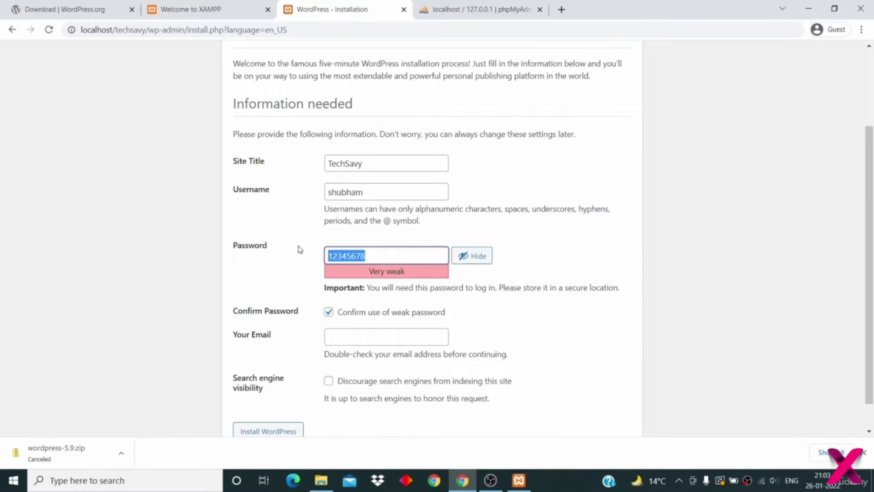
- Fill in the admin e-mail address, correcting a typo at its end
scroll(299, 249, down, 1)
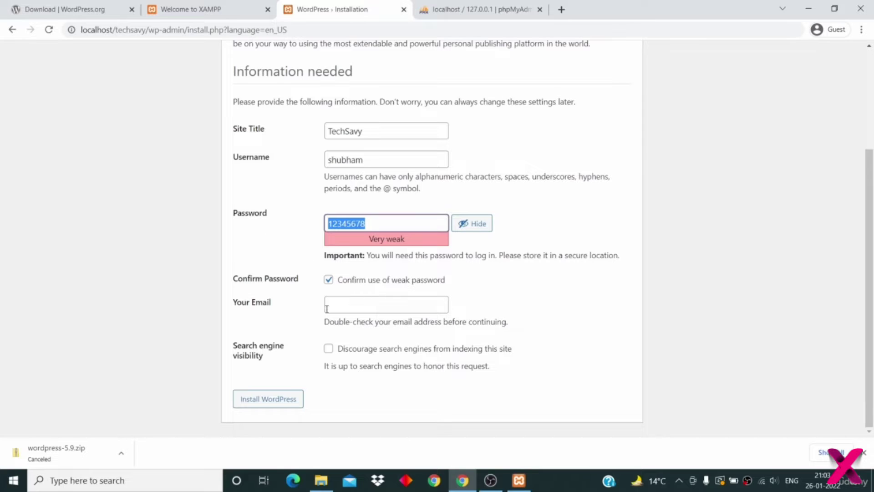
click(341, 308)
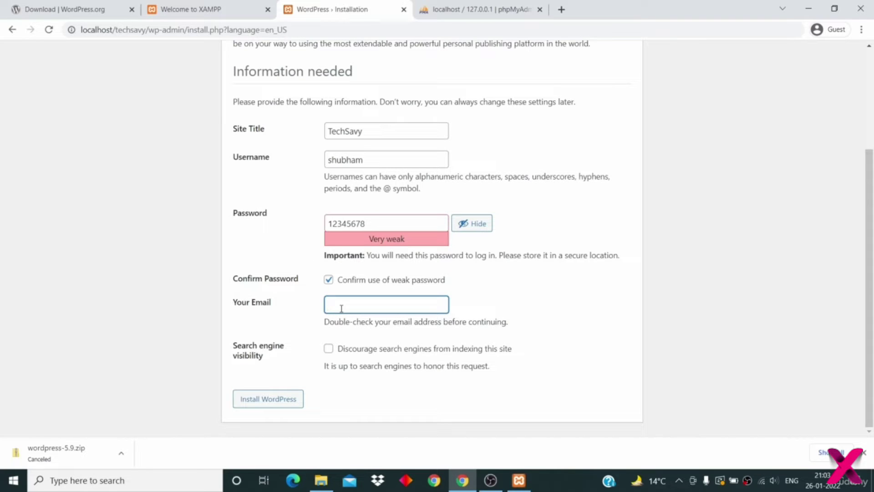
key(Left)
key(BackSpace)
click(484, 309)
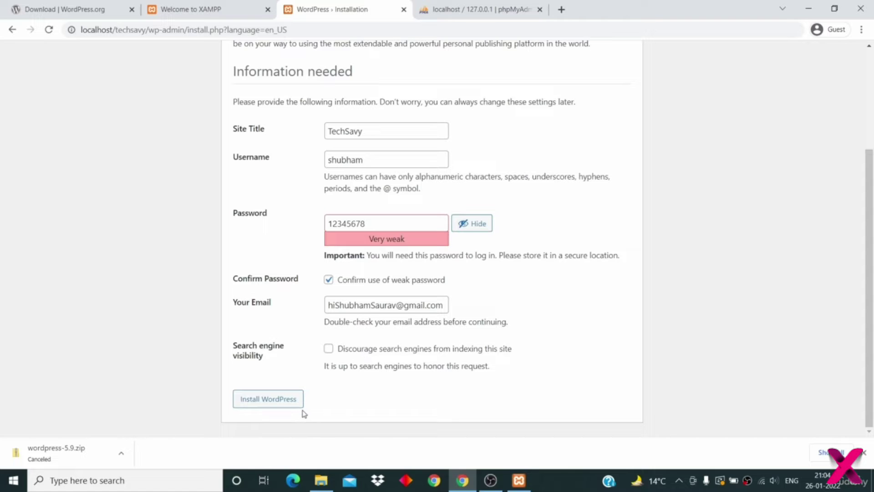
- Install WordPress, go to the TechSavy login page, and open a new tab
click(285, 400)
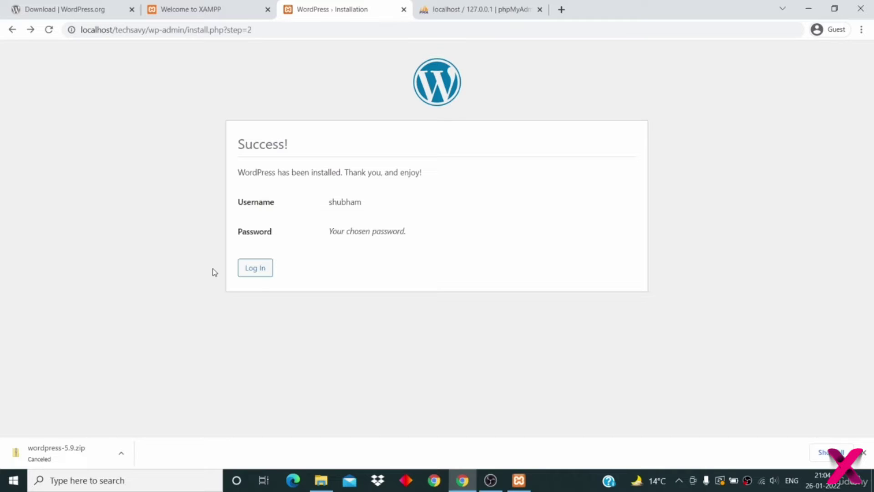
click(255, 275)
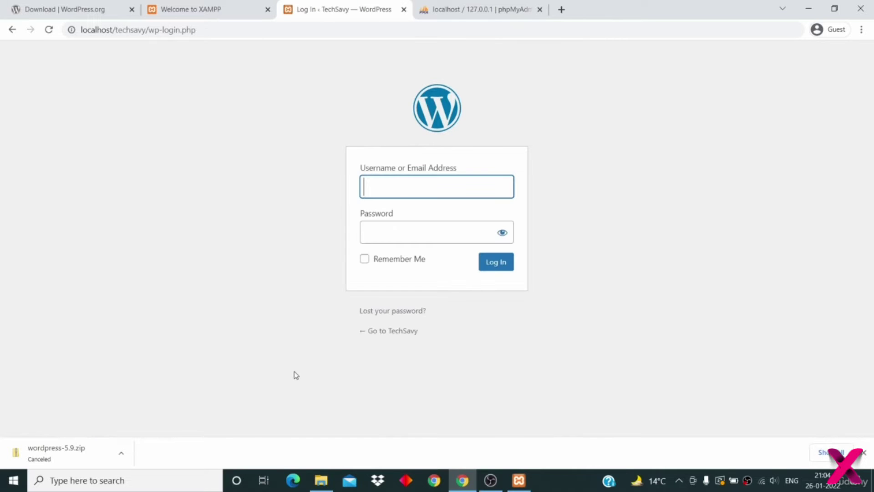
click(561, 9)
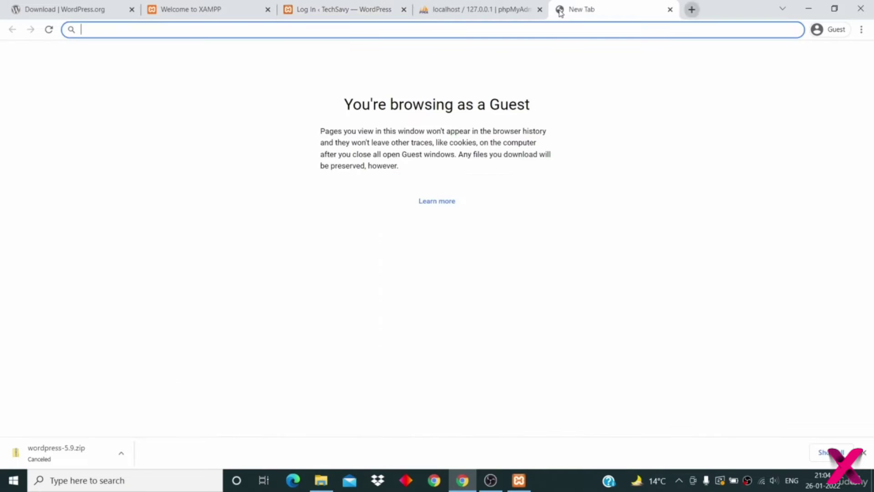
- Load localhost/techsavy and scroll through the front page's Hello world! post
text(local)
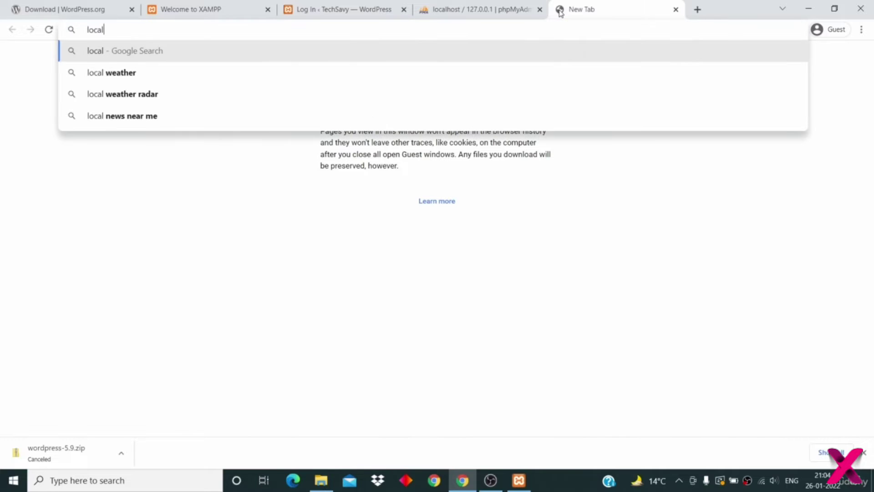
text(h)
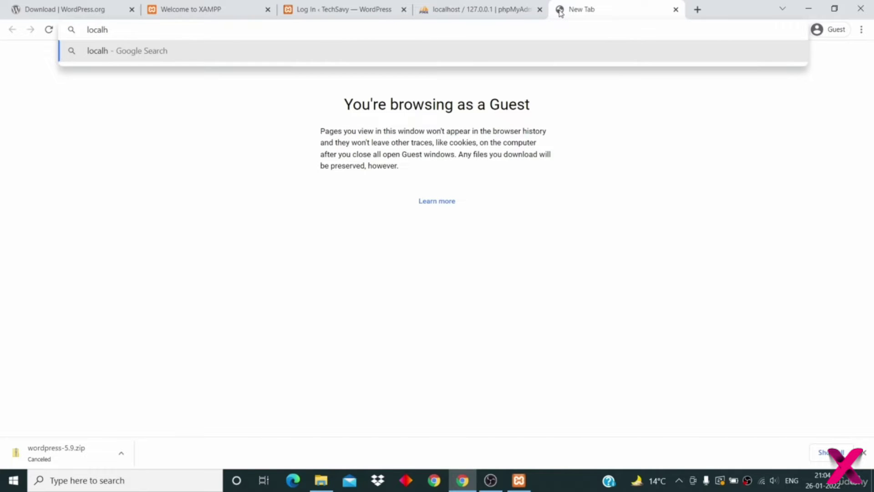
text(ost/)
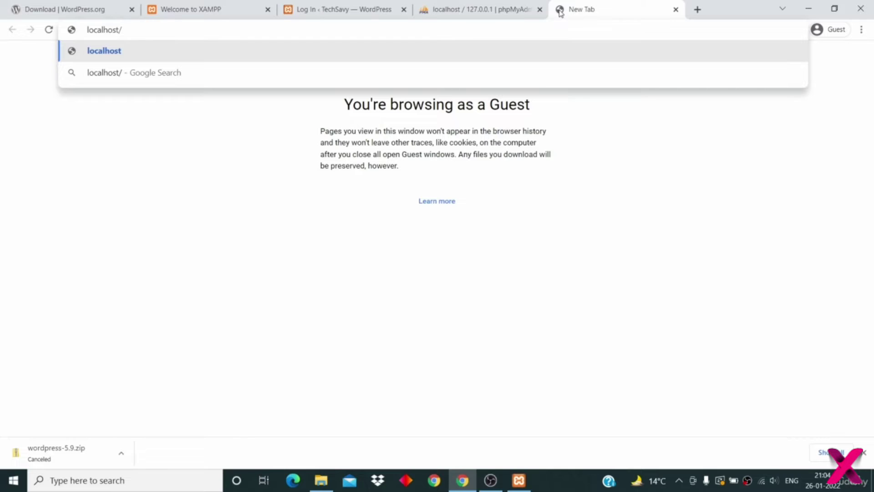
text(tech)
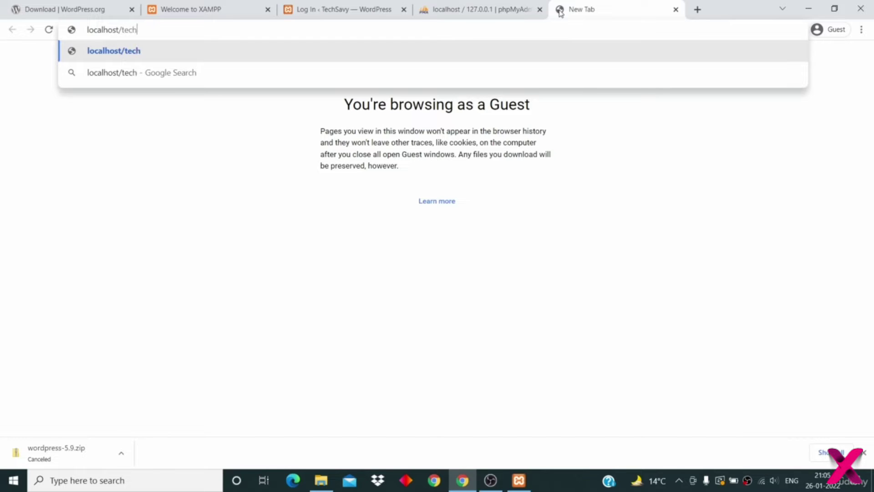
text(savy)
key(Return)
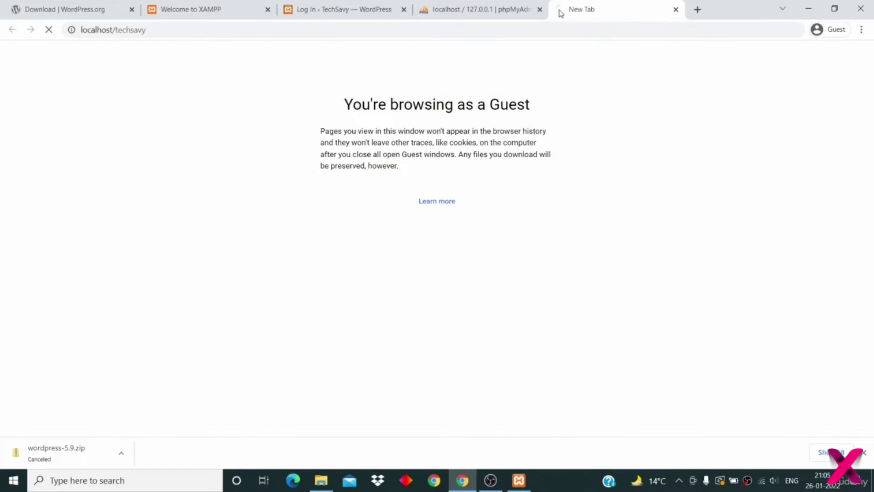
scroll(549, 192, down, 5)
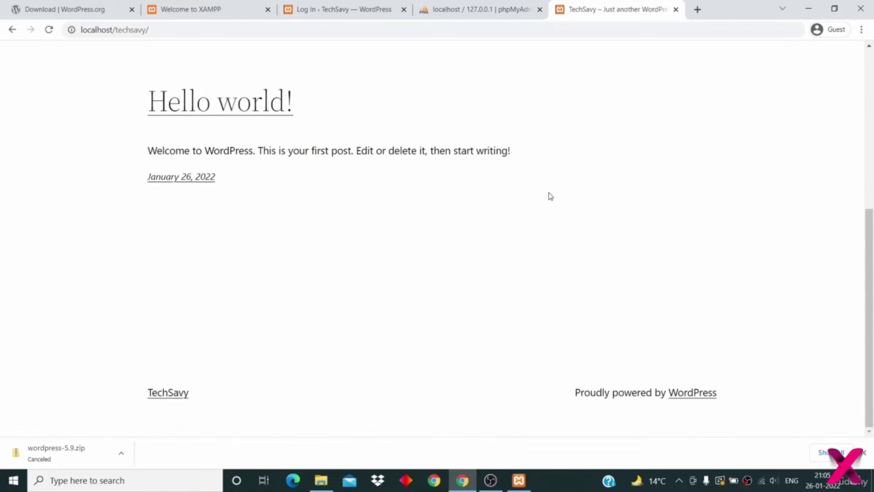
scroll(549, 193, up, 5)
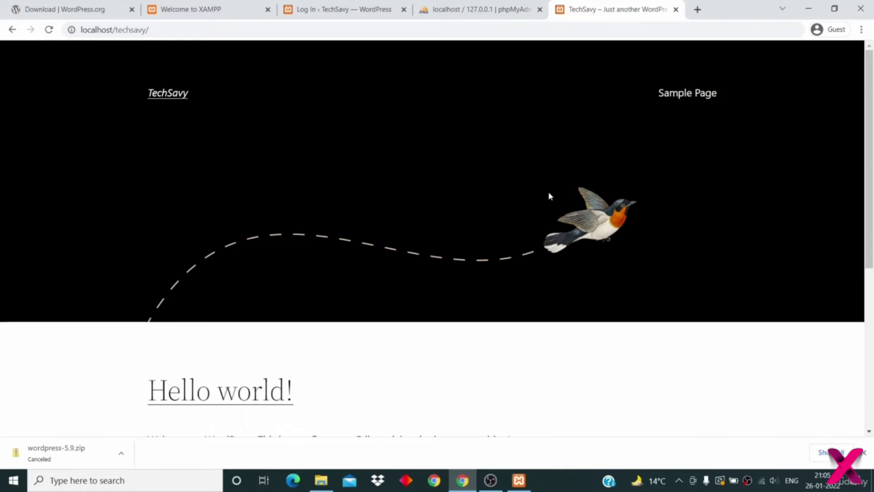
scroll(549, 196, down, 5)
scroll(548, 193, up, 5)
scroll(263, 135, down, 2)
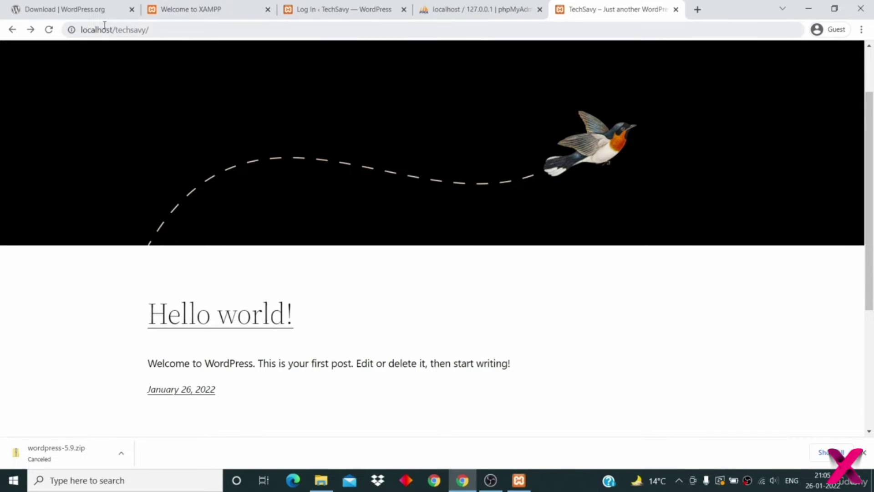
- Append wp-admin to the site address to reach the WordPress login page
click(184, 30)
click(198, 30)
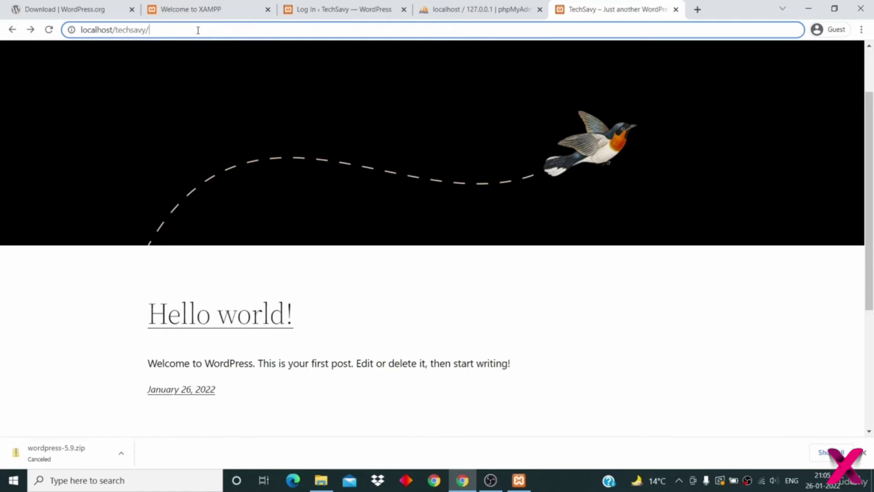
text(wp-admin)
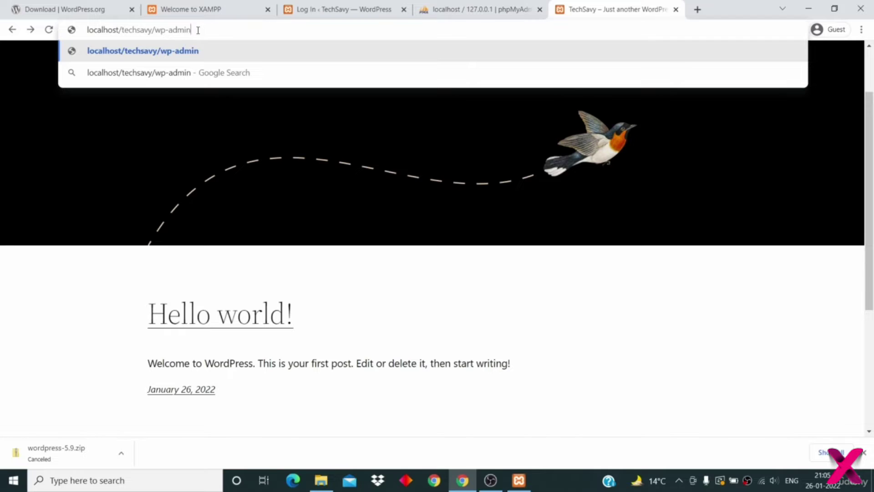
key(Return)
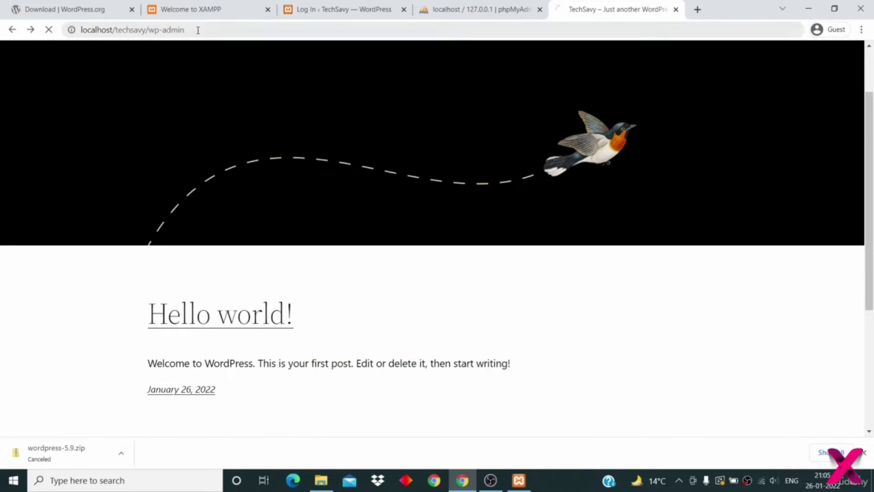
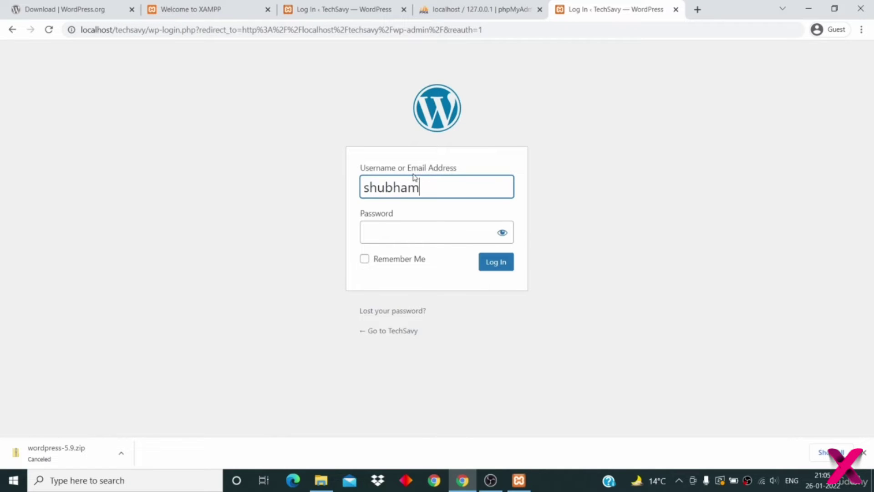
- Log in with the admin username and password and look over the Dashboard
key(Tab)
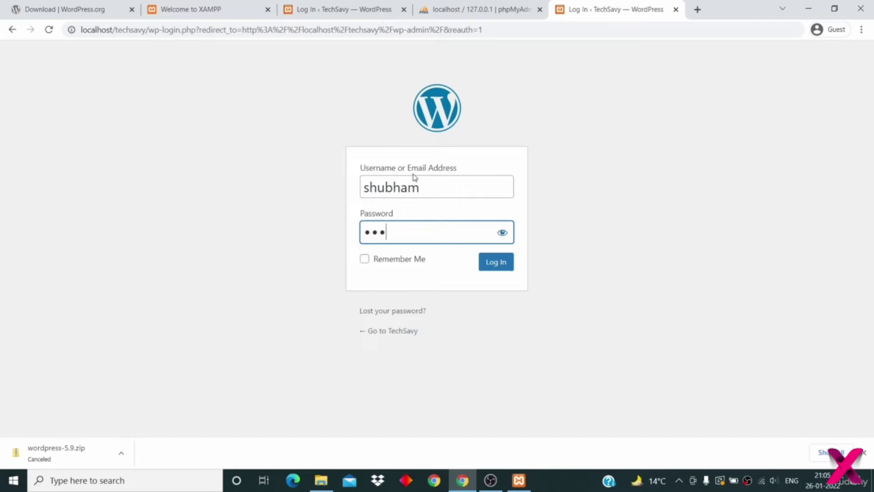
click(498, 265)
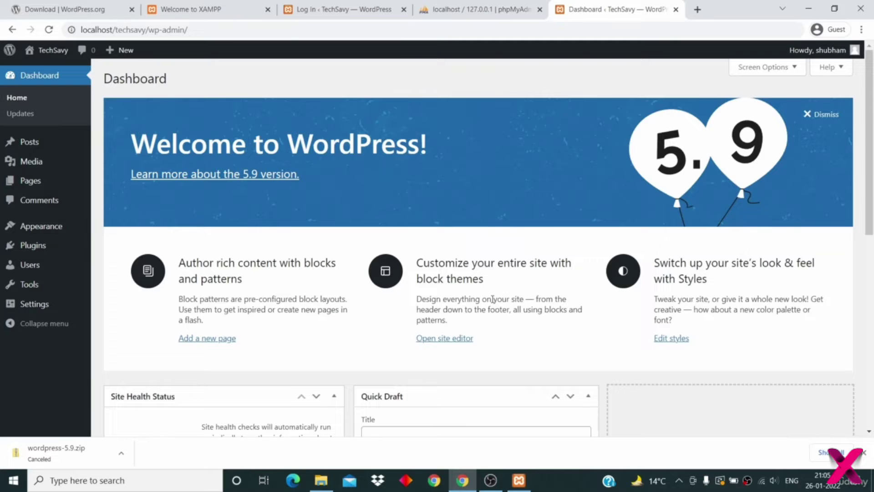
scroll(492, 299, down, 9)
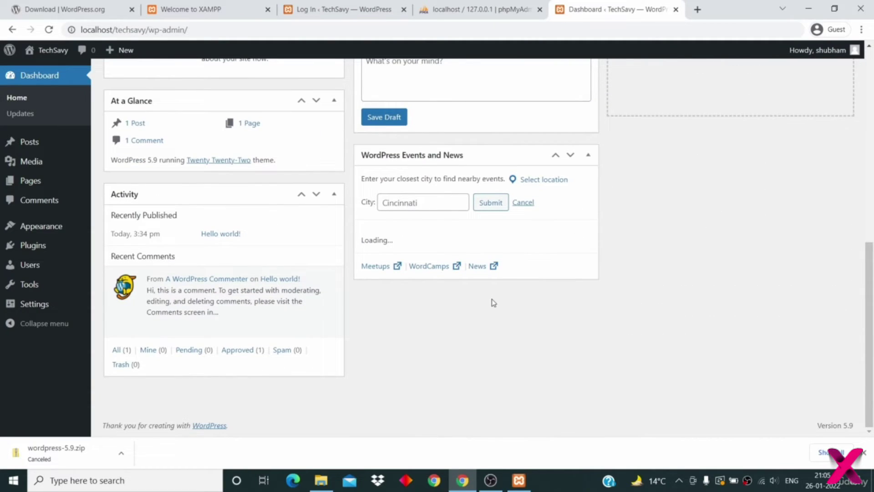
scroll(492, 303, up, 9)
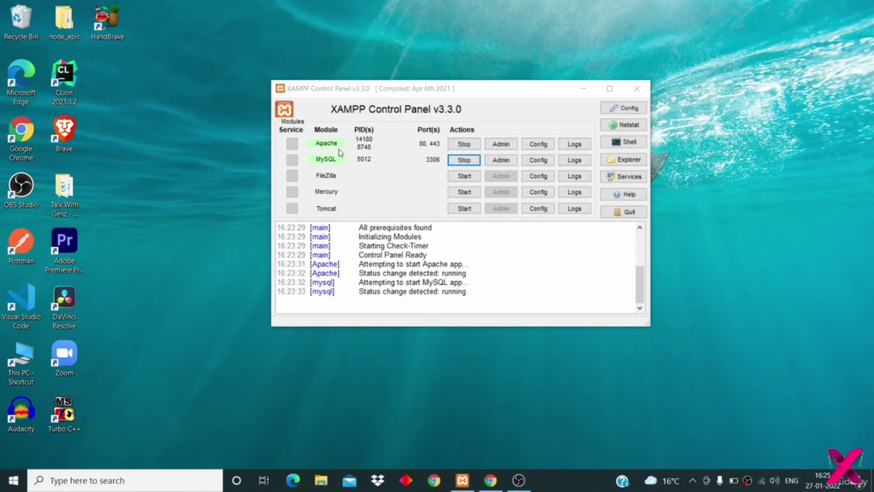
- Open a blank Chrome Guest tab from the taskbar
click(498, 478)
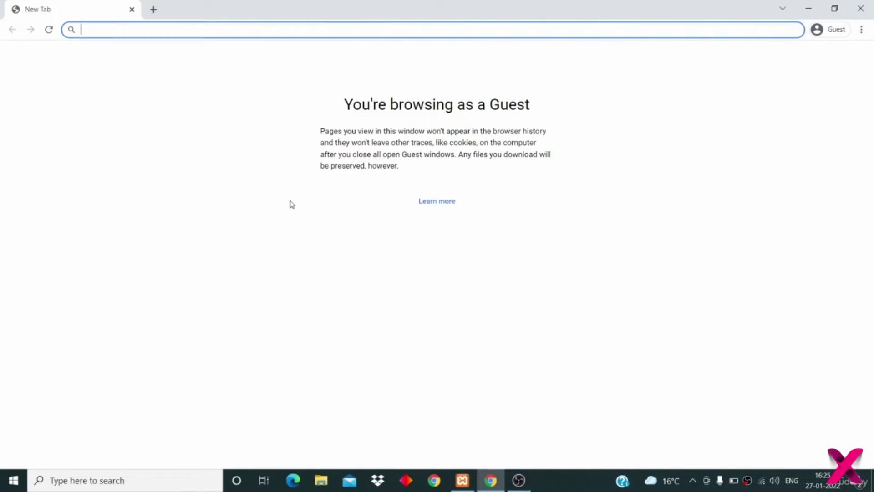
- Load localhost/techsavy and scroll the front page showing the Hello world! post
text(local)
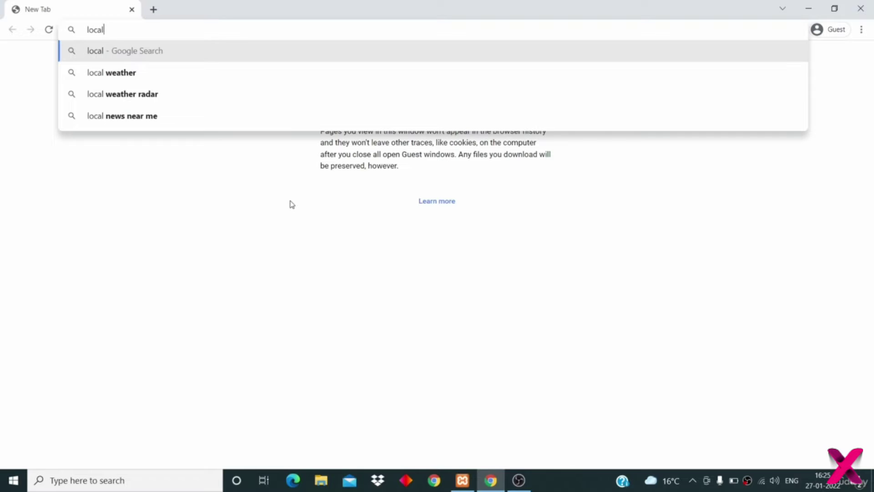
text(host/)
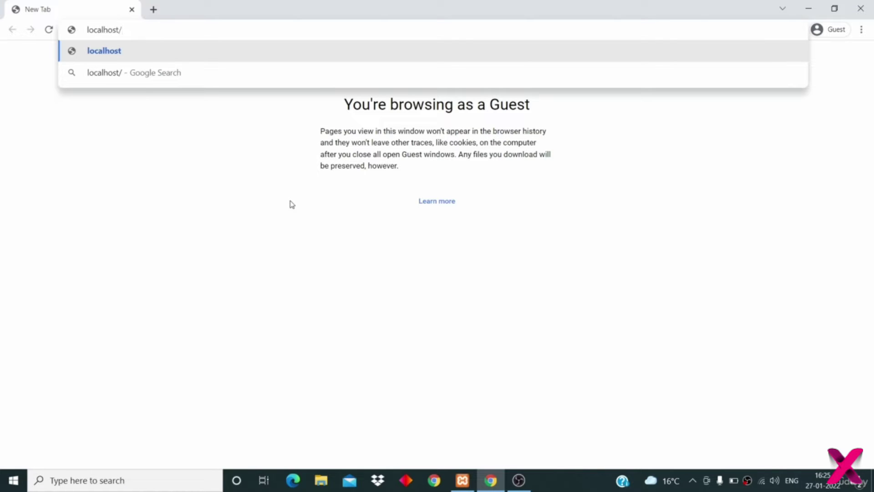
text(techsavy)
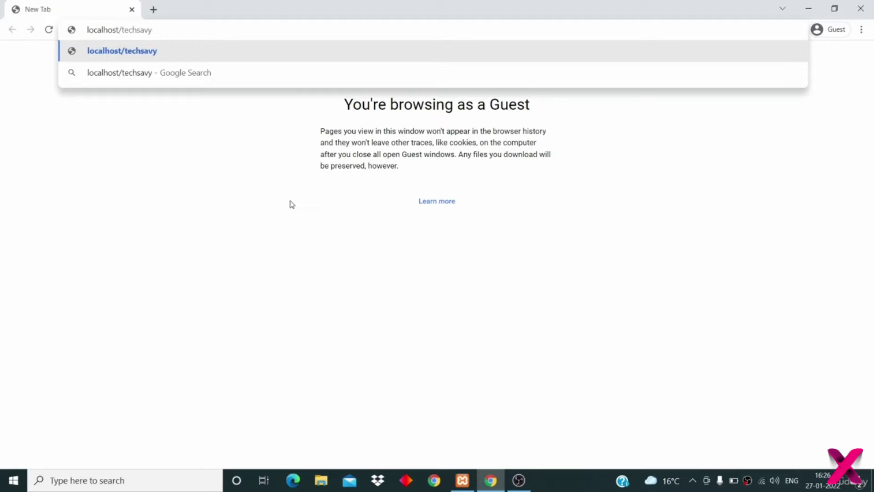
key(Return)
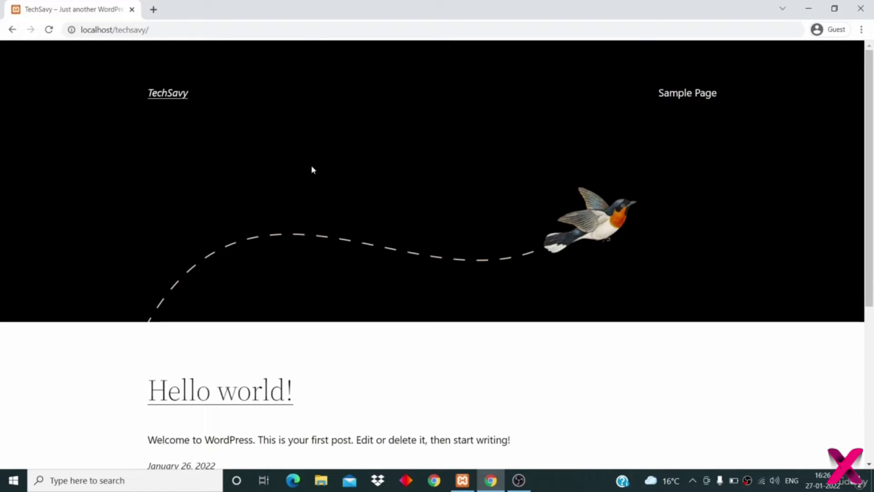
scroll(324, 225, down, 5)
scroll(324, 225, up, 5)
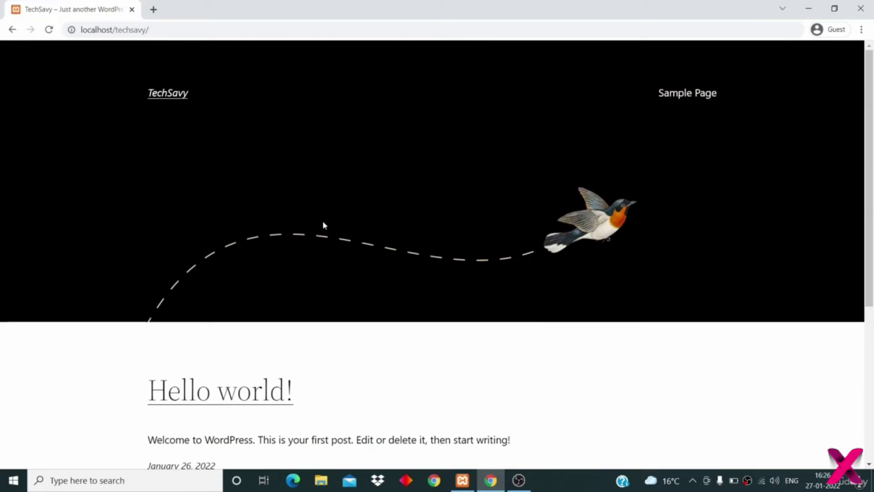
- Go to localhost/techsavy/wp-admin to bring up the login page
click(328, 29)
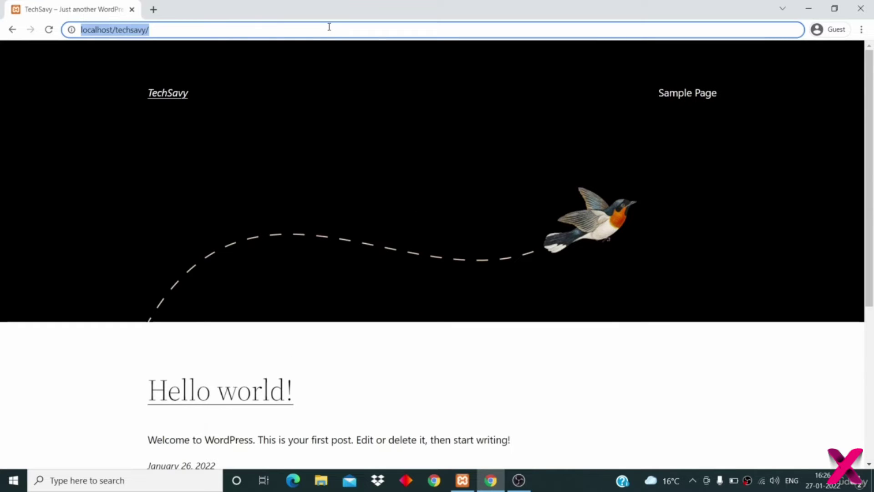
click(328, 28)
text(wp-)
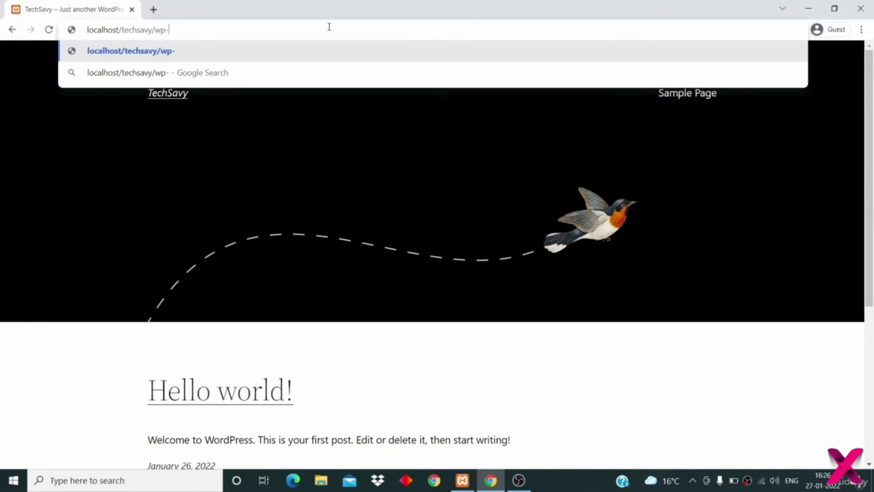
text(admin)
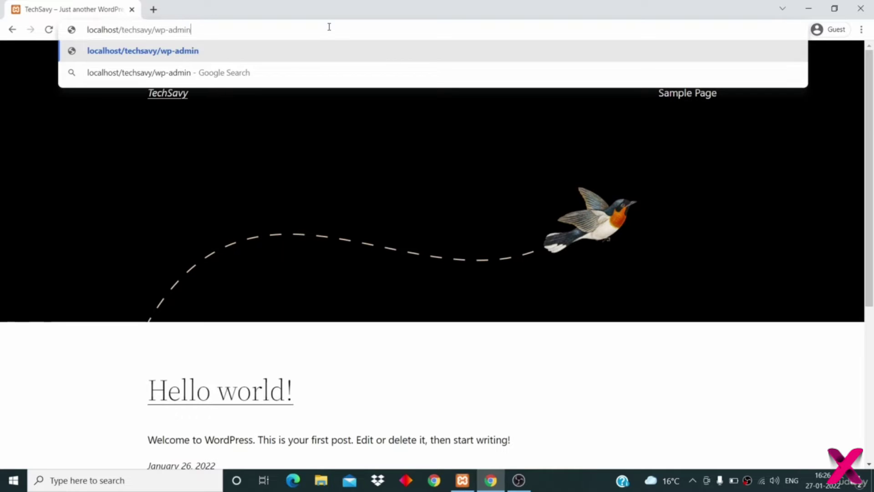
key(Return)
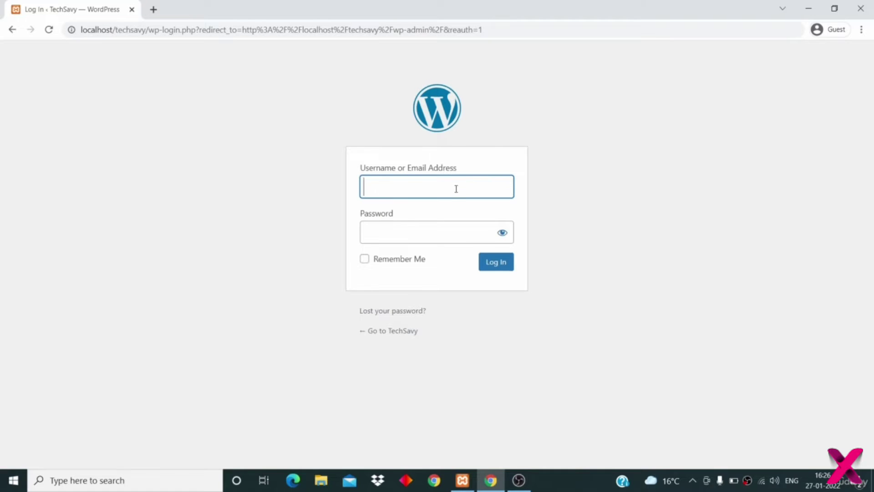
- Sign in with the admin username and password
text(shubham)
key(Tab)
text(********)
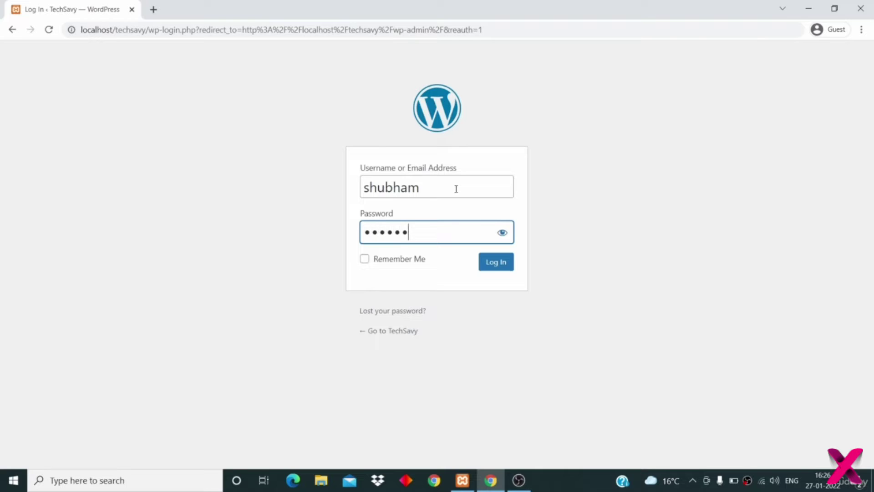
click(499, 266)
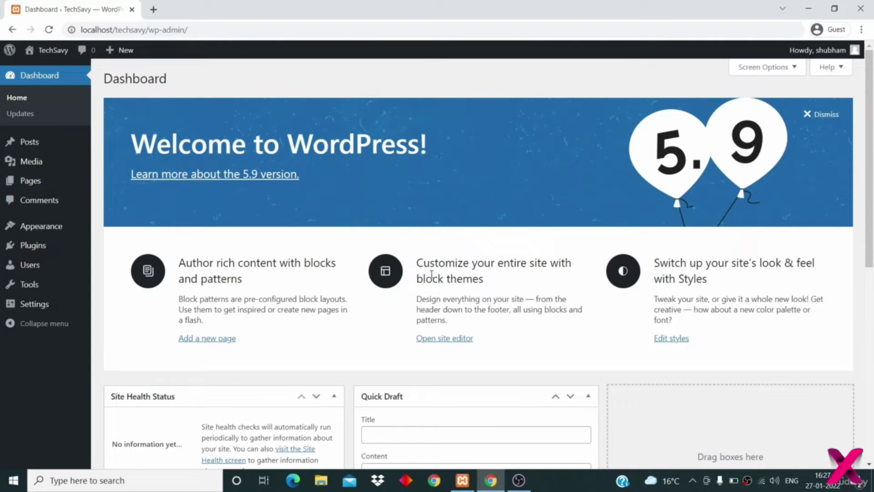
mouse_move(41, 256)
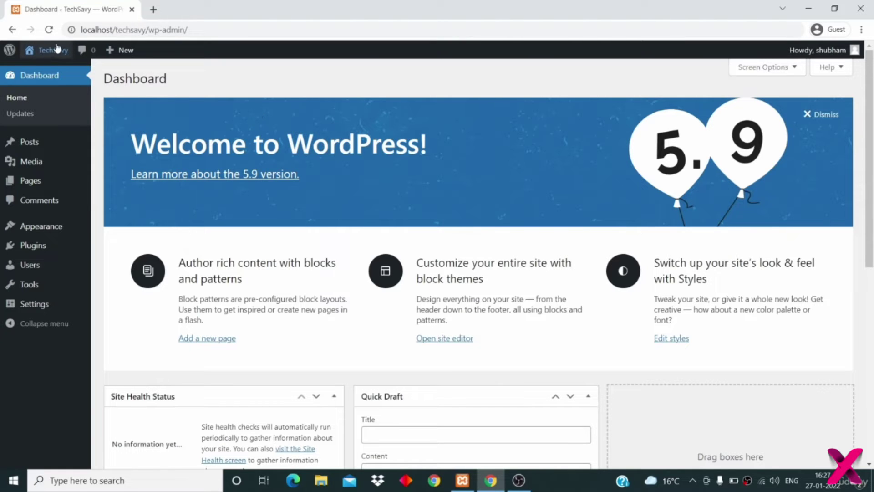
- Visit the public TechSavy site from the admin bar, then return to its Dashboard
mouse_move(52, 51)
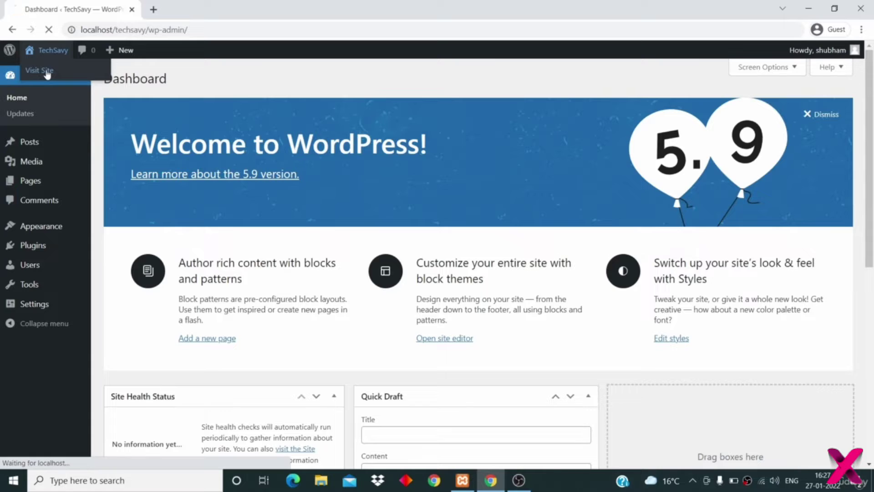
click(51, 70)
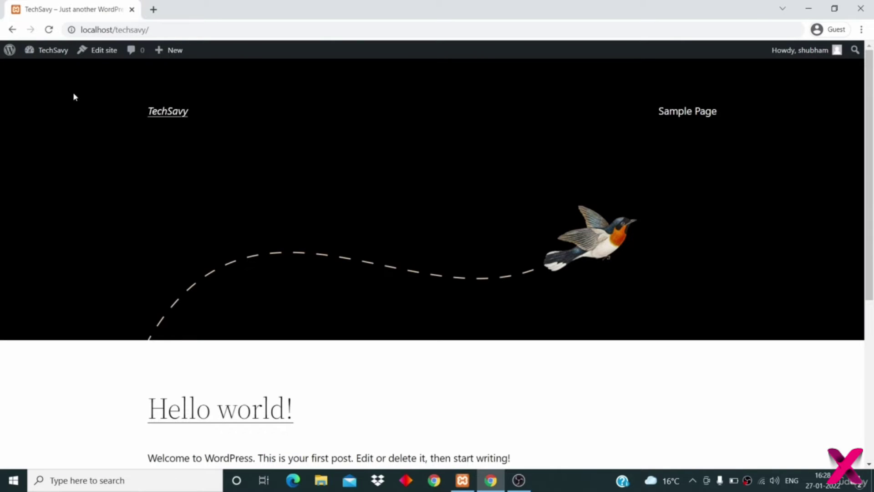
mouse_move(44, 50)
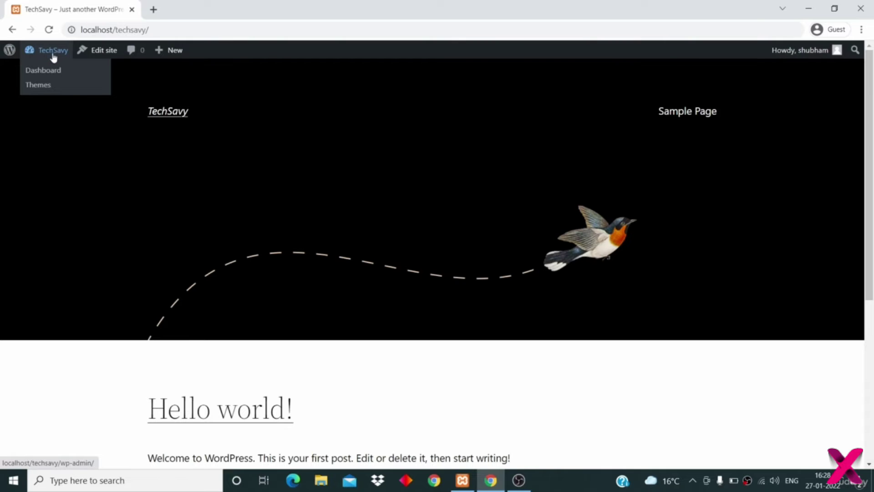
click(48, 73)
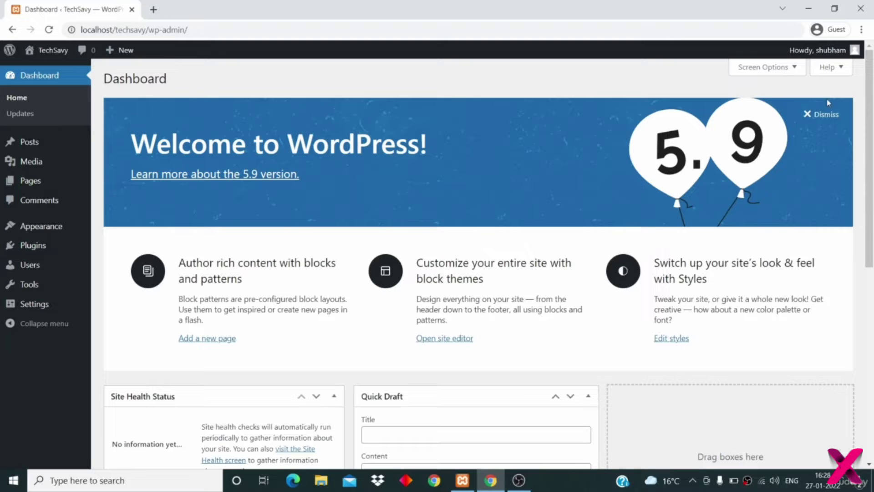
- Dismiss the Welcome panel and hide all five Dashboard widgets via Screen Options
click(823, 114)
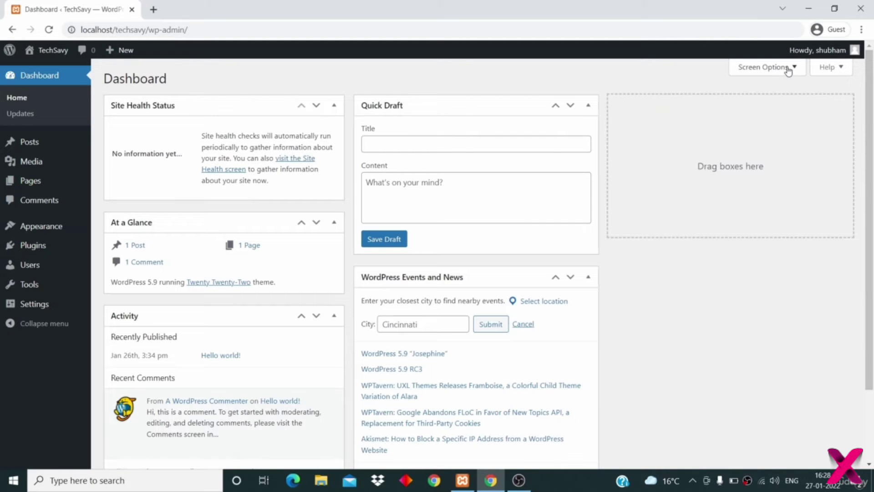
click(788, 69)
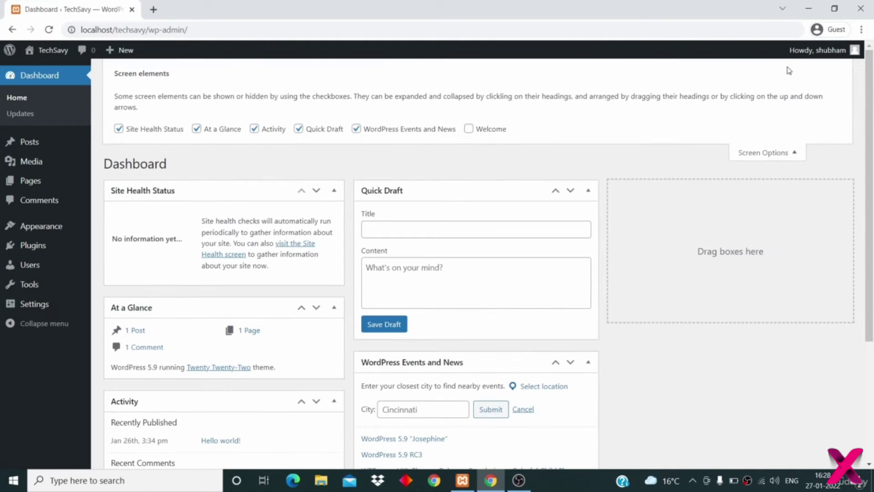
click(359, 130)
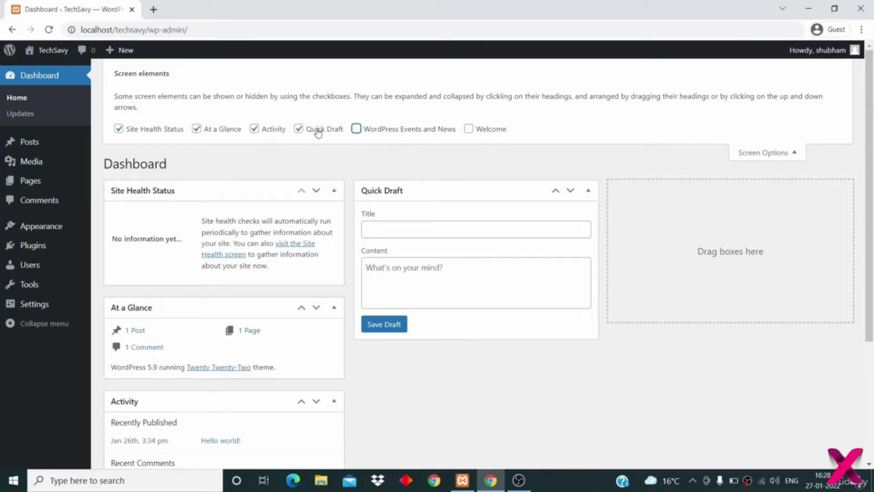
click(300, 130)
click(264, 130)
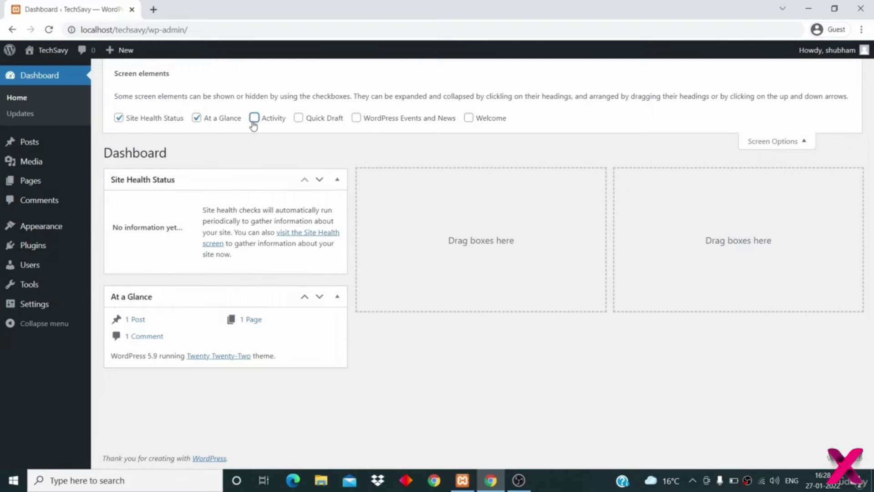
click(197, 118)
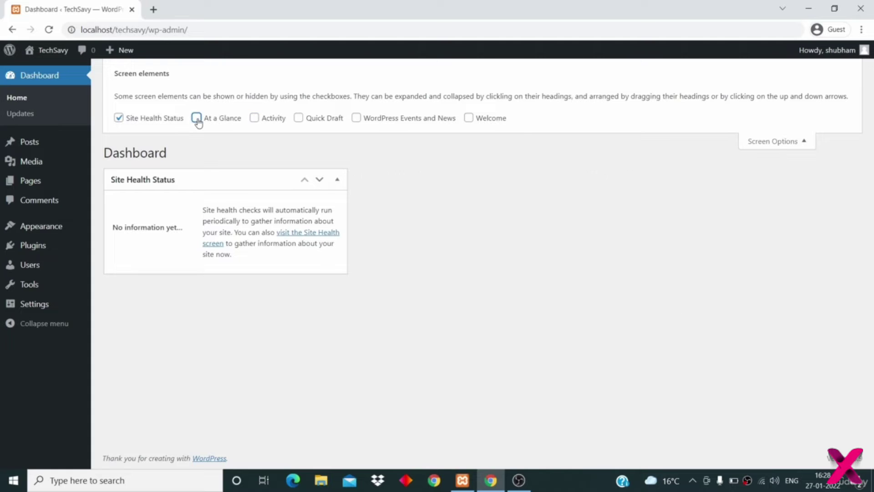
click(119, 118)
click(141, 119)
click(269, 119)
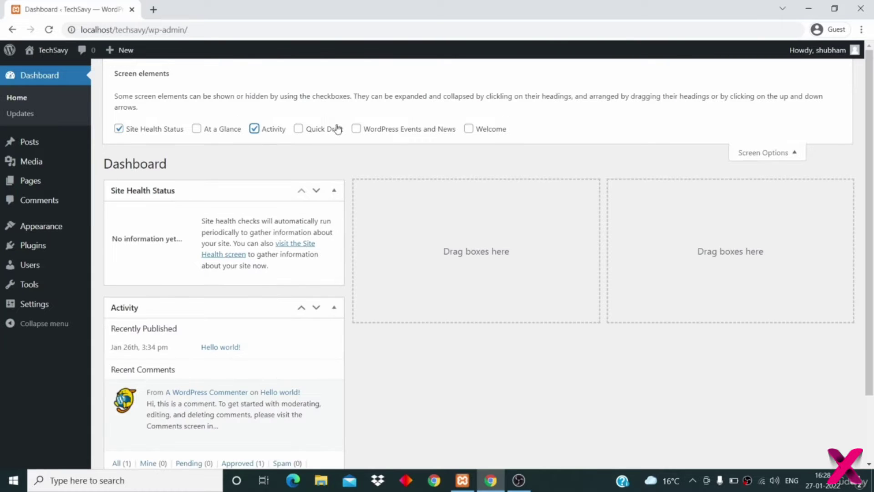
click(254, 129)
click(118, 118)
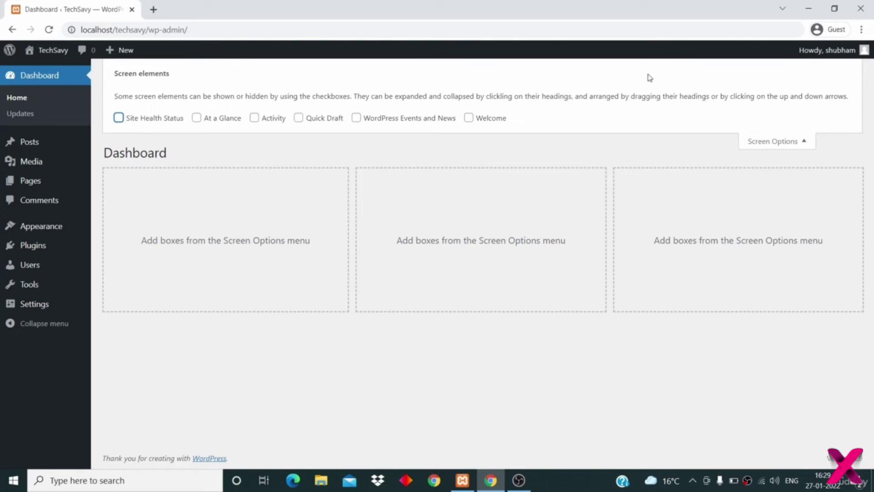
click(800, 141)
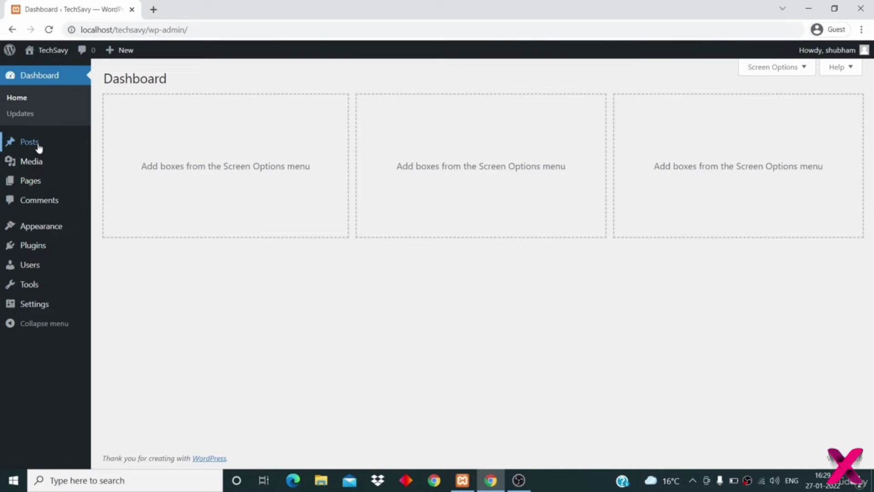
- Collapse and re-expand the admin sidebar twice, then go to the Updates page
click(55, 324)
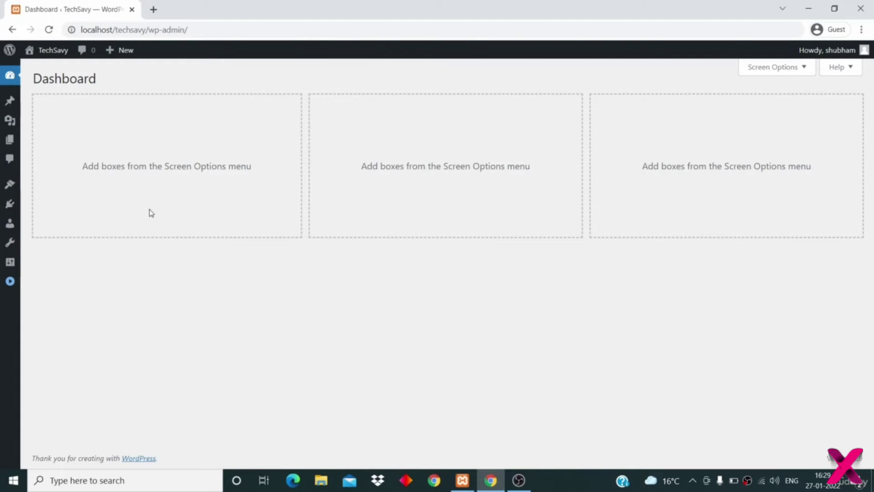
click(11, 282)
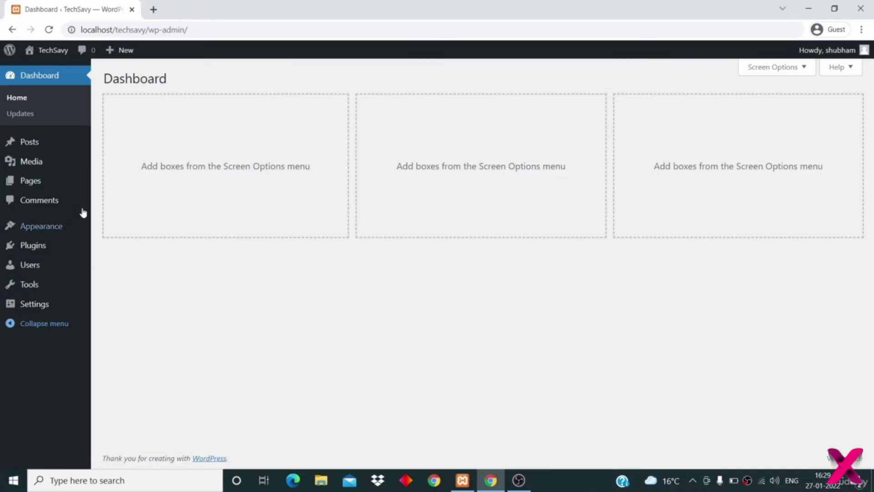
click(33, 324)
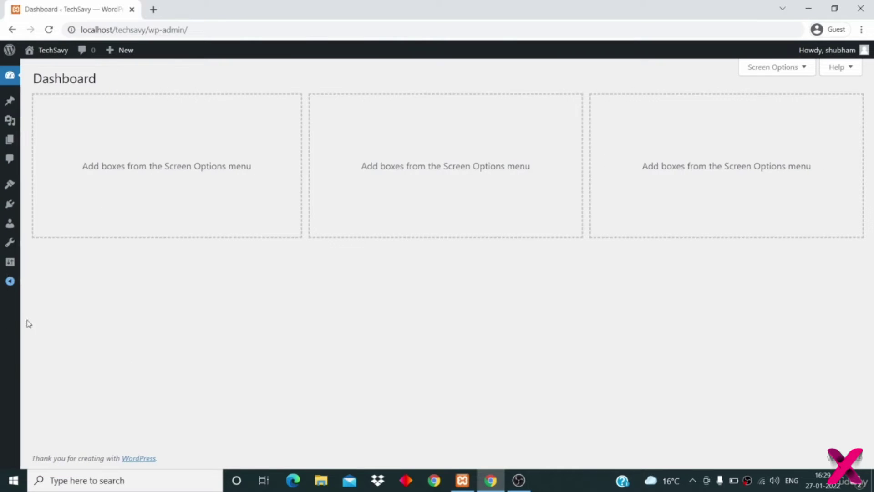
click(10, 281)
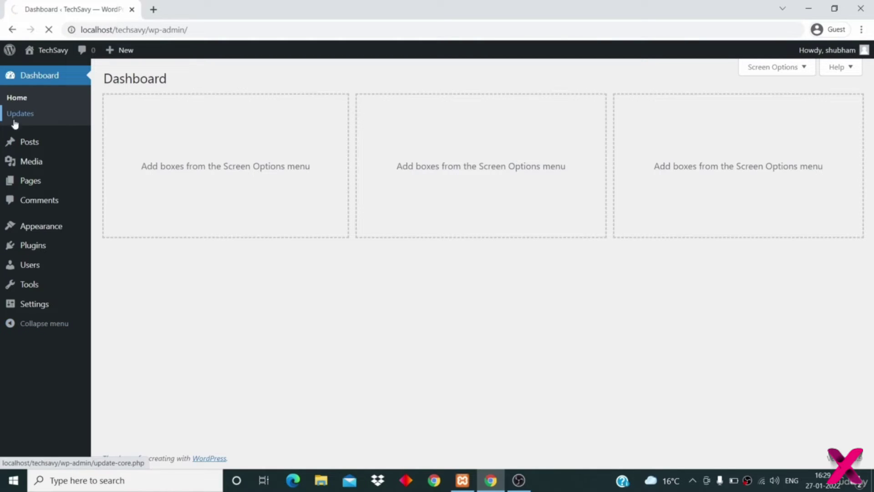
click(35, 117)
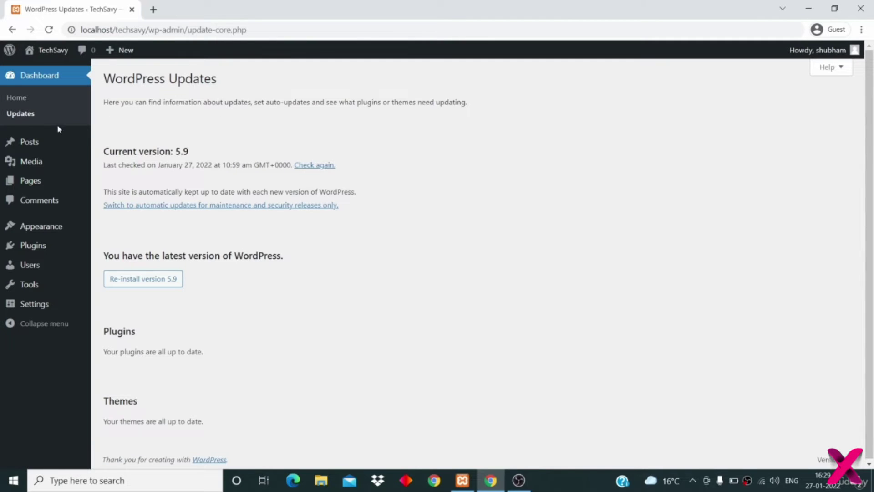
- Confirm version 5.9 is current, then visit the Posts list and the Media Library
scroll(198, 182, down, 1)
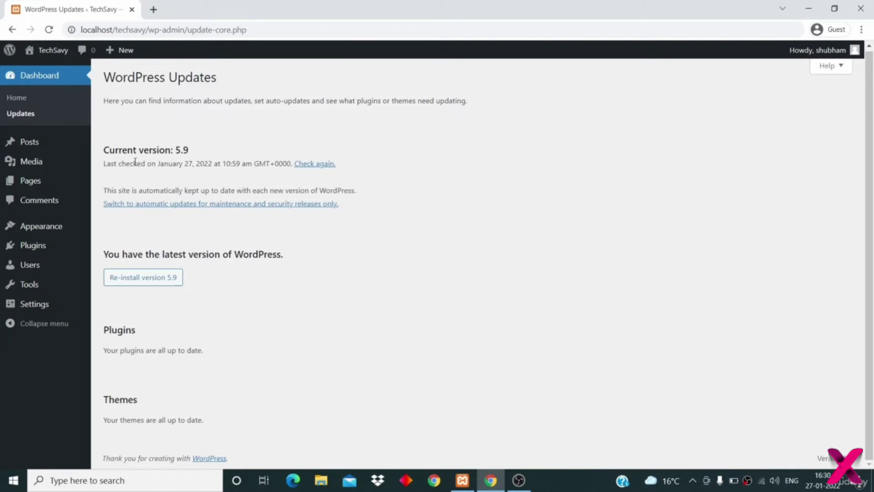
drag(128, 150, 196, 150)
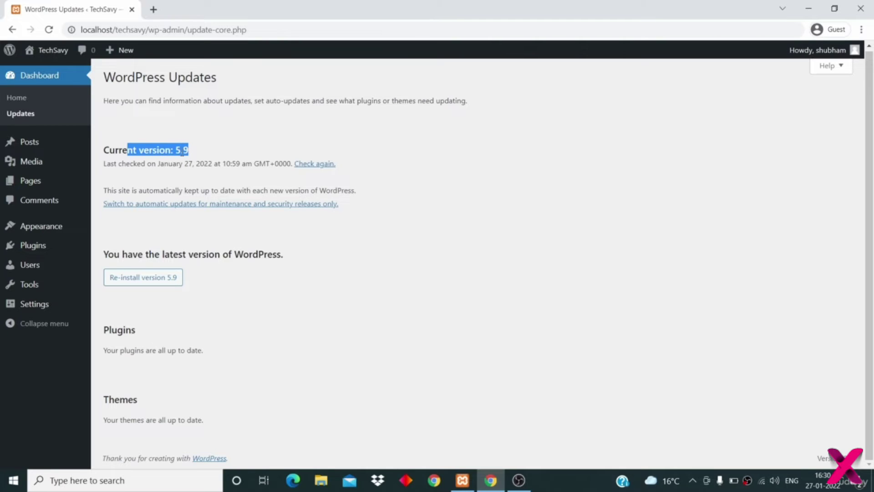
click(185, 175)
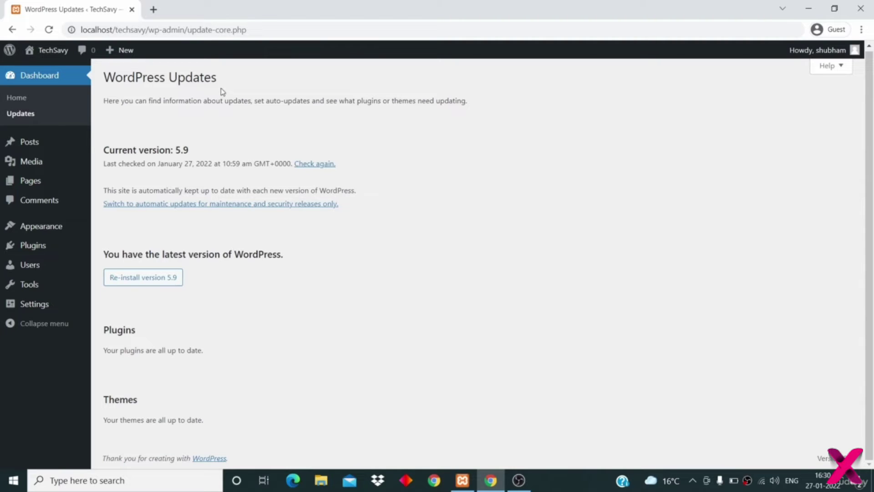
click(37, 143)
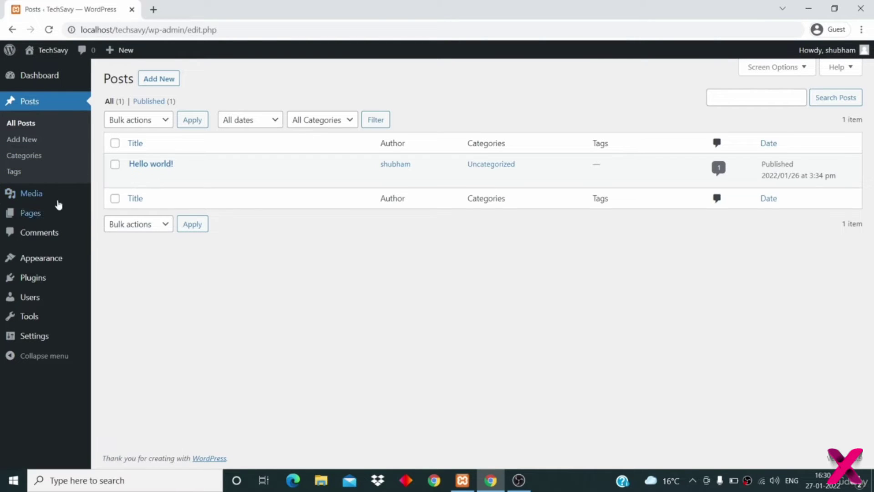
click(29, 193)
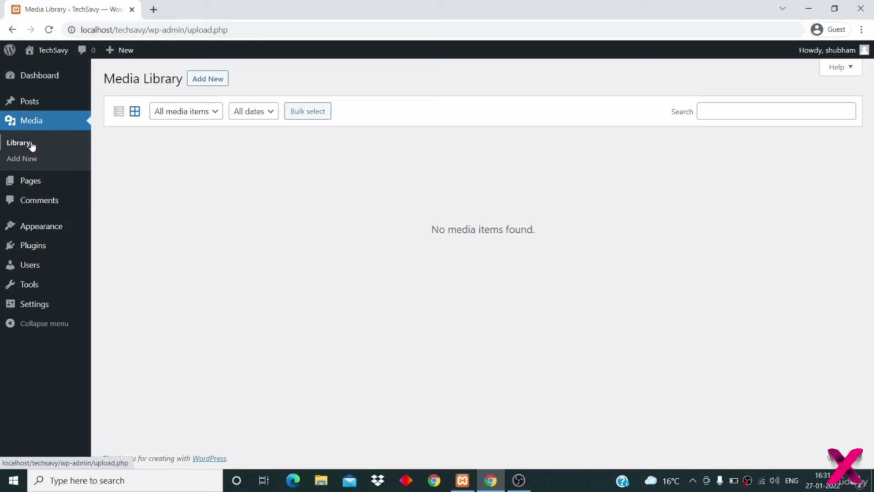
- Browse the Pages, Comments and installed Themes screens
click(34, 186)
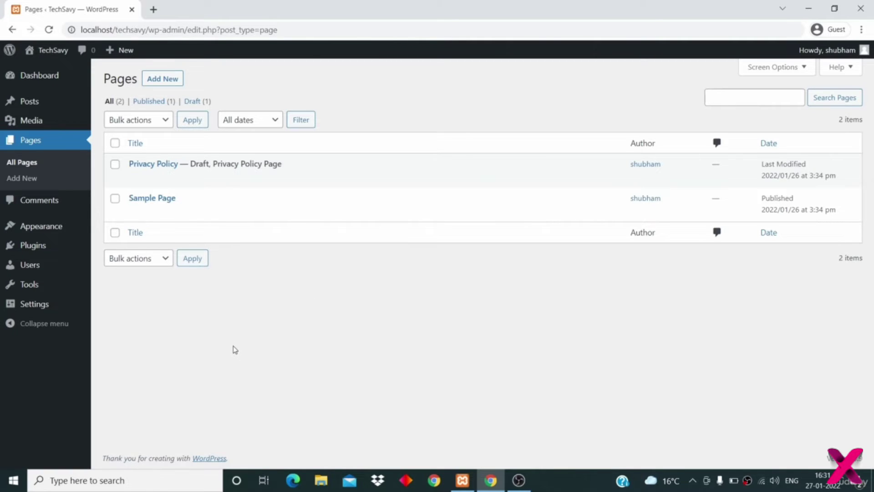
click(50, 204)
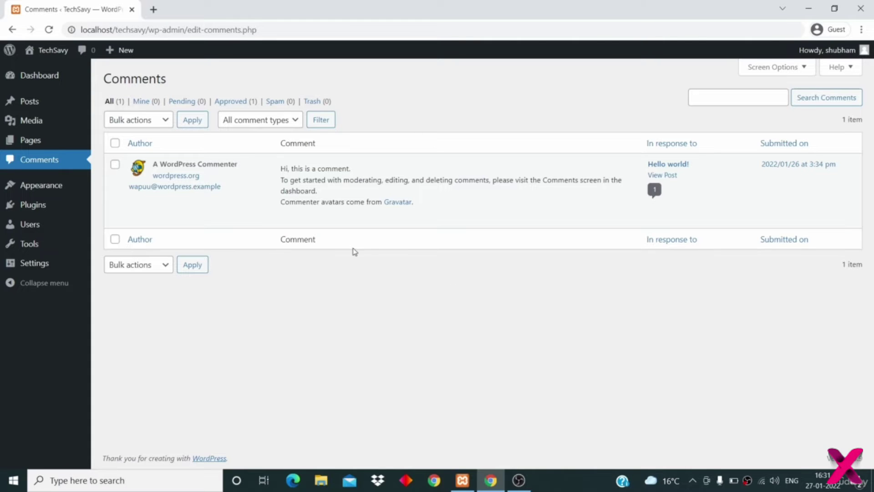
mouse_move(33, 230)
click(39, 185)
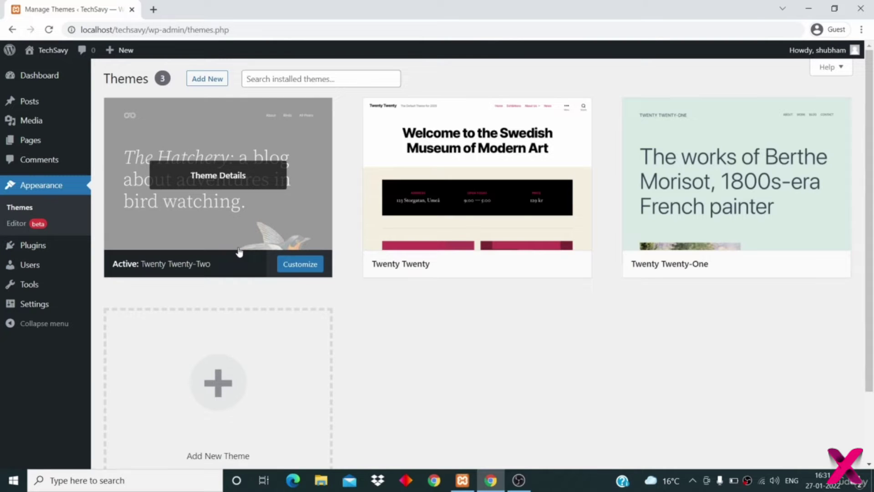
scroll(238, 251, down, 2)
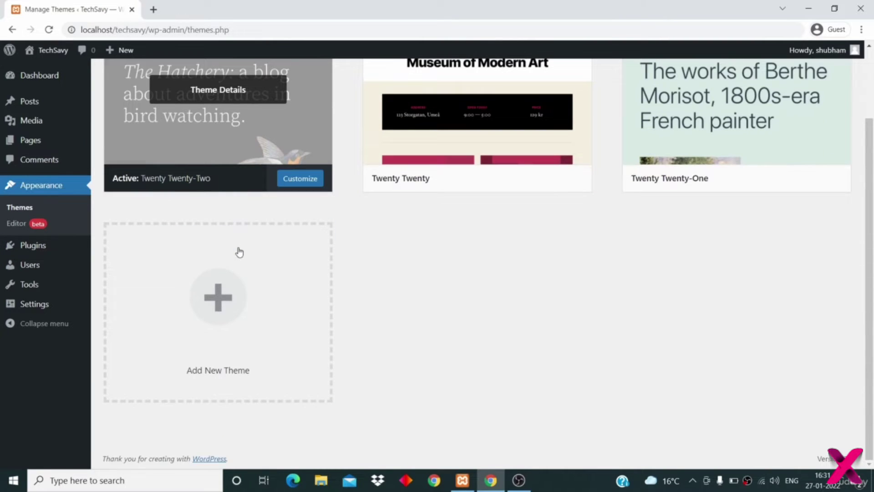
scroll(239, 252, up, 2)
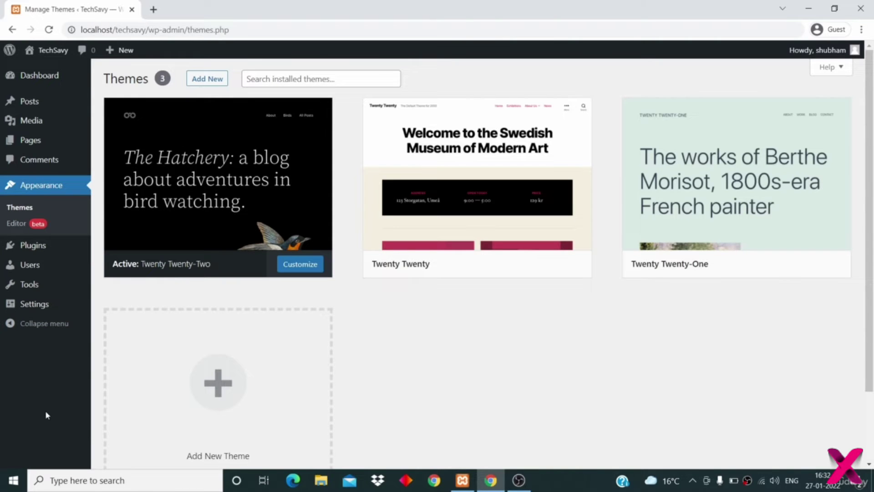
- View the installed Plugins list, then the Users list
click(23, 247)
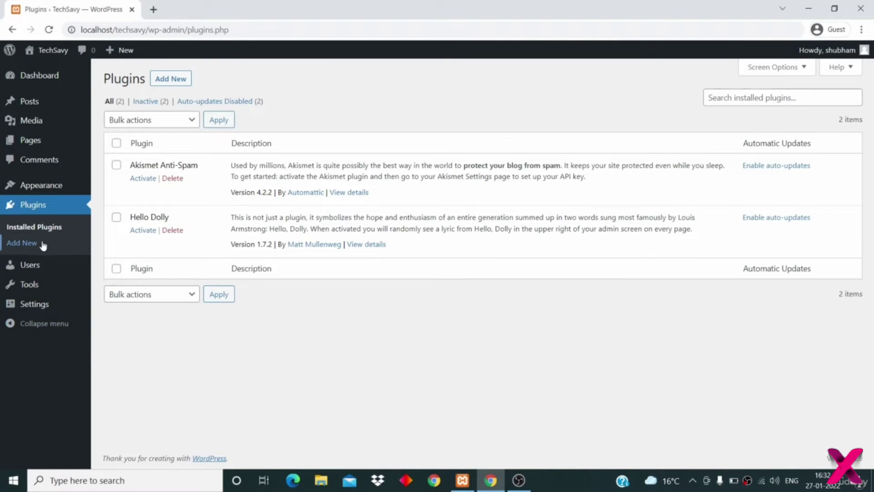
mouse_move(14, 284)
mouse_move(30, 272)
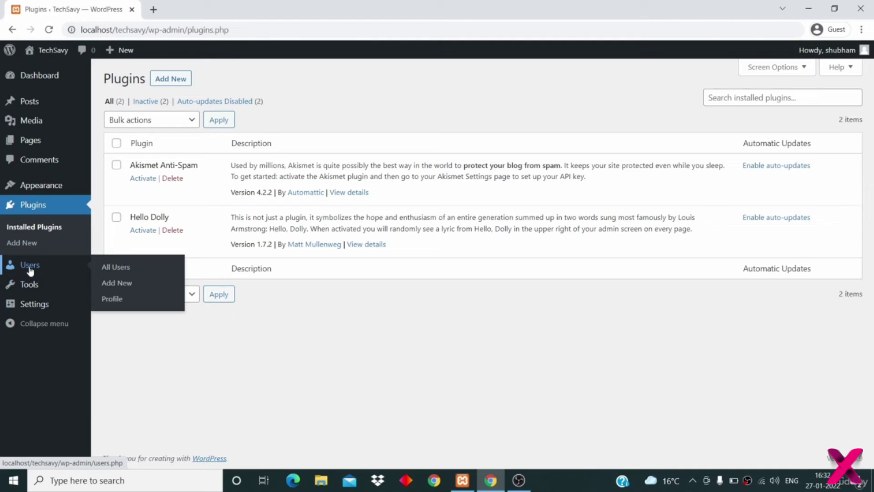
click(30, 271)
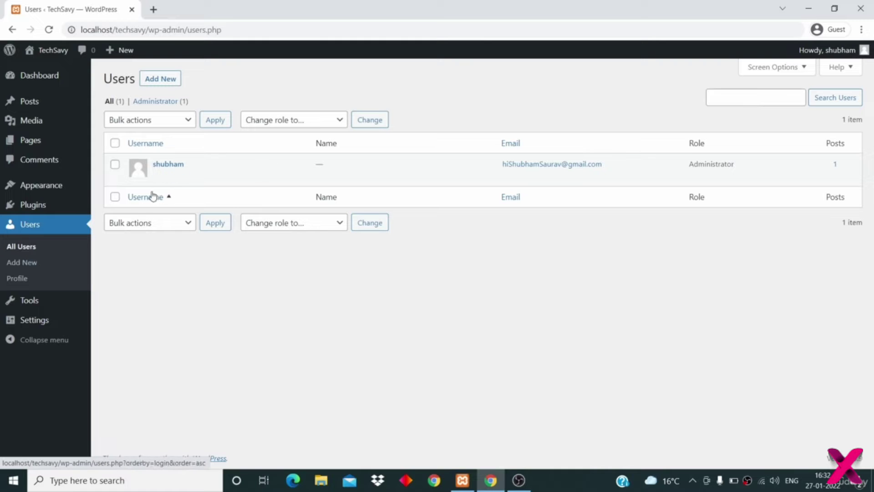
- Open the admin user's profile and fill in the first and last name
click(155, 175)
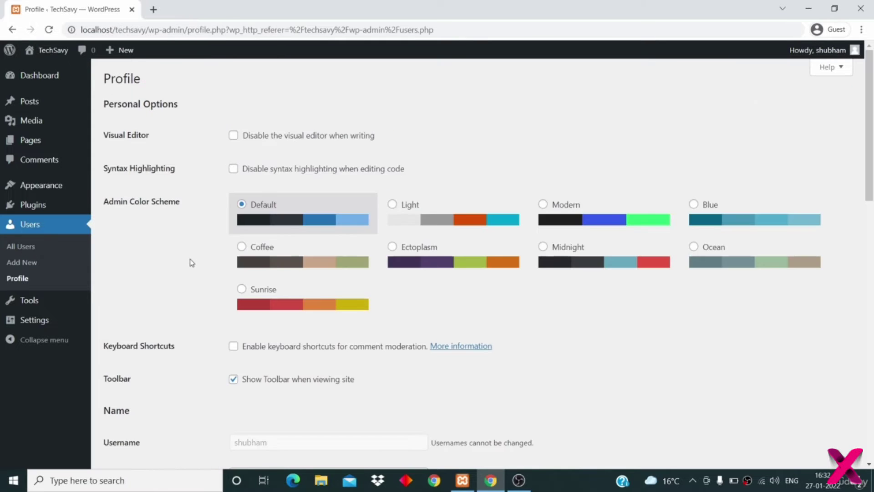
scroll(190, 258, down, 5)
click(276, 175)
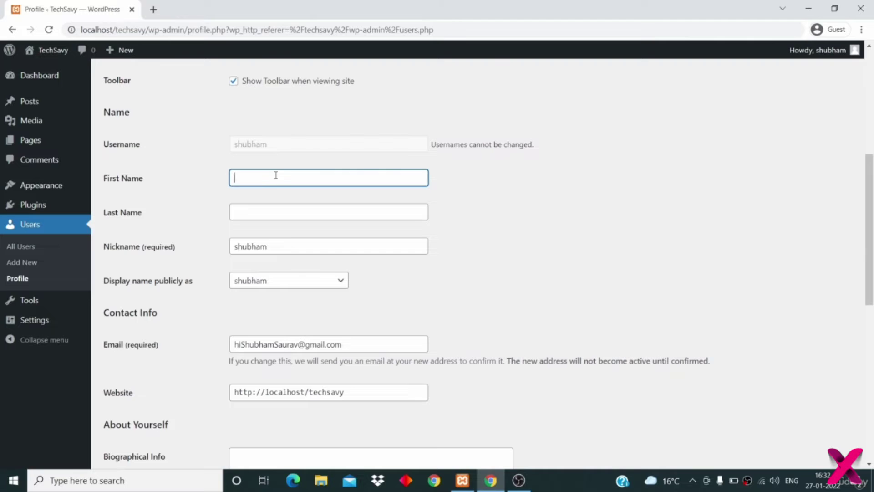
text(Shubha)
key(Tab)
text(Saurav)
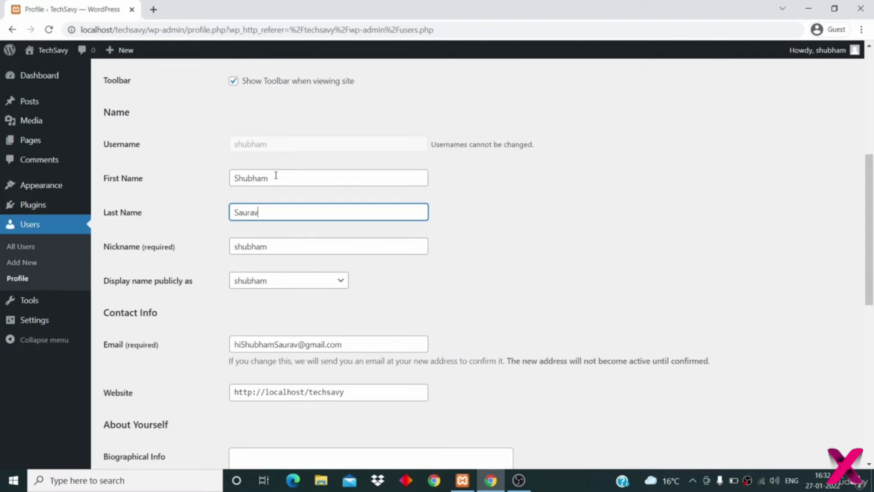
- Save the profile with Update Profile to get the Profile updated notice
scroll(276, 175, down, 4)
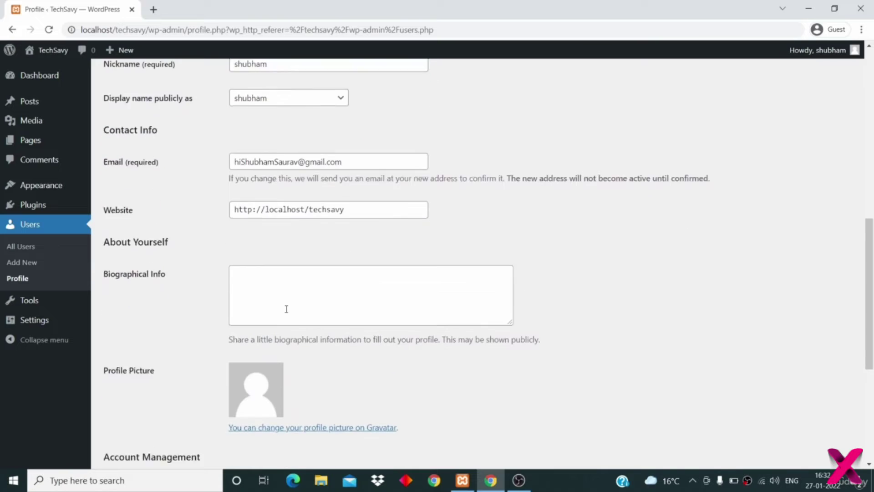
scroll(286, 309, down, 6)
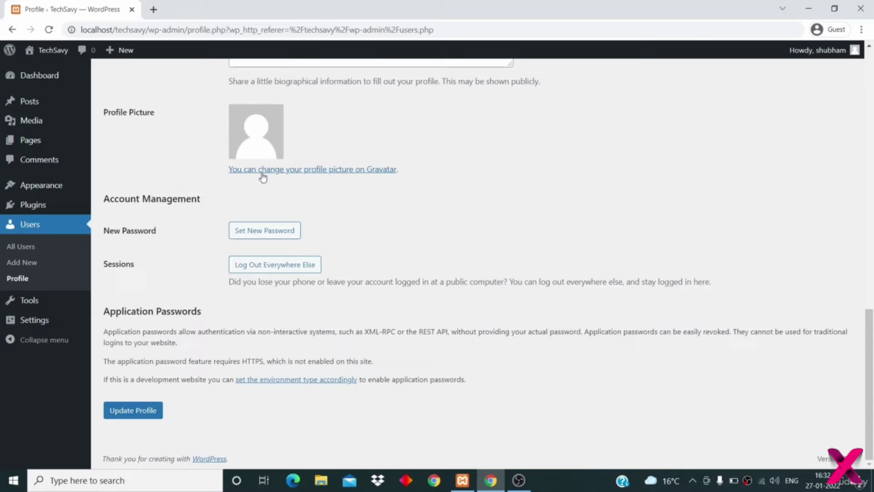
click(140, 412)
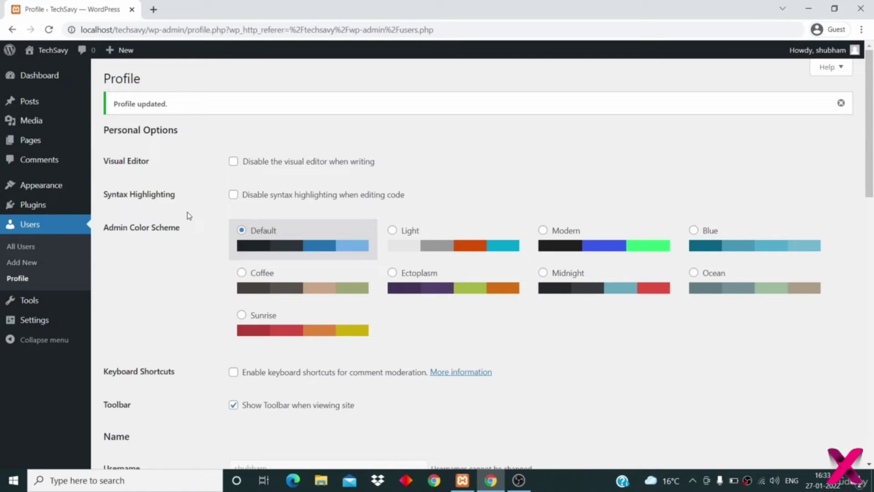
mouse_move(78, 307)
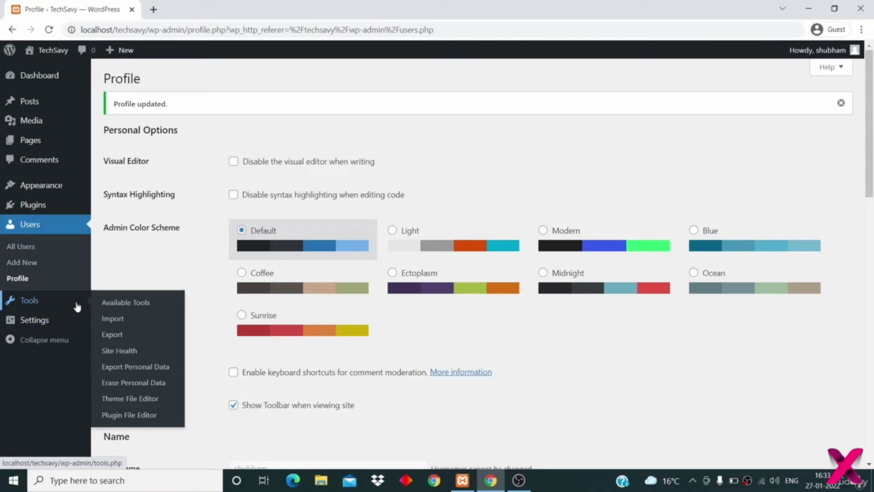
scroll(160, 272, down, 1)
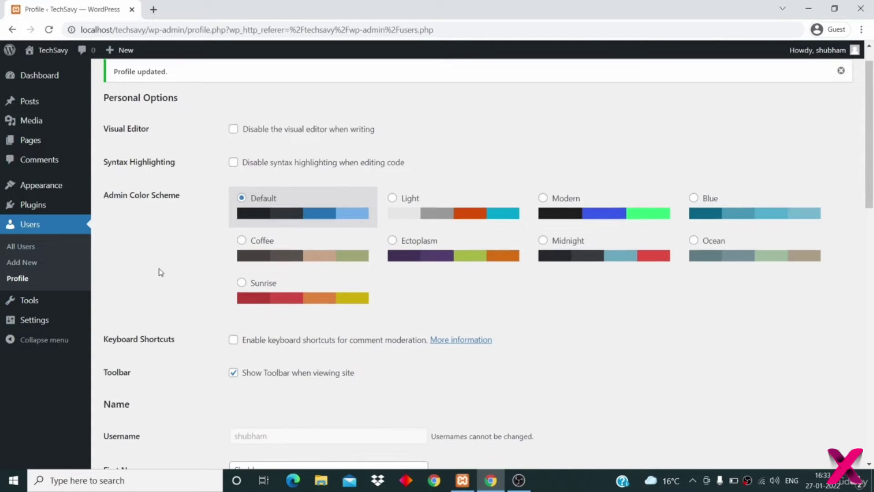
- Scroll through the General Settings page
click(40, 321)
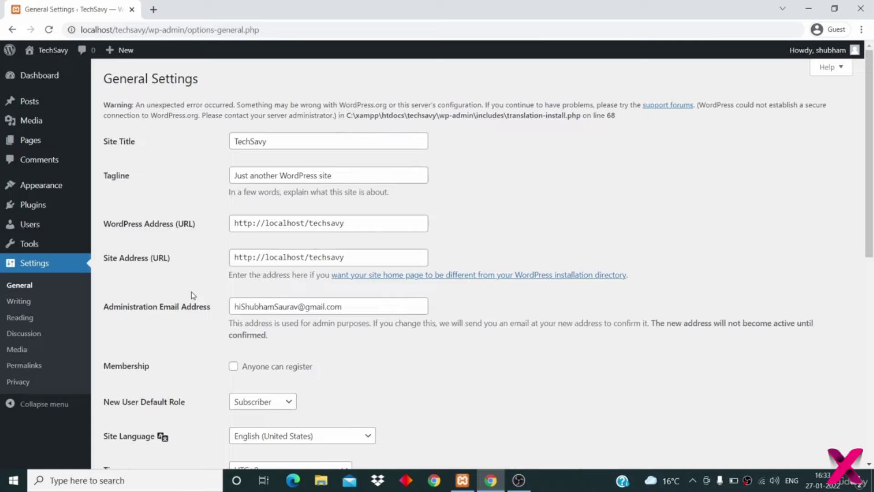
scroll(193, 294, down, 1)
scroll(193, 295, down, 4)
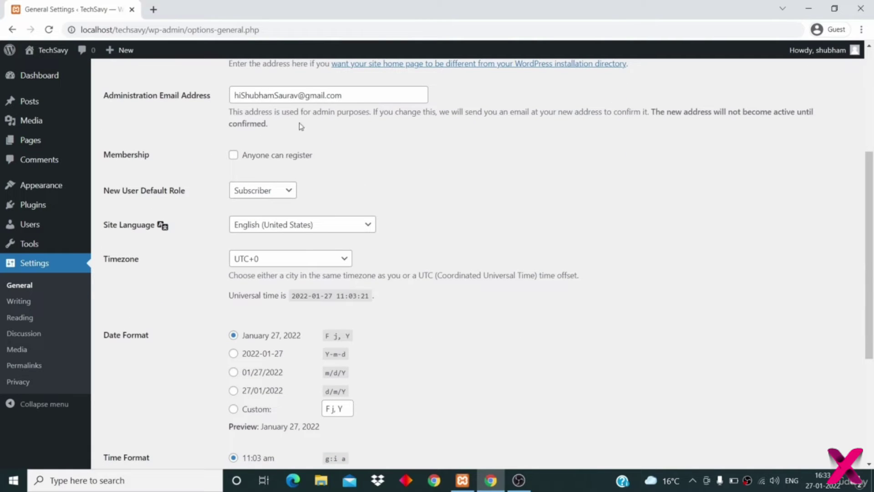
scroll(199, 217, down, 1)
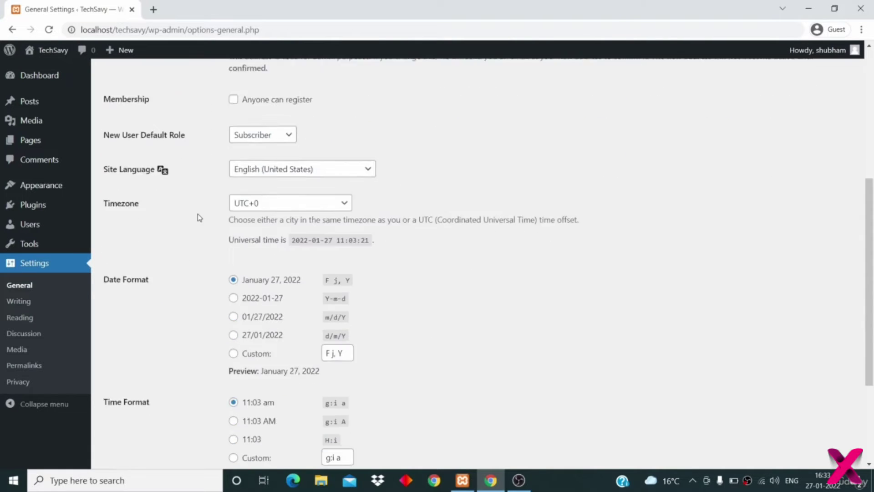
scroll(199, 217, down, 3)
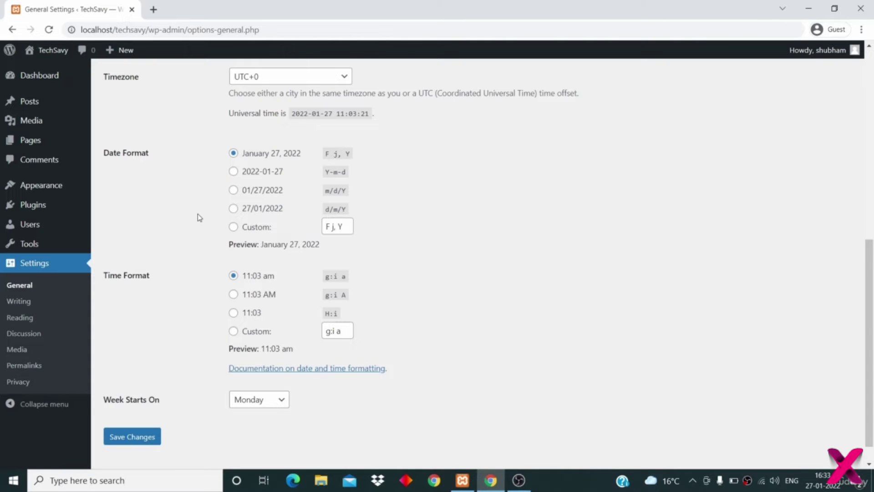
scroll(144, 368, up, 5)
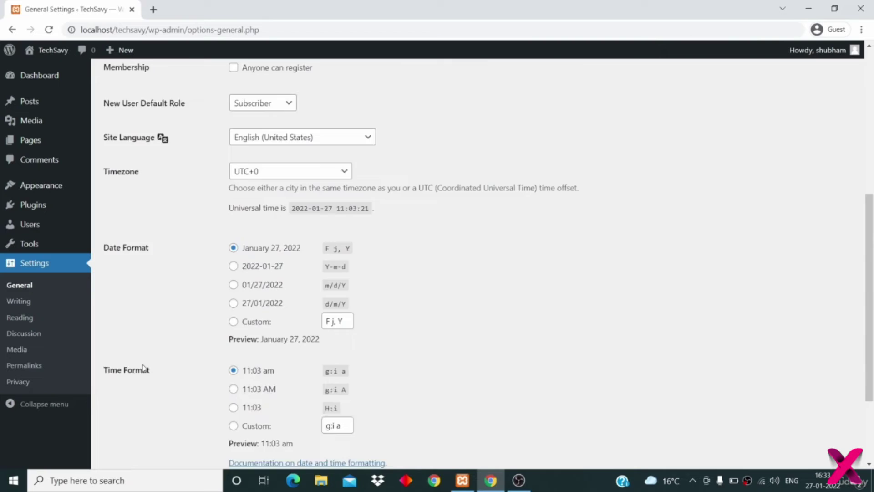
- Return to the empty Dashboard, then open the All Posts list
click(37, 77)
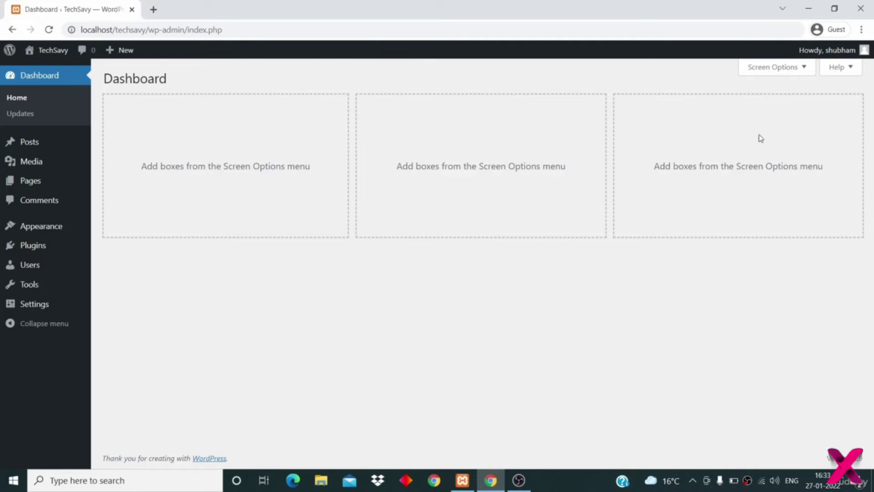
mouse_move(835, 52)
mouse_move(31, 145)
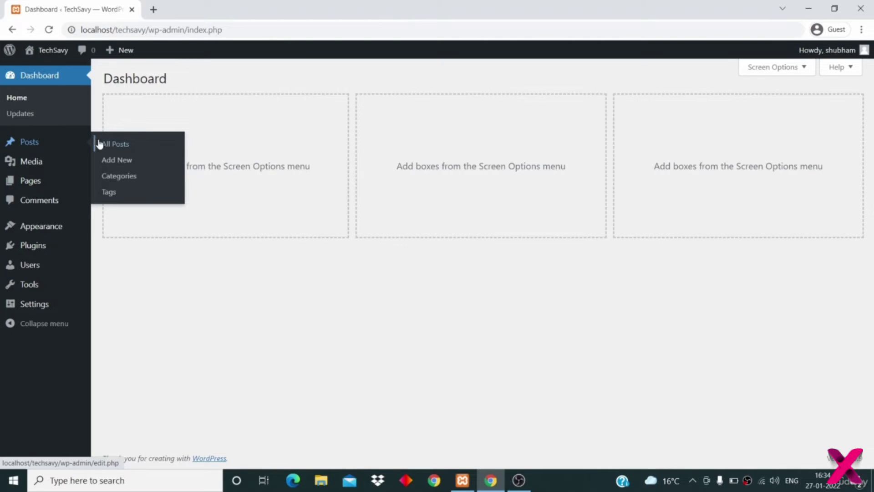
click(114, 144)
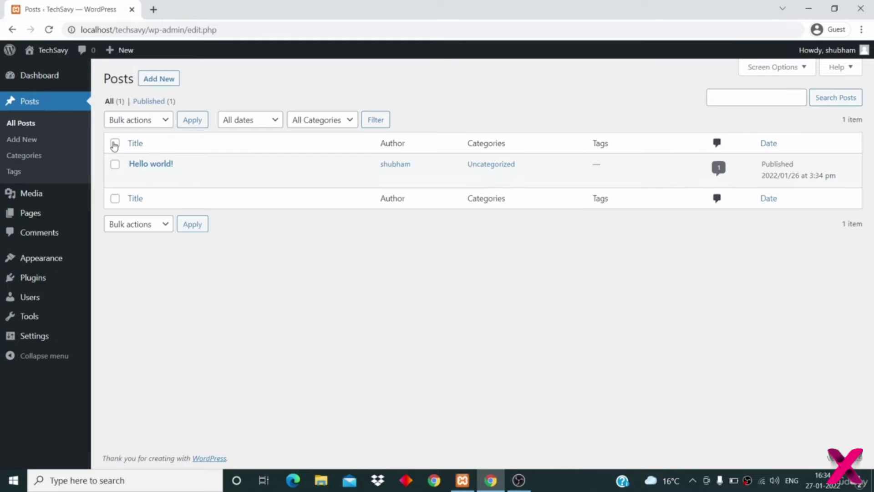
- Move the Hello world! post to the Trash with the Move to Trash bulk action
click(115, 165)
click(151, 120)
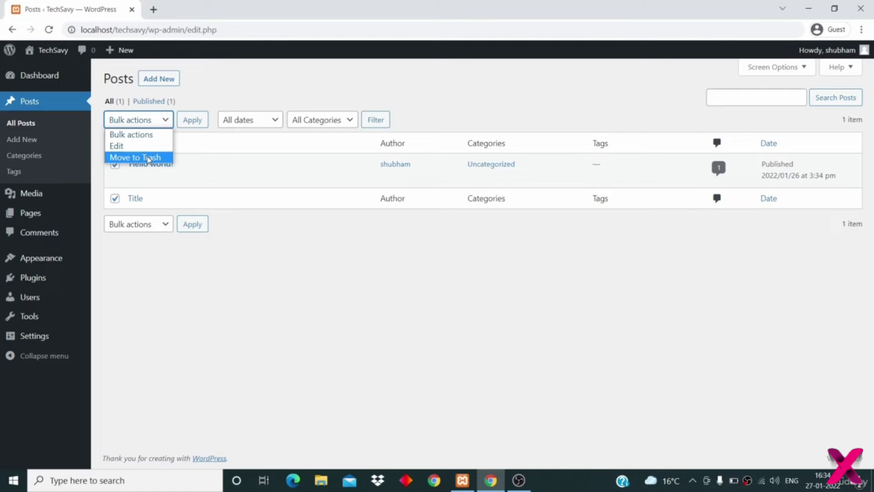
click(149, 157)
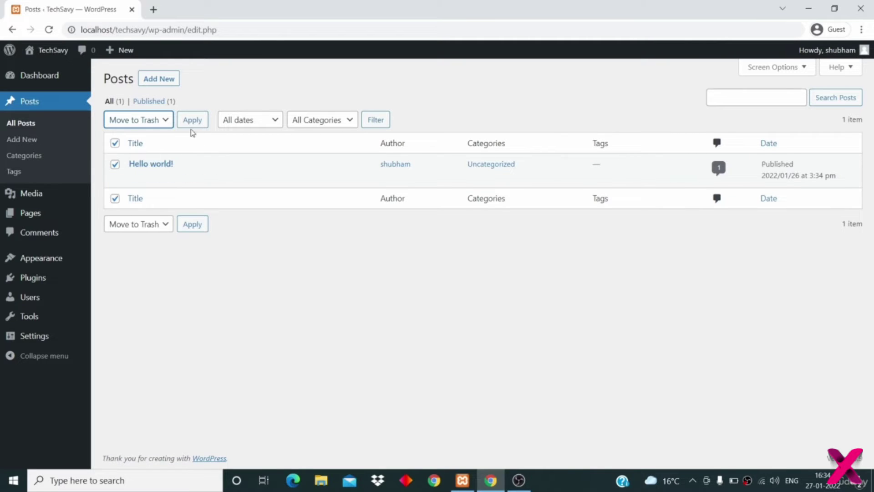
click(193, 121)
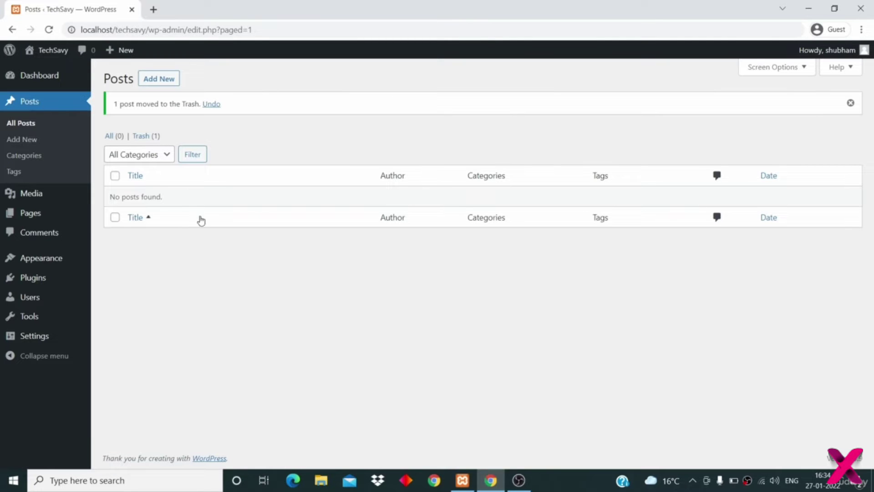
- Permanently delete Hello world! from the Trash
click(150, 137)
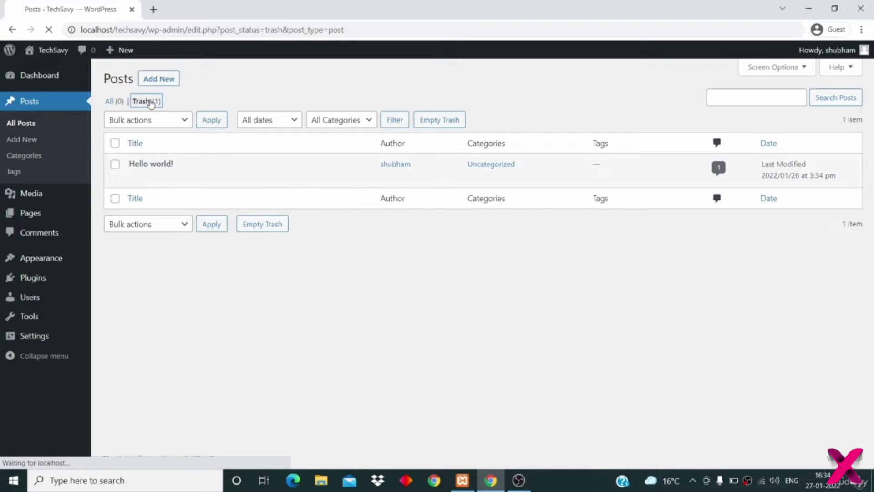
mouse_move(184, 181)
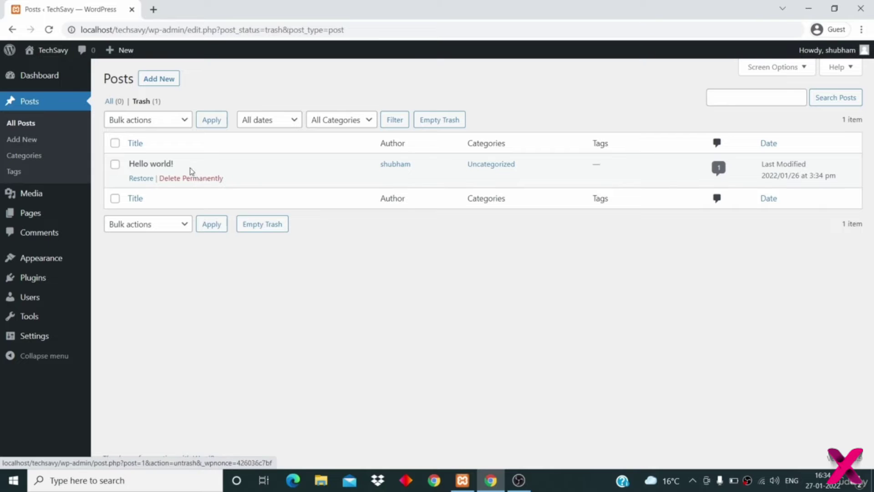
click(205, 179)
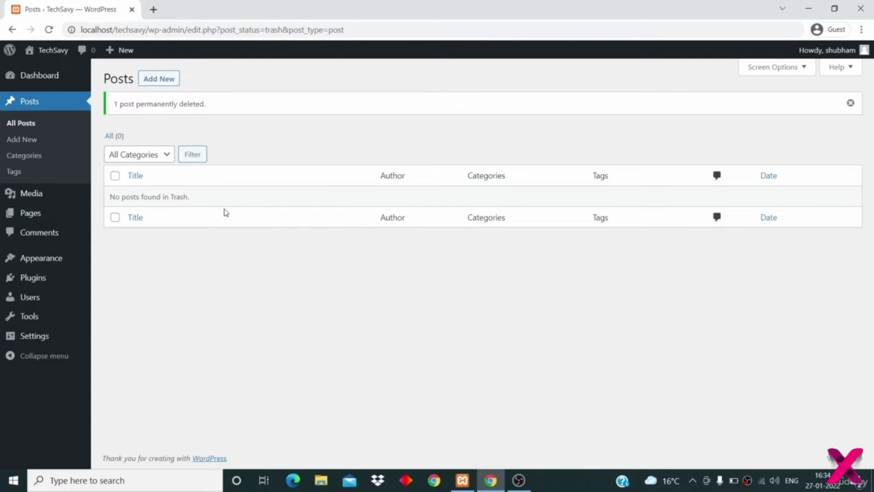
- Move both pages, Privacy Policy and Sample Page, to the Trash via bulk actions
click(46, 217)
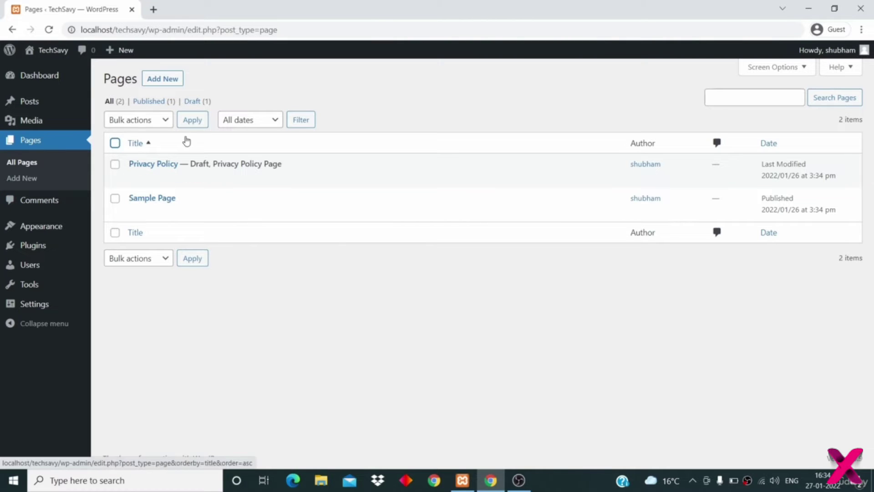
click(119, 144)
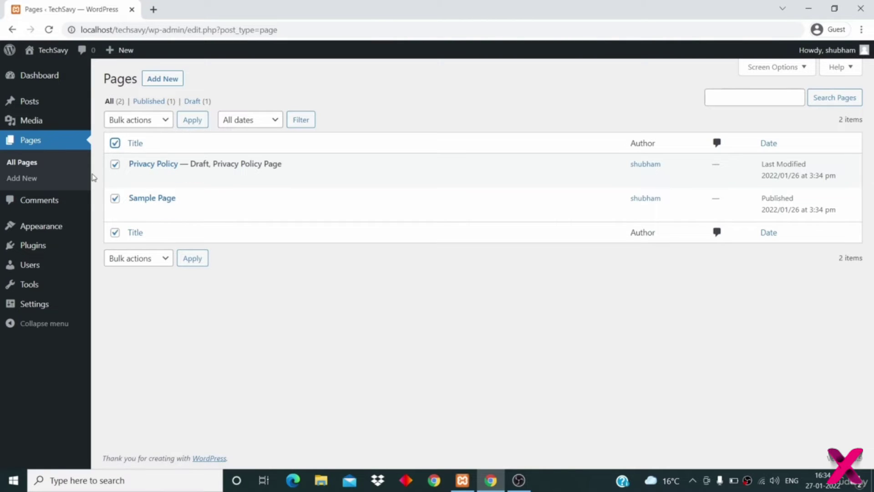
click(159, 119)
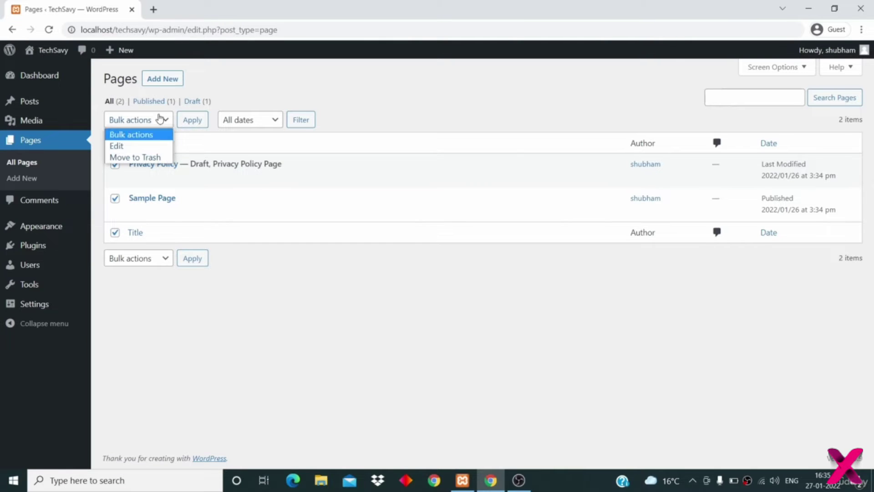
click(160, 158)
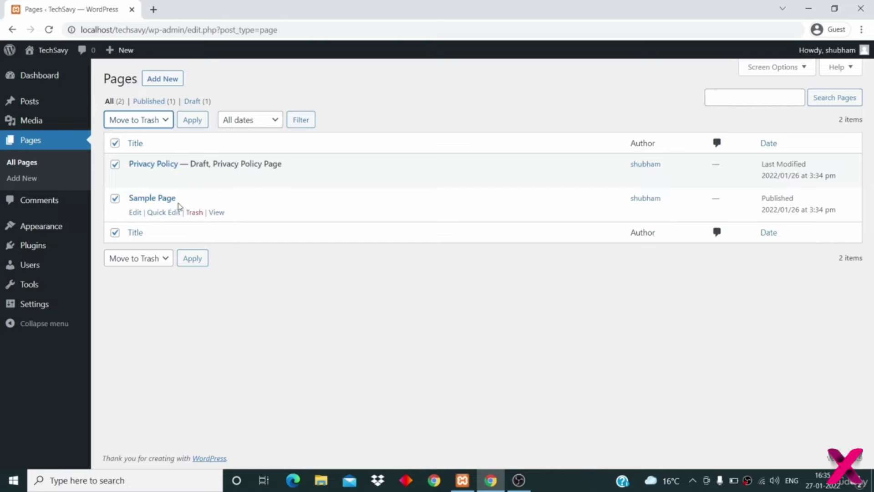
click(192, 121)
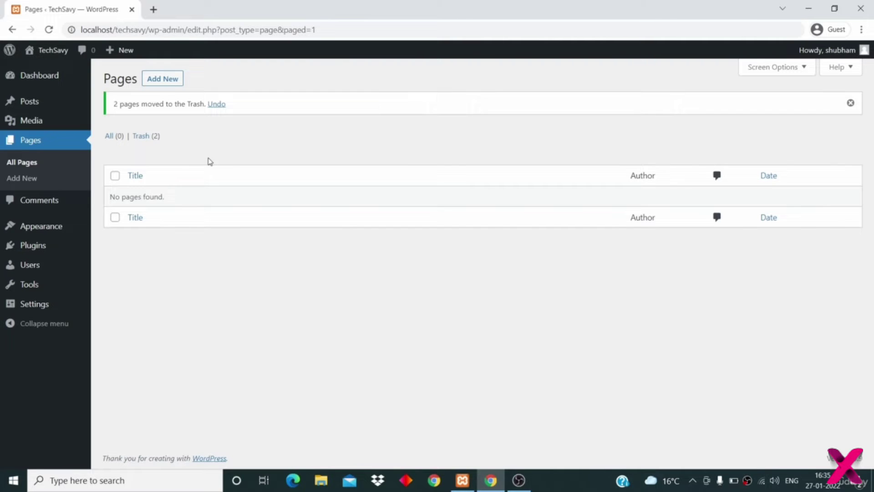
- Permanently delete both trashed pages with the Delete Permanently bulk action
click(148, 139)
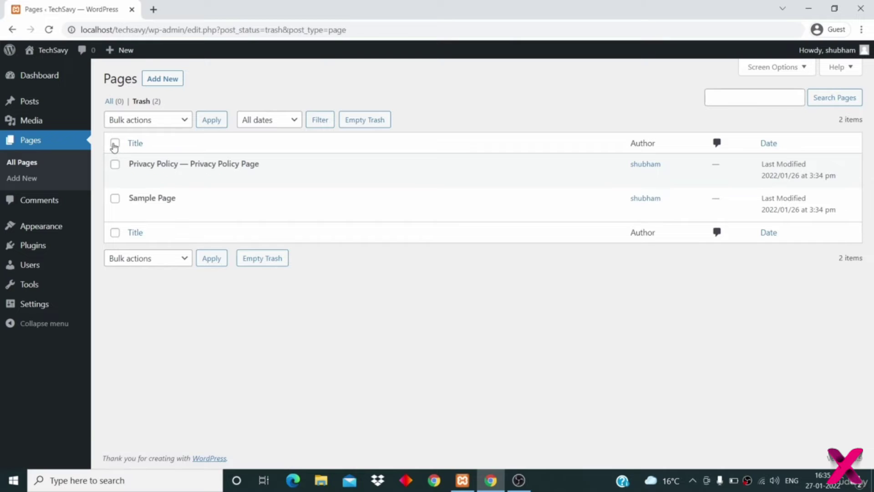
click(115, 143)
click(142, 123)
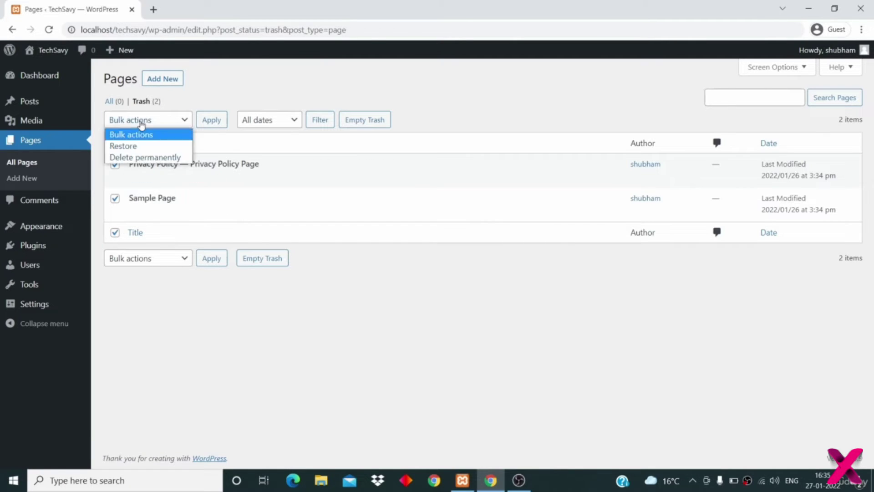
click(151, 158)
click(210, 122)
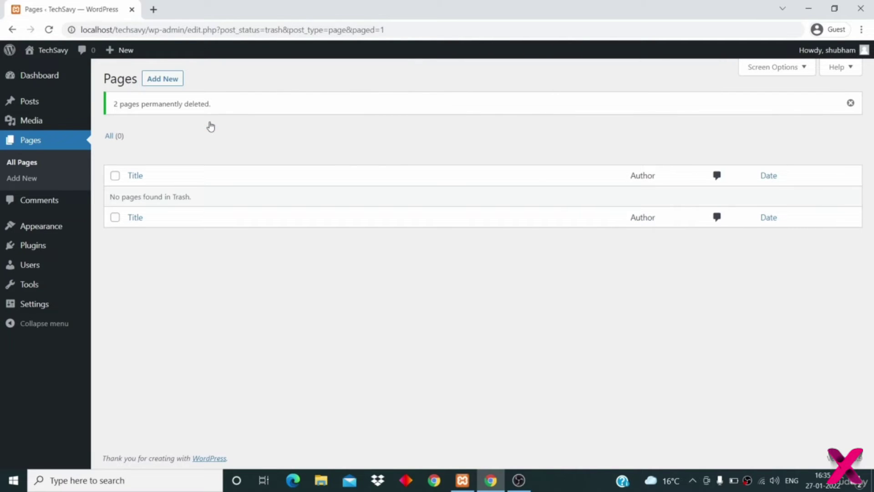
click(43, 205)
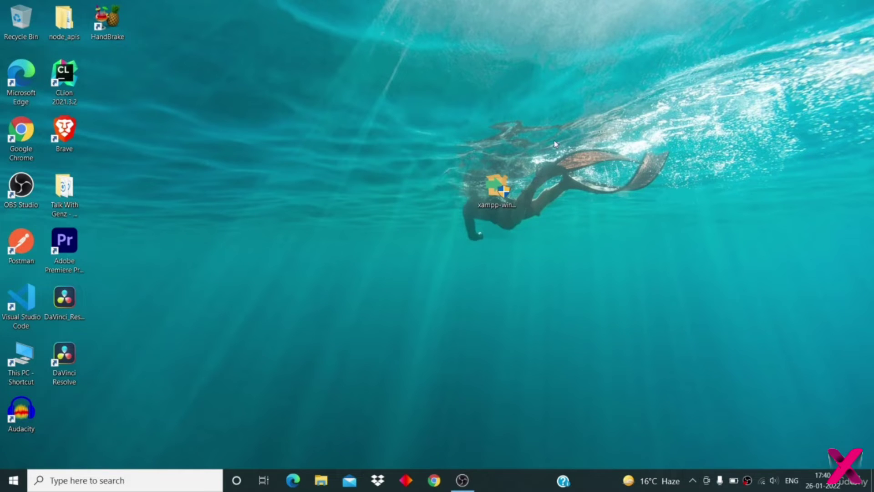
- Launch the XAMPP installer and accept the permission, antivirus and administrator-rights prompts
drag(503, 171, 460, 171)
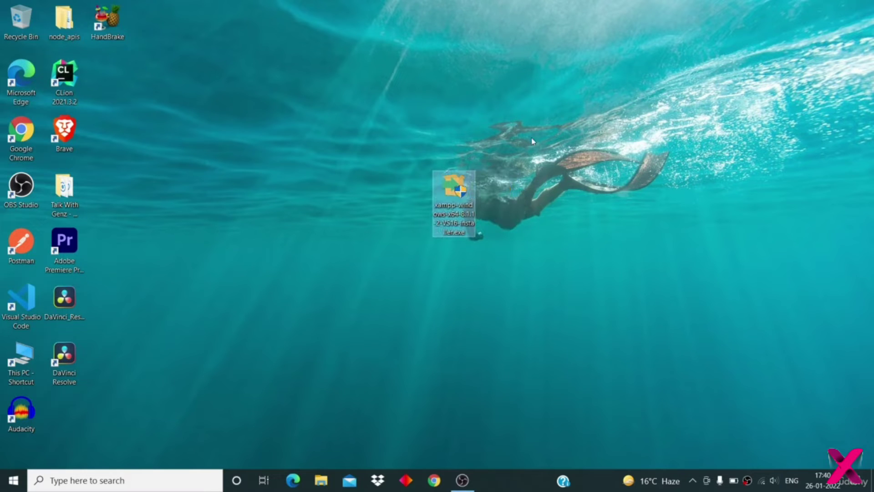
drag(461, 198, 418, 248)
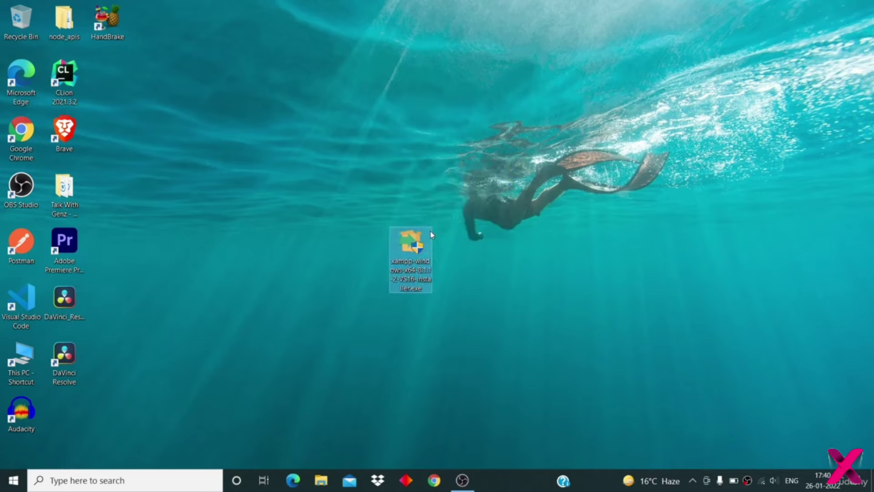
double_click(414, 248)
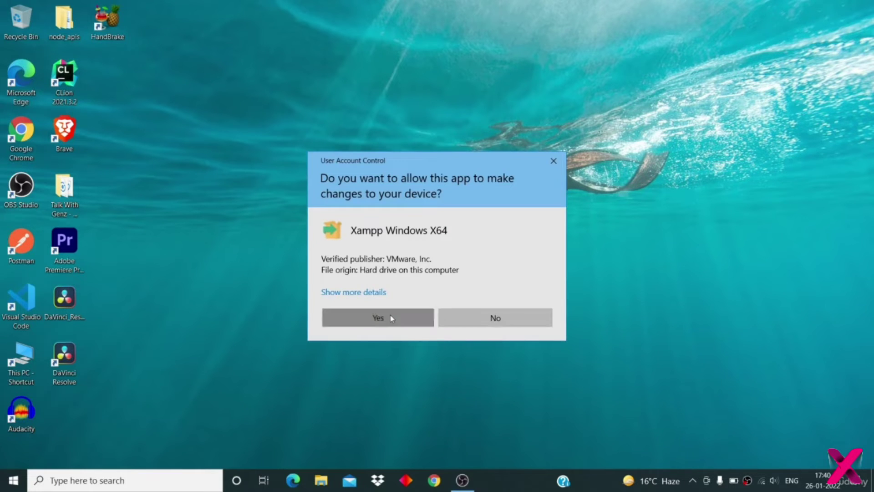
click(389, 315)
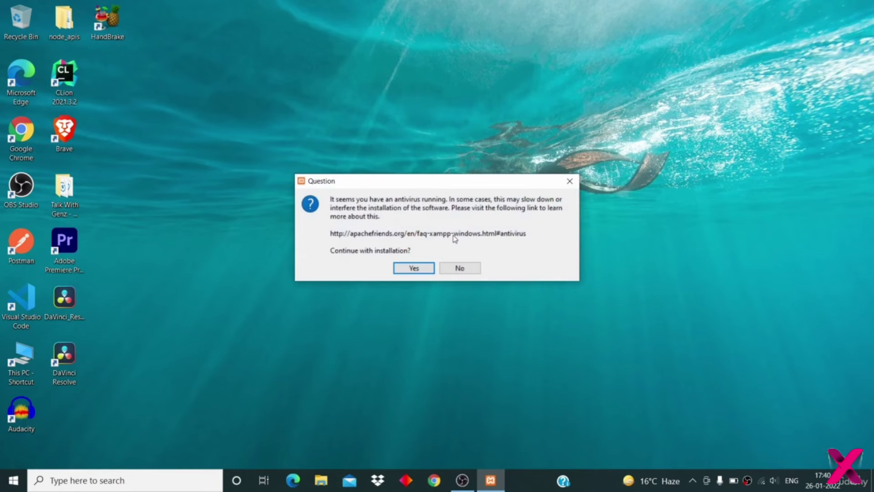
click(413, 266)
click(446, 260)
- Install with default components into C:\xampp in English, without the Bitnami info
click(508, 353)
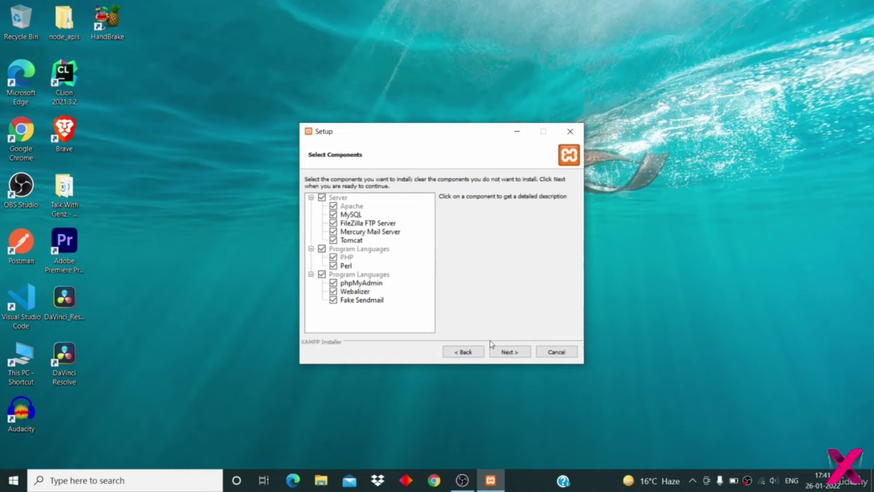
click(509, 355)
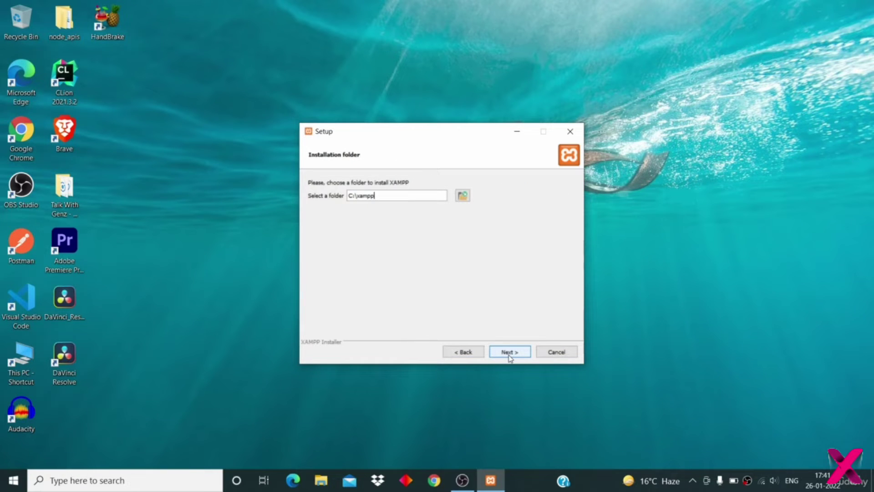
click(509, 355)
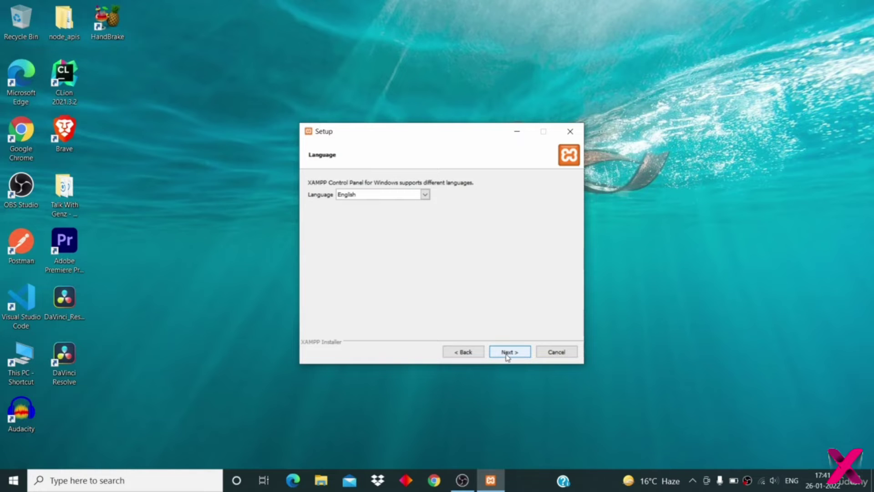
click(505, 354)
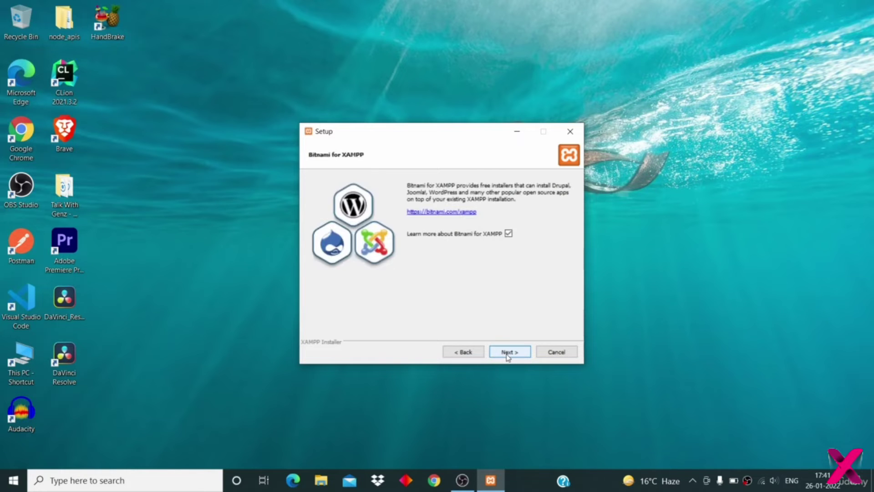
click(508, 234)
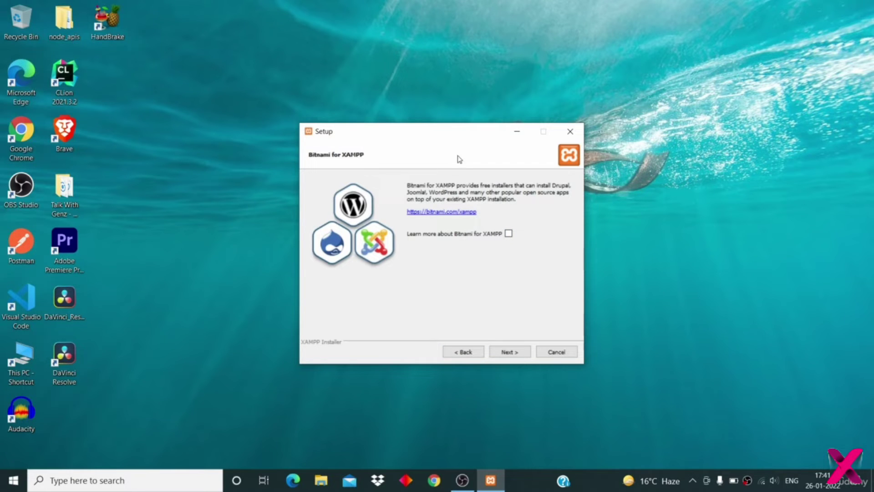
click(509, 353)
click(509, 353)
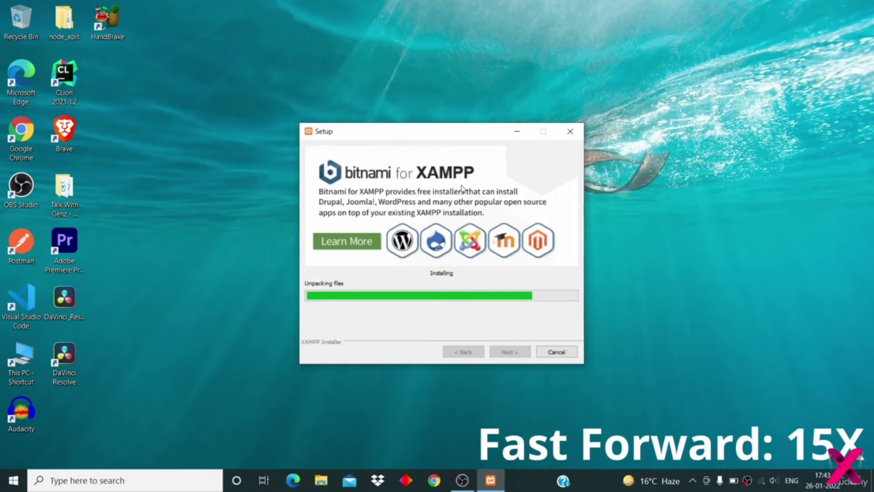
- Wait for the installation to complete and finish the XAMPP setup wizard
mouse_move(439, 137)
mouse_down()
mouse_move(440, 126)
mouse_move(441, 135)
mouse_up()
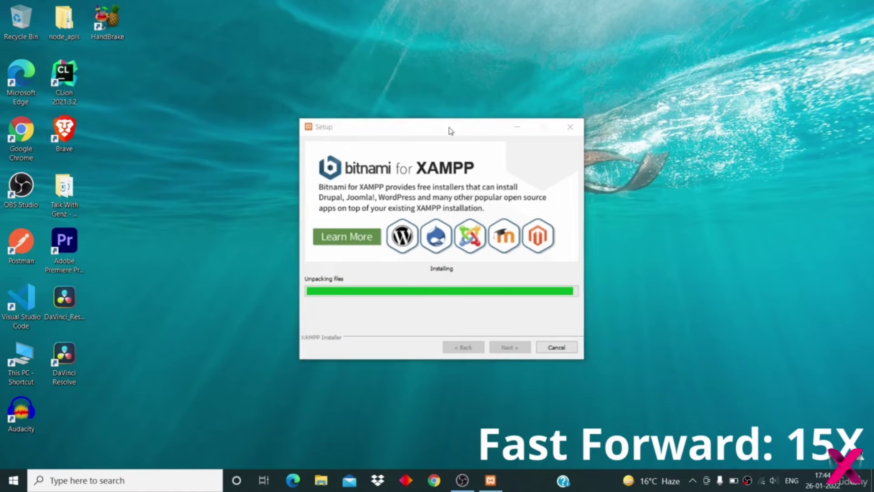
click(428, 133)
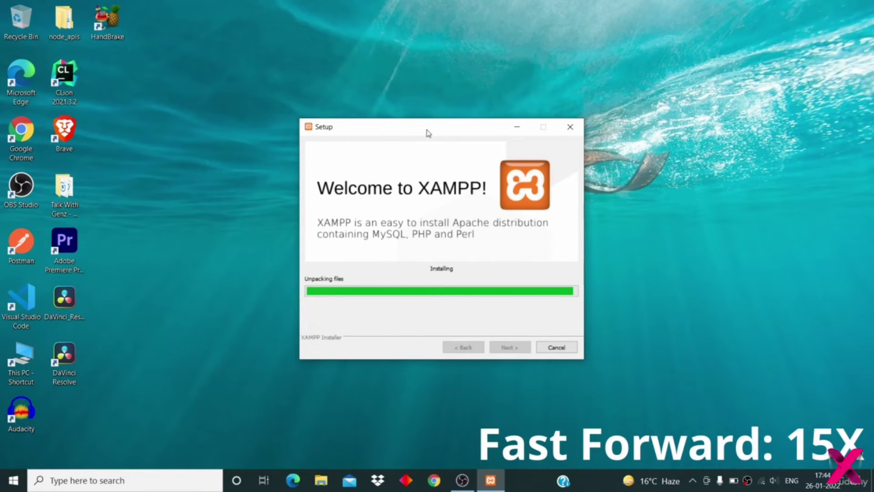
drag(410, 132, 406, 129)
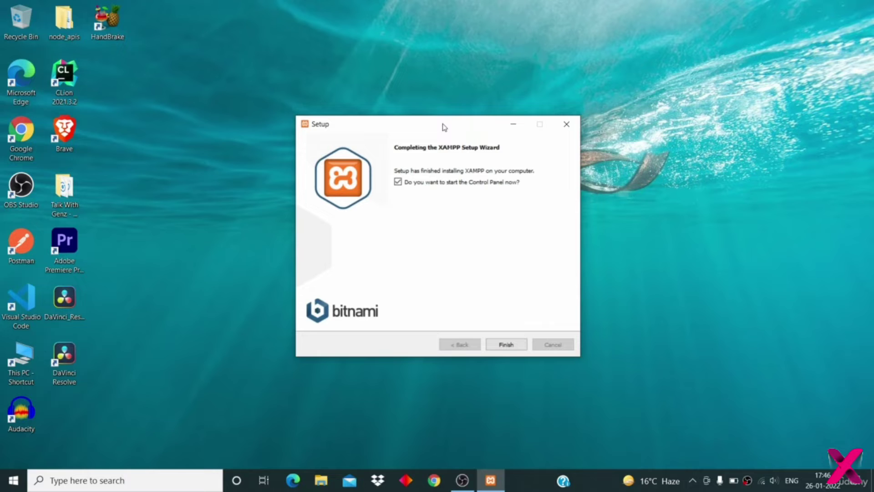
drag(444, 126, 448, 126)
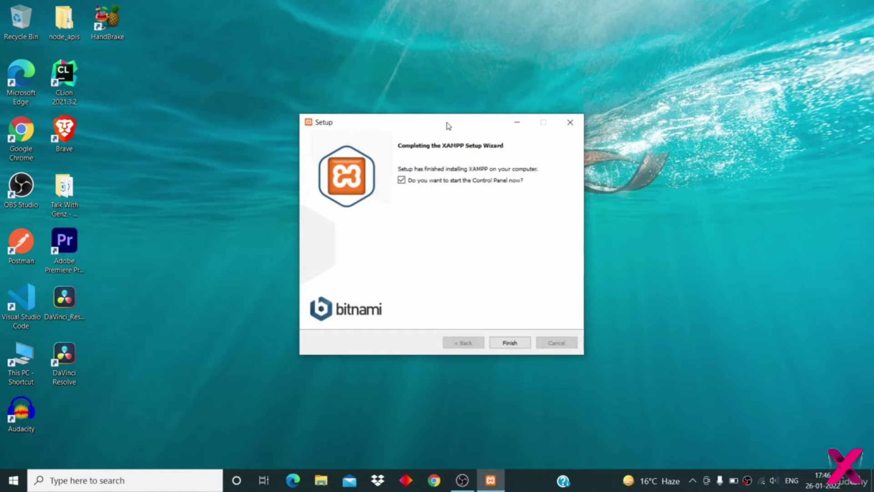
drag(448, 126, 440, 127)
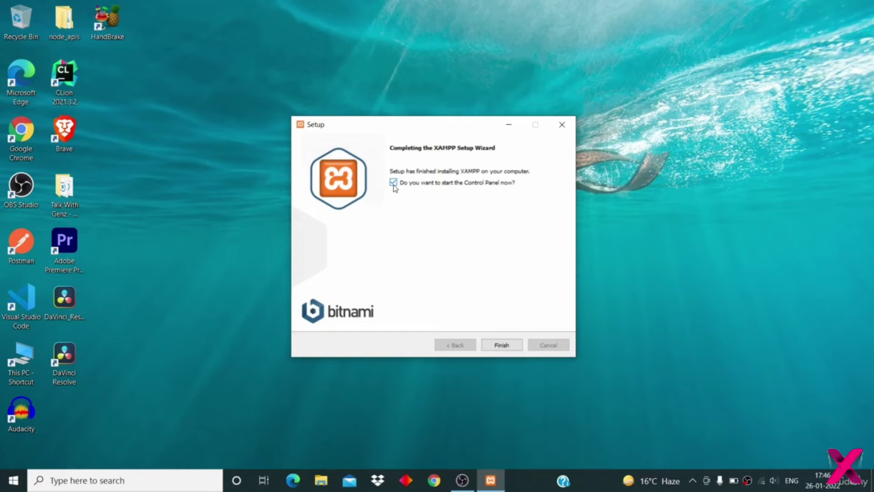
click(501, 347)
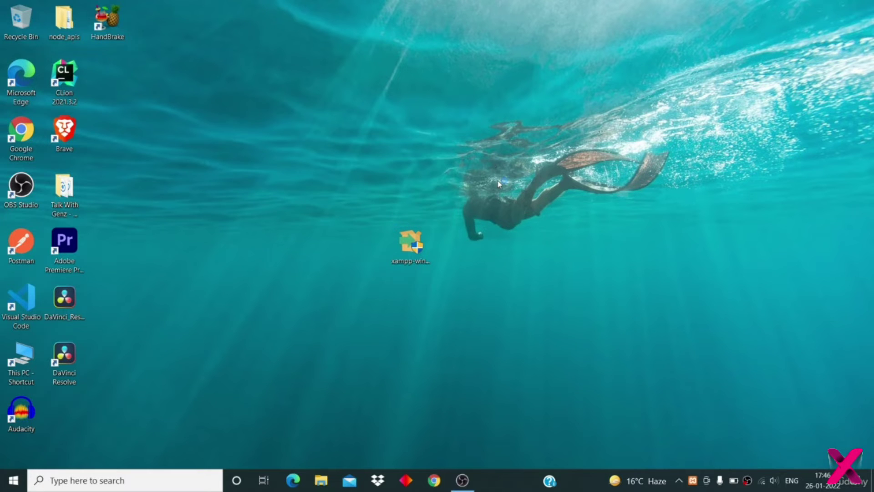
- Center the Control Panel, start Apache and MySQL, then stop both servers
drag(241, 15, 485, 95)
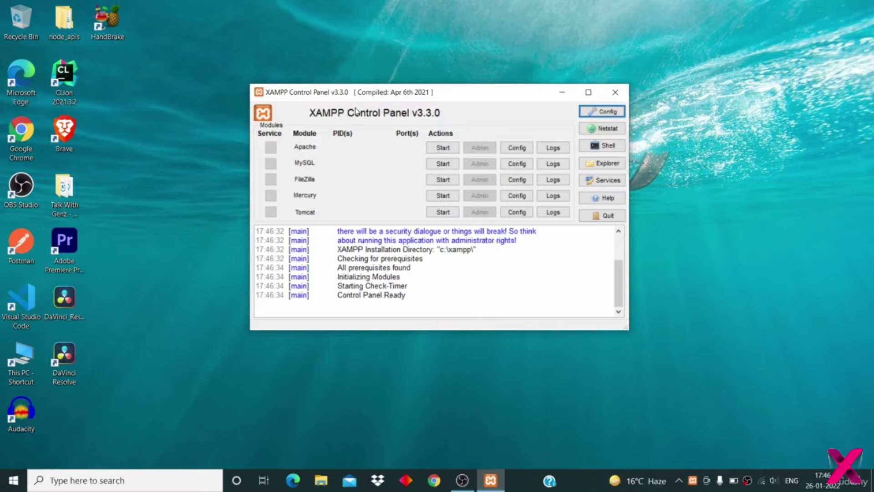
click(445, 150)
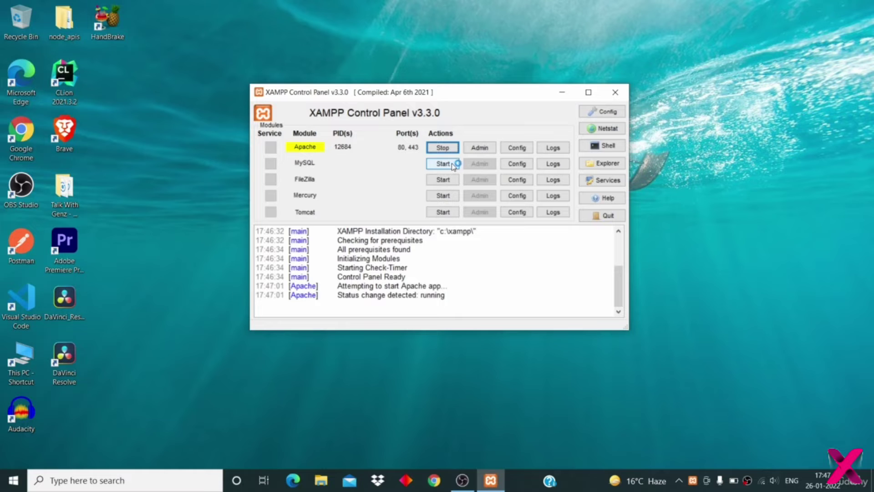
click(451, 165)
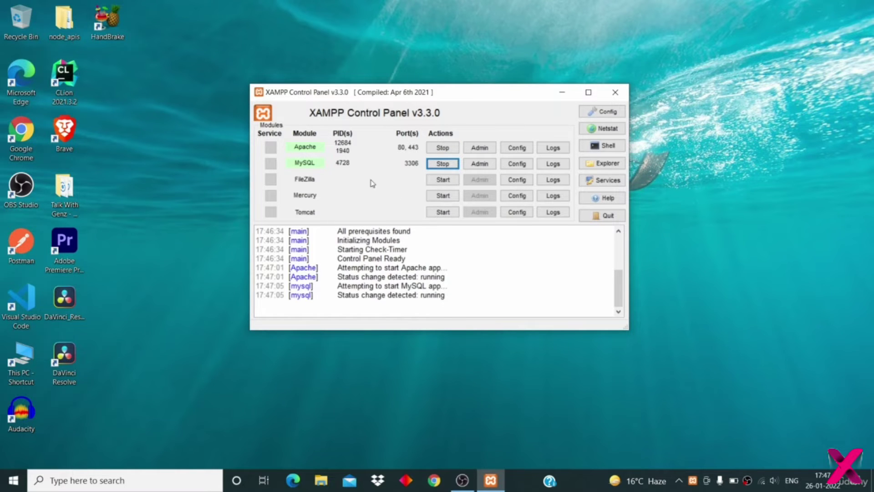
click(446, 150)
click(450, 166)
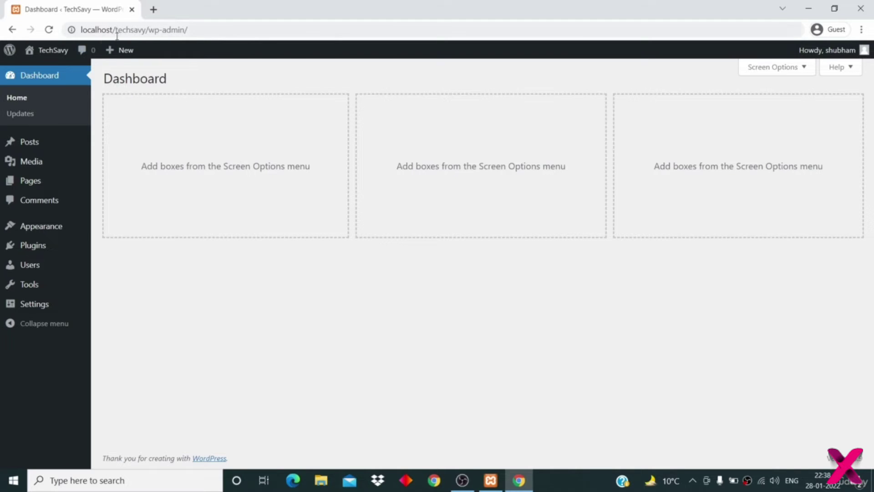
- Go to Posts > All Posts, add a new post, and dismiss the welcome guide
mouse_move(121, 54)
mouse_move(31, 148)
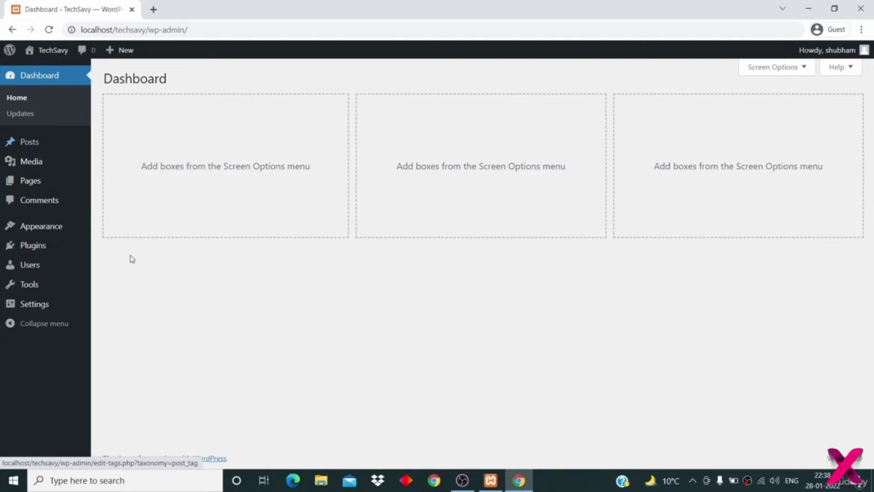
click(29, 142)
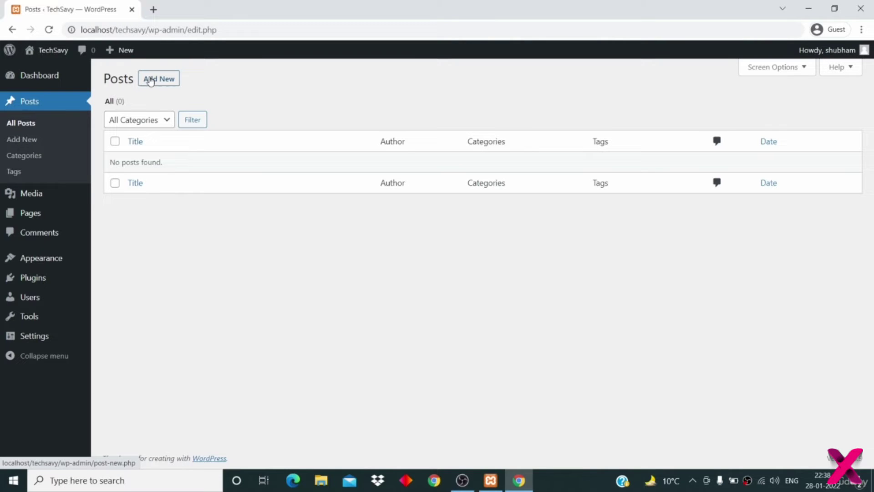
click(151, 81)
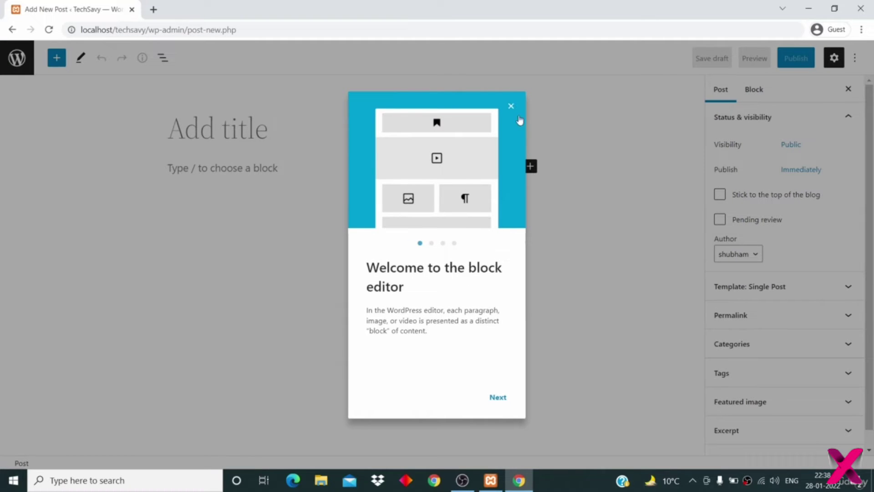
click(510, 106)
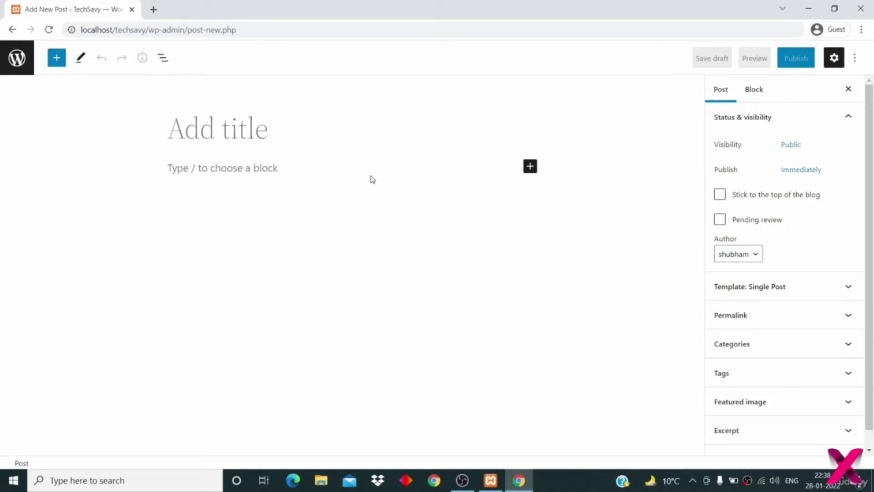
- Title the post 'First post on this site'
click(253, 125)
text(Fi)
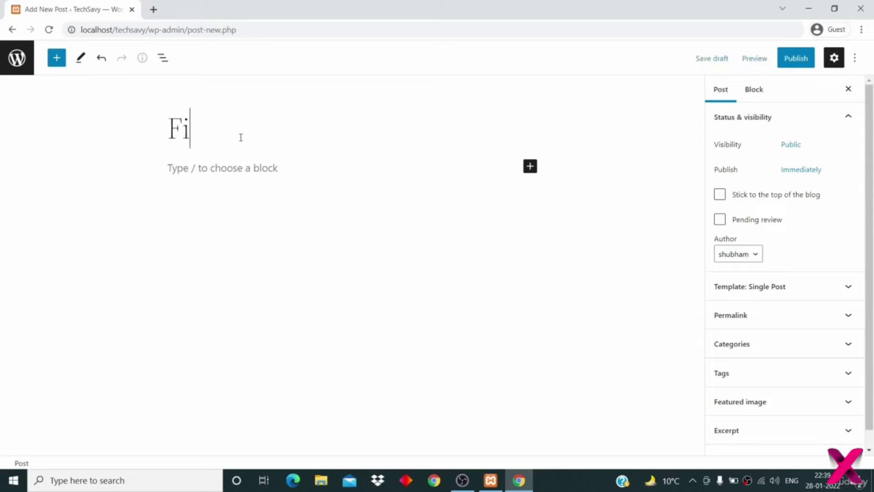
text(rst post on )
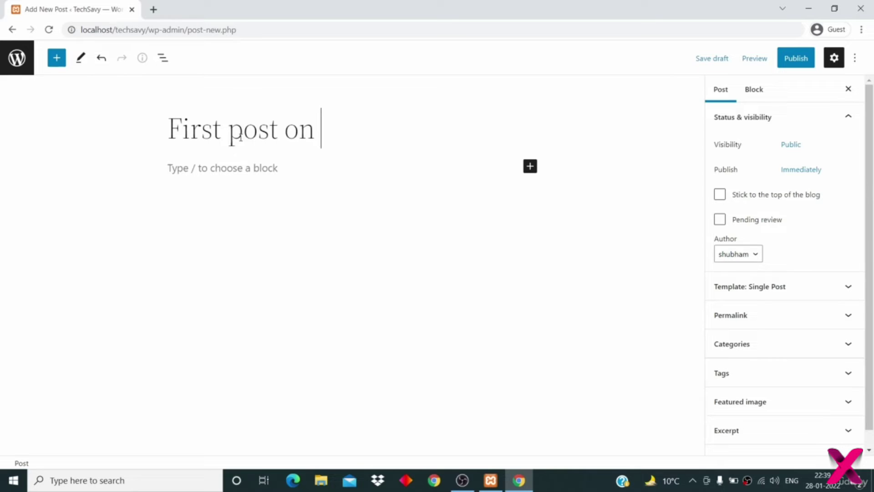
text(this site)
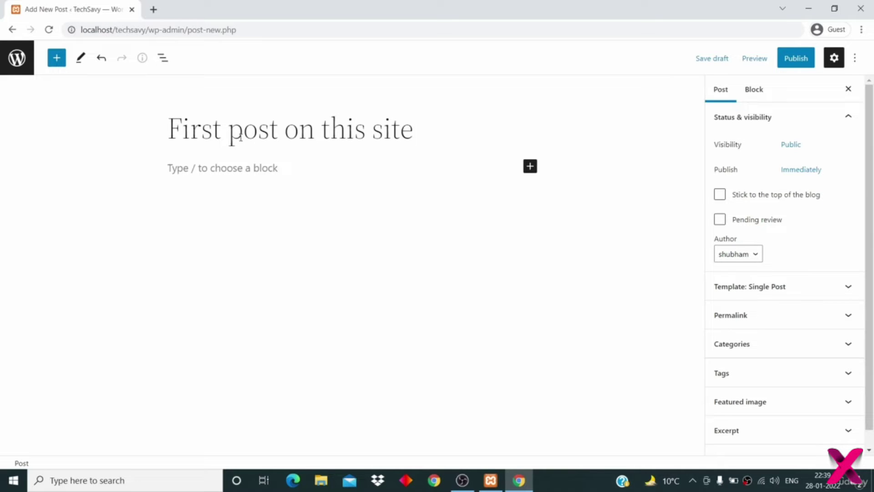
click(233, 182)
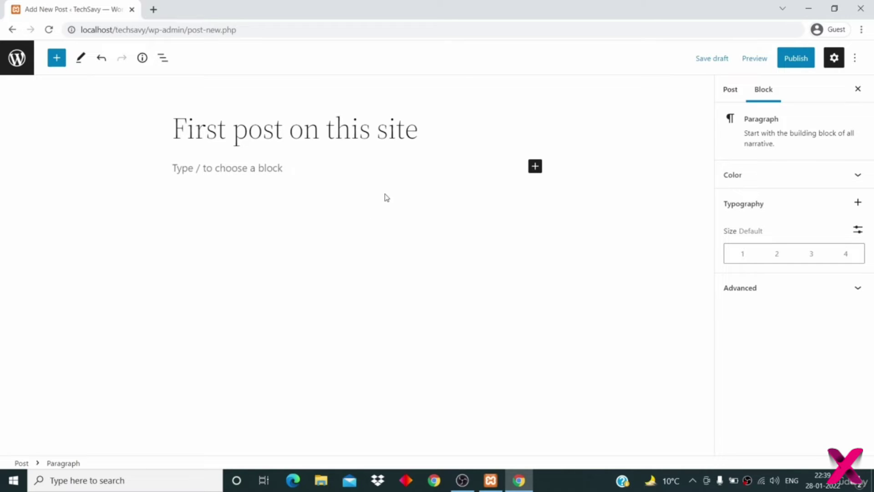
- Insert a Paragraph block into the post body and open a new browser tab
click(535, 166)
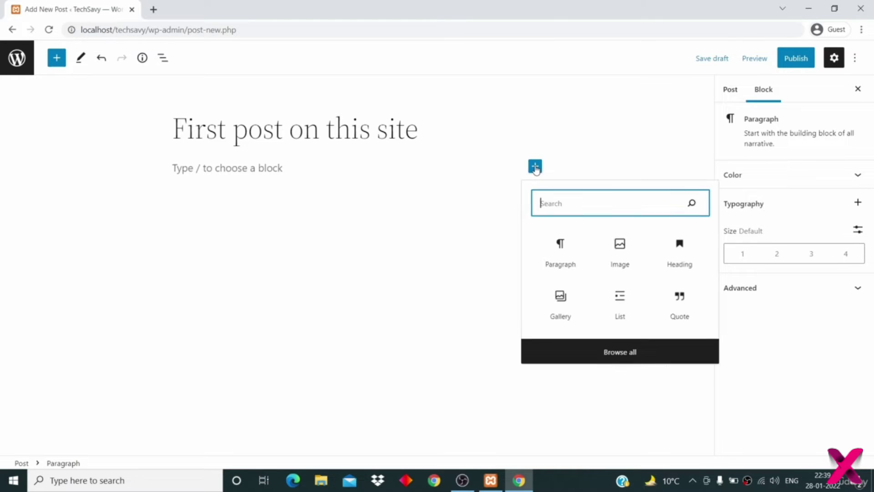
click(566, 253)
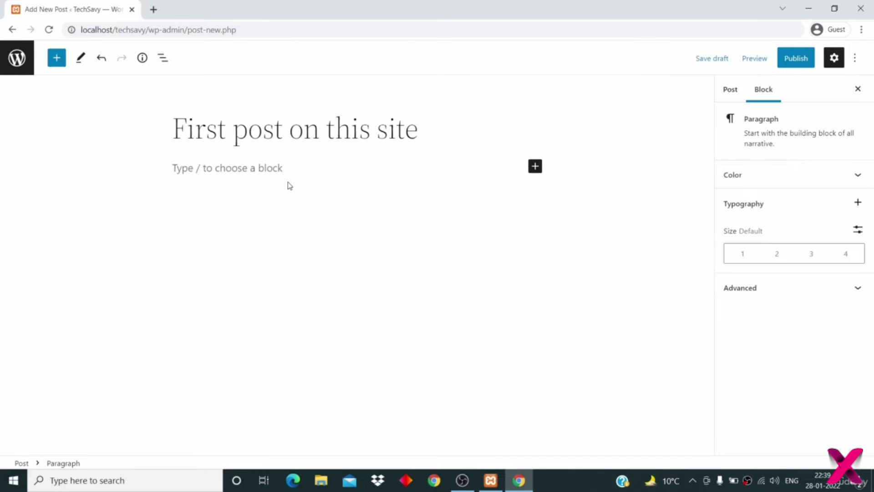
click(154, 10)
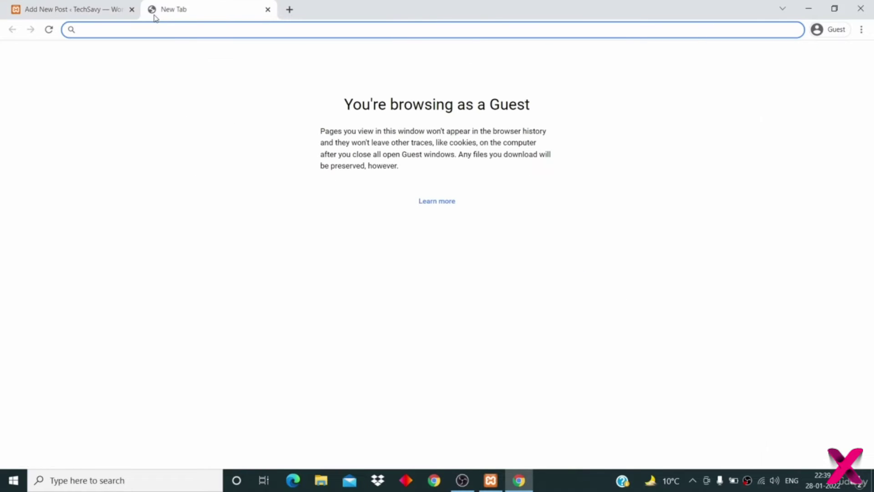
- Search Google for 'lorum ipsum' and open the lipsum.com result
text(lo)
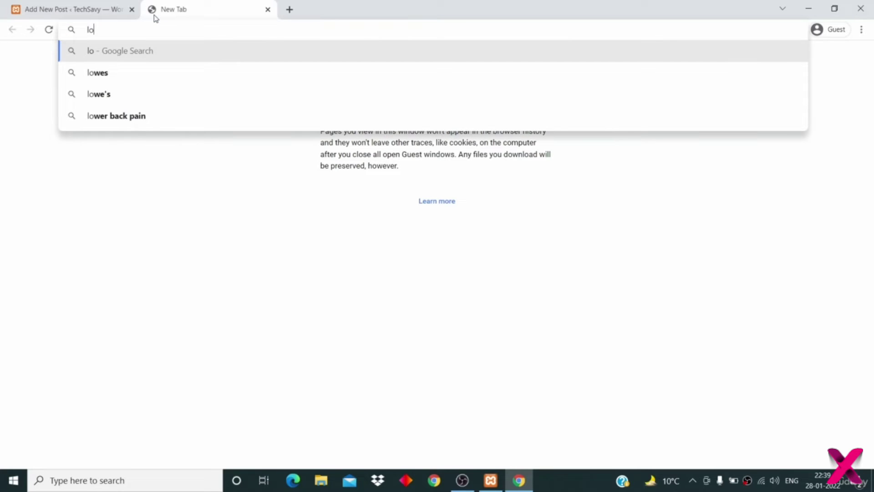
text(rum )
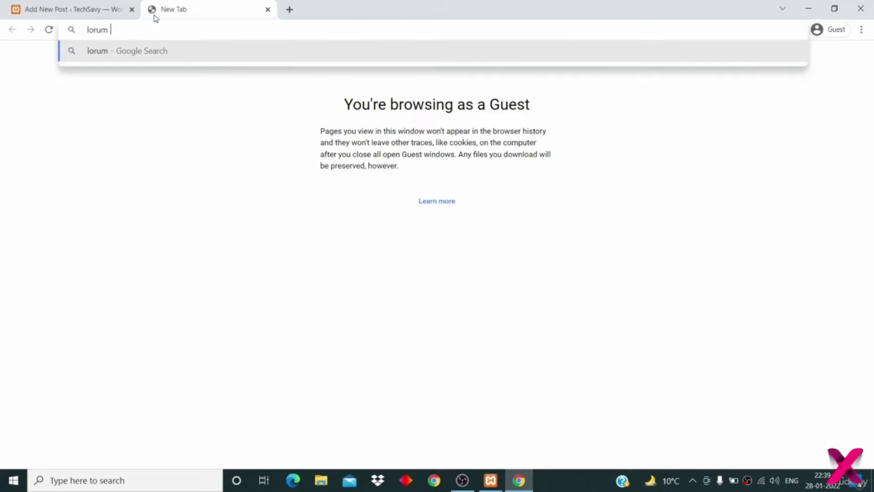
text(ipsum)
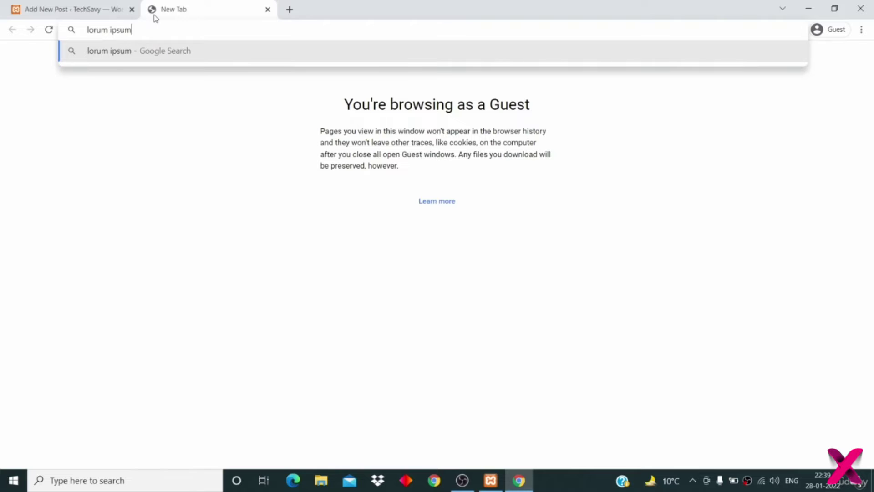
key(Return)
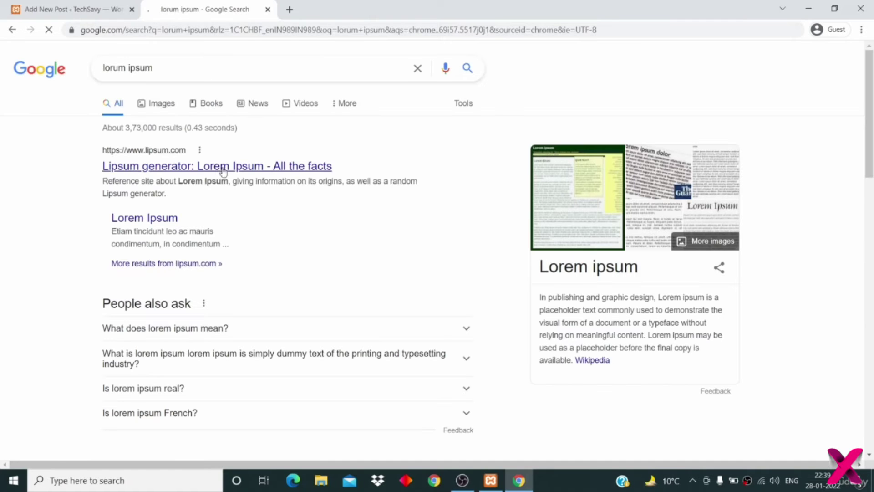
click(220, 168)
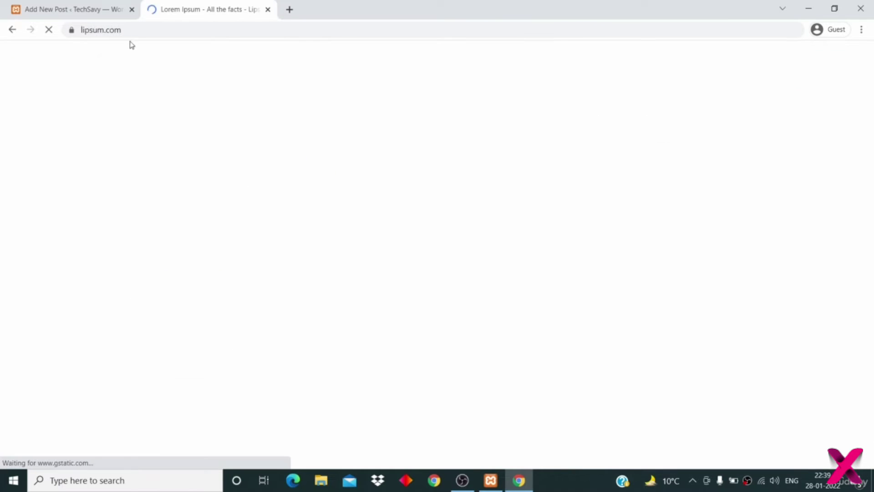
- Generate five Lorem Ipsum paragraphs, copy the first three, and return to the WordPress editor
scroll(344, 319, down, 4)
scroll(344, 320, down, 6)
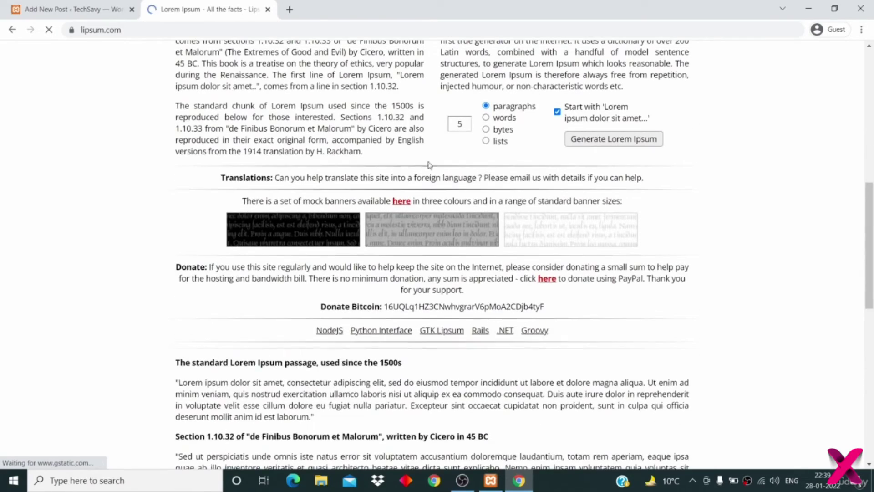
click(592, 138)
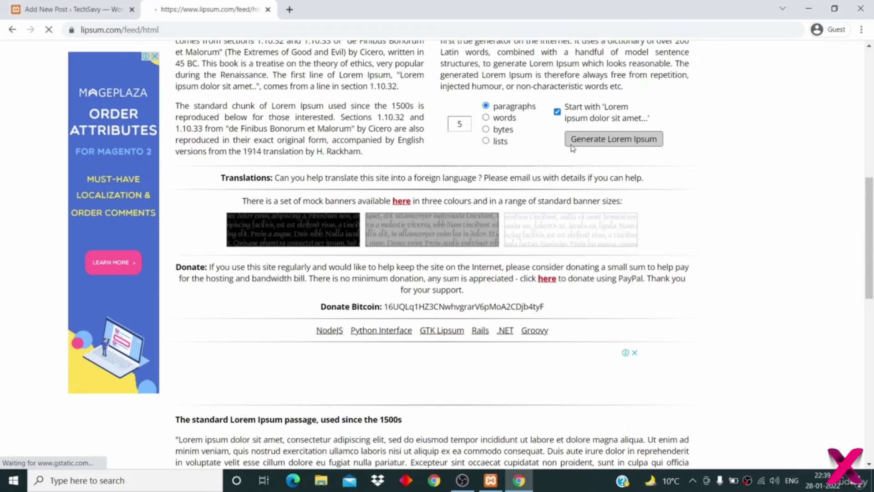
scroll(471, 197, down, 3)
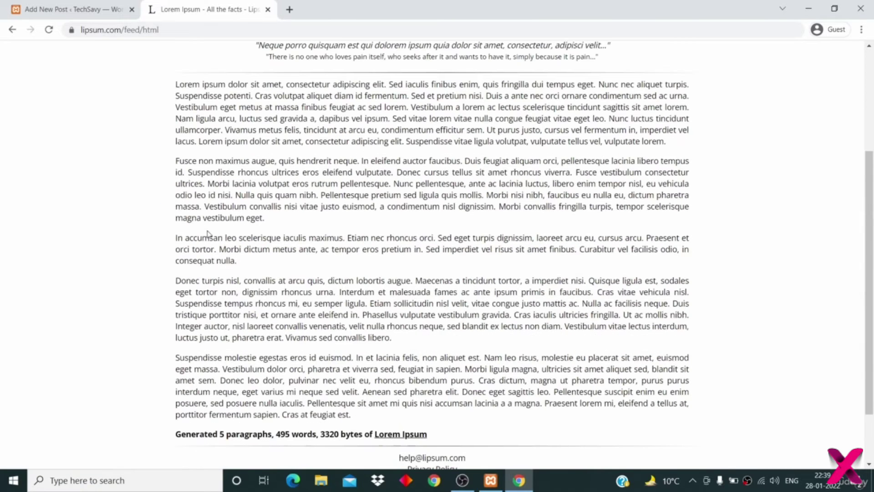
drag(239, 261, 174, 81)
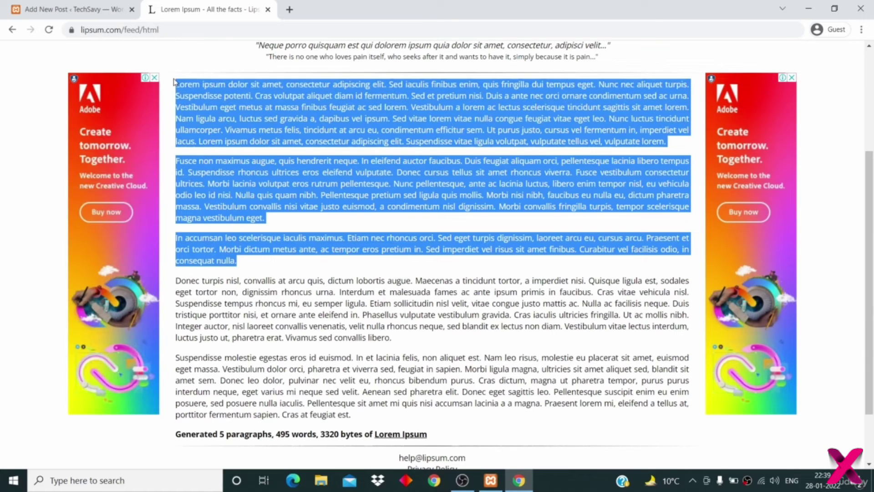
click(75, 14)
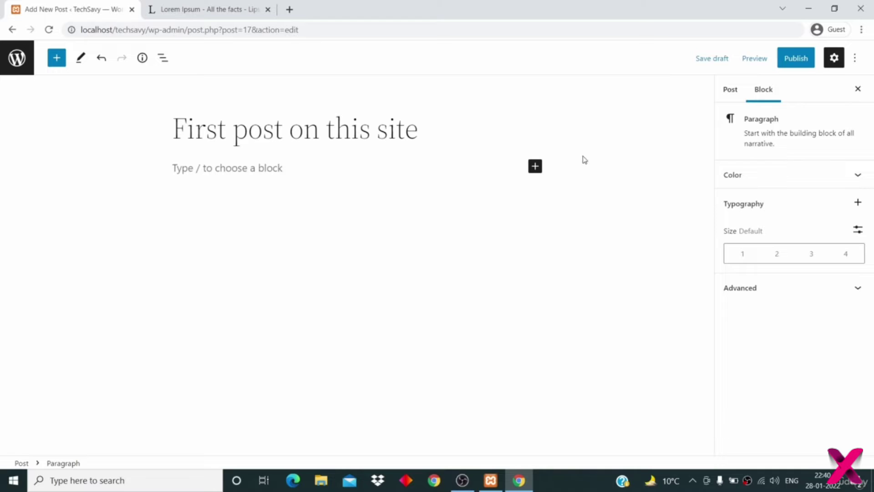
- Paste the three Lorem Ipsum paragraphs into a Paragraph block and add an empty block after the first
click(535, 167)
click(535, 167)
click(535, 168)
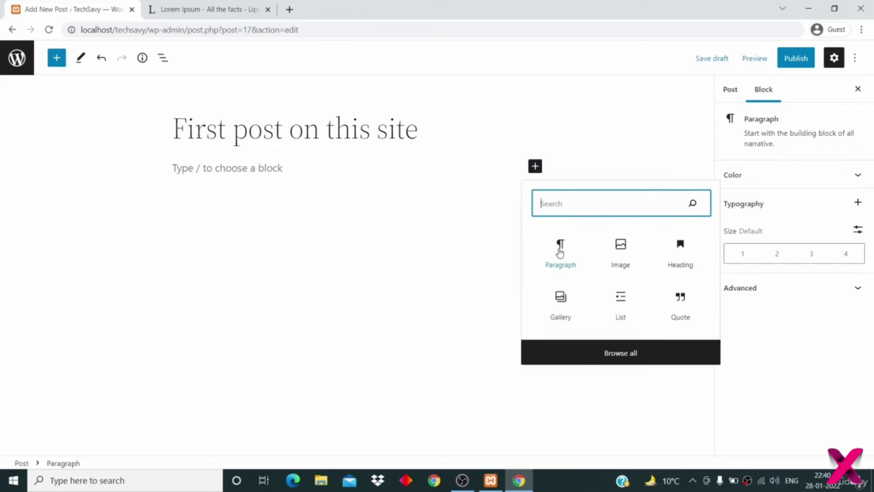
click(560, 257)
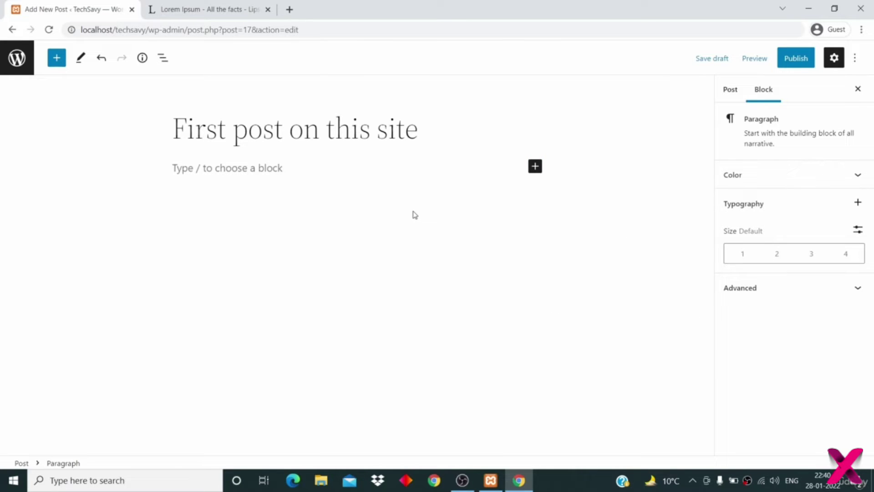
key(ctrl+v)
scroll(414, 211, up, 5)
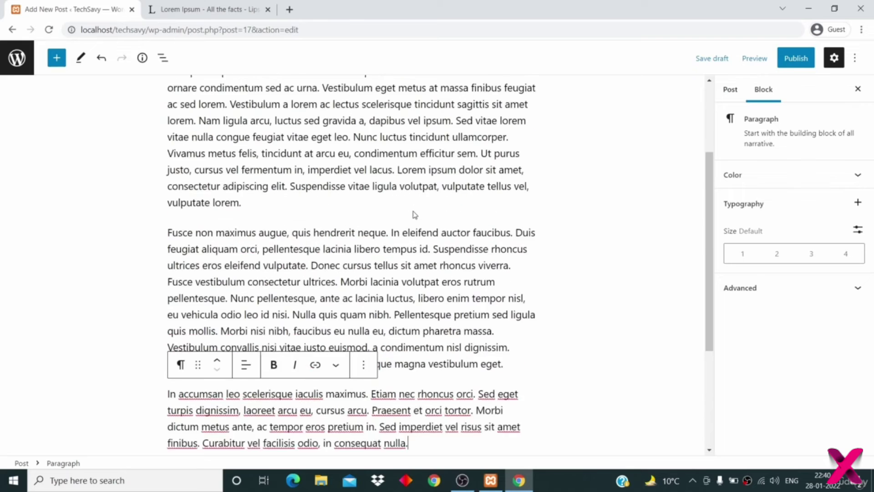
scroll(414, 212, up, 2)
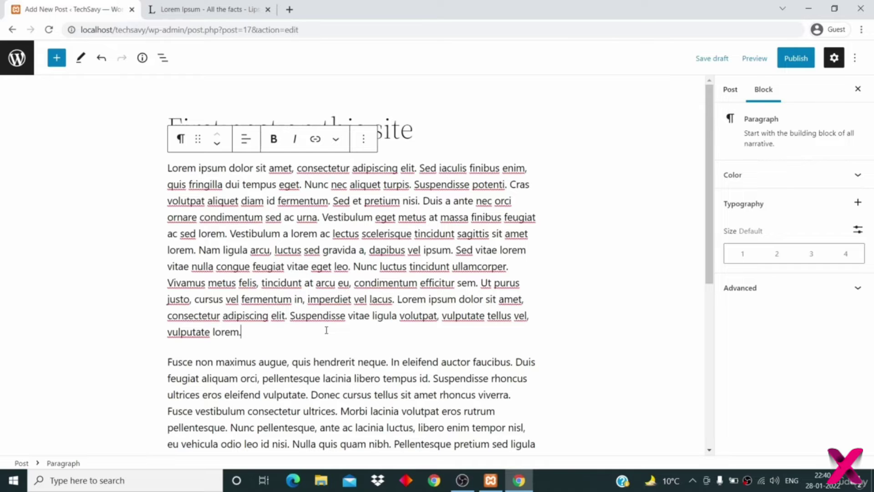
scroll(327, 330, down, 1)
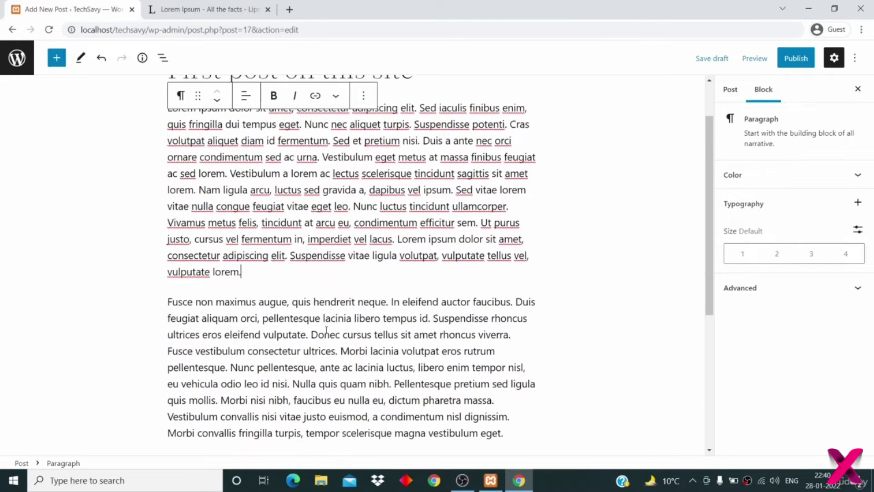
key(Return)
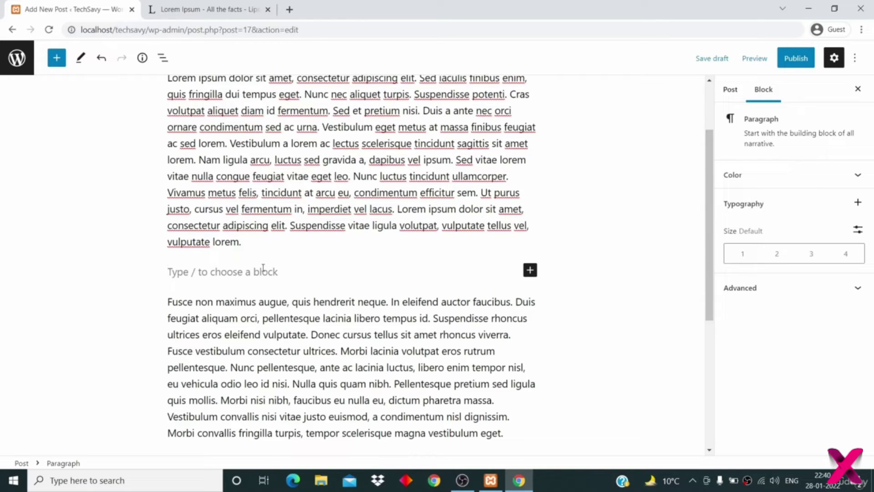
- Turn the empty block into an H3 heading reading 'Heading 3'
click(529, 270)
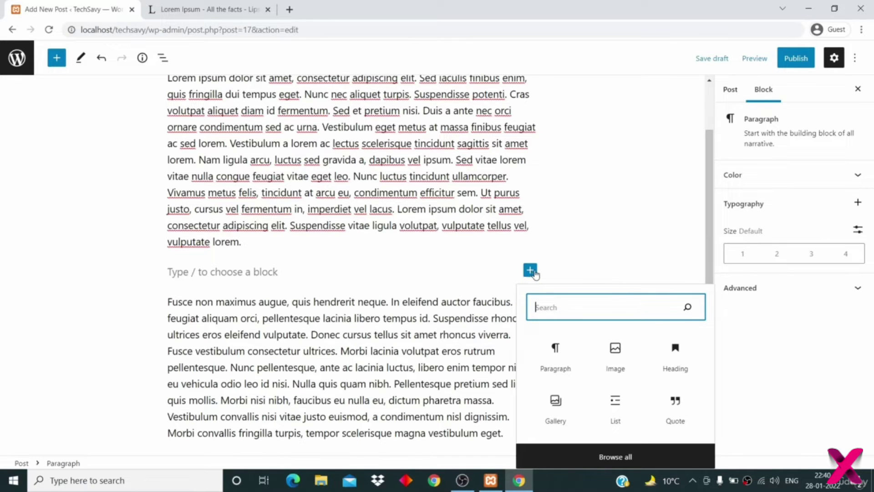
click(682, 363)
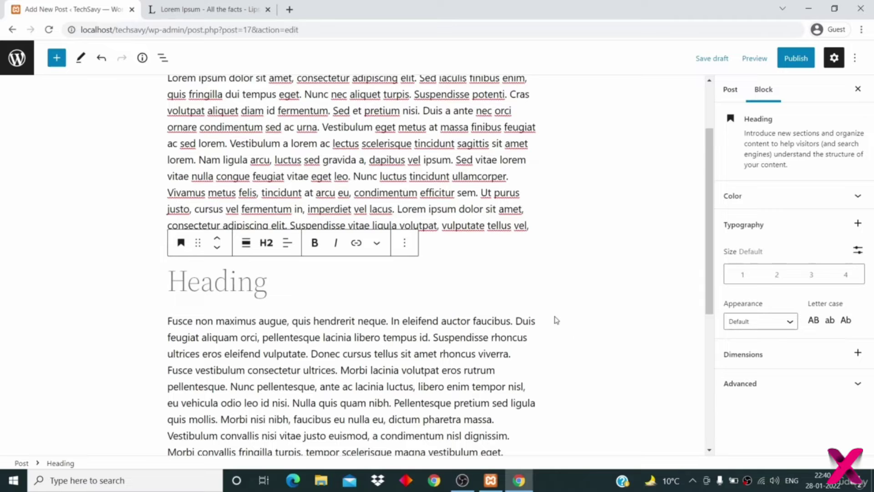
click(266, 244)
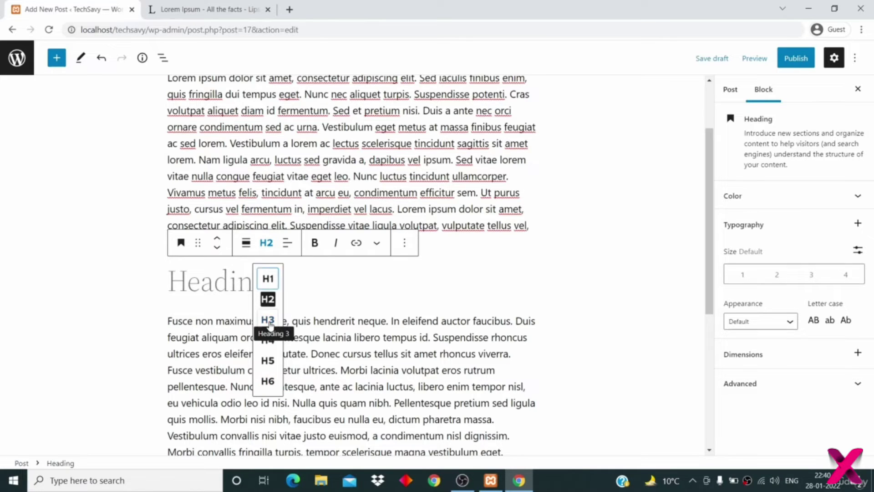
click(269, 321)
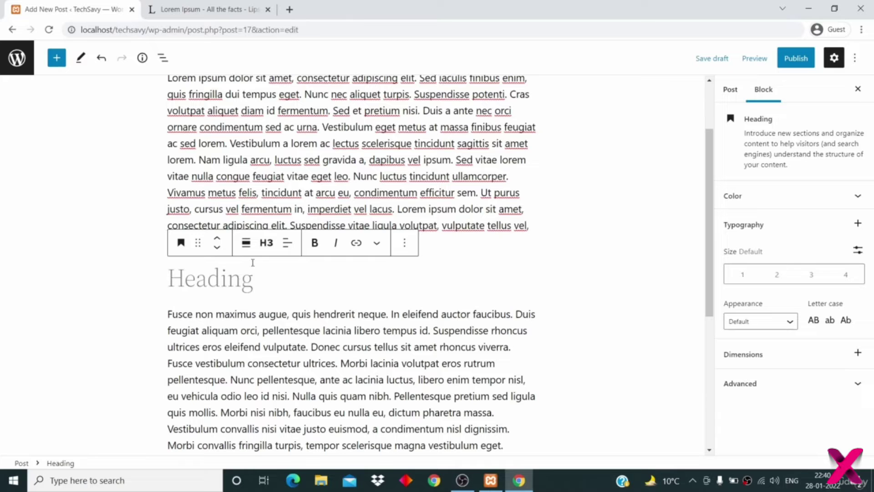
click(267, 242)
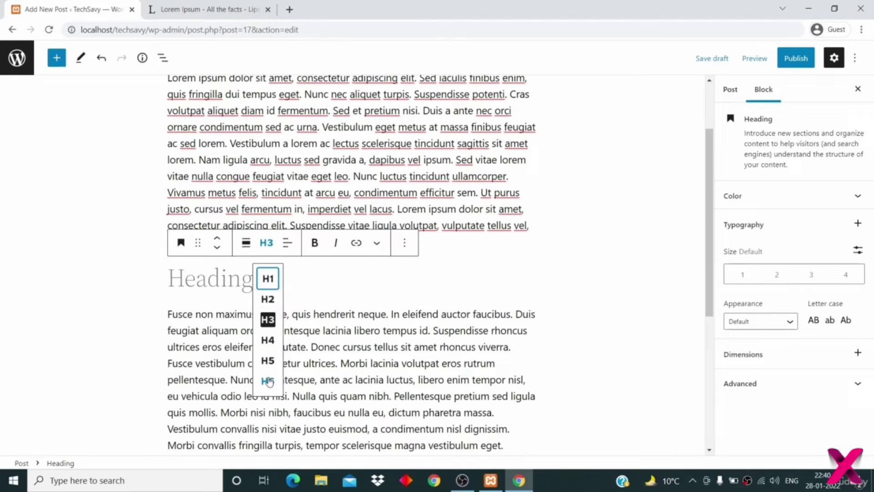
click(212, 279)
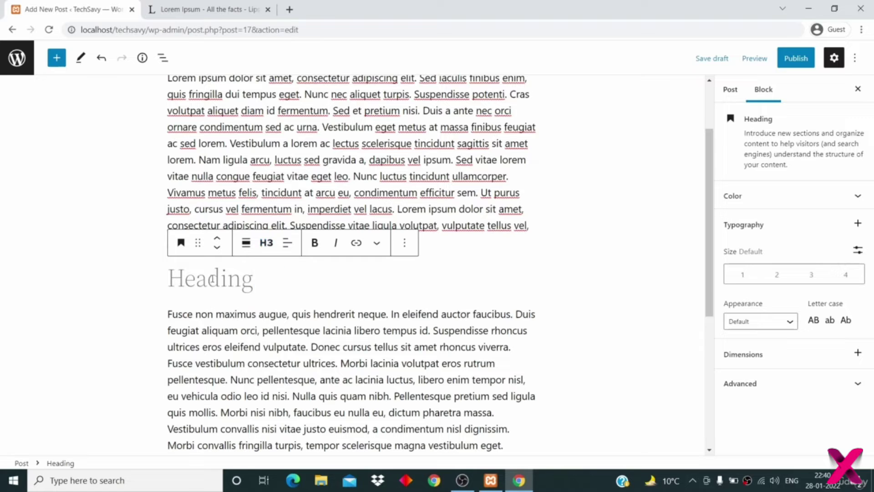
text(Head)
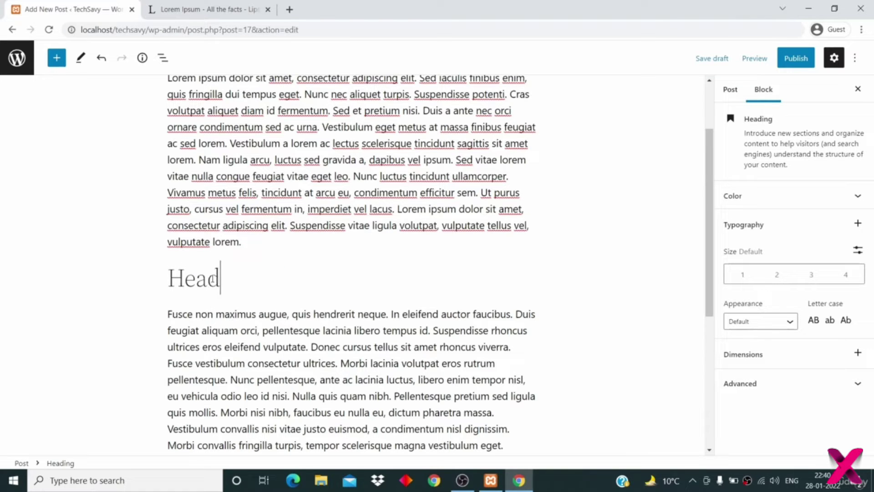
text(ing 3)
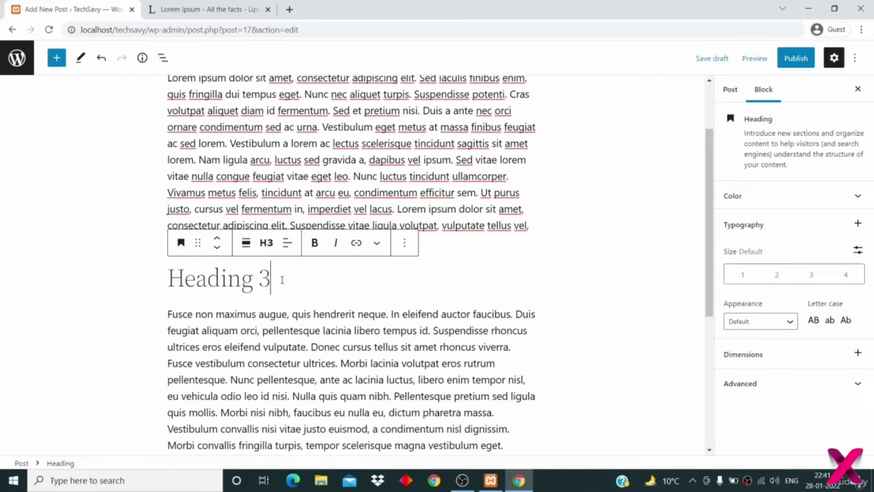
- Place the caret after 'urna' in the first Lorem Ipsum paragraph
click(307, 159)
scroll(308, 159, up, 2)
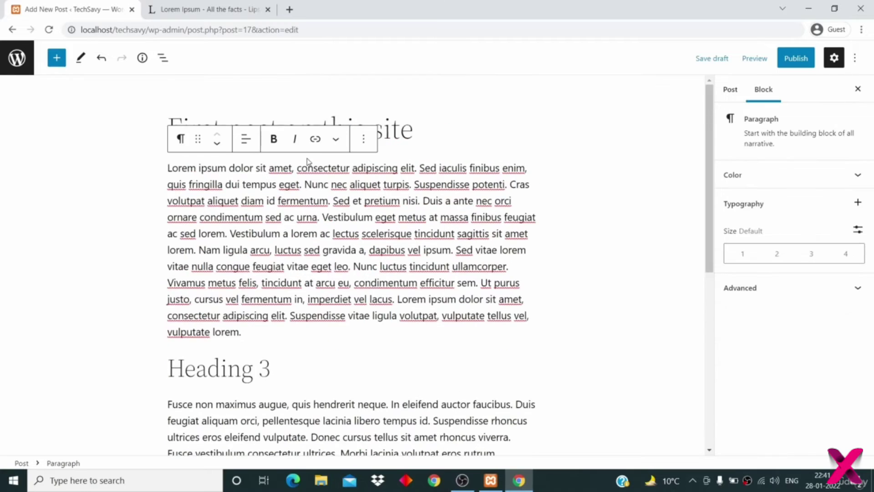
scroll(308, 158, down, 7)
scroll(308, 159, up, 3)
scroll(307, 158, up, 4)
click(317, 217)
scroll(317, 215, down, 4)
- Add a bulleted list reading Item 1, Item 2, Item 3 after the 'eget.' paragraph
click(545, 335)
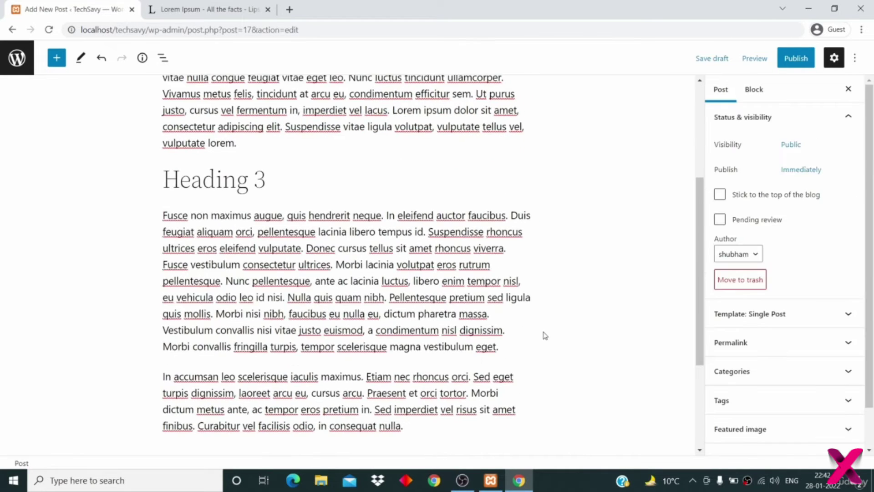
click(508, 348)
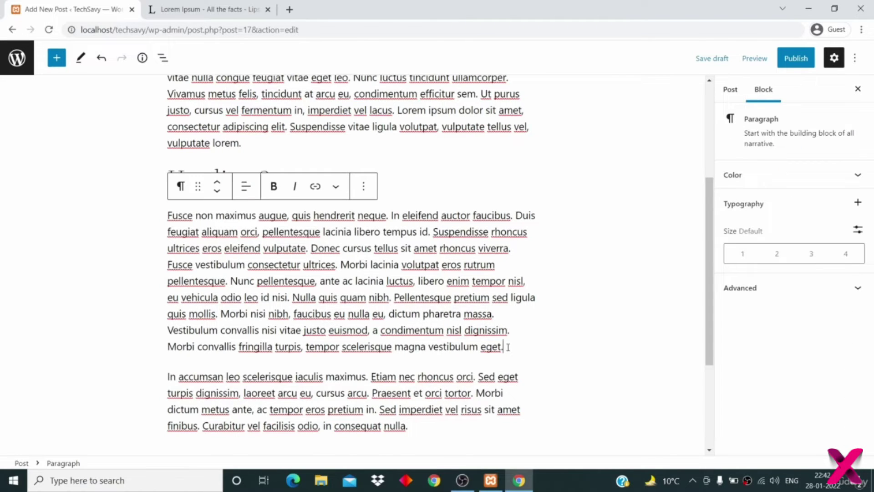
key(Return)
scroll(508, 346, down, 2)
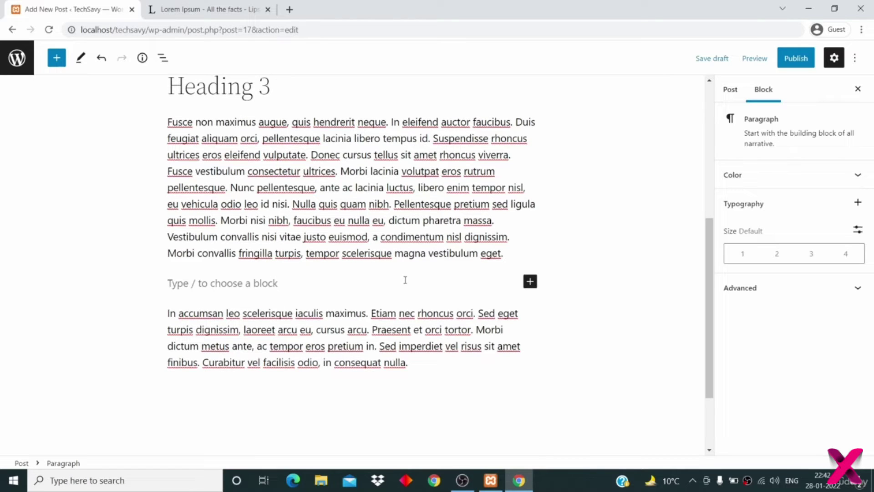
click(530, 283)
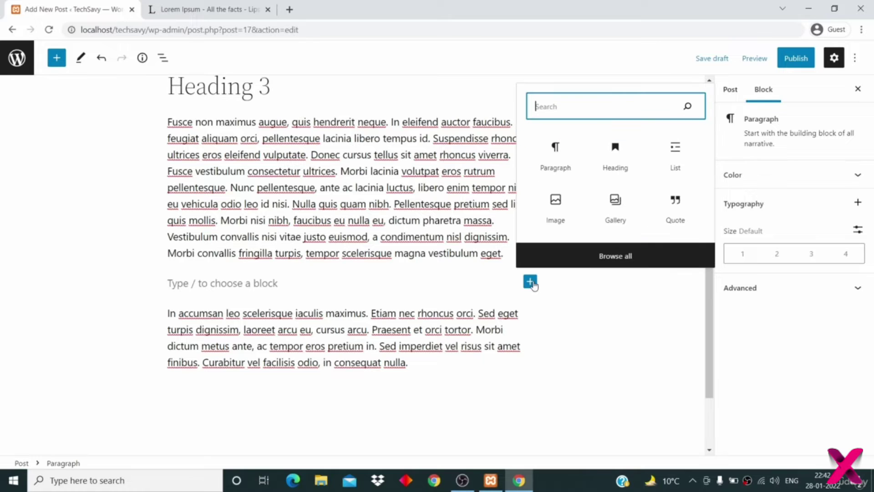
click(673, 159)
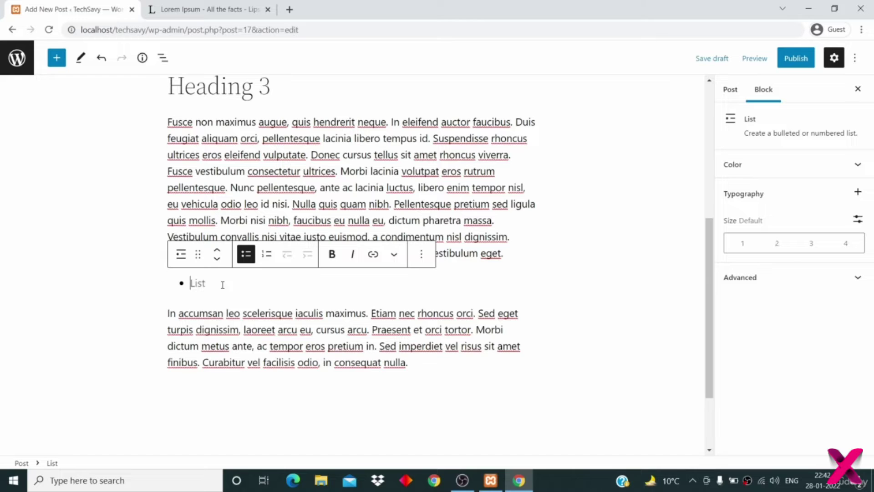
text(Item 1)
key(Return)
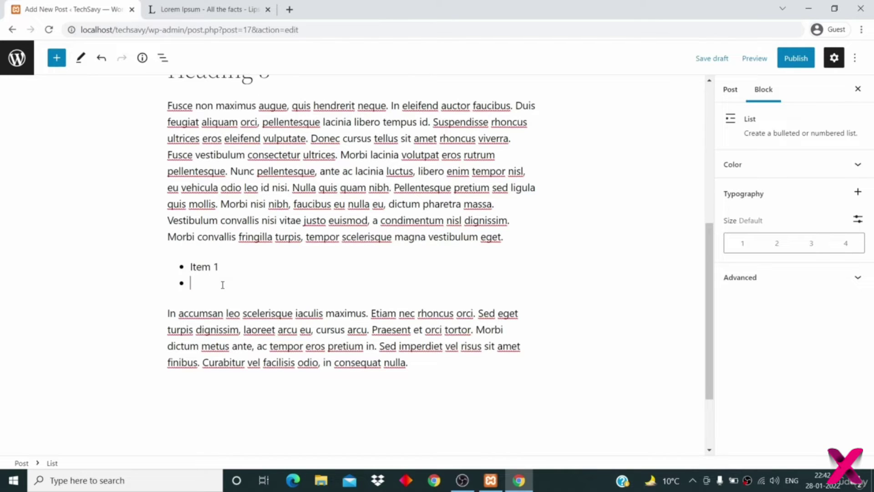
text(Item 2)
key(Return)
text(IUte)
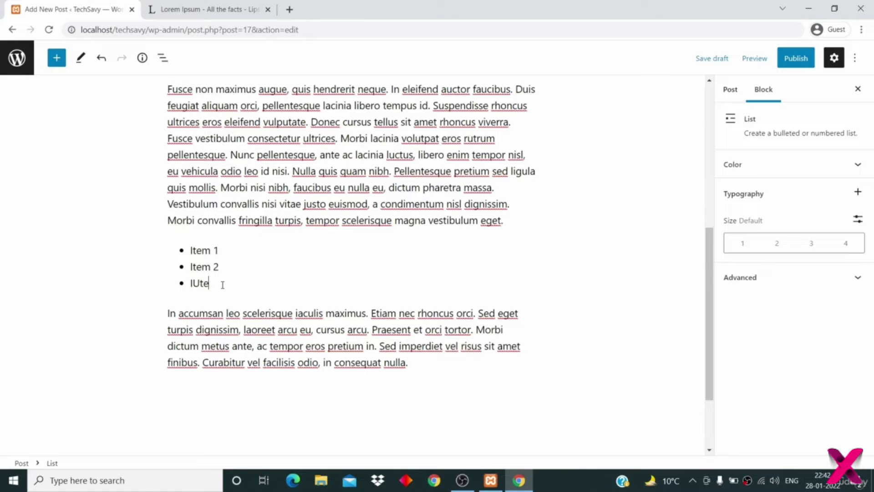
key(BackSpace)
key(BackSpace)
text(Item 3)
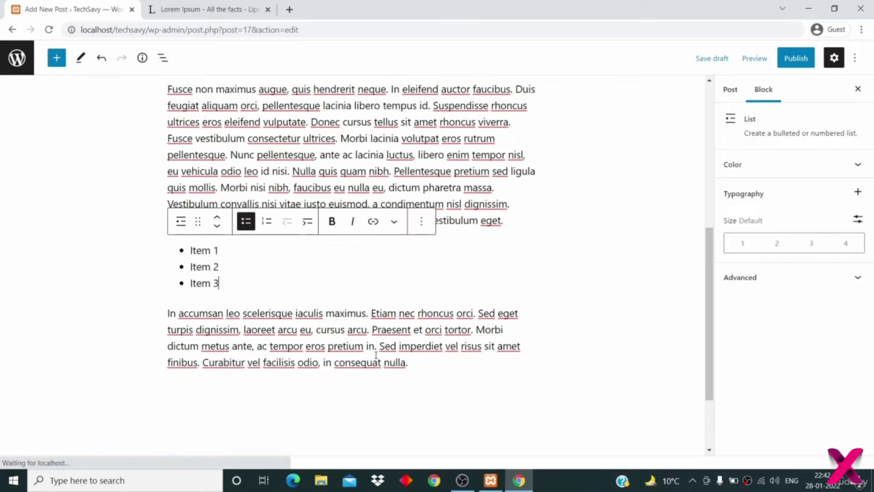
- Add a numbered list of Item 1, Item 2, Item 3 after the next paragraph
click(421, 363)
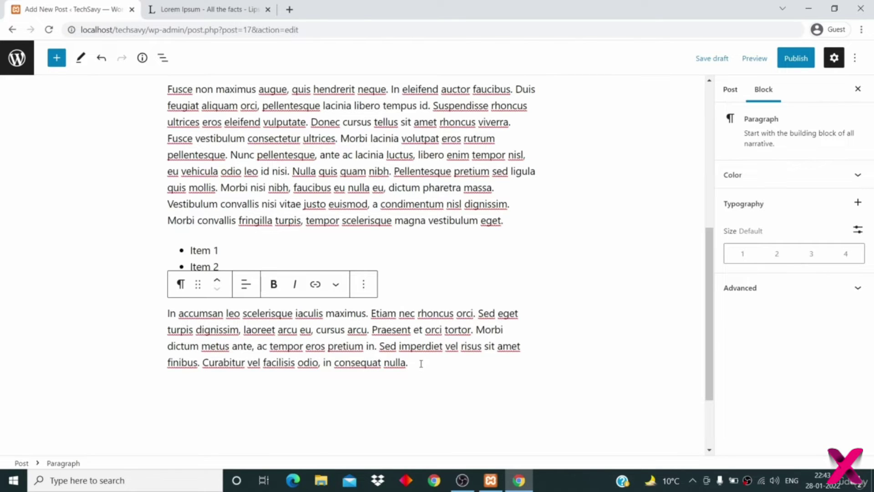
scroll(421, 365, down, 1)
key(Return)
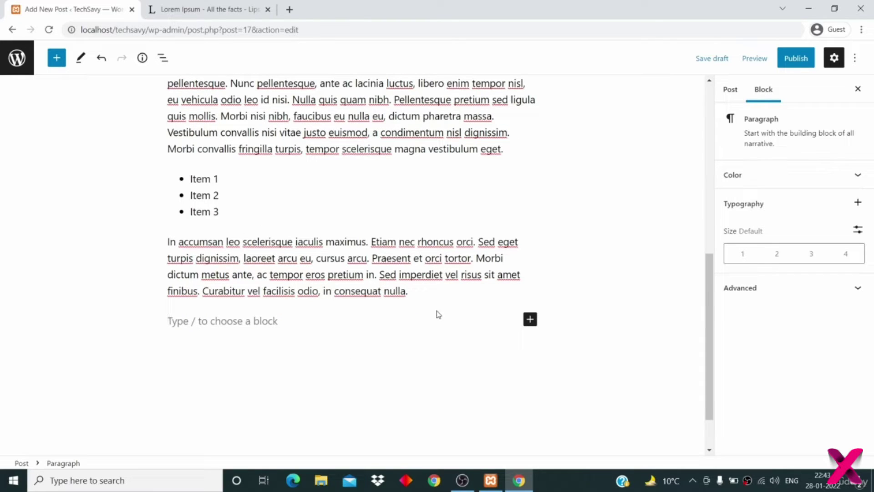
click(530, 321)
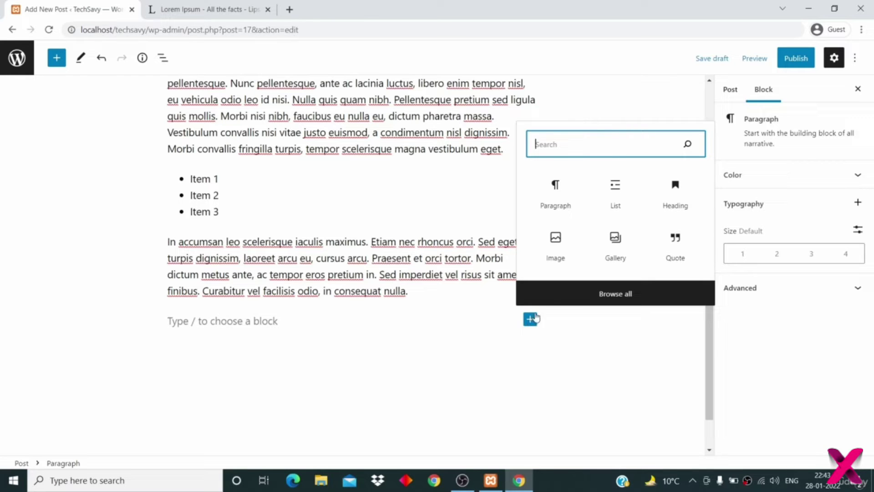
click(614, 189)
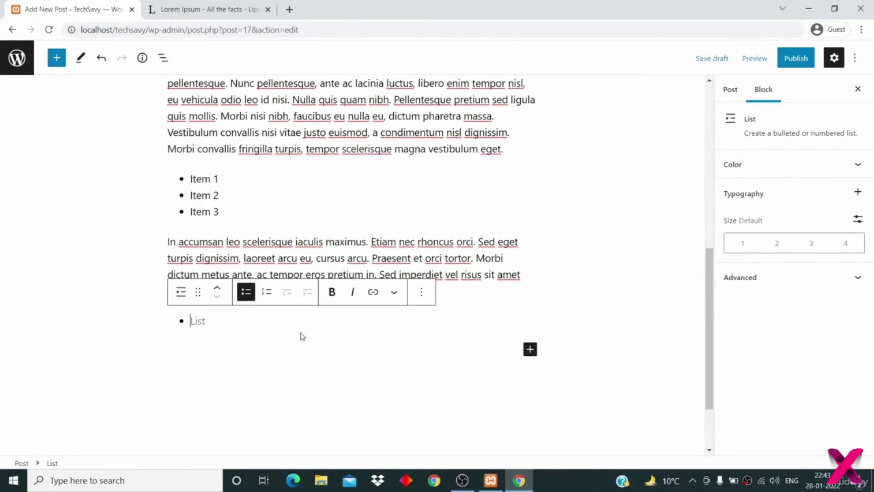
click(267, 295)
click(205, 321)
text(It)
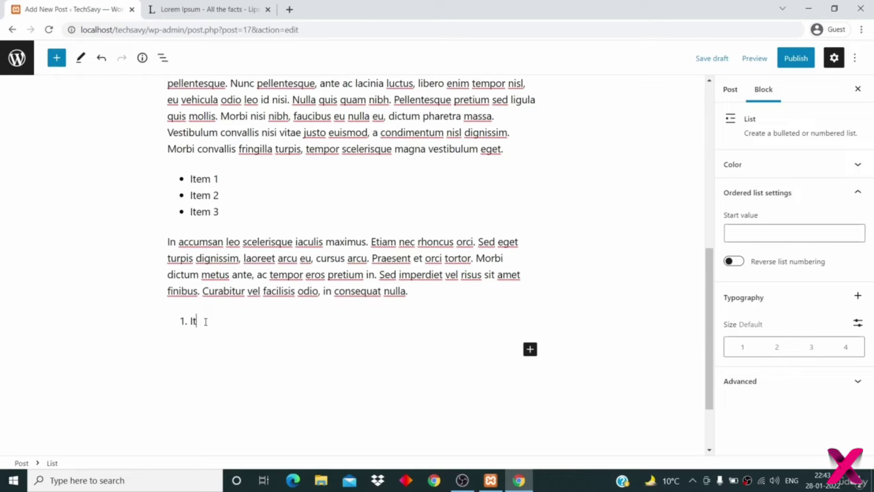
text(em 1)
key(Return)
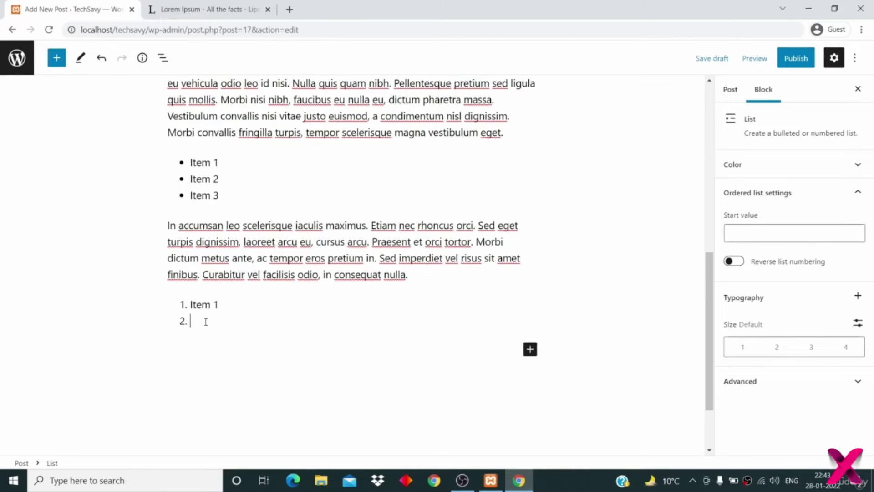
text(Item 32)
key(Return)
text(Item )
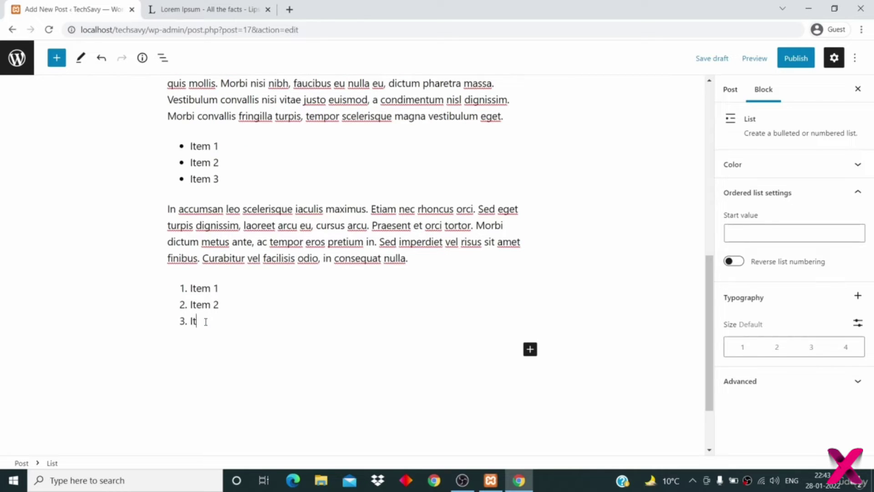
text(3)
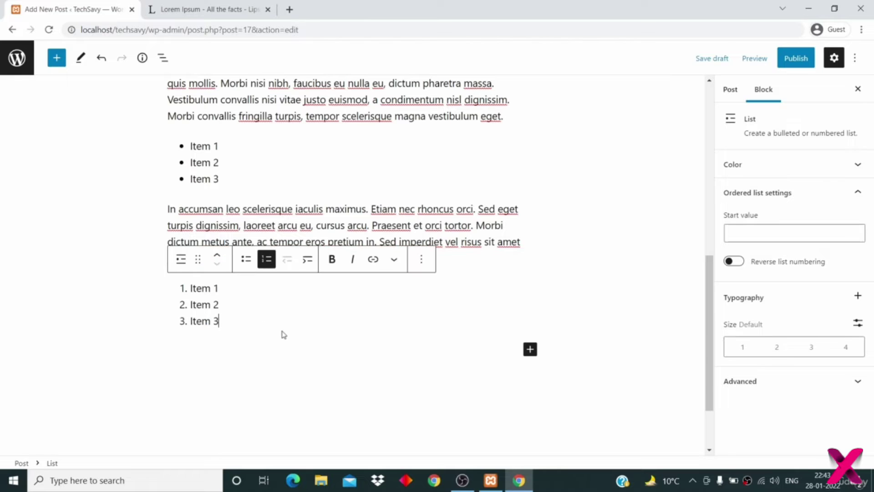
click(282, 334)
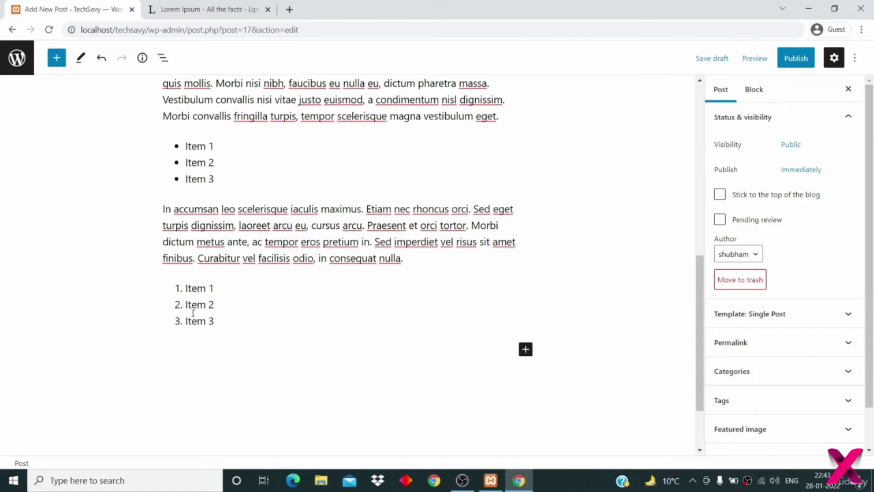
scroll(308, 283, up, 9)
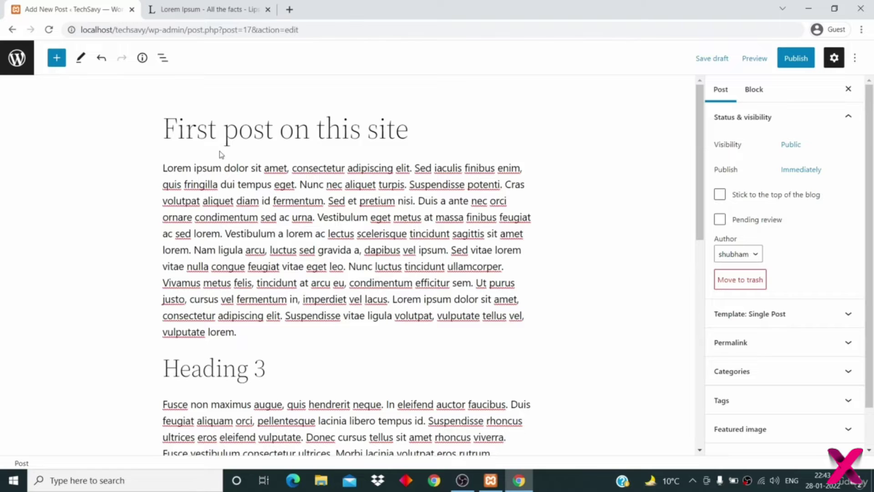
- Bold the words 'Lorem ipsum' opening the first paragraph, then save the draft with Ctrl+S
drag(224, 168, 167, 169)
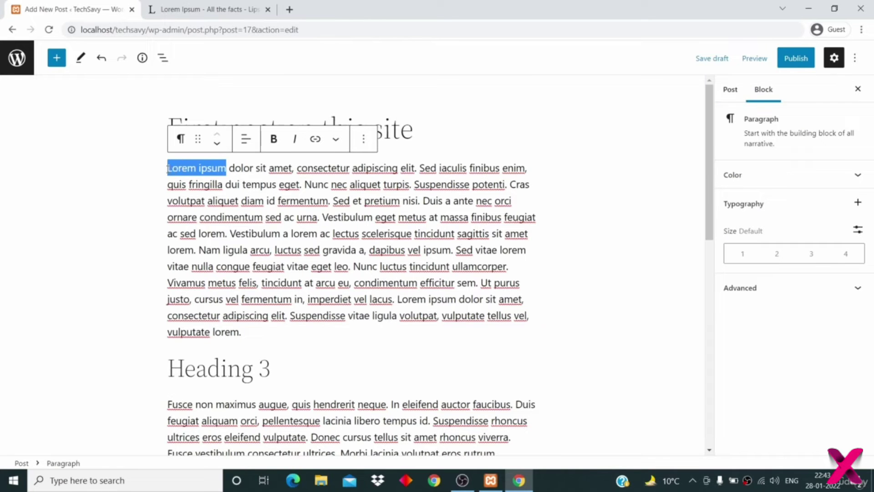
click(274, 139)
click(279, 235)
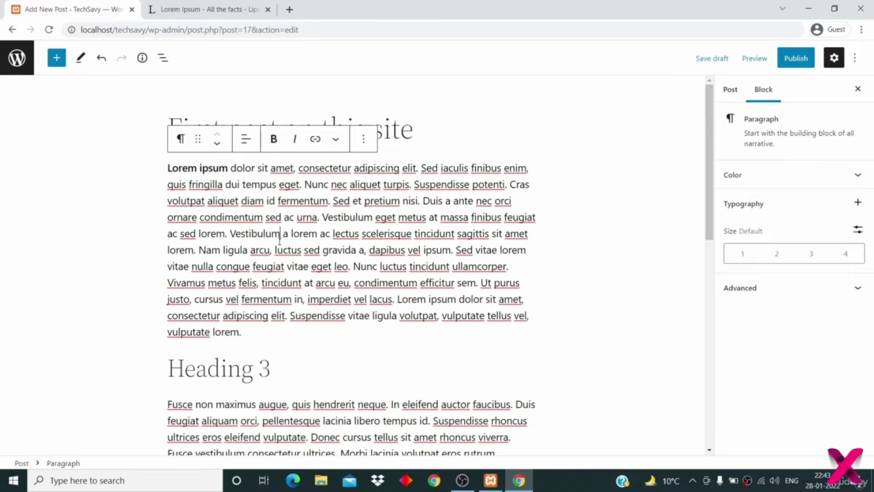
key(ctrl+s)
scroll(280, 241, down, 8)
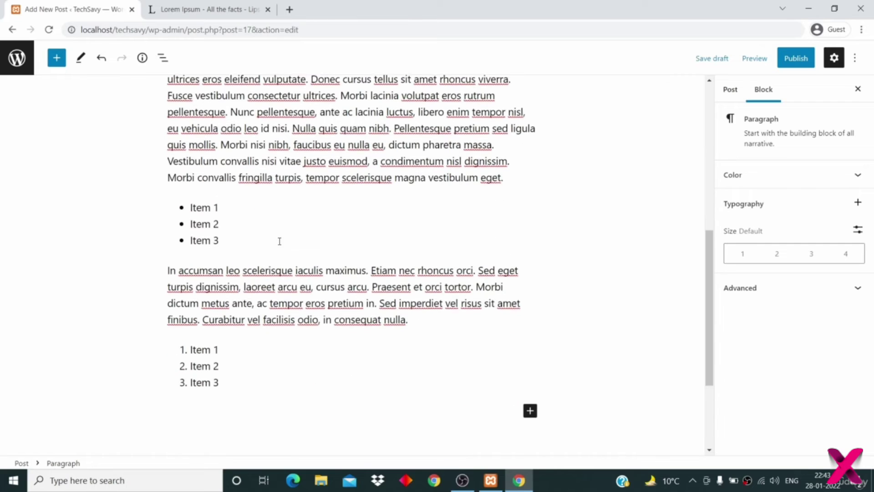
- Italicize the entire 'In accumsan…' paragraph below the bulleted list
drag(419, 316, 168, 274)
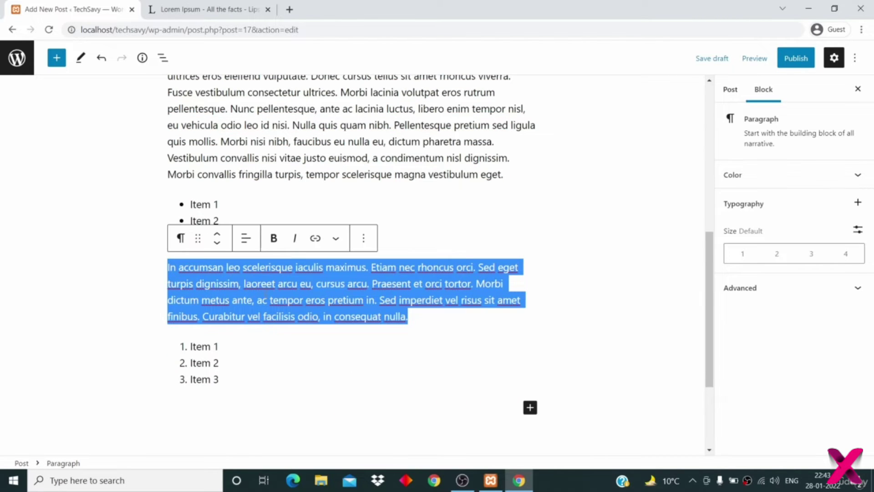
click(294, 239)
click(407, 335)
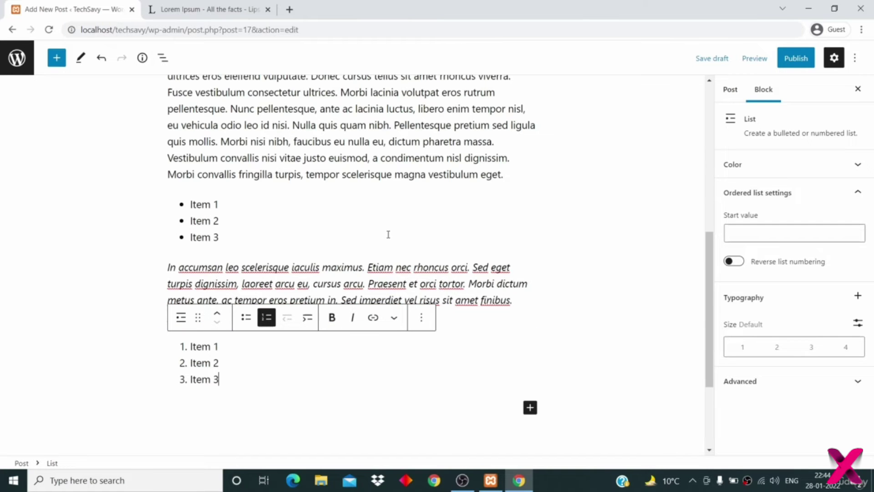
scroll(388, 234, up, 4)
scroll(388, 234, up, 3)
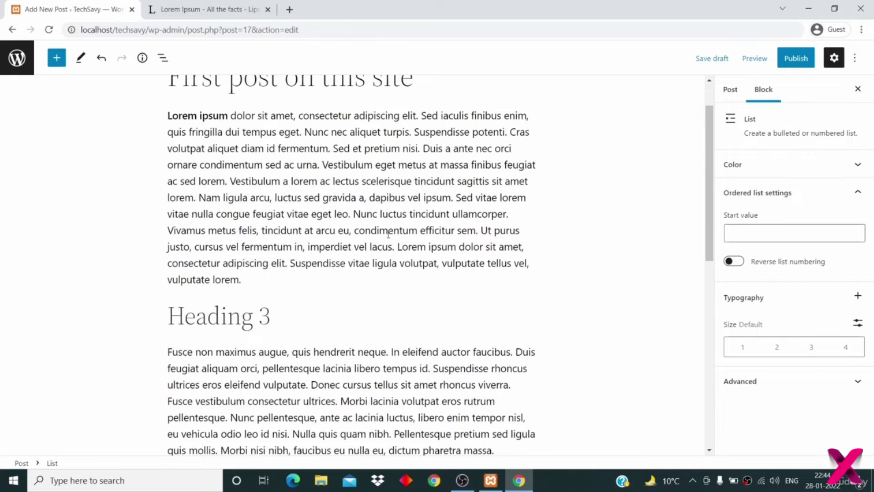
- Select the bold 'Lorem ipsum' words, then go to the 'Lorem Ipsum – All the facts' tab
scroll(388, 234, down, 4)
scroll(353, 382, down, 3)
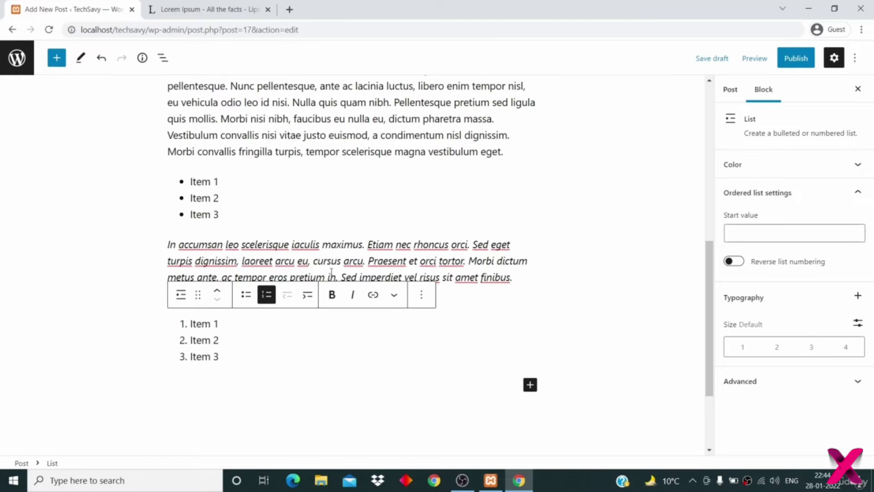
scroll(359, 244, up, 5)
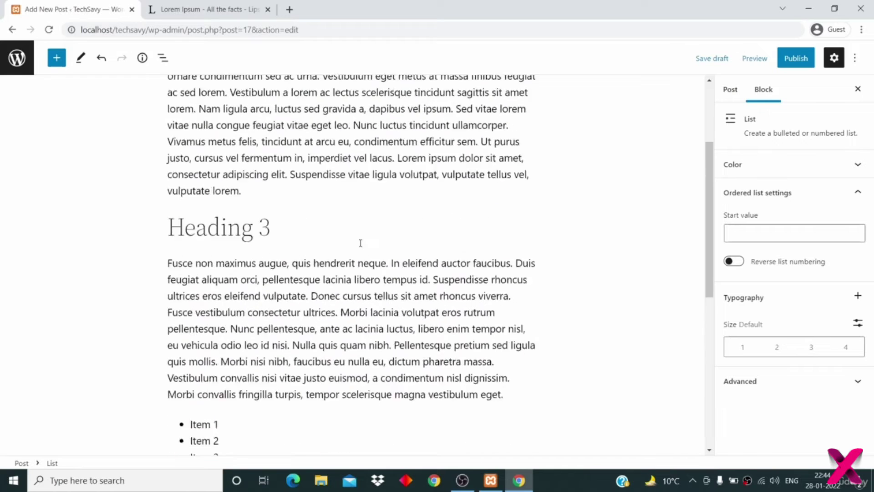
scroll(360, 244, up, 3)
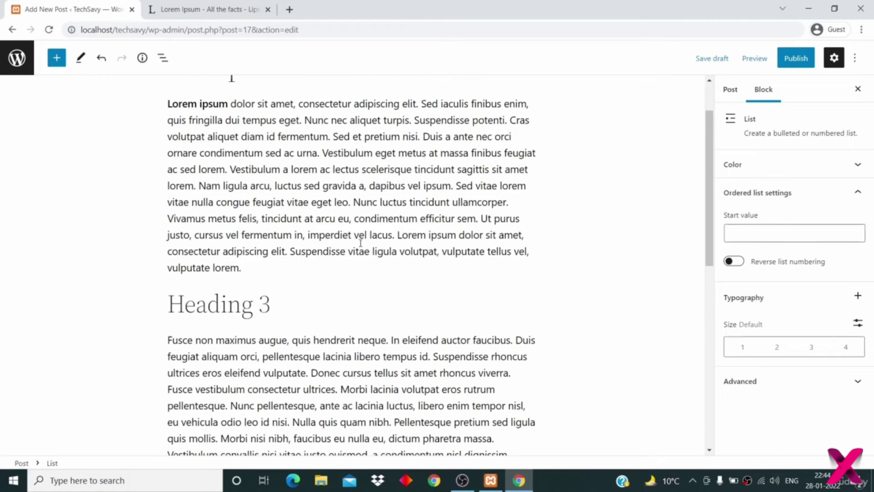
scroll(361, 242, up, 2)
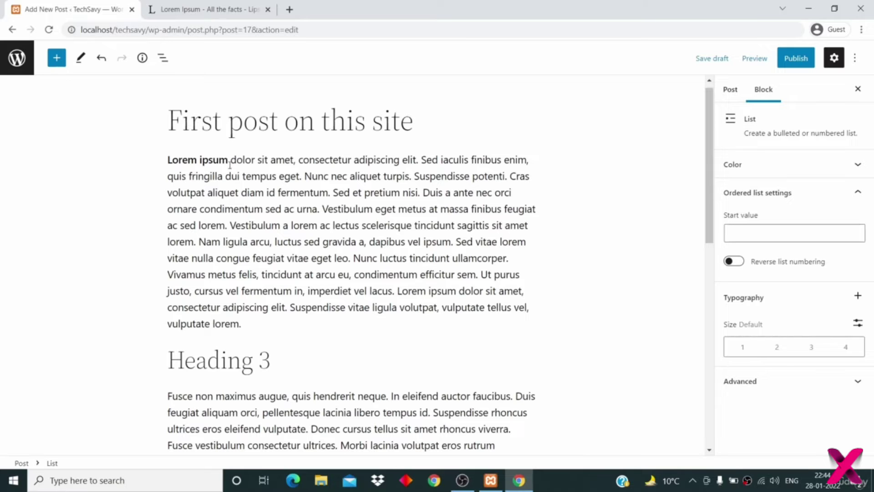
drag(227, 161, 167, 160)
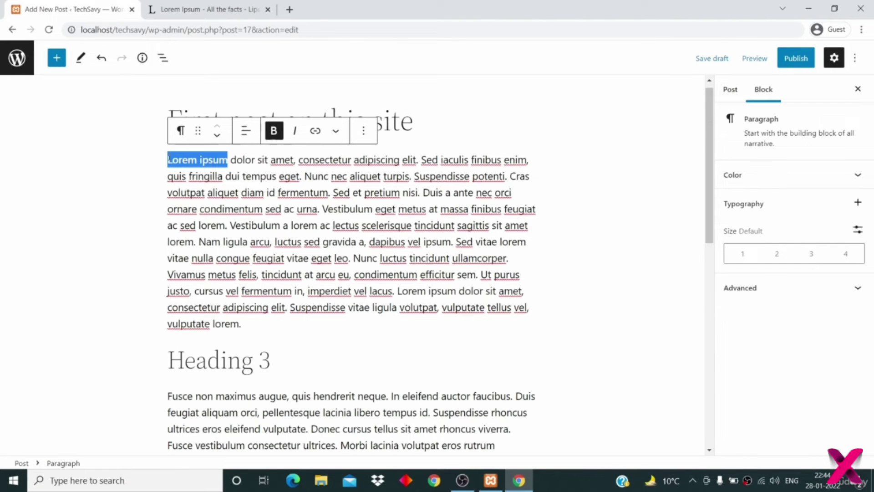
click(207, 9)
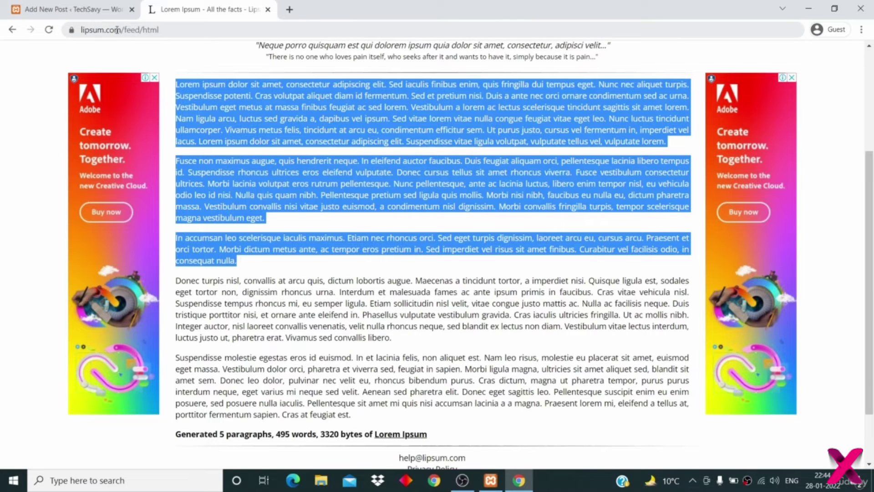
- Remove 'feed/html' from the address to load the lipsum.com home page
scroll(393, 178, up, 4)
click(392, 179)
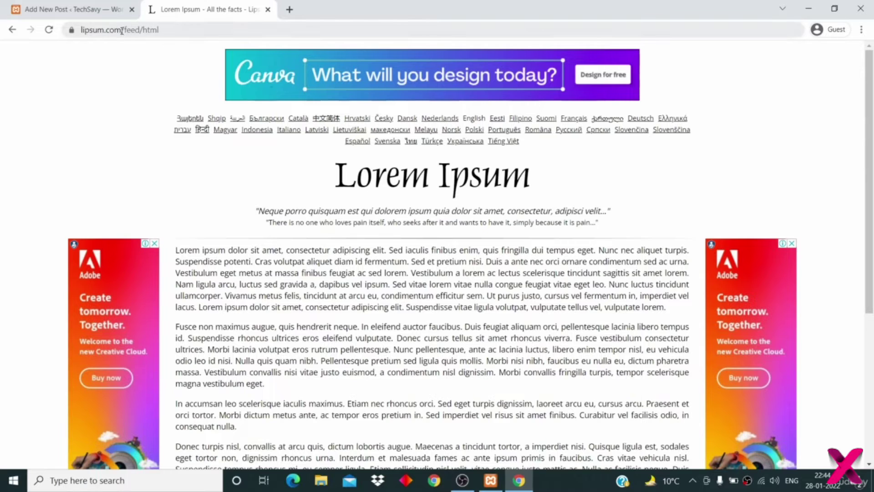
drag(121, 29, 254, 27)
key(BackSpace)
key(Return)
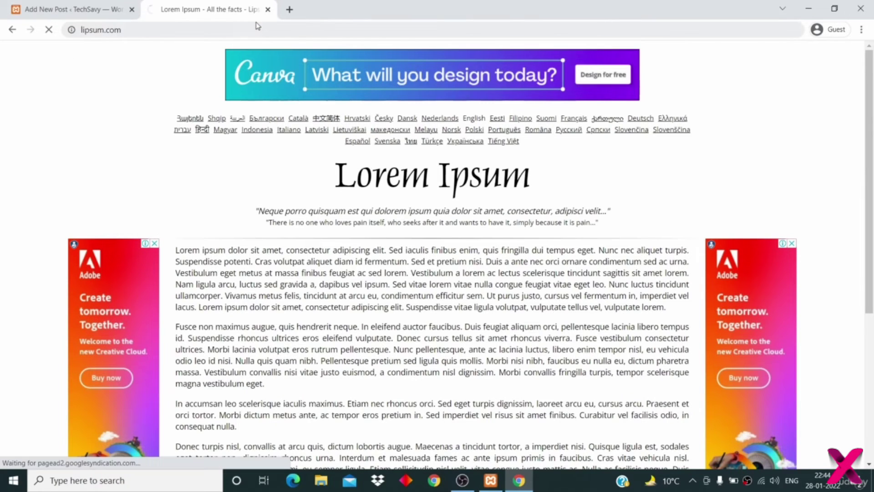
- Copy the lipsum.com address and return to the WordPress Add New Post tab
click(172, 31)
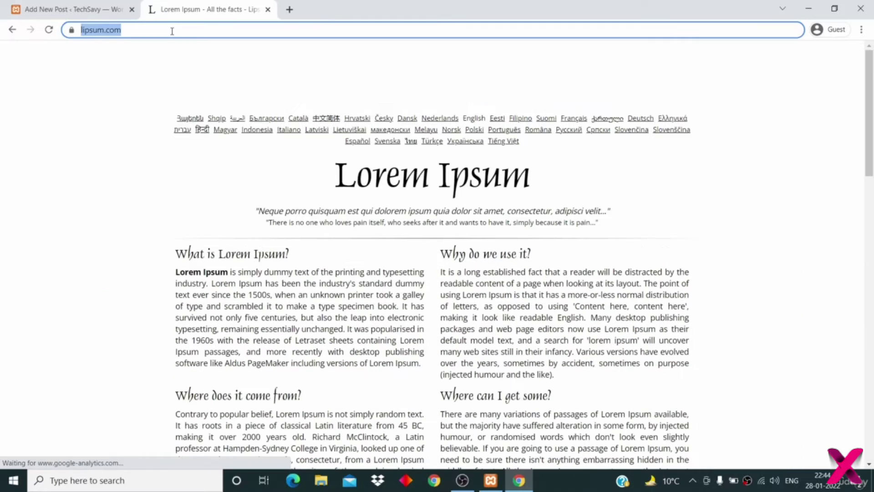
click(145, 32)
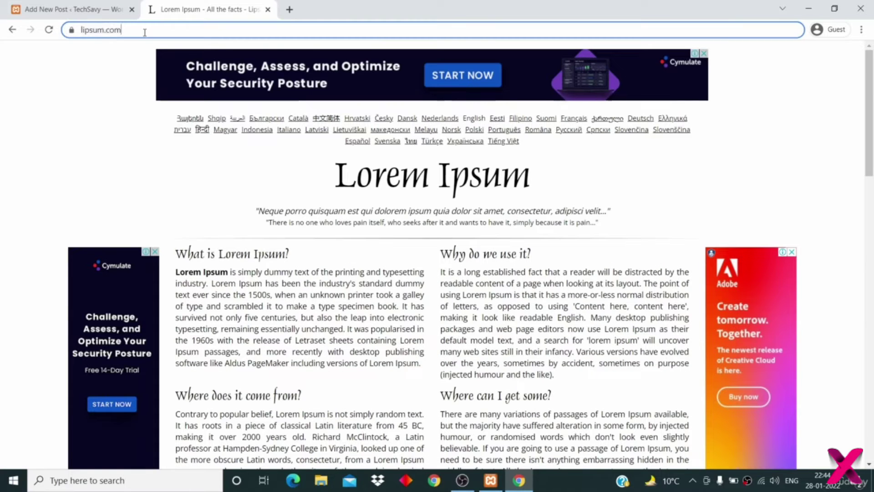
right_click(119, 34)
click(151, 96)
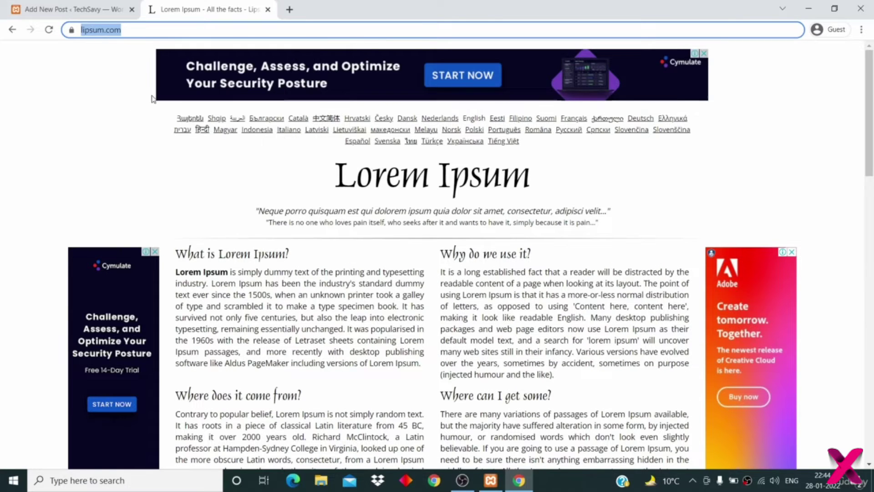
click(73, 9)
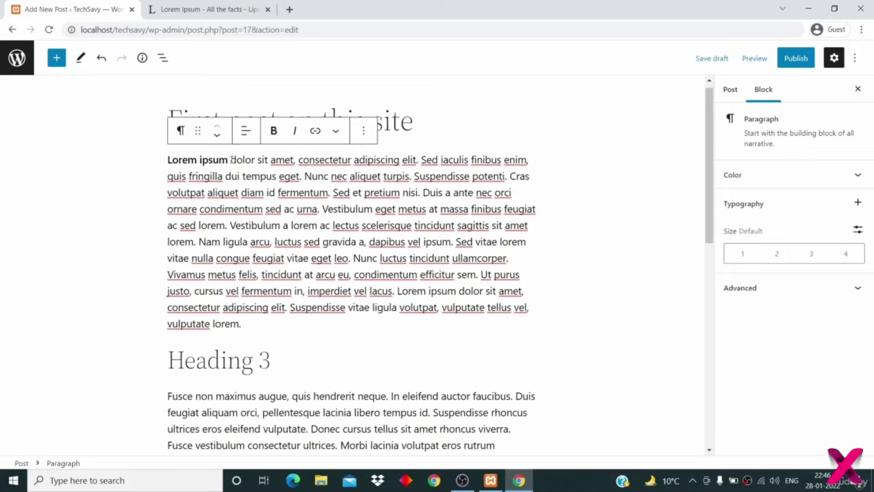
click(230, 160)
drag(229, 160, 165, 160)
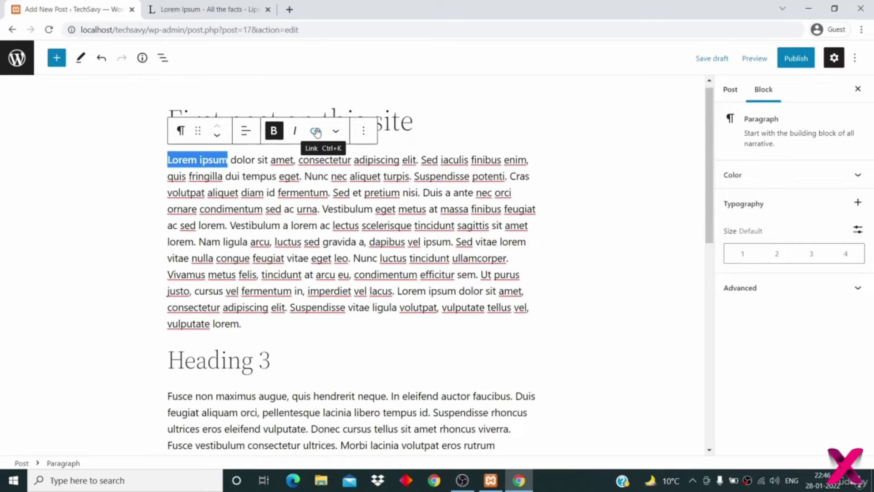
click(315, 131)
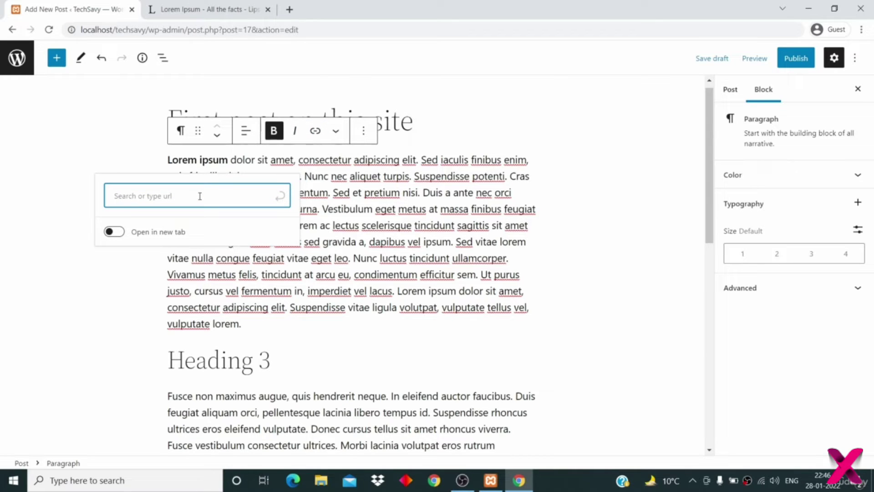
key(ctrl+v)
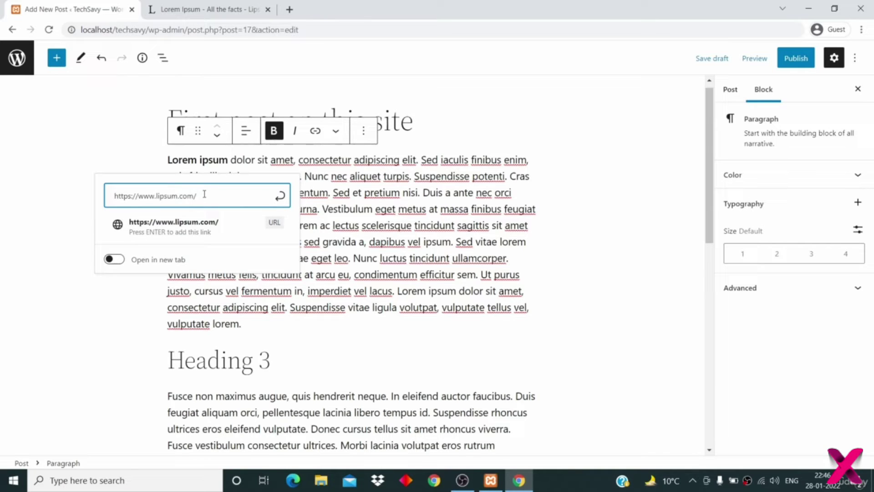
click(118, 261)
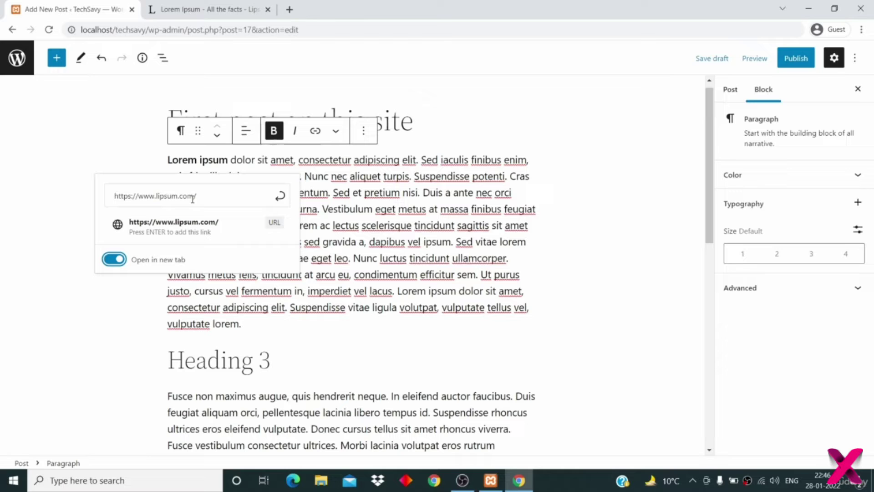
click(209, 196)
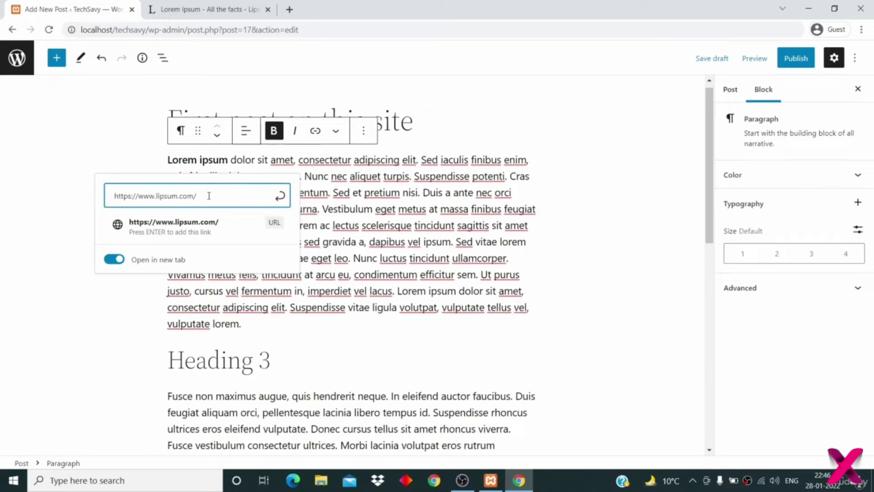
key(Return)
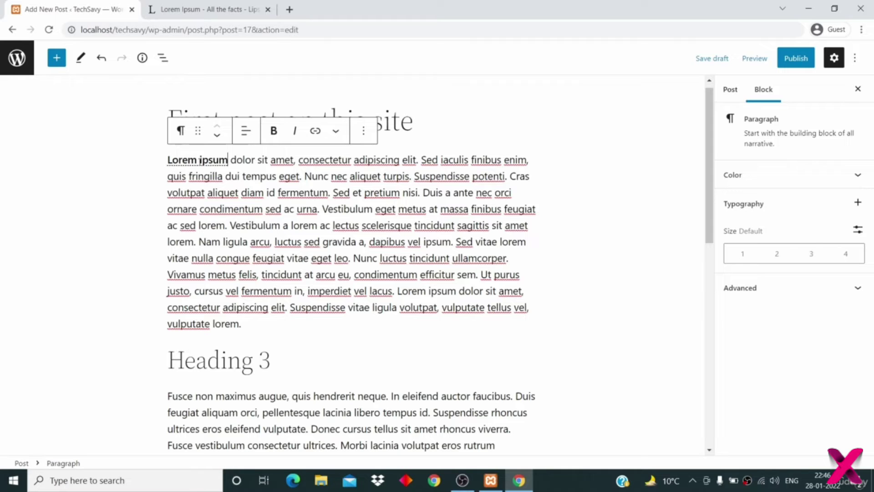
- Insert a Quote block reading 'I think therefore I am' below the italic paragraph
scroll(232, 230, down, 3)
scroll(233, 230, up, 3)
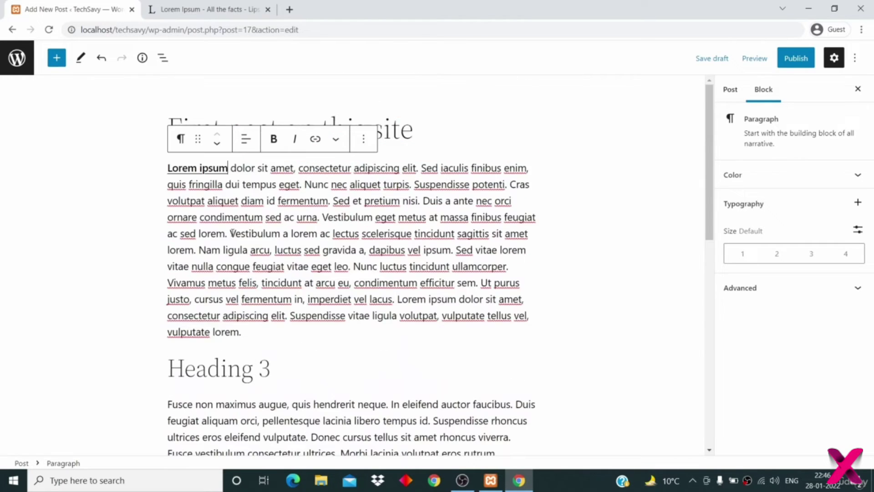
scroll(304, 362, down, 5)
scroll(305, 363, down, 4)
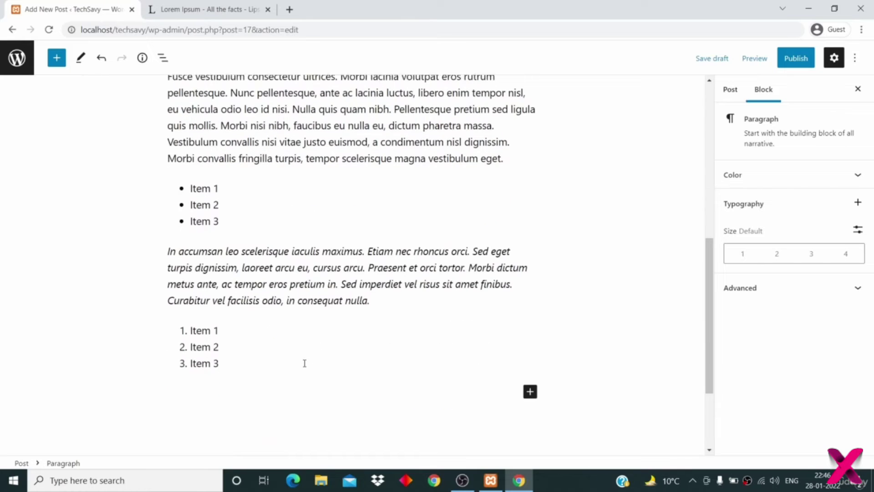
click(387, 297)
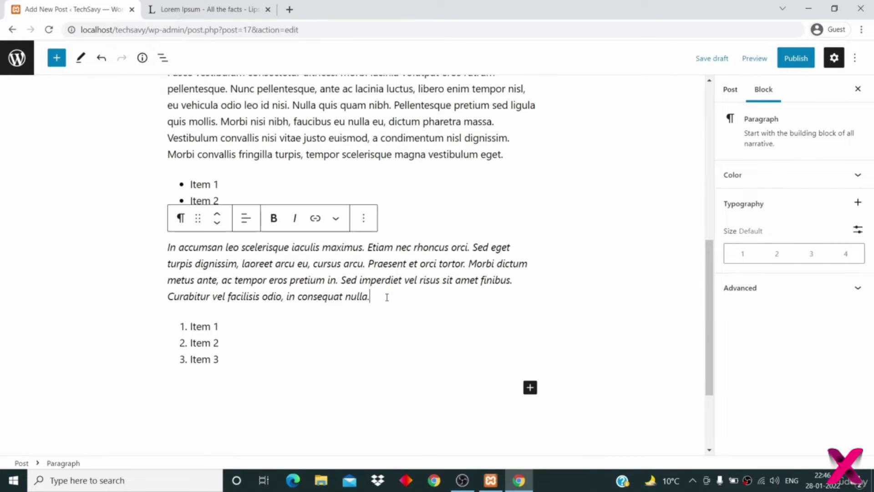
key(Return)
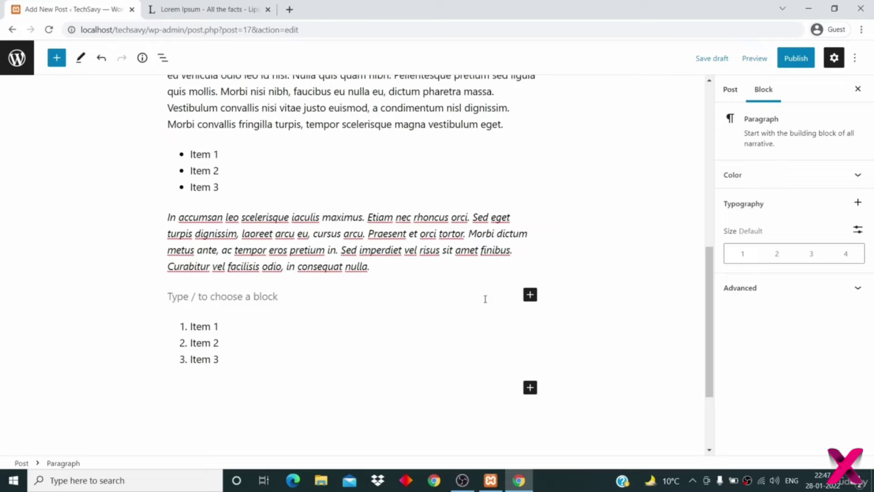
click(530, 295)
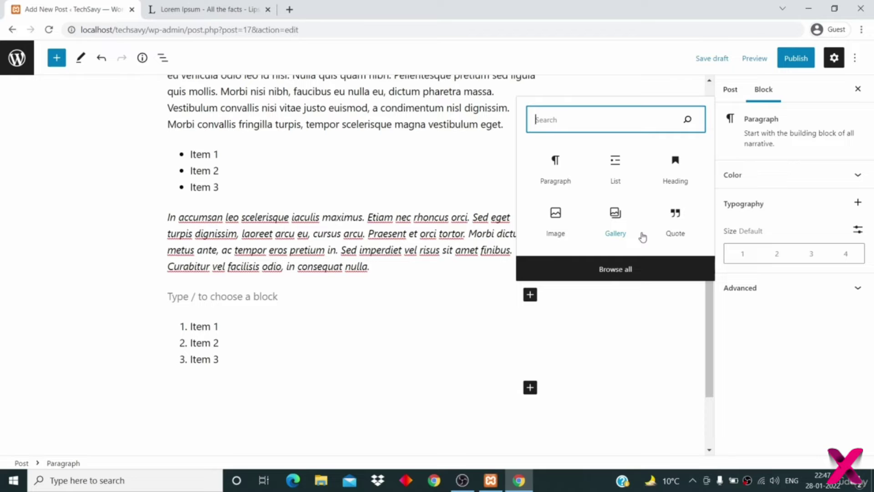
click(678, 225)
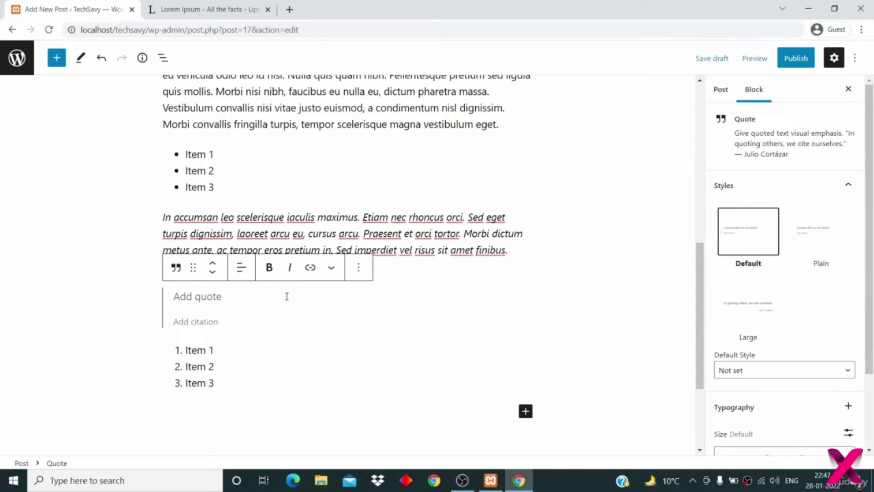
text(I th)
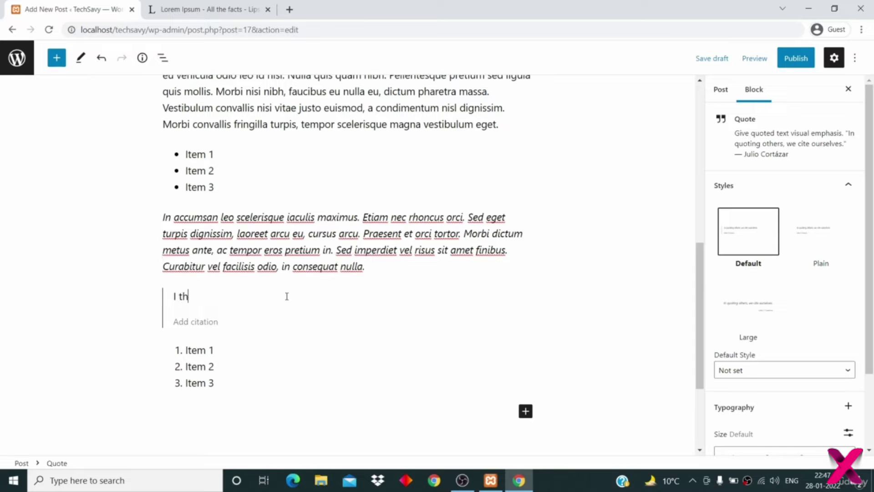
text(ink there fore I am)
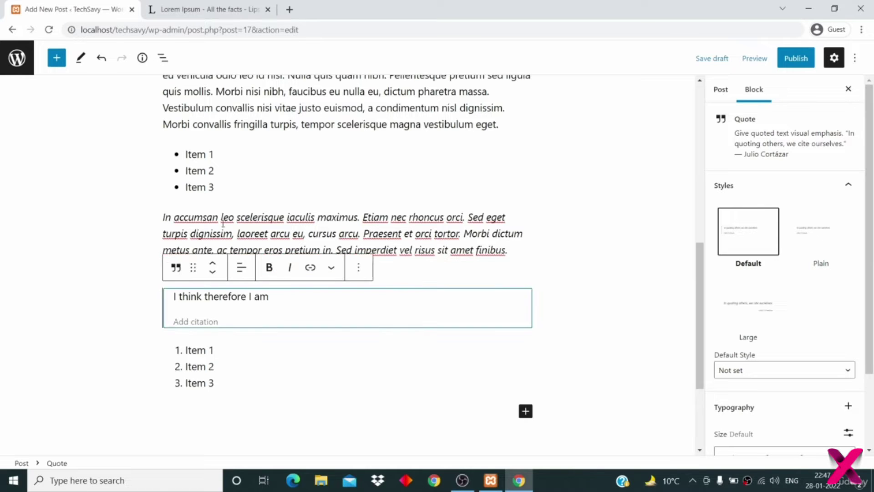
triple_click(262, 223)
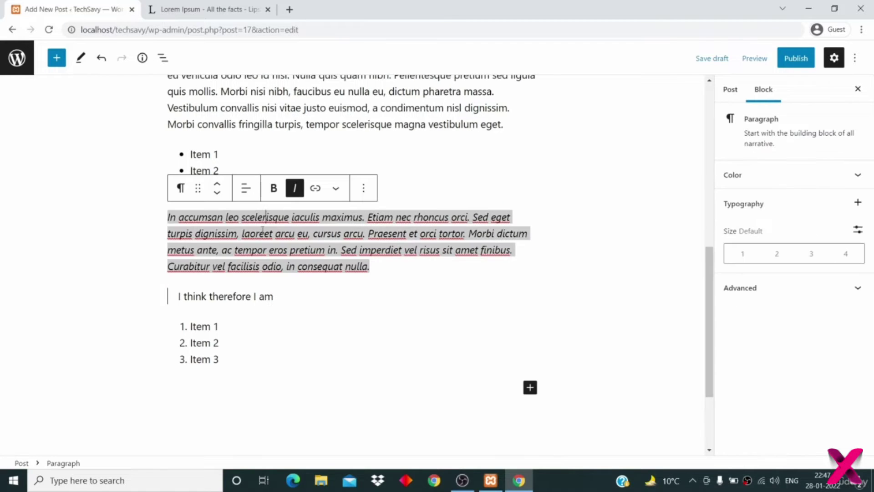
- Deselect the blocks and open the + inserter below the numbered list
click(294, 318)
click(292, 379)
scroll(425, 311, up, 1)
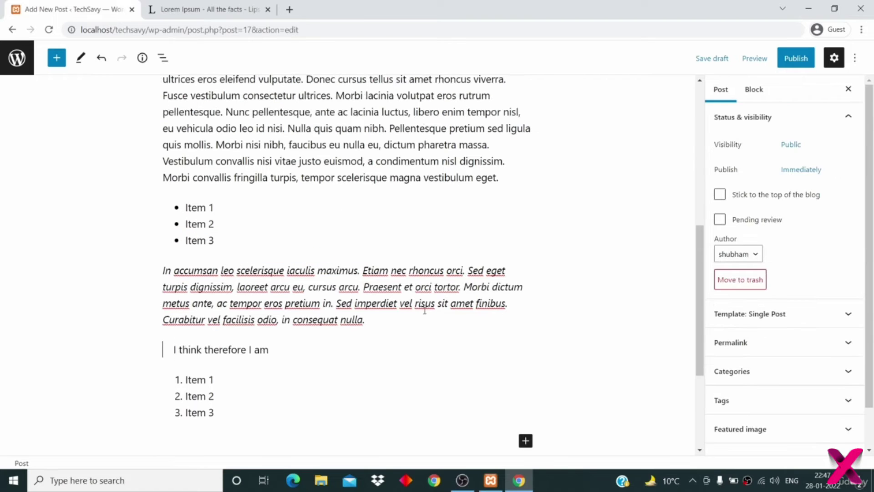
scroll(425, 310, down, 2)
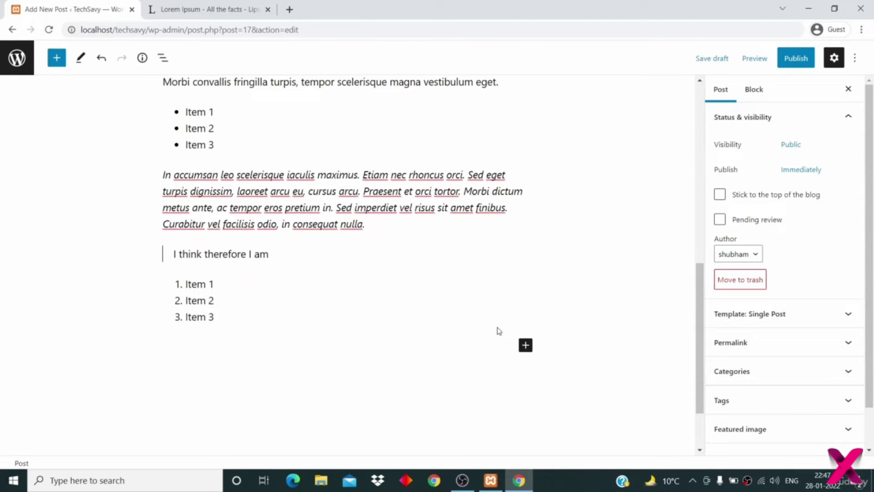
click(525, 346)
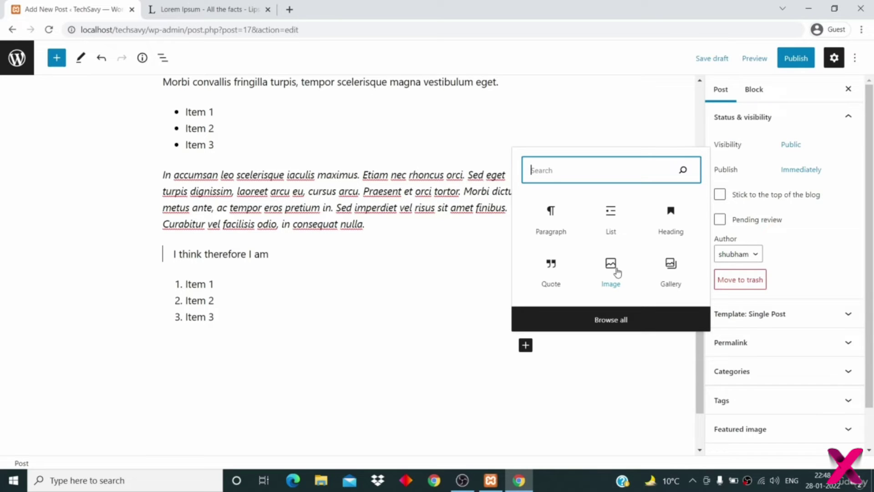
- Use 'Browse all' to open the block library and scroll through Text, Media, Design and Widgets blocks
click(634, 322)
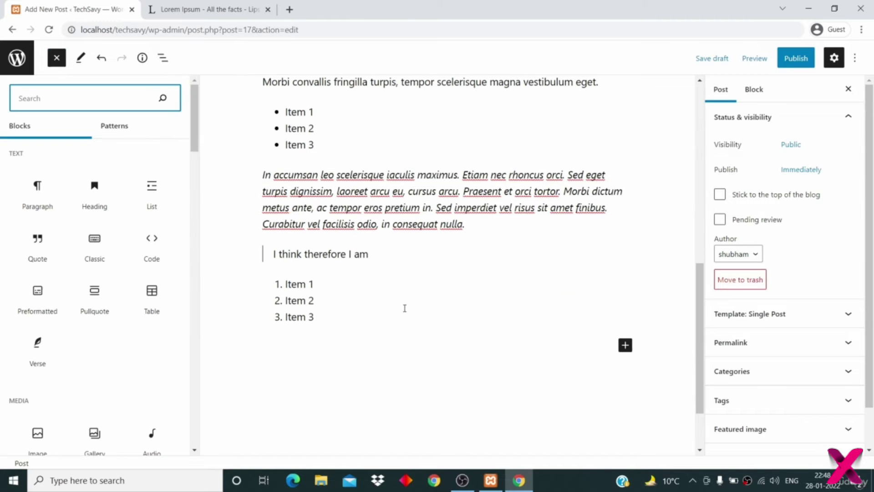
scroll(156, 385, down, 5)
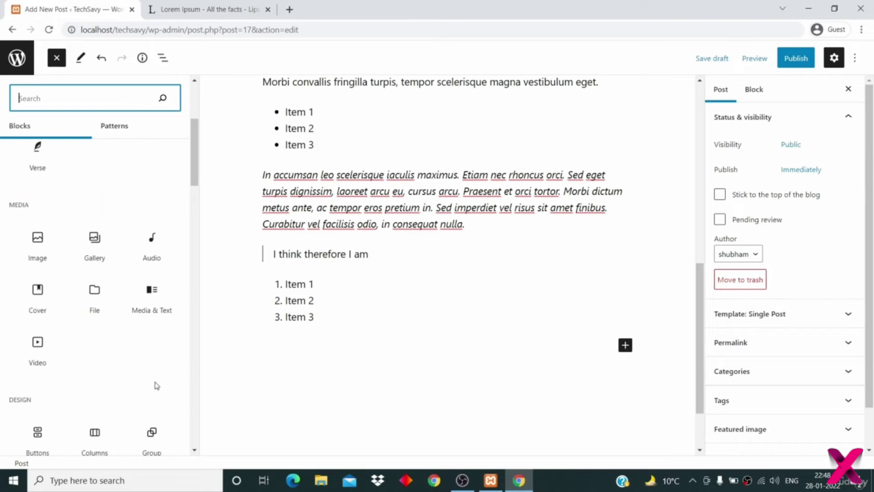
scroll(157, 385, up, 5)
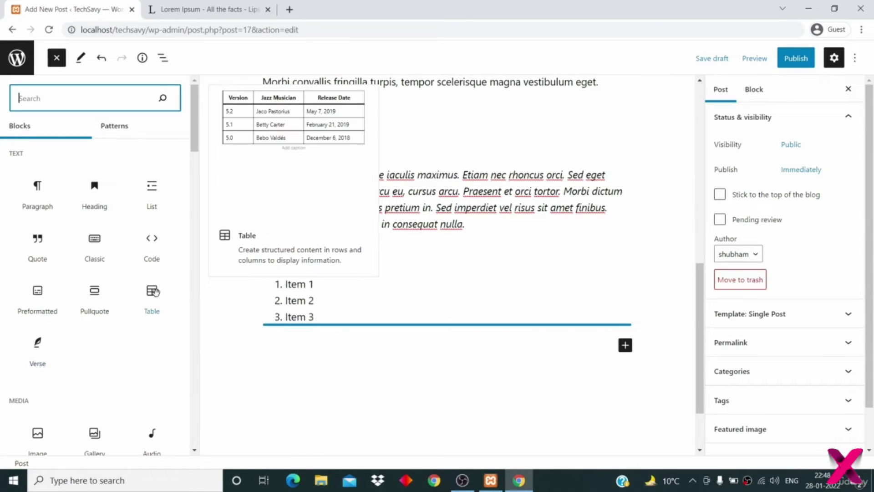
scroll(122, 384, down, 3)
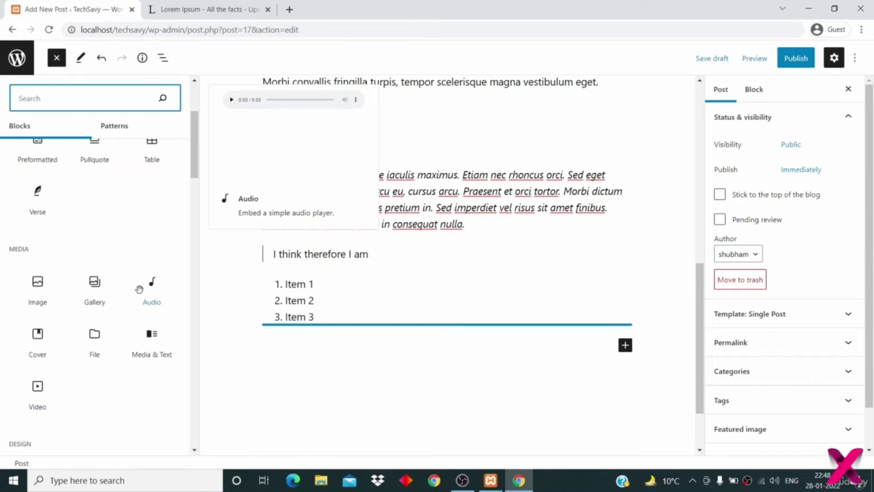
scroll(111, 387, down, 1)
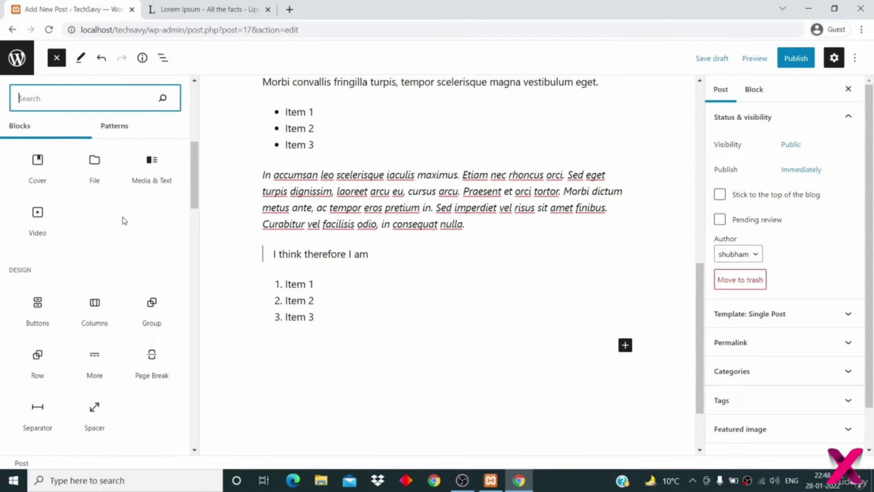
scroll(123, 221, up, 5)
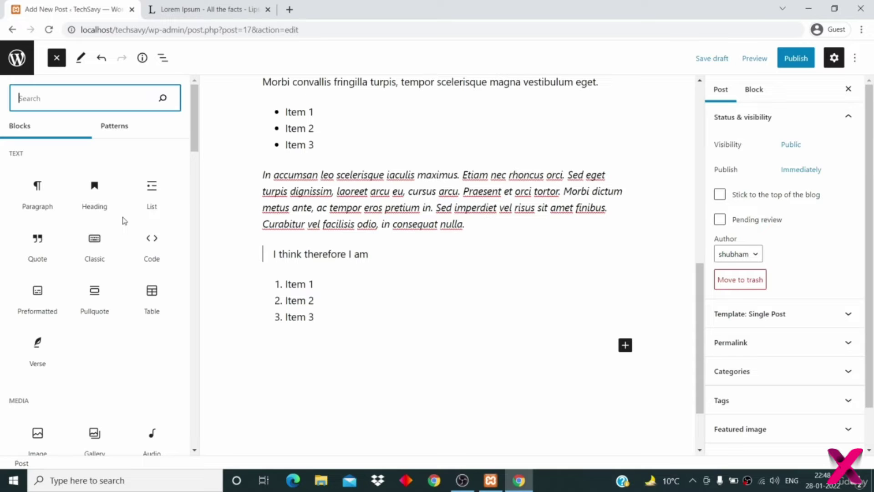
scroll(123, 221, down, 8)
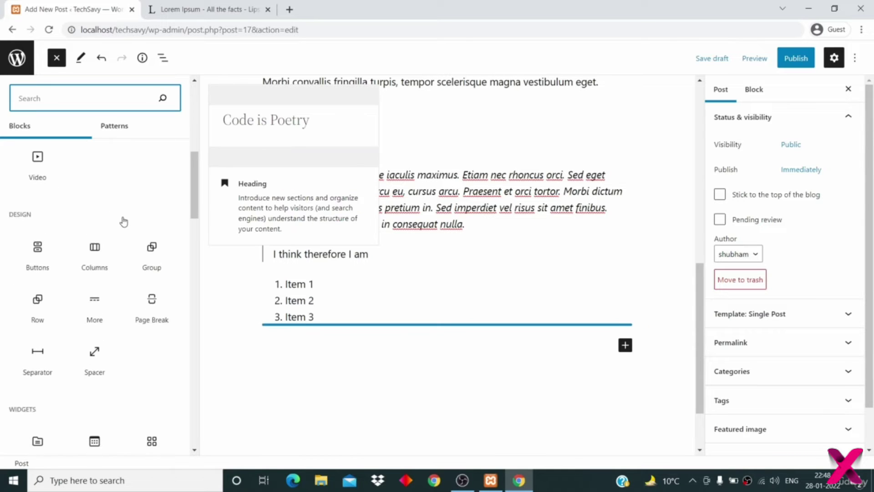
scroll(123, 222, up, 8)
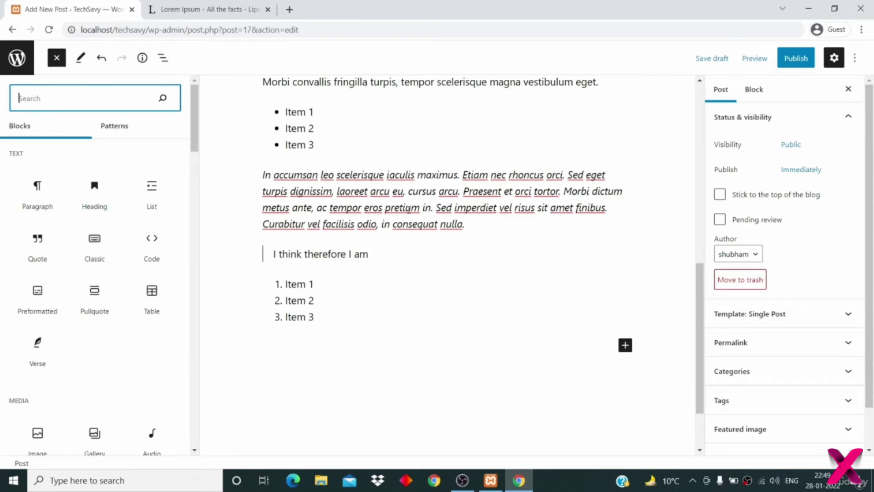
triple_click(389, 222)
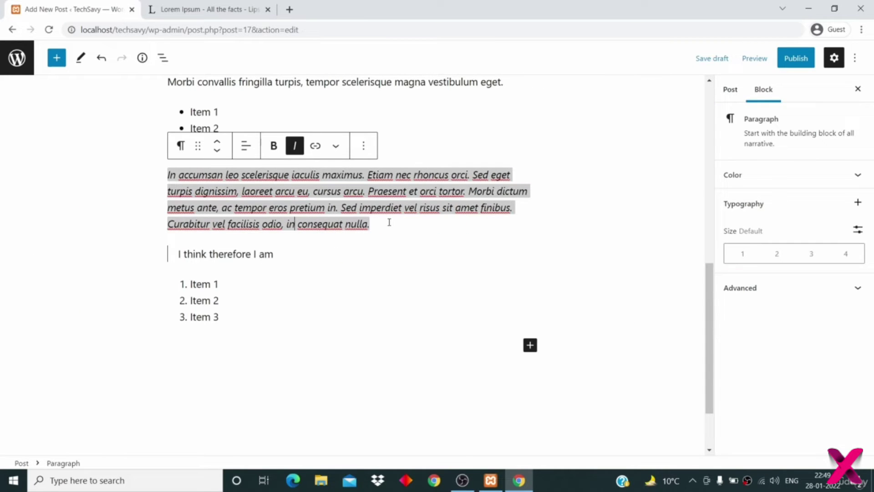
- Click into the 'Fusce…' paragraph to dismiss the block library
scroll(389, 222, up, 3)
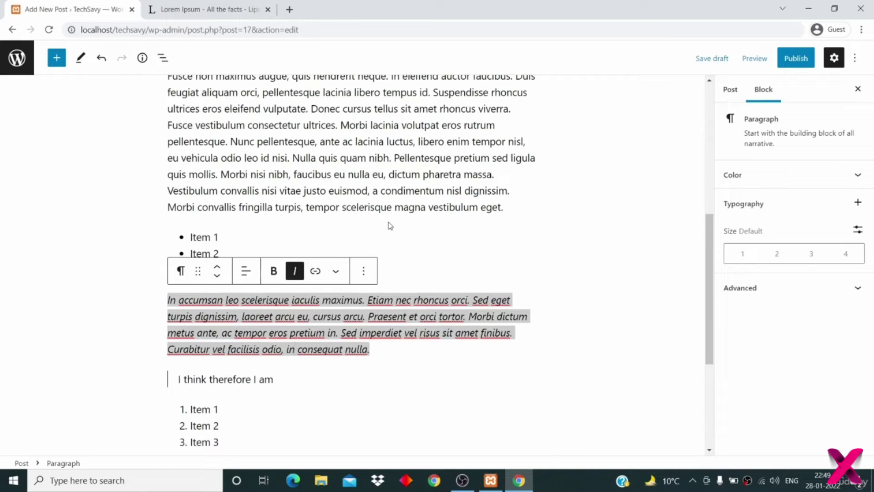
click(394, 174)
scroll(395, 175, up, 2)
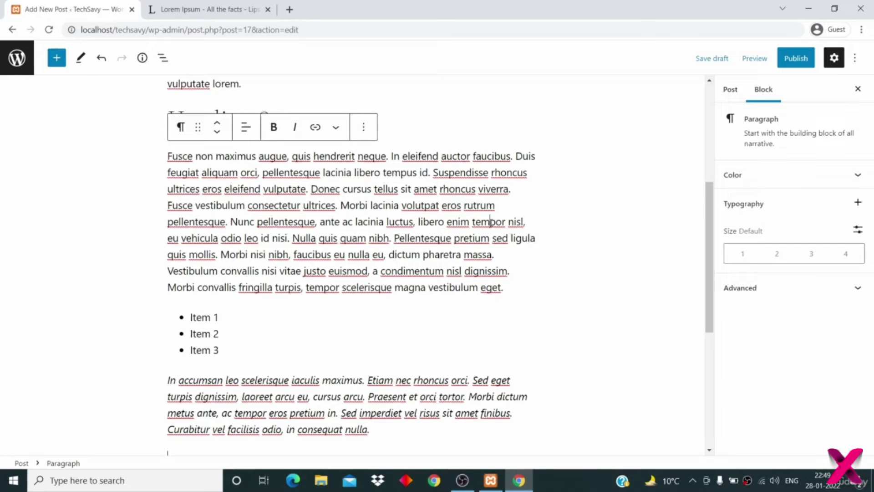
- Give the Fusce paragraph's text a custom bright green colour (#2BDF88)
scroll(490, 222, up, 5)
scroll(490, 222, down, 12)
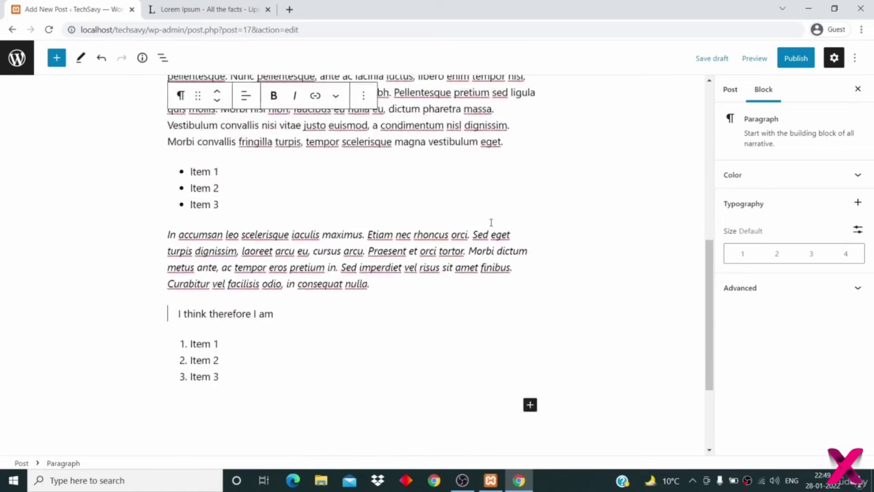
scroll(491, 222, up, 10)
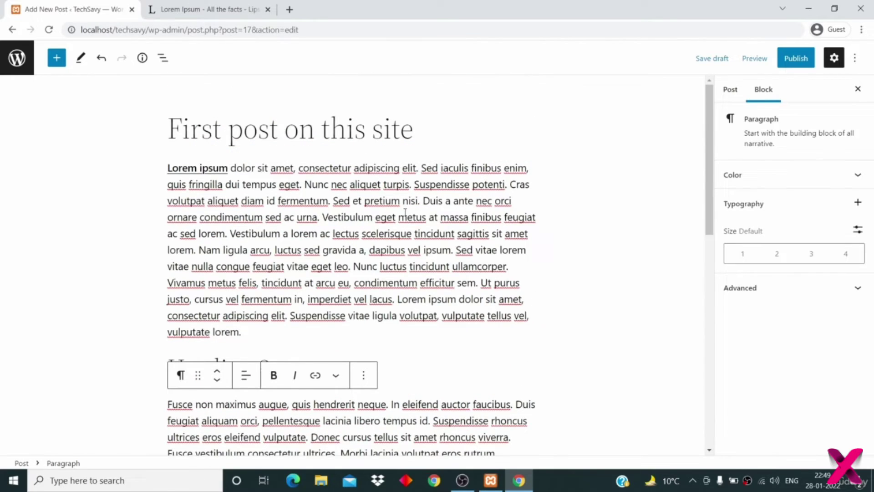
scroll(529, 276, down, 4)
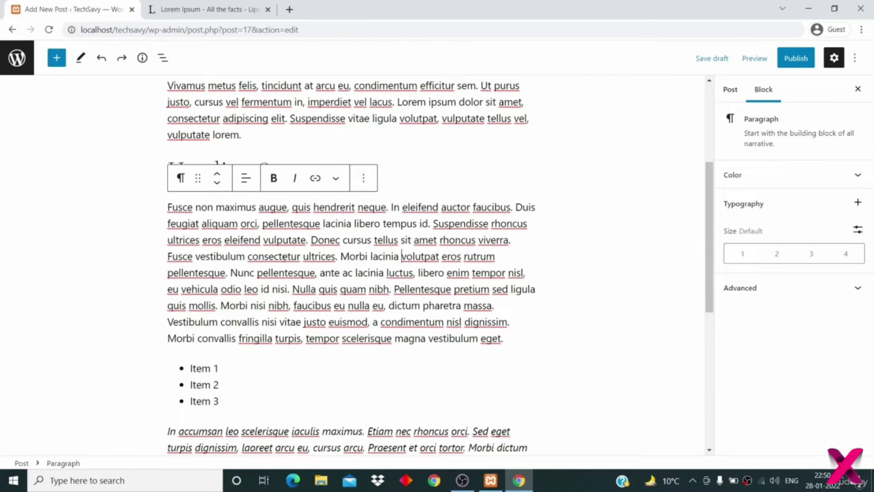
click(332, 289)
click(415, 255)
click(793, 175)
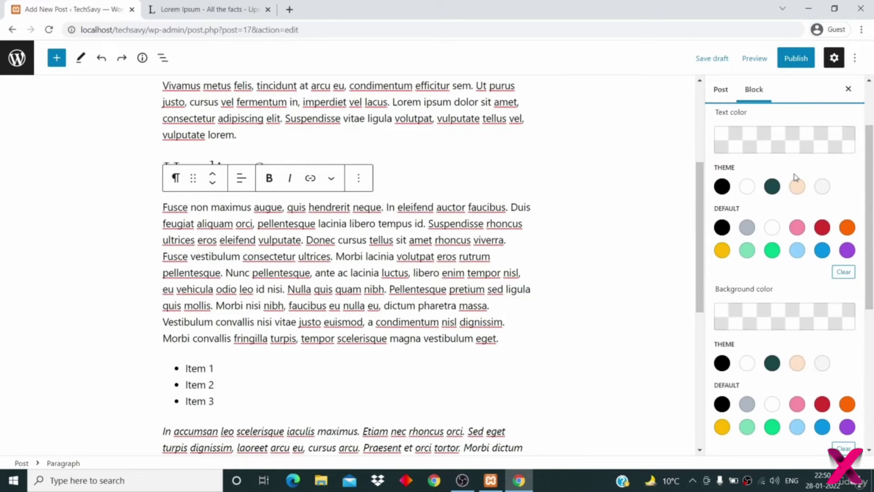
scroll(796, 177, up, 1)
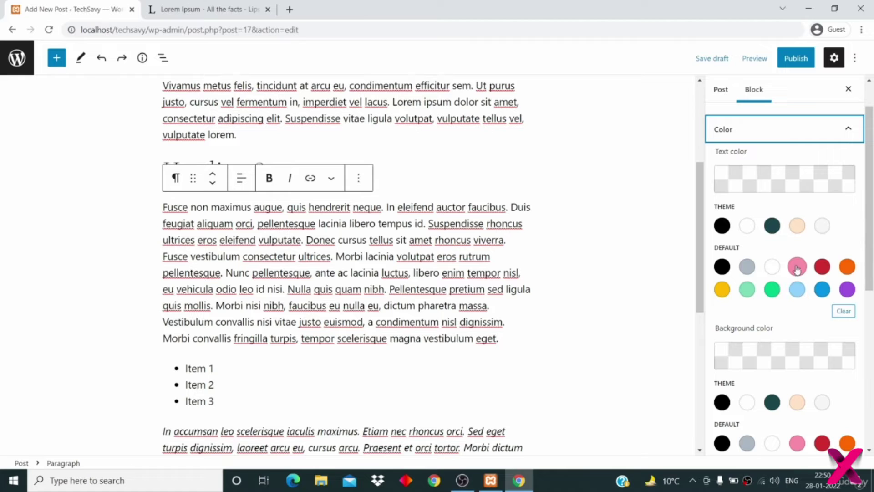
click(773, 169)
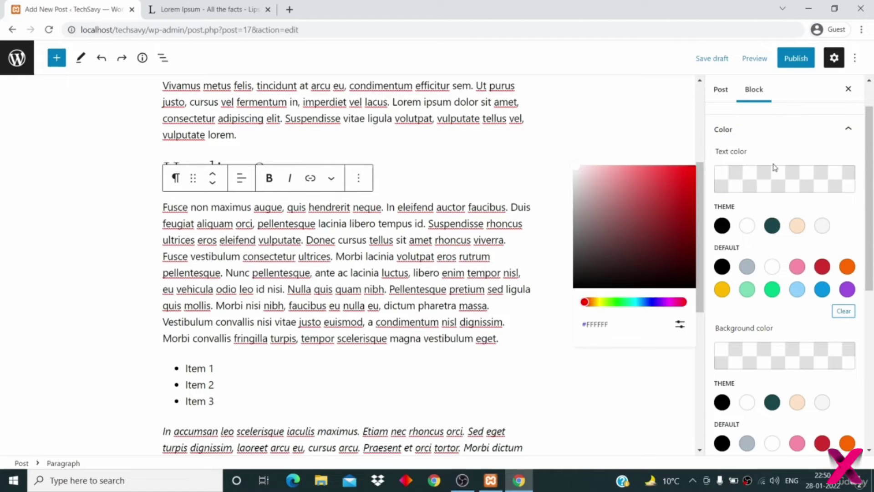
mouse_move(631, 300)
mouse_down()
mouse_move(652, 302)
mouse_move(618, 303)
mouse_move(628, 304)
mouse_up()
click(658, 234)
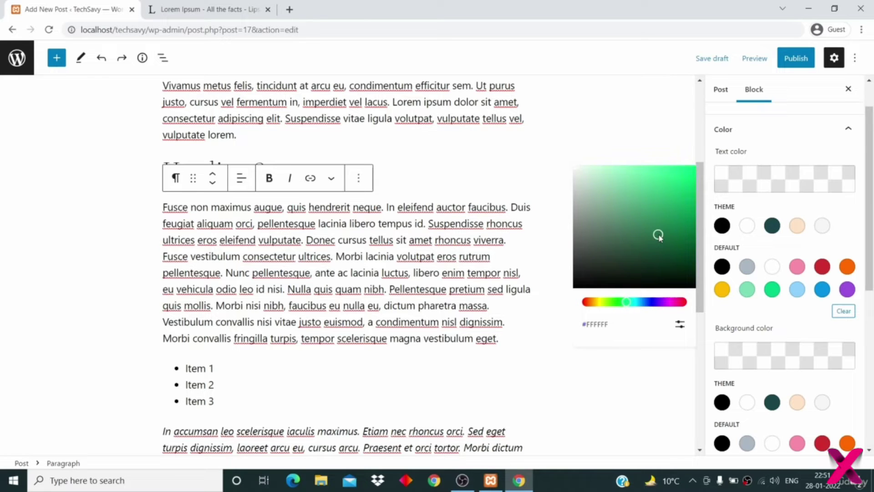
drag(658, 234, 670, 180)
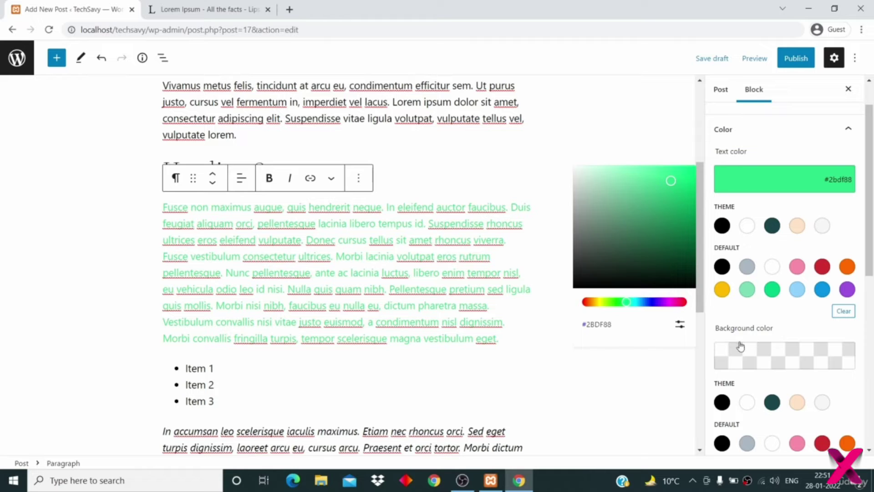
- Set the Fusce paragraph's background colour, trying dark red before settling on white (#ffffff)
scroll(760, 329, down, 1)
scroll(759, 331, down, 1)
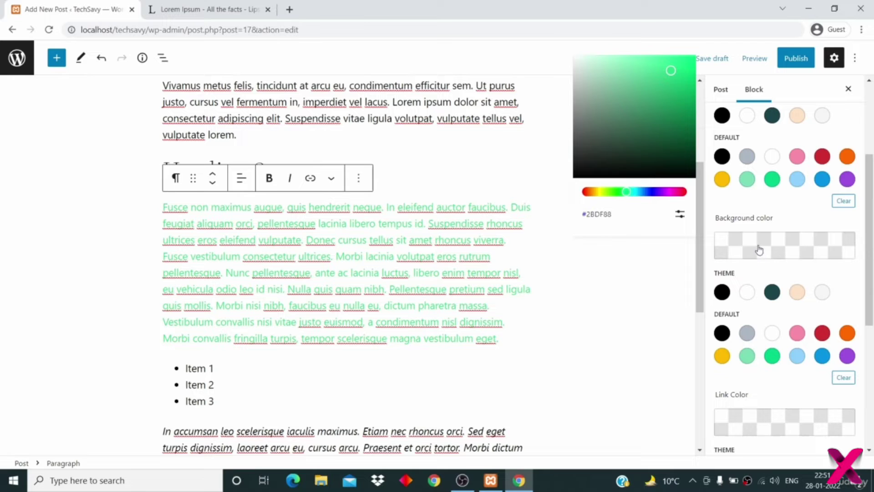
click(759, 248)
click(759, 248)
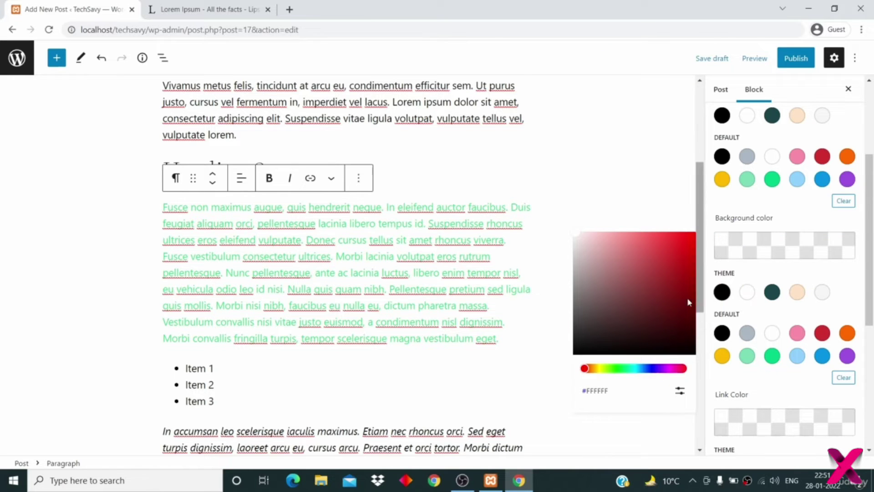
click(682, 267)
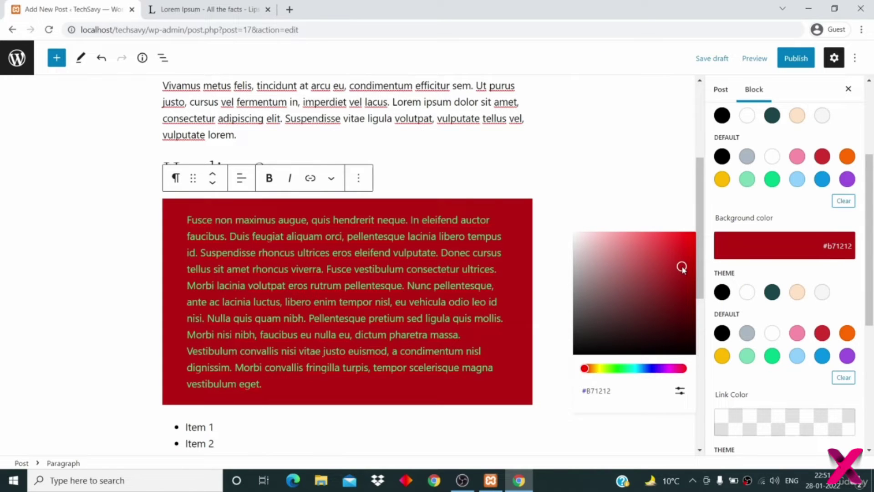
drag(681, 267, 572, 230)
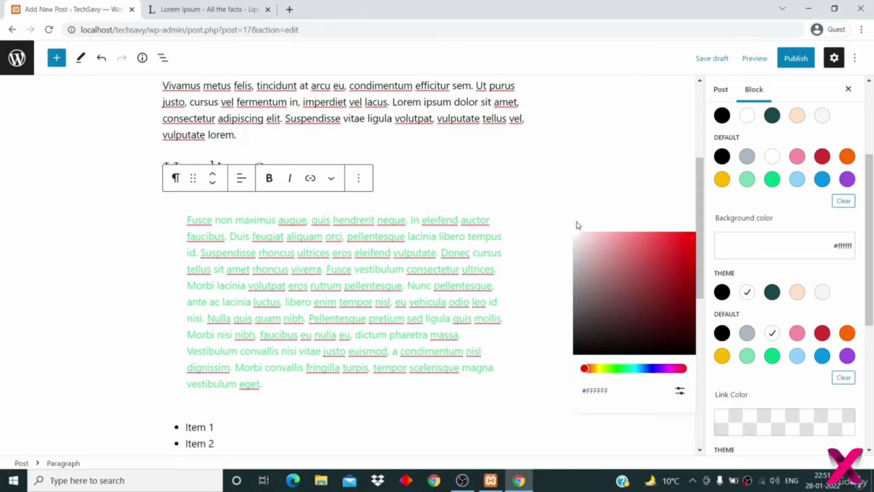
click(578, 219)
scroll(618, 247, down, 2)
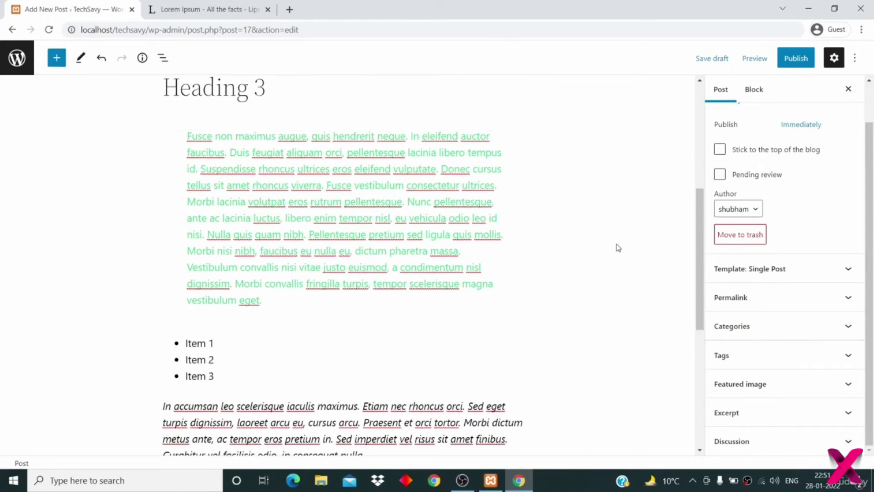
- Review the Fusce paragraph's colour settings in the Block sidebar
scroll(617, 245, down, 2)
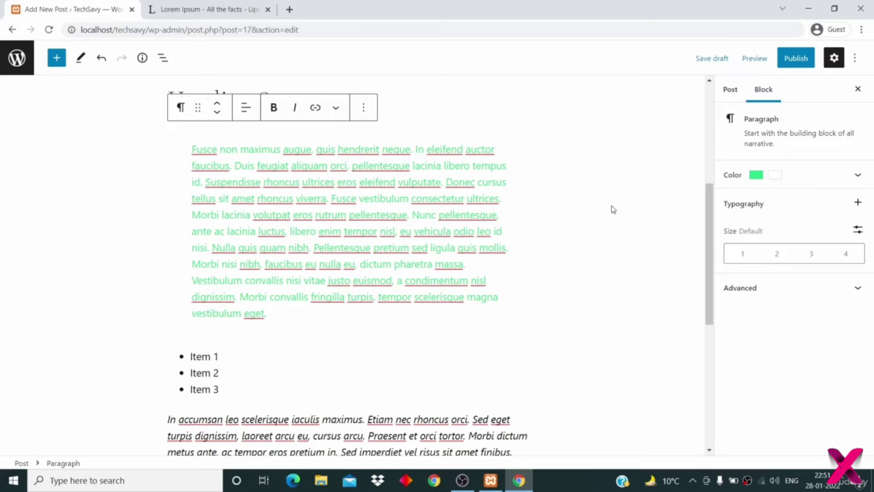
click(850, 181)
scroll(776, 362, down, 2)
scroll(776, 362, down, 2)
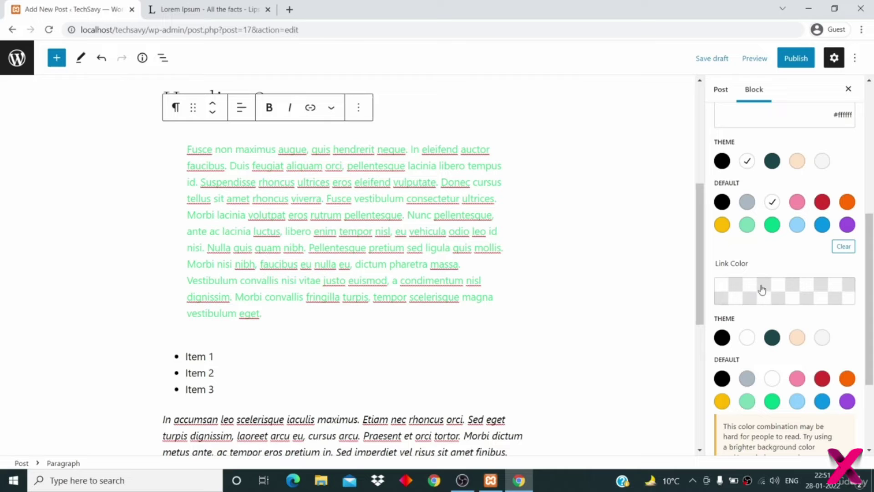
scroll(639, 309, up, 2)
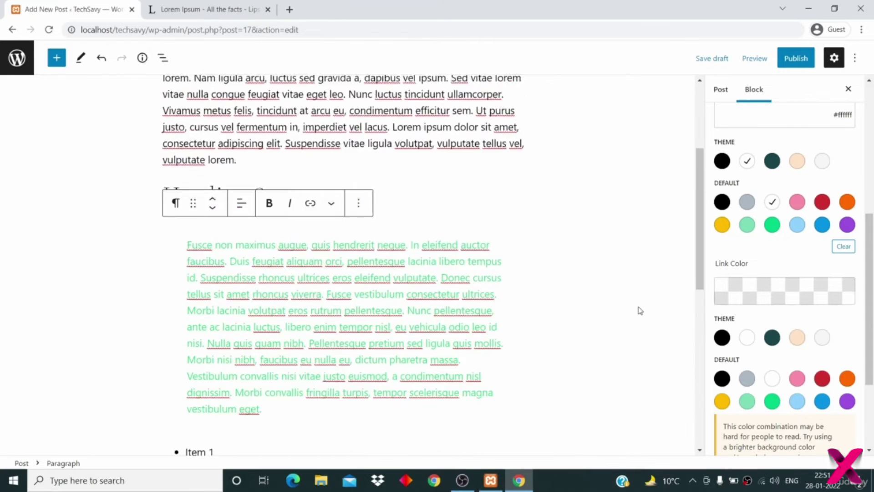
scroll(640, 310, up, 4)
- Set the opening Lorem ipsum paragraph's link colour to Vivid cyan blue (#0693e3)
click(327, 283)
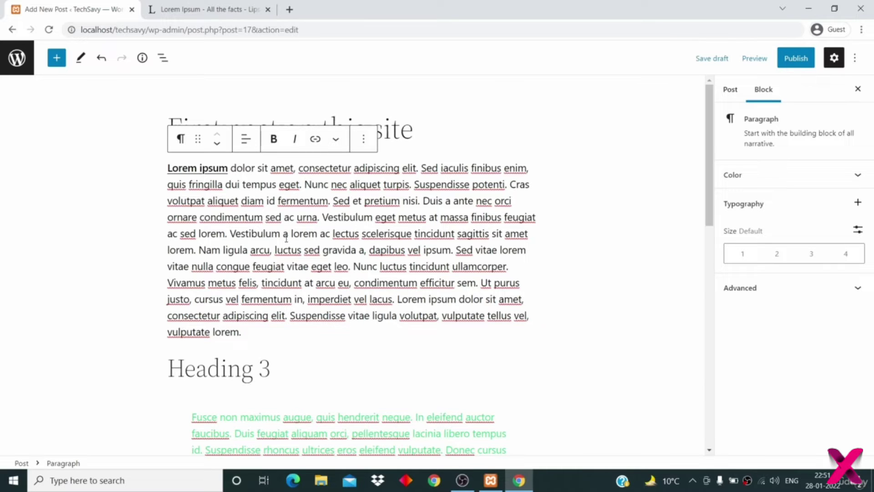
click(728, 180)
scroll(794, 360, down, 4)
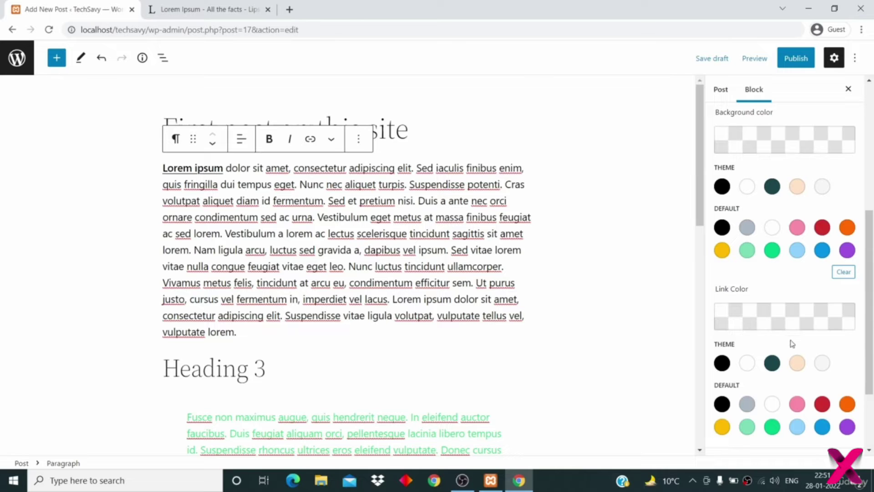
scroll(792, 343, down, 2)
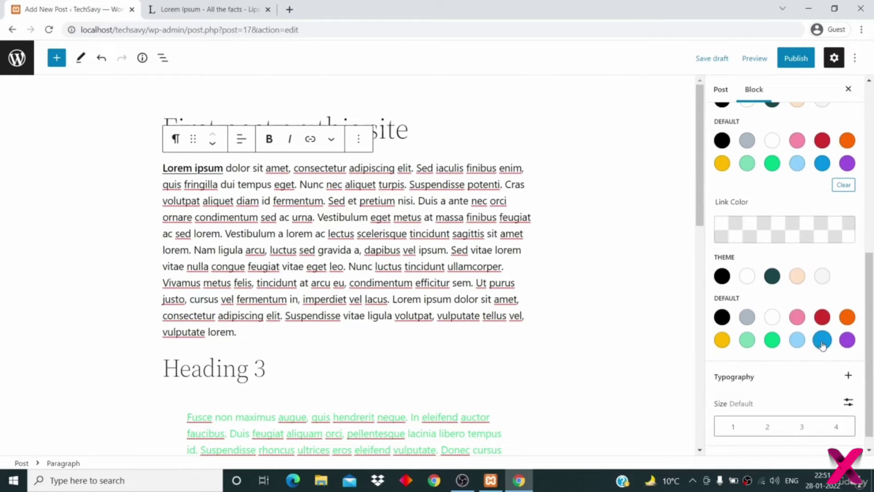
click(822, 340)
right_click(295, 265)
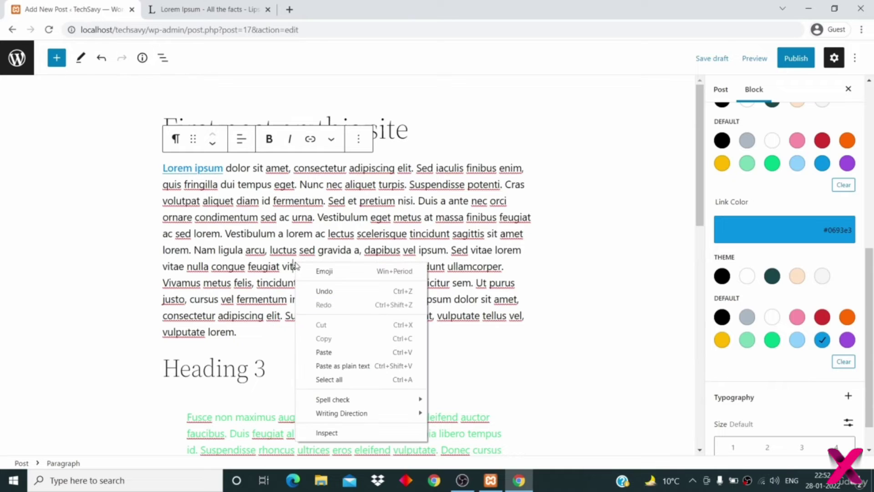
click(394, 201)
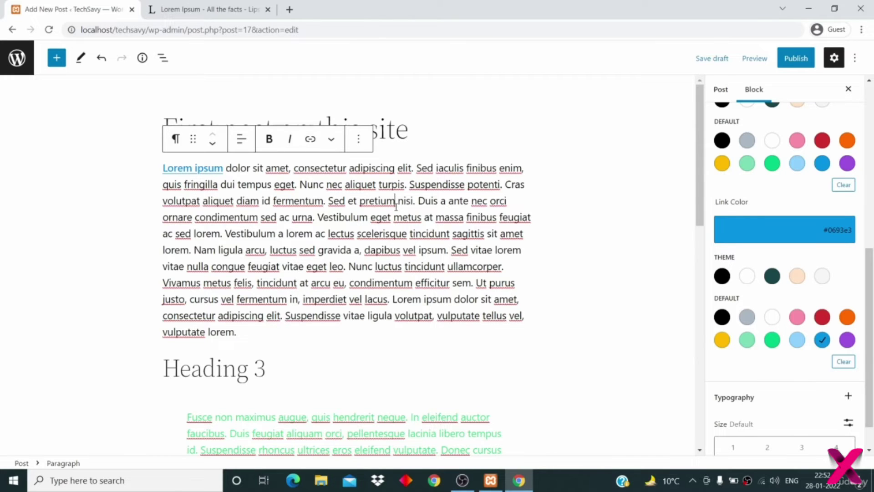
scroll(791, 351, down, 1)
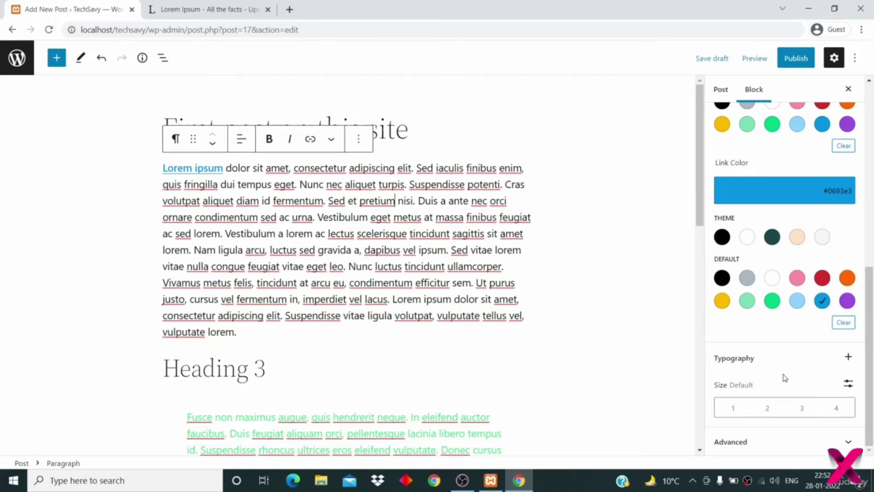
click(841, 410)
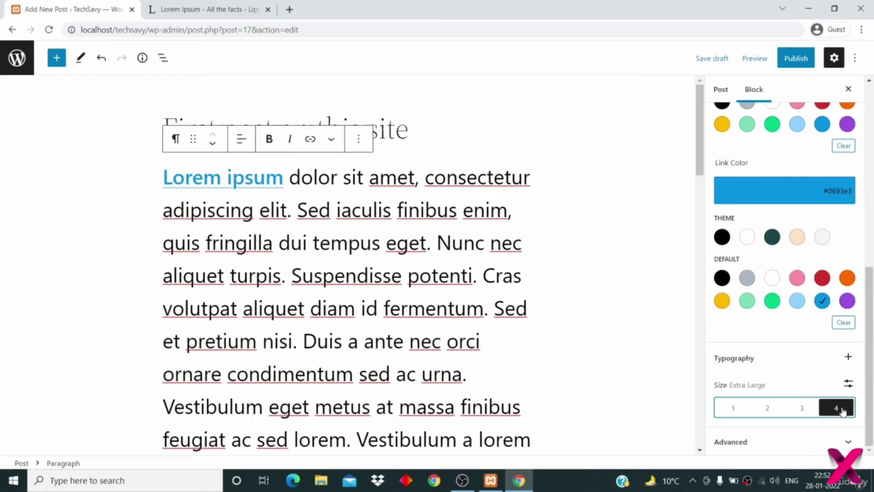
click(804, 410)
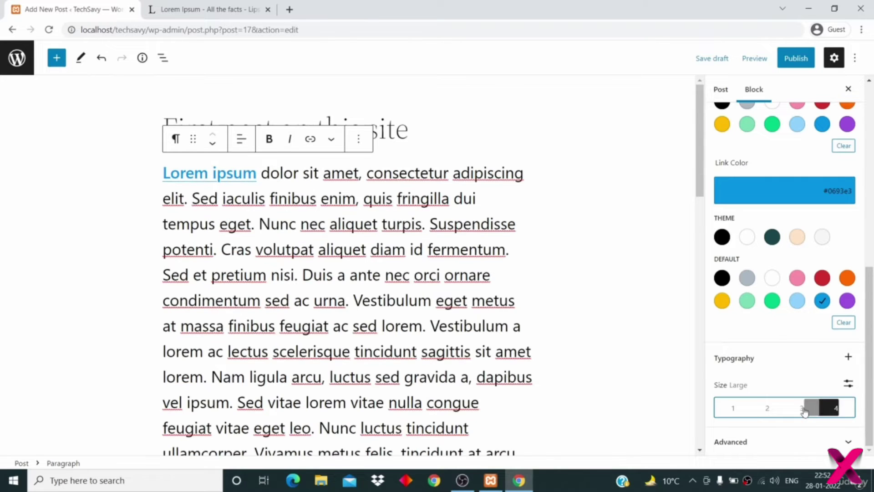
click(770, 408)
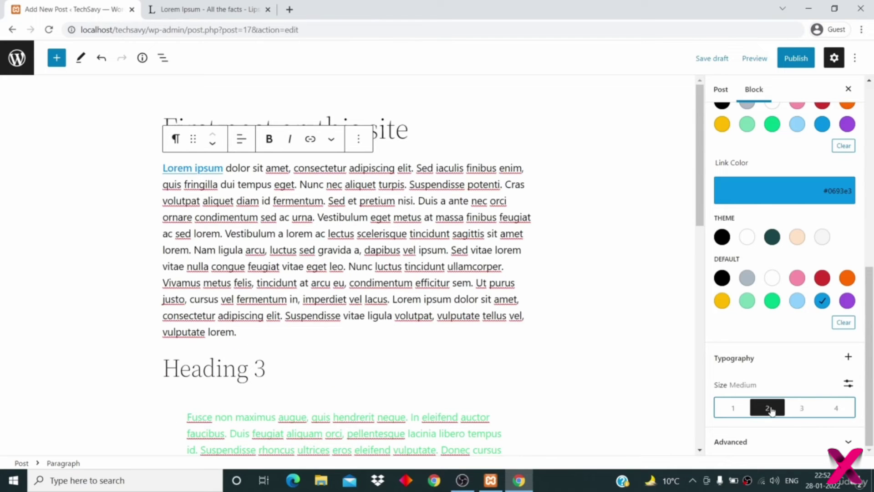
click(733, 410)
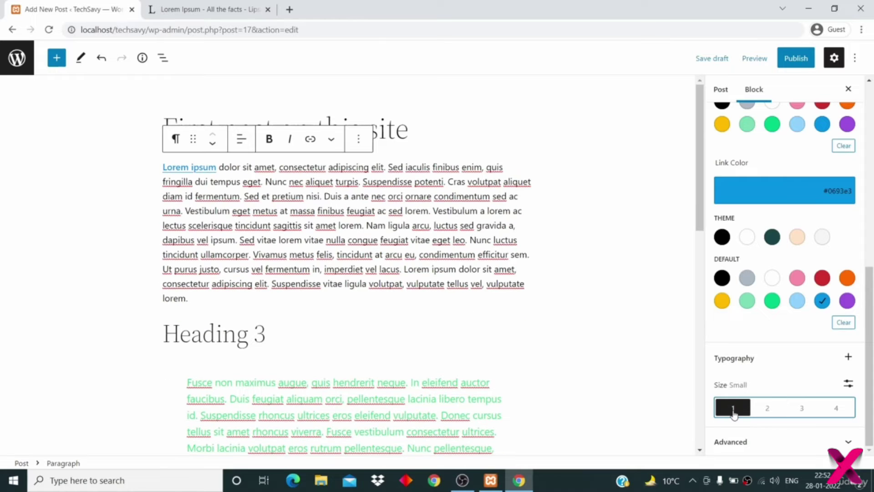
click(769, 409)
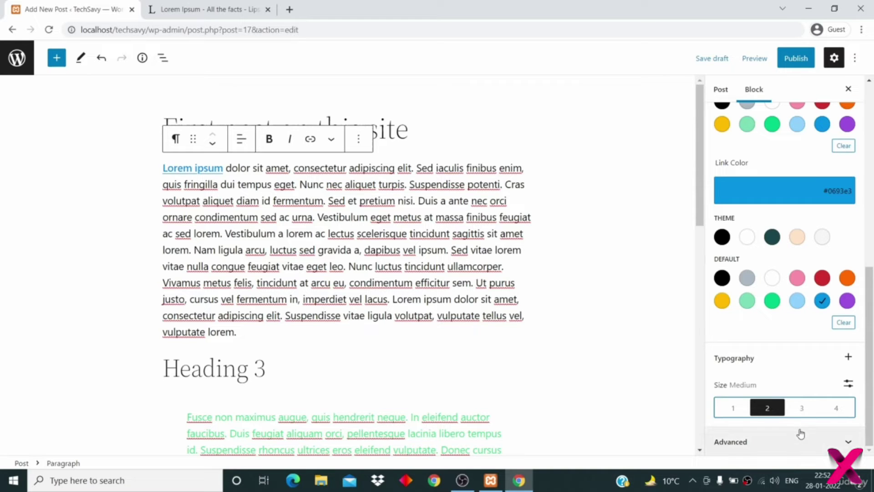
click(796, 450)
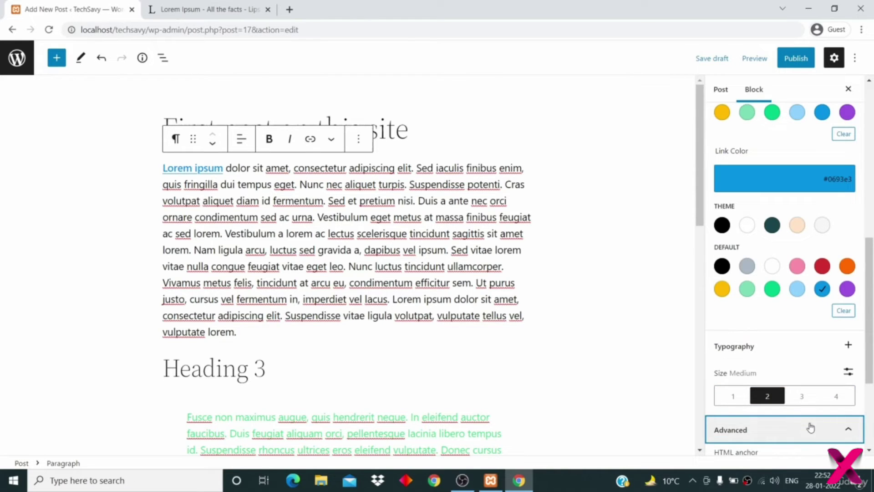
scroll(810, 427, down, 4)
click(761, 314)
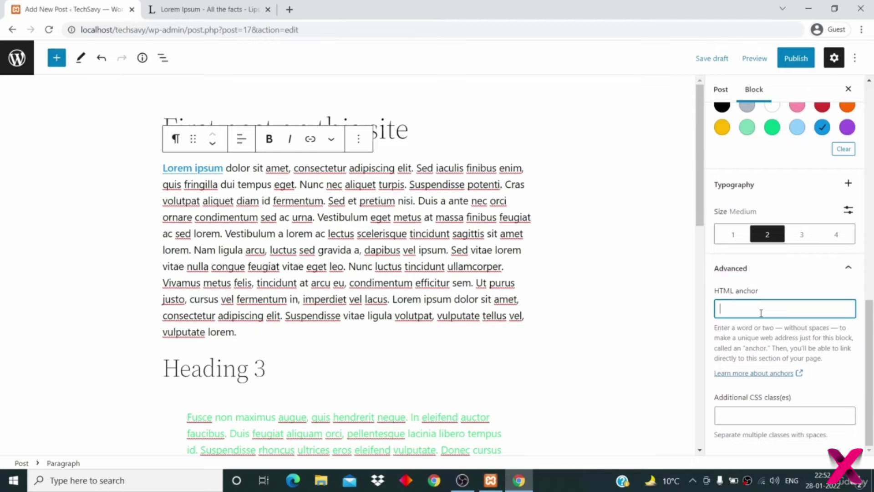
click(757, 416)
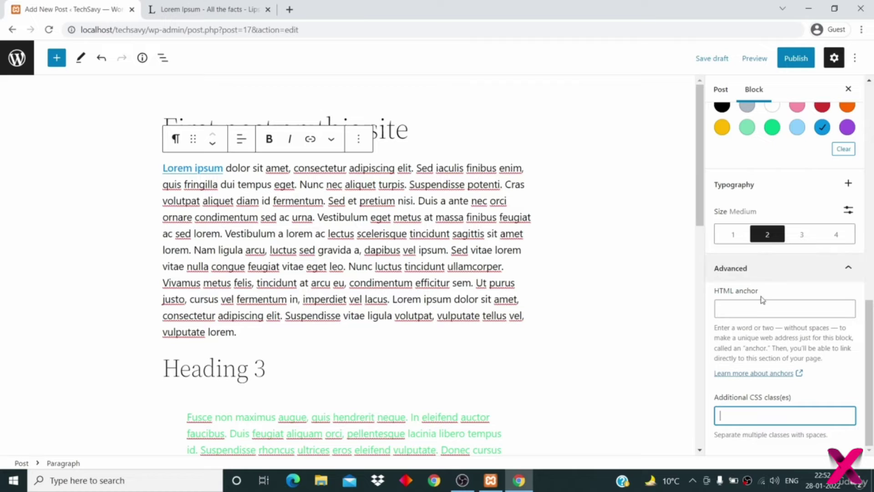
click(760, 273)
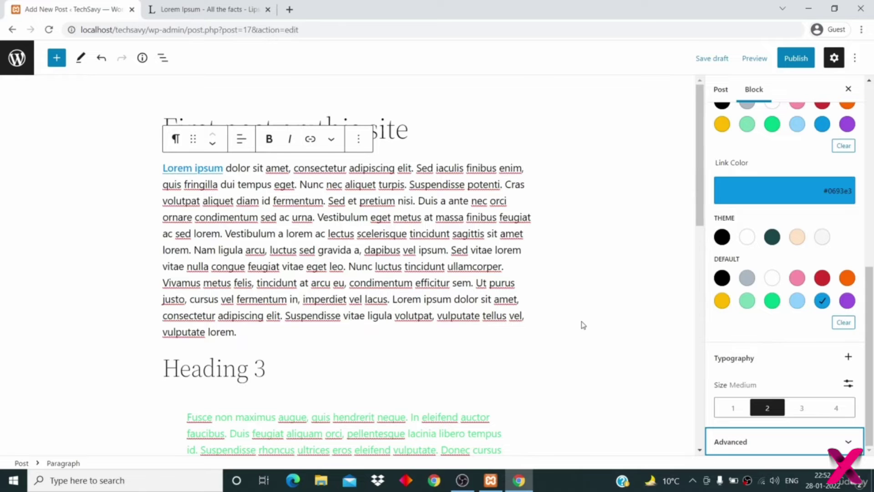
scroll(582, 324, down, 2)
scroll(583, 324, up, 2)
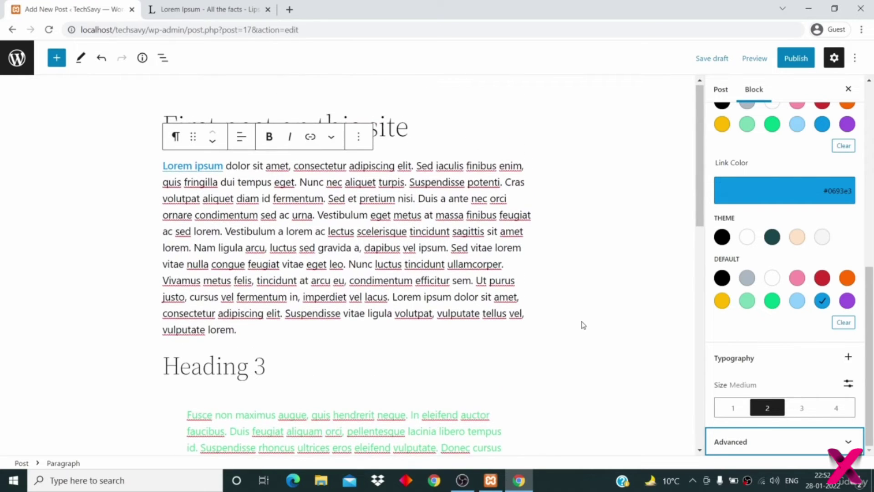
- Center-align the text of the first Lorem ipsum paragraph
scroll(582, 325, down, 12)
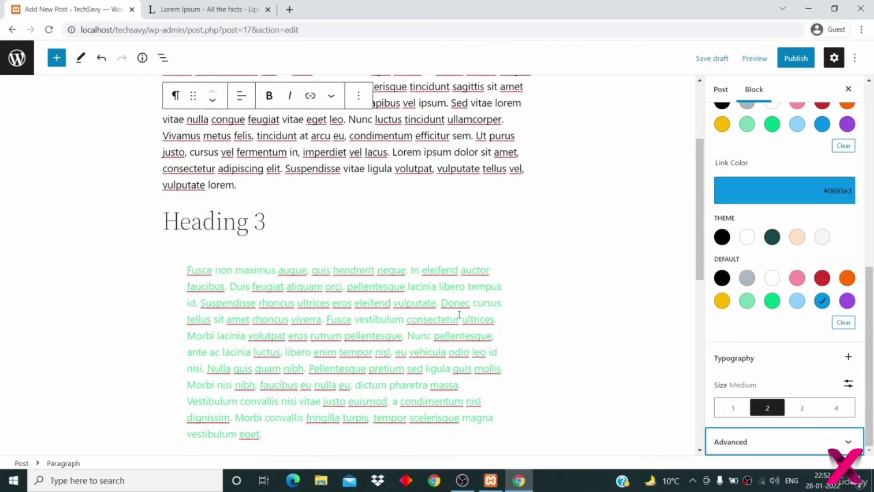
scroll(459, 318, up, 12)
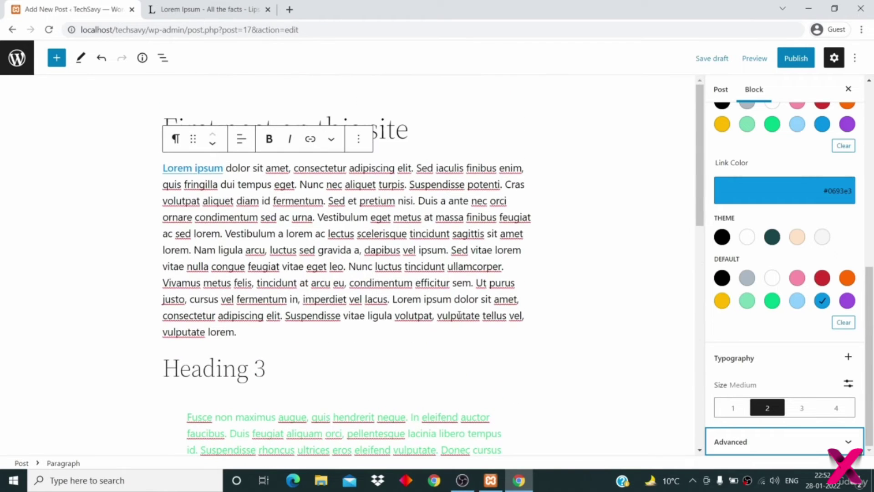
click(459, 314)
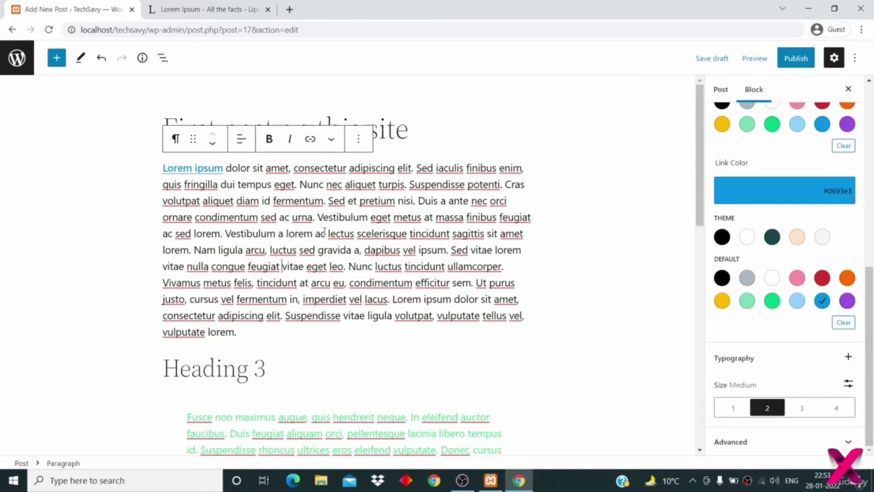
click(245, 328)
drag(241, 334, 166, 178)
key(ctrl+a)
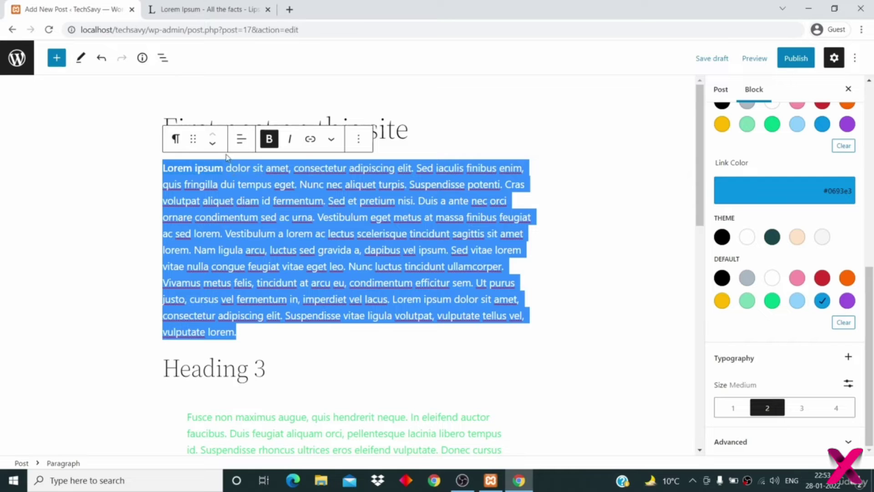
click(241, 140)
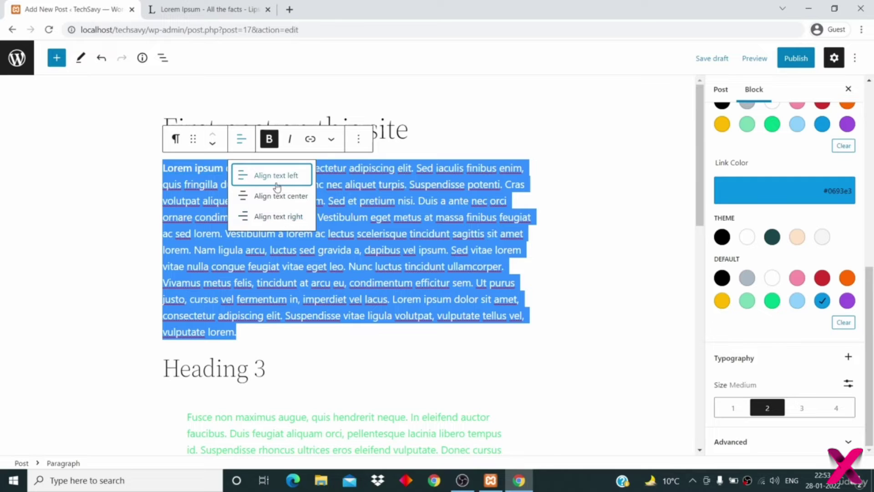
click(297, 201)
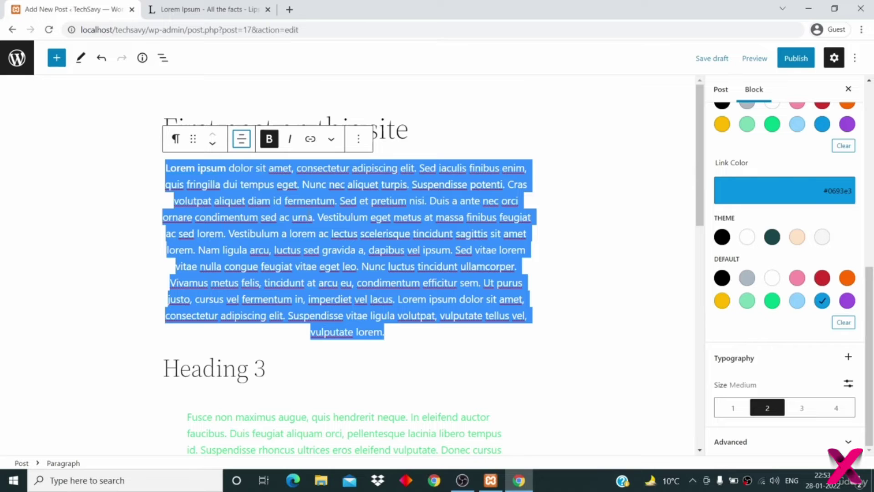
click(309, 214)
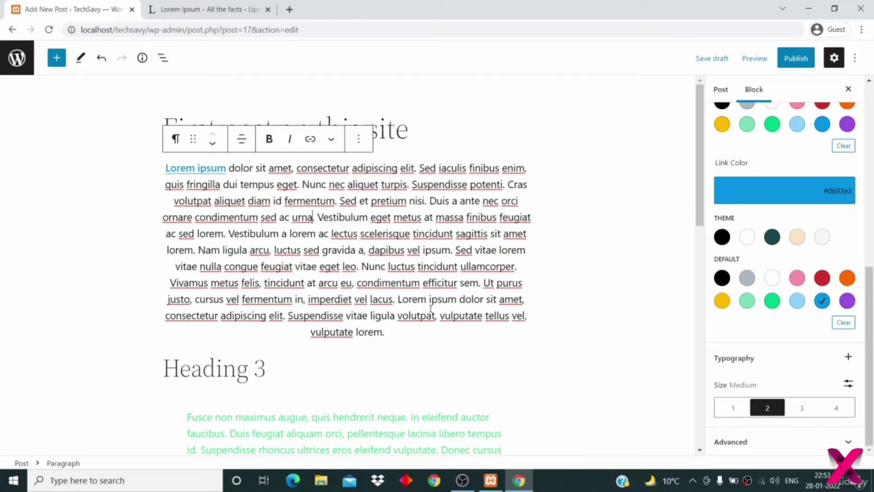
- Show the Post tab's settings: visibility Public, publish Immediately
scroll(430, 308, down, 10)
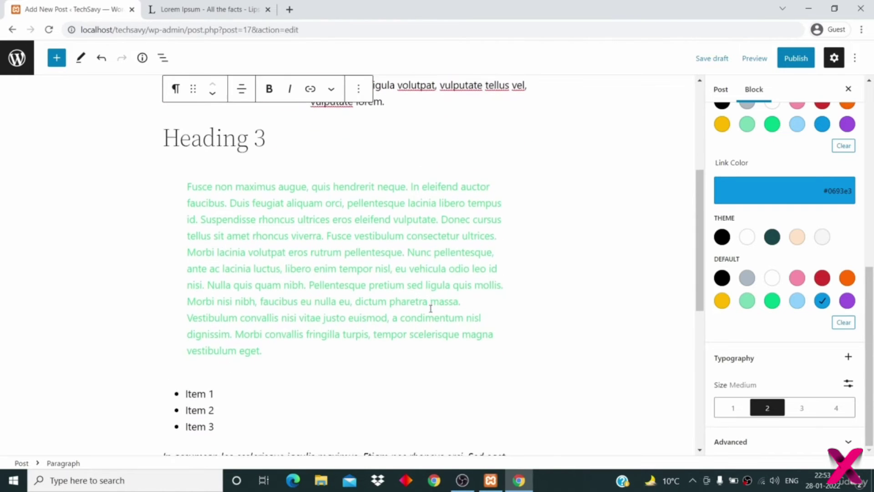
scroll(430, 308, up, 8)
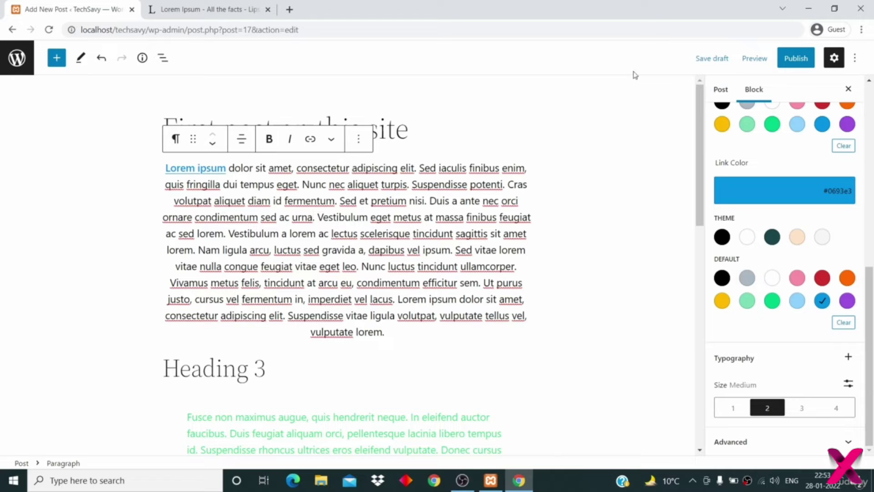
click(721, 91)
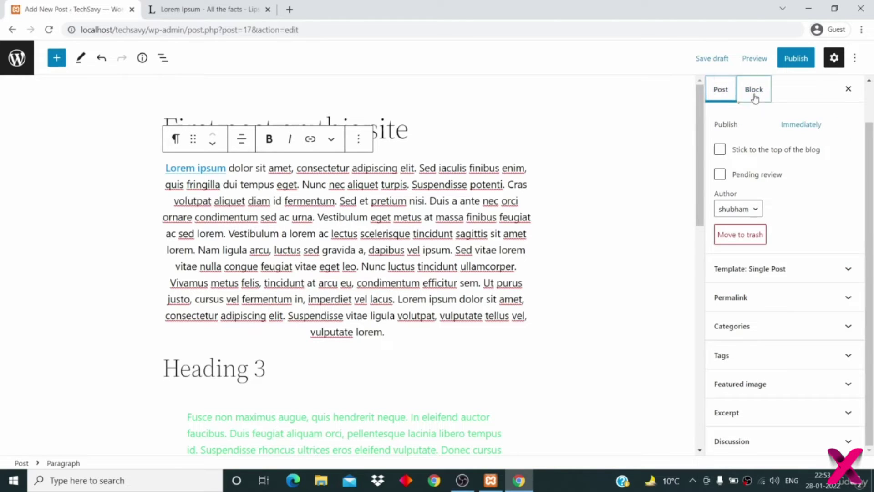
click(755, 96)
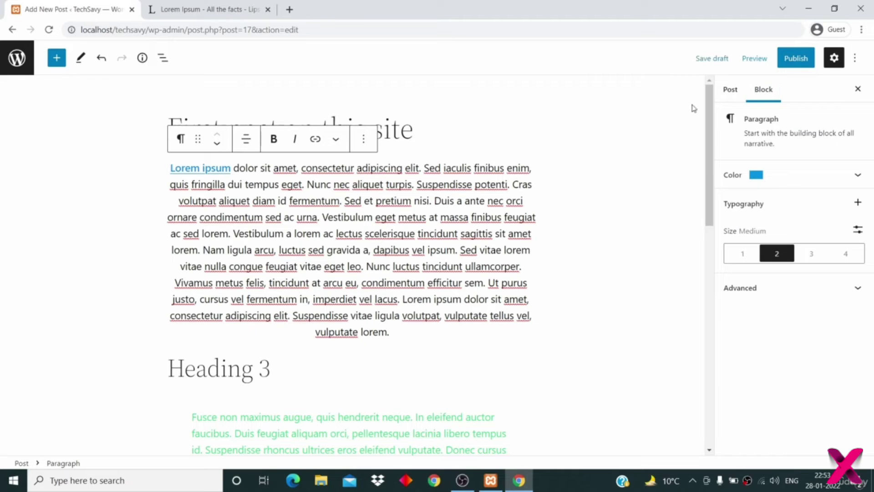
click(731, 94)
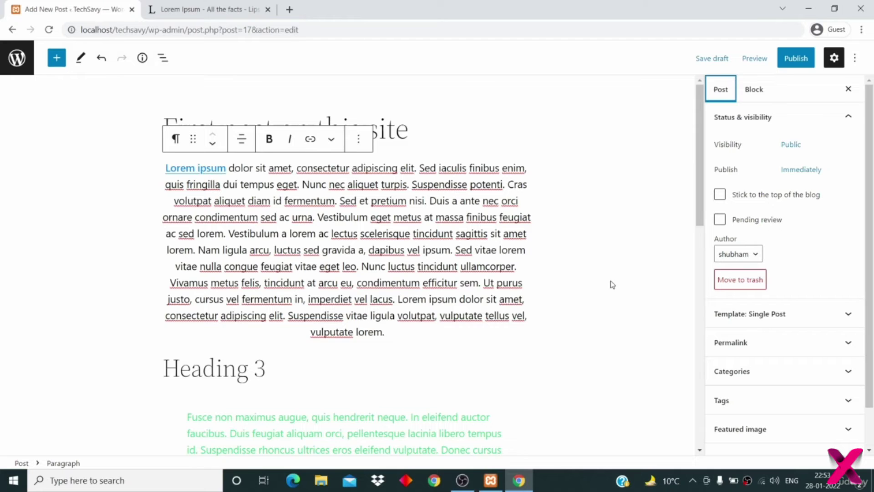
- Copy the first paragraph's opening Lorem ipsum lines into the post's Excerpt box
scroll(610, 284, down, 1)
scroll(802, 383, down, 1)
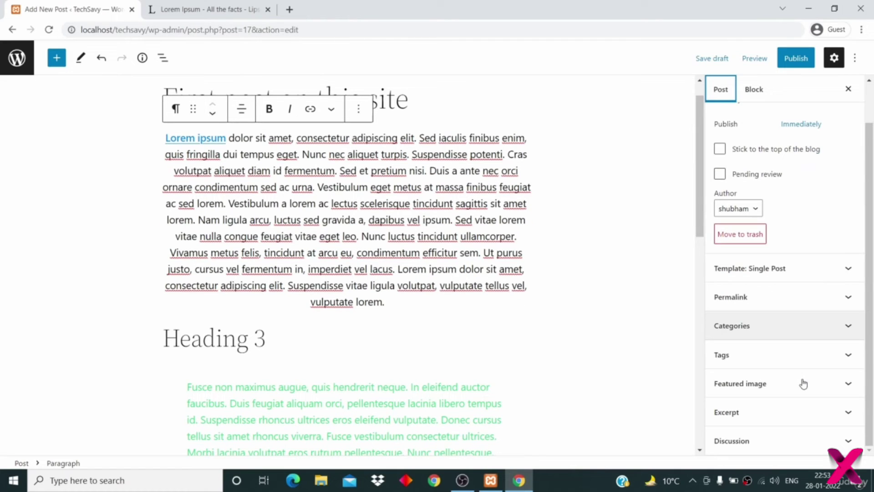
click(809, 417)
click(768, 411)
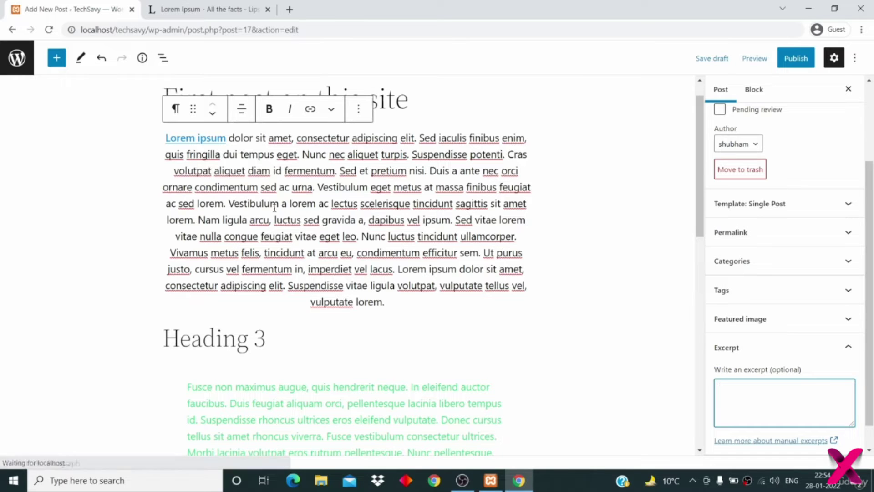
click(271, 186)
drag(271, 185, 163, 140)
key(ctrl+c)
scroll(163, 140, up, 1)
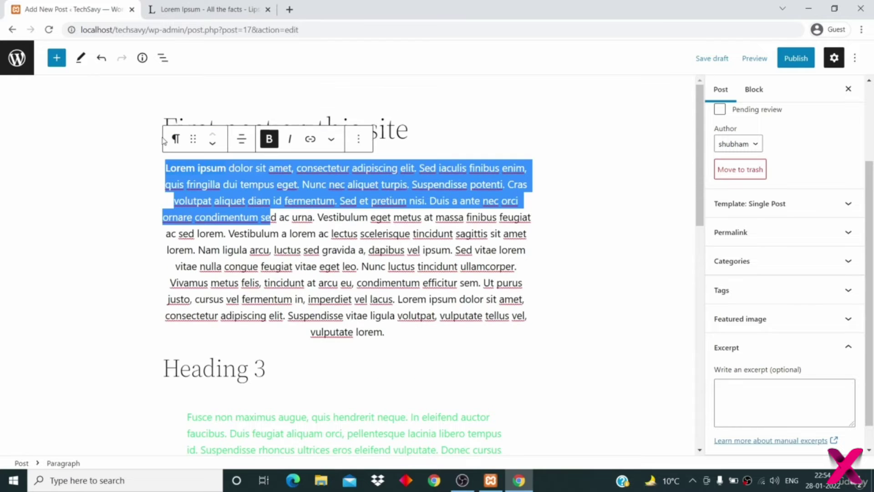
click(753, 405)
key(ctrl+v)
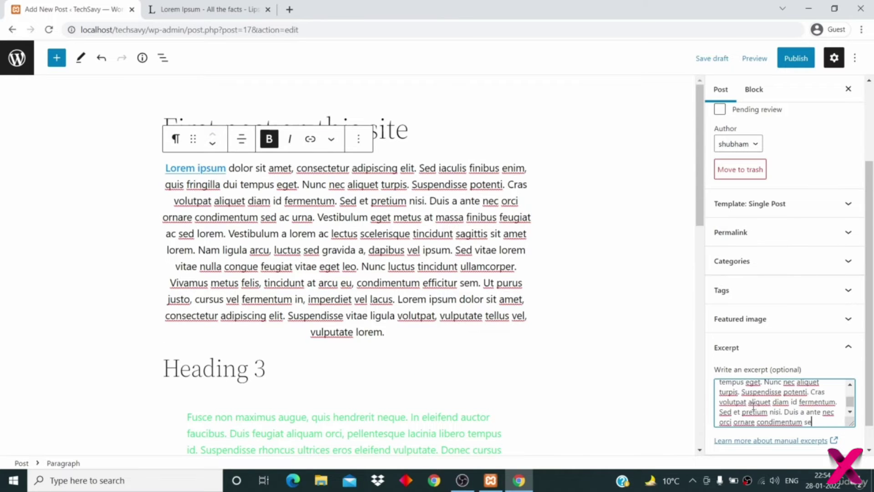
click(757, 347)
click(764, 366)
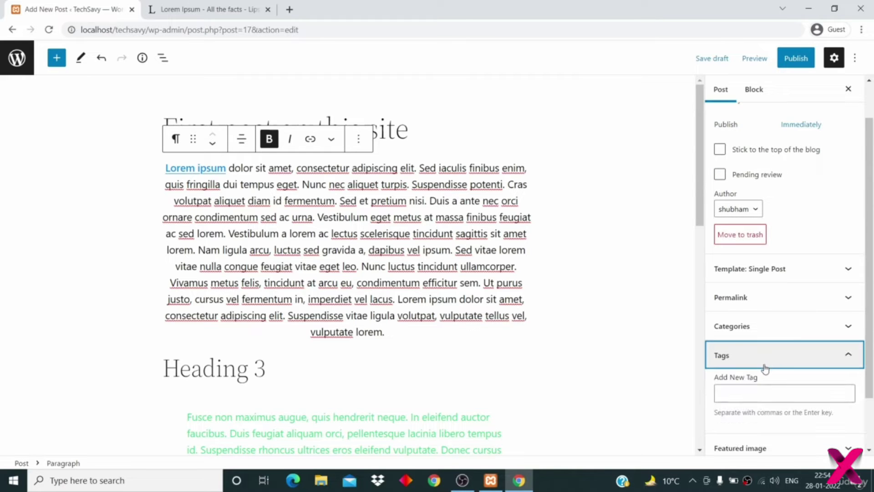
- Add the tags android, os and mobile to the post
click(750, 393)
text(android)
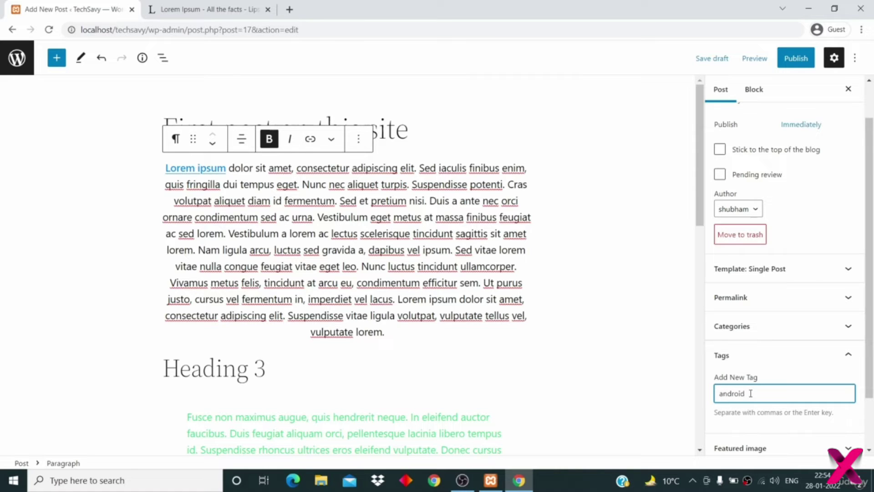
key(Return)
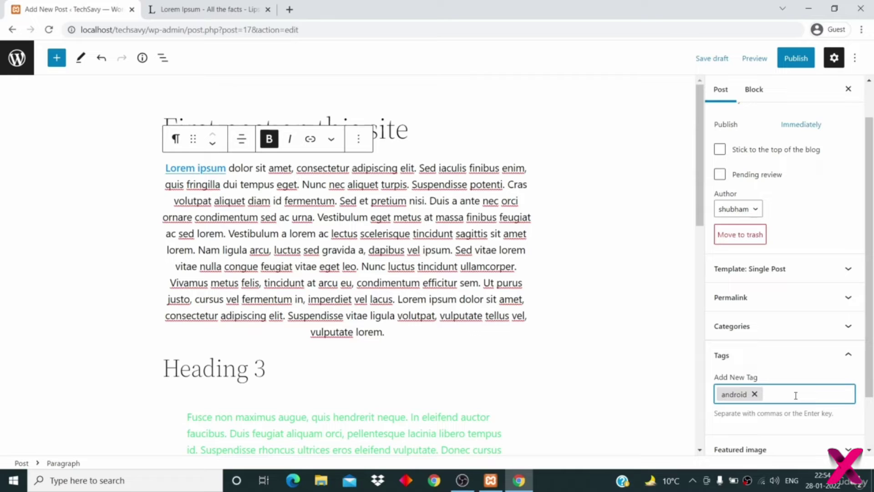
text(os)
key(Return)
text(mobiole)
key(BackSpace)
key(BackSpace)
text(le)
key(Return)
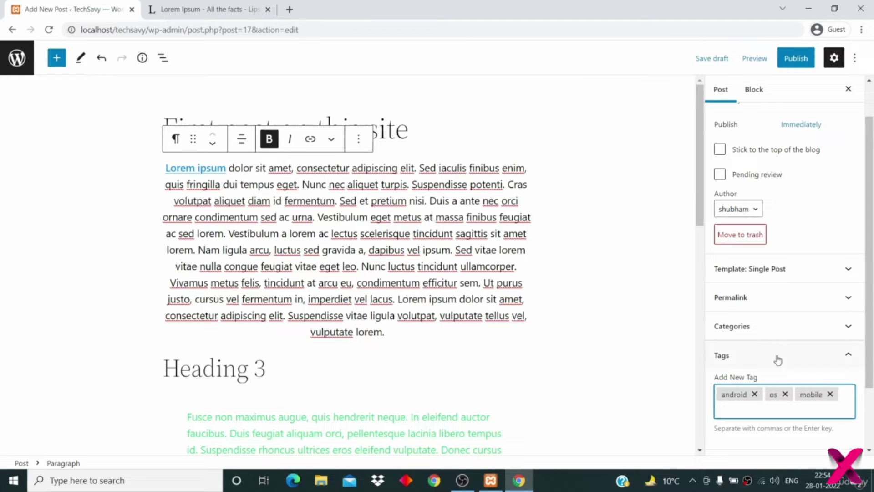
click(786, 326)
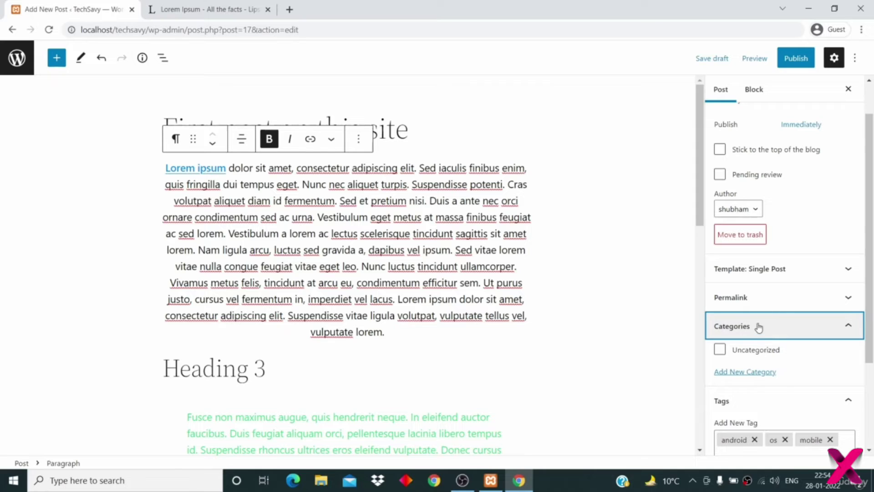
- Create a new Tech category and assign it to the post
click(754, 372)
click(756, 406)
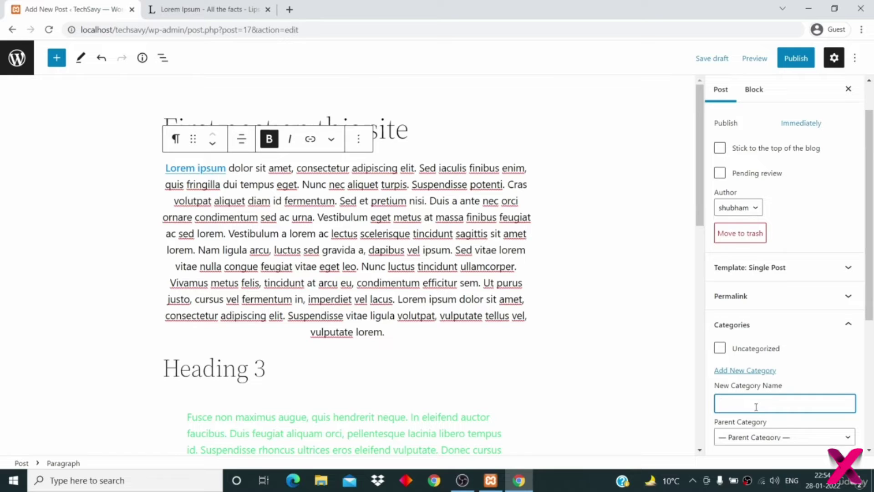
scroll(755, 406, down, 2)
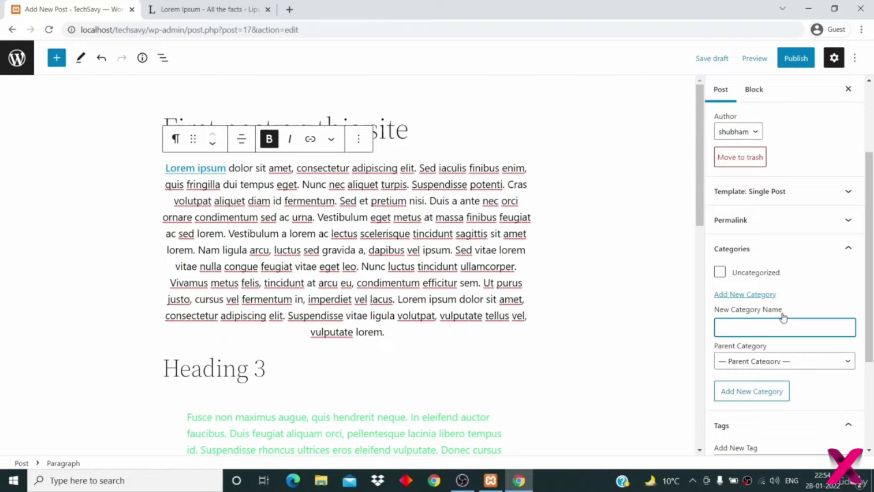
scroll(783, 314, down, 2)
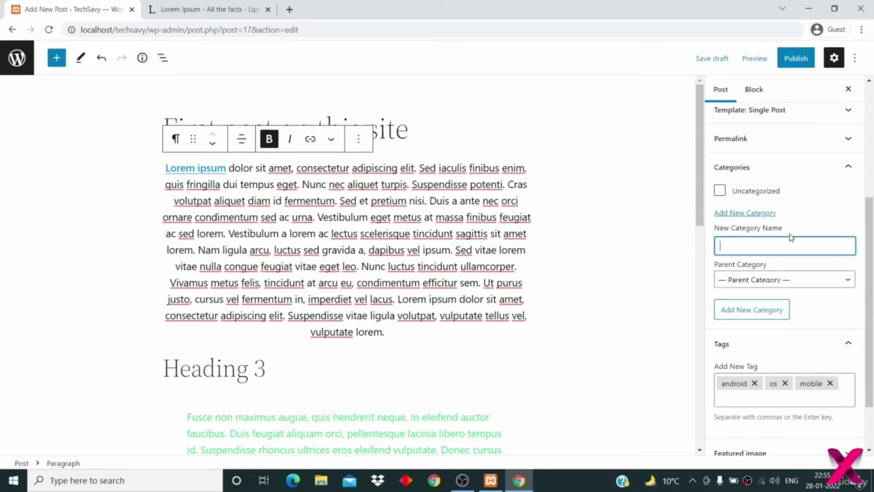
text(Tech)
click(750, 316)
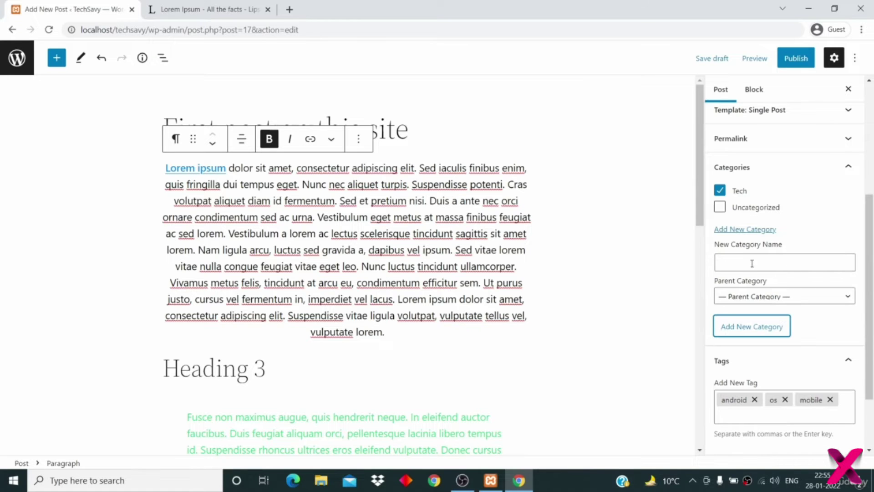
- Add a new Android category, keeping Tech ticked as well
click(748, 263)
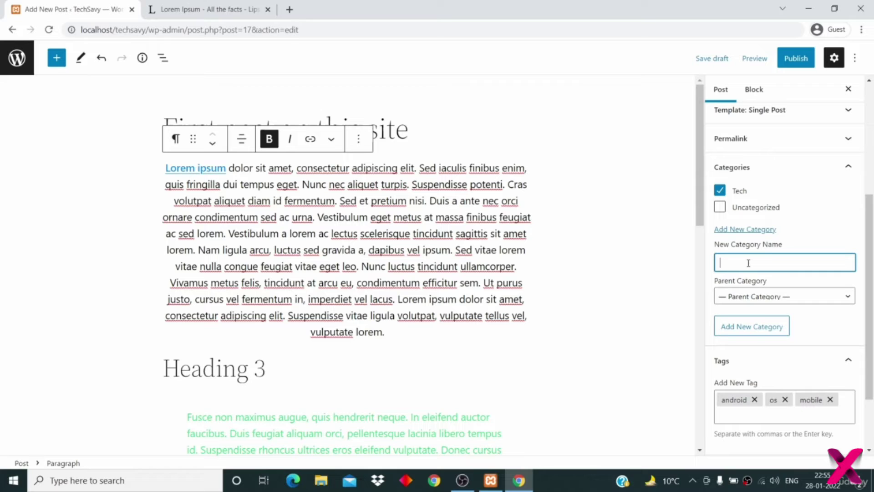
text(Android)
click(756, 328)
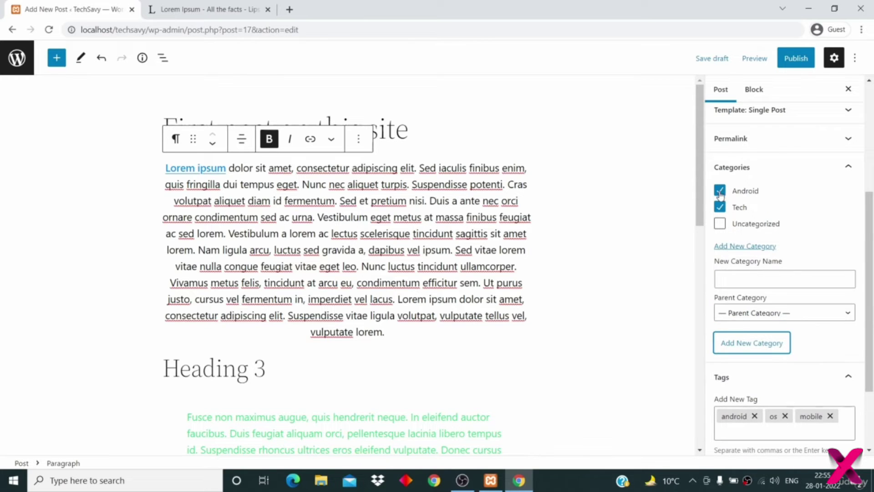
click(719, 207)
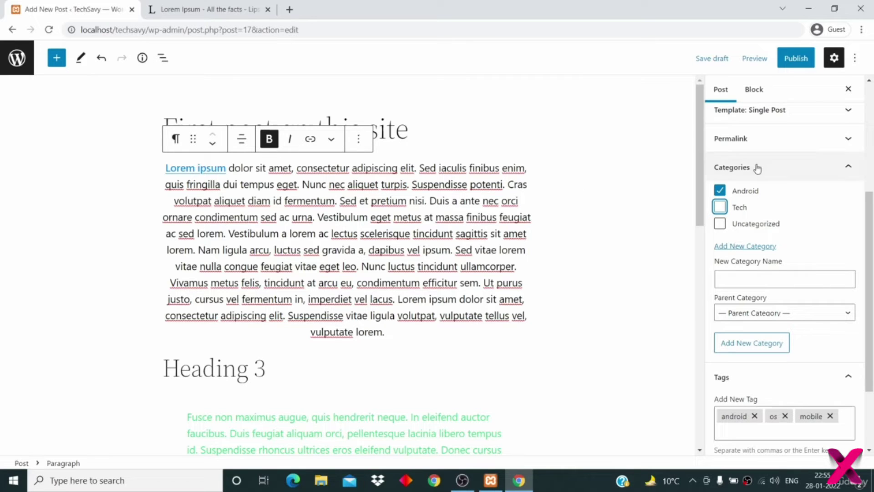
click(720, 208)
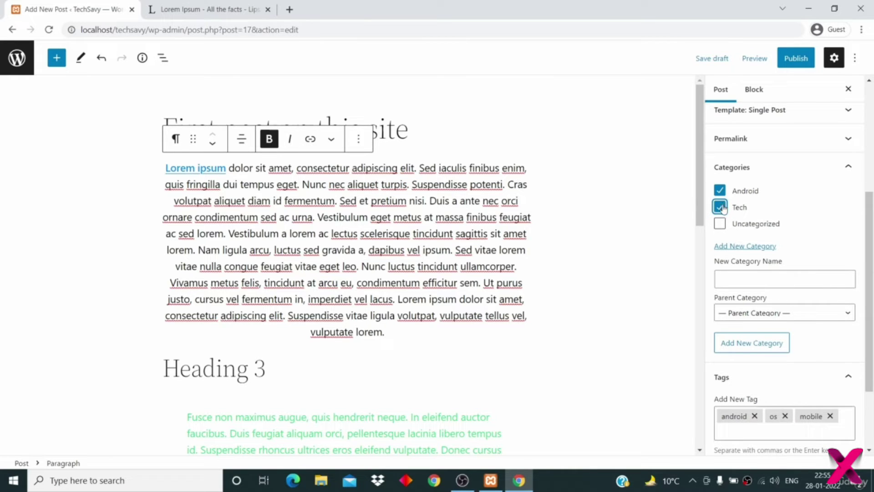
click(632, 227)
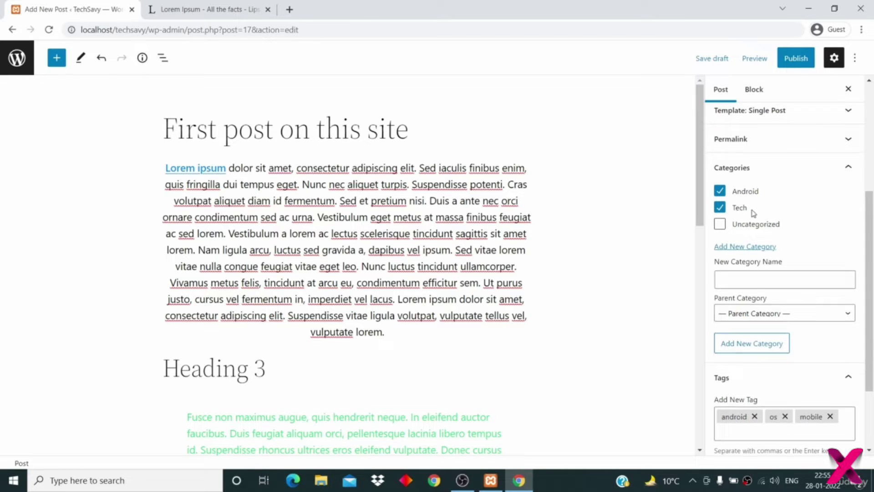
scroll(753, 214, up, 1)
scroll(776, 243, up, 1)
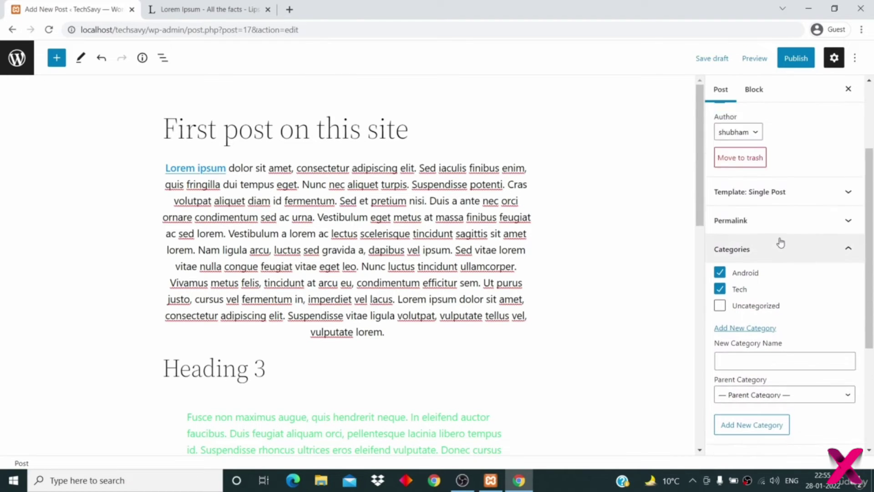
click(770, 235)
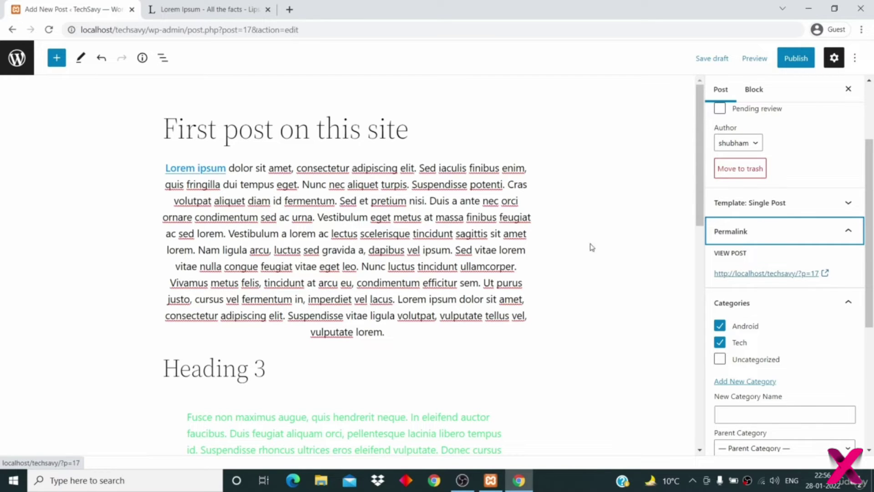
double_click(310, 139)
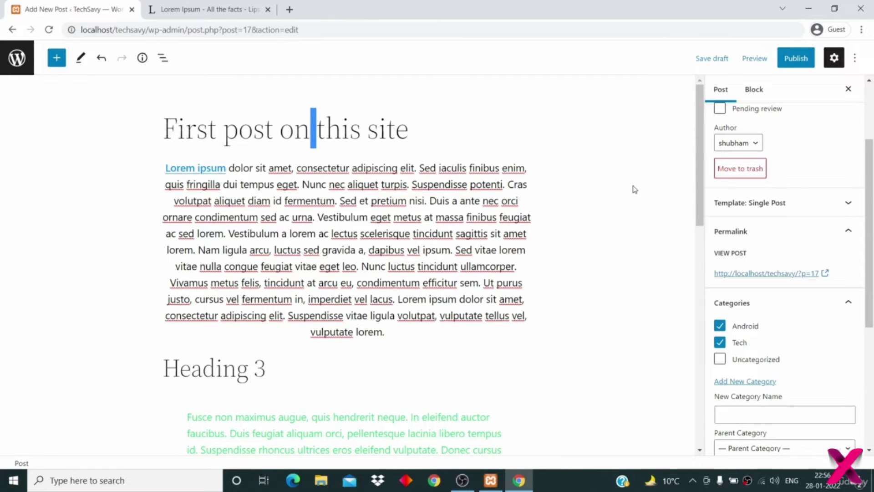
click(746, 237)
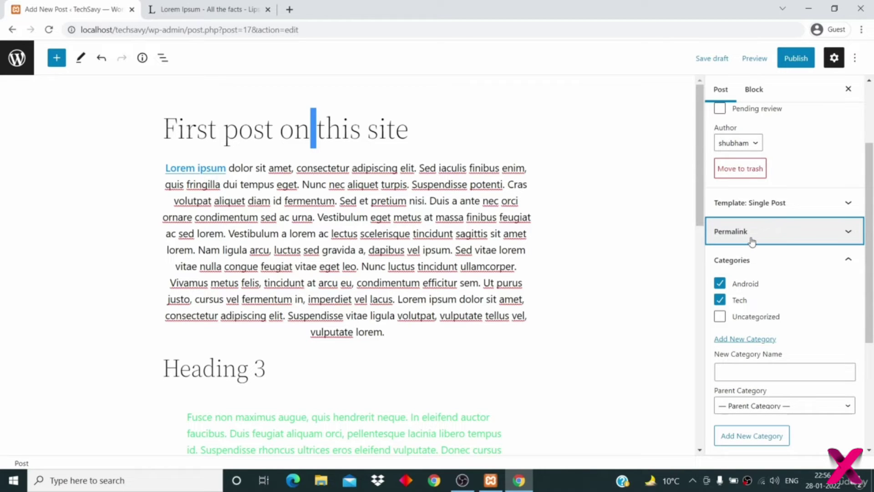
right_click(751, 241)
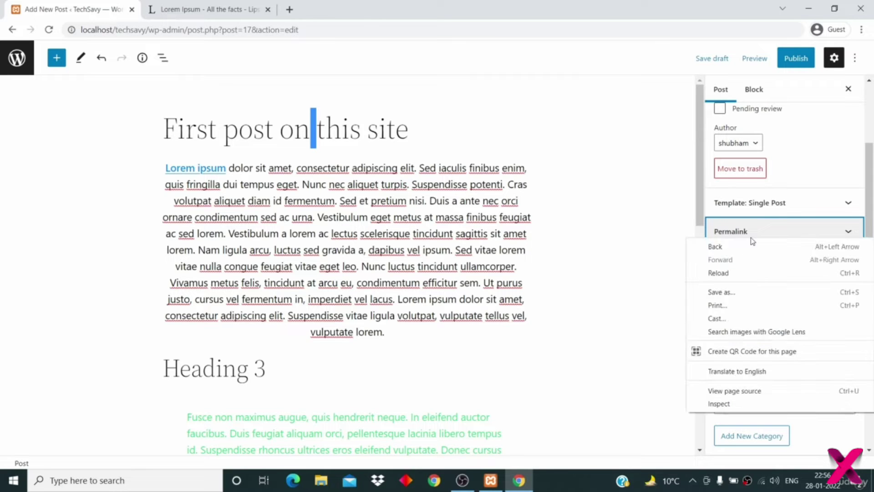
click(666, 219)
click(764, 237)
click(765, 237)
scroll(777, 358, down, 4)
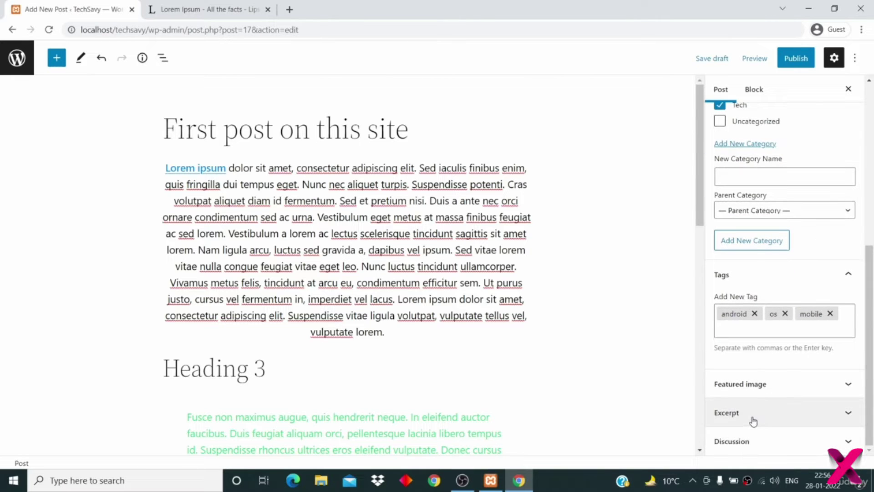
- In Discussion, switch Allow comments off and back on so comments stay allowed
click(746, 441)
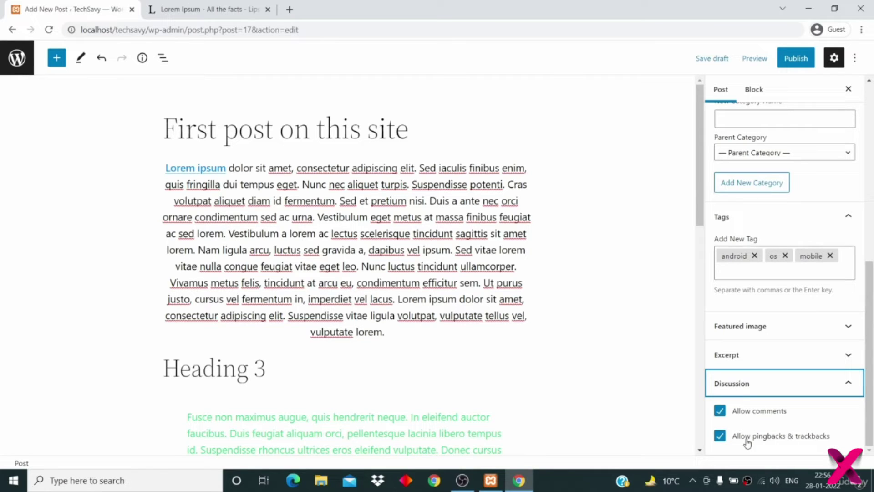
click(720, 412)
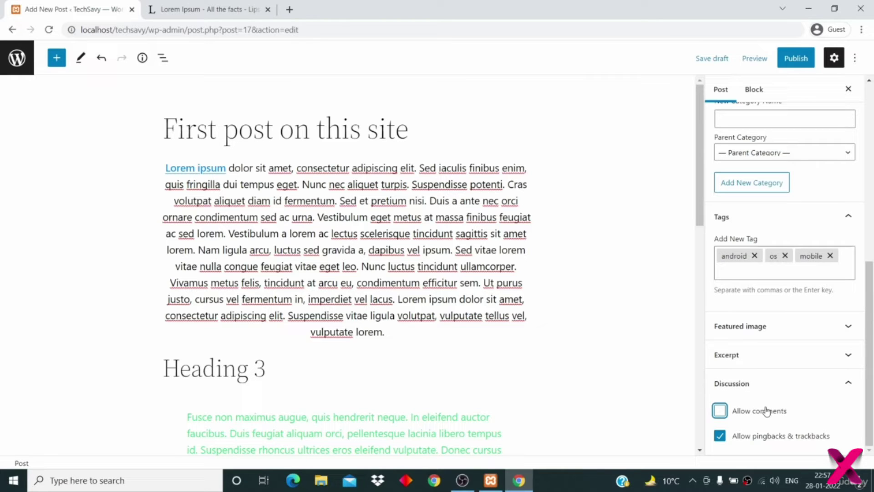
click(719, 410)
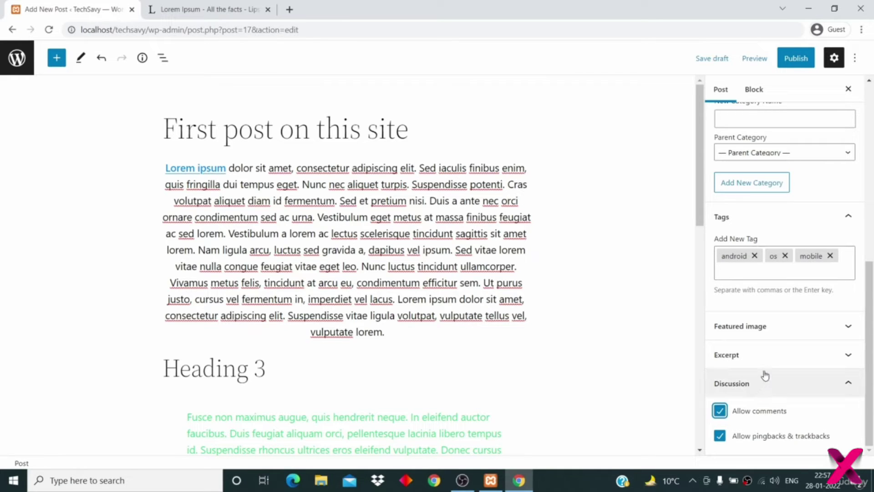
scroll(776, 384, up, 1)
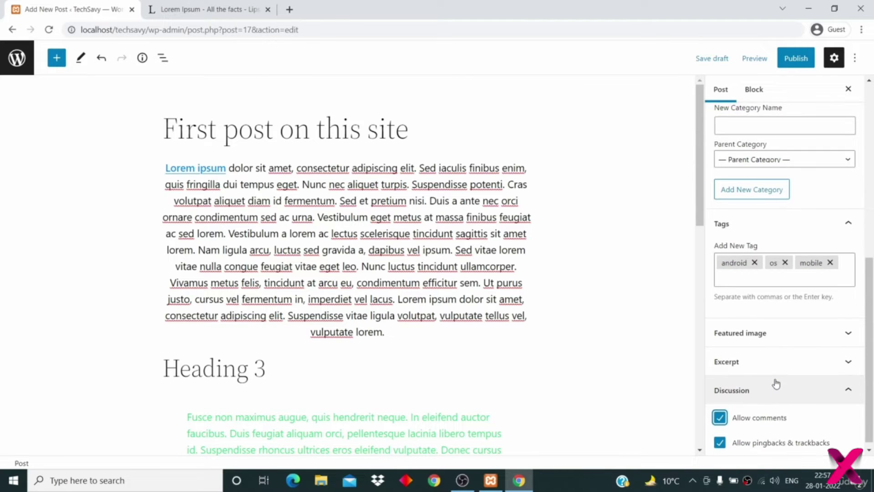
scroll(776, 384, up, 1)
scroll(770, 431, down, 1)
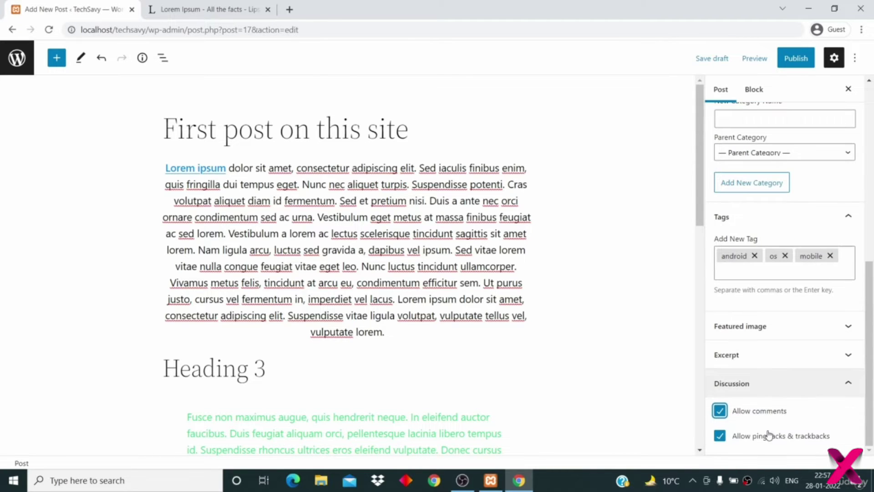
scroll(768, 389, up, 1)
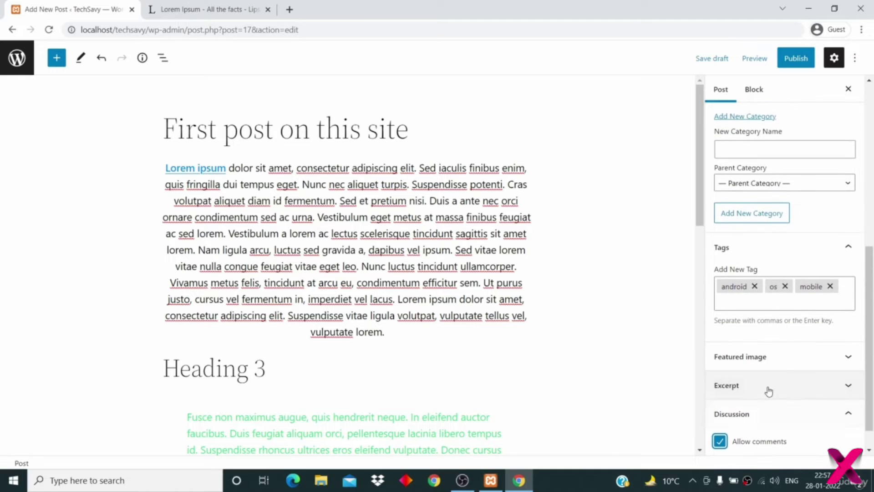
click(770, 365)
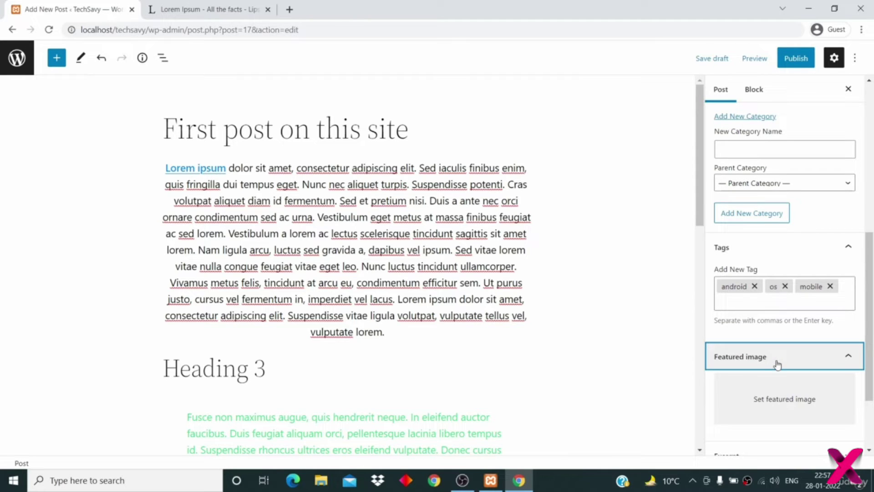
- Show the Public, Private and Password Protected choices under Status & visibility
scroll(776, 364, up, 5)
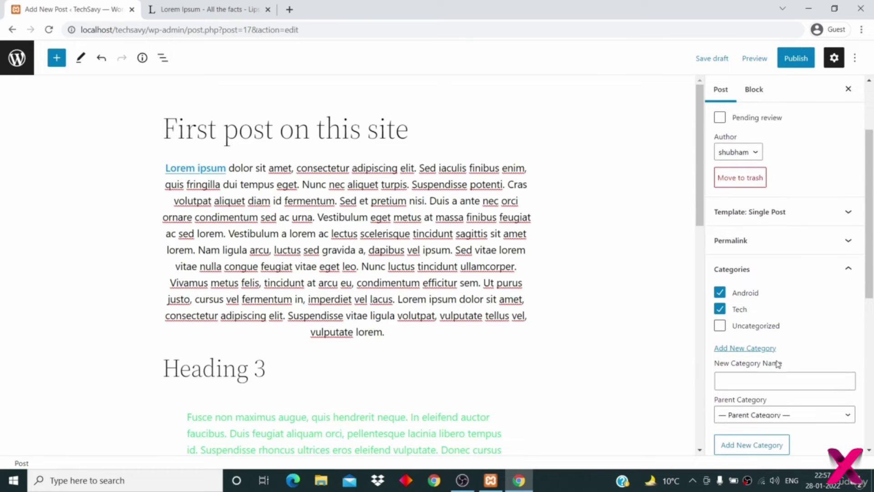
scroll(778, 259, up, 2)
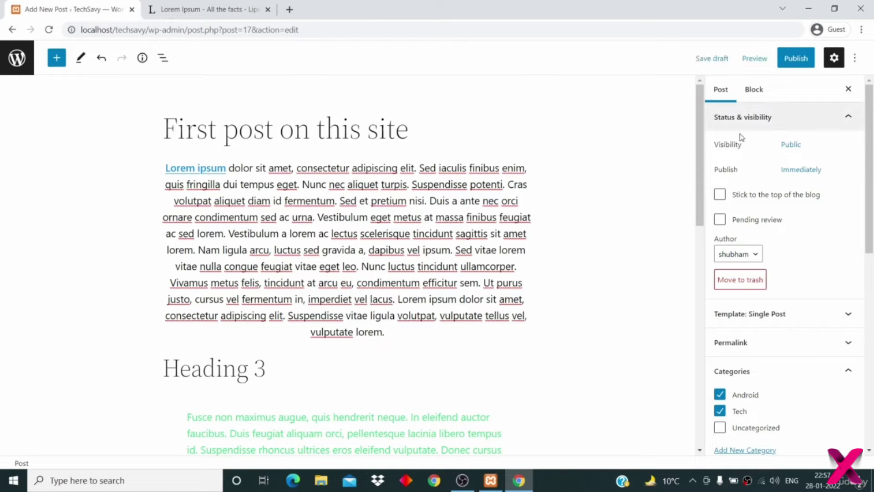
click(784, 147)
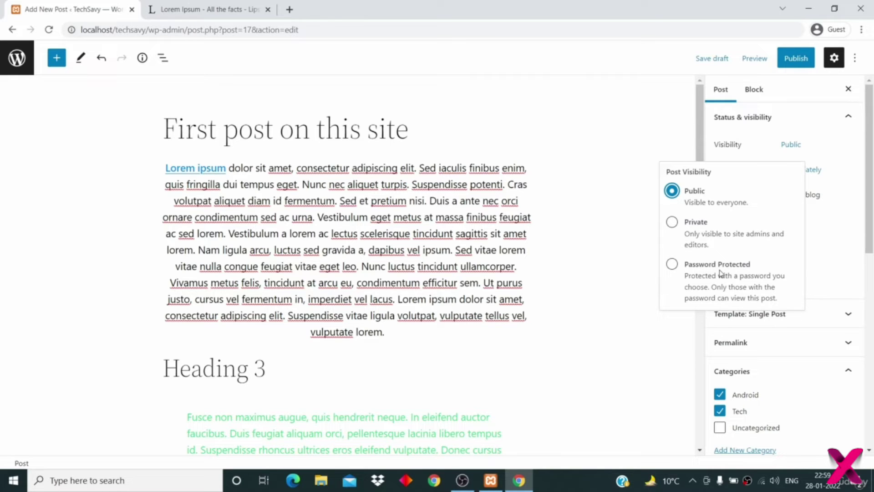
- Try Password Protected visibility, then revert the post to Public and close the choices
click(701, 272)
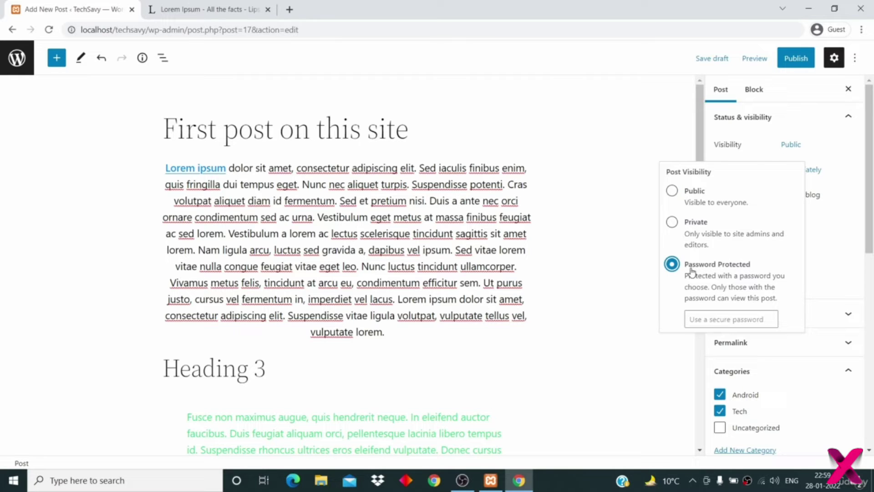
click(727, 320)
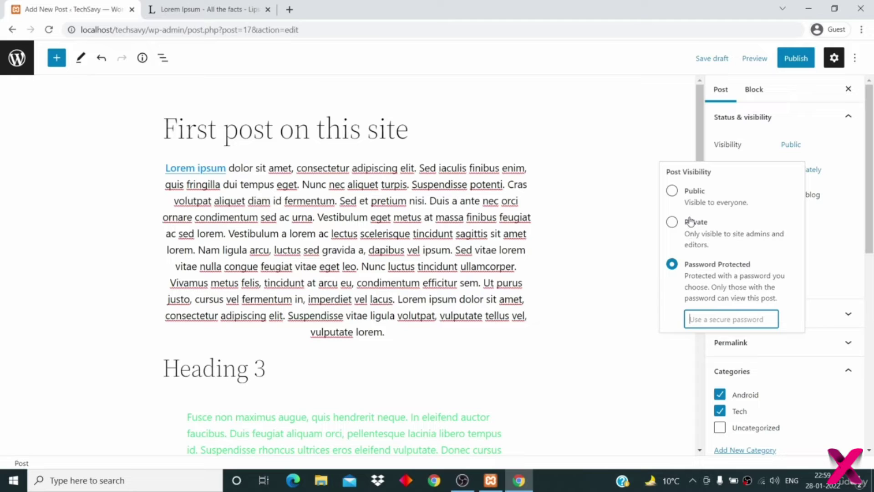
click(672, 191)
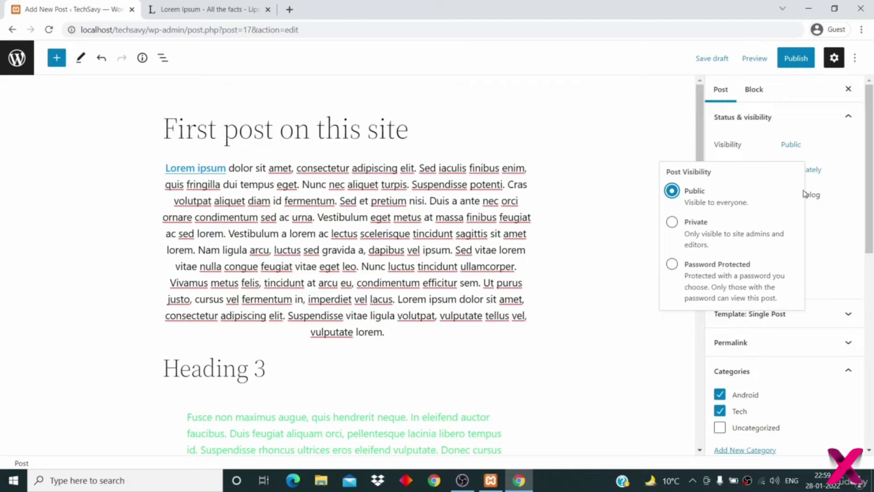
click(830, 184)
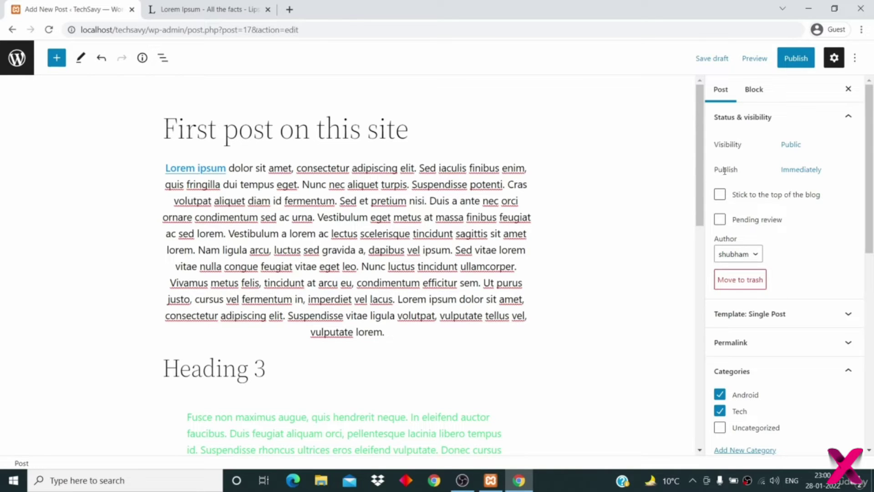
click(794, 171)
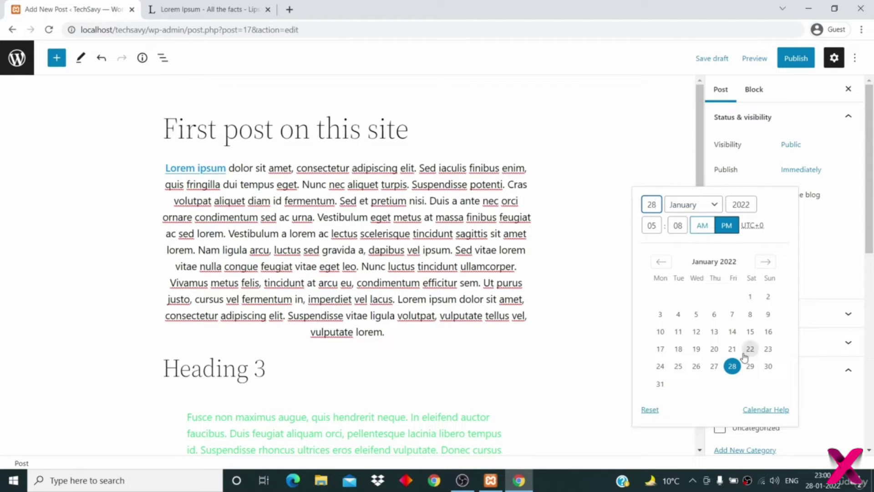
click(750, 366)
click(681, 225)
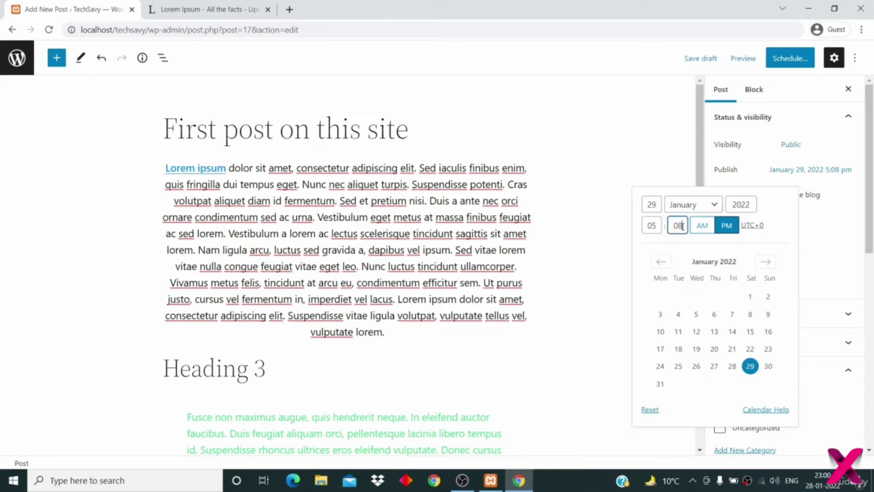
click(752, 227)
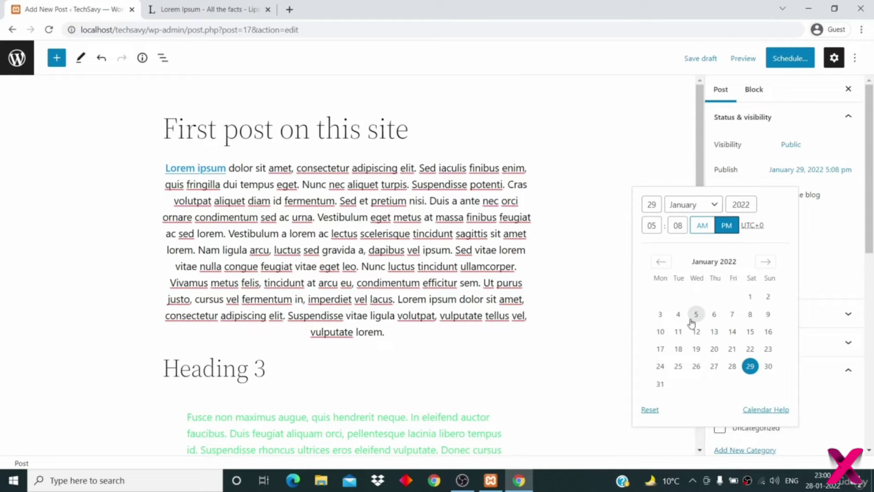
click(649, 409)
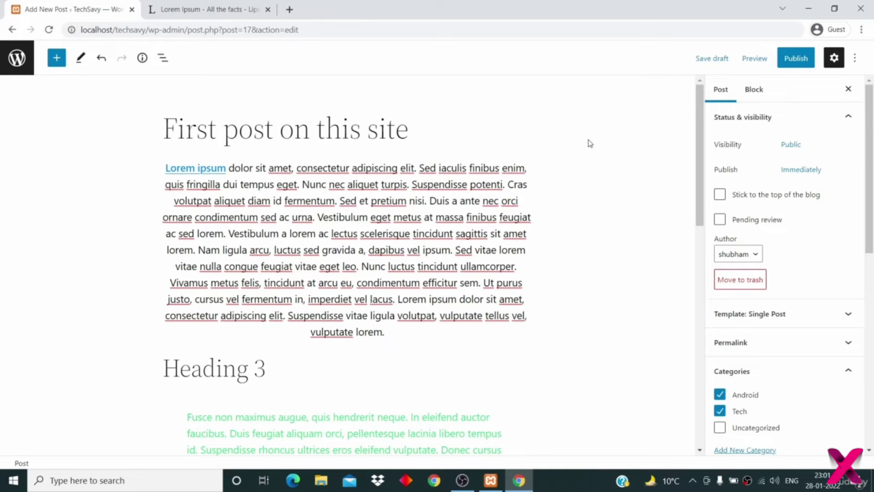
click(755, 58)
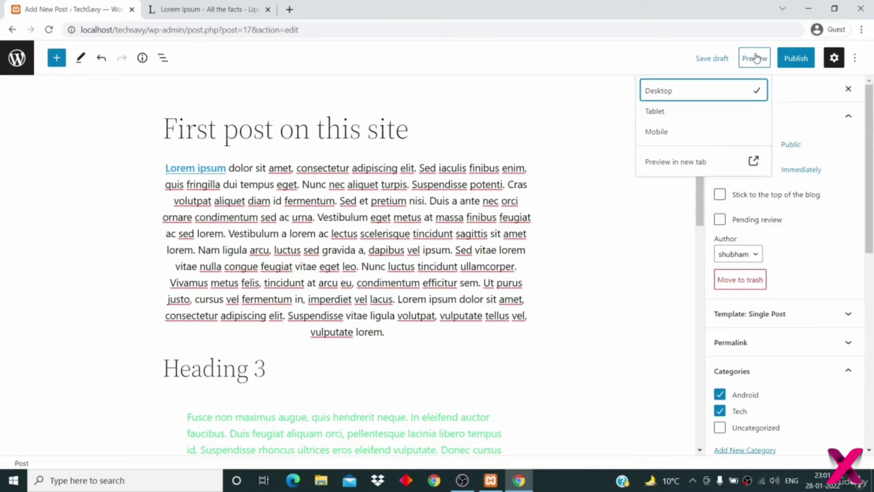
click(672, 113)
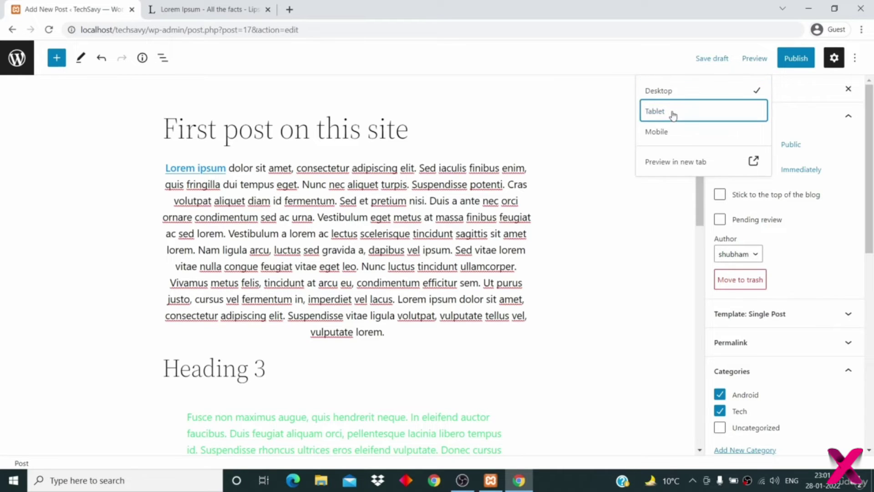
click(673, 114)
scroll(436, 315, down, 4)
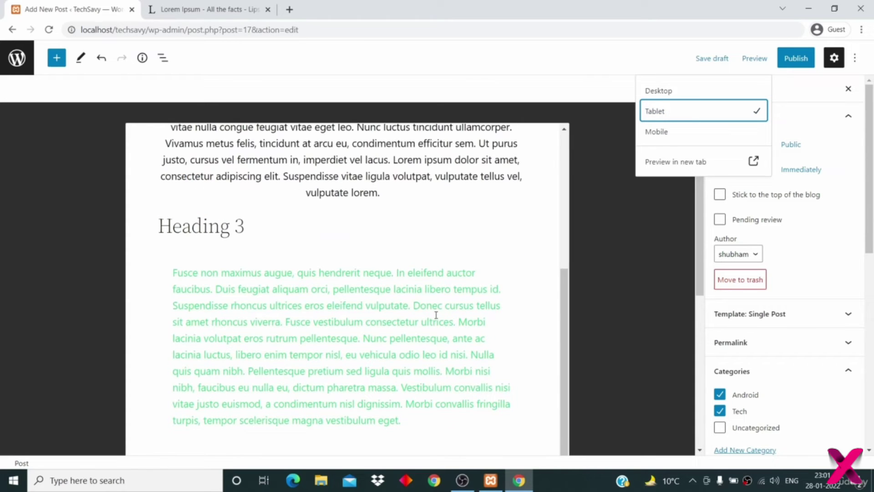
scroll(435, 314, up, 4)
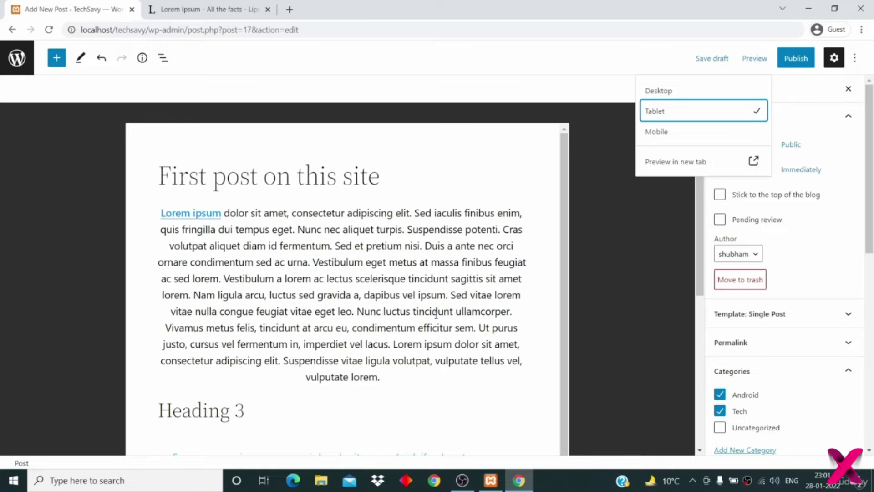
scroll(435, 314, down, 4)
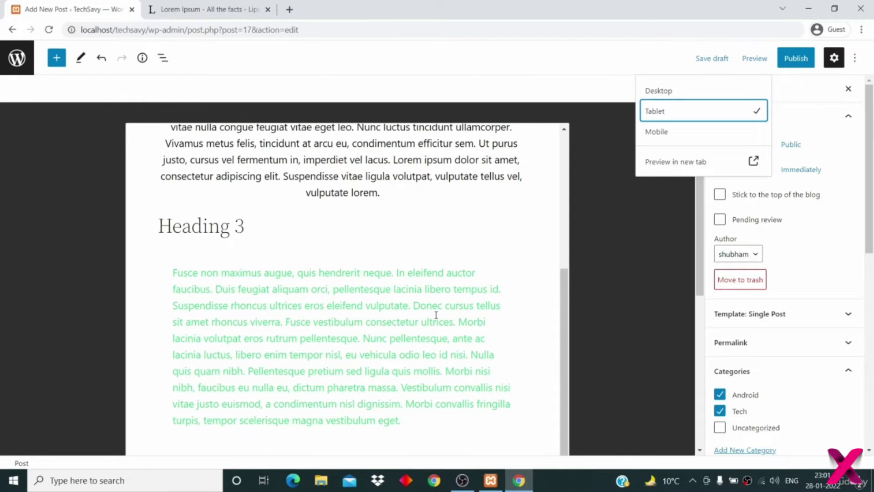
scroll(436, 314, up, 4)
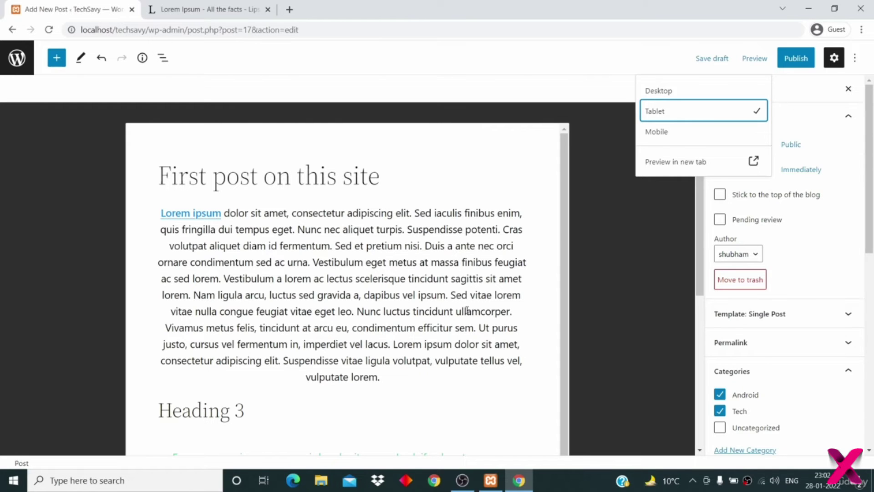
click(677, 135)
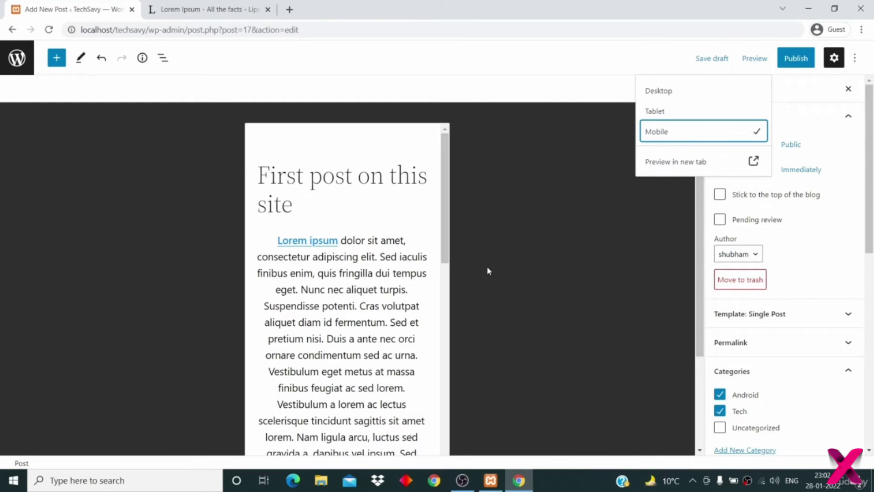
scroll(300, 341, down, 10)
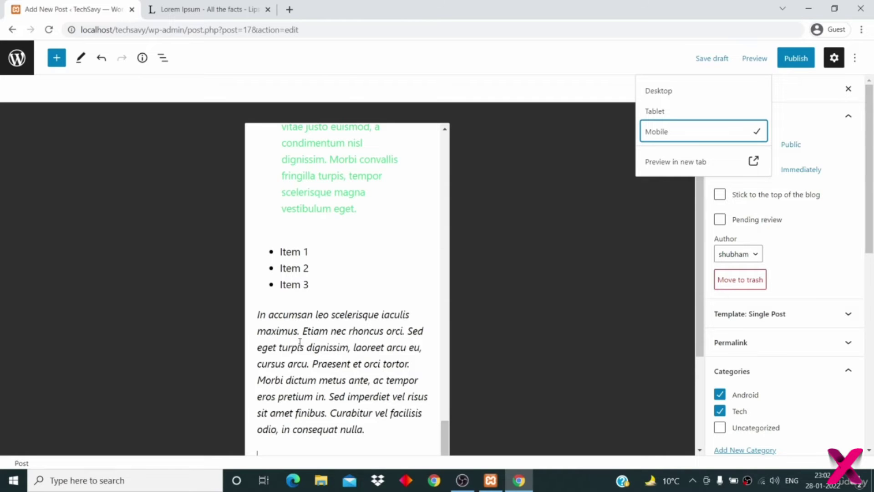
click(666, 334)
scroll(678, 360, down, 3)
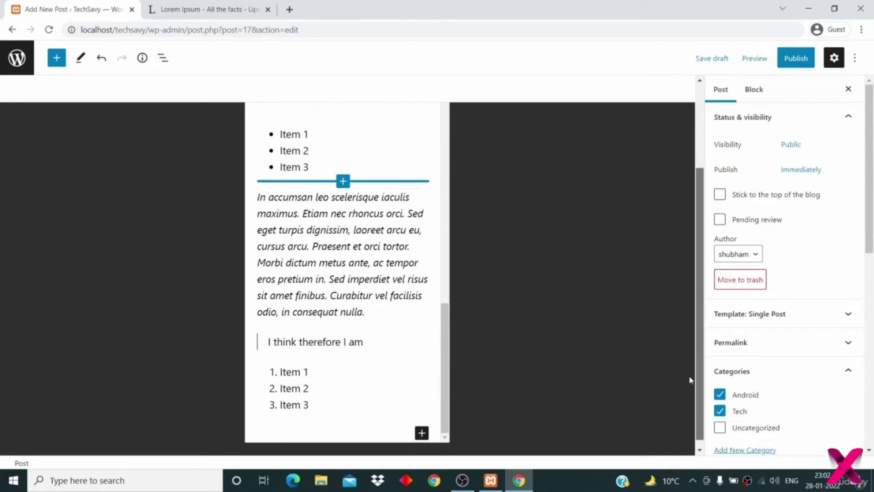
scroll(688, 373, up, 2)
scroll(685, 371, down, 1)
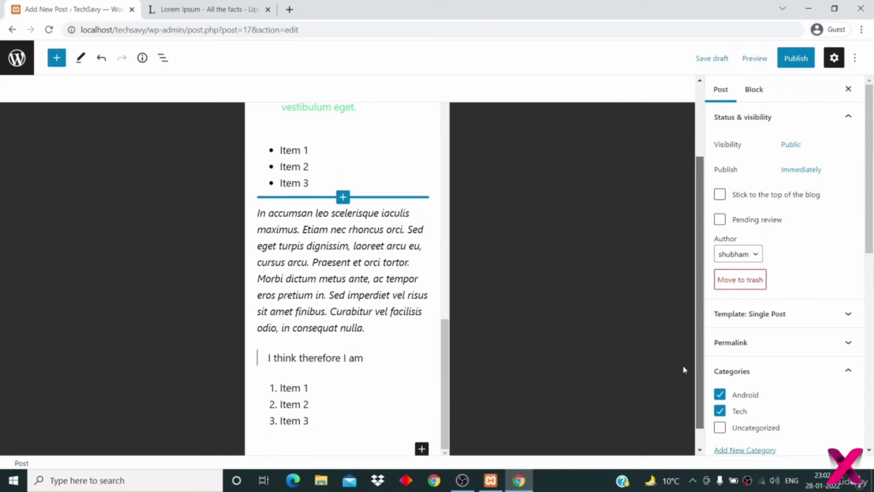
scroll(687, 378, down, 1)
scroll(688, 346, up, 5)
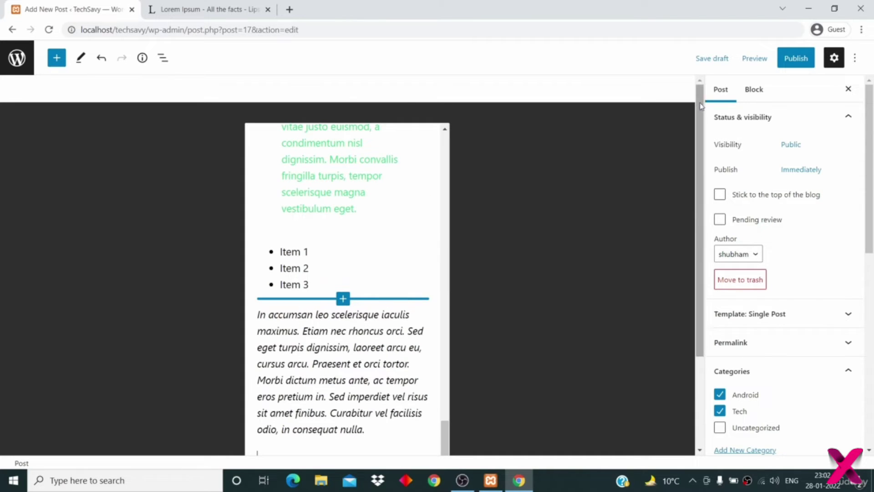
click(753, 57)
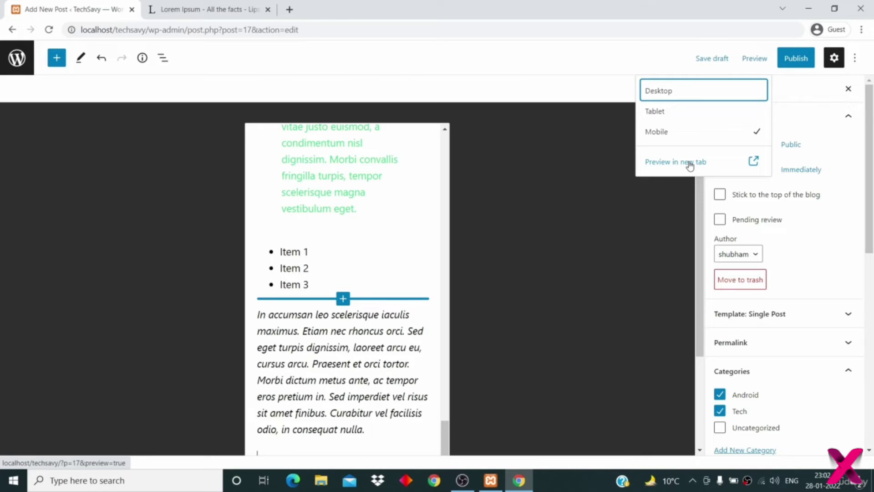
click(670, 93)
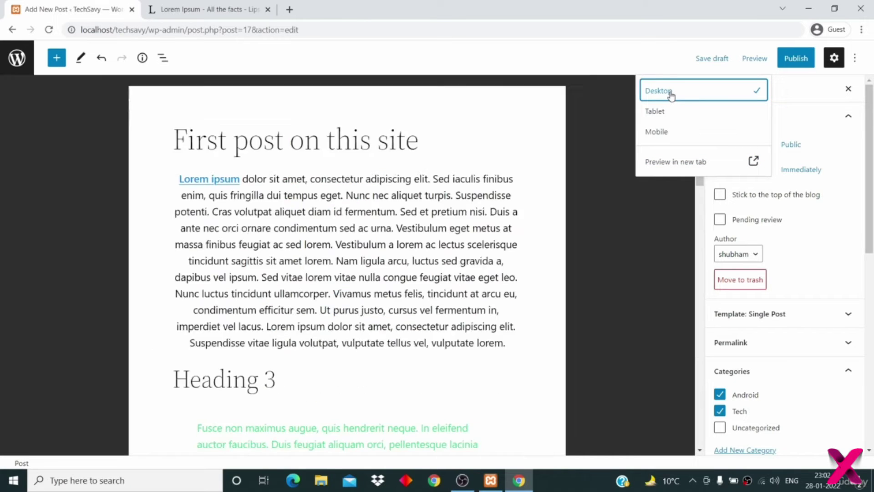
click(703, 200)
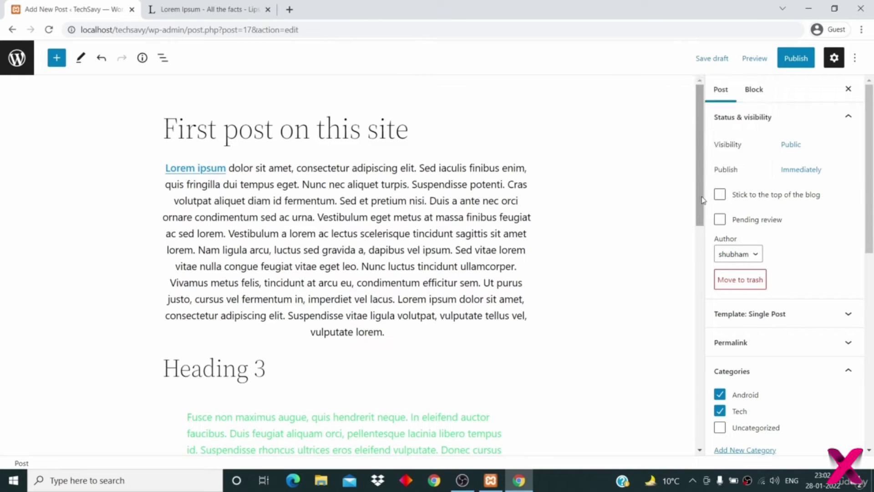
- Publish 'First post on this site' and view the live post on the site
click(799, 62)
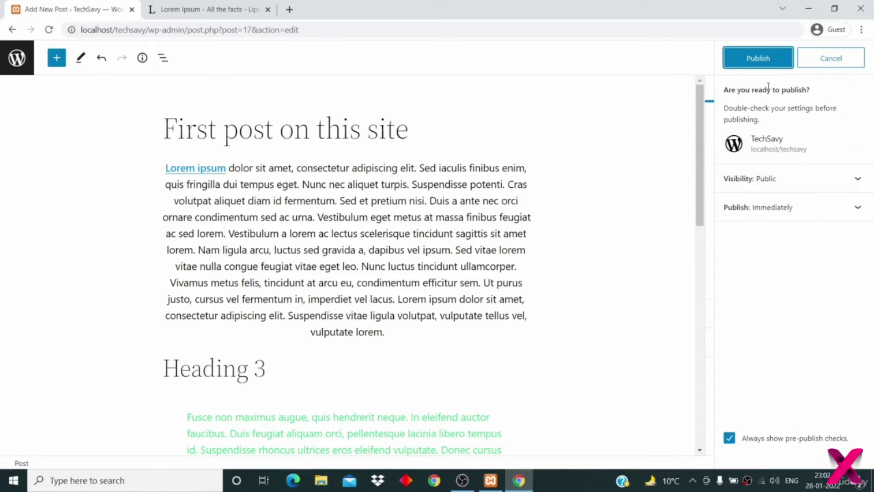
click(759, 64)
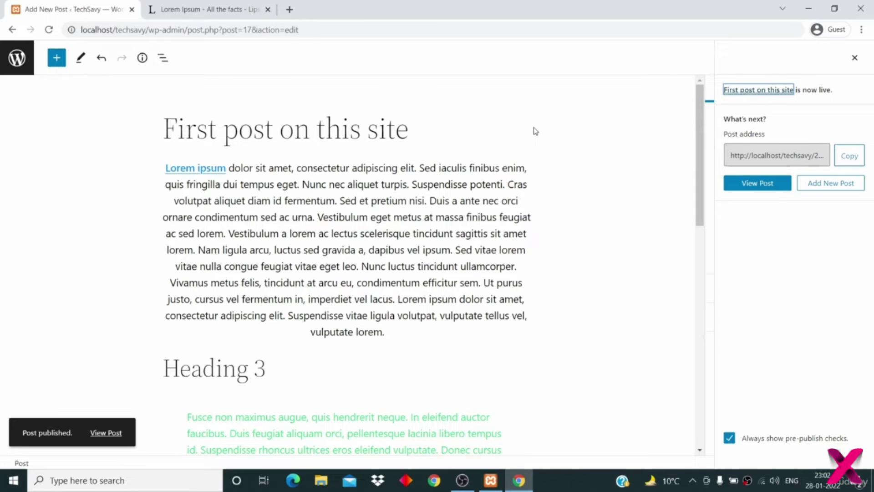
click(289, 10)
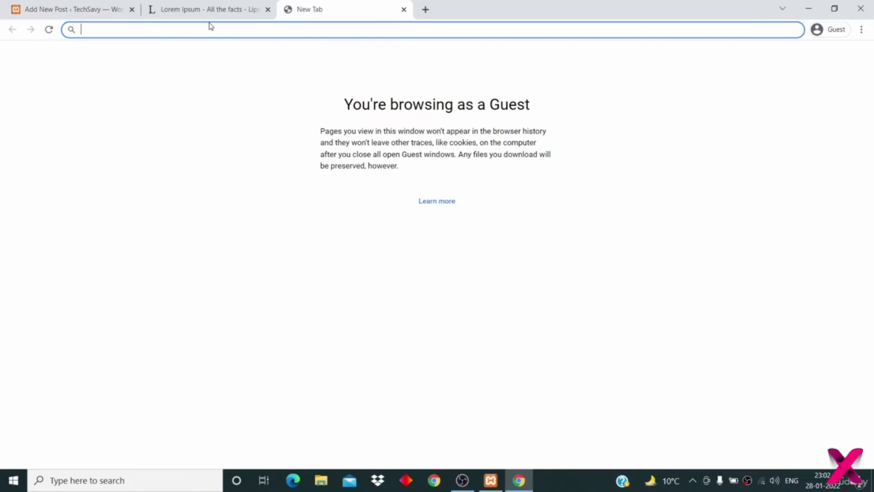
click(103, 11)
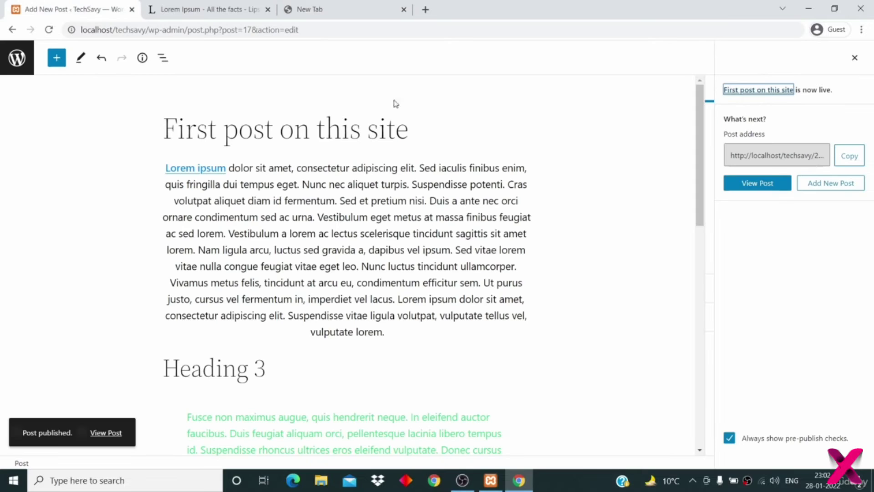
click(749, 186)
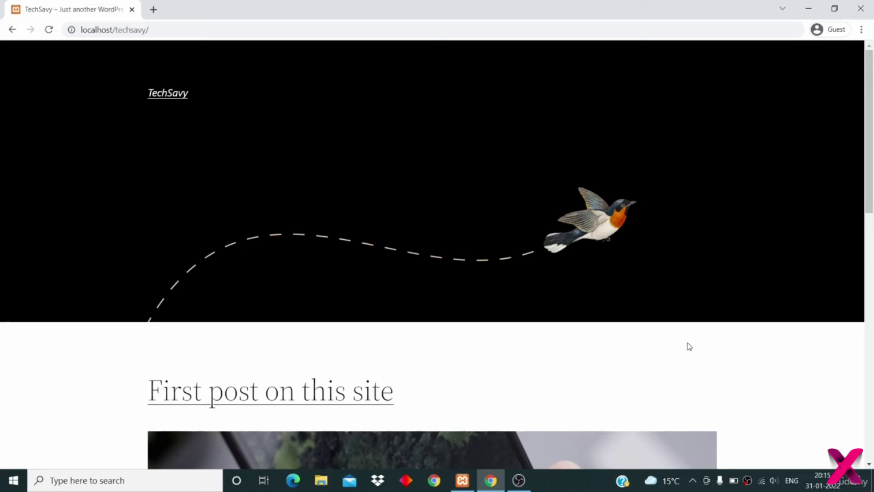
- Open the first post and write the comment 'Great' in the Leave a Reply box
click(360, 394)
scroll(491, 378, down, 20)
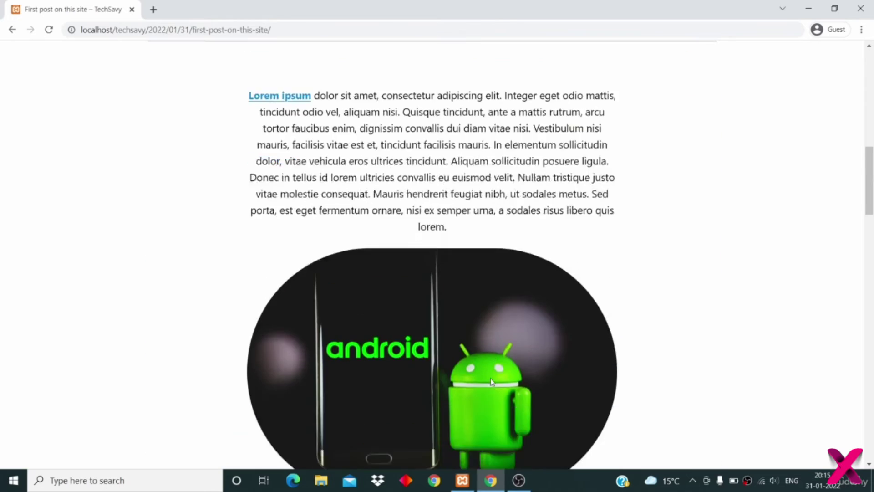
scroll(491, 382, down, 8)
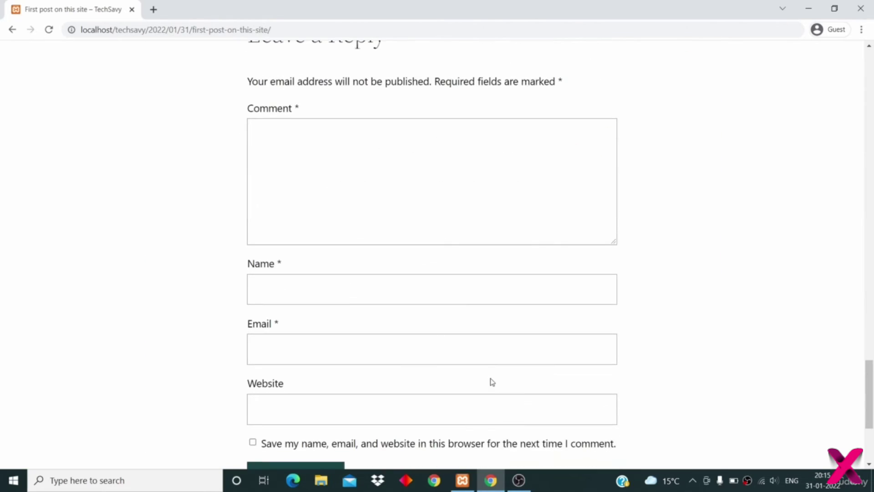
click(390, 195)
text(Great)
- Fill in the commenter's name and e-mail, fixing a typo, and post the comment
click(308, 263)
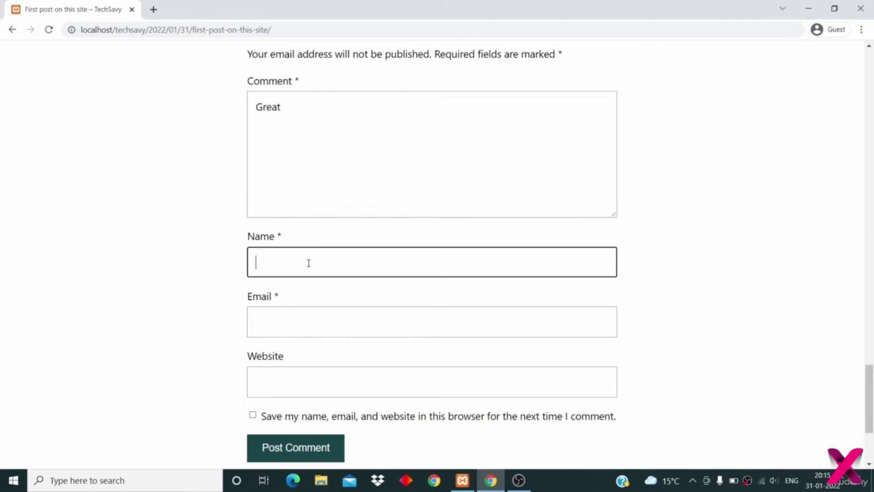
text(Tony)
click(286, 333)
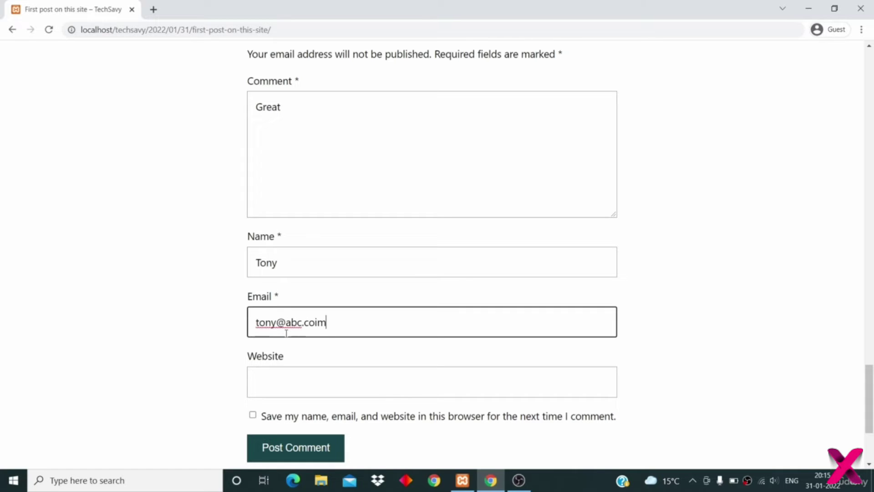
text(m)
scroll(286, 332, down, 3)
click(299, 332)
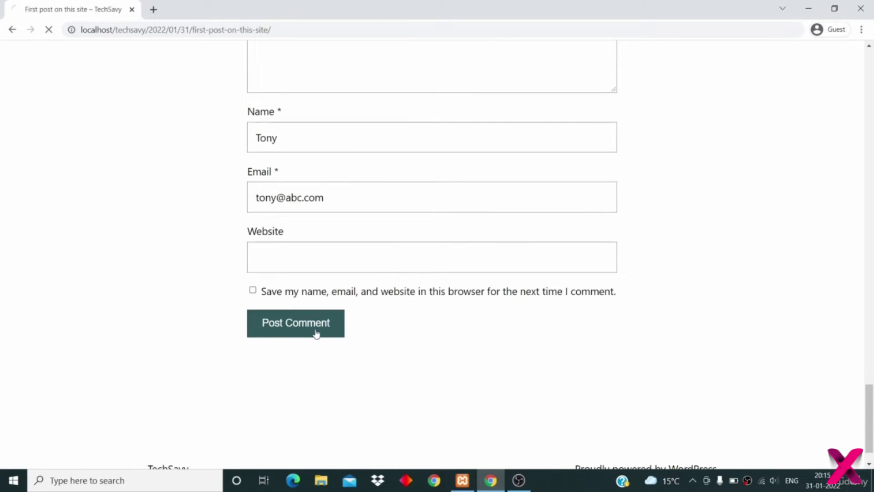
scroll(331, 331, down, 1)
- Post a second comment 'Good' with a commenter's name and e-mail filled in
click(320, 229)
text(Godd)
key(BackSpace)
key(BackSpace)
text(od)
scroll(320, 228, down, 2)
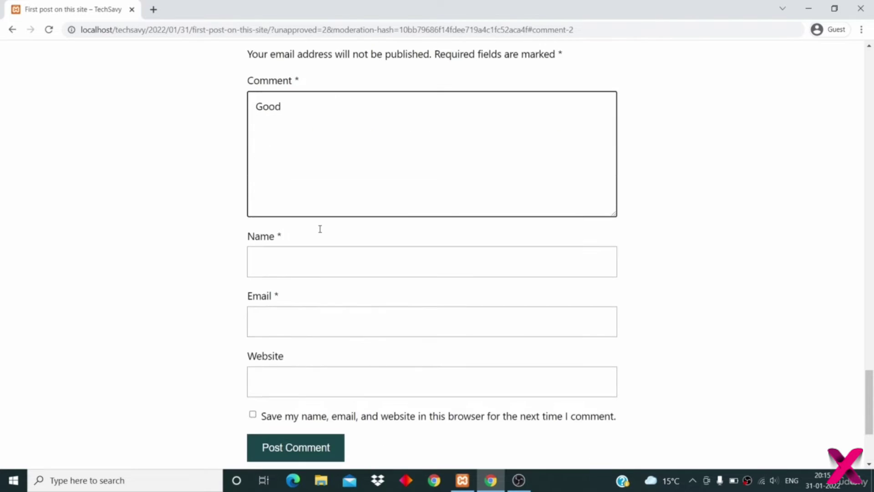
click(320, 262)
text(Jon)
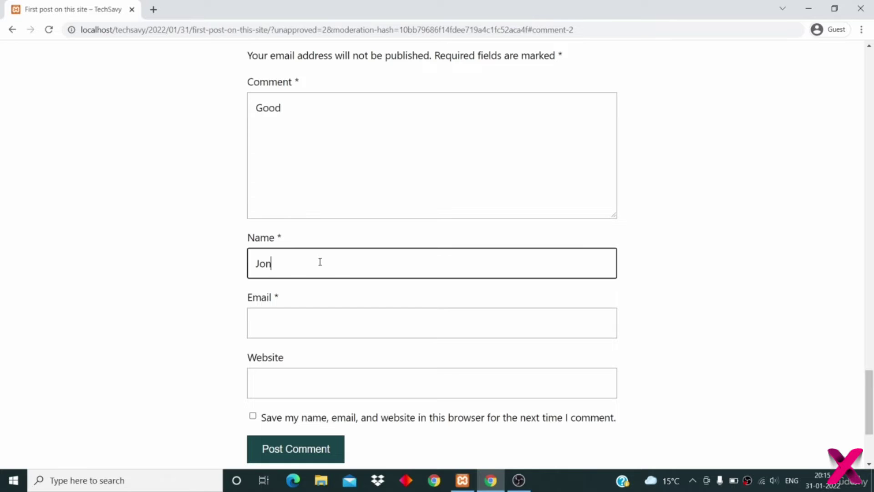
scroll(320, 261, down, 1)
click(320, 263)
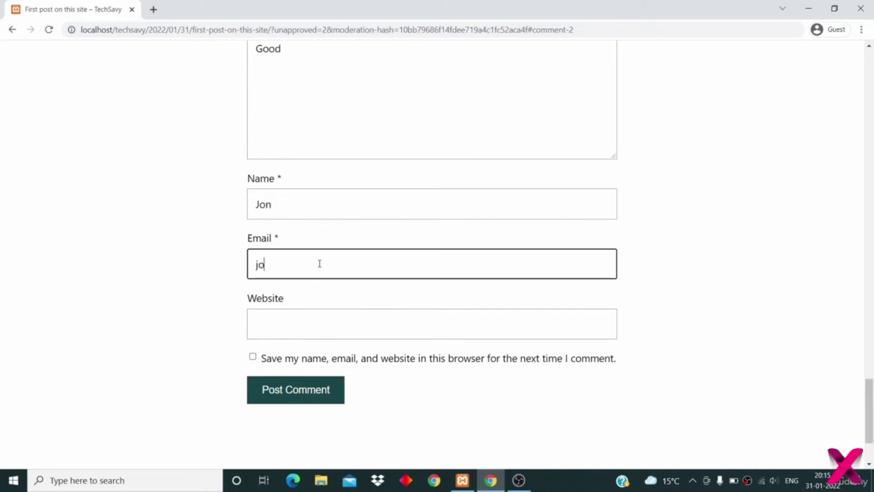
scroll(320, 264, down, 1)
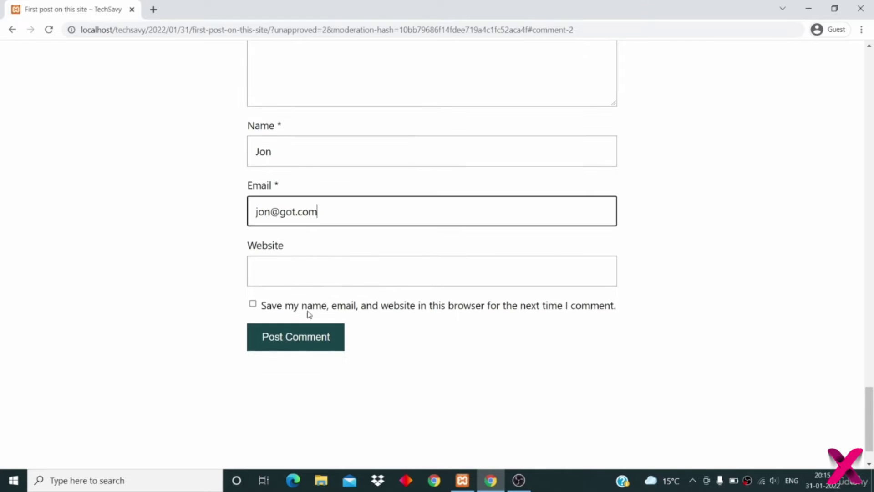
click(304, 337)
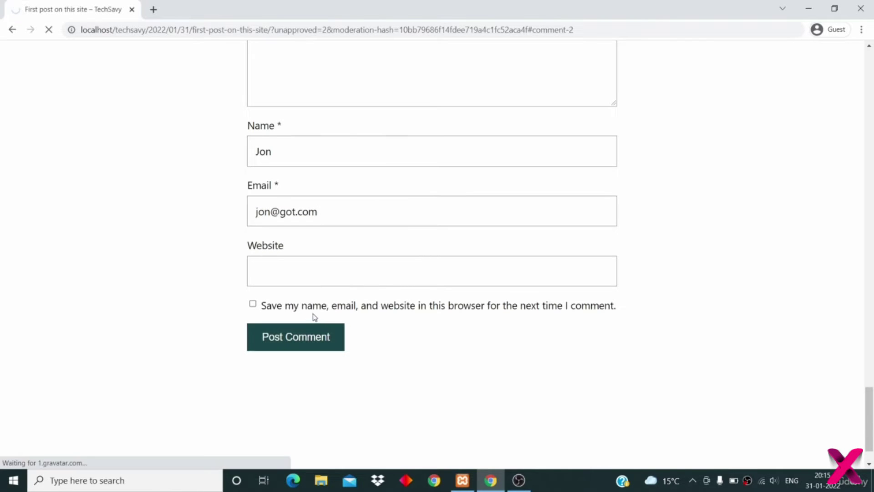
scroll(312, 313, down, 1)
- Post a third comment 'Worst' with another commenter's name and e-mail
click(307, 315)
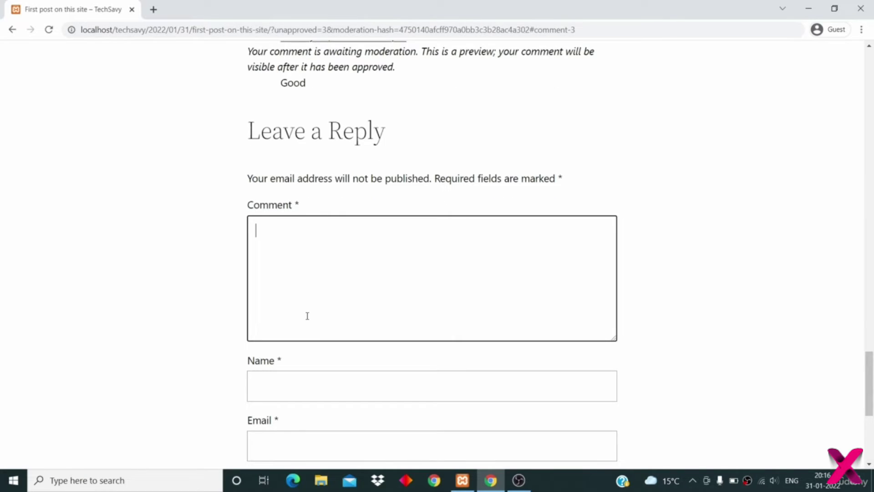
text(Worst)
scroll(307, 316, down, 1)
click(307, 316)
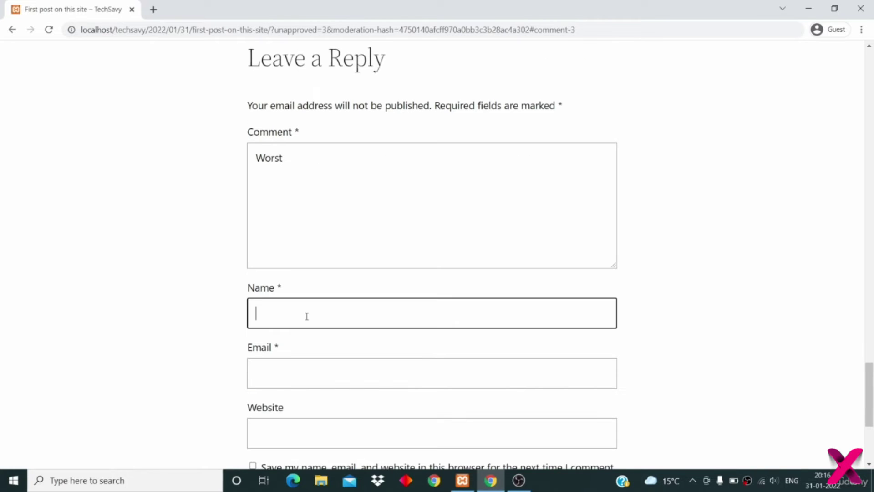
text(Dan)
scroll(307, 314, down, 1)
click(305, 330)
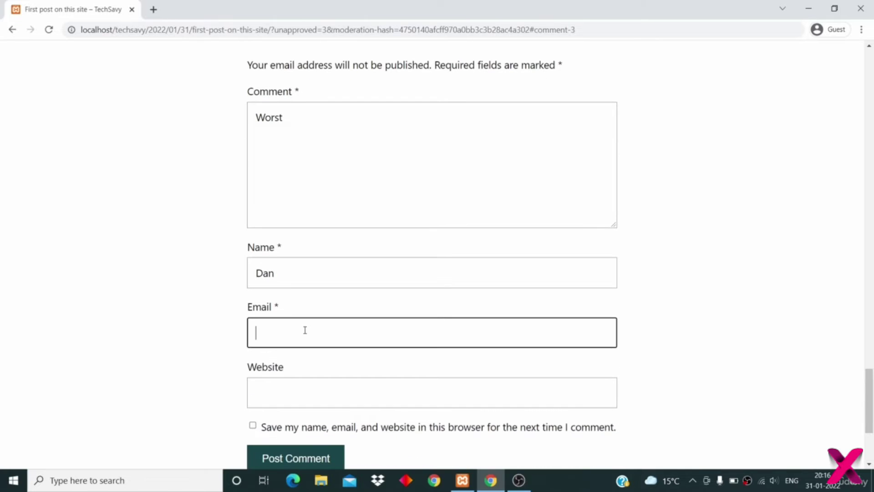
scroll(305, 330, down, 3)
click(302, 335)
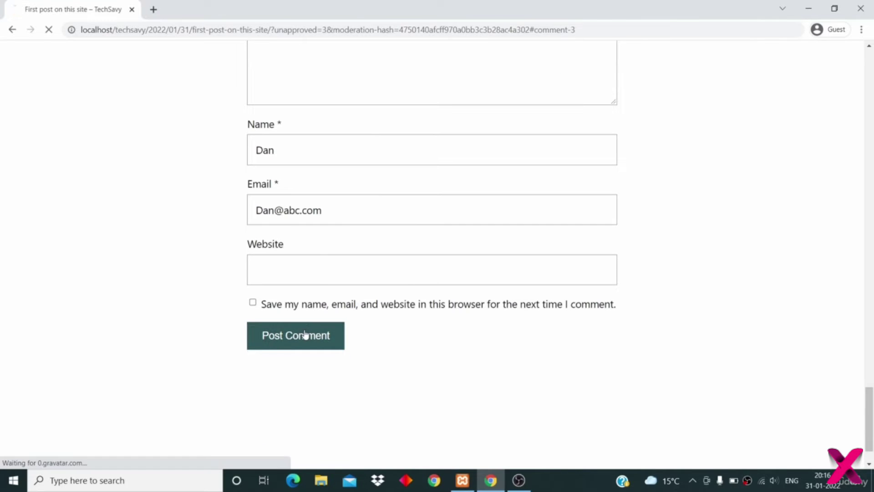
scroll(344, 297, up, 3)
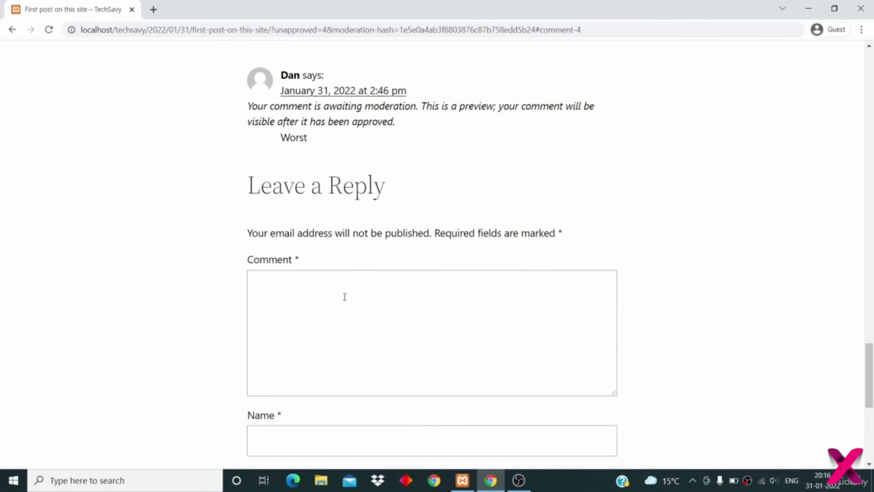
scroll(344, 297, up, 4)
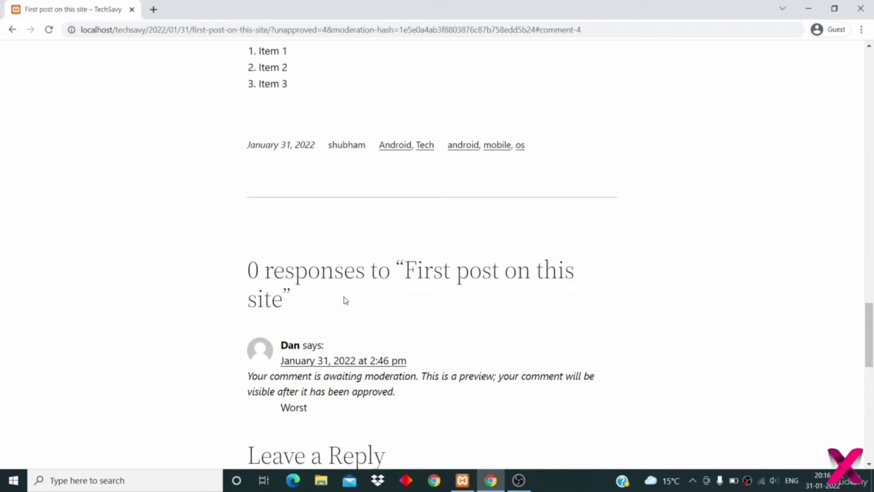
scroll(345, 300, down, 4)
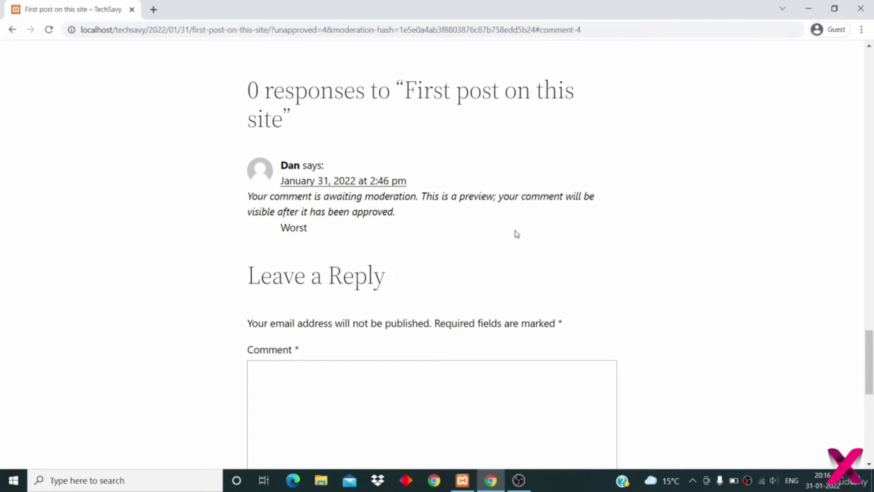
scroll(516, 233, down, 1)
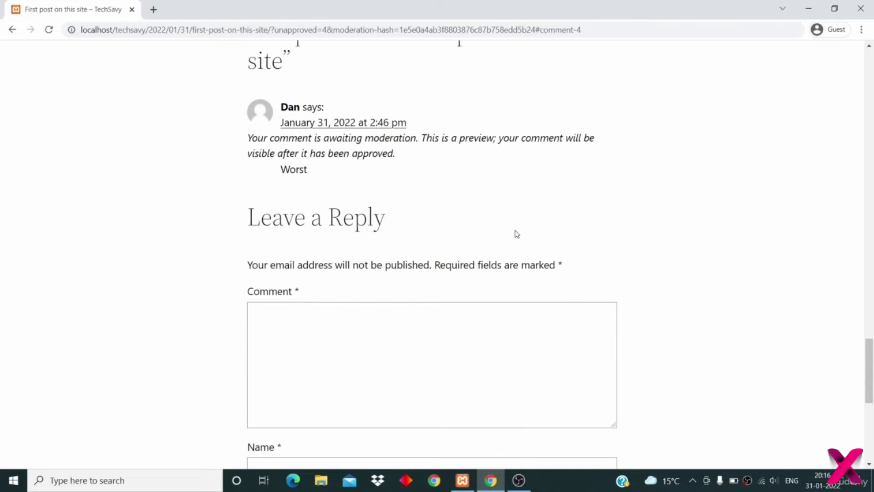
scroll(422, 254, down, 1)
click(422, 255)
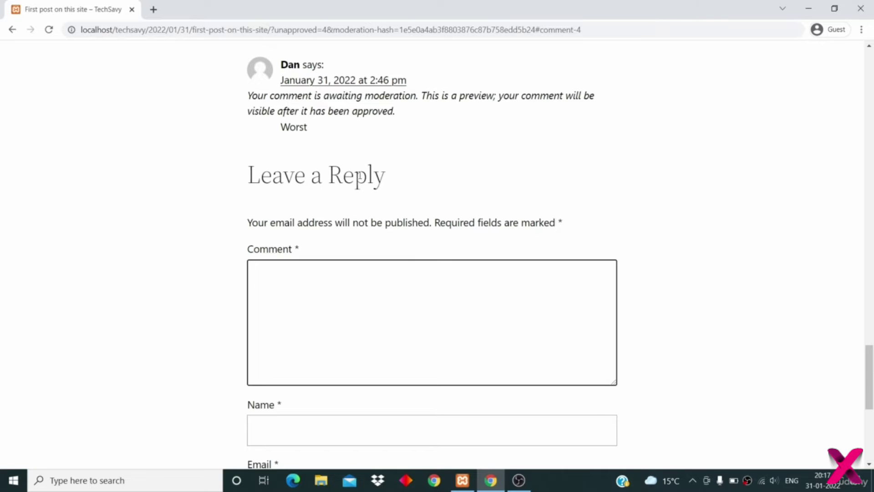
drag(147, 30, 628, 65)
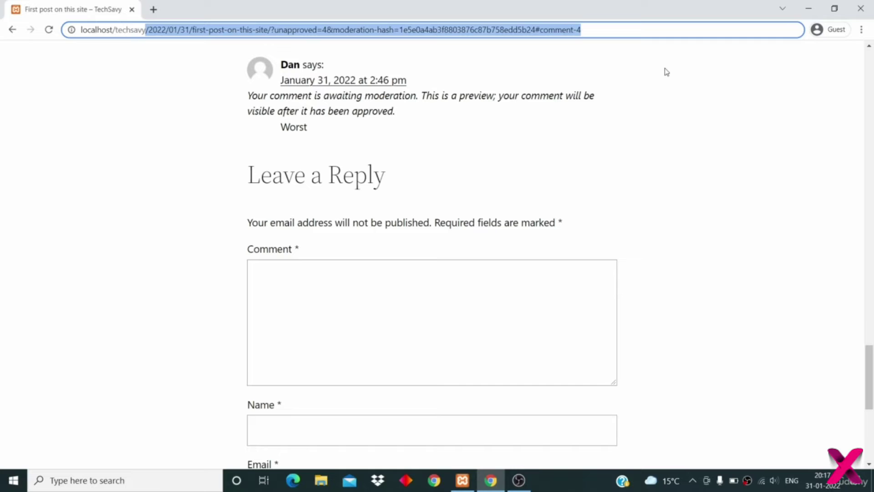
- Go to /wp-admin and log in with the admin username and password
text(/techsavy/wp)
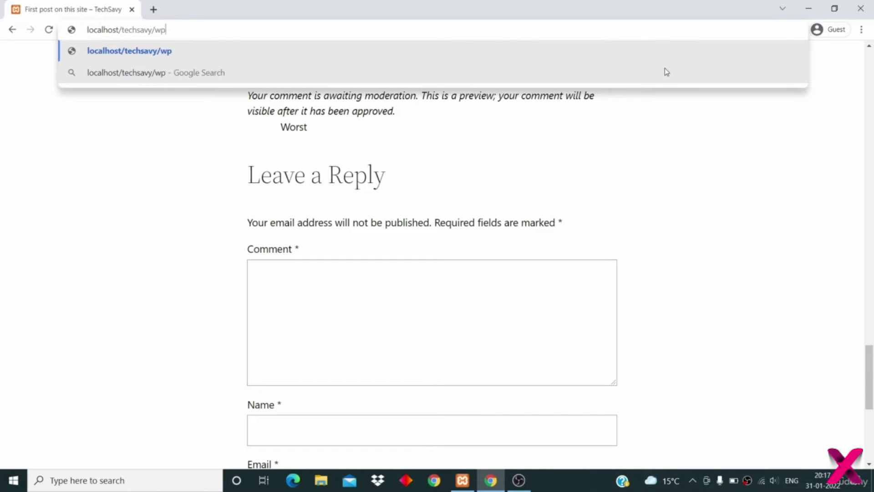
text(-admin)
key(Return)
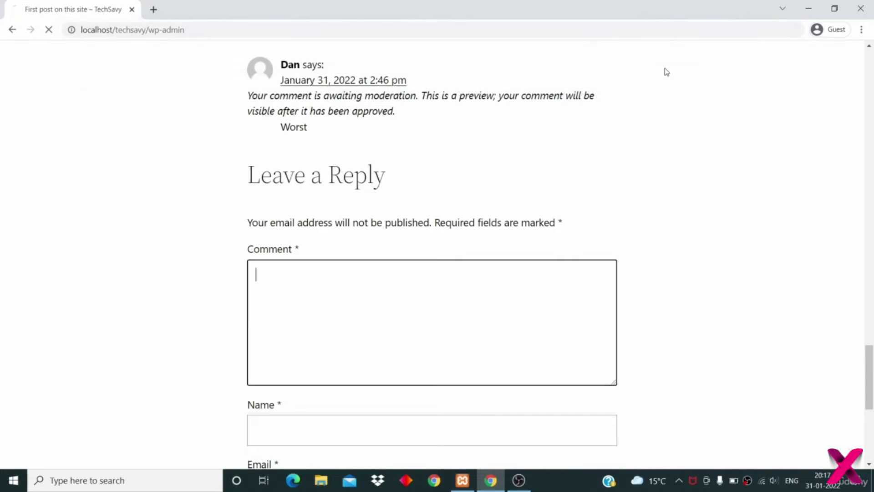
text(shubham)
key(Tab)
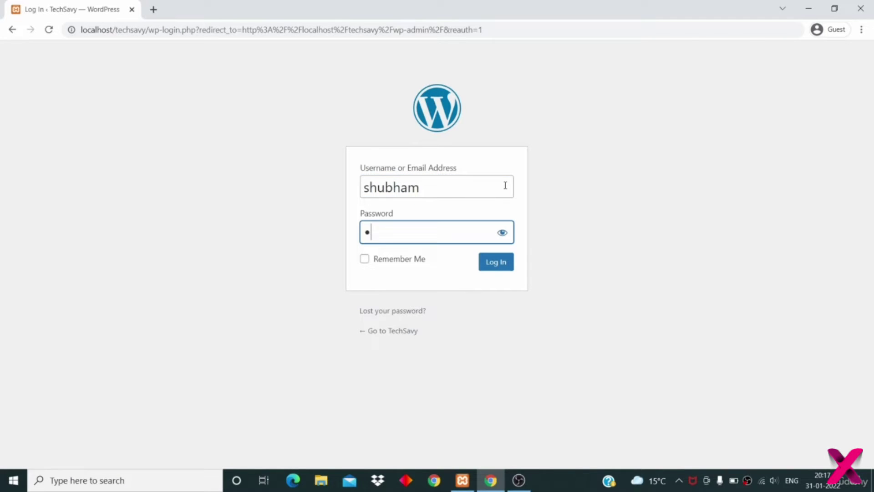
click(495, 270)
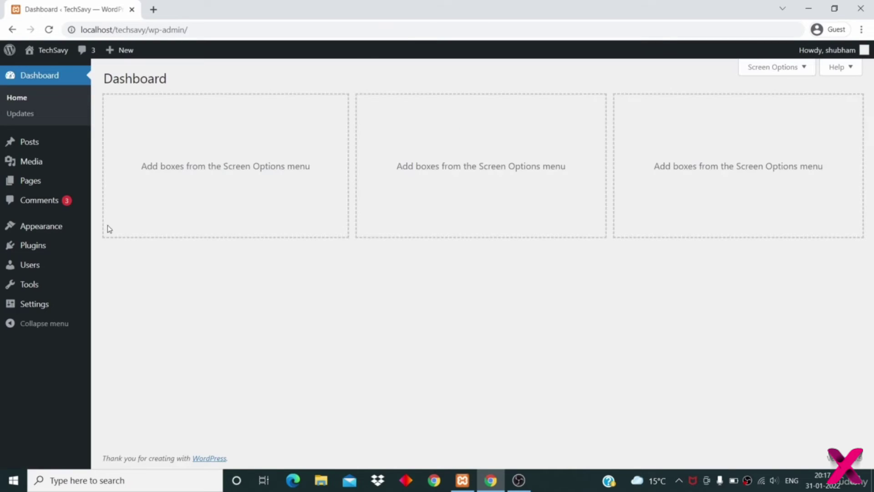
- In Comments, approve the Worst, Good and Great comments
click(47, 205)
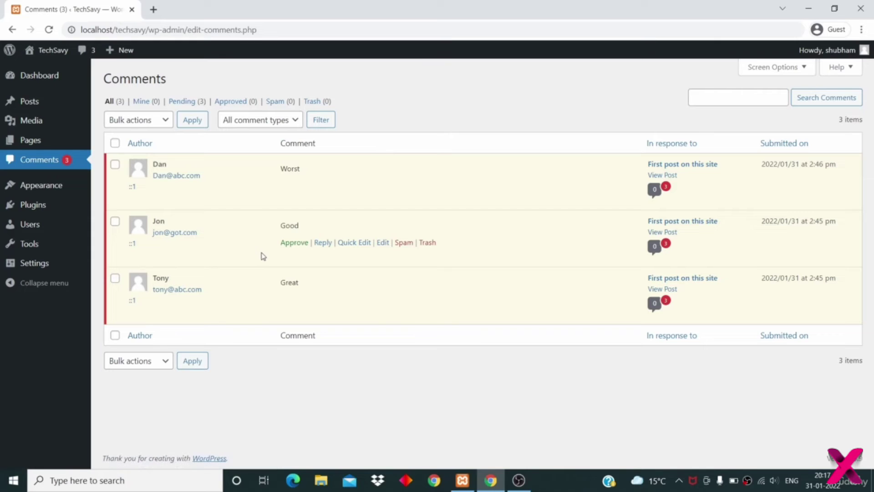
mouse_move(287, 186)
click(288, 186)
click(293, 243)
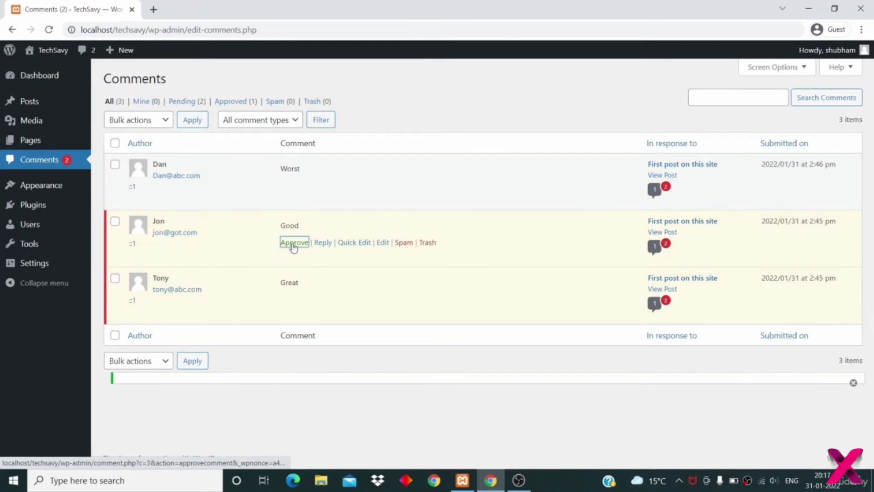
mouse_move(290, 296)
click(294, 299)
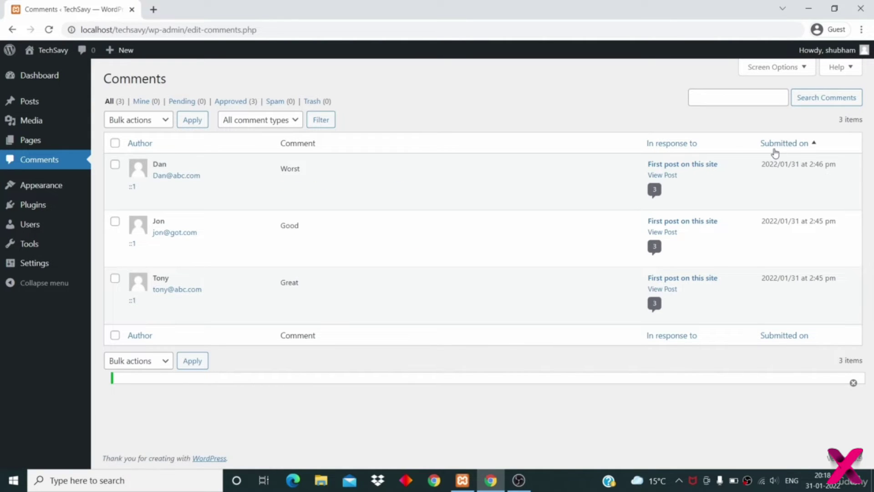
- View the first post in a new tab to confirm the comments, then return to admin
click(663, 176)
scroll(281, 307, down, 20)
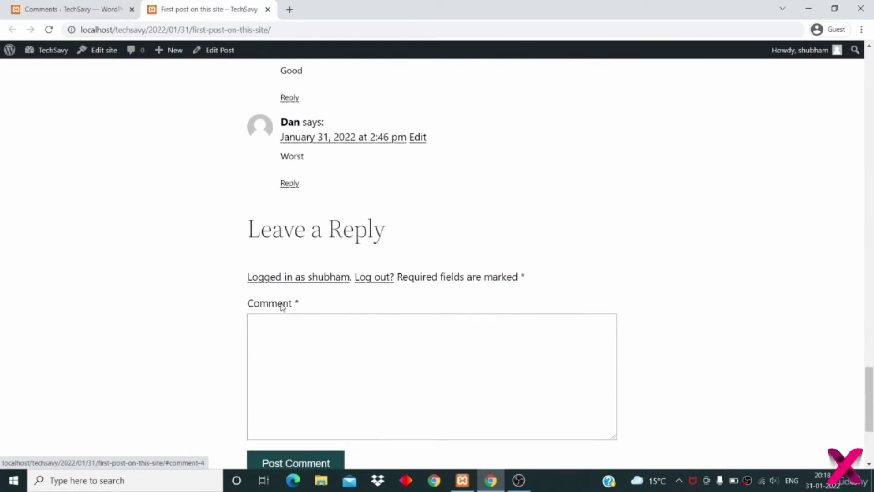
scroll(282, 306, up, 3)
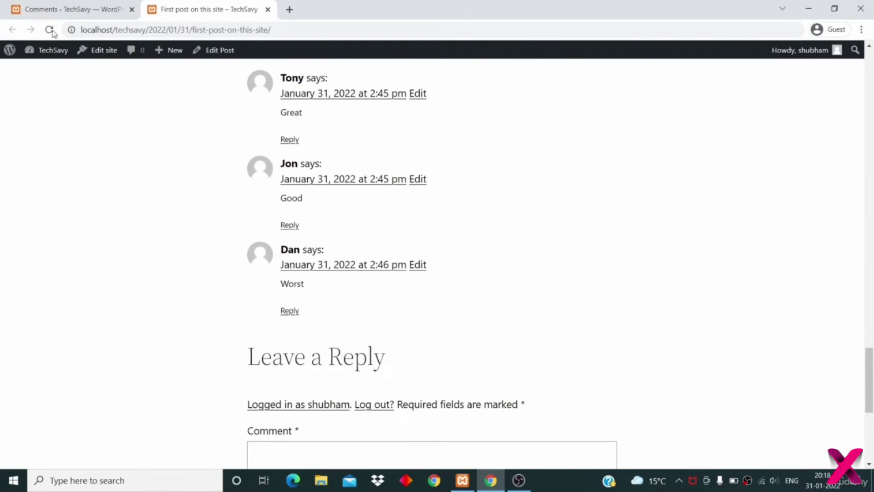
click(49, 10)
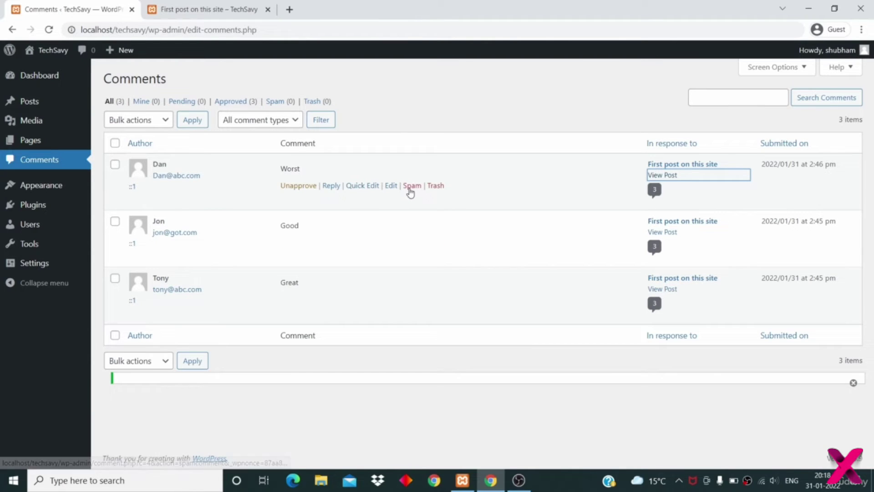
- Mark the Worst comment as spam and show the Spam list
click(411, 187)
click(279, 102)
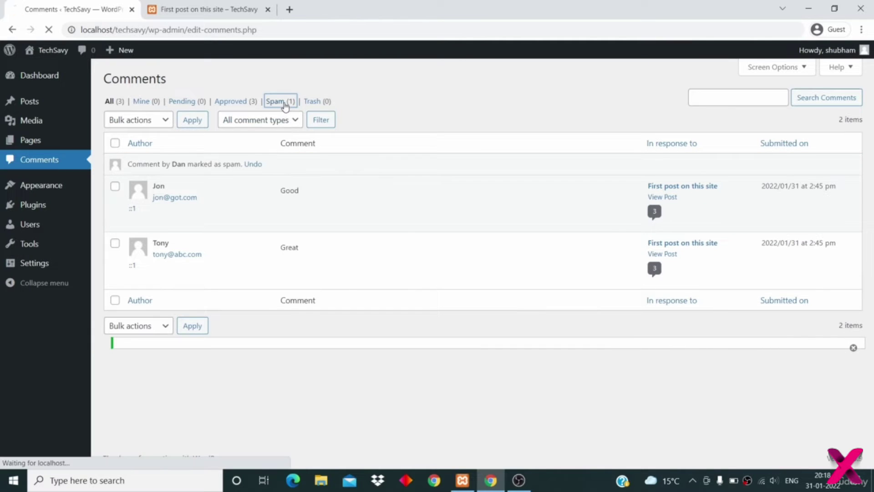
click(282, 103)
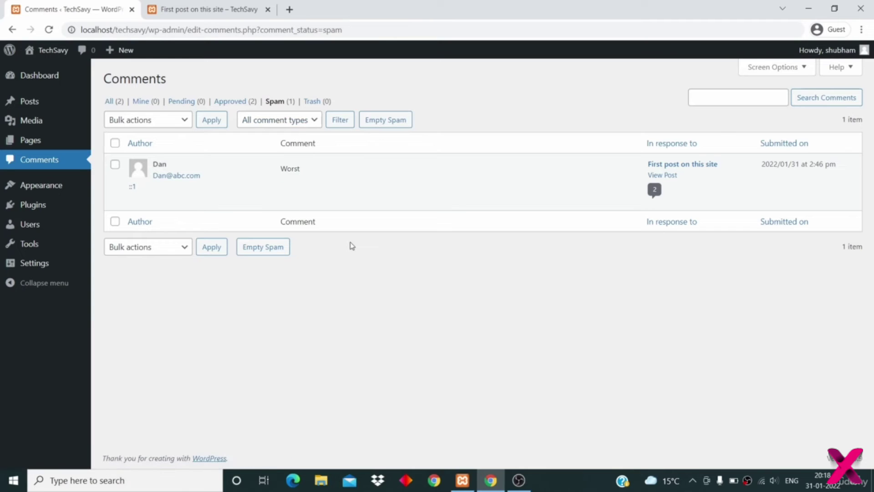
- Restore Worst with Not Spam and switch to the Approved filter
mouse_move(303, 180)
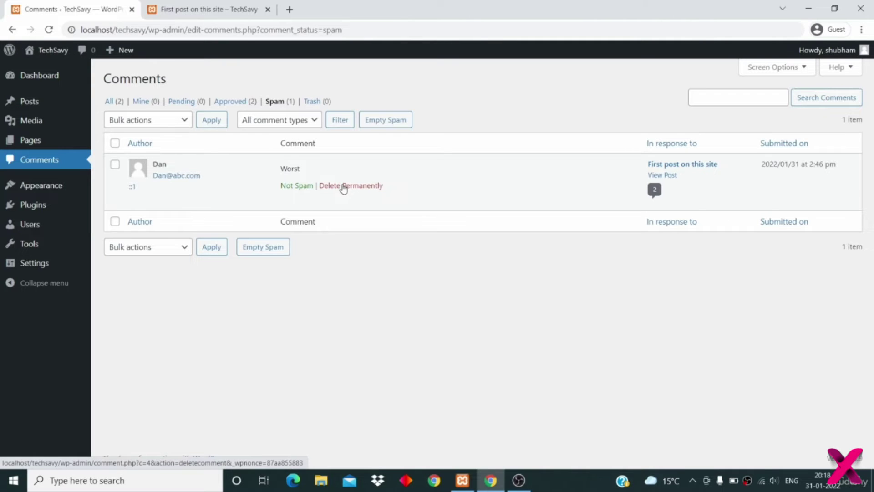
click(298, 186)
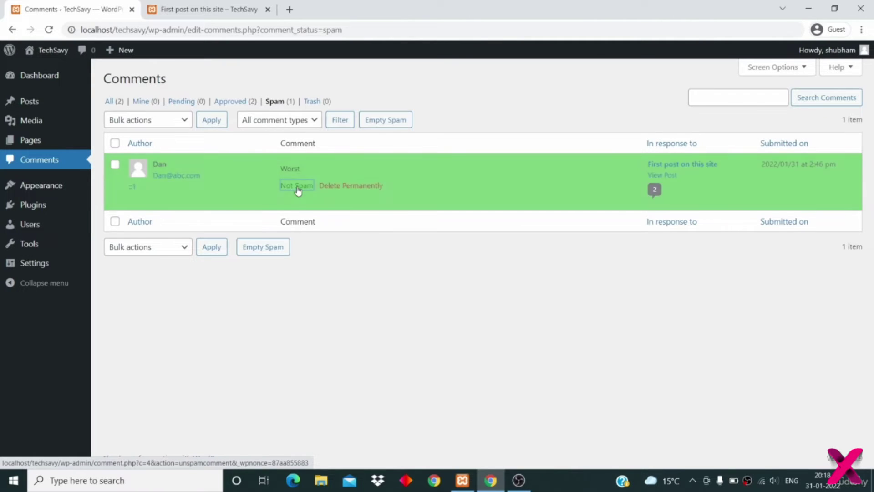
click(233, 104)
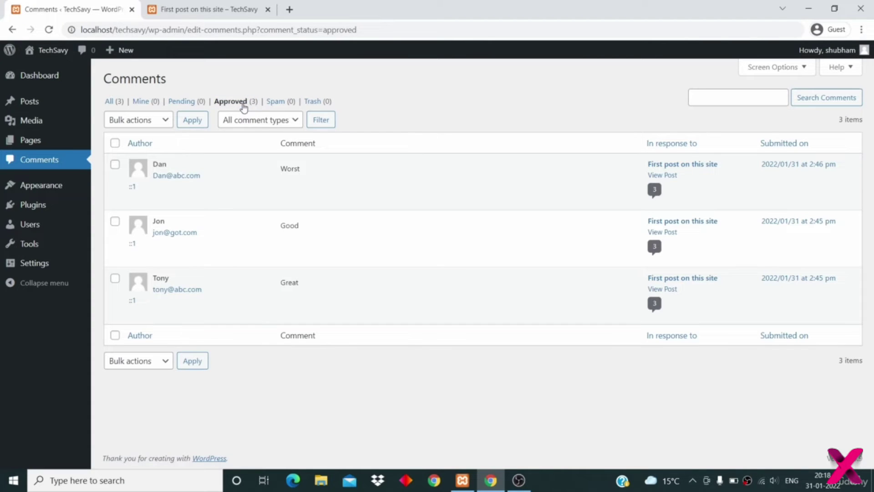
mouse_move(242, 157)
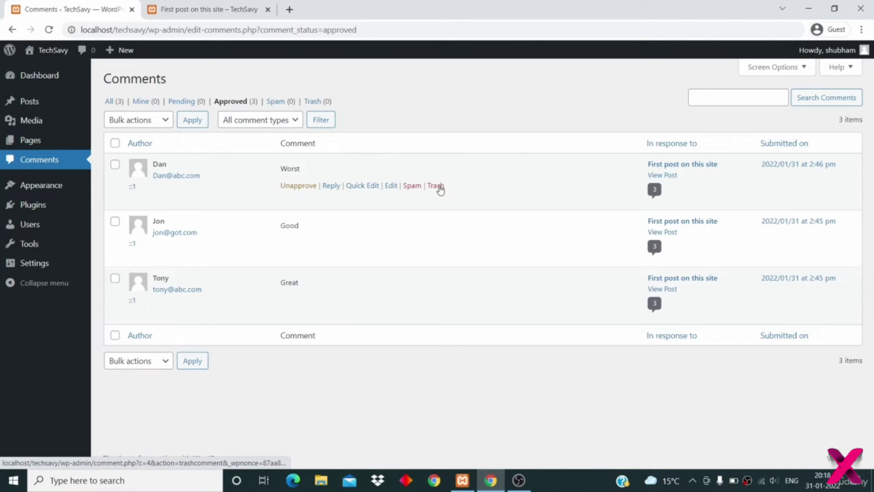
- Open the Worst comment in Quick Edit and the full editor without saving, then go back to Comments
click(361, 187)
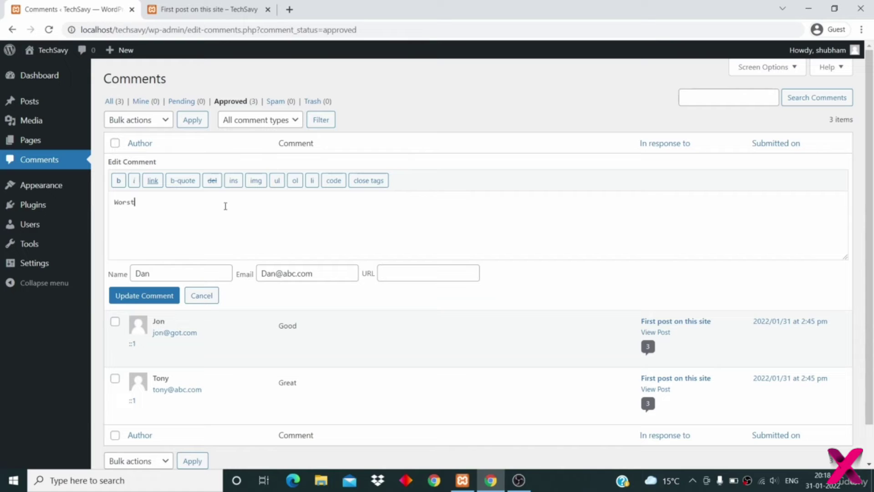
click(207, 295)
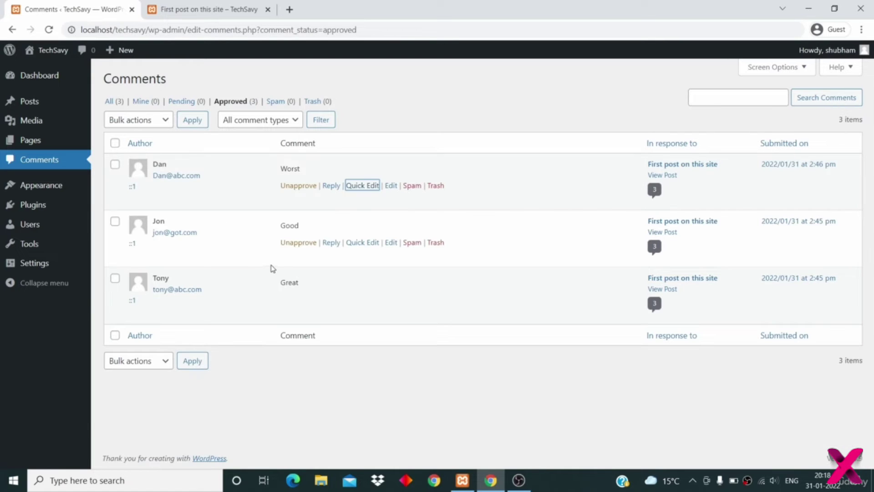
click(390, 186)
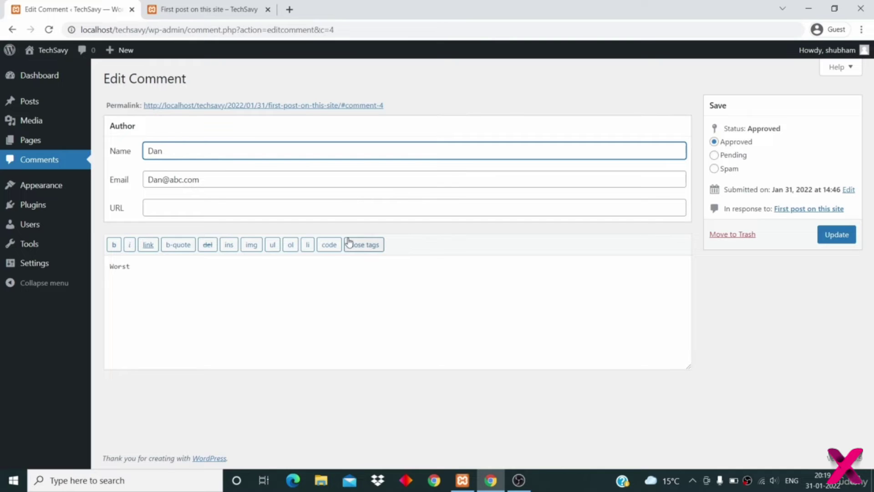
click(349, 278)
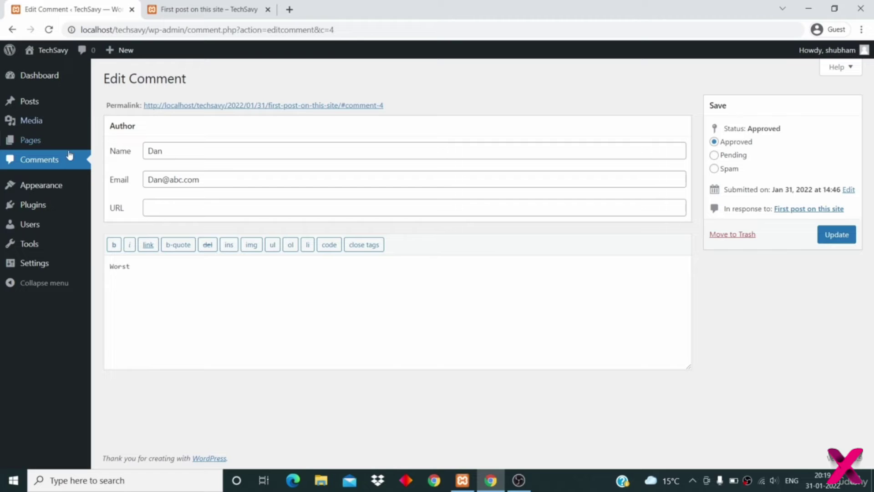
click(48, 160)
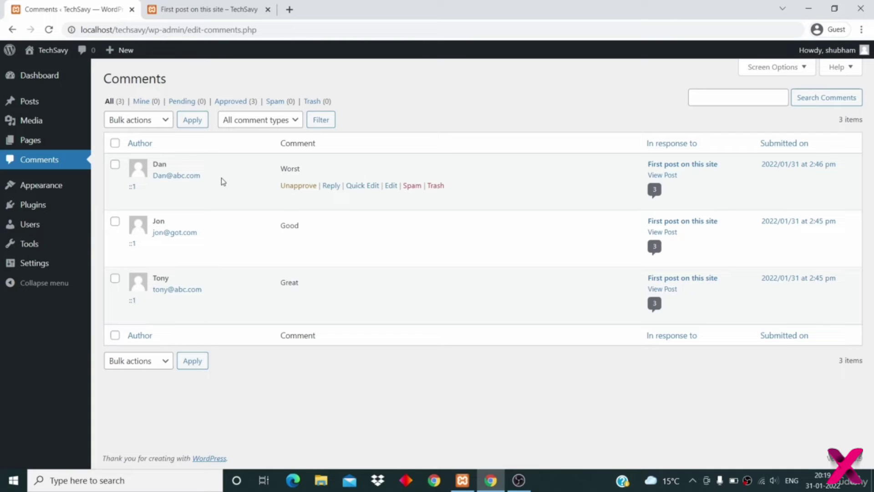
- Reply 'Thanks' to the Good comment
click(331, 185)
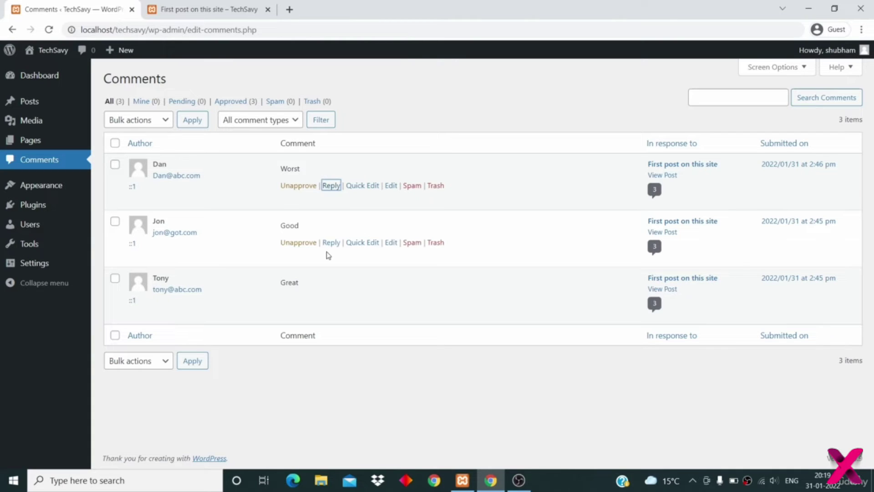
click(331, 243)
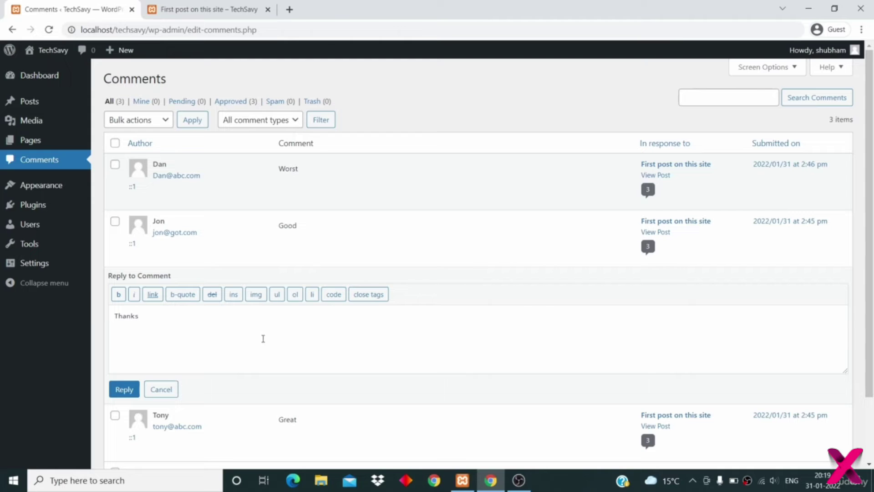
click(123, 389)
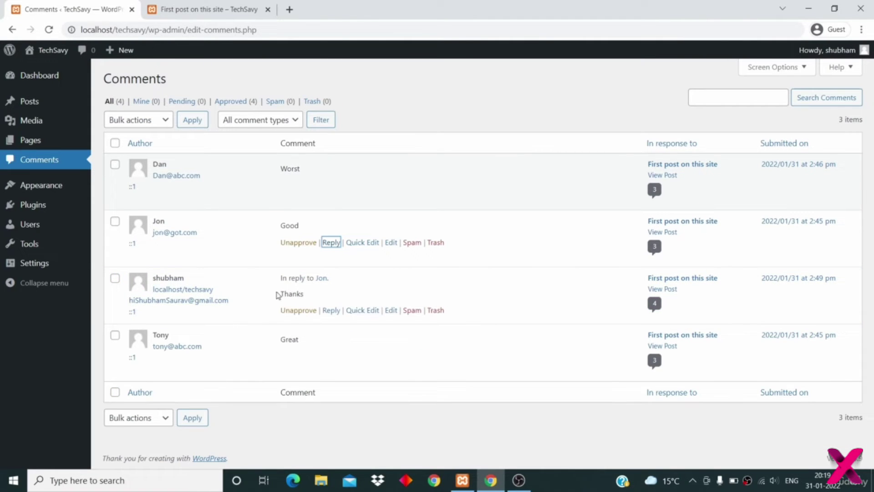
drag(336, 279, 276, 279)
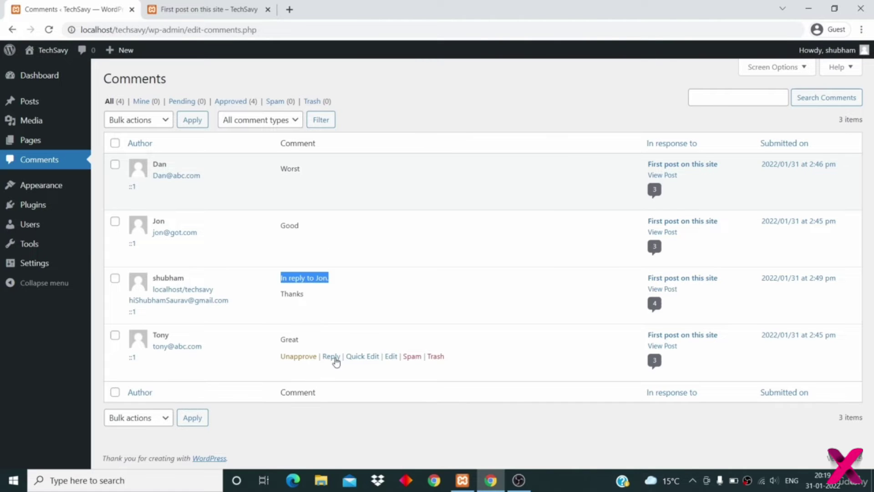
- Reply 'Thank you' to the Great comment
click(332, 356)
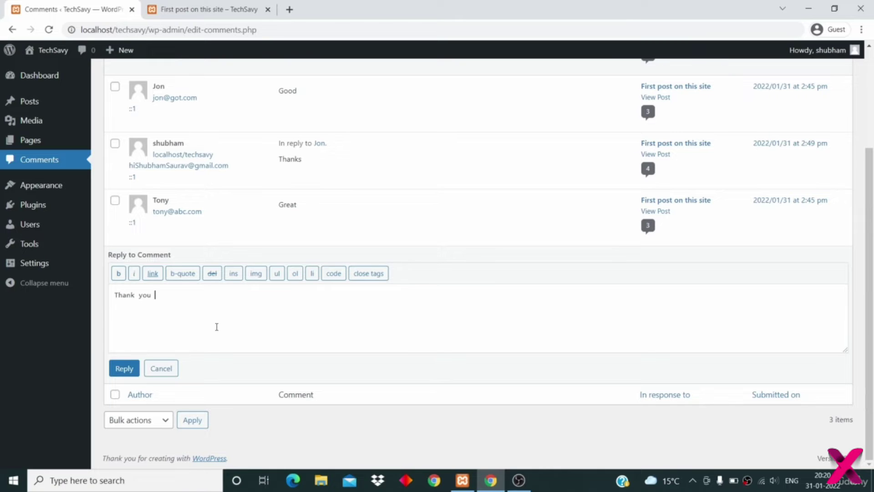
click(128, 369)
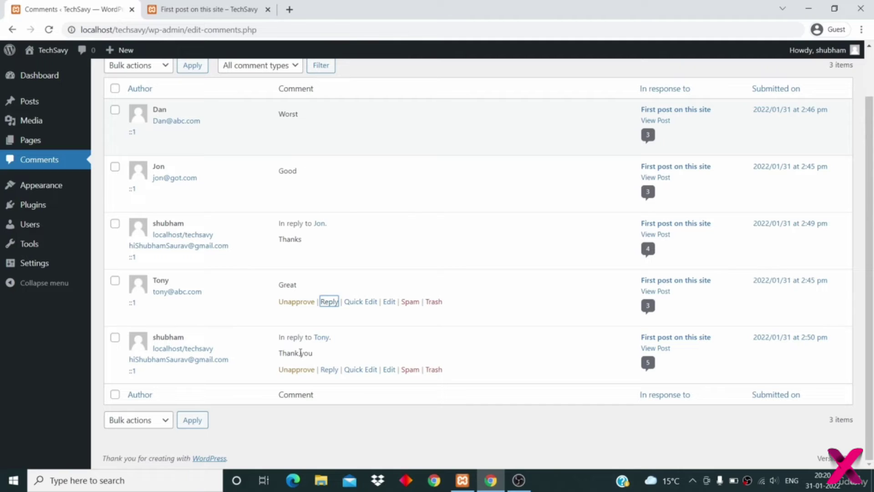
drag(280, 338, 348, 339)
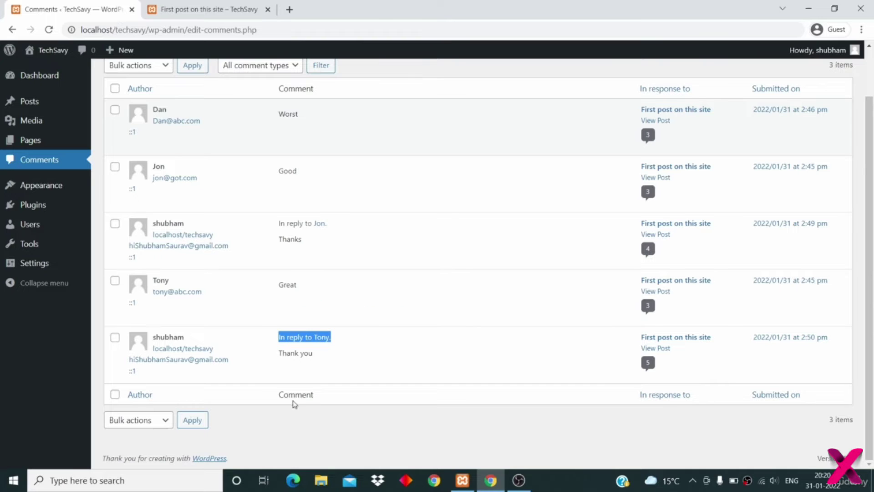
click(387, 410)
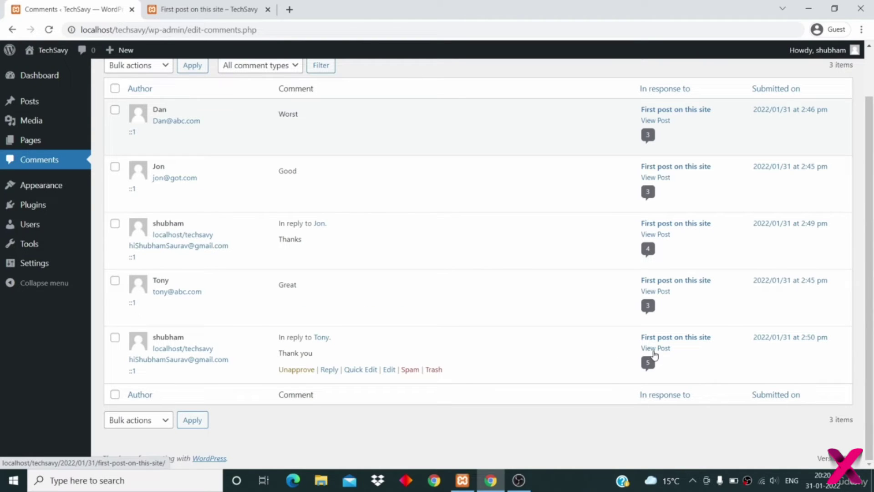
- Reload the live post to check the nested replies, then return to the comments list
click(205, 8)
click(49, 30)
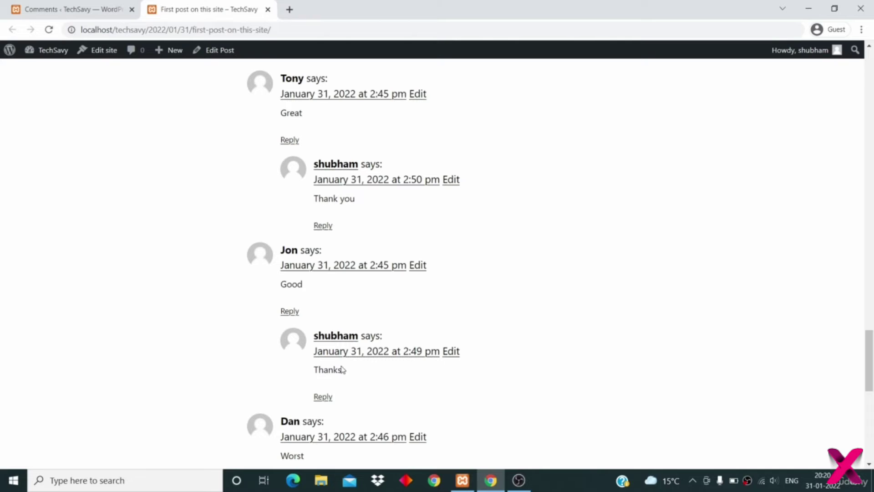
click(54, 9)
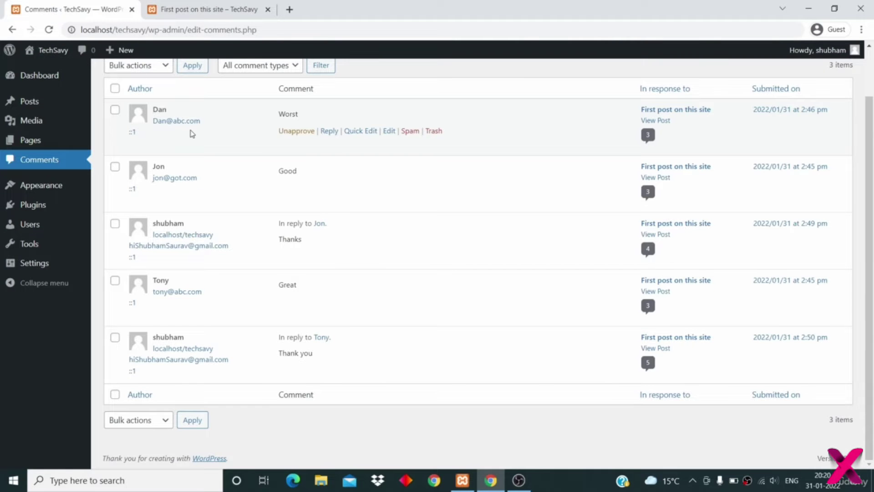
- Tick the Worst and Good comments and open the Bulk actions menu
scroll(191, 133, up, 1)
scroll(306, 113, down, 1)
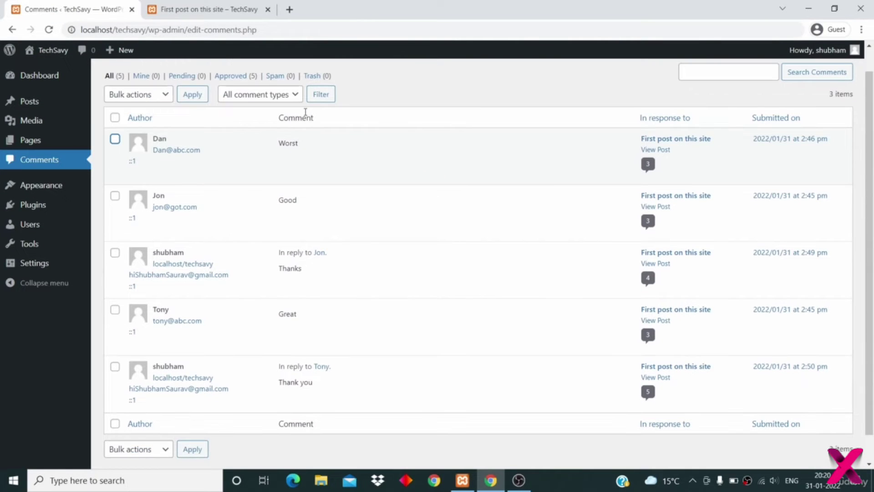
click(115, 139)
click(115, 195)
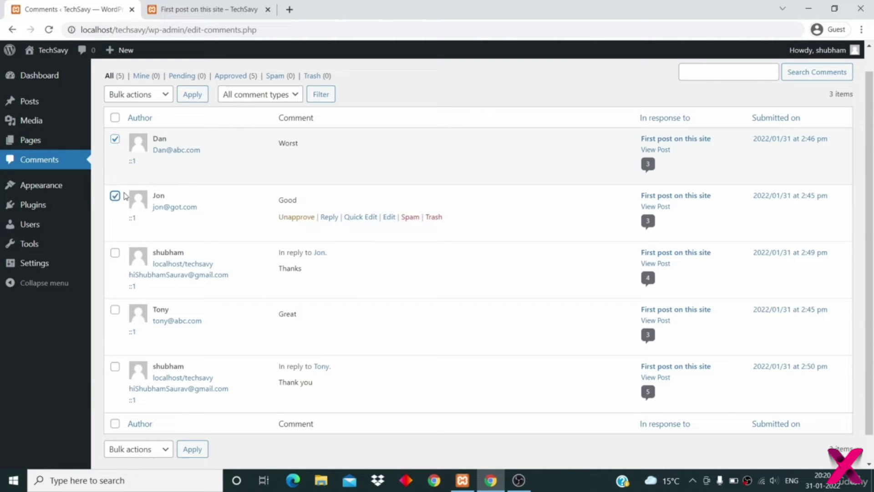
click(142, 97)
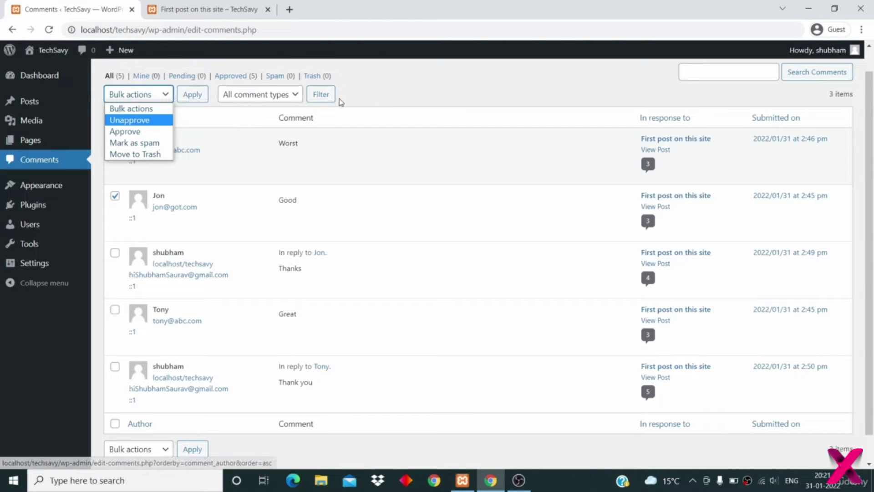
- Select all comments and apply the Unapprove bulk action
click(391, 72)
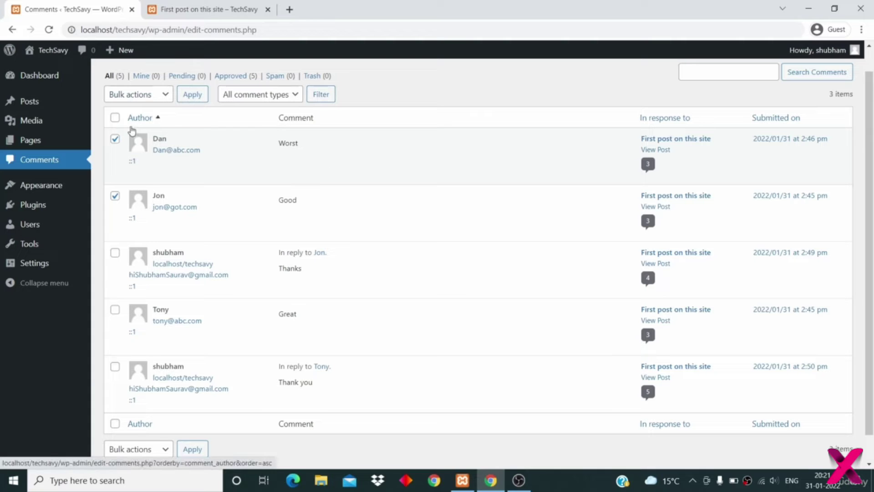
click(114, 118)
click(139, 94)
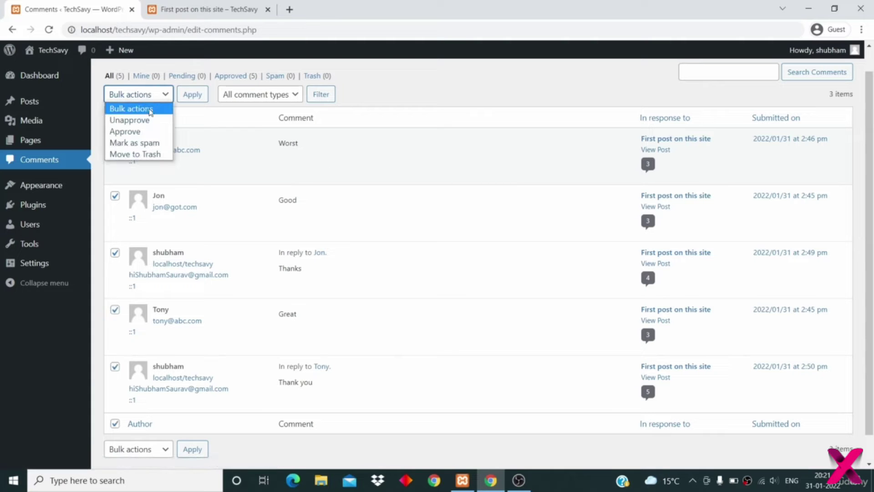
click(151, 133)
click(159, 95)
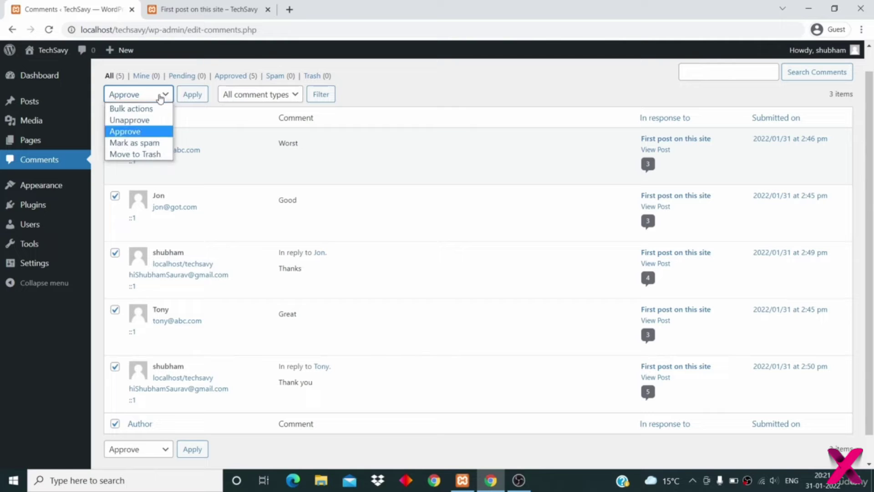
click(151, 120)
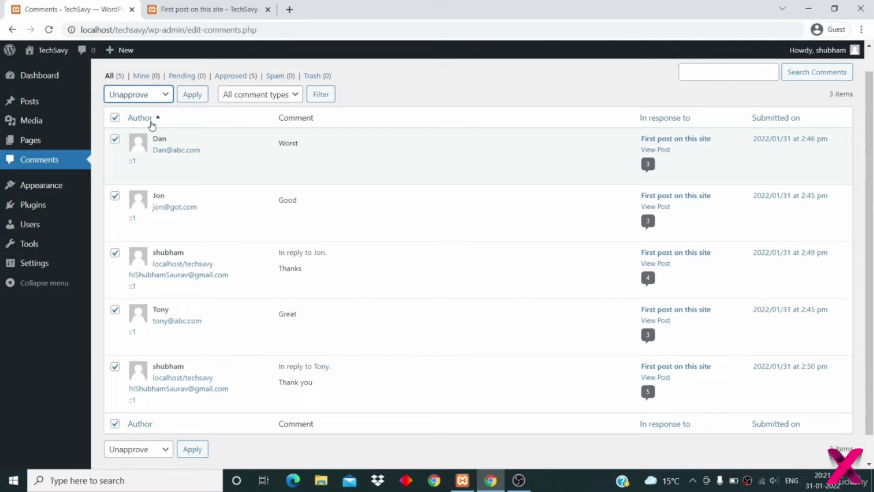
click(191, 95)
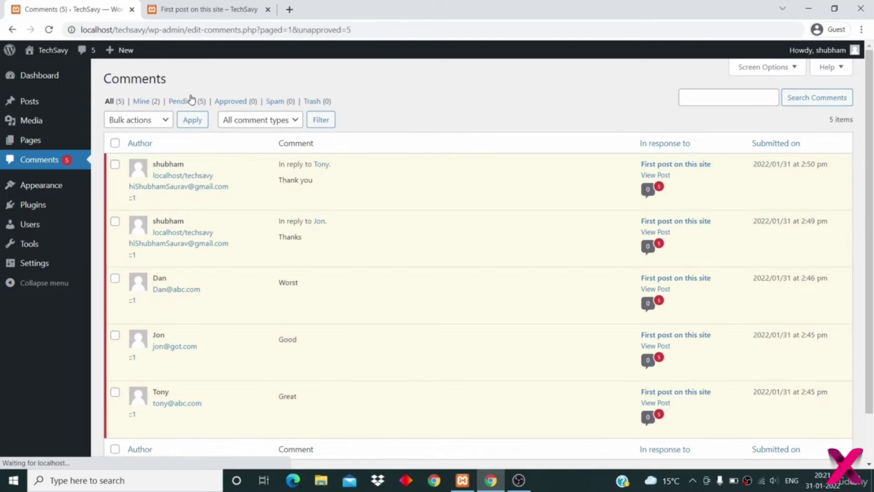
- Reload the live post to see the unapproved comments gone, then return to admin
click(191, 11)
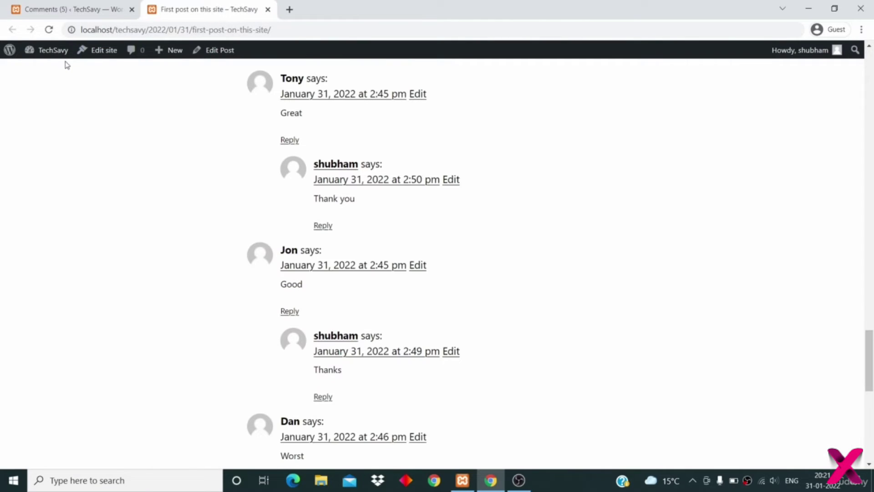
click(49, 30)
scroll(123, 222, up, 2)
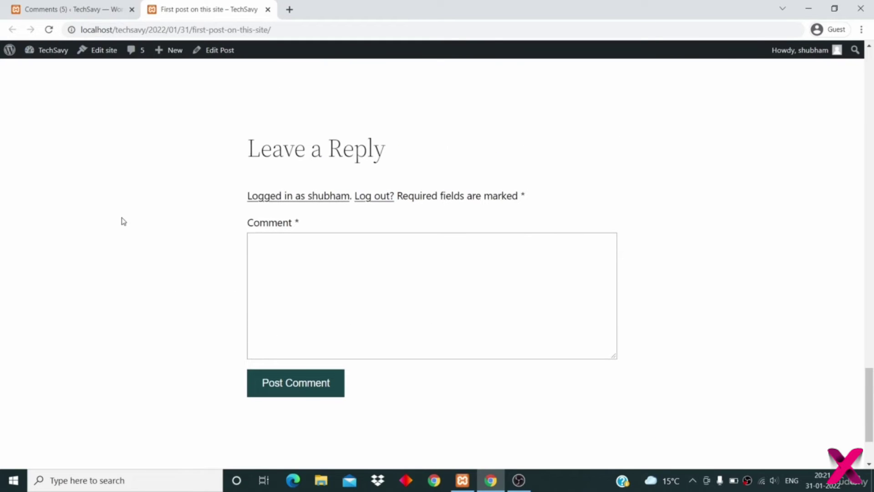
click(61, 10)
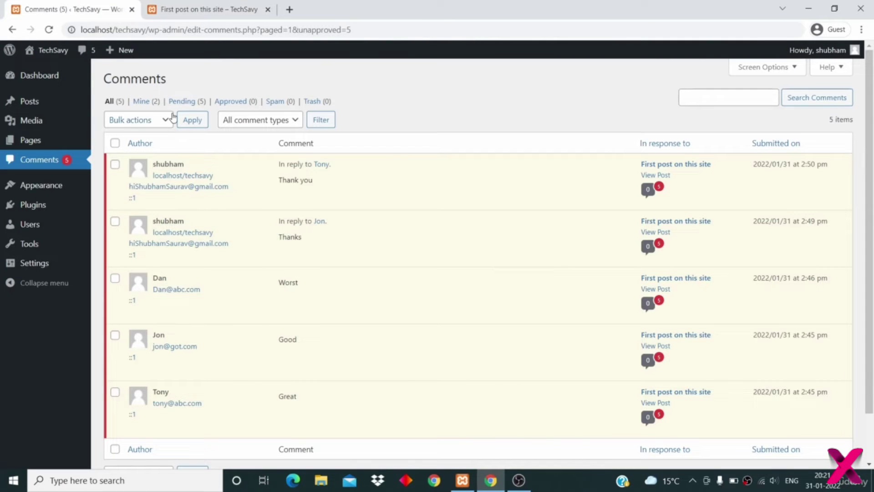
- Select all five comments, bulk Approve them, and filter to Approved
click(114, 143)
click(146, 121)
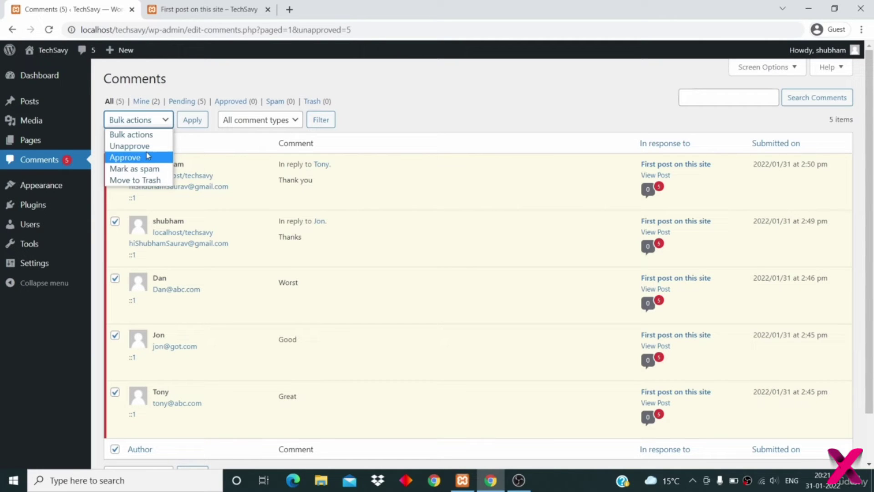
click(132, 157)
click(191, 121)
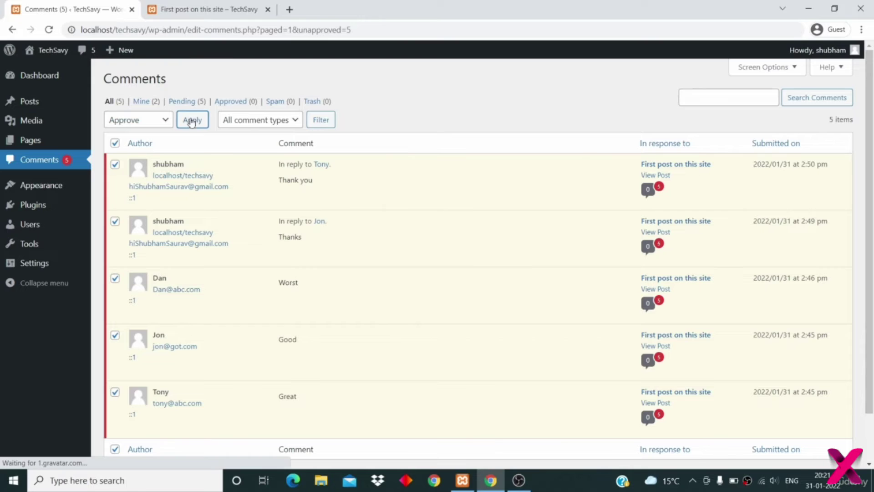
scroll(189, 244, down, 2)
scroll(191, 245, up, 2)
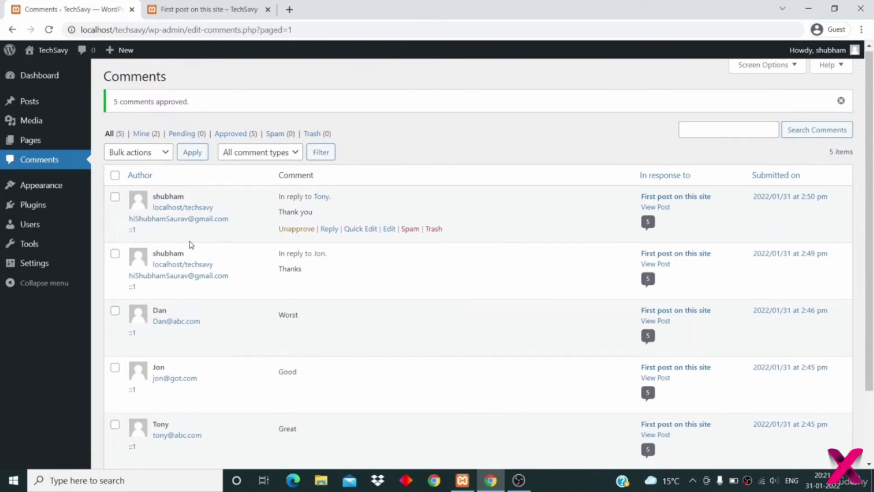
click(236, 136)
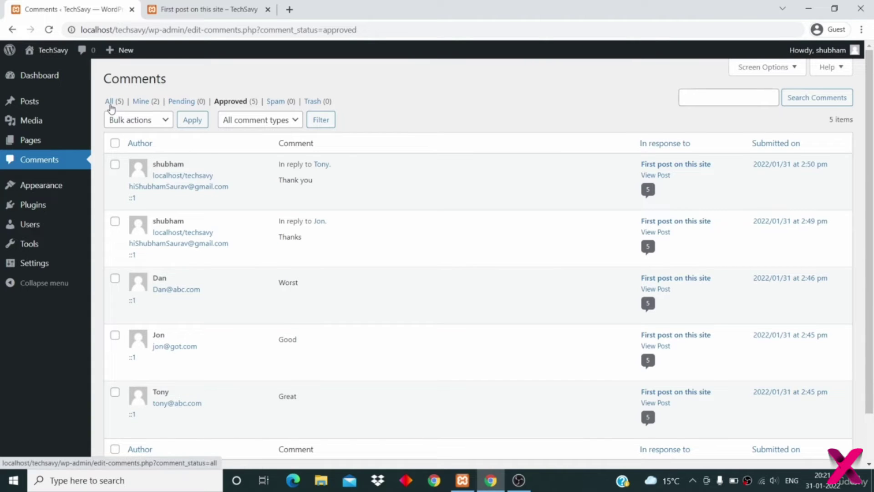
- Unapprove the 'Thank you' reply and switch between the Approved and All filters
click(109, 104)
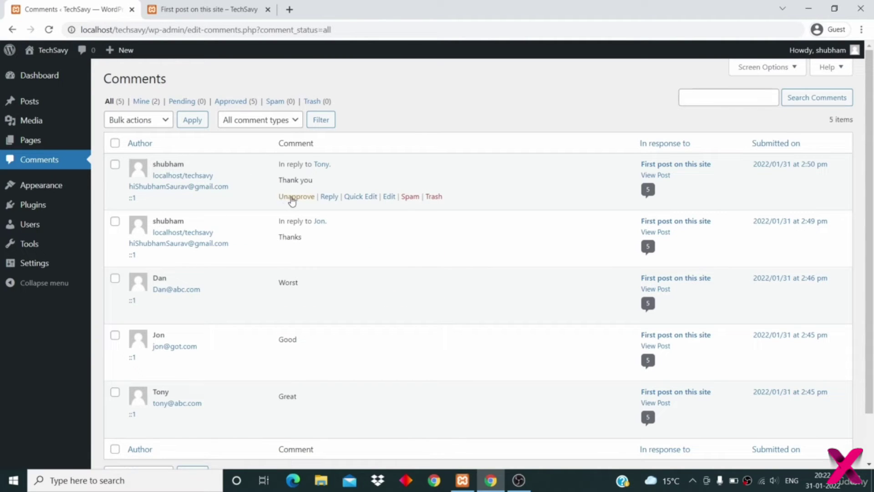
click(292, 197)
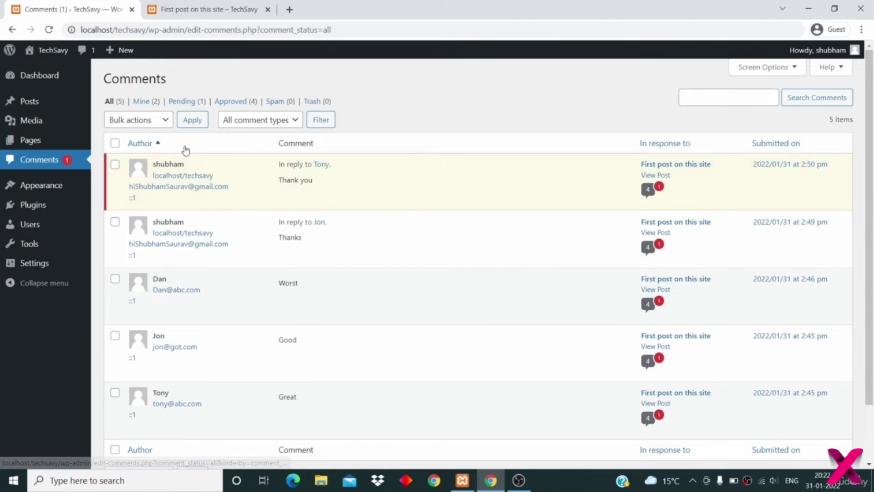
click(237, 102)
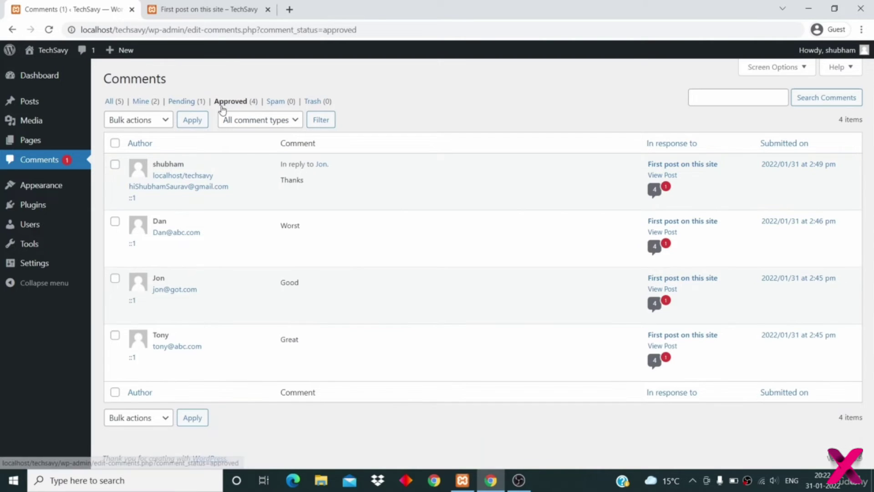
click(111, 102)
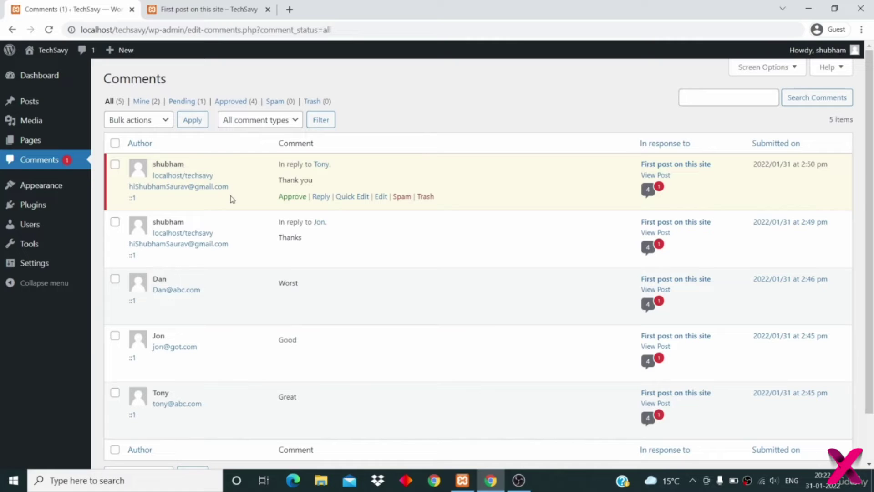
- Check the Mine filter, then under All approve the pending 'Thank you' reply
click(146, 102)
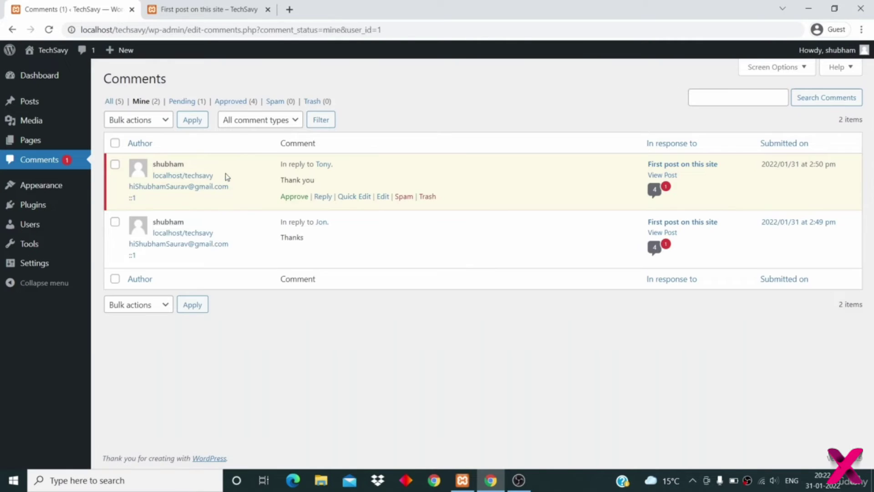
mouse_move(240, 195)
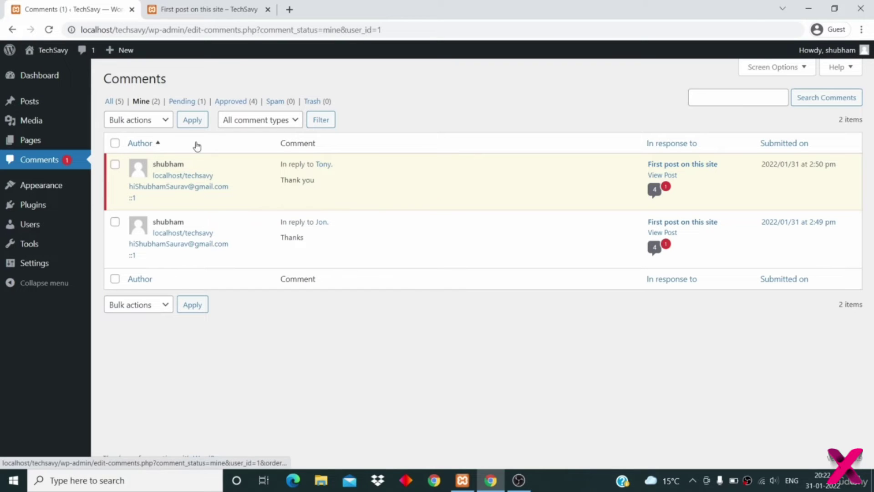
click(114, 101)
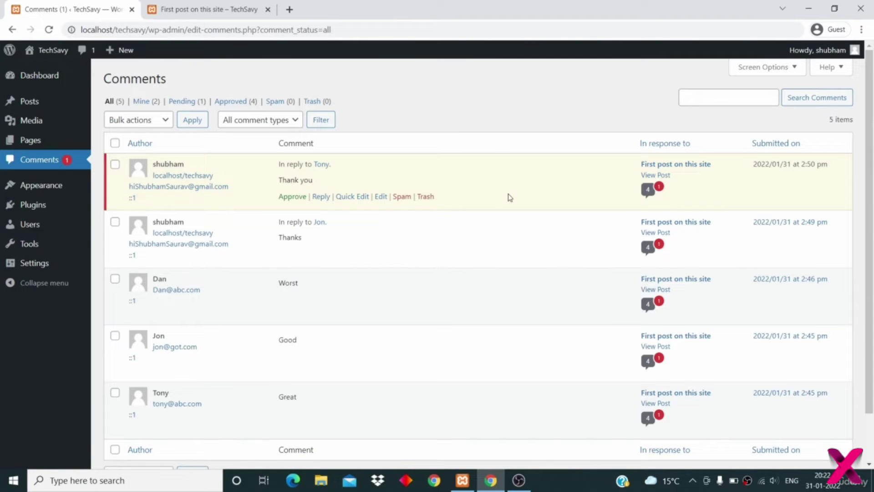
click(291, 197)
scroll(495, 129, down, 1)
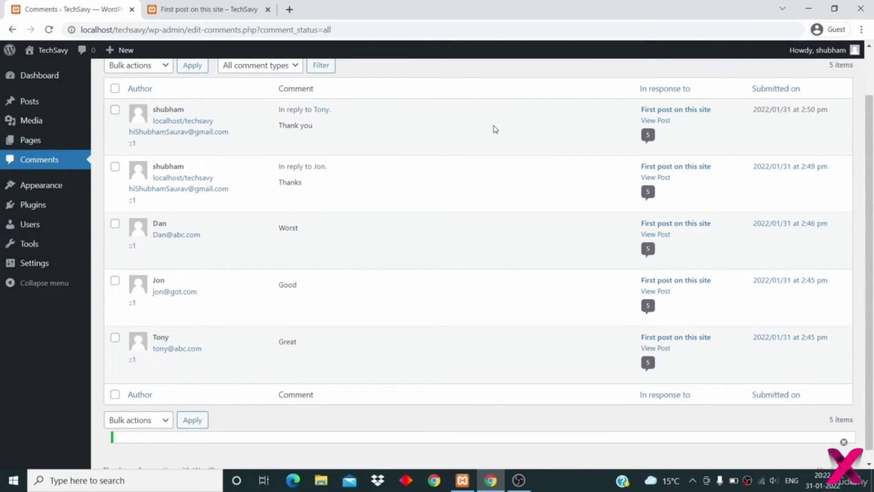
scroll(495, 129, up, 1)
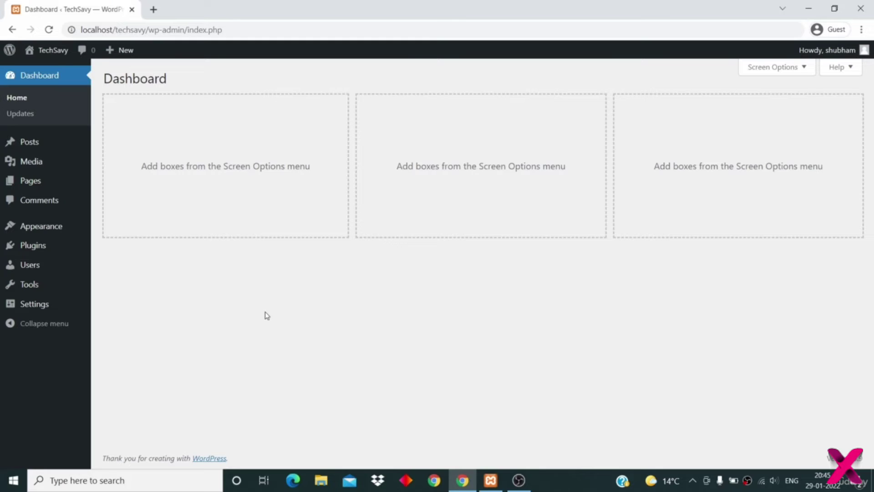
- Upload pexels-noah-erickson-404280.jpg and the guido-coppa Android photo, then view the Android photo's details
mouse_move(31, 167)
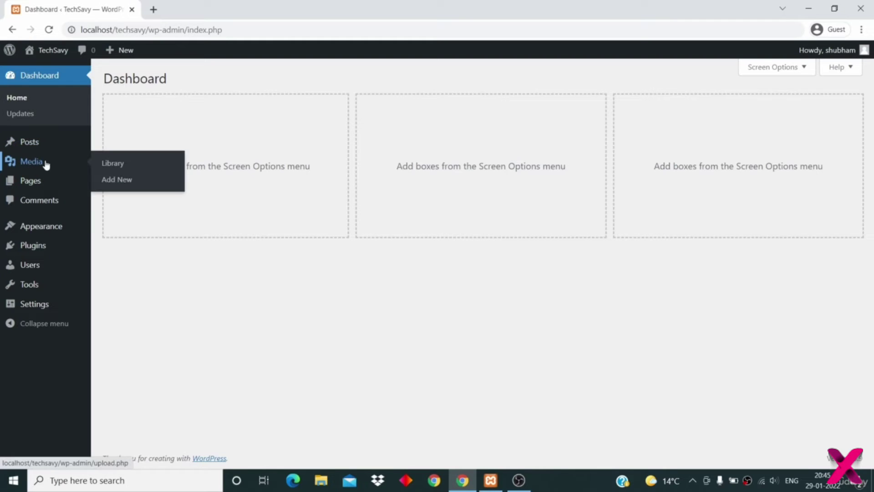
click(111, 167)
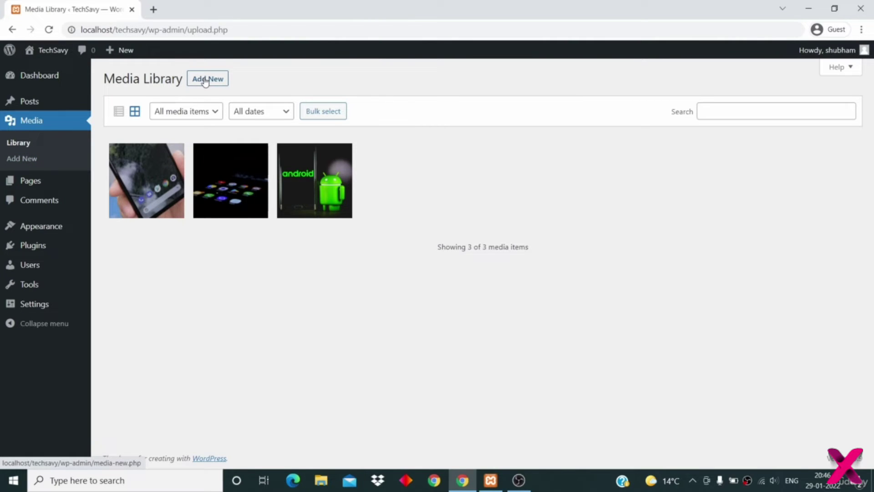
click(201, 81)
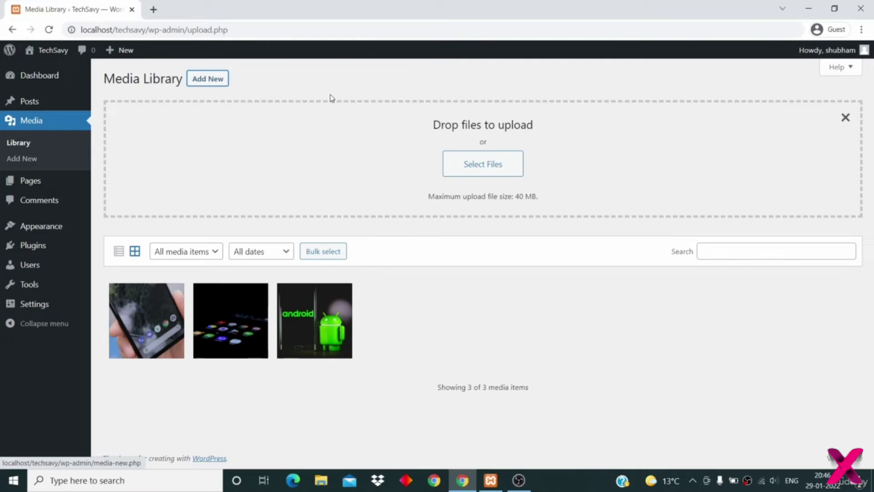
click(477, 167)
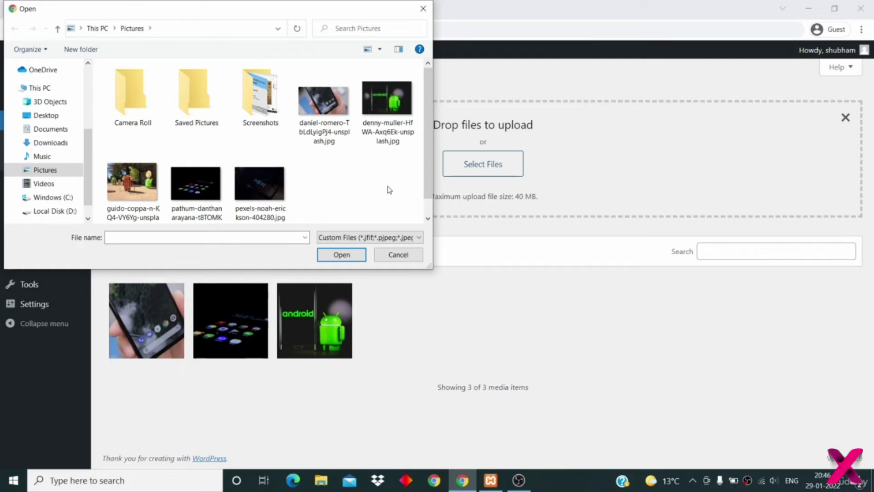
click(271, 200)
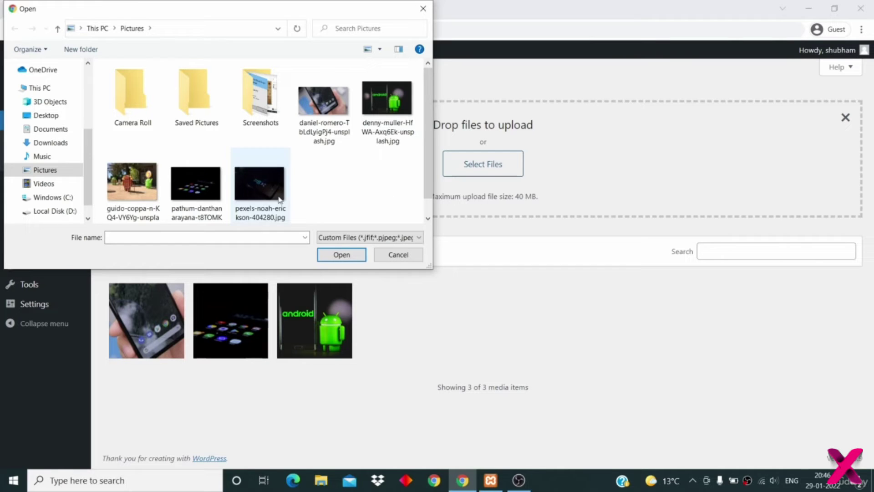
ctrl+click(138, 177)
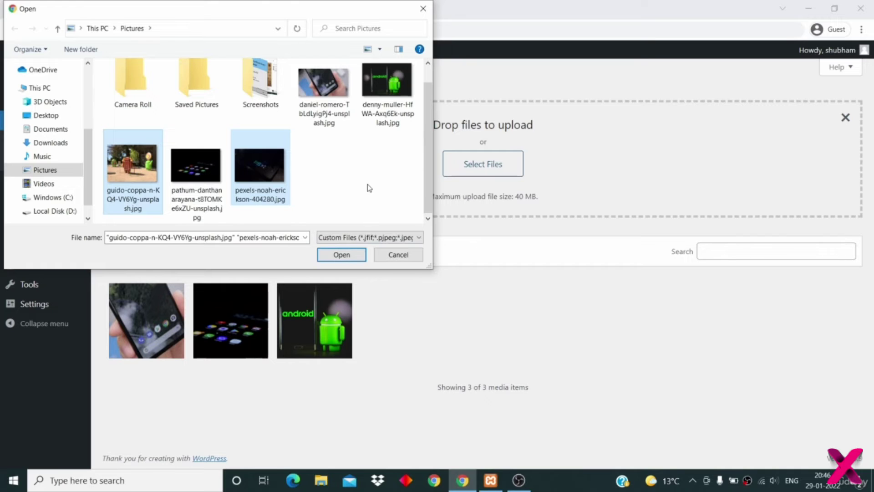
click(341, 255)
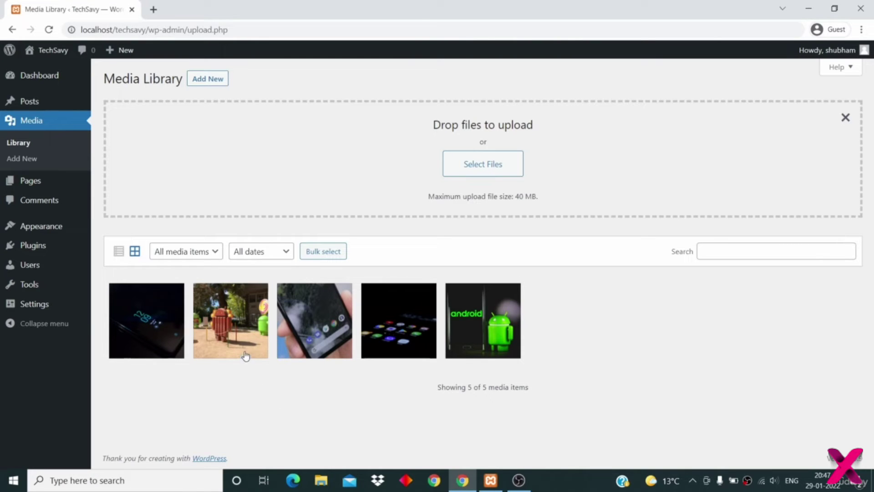
click(236, 317)
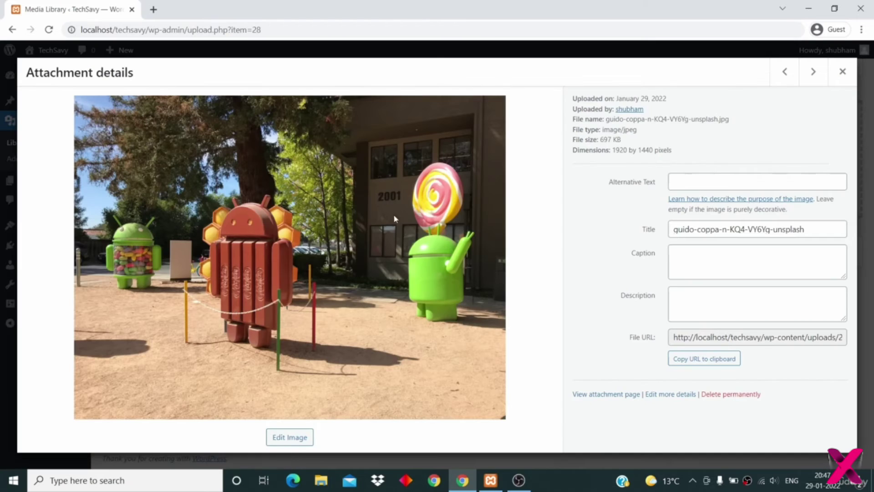
click(731, 268)
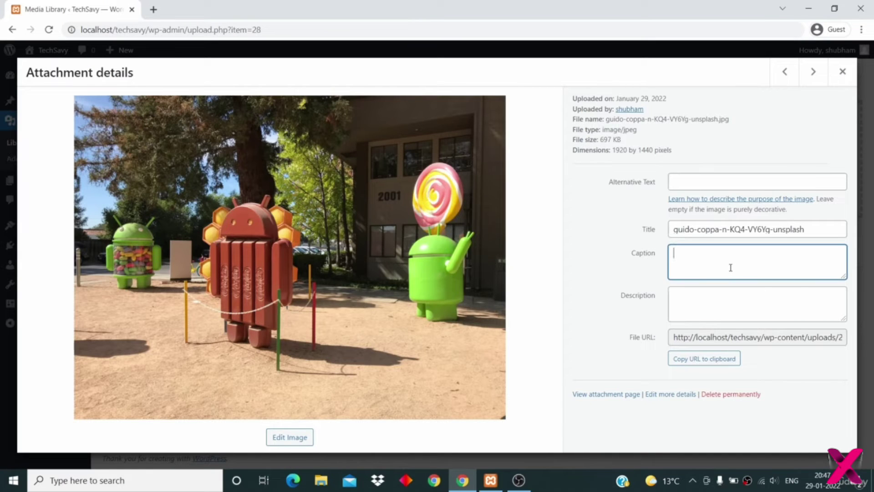
click(709, 308)
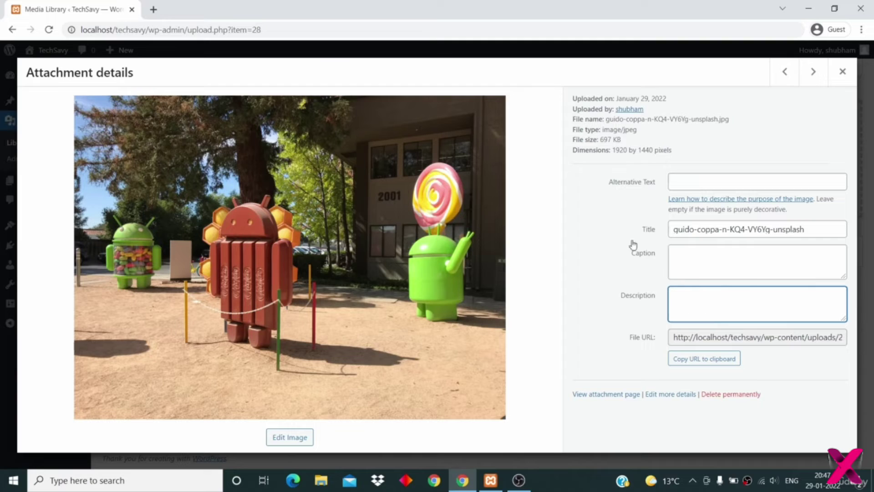
click(688, 185)
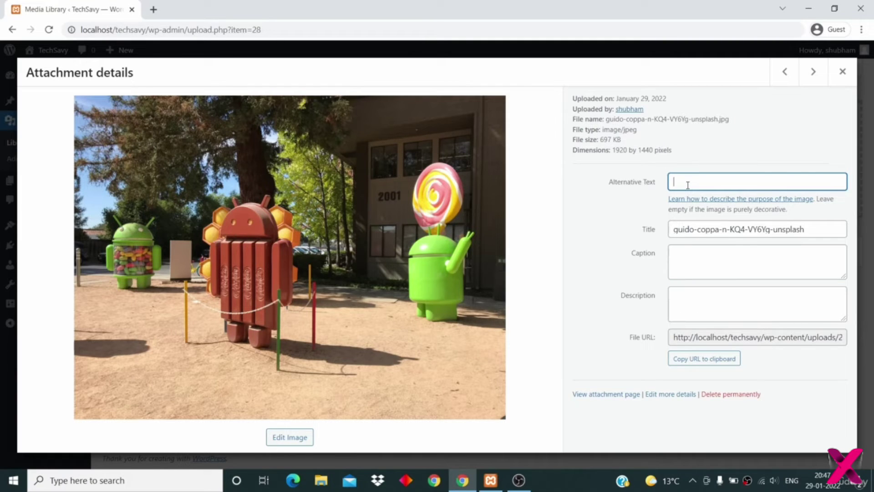
click(506, 331)
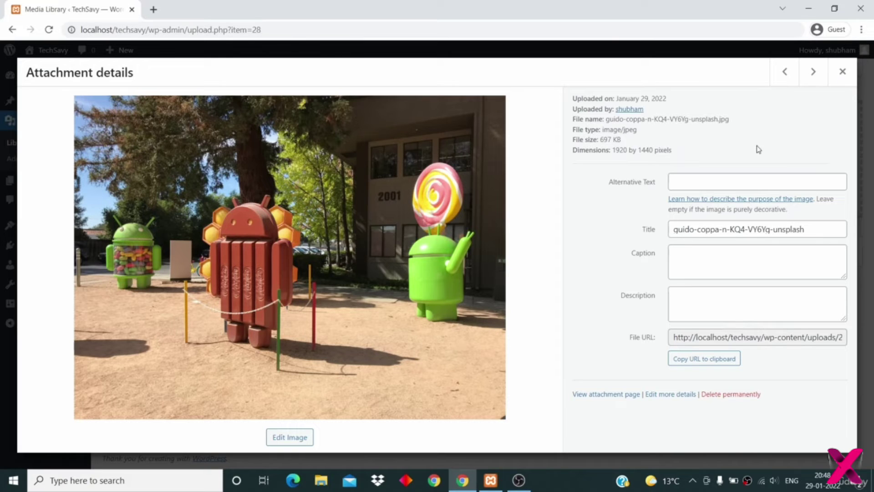
click(842, 72)
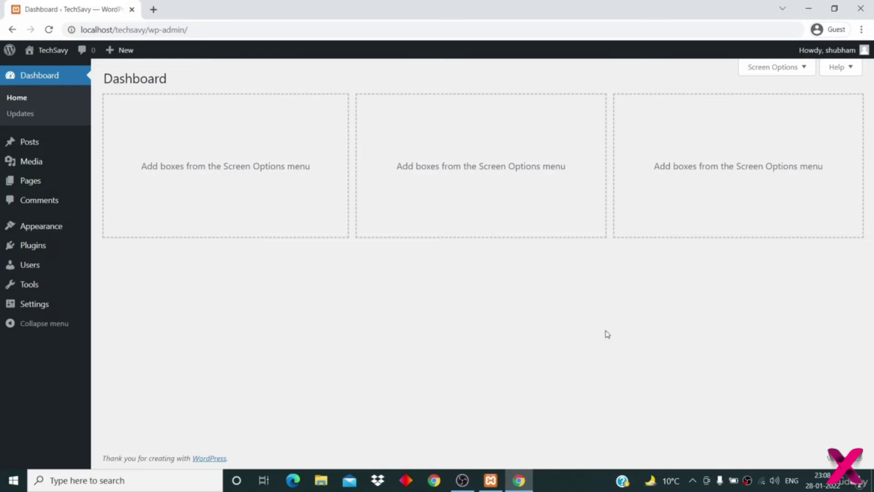
- From All Posts, open 'First post on this site' in the editor and place the caret after its first paragraph
mouse_move(29, 144)
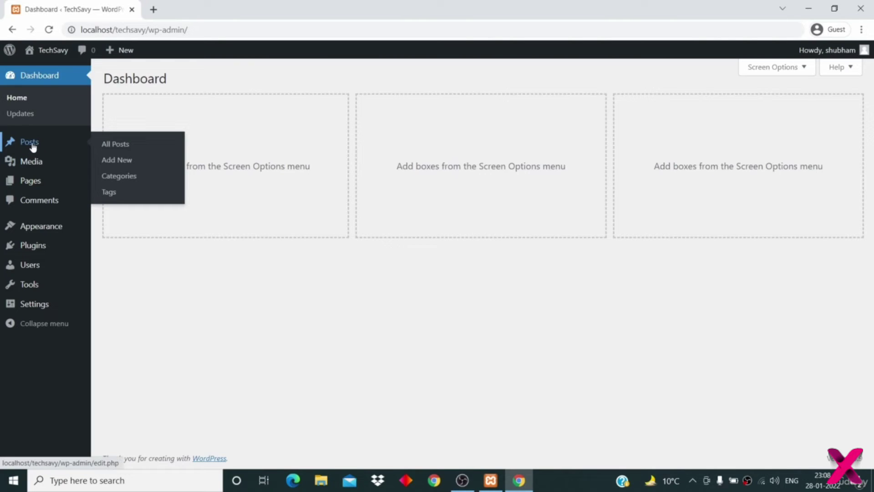
click(115, 145)
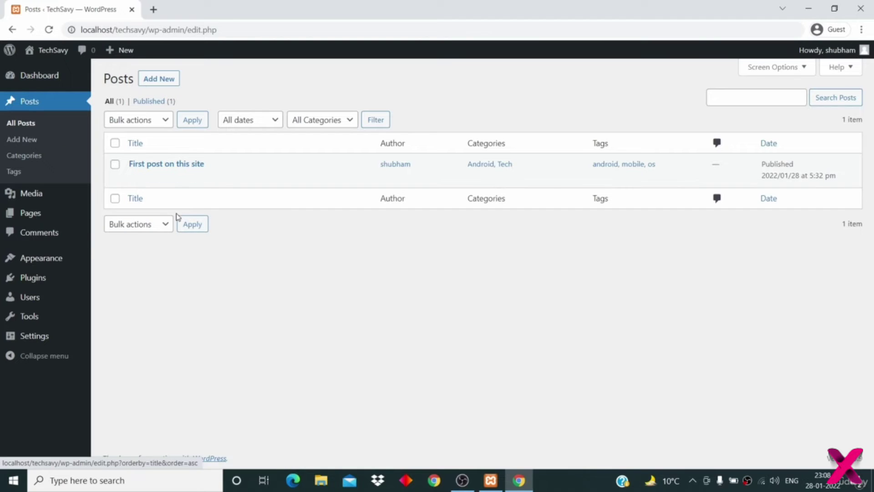
mouse_move(191, 158)
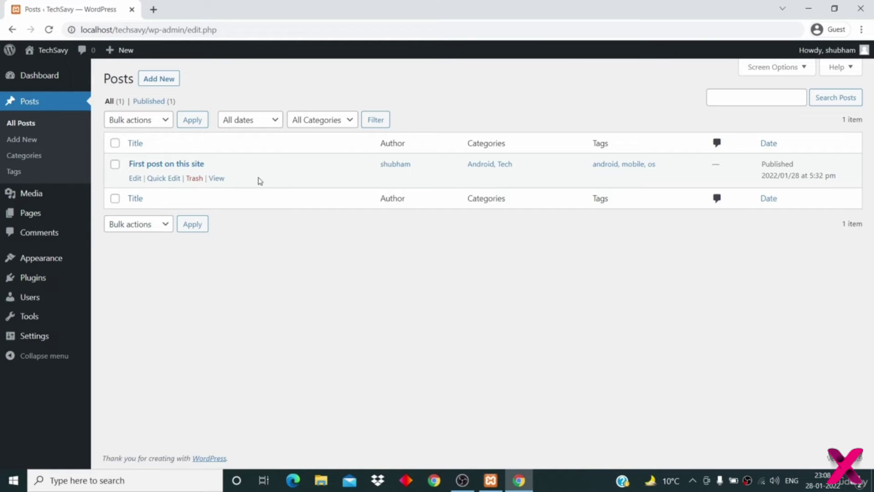
click(136, 178)
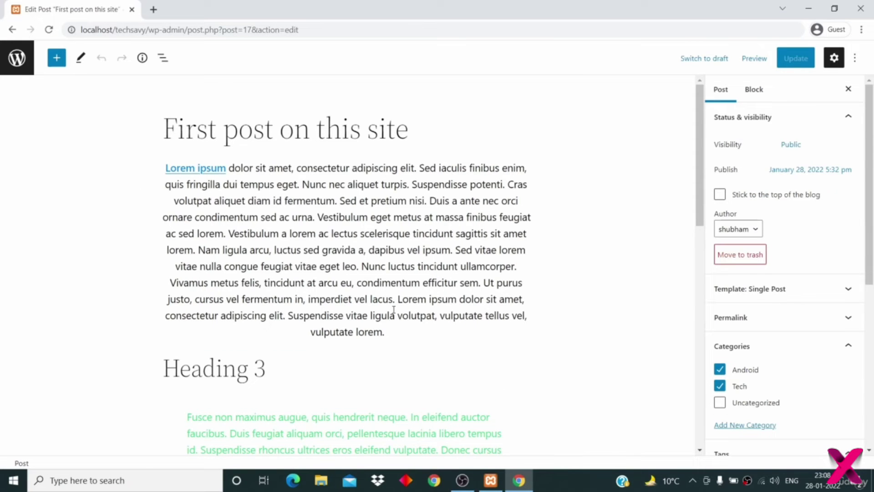
scroll(394, 309, down, 9)
scroll(394, 309, up, 10)
click(403, 332)
- Start a new block after the opening paragraph and make it an Image block
key(Return)
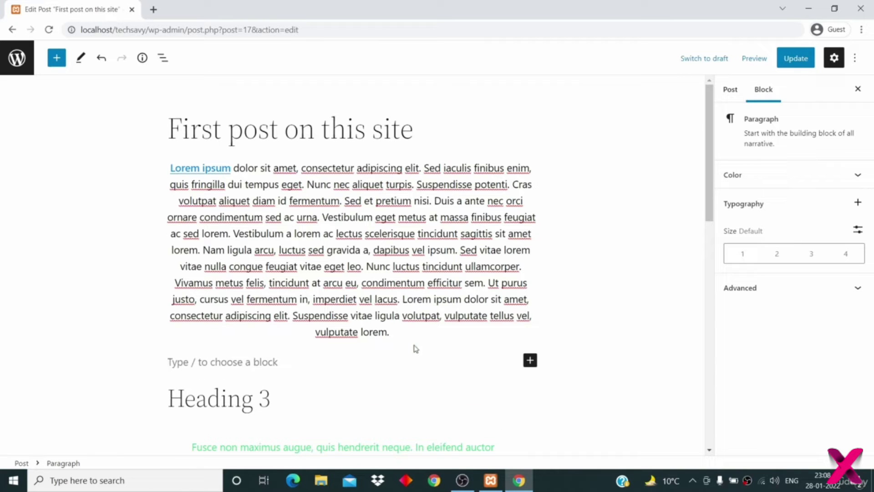
click(529, 361)
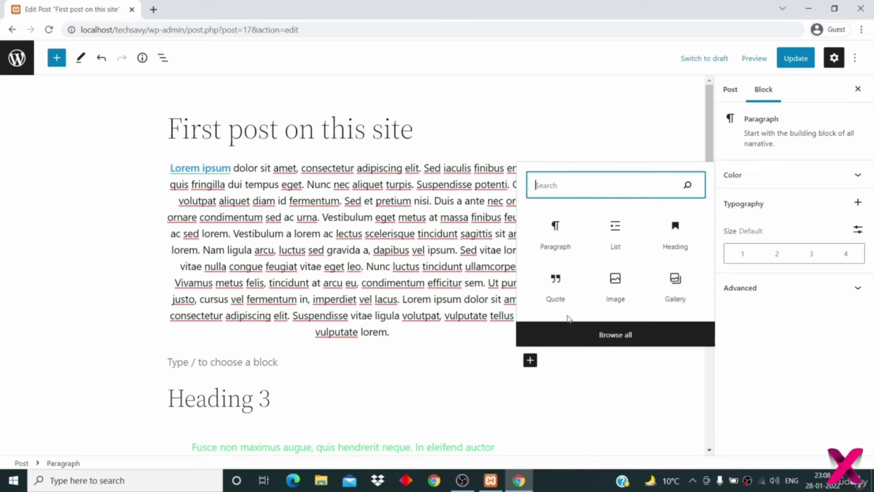
click(615, 282)
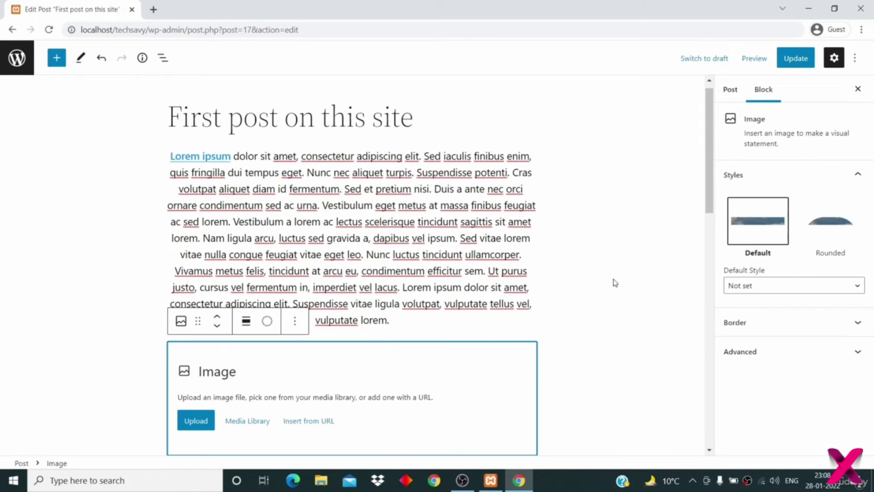
scroll(385, 345, down, 2)
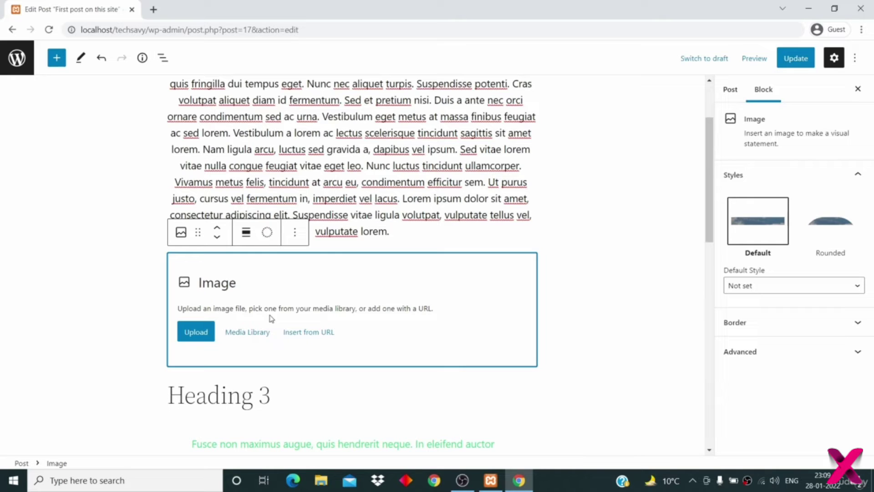
- Upload denny-muller-HfWA-Axq6Ek-unsplash.jpg from Pictures into the empty Image block, then deselect it
click(199, 334)
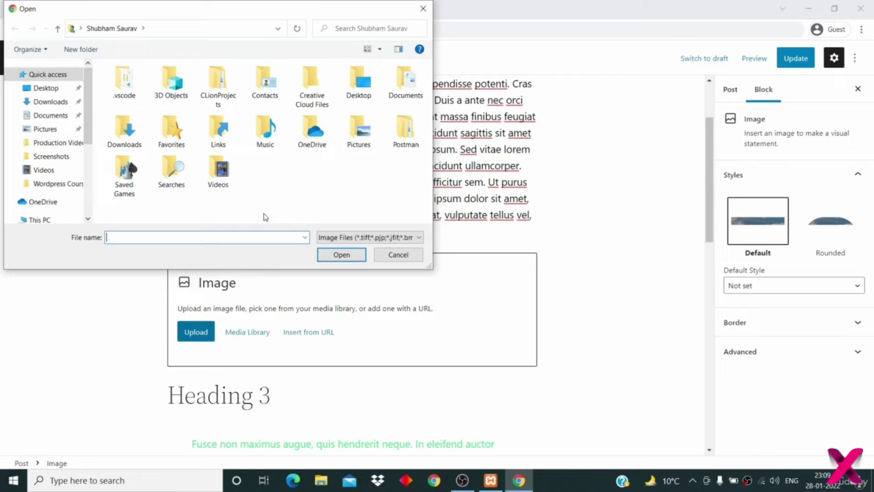
double_click(354, 131)
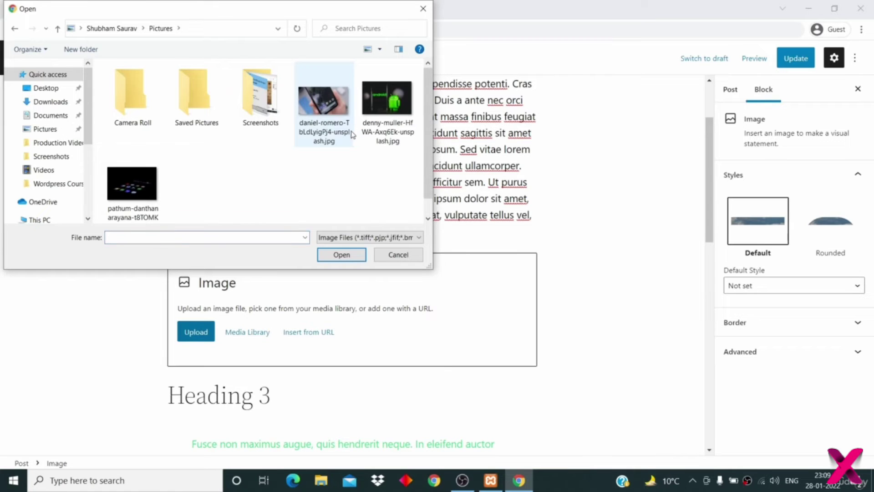
click(387, 100)
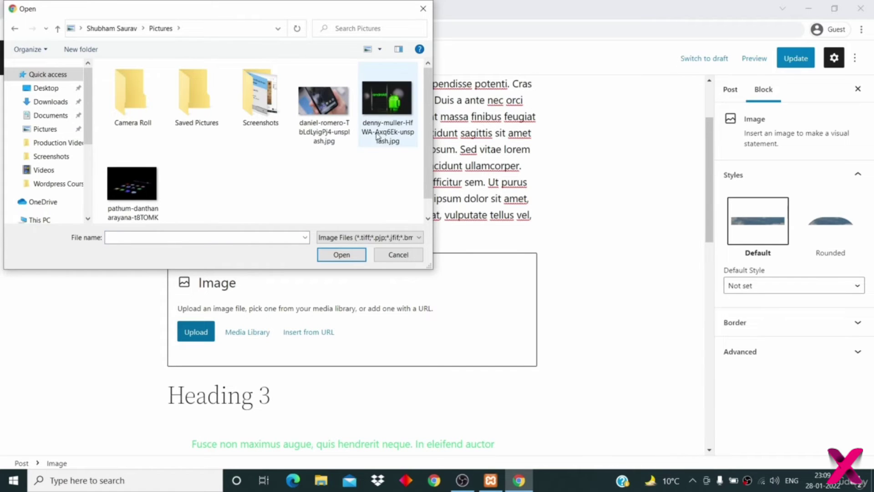
double_click(387, 100)
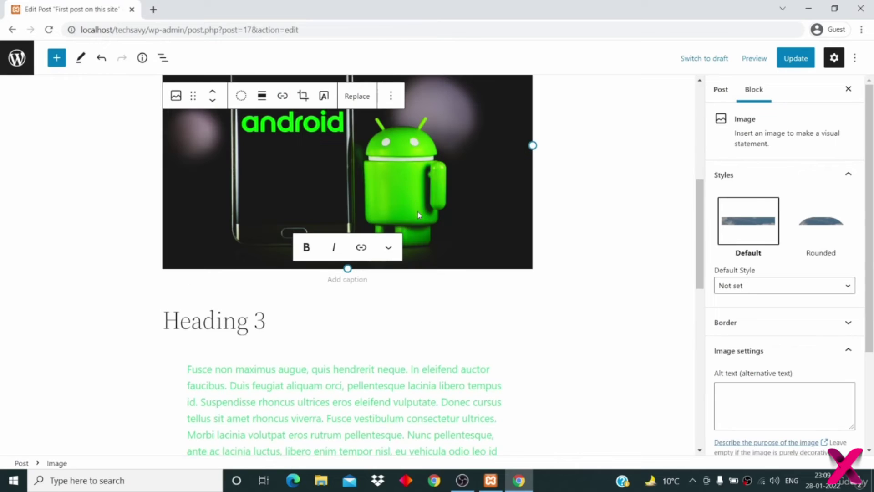
scroll(417, 212, up, 3)
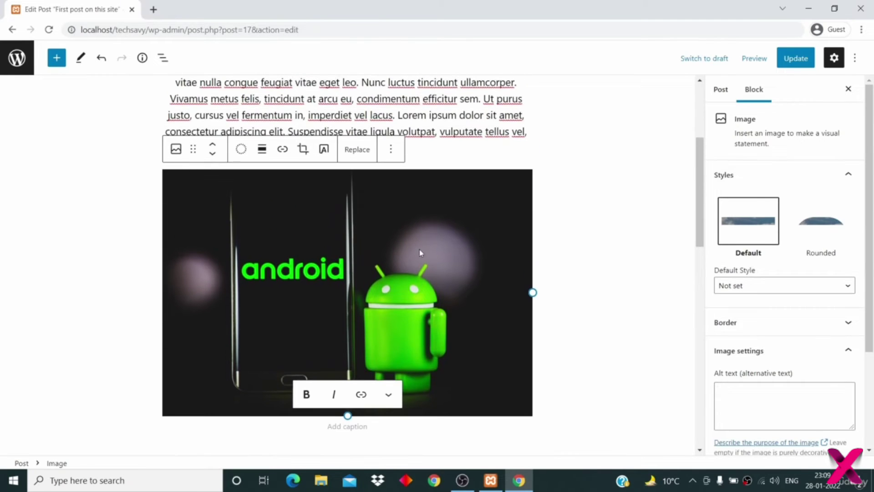
click(557, 278)
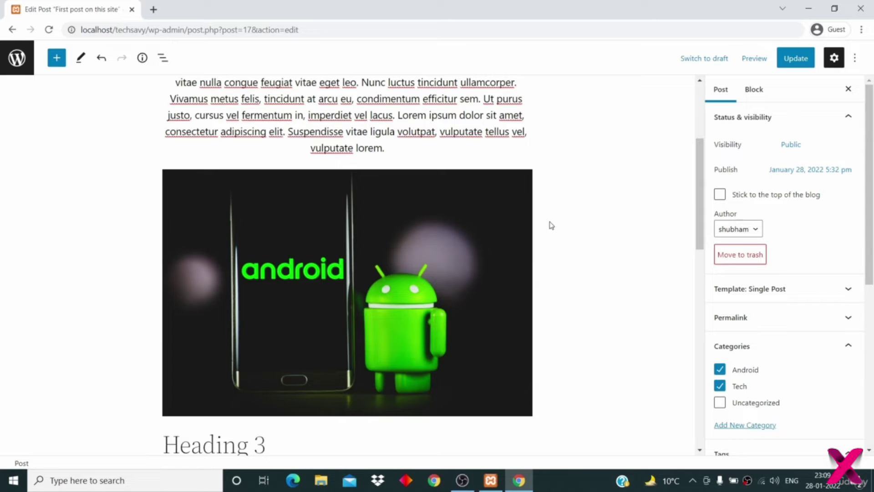
- Set the Android image's border radius to 59 and apply the Rounded style
click(450, 210)
scroll(436, 235, down, 2)
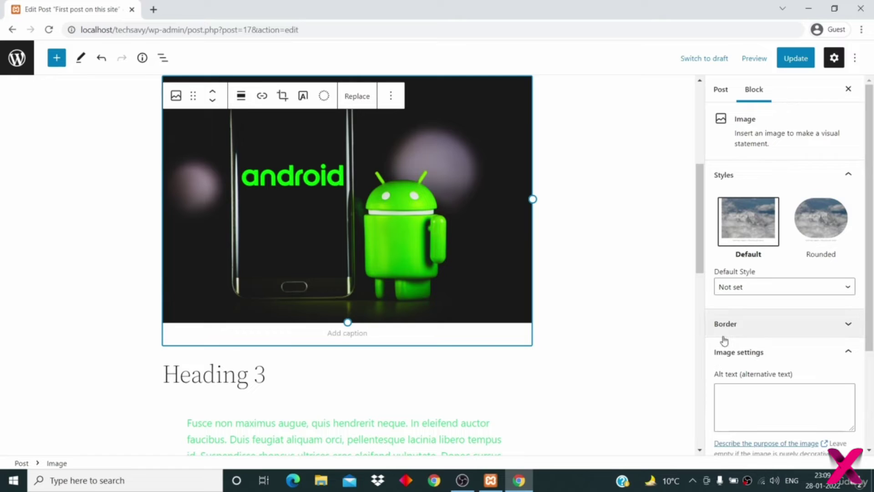
click(769, 400)
click(784, 327)
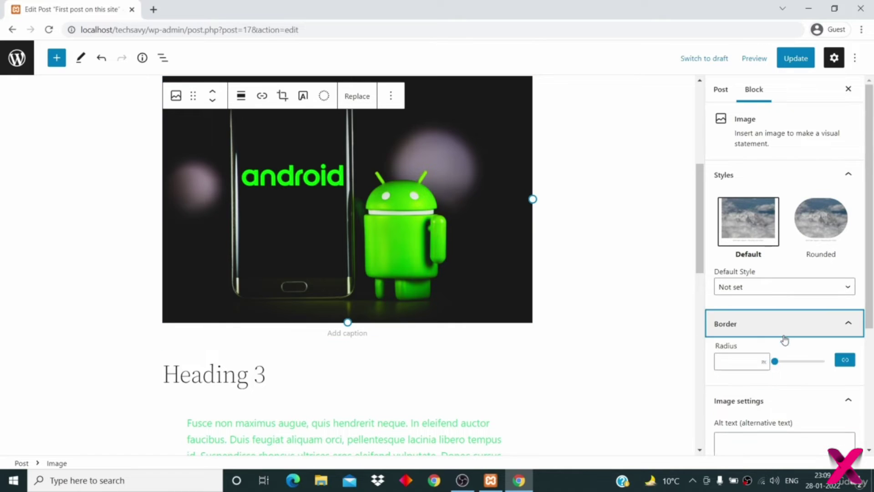
drag(776, 362, 804, 362)
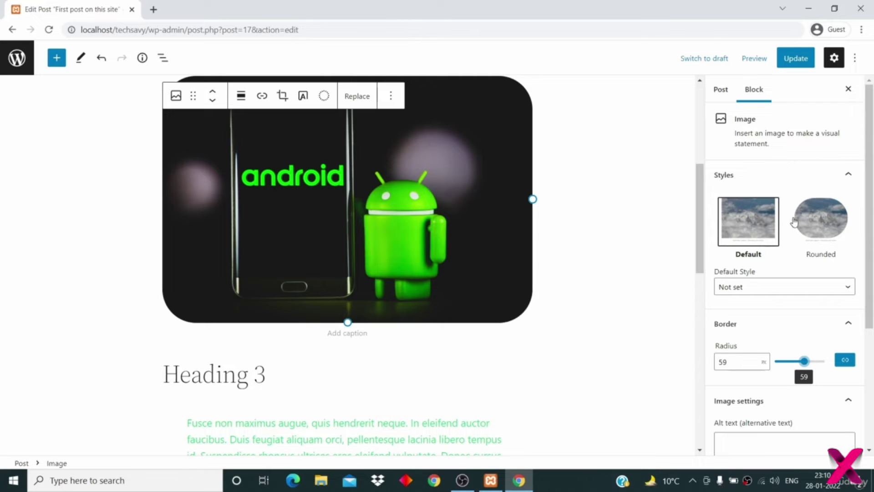
click(817, 222)
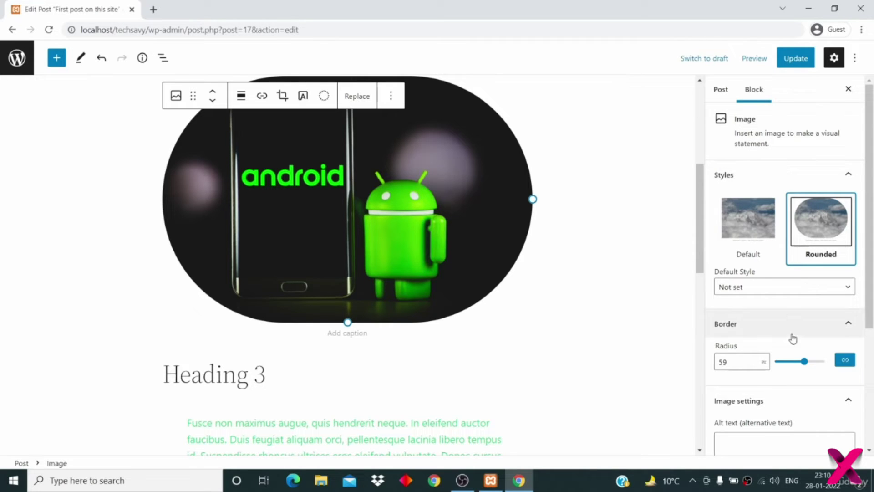
key(Tab)
scroll(755, 305, down, 2)
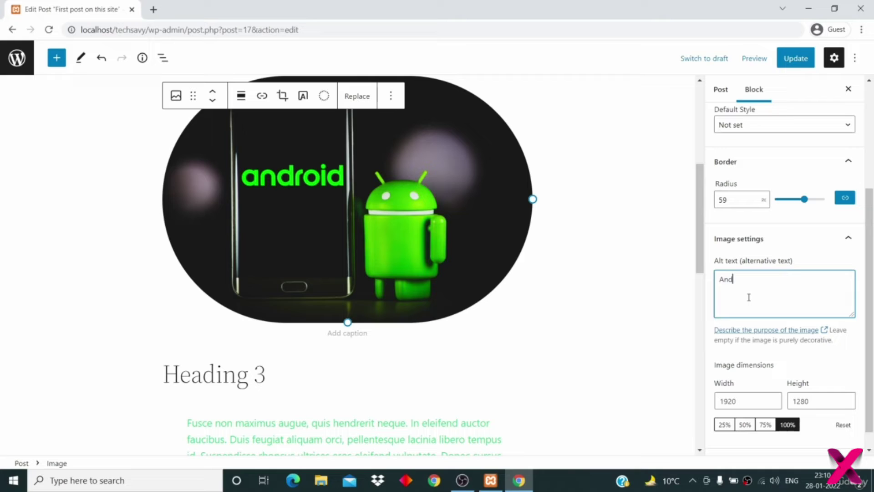
- Complete the Android image's alt text so it reads 'Android'
text(id)
scroll(748, 298, down, 1)
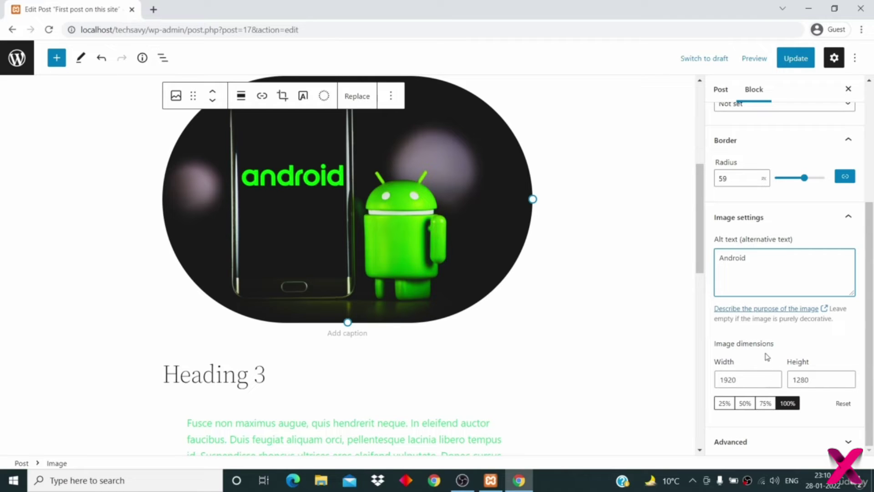
click(737, 343)
drag(736, 343, 772, 344)
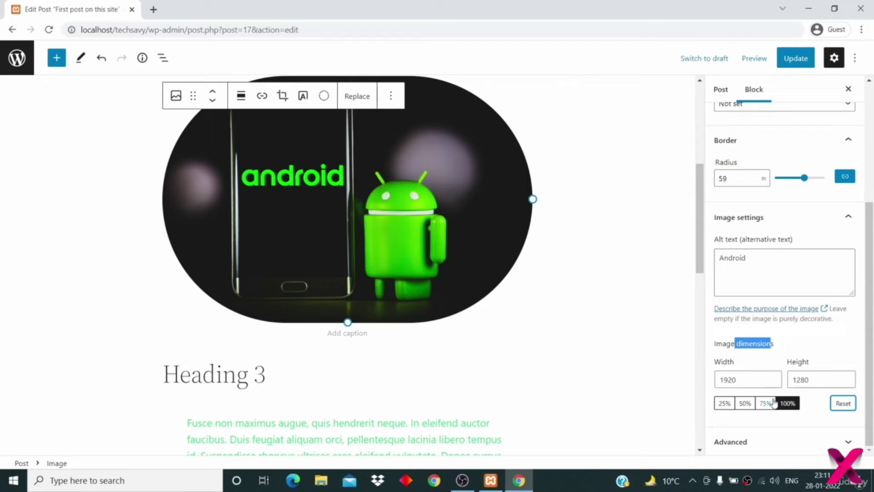
click(752, 379)
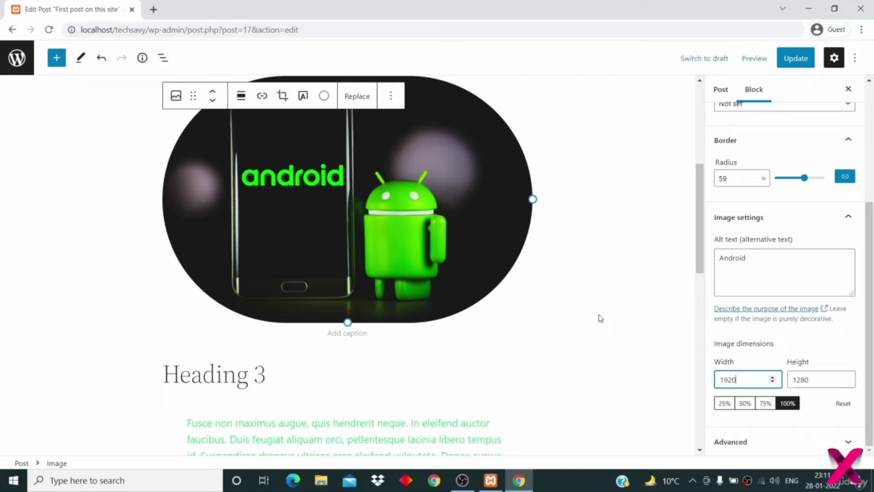
scroll(762, 283, up, 1)
scroll(763, 283, up, 4)
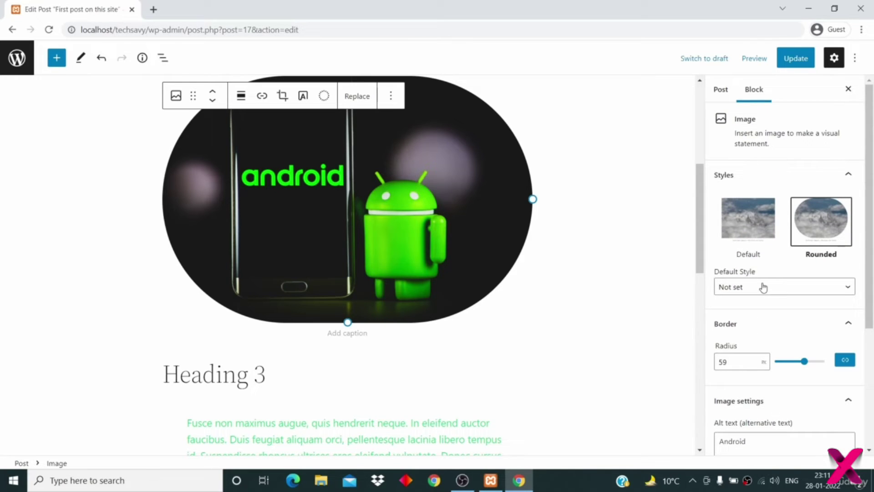
- Update the post and scroll through the live 'First post on this site' page
click(796, 64)
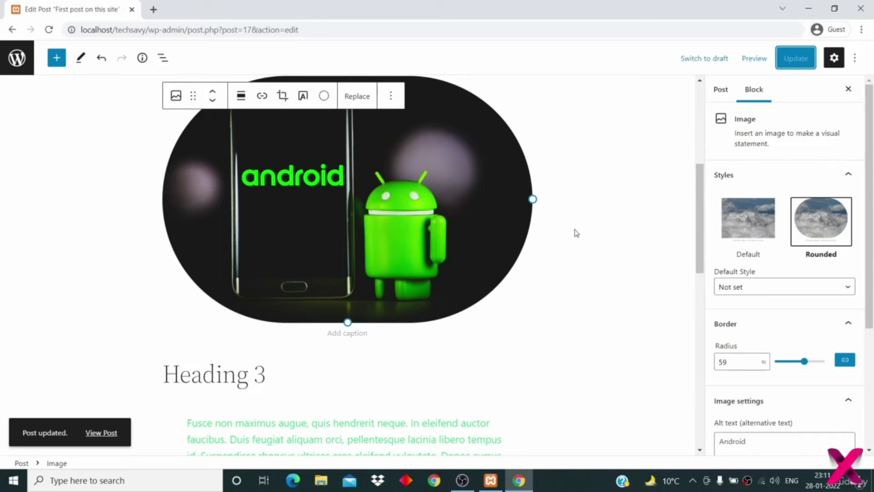
click(105, 435)
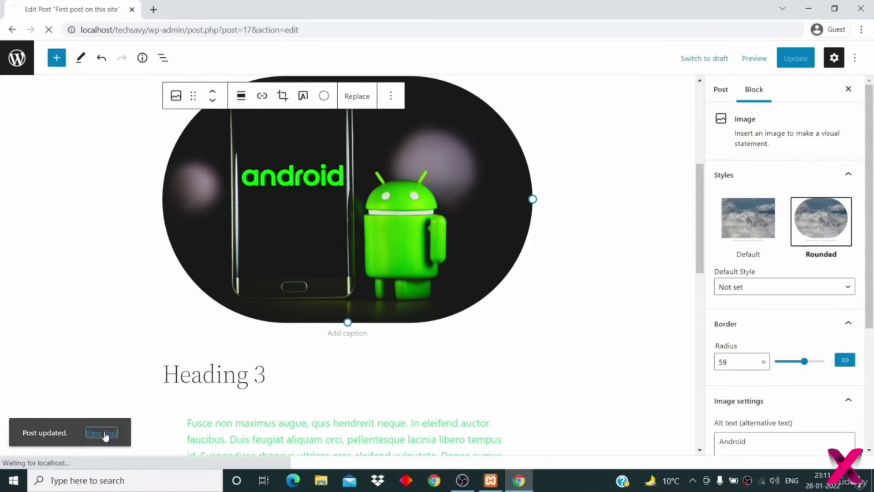
scroll(241, 397, down, 5)
scroll(241, 397, down, 5)
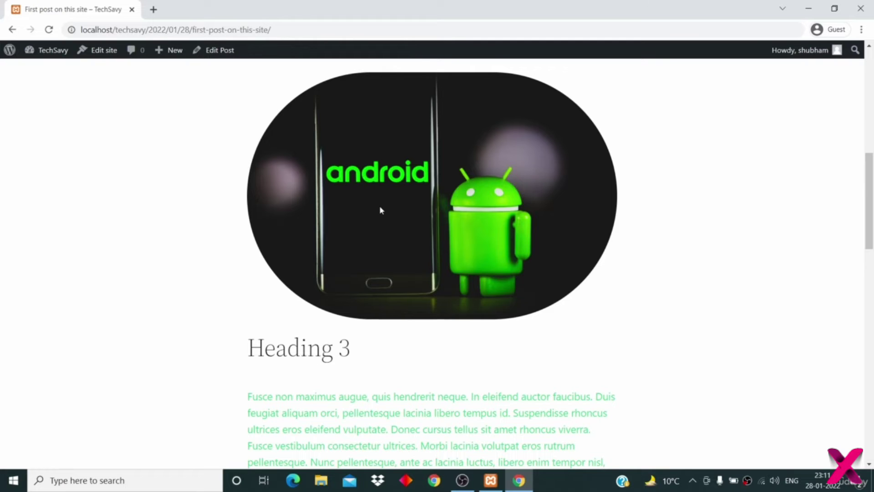
scroll(381, 209, up, 10)
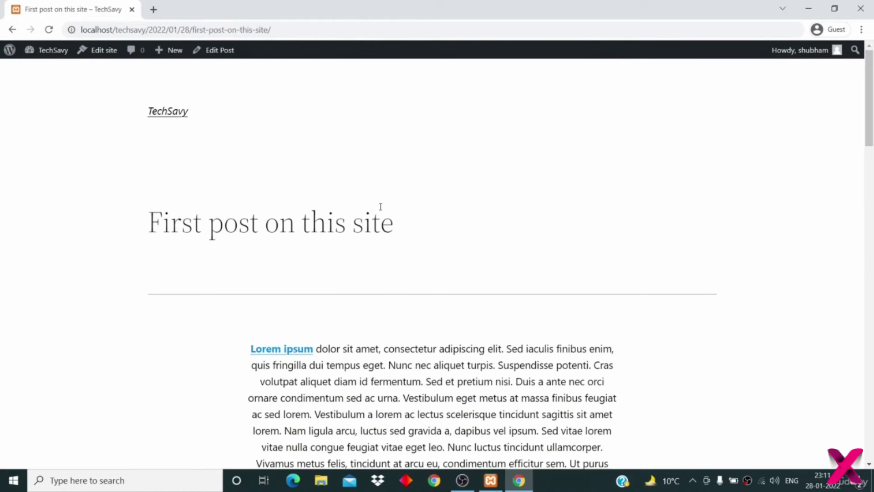
scroll(380, 206, down, 5)
scroll(295, 142, up, 5)
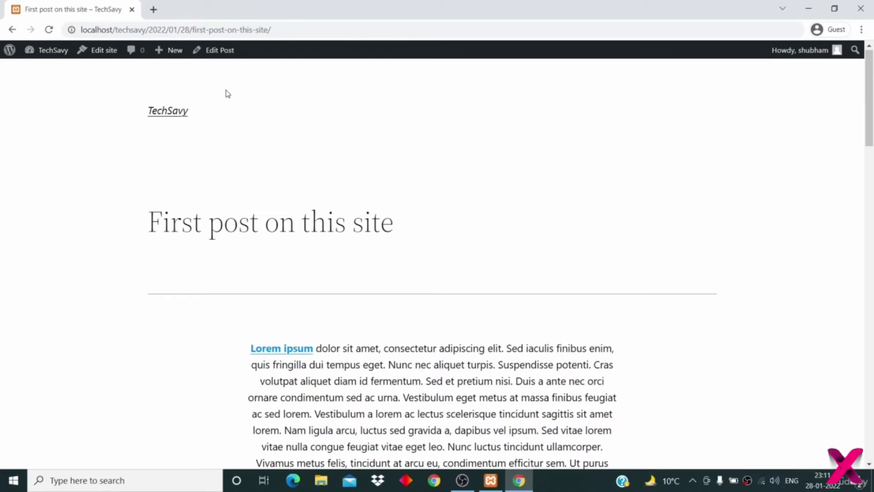
- Return to the editor and insert a new empty block below the italic paragraph
click(216, 51)
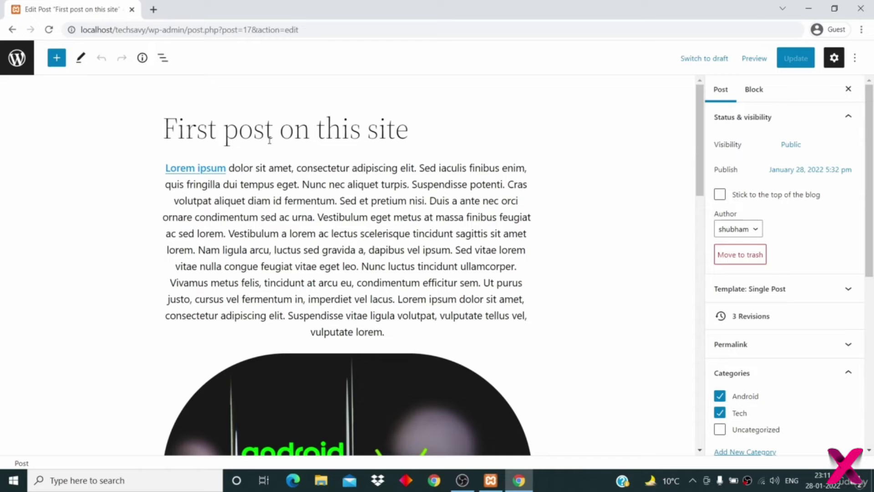
scroll(384, 329, down, 10)
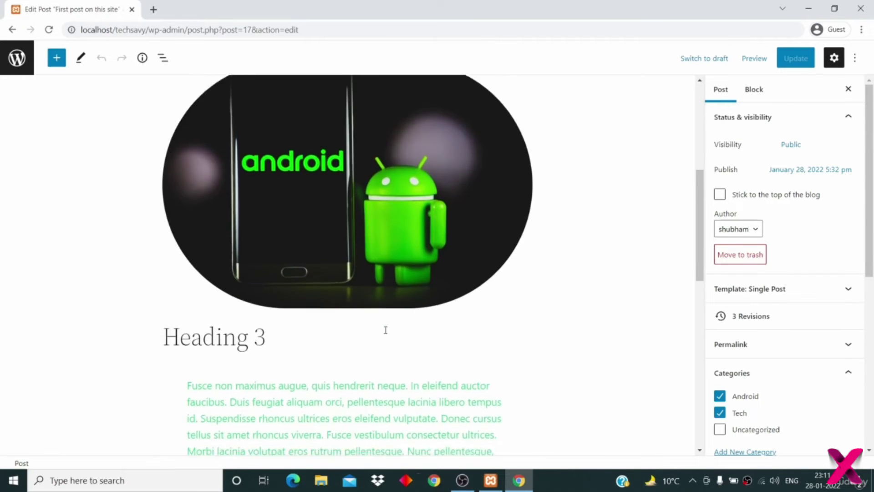
scroll(385, 329, down, 5)
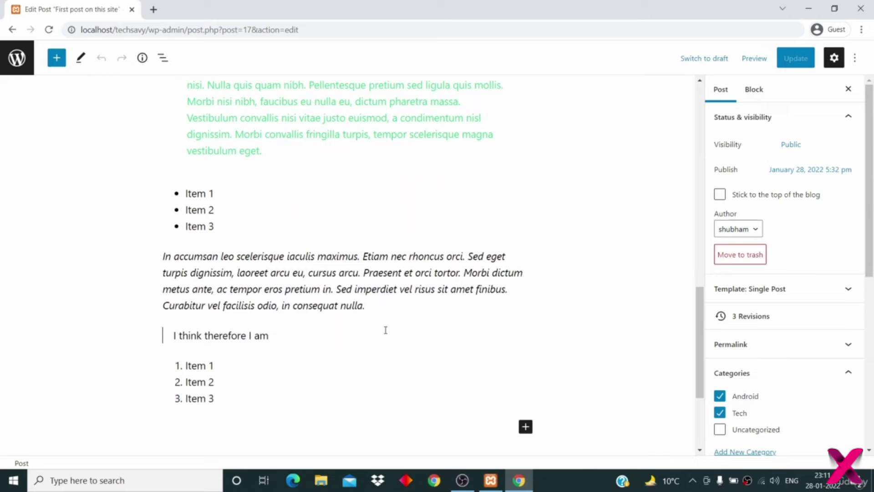
click(382, 290)
key(Return)
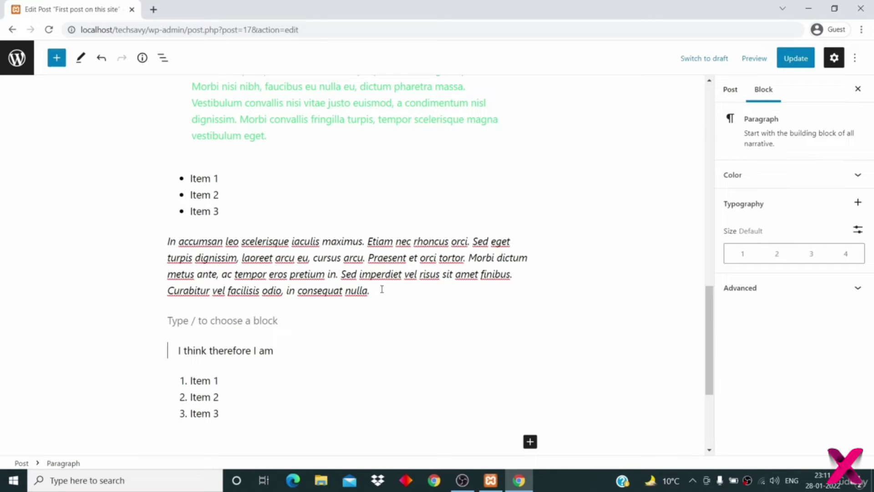
click(530, 320)
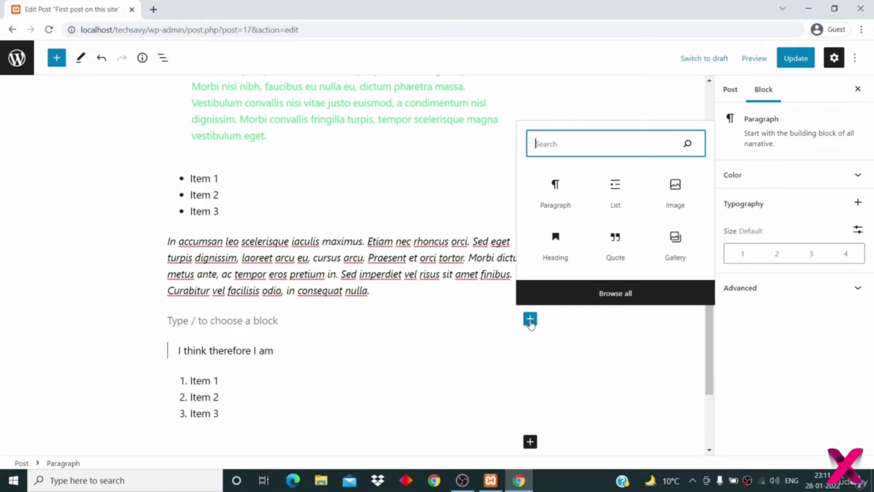
click(675, 188)
click(415, 274)
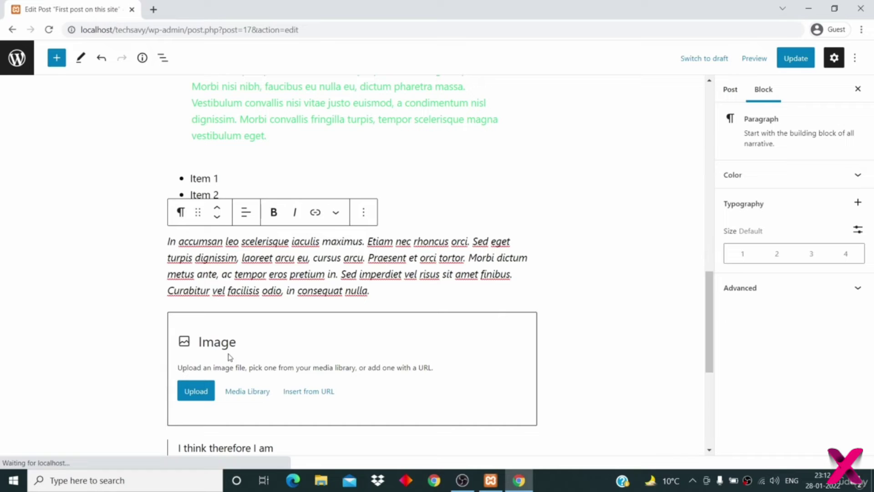
click(195, 391)
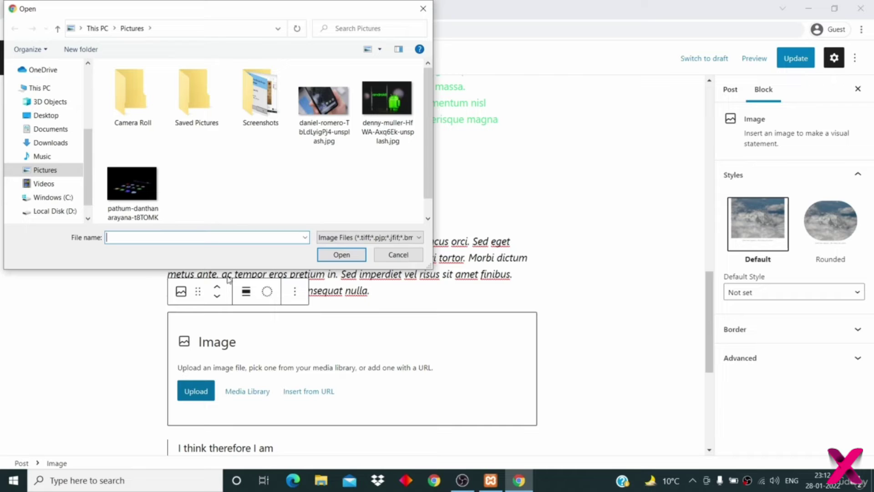
click(129, 203)
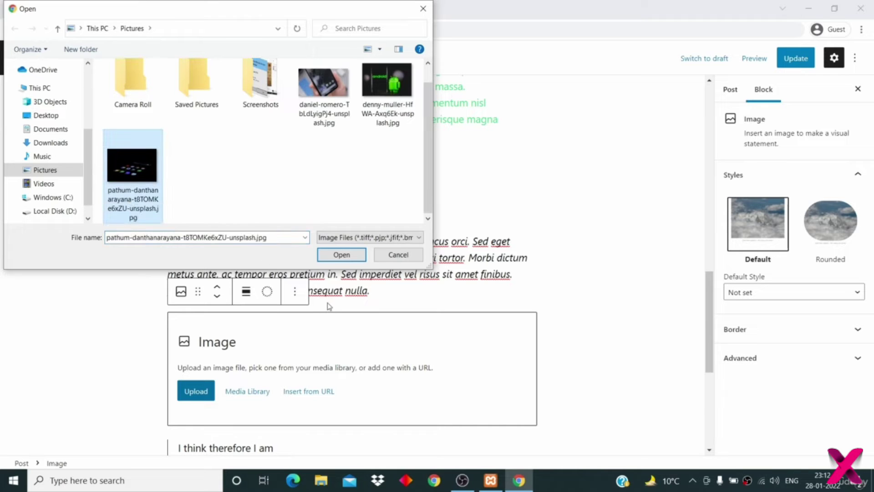
click(341, 255)
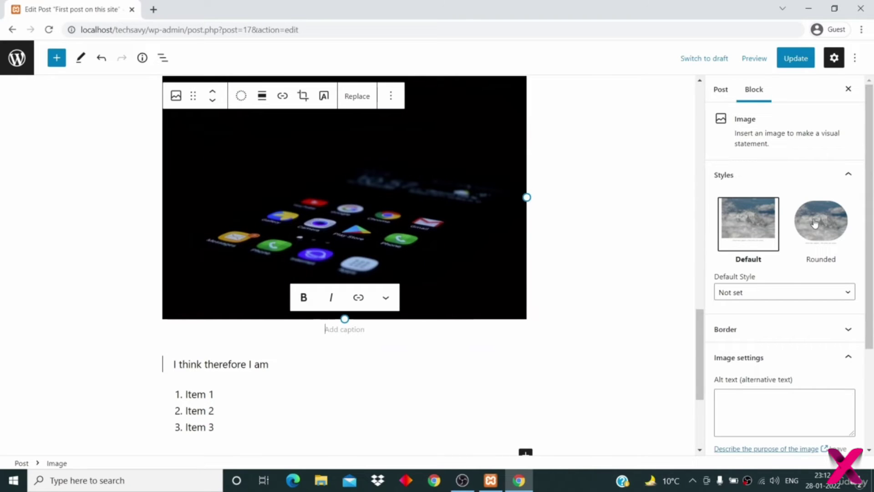
click(815, 224)
scroll(783, 259, down, 3)
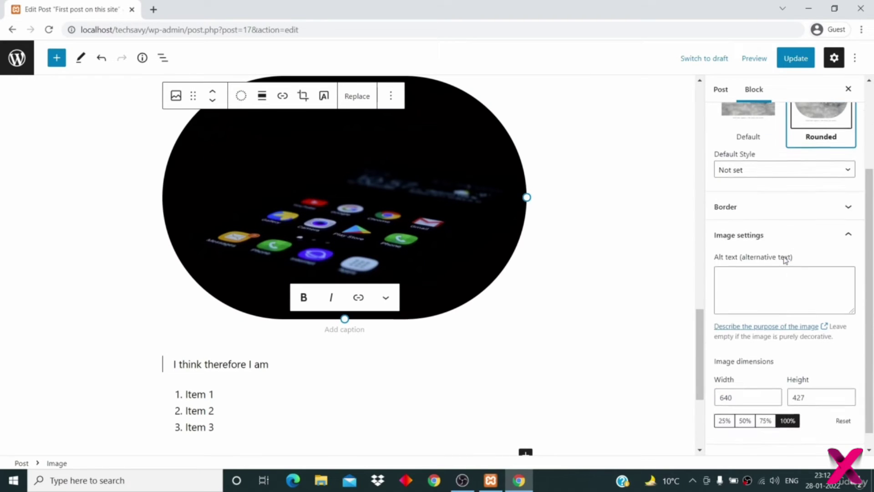
click(777, 205)
drag(775, 245, 752, 250)
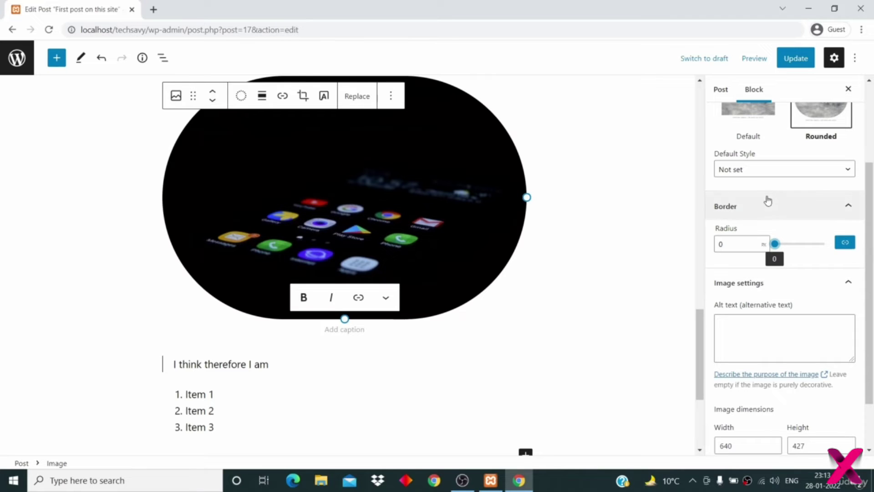
scroll(753, 228, down, 2)
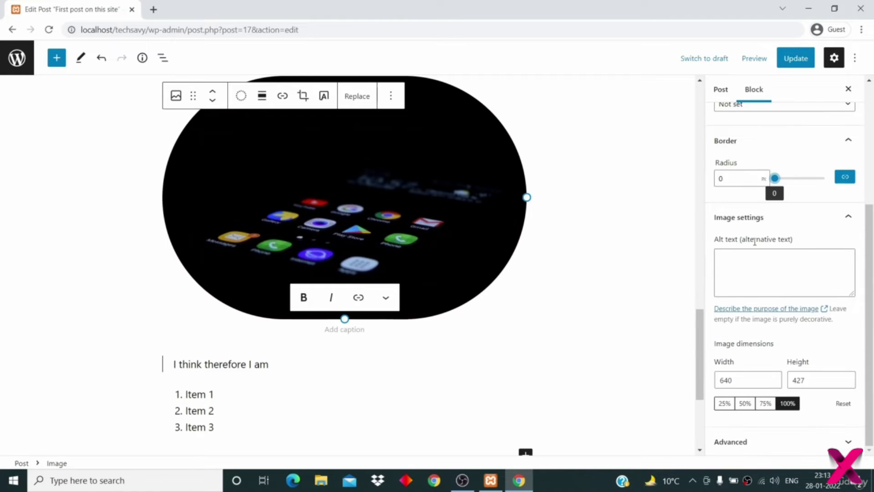
click(753, 267)
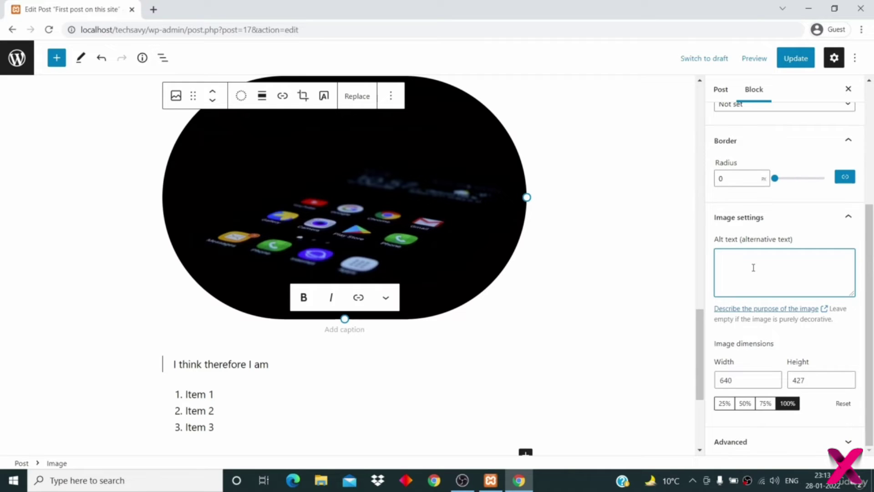
scroll(754, 267, up, 4)
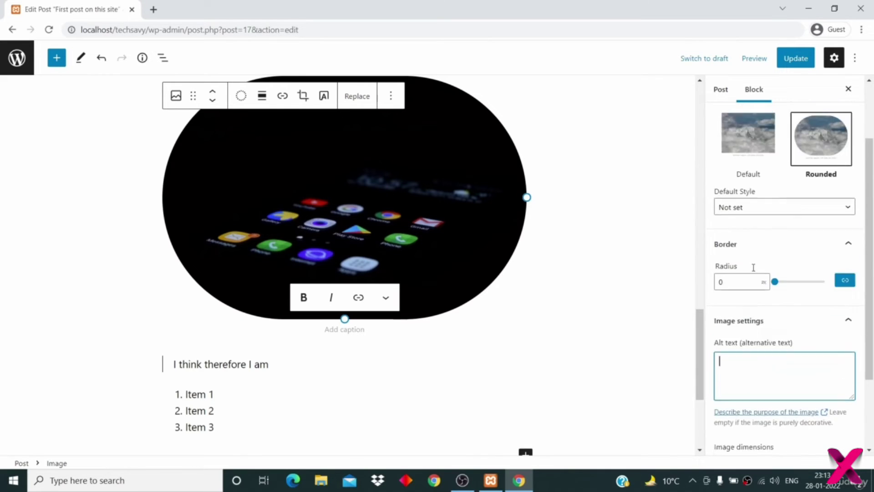
click(795, 59)
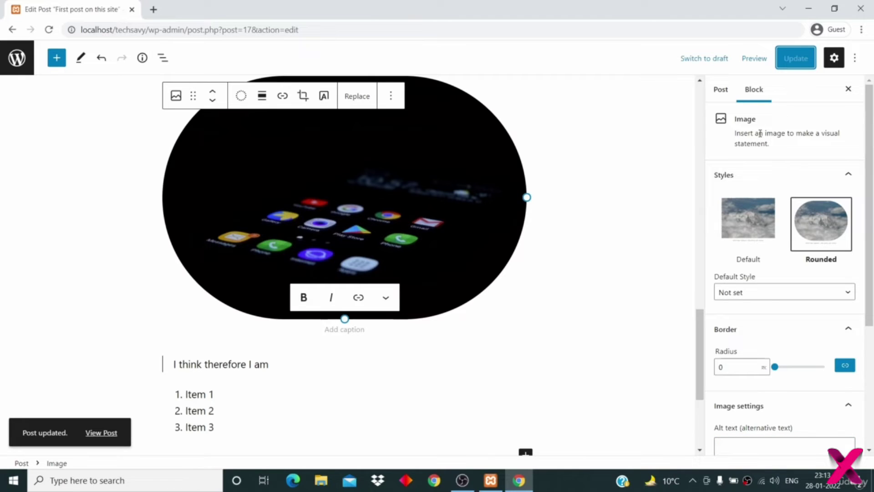
- Show the Post settings sidebar and scroll past the tags and categories to Featured image
click(722, 90)
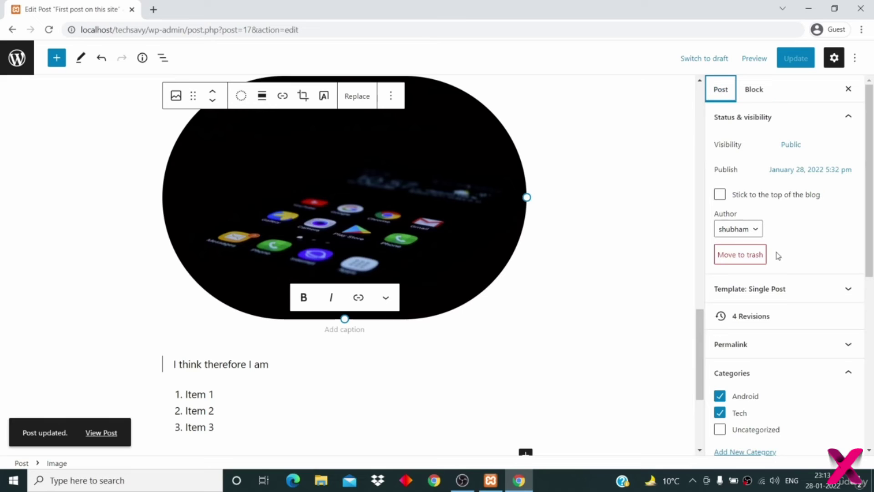
scroll(776, 253, down, 3)
scroll(778, 256, down, 5)
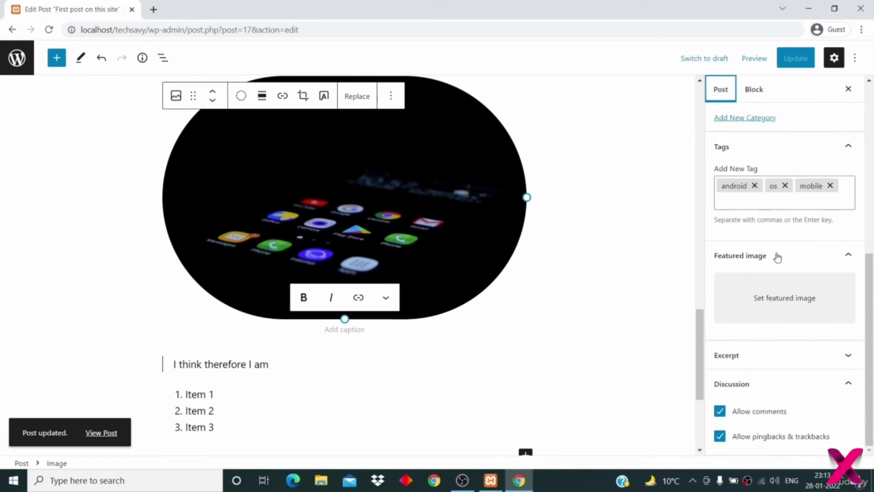
scroll(778, 256, up, 1)
scroll(778, 257, down, 1)
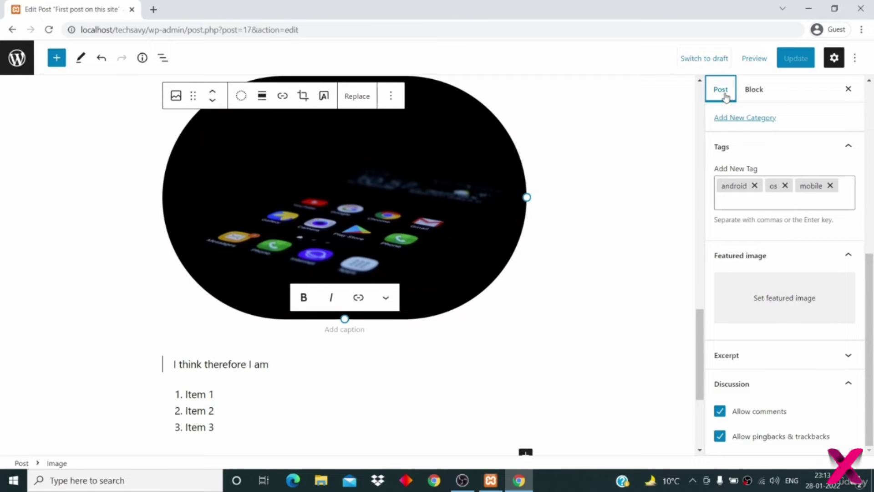
scroll(764, 196, up, 6)
scroll(764, 197, down, 5)
scroll(764, 198, down, 1)
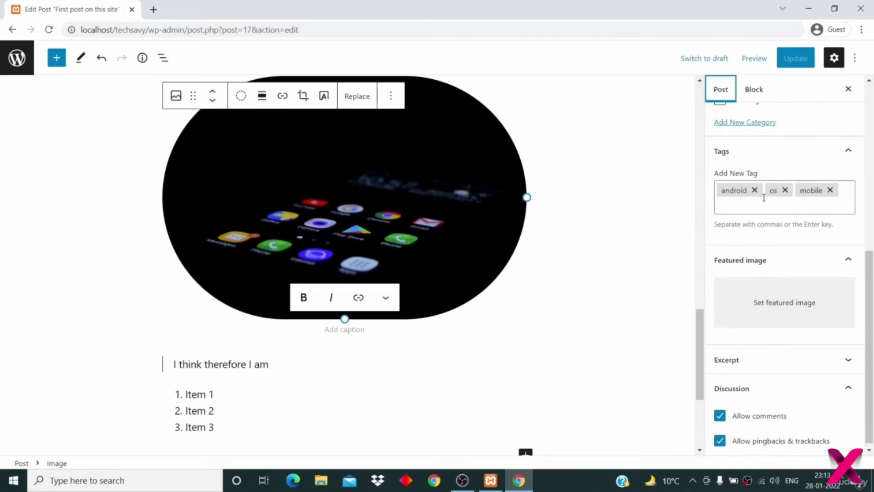
- Upload the hand-holding-a-phone photo, set it as the featured image, and update the post
click(776, 298)
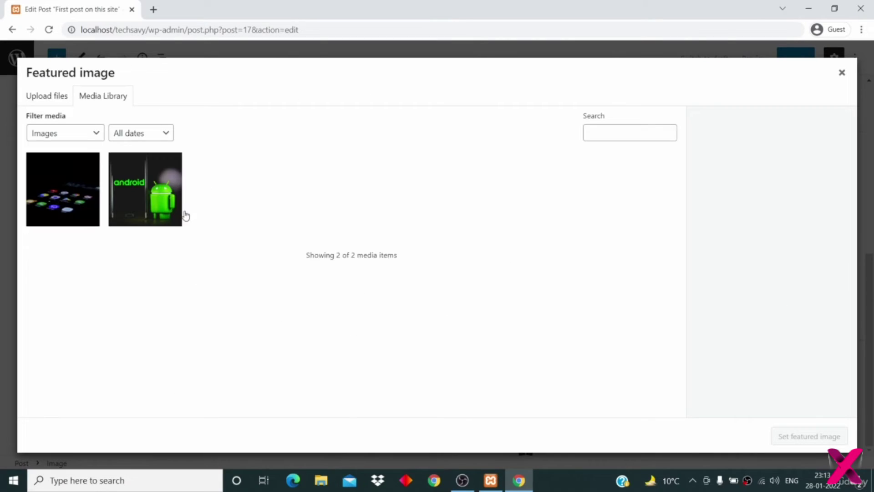
click(62, 100)
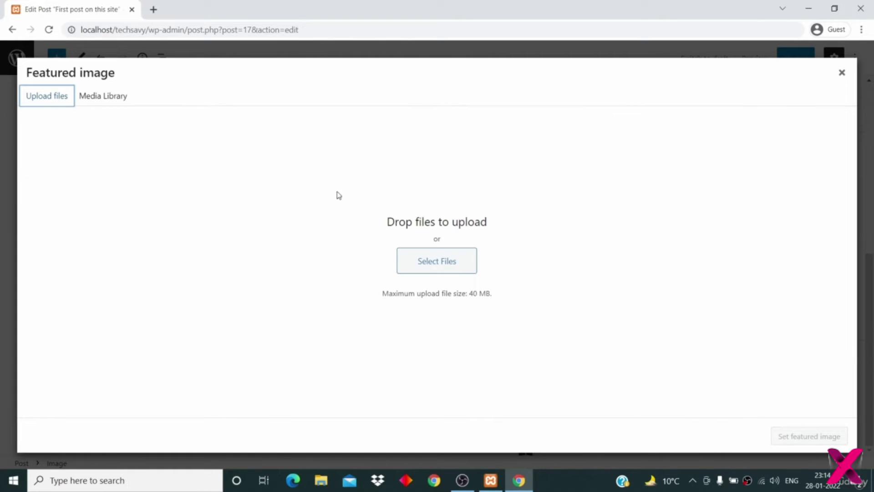
click(427, 264)
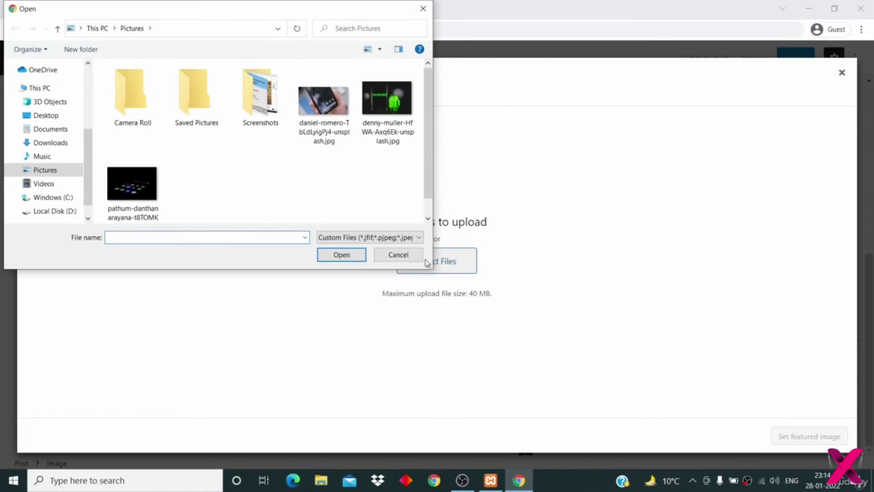
double_click(321, 117)
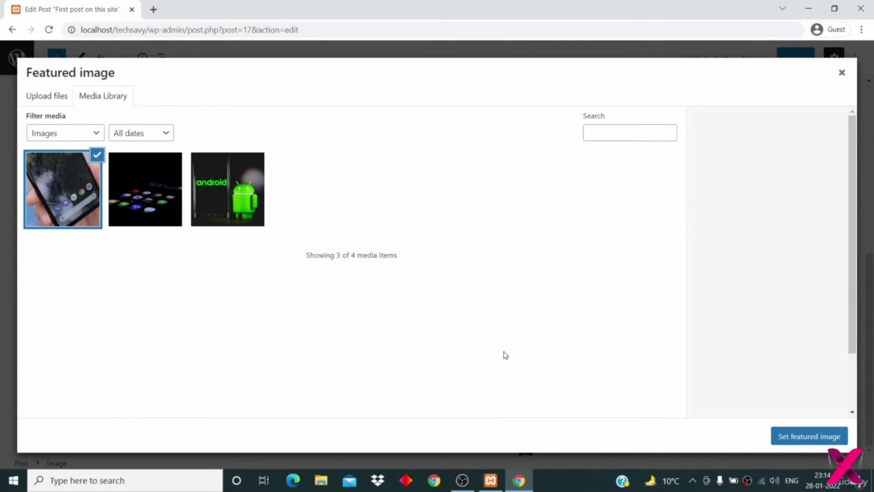
click(804, 438)
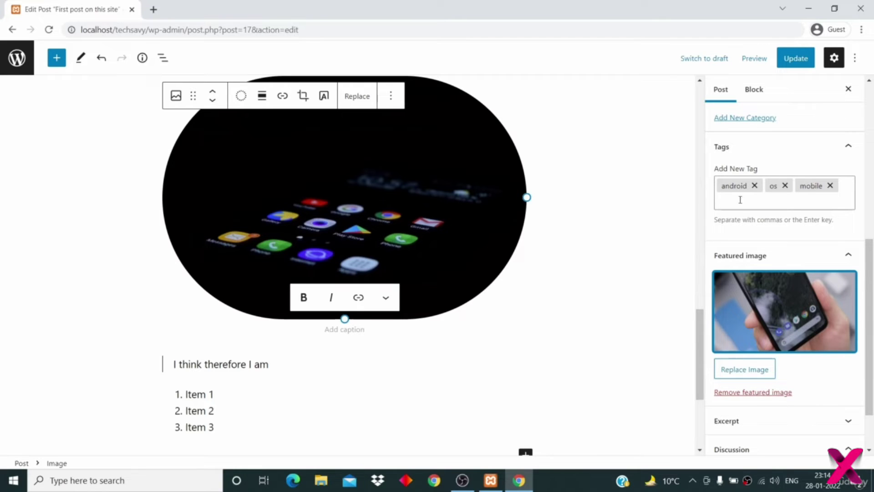
click(788, 63)
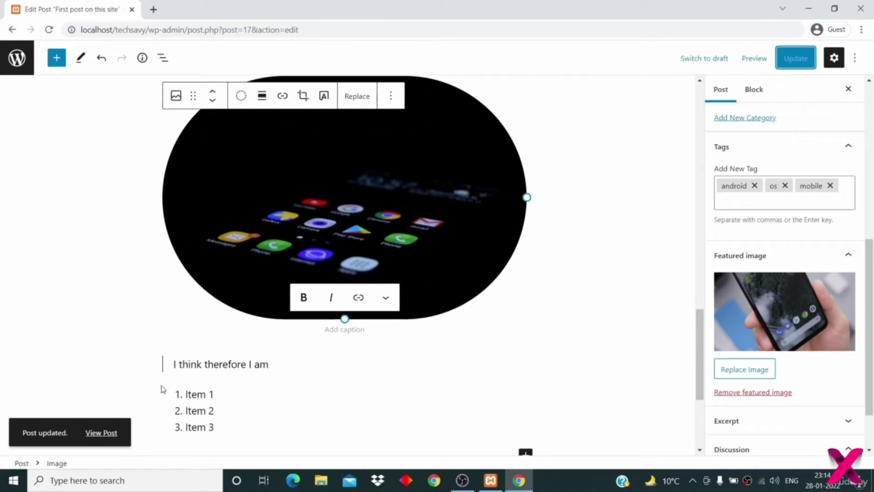
- View the published post and scroll through its featured phone photo and rounded images
click(101, 433)
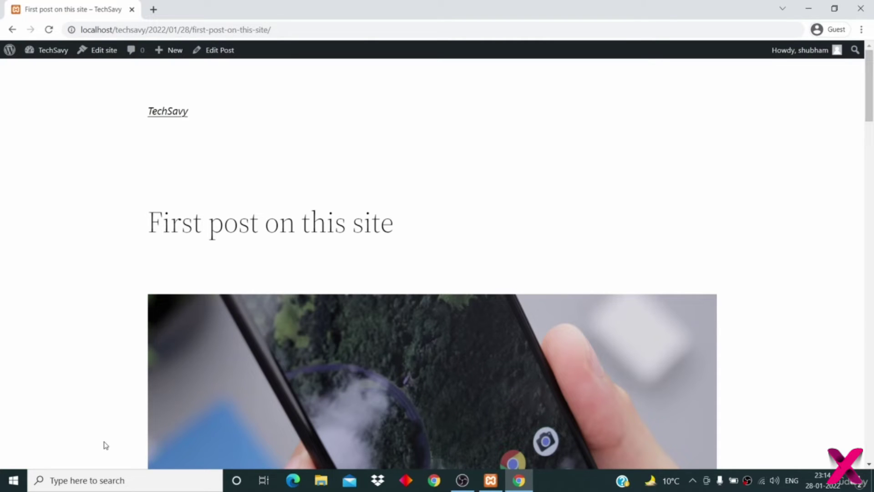
scroll(105, 445, down, 4)
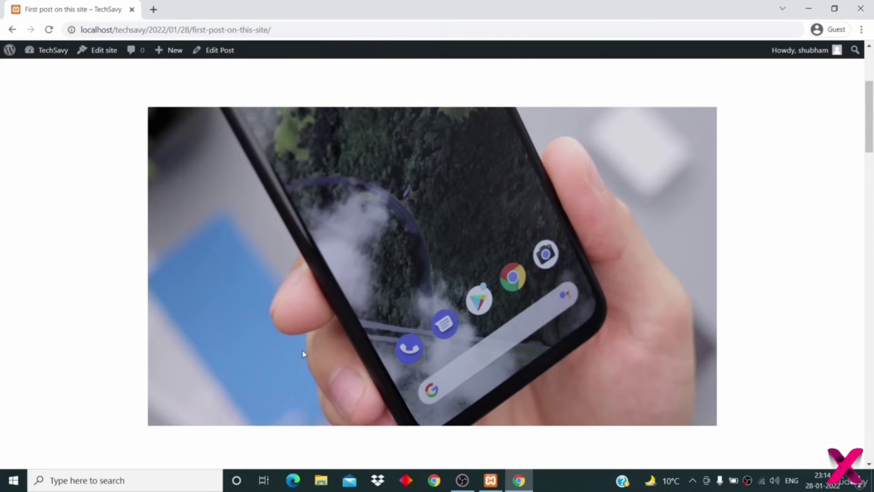
scroll(356, 235, down, 12)
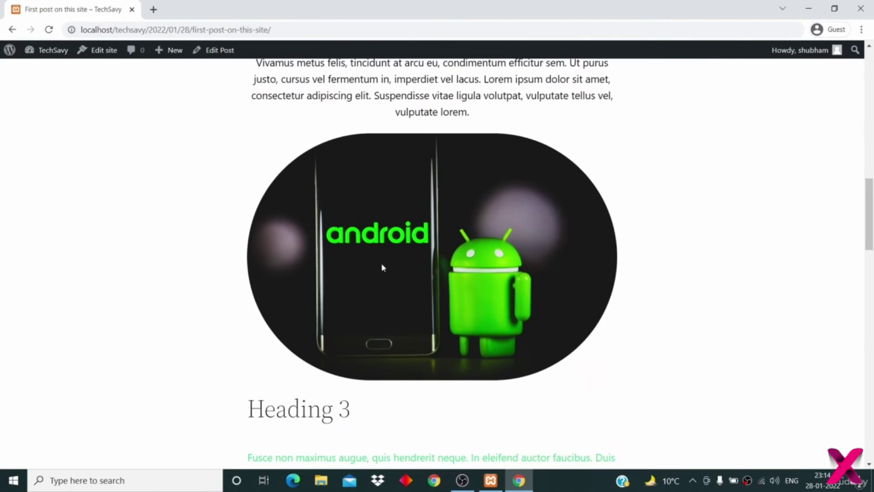
scroll(419, 348, down, 10)
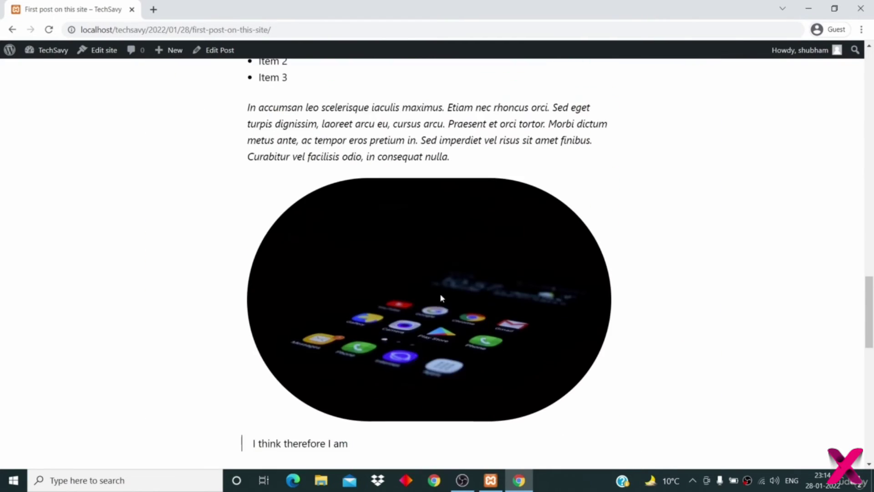
scroll(440, 298, up, 2)
scroll(440, 294, up, 15)
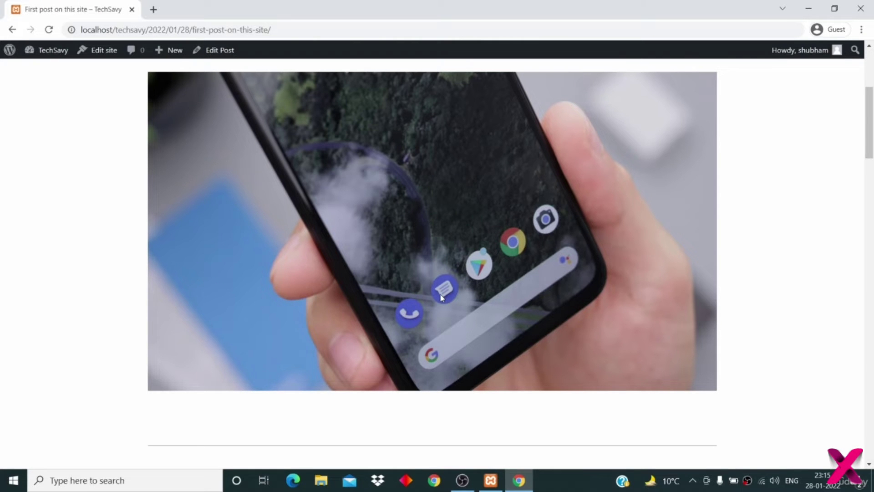
scroll(440, 297, down, 12)
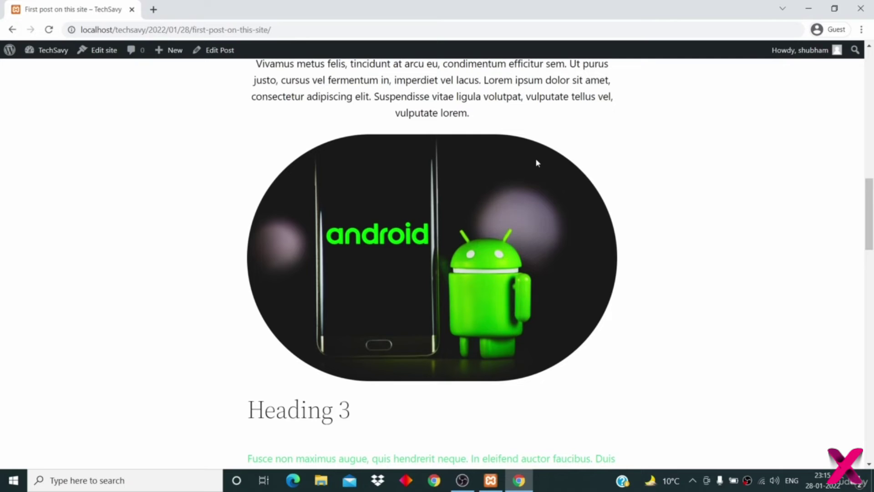
scroll(536, 162, down, 8)
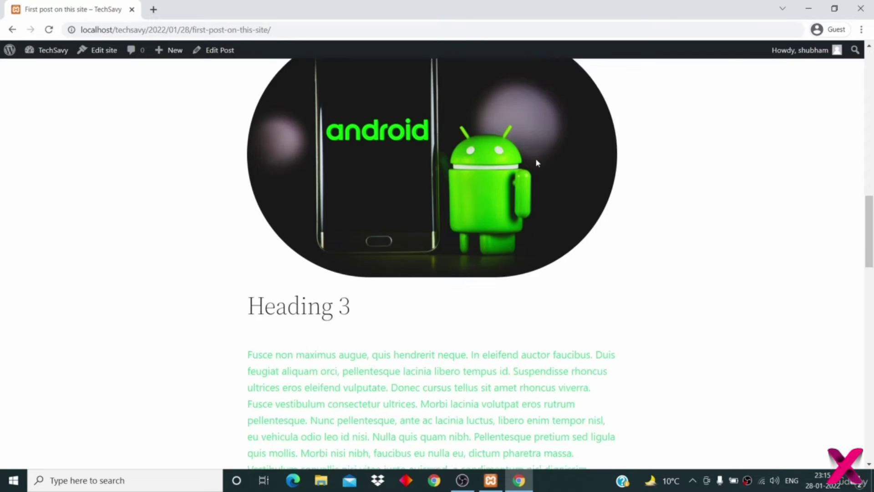
scroll(535, 359, down, 7)
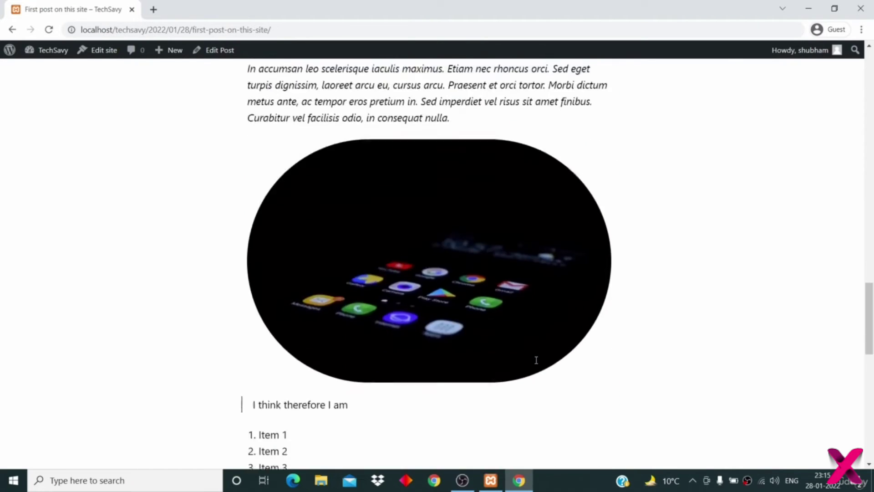
scroll(536, 360, up, 14)
scroll(537, 359, up, 15)
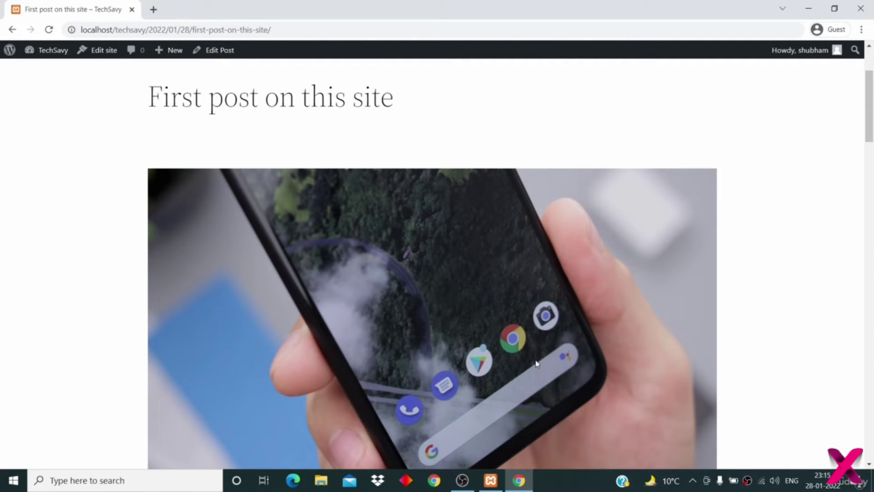
scroll(536, 362, down, 8)
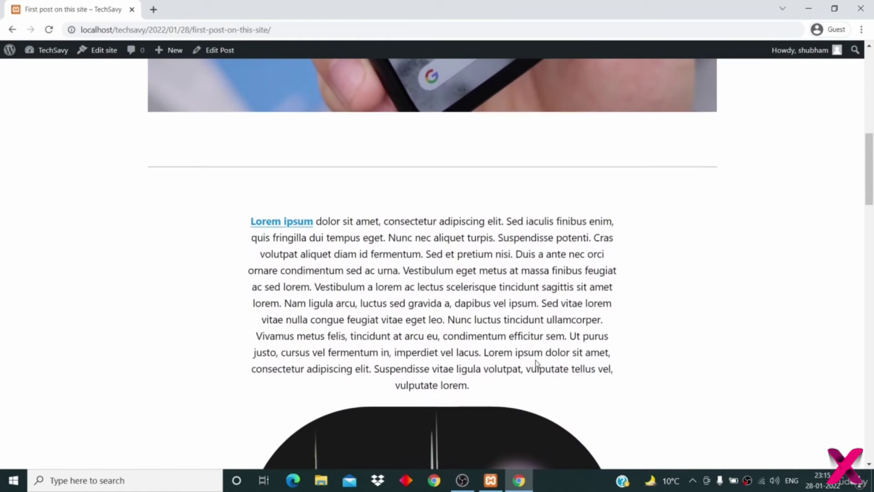
scroll(536, 362, down, 8)
scroll(509, 355, up, 20)
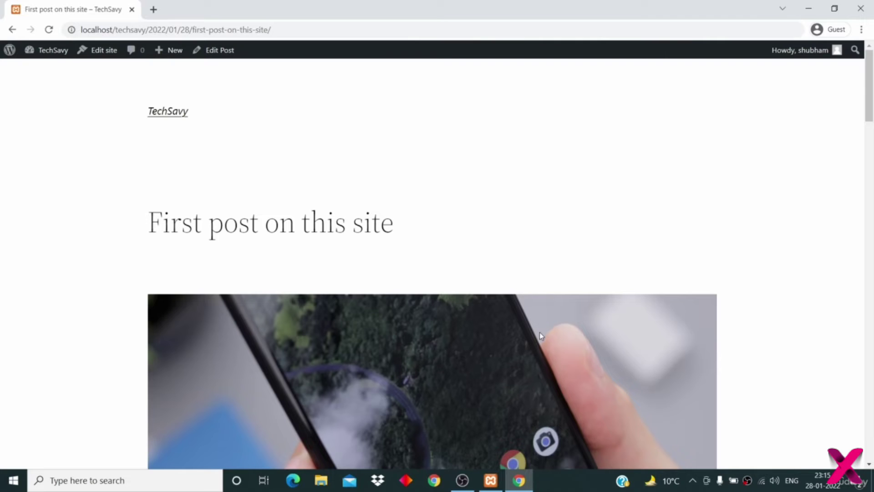
scroll(538, 334, down, 3)
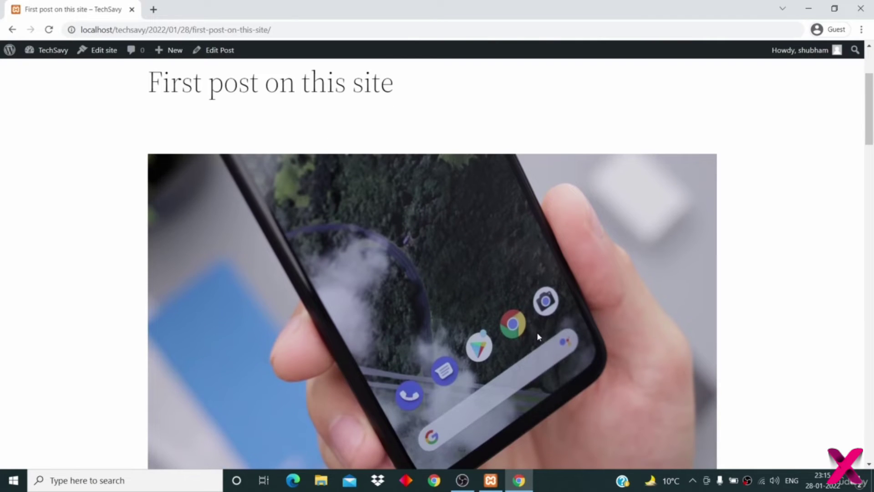
scroll(538, 336, up, 3)
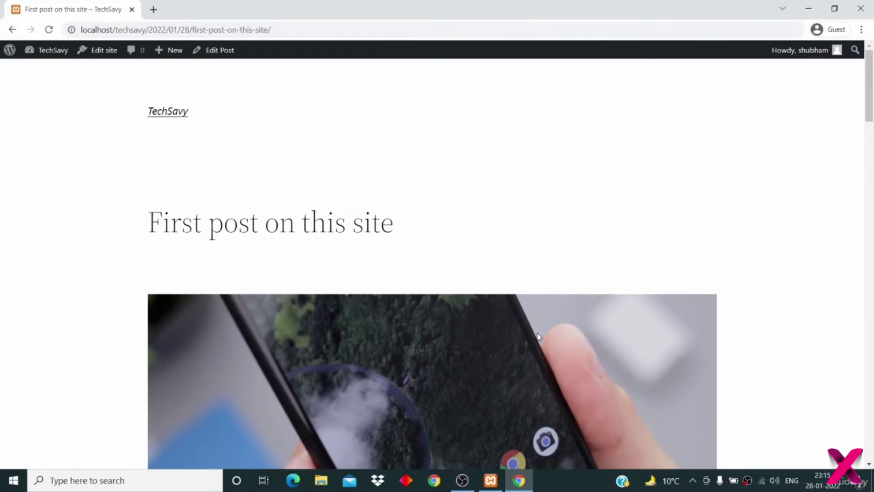
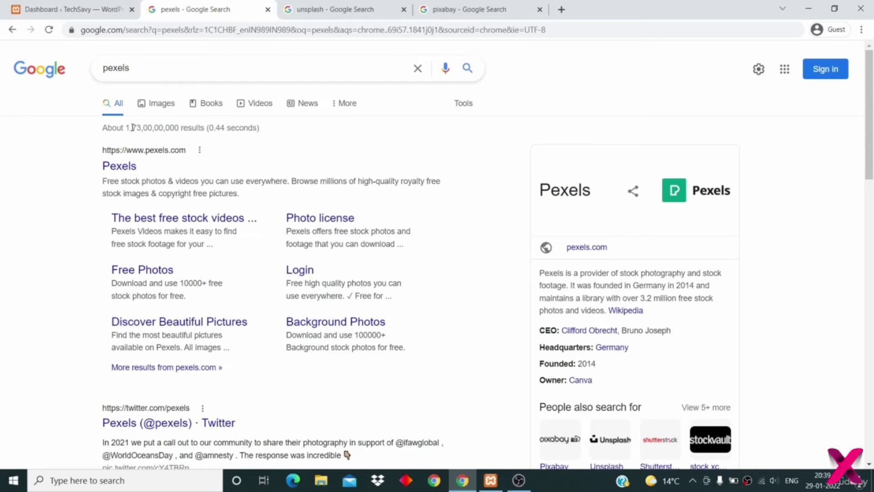
- Open the Pexels site from the Google results and browse its free photo grid
click(129, 167)
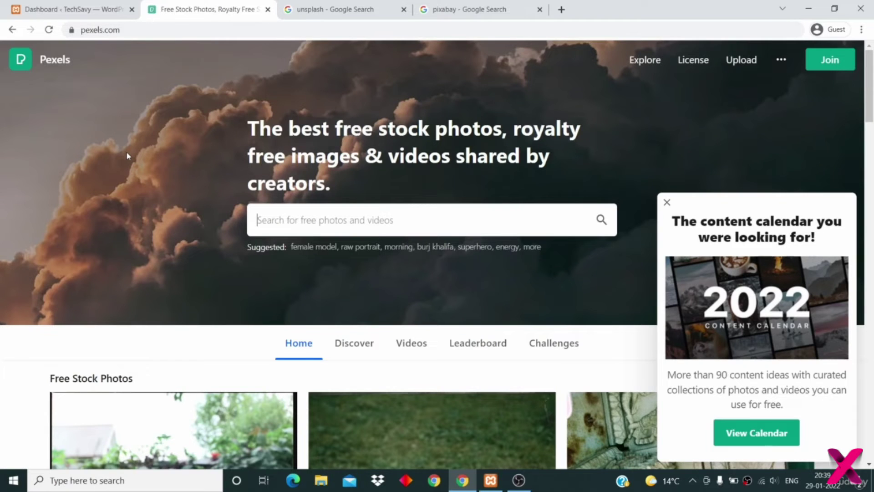
scroll(127, 156, down, 9)
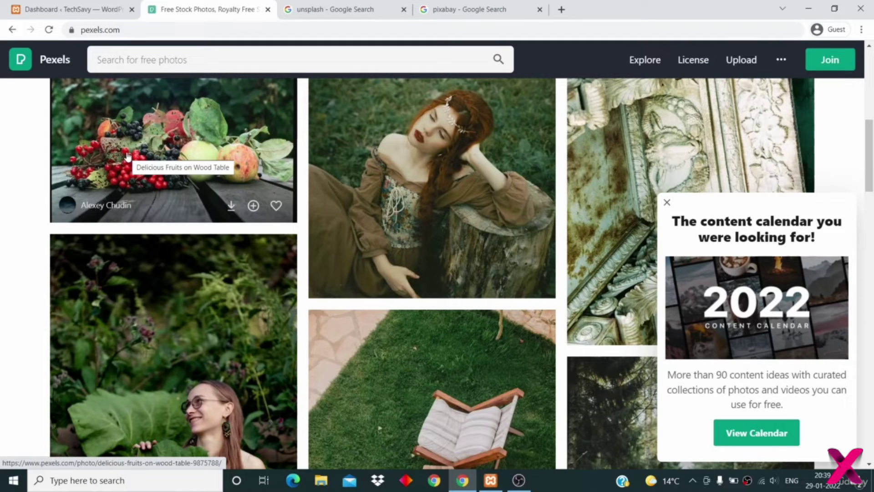
scroll(127, 156, up, 10)
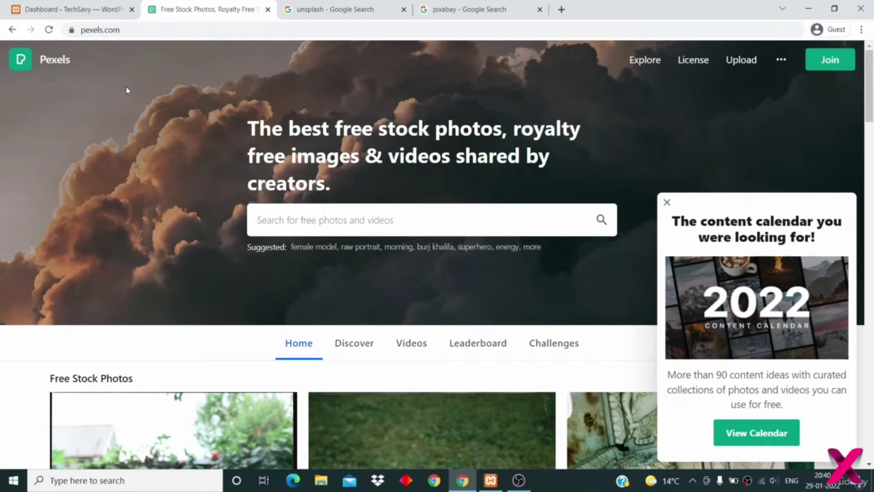
scroll(140, 168, down, 5)
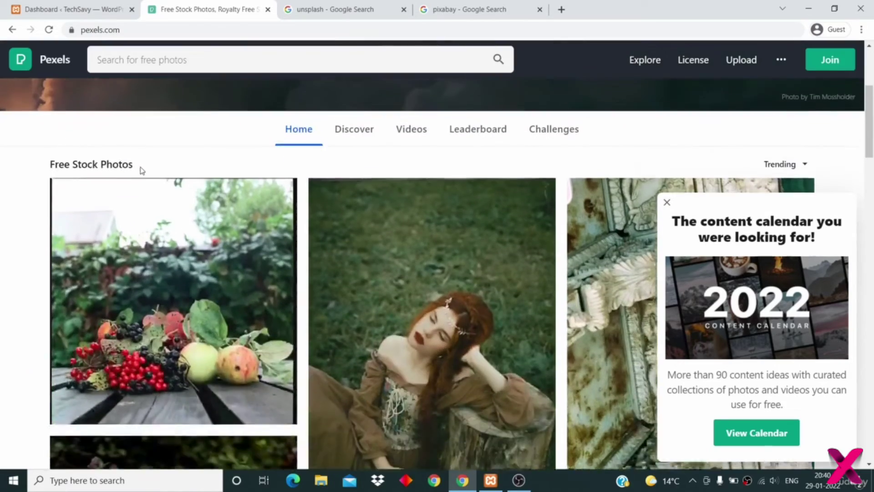
scroll(140, 171, down, 5)
scroll(140, 171, up, 8)
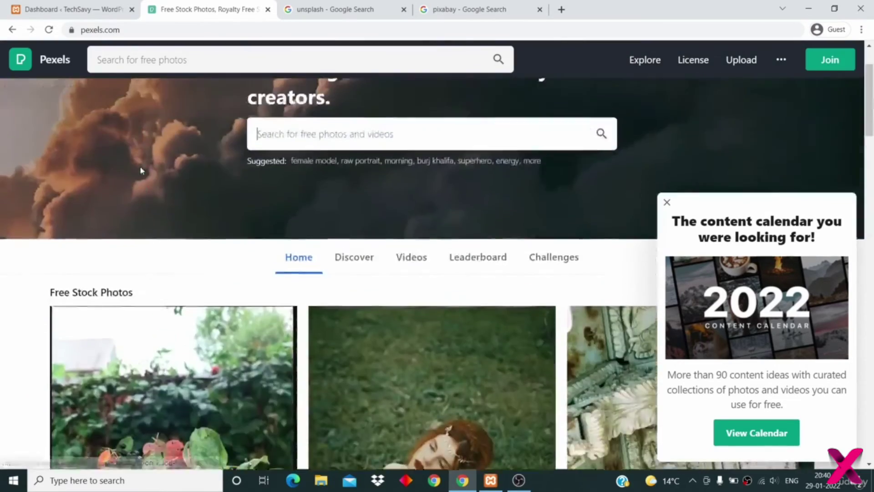
scroll(140, 171, down, 3)
scroll(140, 169, down, 3)
scroll(141, 166, down, 4)
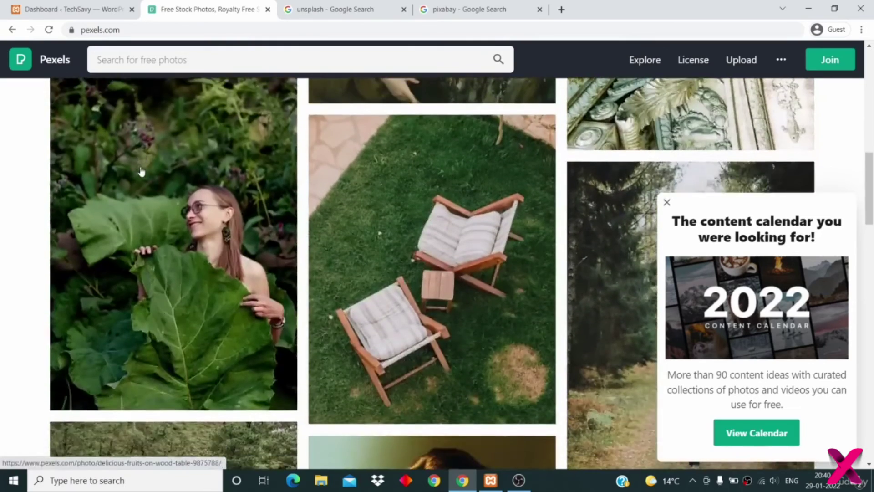
scroll(143, 162, up, 9)
scroll(143, 162, up, 3)
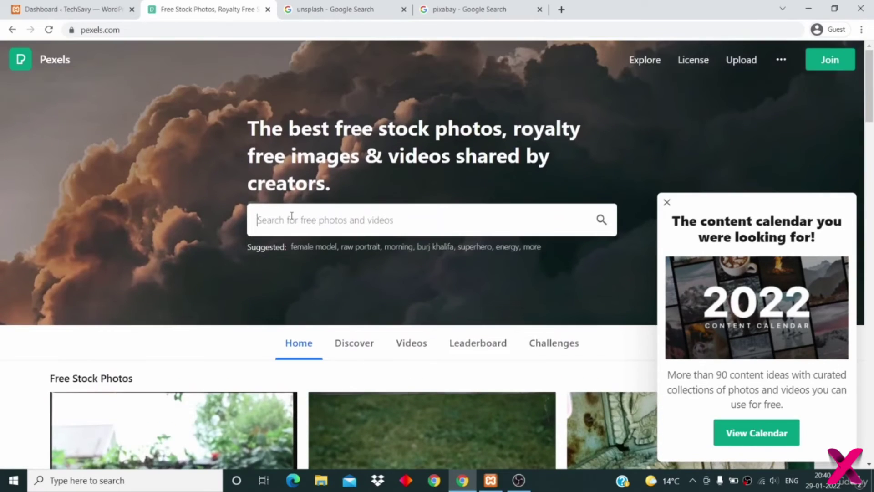
- Search Pexels for 'android' and open the black phone clock photo
text(android)
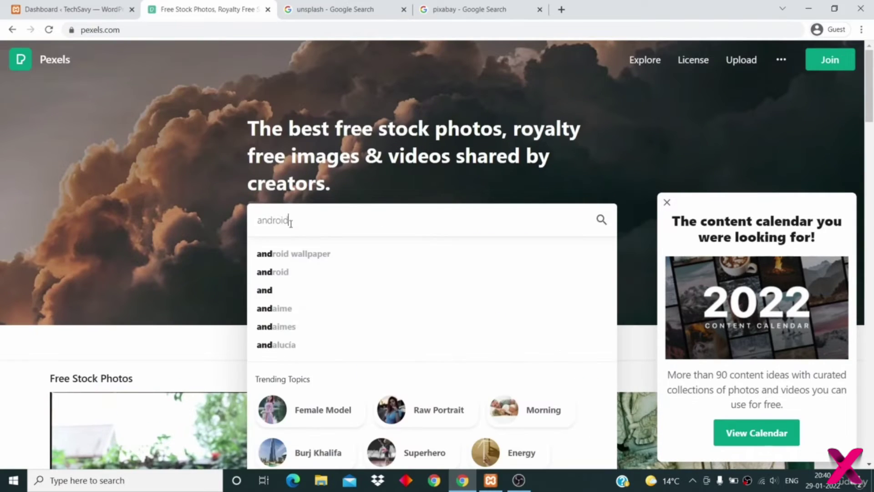
key(Return)
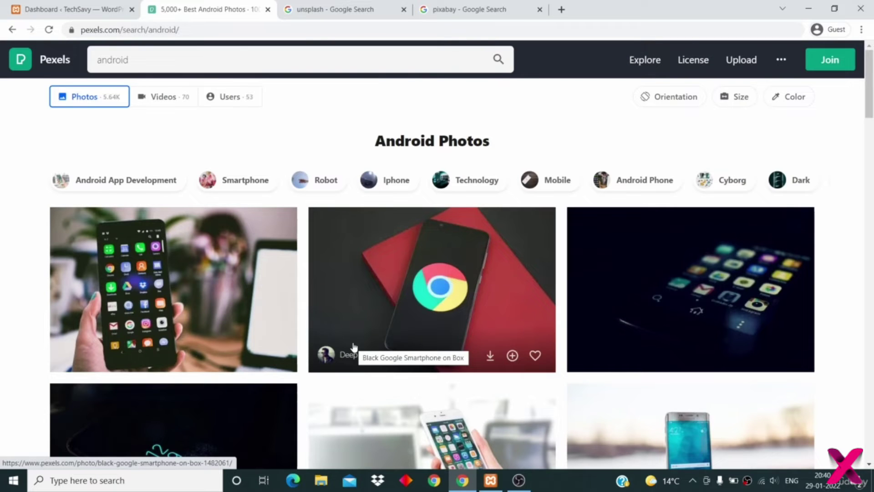
scroll(234, 307, down, 3)
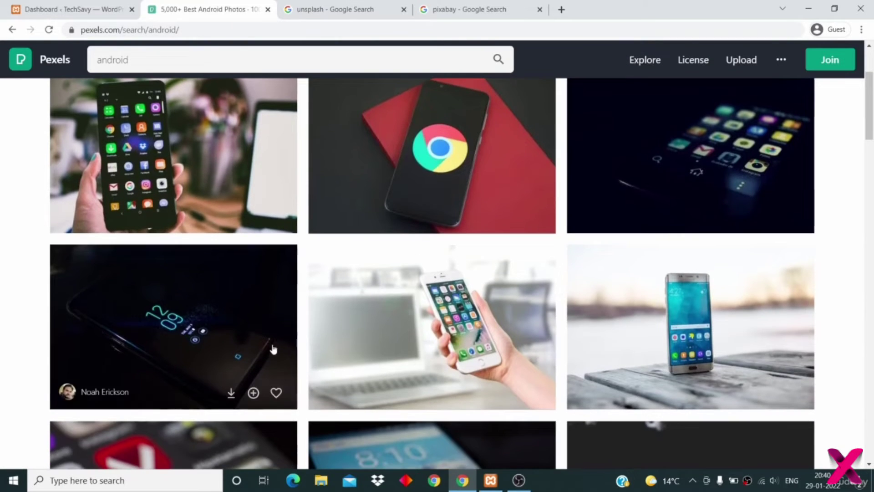
click(256, 326)
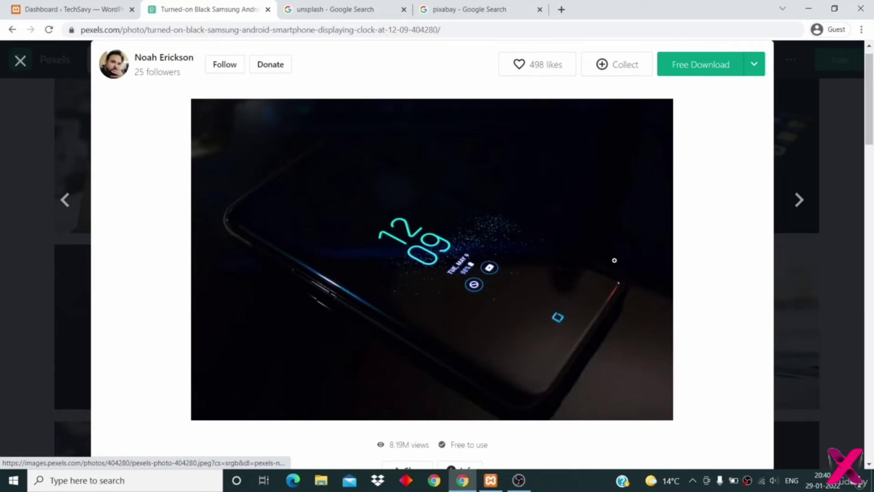
- Download the photo at Medium 1280 x 853 size and dismiss the thanks popup
click(754, 64)
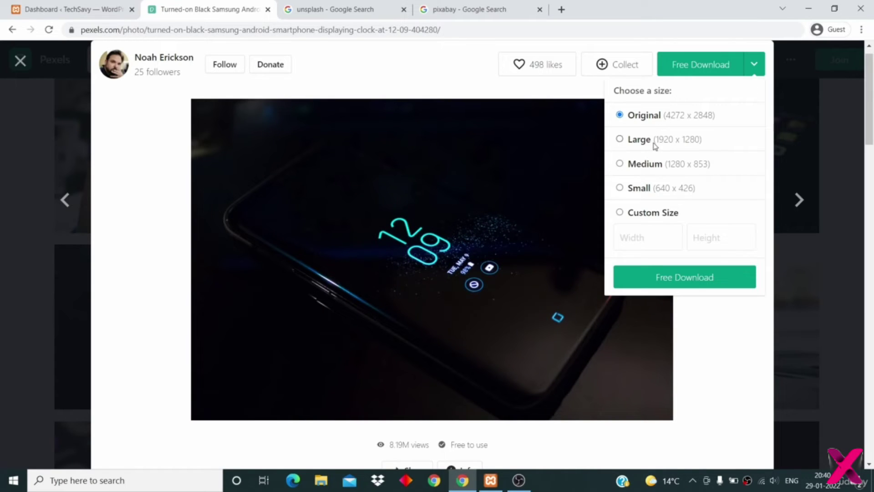
click(655, 164)
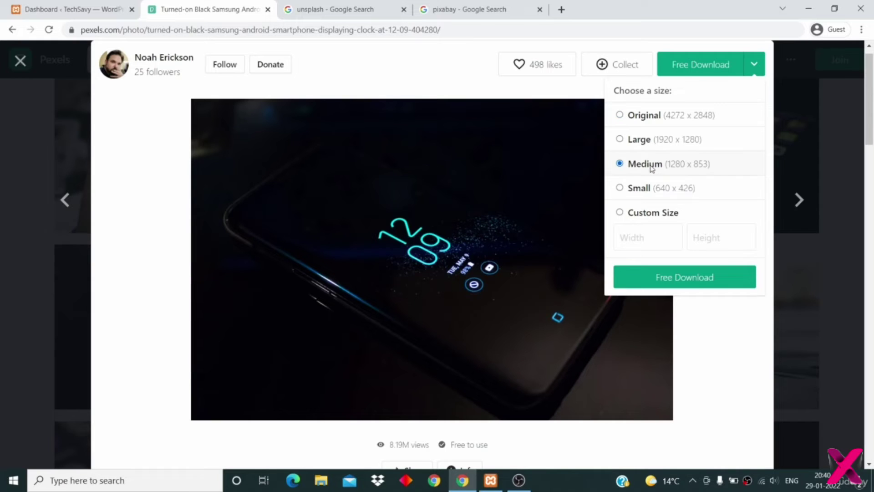
click(695, 283)
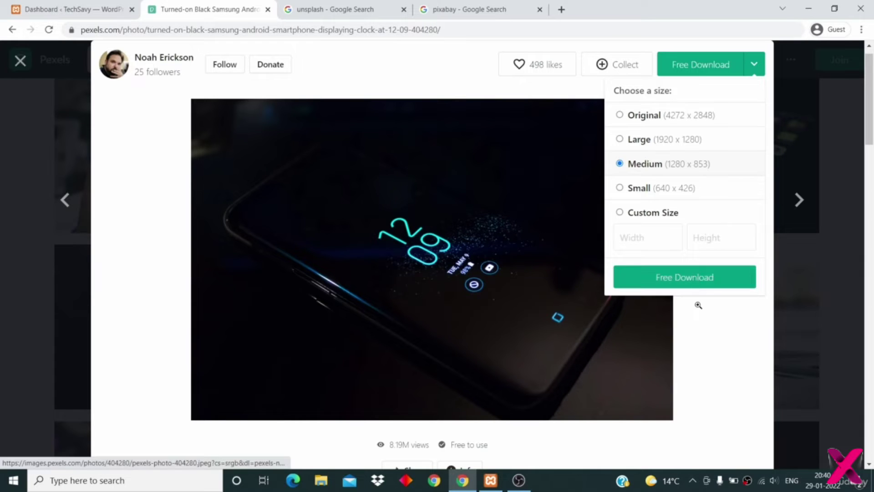
scroll(696, 305, down, 2)
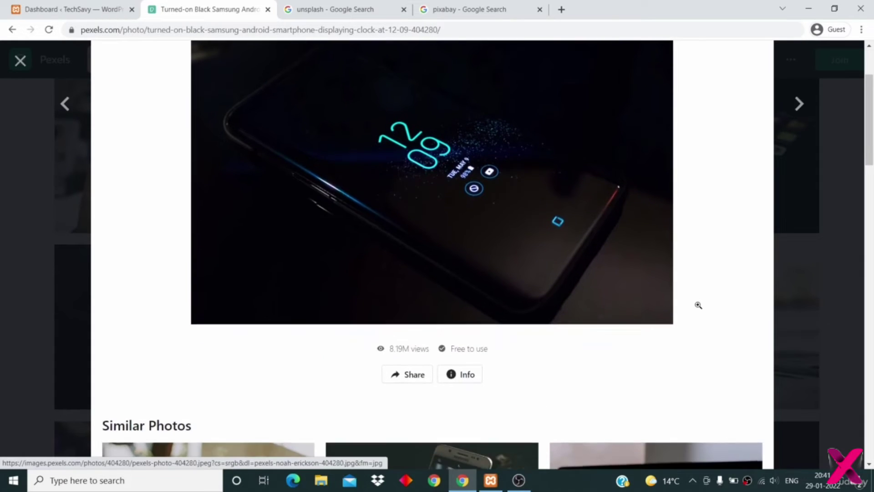
scroll(698, 305, up, 2)
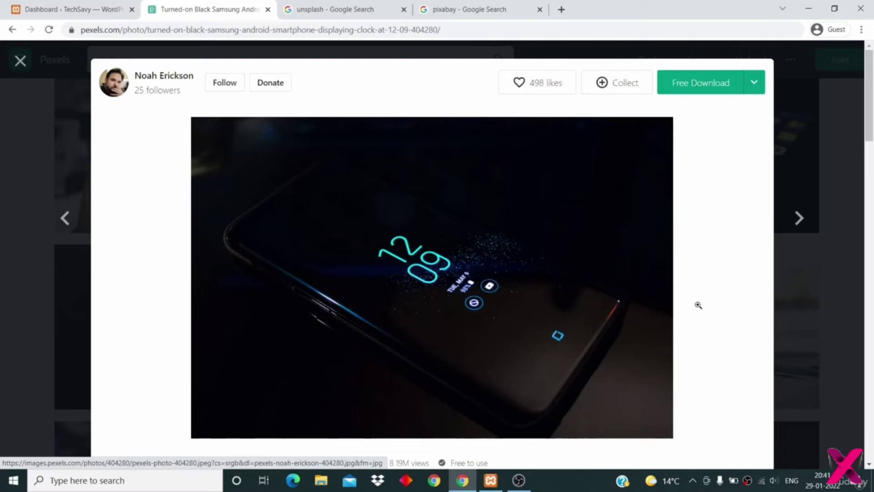
click(755, 84)
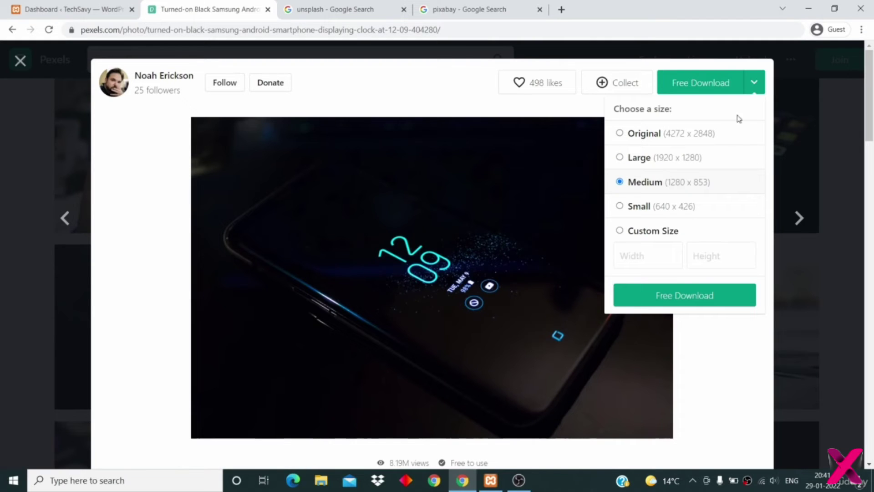
click(703, 298)
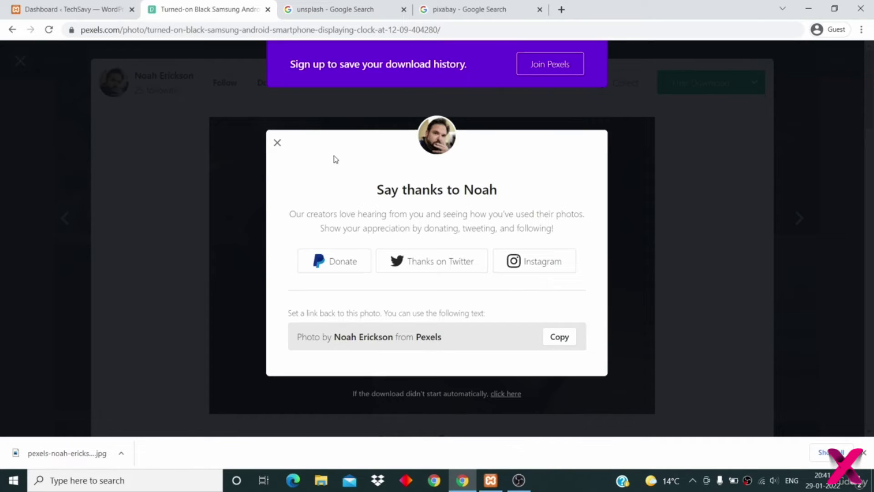
click(276, 144)
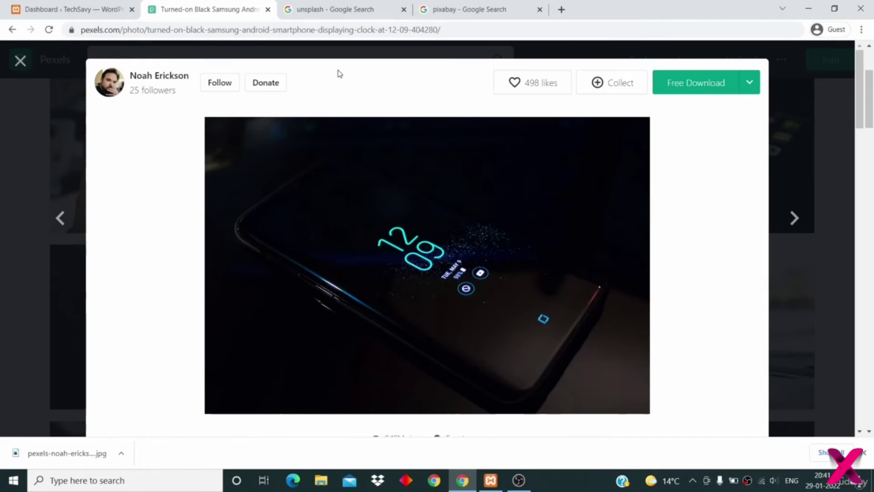
click(329, 10)
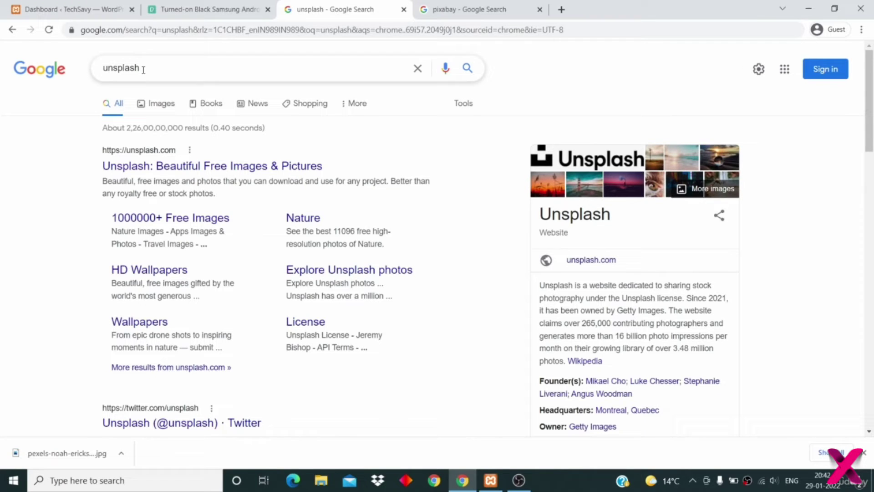
- Open Unsplash, search for 'android', and browse the results
click(218, 167)
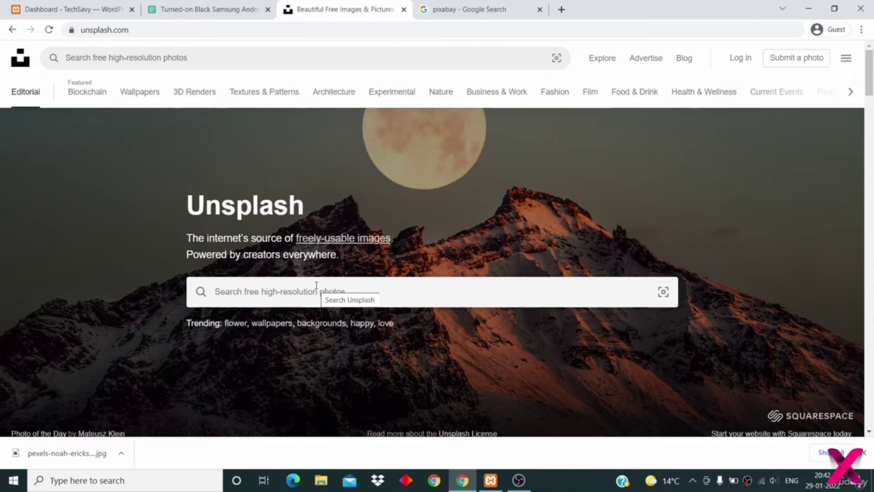
click(316, 285)
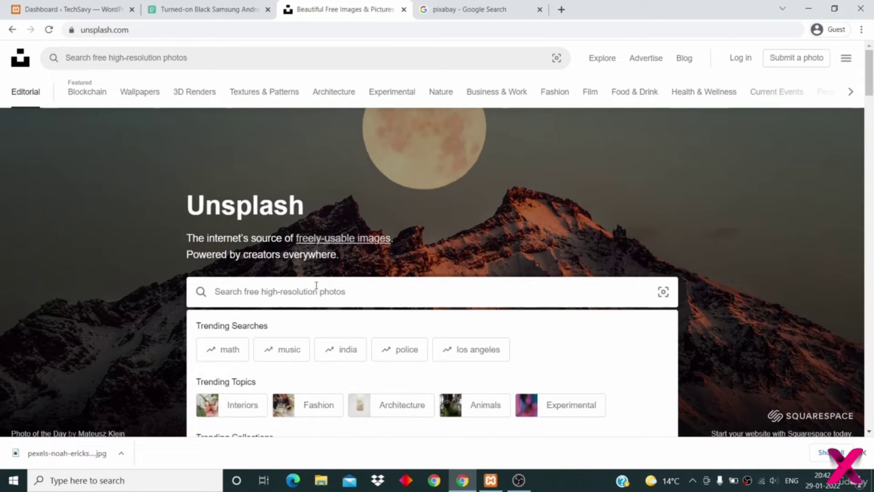
text(android)
key(Return)
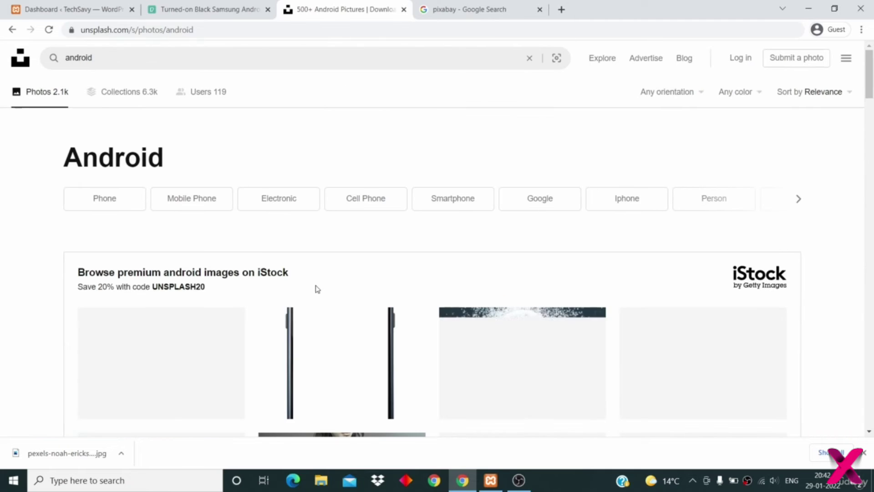
scroll(317, 288, down, 8)
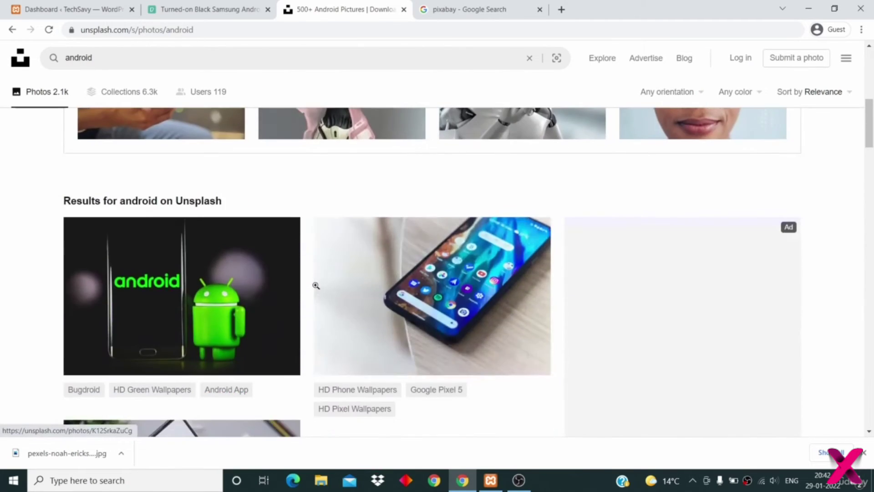
scroll(315, 285, down, 5)
scroll(316, 285, up, 6)
scroll(316, 286, down, 2)
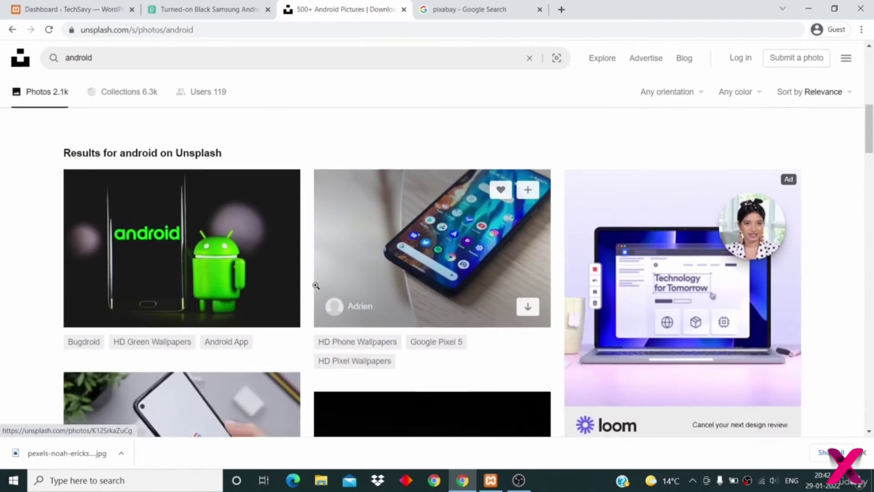
scroll(315, 285, down, 1)
scroll(294, 264, down, 2)
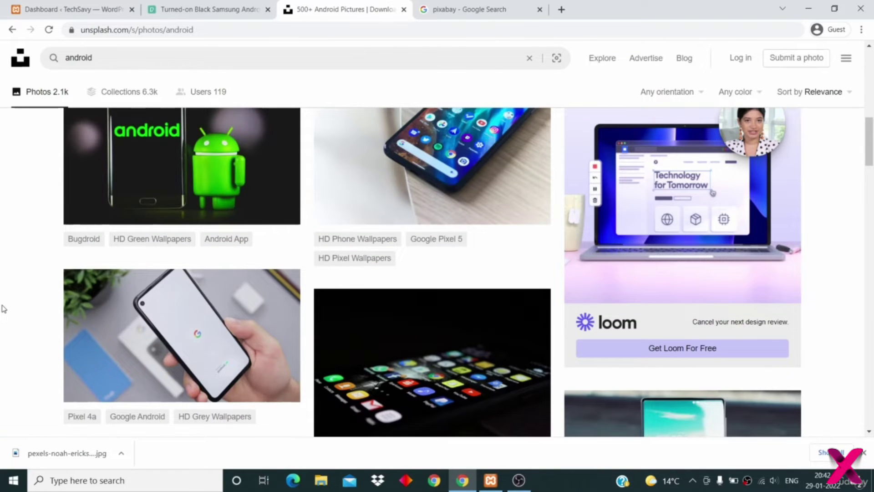
scroll(4, 308, down, 5)
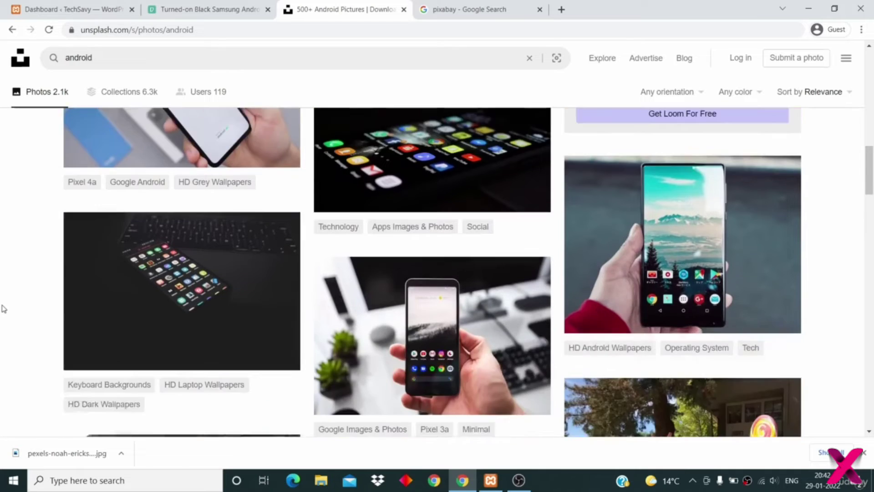
scroll(3, 308, down, 8)
scroll(3, 308, down, 1)
scroll(2, 307, up, 6)
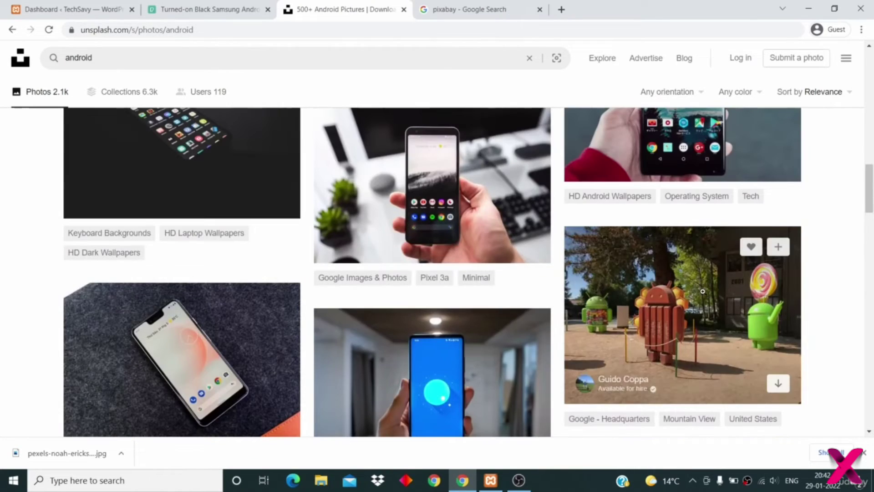
- Download the Android statues photo at Medium 1920x1440 and copy its credit line
click(702, 290)
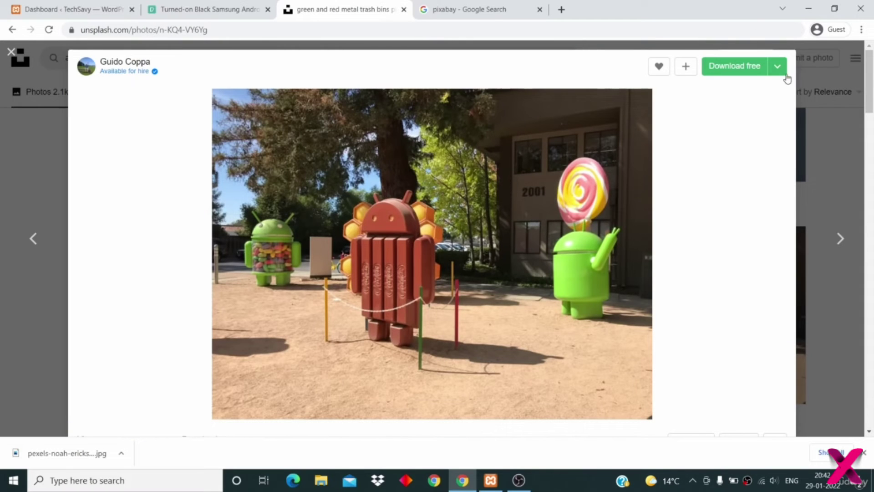
click(778, 67)
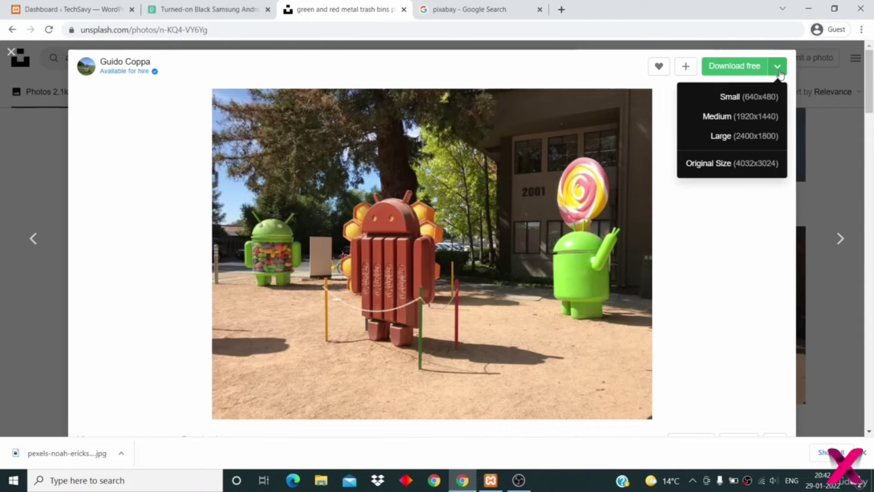
click(751, 119)
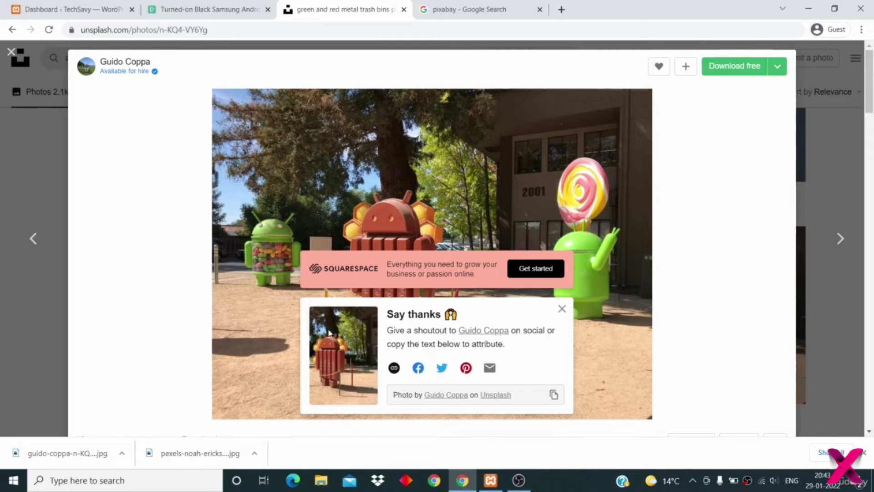
click(554, 395)
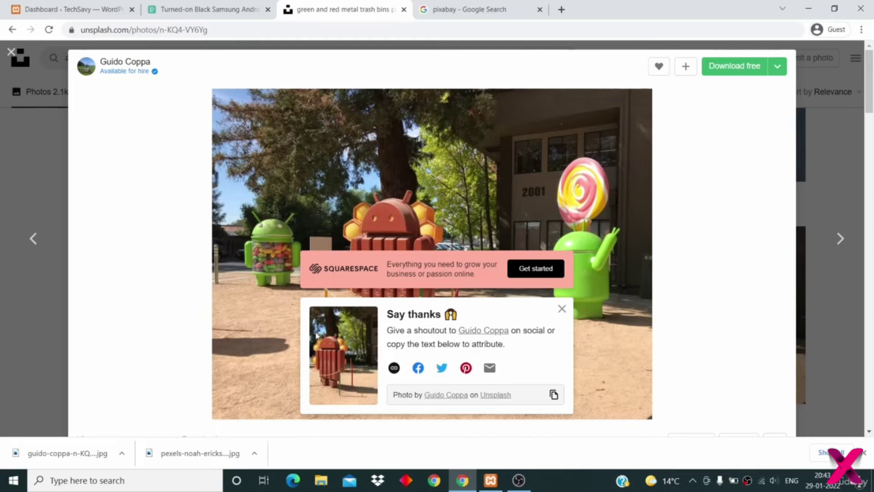
click(470, 9)
click(131, 170)
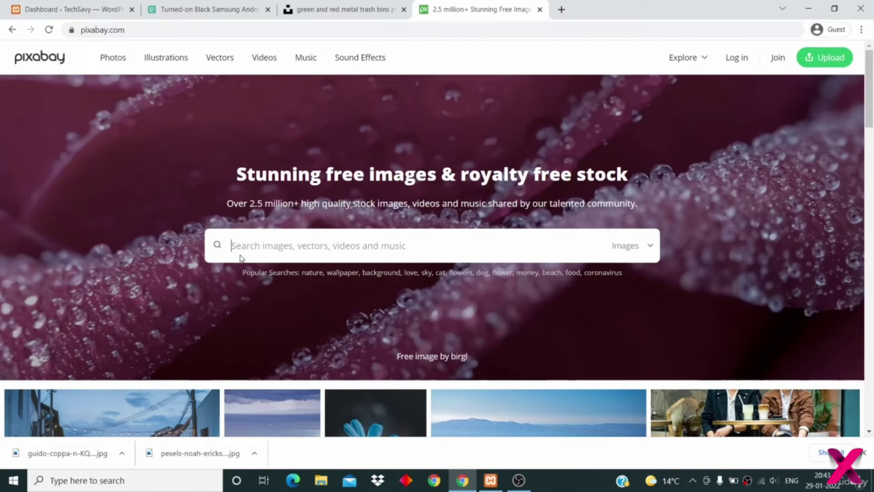
- Highlight Pixabay's 2.5 million image count, then compare the Pexels, Unsplash and Pixabay tabs
drag(244, 203, 296, 204)
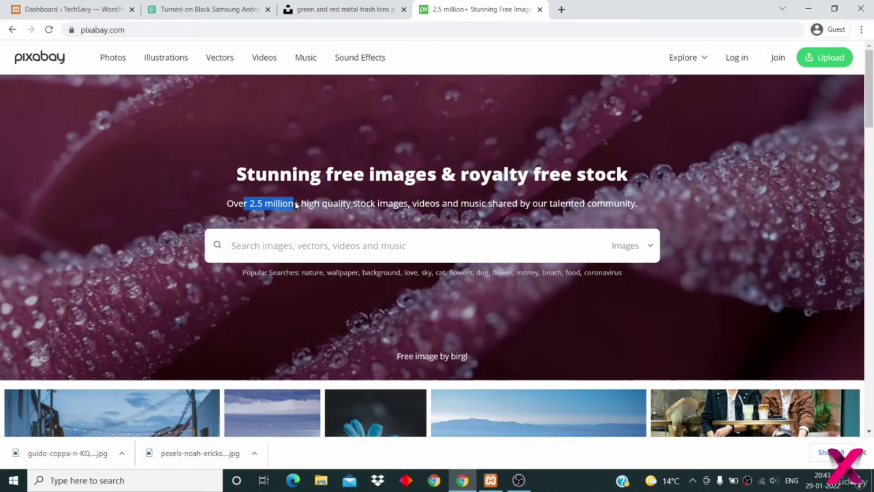
scroll(354, 290, down, 5)
scroll(353, 290, up, 5)
click(361, 248)
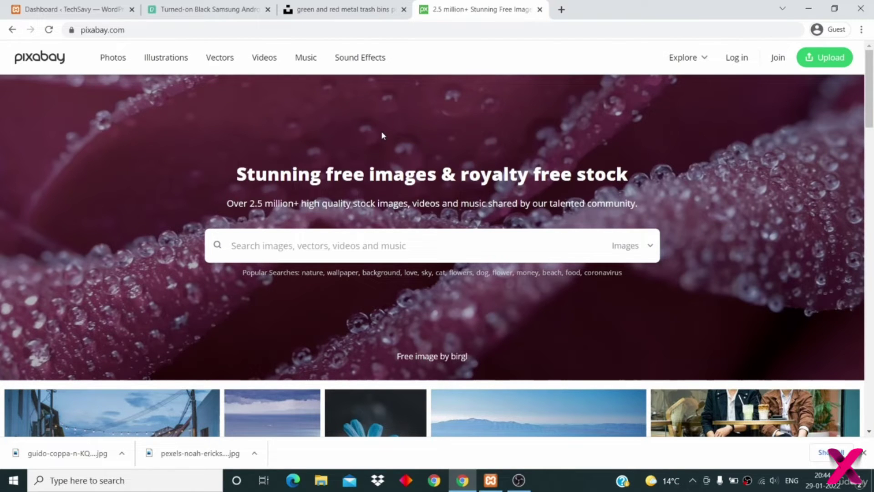
click(180, 8)
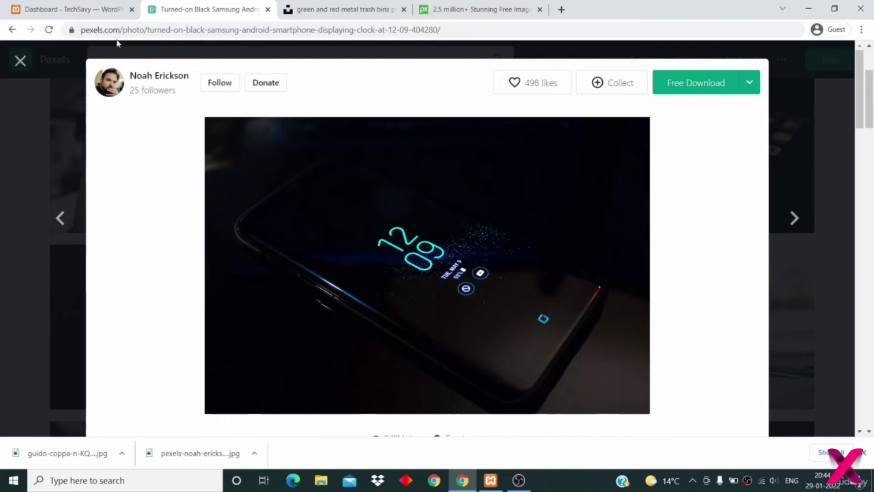
click(323, 9)
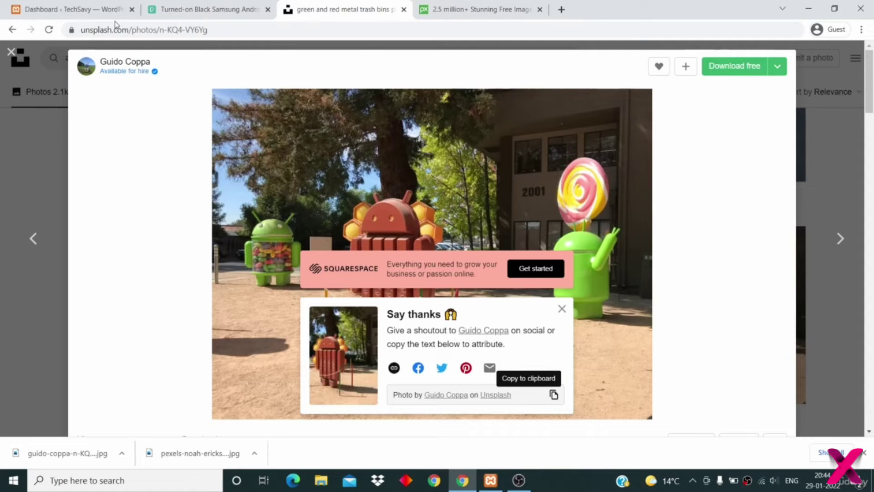
click(501, 10)
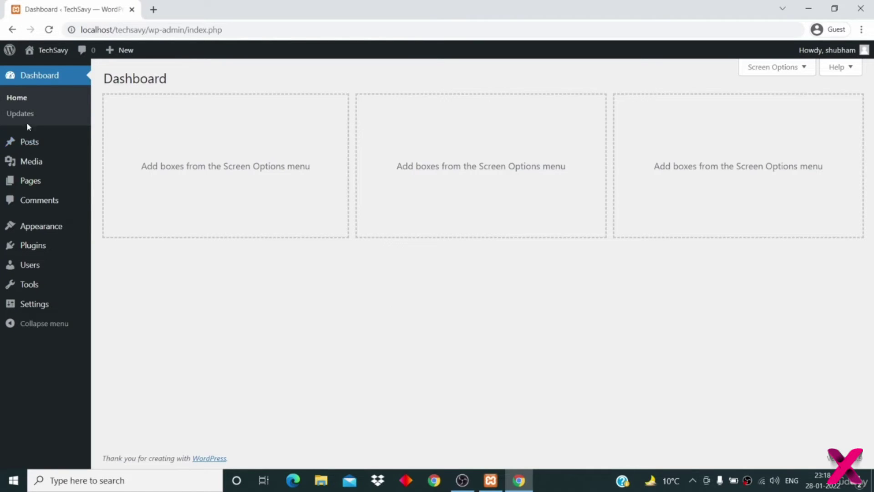
- On Posts > Categories, enter the name Android10 with slug android10
mouse_move(29, 143)
click(115, 178)
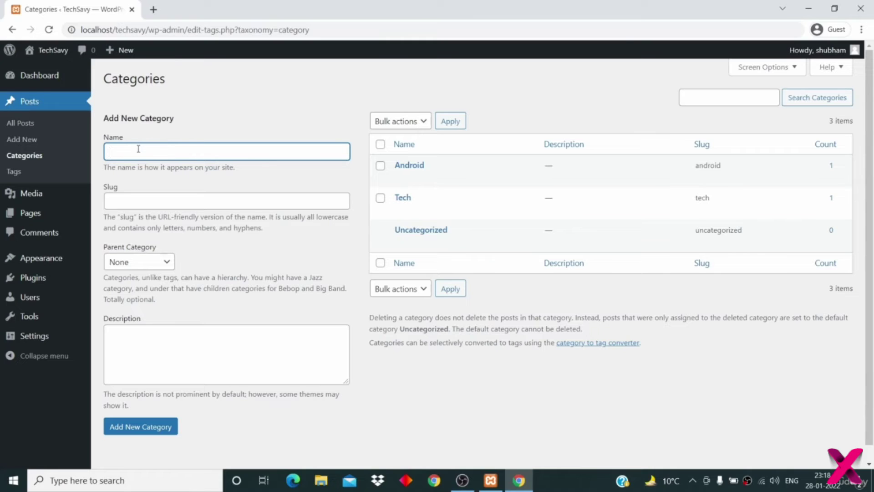
text(Android10)
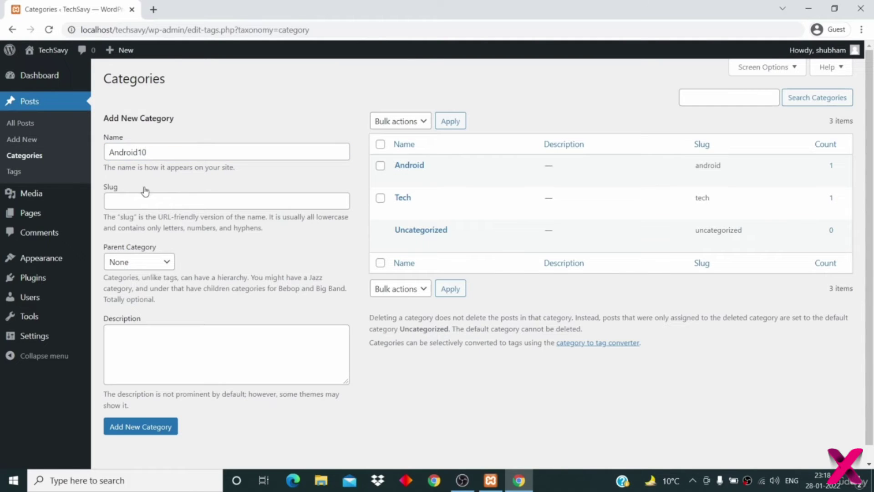
click(141, 200)
text(android10)
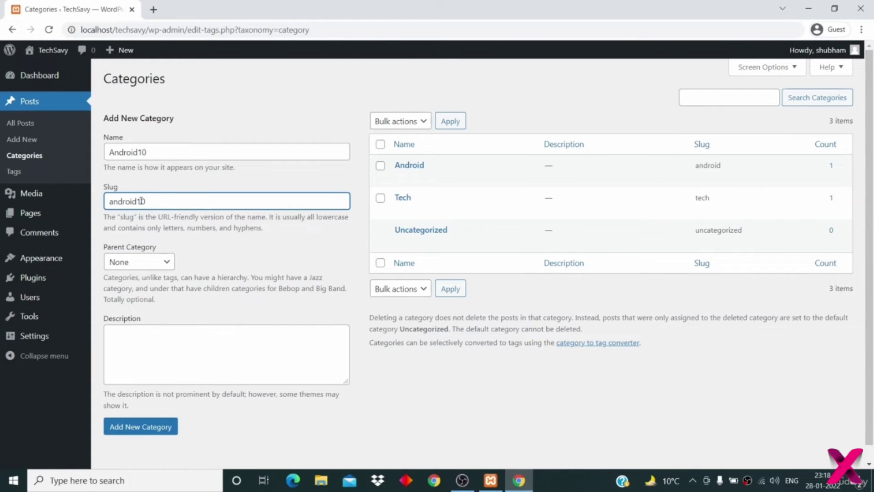
click(173, 152)
click(205, 250)
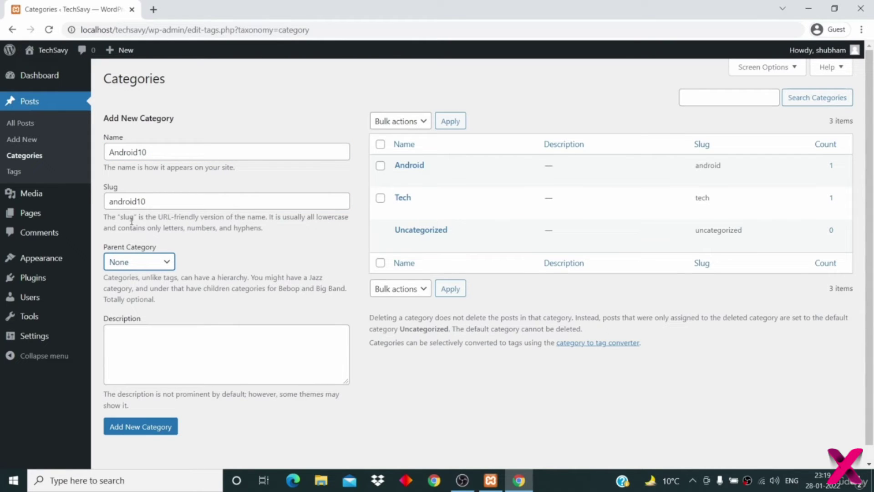
double_click(129, 201)
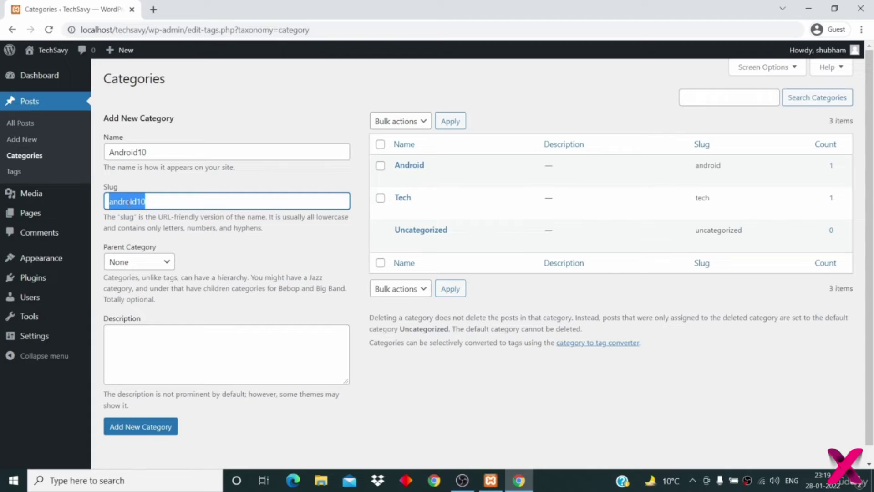
click(161, 202)
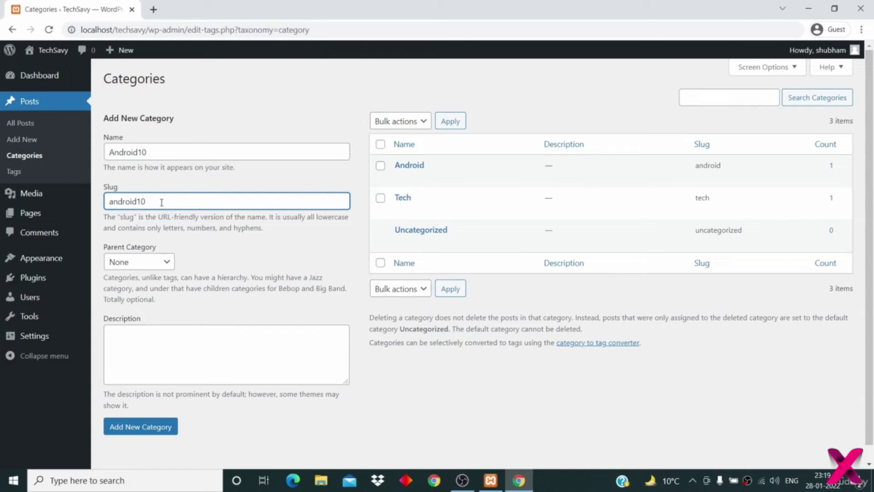
key(ctrl+a)
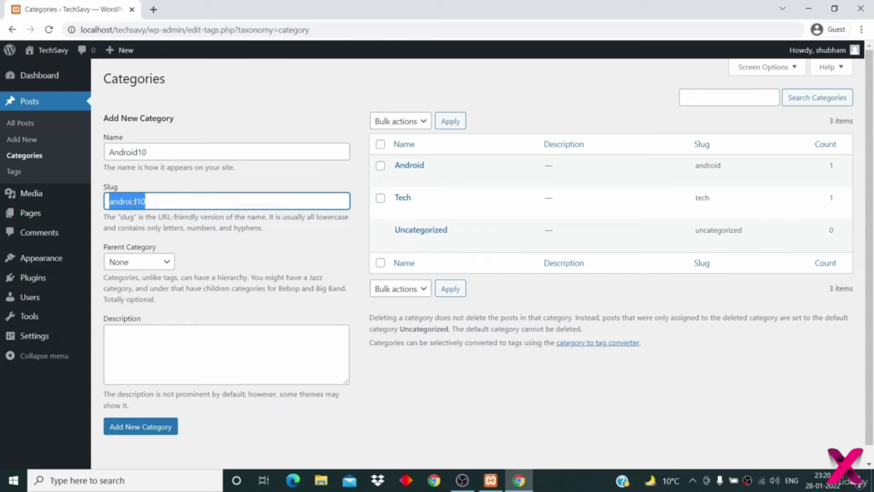
click(222, 289)
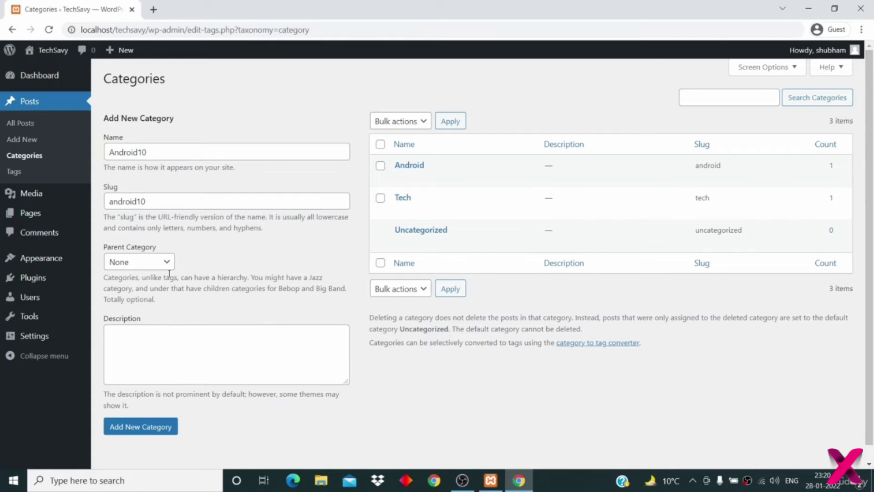
- Set Android as the parent category and add the new Android10 category
click(153, 266)
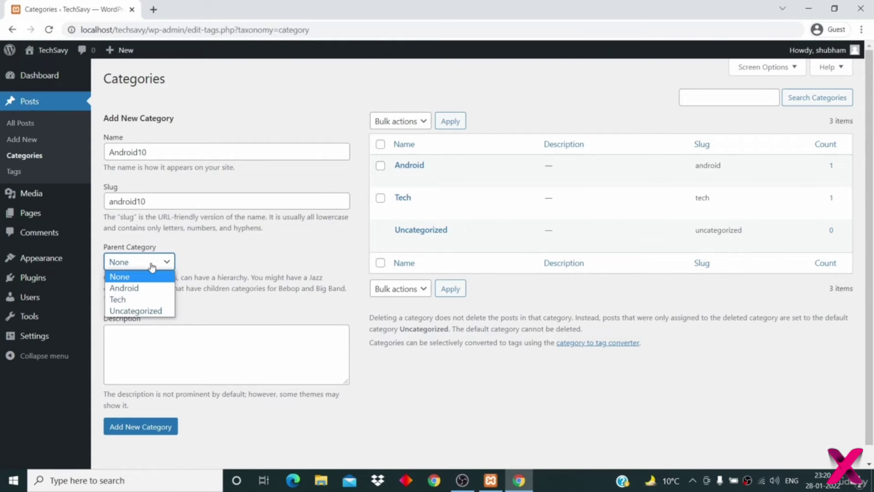
click(155, 150)
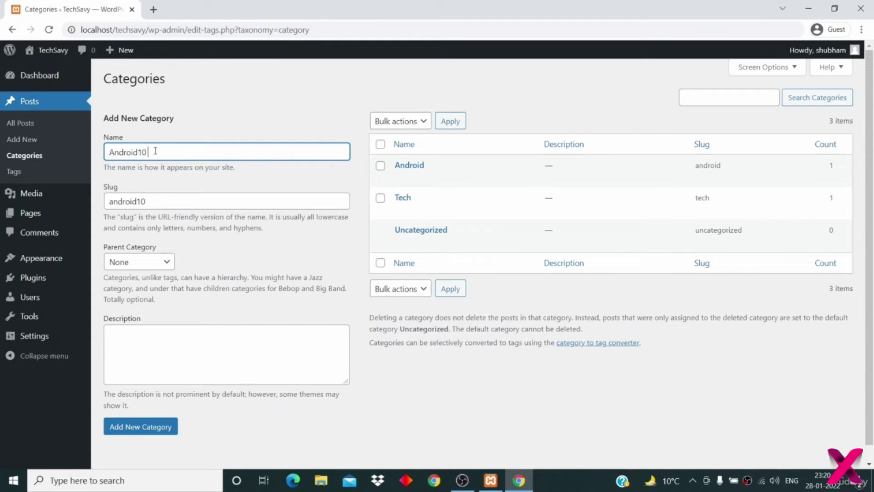
click(237, 219)
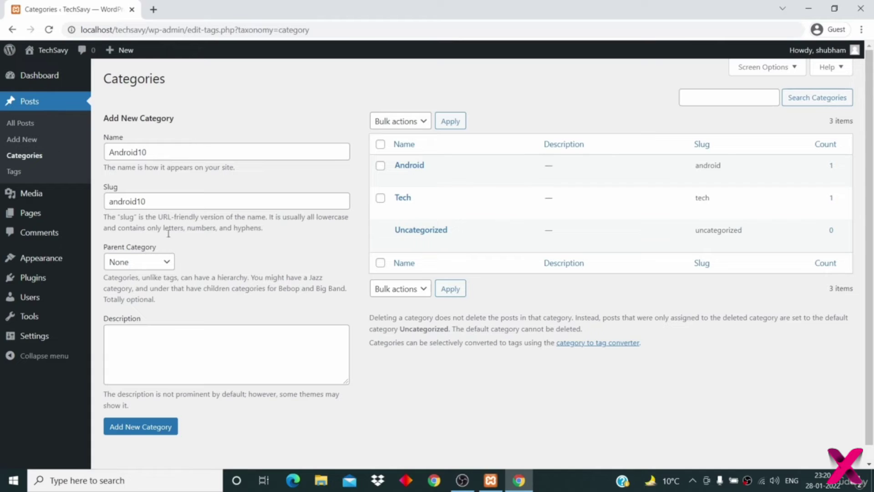
click(145, 267)
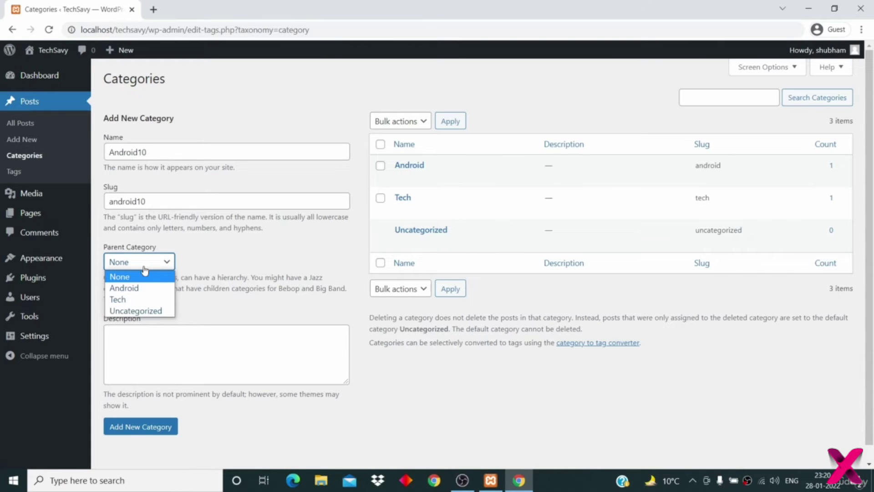
click(145, 289)
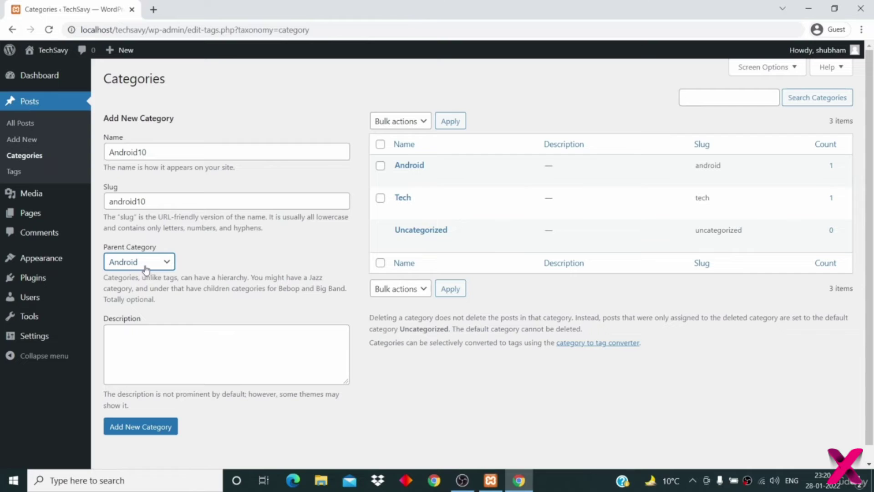
click(144, 338)
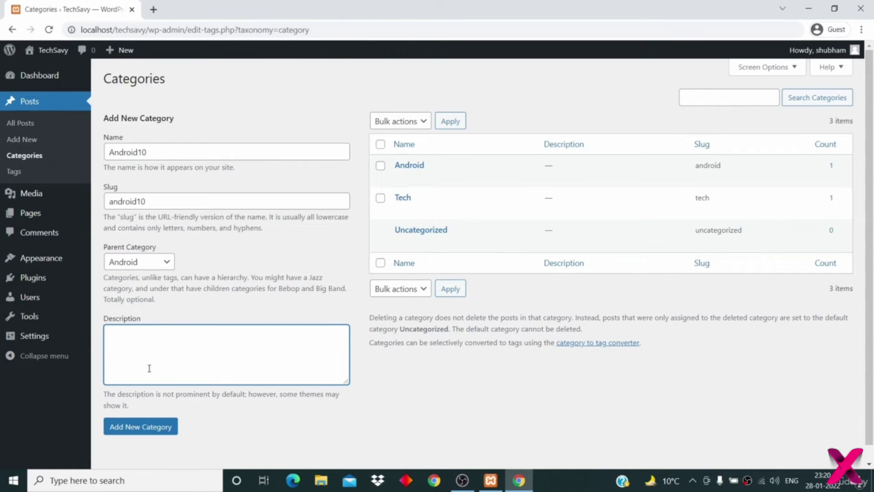
click(149, 428)
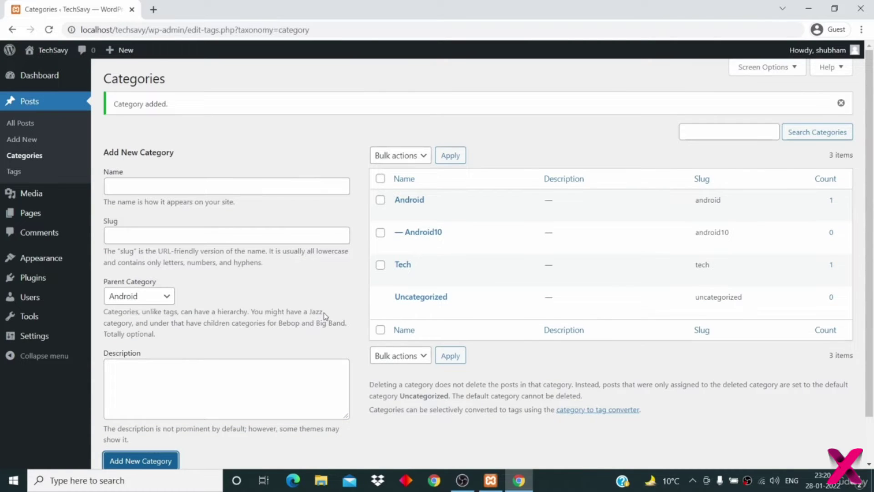
scroll(323, 312, down, 1)
mouse_move(412, 165)
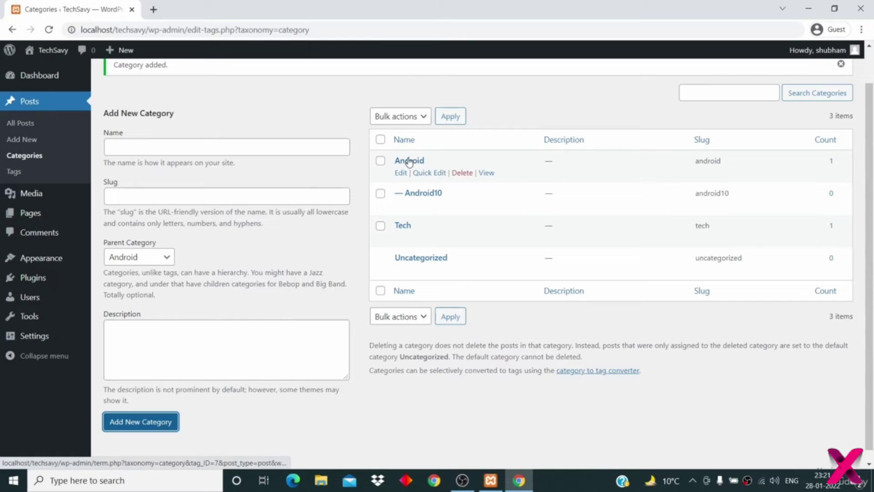
mouse_move(401, 197)
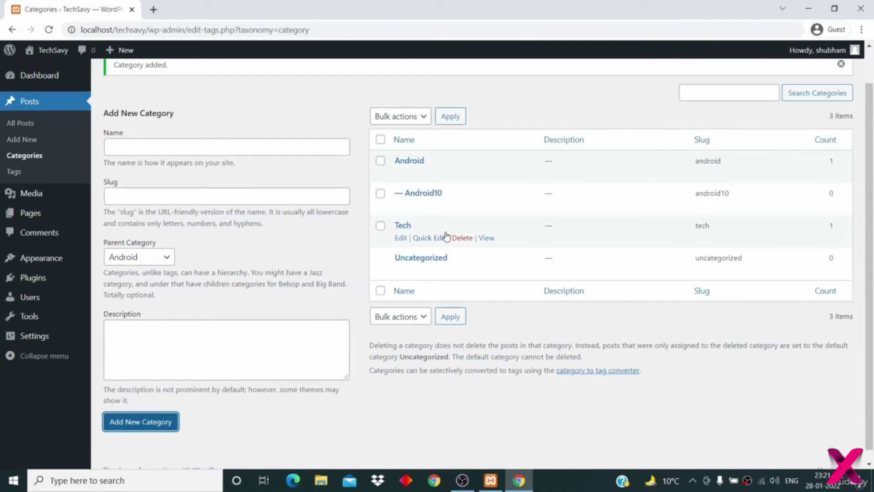
- Save the Tech category with no parent category
click(401, 240)
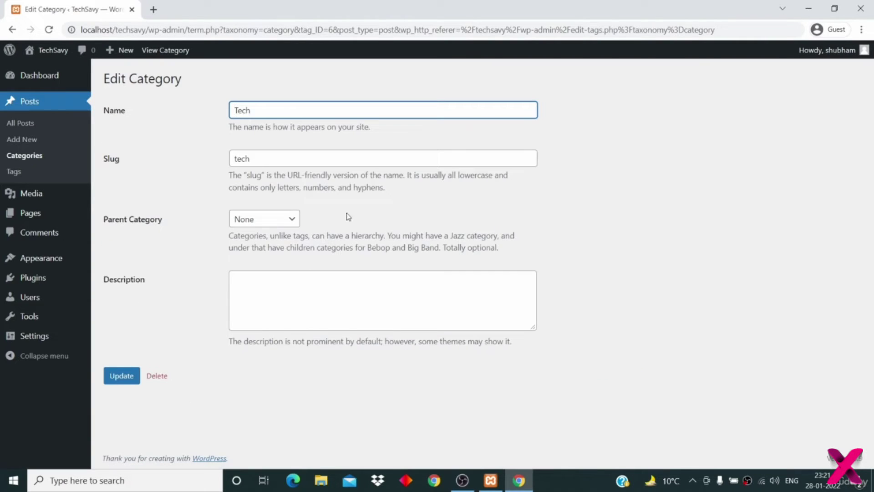
click(264, 222)
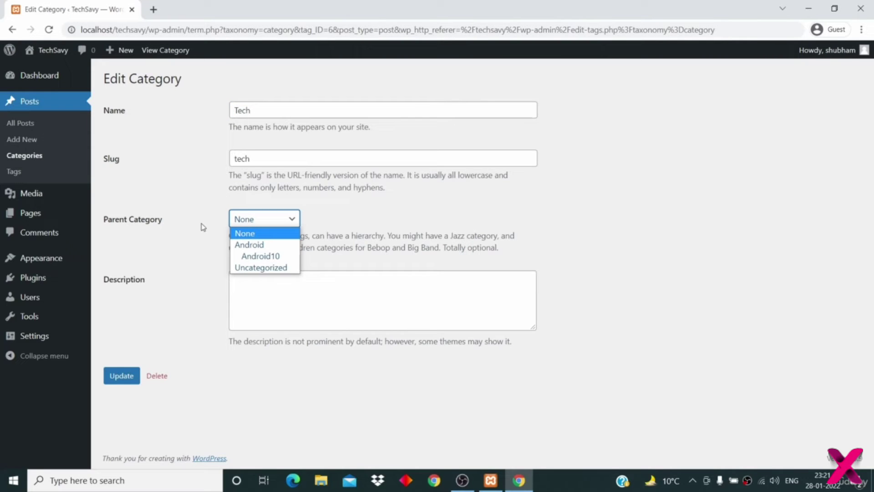
click(182, 282)
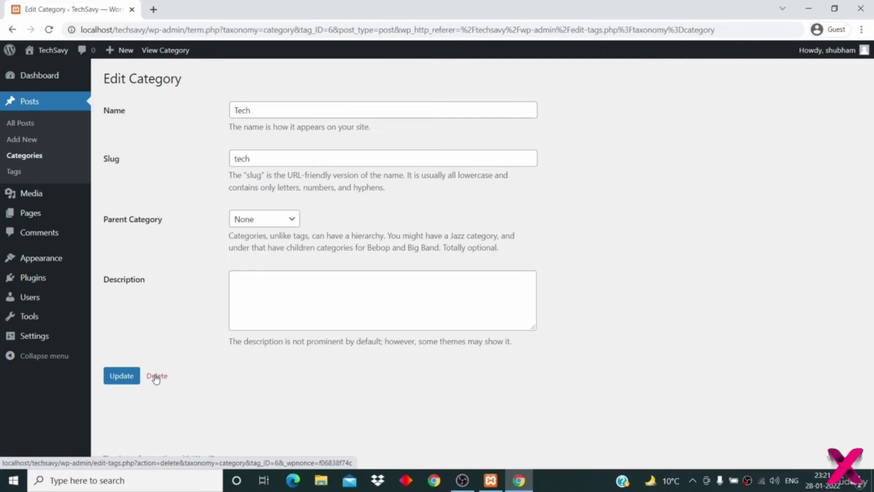
click(121, 377)
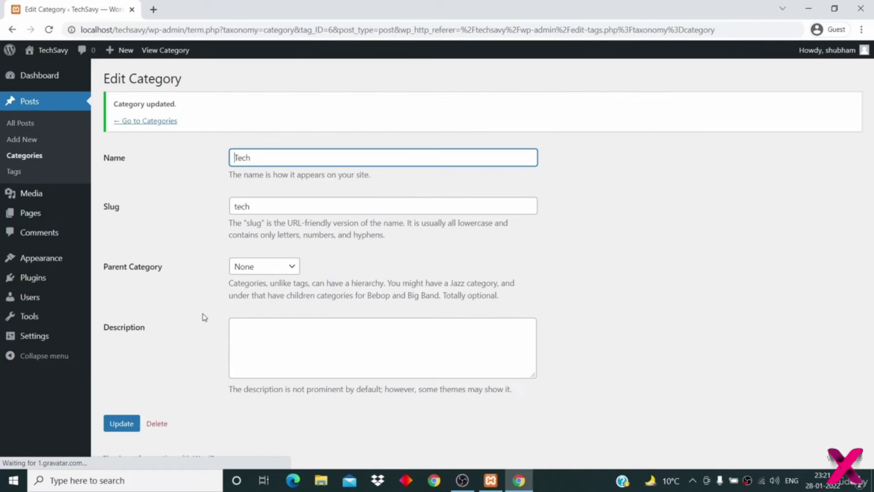
click(137, 122)
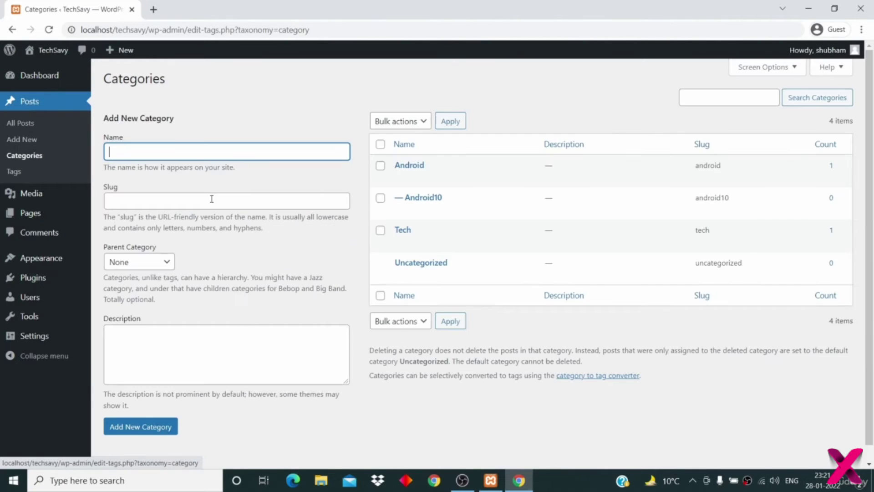
click(451, 331)
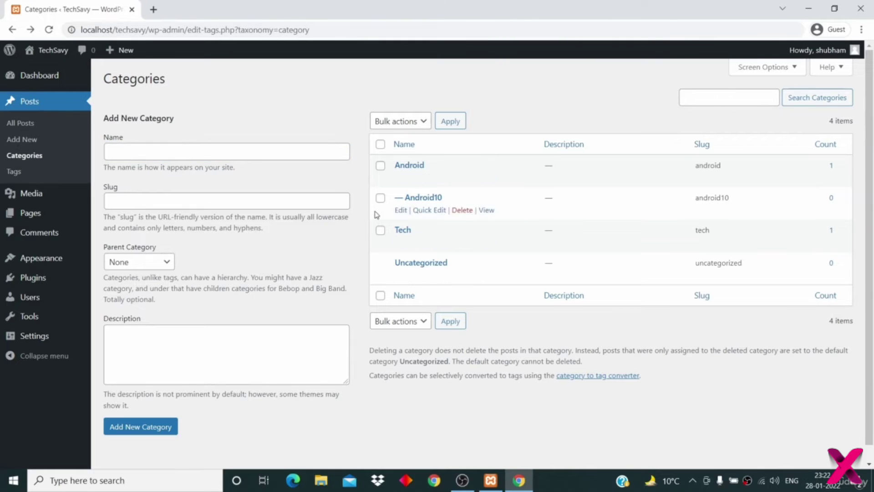
- Rename Uncategorized to Others with slug others and update it
click(400, 276)
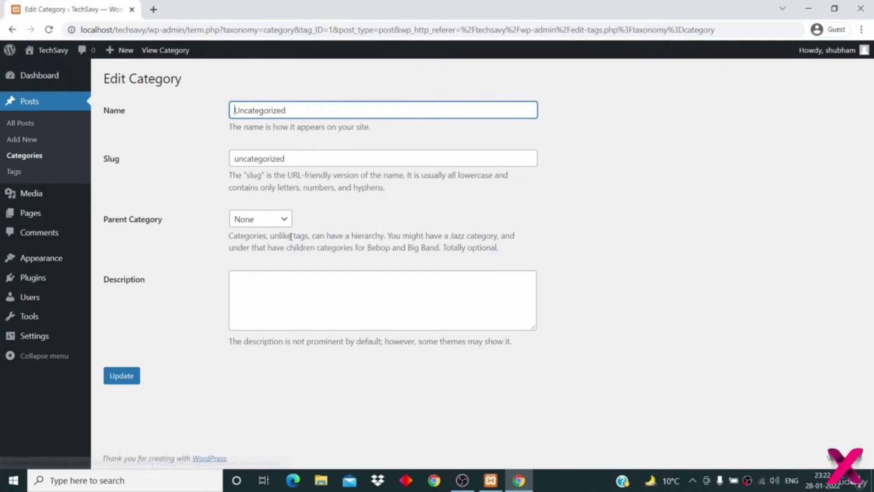
double_click(268, 111)
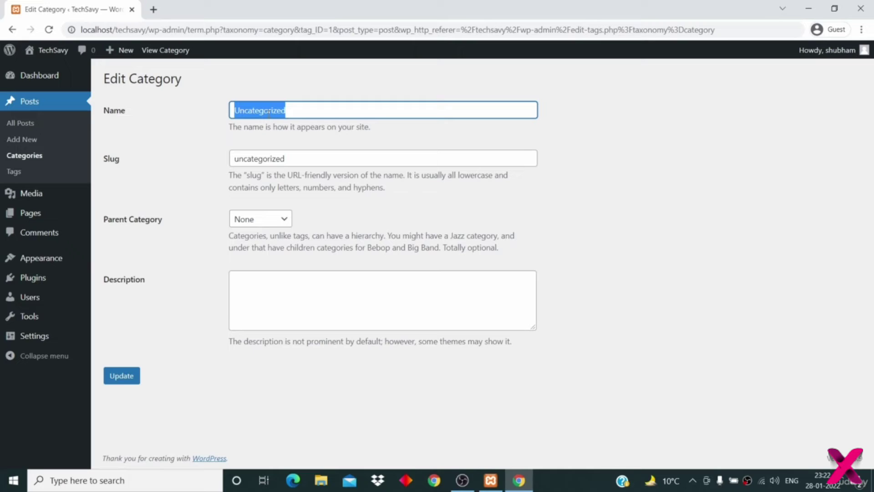
text(Others)
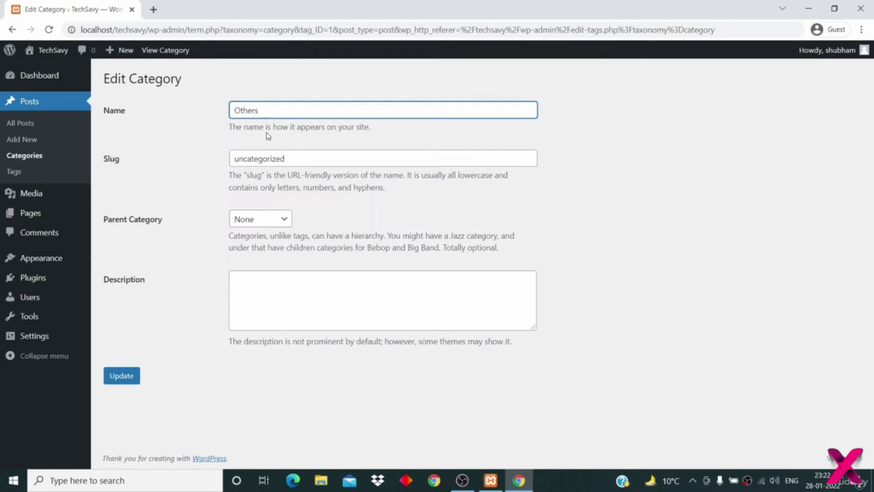
double_click(255, 159)
key(BackSpace)
text(others)
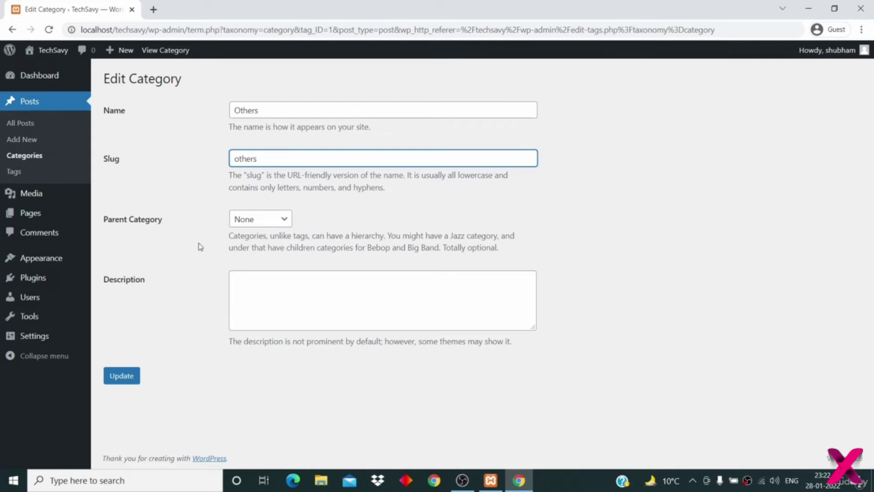
click(120, 375)
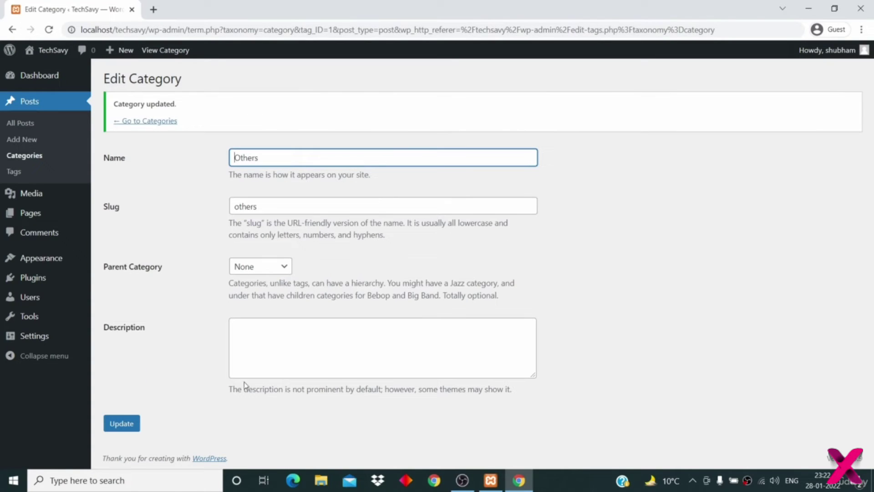
click(156, 121)
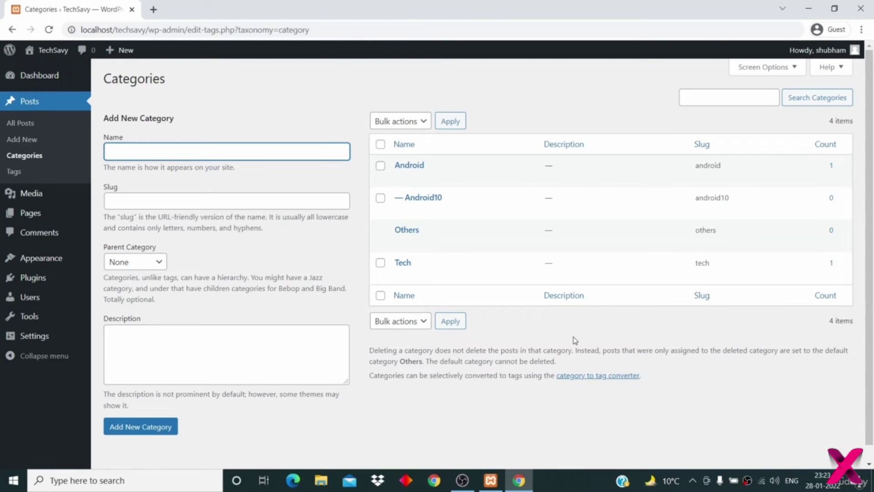
- Tick Tech and Android10, pick bulk Delete, then untick all categories without applying
click(380, 263)
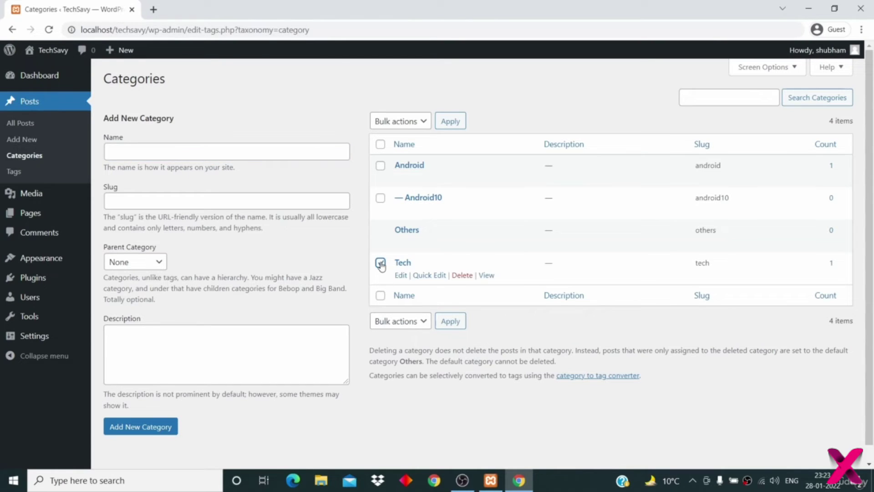
click(381, 198)
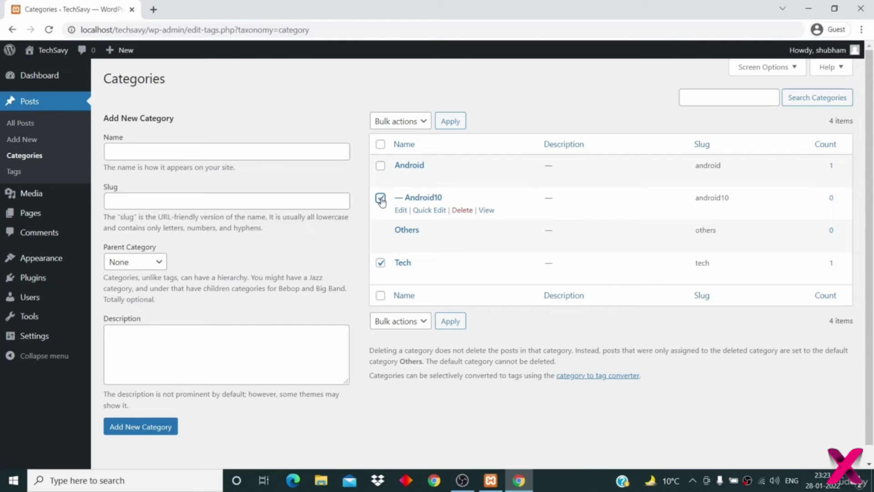
click(399, 121)
click(394, 146)
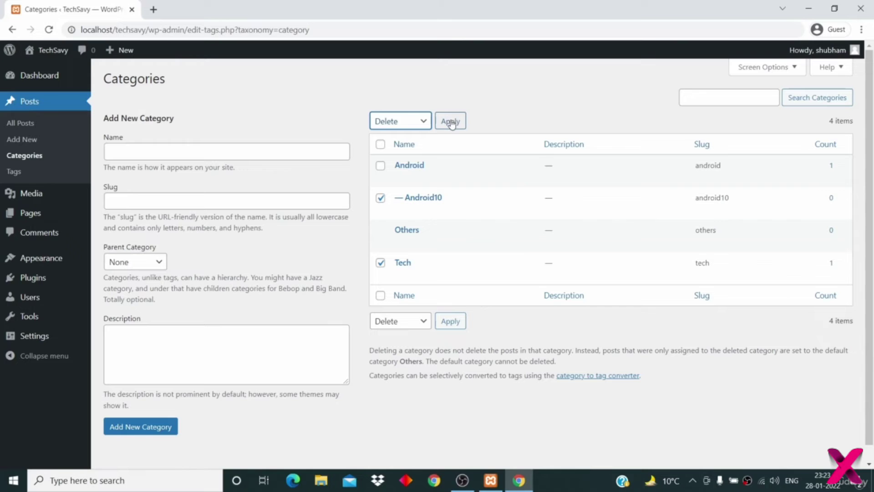
click(380, 197)
click(381, 263)
click(380, 262)
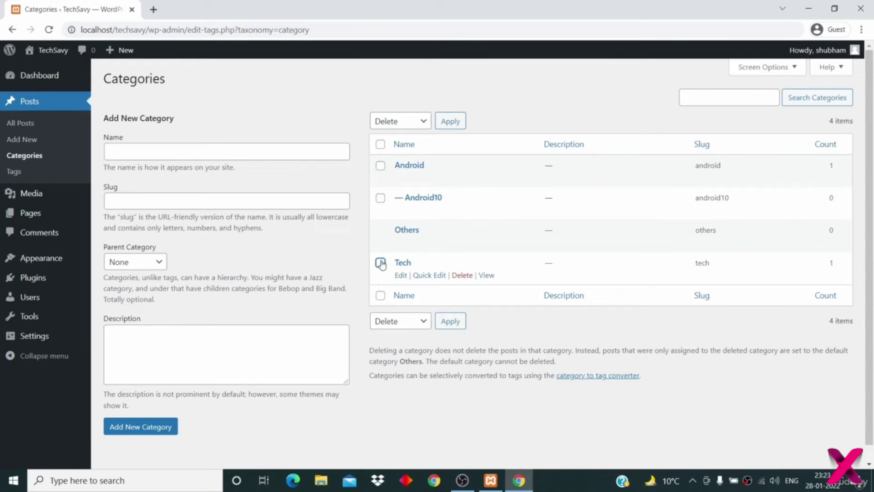
click(380, 145)
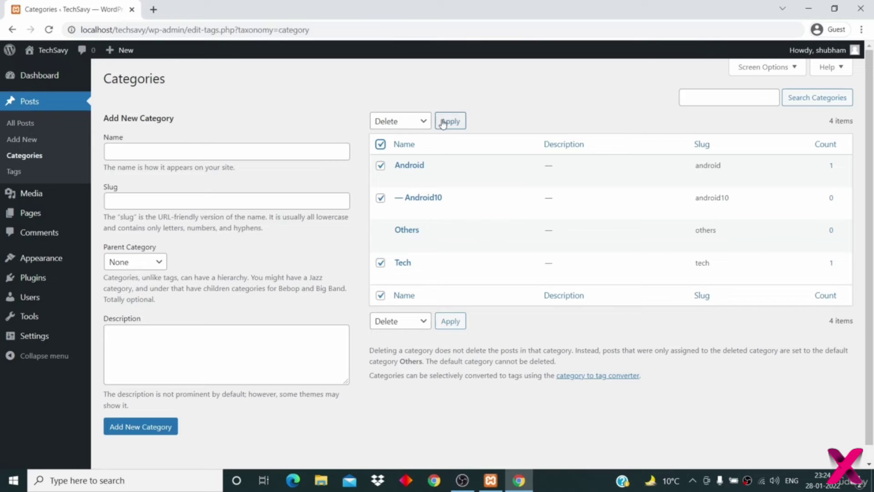
click(411, 122)
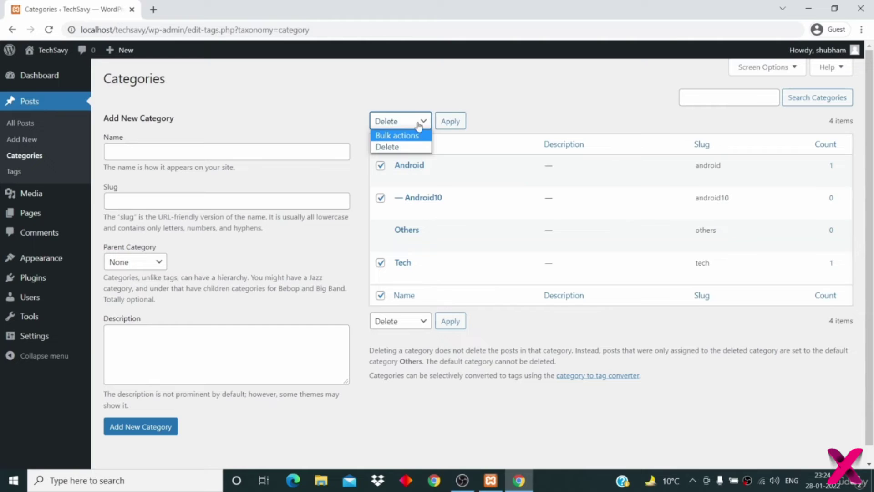
click(403, 123)
click(380, 144)
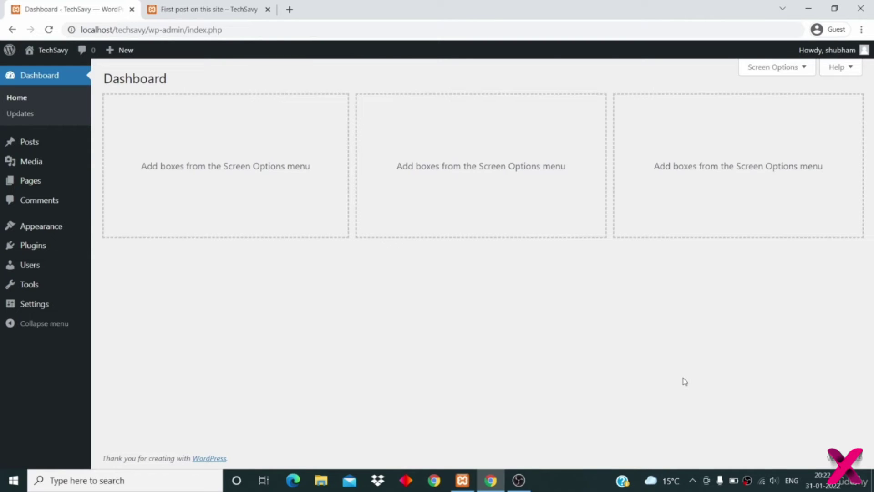
- Go to Pages and add a new page in the block editor
mouse_move(120, 53)
mouse_move(39, 186)
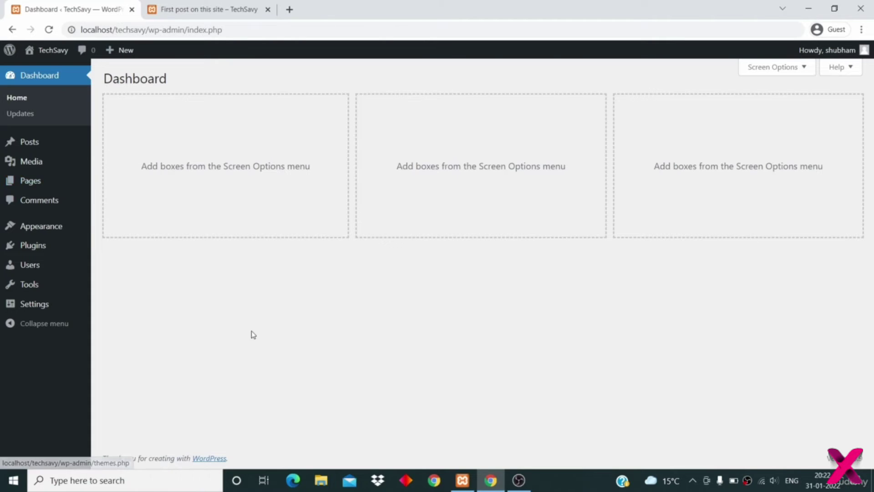
click(39, 186)
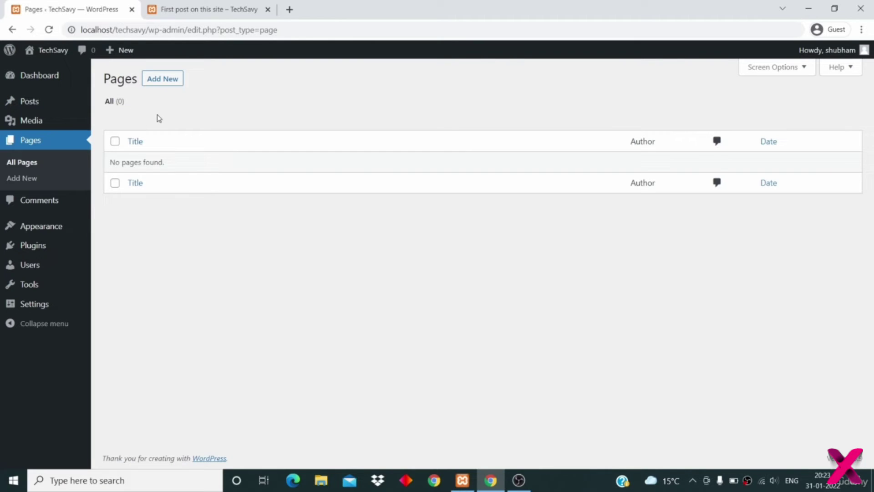
click(159, 79)
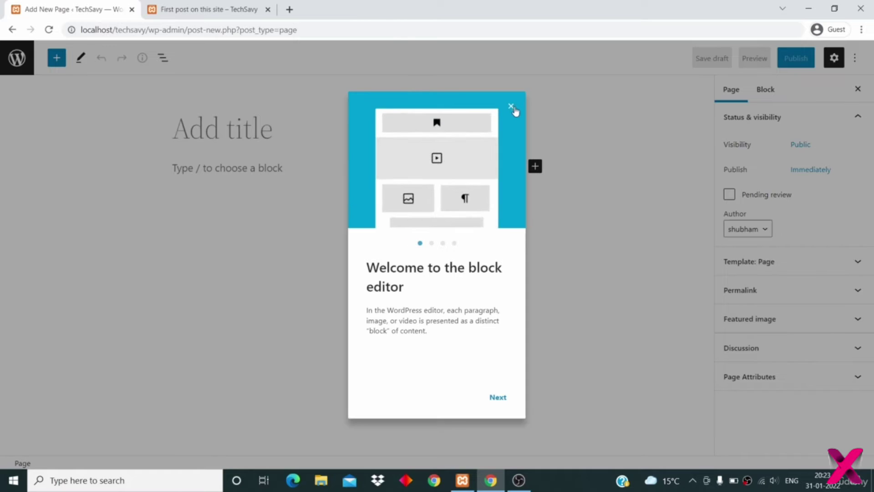
- Dismiss the welcome guide, title the page 'About Us', and start a 'lorem' search in a new tab
click(511, 107)
click(291, 134)
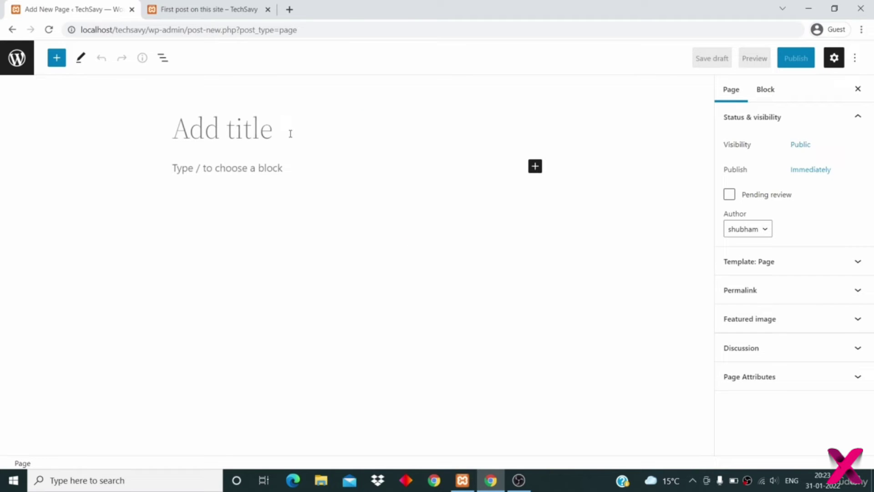
text(Abous Us)
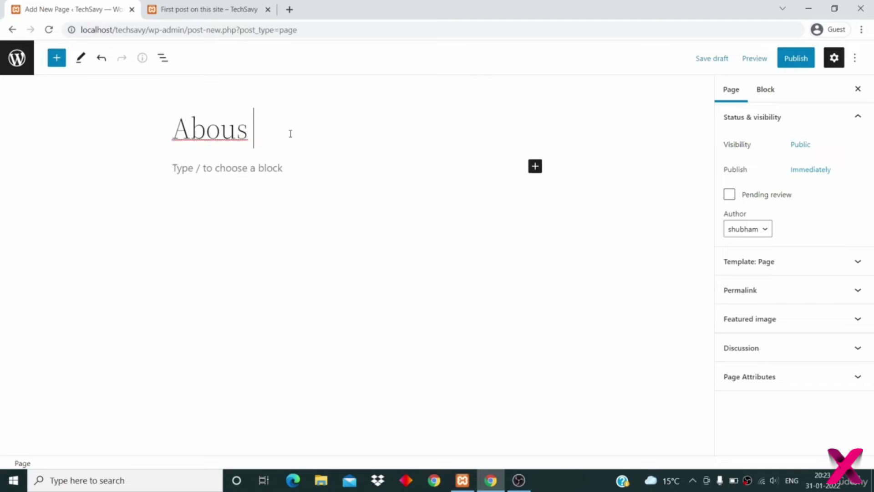
click(248, 135)
key(BackSpace)
text(t U)
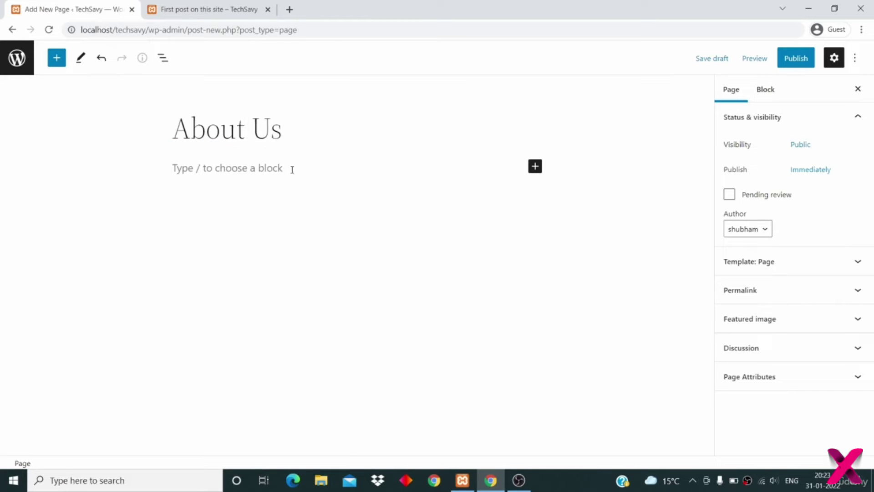
click(293, 173)
key(ctrl+t)
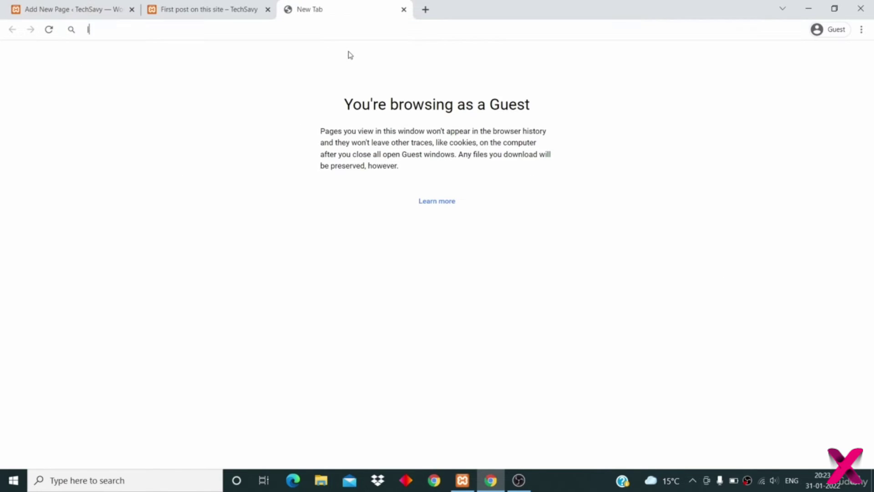
text(lorem ipsum)
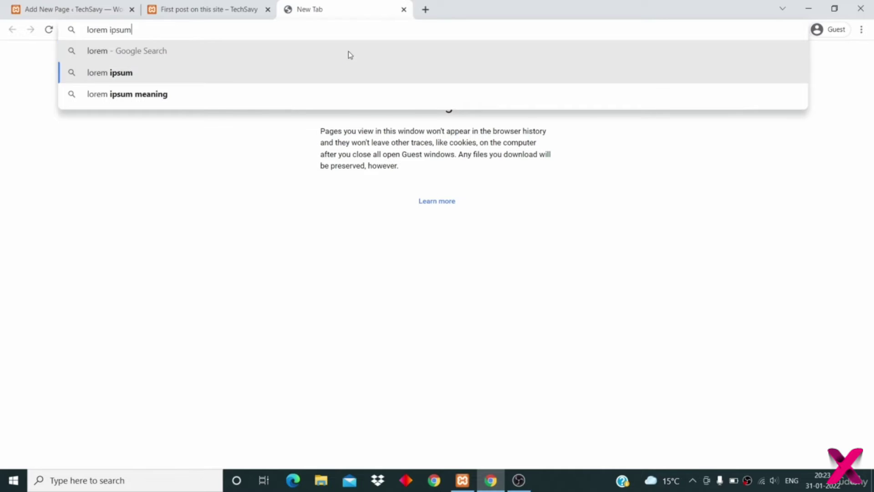
- Generate one Lorem Ipsum paragraph on lipsum.com and copy it to the clipboard
key(Return)
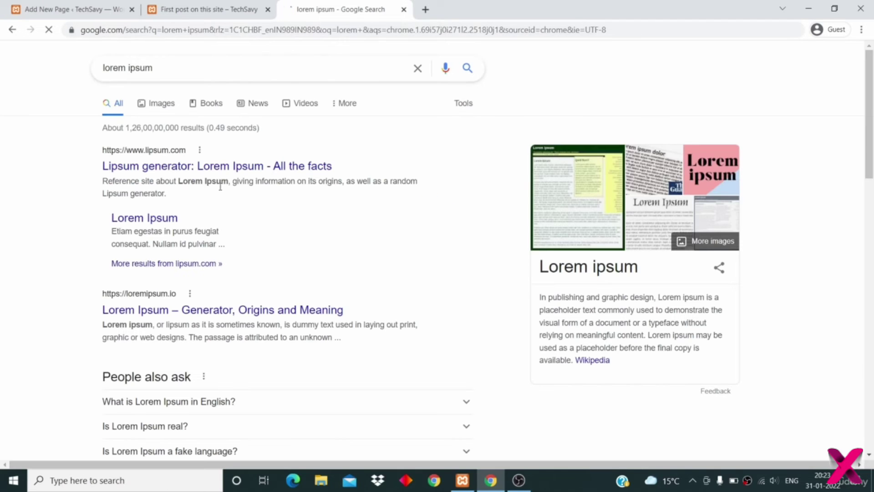
click(223, 167)
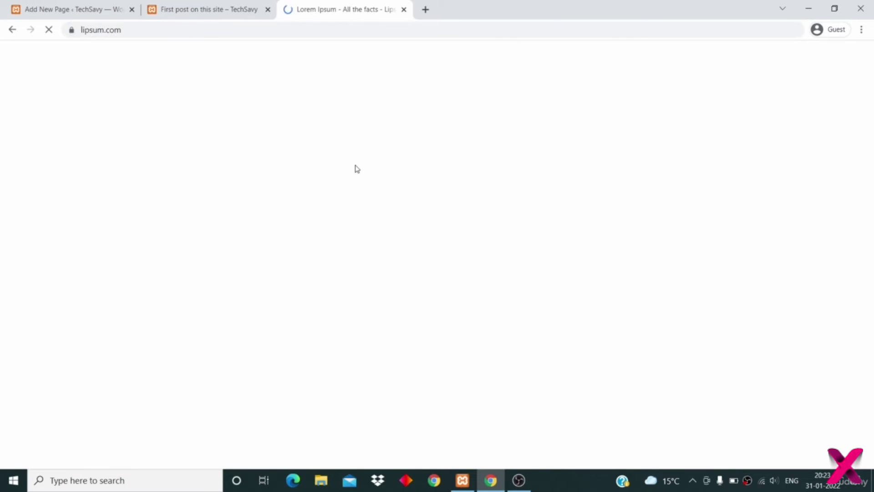
scroll(356, 165, down, 7)
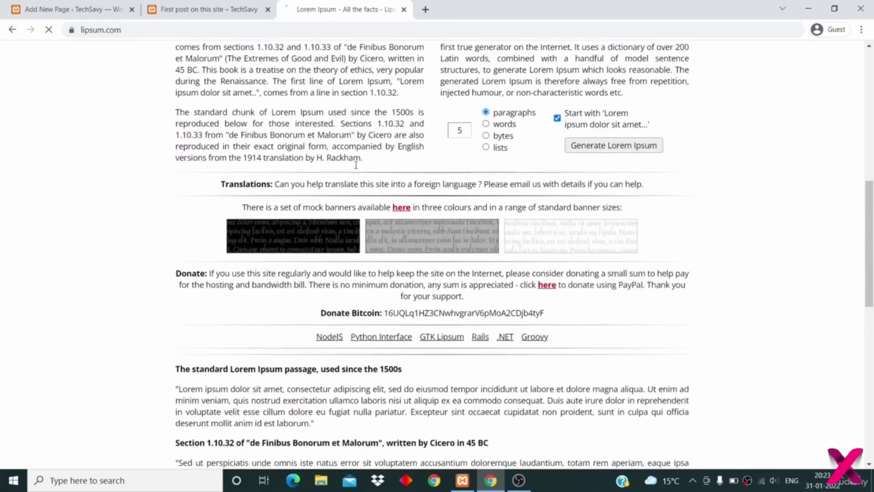
click(467, 154)
key(BackSpace)
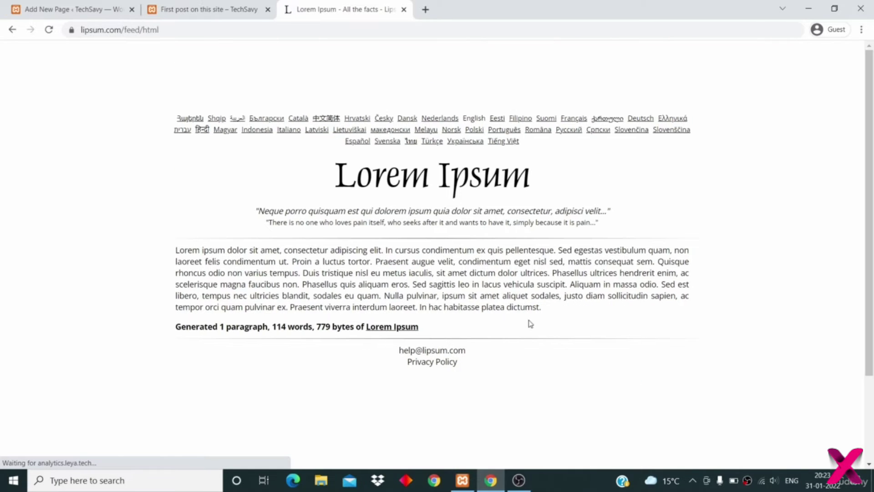
drag(541, 308, 169, 256)
right_click(208, 262)
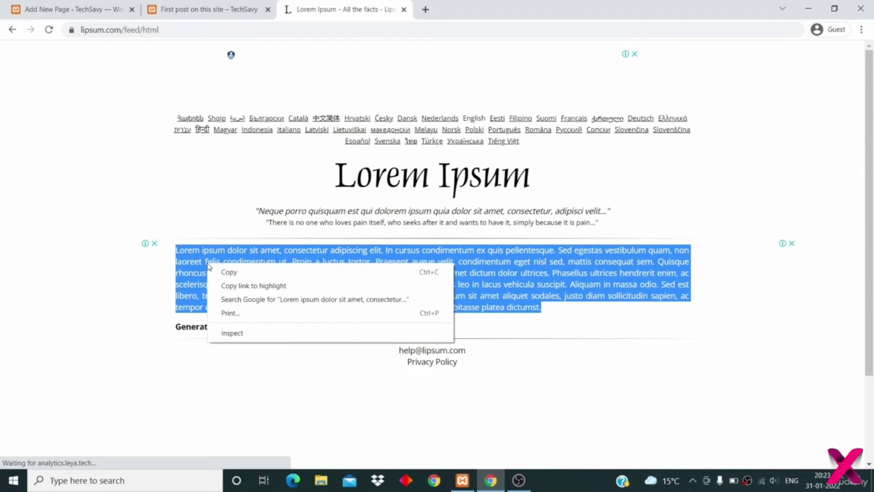
click(221, 272)
click(73, 14)
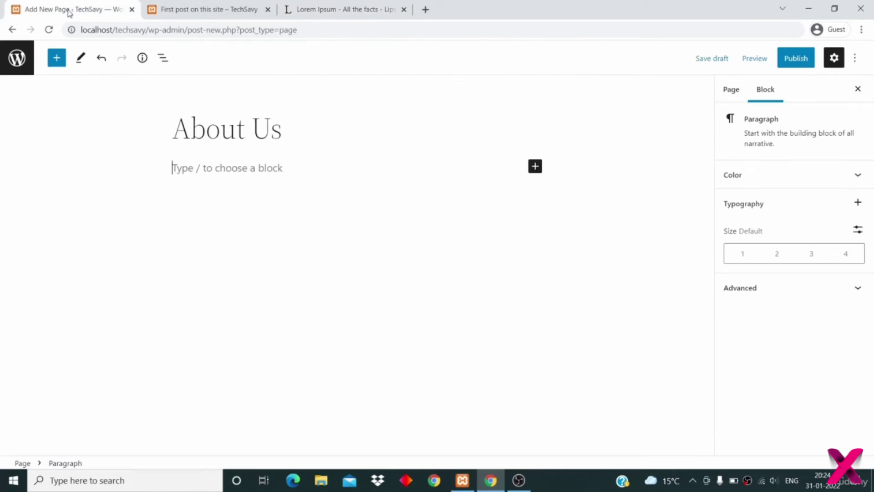
- Add a paragraph block with the pasted Lorem ipsum text, start a new block below, and save the draft
click(534, 168)
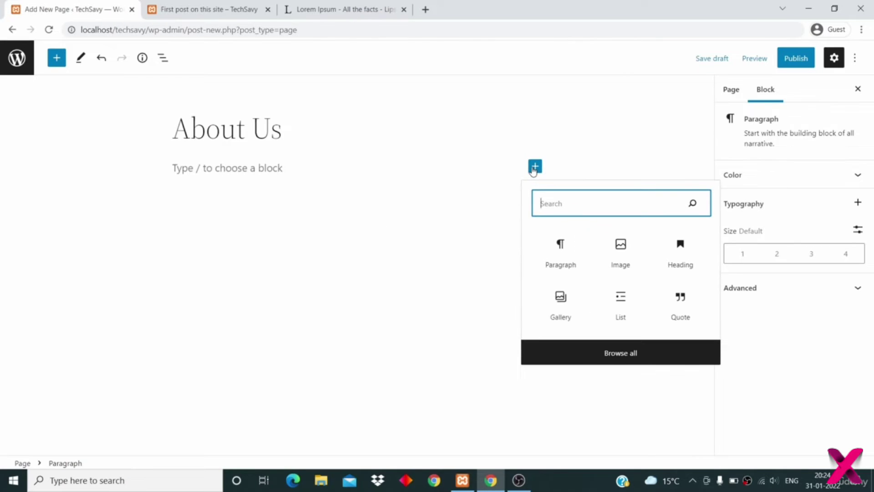
click(560, 246)
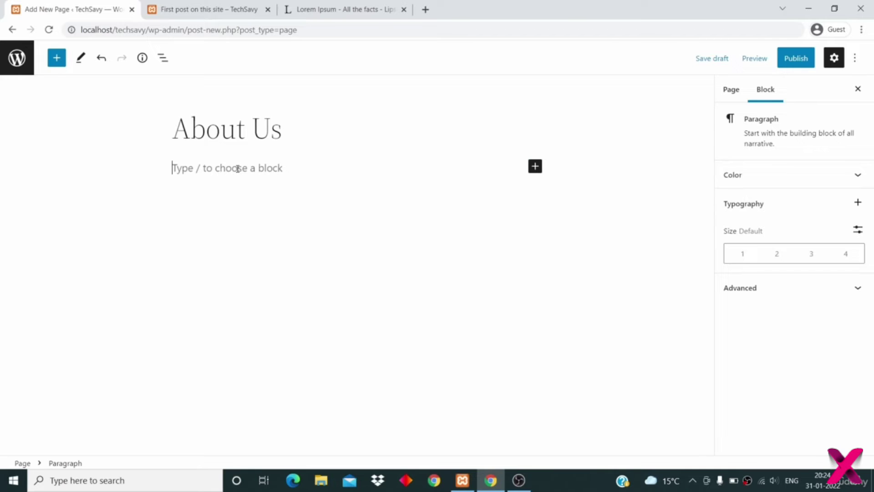
key(ctrl+v)
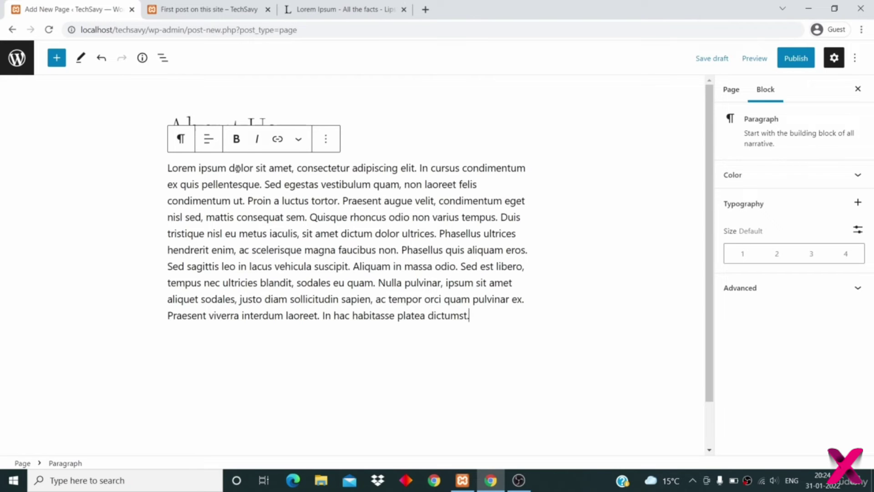
key(Return)
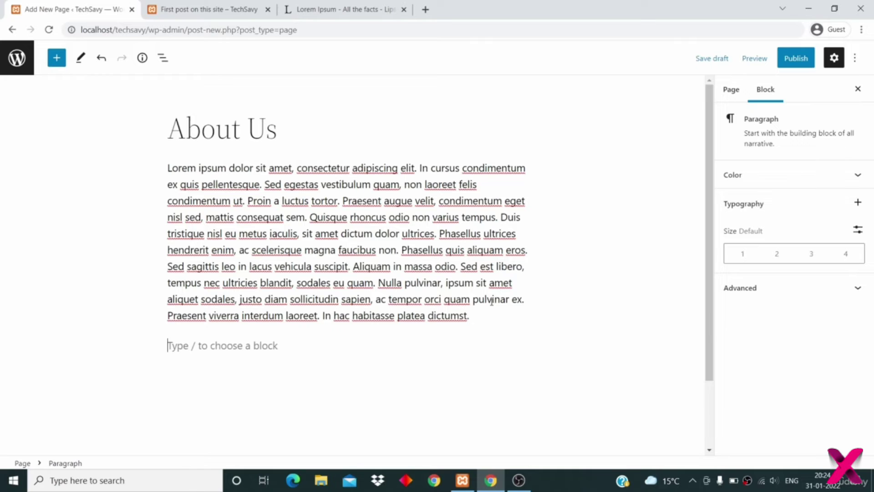
scroll(517, 451, down, 2)
key(ctrl+s)
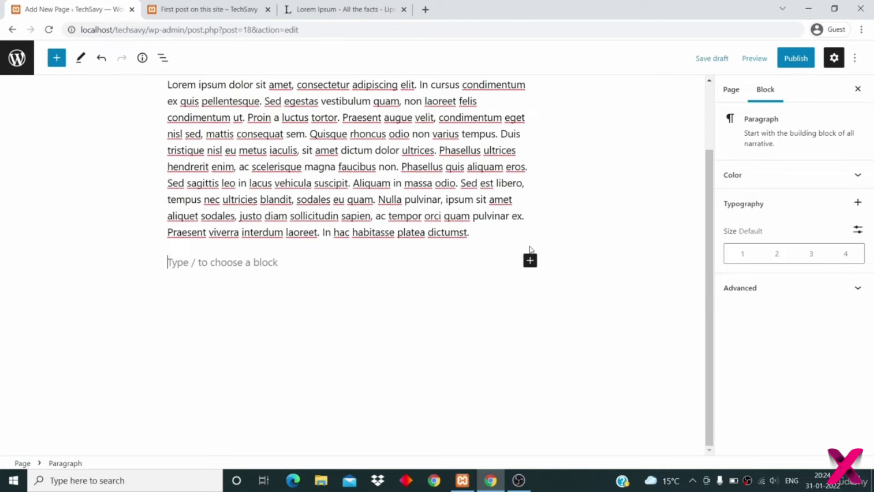
click(530, 261)
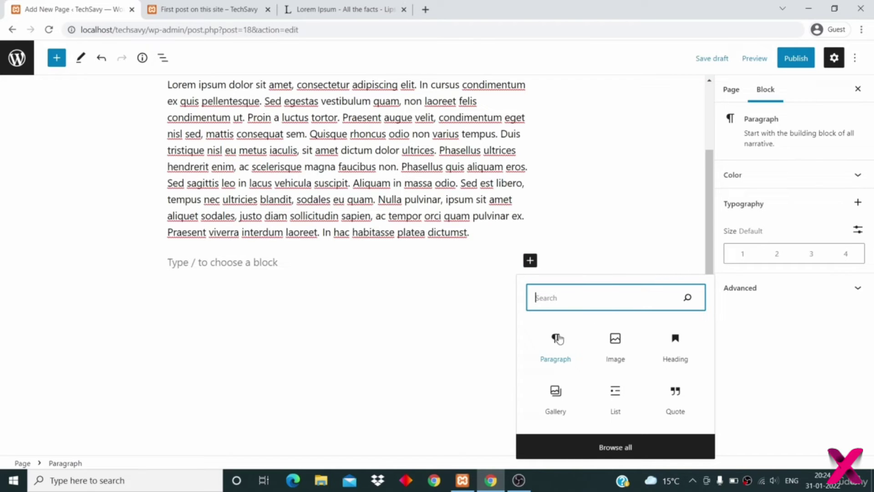
- Insert a Gallery block below the paragraph and pick its images from the Media Library
text(gallery)
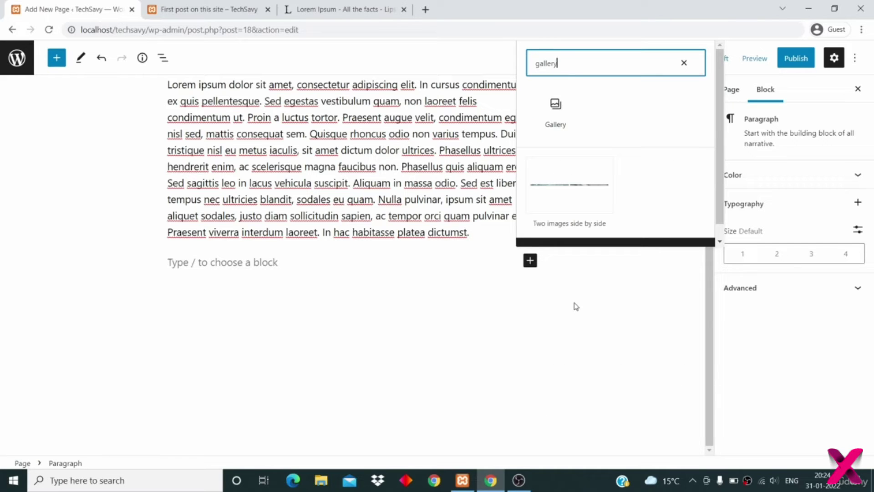
key(BackSpace)
key(BackSpace)
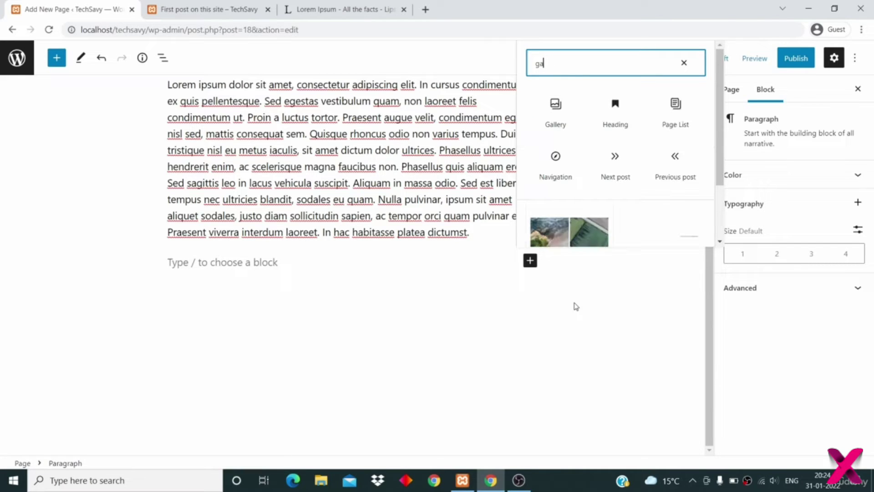
key(BackSpace)
key(BackSpace)
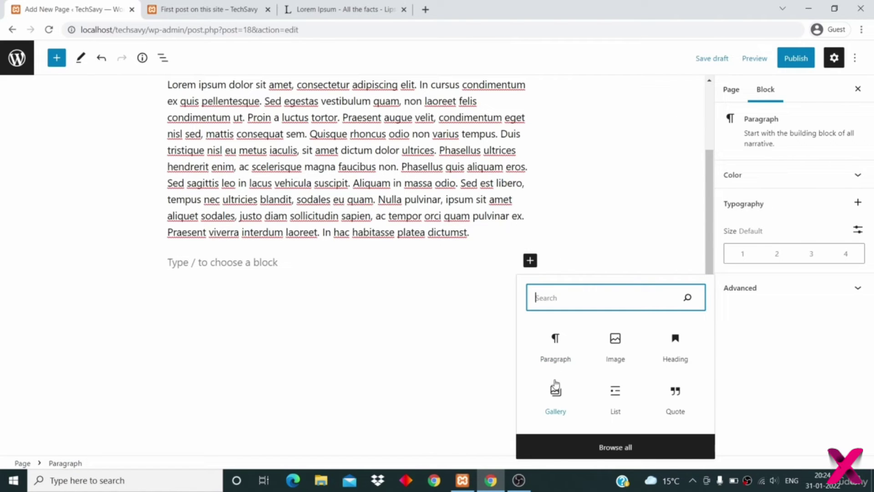
click(555, 396)
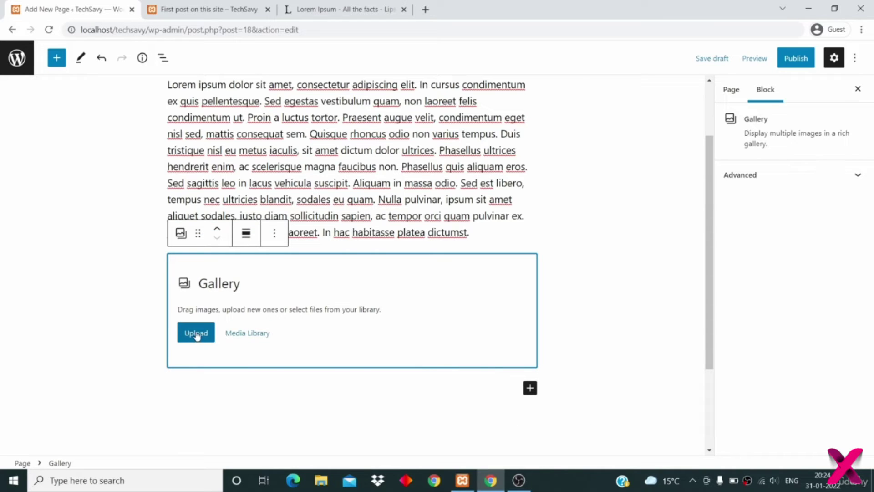
click(262, 336)
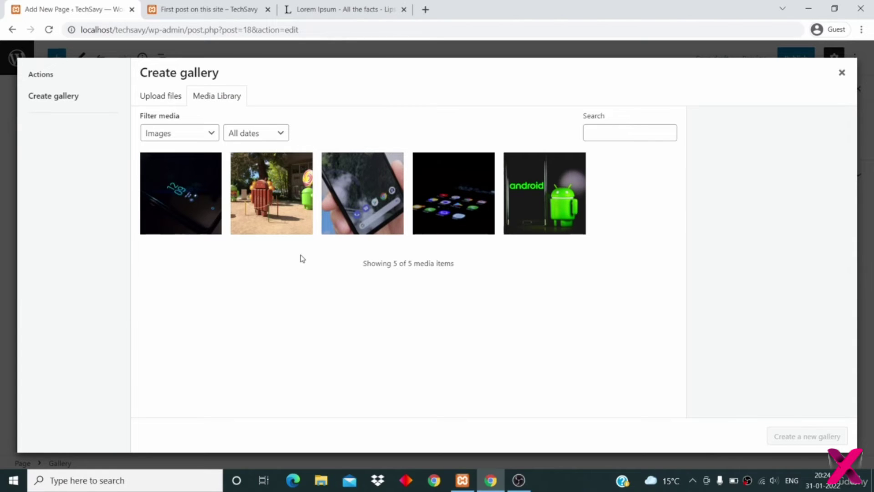
- Select all five Android and phone images and insert them as a new gallery
click(177, 216)
click(269, 196)
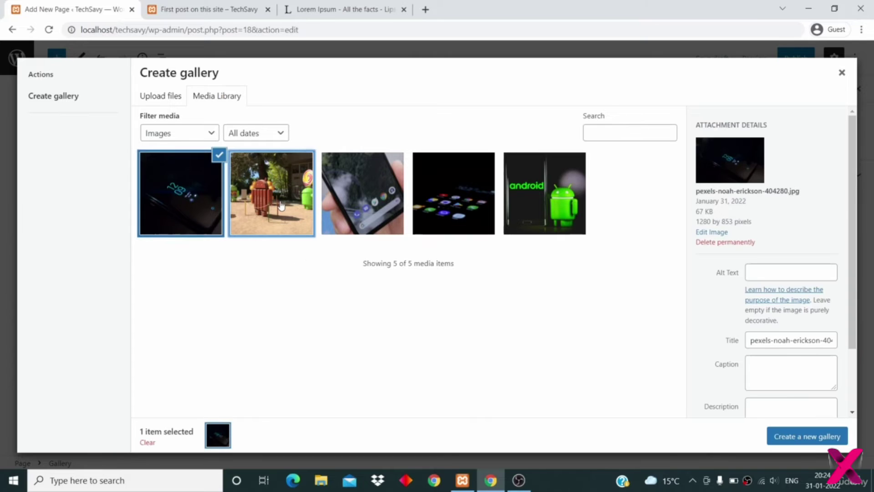
click(359, 194)
click(417, 193)
click(537, 175)
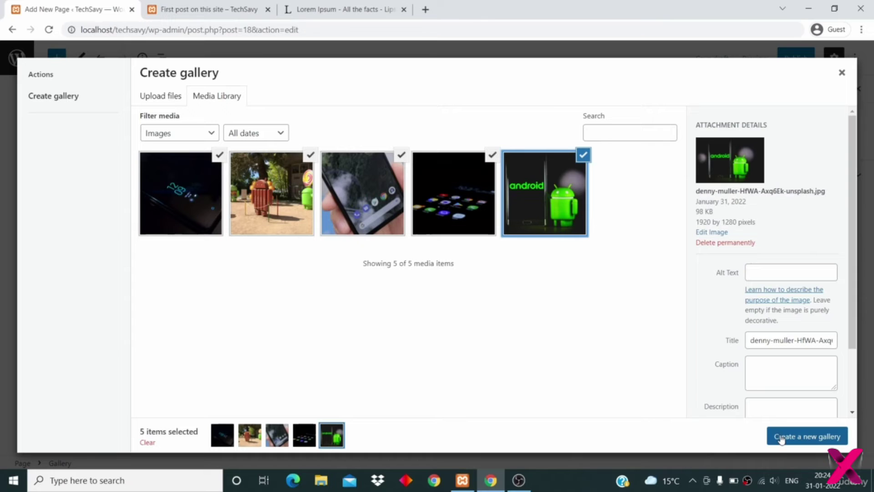
click(801, 438)
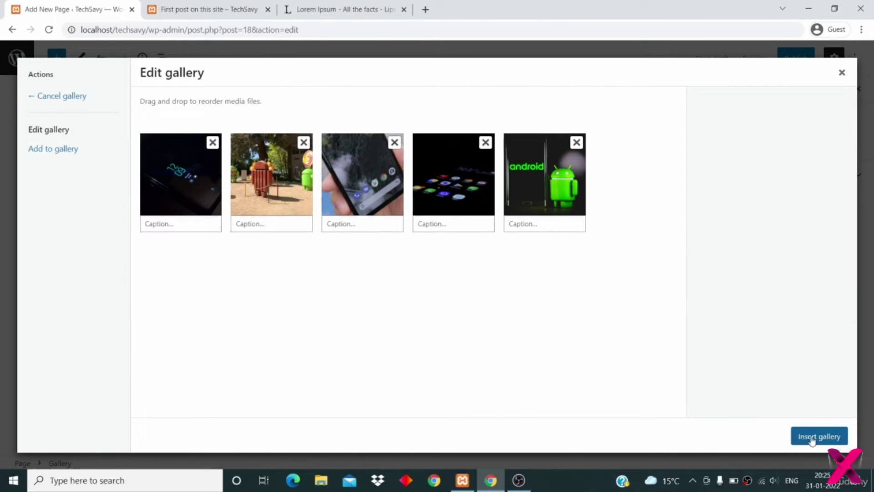
click(520, 224)
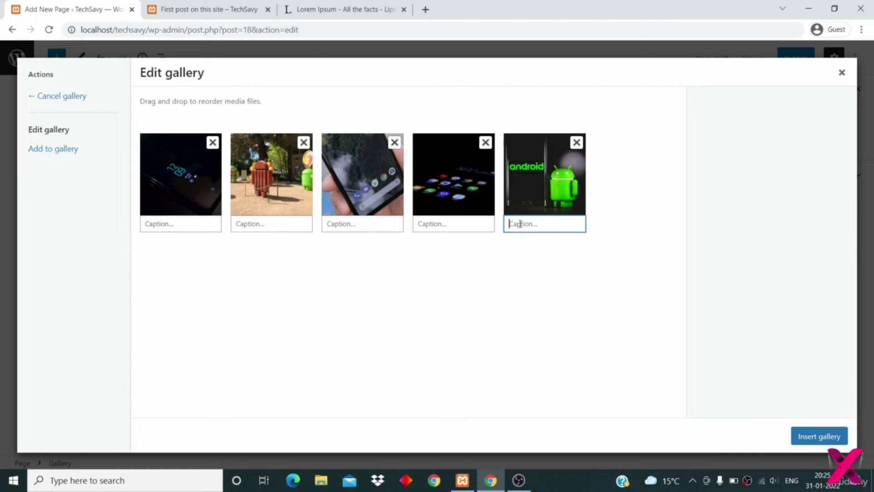
click(485, 222)
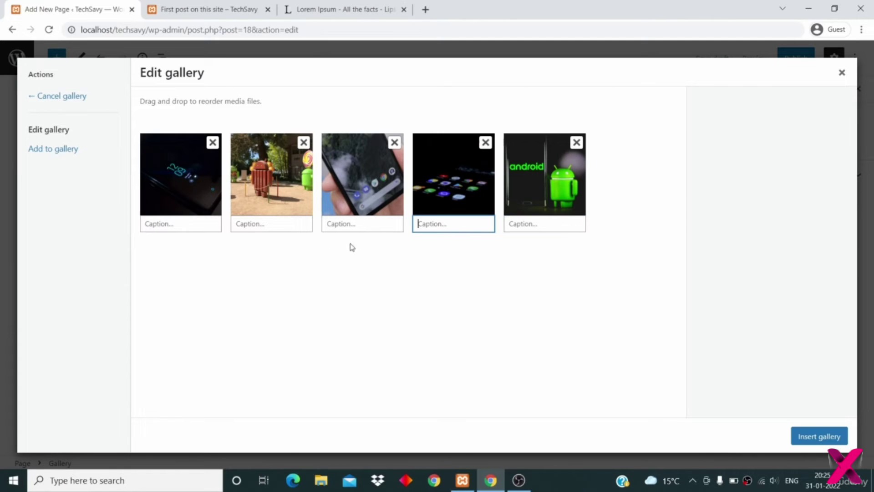
click(816, 440)
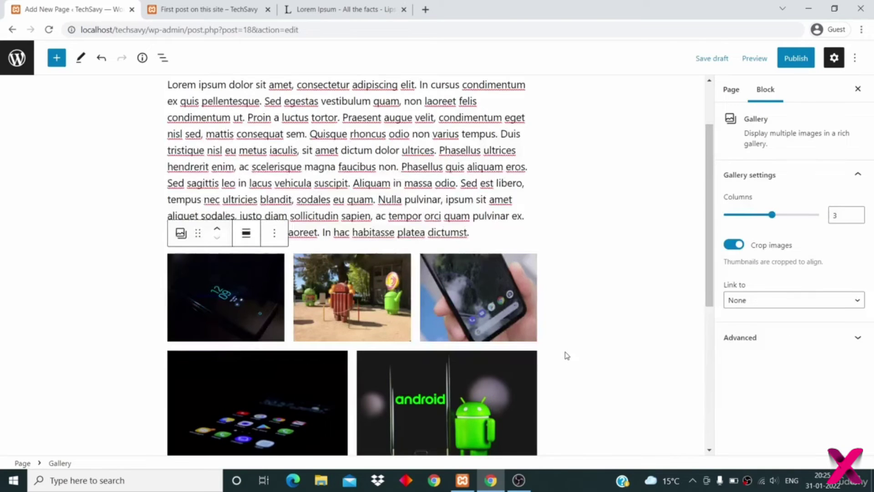
- Add an empty paragraph block below the gallery
scroll(566, 355, down, 3)
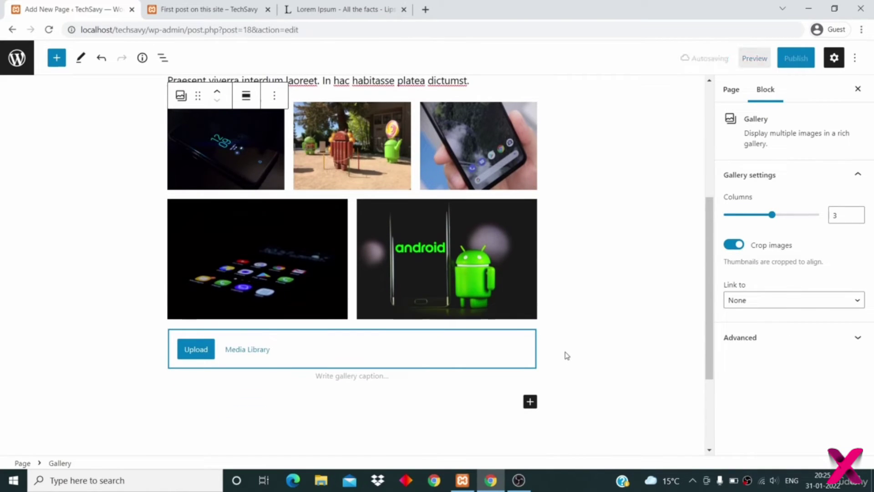
scroll(567, 355, down, 1)
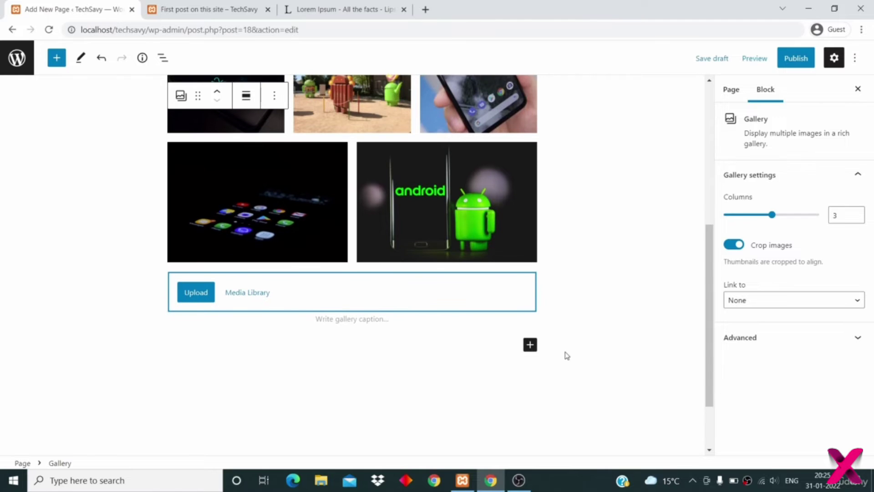
click(529, 347)
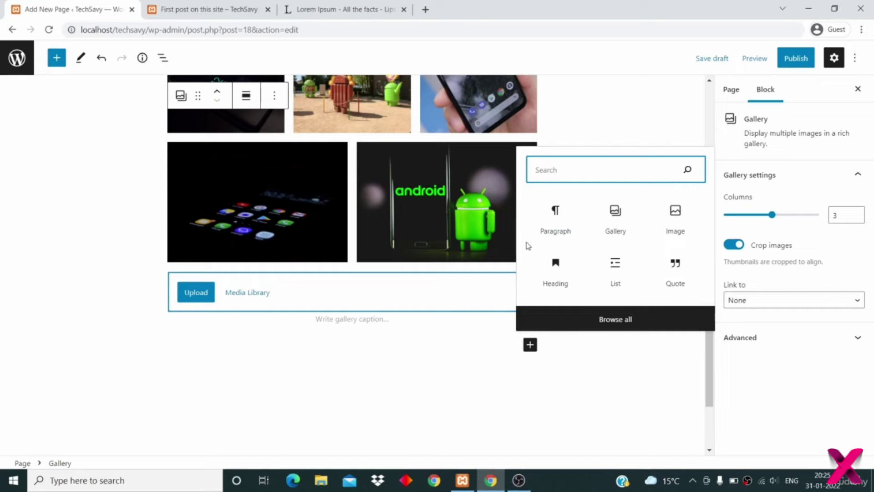
click(555, 229)
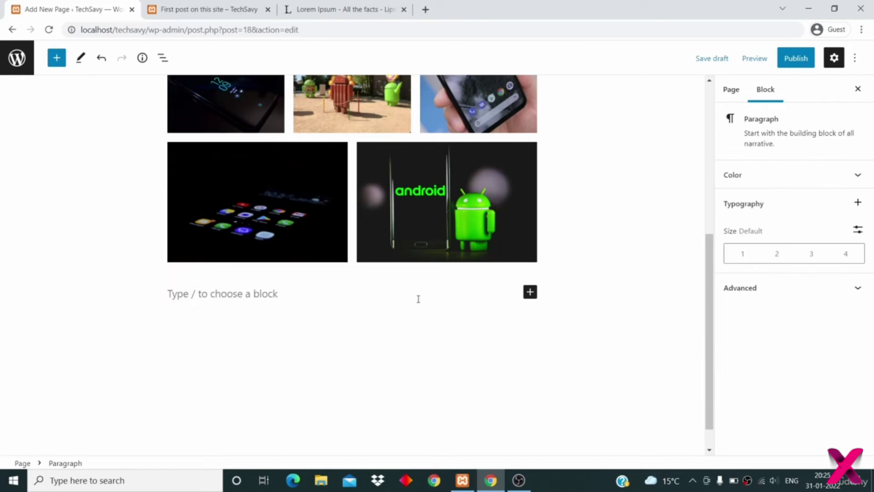
- Copy a Lorem ipsum paragraph from the generator tab and paste it into the new block
click(340, 10)
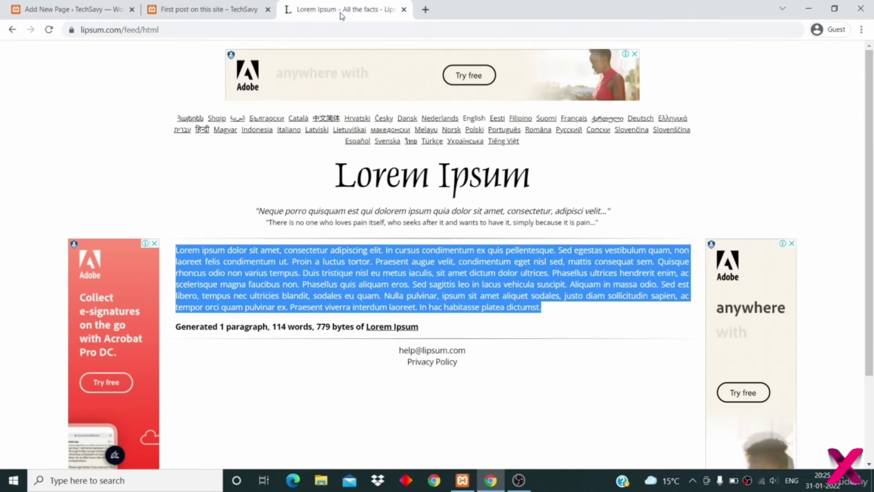
right_click(399, 272)
click(414, 279)
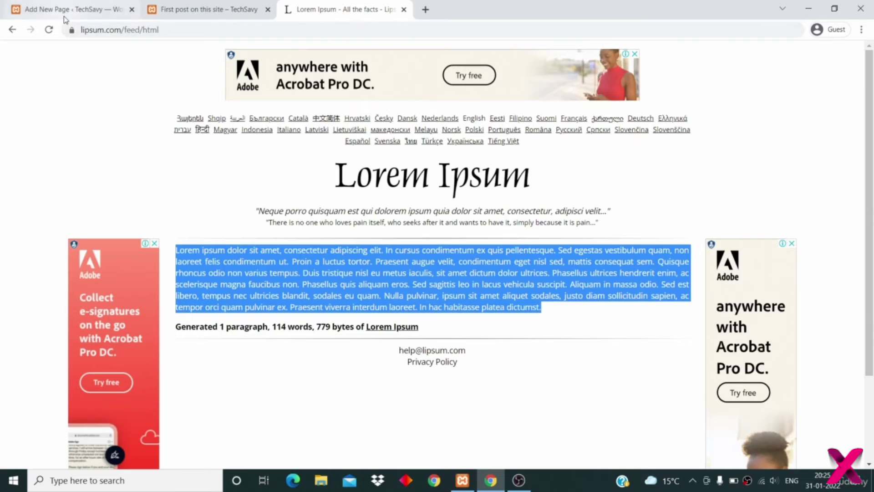
click(66, 10)
scroll(304, 287, down, 1)
click(266, 259)
key(ctrl+v)
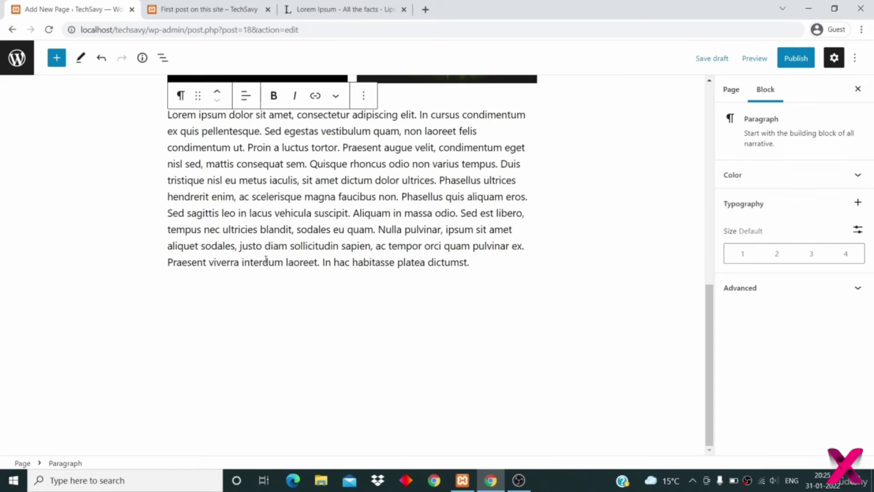
key(ctrl+shift+alt+t)
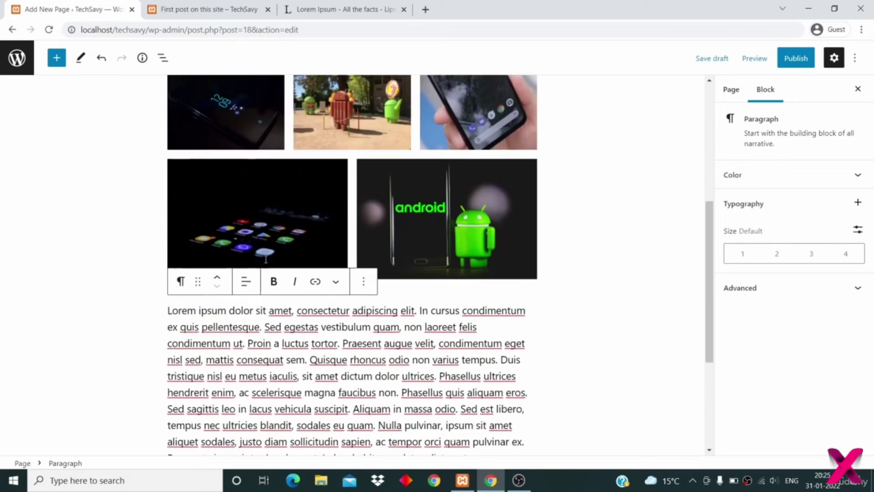
key(ctrl+shift+alt+y)
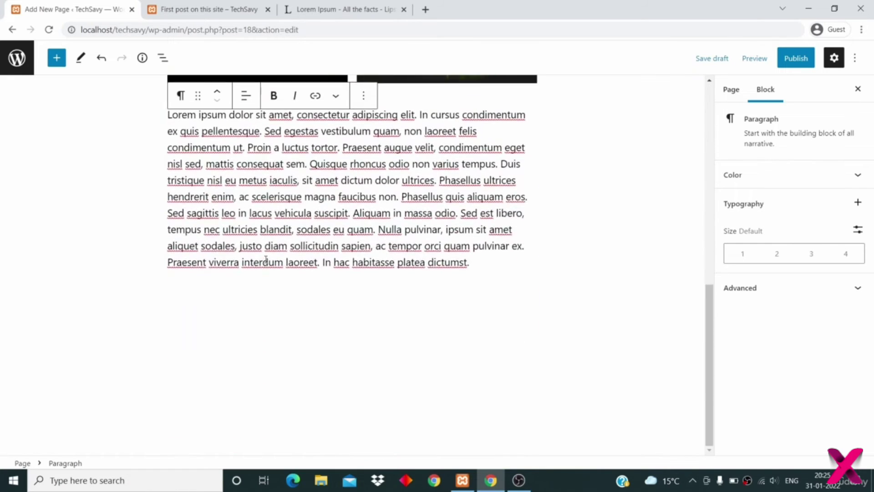
key(ctrl+shift+alt+t)
scroll(267, 263, up, 1)
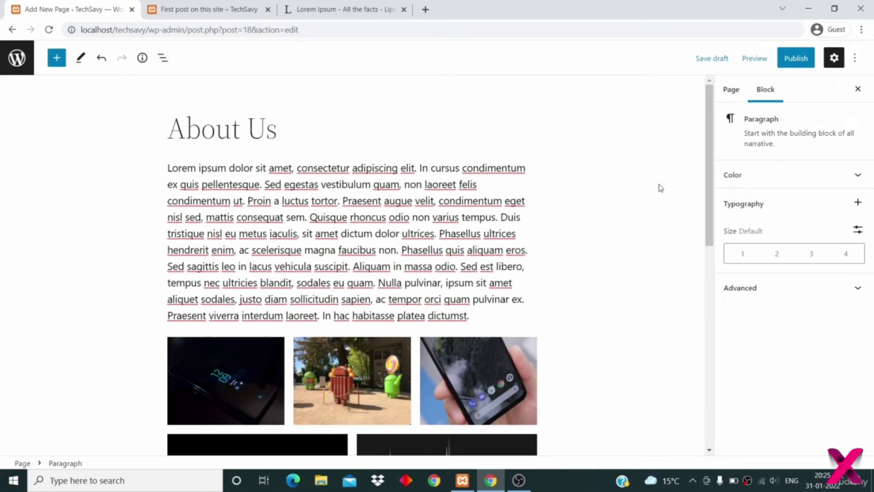
- Show the Page settings and leave visibility Public and publishing Immediately
click(730, 90)
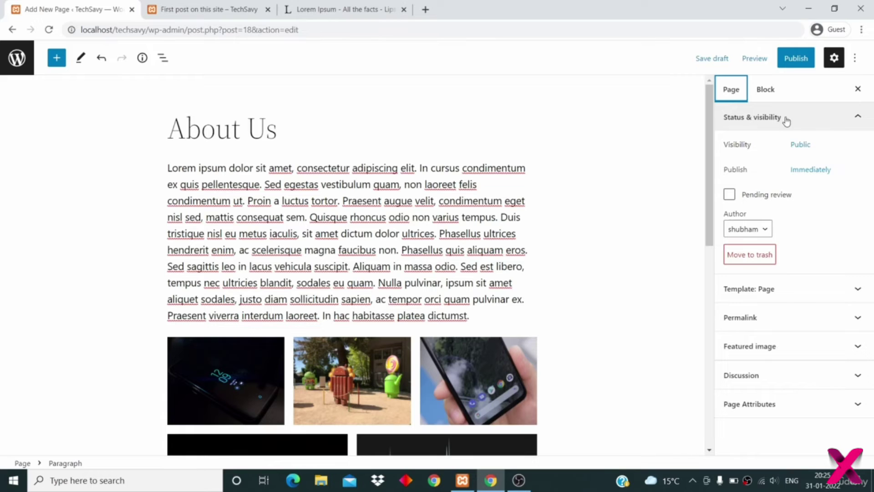
click(797, 156)
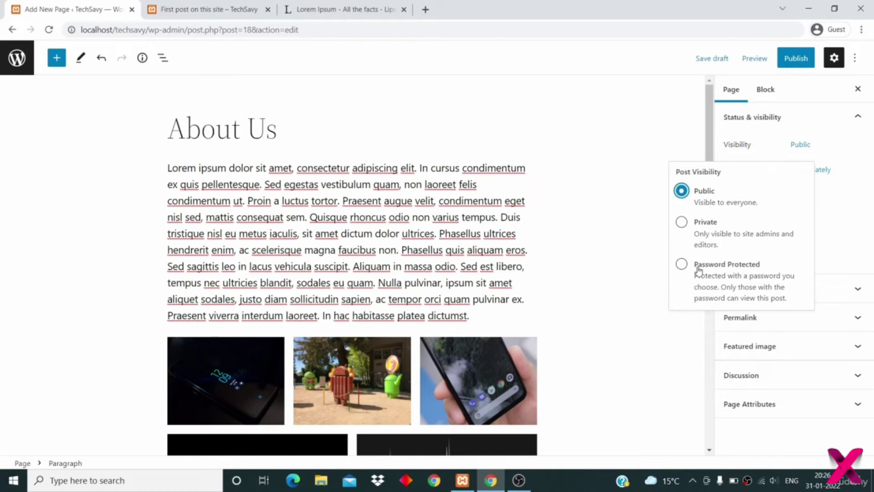
click(769, 117)
click(769, 117)
click(770, 118)
click(797, 171)
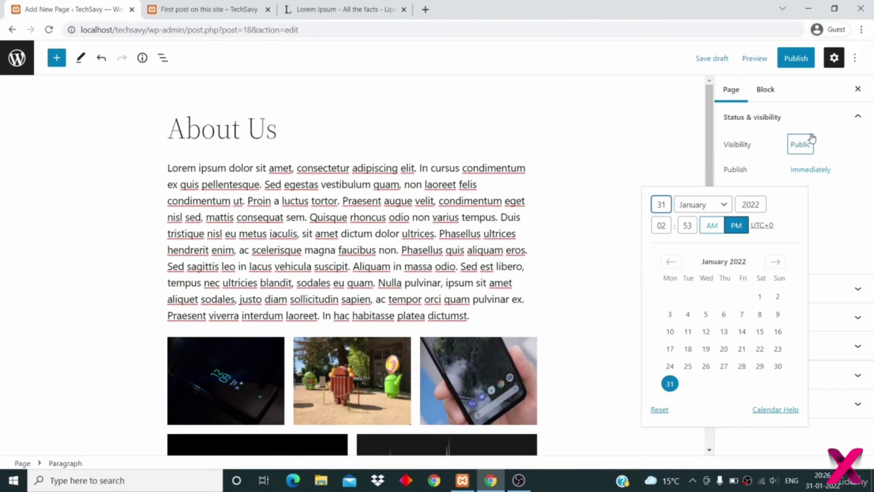
click(759, 168)
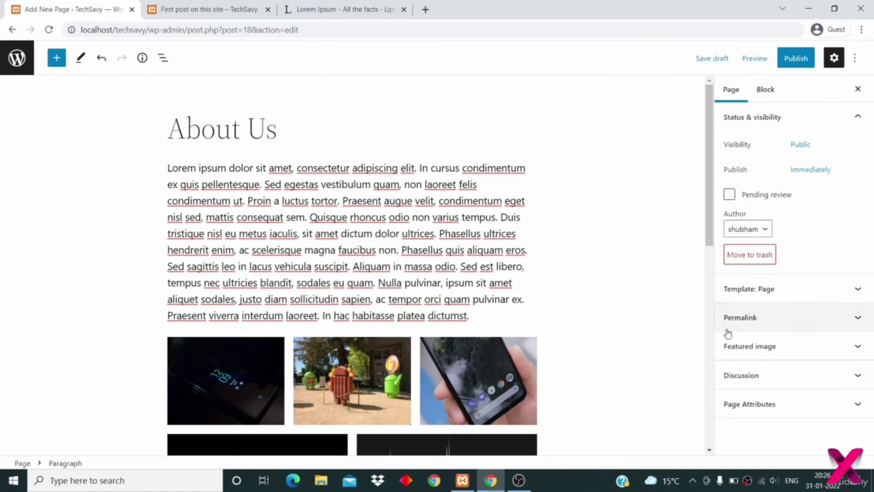
- Review the about-us permalink, featured image and discussion panels in the Page sidebar
click(754, 319)
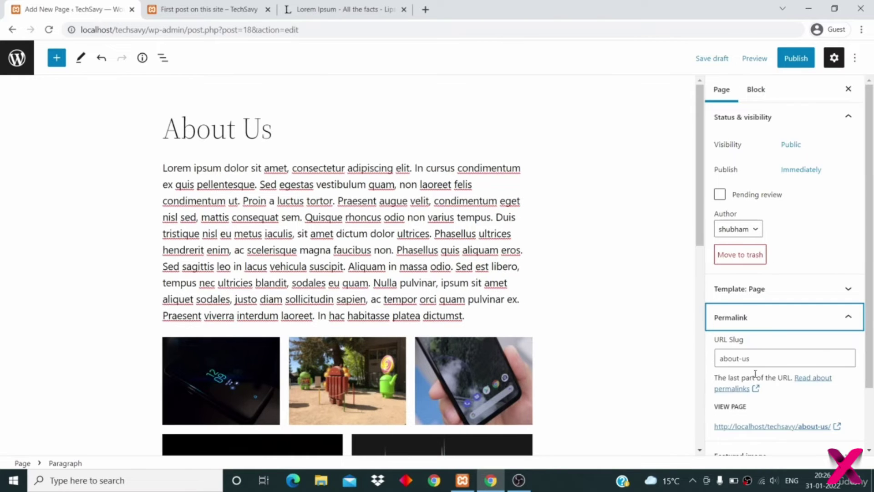
drag(760, 358, 700, 358)
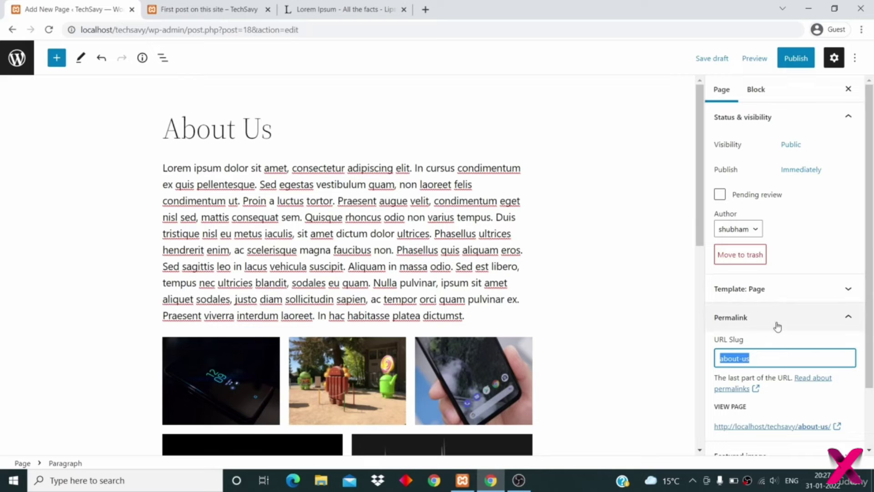
click(798, 321)
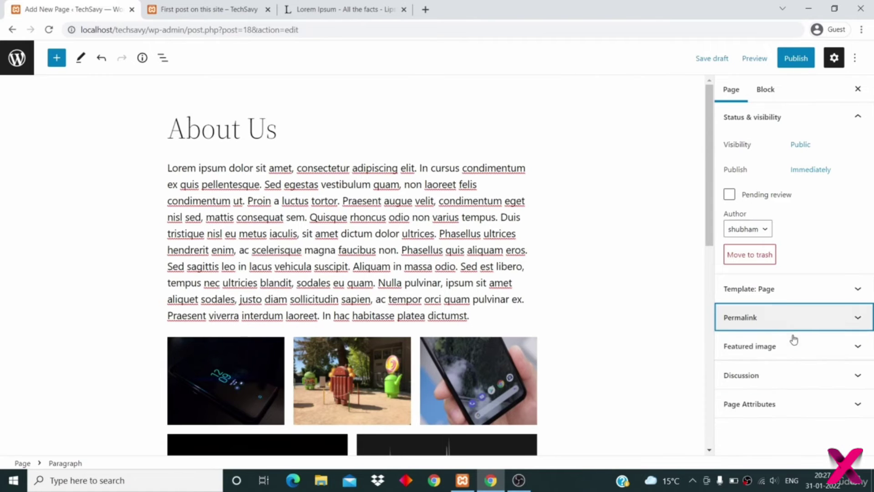
click(789, 346)
scroll(783, 384, down, 1)
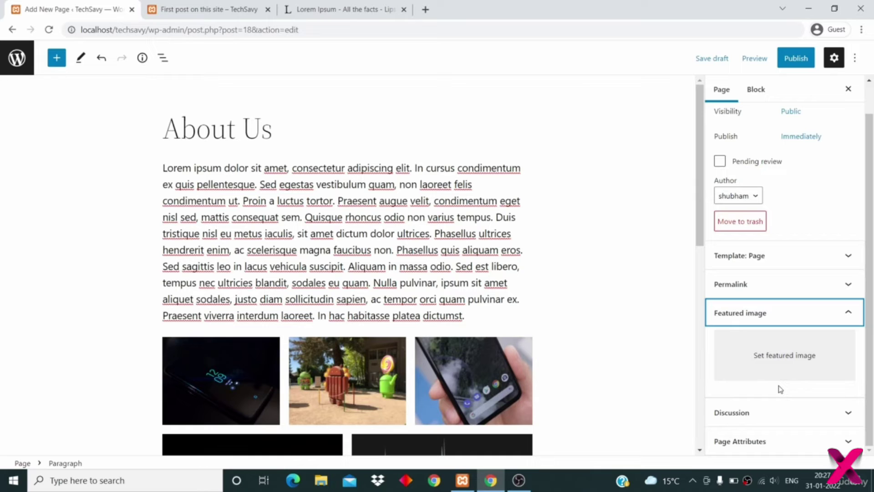
click(759, 421)
scroll(763, 440, down, 1)
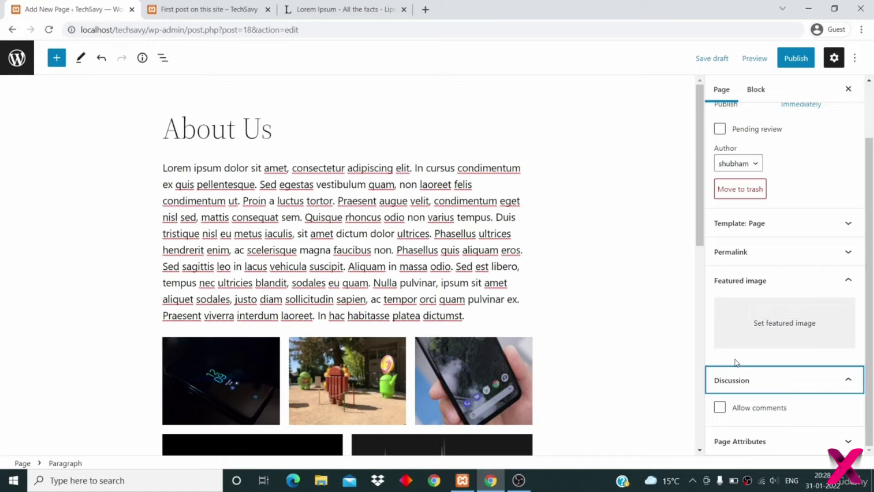
- Expand and collapse Page Attributes, then bring up the About Us pre-publish check
click(767, 443)
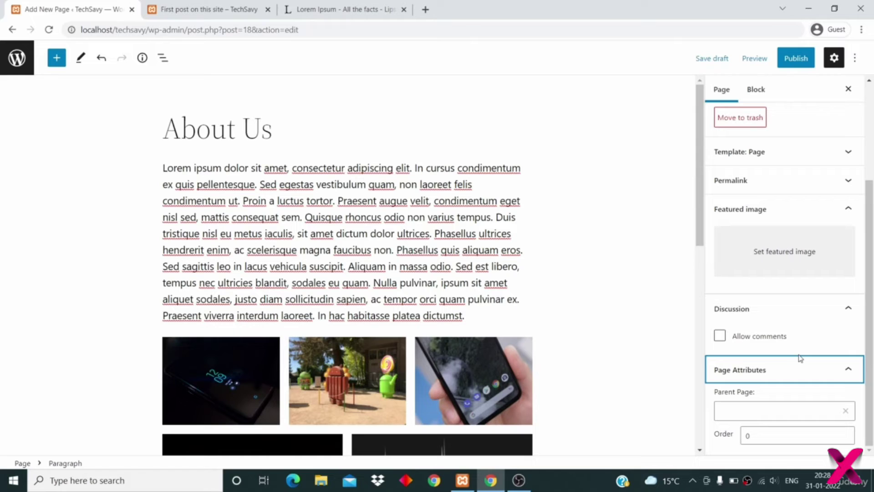
click(778, 374)
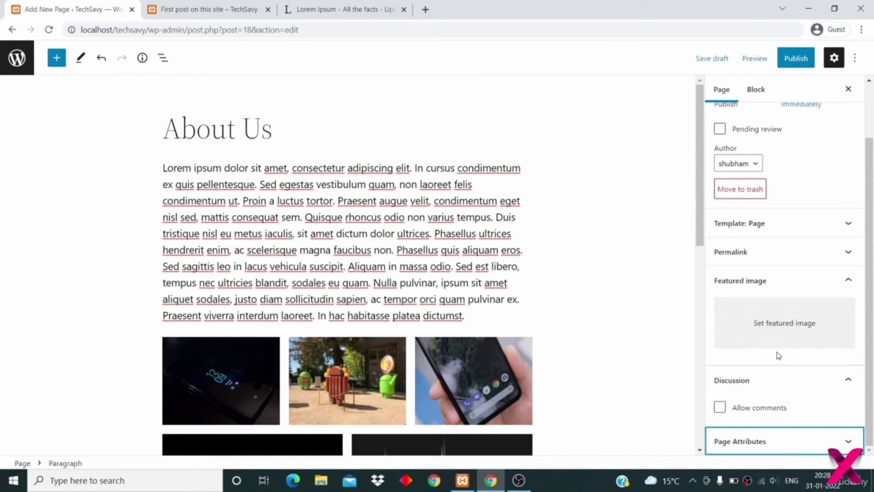
scroll(757, 298, up, 2)
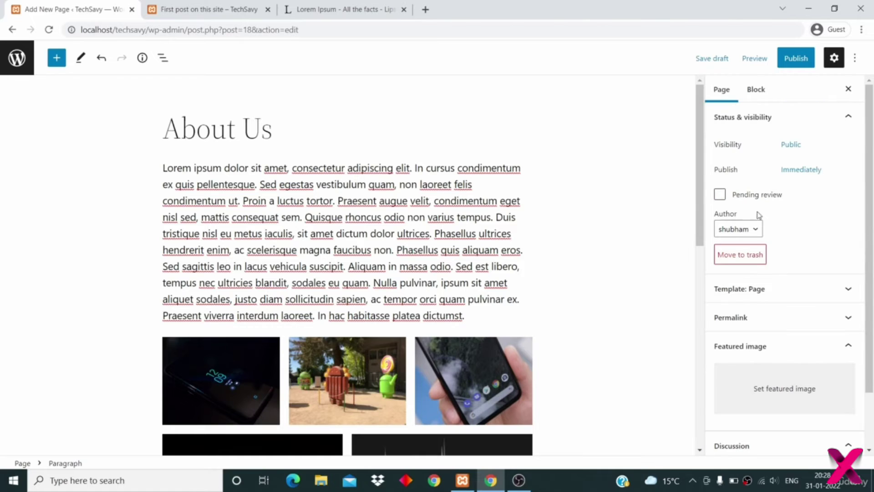
click(796, 59)
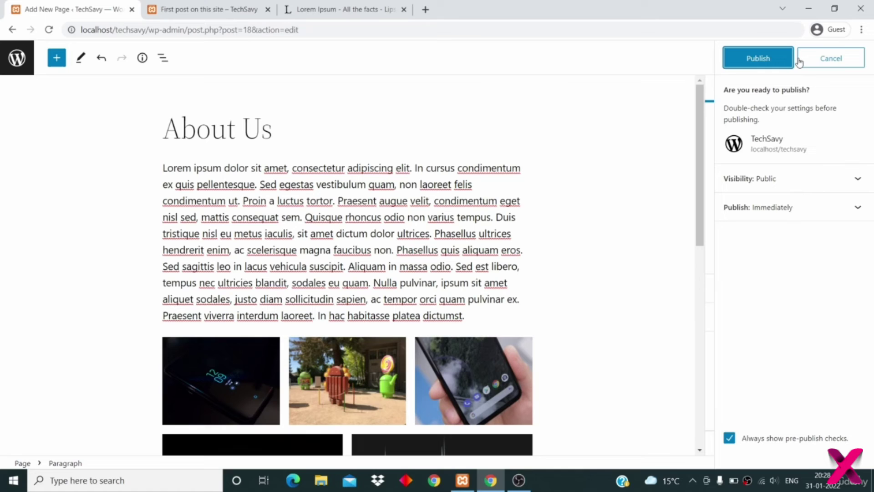
- Publish the About Us page and view it at localhost/techsavy/about-us/
click(759, 62)
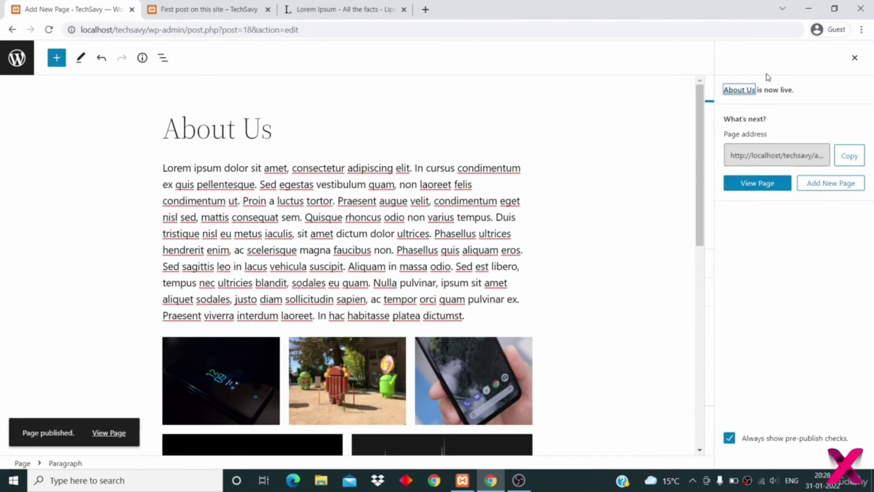
click(764, 186)
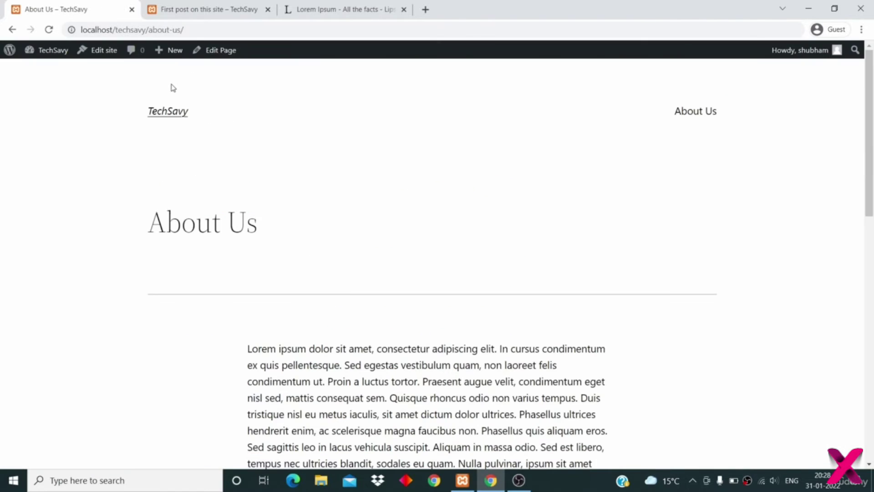
drag(146, 30, 182, 29)
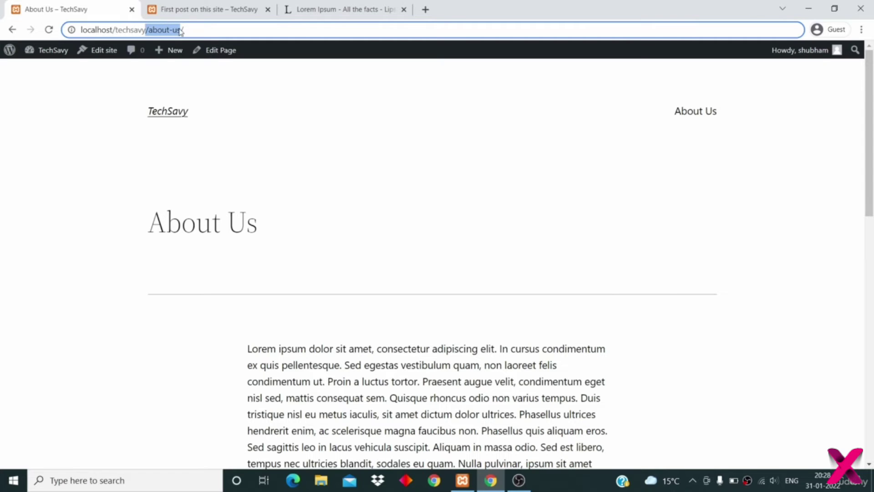
scroll(231, 179, down, 2)
scroll(231, 179, down, 12)
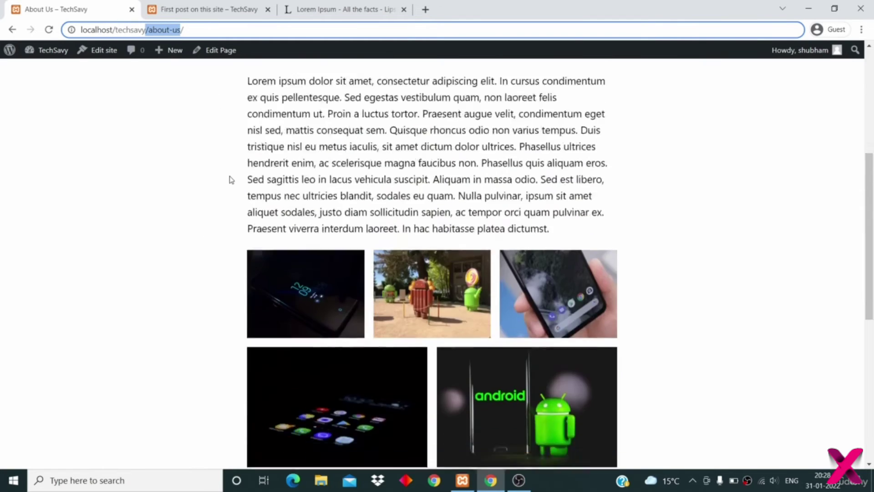
scroll(231, 180, up, 5)
scroll(232, 180, up, 9)
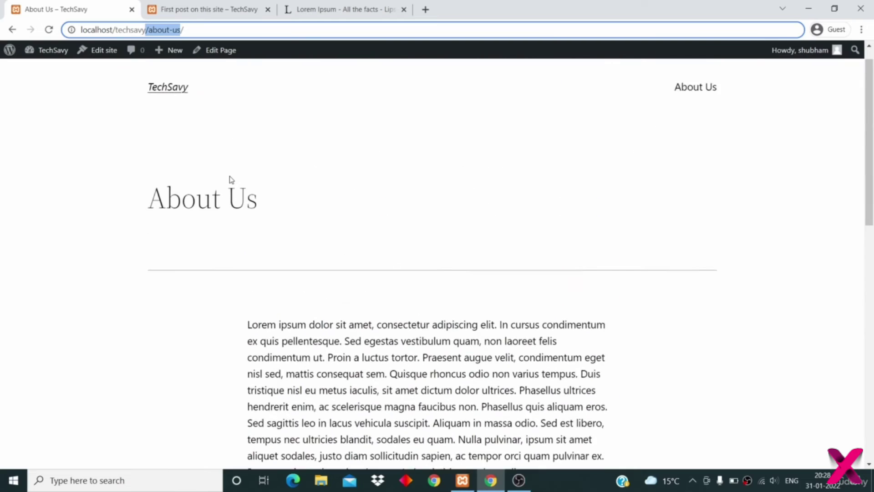
click(207, 224)
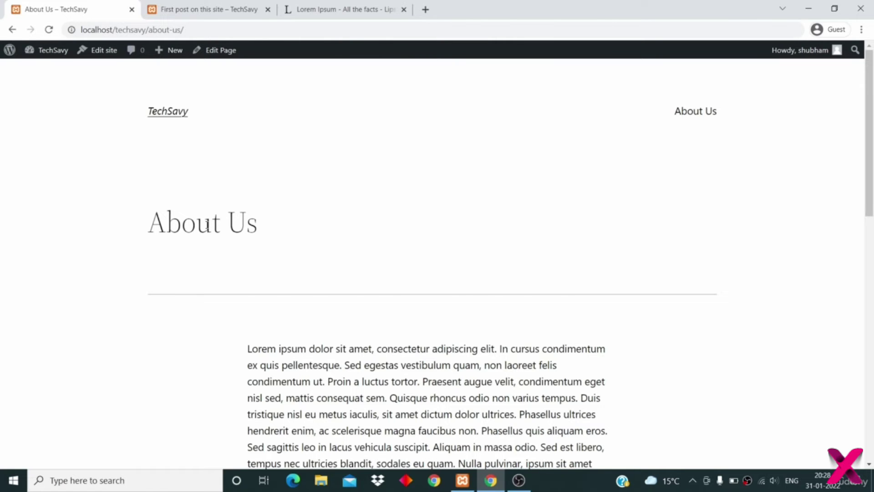
scroll(207, 228, down, 3)
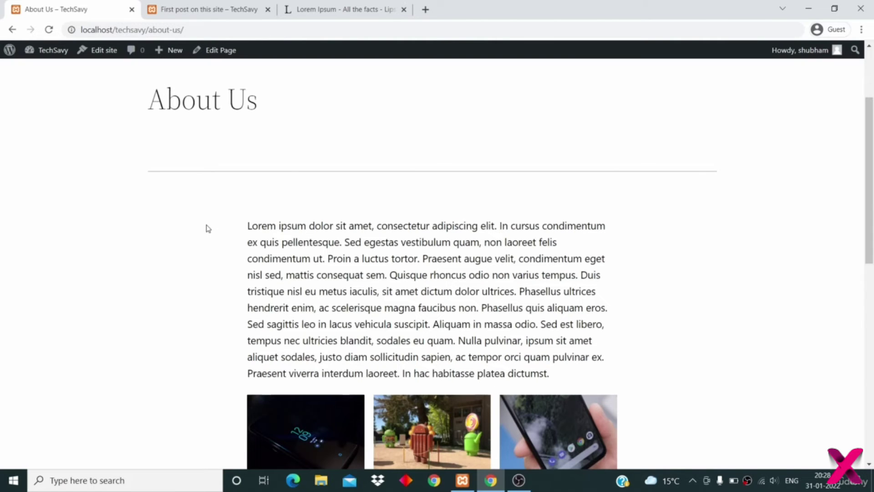
scroll(207, 228, down, 4)
scroll(208, 228, up, 7)
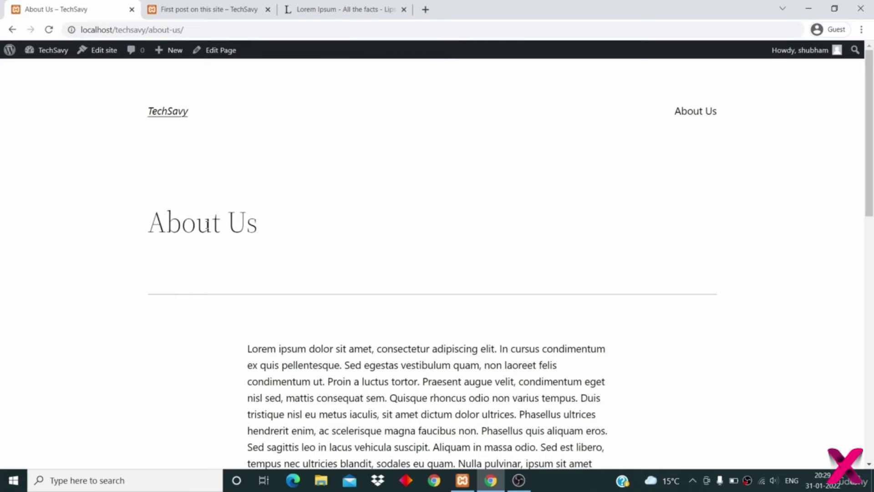
scroll(207, 225, down, 1)
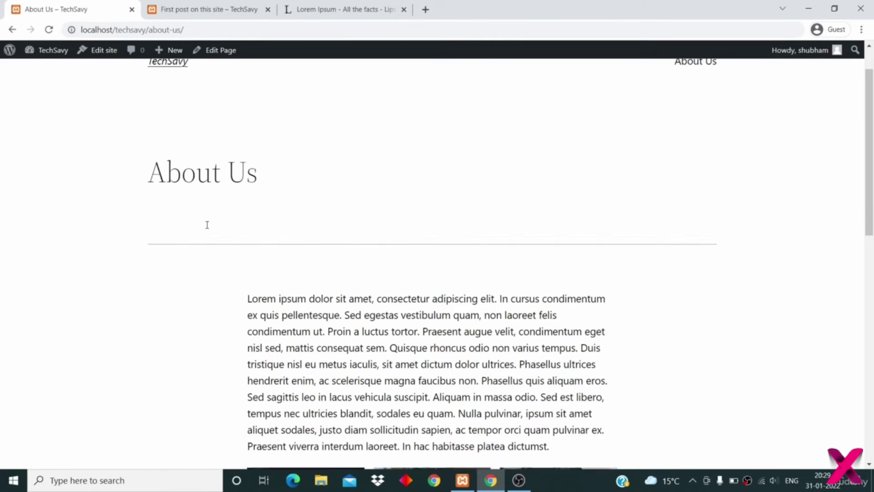
- Highlight the About Us heading on the live page, then clear the selection
drag(149, 167, 320, 161)
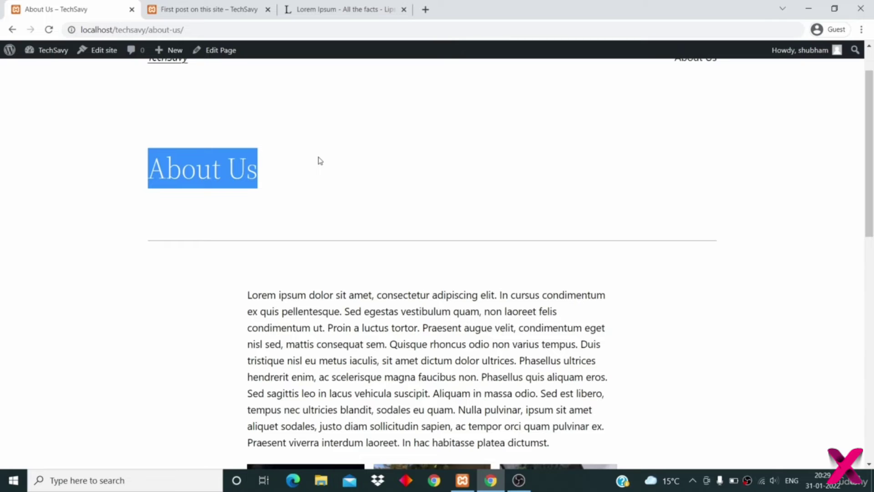
scroll(320, 160, down, 1)
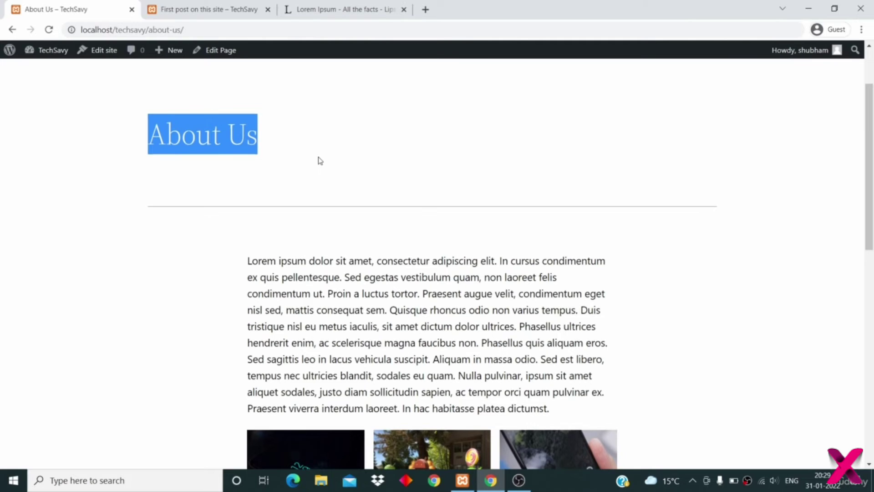
scroll(320, 160, up, 2)
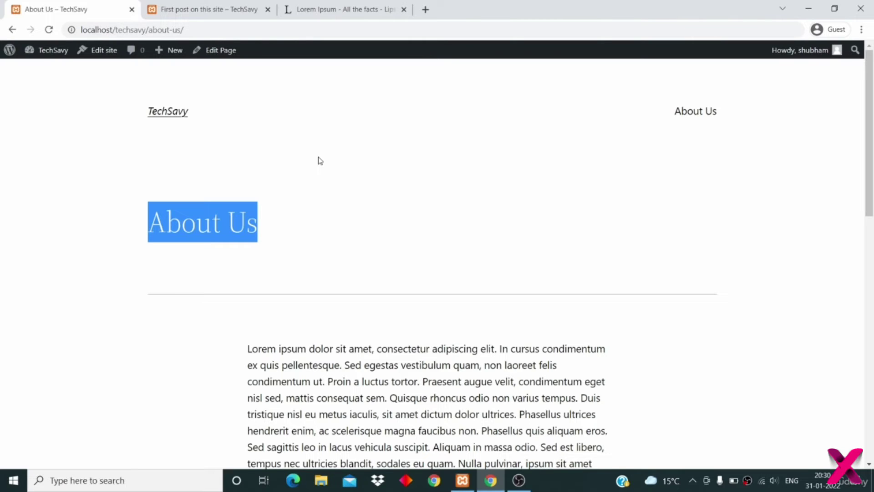
click(295, 223)
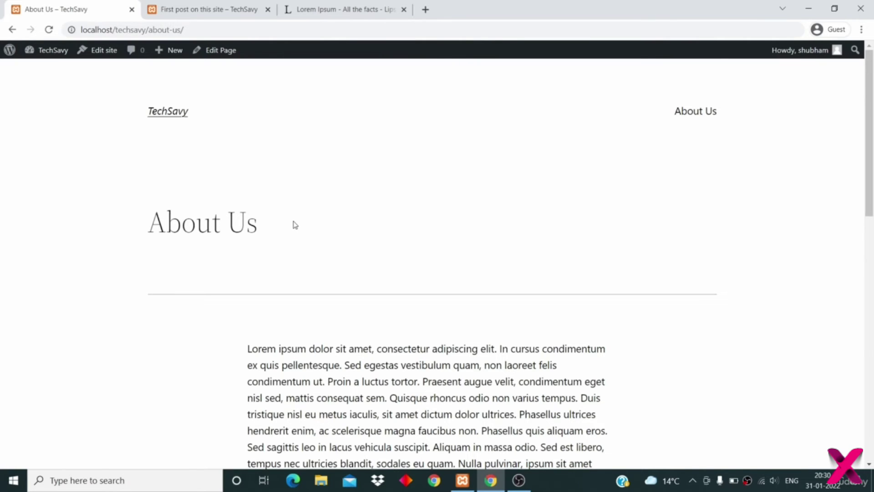
scroll(295, 225, down, 10)
scroll(295, 225, up, 10)
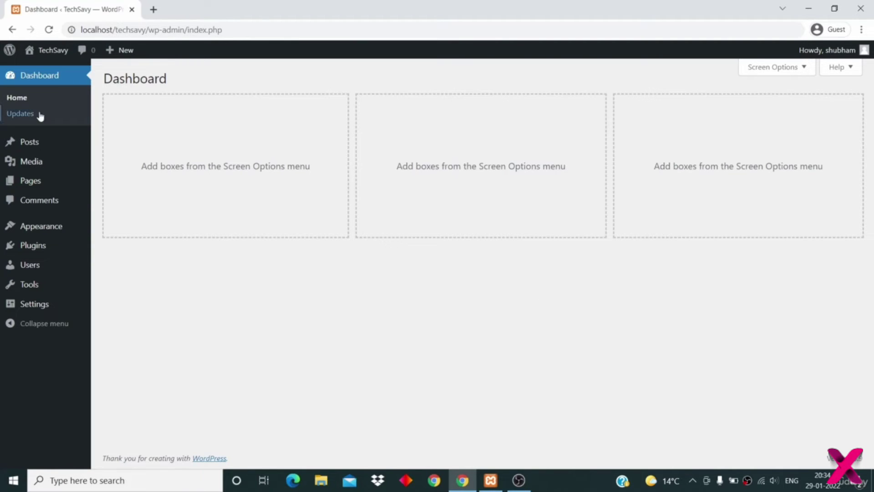
- Open the Tags screen from the Posts menu in the admin sidebar
mouse_move(30, 149)
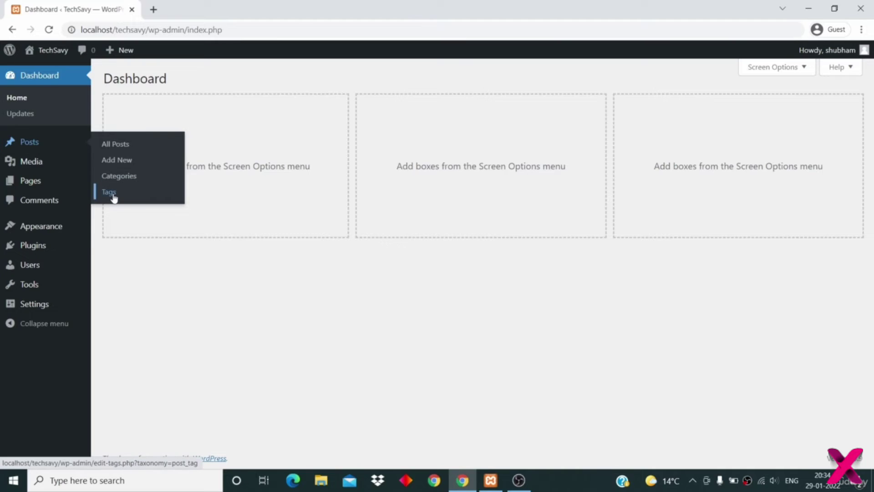
click(111, 193)
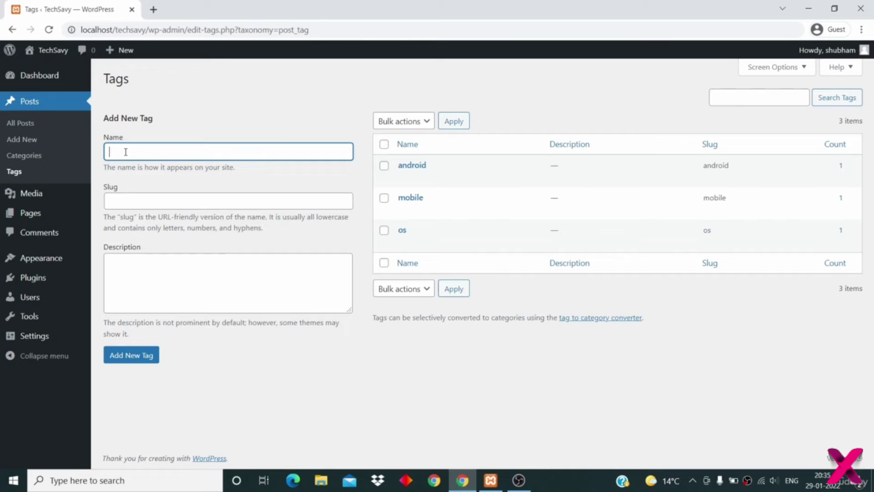
- Create tag android10 with slug android10 and description 'All about Android 10'
text(android10)
click(133, 204)
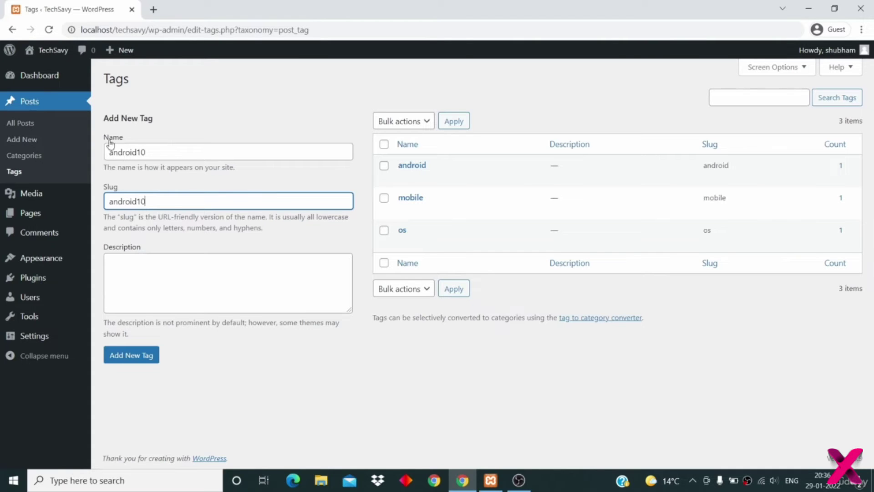
click(173, 287)
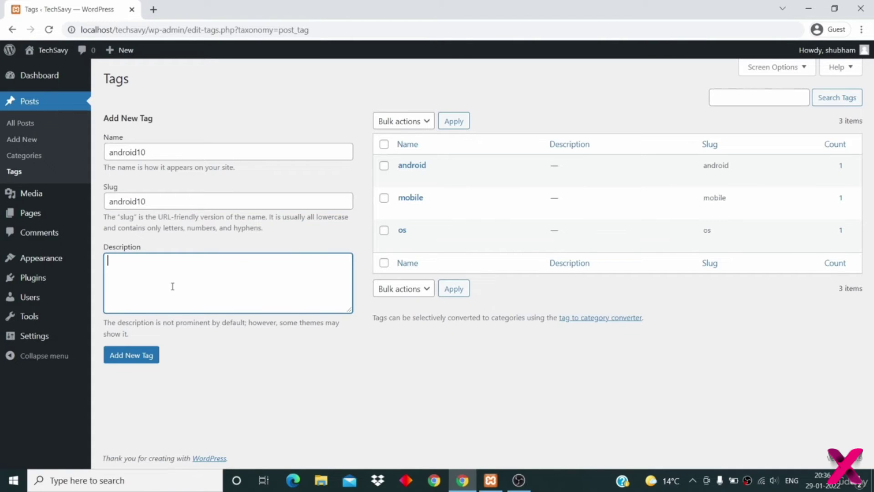
text(All about android 10)
key(BackSpace)
text(A)
click(144, 355)
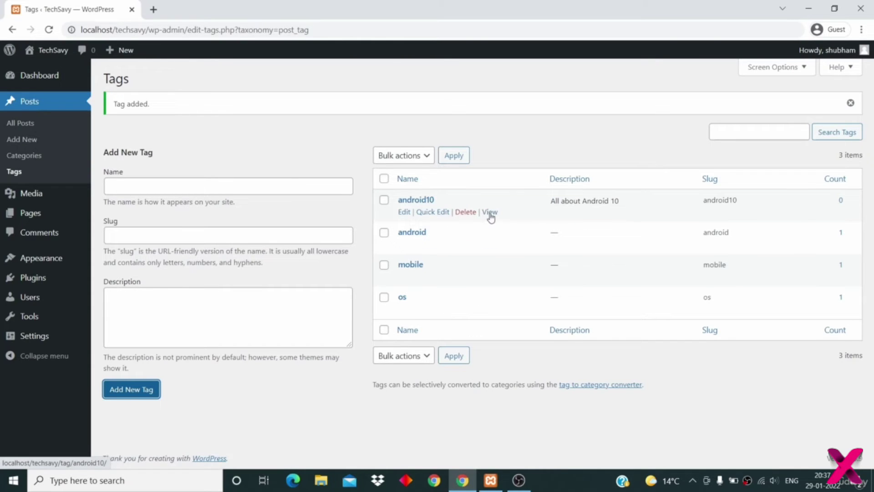
- Capitalise the tag name to Android10 in the full tag editor and return to the tag list
click(404, 213)
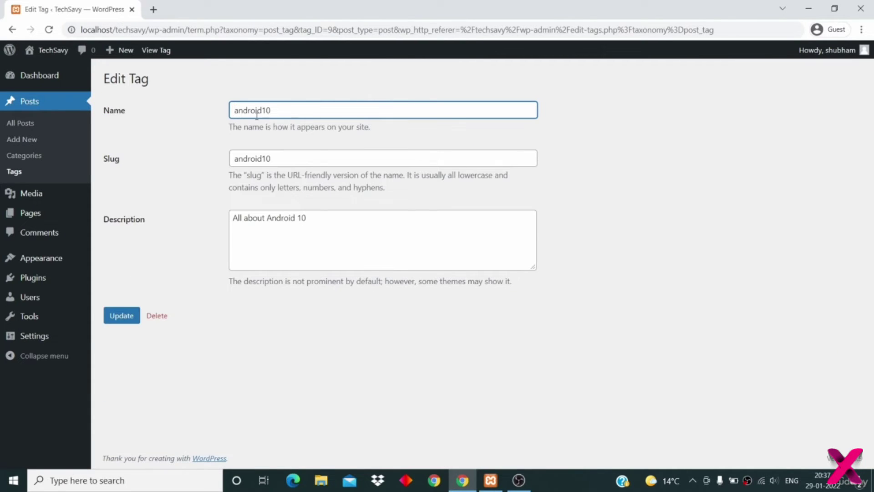
key(BackSpace)
text(A)
click(116, 320)
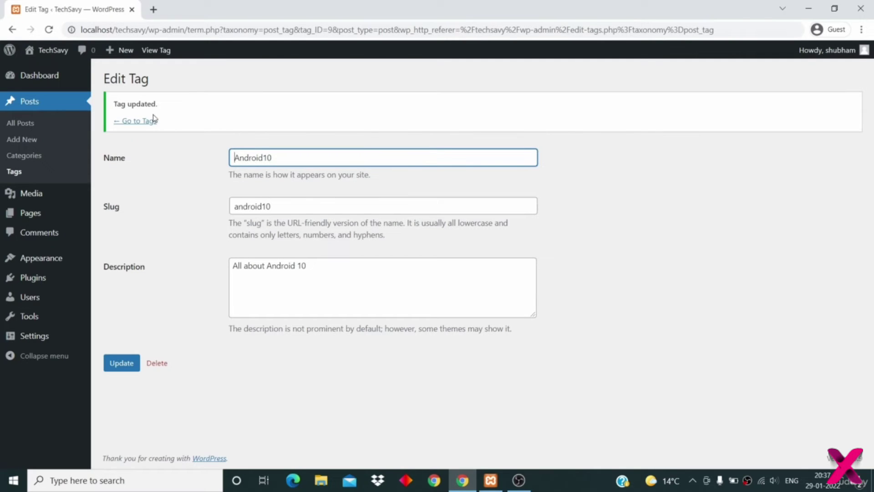
click(139, 121)
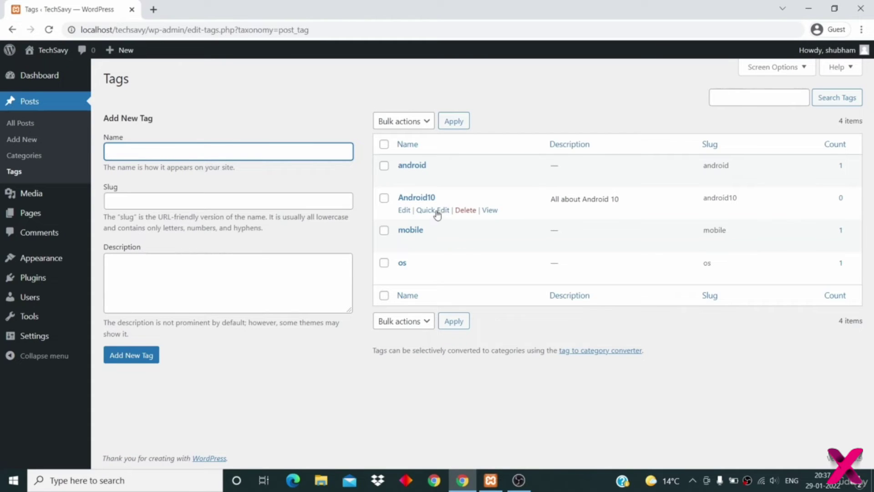
- Quick-edit the Android10 tag to set its slug to android10 and update it
click(435, 210)
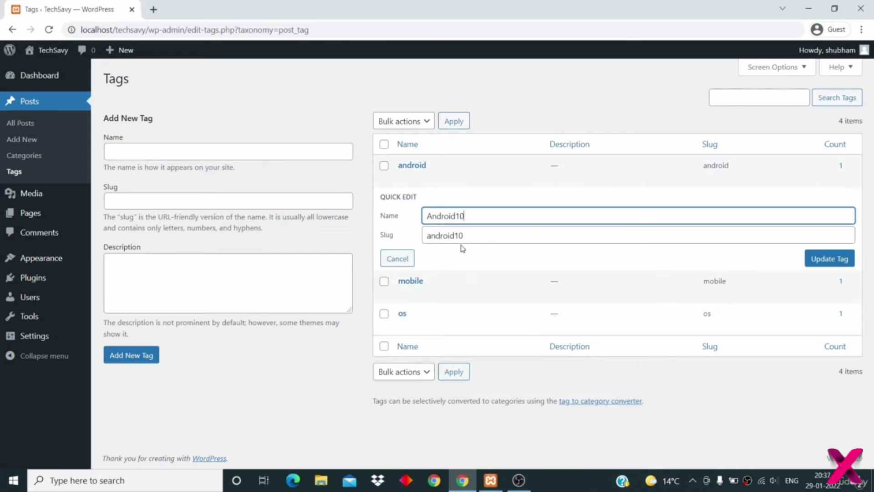
click(492, 237)
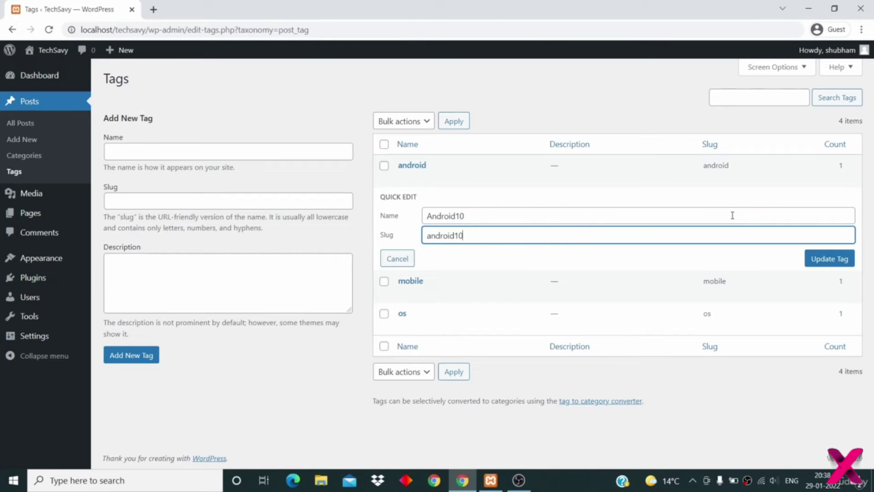
click(405, 259)
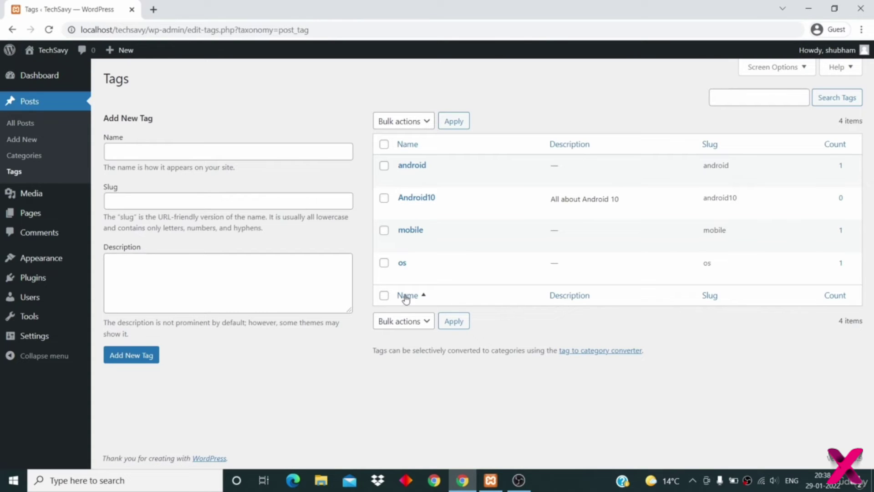
- Select all four tags (android, android10, mobile, os) and choose Delete as the bulk action
click(384, 263)
click(385, 231)
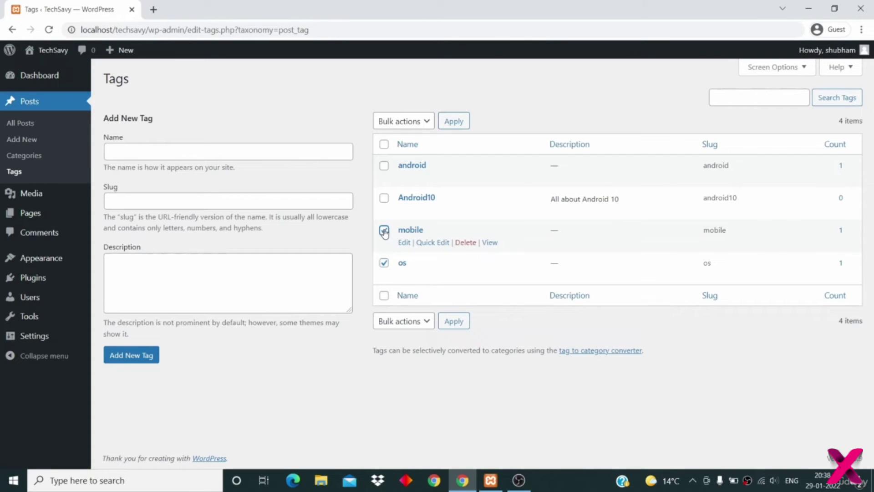
click(401, 122)
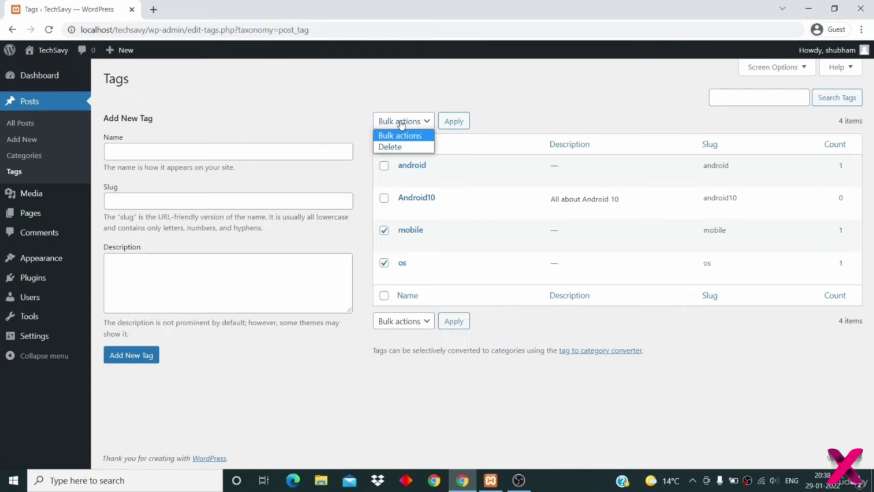
click(404, 147)
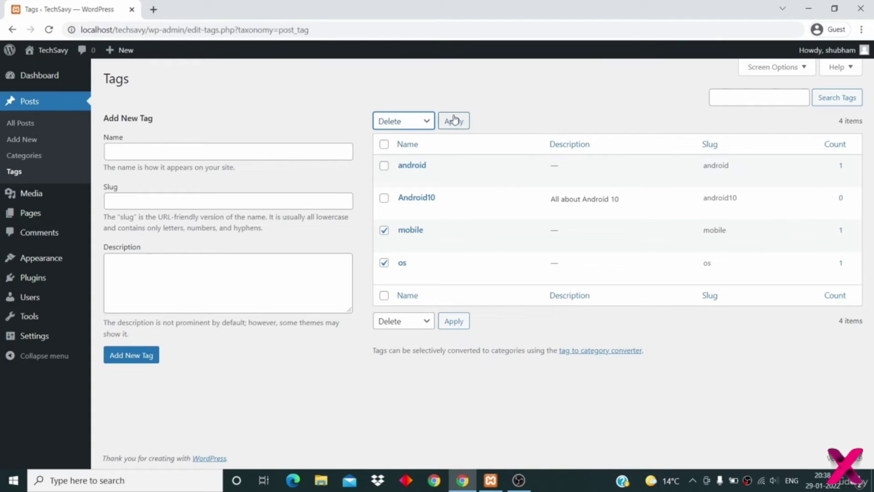
click(384, 148)
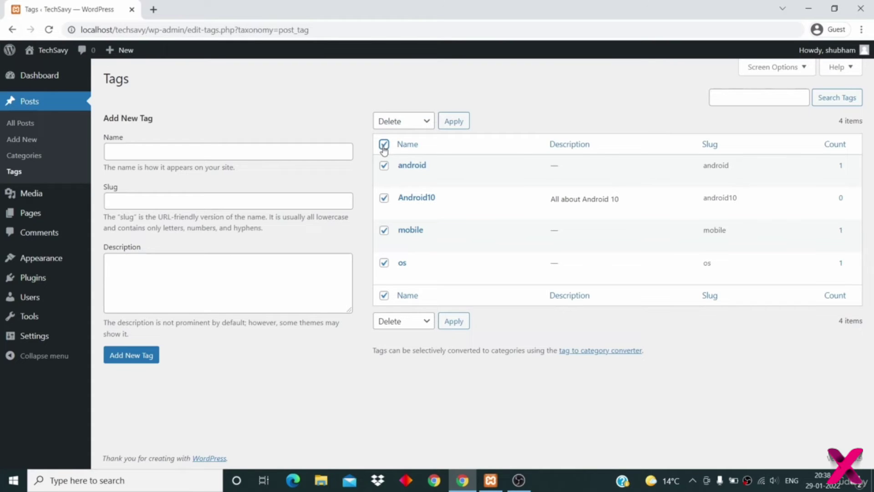
click(400, 123)
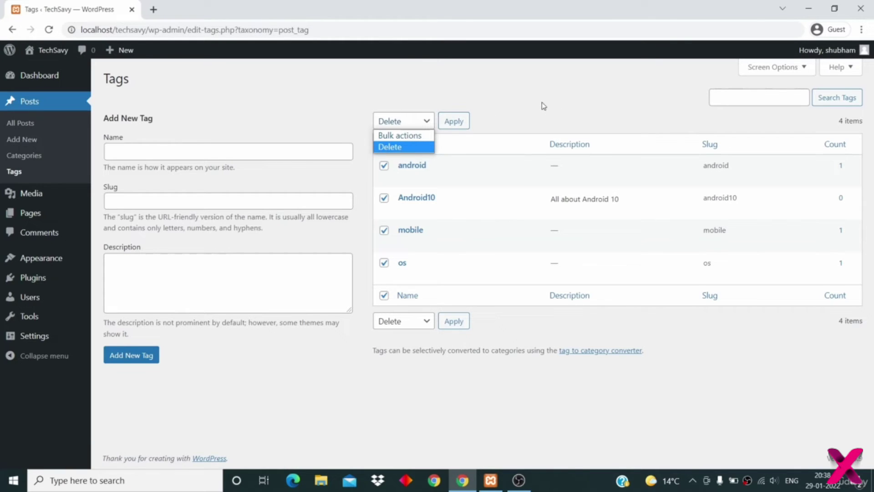
click(500, 217)
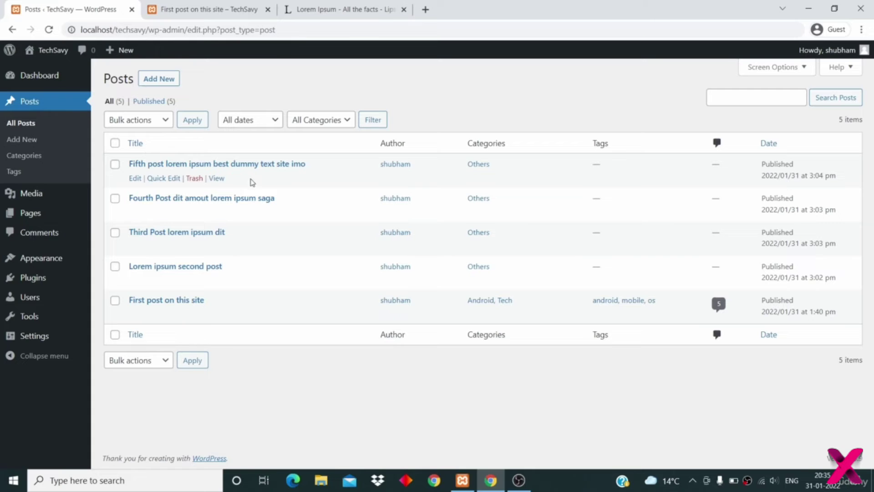
- View the Fifth post's public page in a new tab, then go back to the Posts tab
middle_click(216, 177)
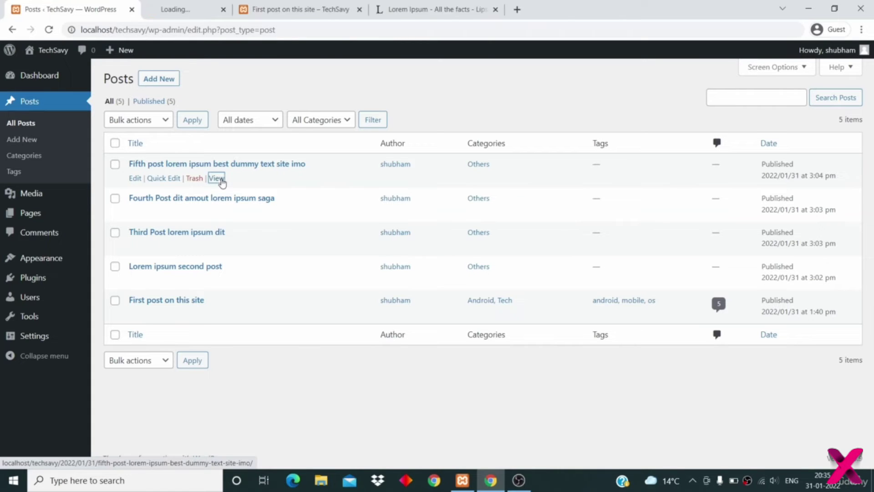
key(ctrl+Tab)
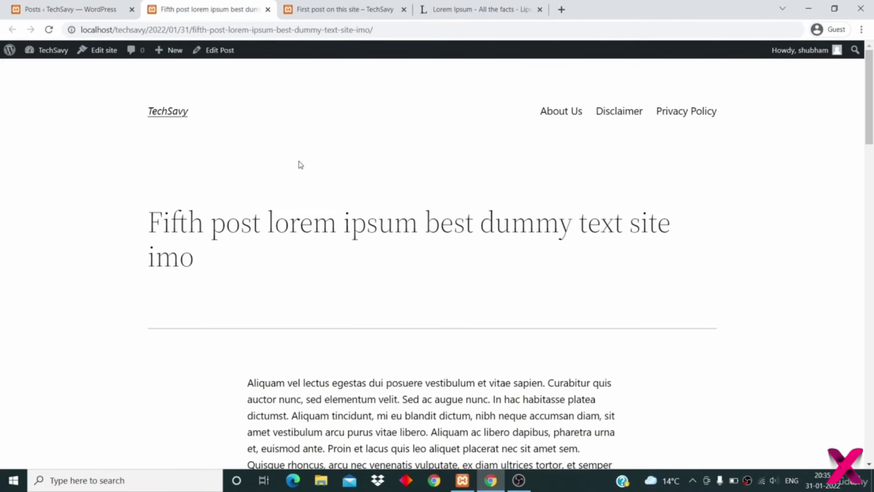
scroll(300, 165, down, 15)
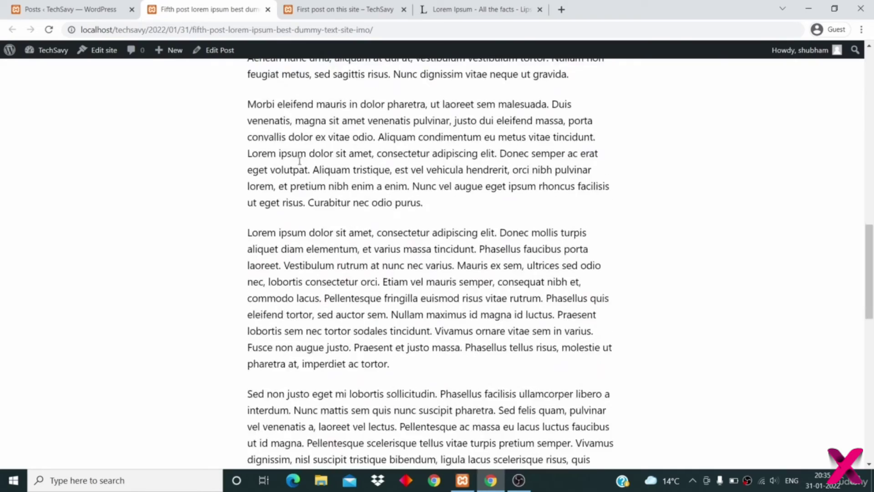
scroll(300, 165, up, 15)
click(85, 10)
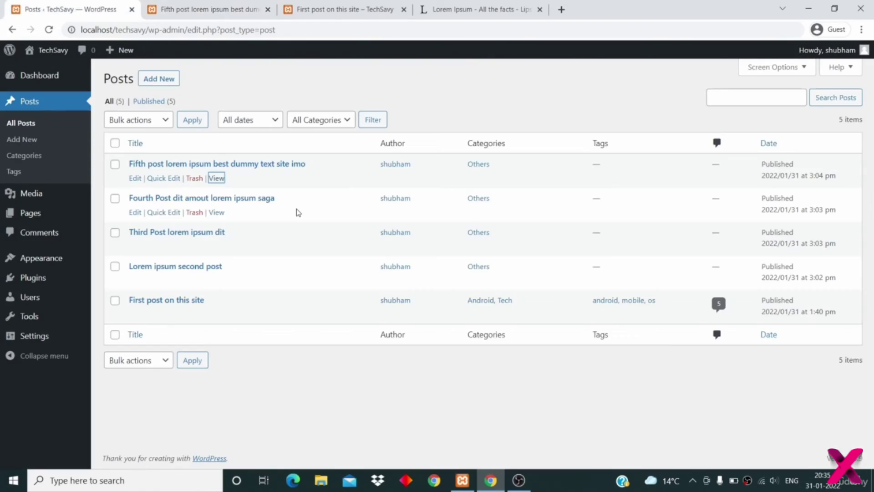
click(480, 385)
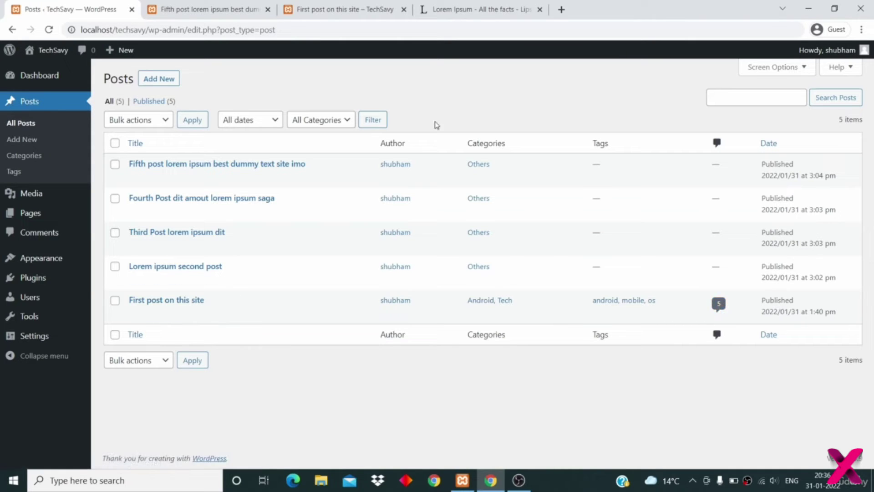
click(32, 211)
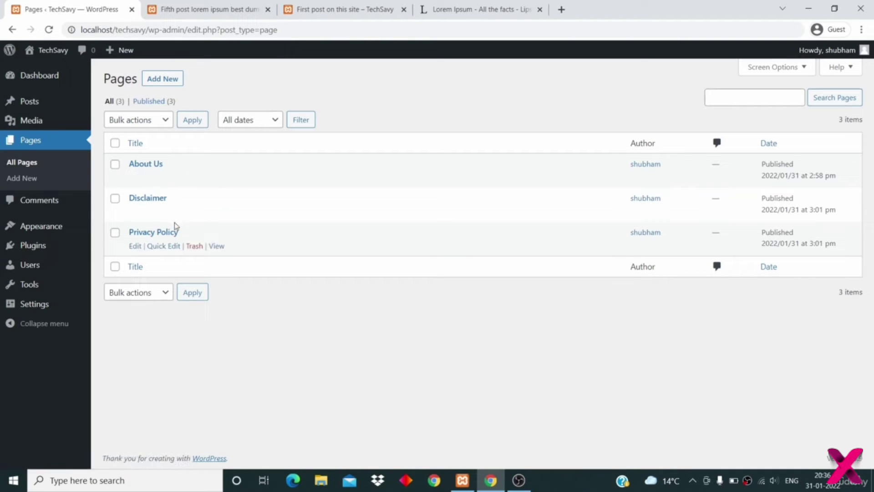
click(216, 213)
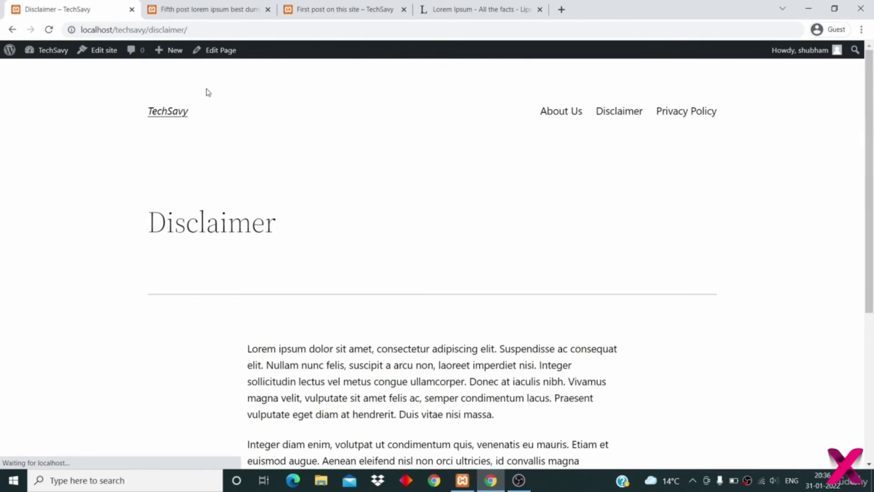
scroll(149, 285, down, 5)
scroll(148, 288, up, 10)
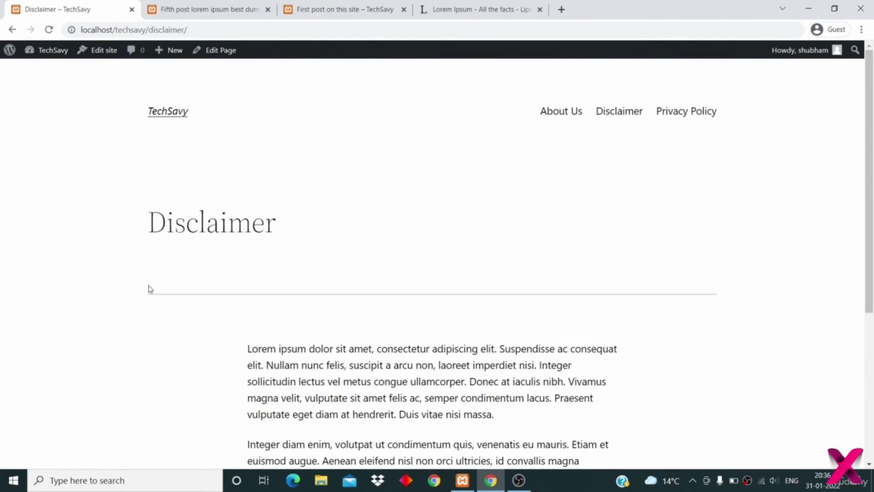
scroll(305, 322, down, 5)
scroll(308, 362, up, 4)
scroll(307, 359, down, 5)
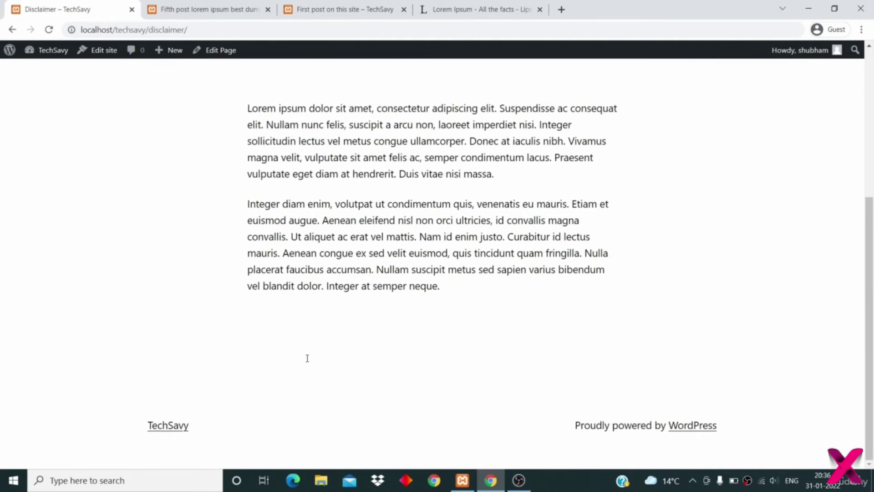
click(13, 30)
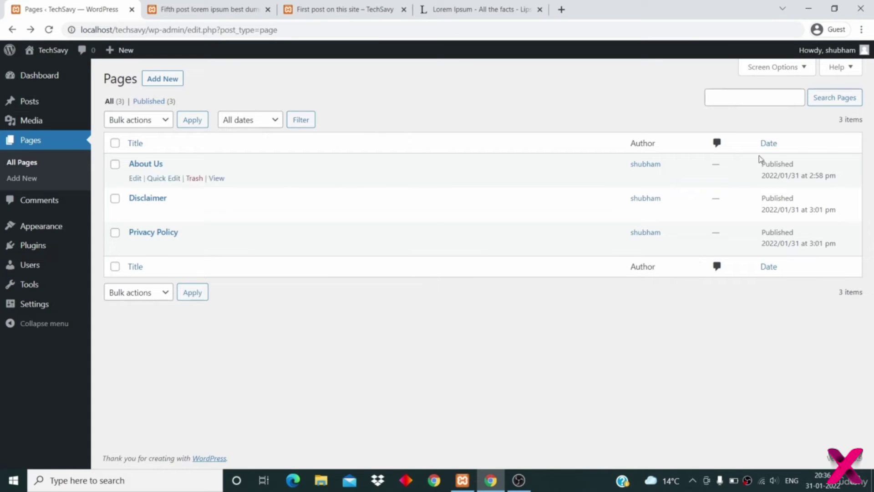
click(55, 102)
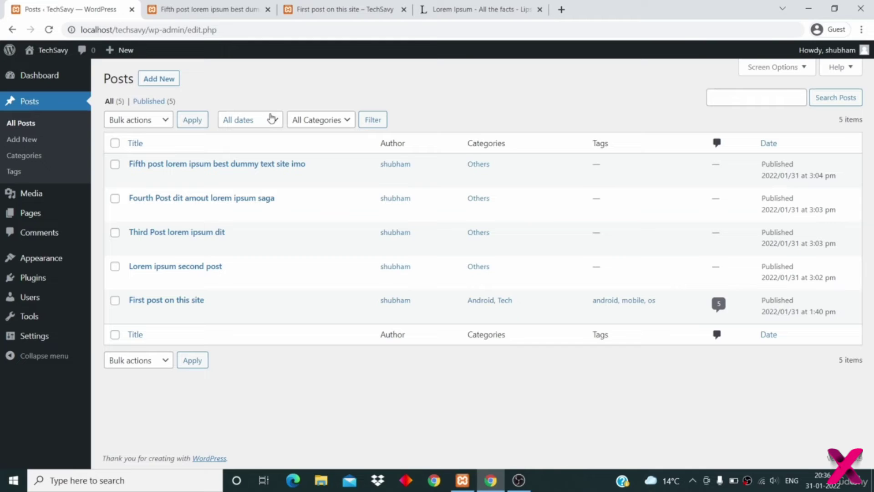
- Filter the posts list by the Android category, then reset it to All Categories
click(321, 122)
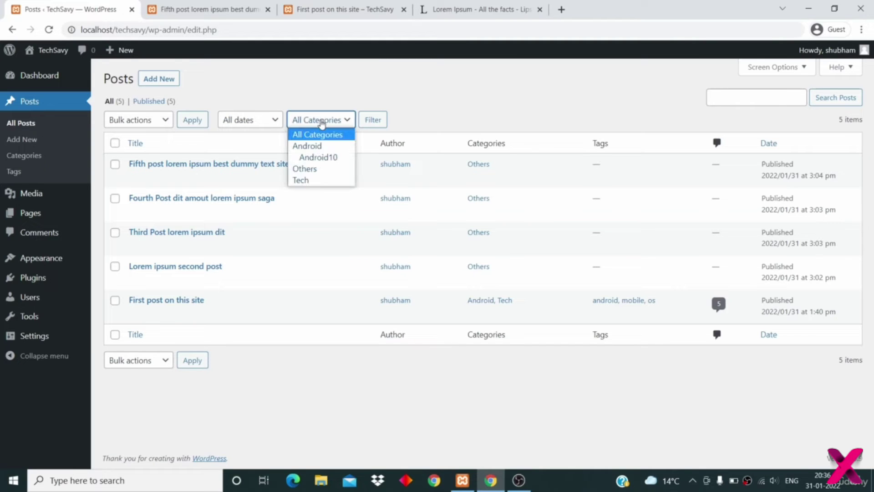
click(320, 146)
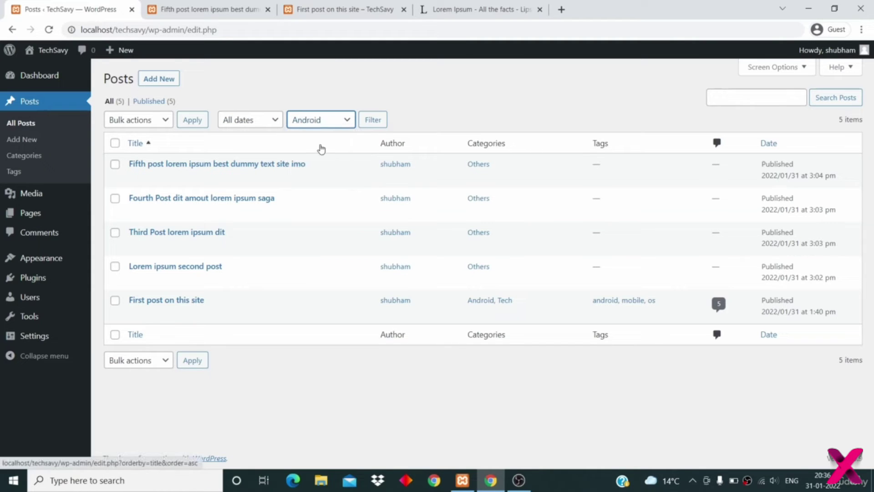
click(373, 121)
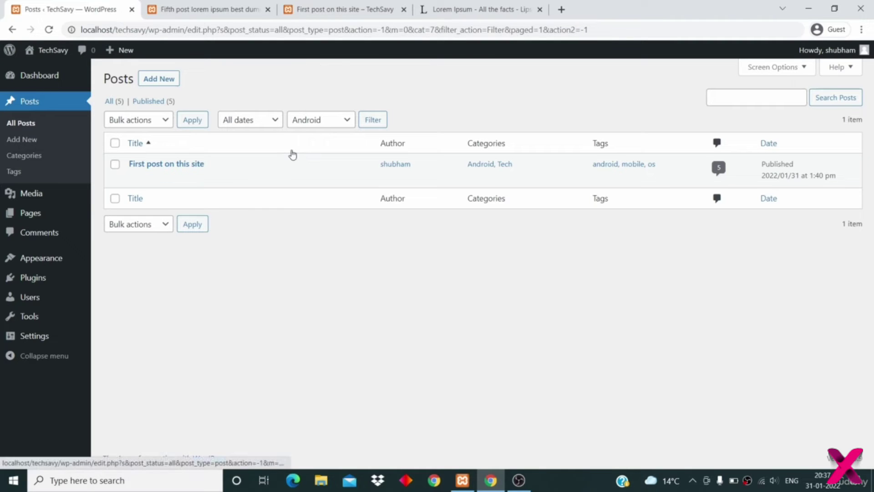
click(326, 119)
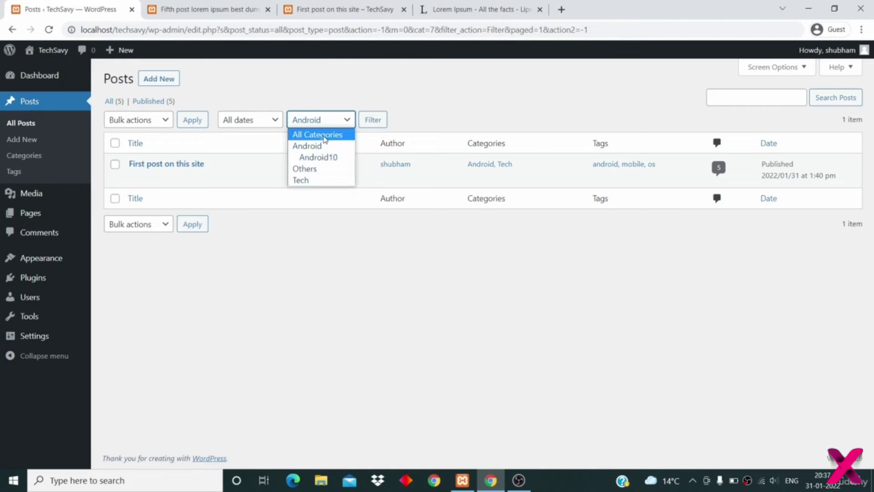
click(324, 136)
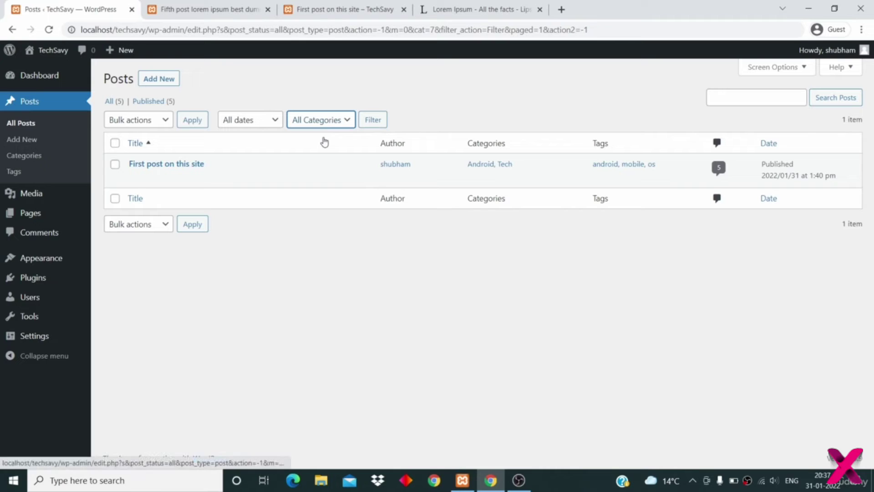
click(376, 121)
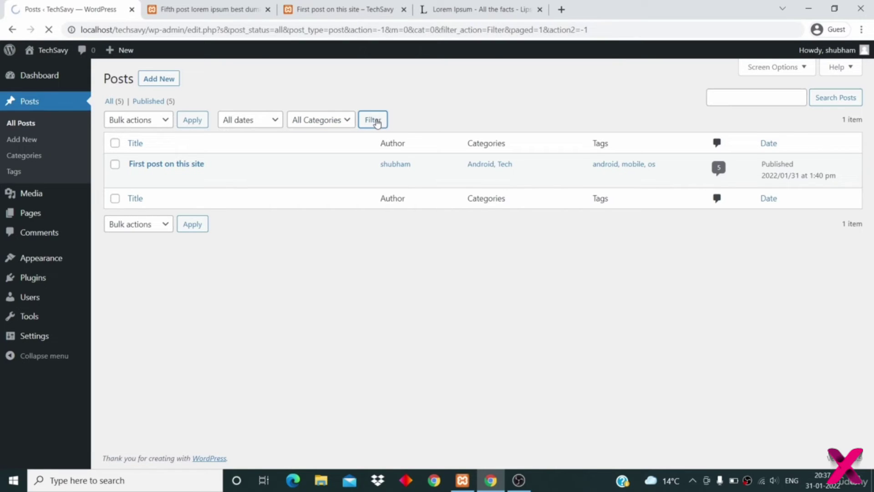
- Look over the date filter and bulk action options for posts
click(259, 121)
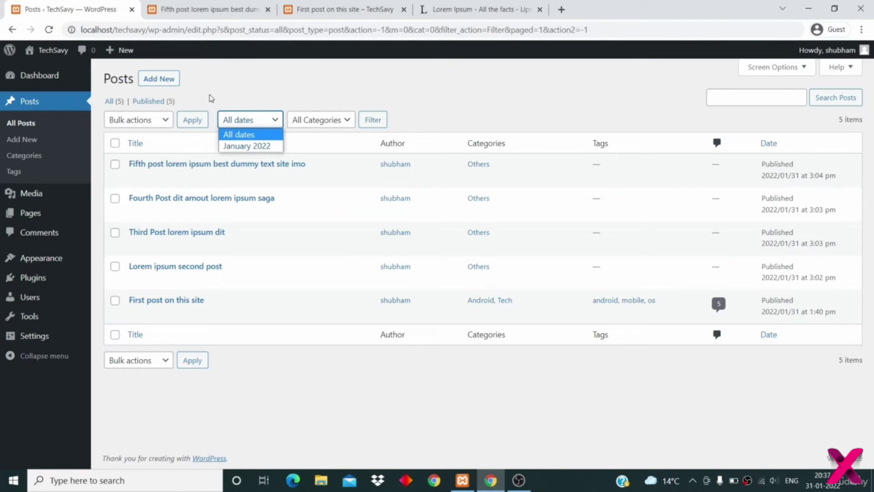
click(209, 97)
click(136, 123)
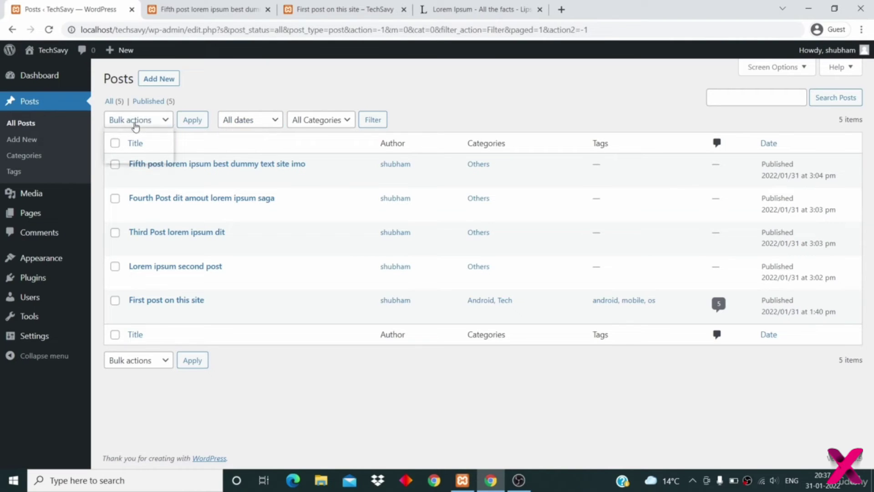
click(280, 88)
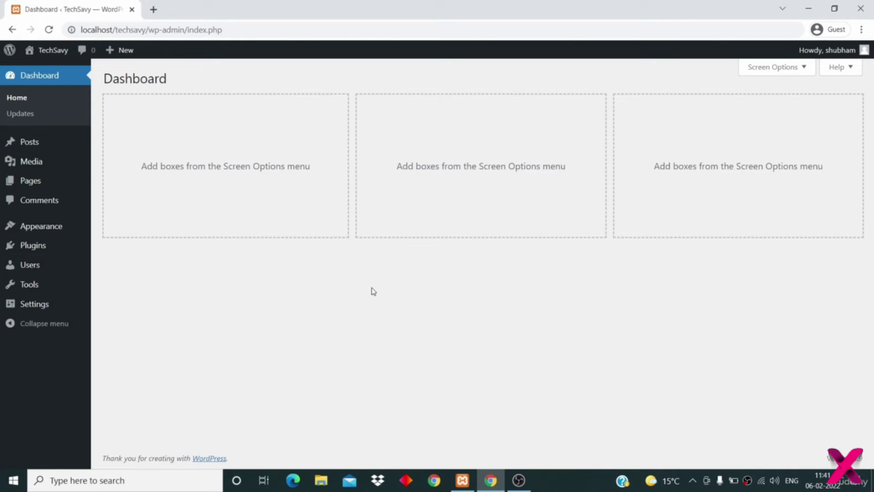
- Replace the tagline in General Settings with 'The best place for tech news'
mouse_move(43, 306)
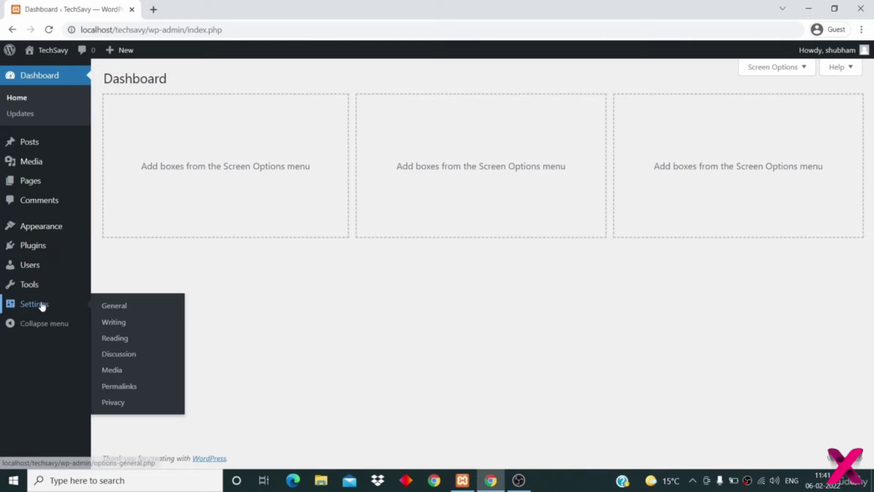
click(119, 308)
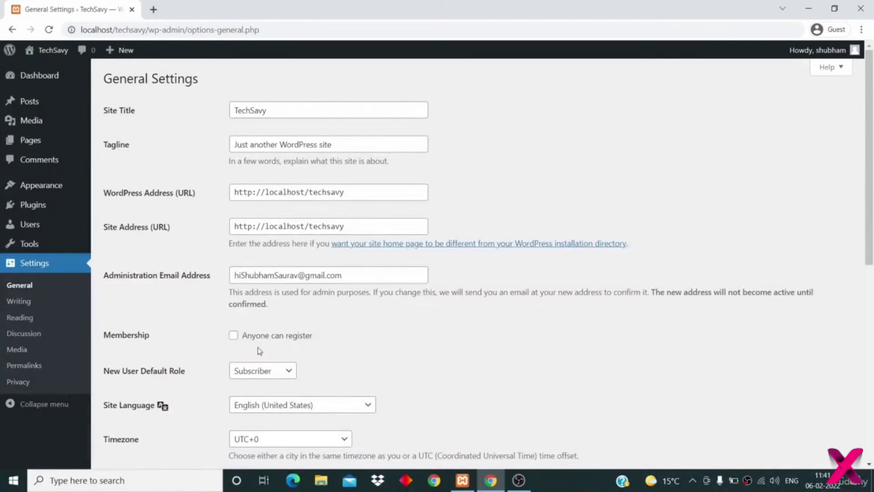
double_click(319, 113)
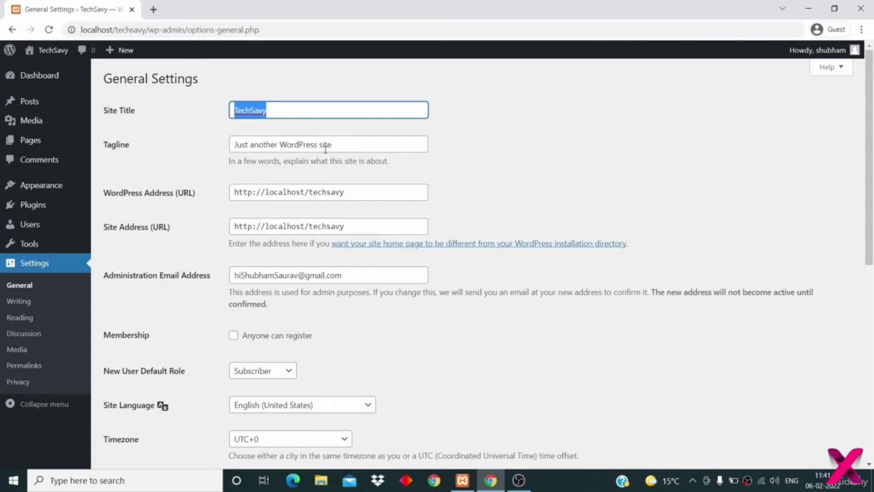
triple_click(343, 146)
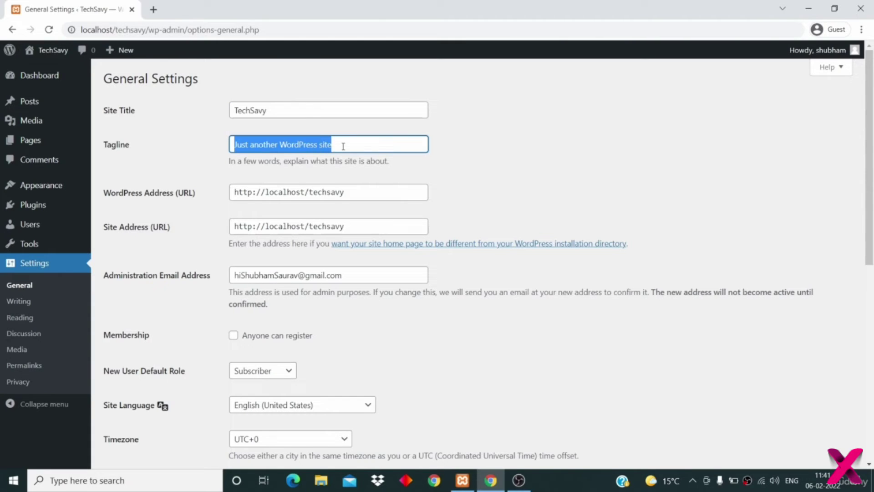
key(BackSpace)
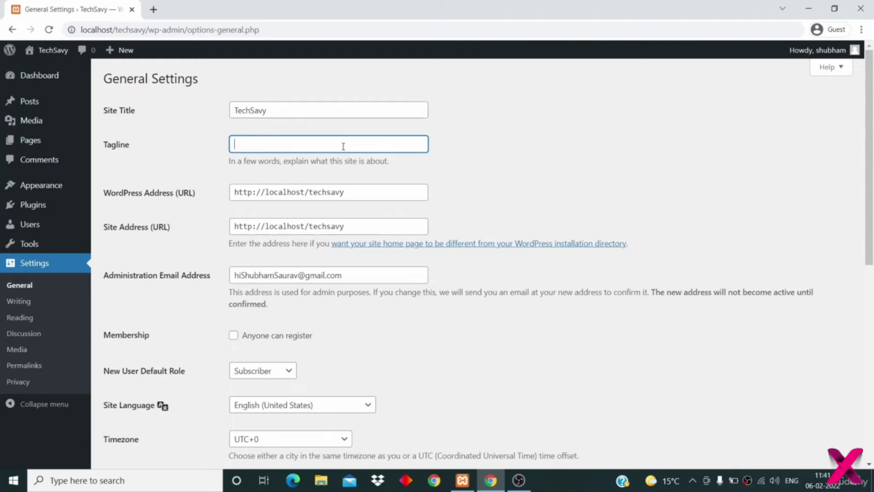
text(The best place for tech news)
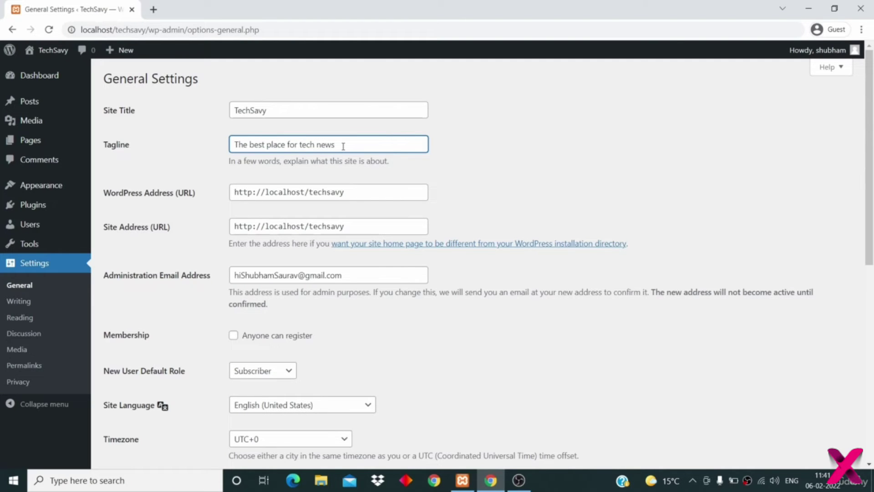
scroll(515, 265, down, 2)
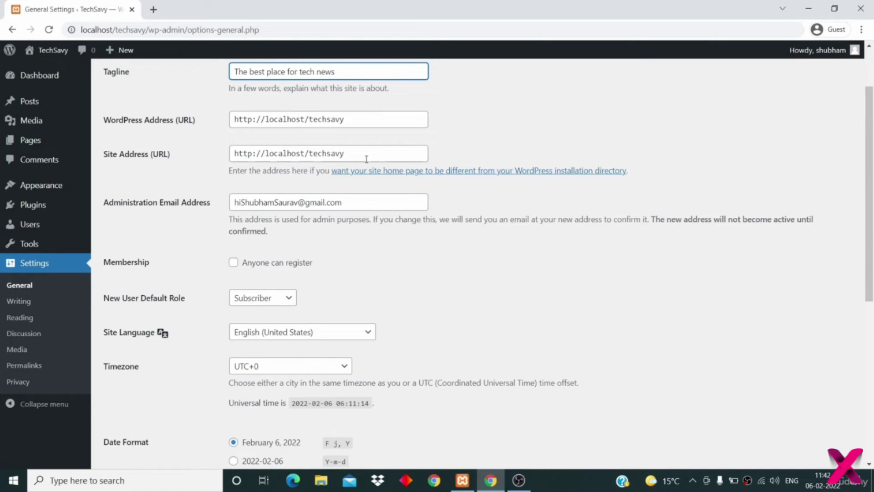
- Tick 'Anyone can register' under Membership and keep Subscriber as the new-user default role
scroll(417, 210, down, 1)
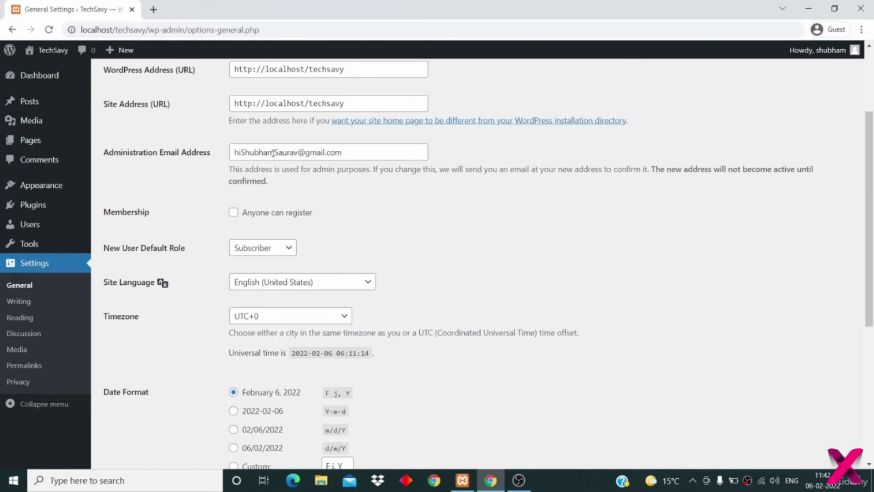
scroll(361, 184, down, 2)
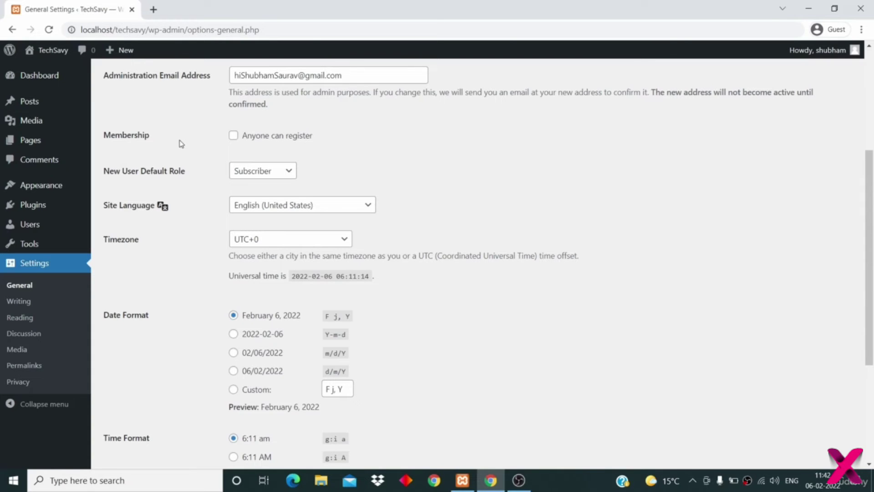
click(233, 137)
scroll(173, 197, down, 1)
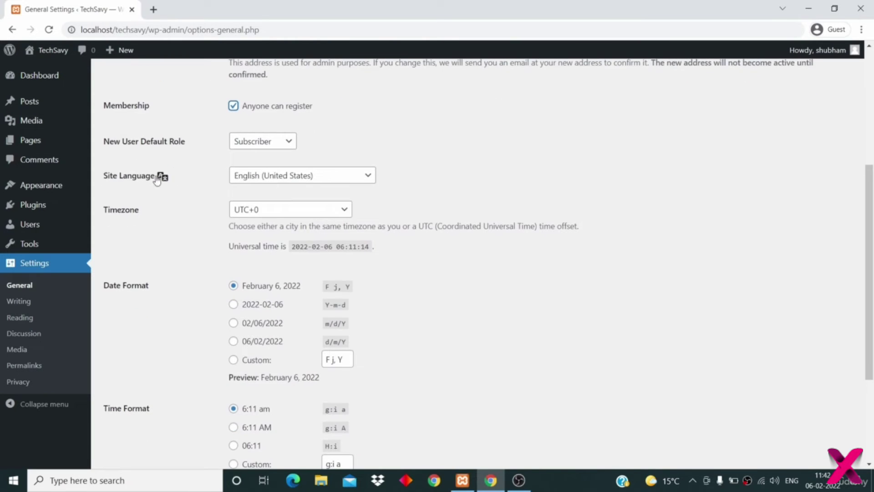
click(262, 144)
click(263, 157)
click(335, 138)
scroll(185, 181, down, 1)
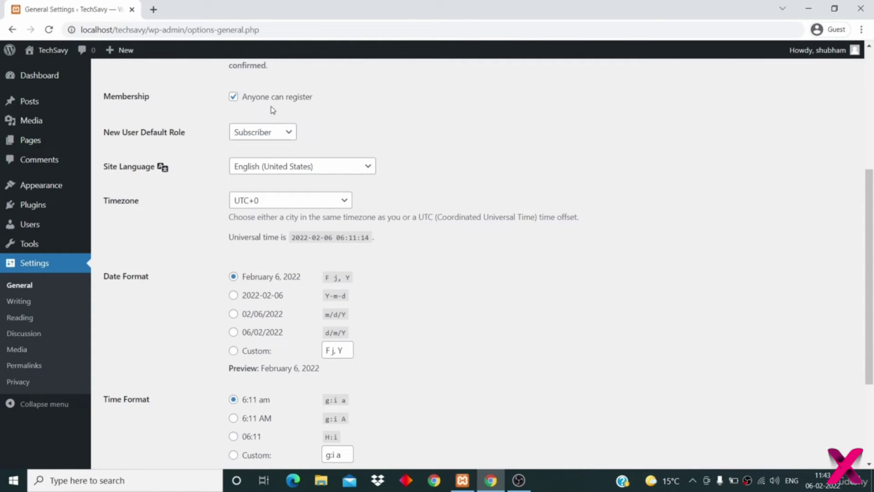
scroll(273, 110, down, 2)
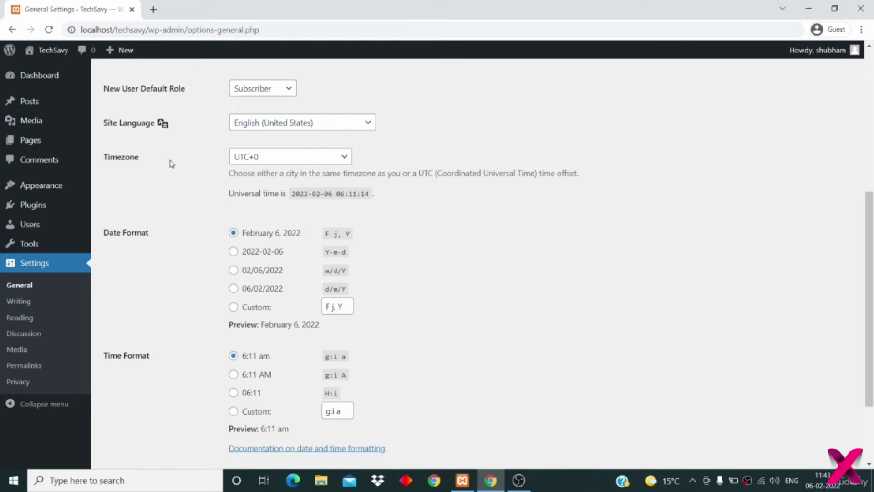
- Set the site timezone to UTC+5:30
click(289, 163)
scroll(333, 292, down, 6)
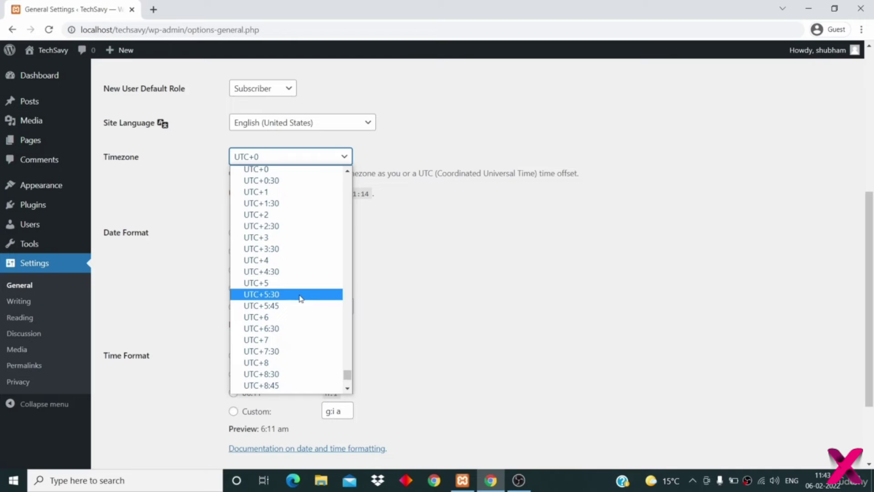
click(300, 295)
- Choose the 'g:i A' time format, start the week on Sunday, and save the settings
scroll(529, 170, down, 1)
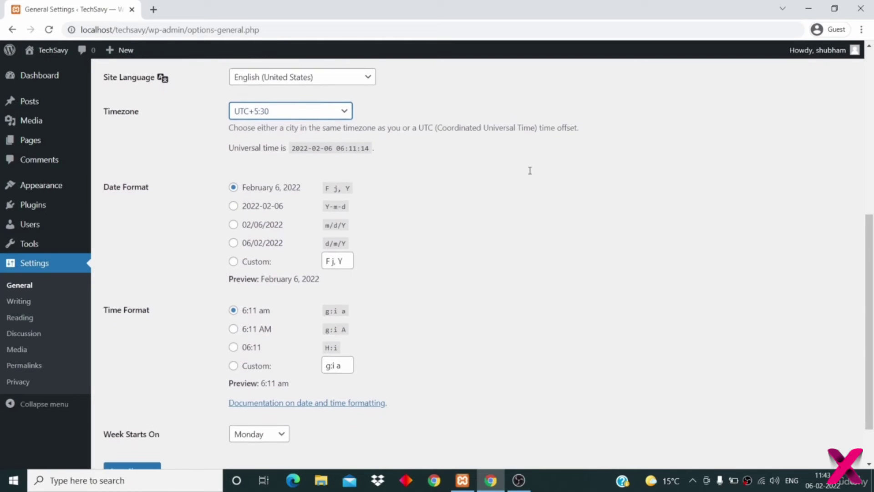
scroll(428, 192, down, 1)
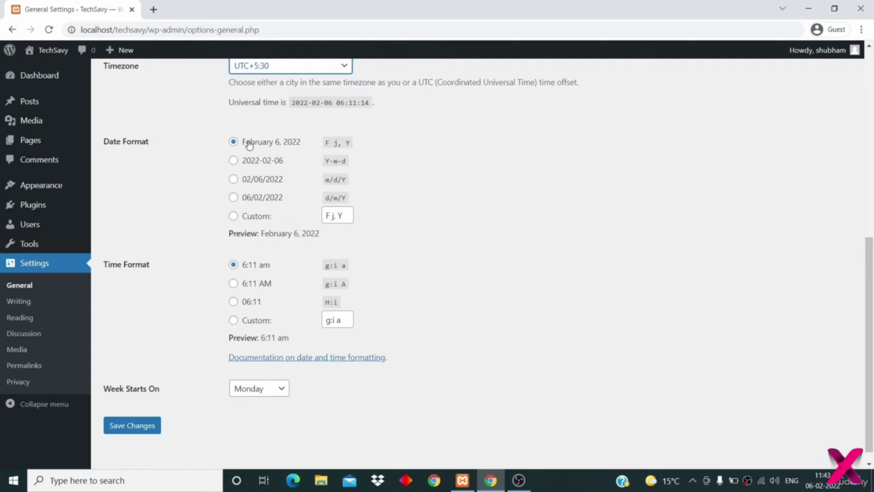
scroll(258, 187, down, 1)
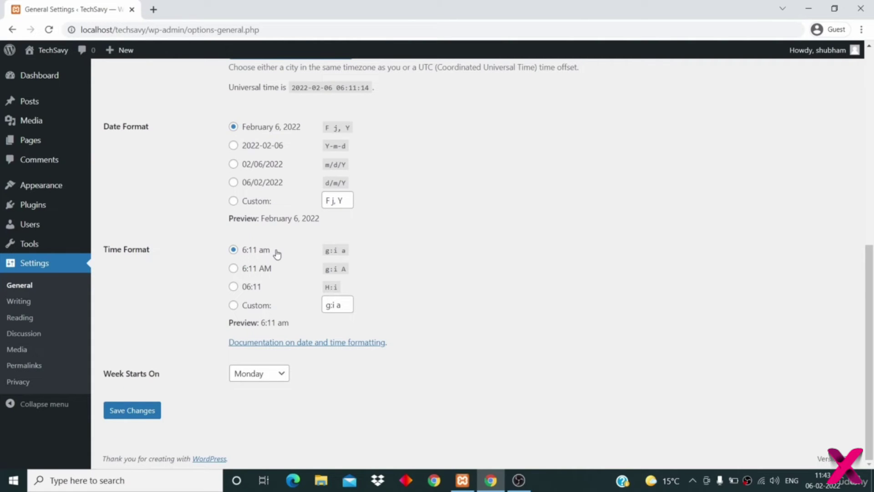
click(234, 269)
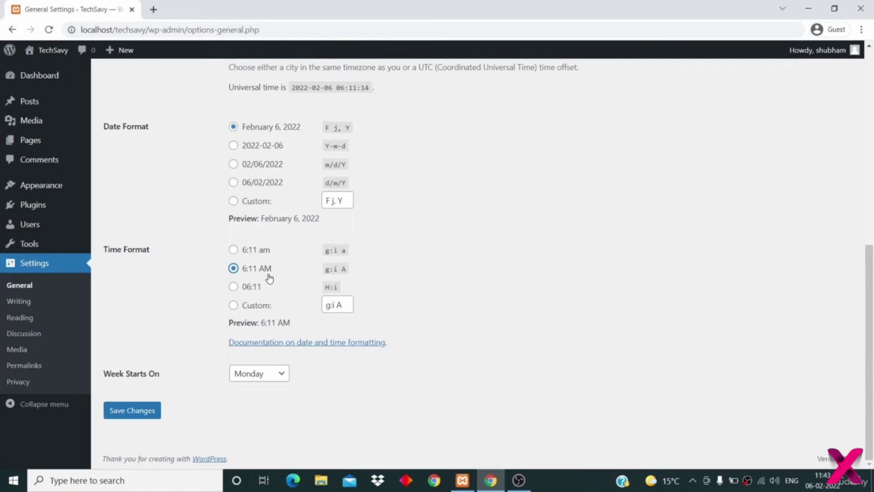
click(172, 275)
click(246, 376)
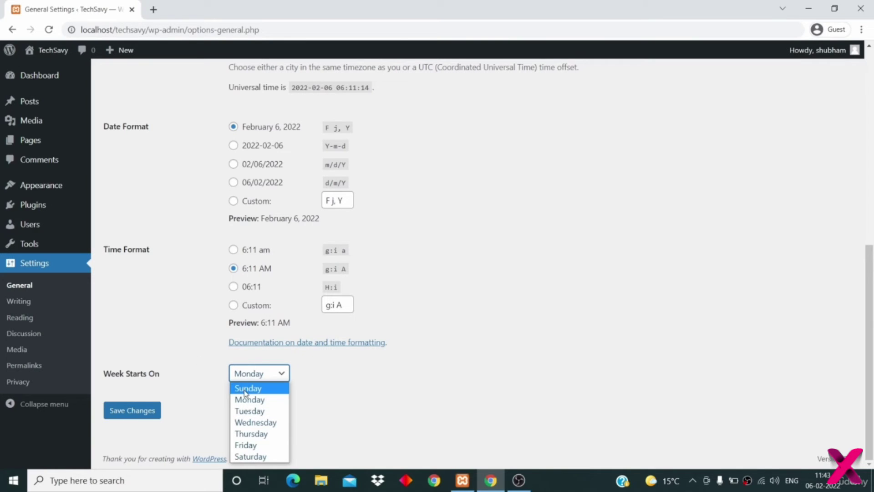
click(246, 389)
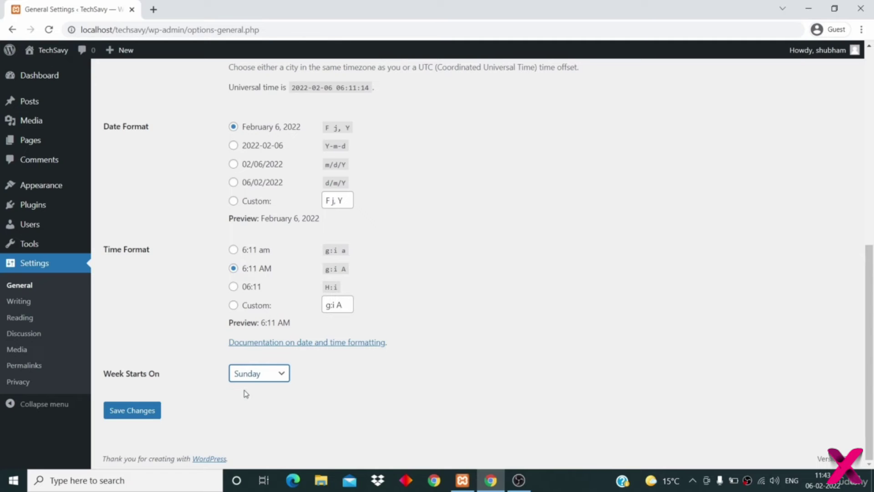
click(127, 412)
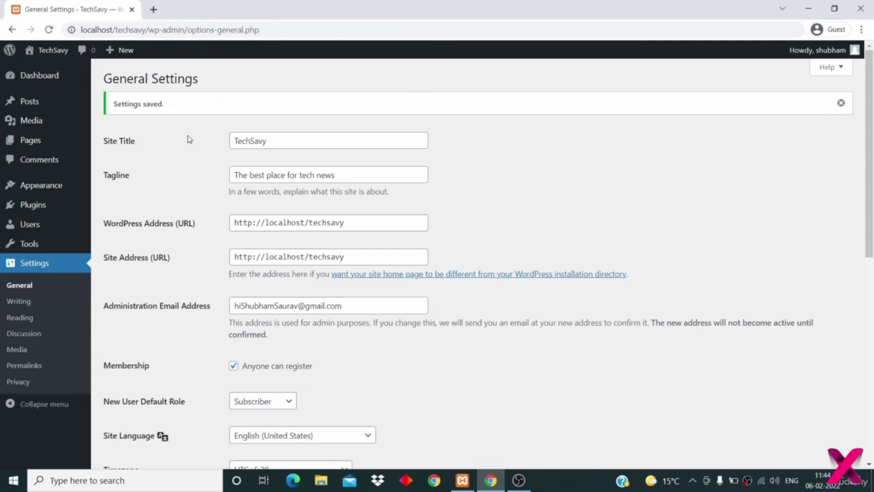
- Open the live site from Visit Site in a new tab, view it, and return to General Settings
scroll(189, 140, down, 10)
scroll(189, 140, up, 10)
mouse_move(52, 54)
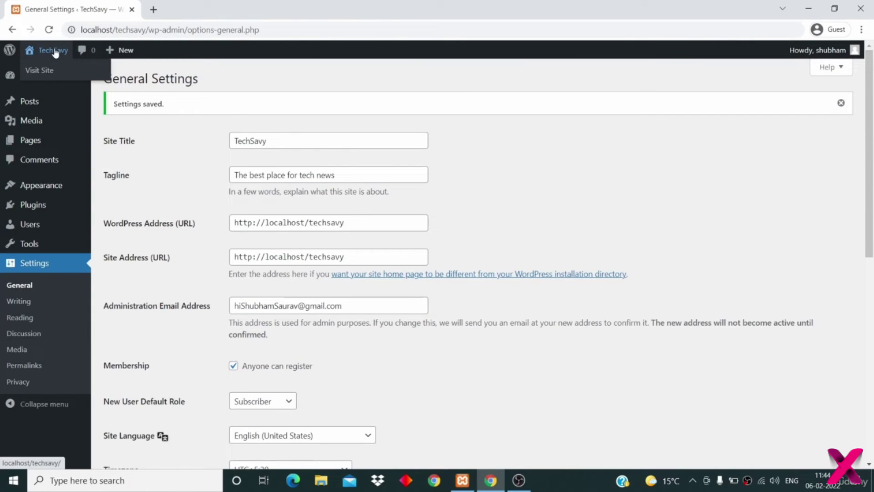
right_click(44, 75)
click(50, 80)
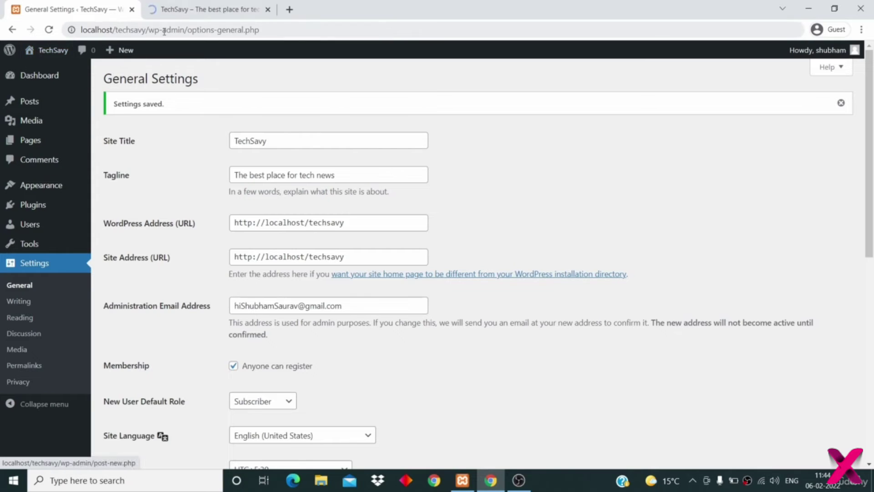
click(186, 8)
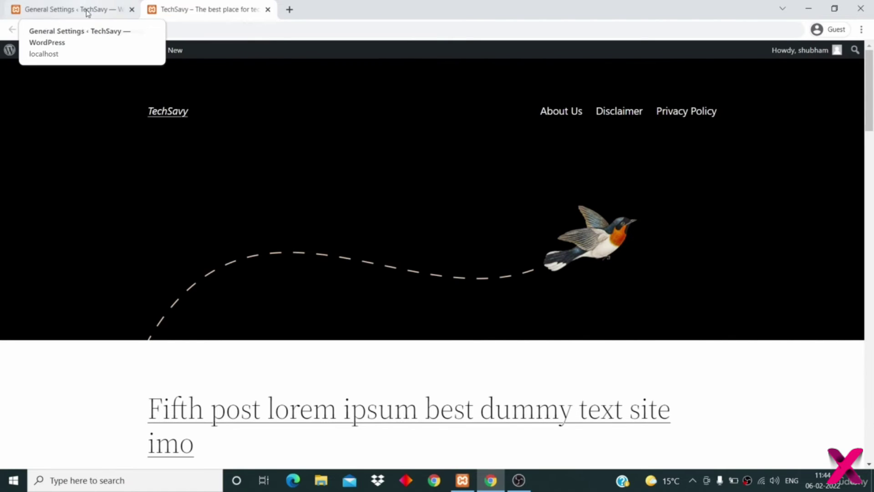
click(71, 10)
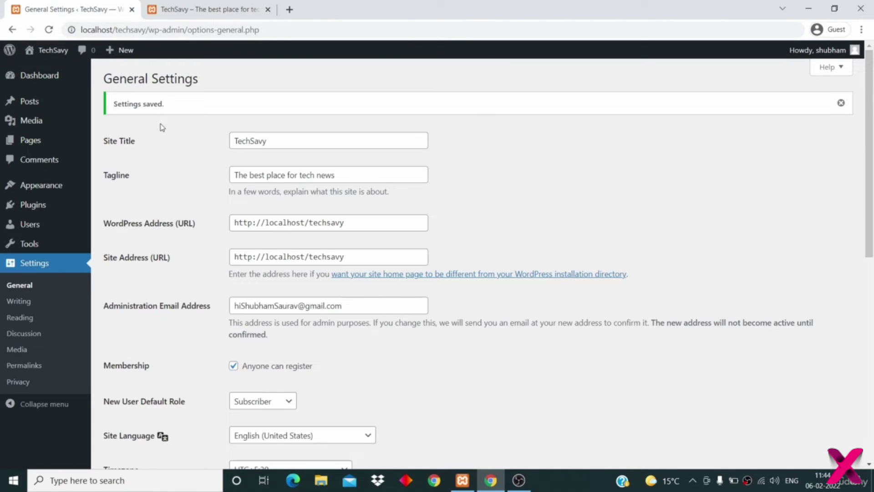
- In Settings > Writing, set the Default Post Category to Tech
click(18, 301)
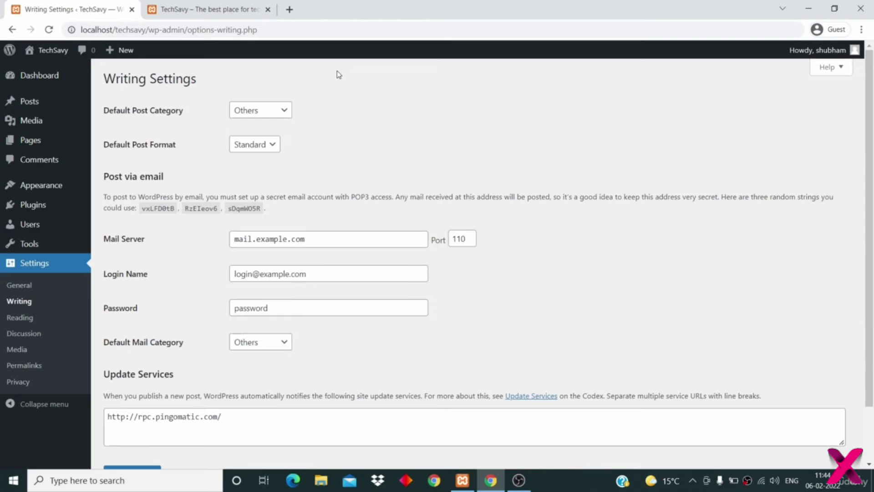
click(273, 113)
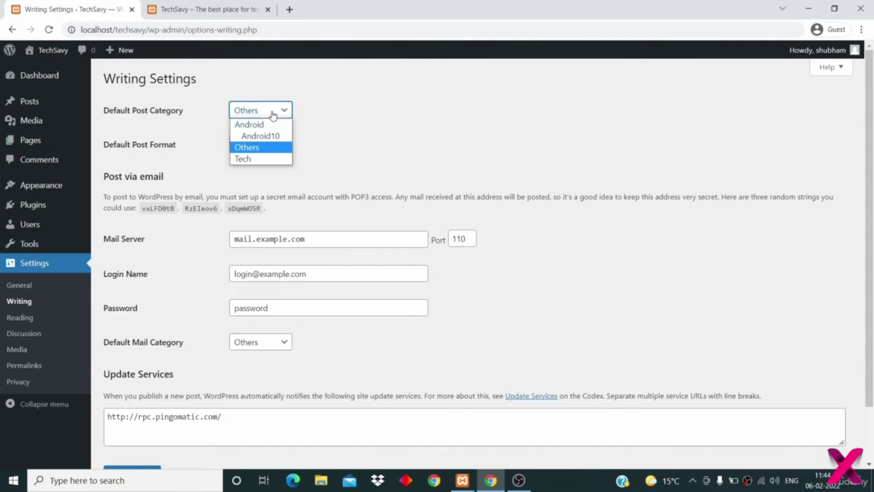
click(268, 159)
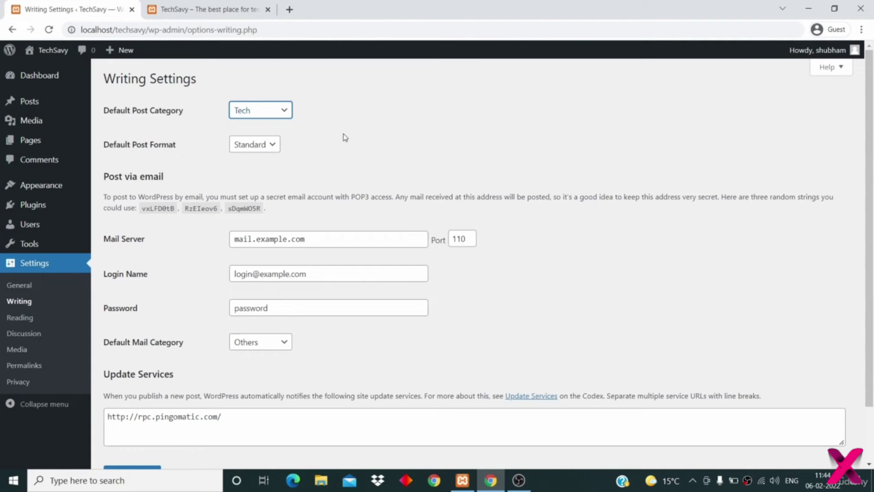
scroll(345, 137, down, 2)
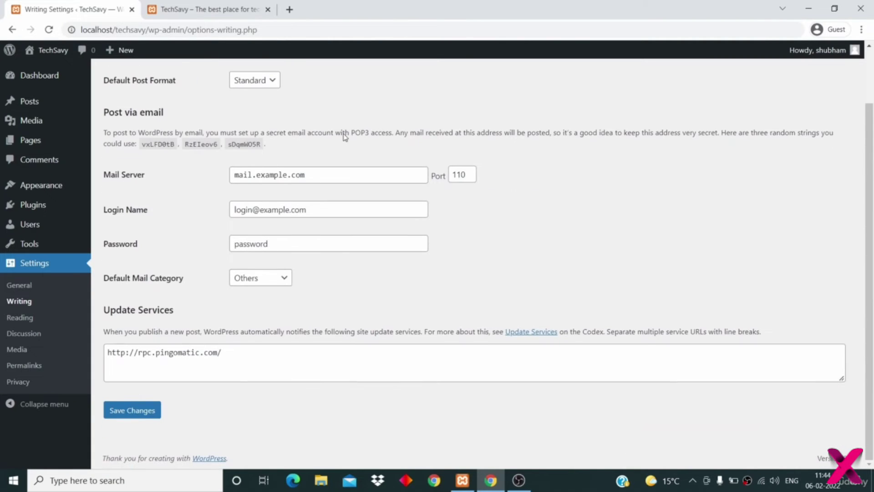
scroll(345, 138, up, 2)
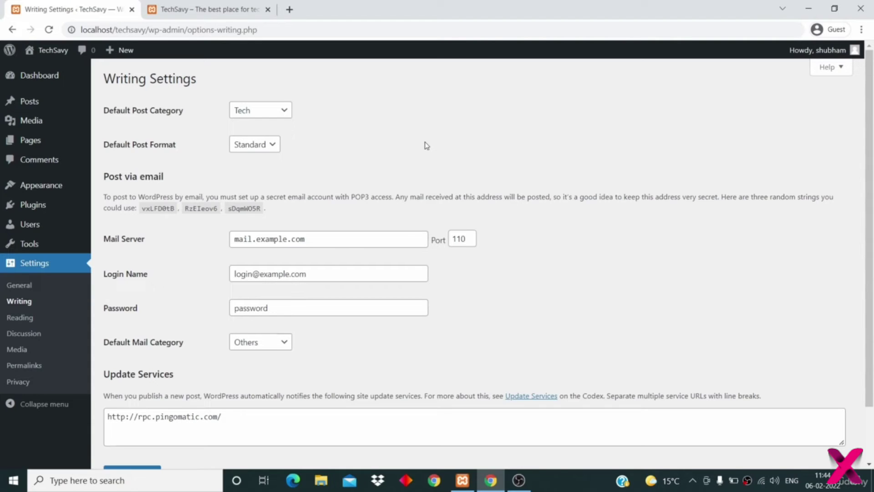
click(269, 111)
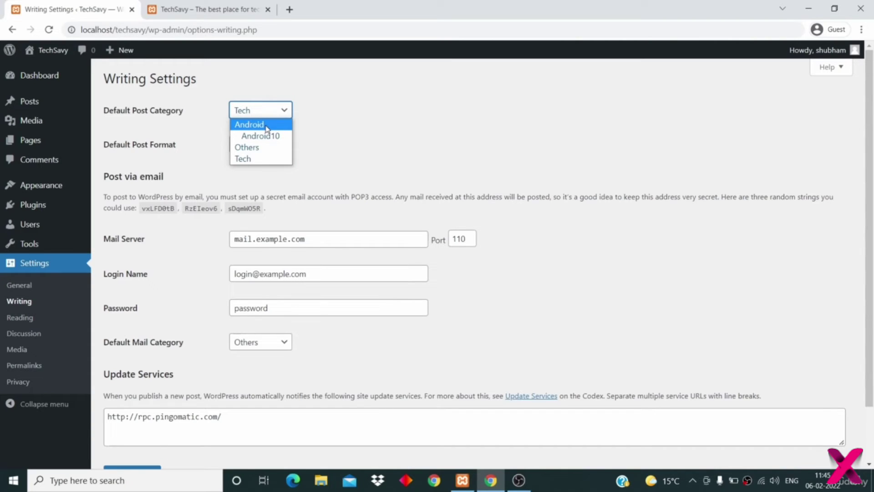
click(269, 157)
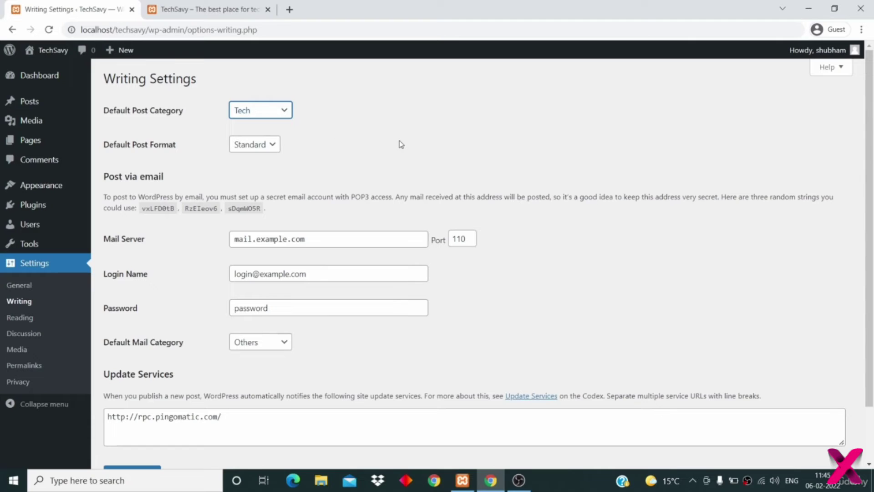
click(276, 111)
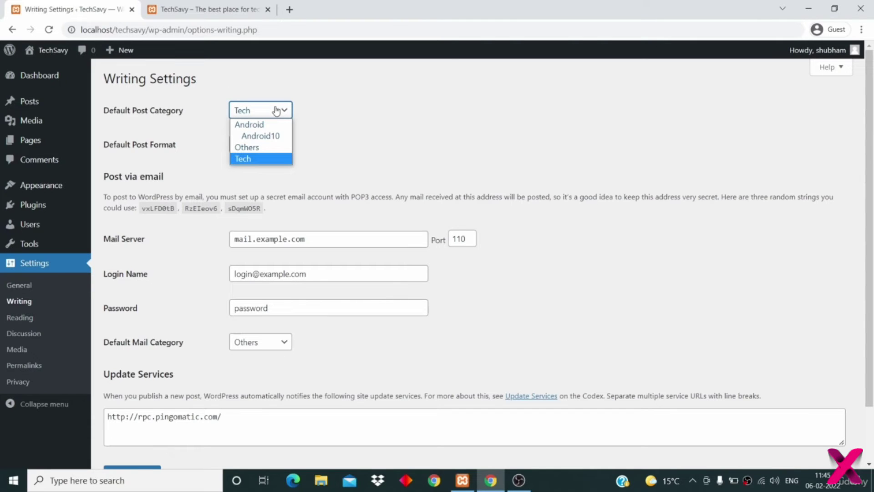
click(259, 170)
- Keep Standard as the default post format and save the writing settings
scroll(267, 179, down, 1)
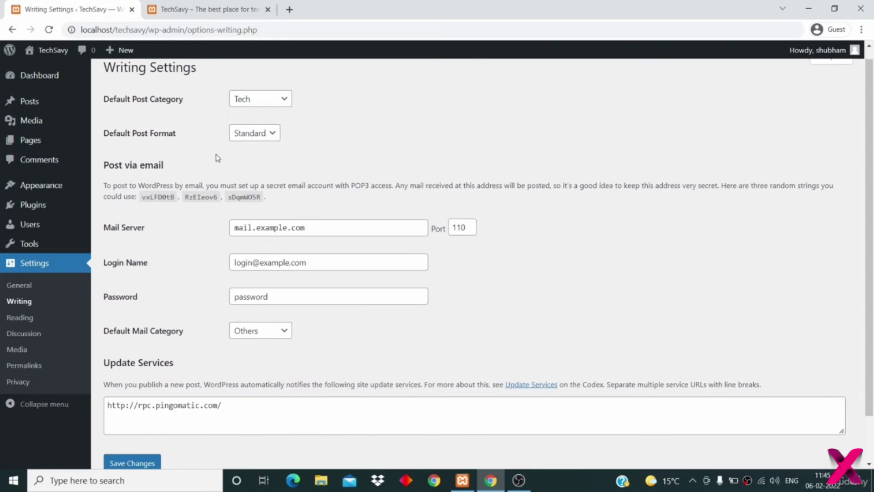
click(241, 134)
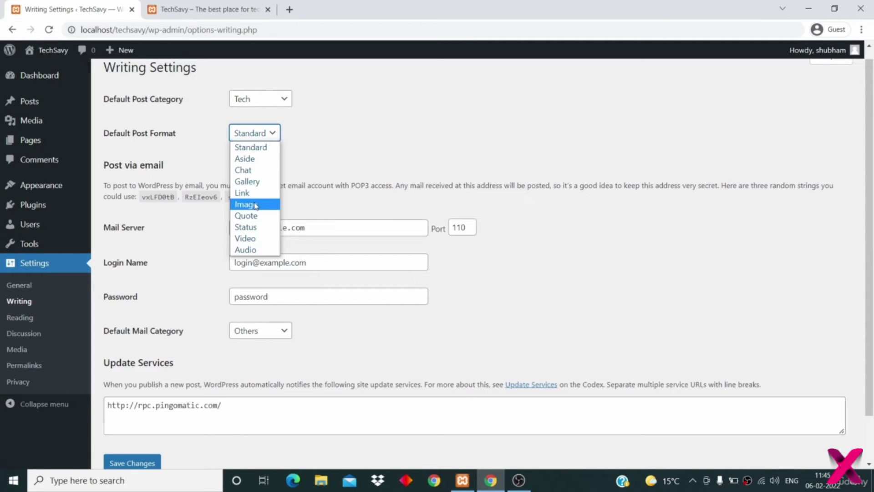
click(265, 151)
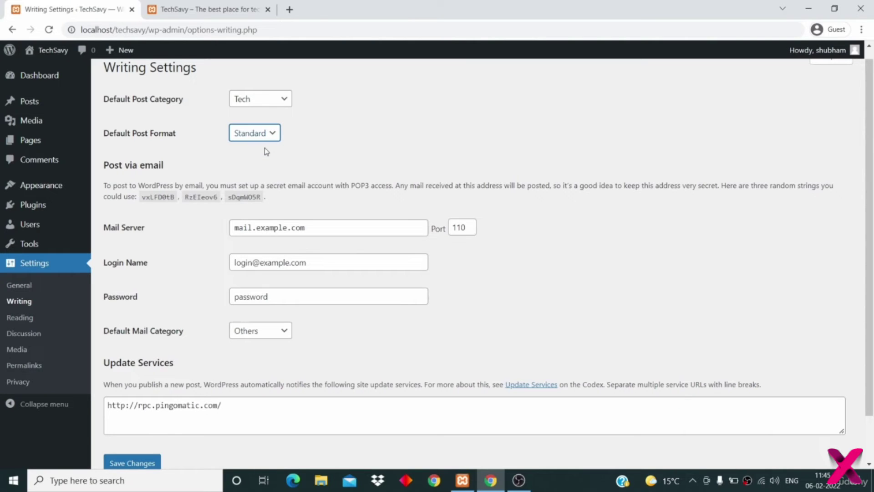
scroll(266, 151, down, 2)
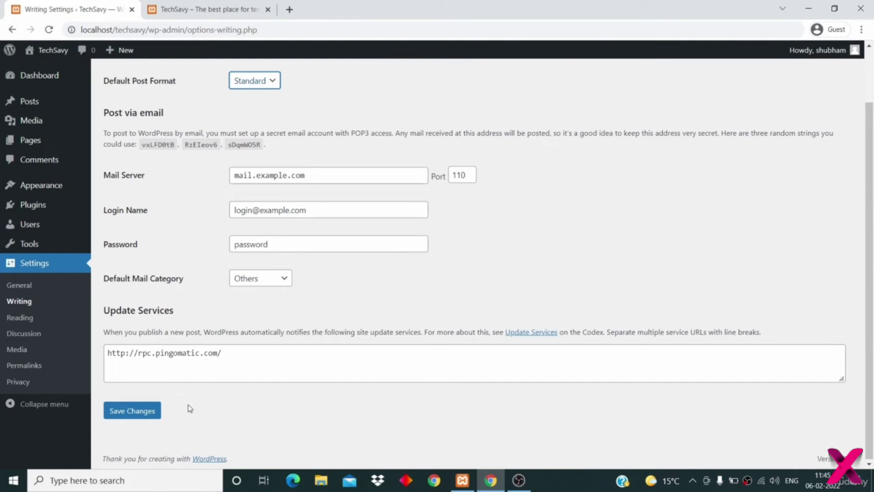
click(148, 415)
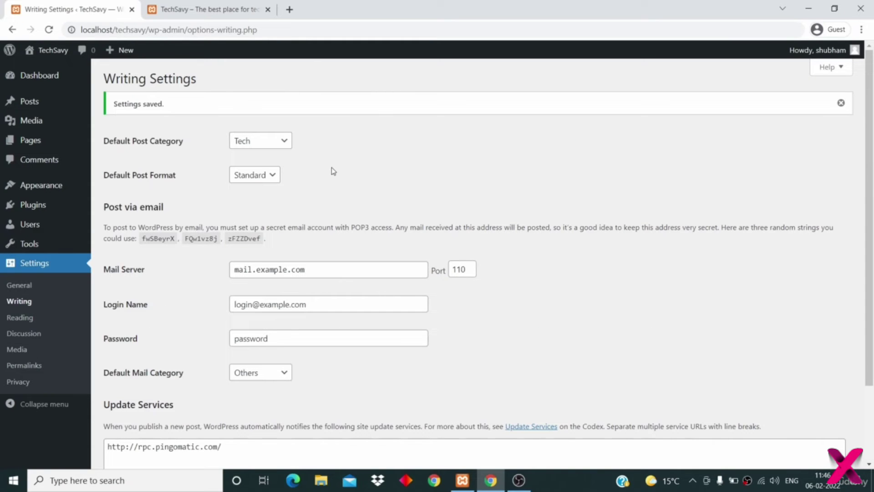
scroll(333, 171, down, 1)
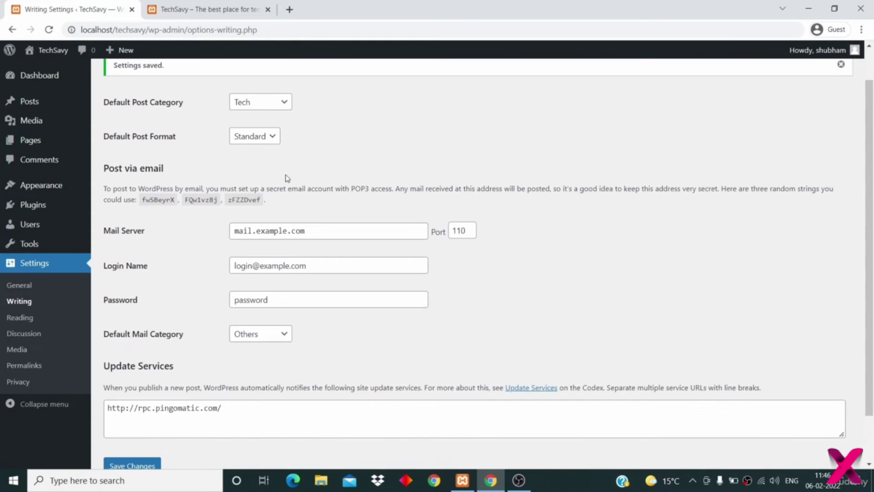
click(17, 320)
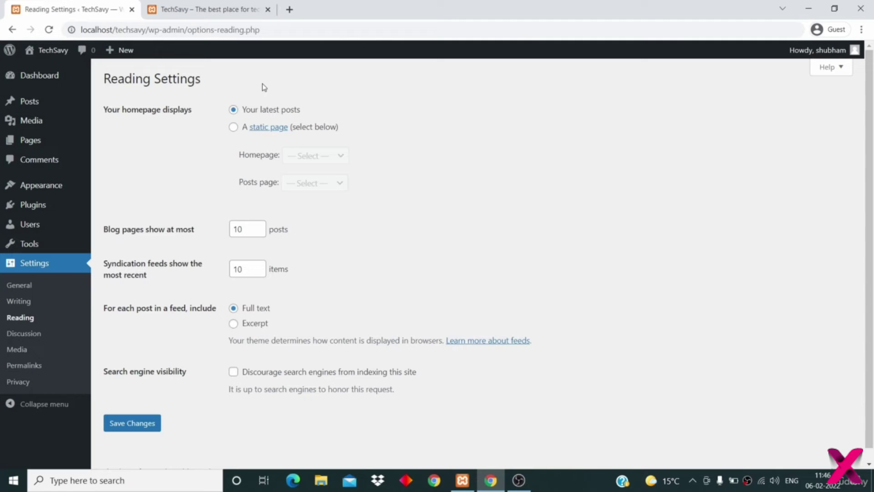
- Reload the TechSavy front page tab to confirm it still lists the latest posts
click(193, 9)
click(50, 33)
- Reload the TechSavy home page, scroll through its latest posts, then return to the Reading Settings tab
click(163, 112)
scroll(315, 258, down, 4)
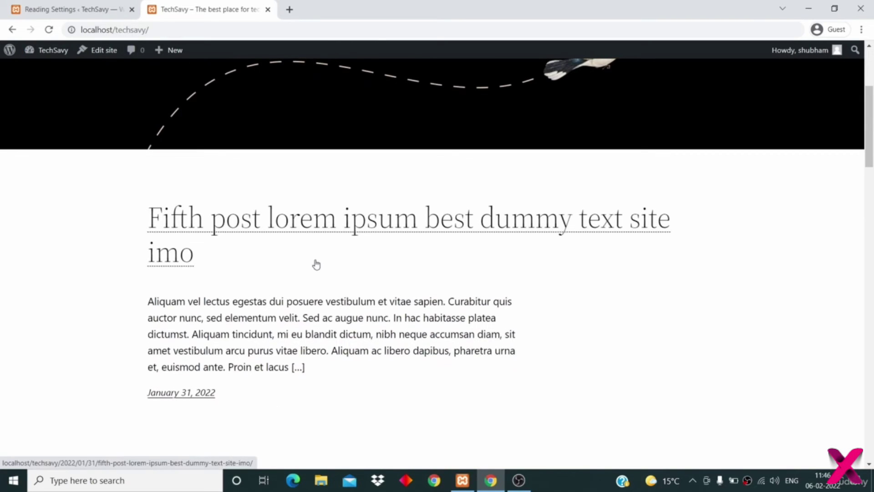
scroll(317, 263, down, 6)
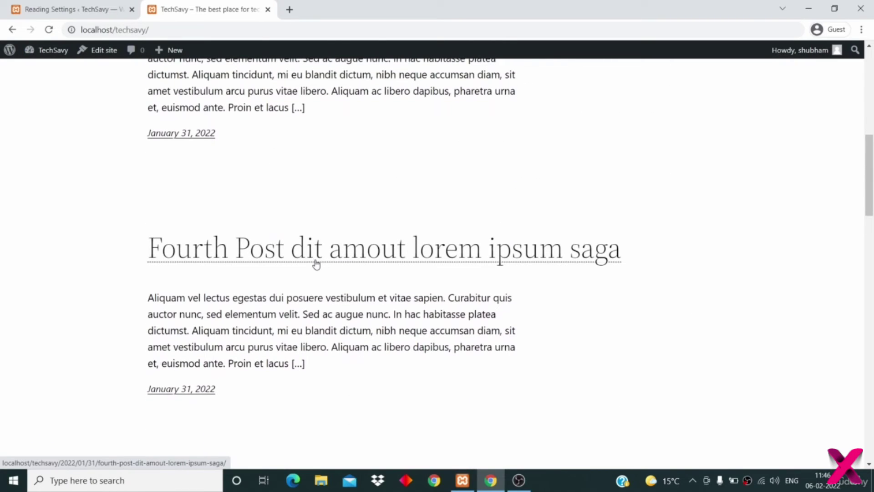
scroll(316, 264, down, 14)
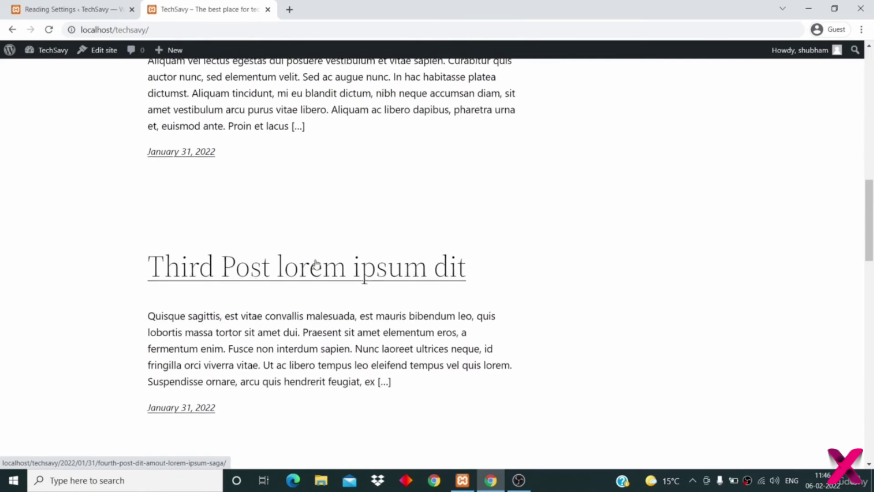
scroll(317, 263, down, 10)
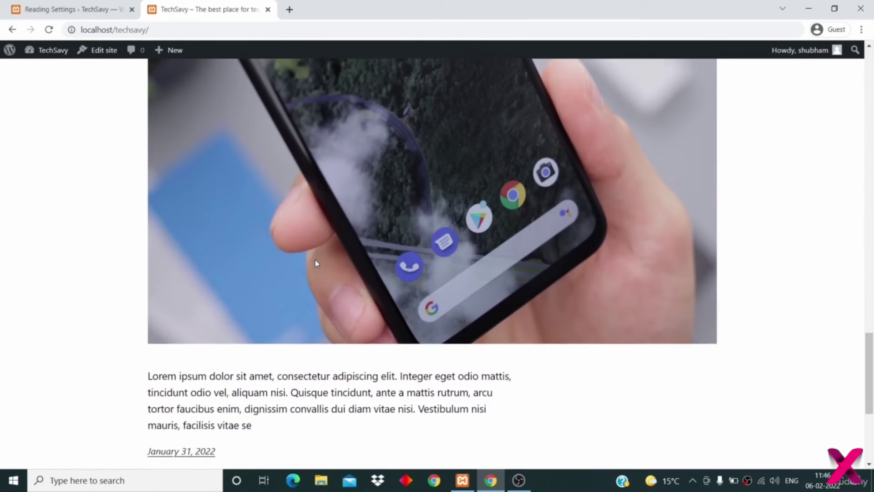
scroll(316, 264, up, 20)
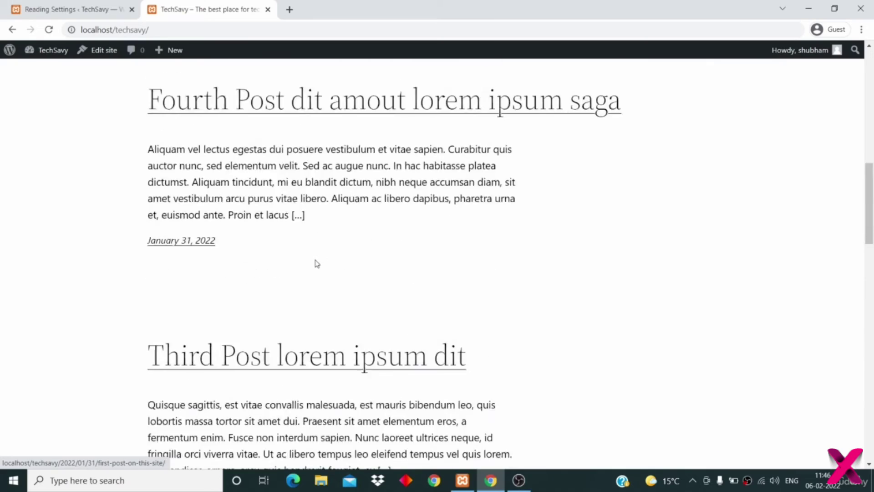
scroll(316, 263, up, 1)
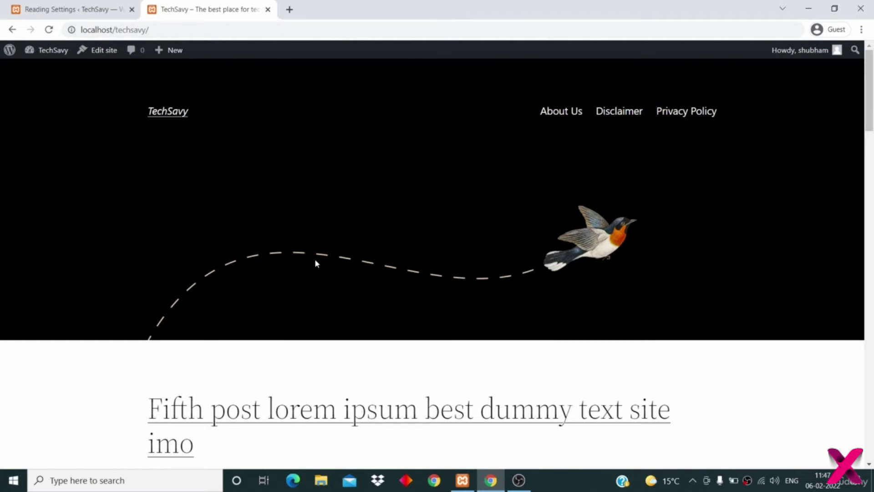
click(67, 11)
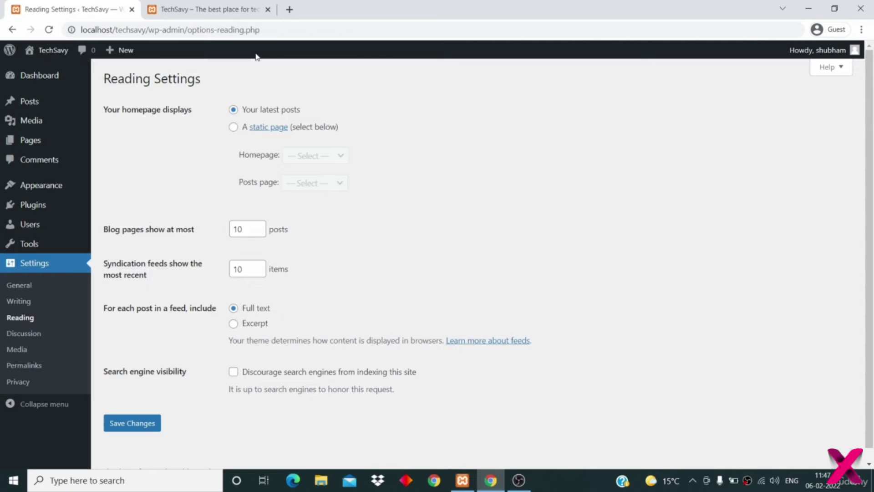
- Create a new page titled 'Home'
click(233, 110)
mouse_move(67, 140)
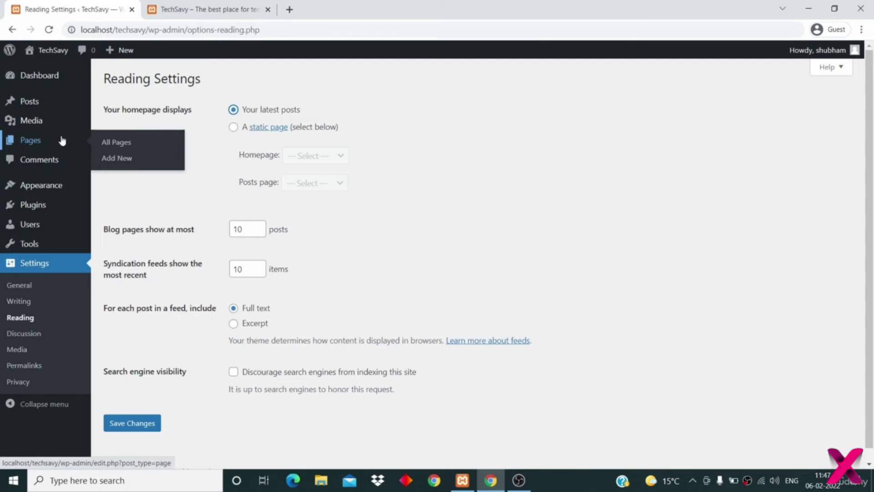
click(110, 158)
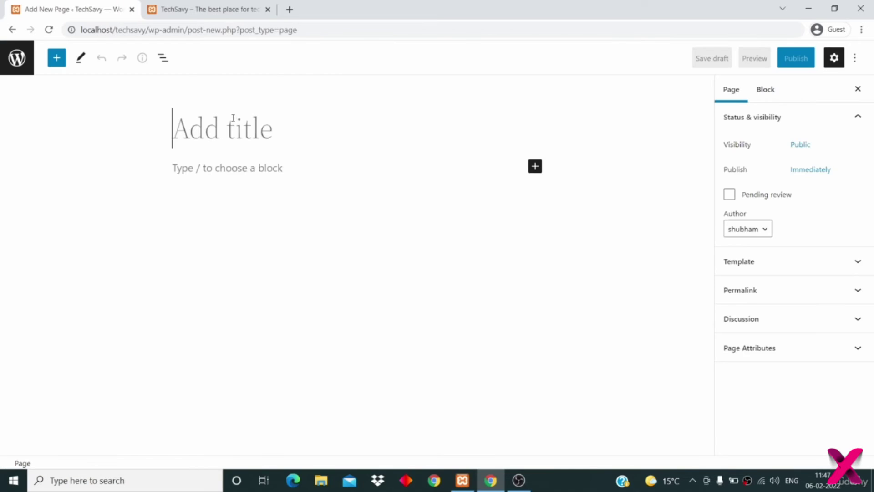
text(Home)
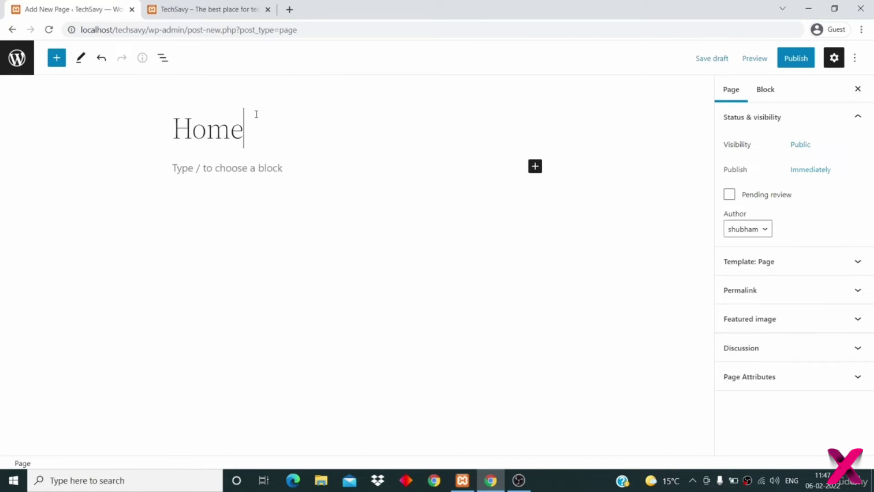
- Add the paragraph 'This is home page.', publish the Home page, and start another new page
click(279, 168)
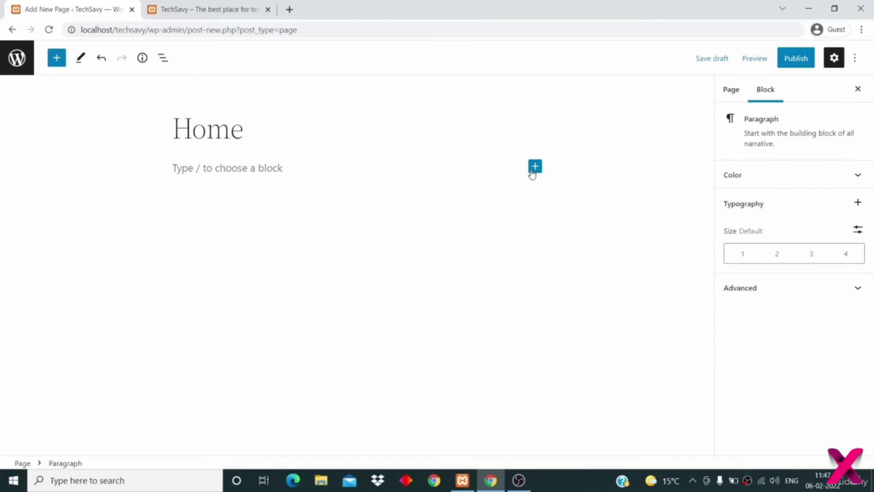
click(535, 166)
click(545, 242)
text(This is home )
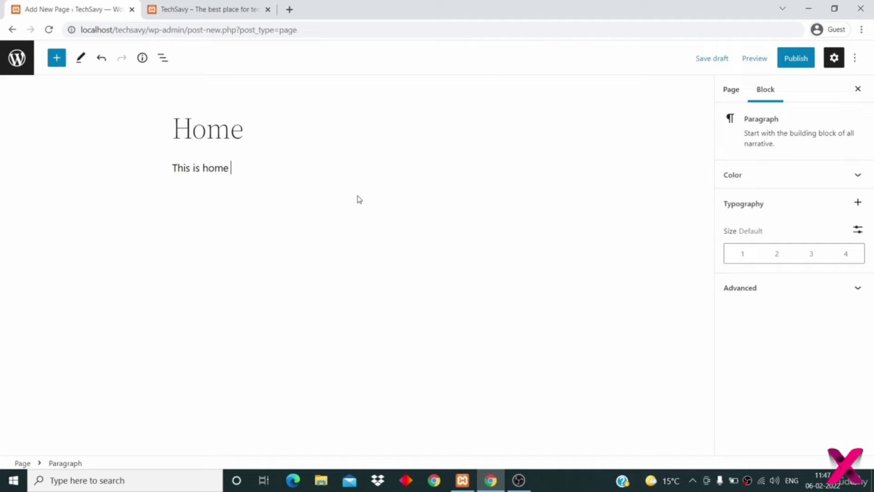
text(page.)
click(792, 60)
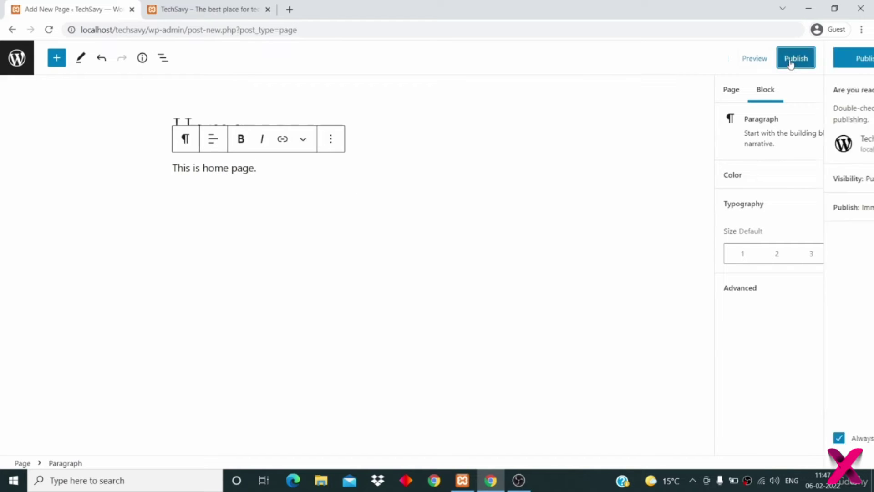
click(757, 64)
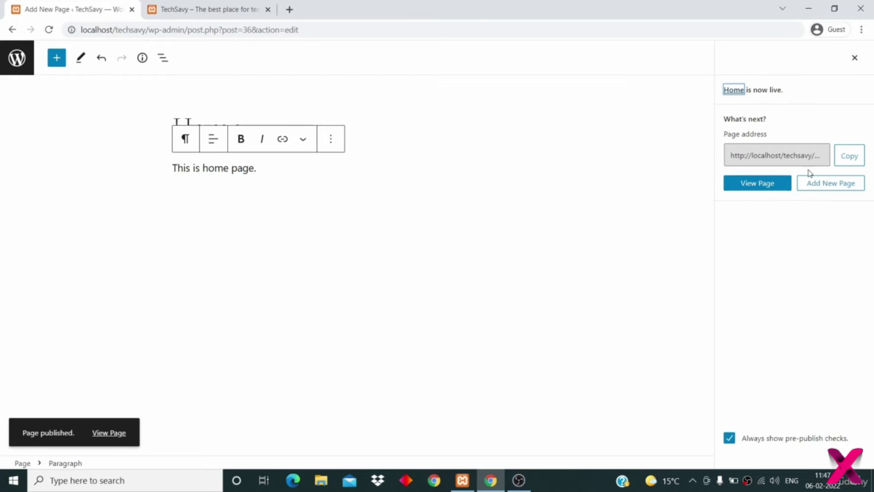
click(842, 178)
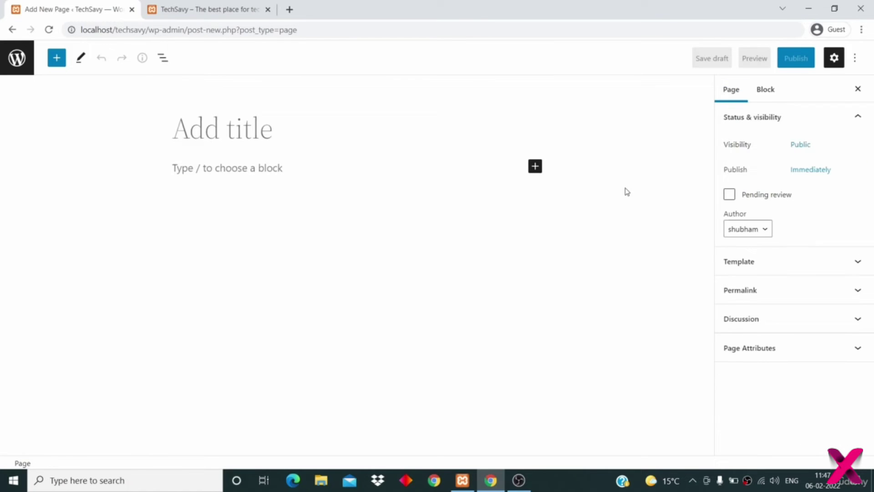
- Title the new page 'Blog' and publish it
text(Blog)
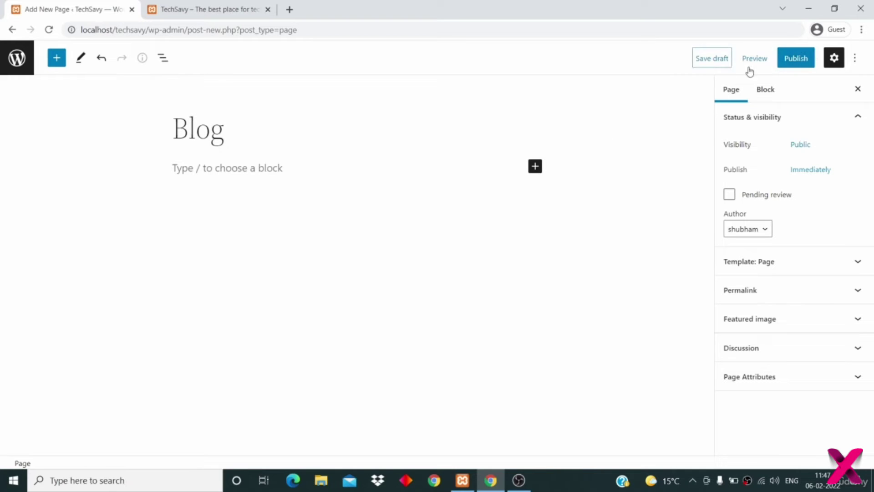
click(790, 61)
click(755, 63)
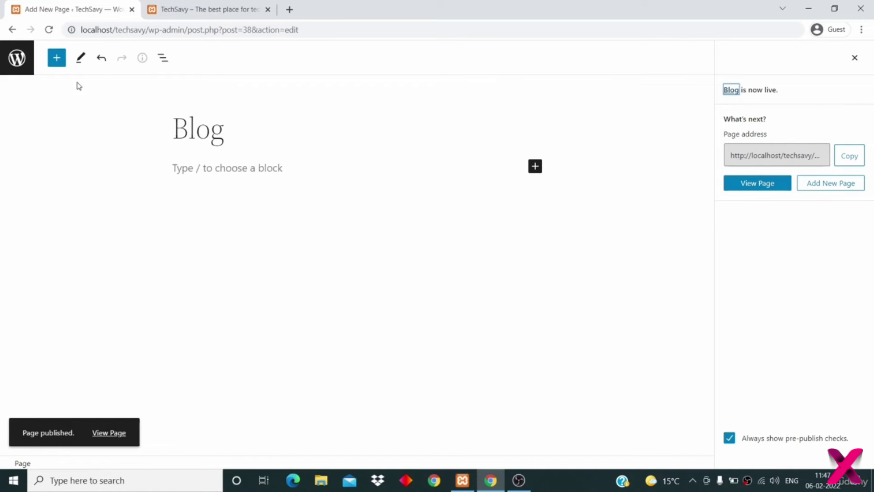
- Leave the page editor and go to Settings > Reading
click(17, 60)
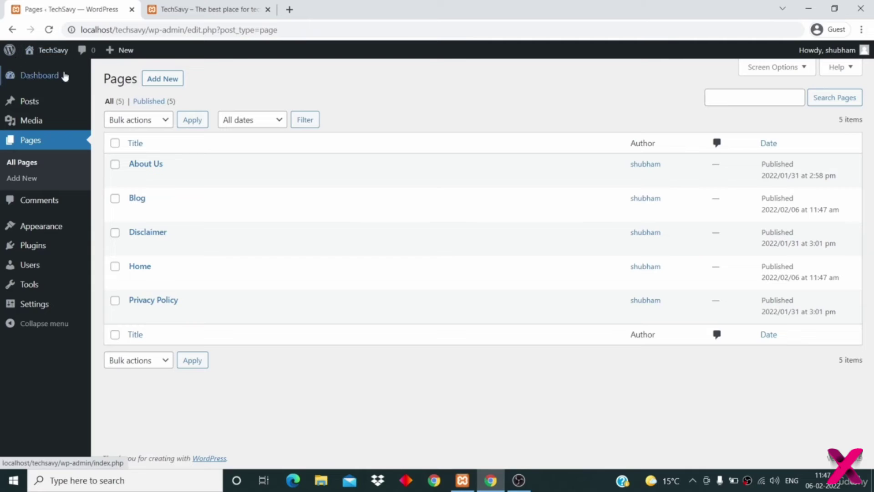
mouse_move(47, 53)
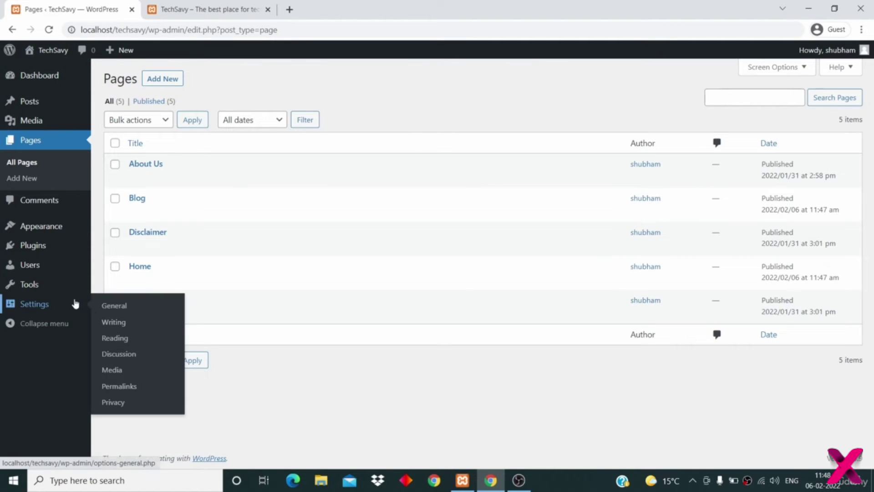
click(113, 339)
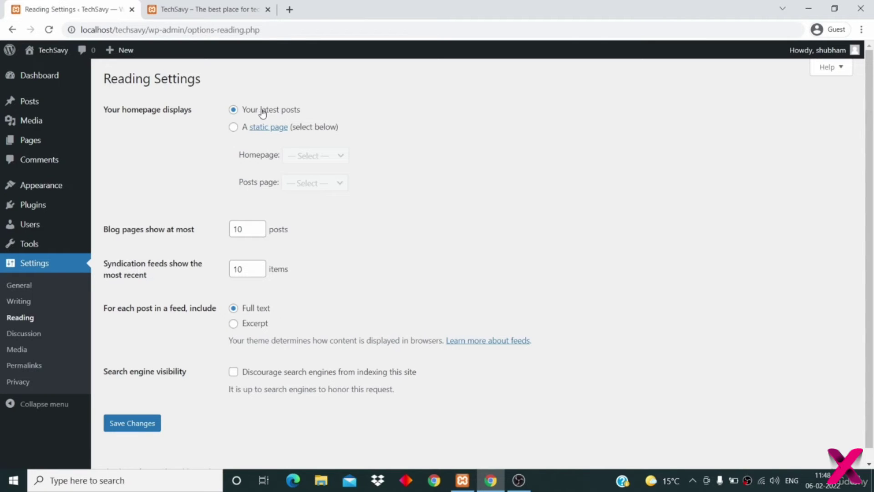
- Switch the homepage to 'A static page', choosing Home as Homepage and Blog as Posts page
click(234, 127)
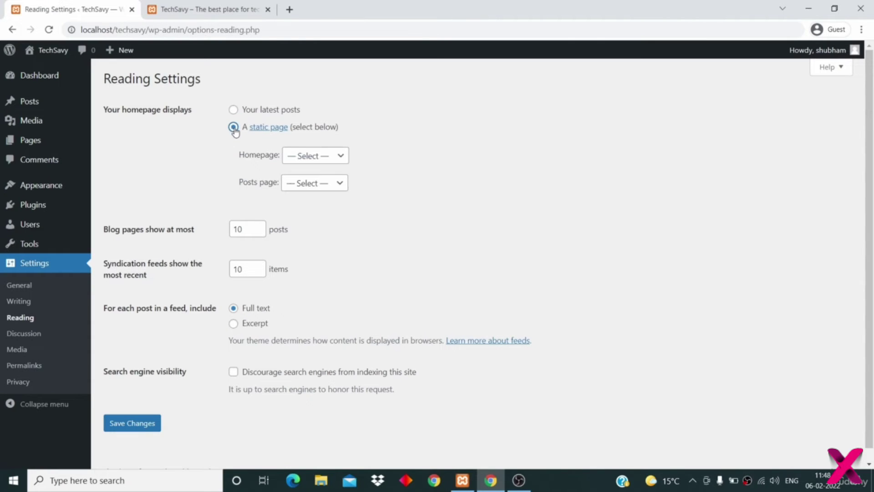
click(301, 162)
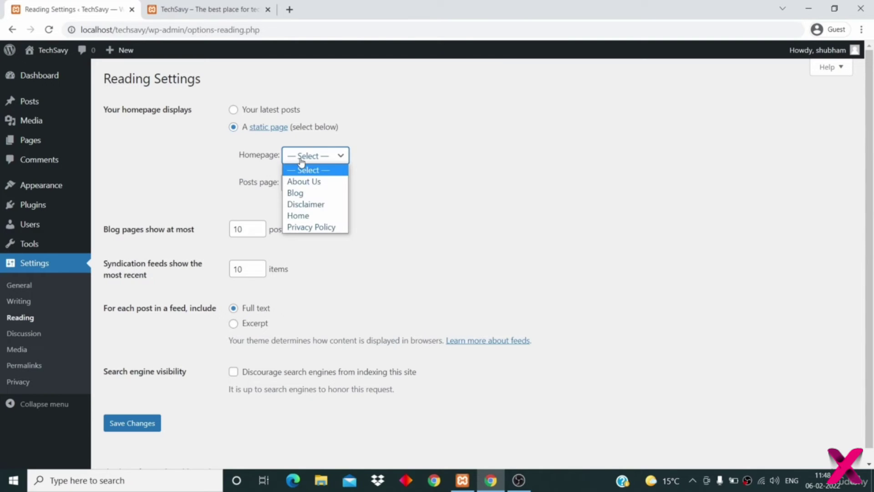
click(309, 218)
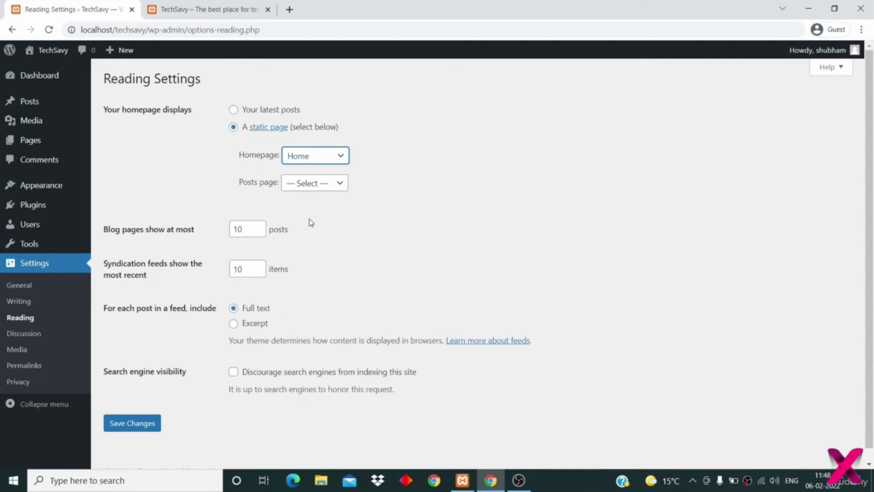
click(310, 184)
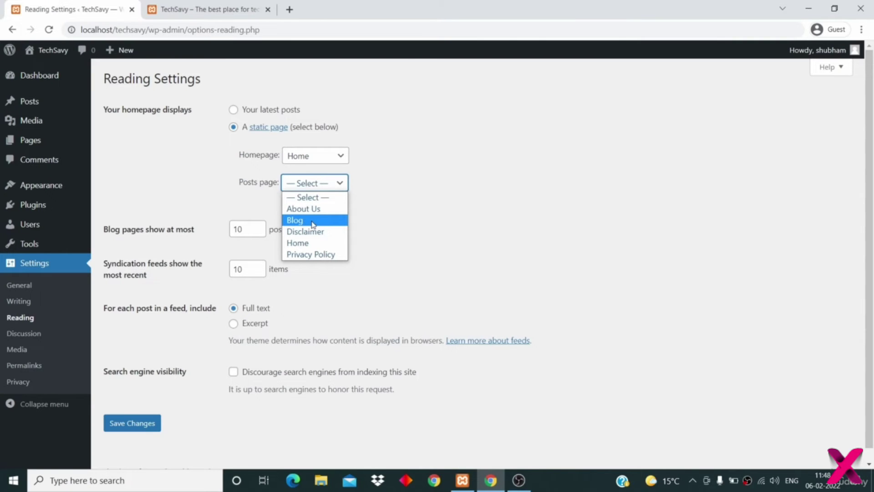
click(312, 221)
scroll(282, 223, down, 1)
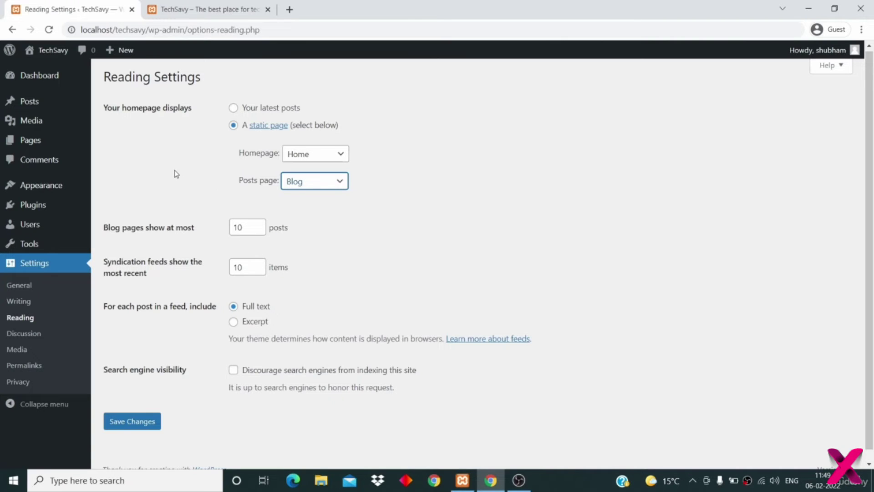
- Save the Reading settings with Home as the static homepage and Blog as the posts page
click(245, 228)
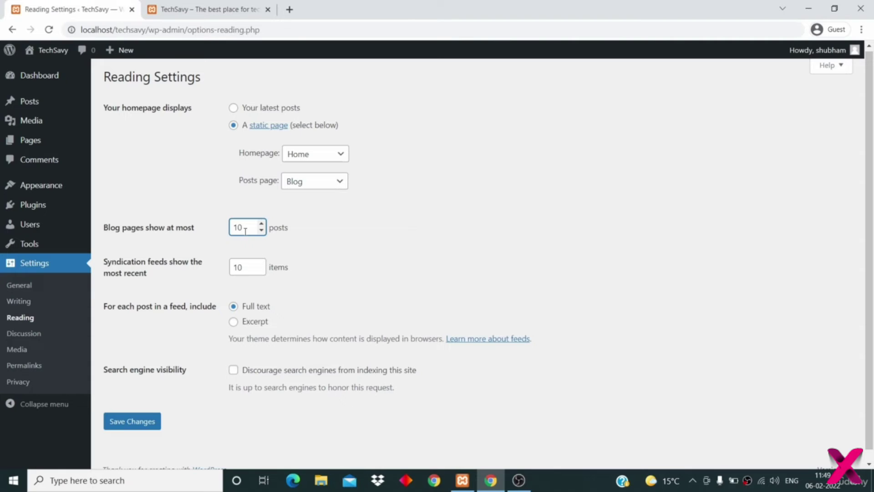
scroll(467, 310, down, 1)
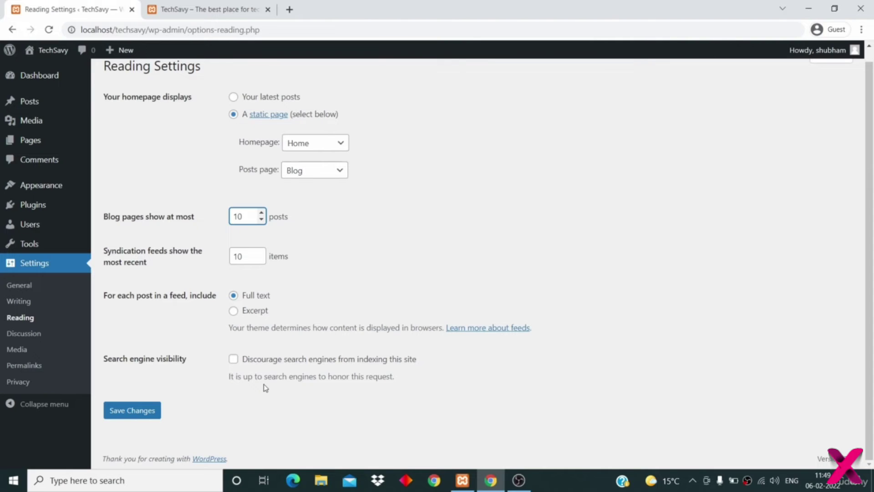
click(136, 410)
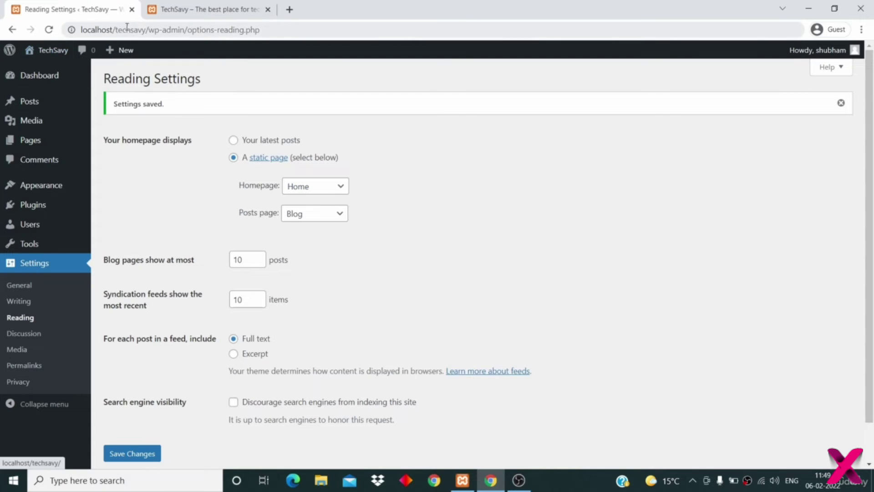
click(169, 10)
- Reload the site's front page and confirm it shows 'This is home page.'
click(166, 114)
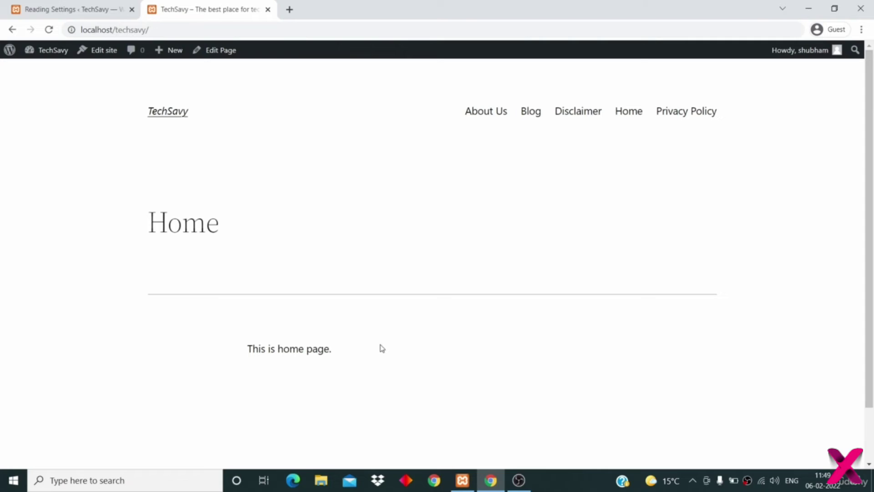
drag(339, 355, 236, 351)
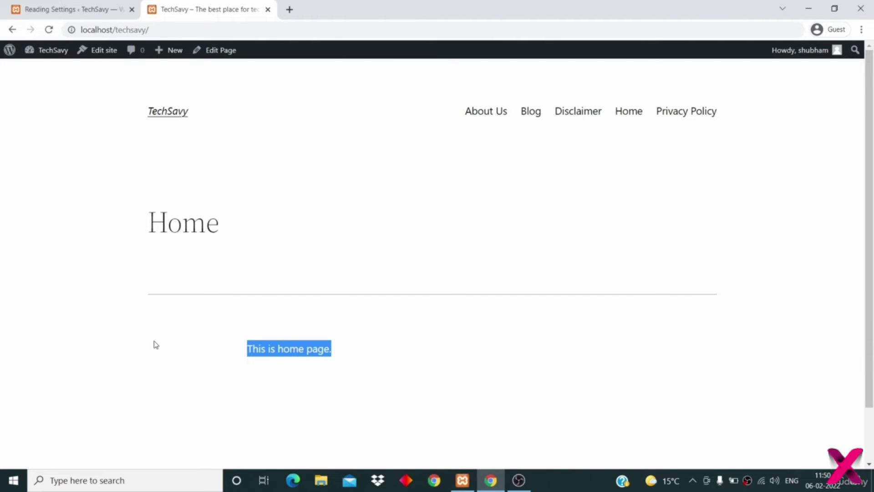
click(124, 286)
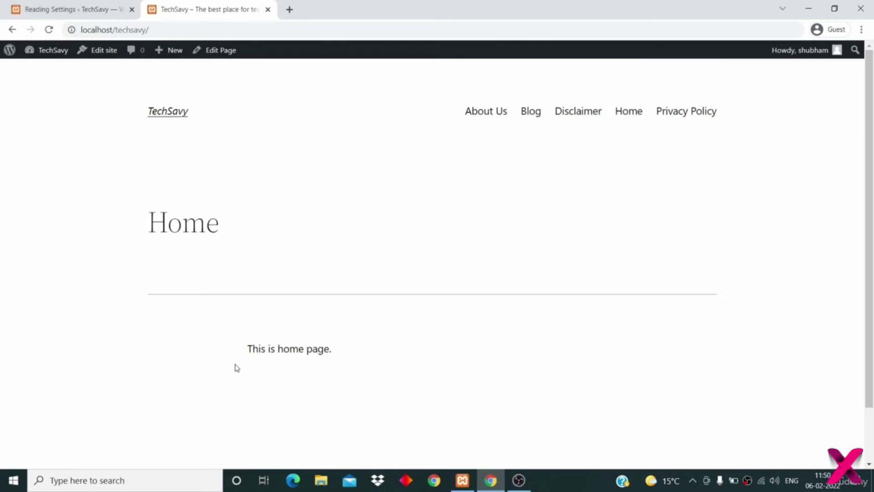
scroll(237, 368, down, 2)
scroll(237, 368, up, 2)
- Check that the Blog page lists the posts, then return to Reading Settings
click(533, 112)
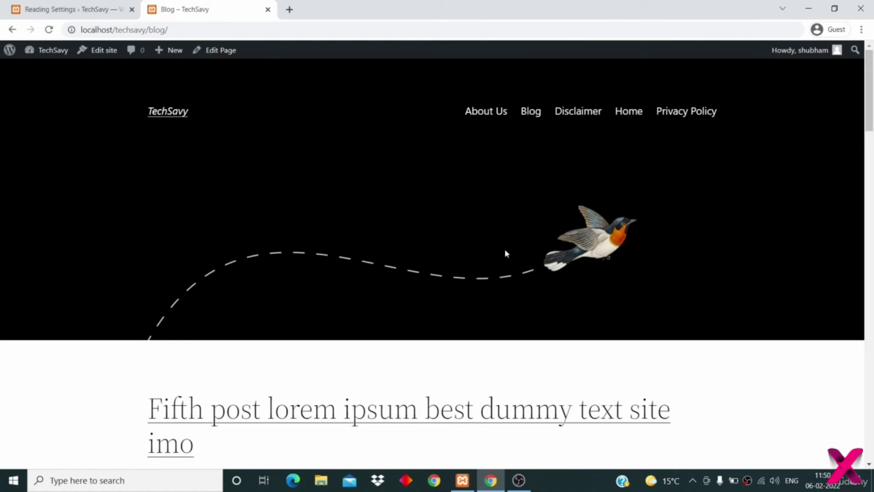
scroll(505, 250, down, 20)
scroll(505, 254, down, 15)
scroll(506, 254, up, 10)
scroll(505, 254, up, 20)
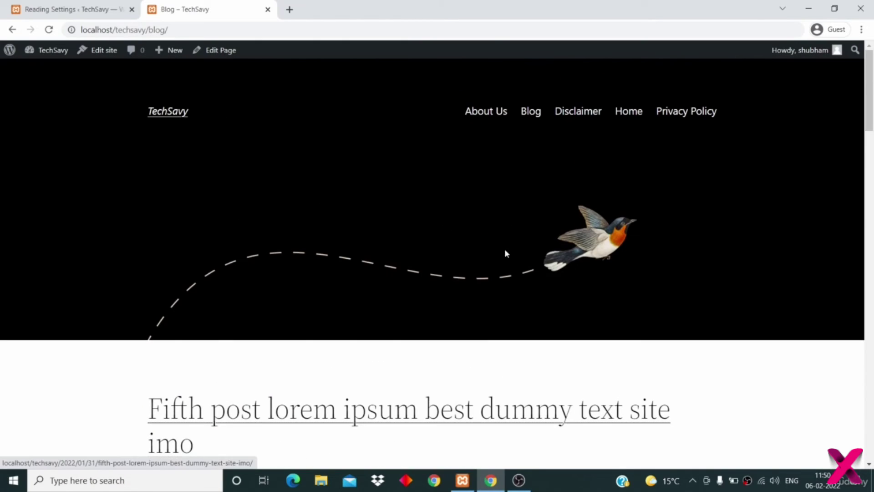
click(54, 7)
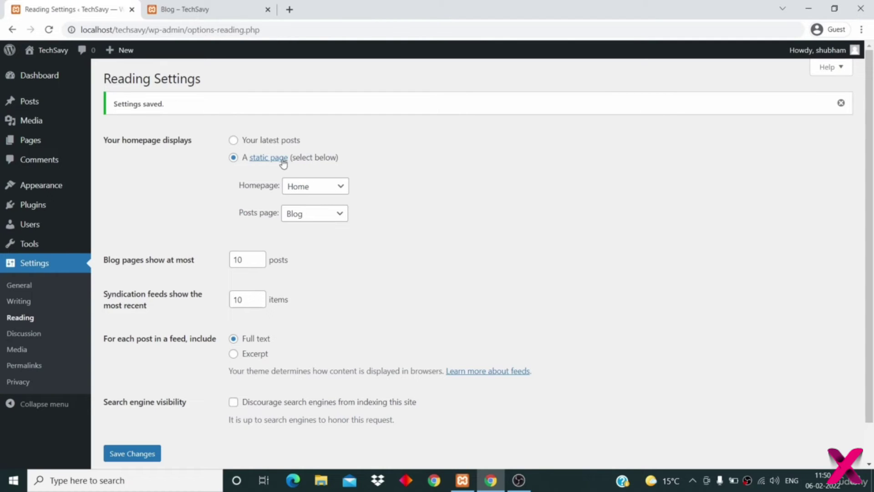
- Switch the homepage to 'Your latest posts' and save the Reading settings
click(233, 139)
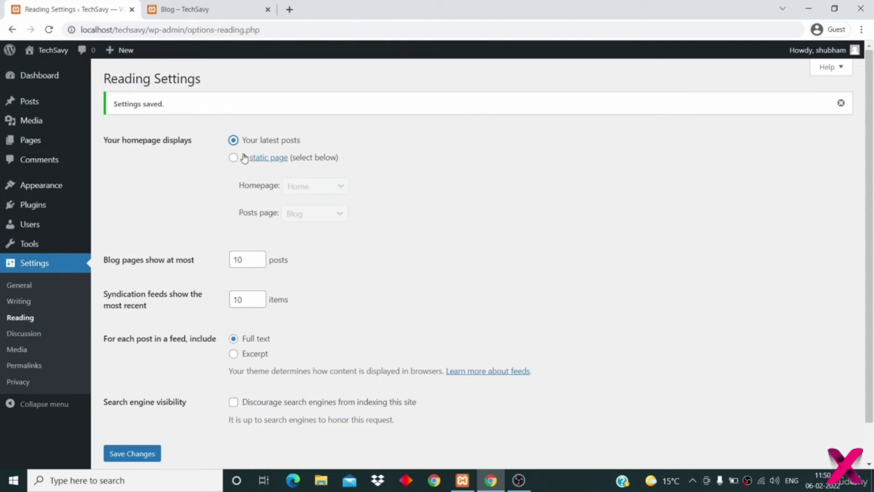
scroll(163, 304, down, 1)
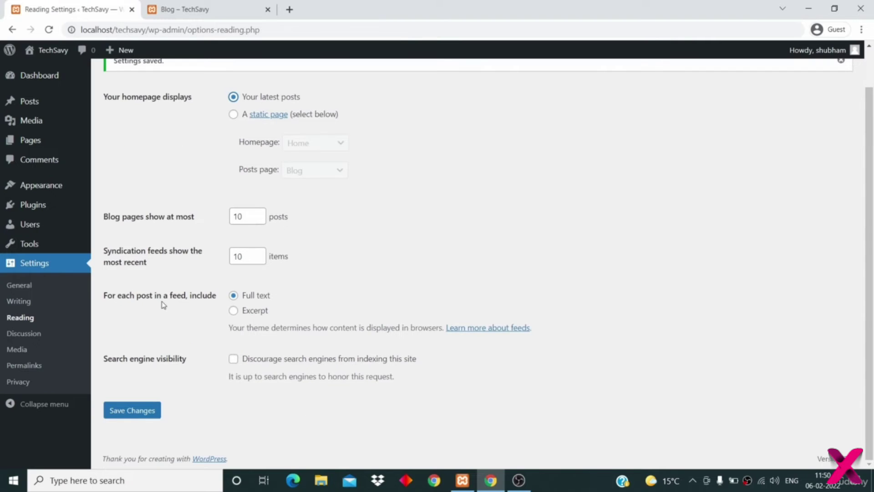
click(131, 411)
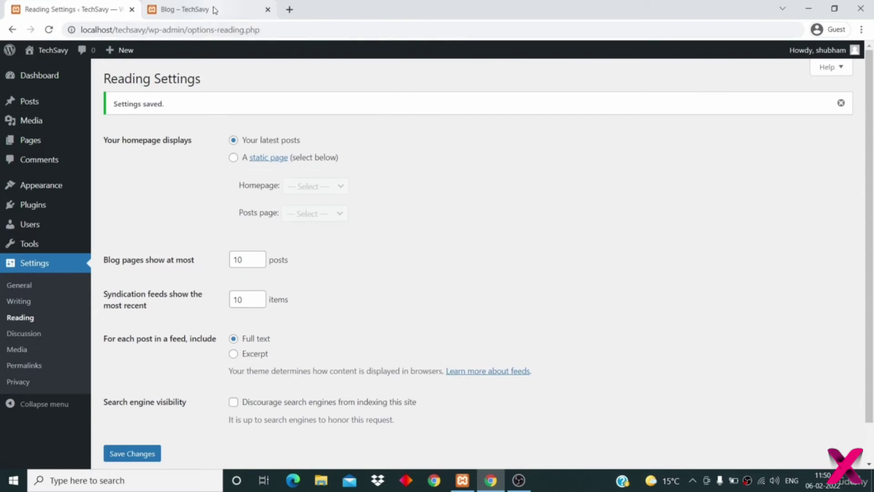
- Reload the front page to confirm it lists the latest posts, then return to the admin
click(214, 10)
click(176, 112)
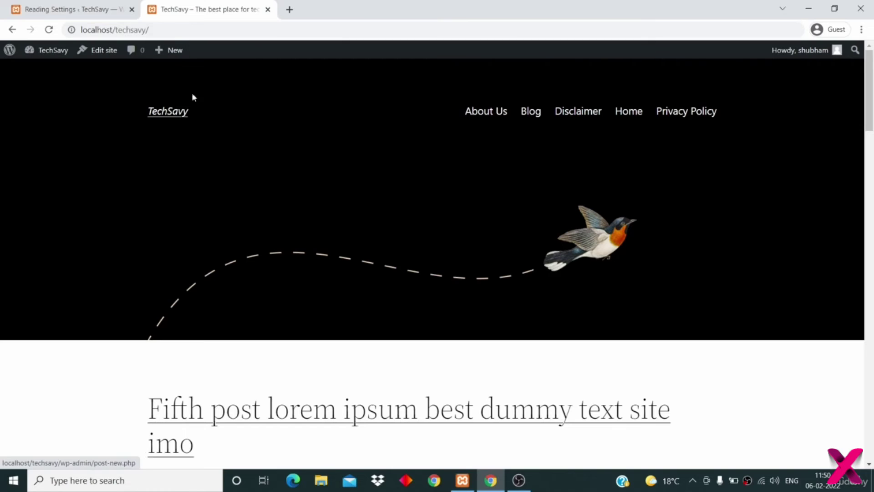
scroll(257, 226, down, 5)
scroll(257, 226, up, 5)
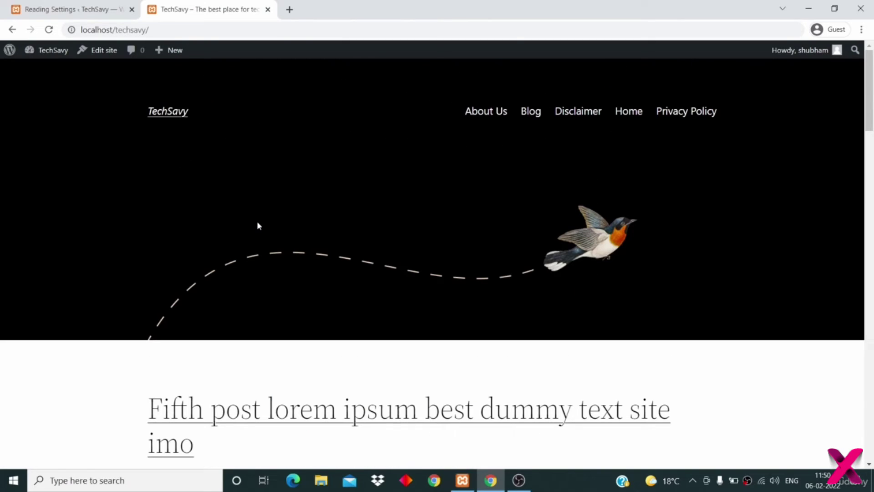
scroll(258, 226, down, 15)
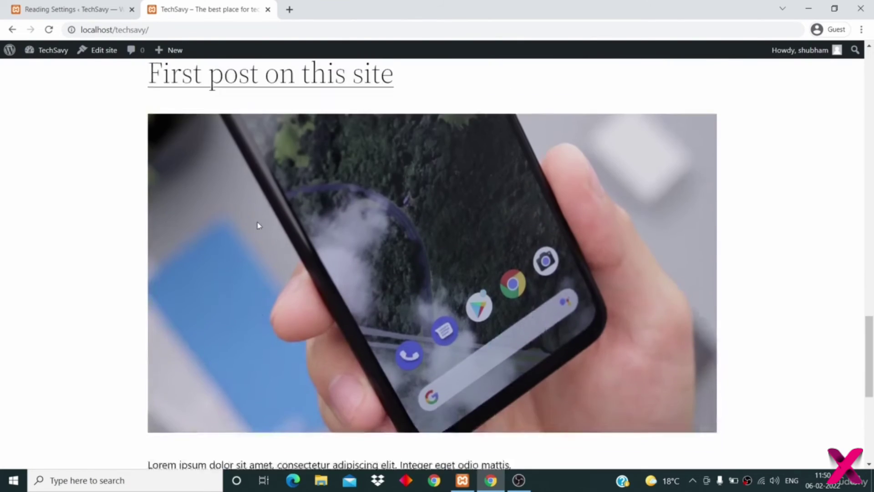
scroll(257, 225, up, 15)
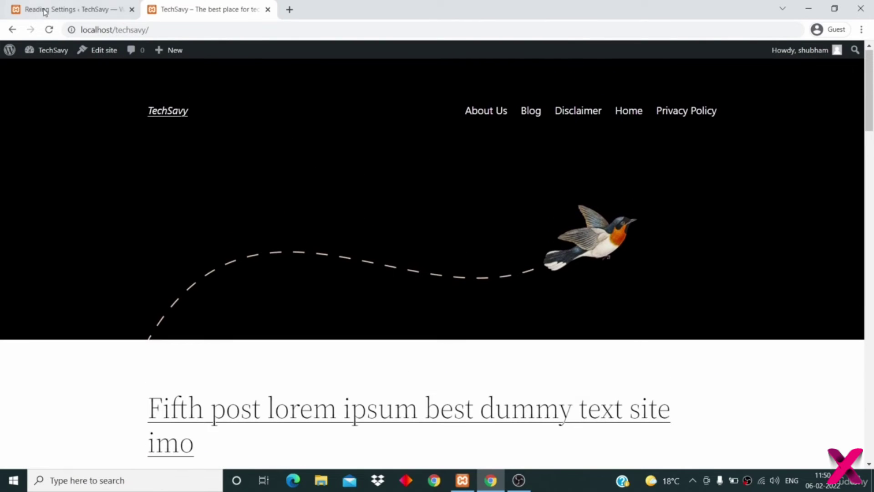
click(47, 11)
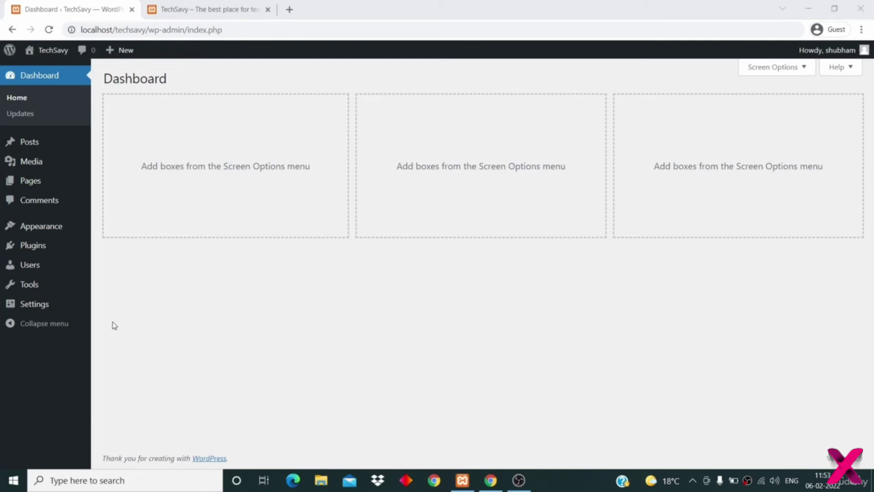
- Open Settings > Discussion and look through the post, comment, email and moderation options
mouse_move(33, 307)
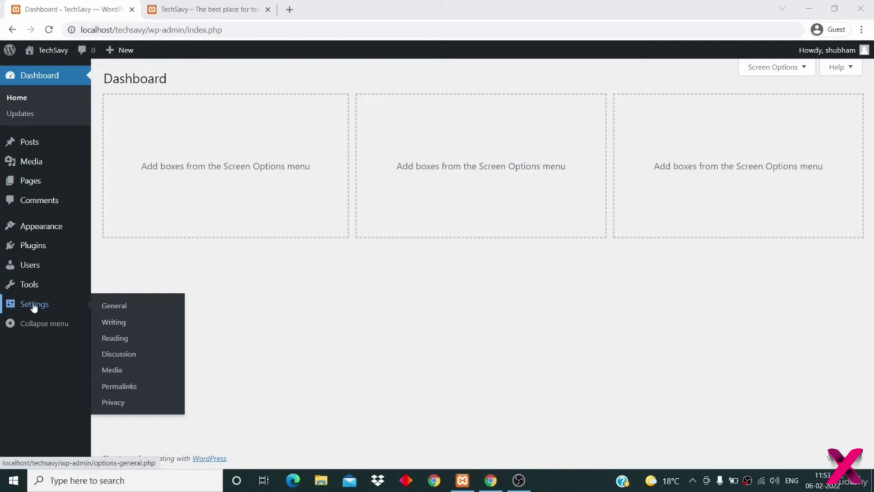
click(126, 361)
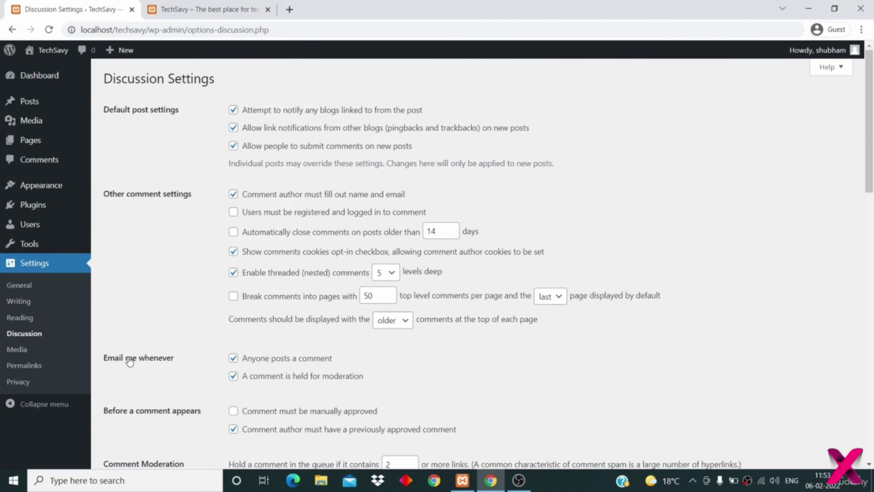
scroll(130, 361, down, 15)
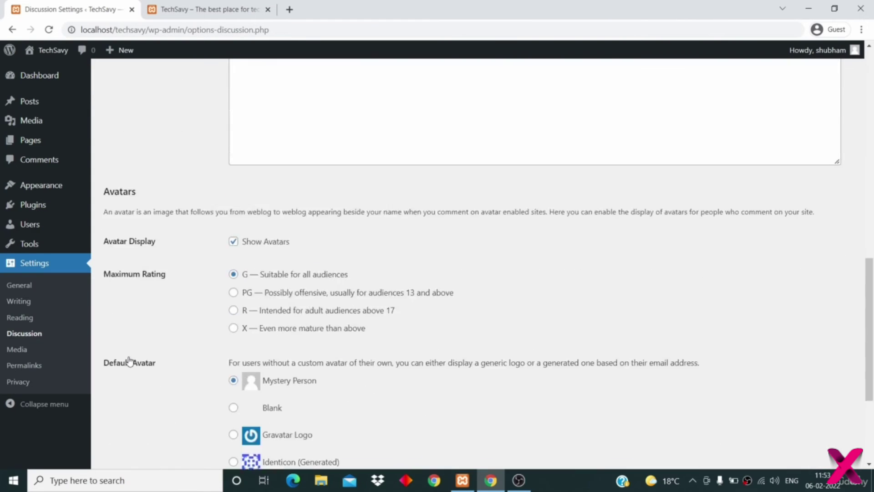
scroll(129, 361, up, 15)
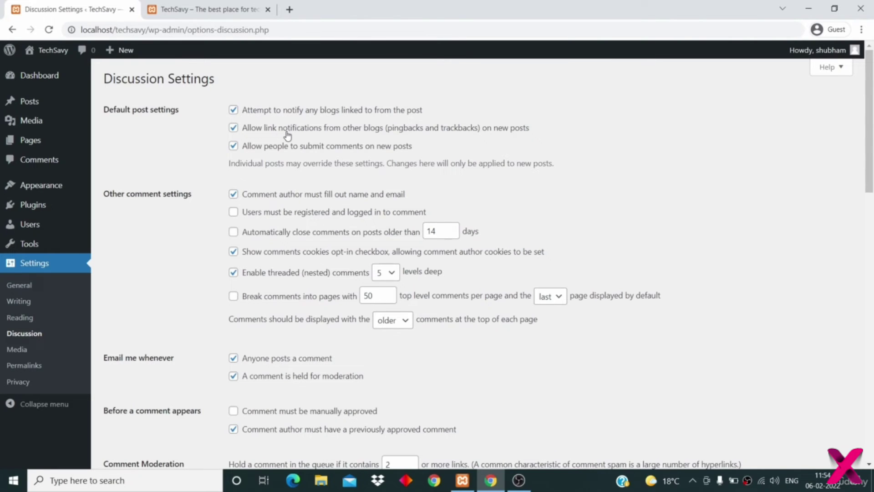
scroll(291, 134, down, 1)
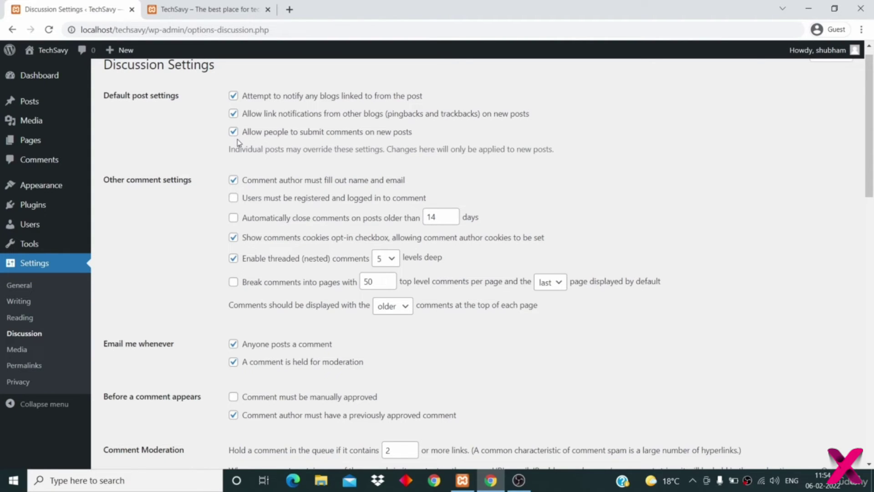
scroll(205, 139, down, 1)
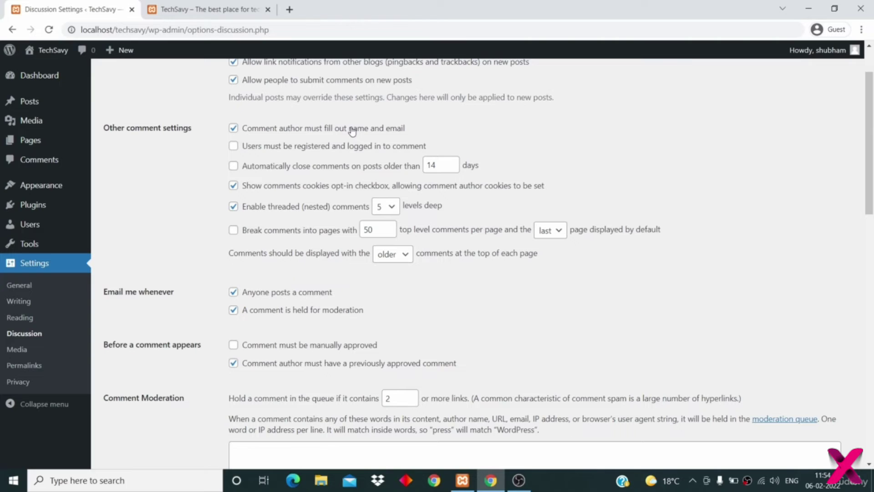
drag(404, 129, 243, 136)
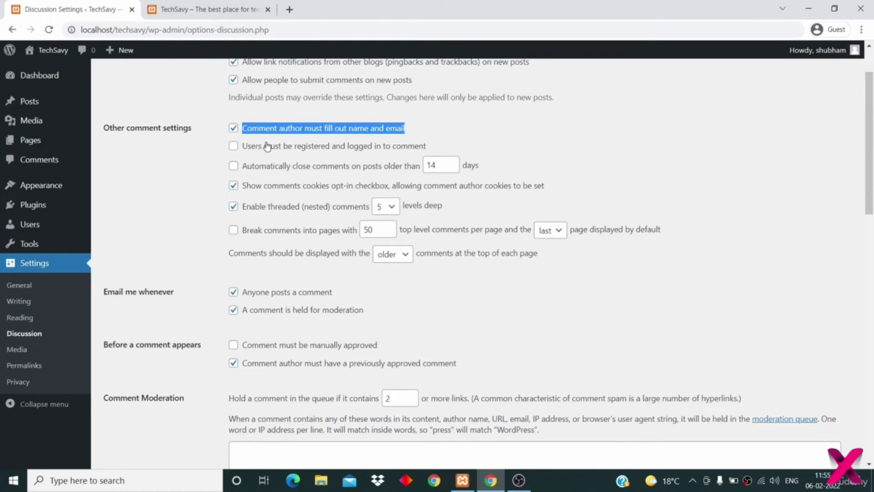
click(243, 153)
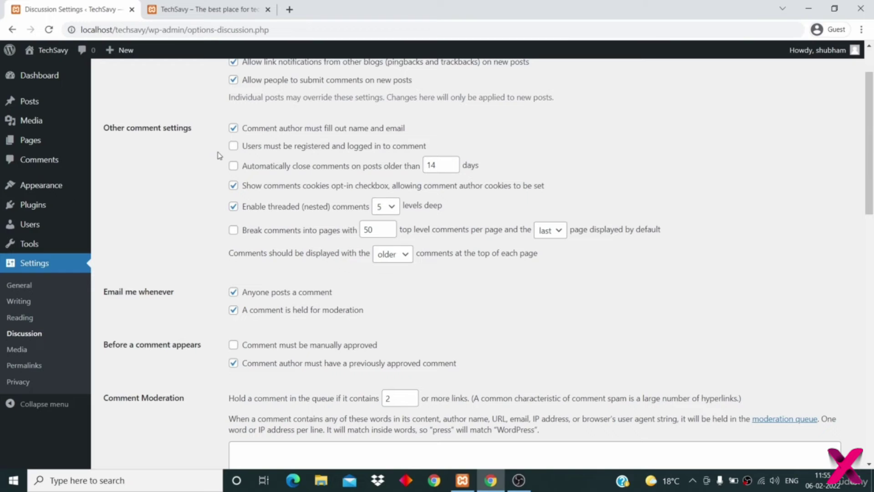
scroll(151, 178, down, 1)
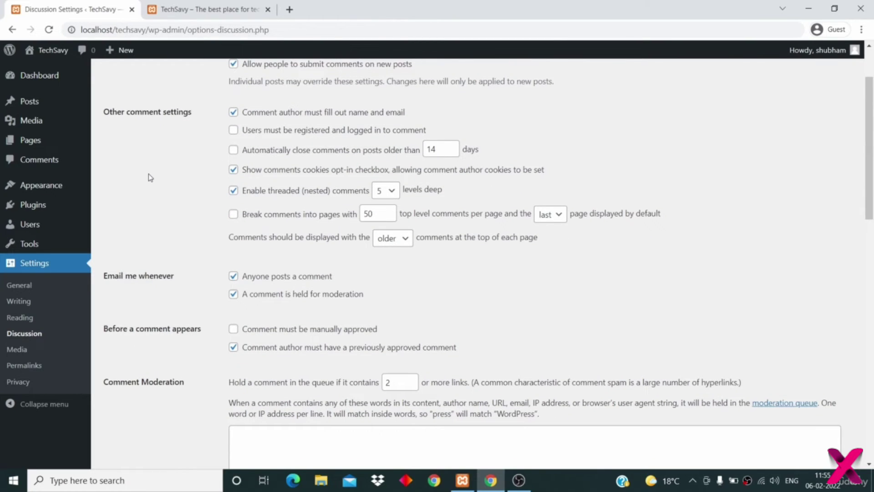
scroll(150, 178, down, 1)
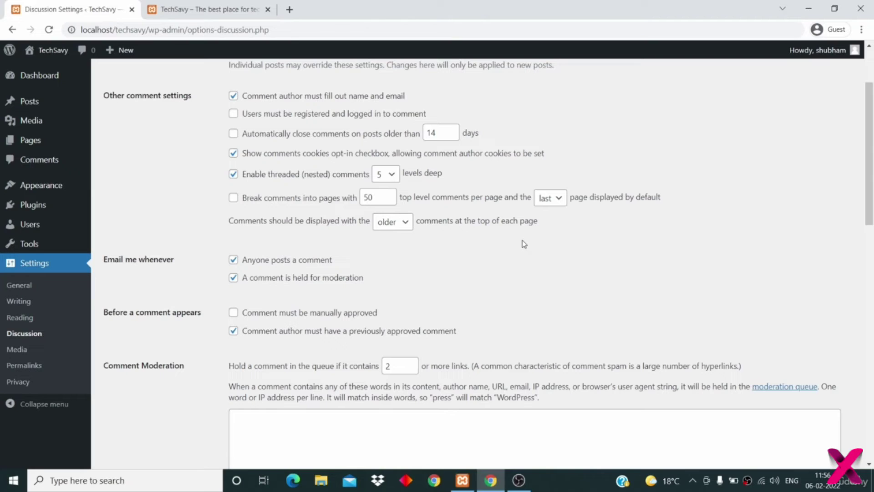
click(444, 134)
key(BackSpace)
text(0)
key(BackSpace)
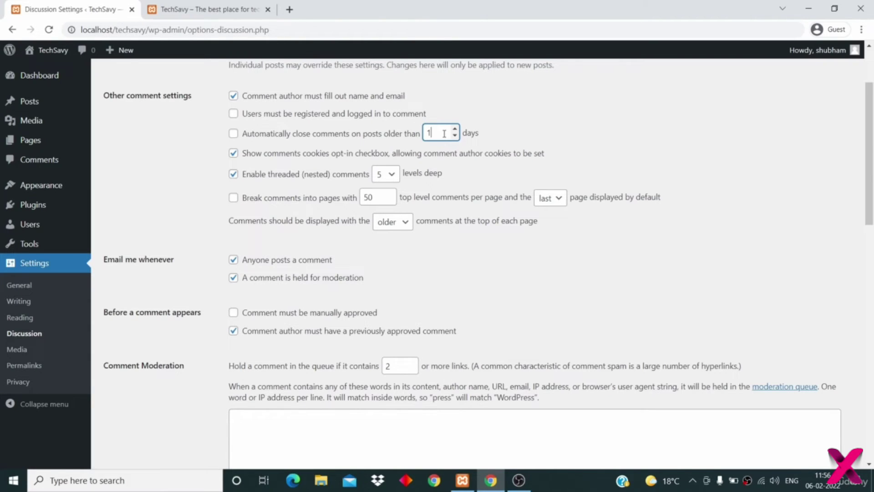
text(4)
click(181, 198)
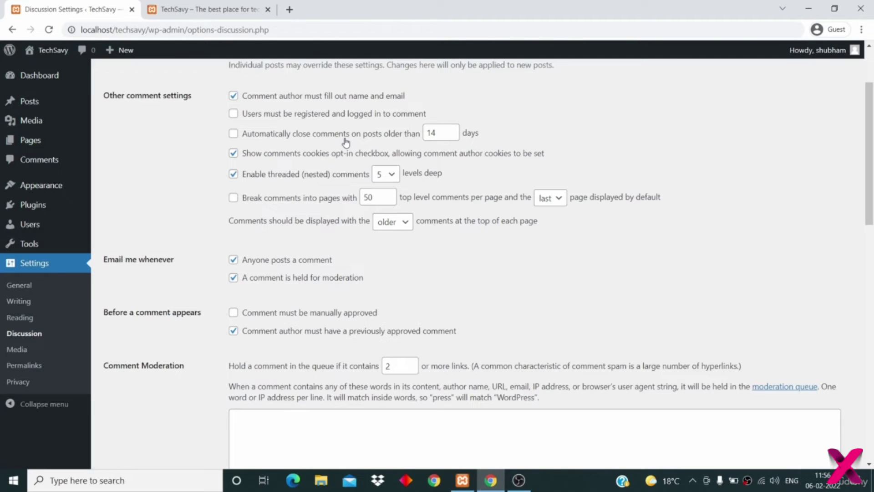
scroll(346, 142, down, 1)
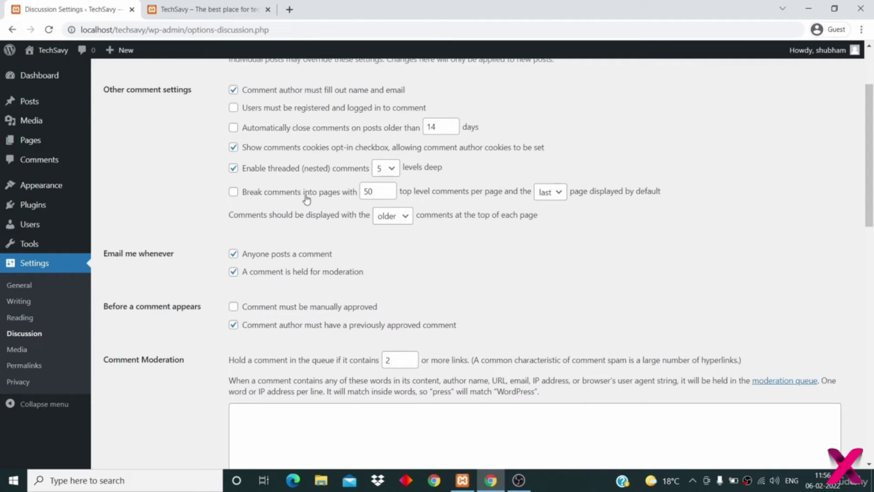
- Open 'First post on this site' from the site's public home page
click(215, 14)
scroll(320, 364, down, 5)
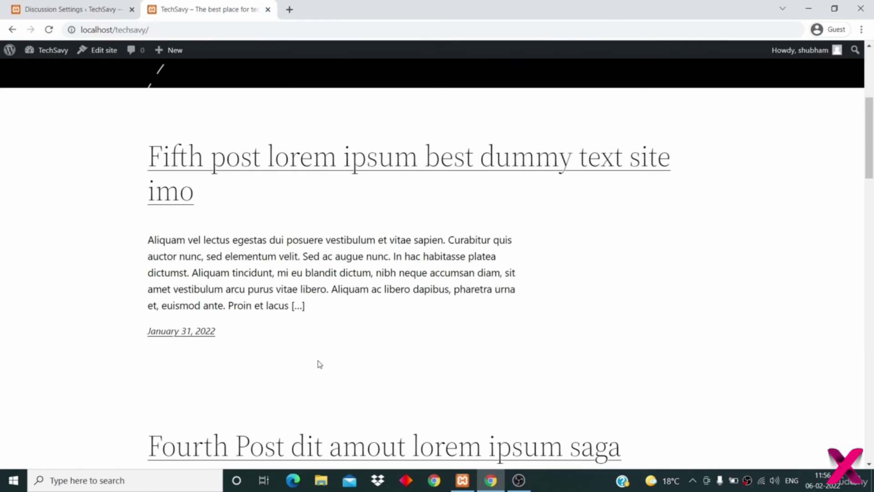
scroll(336, 320, down, 15)
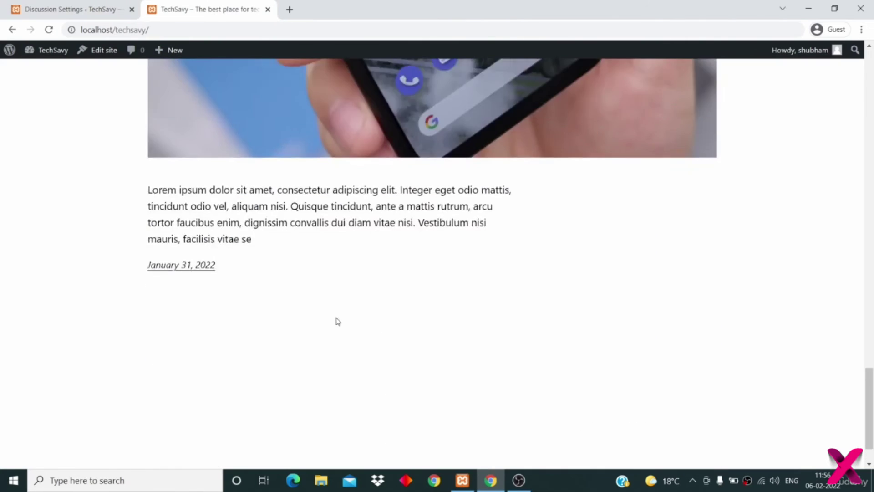
scroll(335, 320, up, 6)
scroll(336, 320, up, 5)
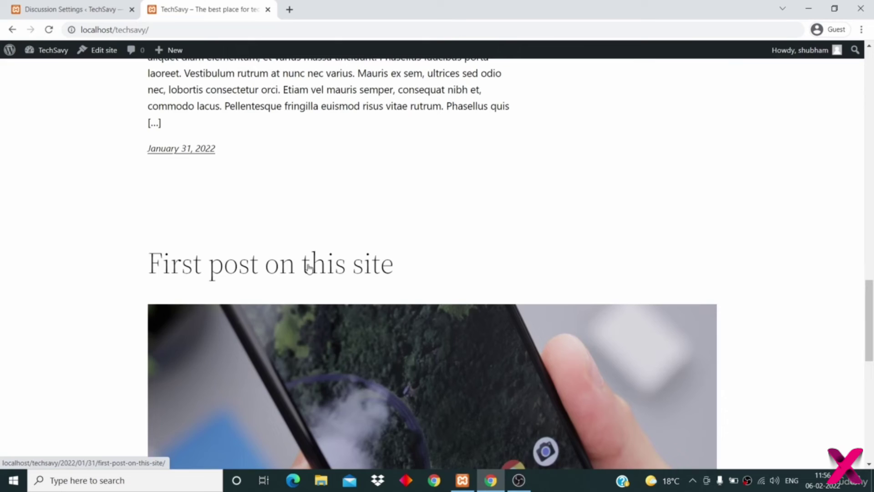
click(308, 268)
- Check that the 'Thank you' reply is nested under its parent comment, then return to Discussion Settings
scroll(397, 330, down, 20)
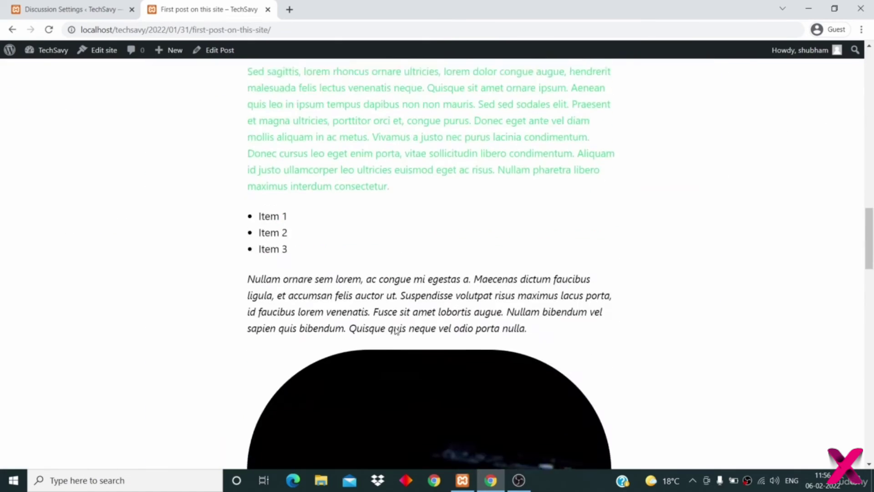
scroll(396, 331, down, 5)
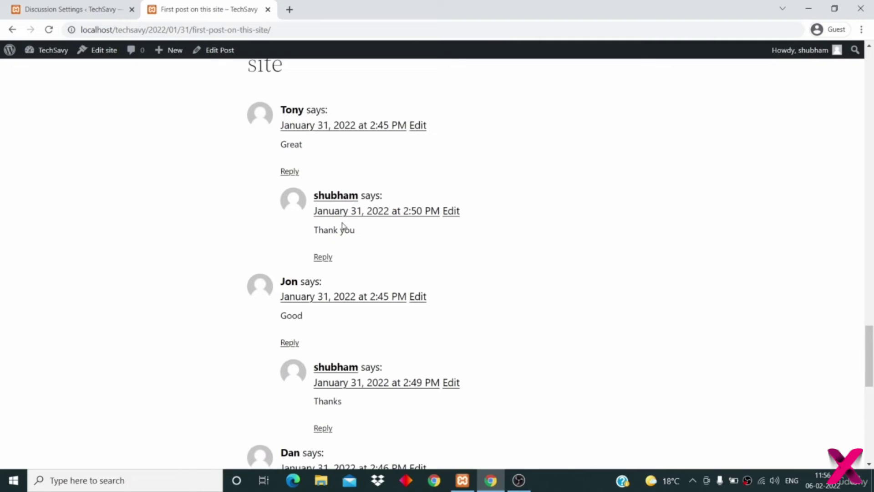
drag(362, 234, 314, 231)
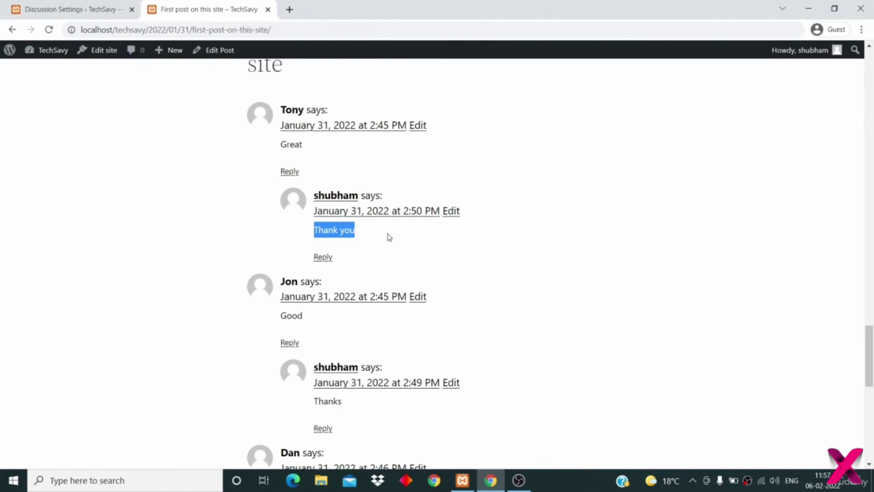
click(385, 246)
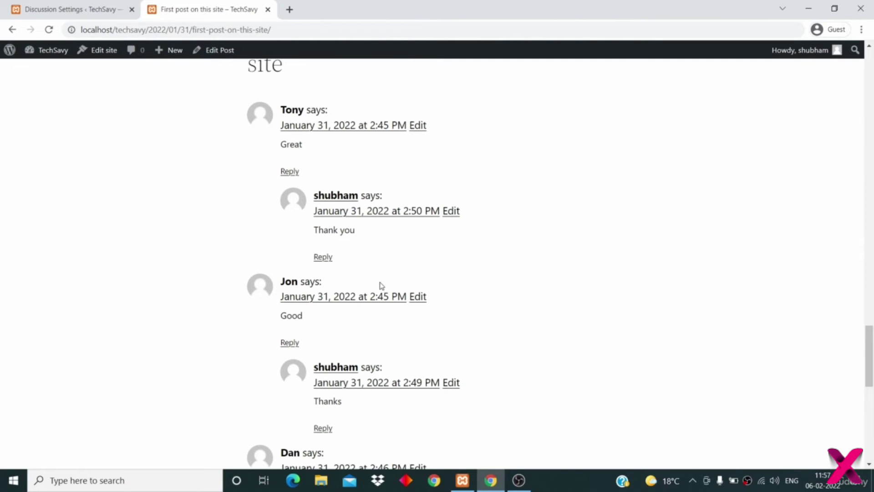
click(63, 11)
scroll(306, 221, down, 1)
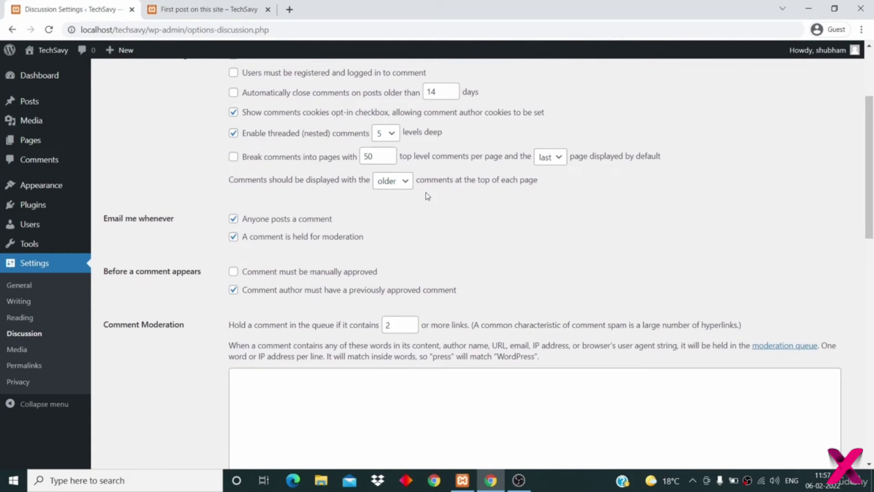
- Uncheck the 'Anyone posts a comment' and 'A comment is held for moderation' email options
scroll(428, 196, down, 1)
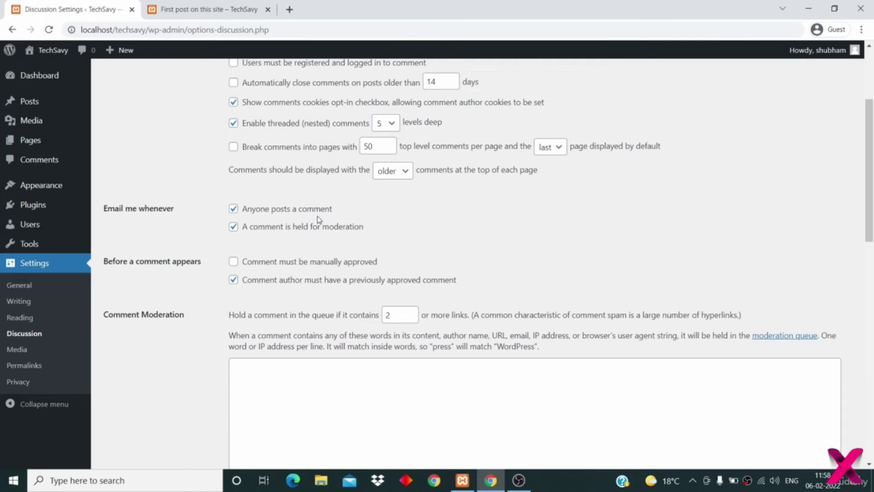
scroll(317, 219, down, 2)
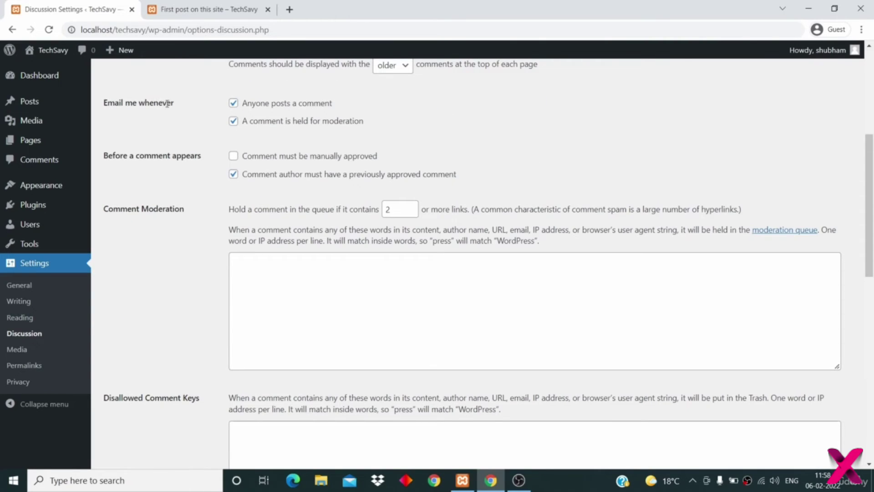
click(236, 107)
click(233, 122)
scroll(159, 165, down, 2)
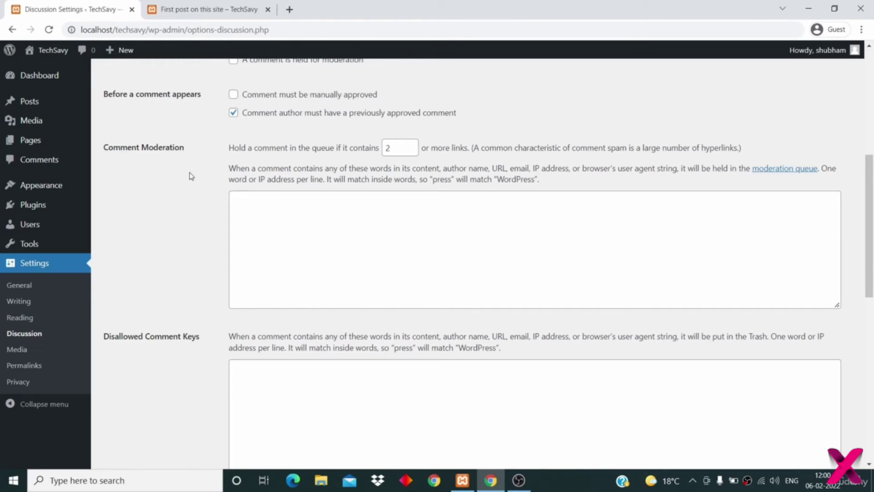
- Keep the G avatar rating and, after trying Blank and Gravatar Logo, choose Mystery Person as default avatar
scroll(191, 176, down, 1)
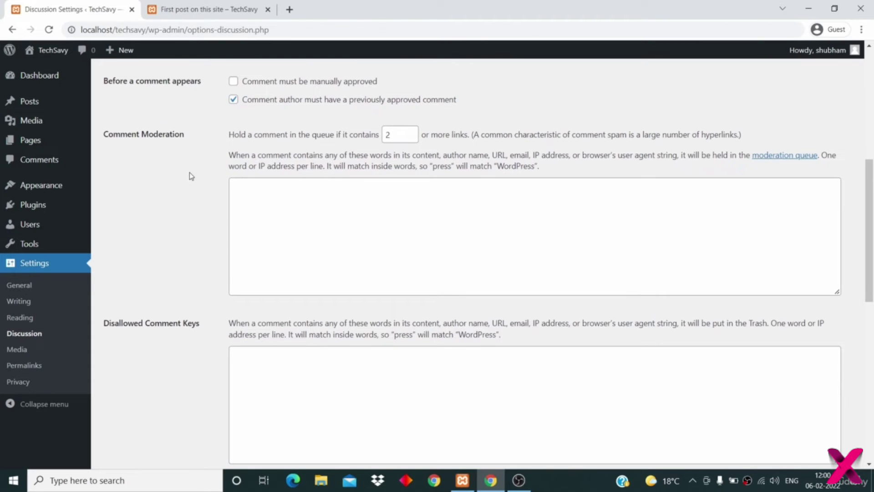
scroll(191, 176, down, 6)
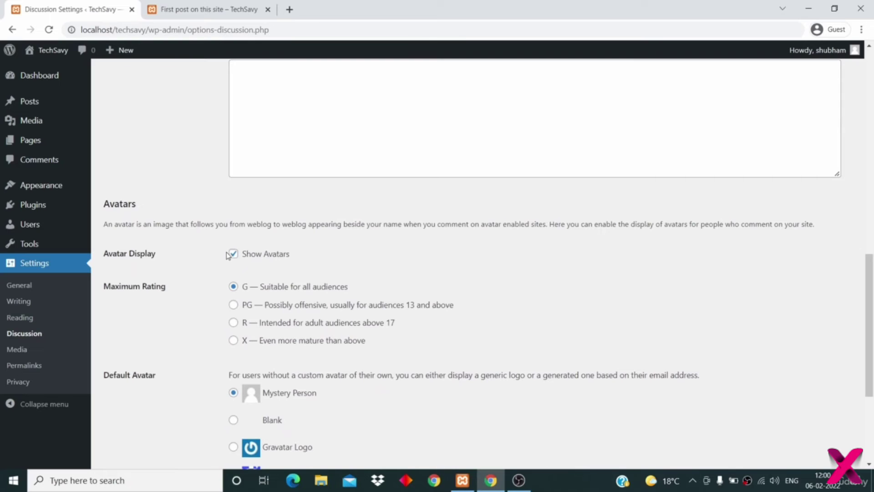
scroll(264, 276, down, 3)
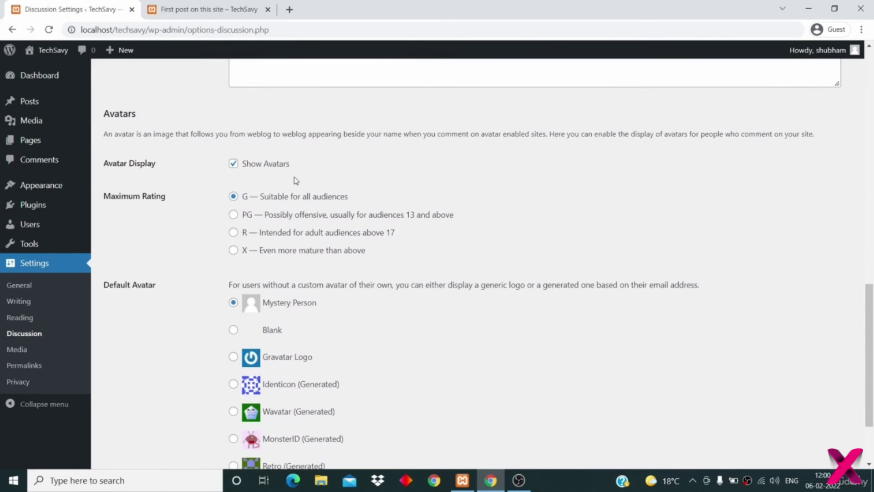
click(233, 151)
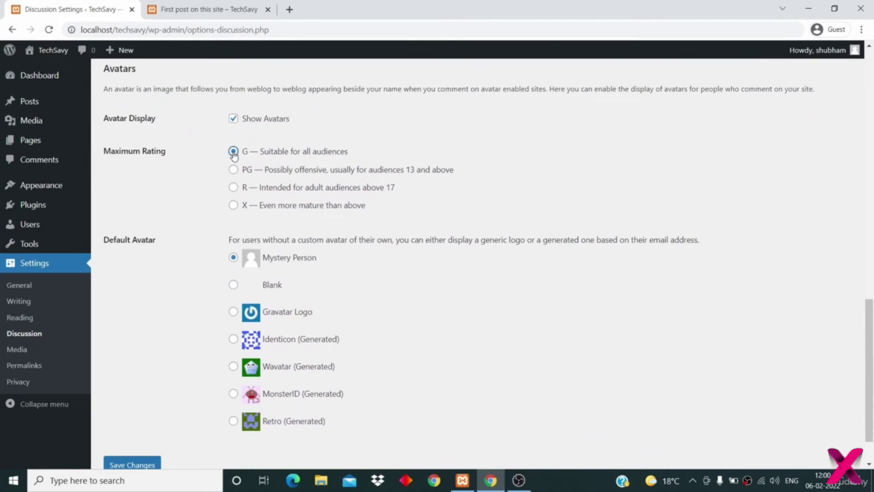
scroll(313, 170, down, 2)
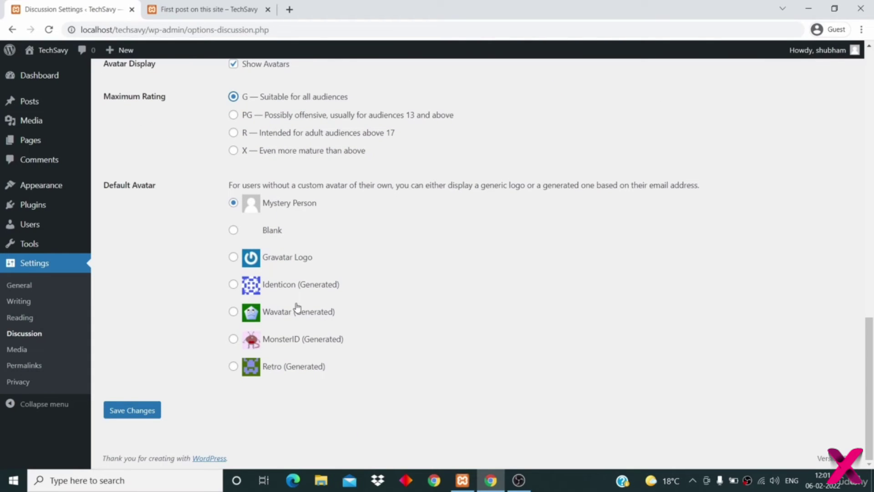
click(233, 230)
click(234, 257)
click(233, 203)
- Save the Discussion settings and review the empty Disallowed Comment Keys list
scroll(237, 307, up, 1)
scroll(227, 318, down, 1)
click(145, 414)
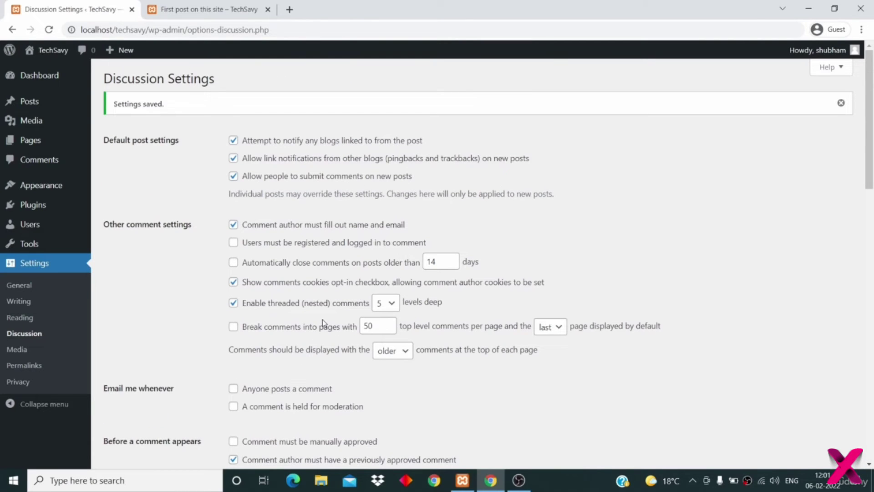
scroll(322, 319, down, 4)
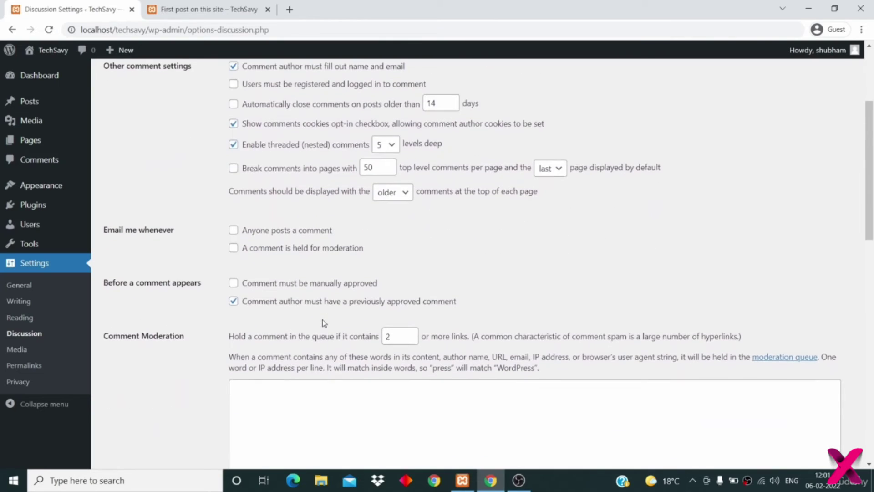
scroll(322, 318, down, 6)
click(323, 321)
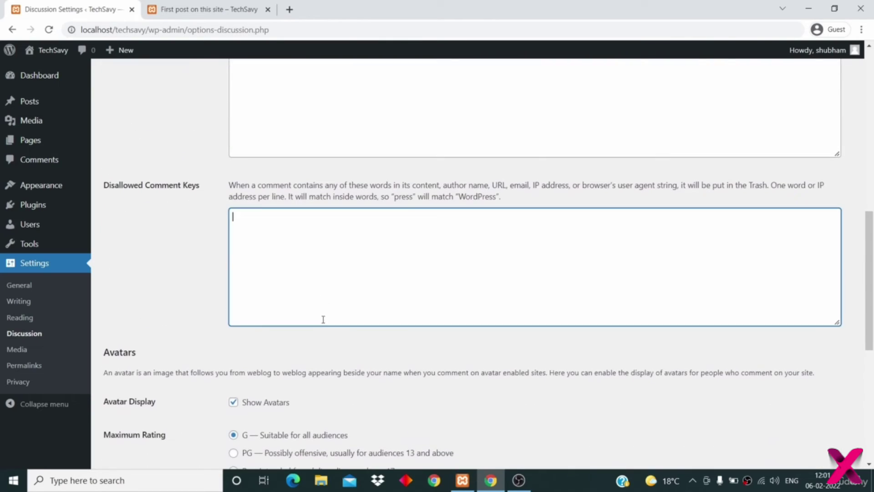
scroll(323, 318, down, 7)
scroll(324, 319, up, 12)
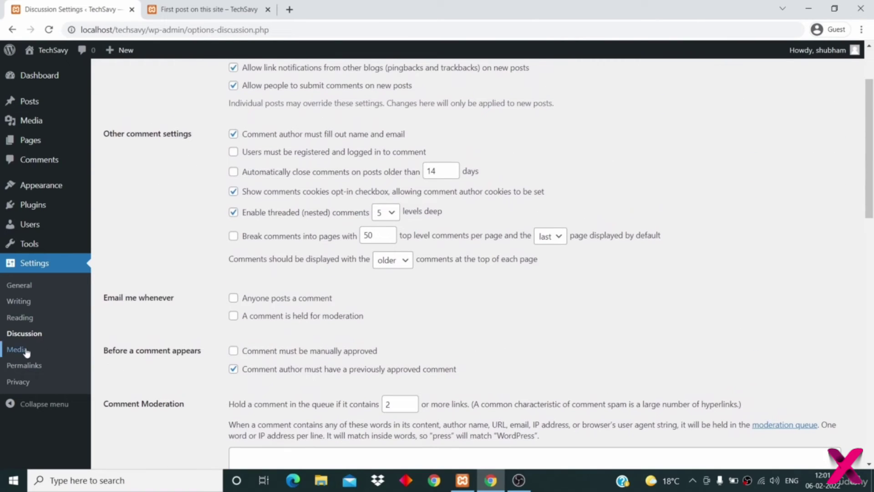
click(26, 349)
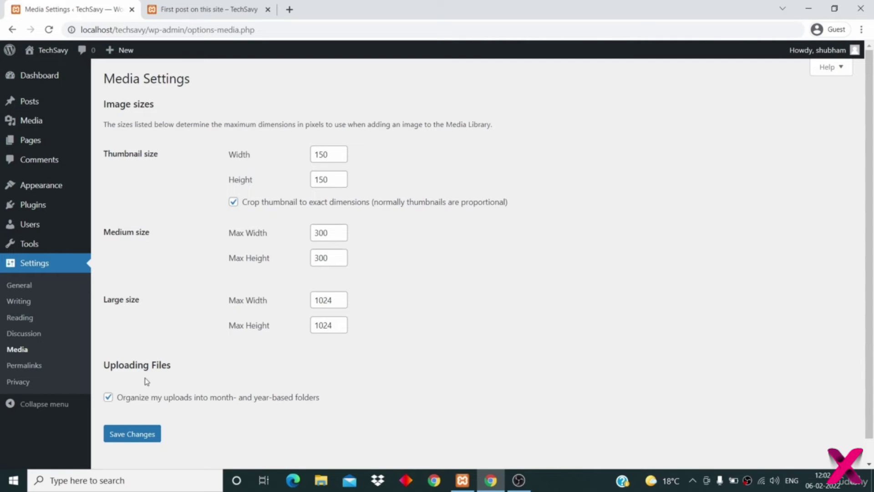
- Save the Media Settings at their defaults, including month- and year-based upload folders, and dismiss the notice
drag(111, 364, 173, 363)
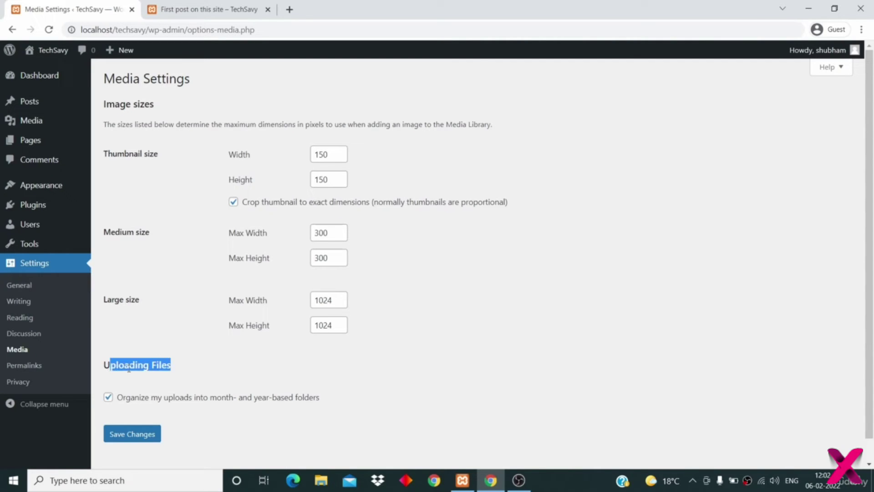
click(149, 365)
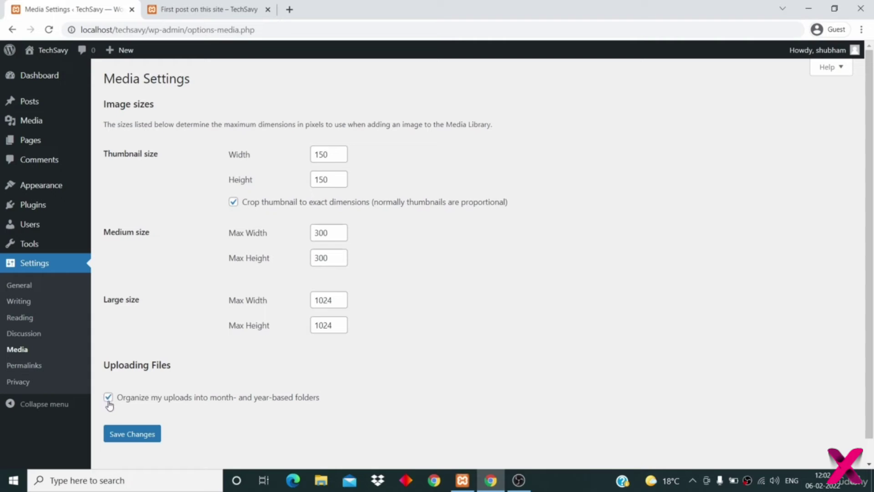
click(134, 438)
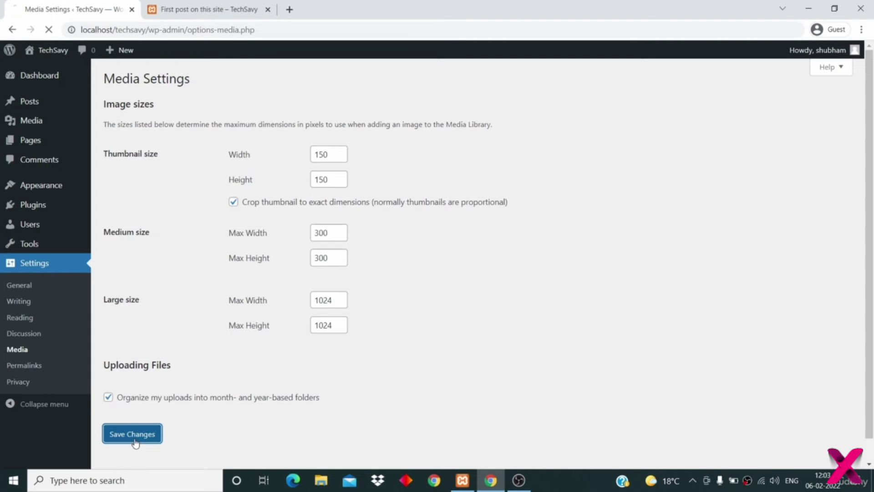
click(841, 104)
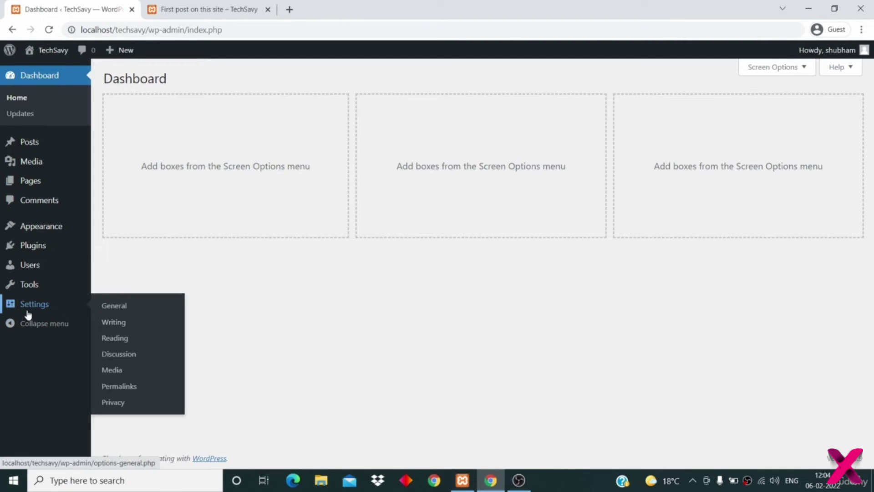
- Compare the Permalink Settings with the first post's date-based URL 2022/01/31/first-post-on-this-site
click(119, 386)
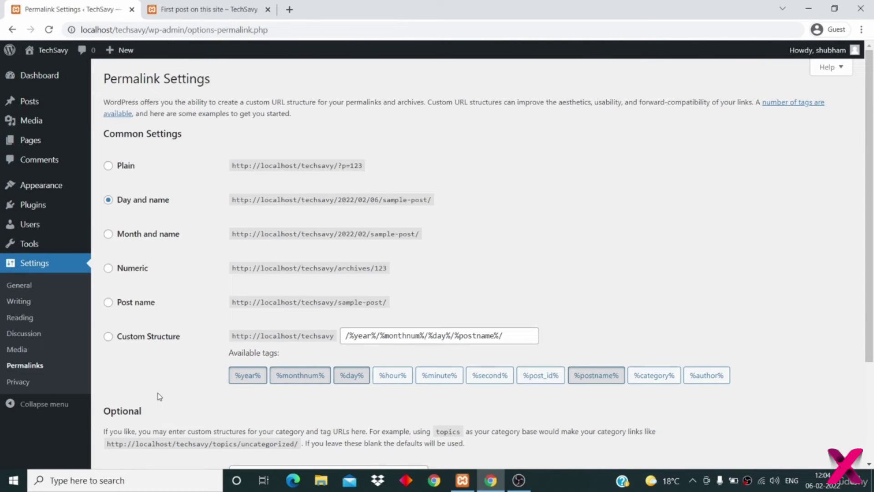
click(186, 9)
click(49, 30)
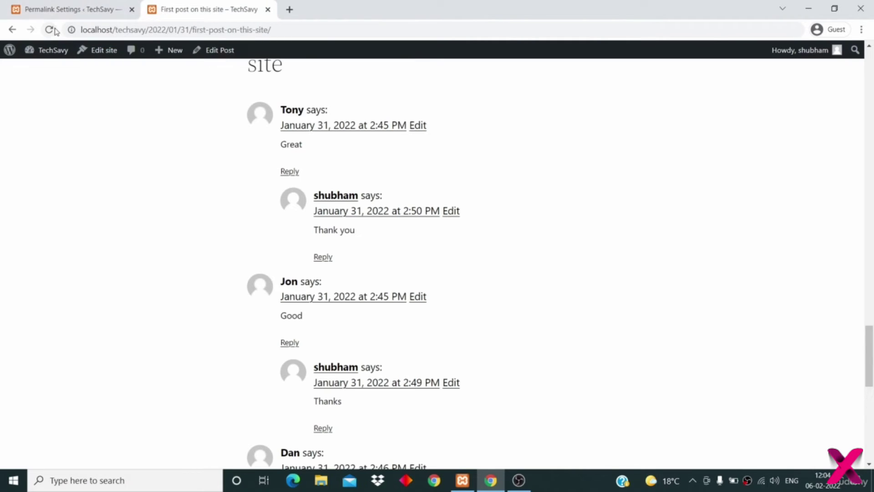
scroll(174, 135, up, 15)
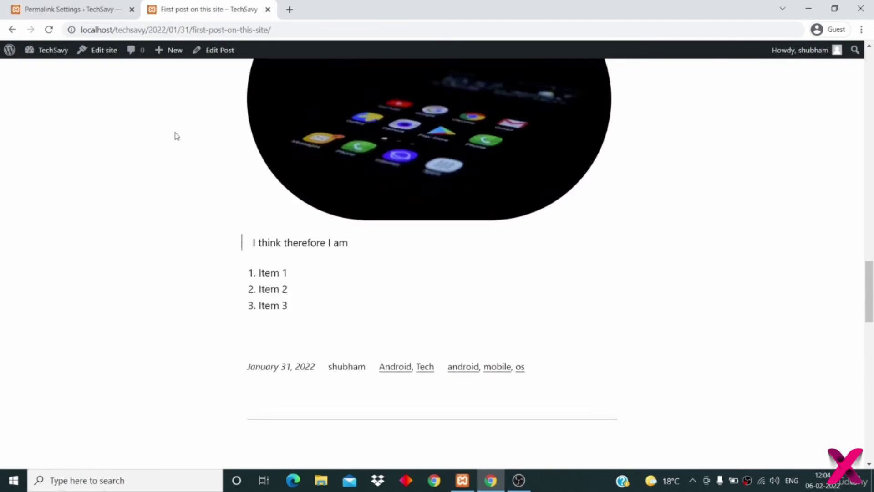
scroll(176, 135, up, 5)
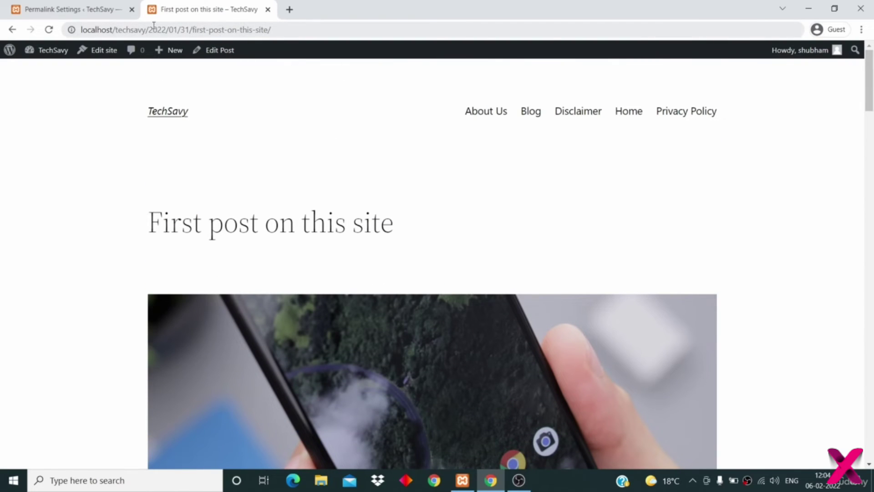
drag(146, 29, 80, 30)
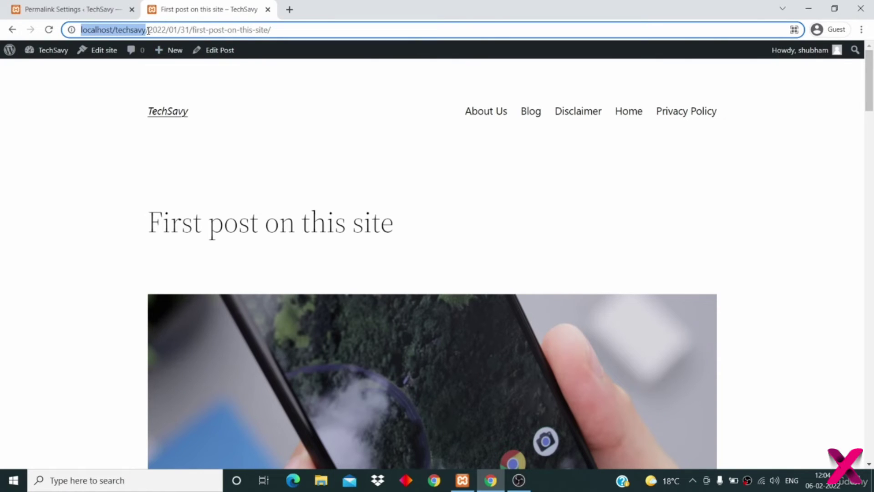
drag(149, 30, 166, 30)
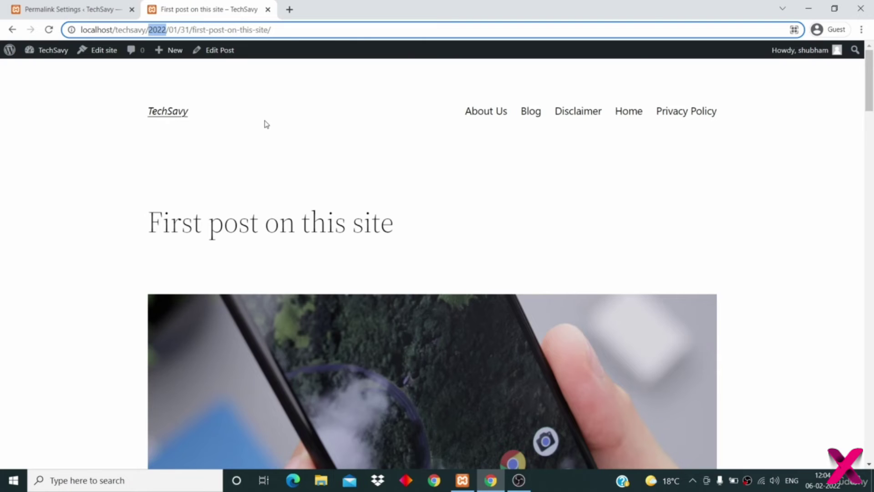
click(55, 10)
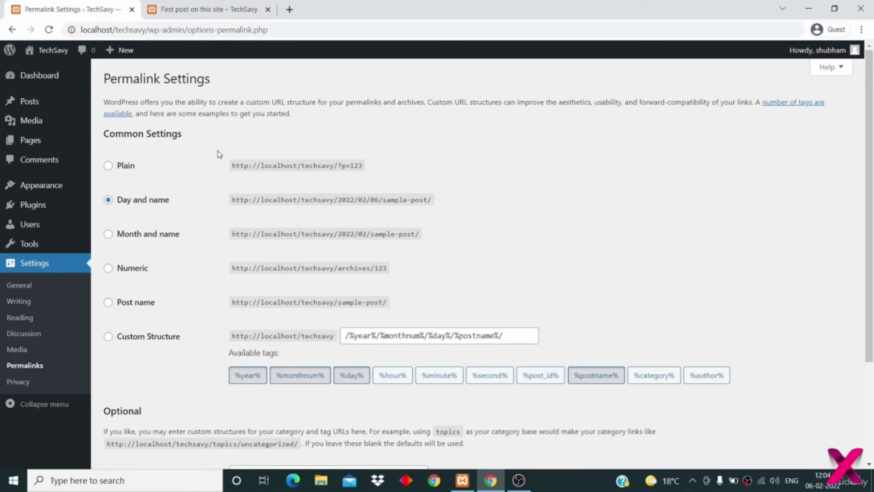
- Switch permalinks to Post name, review the sample-post example address, and save
click(108, 304)
scroll(217, 301, down, 2)
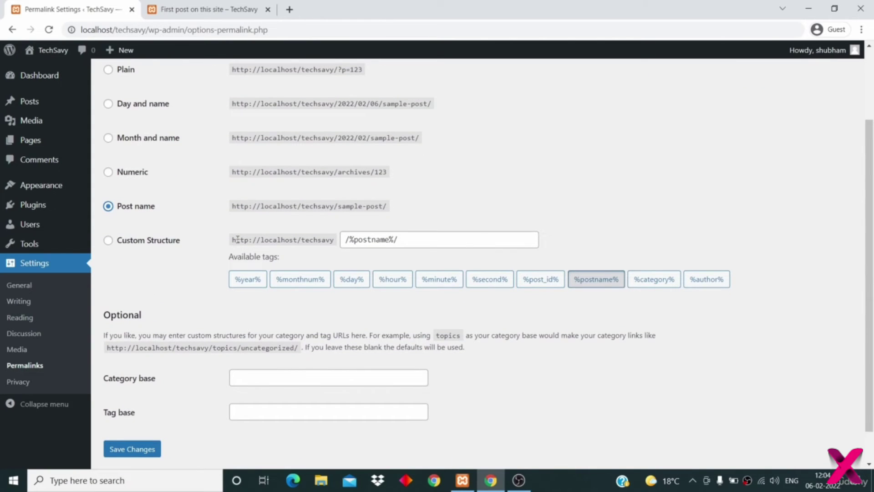
double_click(263, 202)
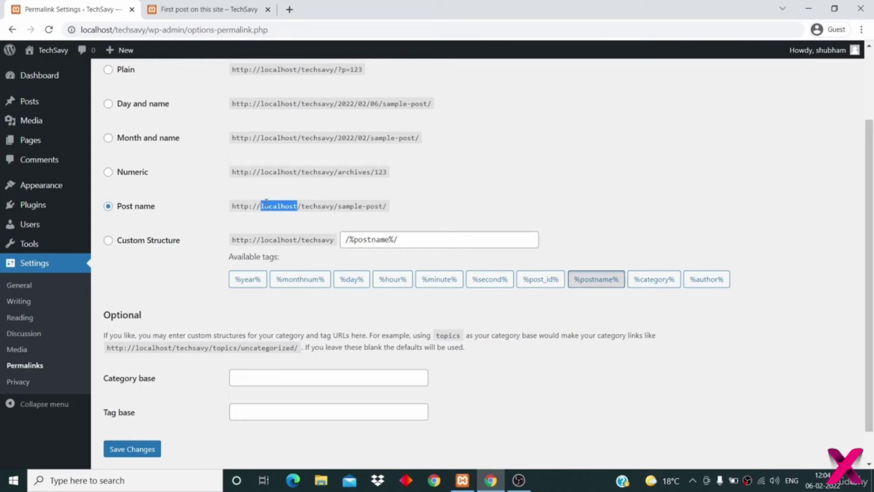
drag(336, 208, 231, 203)
click(338, 208)
drag(338, 208, 385, 203)
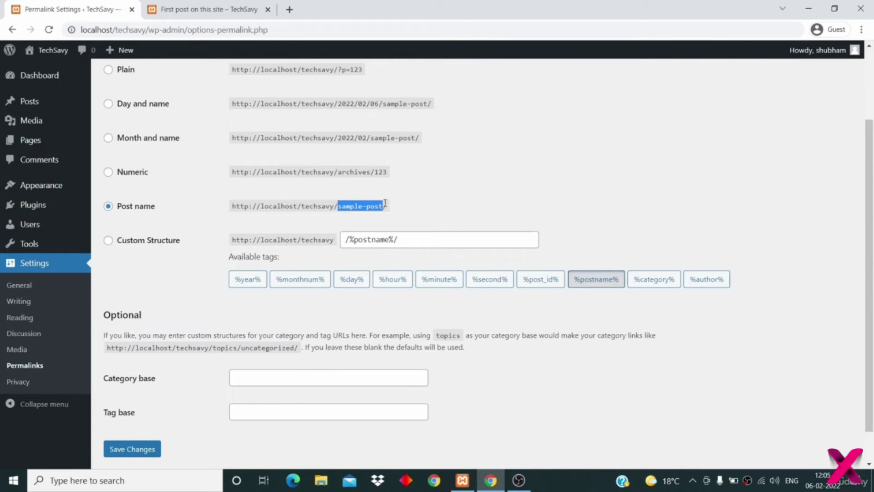
scroll(196, 355, down, 1)
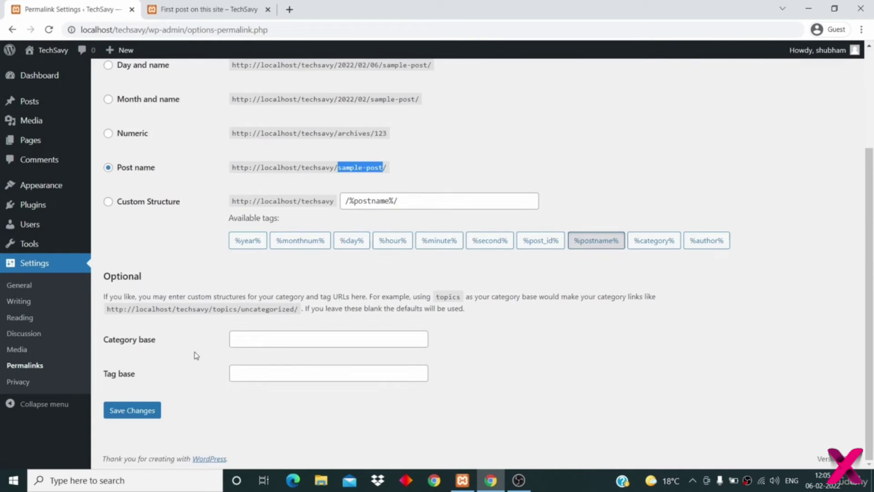
click(145, 411)
- Confirm the first post now opens at localhost/techsavy/first-post-on-this-site/, then return to Permalink Settings
click(211, 9)
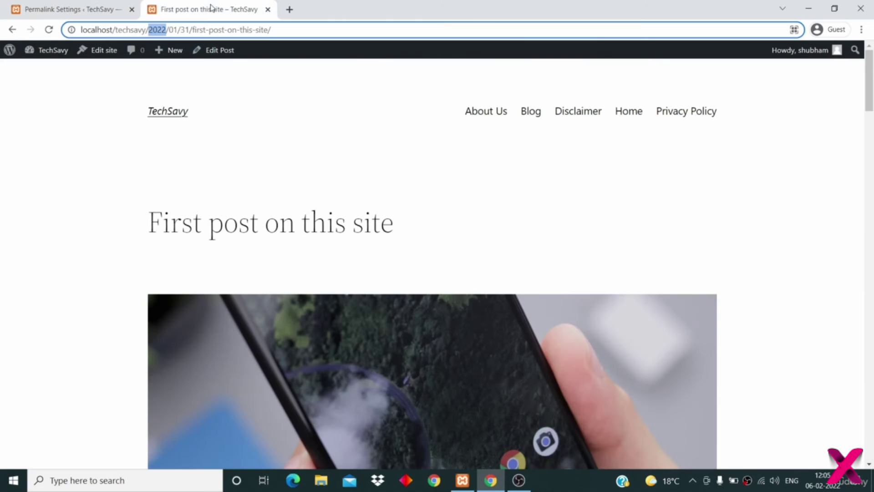
click(180, 117)
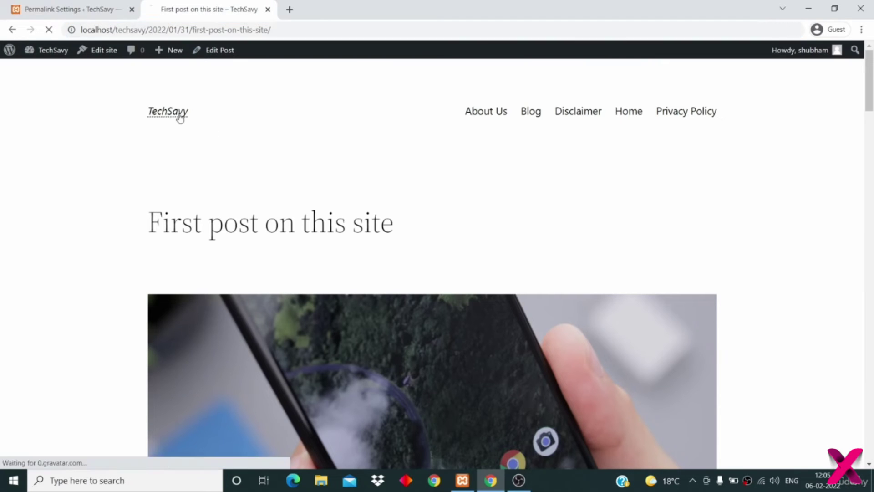
scroll(240, 179, down, 10)
scroll(264, 273, down, 15)
scroll(264, 277, up, 10)
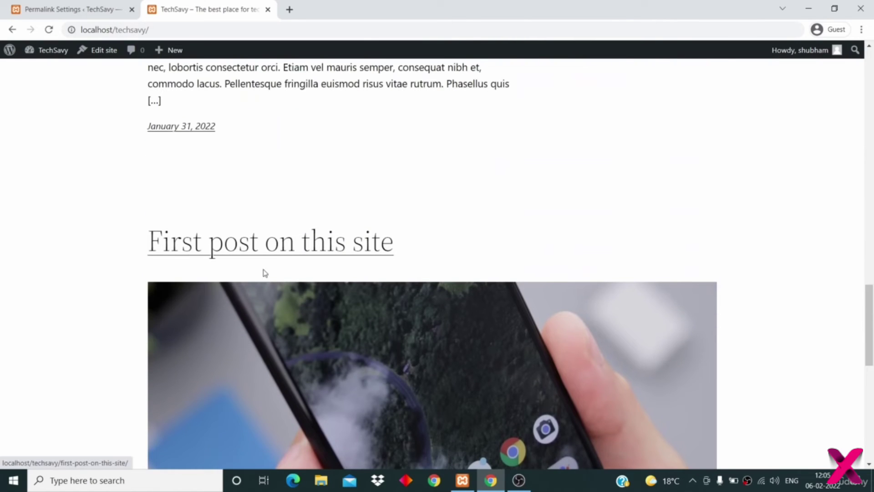
click(265, 245)
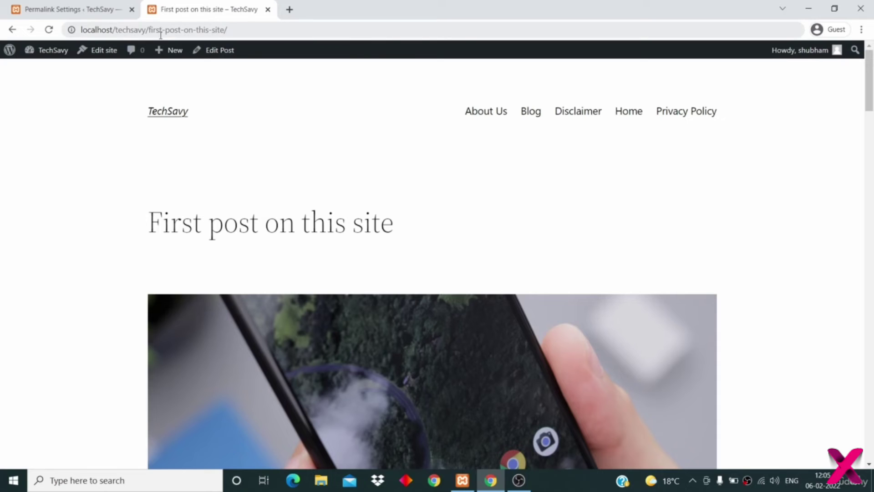
click(248, 25)
drag(248, 25, 71, 10)
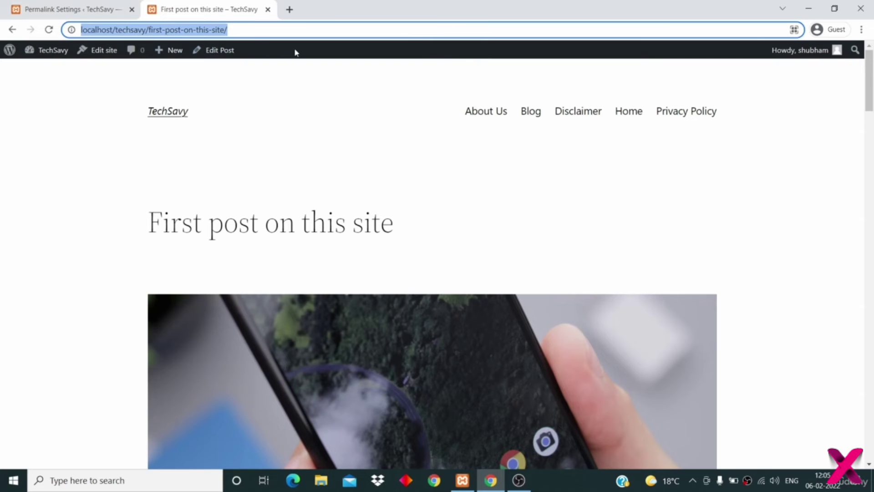
click(81, 9)
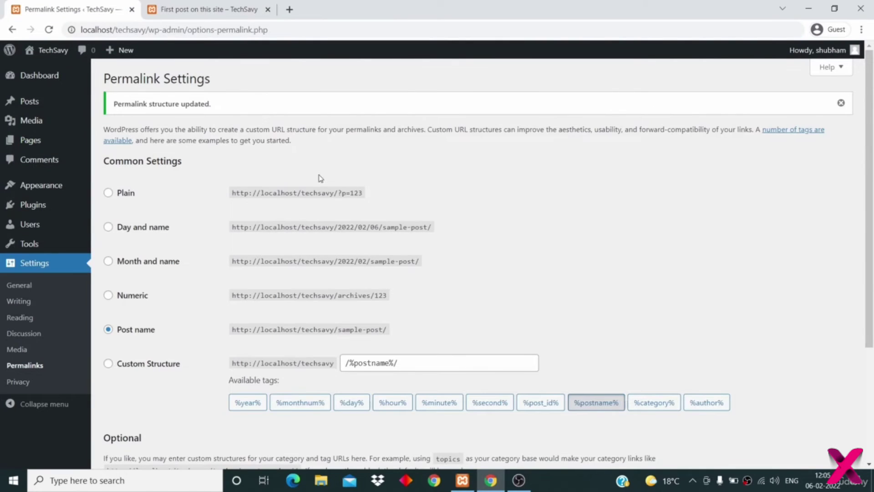
- Preview the Day and name, Numeric and Post name permalink structures
scroll(321, 178, down, 1)
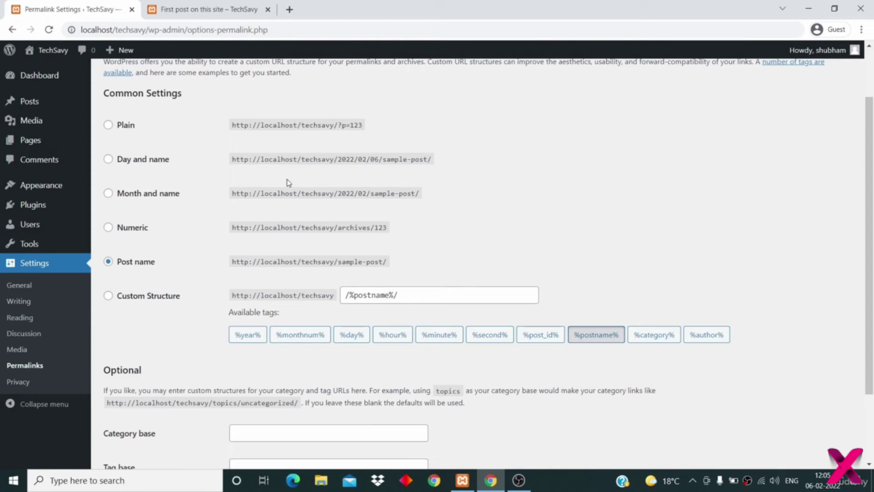
click(151, 159)
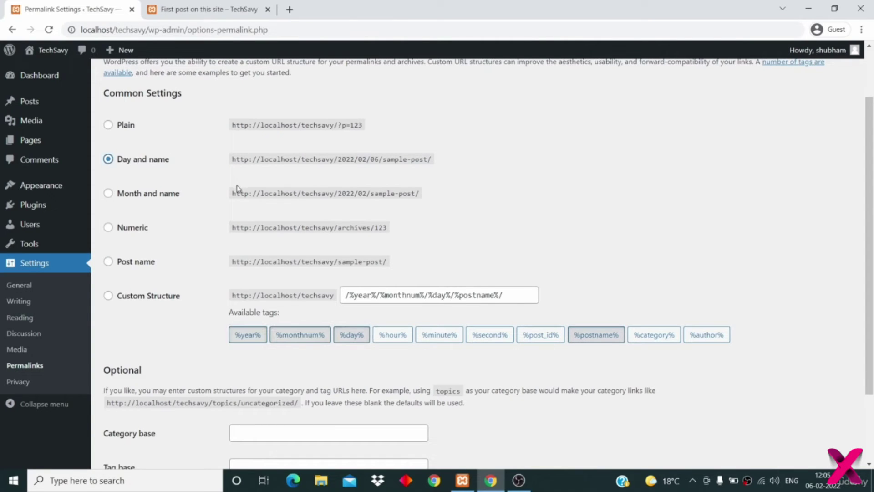
click(133, 229)
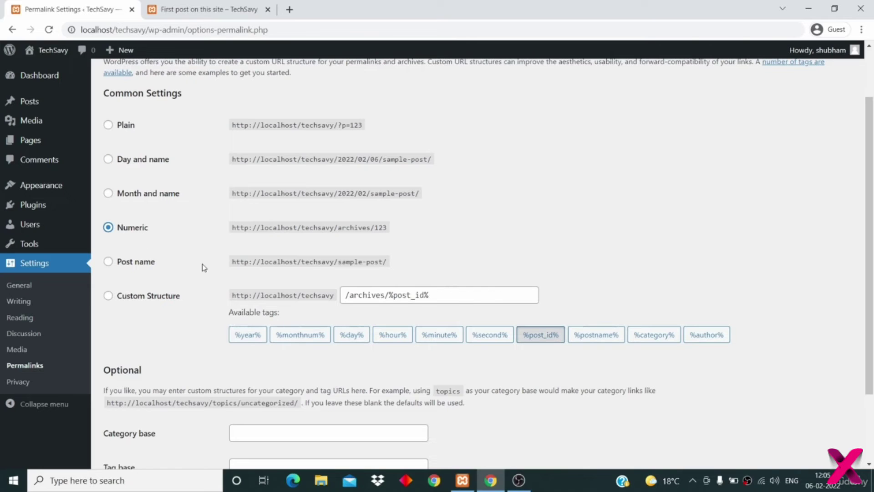
click(130, 263)
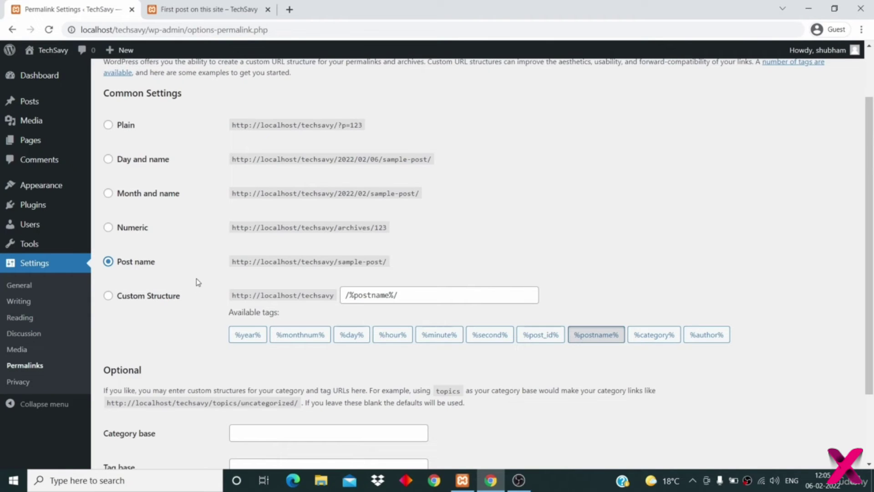
- Save a custom permalink structure of /%category%/%postname%/
click(108, 297)
drag(403, 295, 335, 282)
key(BackSpace)
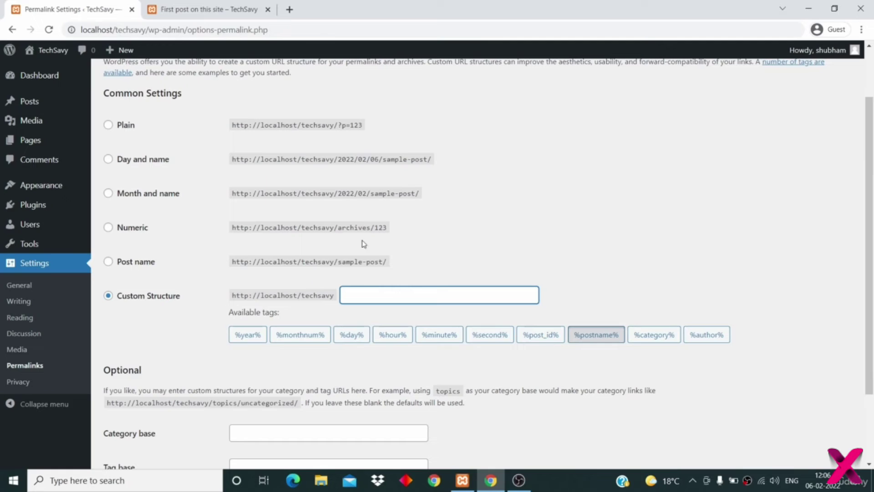
click(656, 335)
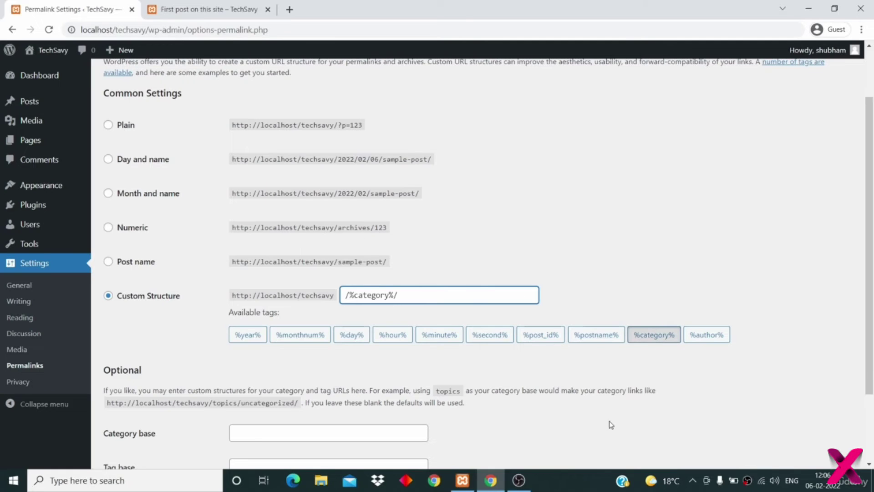
click(594, 341)
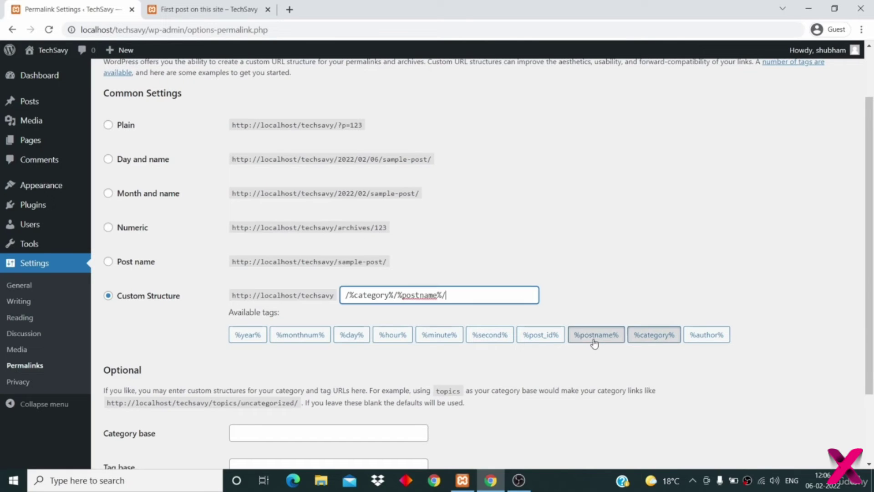
scroll(599, 393, down, 1)
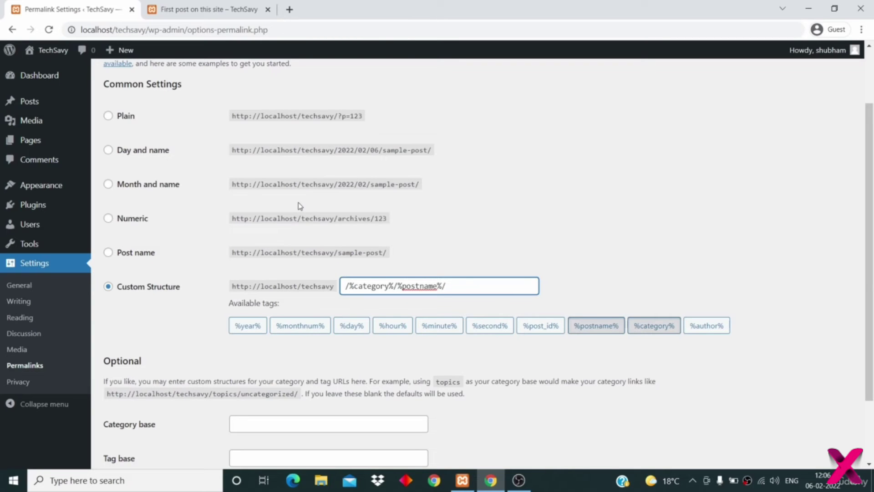
scroll(300, 206, down, 2)
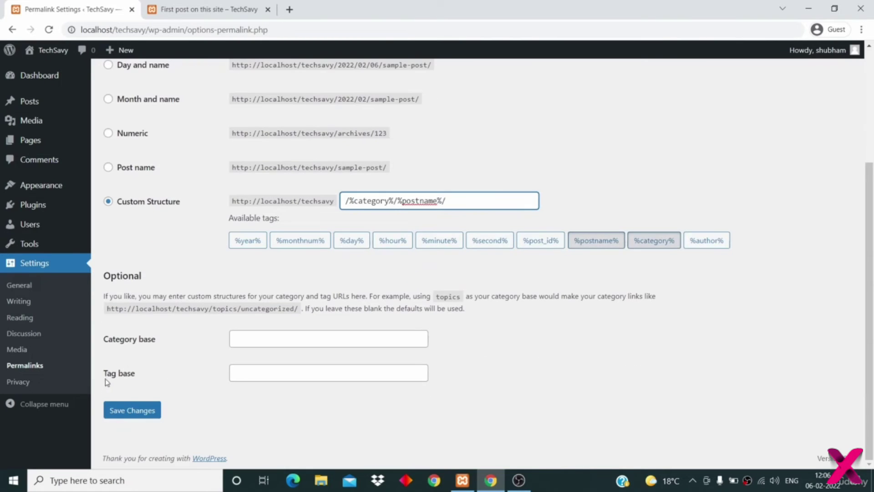
click(120, 411)
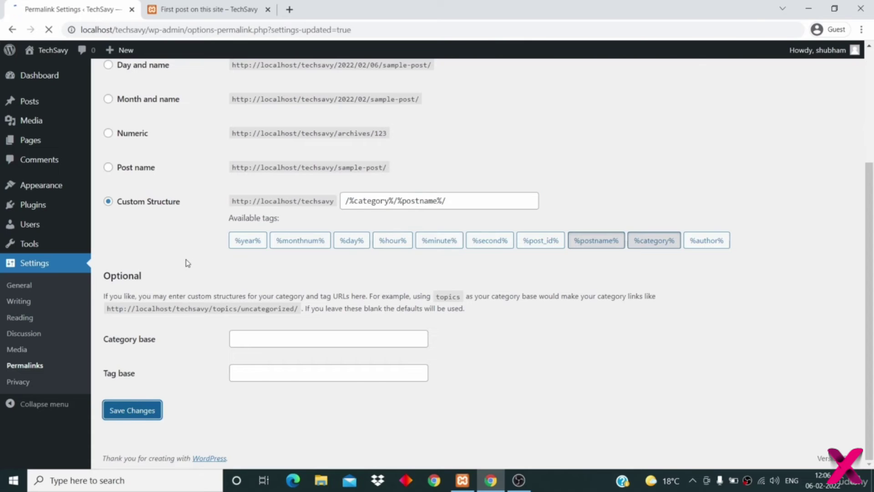
- Open 'First post on this site' and check its tech/first-post-on-this-site URL
click(175, 14)
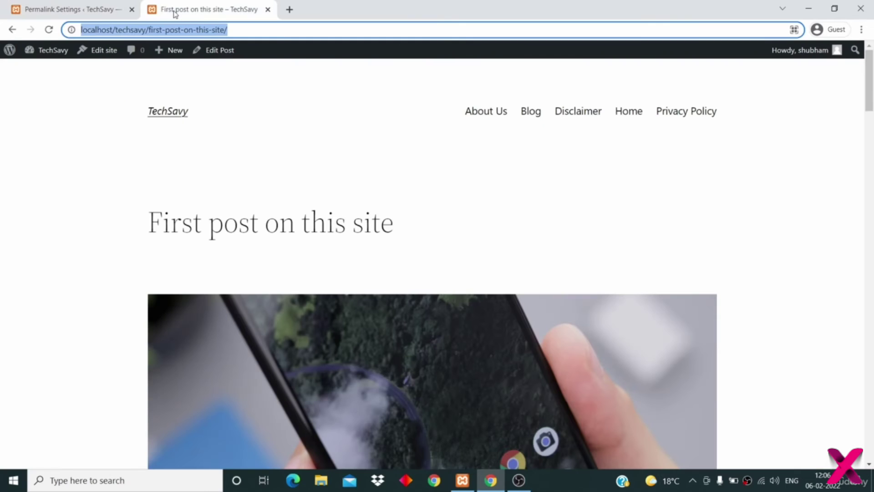
click(166, 117)
scroll(187, 182, down, 20)
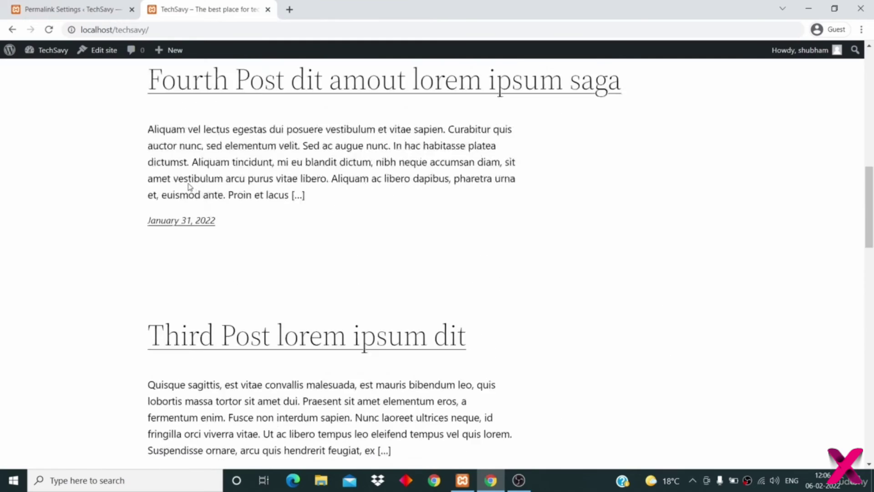
scroll(189, 188, up, 9)
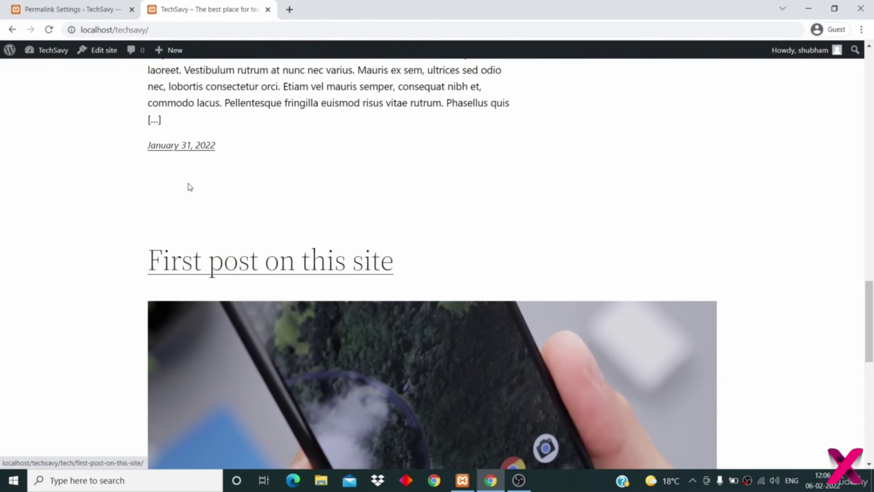
click(201, 263)
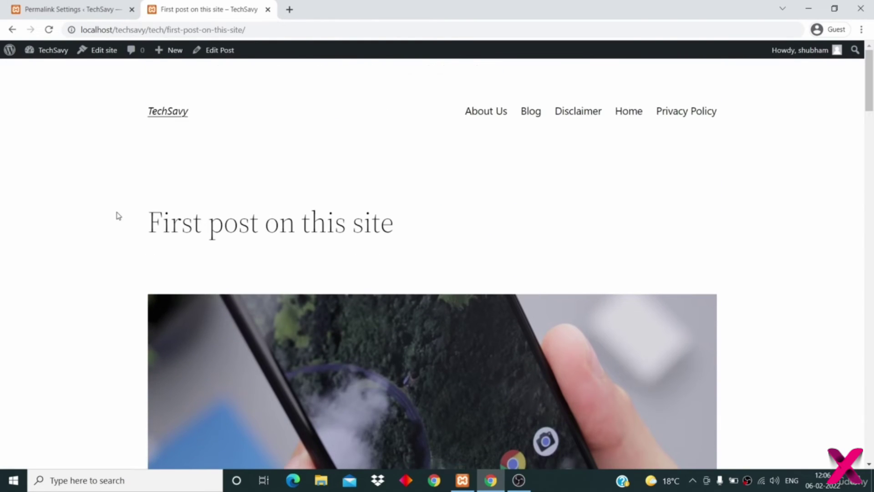
double_click(153, 30)
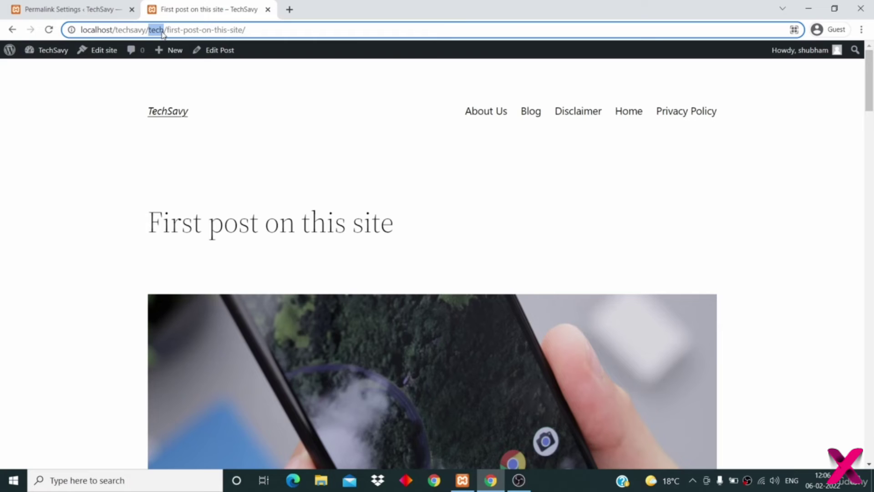
drag(261, 28, 74, 30)
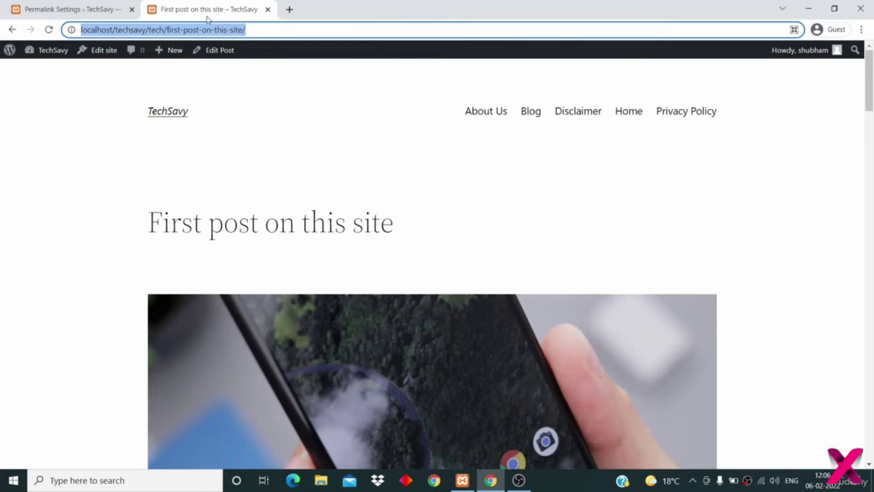
click(91, 8)
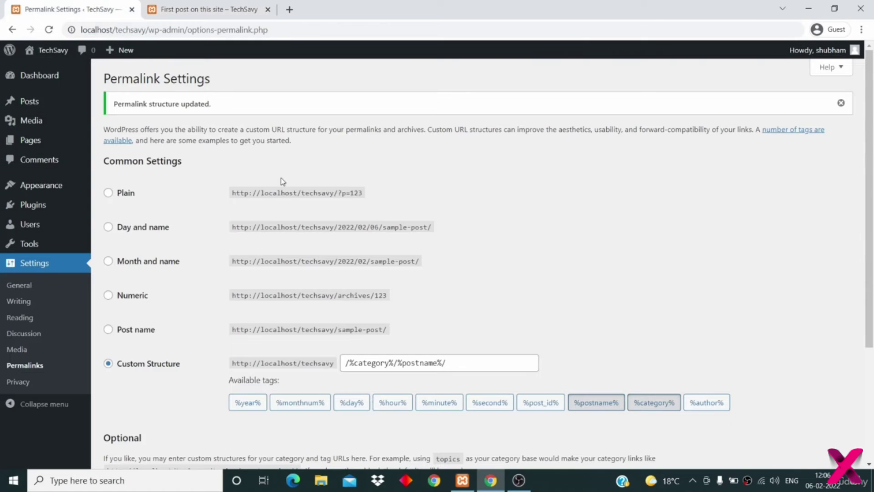
- Select the Post name permalink structure and save the change
click(146, 332)
scroll(275, 340, down, 5)
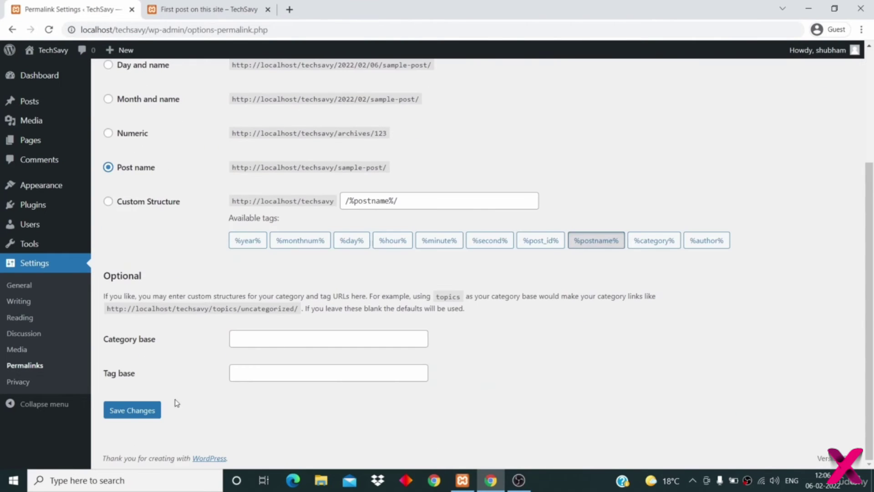
click(152, 413)
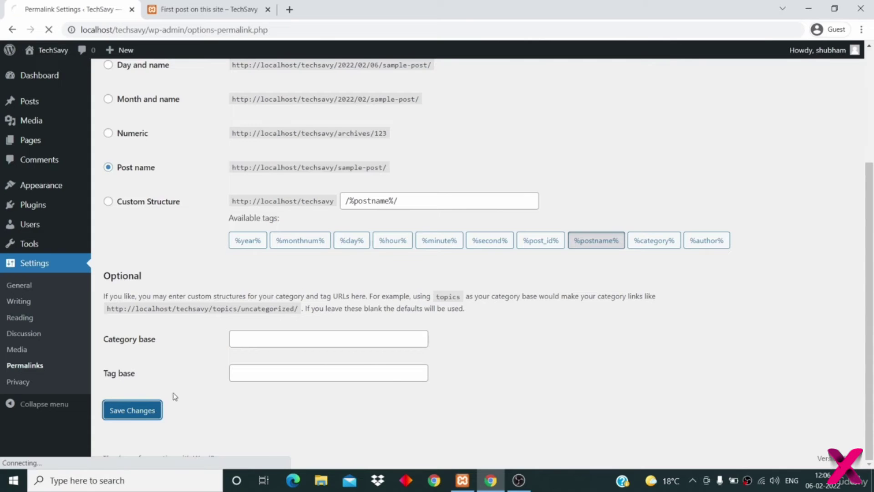
- Reopen 'First post on this site' from the home page to confirm its URL has no category
click(191, 10)
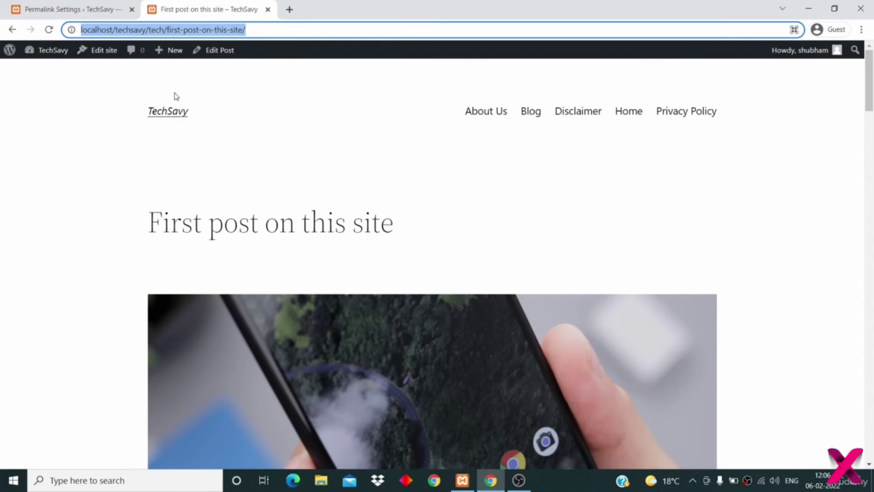
click(168, 114)
scroll(248, 213, down, 20)
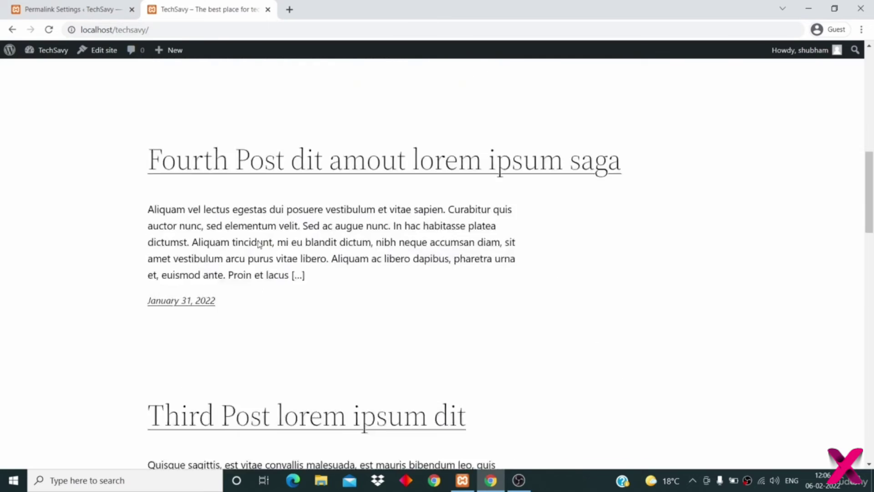
scroll(257, 240, up, 6)
click(257, 207)
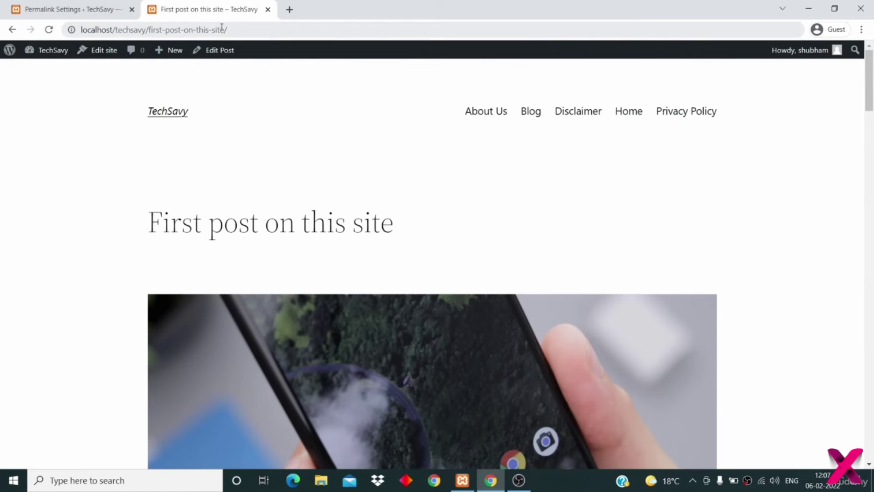
click(73, 10)
scroll(288, 236, down, 1)
scroll(288, 237, down, 3)
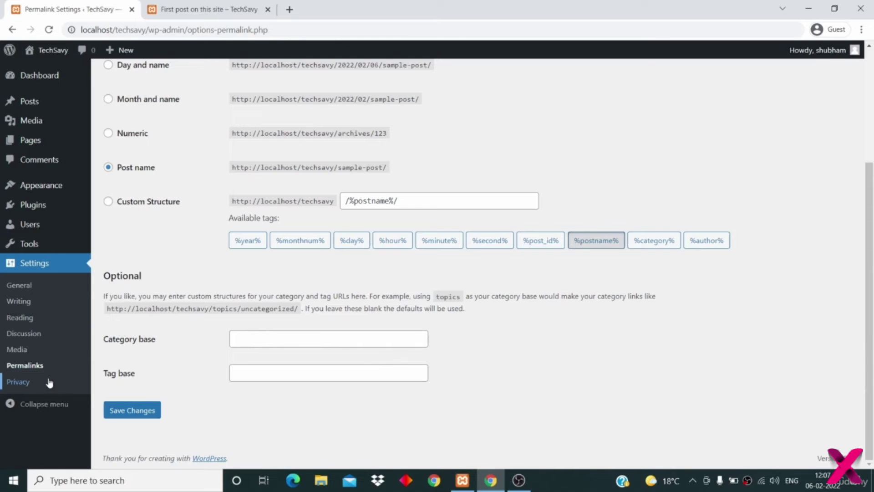
- In Settings > Privacy, dismiss the notice and create a new Privacy Policy page
click(26, 381)
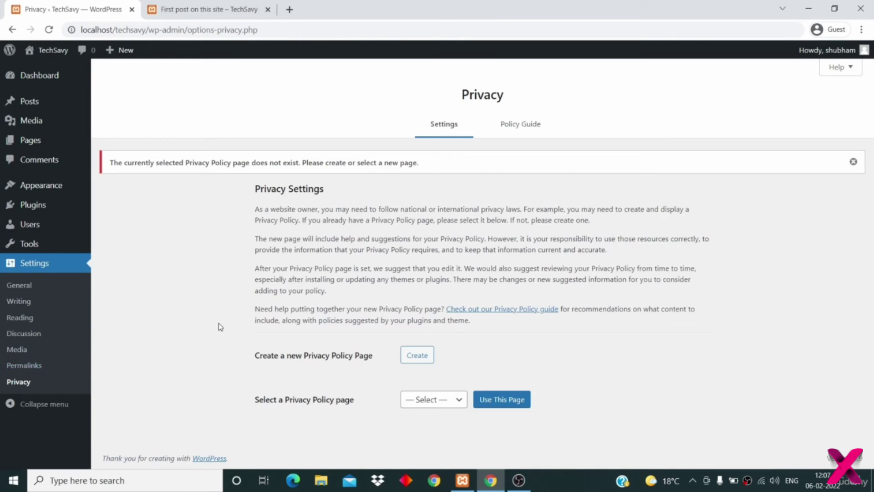
click(852, 163)
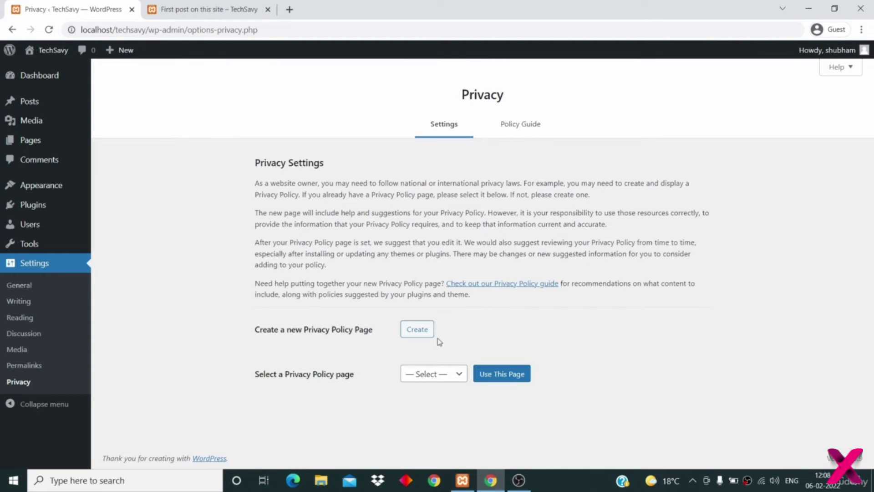
click(437, 374)
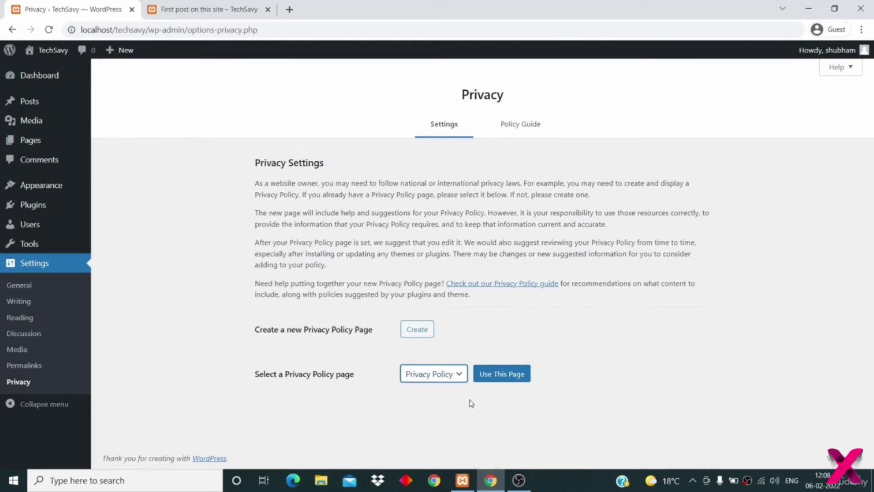
click(418, 331)
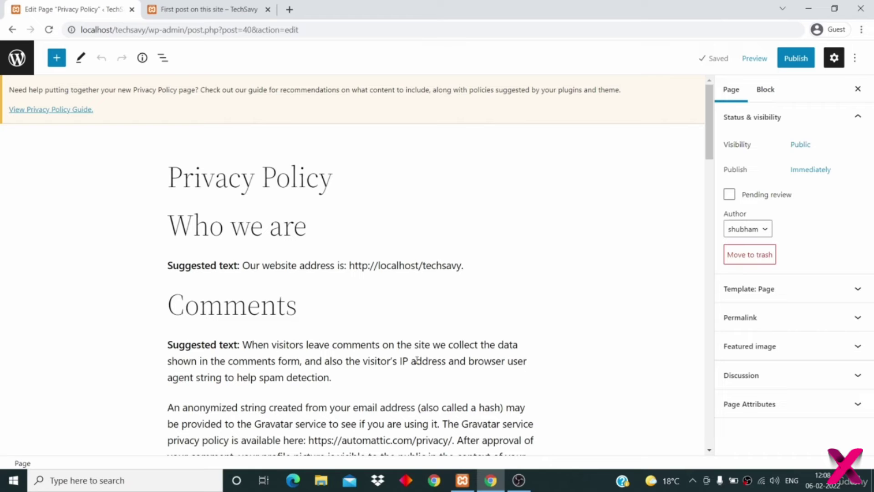
- Review the generated Privacy Policy draft and publish it, confirming in the pre-publish panel
scroll(417, 360, down, 5)
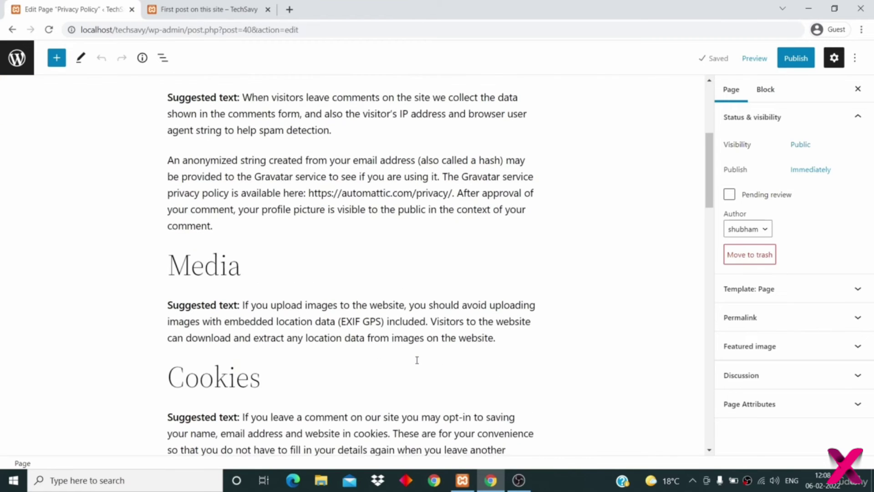
scroll(417, 360, down, 15)
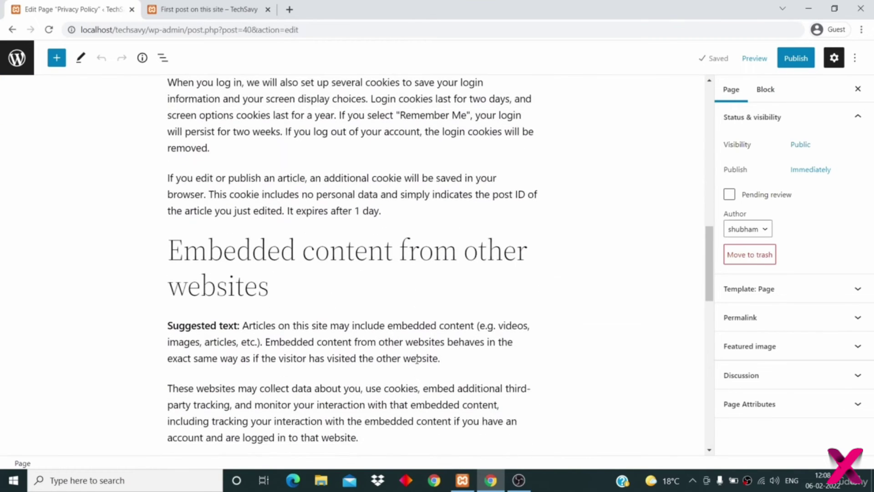
scroll(416, 360, down, 7)
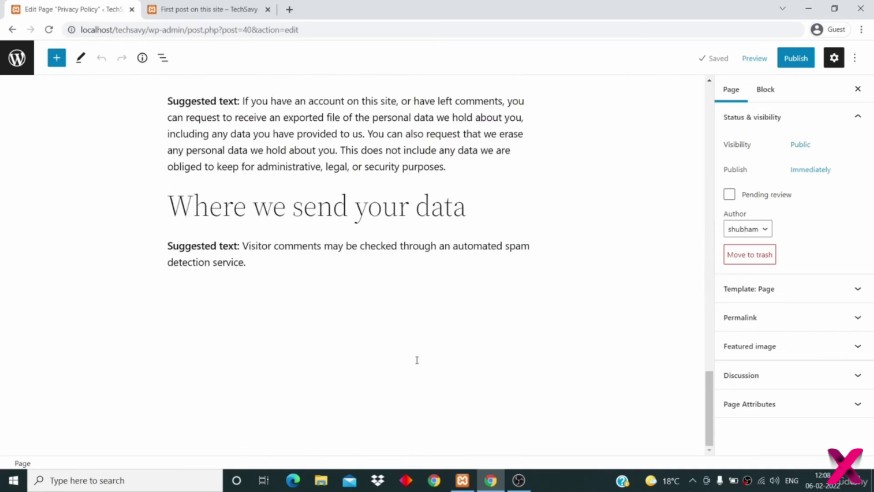
scroll(416, 360, up, 12)
scroll(417, 363, up, 15)
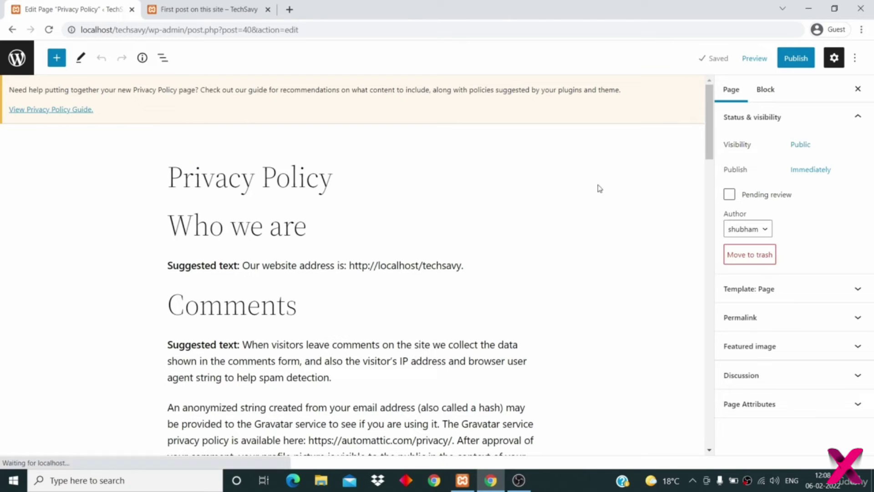
click(786, 63)
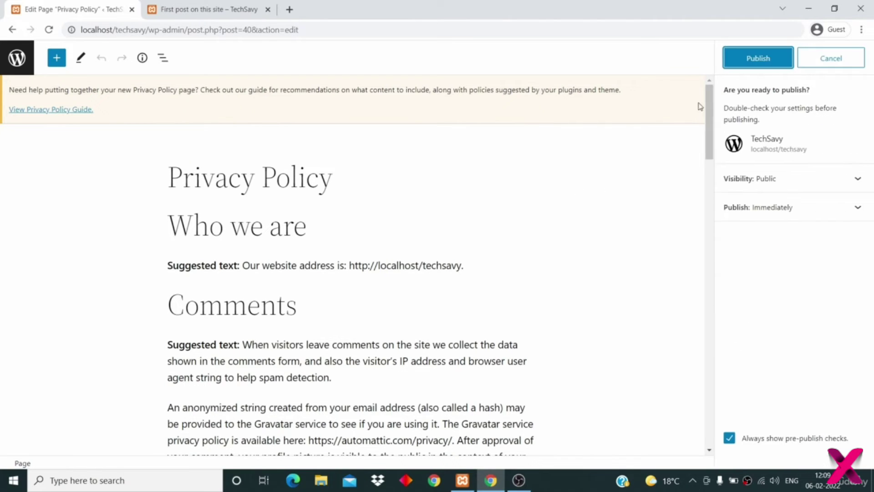
click(751, 64)
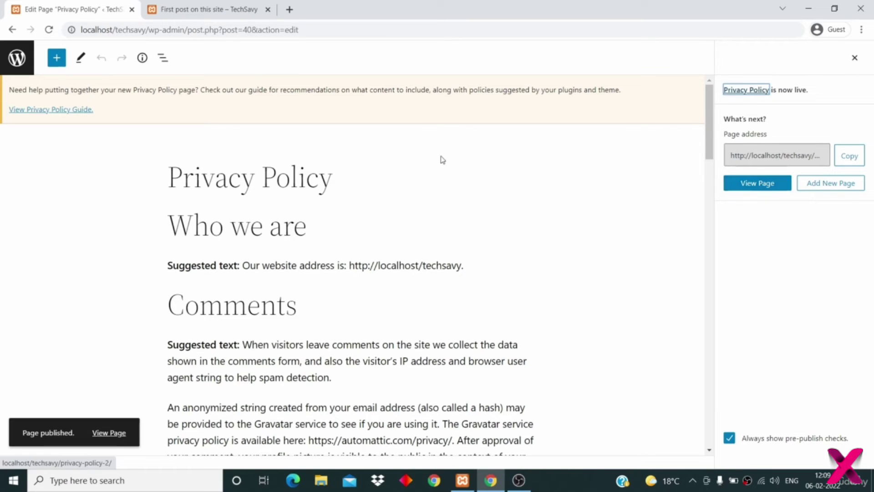
click(16, 58)
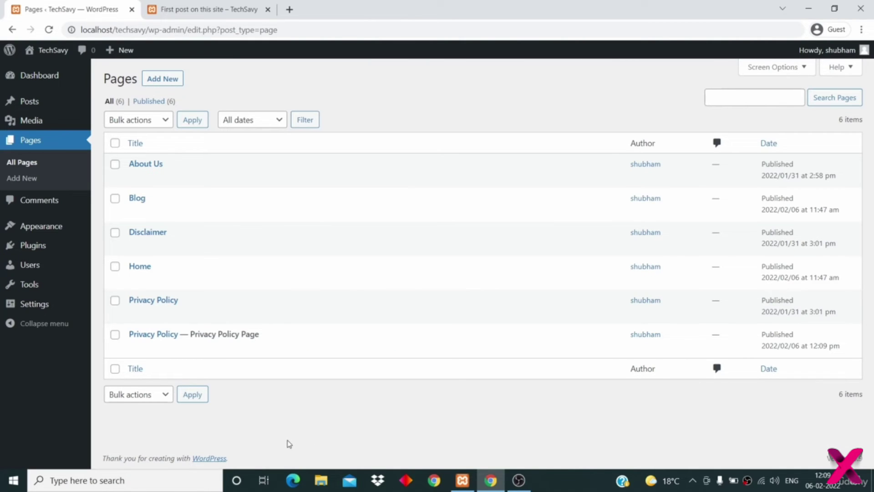
- Trash the older Privacy Policy page and permanently delete it from Trash
click(115, 301)
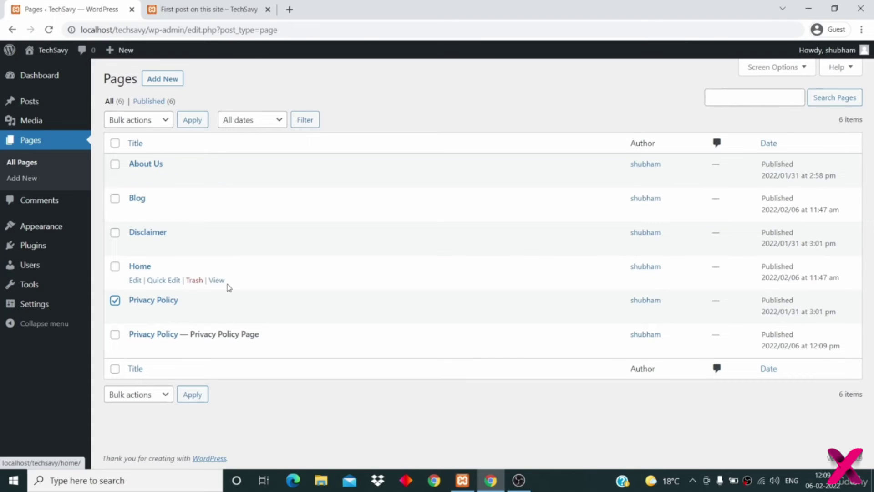
click(194, 314)
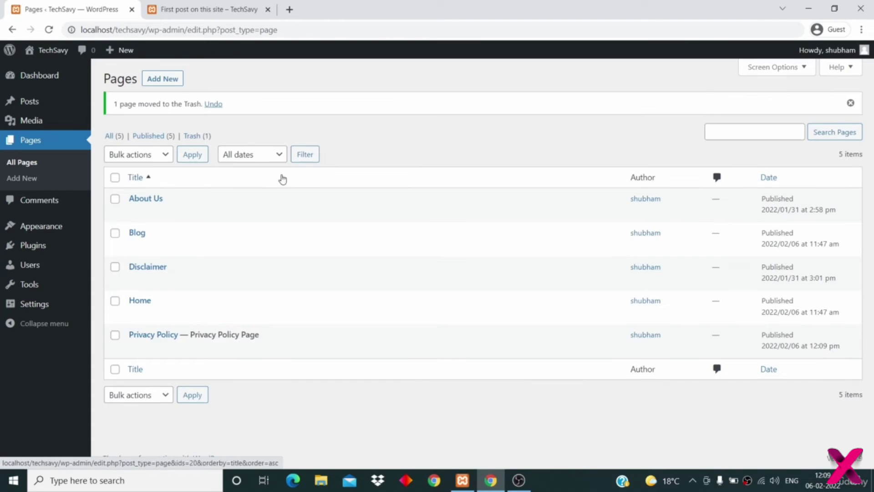
click(194, 136)
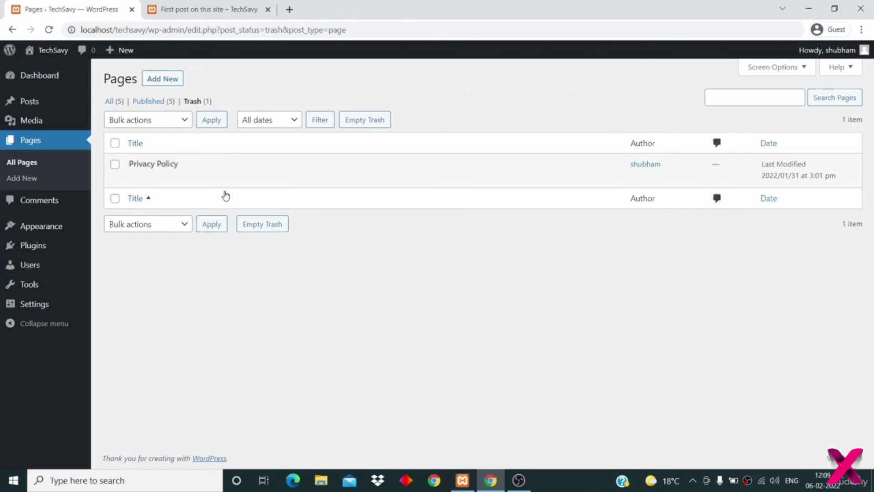
click(210, 179)
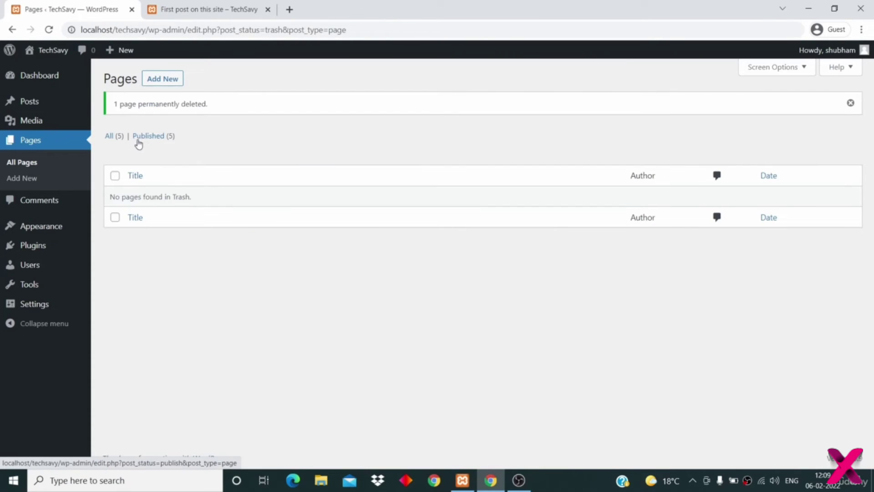
click(112, 135)
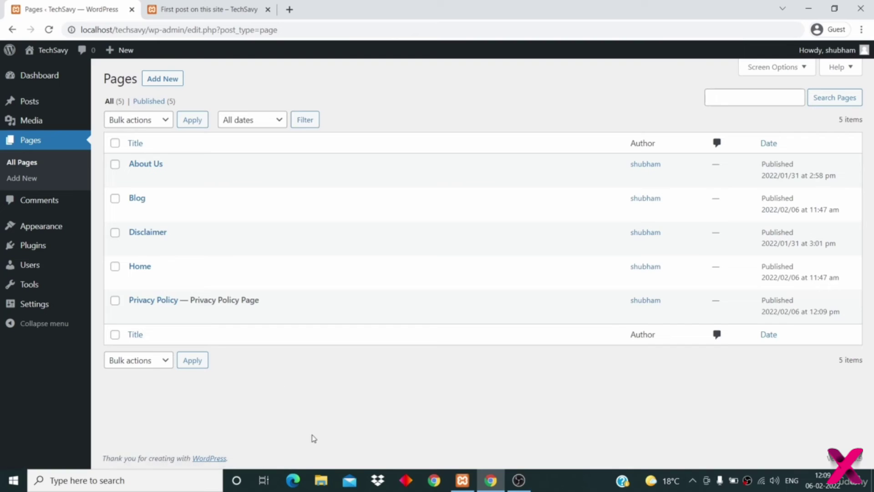
drag(189, 300, 265, 300)
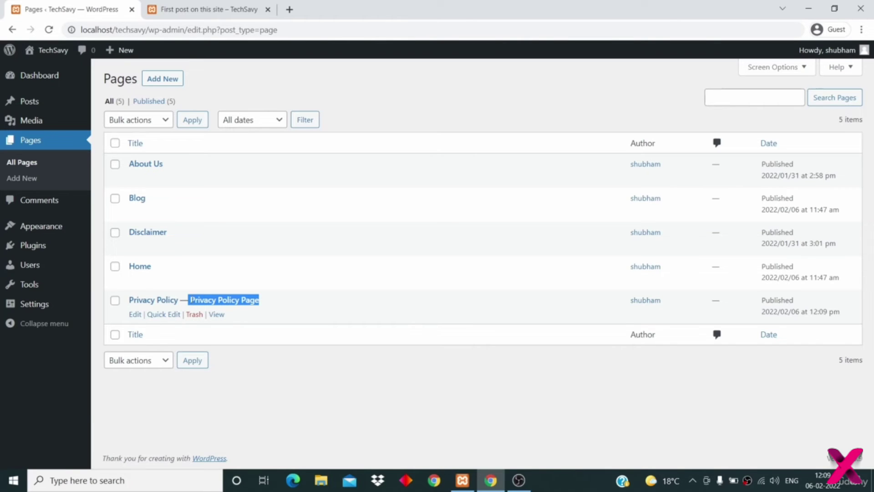
- View the published Privacy Policy page on the live TechSavy site and scroll through it
mouse_move(23, 312)
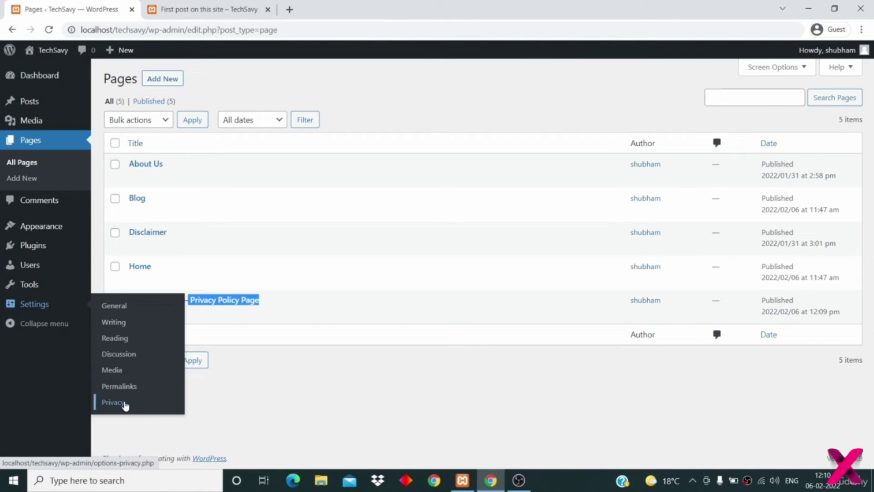
click(125, 406)
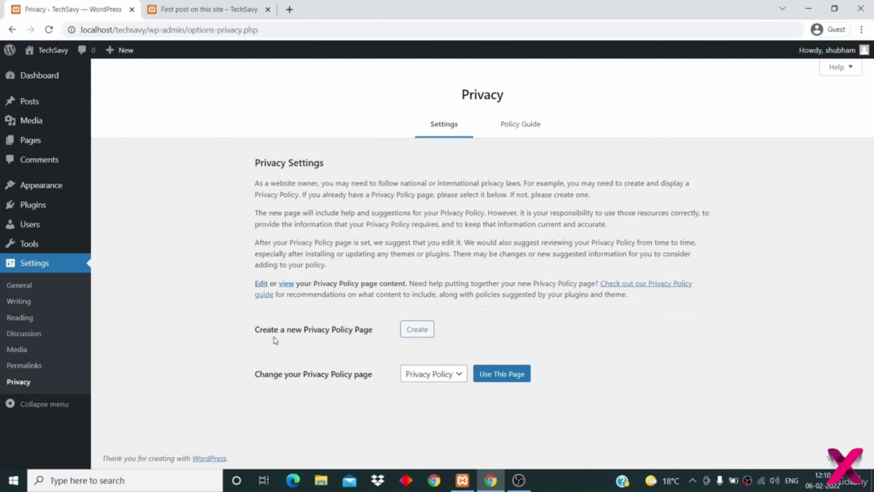
click(202, 9)
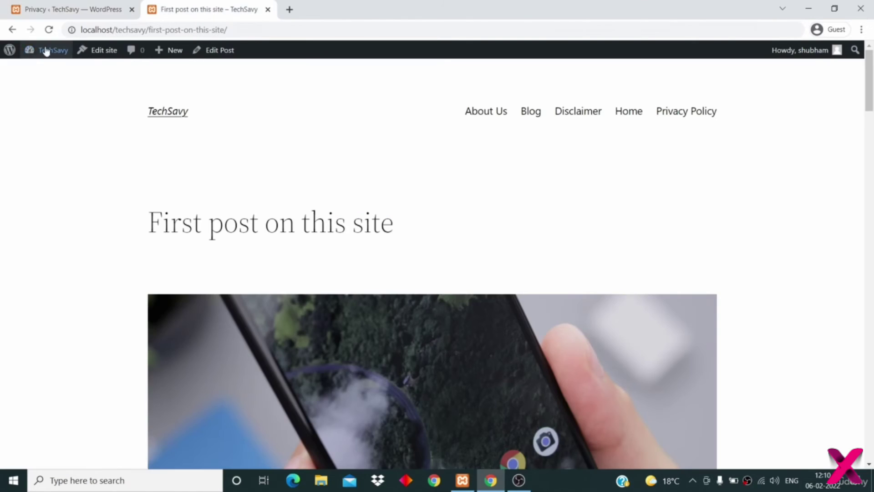
click(628, 111)
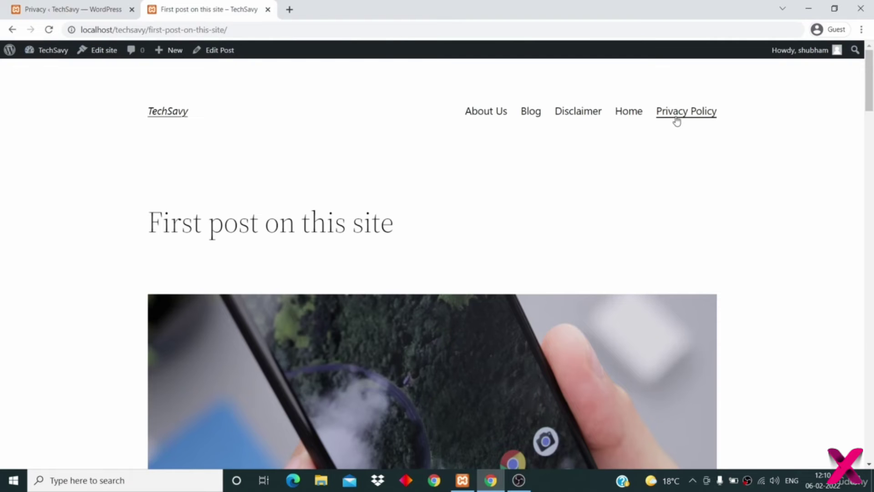
click(675, 114)
scroll(573, 237, down, 9)
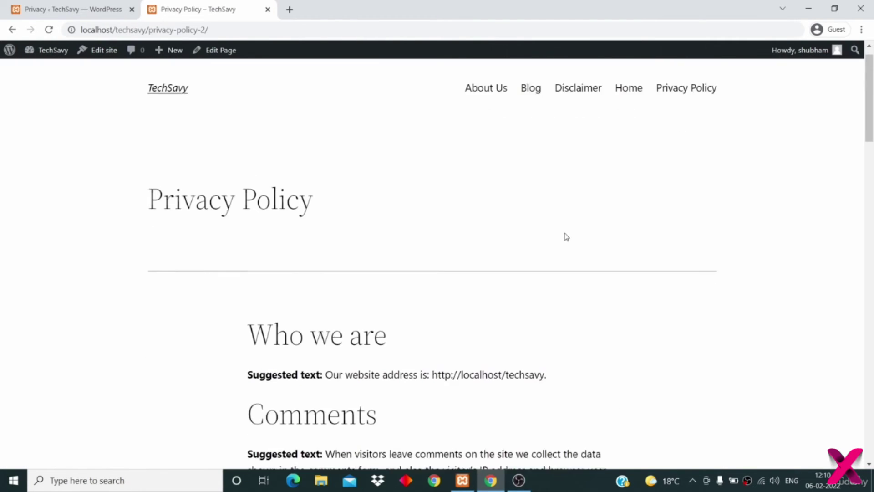
scroll(567, 236, down, 15)
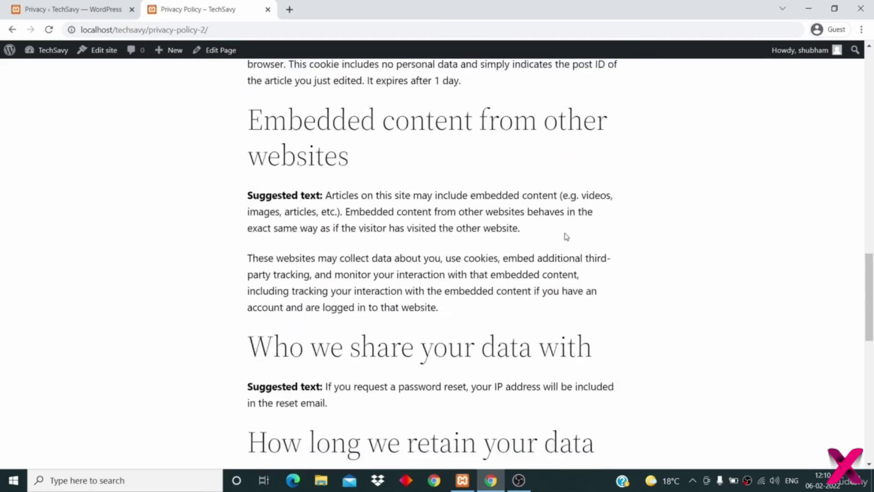
scroll(567, 236, up, 8)
scroll(565, 234, up, 15)
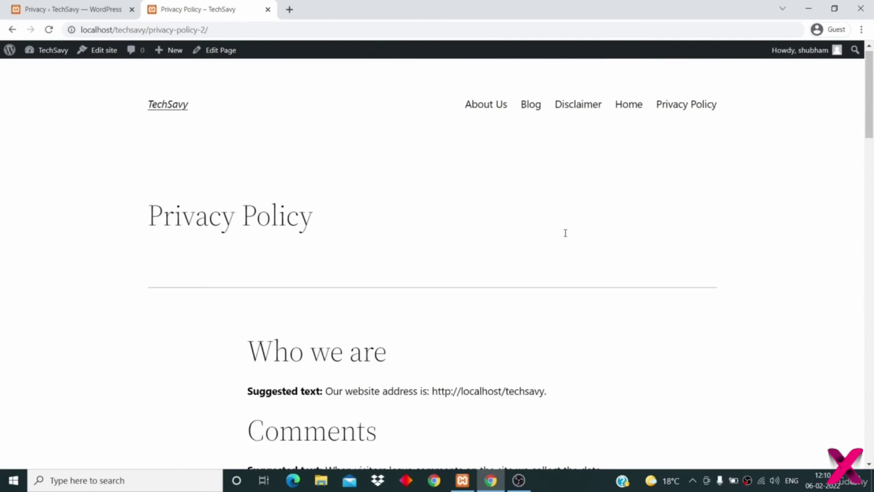
click(80, 10)
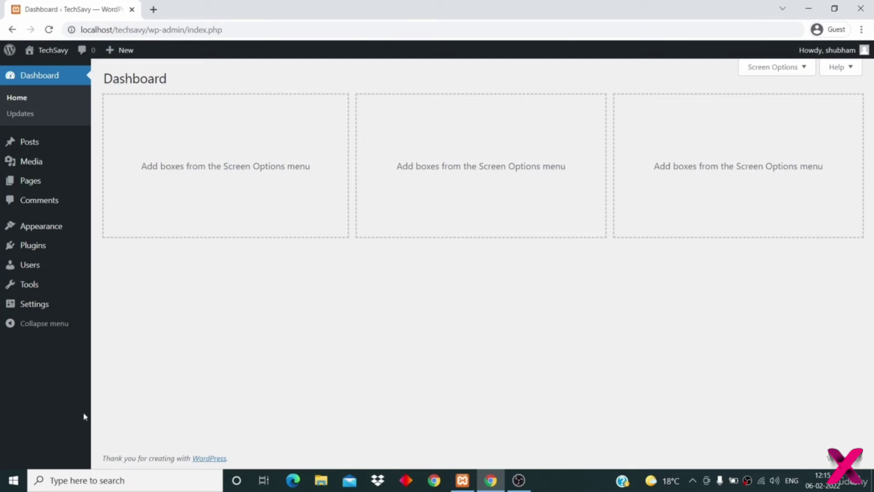
- Open Users > All Users and check the single Administrator account's 5 posts
mouse_move(41, 264)
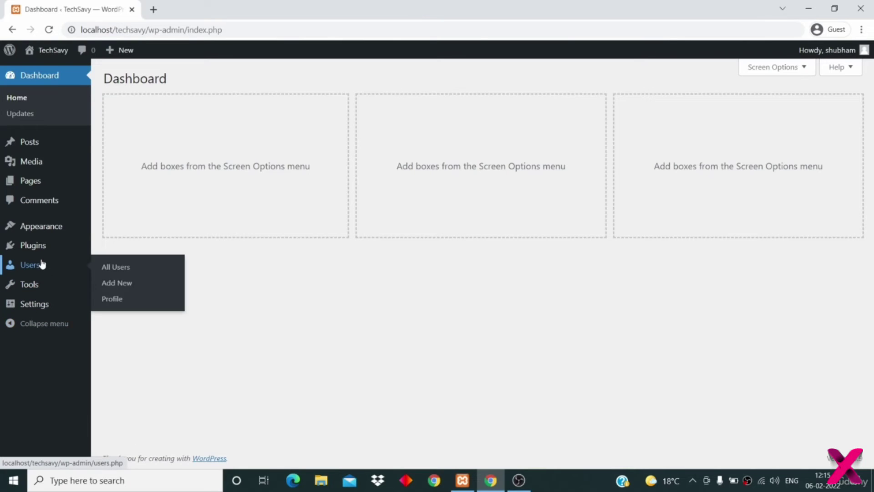
click(125, 270)
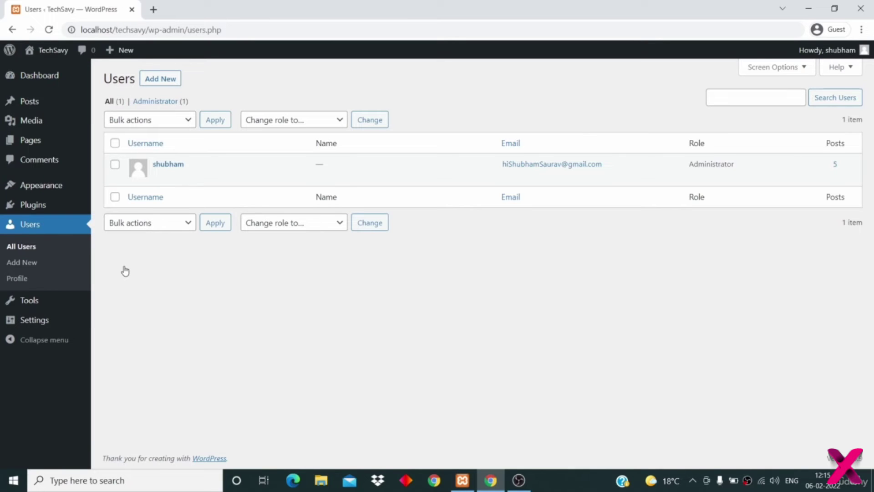
mouse_move(174, 182)
drag(832, 164, 841, 170)
click(518, 296)
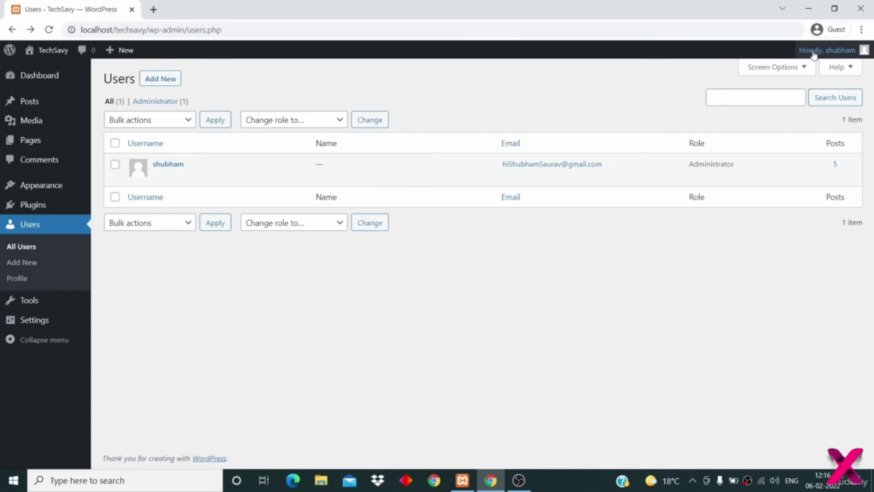
mouse_move(816, 53)
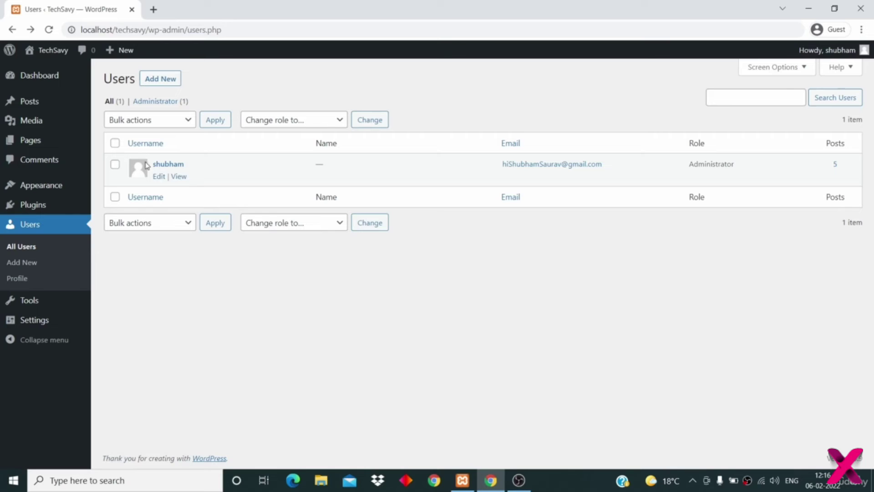
- Preview the Midnight, Ocean, Blue, Modern and Light colour schemes, then return to Default
click(157, 176)
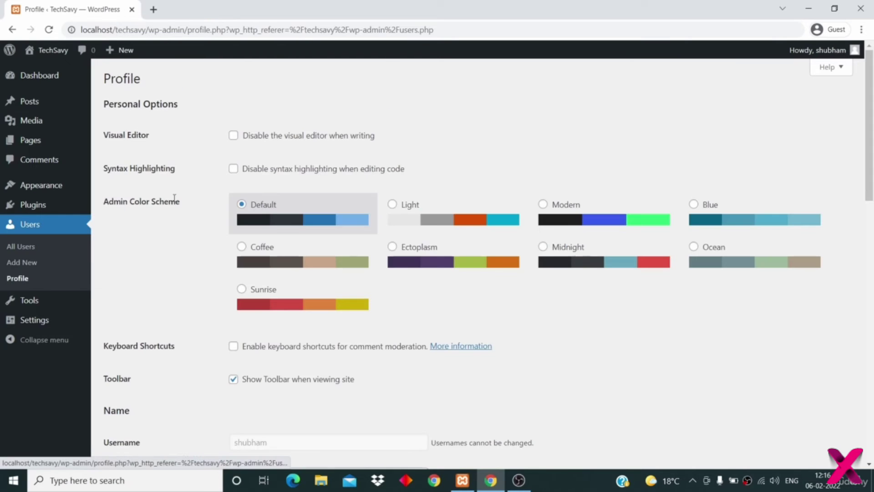
scroll(221, 269, down, 2)
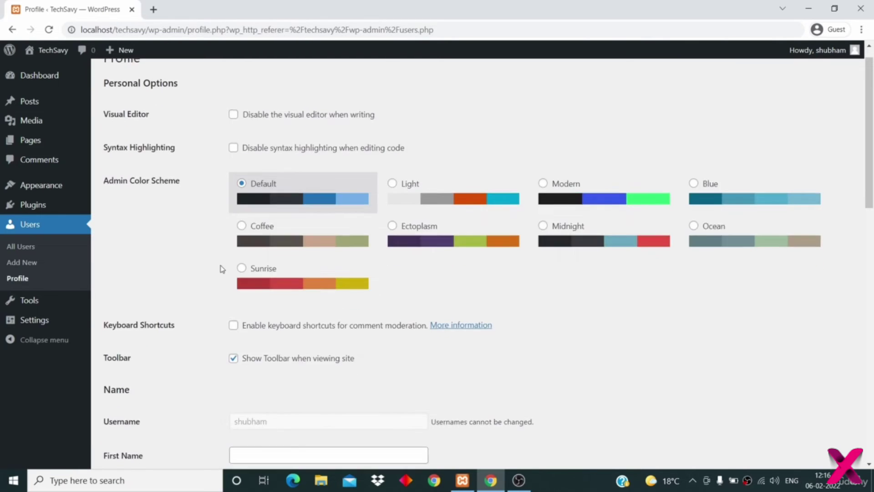
mouse_move(73, 127)
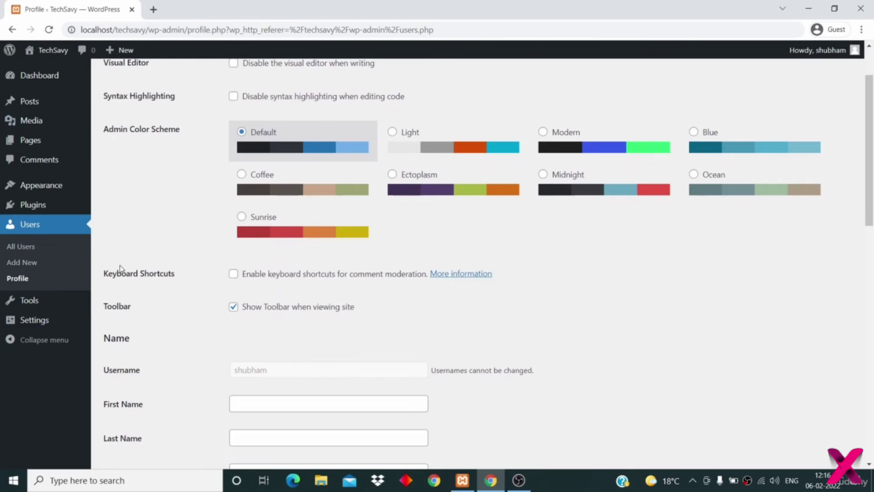
click(597, 196)
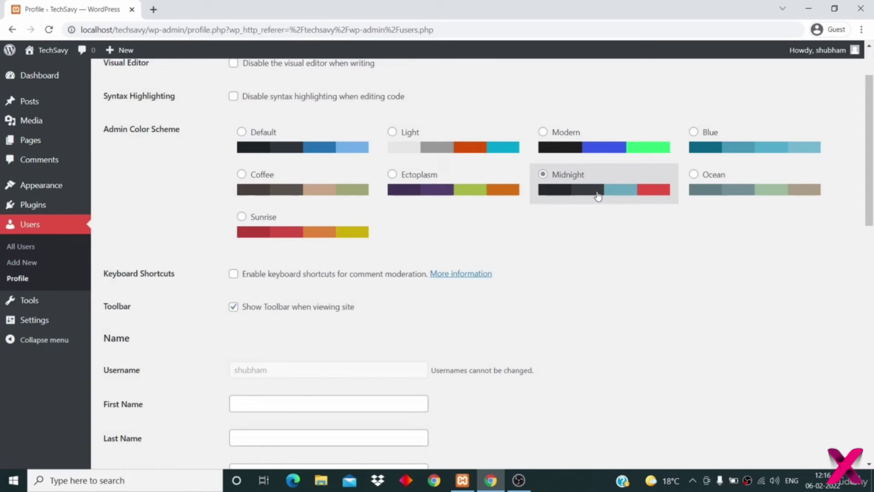
click(705, 190)
click(715, 158)
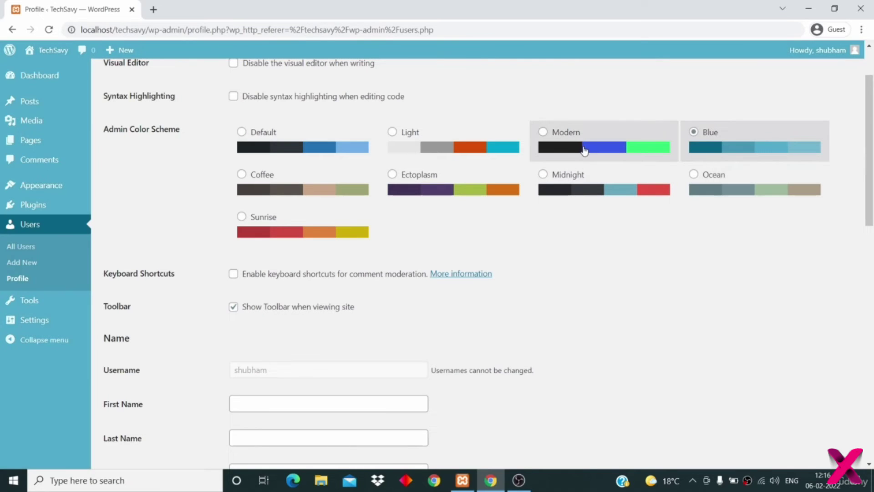
click(582, 151)
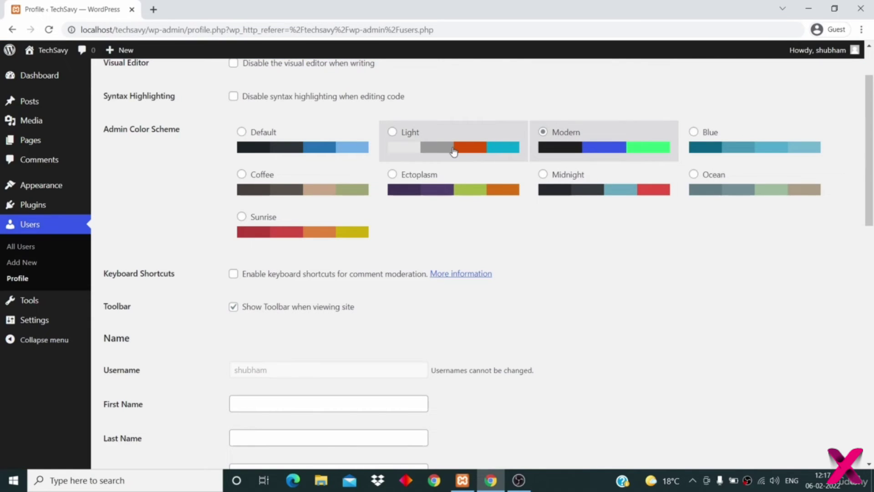
click(453, 151)
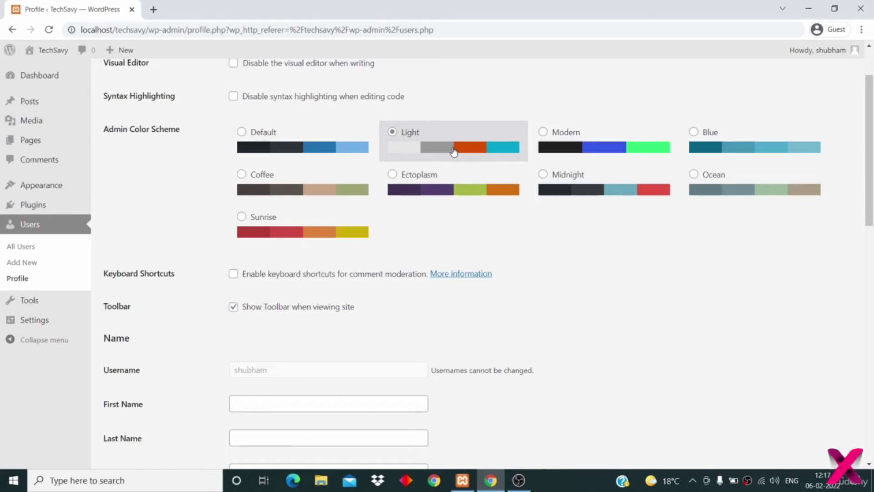
click(335, 157)
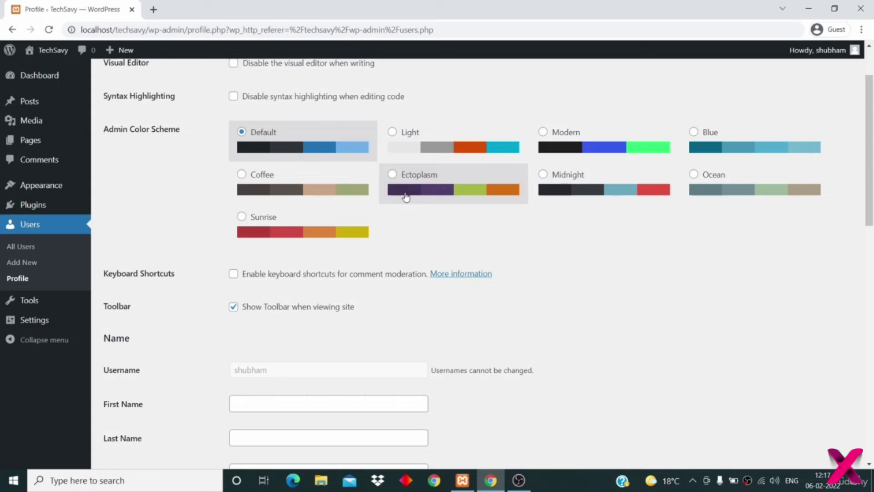
scroll(498, 218, down, 2)
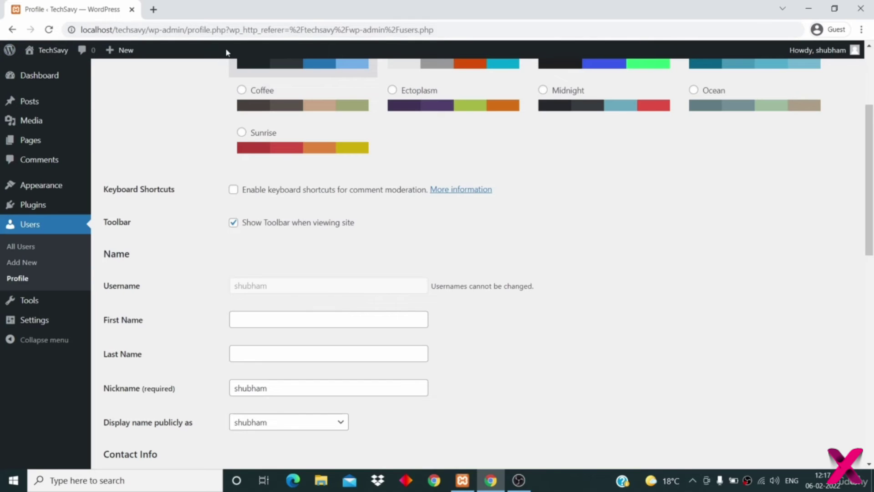
- Open the live site in a new browser tab via Visit Site
mouse_move(50, 51)
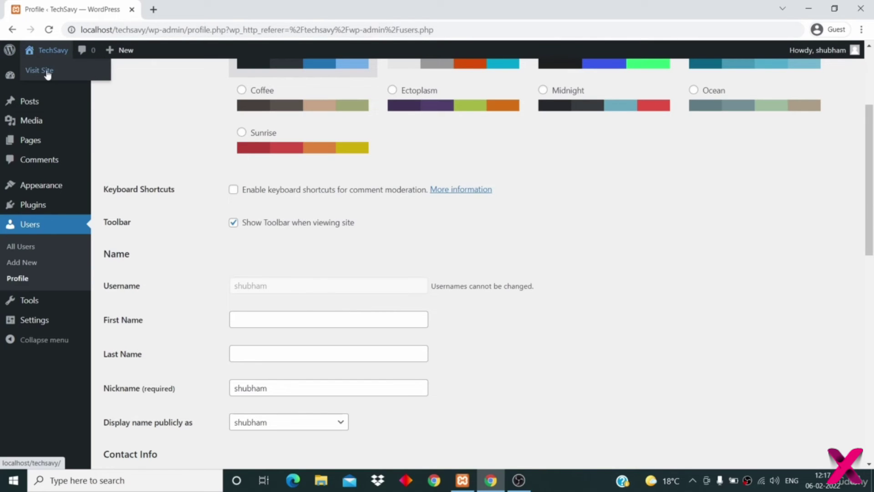
right_click(47, 72)
click(63, 79)
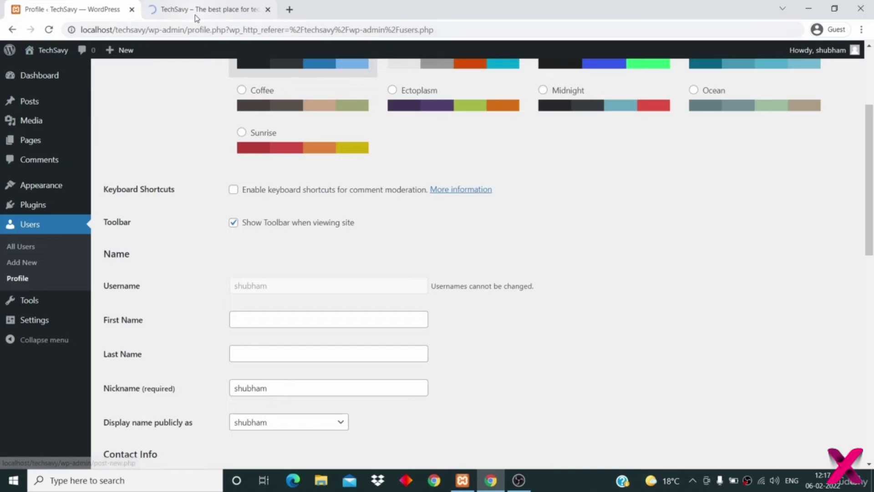
click(196, 15)
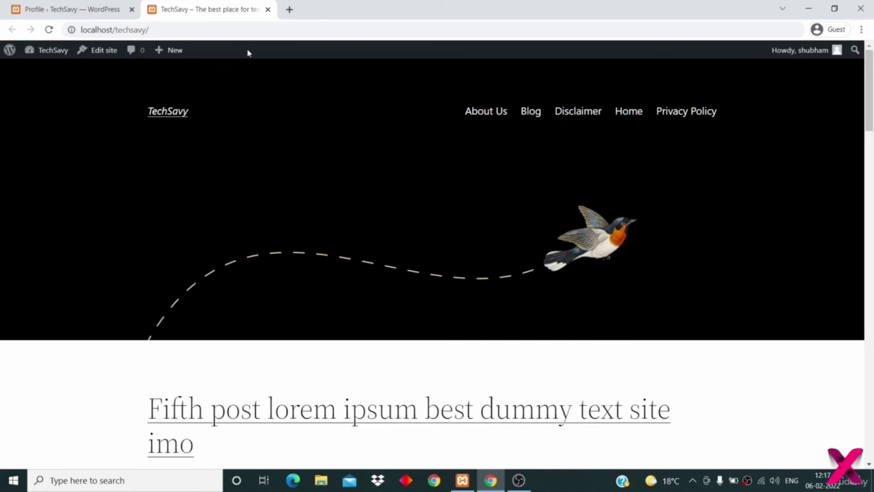
- Update the profile with the site toolbar turned off and reload the site to confirm
click(109, 10)
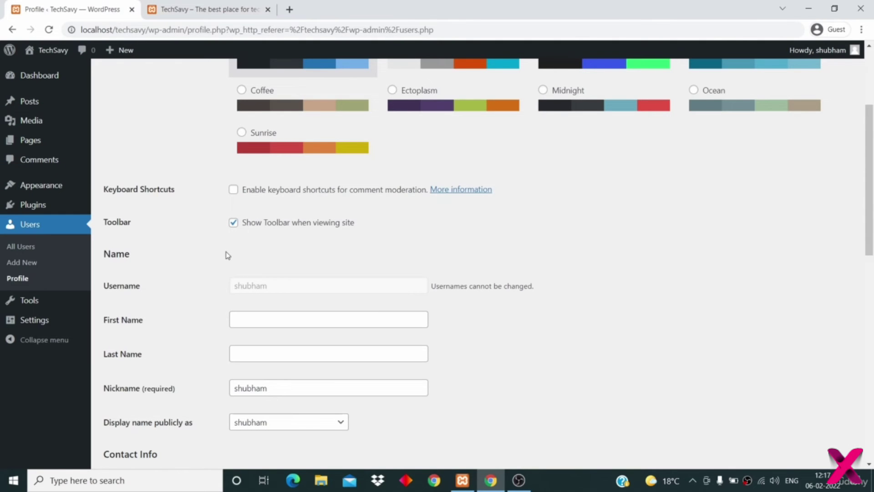
scroll(227, 288, down, 4)
scroll(227, 288, down, 9)
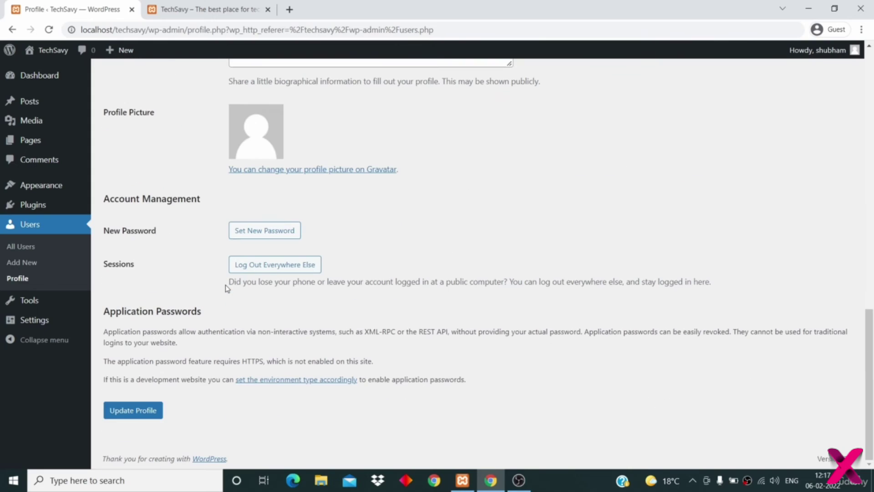
click(133, 410)
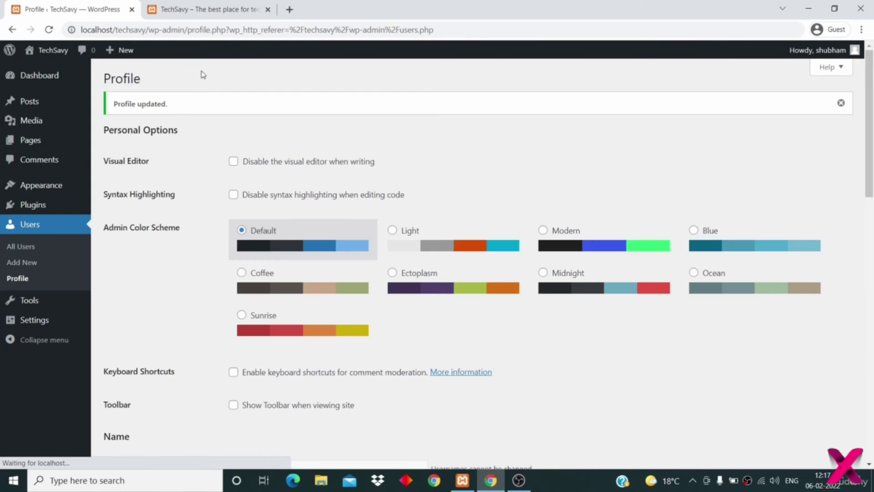
click(203, 15)
click(49, 30)
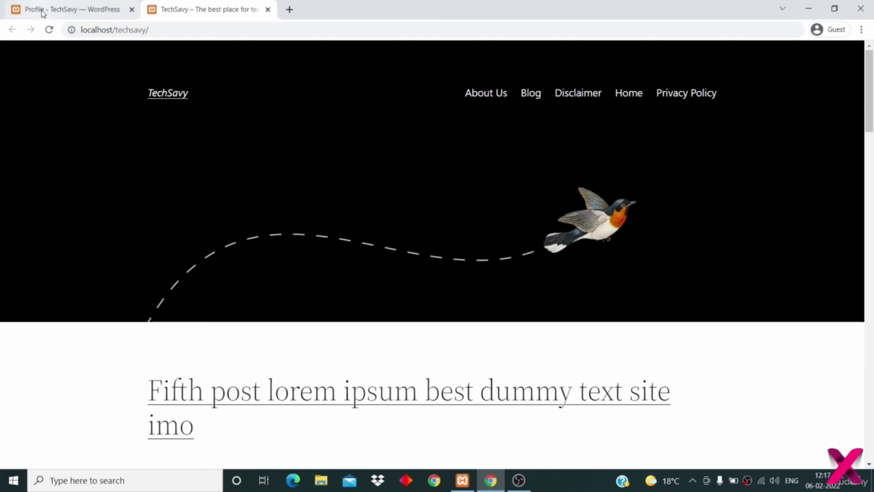
click(41, 10)
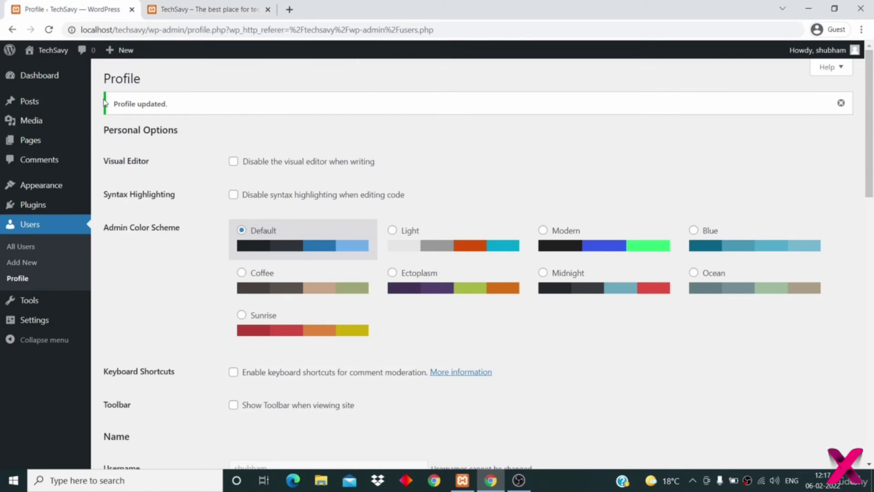
- Turn the Show Toolbar when viewing site option back on
scroll(179, 261, down, 3)
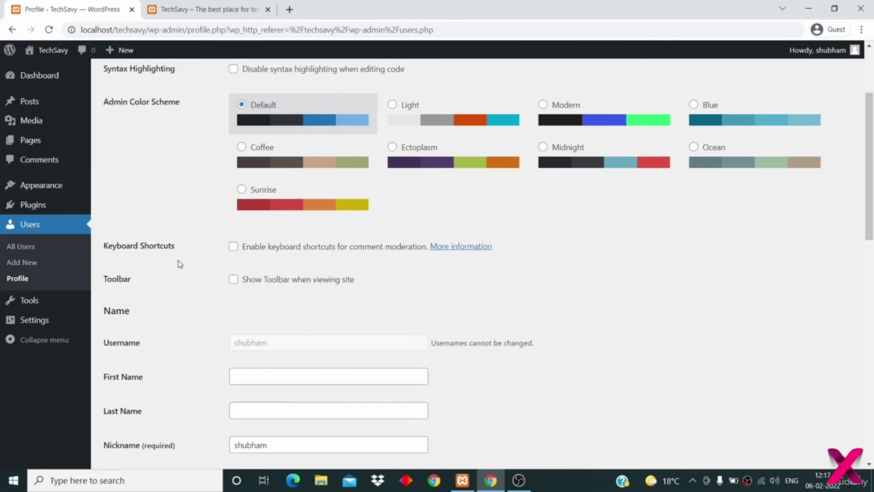
click(232, 279)
scroll(205, 294, down, 3)
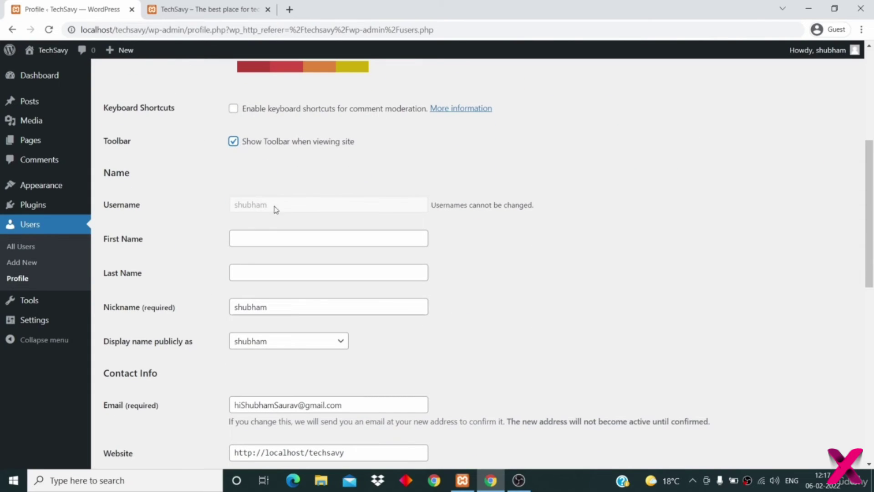
- Enter the admin's first and last name and set the nickname to the first name
click(270, 235)
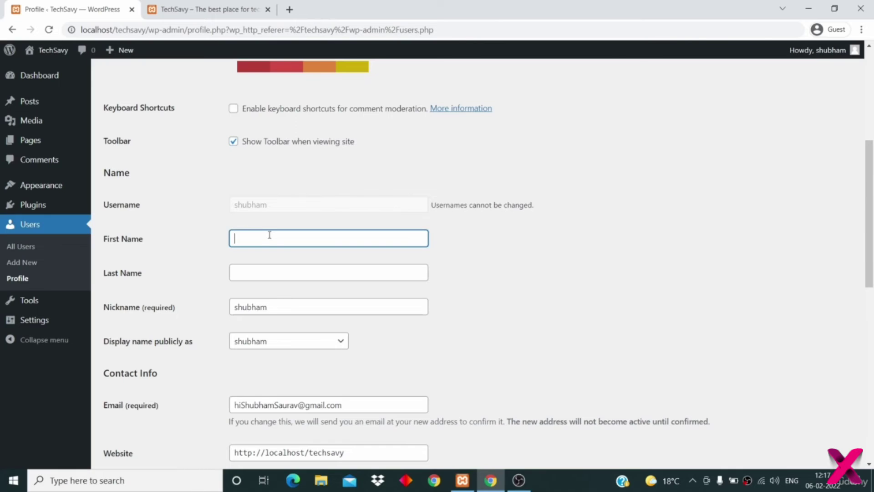
text(Shubham)
key(Tab)
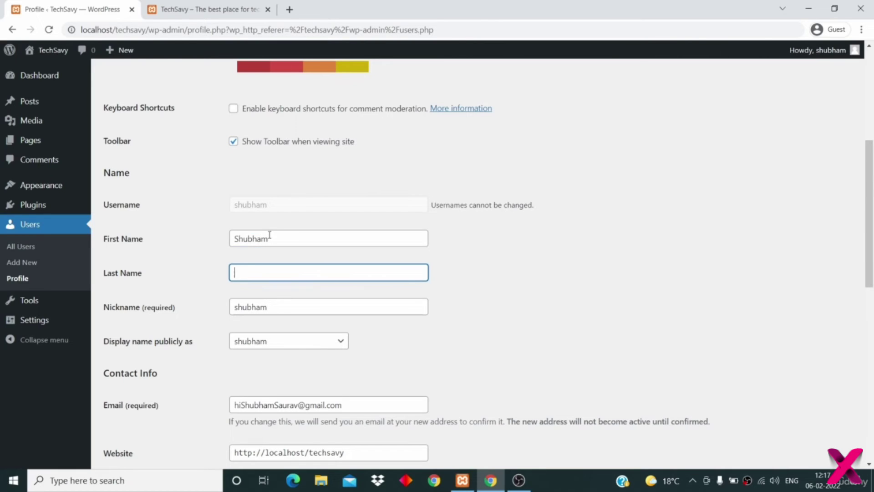
text(Saurav)
scroll(270, 234, down, 2)
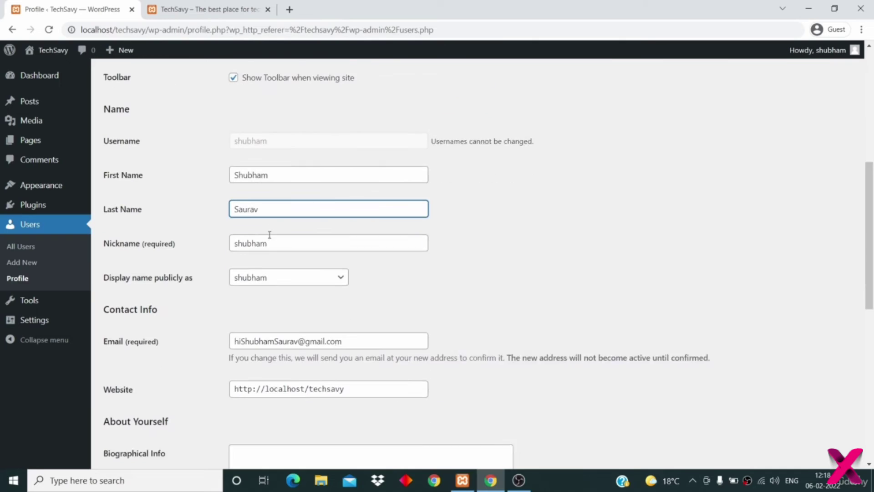
key(Tab)
text(Sh)
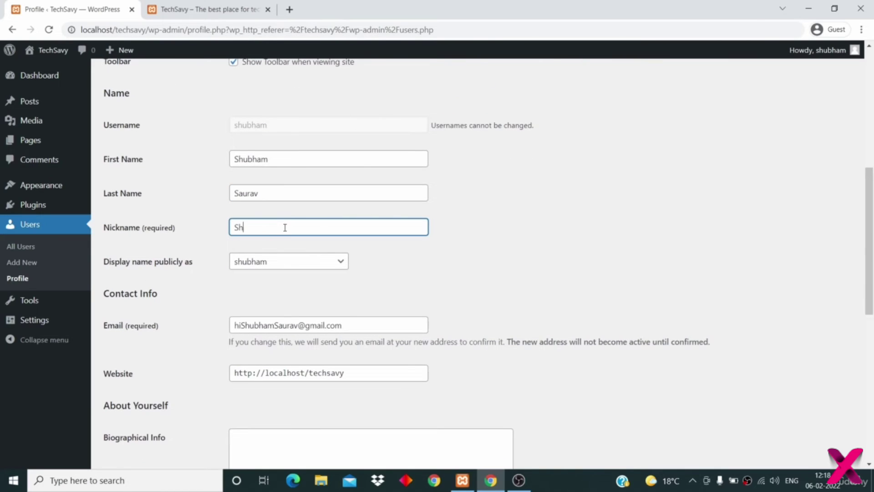
text(ubham)
scroll(285, 228, down, 1)
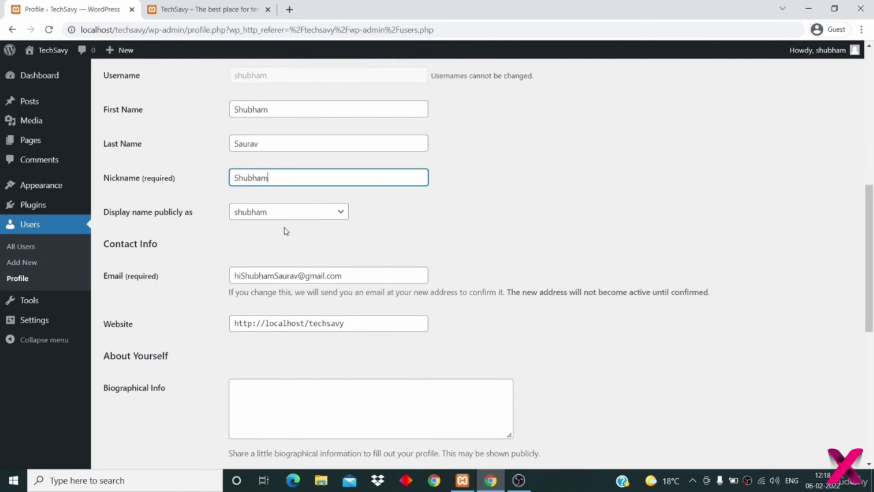
click(262, 217)
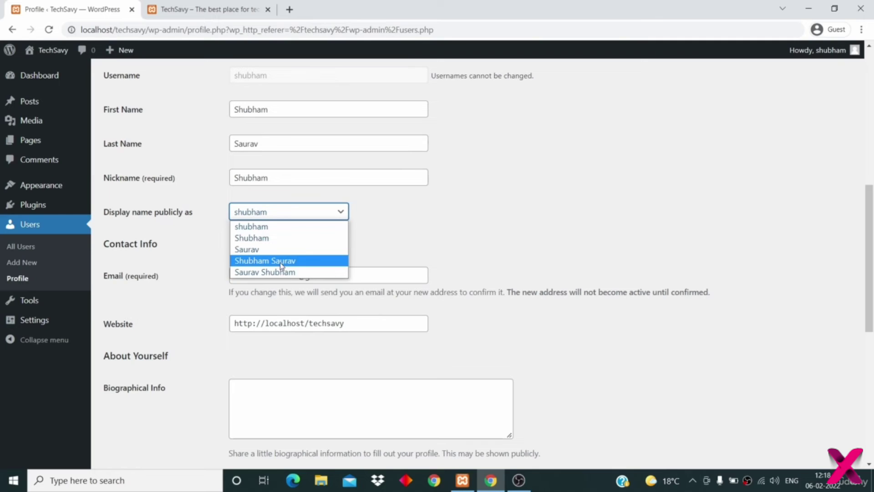
- Set 'Display name publicly as' to the admin's full first and last name
click(282, 264)
click(248, 210)
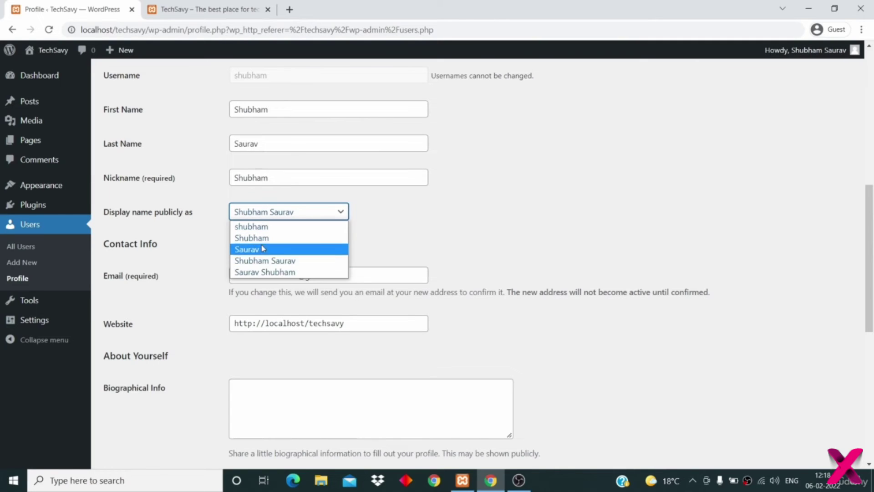
click(278, 263)
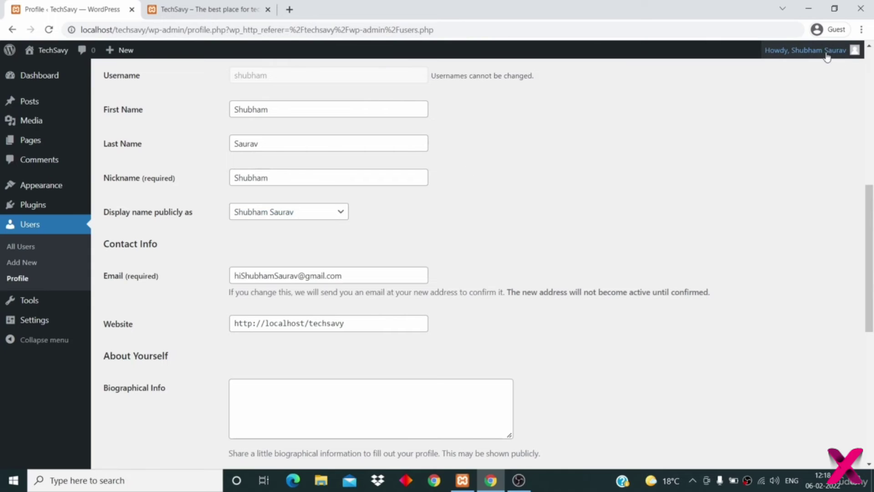
mouse_move(821, 56)
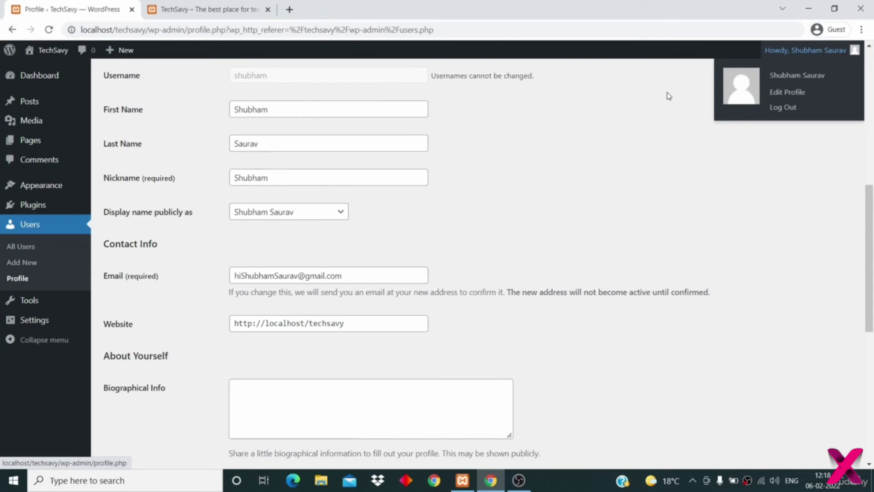
click(289, 215)
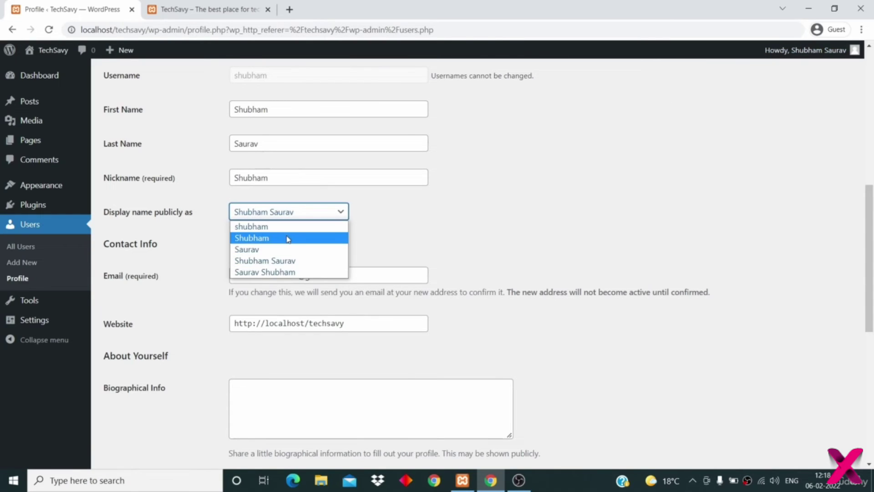
click(288, 238)
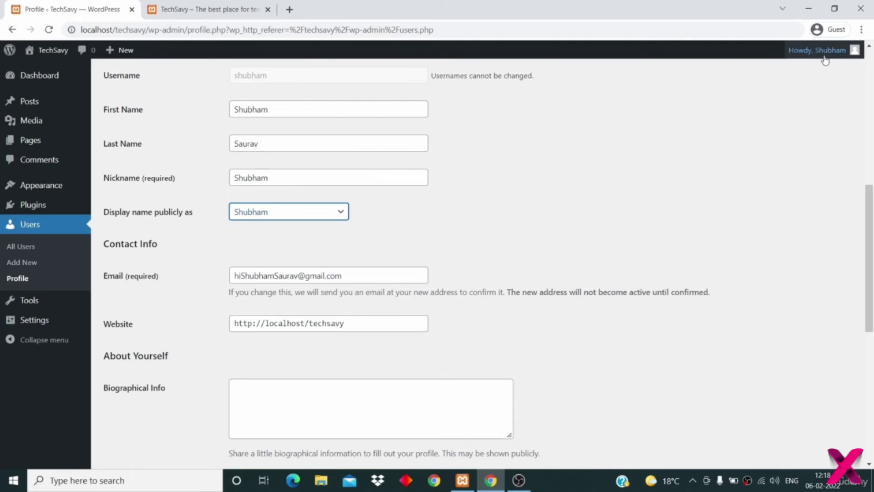
click(302, 214)
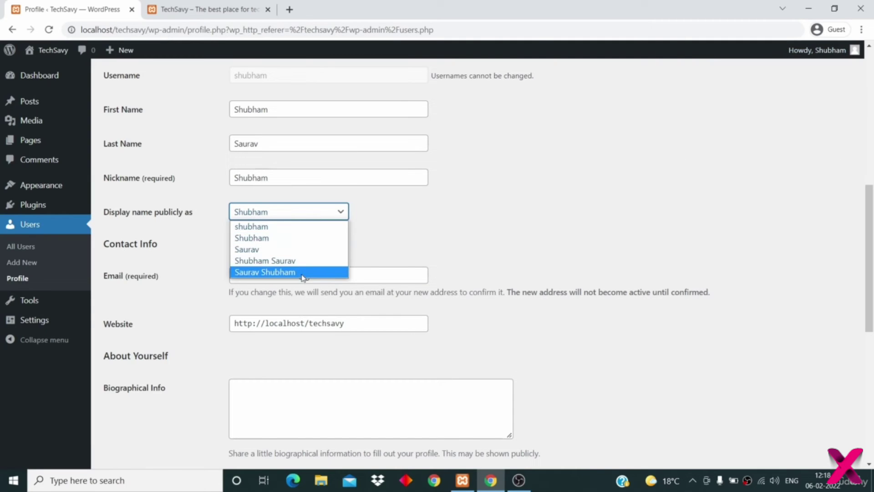
click(299, 262)
- Enter 'I write about Tech.' as the Biographical Info and enlarge the box
scroll(307, 329, down, 1)
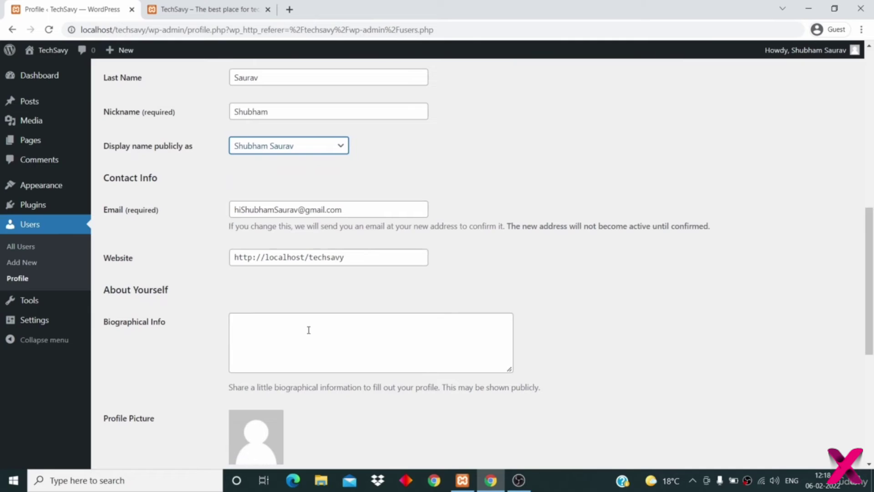
click(353, 211)
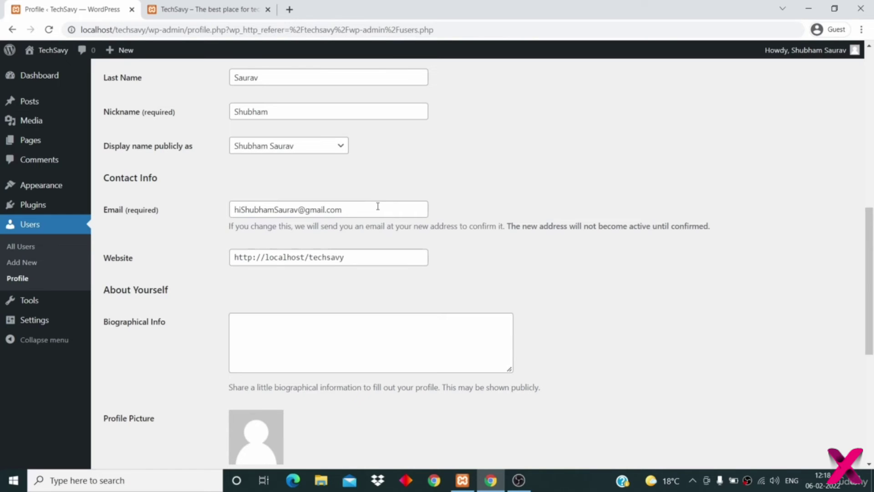
click(378, 206)
scroll(378, 206, down, 1)
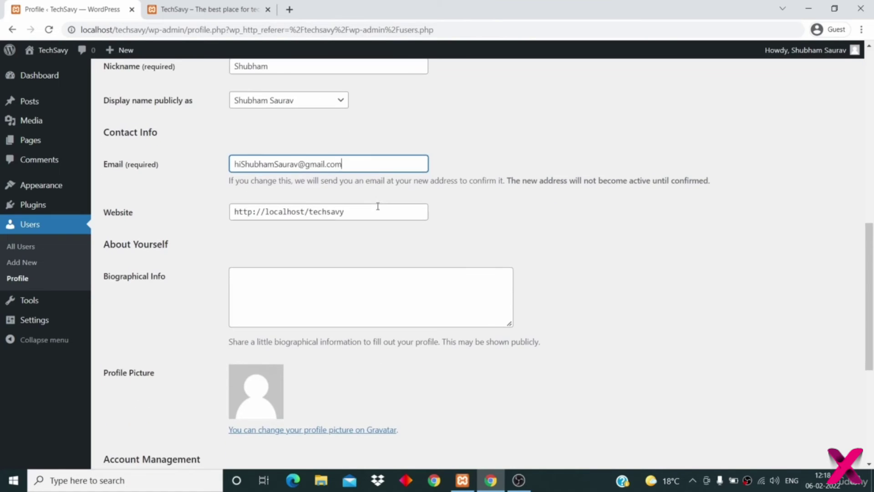
scroll(367, 246, down, 2)
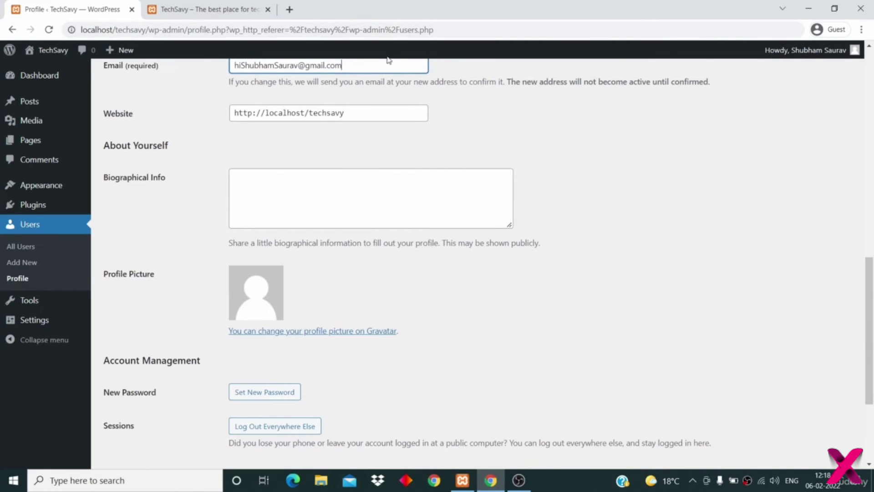
click(355, 118)
click(345, 205)
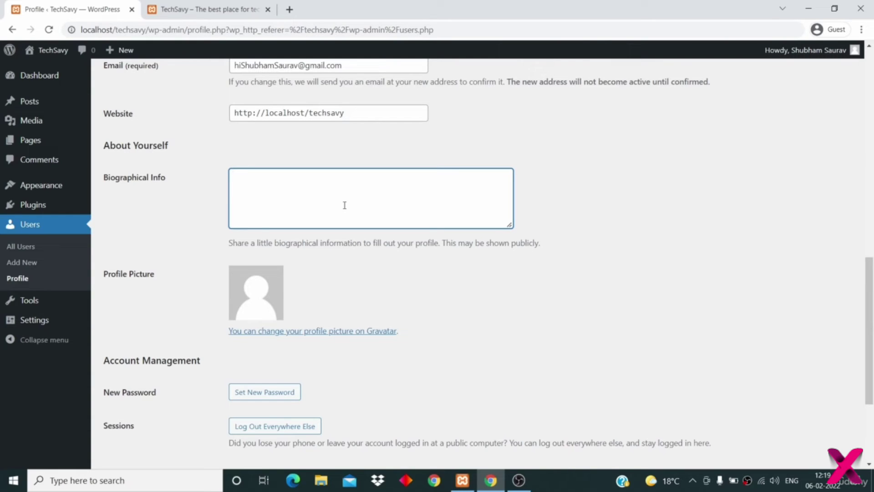
text(I write about Tech.)
drag(508, 224, 542, 265)
scroll(544, 272, down, 4)
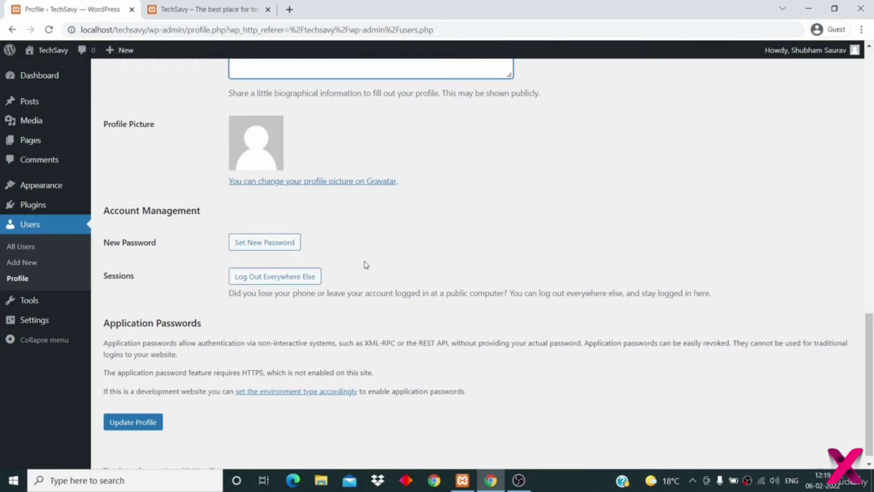
scroll(366, 265, down, 1)
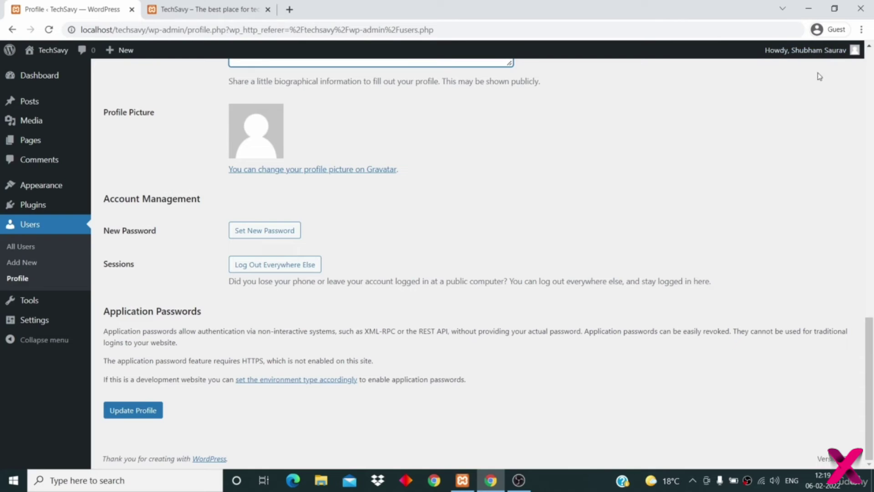
- Cancel the generated new password and save the profile with Update Profile
click(287, 230)
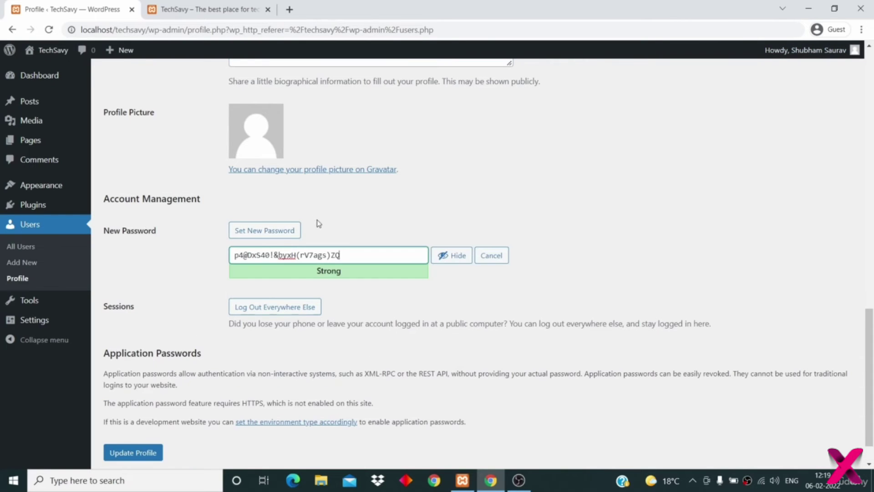
triple_click(363, 253)
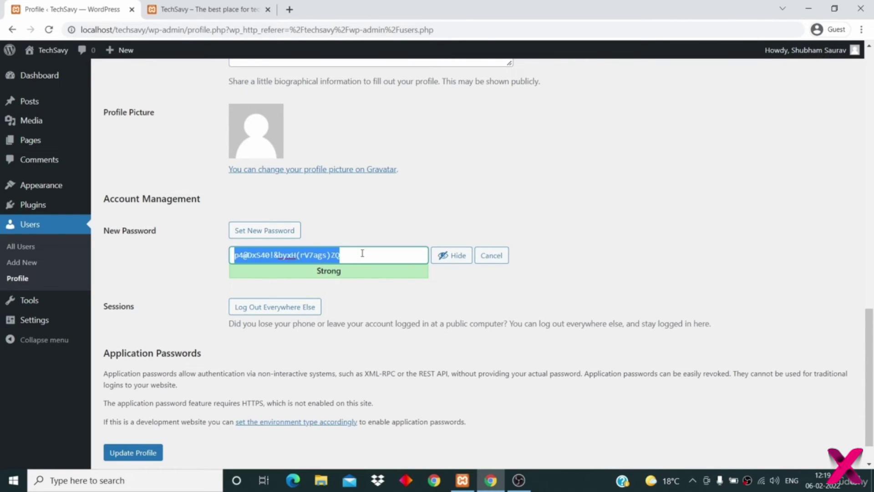
click(491, 255)
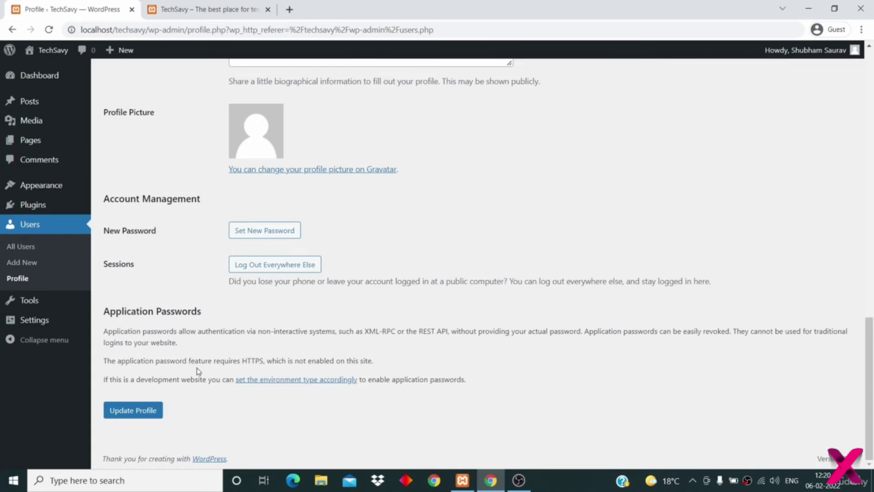
click(146, 413)
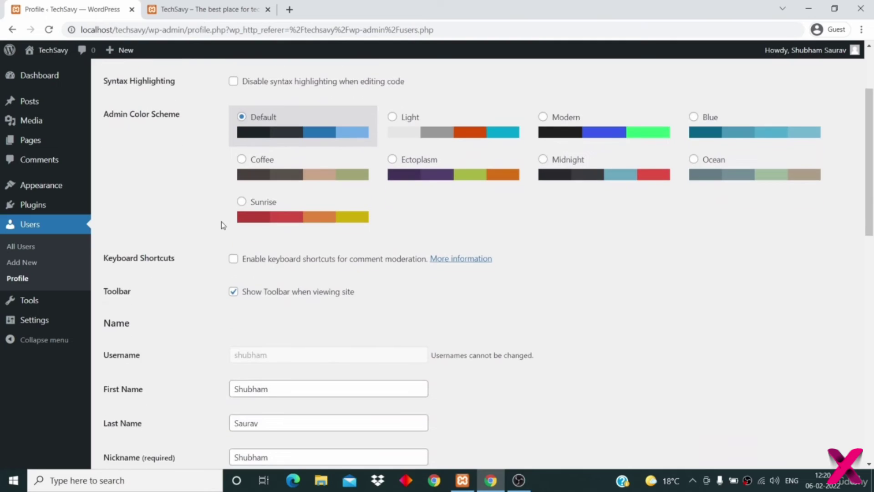
- Reload the live TechSavy site, then open All Users and find the admin's full name
click(199, 10)
click(48, 30)
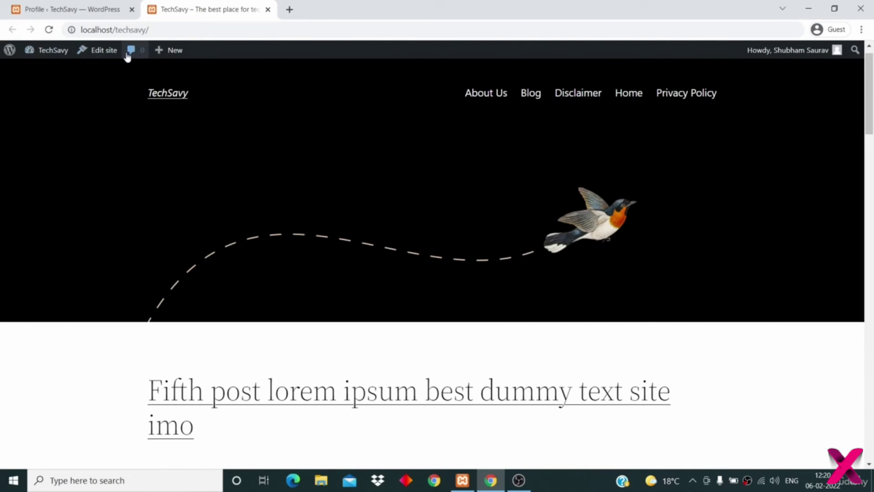
click(69, 11)
scroll(273, 364, down, 2)
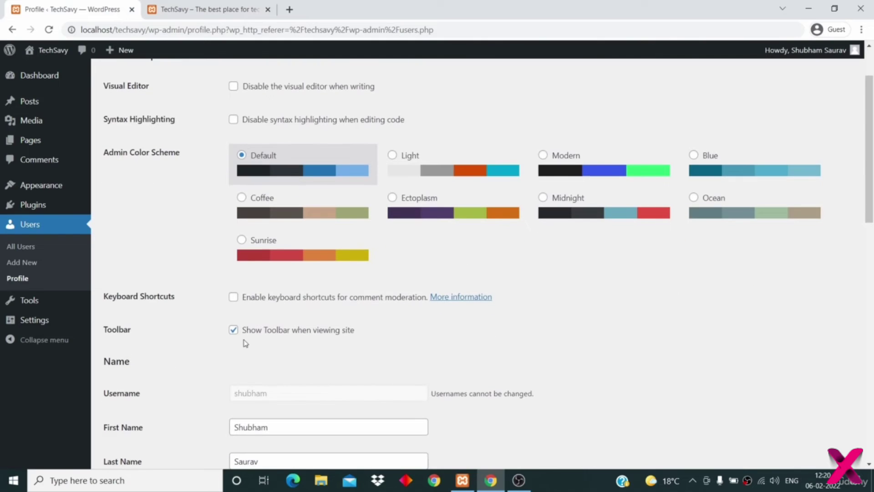
scroll(336, 338, down, 3)
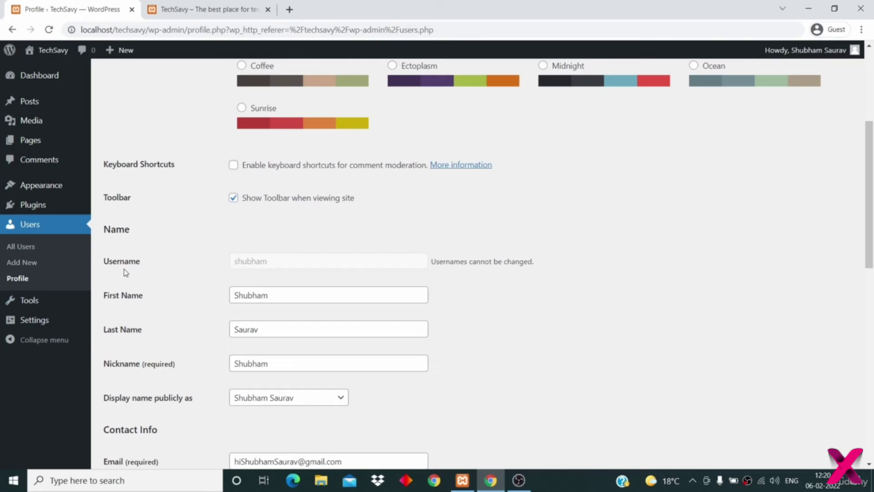
click(37, 249)
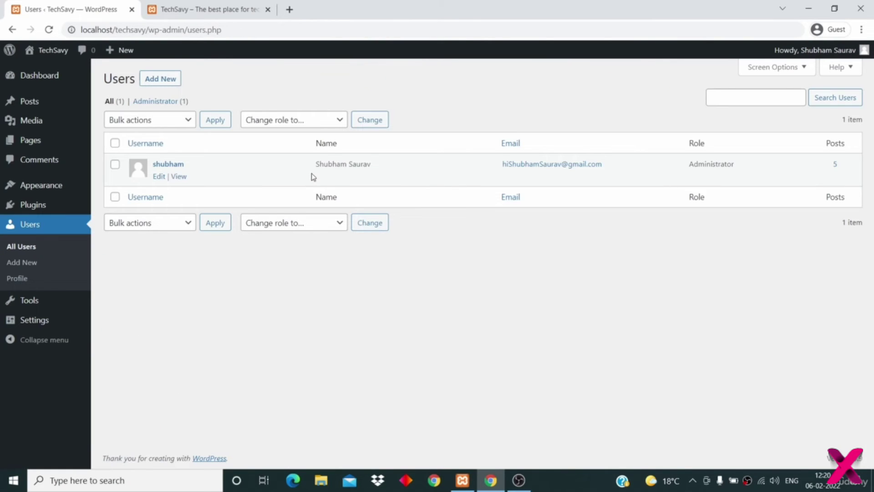
drag(312, 174, 369, 168)
click(487, 296)
- Browse the admin's author archive, then return to the Dashboard from the TechSavy admin-bar menu
click(178, 177)
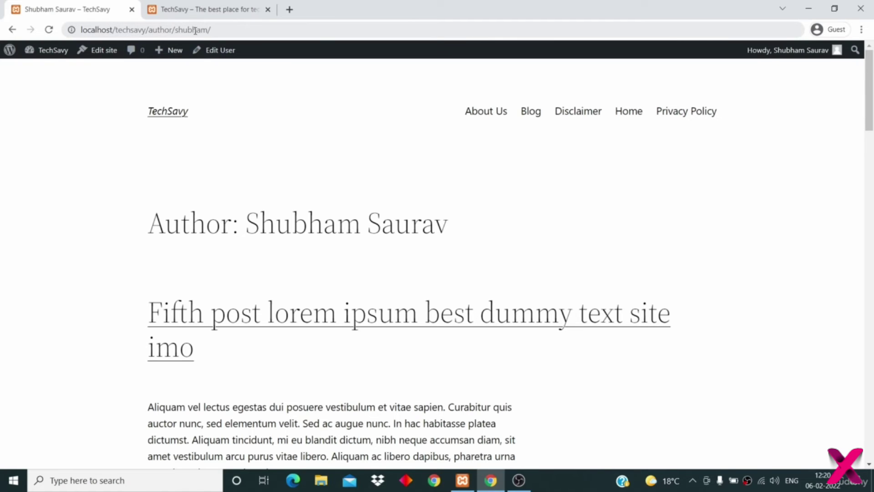
scroll(315, 208, down, 3)
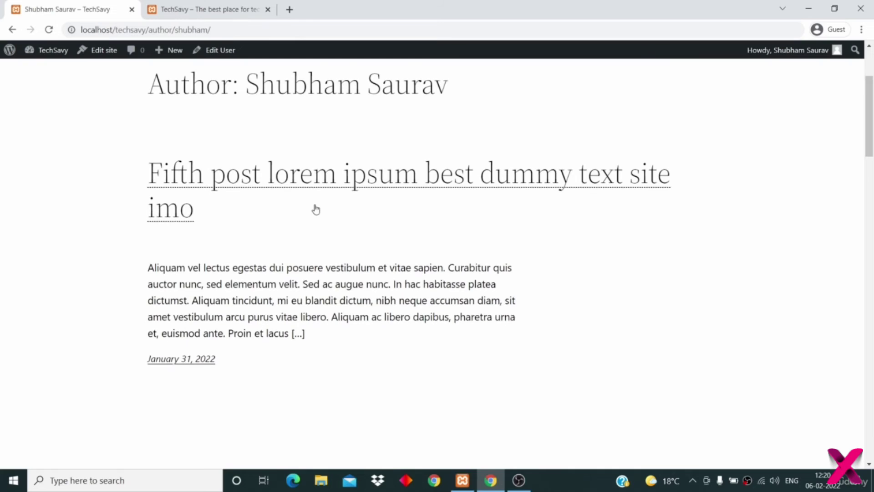
scroll(315, 207, down, 6)
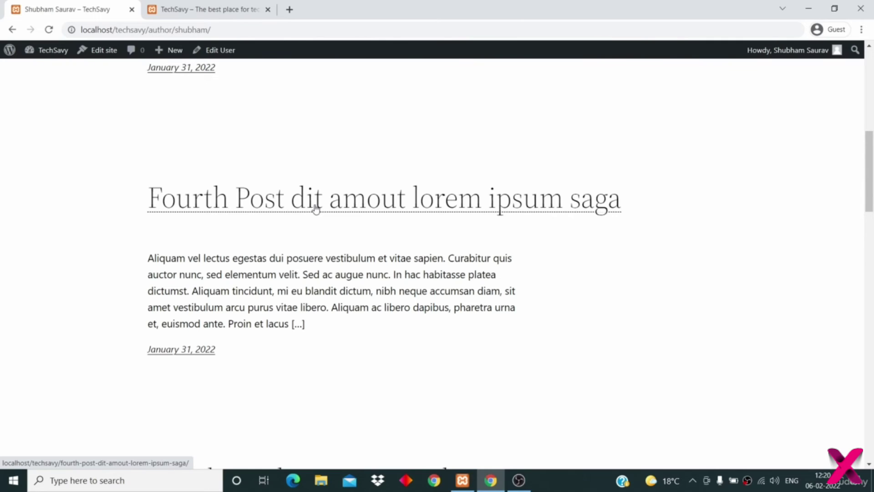
scroll(316, 208, up, 10)
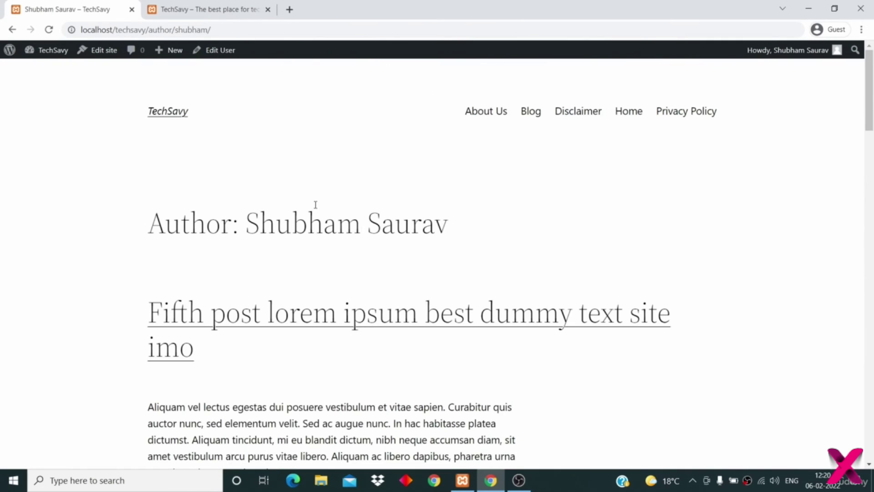
mouse_move(41, 53)
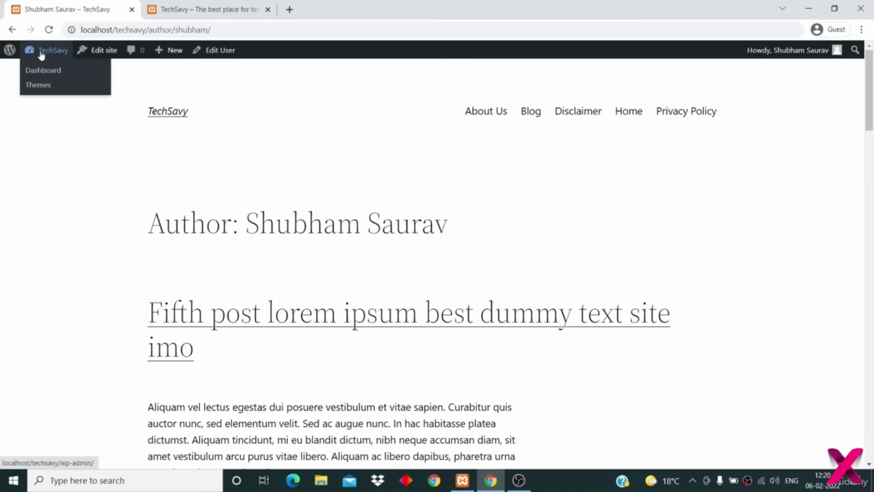
click(44, 71)
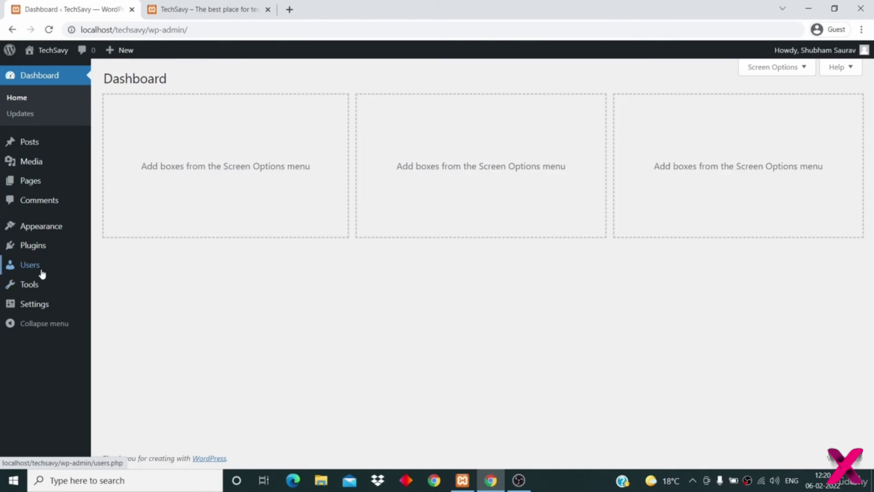
mouse_move(42, 273)
click(113, 270)
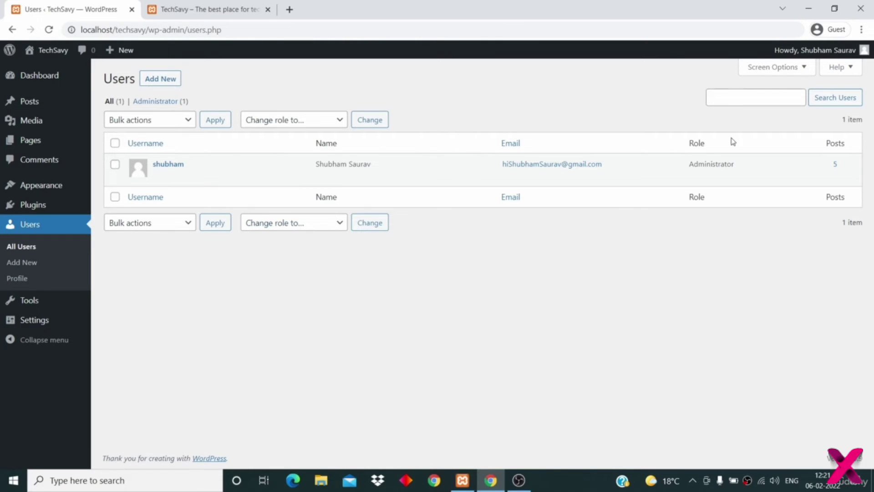
double_click(698, 165)
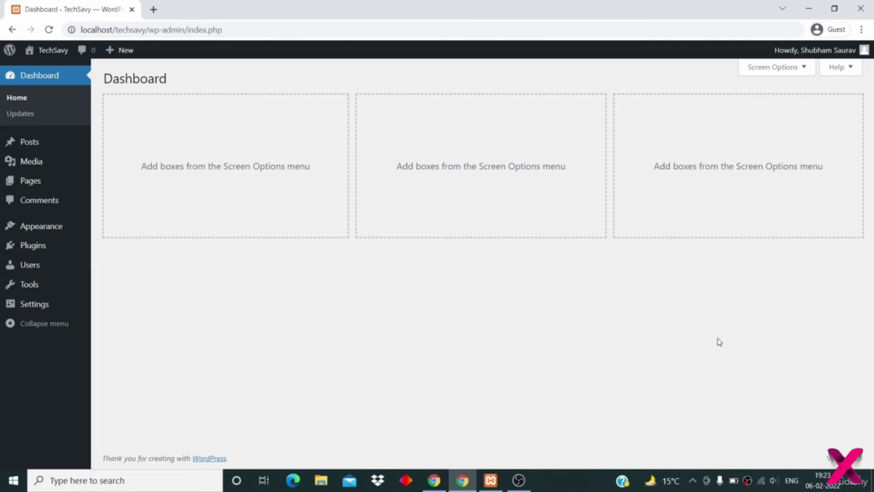
mouse_move(25, 266)
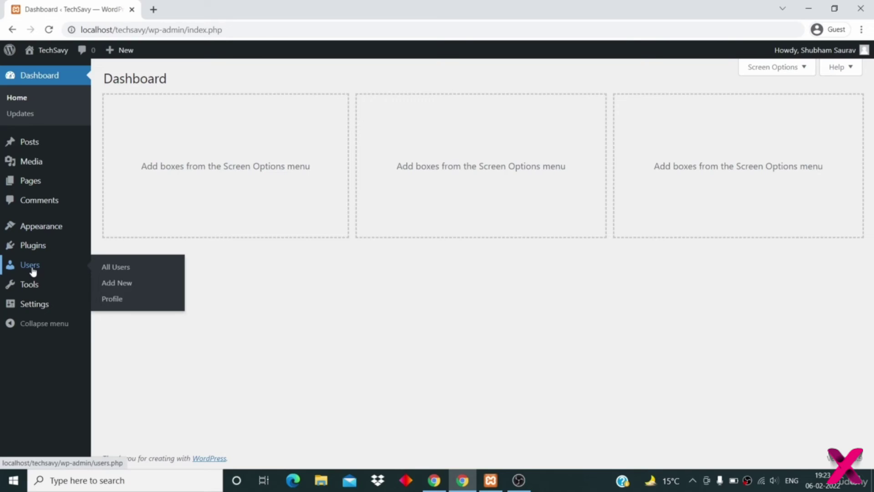
- On Add New User, enter the new user's username, e-mail address and first name
click(118, 283)
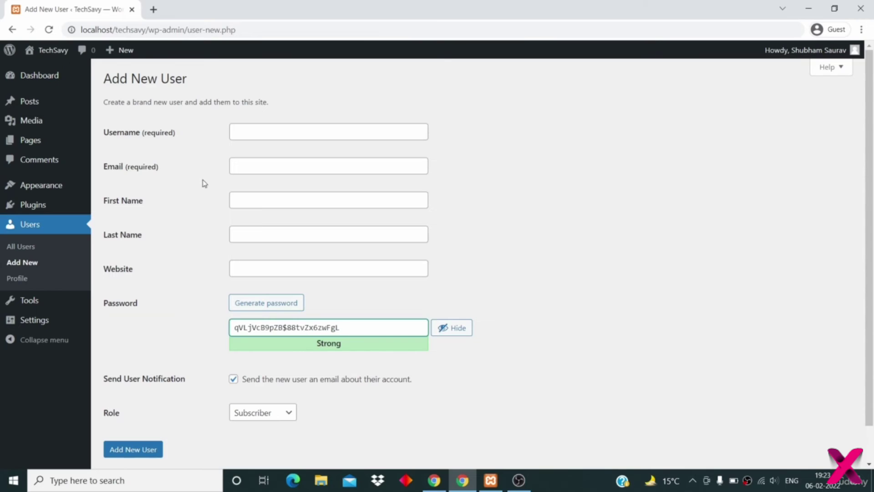
mouse_move(124, 54)
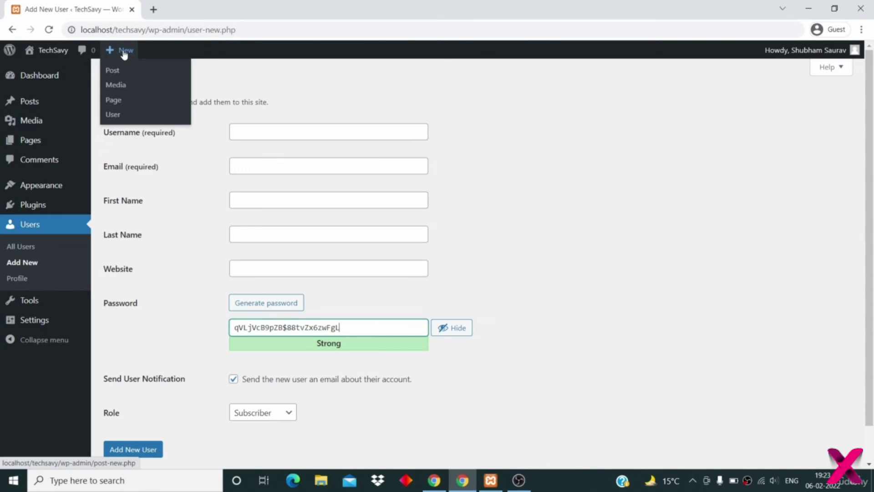
click(160, 201)
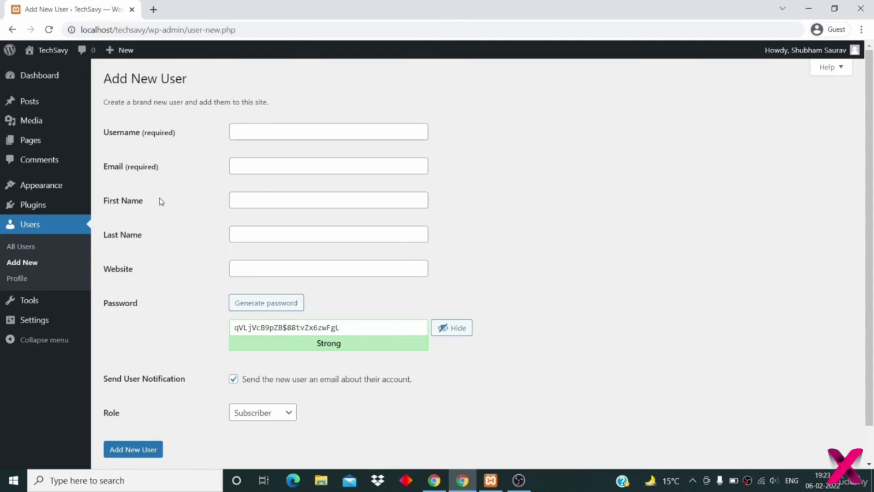
click(249, 135)
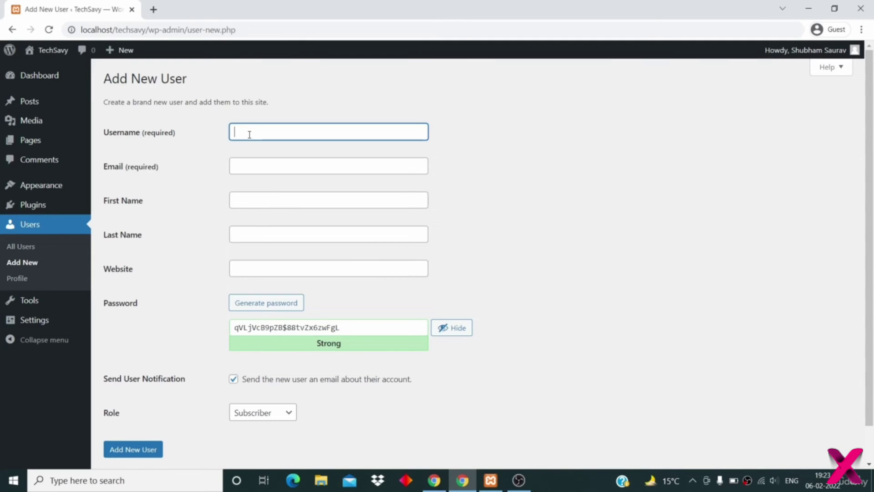
text(saurav)
click(259, 166)
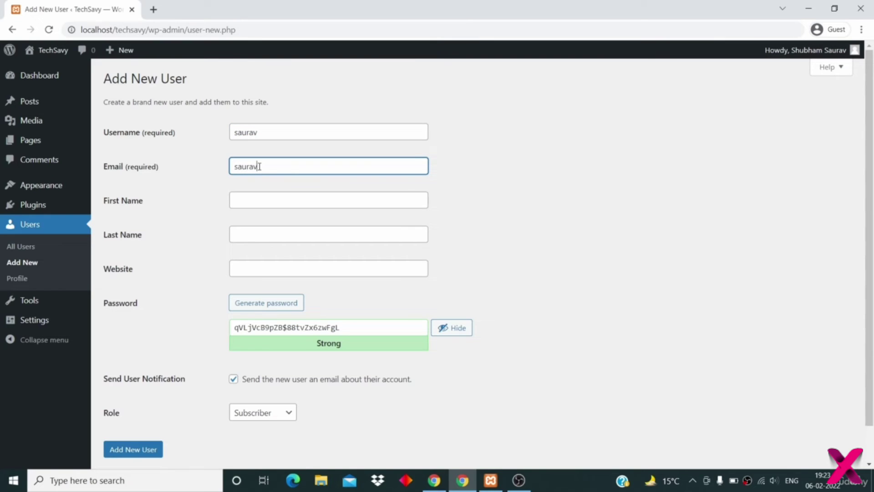
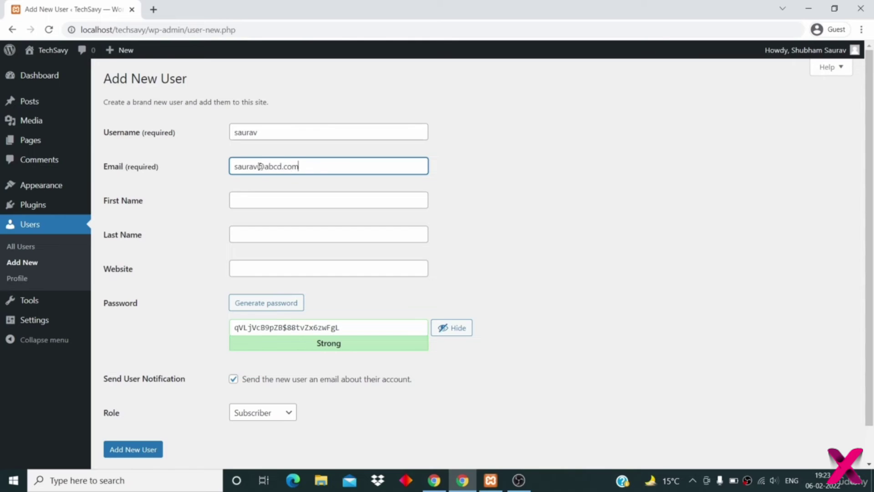
scroll(259, 166, down, 1)
click(258, 178)
scroll(259, 178, down, 1)
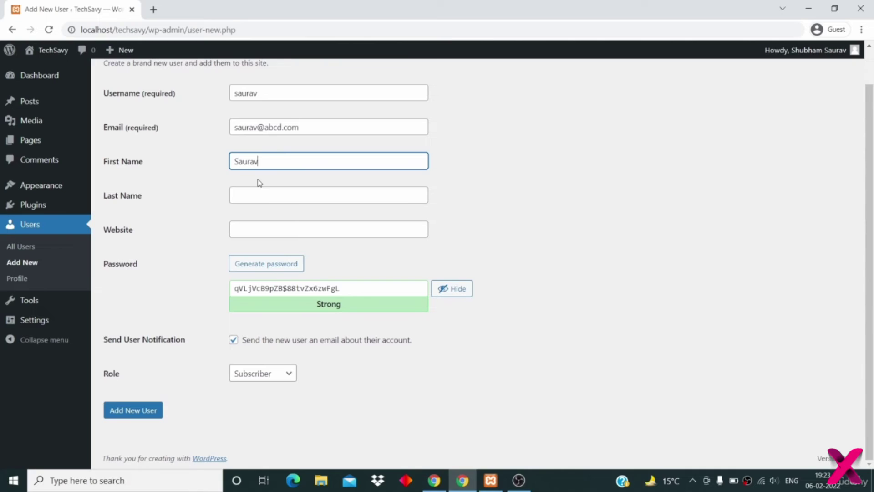
click(263, 197)
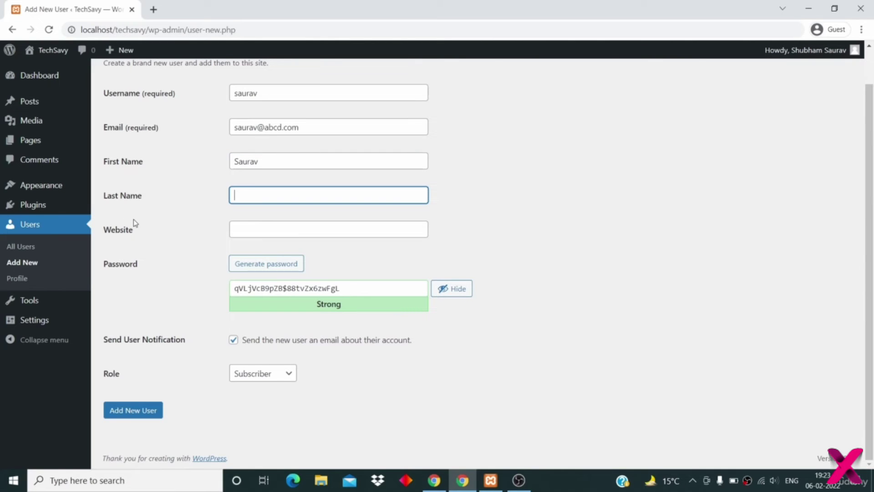
click(243, 227)
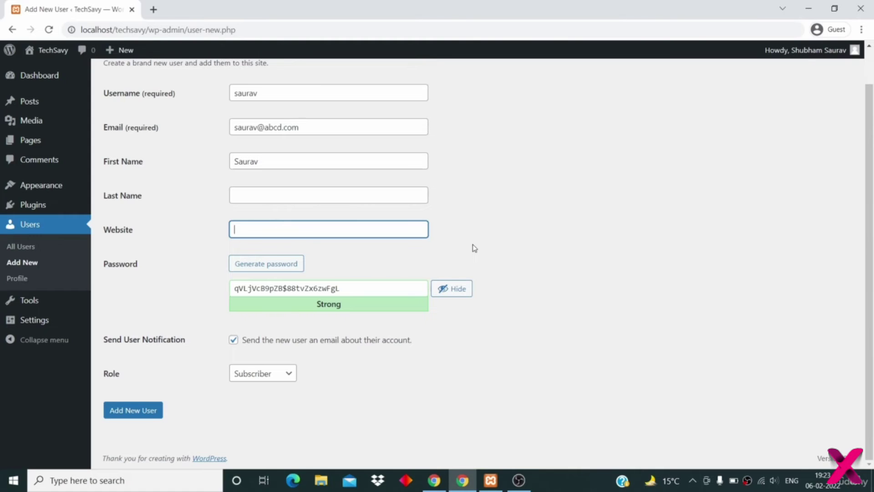
- Replace the generated password with a short weak one and confirm its use
triple_click(376, 288)
key(BackSpace)
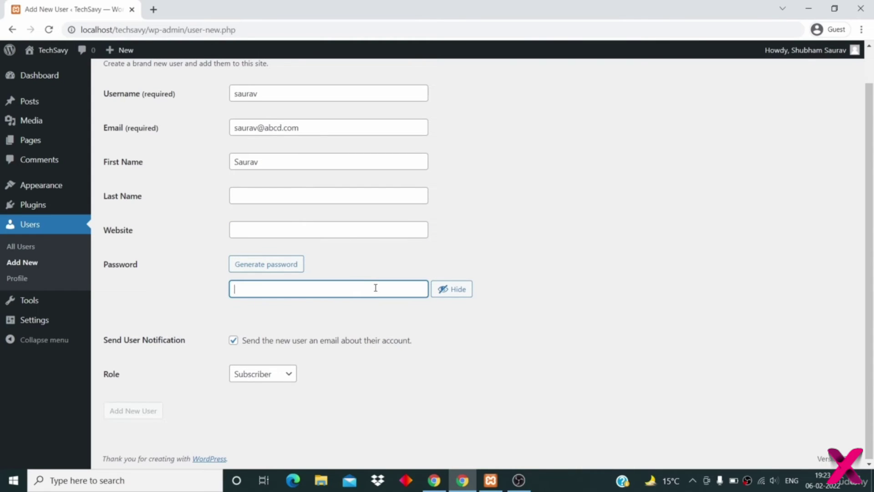
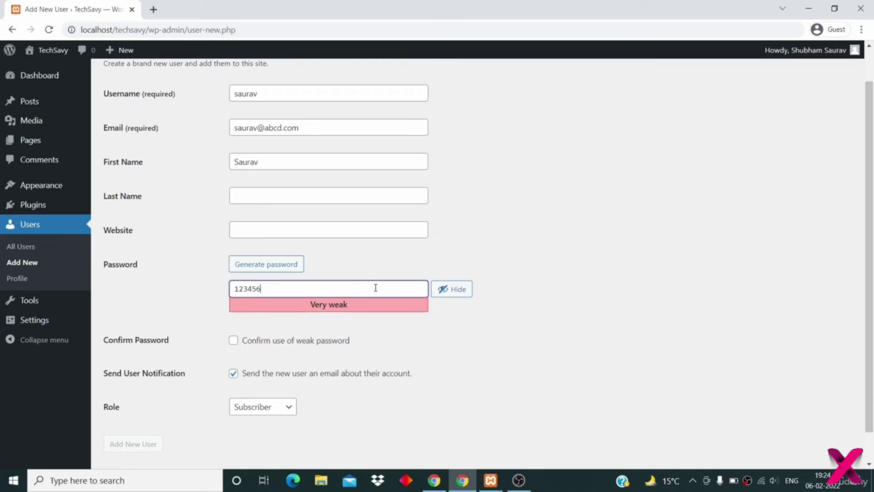
click(233, 341)
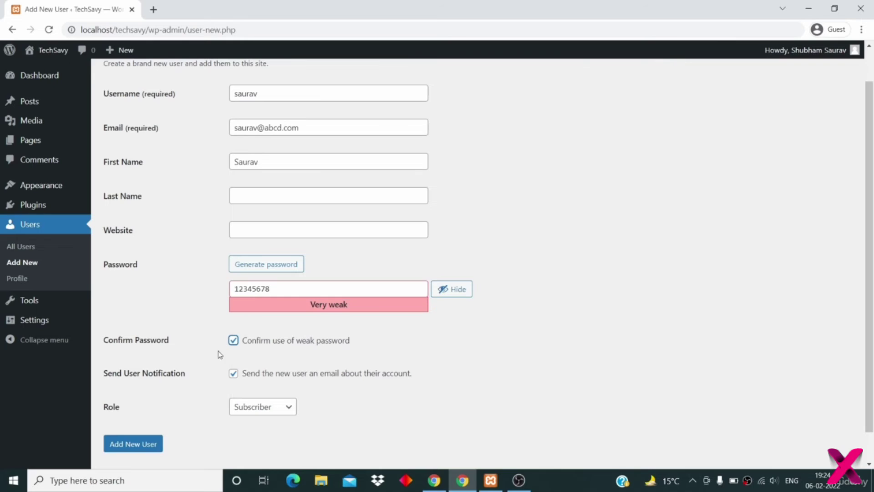
scroll(133, 405, down, 1)
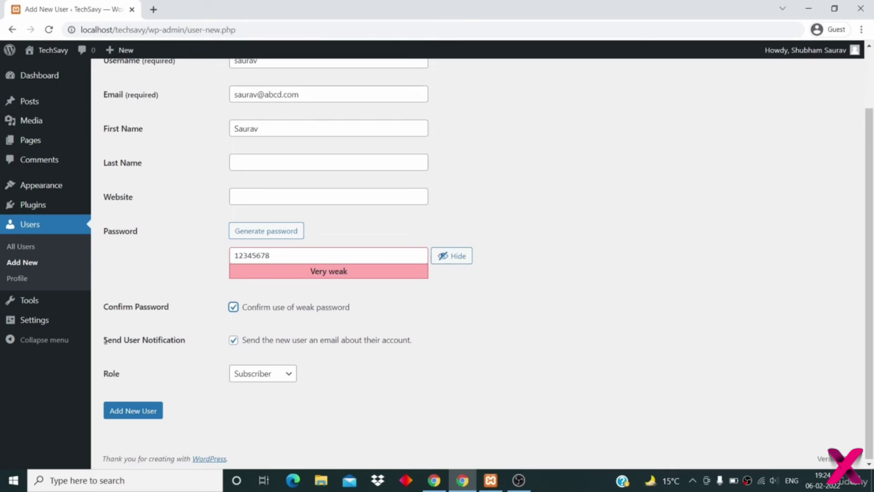
- Untick 'Send the new user an email about their account'
click(234, 342)
click(339, 95)
drag(339, 95, 228, 94)
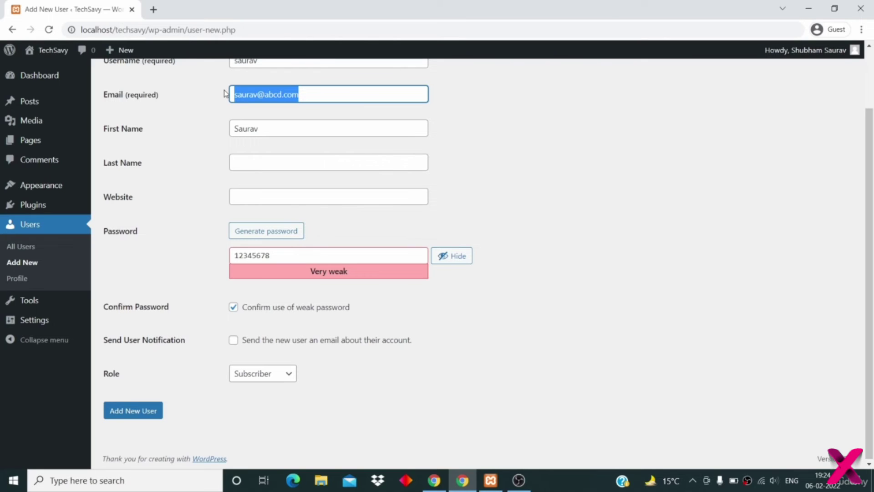
click(185, 327)
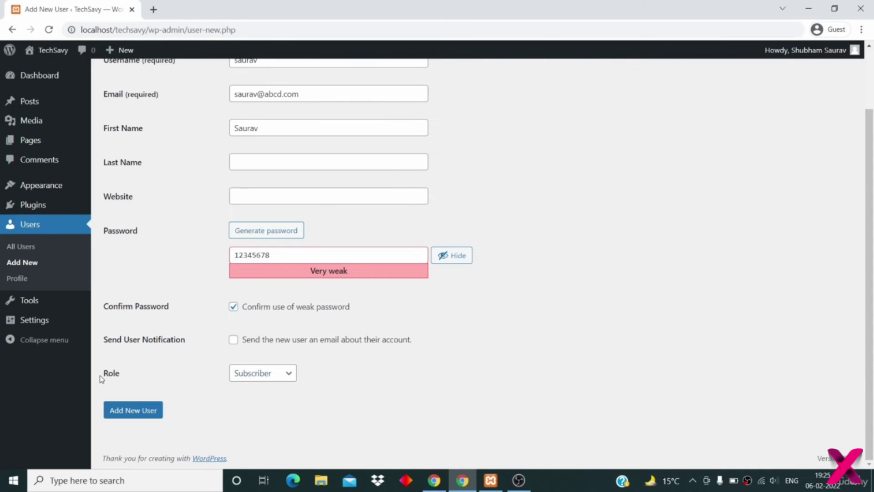
drag(114, 373, 104, 374)
- Set the new user's Role to Administrator
click(269, 374)
click(381, 378)
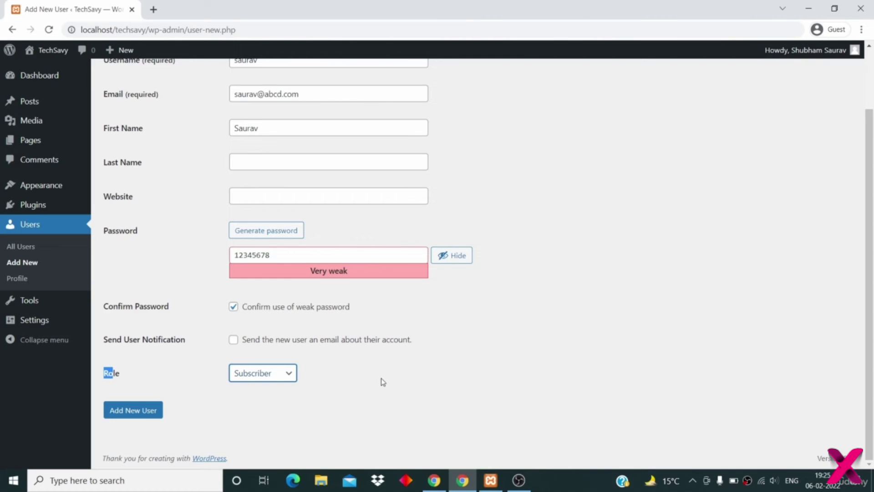
click(286, 377)
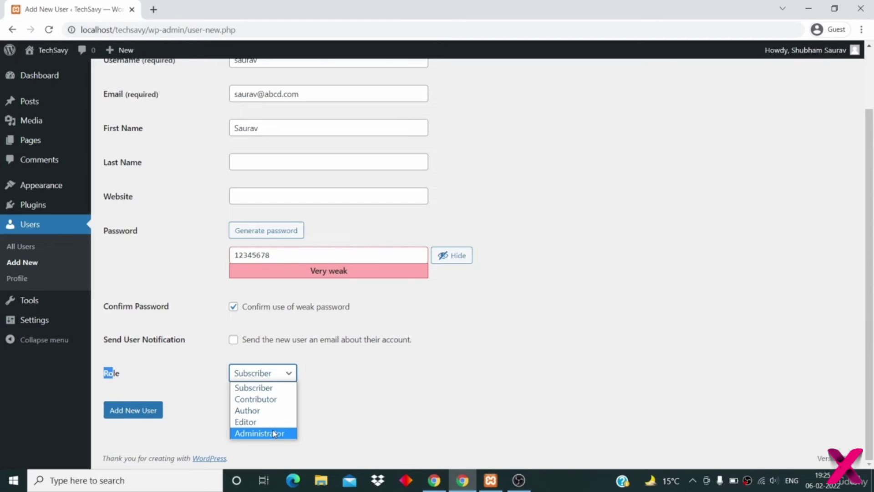
click(273, 433)
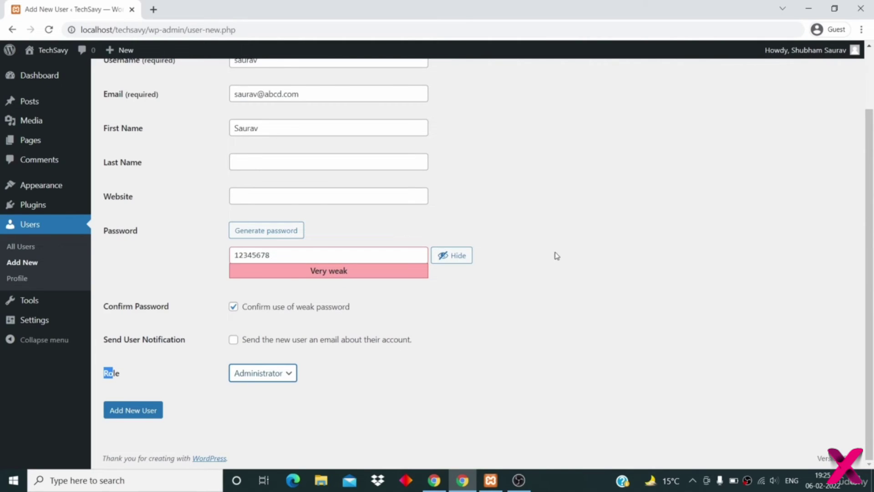
click(831, 117)
mouse_move(806, 51)
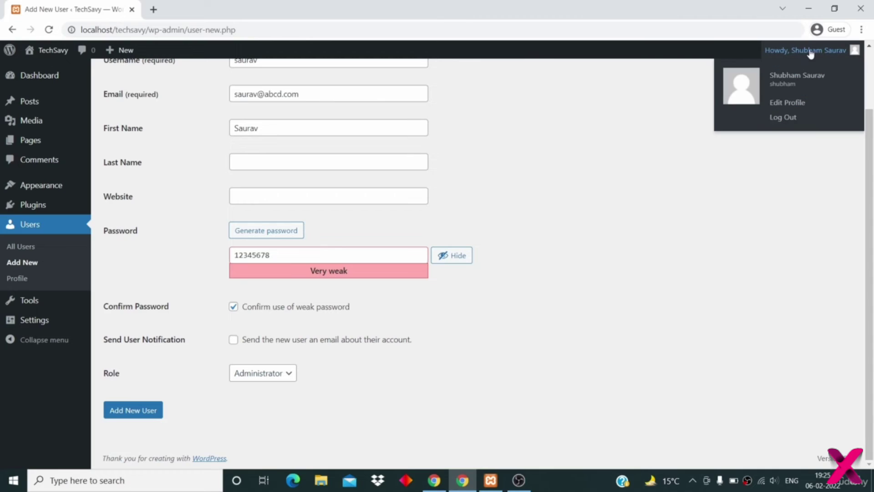
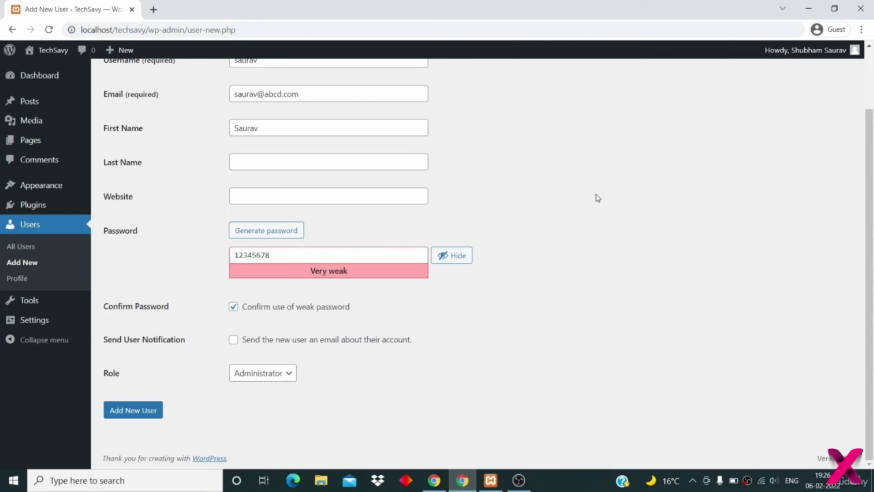
- Choose Editor from the Role dropdown on the Add New User form
click(286, 377)
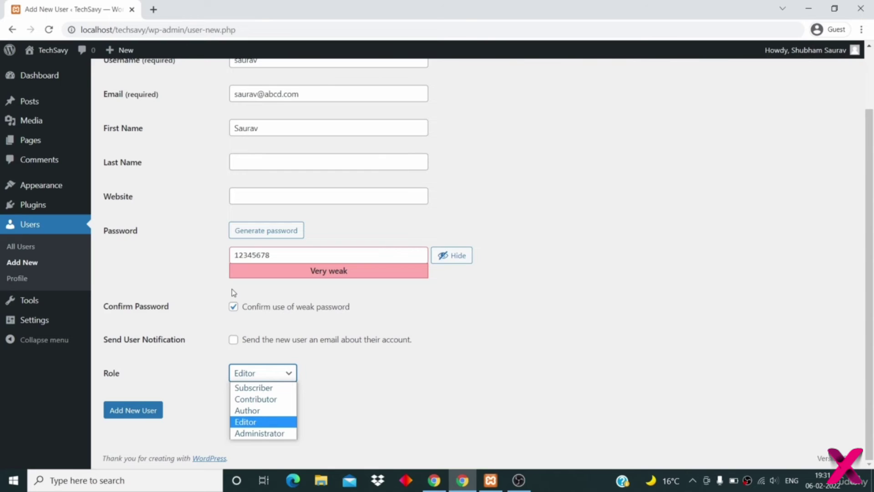
click(141, 185)
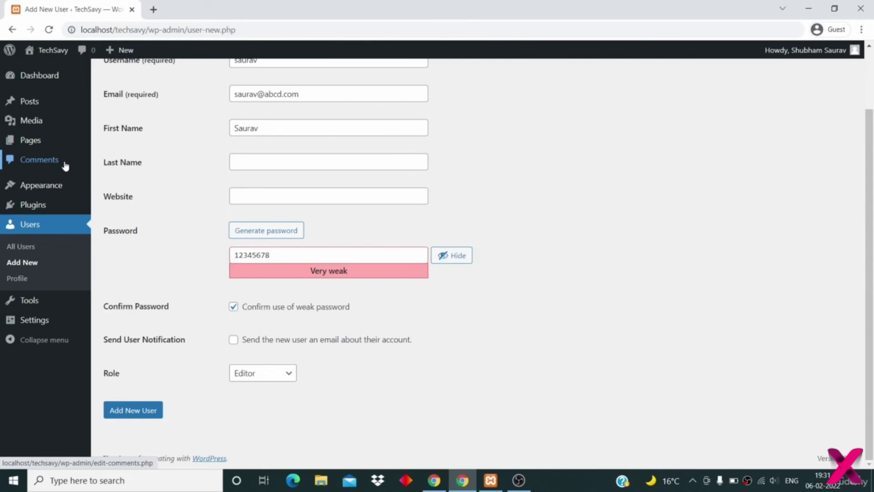
- Browse the admin sidebar submenus while Editor stays selected as the role
mouse_move(68, 108)
mouse_move(32, 103)
mouse_move(33, 143)
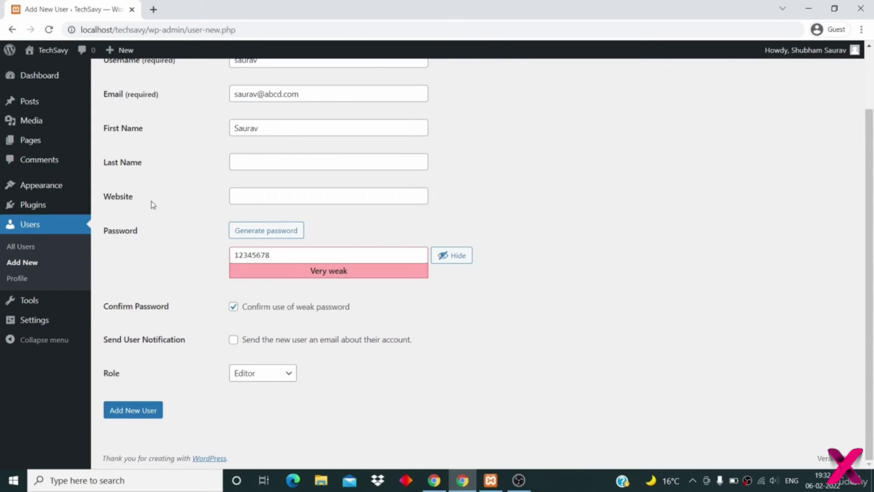
mouse_move(65, 317)
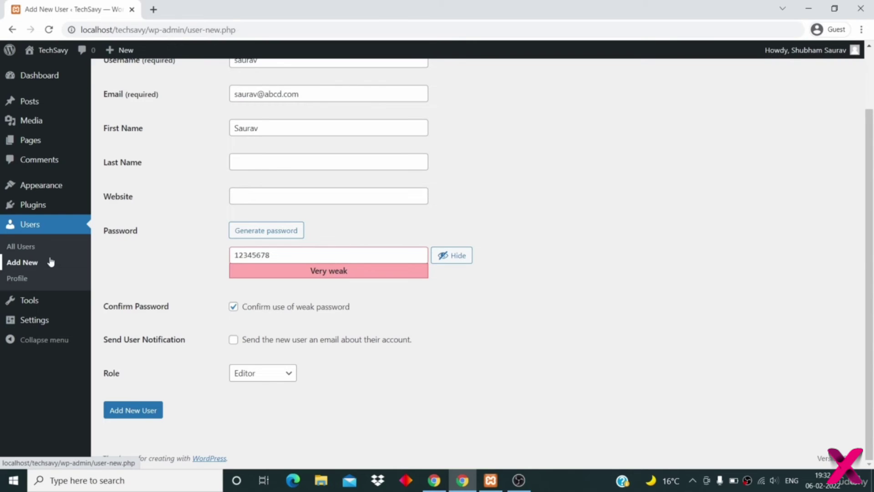
mouse_move(38, 210)
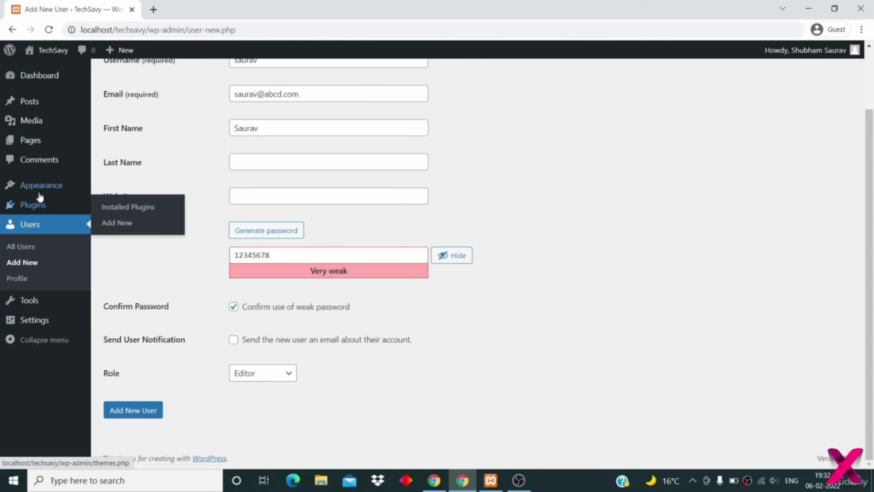
mouse_move(39, 189)
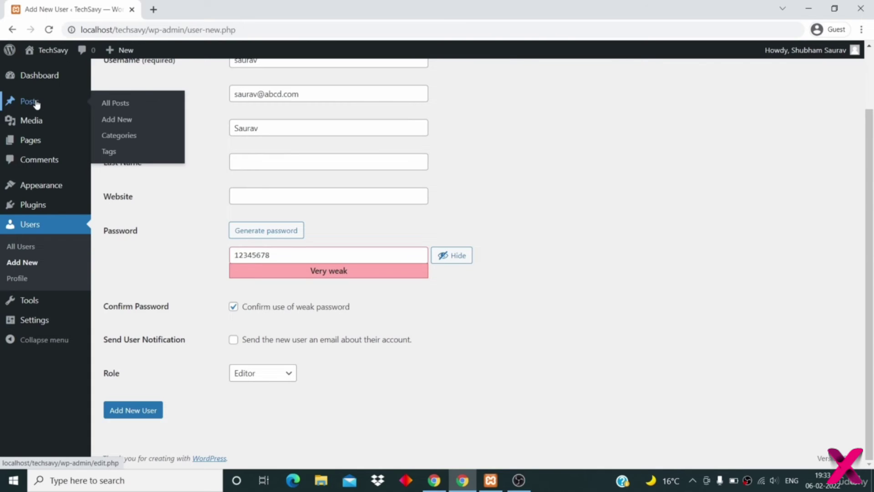
mouse_move(40, 126)
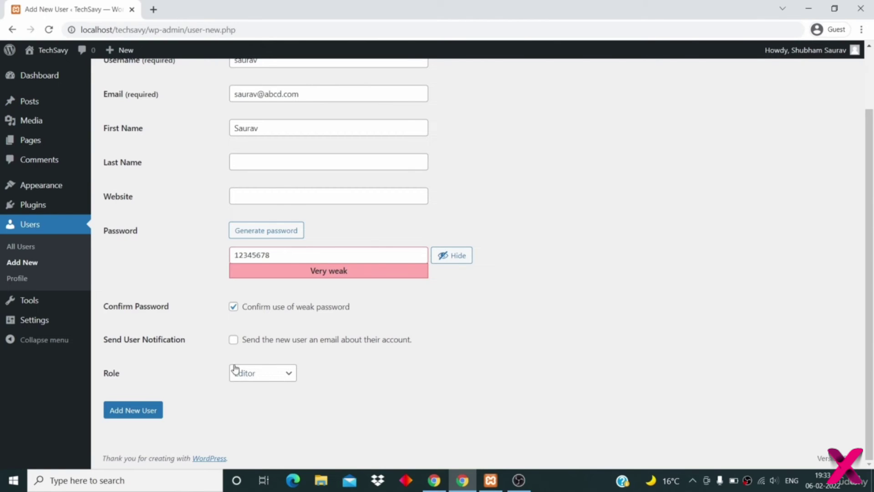
- Switch the new user's role from Editor to Author and keep Author selected
click(251, 374)
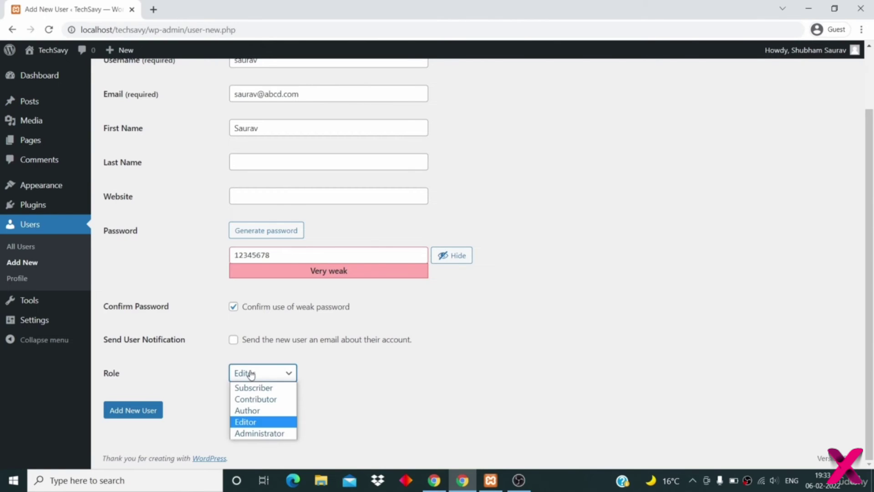
click(255, 410)
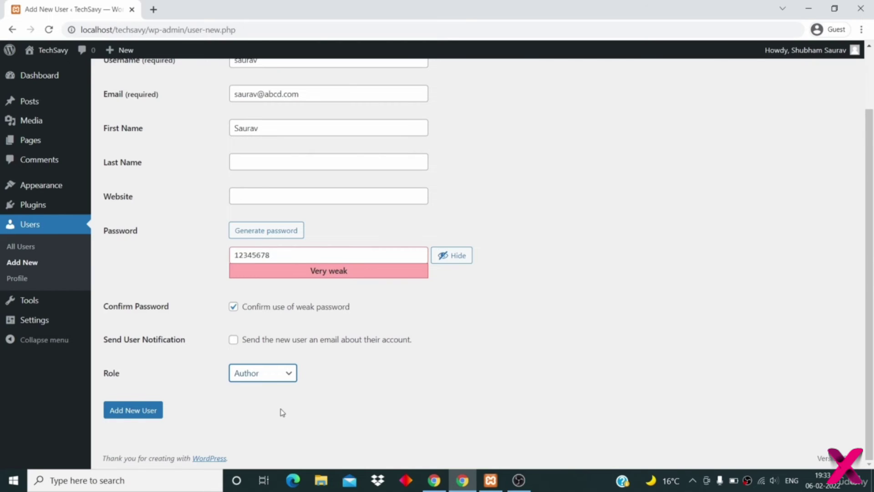
click(282, 412)
click(267, 378)
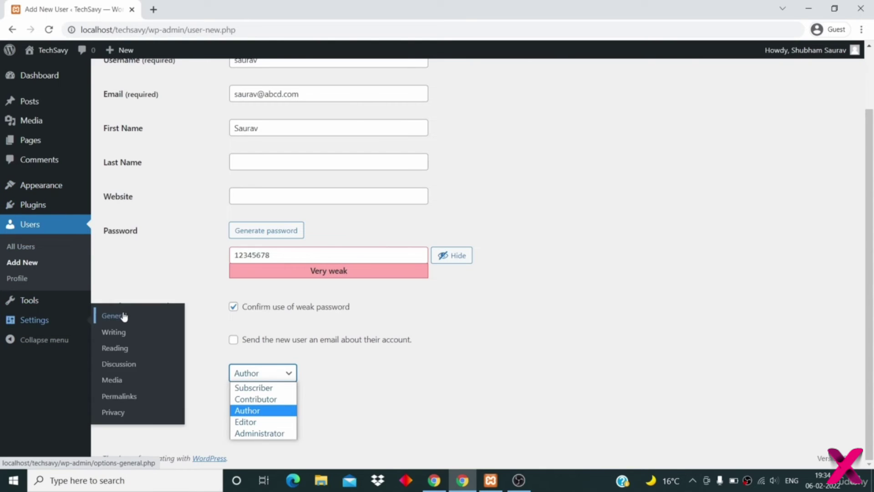
click(258, 412)
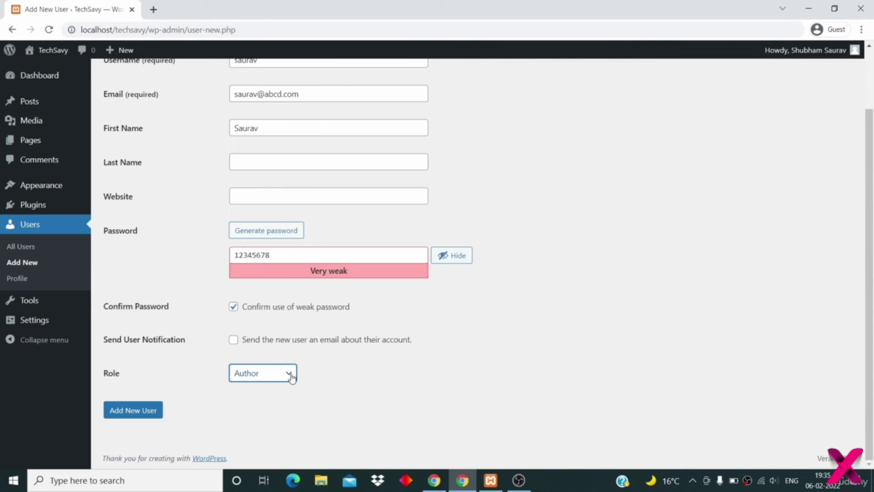
click(326, 314)
- Re-tick 'Confirm use of weak password' and show the Role choices
click(326, 314)
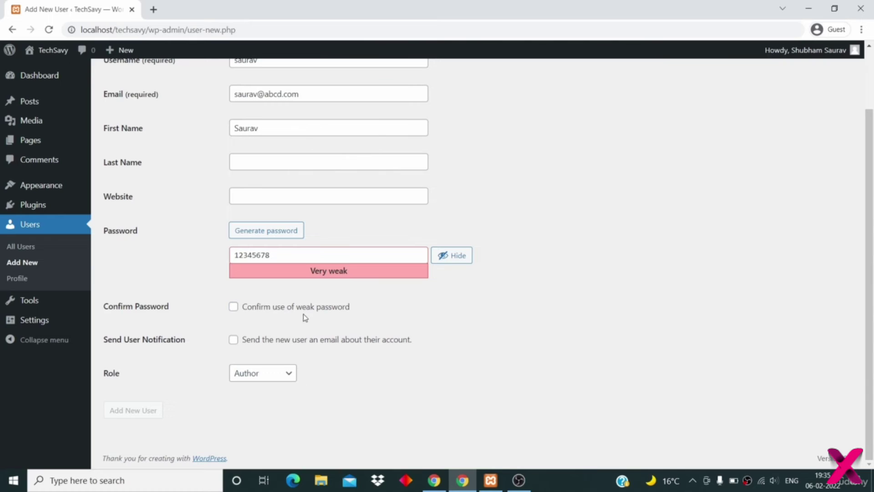
click(282, 310)
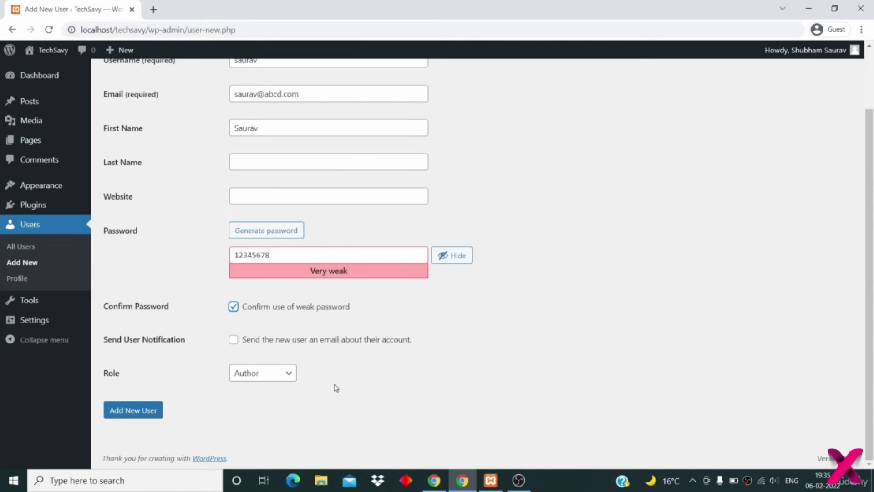
click(275, 375)
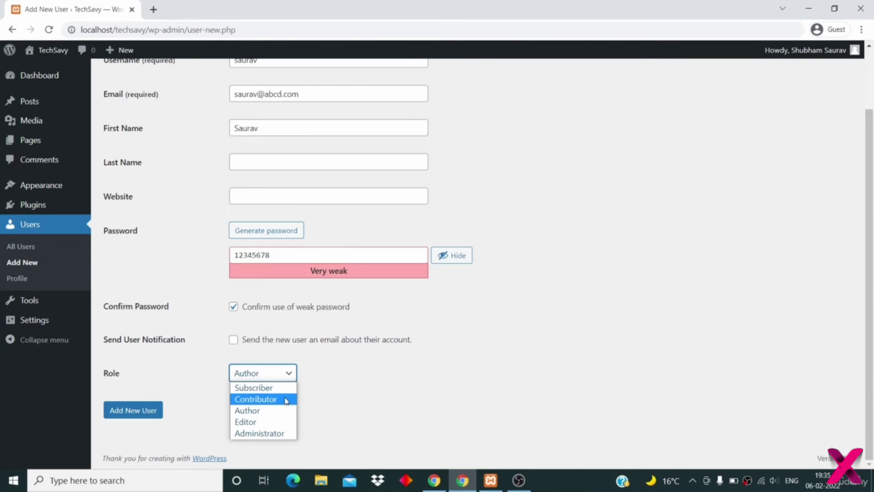
- Pick Contributor as the new user's role
click(287, 400)
click(413, 384)
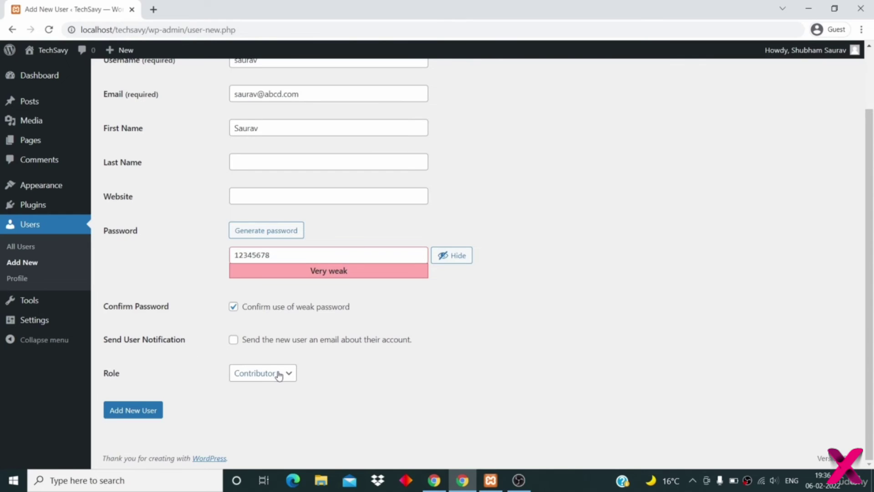
mouse_move(47, 189)
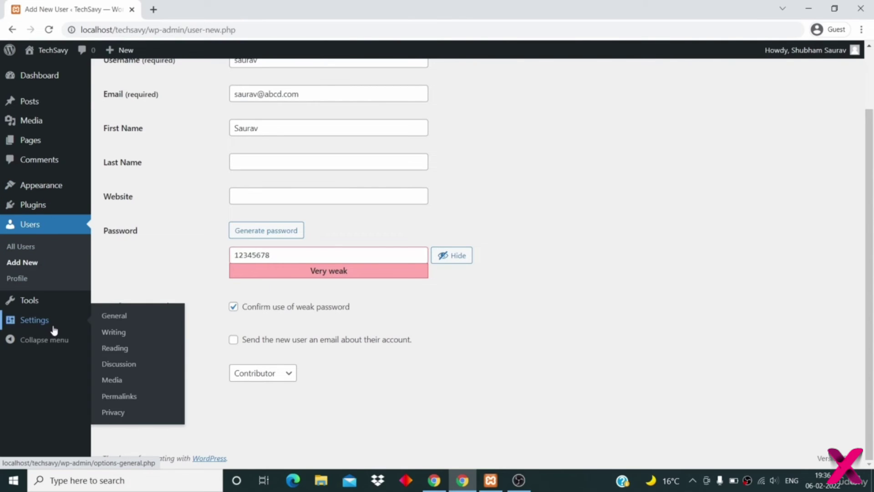
click(268, 372)
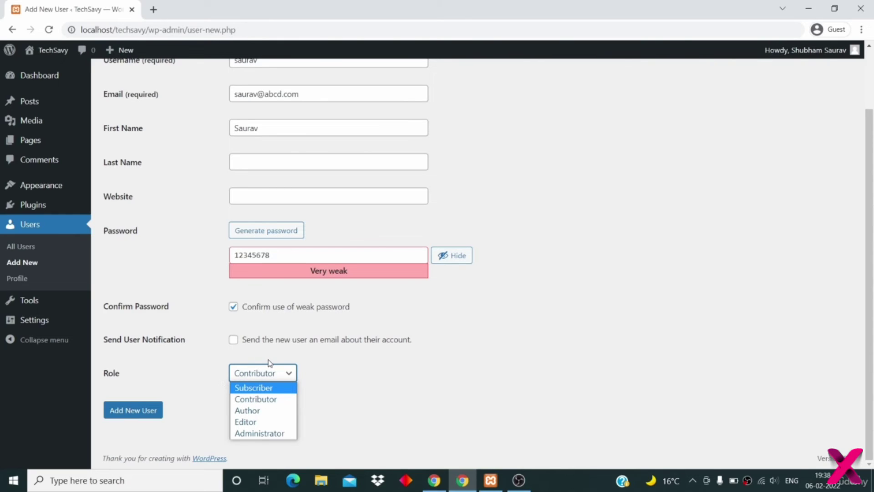
- Pick Subscriber as the new user's role
click(269, 389)
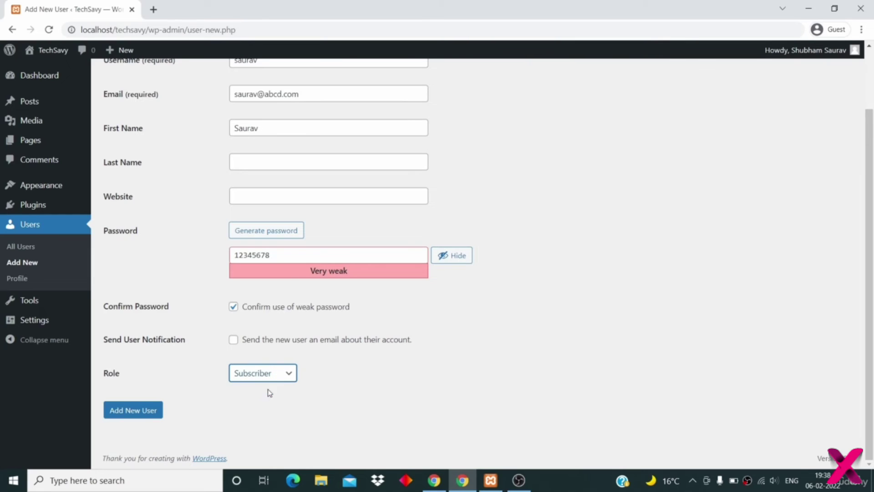
click(319, 407)
scroll(376, 335, up, 1)
scroll(376, 335, down, 1)
click(274, 376)
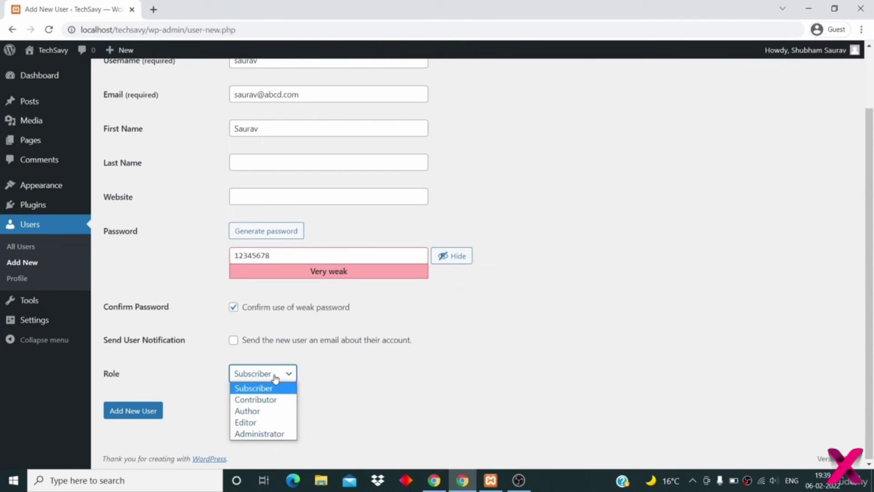
- Create the new user as an Author and review the names and roles in the Users table
click(263, 410)
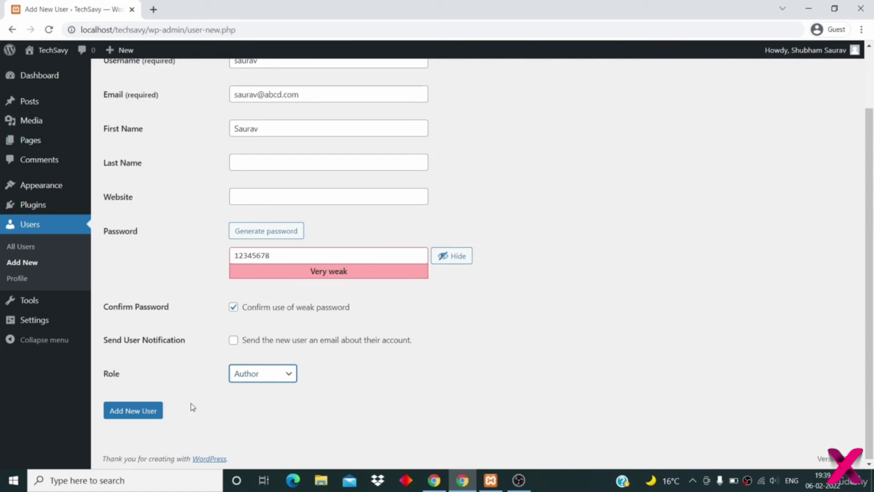
click(155, 414)
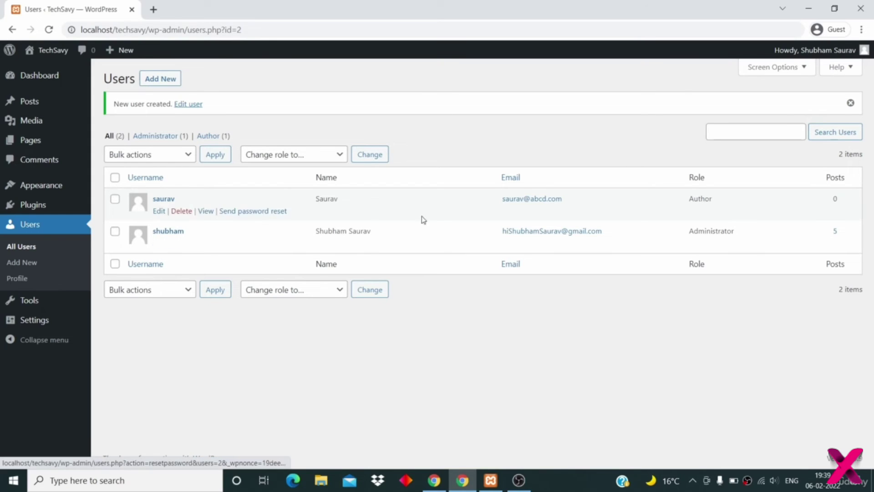
drag(724, 201, 686, 208)
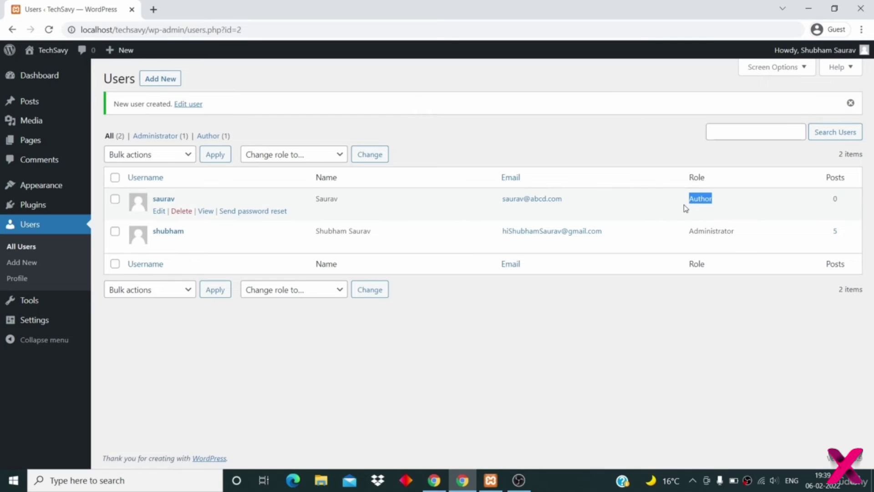
click(685, 210)
drag(202, 235, 154, 234)
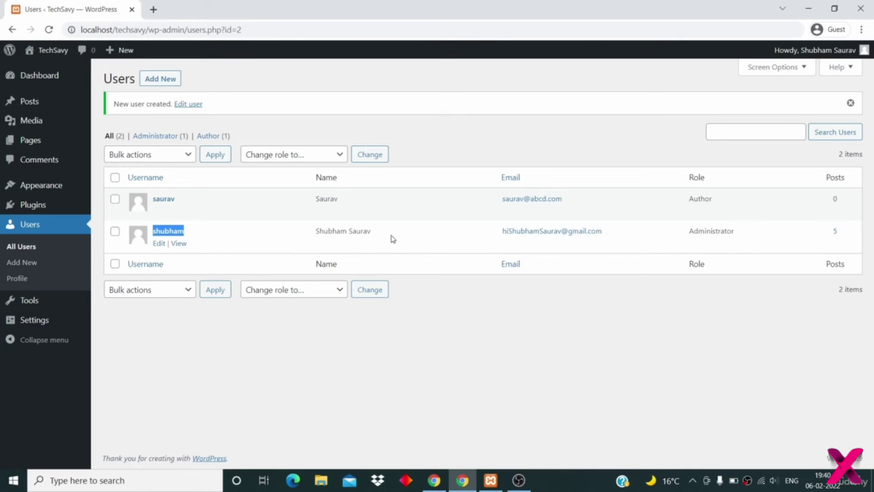
drag(391, 237, 319, 234)
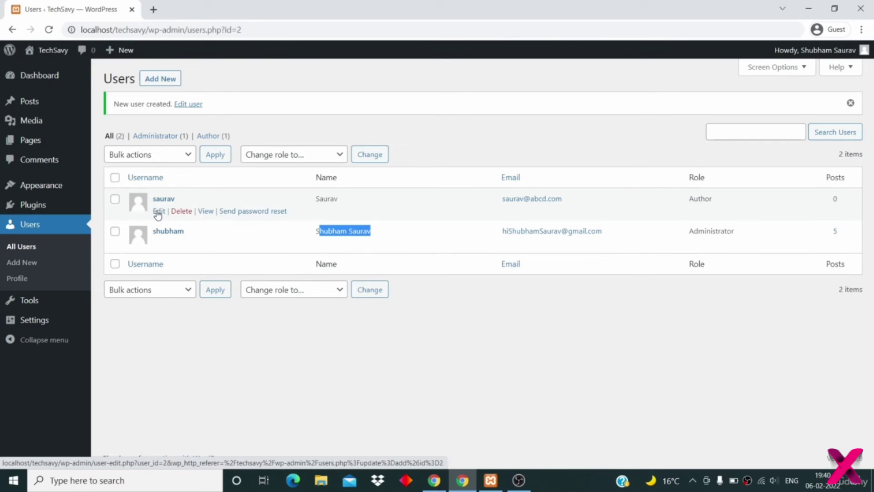
click(158, 212)
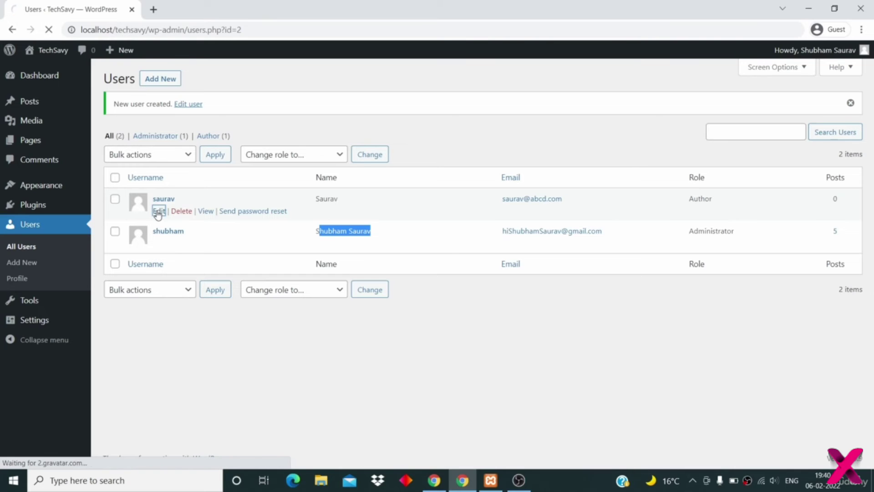
- Add a last name to the Author user's profile, update the user, and return to Users
scroll(261, 295, down, 8)
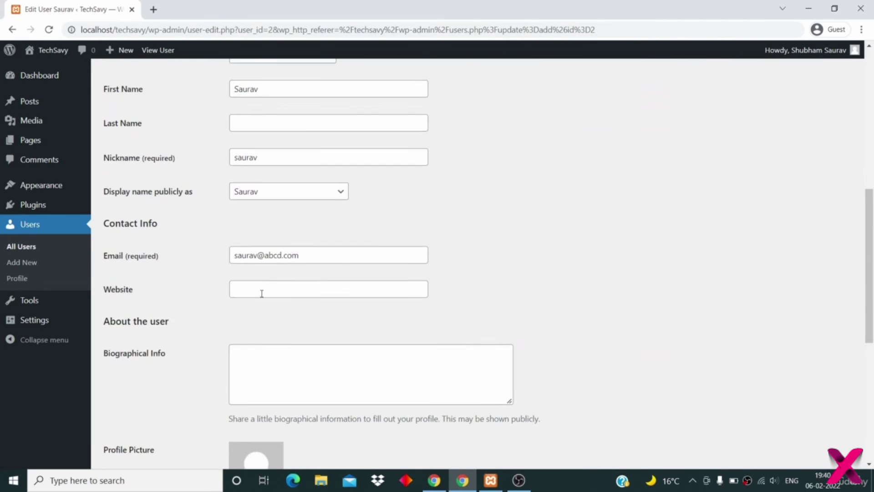
click(279, 124)
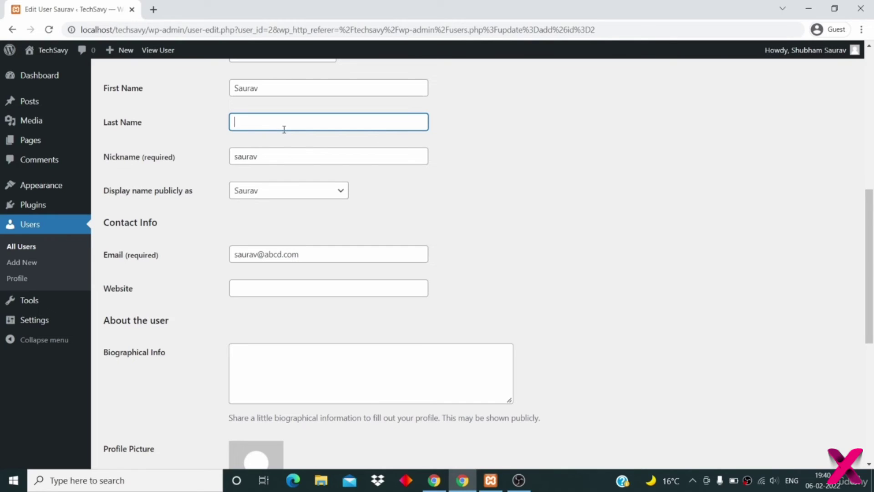
scroll(284, 129, down, 1)
scroll(284, 129, down, 6)
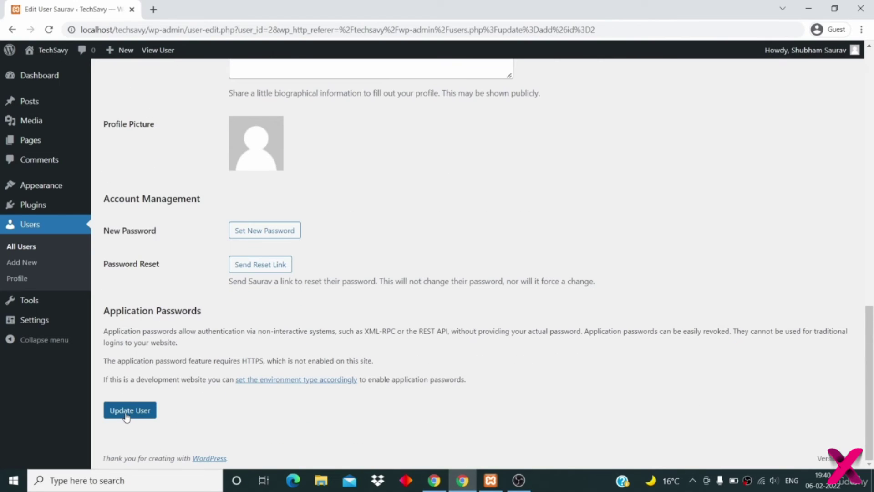
click(127, 414)
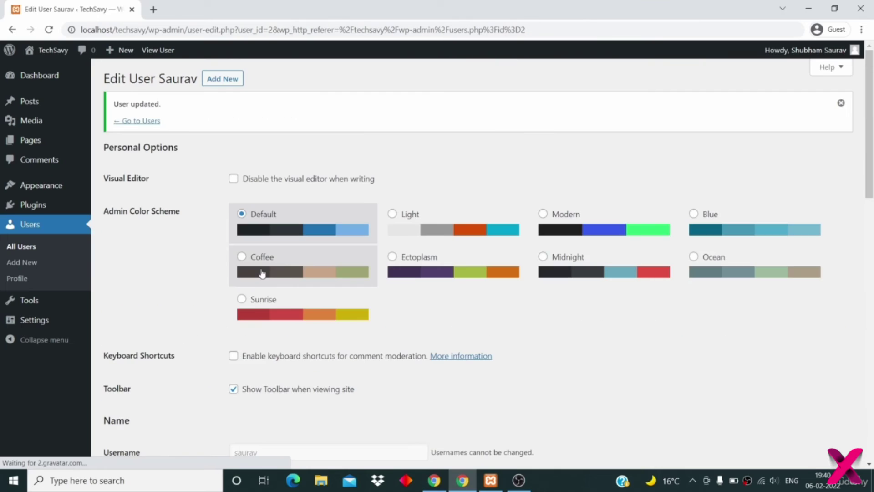
scroll(282, 319, down, 10)
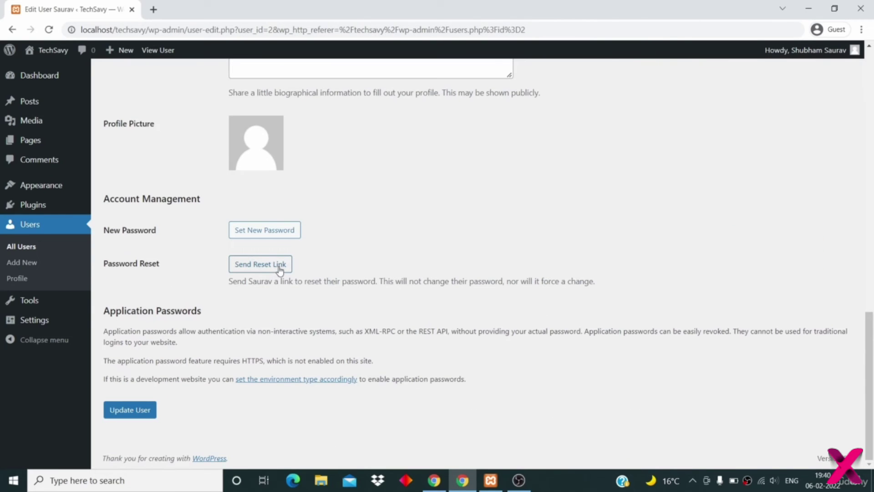
scroll(279, 270, up, 10)
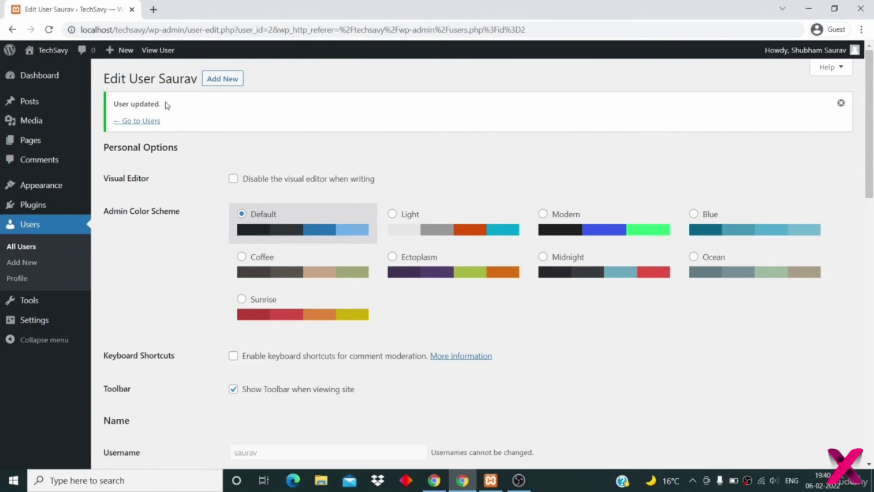
click(150, 123)
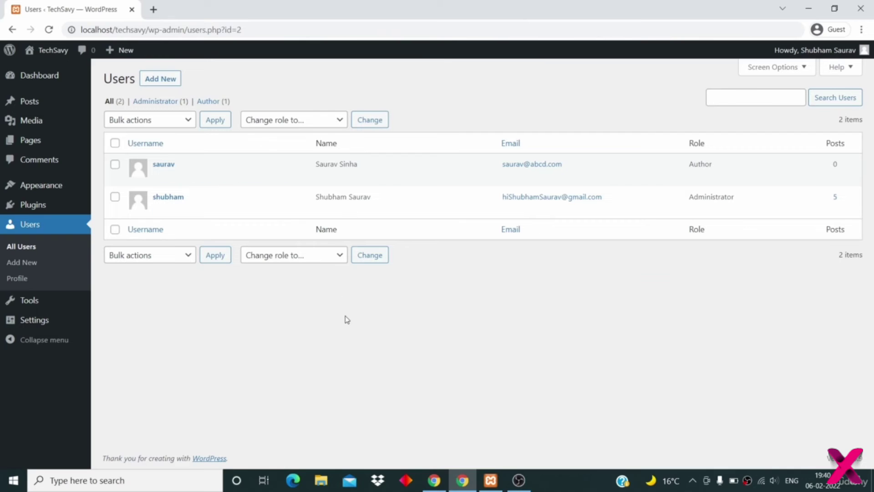
- Check the Author user's full display name in the Users list and bring up the account menu
drag(375, 165, 317, 166)
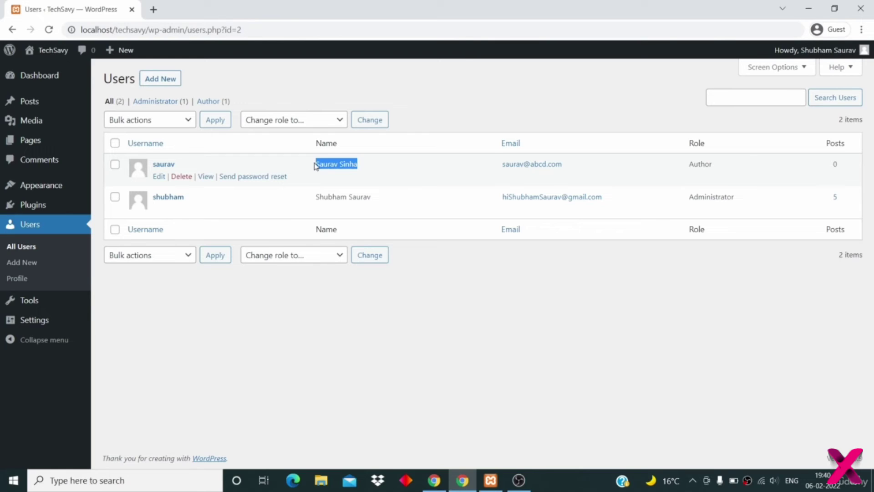
click(519, 302)
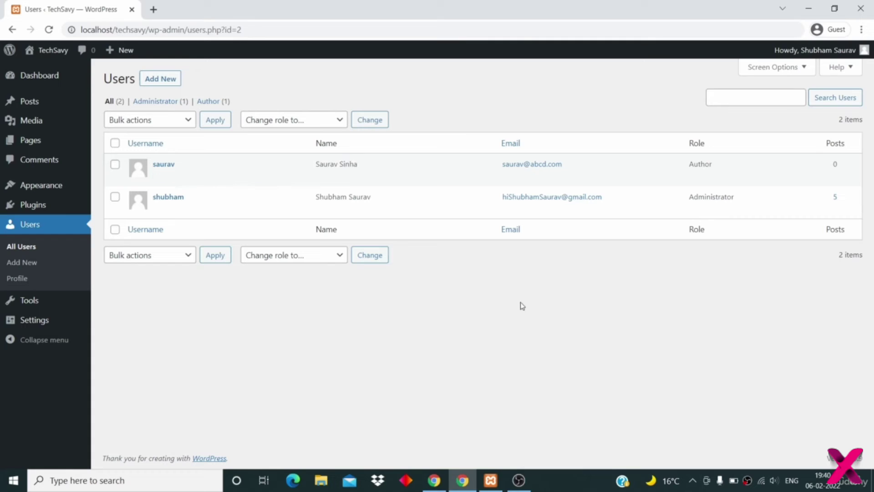
mouse_move(781, 51)
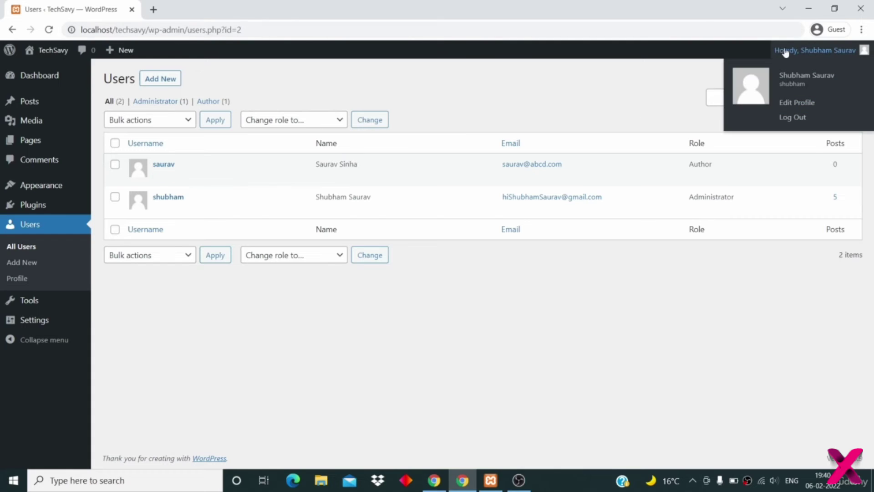
- Log out and sign back in with the Author user's username and password
click(784, 119)
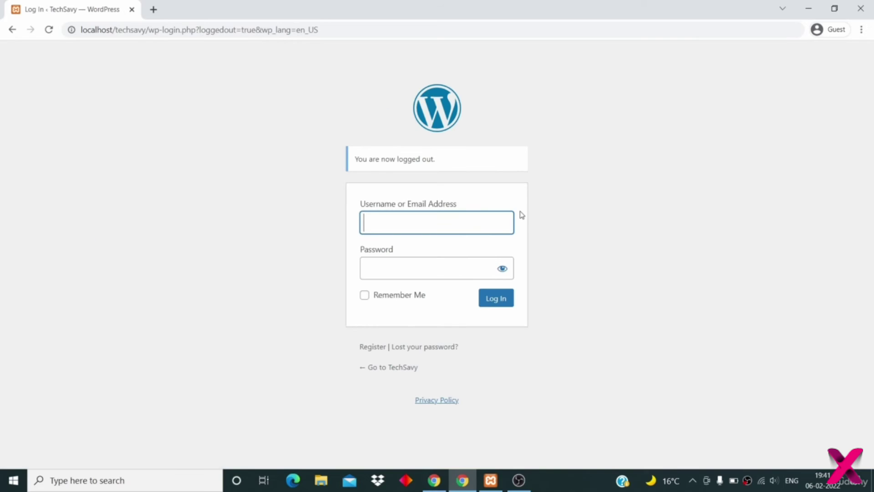
text(saurav)
click(455, 268)
text(••••••••)
click(490, 303)
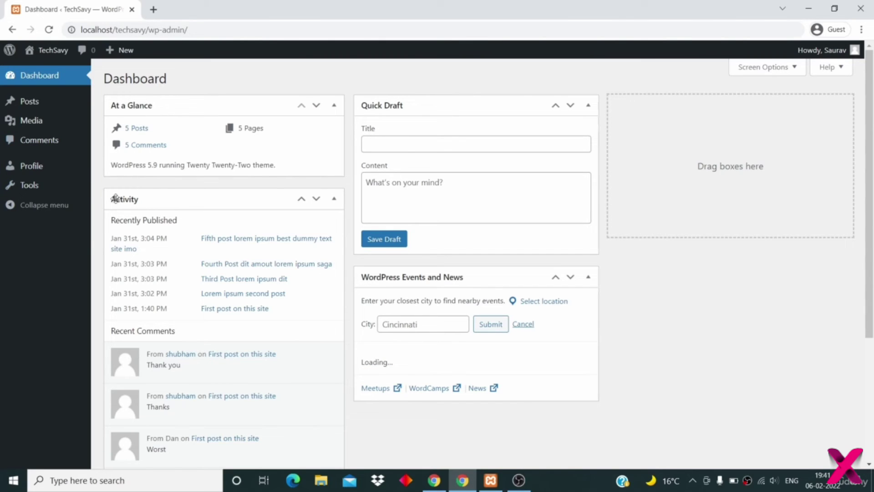
mouse_move(36, 112)
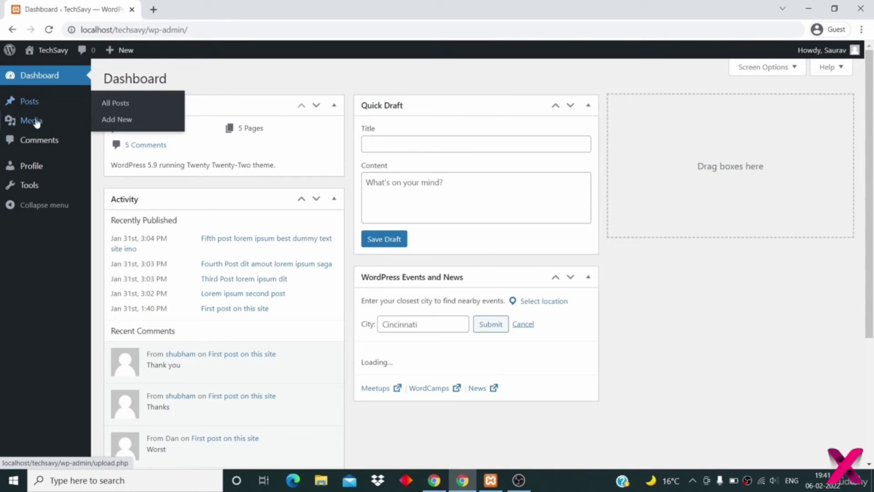
click(46, 167)
scroll(284, 331, down, 8)
scroll(286, 331, up, 8)
mouse_move(27, 101)
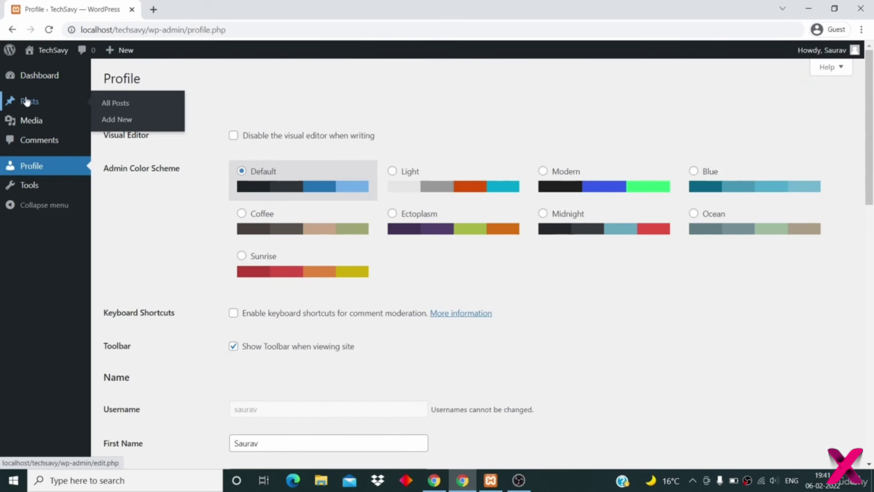
mouse_move(18, 117)
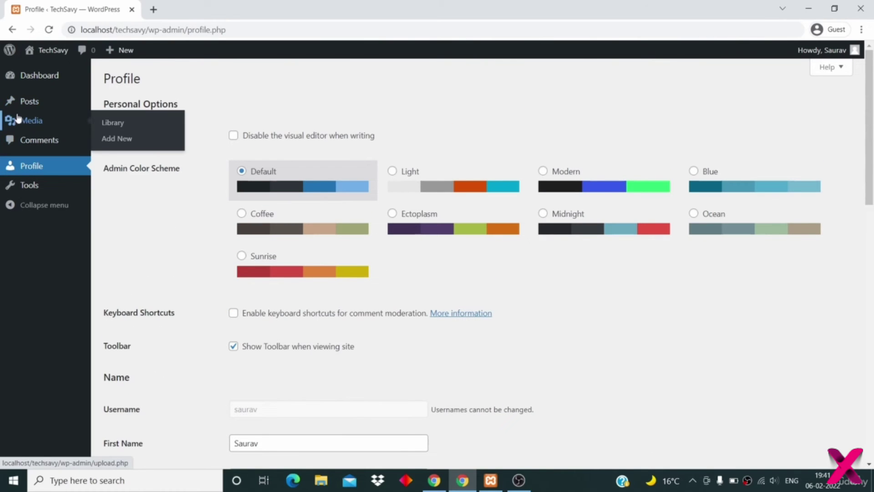
mouse_move(77, 103)
click(108, 102)
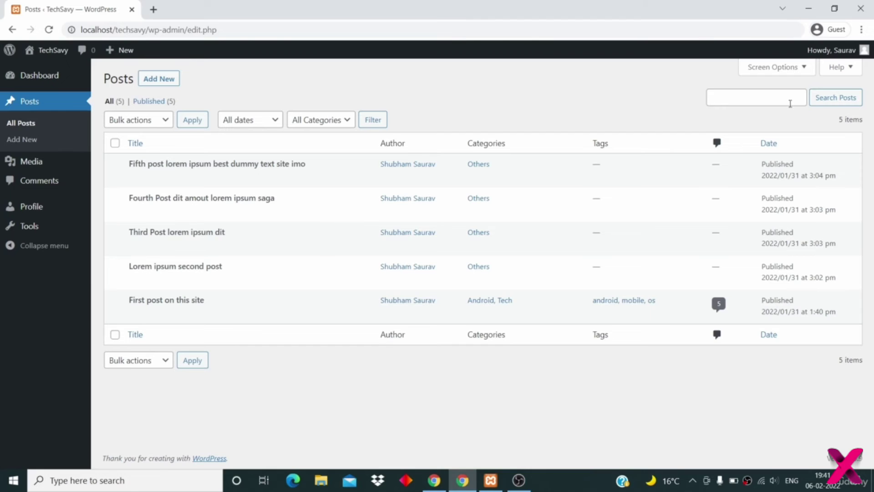
mouse_move(841, 52)
click(794, 117)
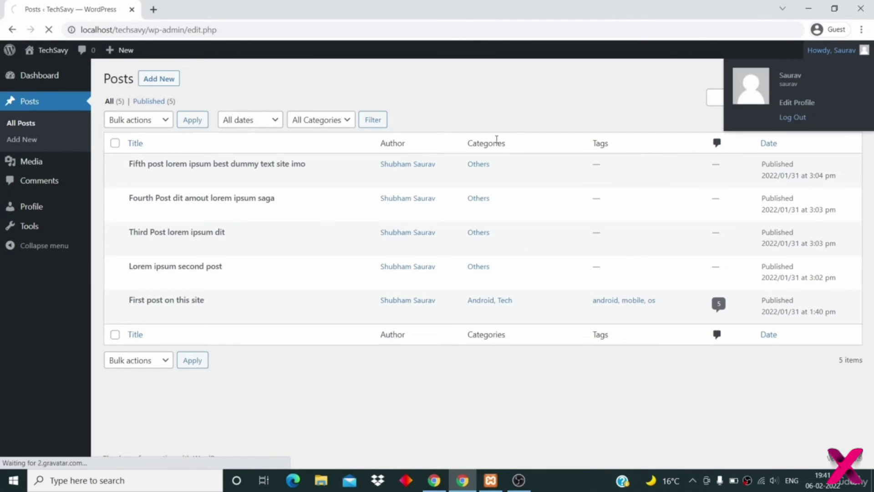
- Log in as the administrator using the admin username and password
text(shubh)
text(•••••••)
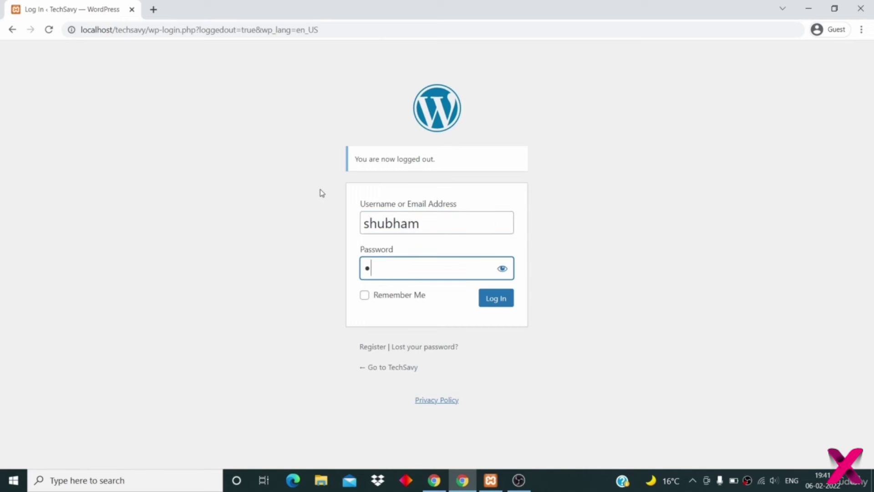
text(•)
click(494, 299)
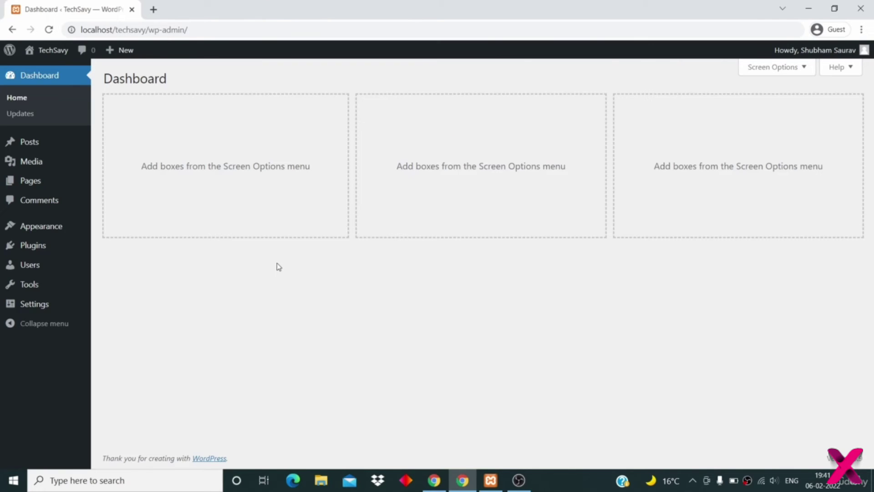
- Change the Author user's role to Editor and update the user
click(32, 268)
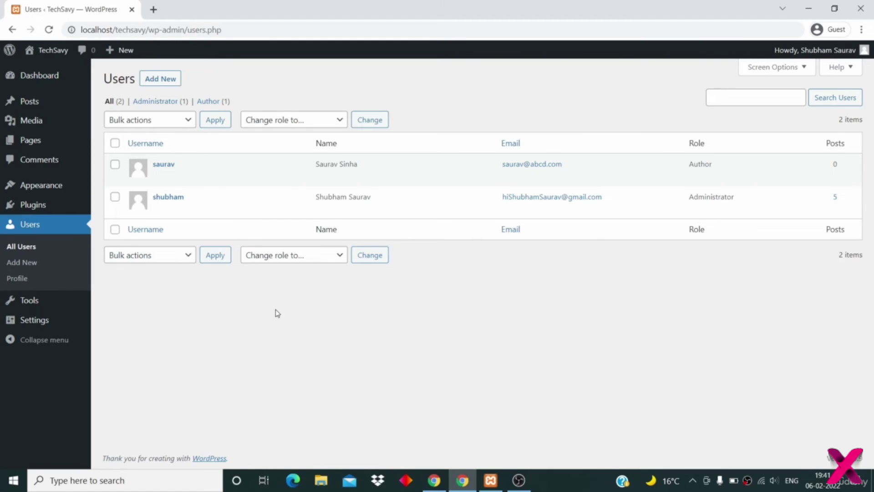
mouse_move(155, 178)
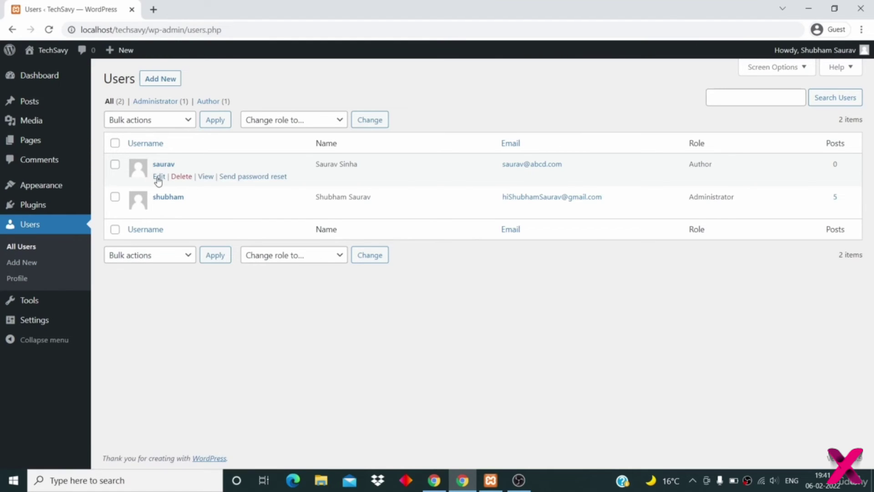
click(159, 177)
scroll(255, 228, down, 5)
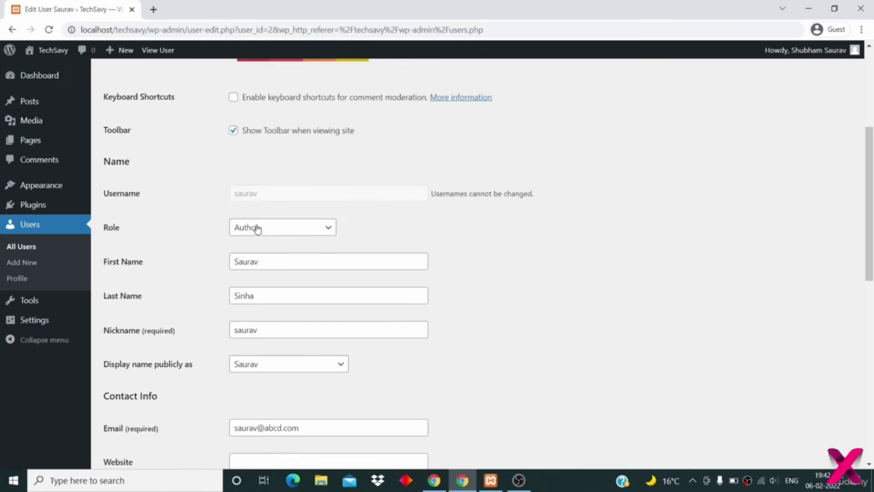
click(284, 224)
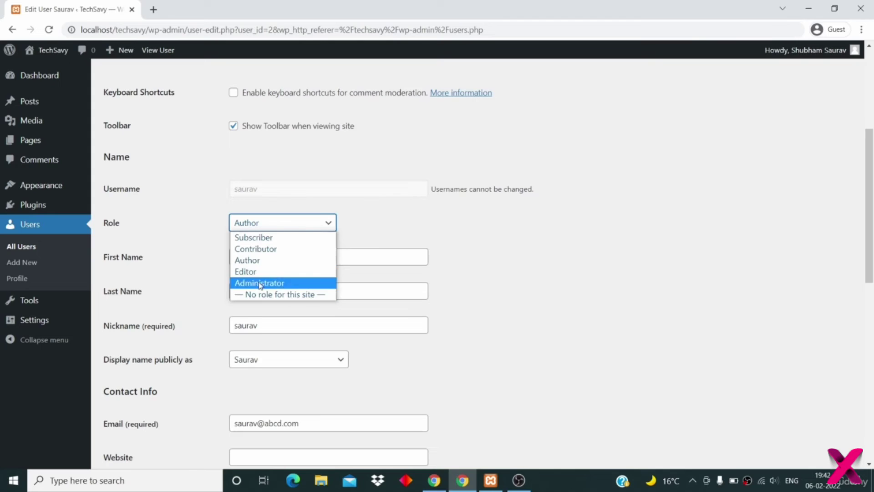
click(263, 272)
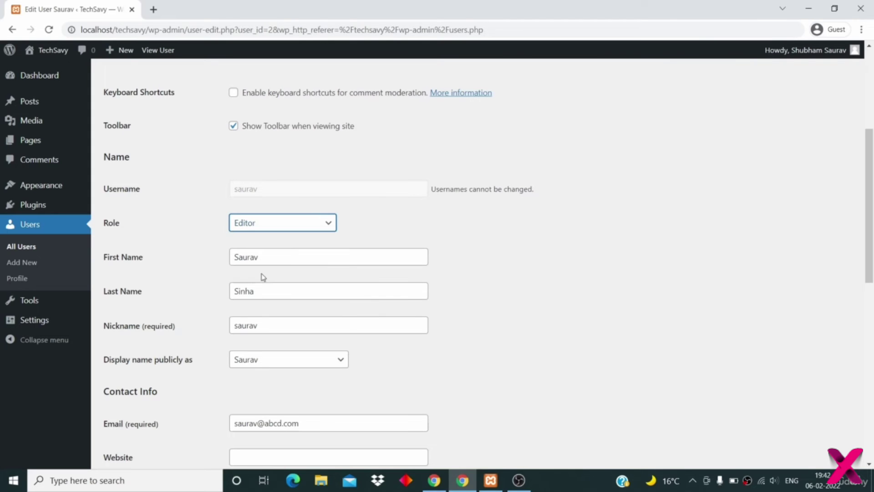
scroll(211, 355, down, 5)
scroll(211, 355, down, 5)
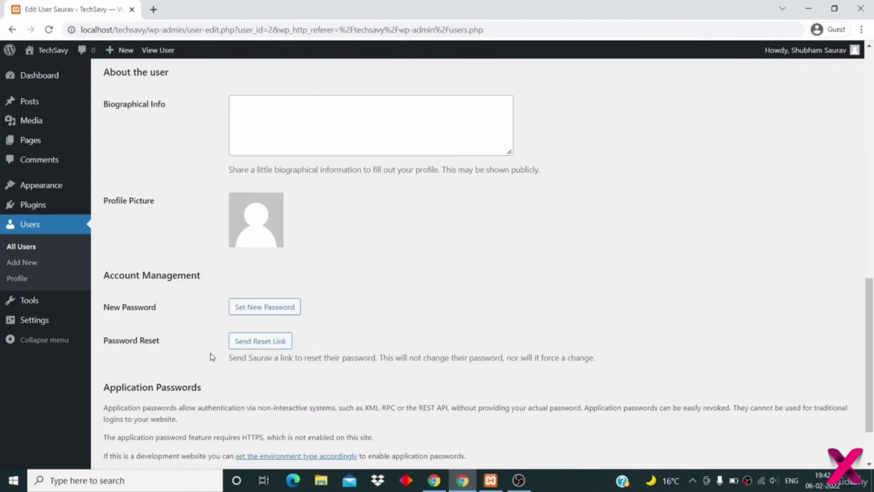
click(122, 417)
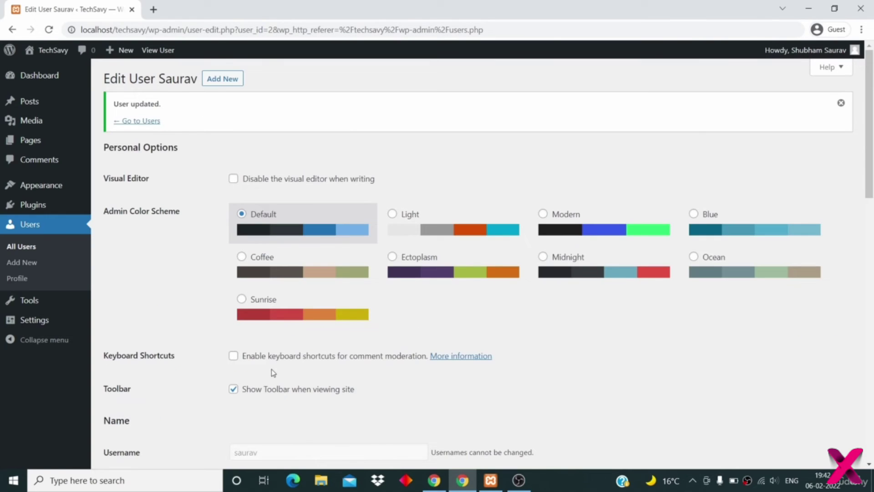
- Confirm in the Users list that the account now shows the Editor role
click(151, 123)
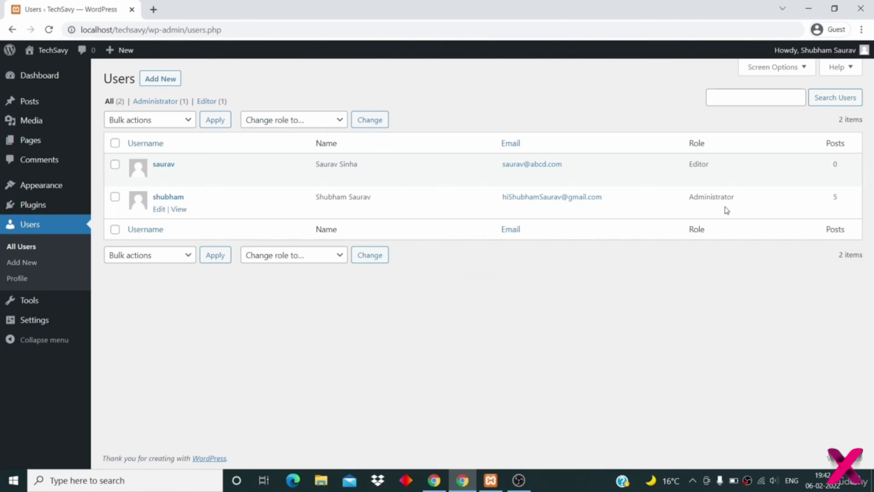
drag(727, 165, 669, 167)
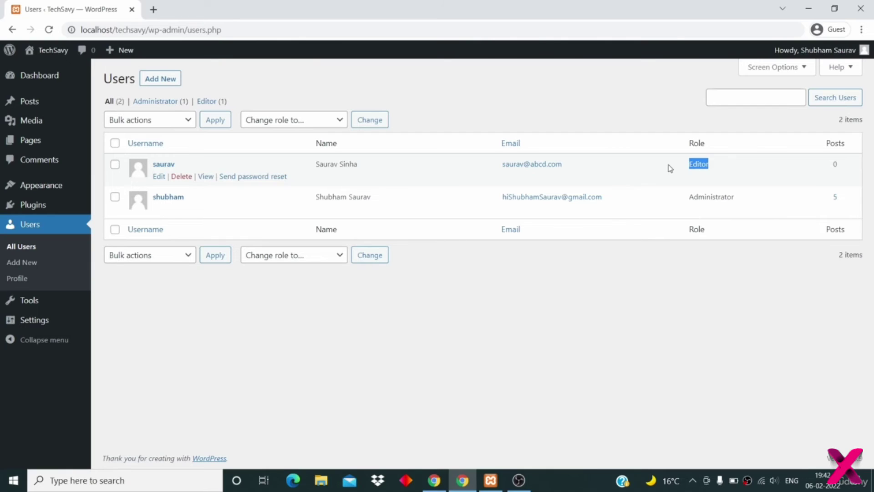
click(604, 351)
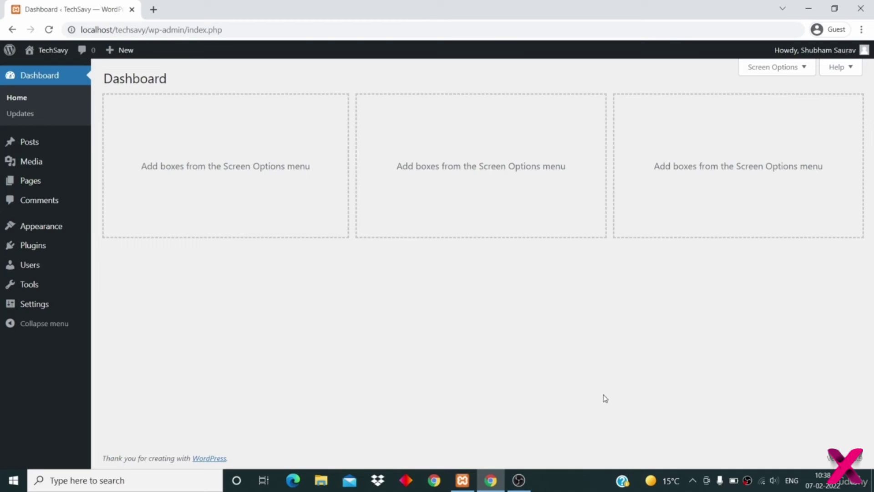
- Bulk-delete Akismet Anti-Spam and Hello Dolly, then refresh the empty Installed Plugins list
click(30, 247)
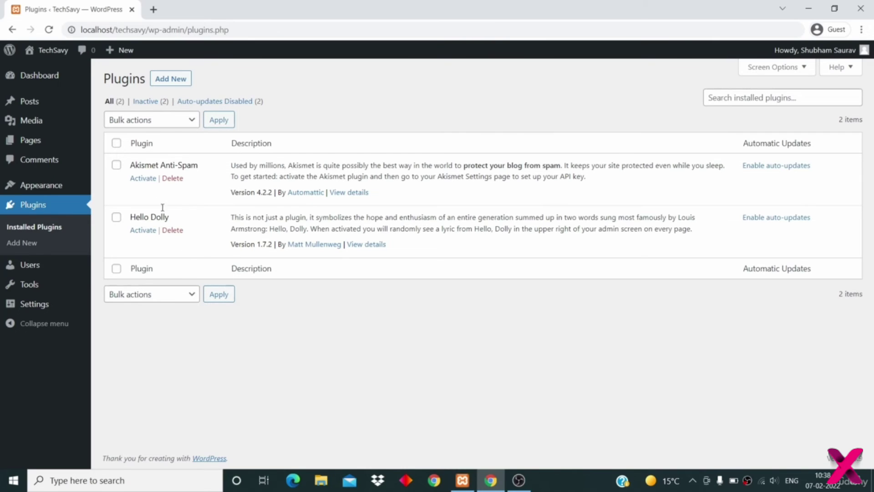
click(117, 143)
click(158, 120)
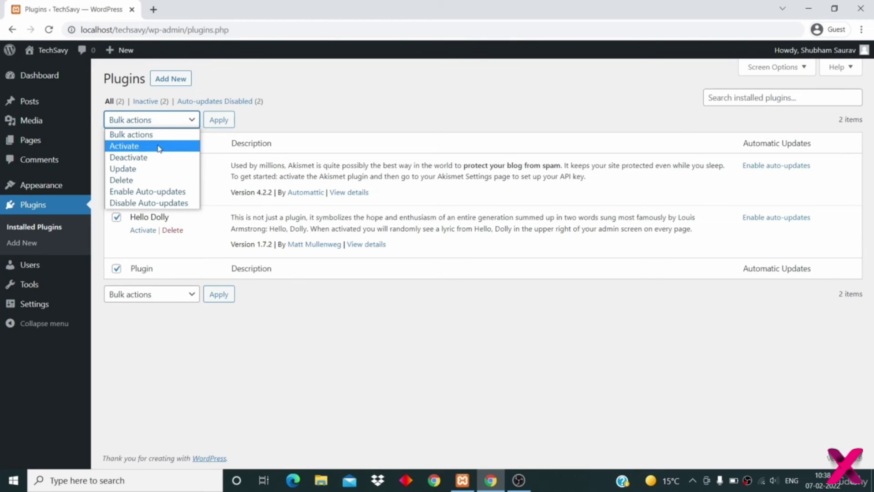
click(160, 180)
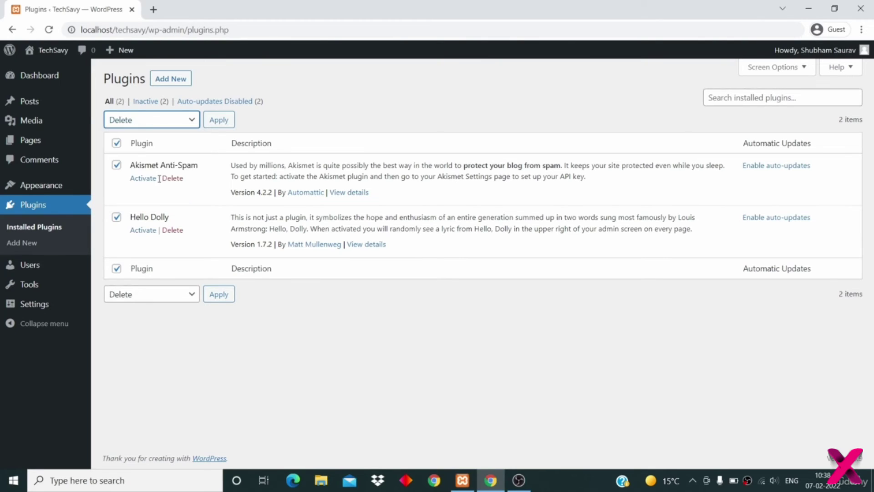
click(218, 121)
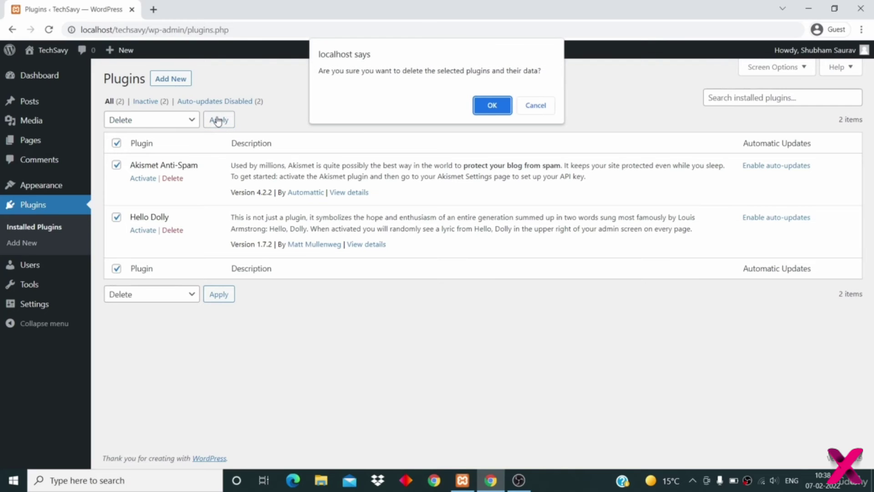
click(499, 111)
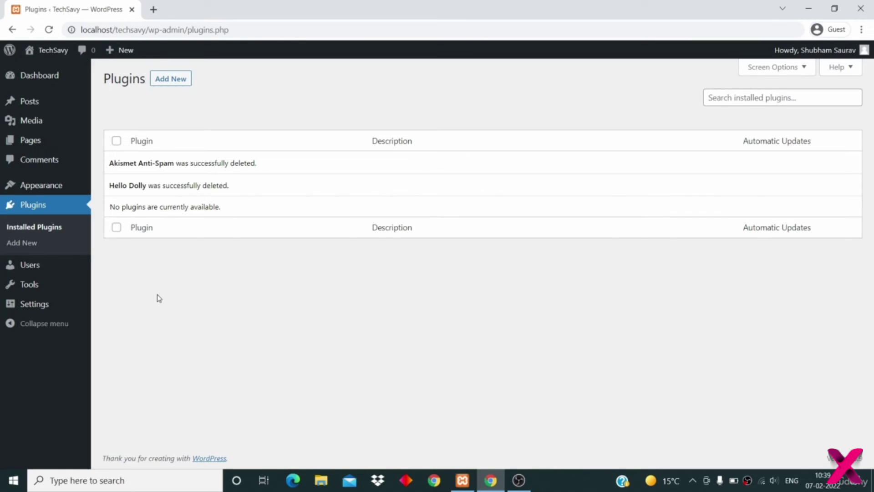
click(52, 227)
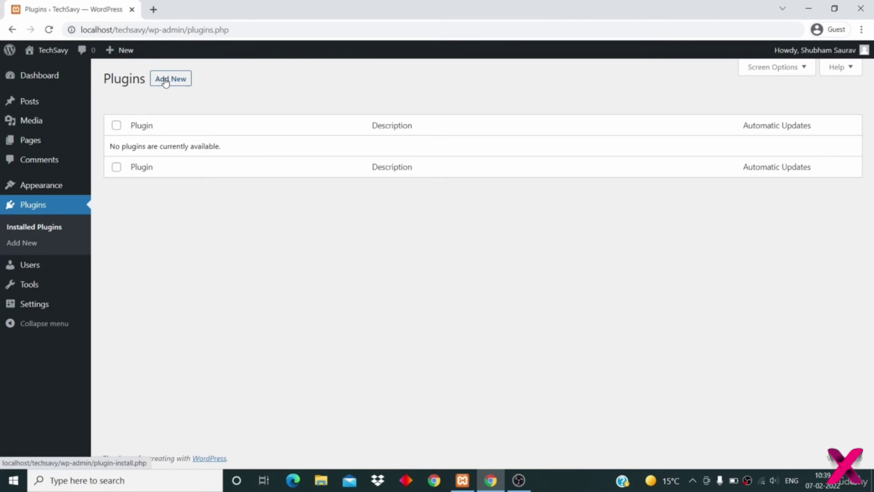
- On Add Plugins, pick the 'comments' popular tag to list its 1,047 plugins
click(21, 246)
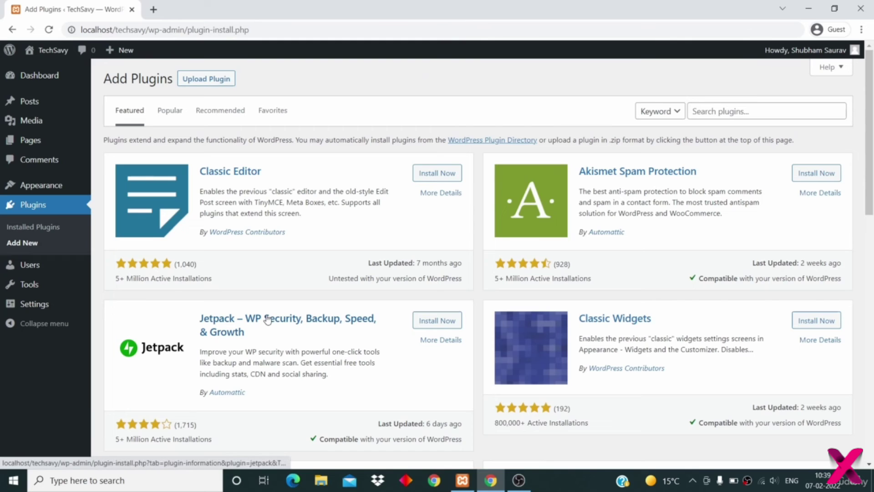
scroll(268, 319, down, 9)
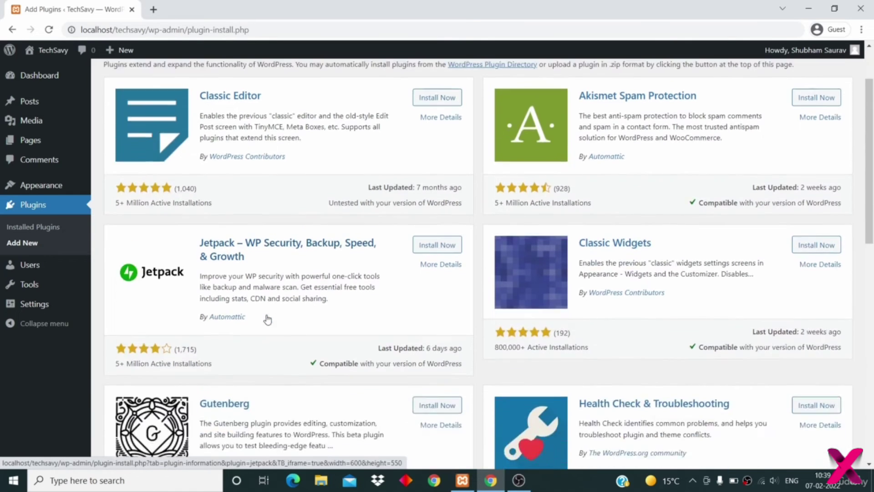
scroll(267, 318, down, 4)
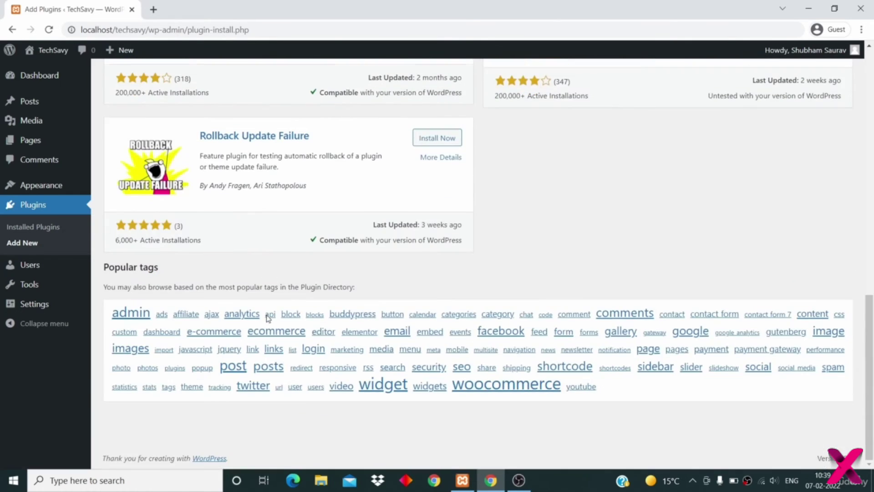
scroll(267, 319, up, 2)
scroll(267, 320, up, 4)
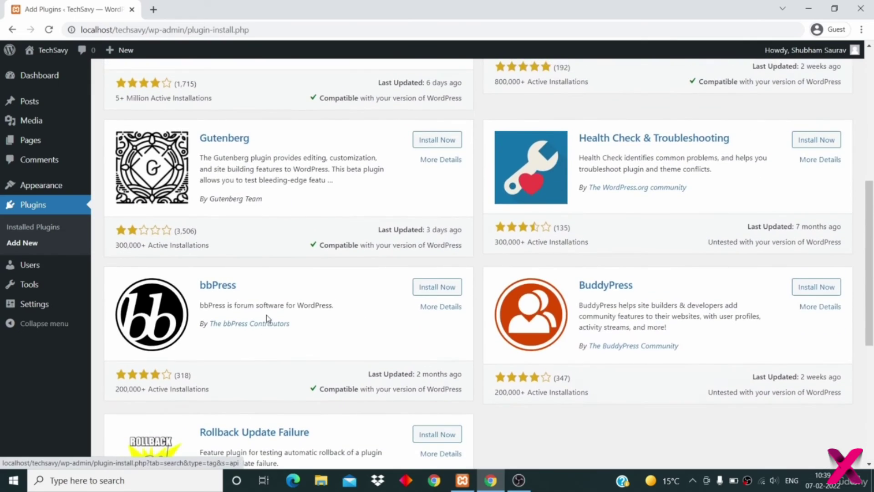
scroll(269, 317, down, 7)
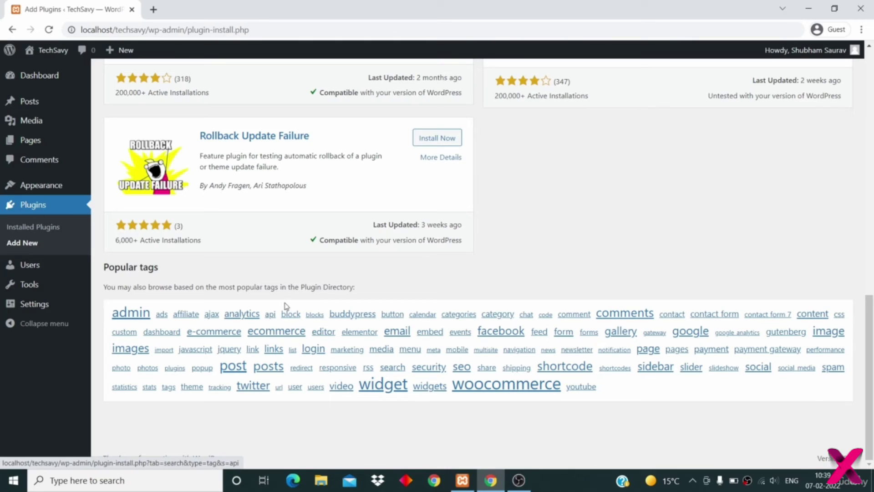
click(632, 314)
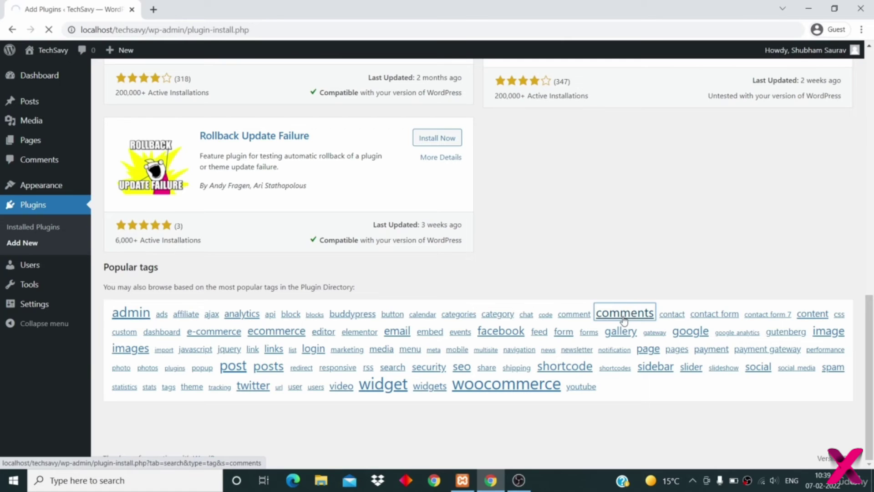
scroll(607, 255, up, 15)
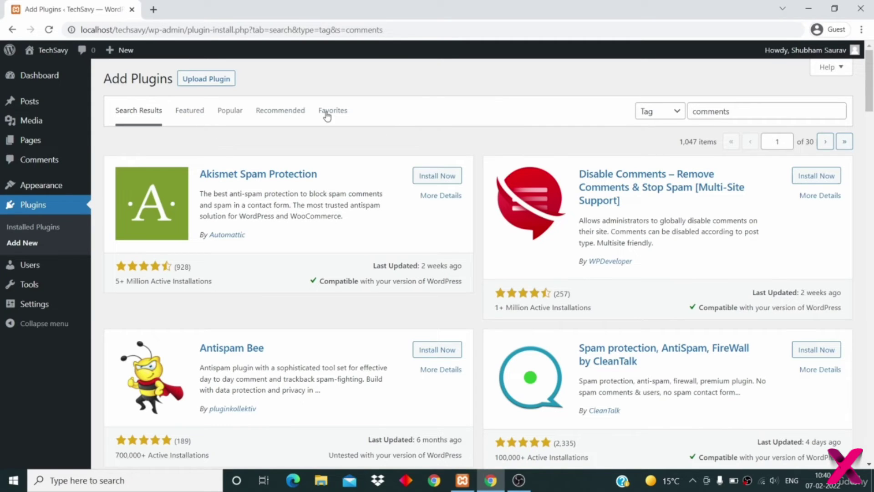
- Clear the tag search and run a Keyword search for 'contact form 7'
click(707, 111)
double_click(707, 112)
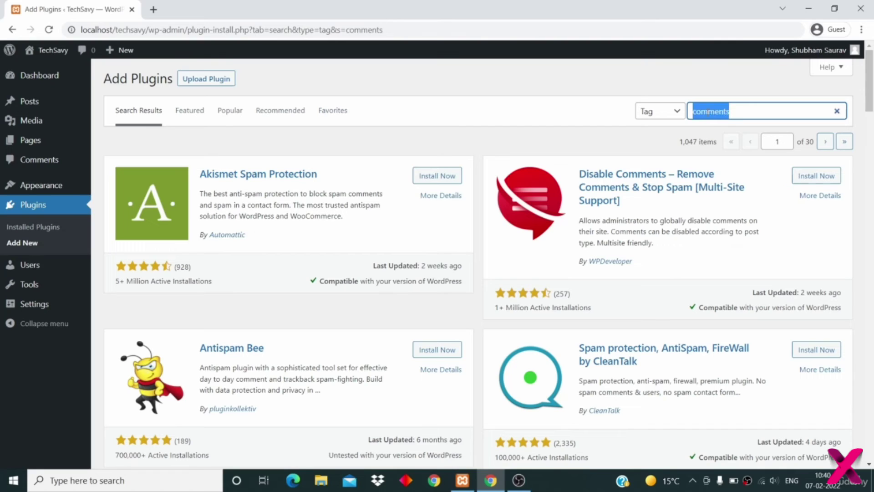
key(BackSpace)
click(658, 111)
click(647, 124)
click(728, 106)
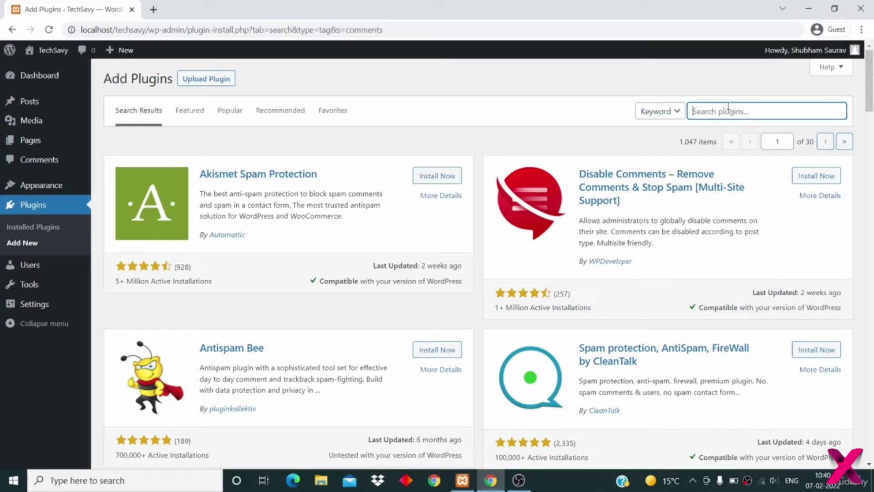
text(contact form 7)
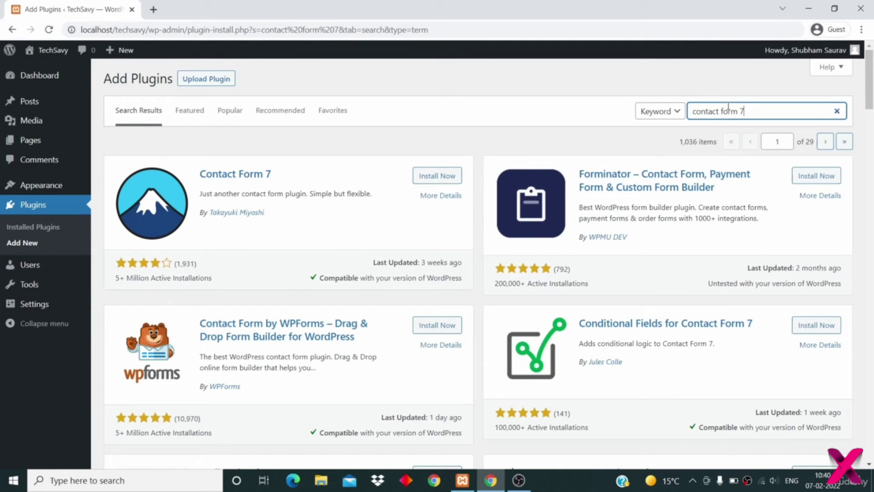
scroll(585, 340, down, 8)
scroll(584, 341, down, 1)
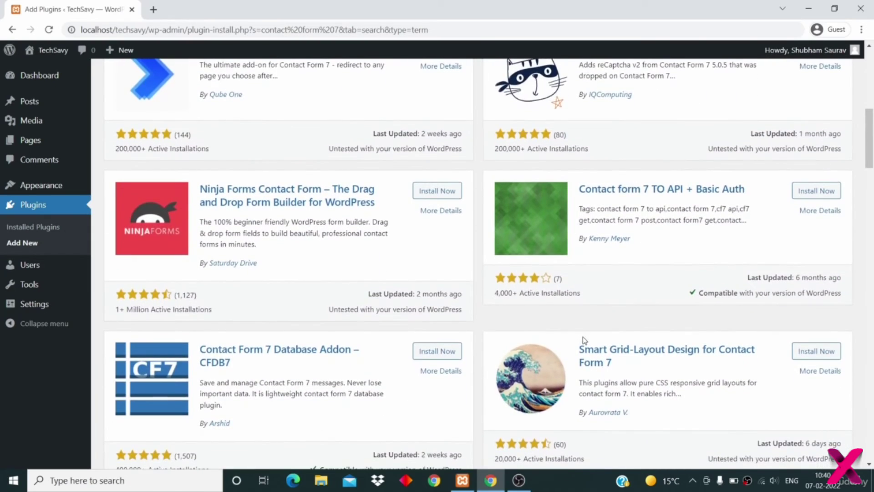
scroll(584, 340, down, 5)
scroll(585, 340, up, 15)
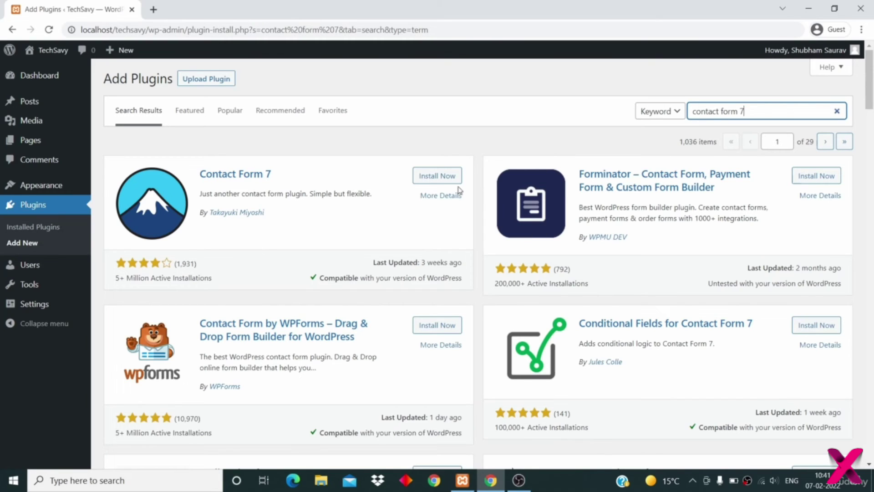
- Install and activate the Contact Form 7 plugin
click(436, 177)
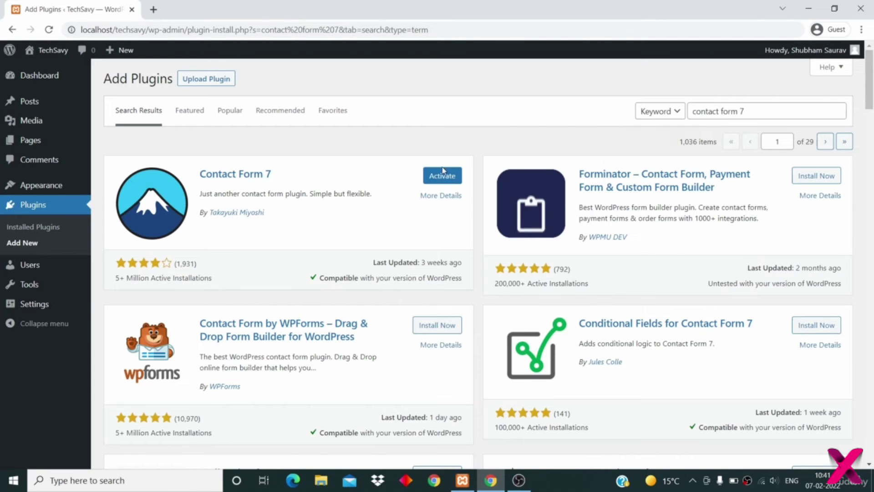
click(435, 176)
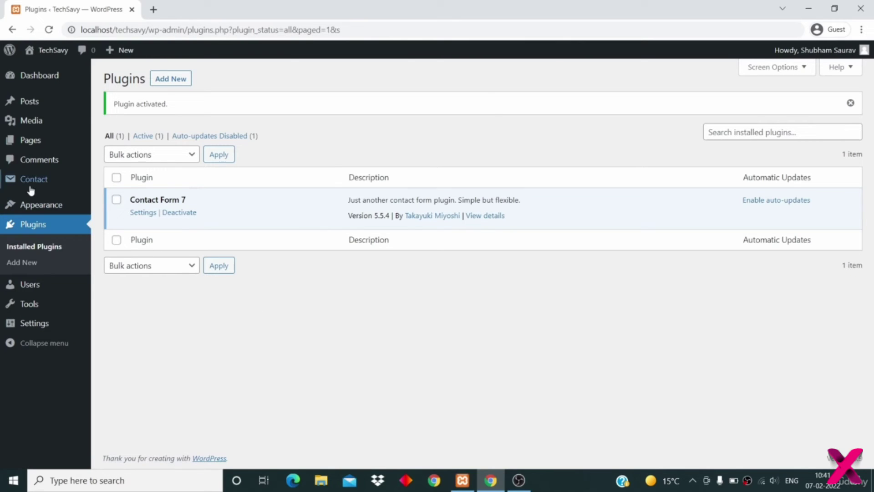
mouse_move(29, 182)
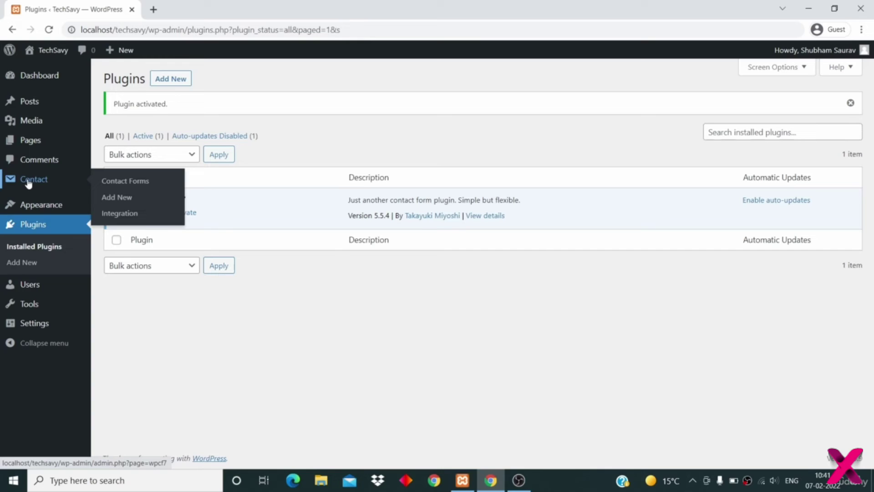
- Return to Add Plugins via Installed Plugins and open a blank browser tab
click(40, 251)
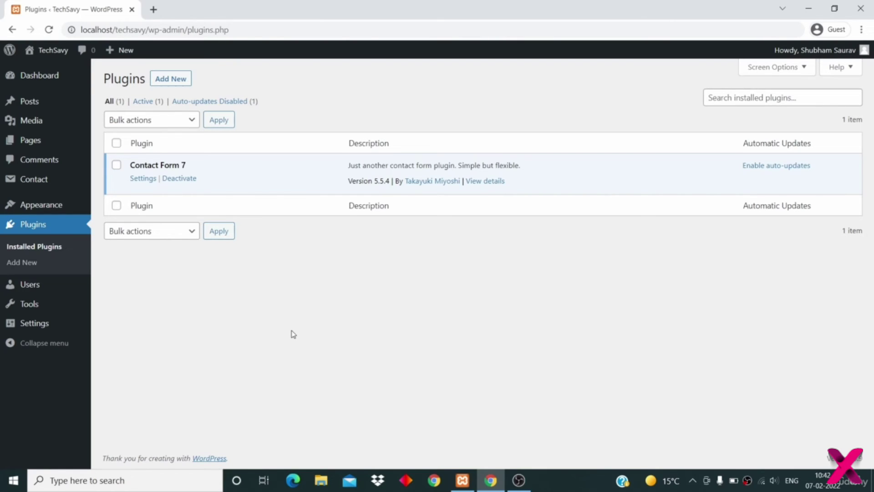
click(178, 82)
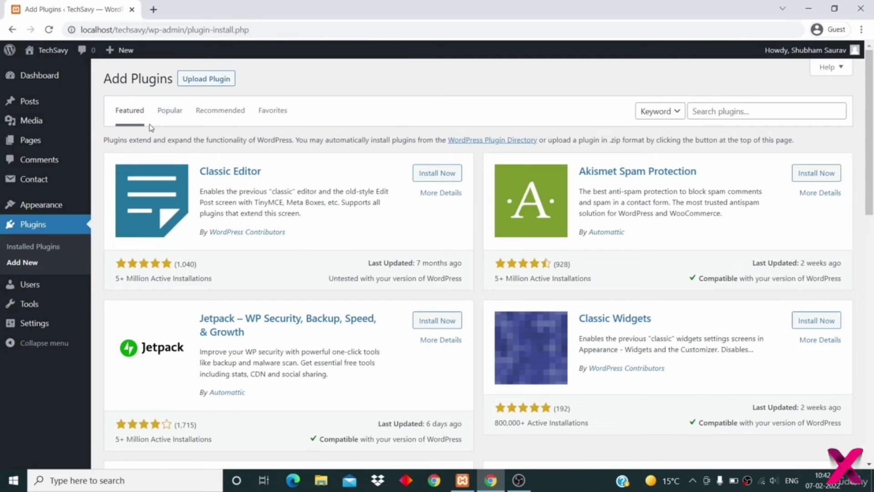
scroll(116, 240, down, 2)
scroll(117, 240, up, 2)
key(ctrl+t)
- Load wordpress.org in the new tab and browse its plugin directory
click(186, 19)
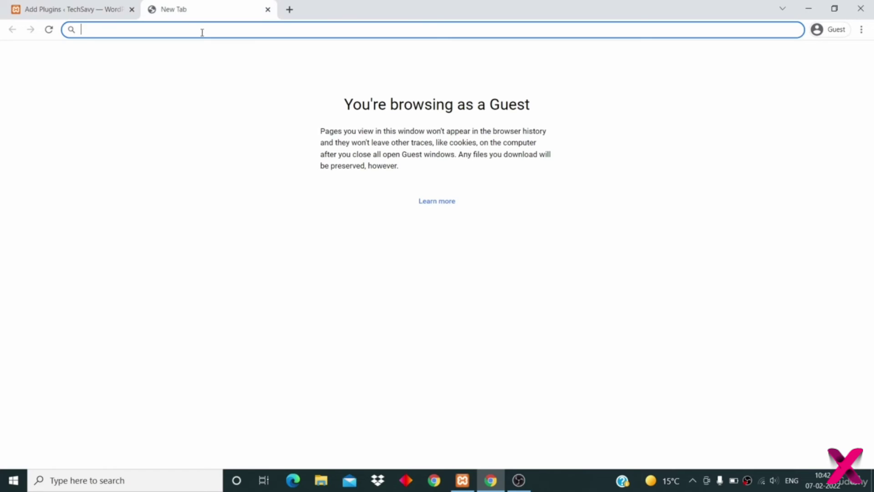
text(wordpres)
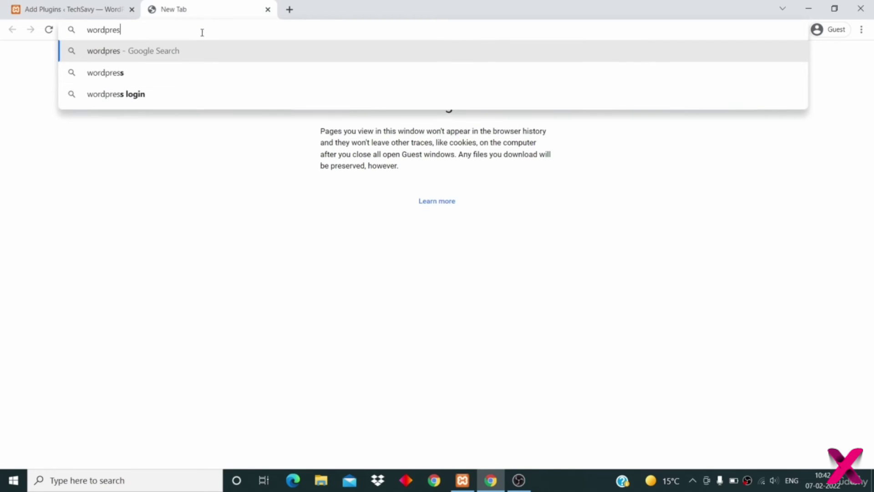
text(s.oerg)
key(BackSpace)
key(BackSpace)
key(BackSpace)
text(rg)
key(Return)
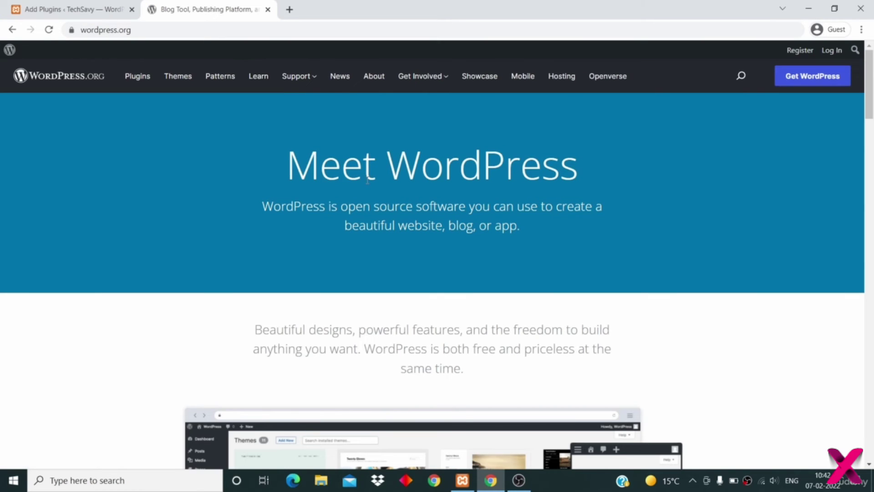
click(136, 83)
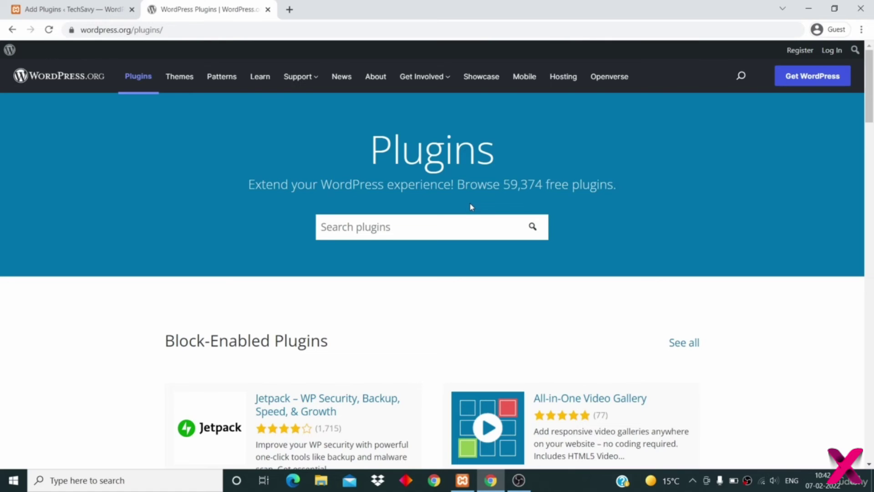
scroll(471, 206, down, 3)
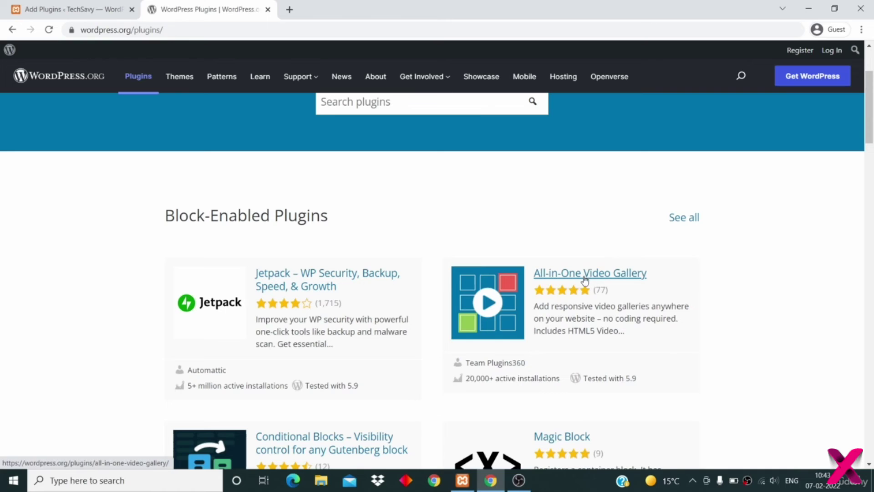
scroll(416, 210, down, 7)
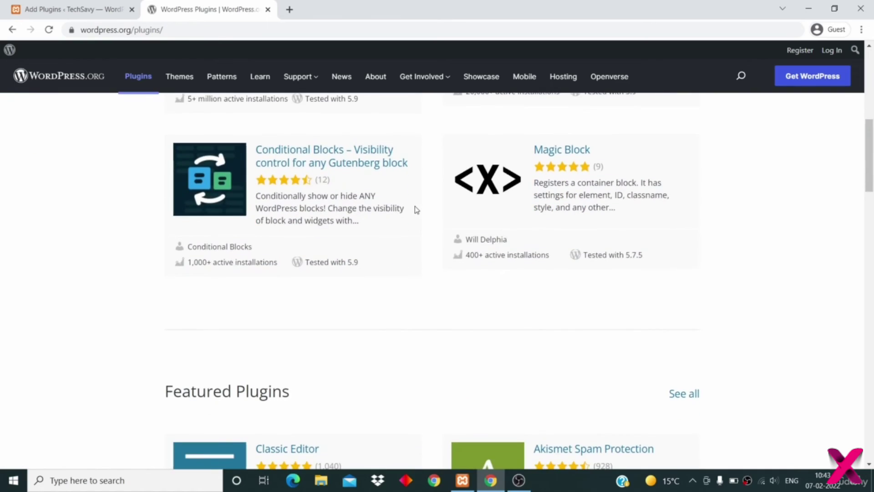
scroll(415, 209, down, 3)
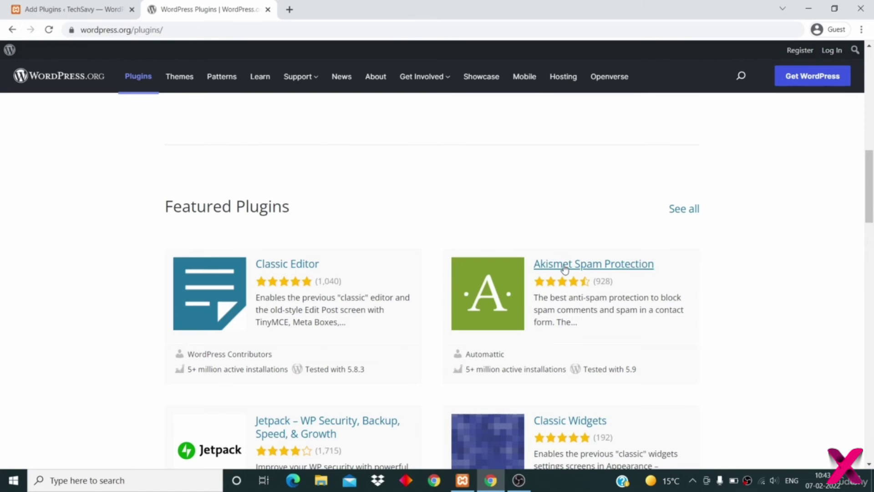
scroll(532, 352, down, 5)
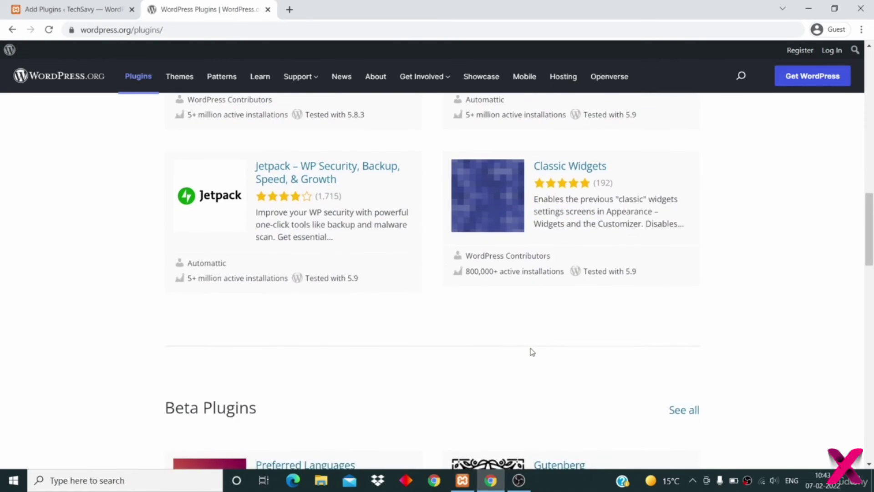
scroll(533, 351, up, 15)
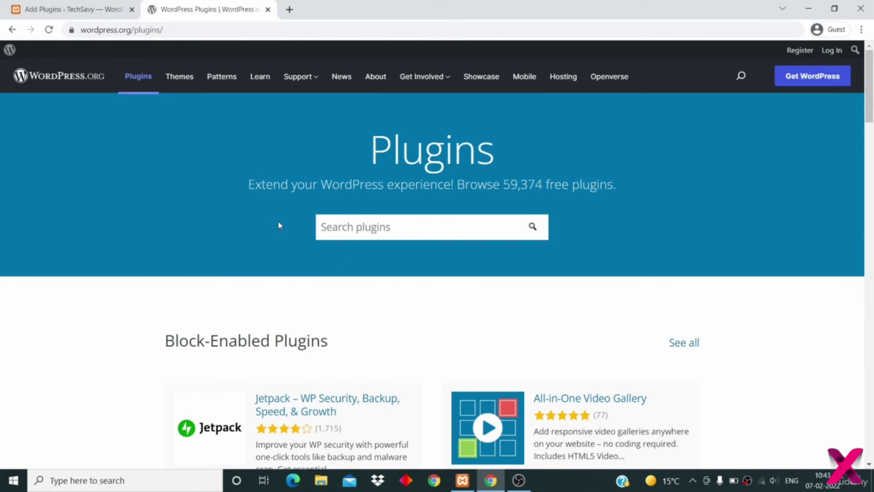
scroll(231, 194, down, 8)
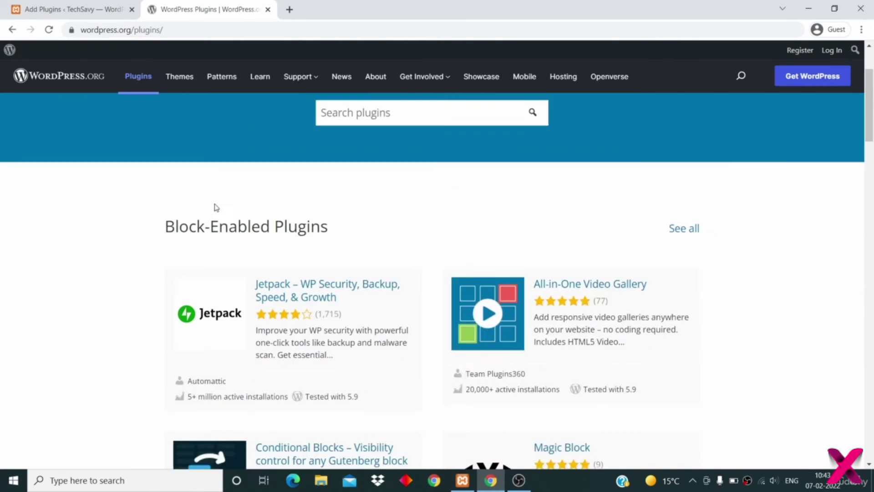
- Look over the site's Add Plugins page in the other tab
click(48, 10)
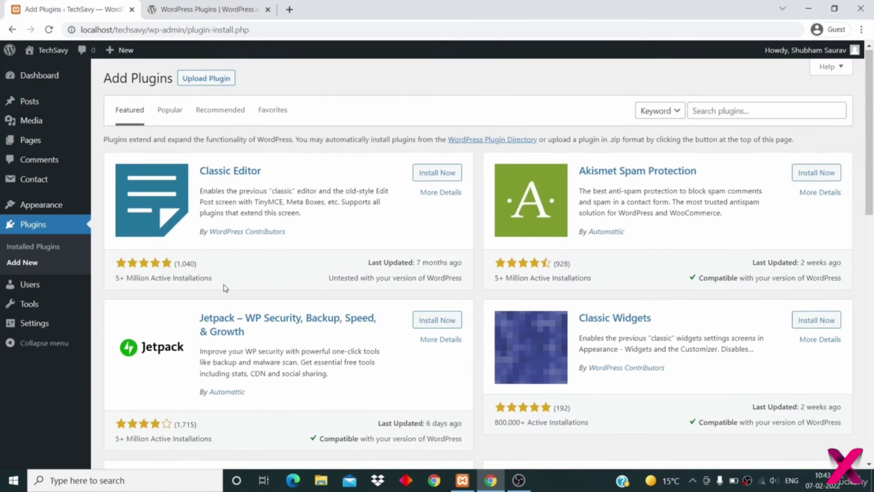
scroll(225, 288, down, 12)
scroll(224, 287, up, 15)
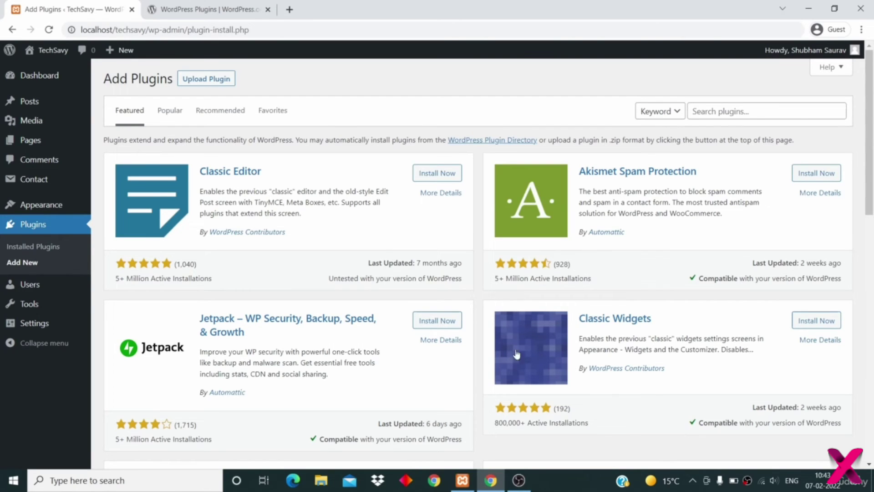
- Search wordpress.org for 'contact form 7' and download contact-form-7.5.5.4.zip
click(187, 9)
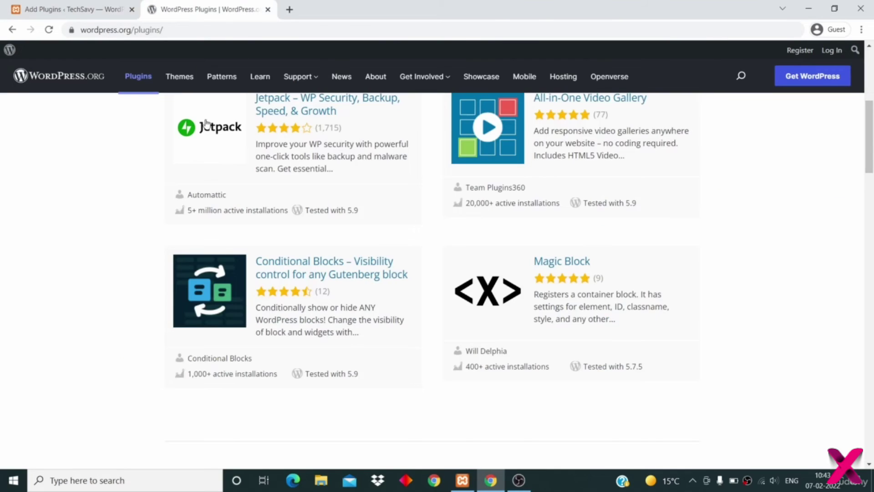
scroll(194, 163, up, 6)
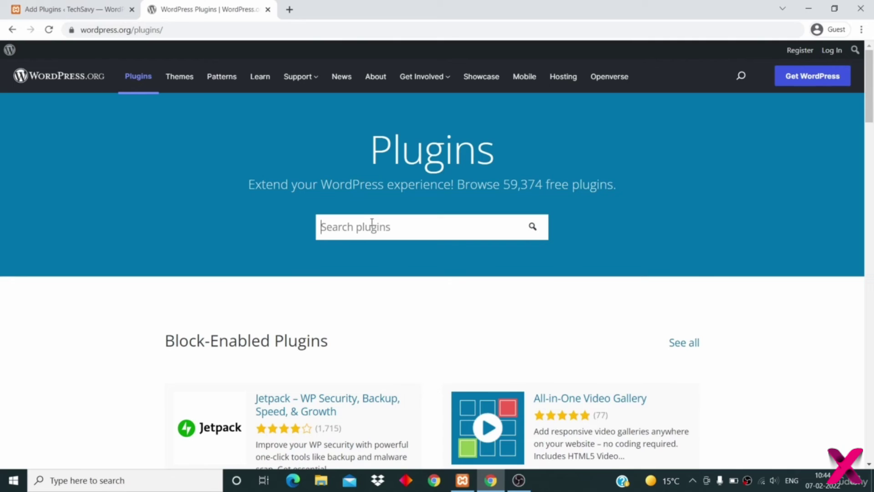
text(contact form 7)
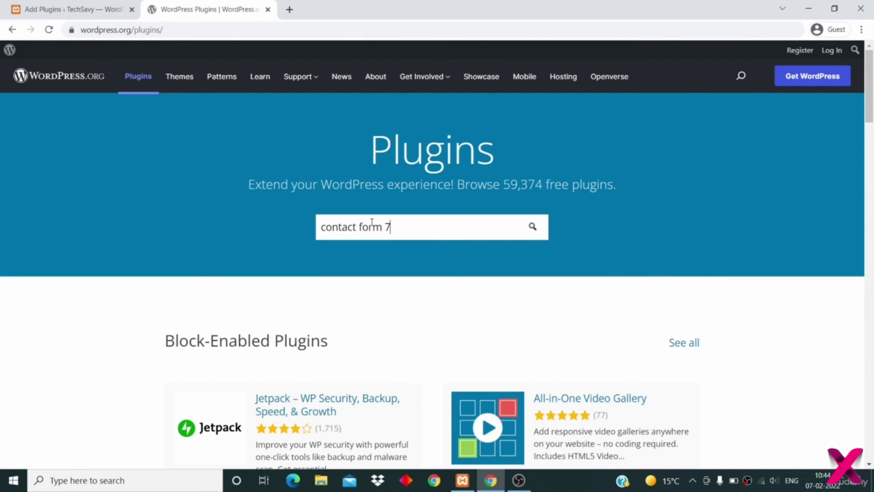
key(Return)
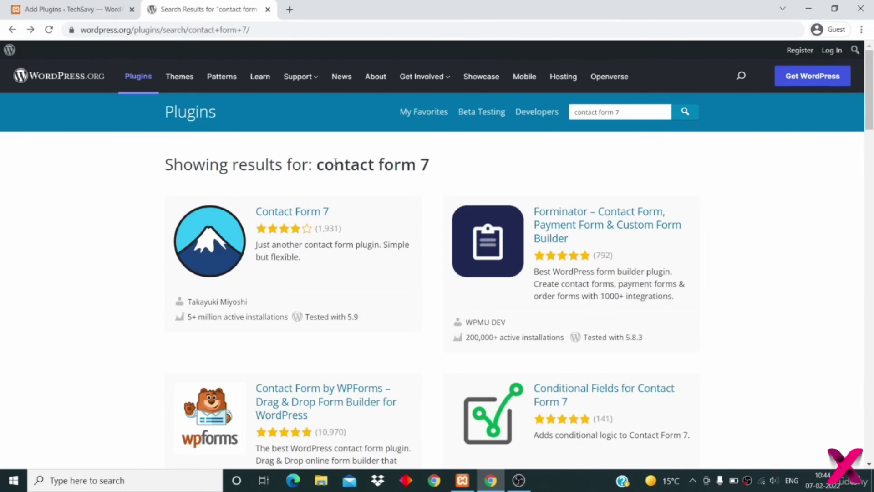
click(305, 216)
scroll(481, 208, down, 3)
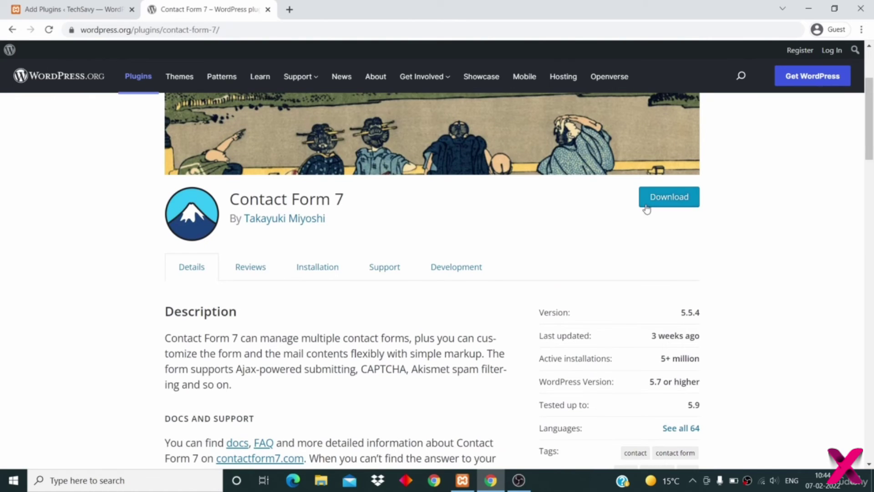
click(646, 207)
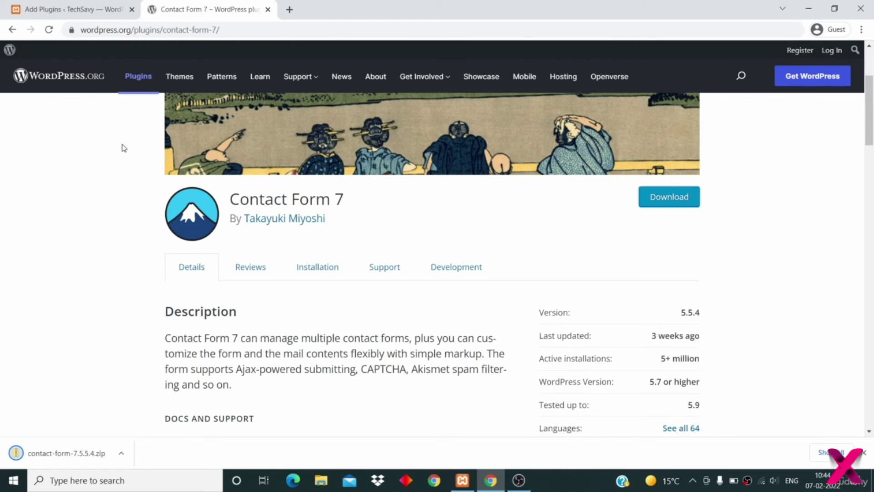
click(38, 10)
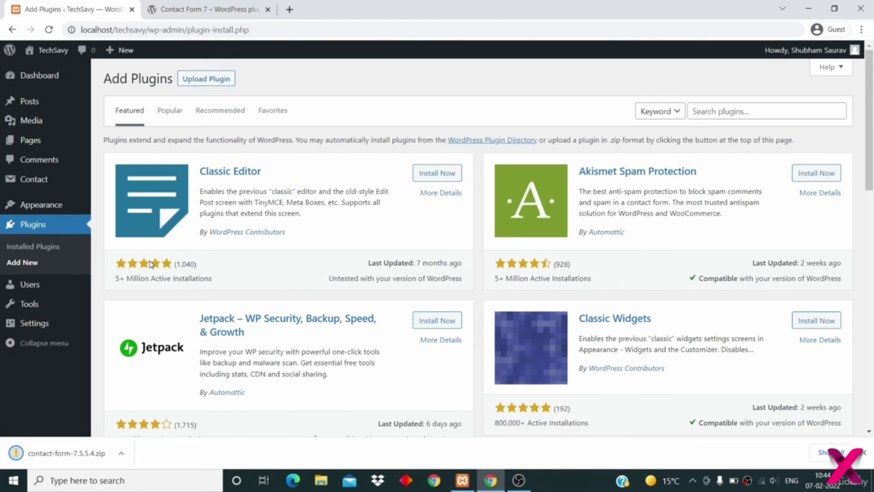
- Deactivate Contact Form 7 and delete it from the Installed Plugins list
click(36, 246)
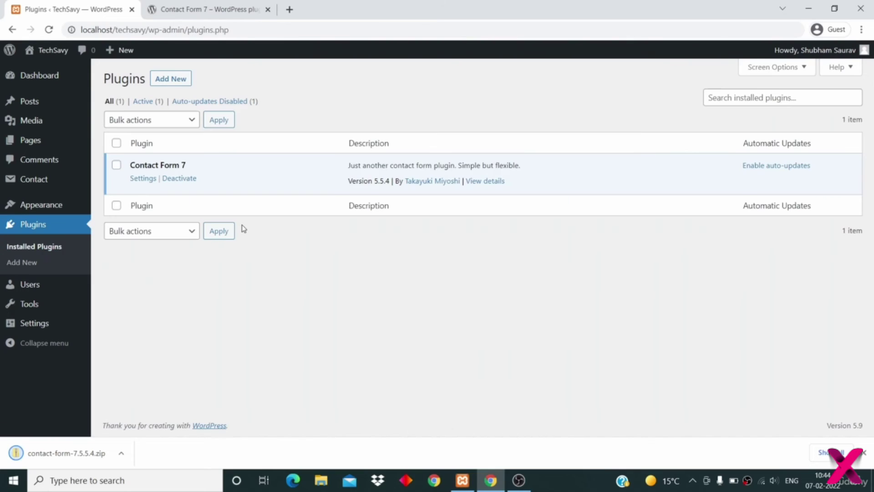
click(180, 178)
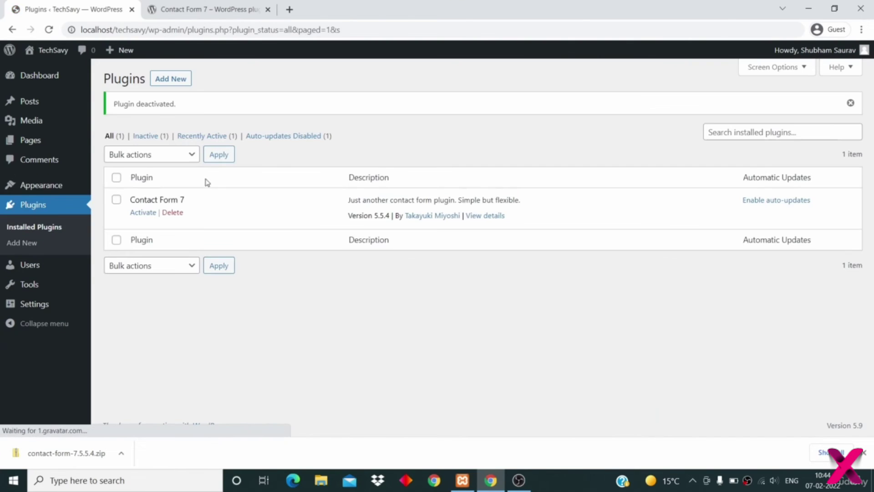
click(178, 215)
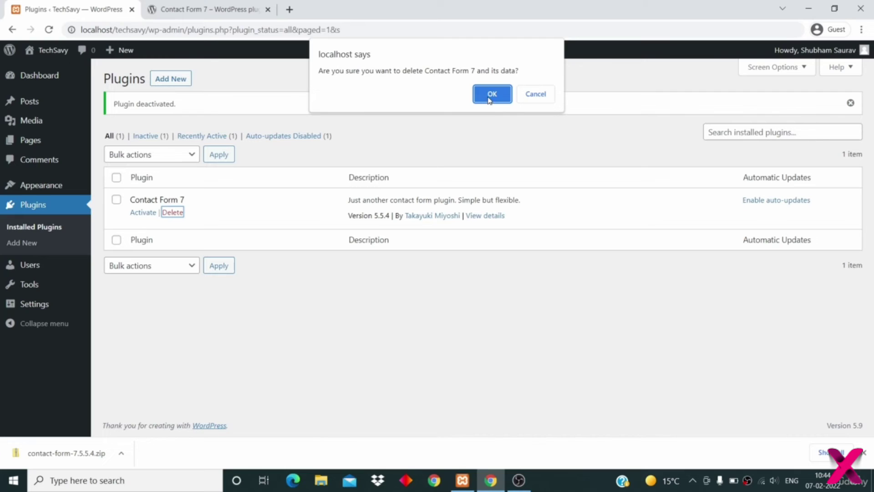
click(489, 88)
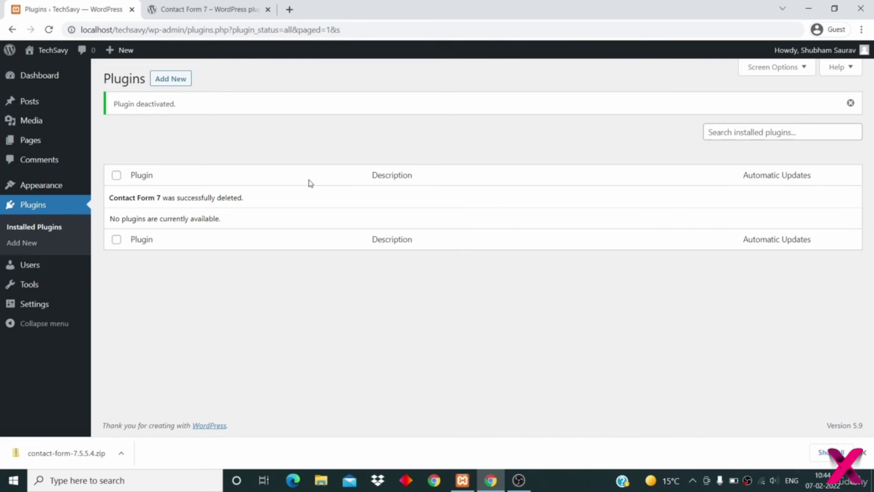
click(160, 78)
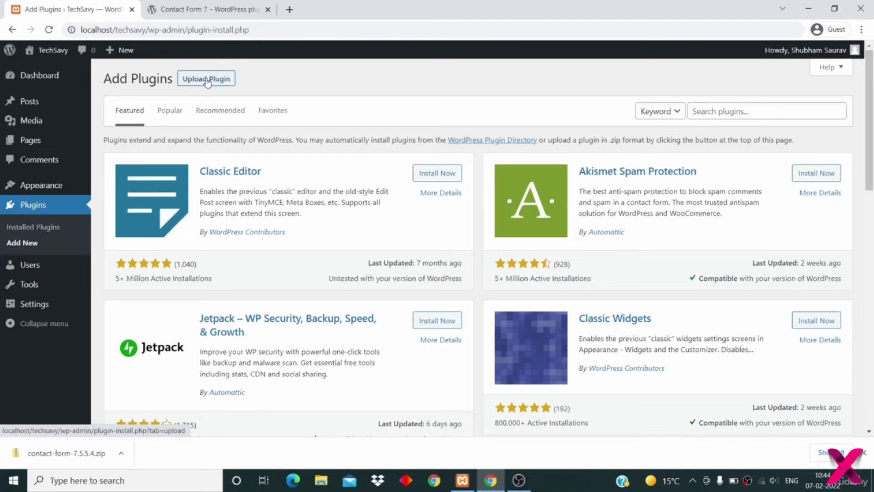
- Upload contact-form-7.5.5.4.zip from Downloads, install it, and activate Contact Form 7
click(207, 79)
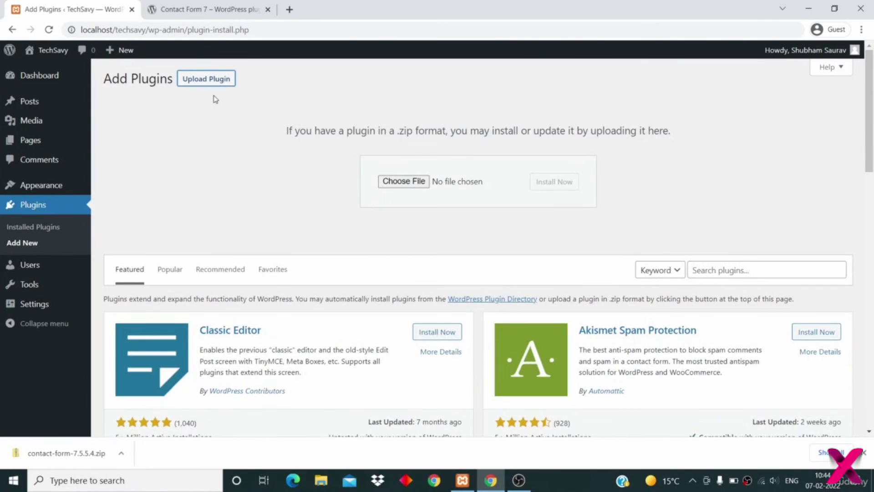
click(404, 181)
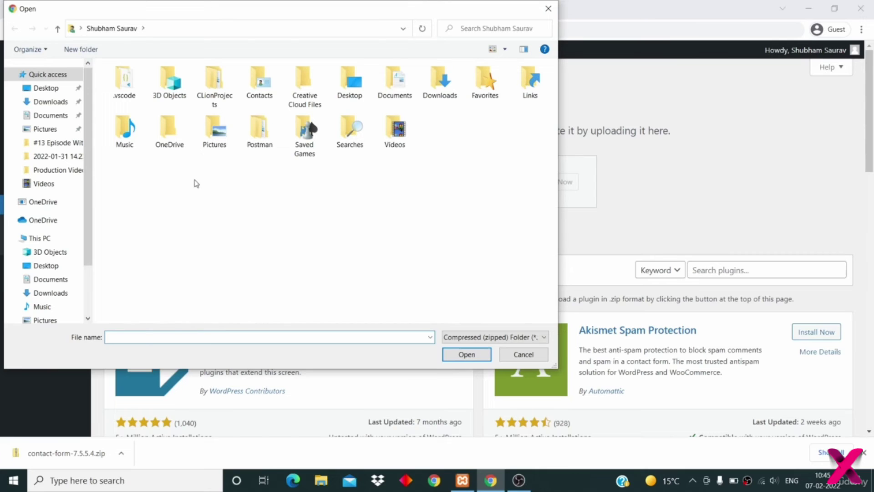
click(51, 102)
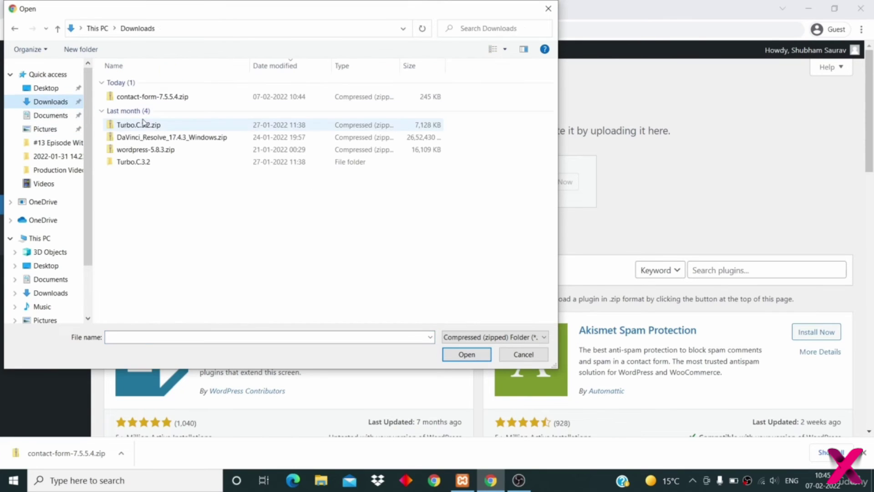
click(209, 100)
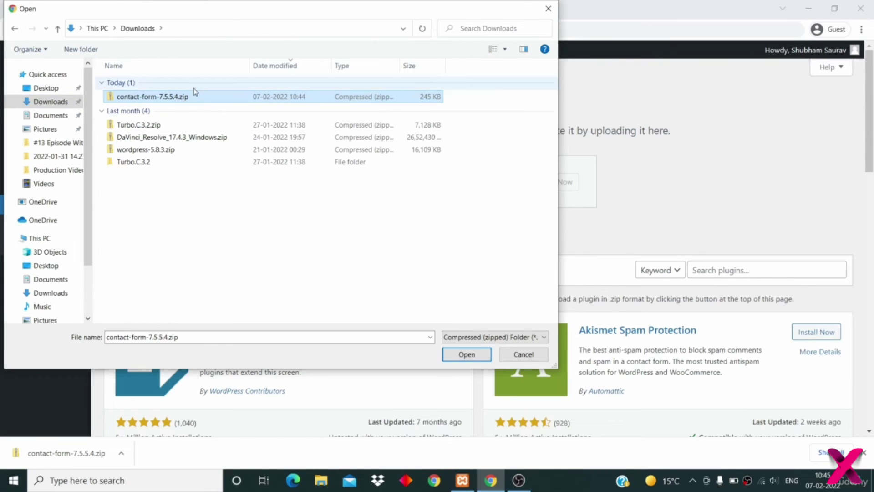
click(467, 355)
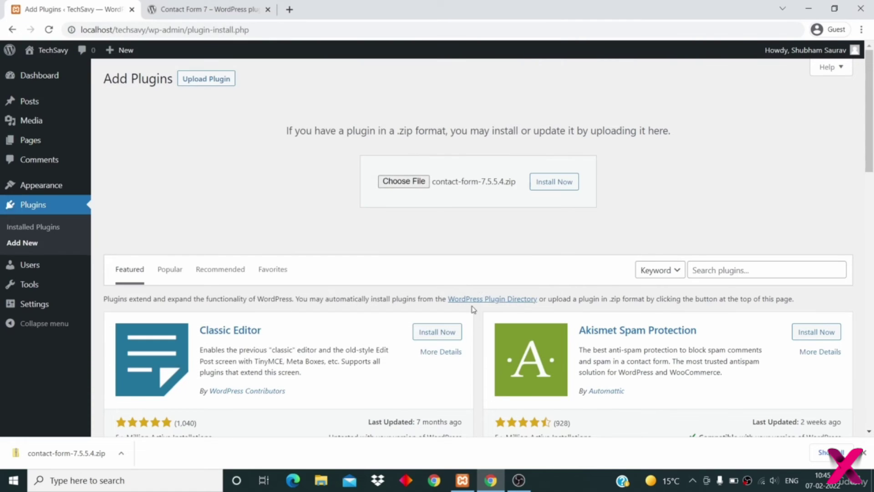
click(555, 184)
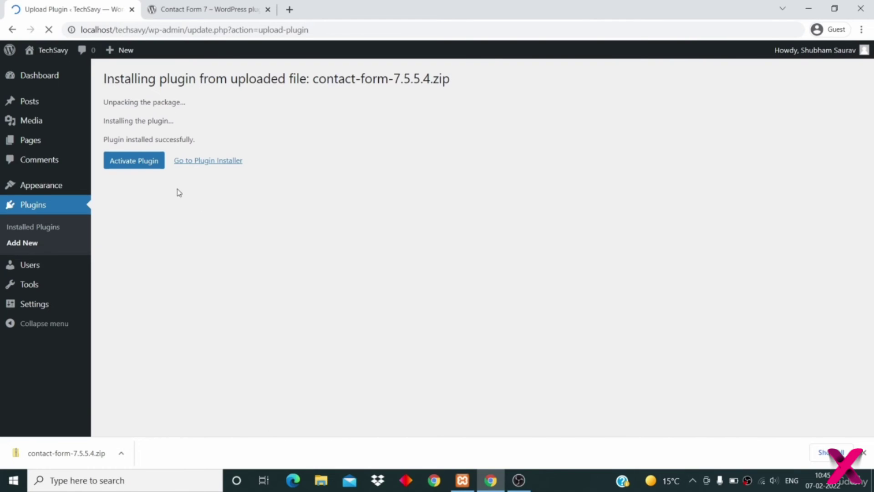
click(137, 166)
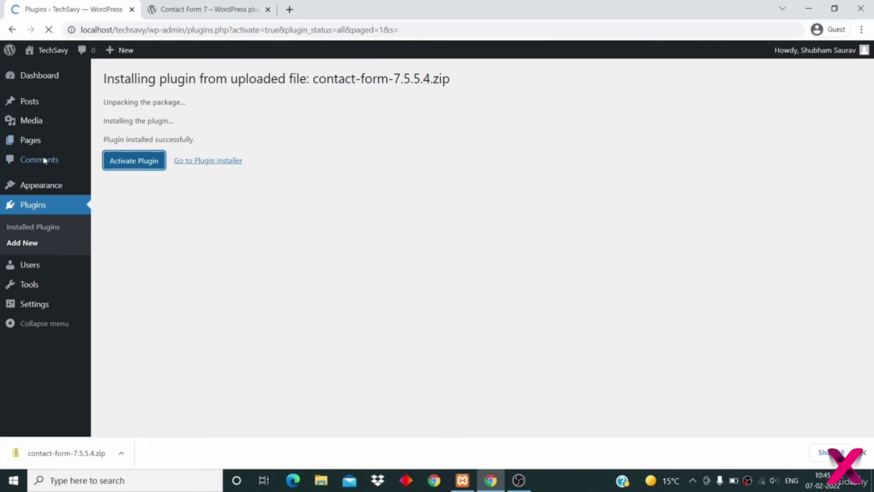
mouse_move(43, 189)
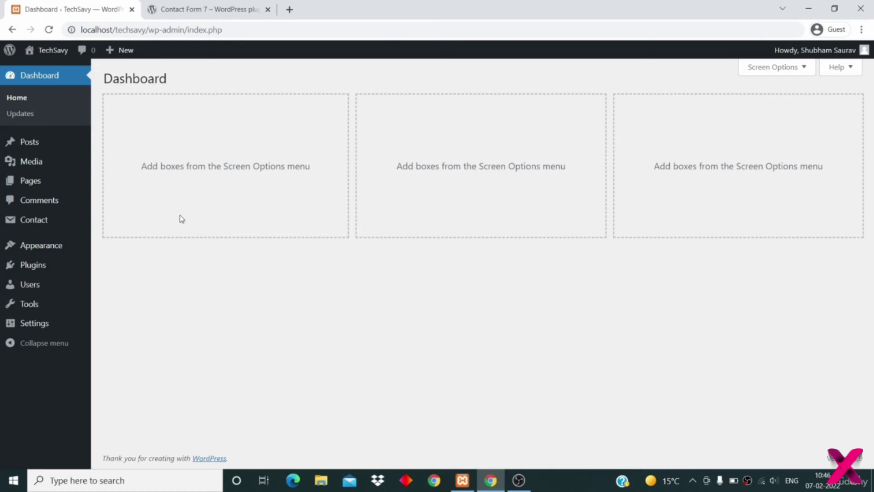
- From the Contact Forms list, open the default 'Contact form 1' (id 49) in the editor
mouse_move(44, 221)
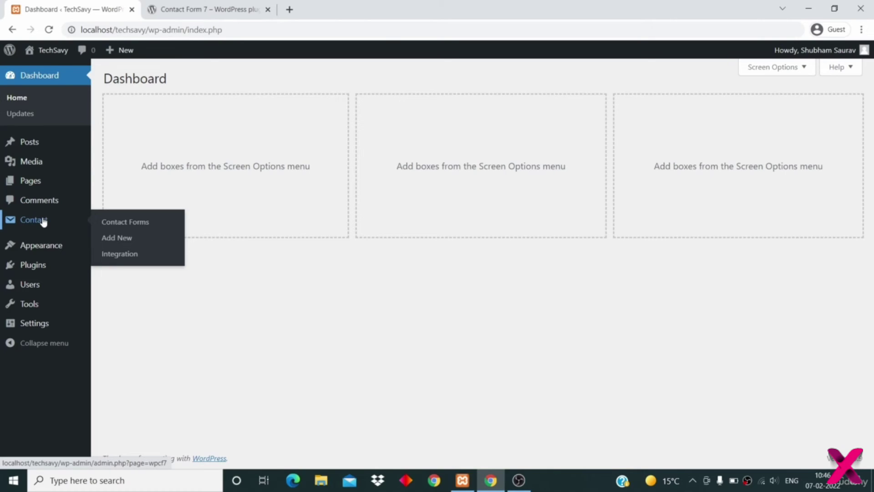
click(44, 221)
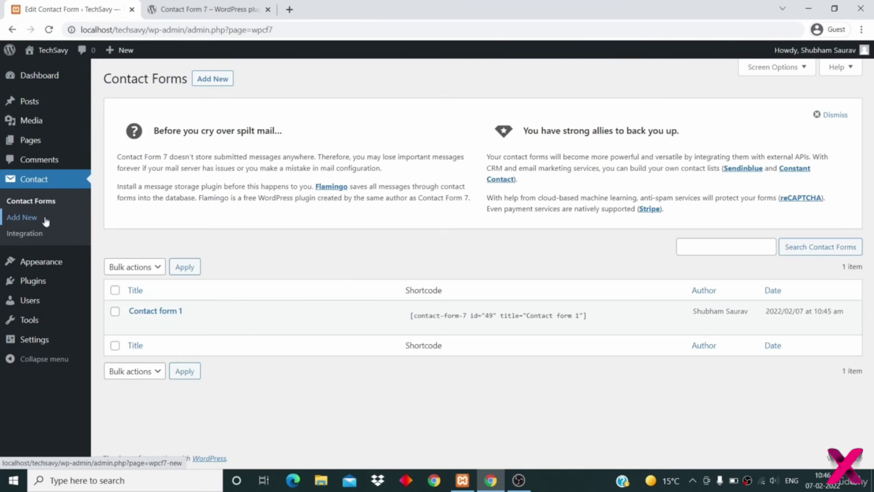
mouse_move(205, 309)
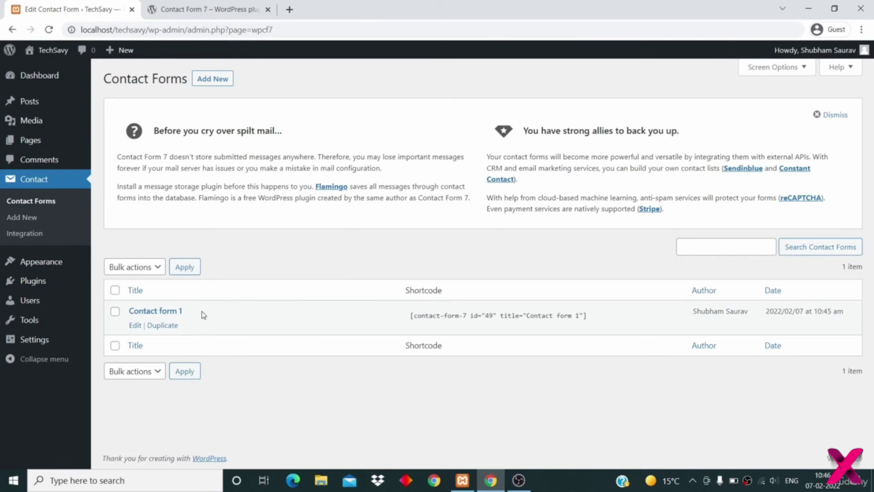
drag(185, 314, 129, 313)
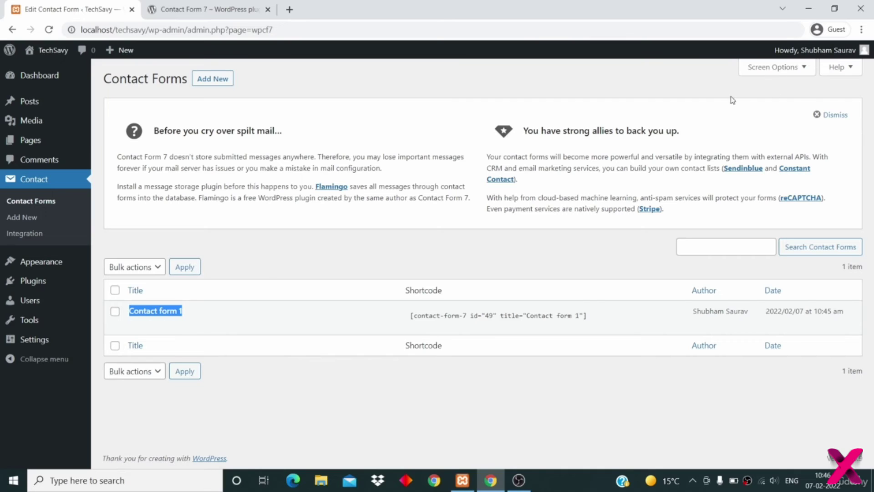
click(831, 115)
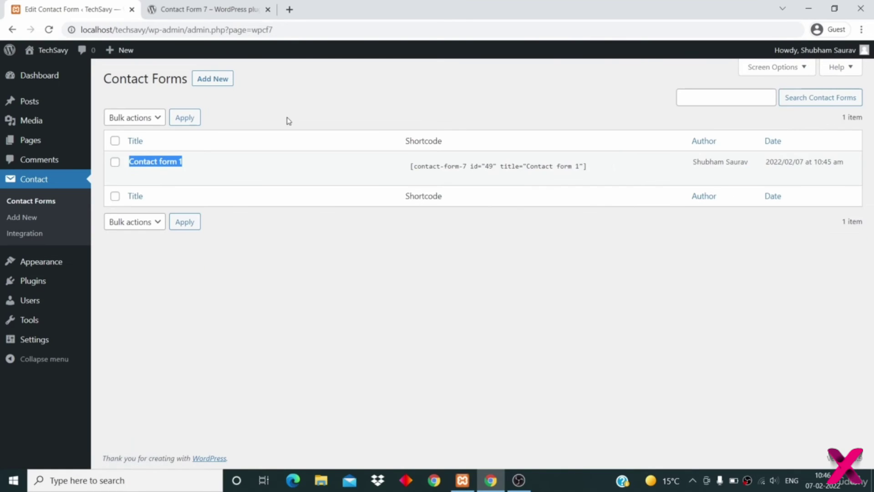
click(215, 81)
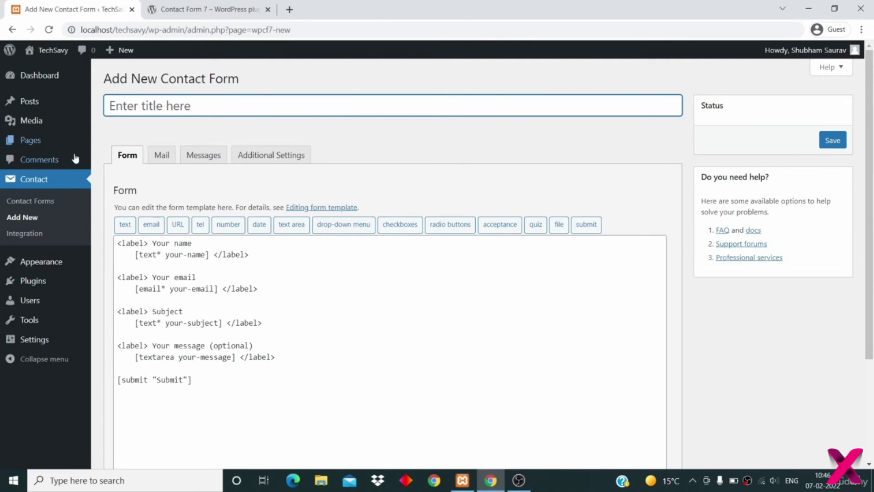
click(45, 201)
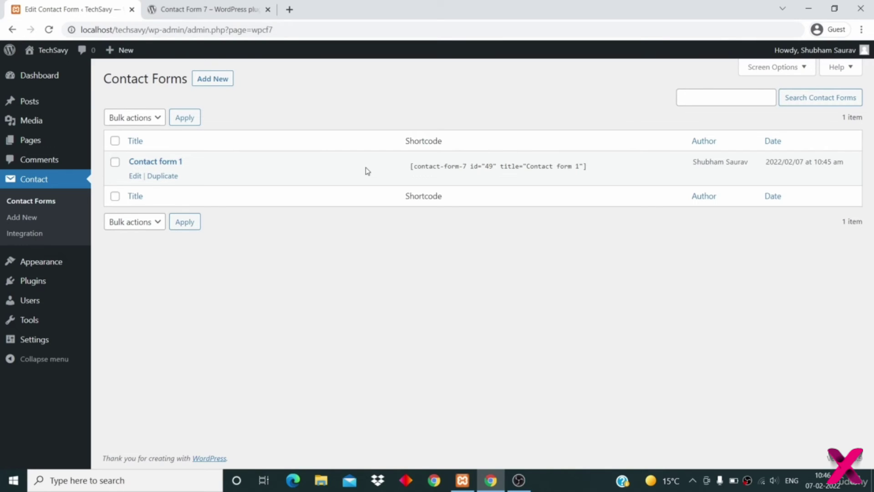
click(134, 176)
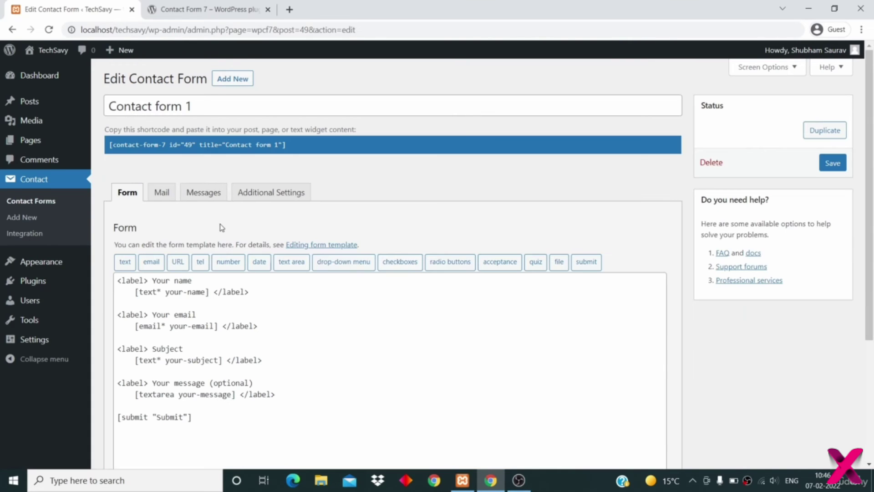
- Show Contact form 1's Mail settings and look over the To recipient and subject fields
click(160, 194)
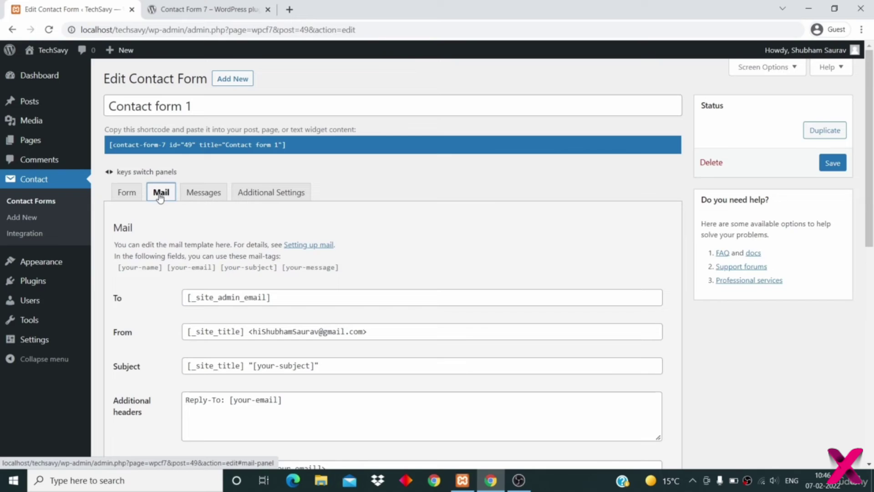
scroll(213, 278, down, 3)
drag(294, 178, 173, 171)
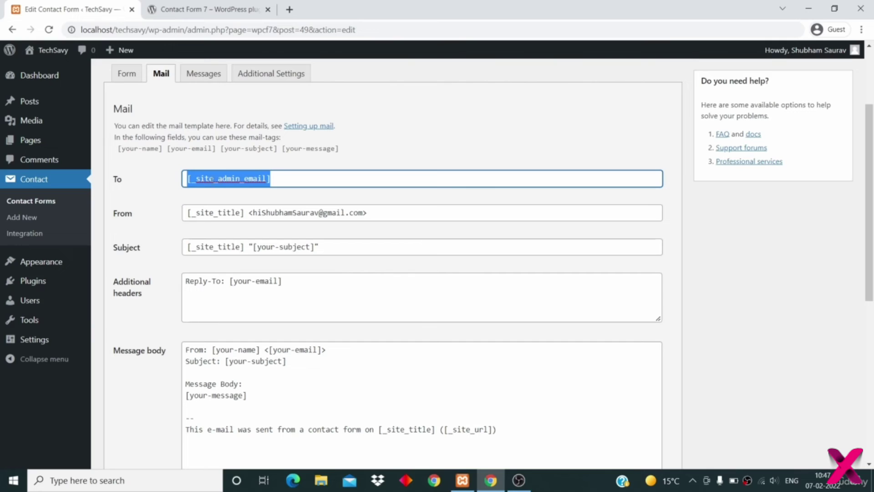
click(131, 246)
- Open the General Settings page in a new browser tab
mouse_move(39, 341)
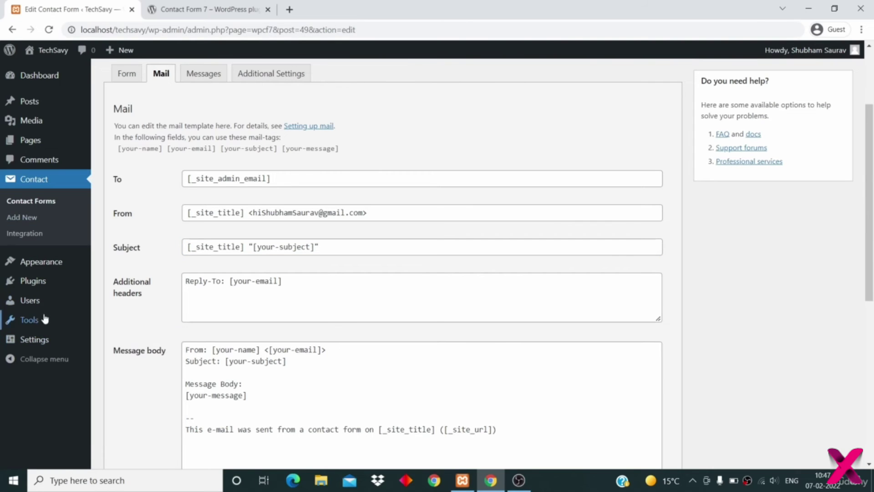
mouse_move(38, 345)
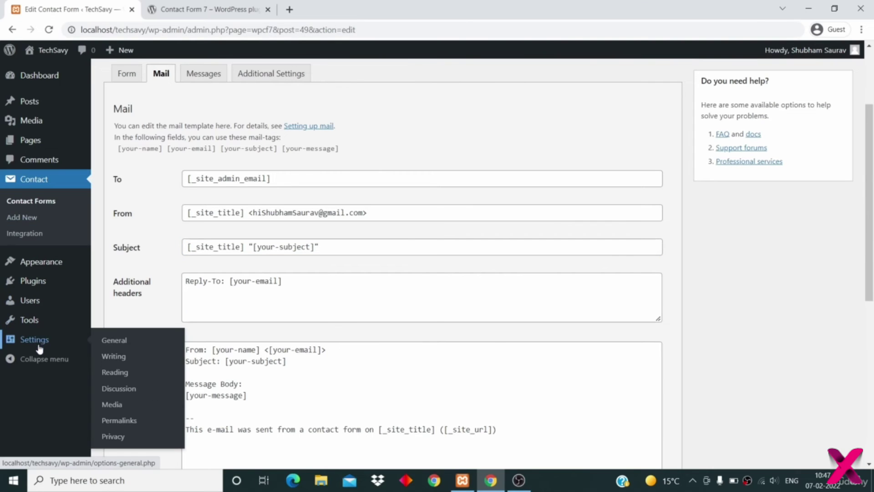
right_click(119, 340)
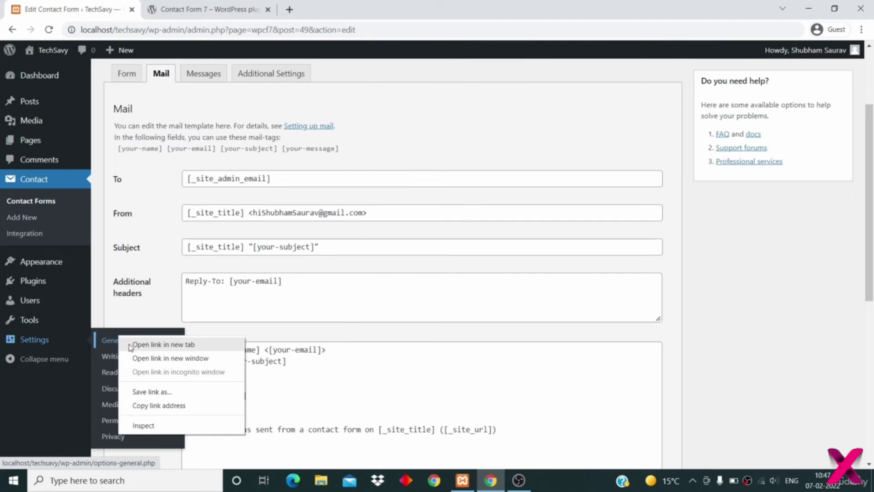
click(150, 344)
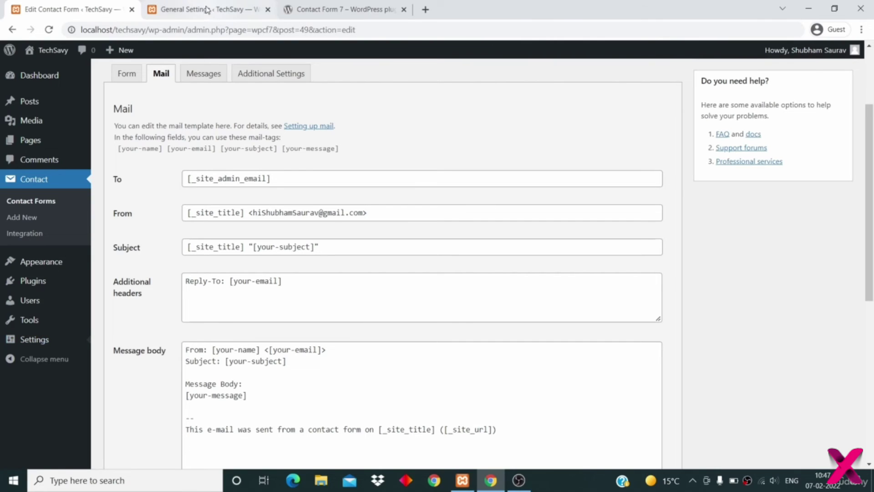
- Select the administration email address in General Settings, then return to the contact form editor
click(207, 9)
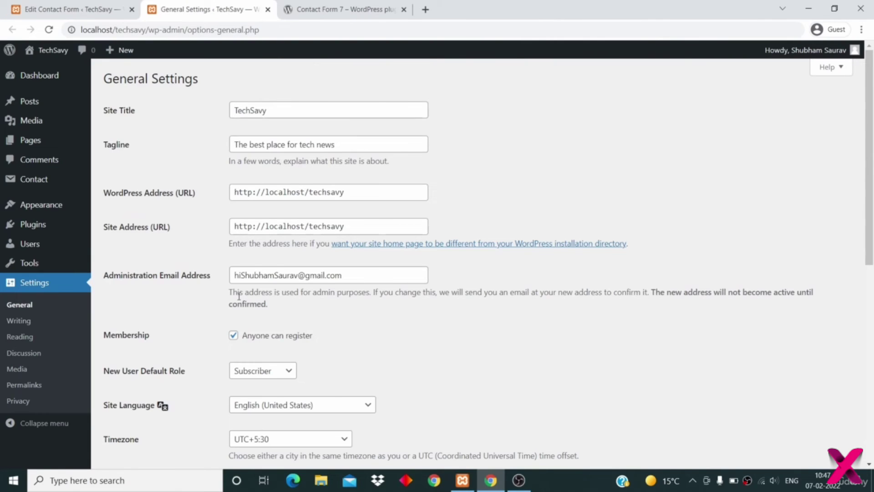
click(355, 278)
drag(354, 279, 207, 273)
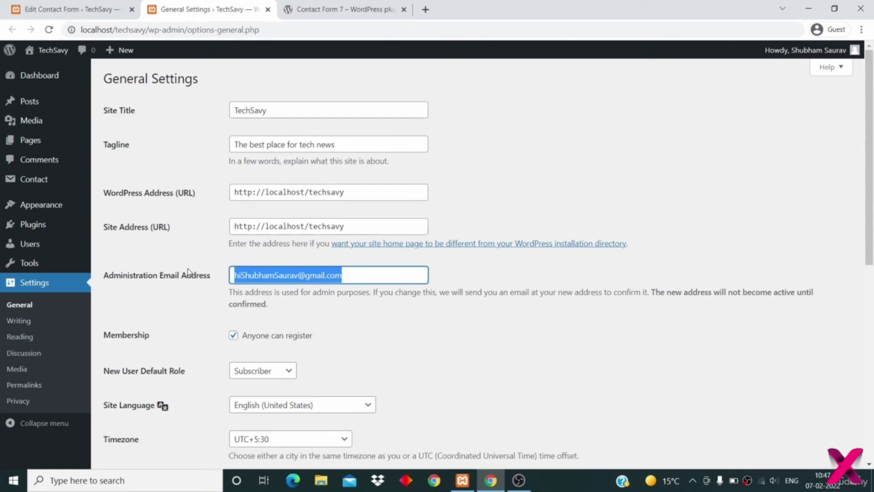
click(75, 9)
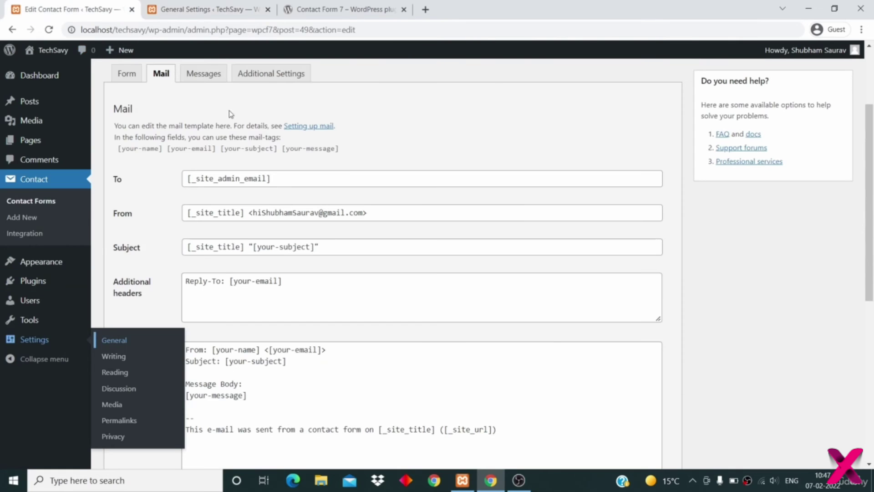
click(215, 10)
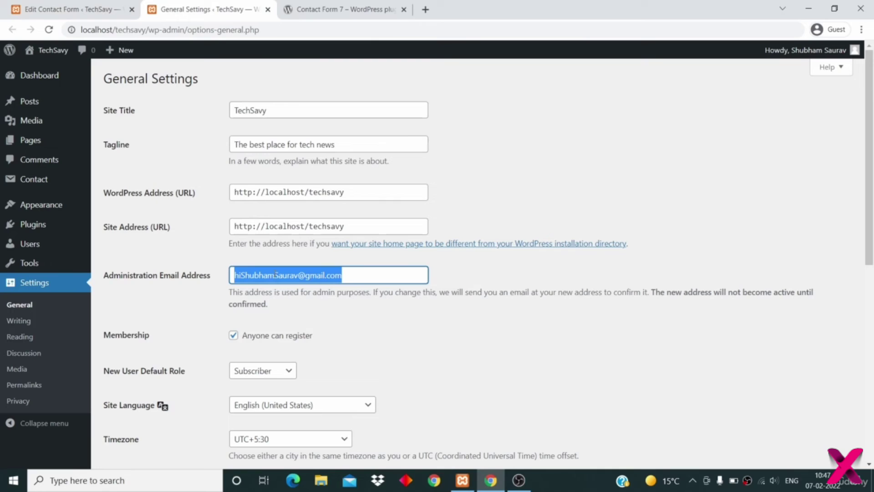
click(69, 10)
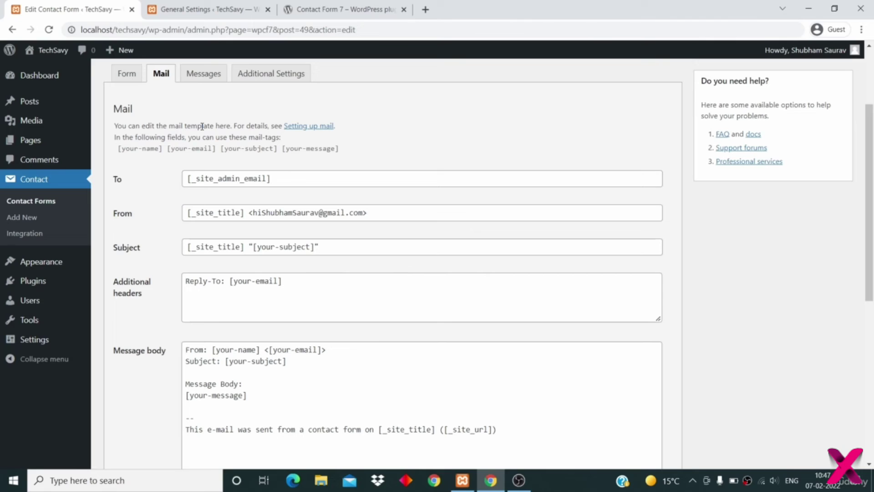
- Replace the Mail tab's To recipient with the pasted site admin email address
drag(271, 179, 176, 172)
key(ctrl+c)
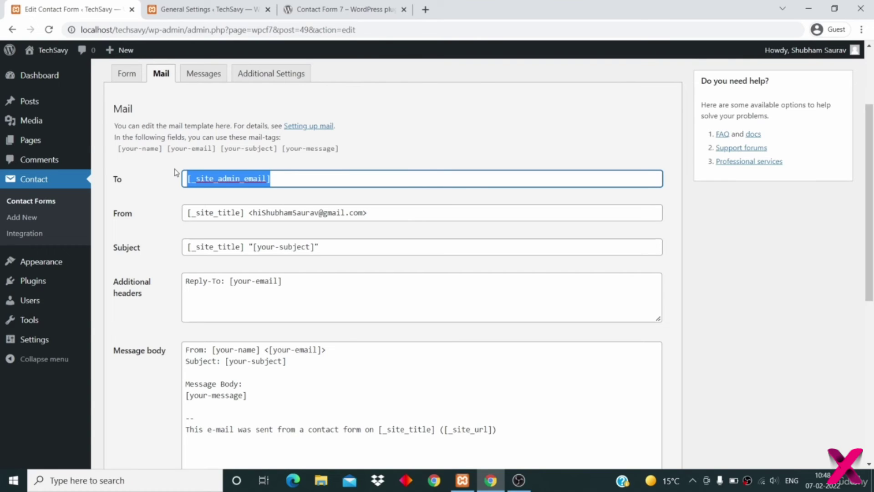
key(BackSpace)
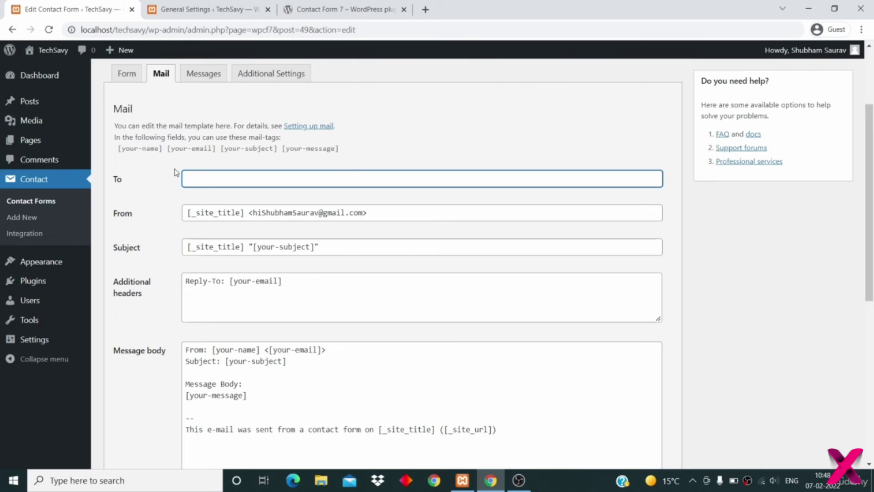
key(ctrl+v)
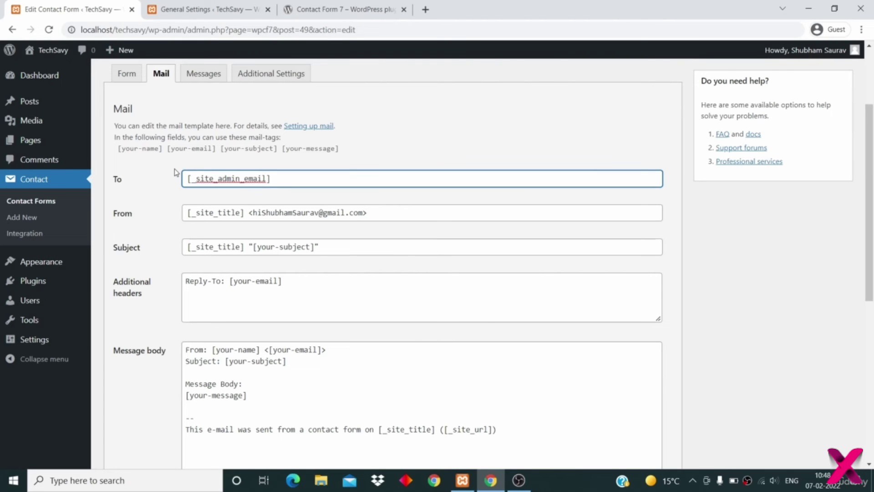
scroll(175, 171, up, 2)
click(188, 189)
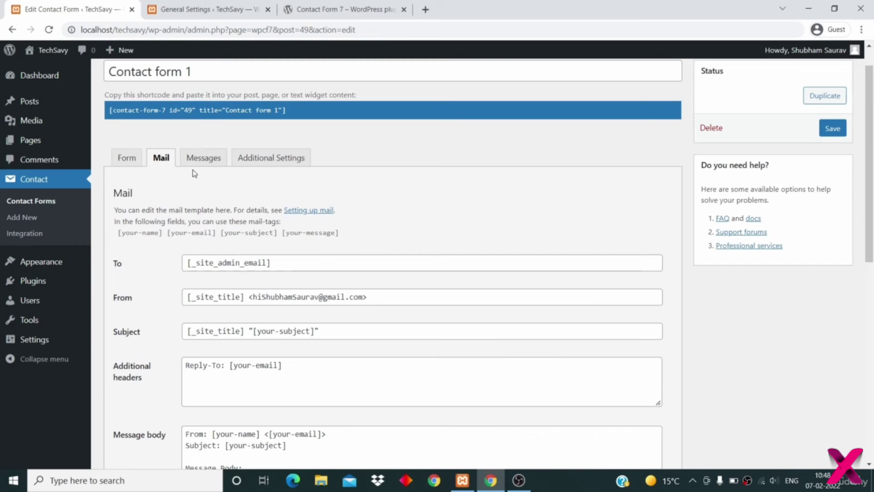
- Review the Messages tab's sent-successfully, failed-to-send and validation error texts
click(203, 159)
scroll(297, 138, down, 2)
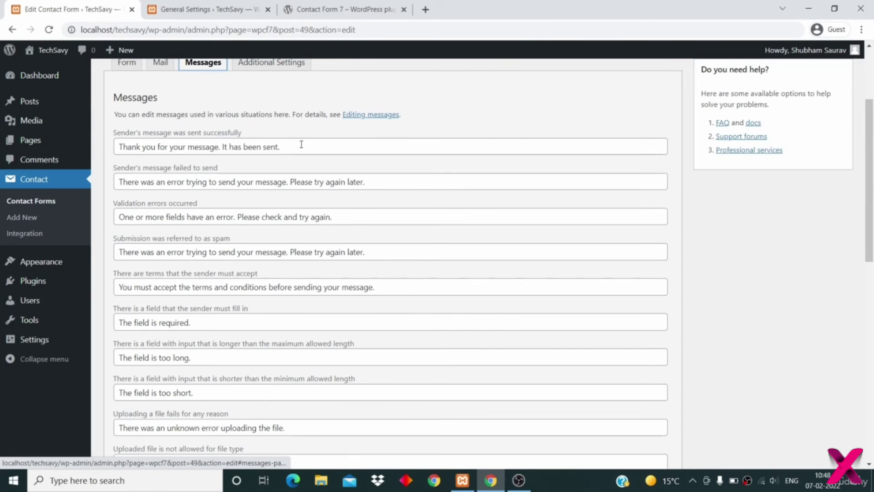
drag(301, 145, 115, 147)
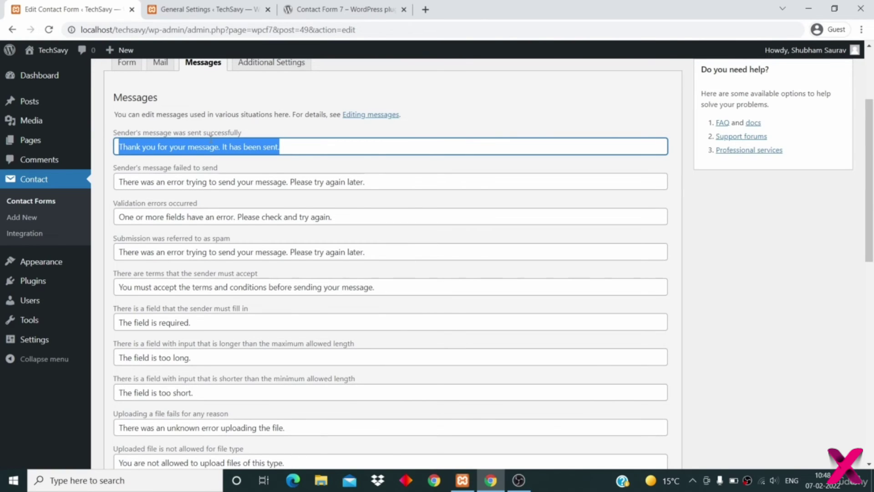
scroll(213, 145, down, 1)
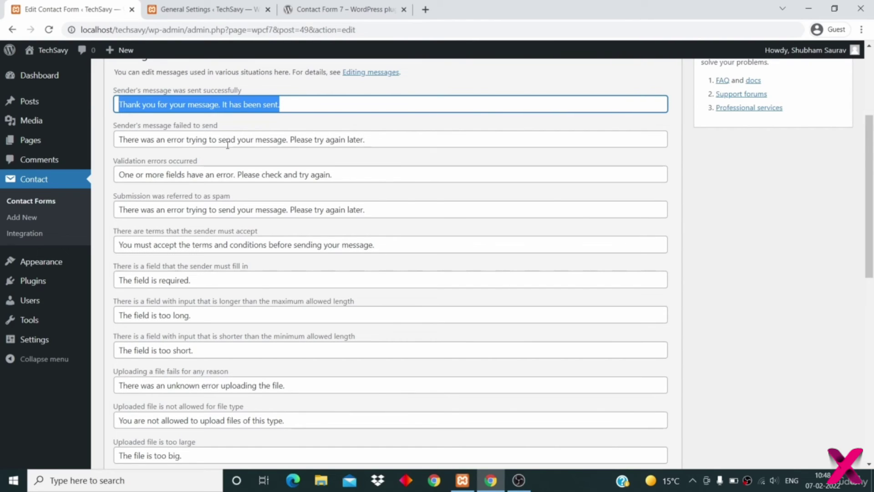
key(Tab)
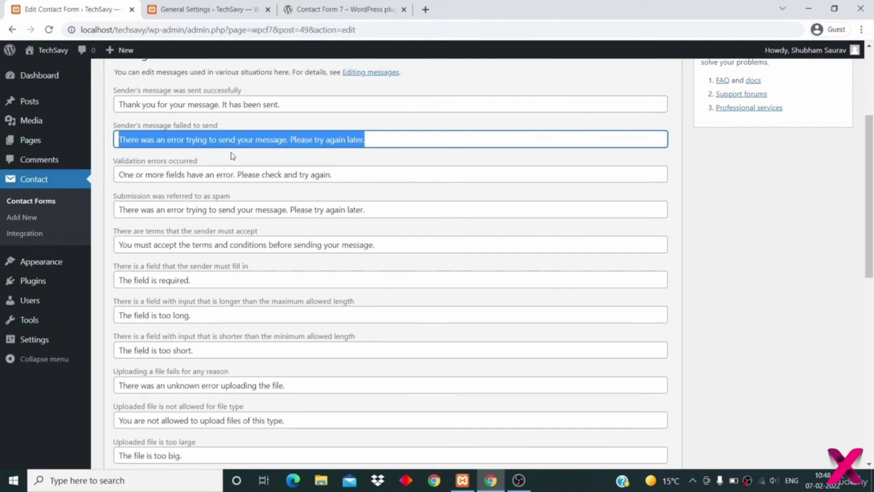
triple_click(258, 177)
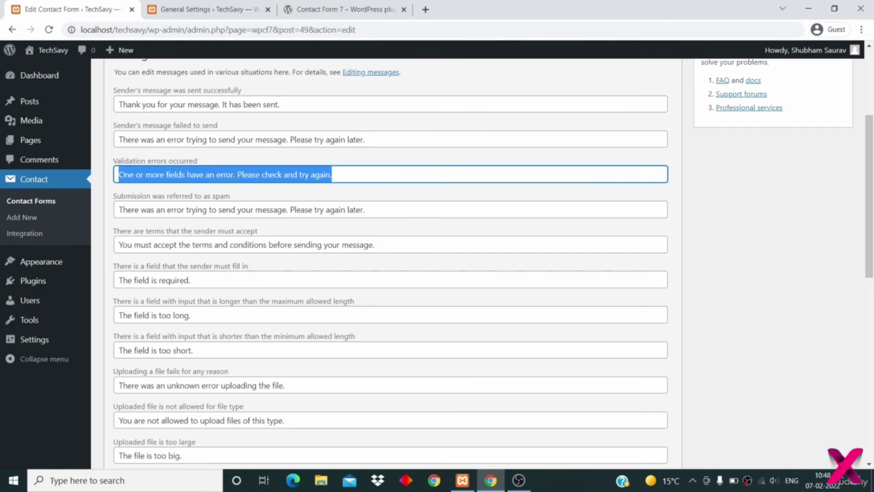
scroll(244, 215, down, 8)
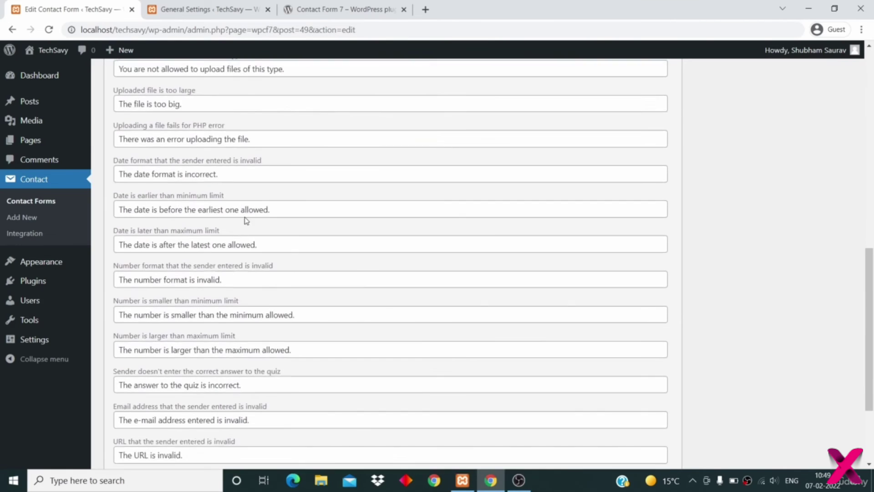
scroll(245, 217, up, 12)
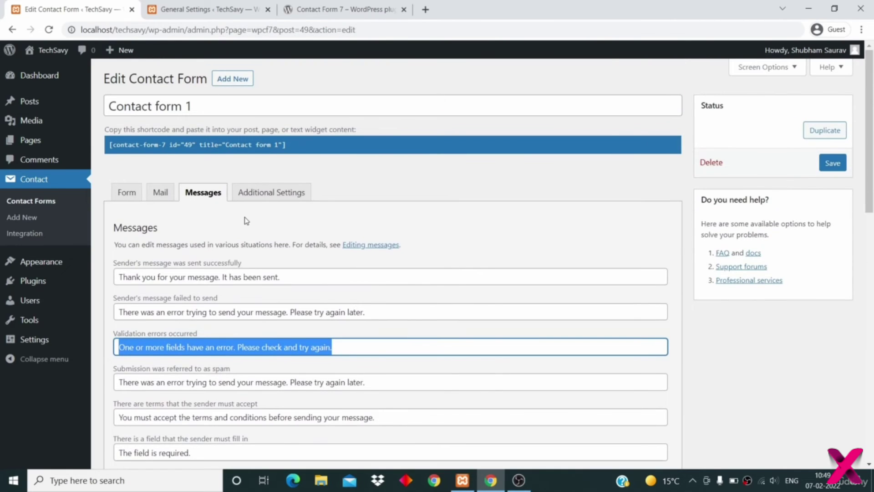
- Recheck the To recipient on the Mail tab, then return to the Contact Forms list
click(160, 195)
key(Tab)
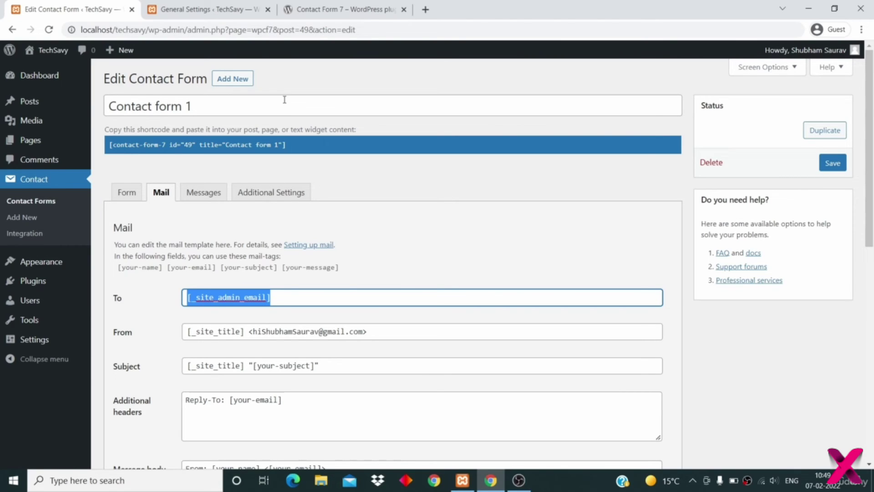
scroll(242, 203, down, 2)
scroll(243, 206, up, 2)
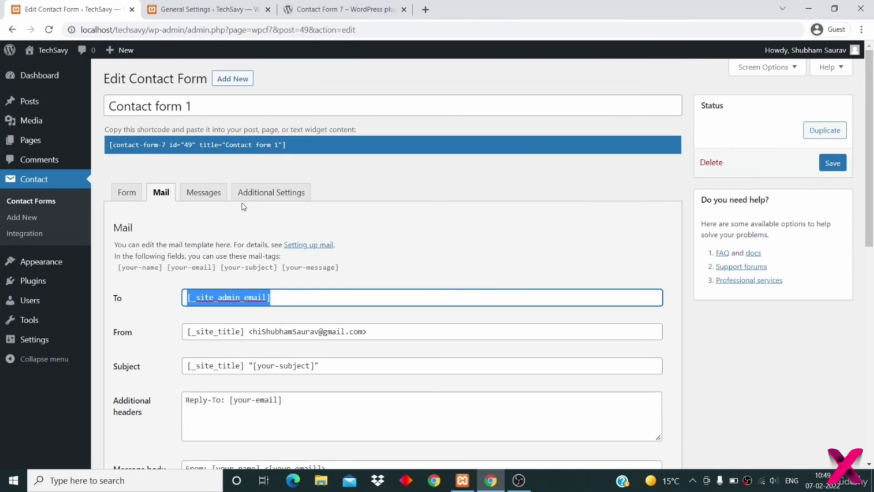
click(34, 204)
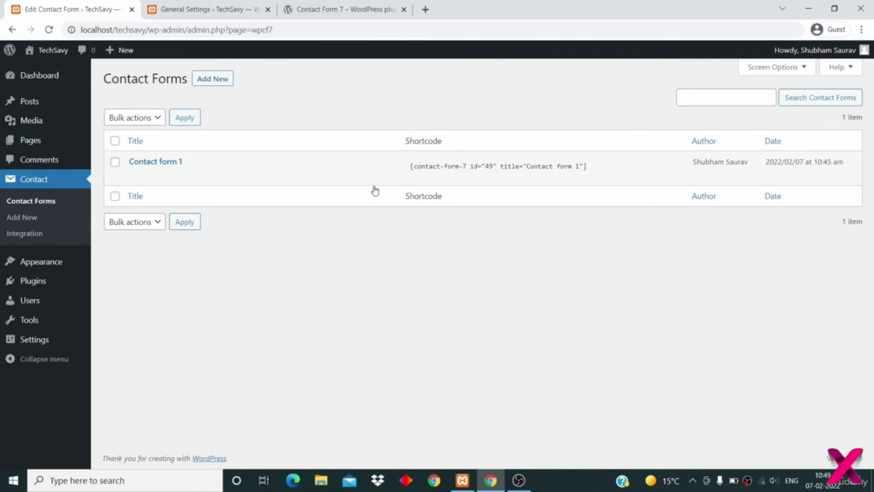
- Copy the Contact form 1 shortcode and go to the All Pages list
click(414, 166)
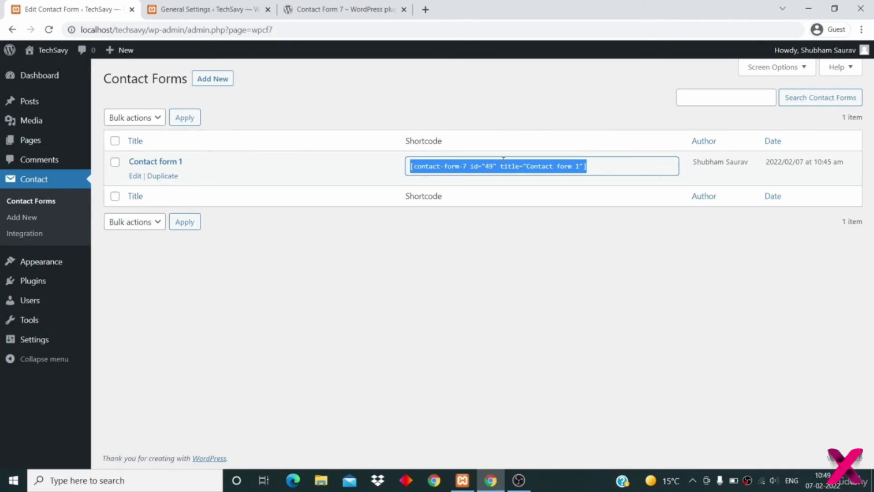
right_click(520, 166)
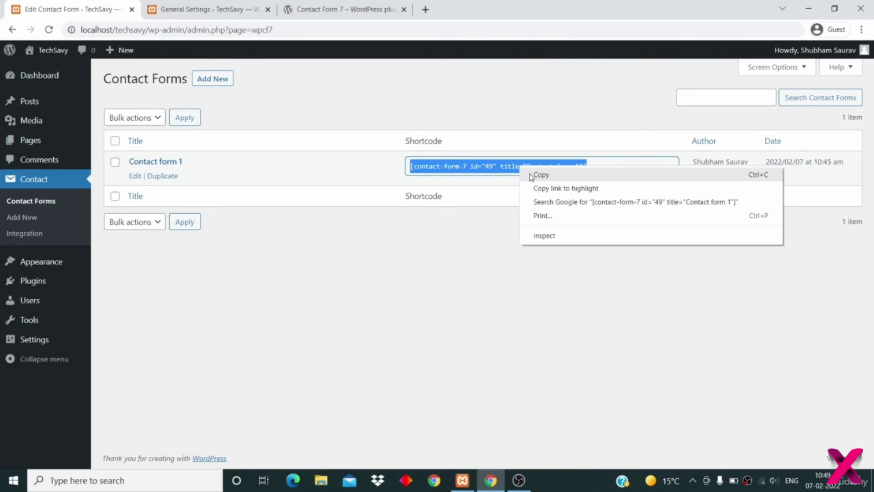
click(531, 175)
click(475, 289)
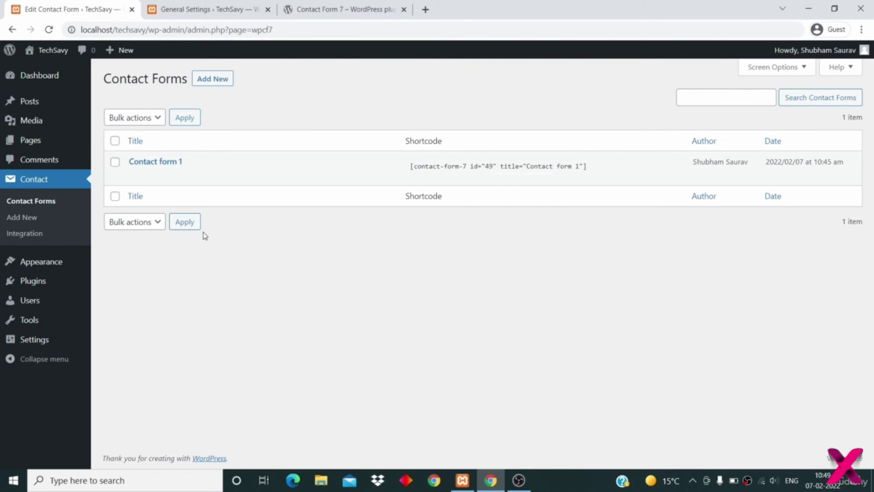
click(31, 141)
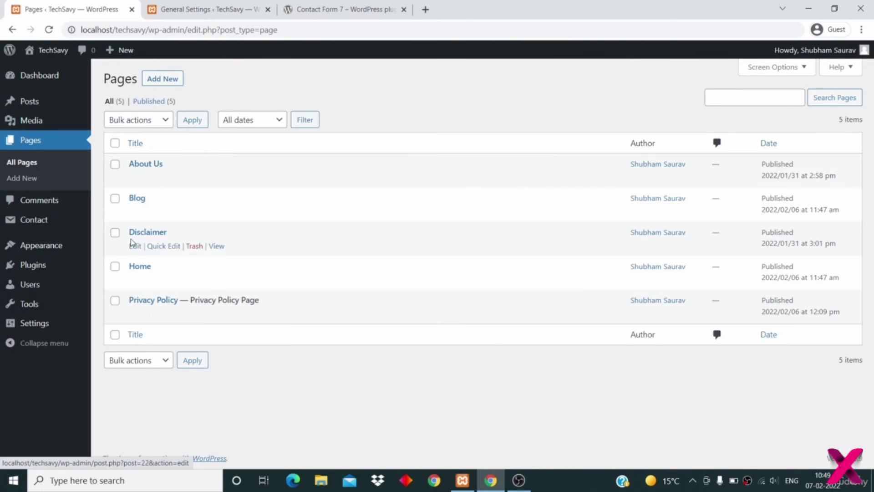
- Start a new page titled 'Contact Us'
click(159, 82)
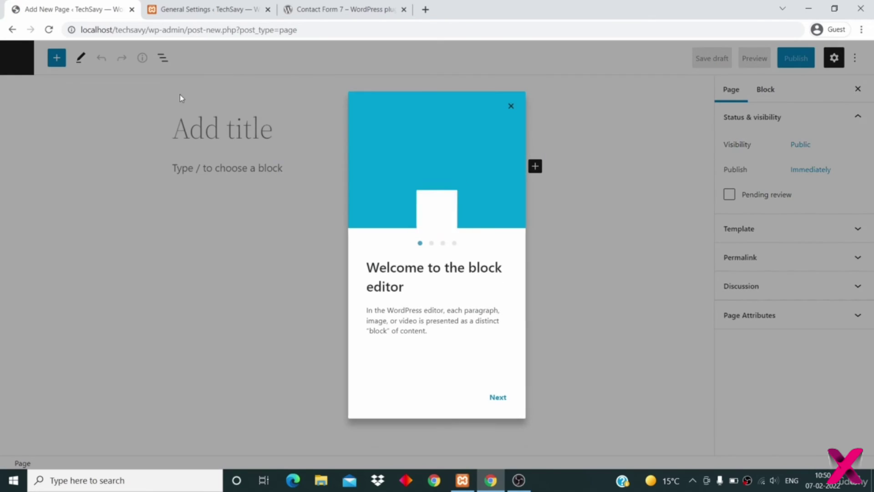
click(510, 106)
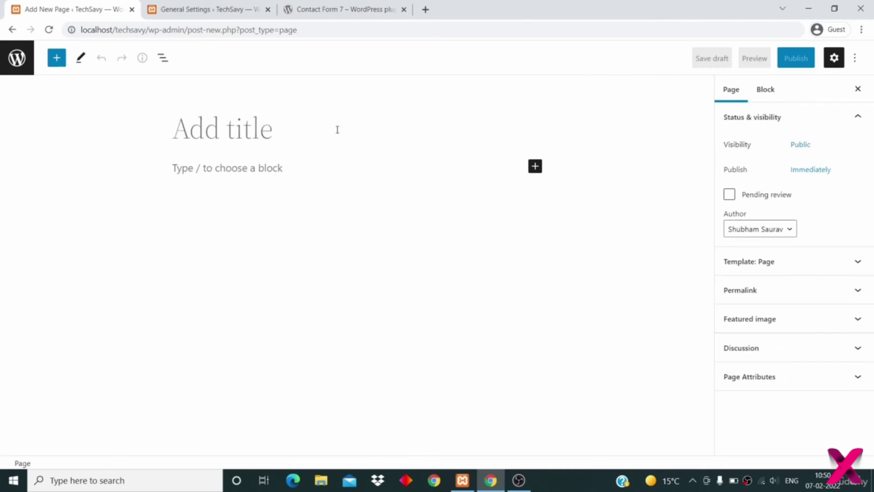
text(Contact)
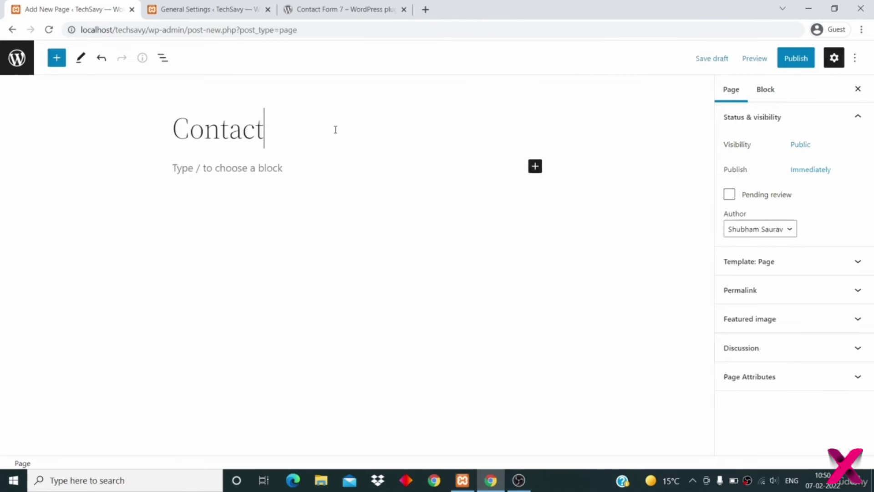
text( us)
key(BackSpace)
key(BackSpace)
text(Us)
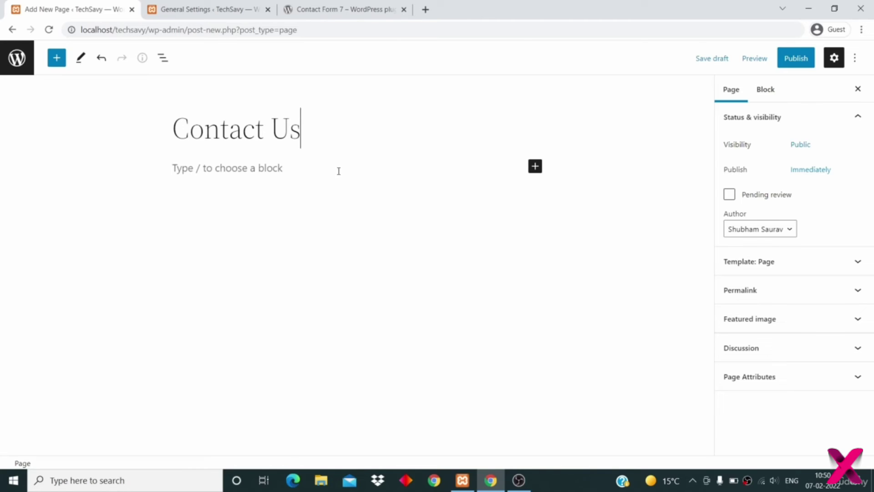
- Paste the Contact Form 7 block using Contact form 1 into the body and publish the page
click(339, 169)
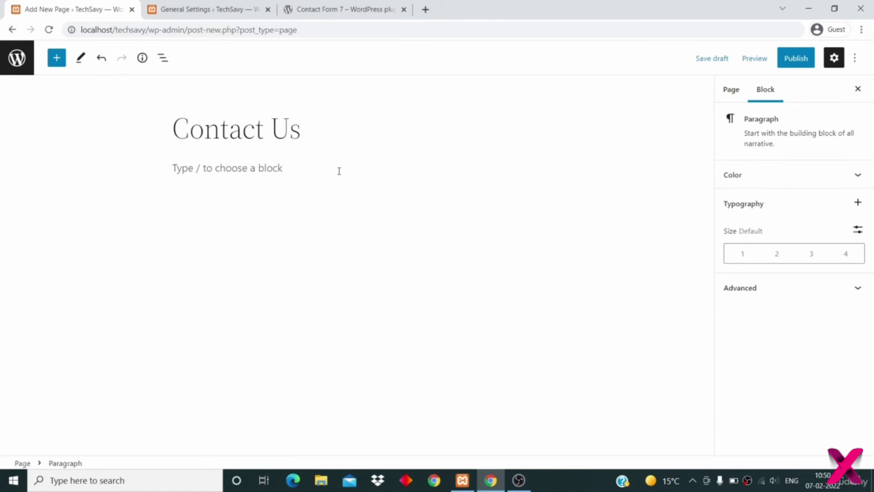
right_click(339, 172)
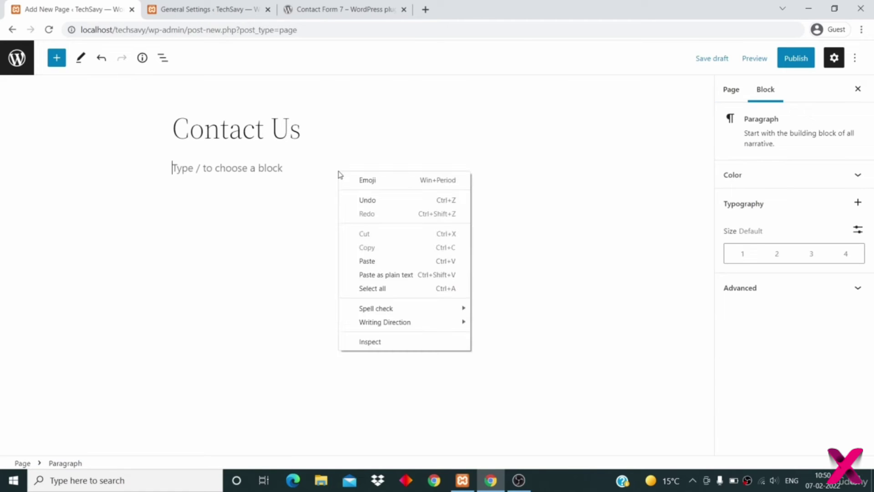
click(368, 261)
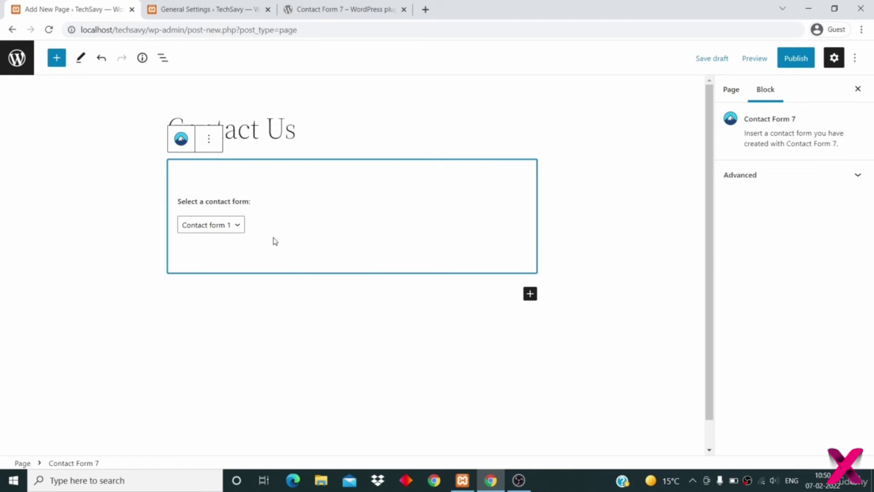
click(231, 227)
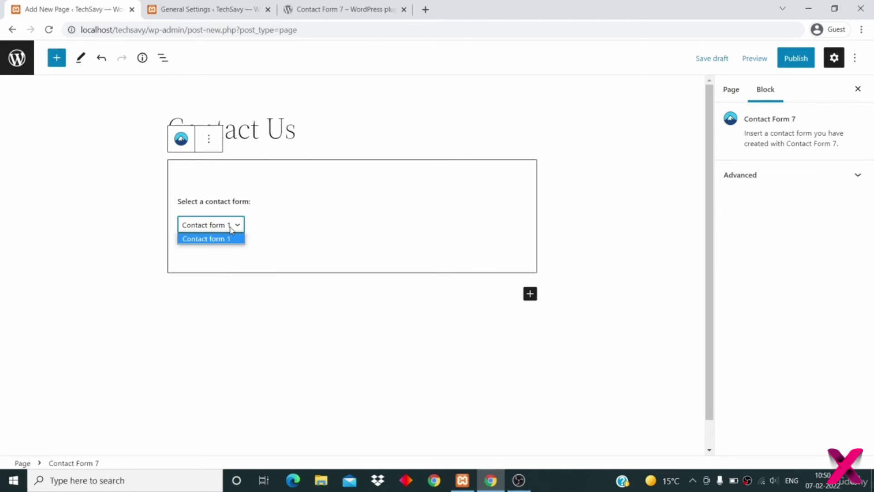
click(231, 227)
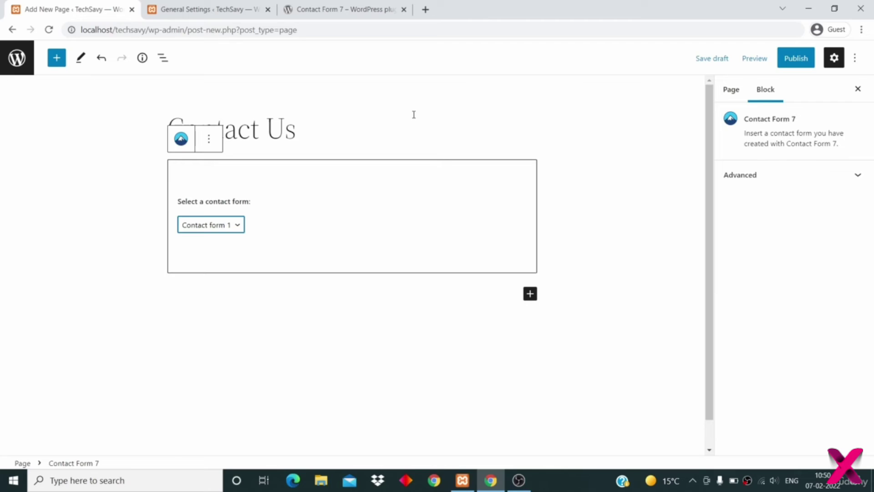
key(shift+Tab)
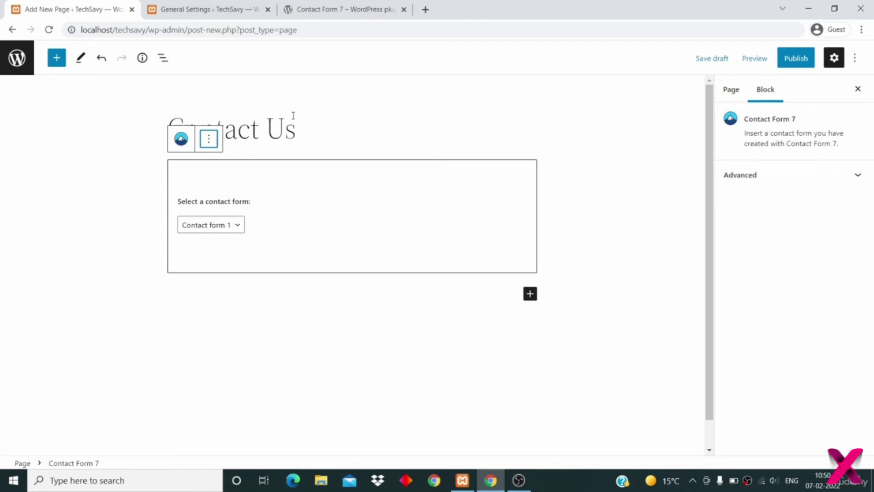
click(209, 144)
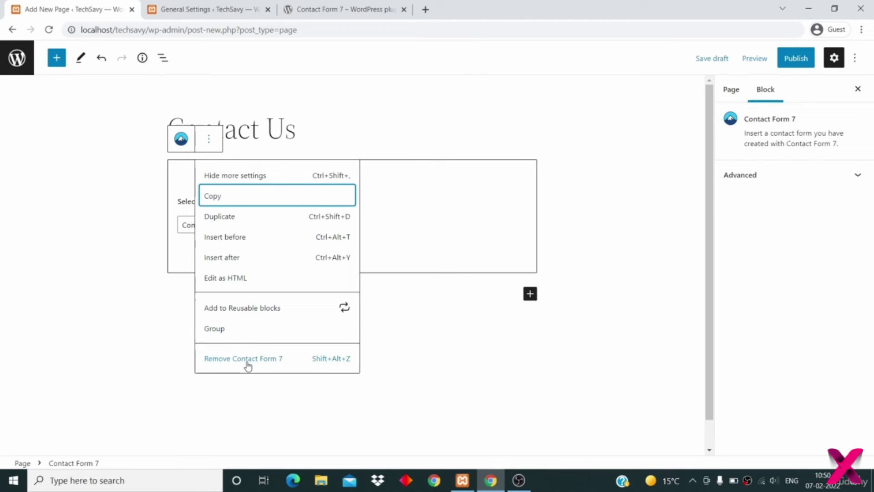
click(368, 108)
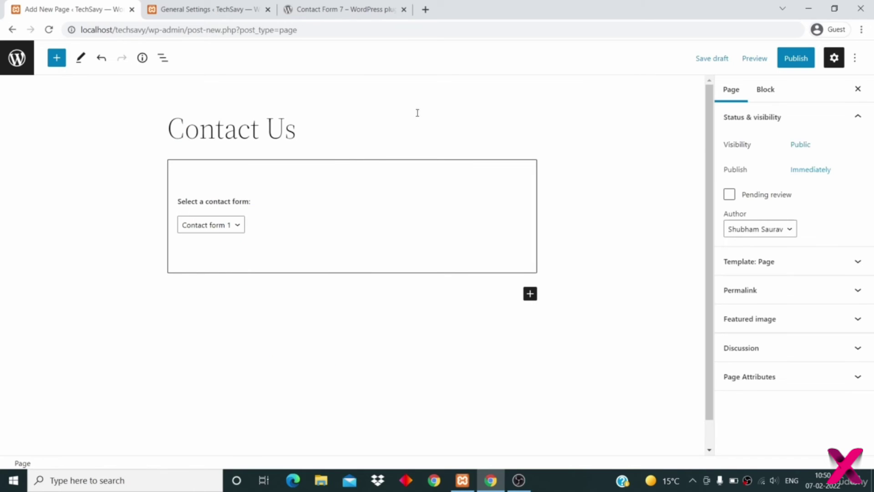
click(799, 57)
click(755, 57)
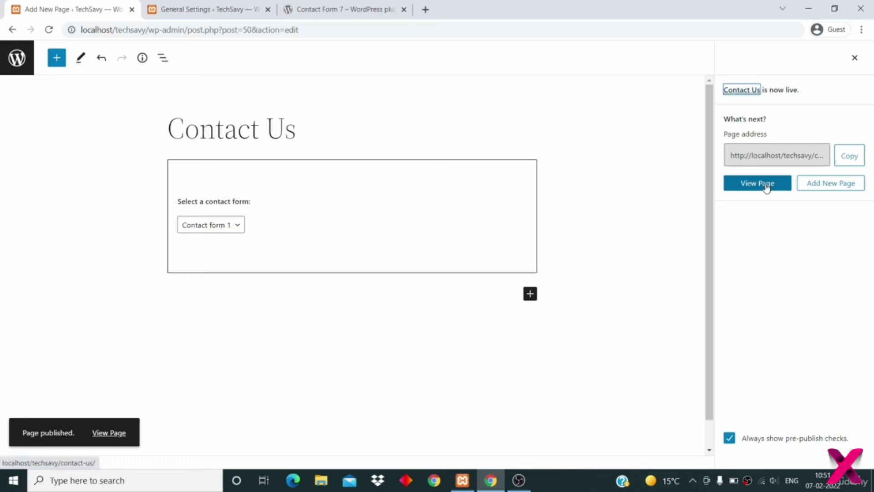
- View the published Contact Us page and scroll through its name, email, subject and message fields
click(767, 187)
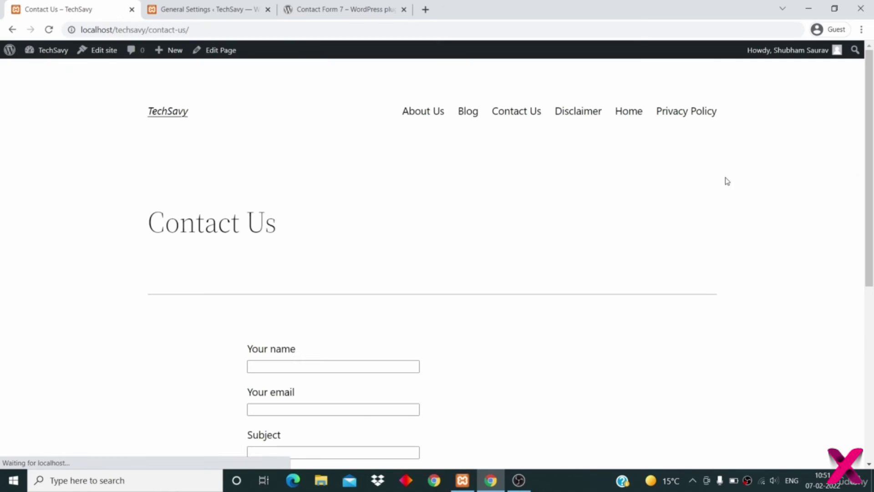
scroll(623, 182, down, 5)
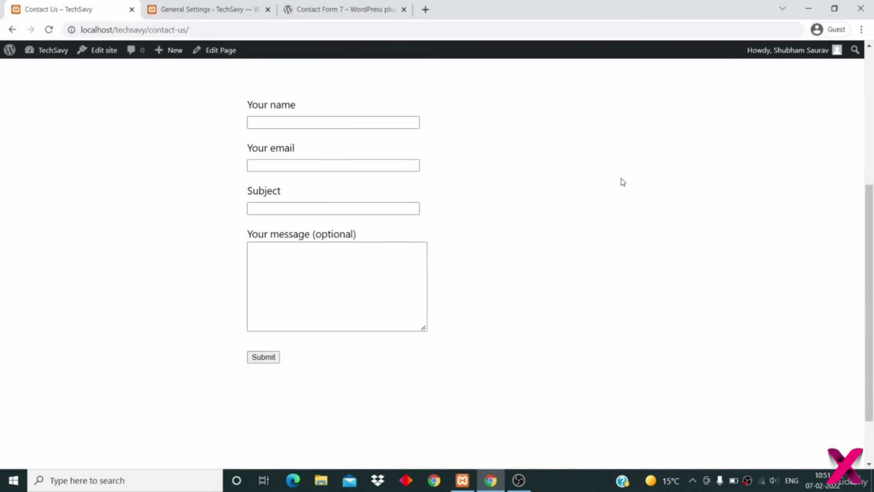
click(298, 305)
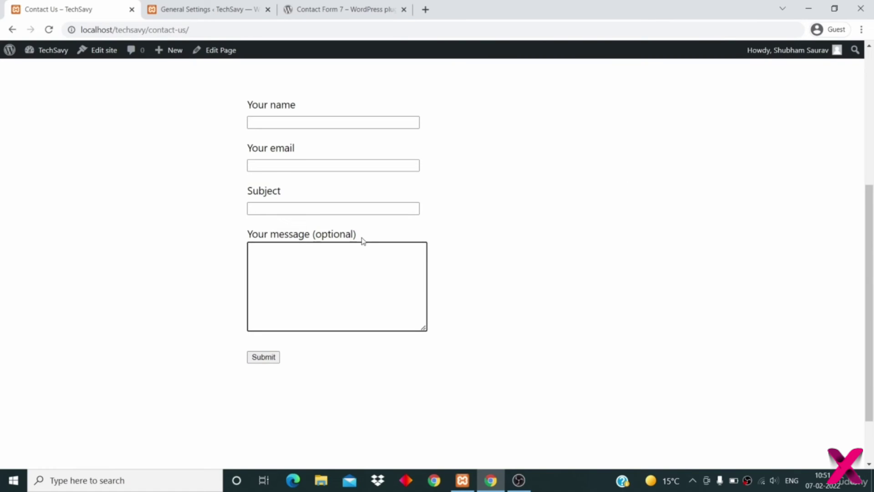
scroll(362, 241, up, 2)
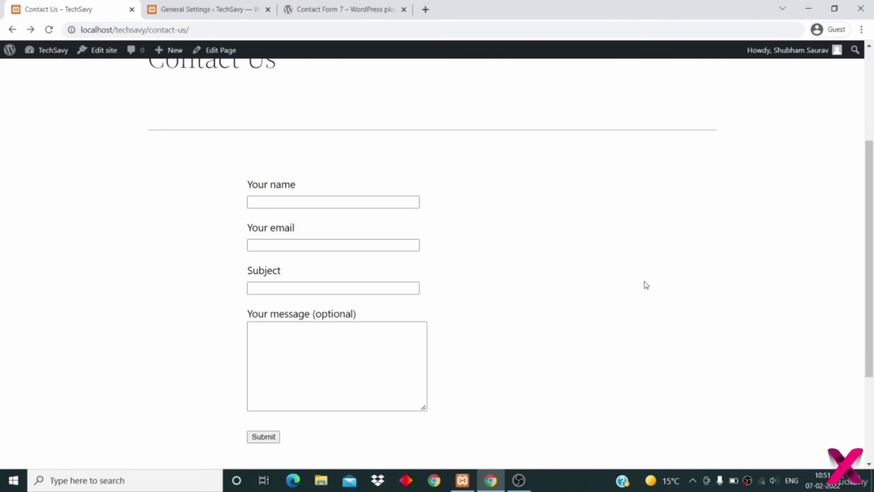
scroll(646, 285, up, 4)
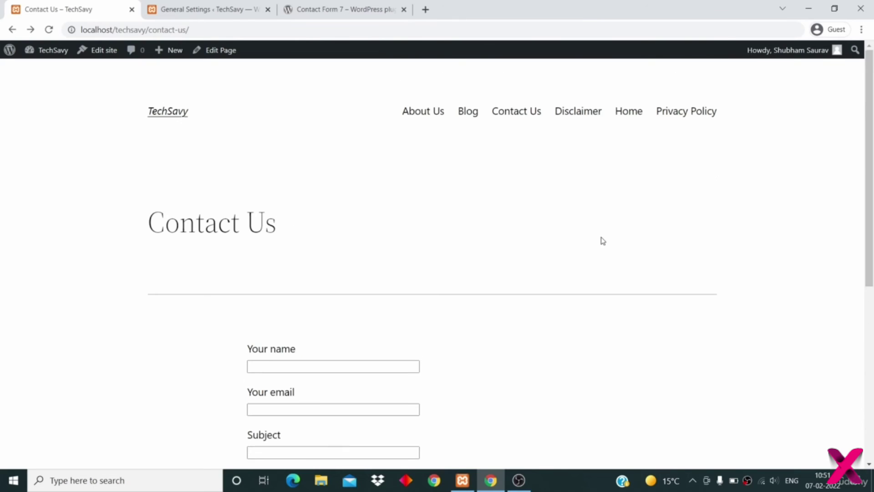
scroll(603, 241, down, 5)
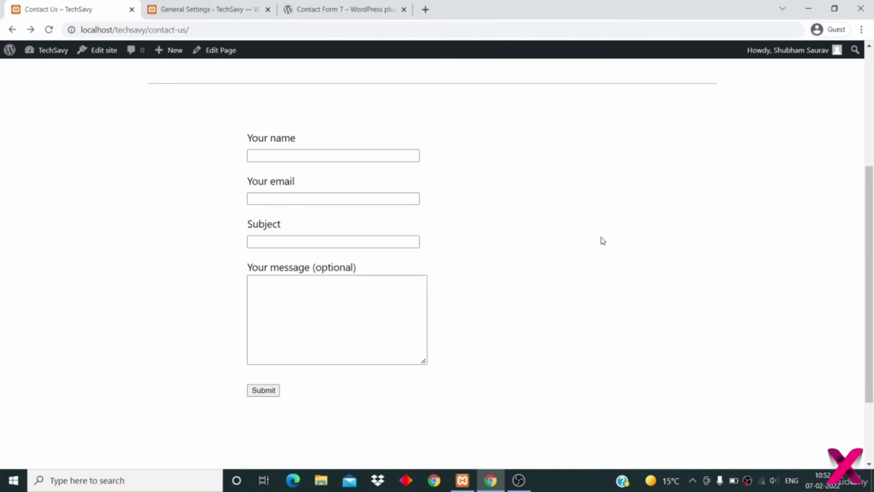
scroll(603, 241, up, 5)
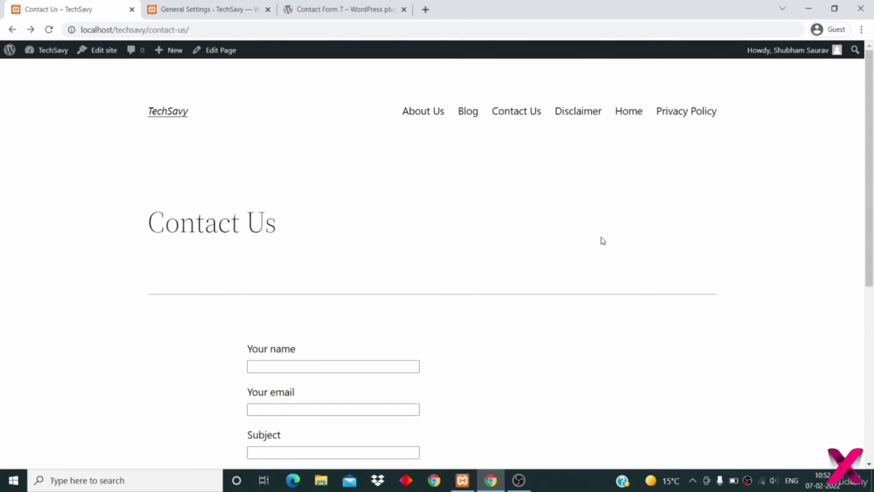
scroll(603, 241, down, 4)
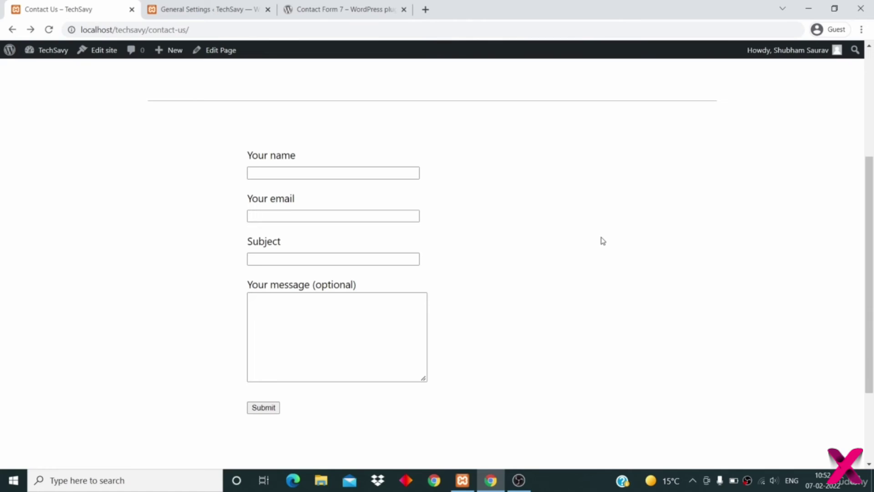
scroll(603, 241, up, 4)
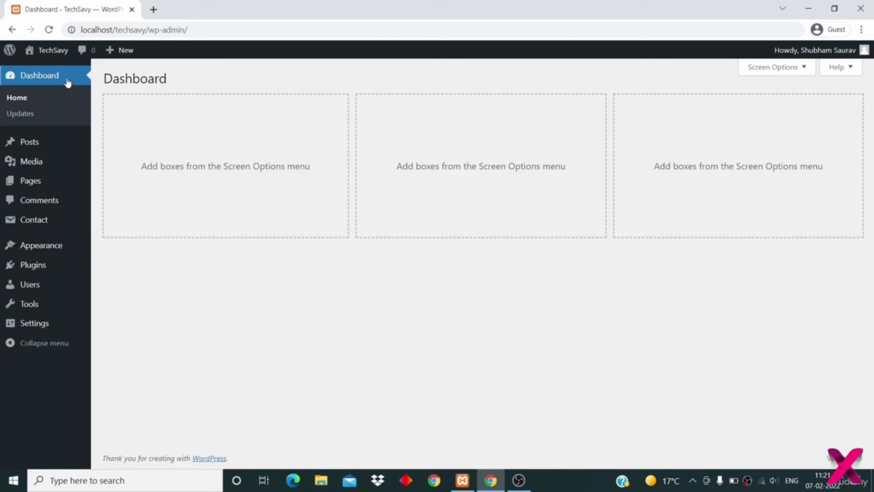
- Open the live TechSavy site in a new tab, scroll its homepage, then return to the Dashboard
mouse_move(51, 51)
middle_click(50, 74)
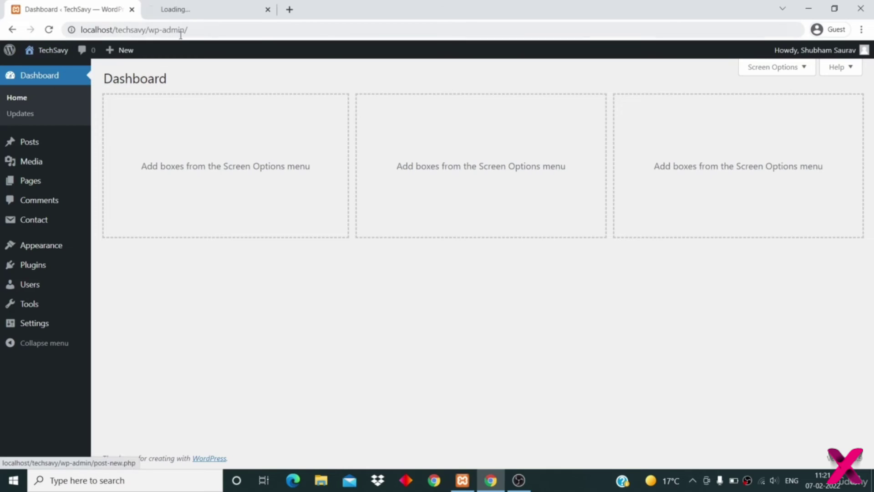
click(196, 10)
scroll(228, 270, down, 15)
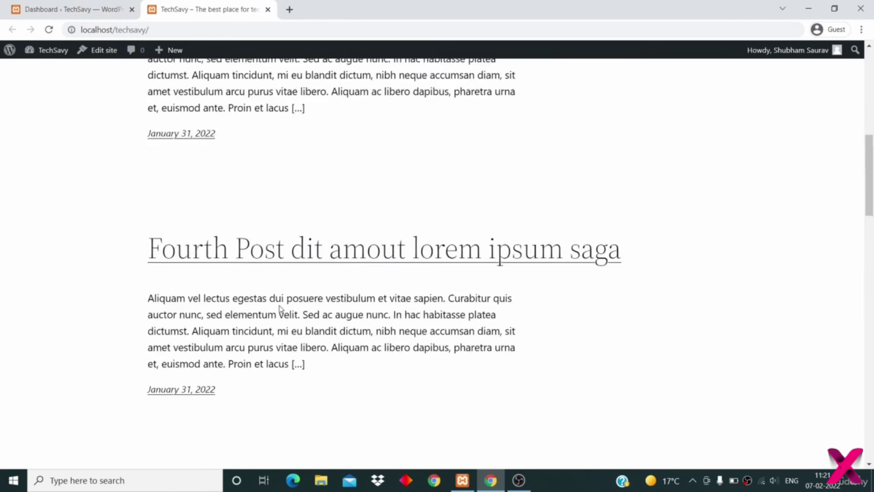
scroll(281, 309, up, 15)
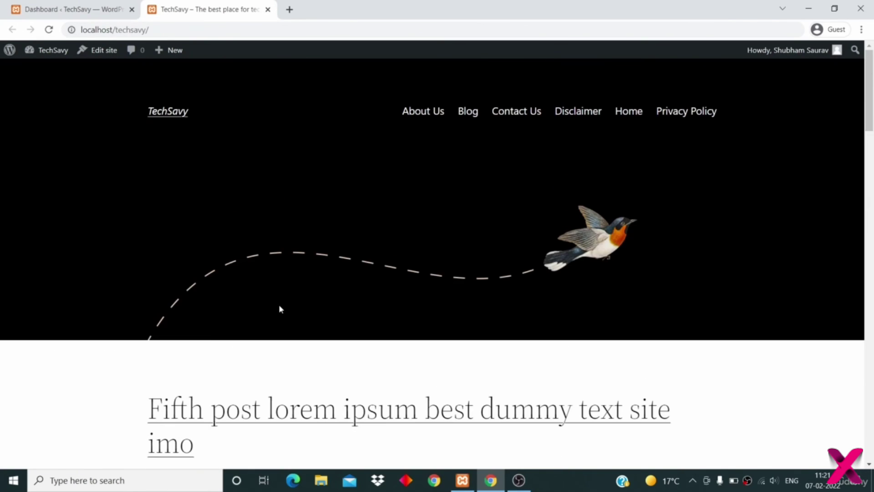
click(73, 10)
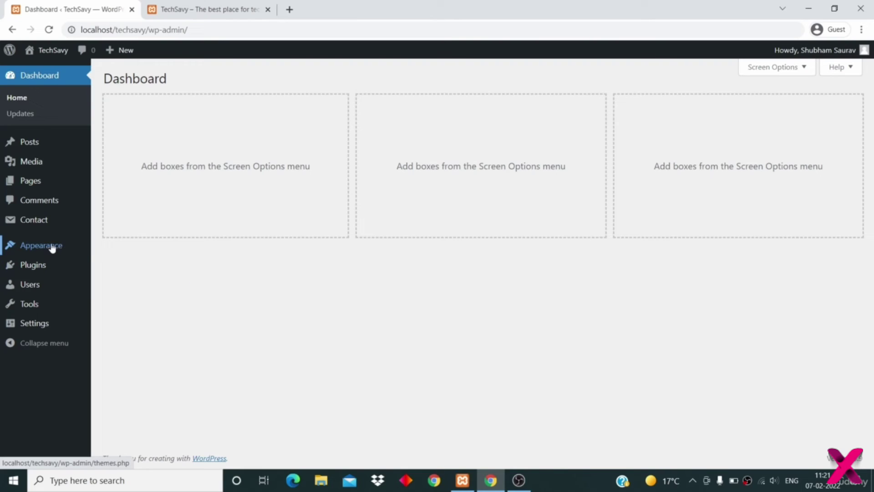
- Activate the Twenty Twenty theme from Appearance > Themes, replacing Twenty Twenty-Two
mouse_move(35, 248)
click(115, 253)
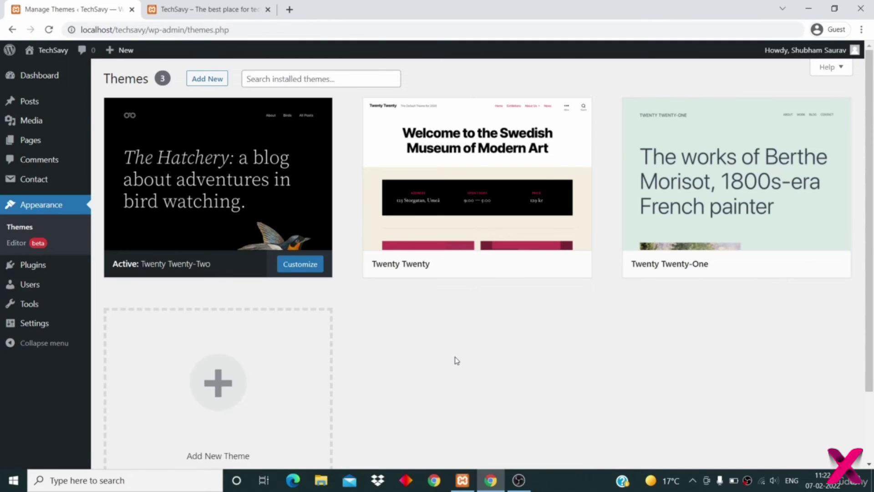
mouse_move(308, 176)
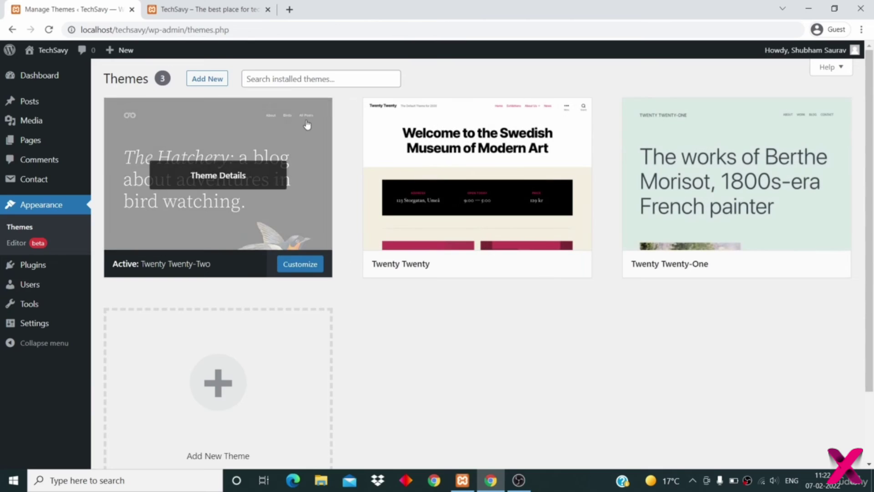
mouse_move(418, 215)
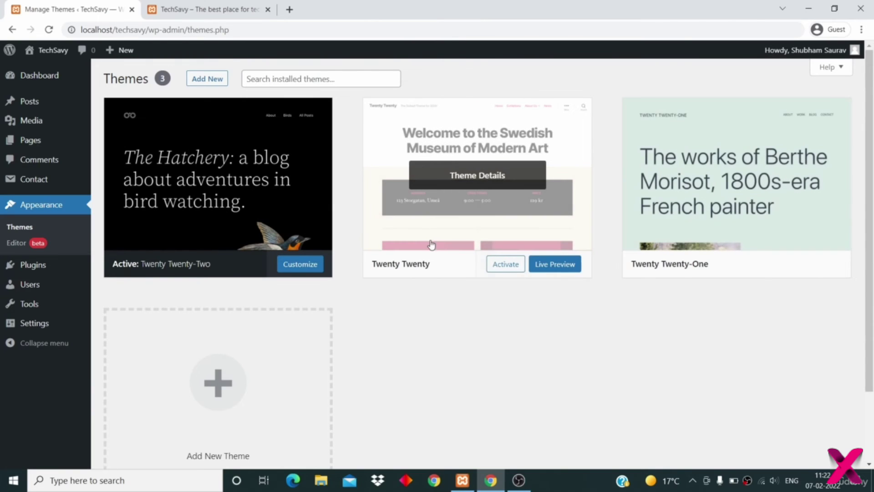
mouse_move(704, 153)
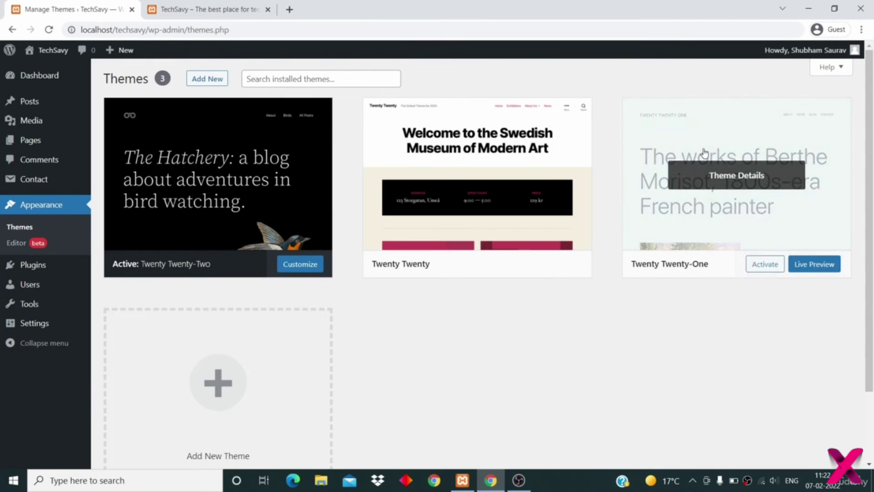
mouse_move(566, 152)
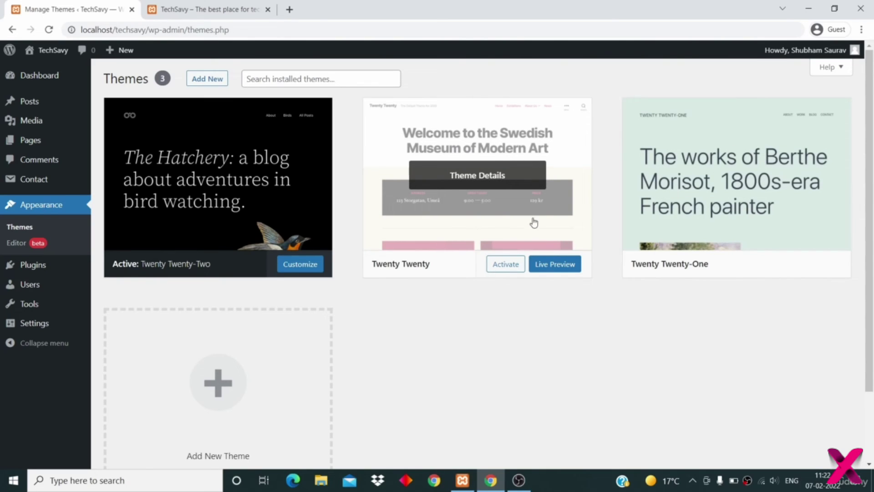
click(502, 266)
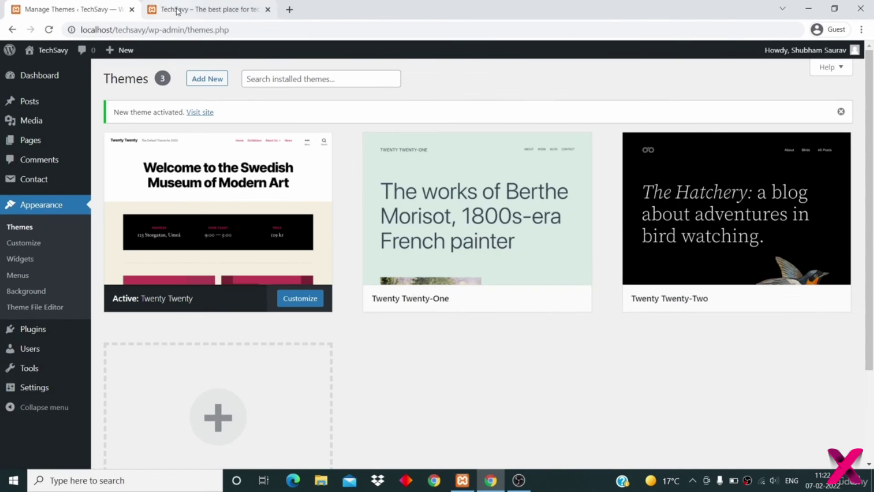
click(173, 10)
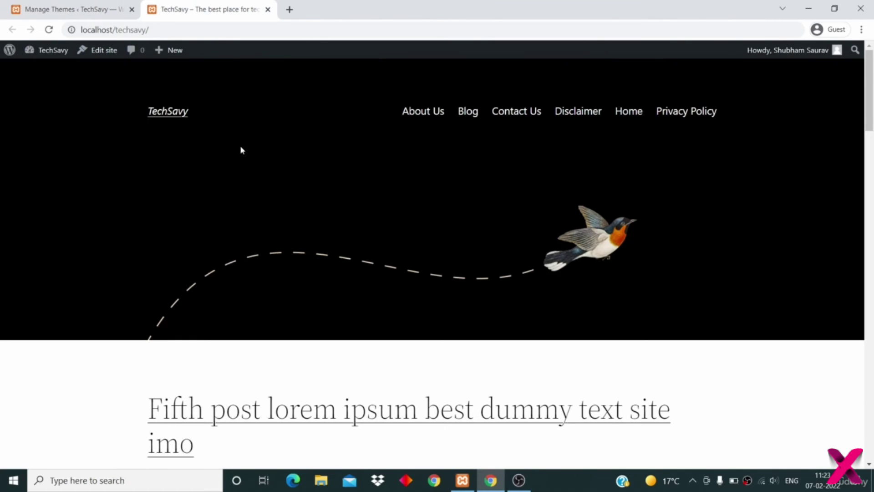
- Reload the TechSavy homepage to see it in Twenty Twenty, then return to Manage Themes
scroll(241, 148, down, 7)
scroll(241, 146, up, 8)
click(49, 30)
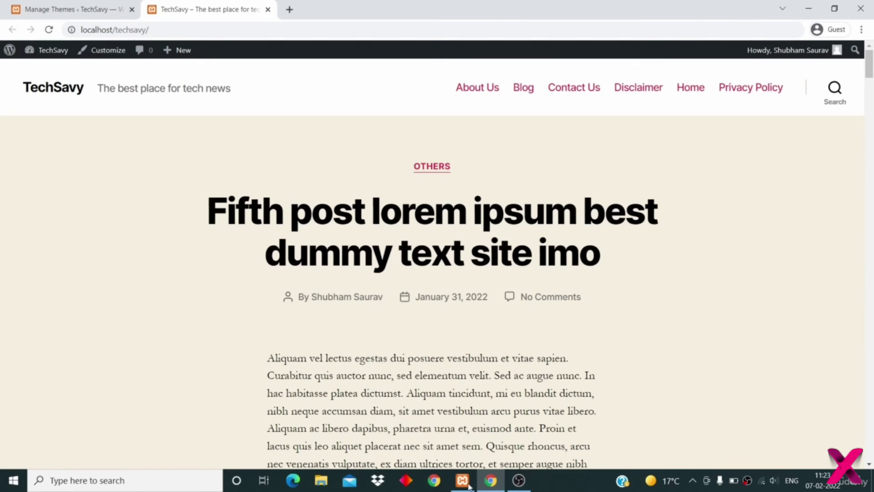
scroll(569, 360, down, 10)
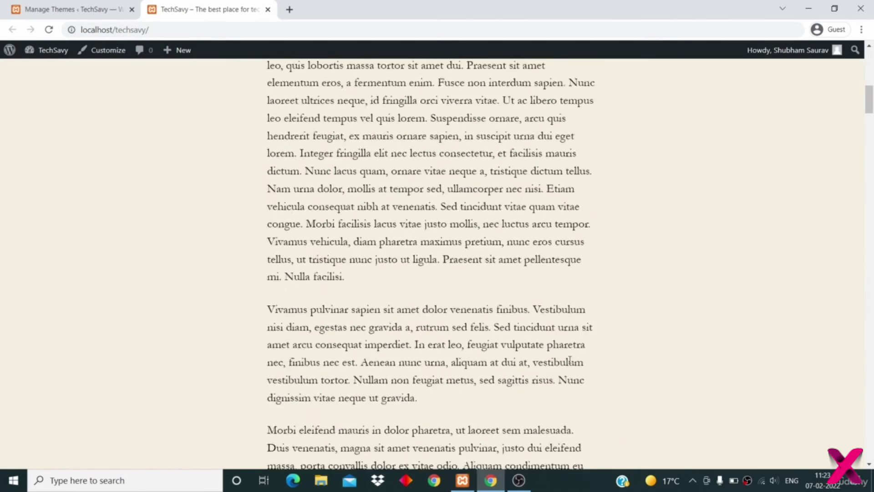
scroll(570, 359, down, 10)
scroll(569, 359, up, 7)
scroll(570, 359, down, 15)
scroll(570, 359, up, 15)
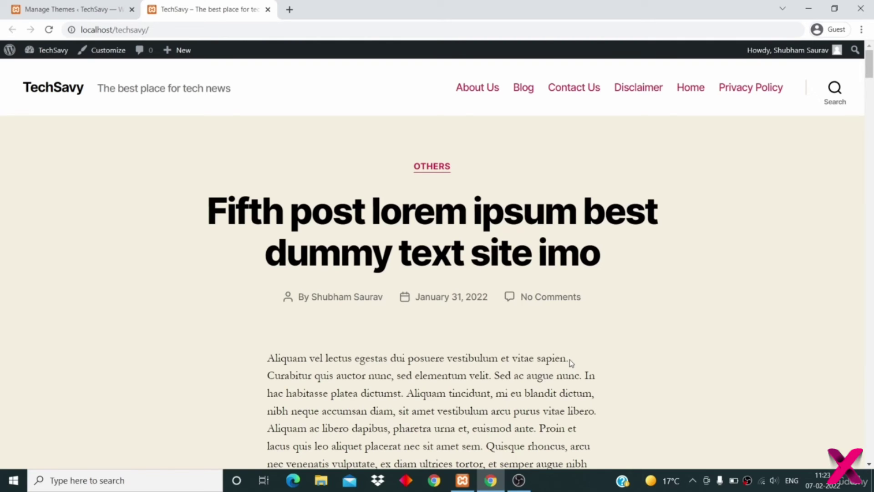
click(50, 7)
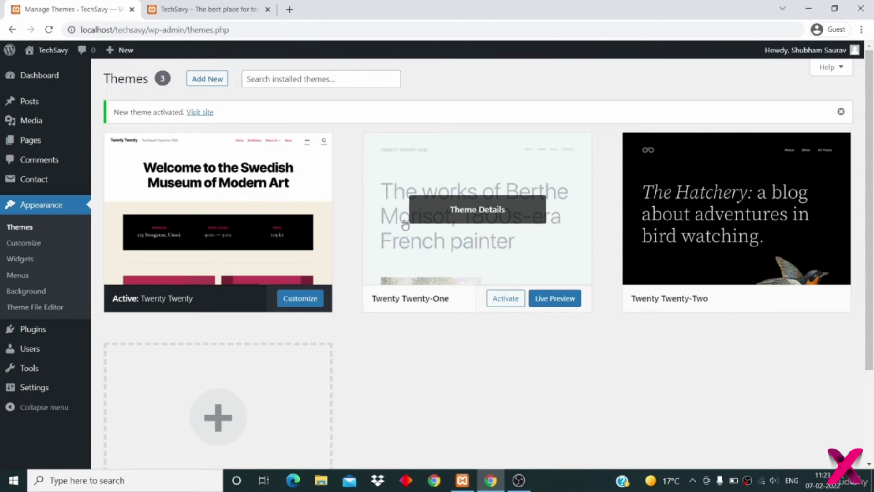
- Delete Twenty Twenty-One, then Twenty Twenty-Two, confirming each from its Theme Details
click(474, 214)
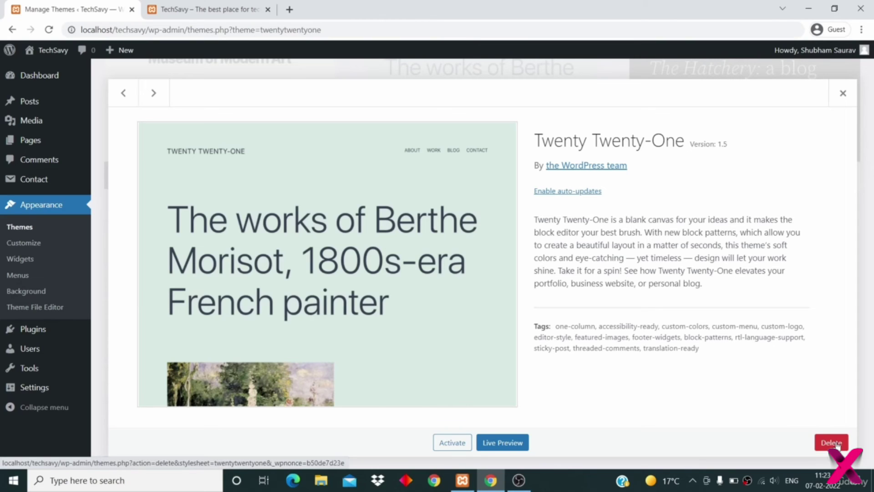
click(837, 443)
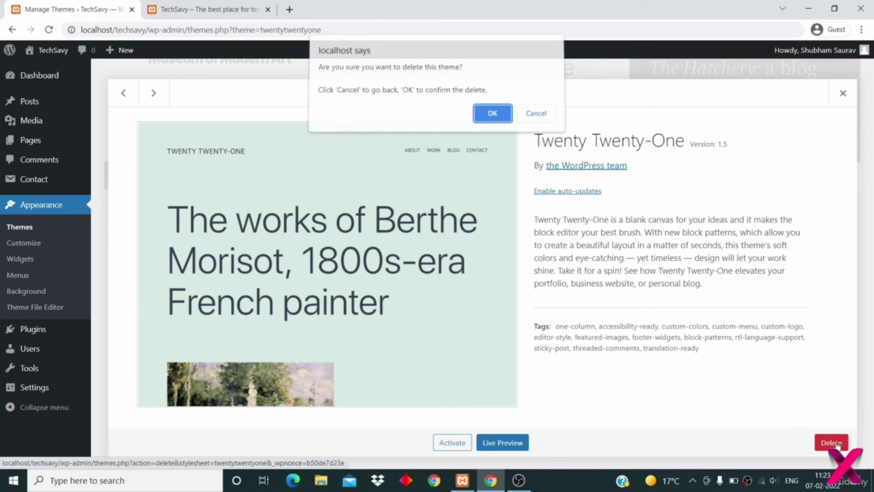
click(501, 119)
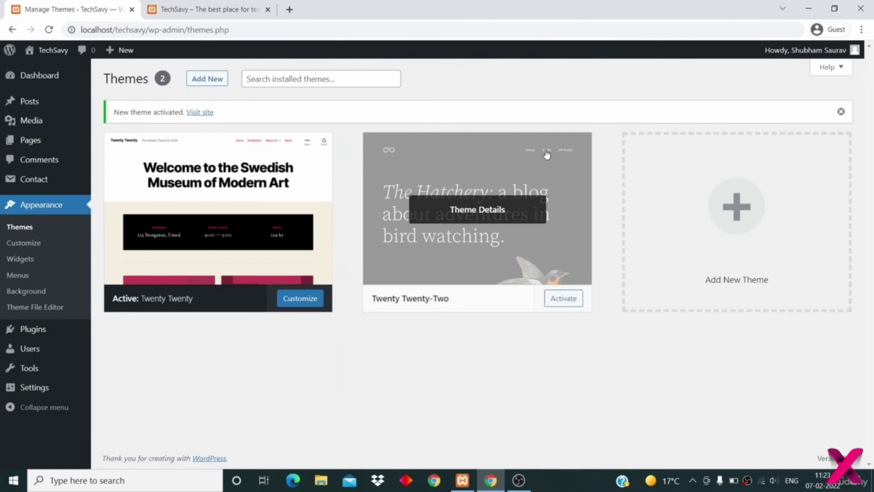
click(469, 212)
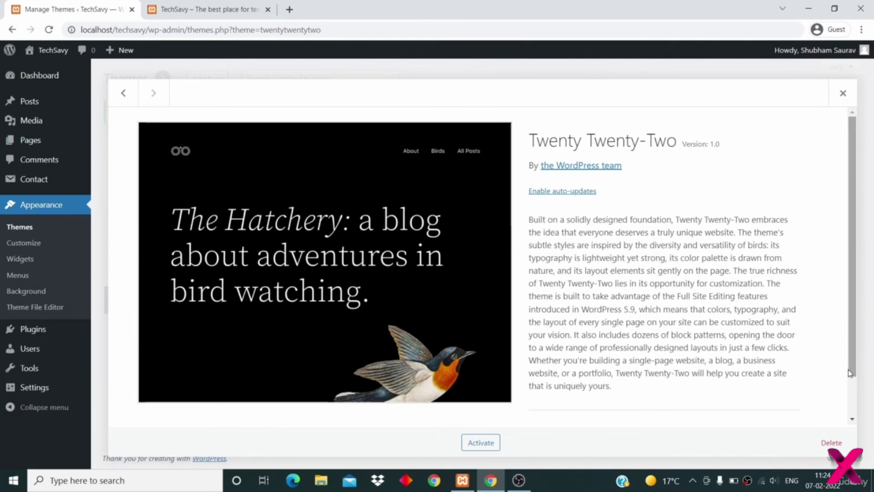
click(833, 443)
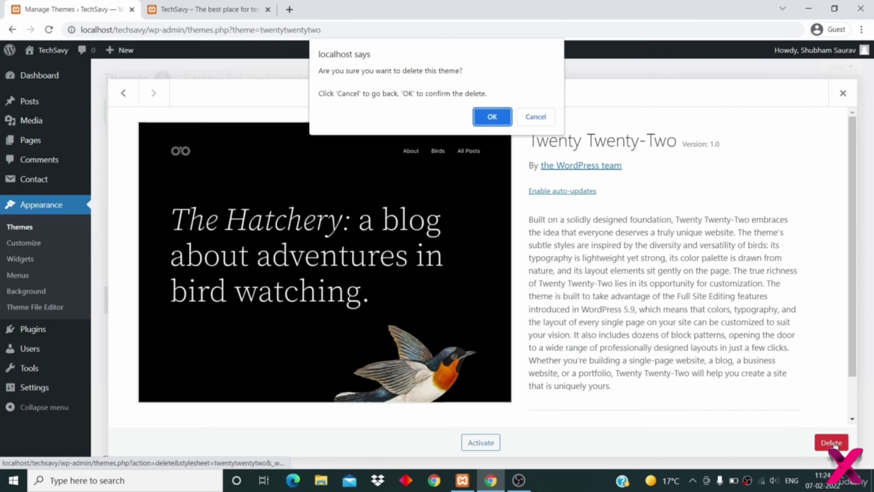
click(493, 117)
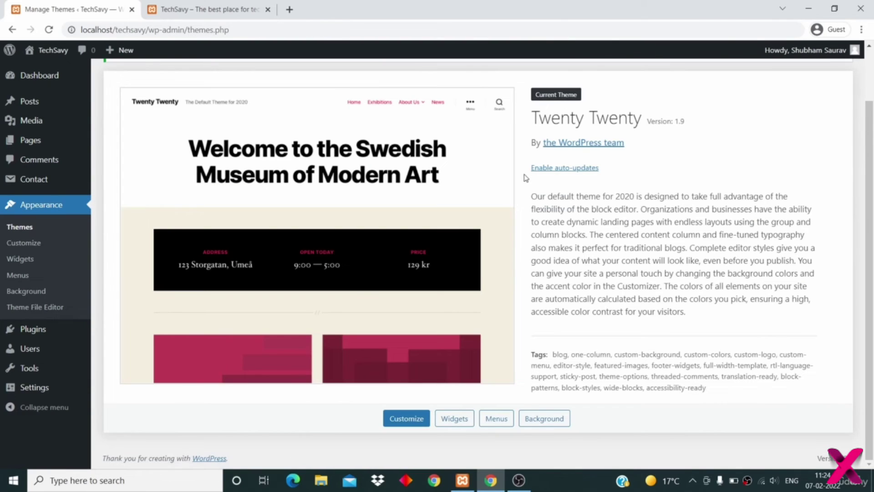
scroll(526, 178, up, 1)
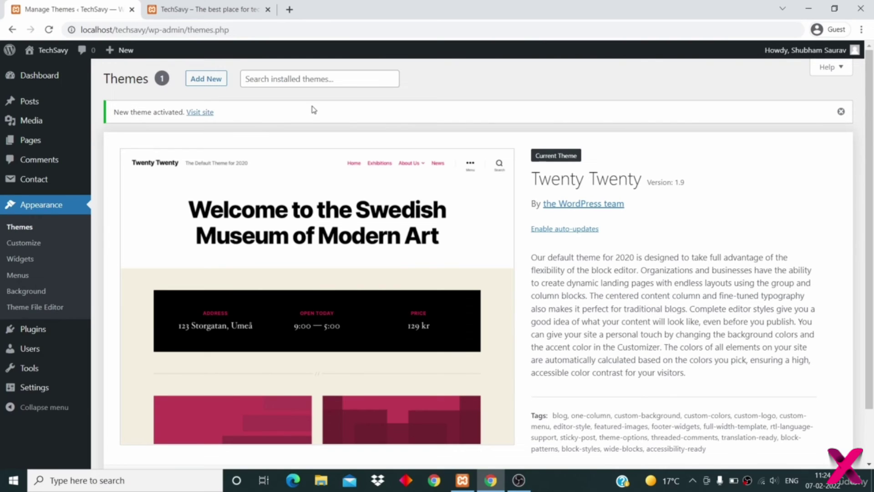
- On Add Themes, filter the theme directory to the Blog subject via Feature Filter
click(212, 81)
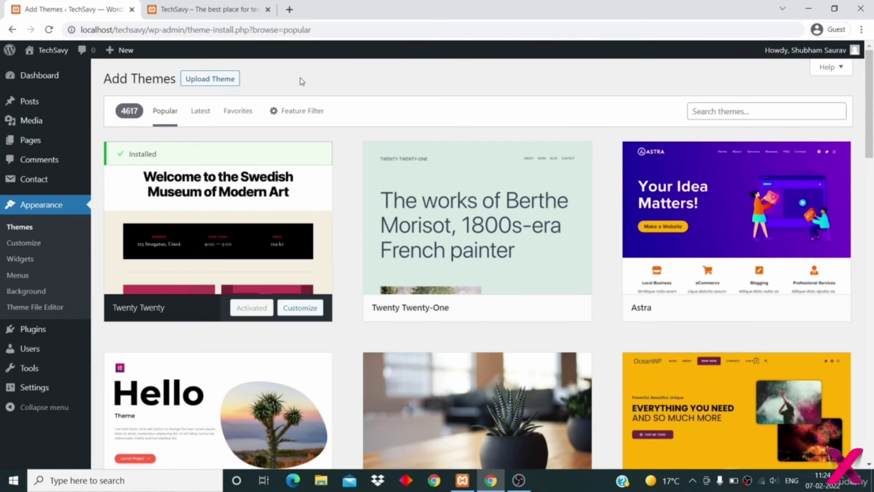
mouse_move(266, 184)
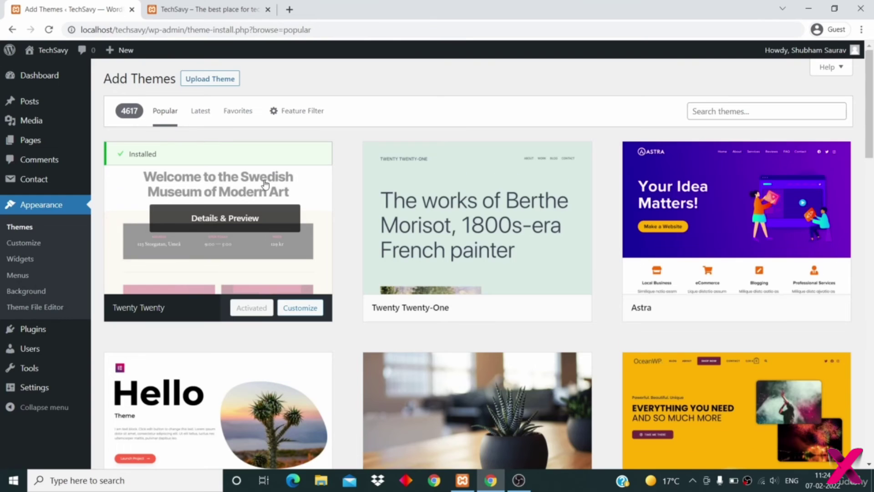
scroll(266, 184, down, 20)
scroll(265, 183, down, 1)
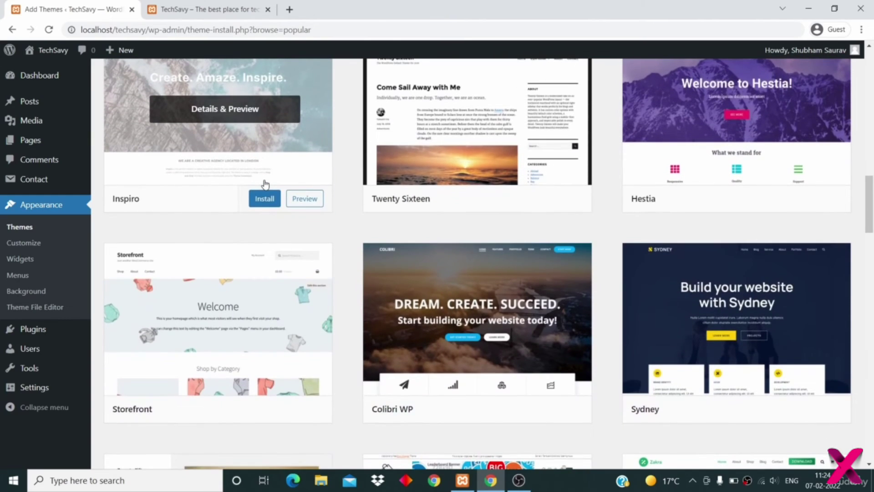
scroll(266, 184, up, 4)
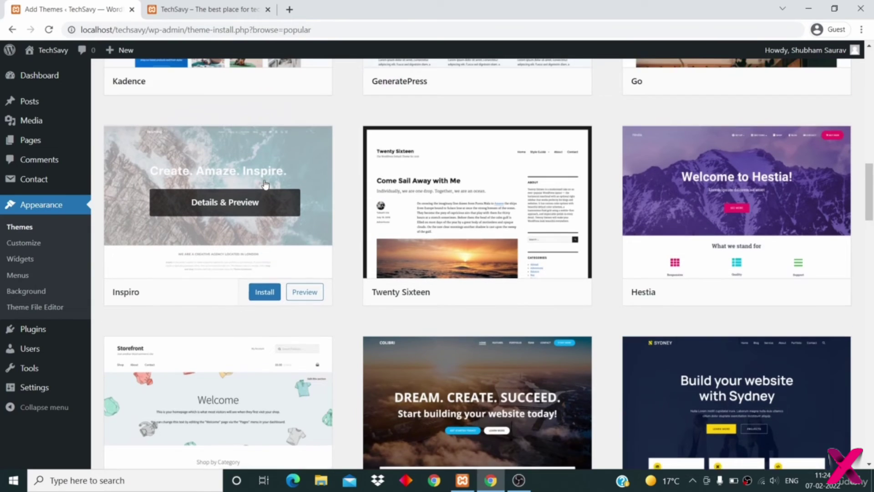
scroll(265, 183, up, 9)
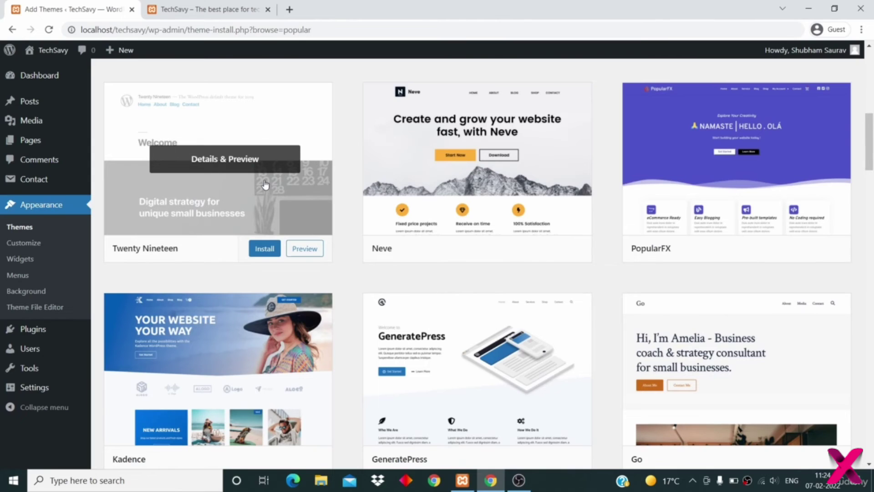
scroll(266, 183, up, 7)
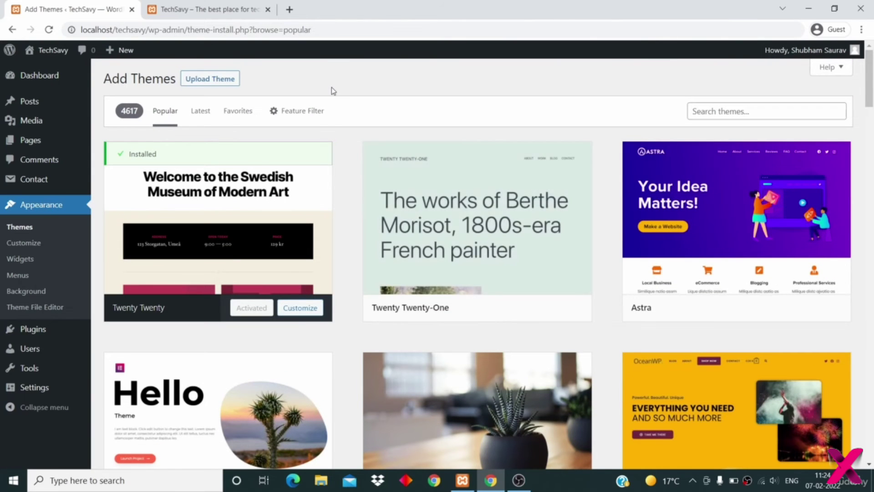
click(300, 116)
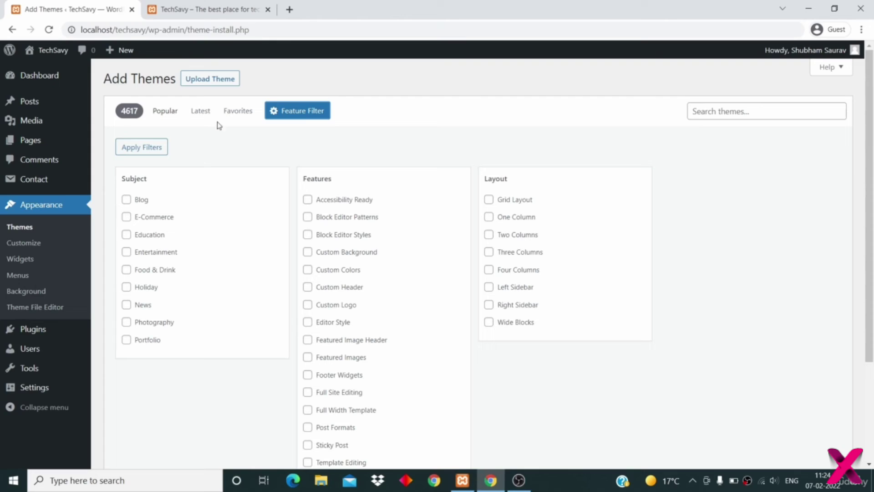
click(127, 199)
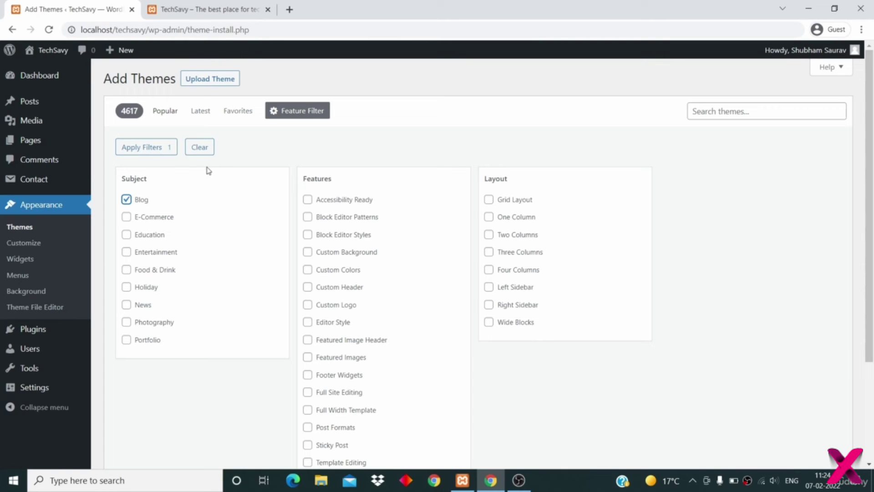
click(147, 150)
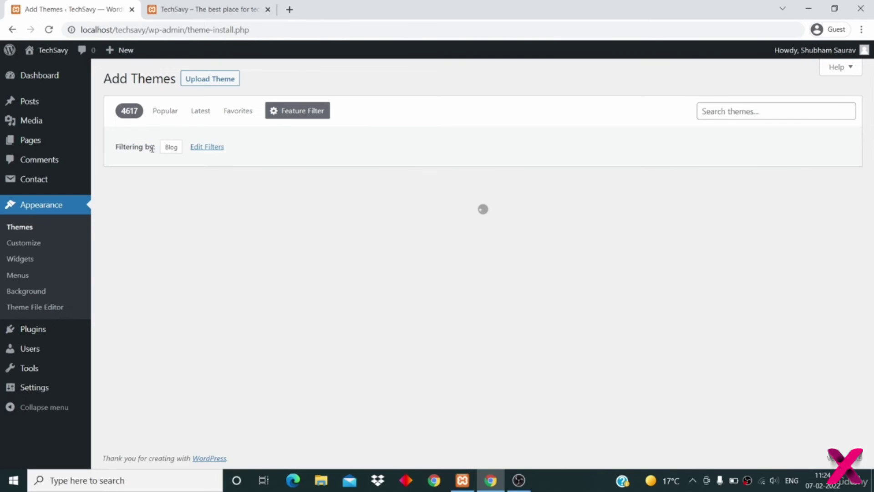
- Find BestBlogger in the Add Themes grid and install it until it shows Installed
scroll(256, 197, down, 3)
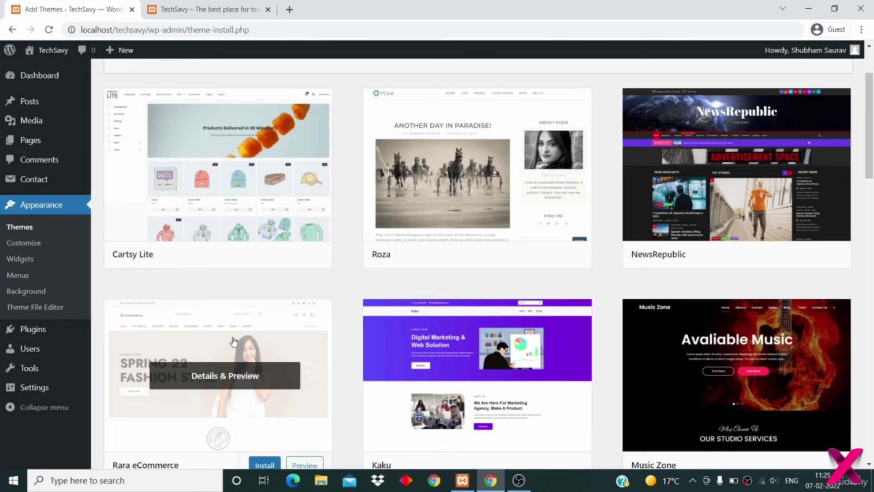
scroll(233, 341, down, 1)
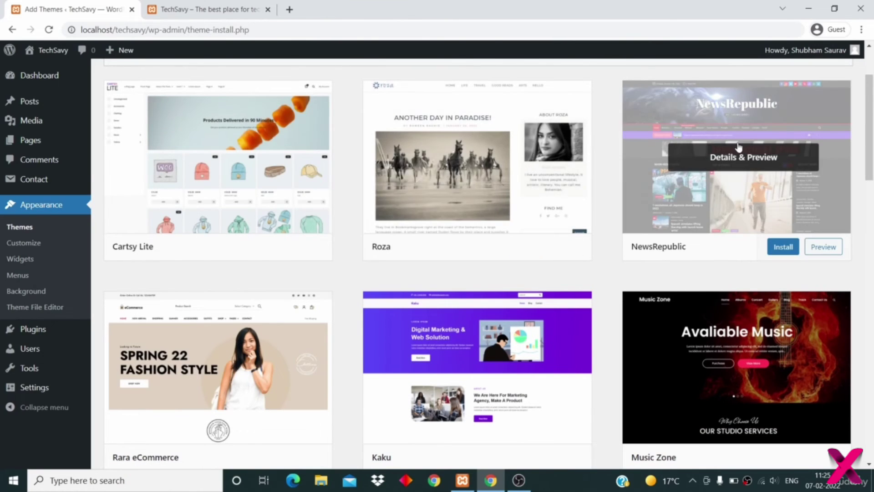
scroll(713, 189, down, 5)
scroll(714, 190, down, 2)
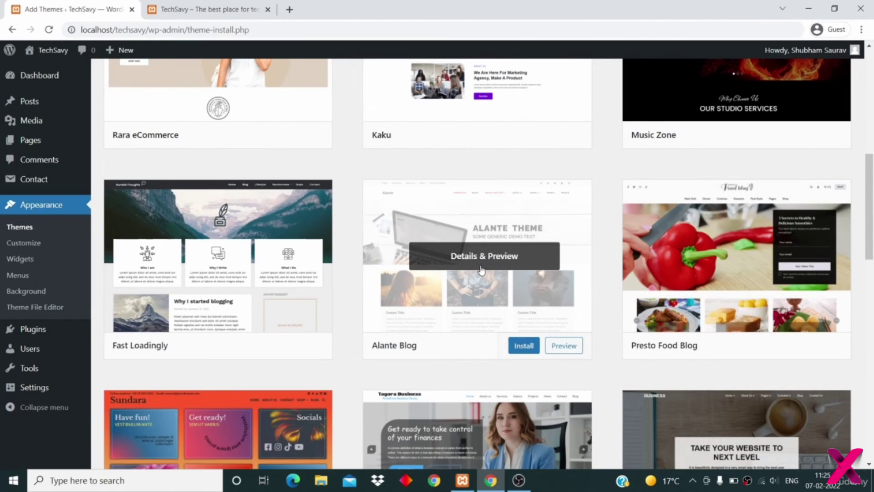
scroll(482, 270, down, 2)
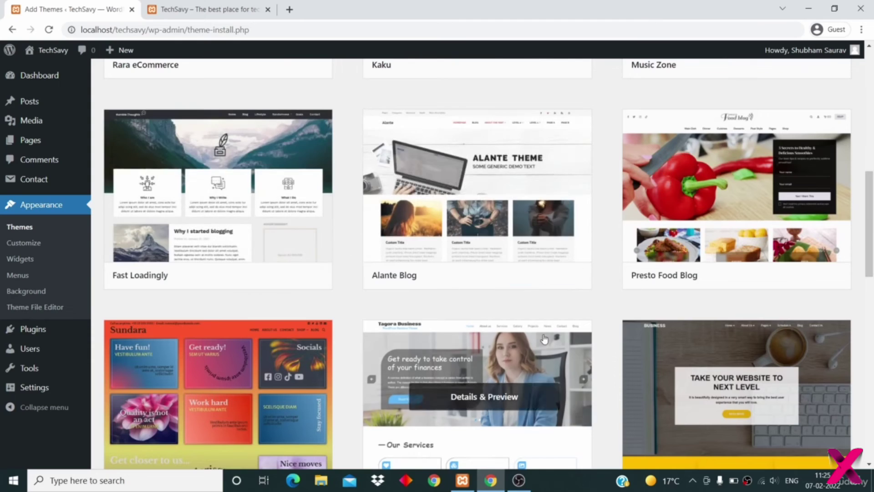
scroll(544, 339, down, 8)
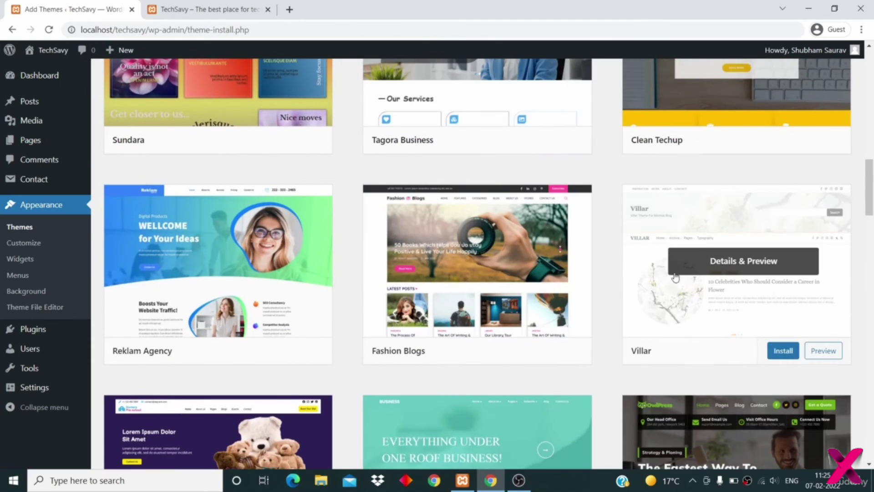
scroll(628, 155, down, 8)
scroll(625, 149, down, 12)
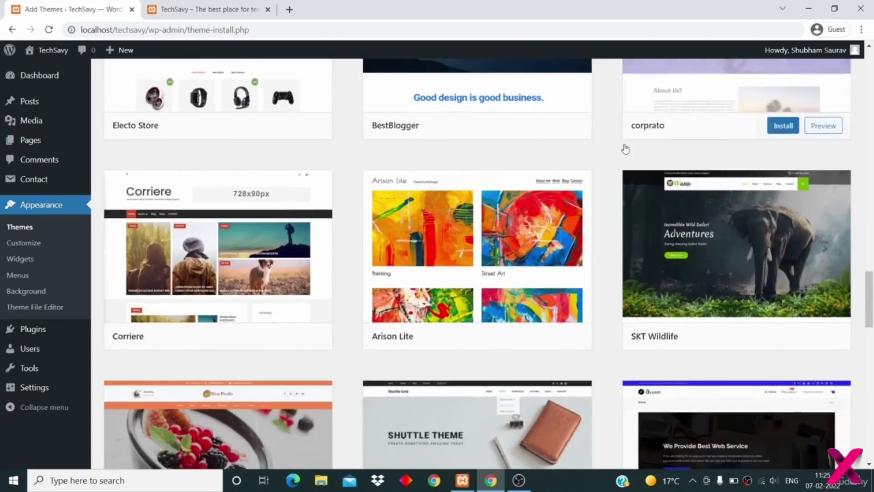
scroll(625, 149, down, 7)
scroll(500, 283, down, 3)
scroll(473, 334, down, 4)
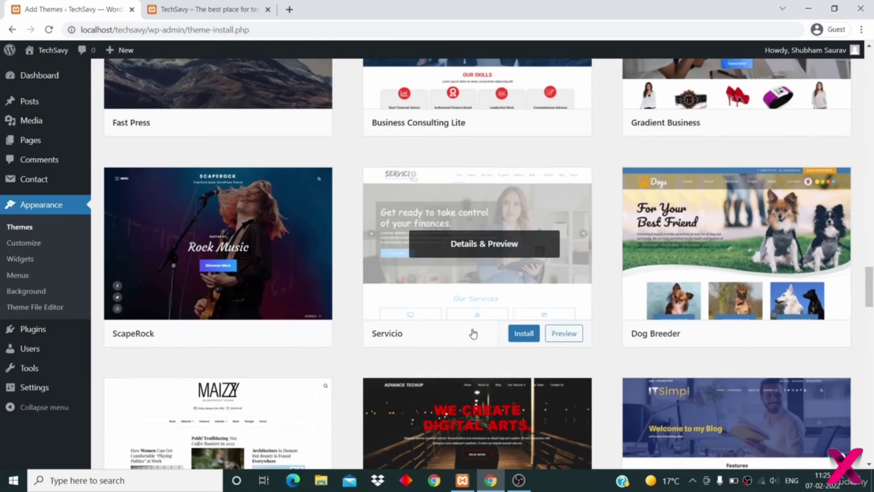
scroll(474, 334, up, 8)
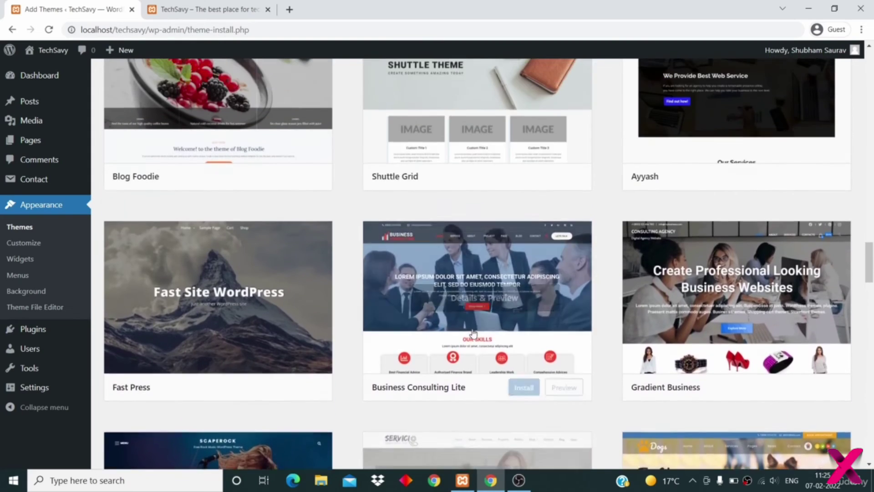
scroll(473, 335, up, 7)
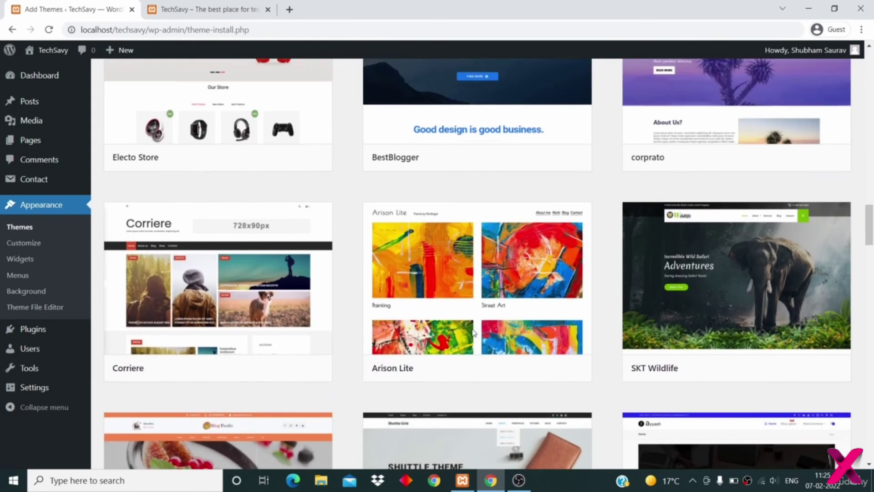
scroll(403, 165, up, 3)
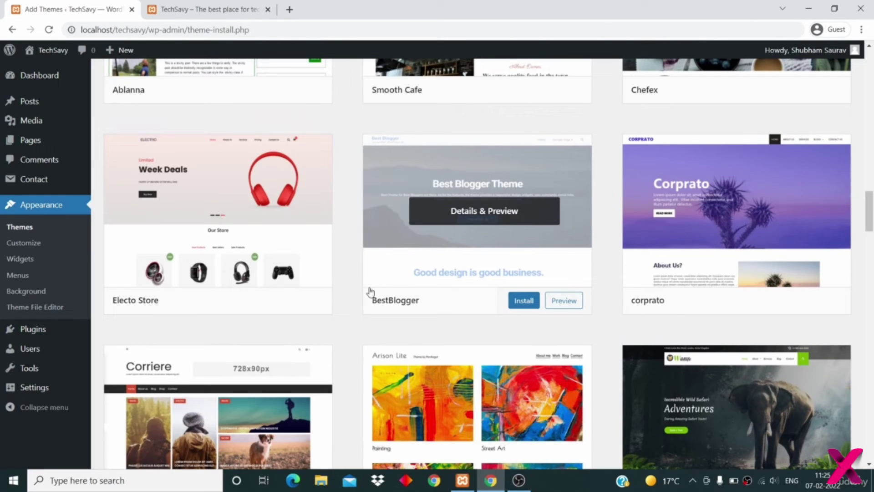
click(527, 302)
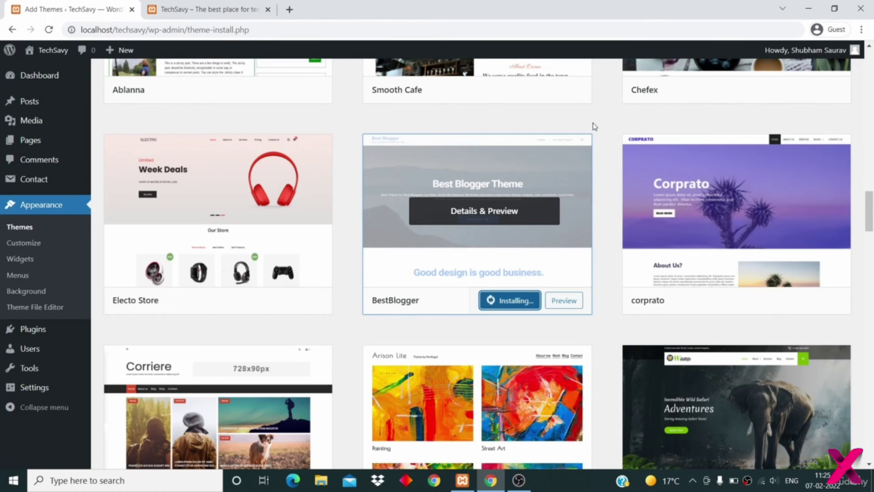
scroll(592, 122, down, 2)
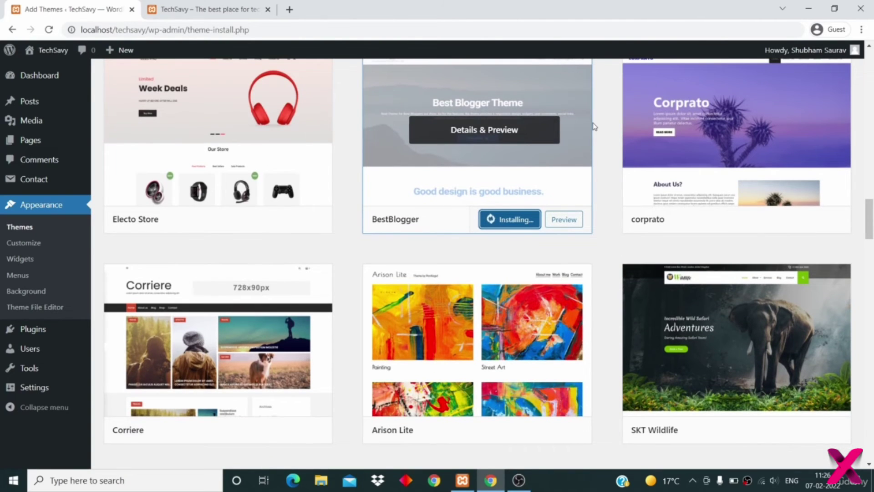
scroll(594, 126, up, 1)
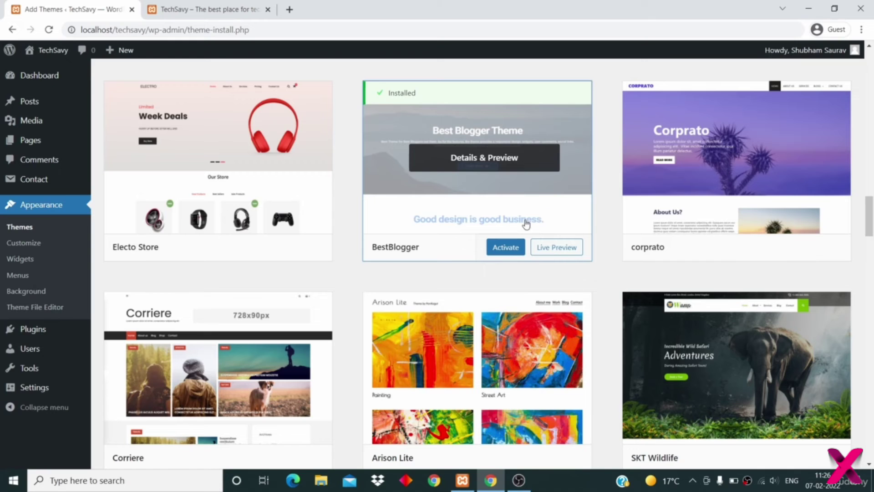
- Activate BestBlogger, then delete the Twenty Twenty theme from its Theme Details
click(505, 251)
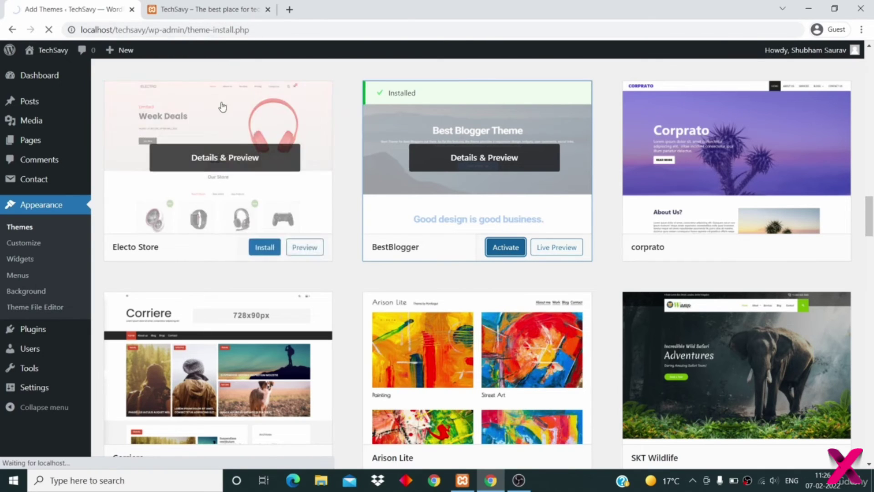
scroll(349, 264, up, 1)
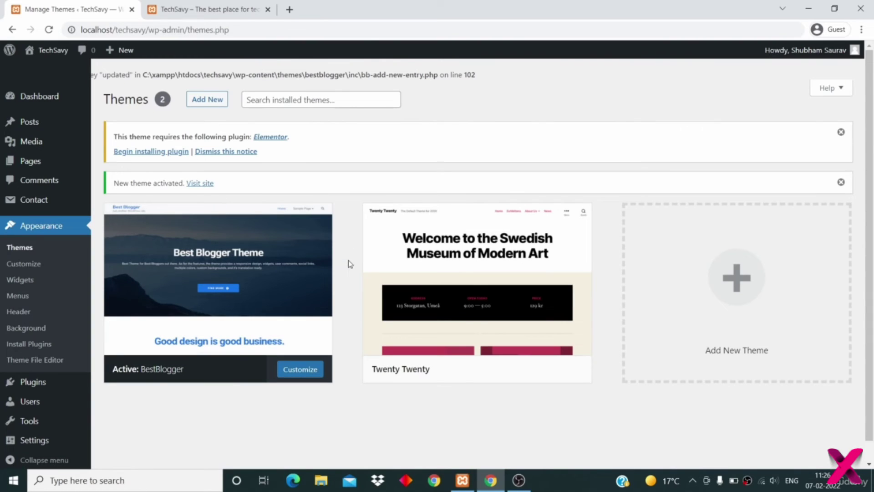
mouse_move(427, 311)
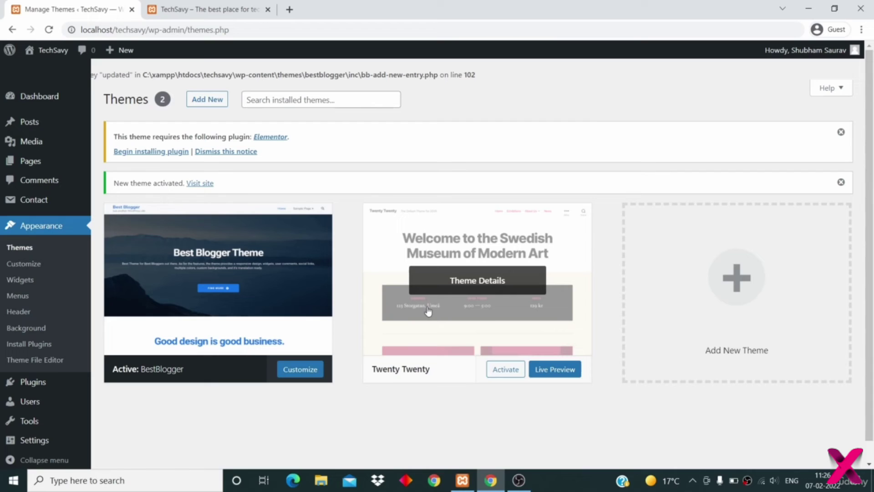
click(468, 280)
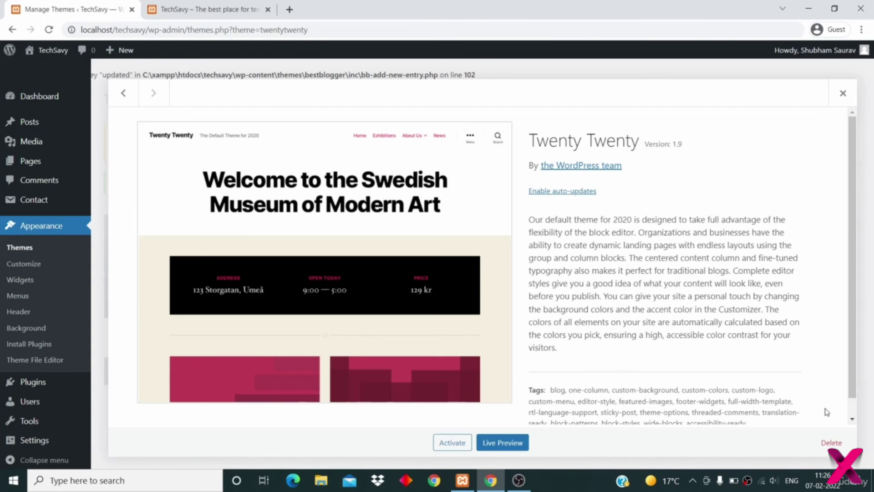
click(829, 444)
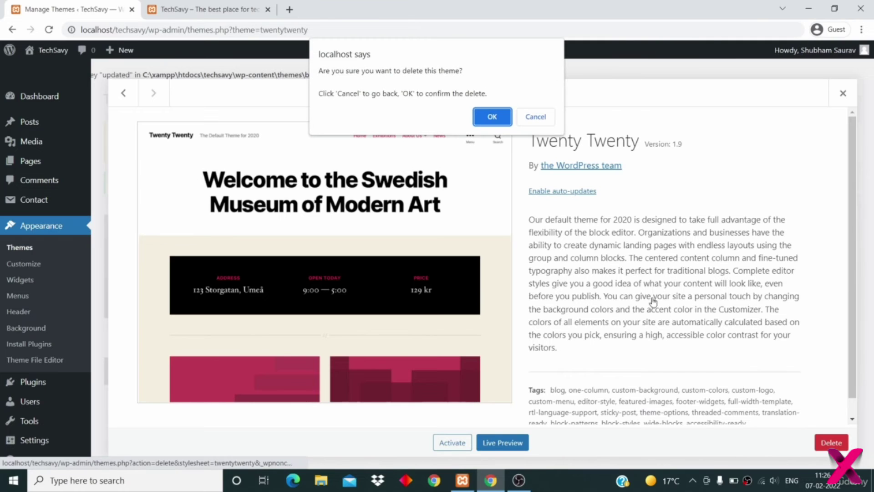
click(501, 116)
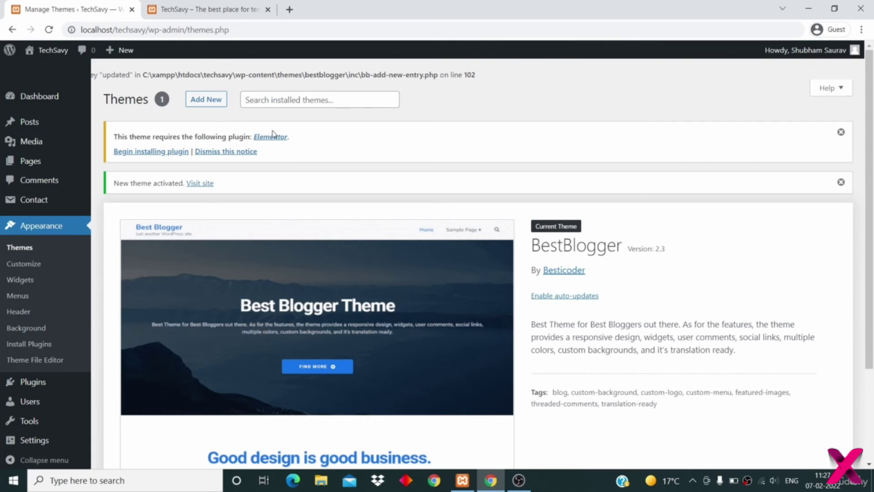
- Dismiss the Elementor plugin notice and return to the TechSavy site tab
click(840, 134)
scroll(749, 228, down, 2)
scroll(756, 182, up, 1)
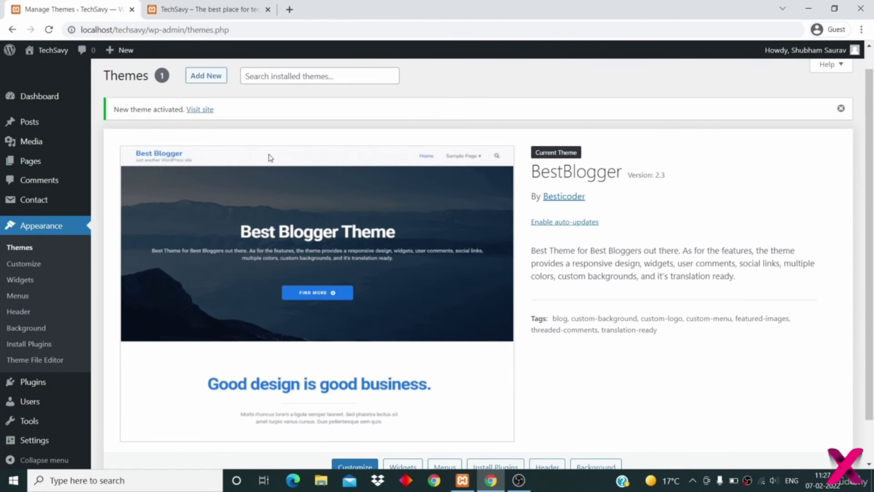
click(191, 10)
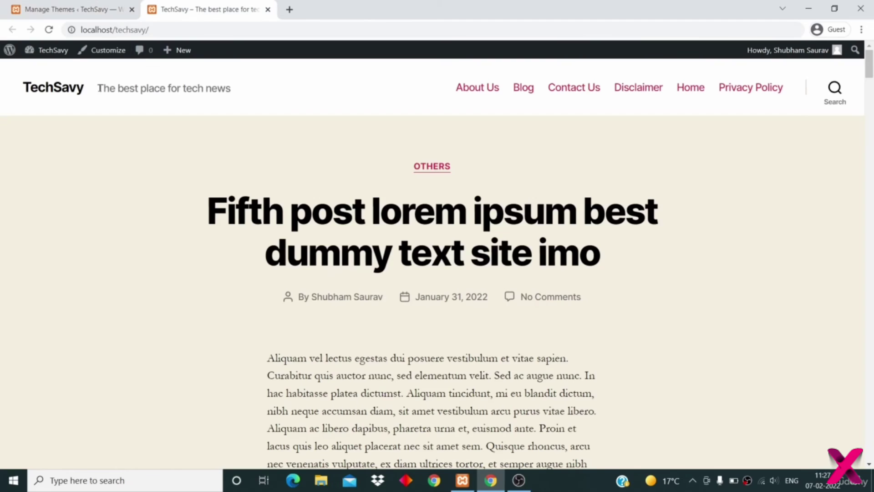
- Reload the TechSavy home page and browse it in the BestBlogger design
click(49, 29)
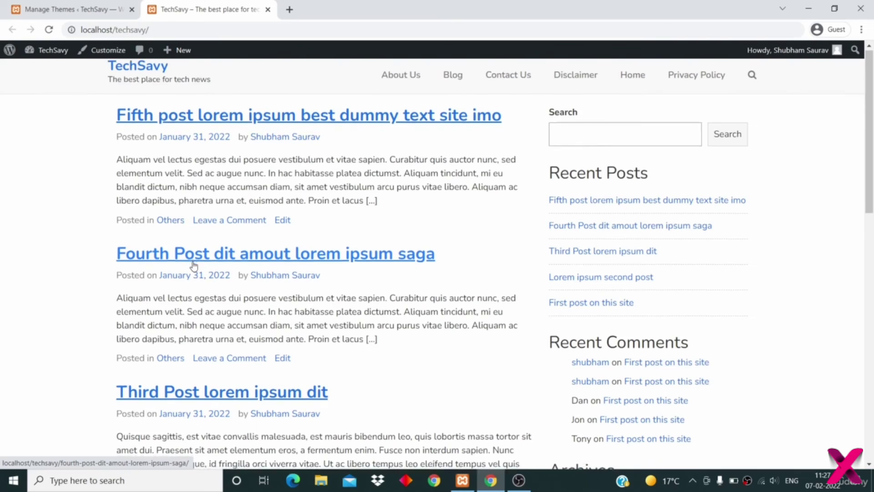
scroll(193, 266, down, 15)
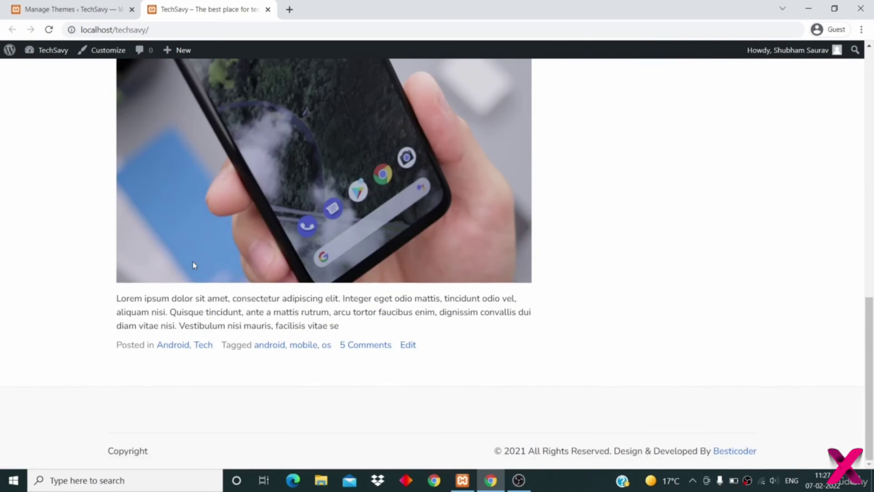
scroll(192, 263, up, 15)
scroll(268, 313, down, 13)
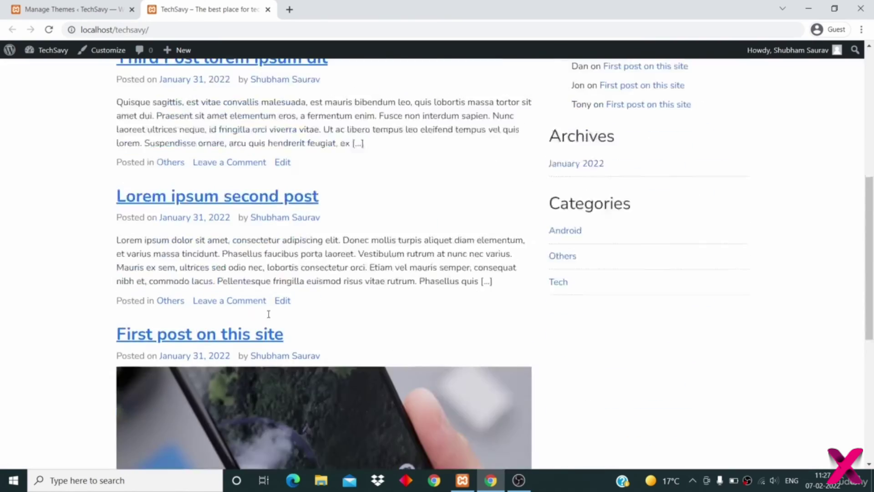
scroll(269, 314, up, 3)
- Open the 'First post on this site' article and scroll through its comments
click(219, 234)
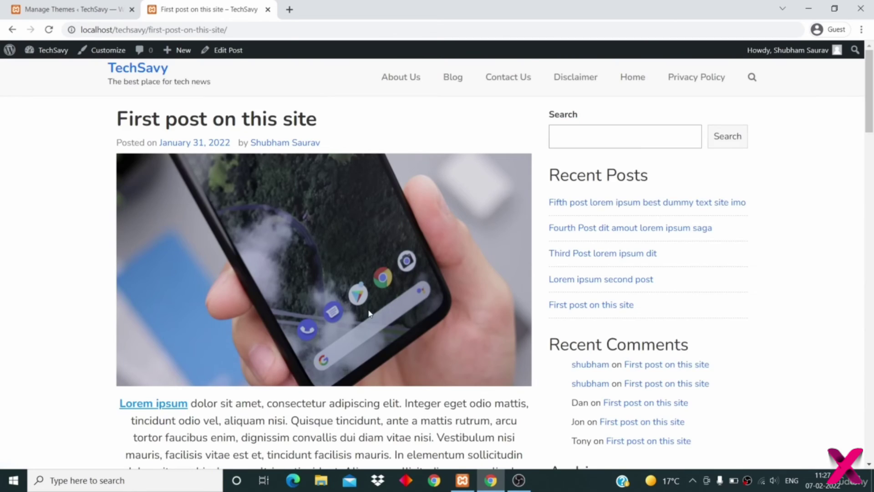
scroll(368, 310, down, 20)
scroll(370, 314, down, 9)
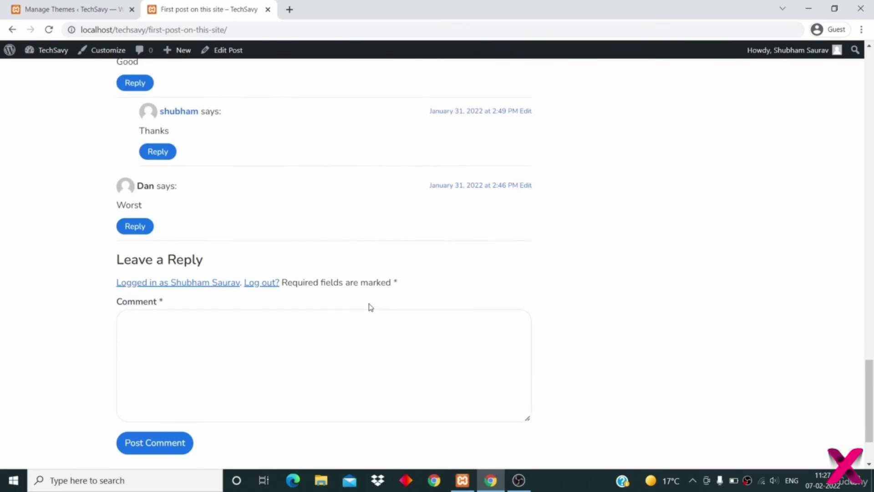
scroll(370, 307, up, 4)
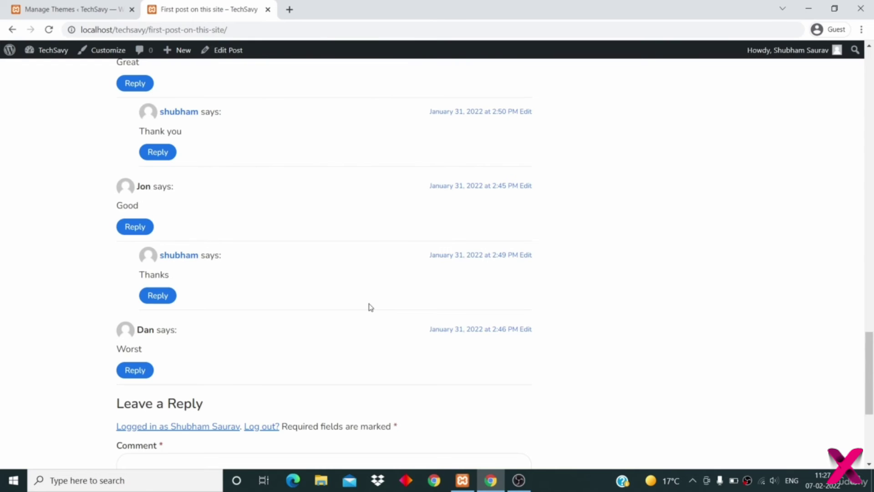
scroll(369, 306, up, 20)
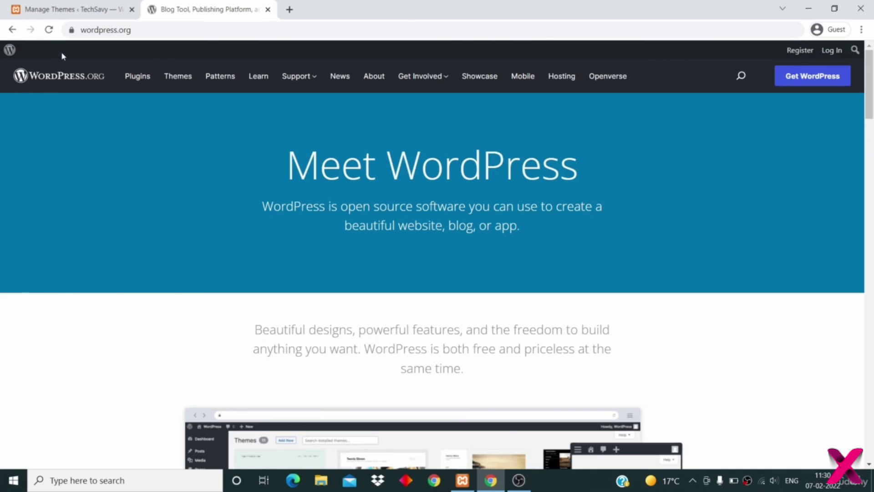
- Open the WordPress.org free themes directory, comparing it with the site's installed themes
click(178, 80)
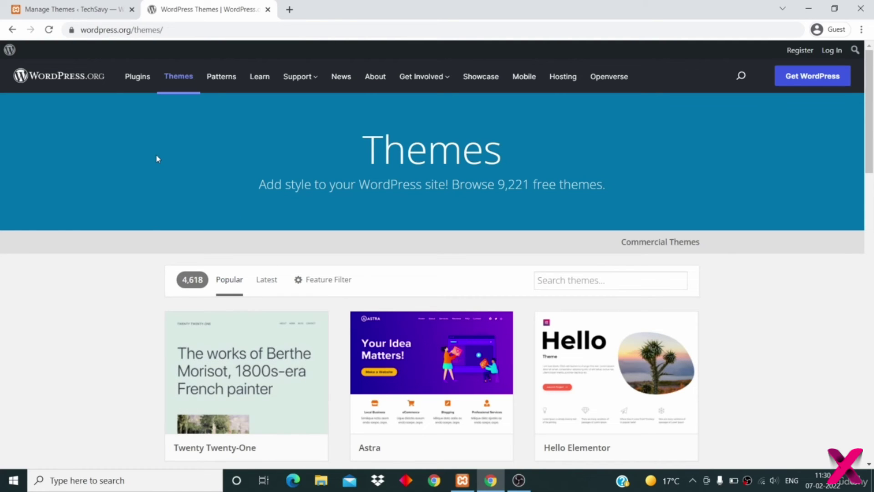
click(49, 10)
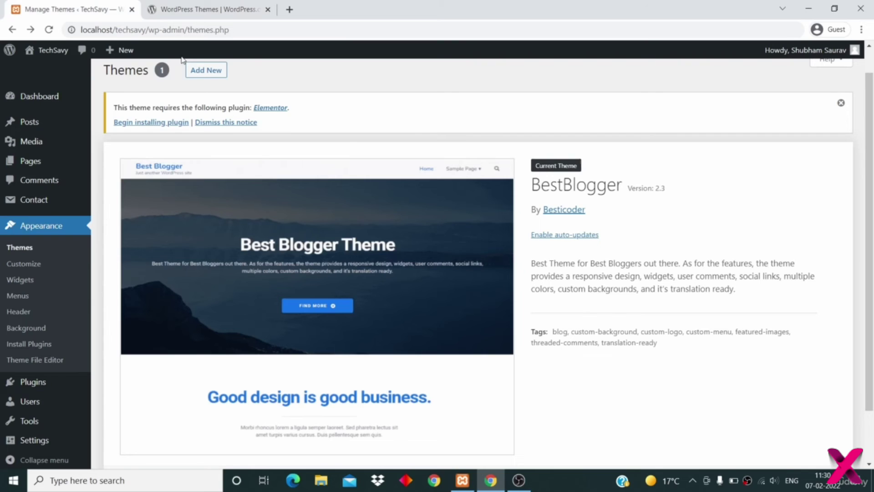
click(203, 7)
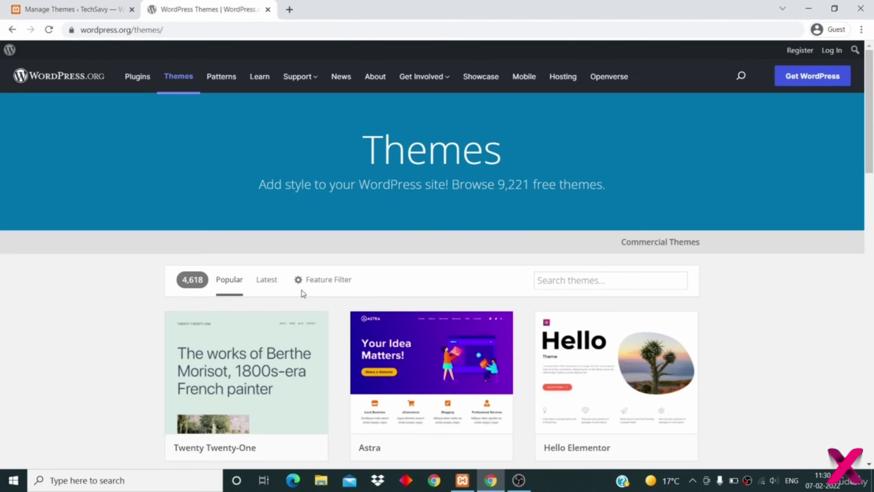
click(63, 16)
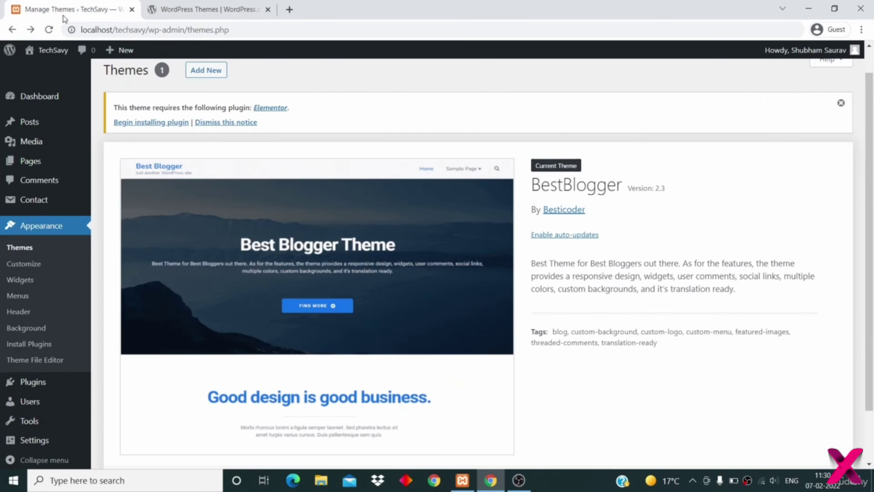
click(194, 9)
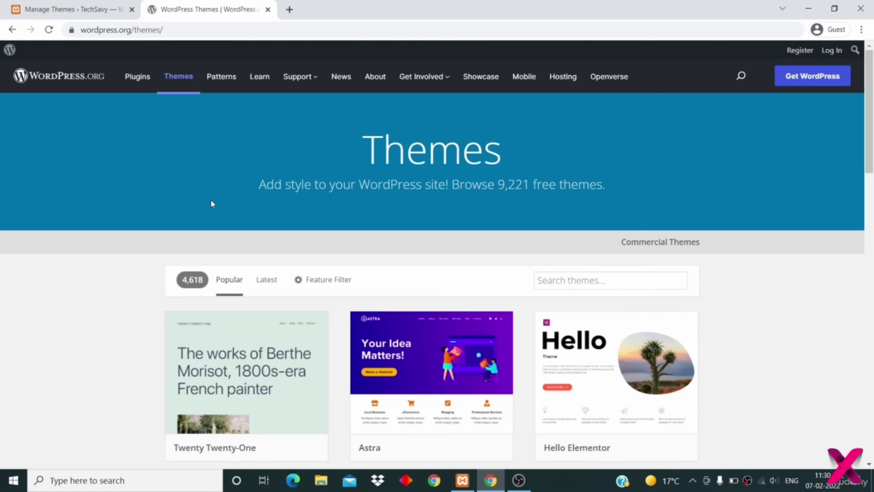
- Open the Astra theme's details page showing version 3.7.7
scroll(210, 201, down, 3)
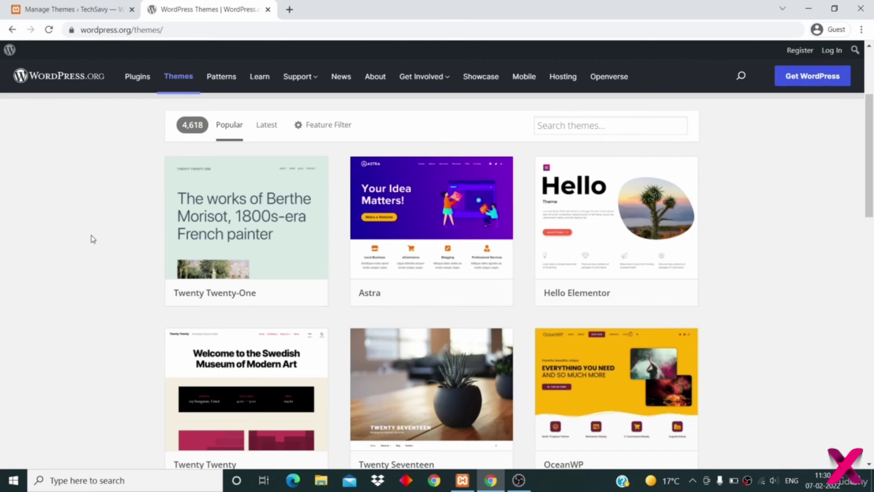
scroll(78, 188, down, 1)
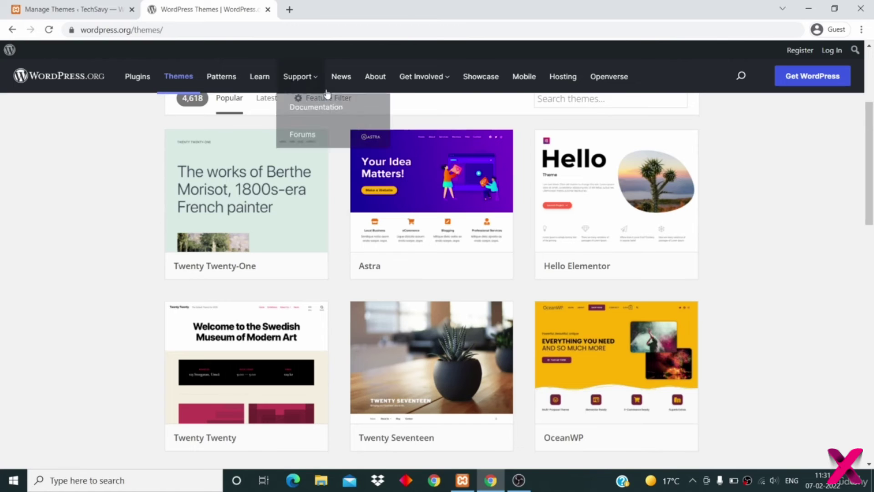
click(420, 199)
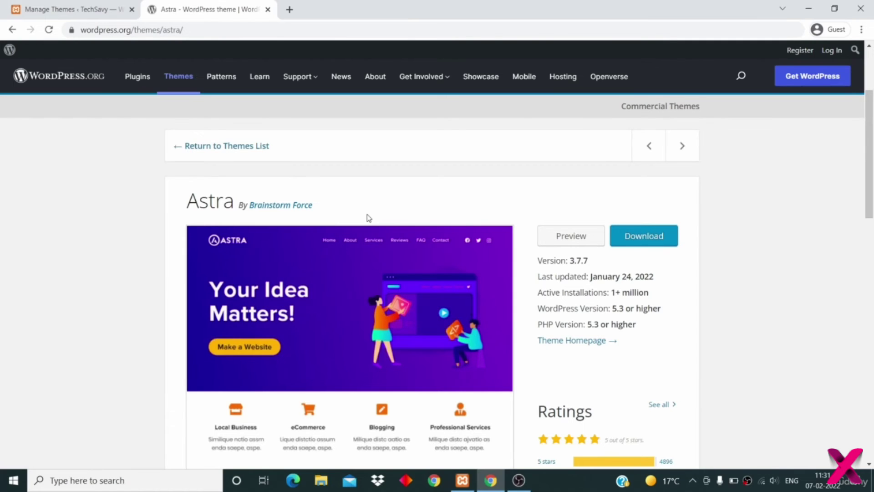
- Download the Astra theme as astra.3.7.7.zip
scroll(369, 218, down, 3)
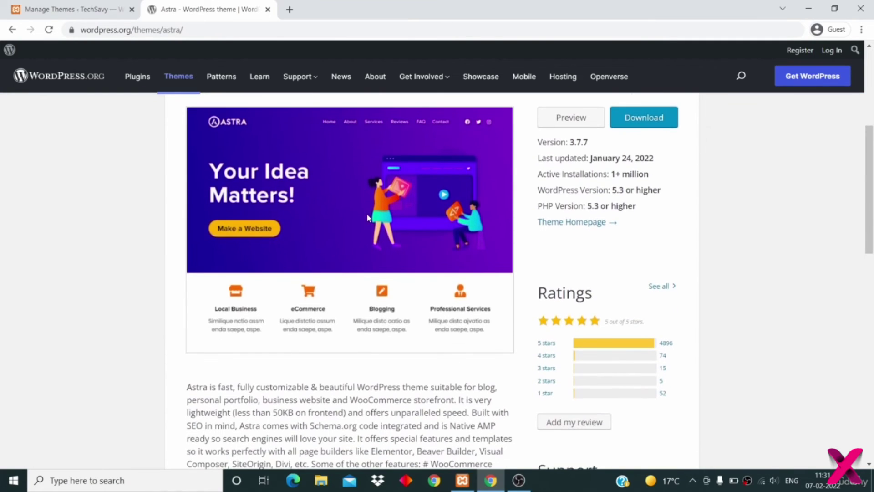
scroll(367, 218, up, 5)
scroll(499, 258, down, 3)
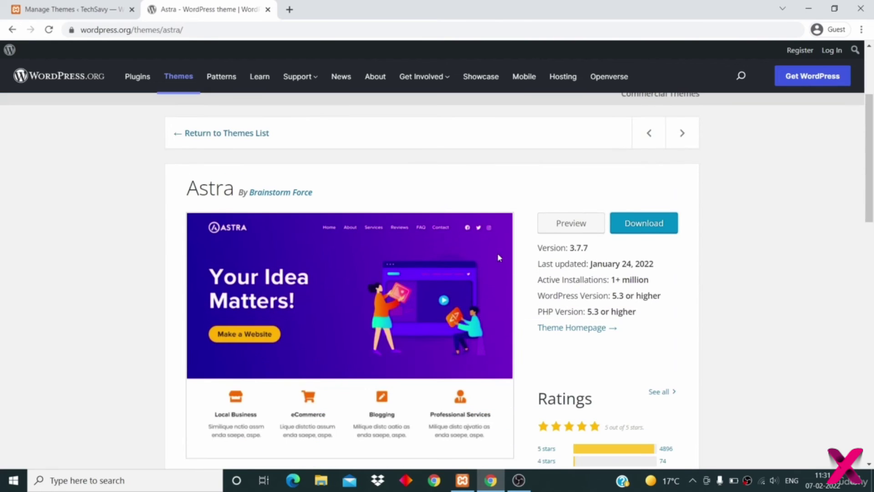
click(648, 225)
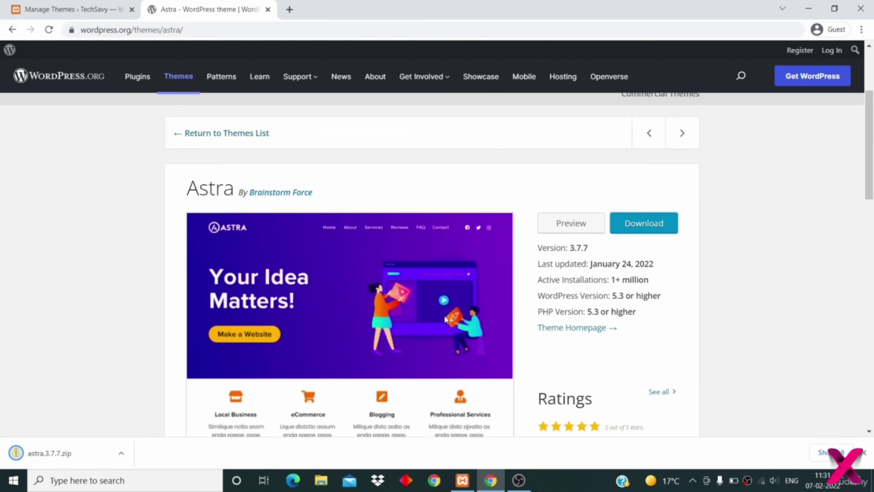
- Preview the Astra theme demo, then close the preview
scroll(446, 318, down, 2)
scroll(478, 291, up, 3)
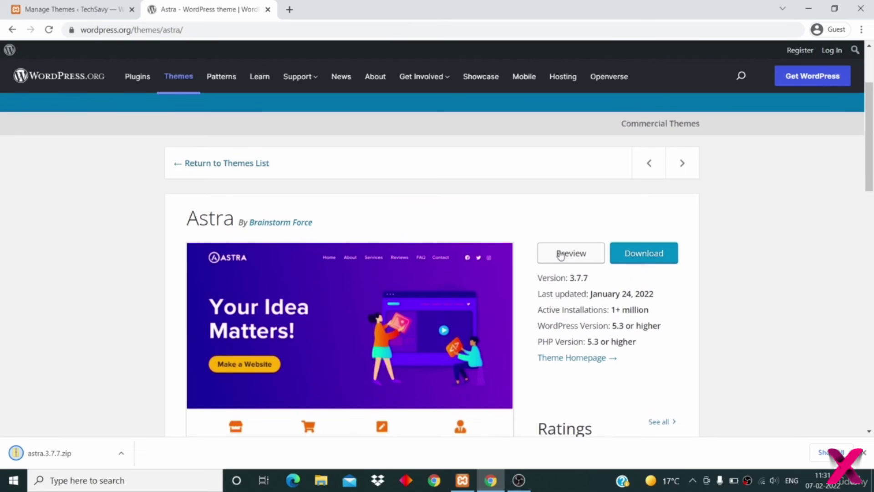
click(561, 253)
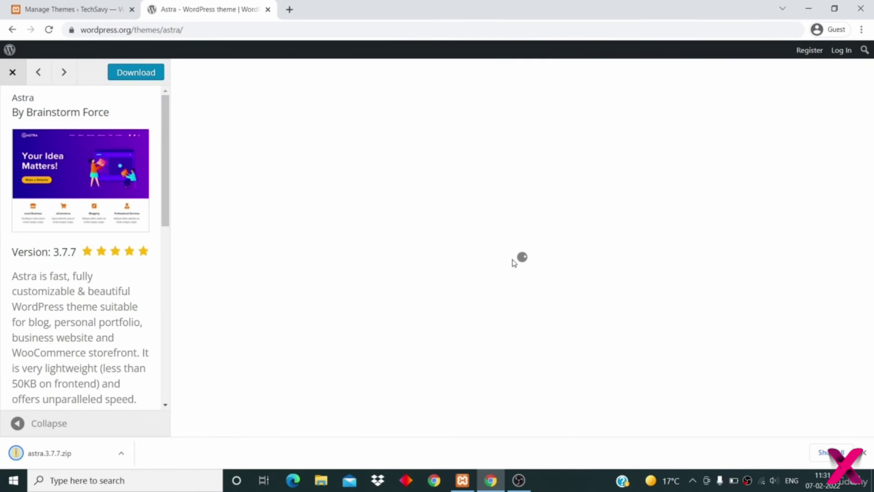
scroll(606, 282, down, 10)
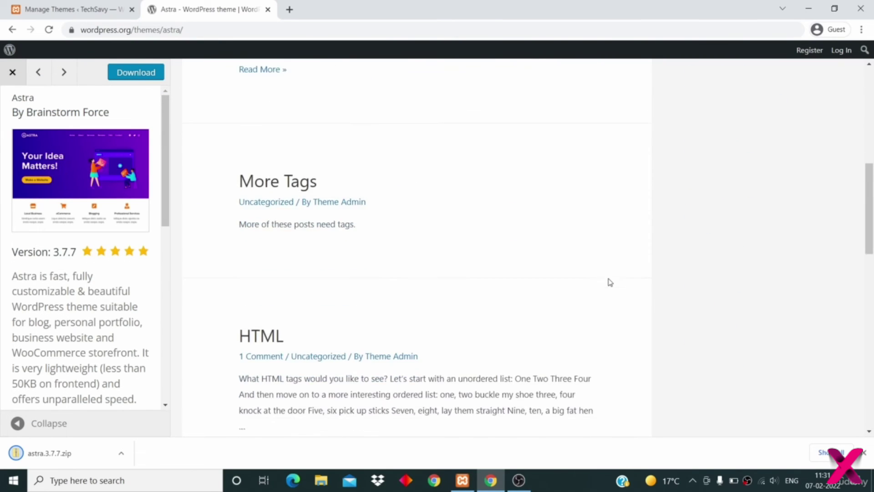
scroll(610, 282, down, 4)
scroll(609, 282, up, 15)
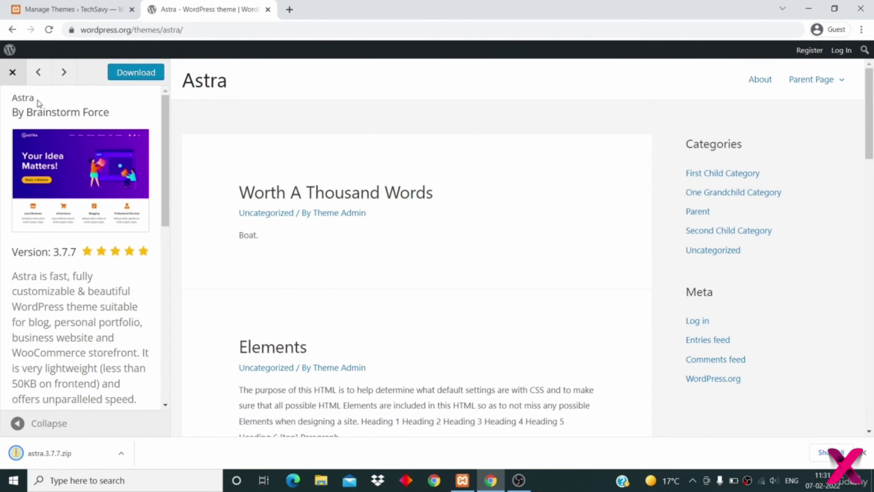
click(13, 73)
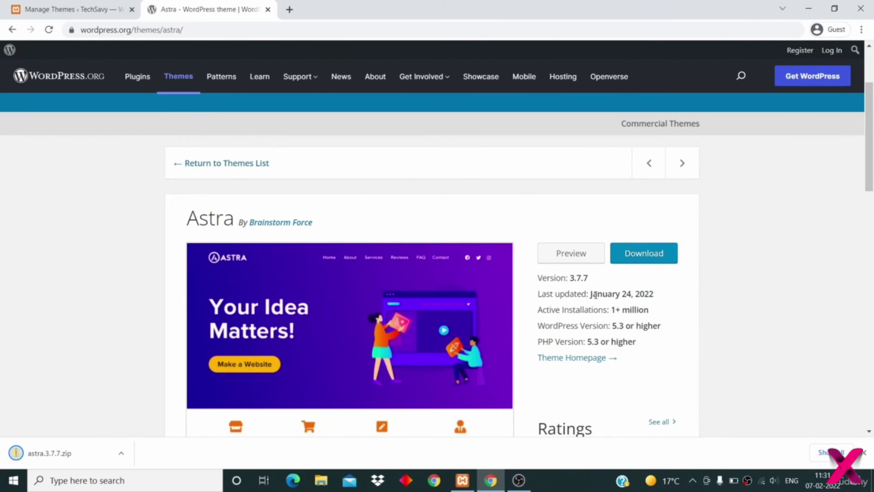
- Return to the TechSavy Manage Themes admin page with BestBlogger current
drag(591, 294, 644, 294)
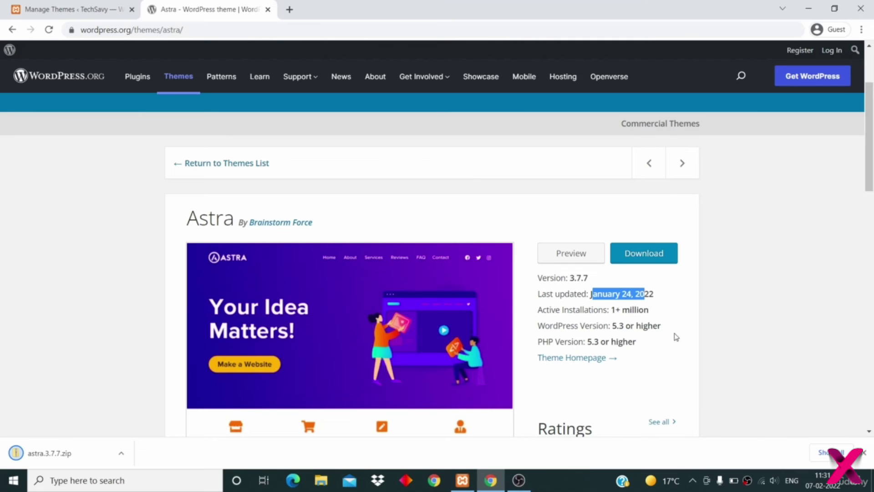
scroll(686, 363, down, 1)
scroll(685, 363, down, 8)
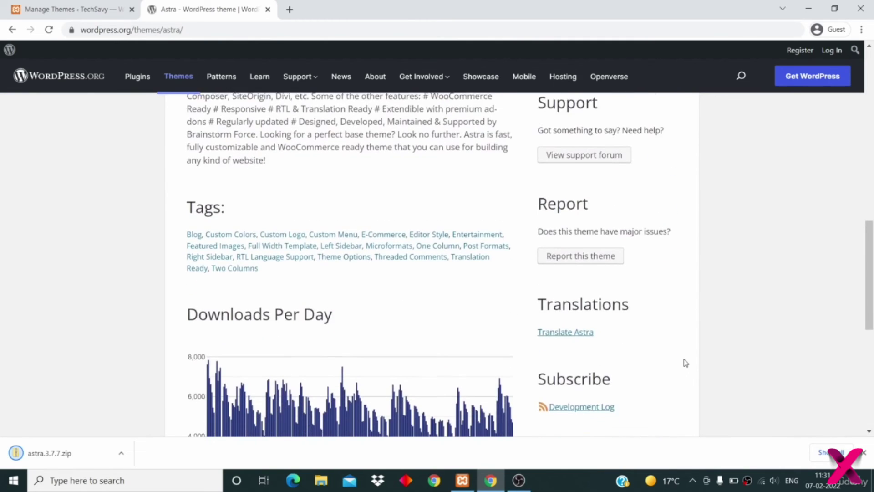
scroll(686, 363, up, 10)
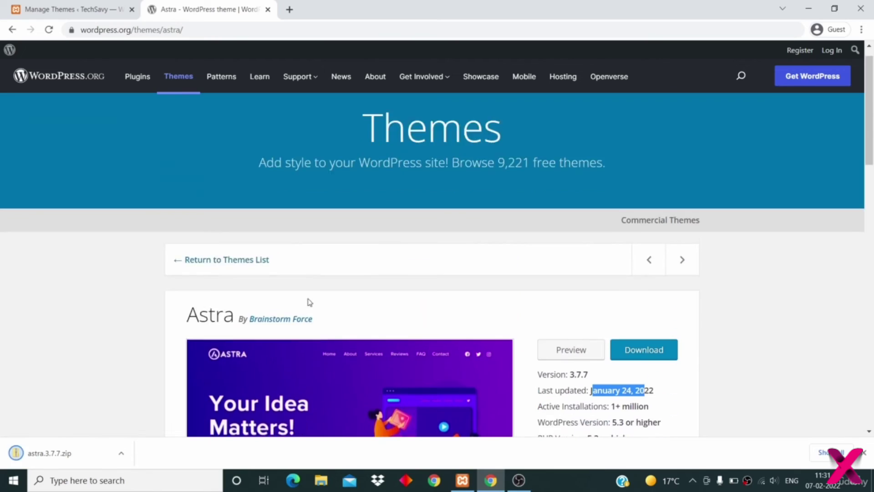
click(53, 11)
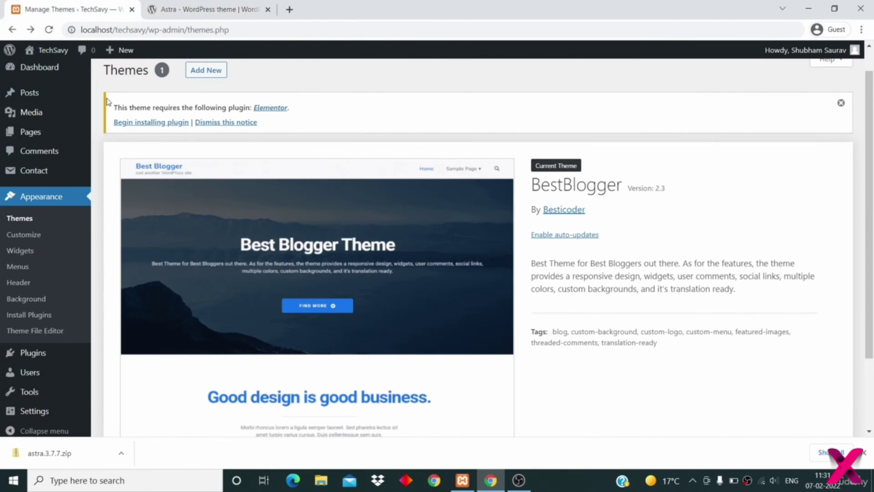
- Upload astra.3.7.7.zip from Downloads via Add New > Upload Theme and install it
click(212, 74)
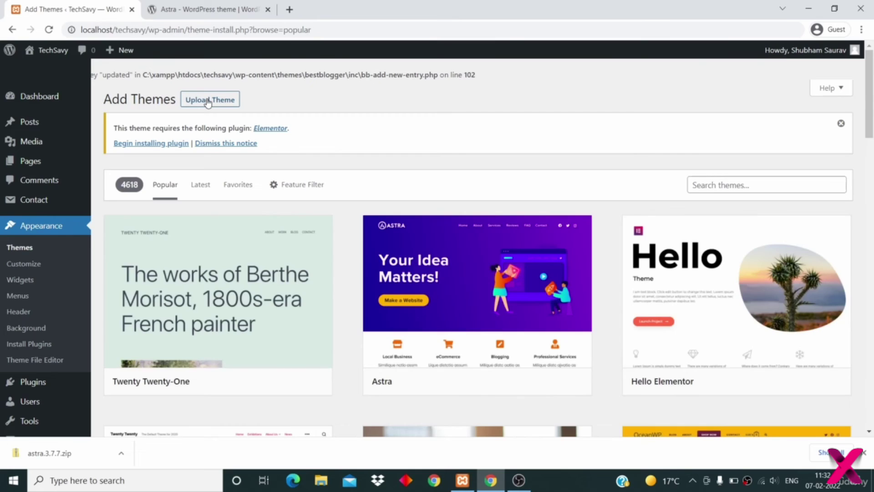
click(207, 103)
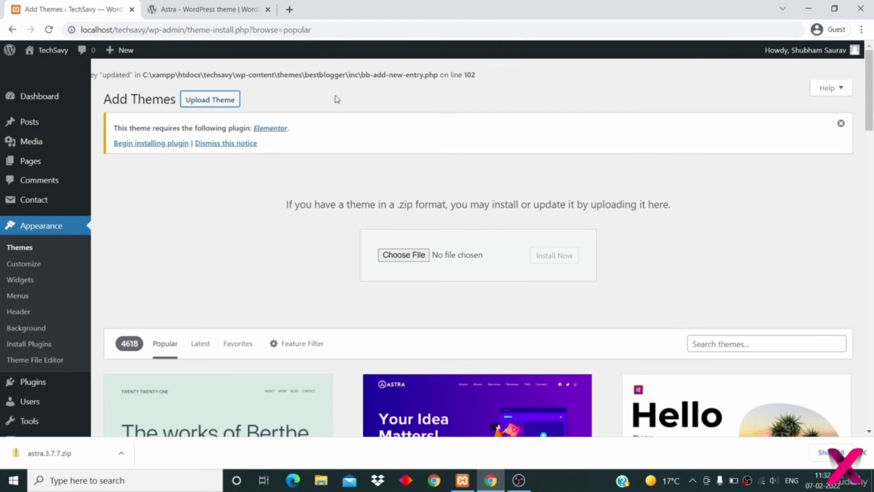
click(412, 258)
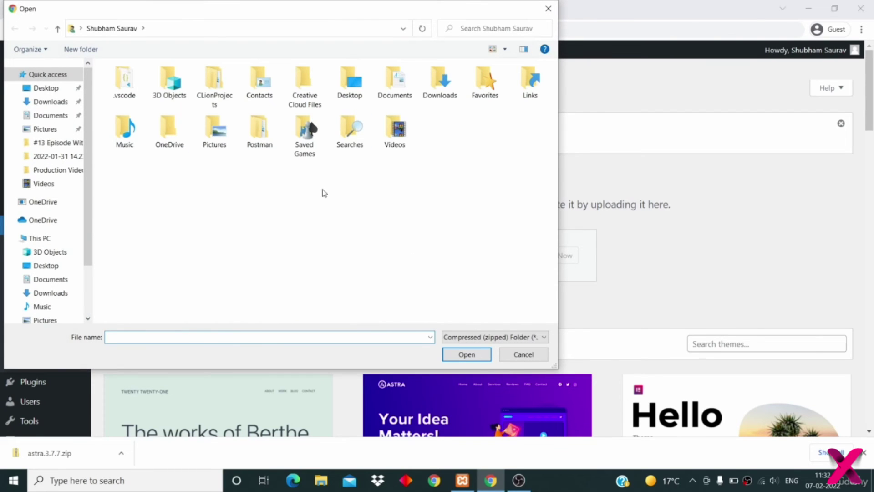
double_click(448, 82)
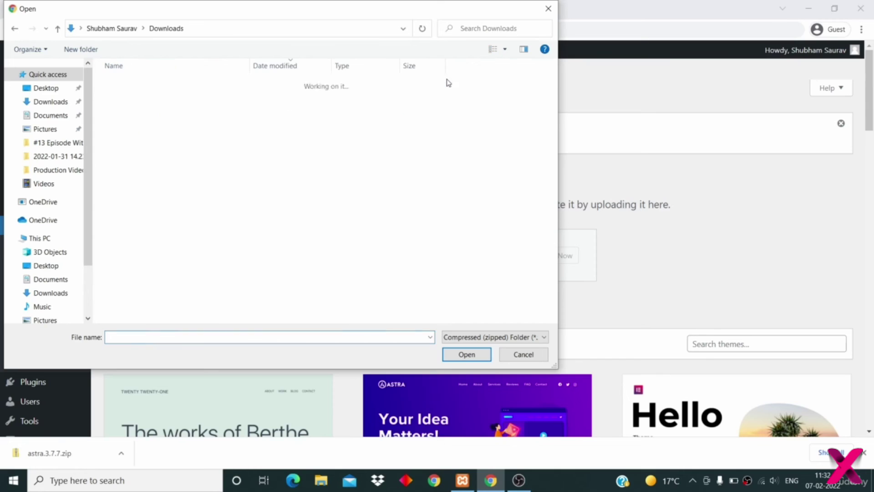
key(Down)
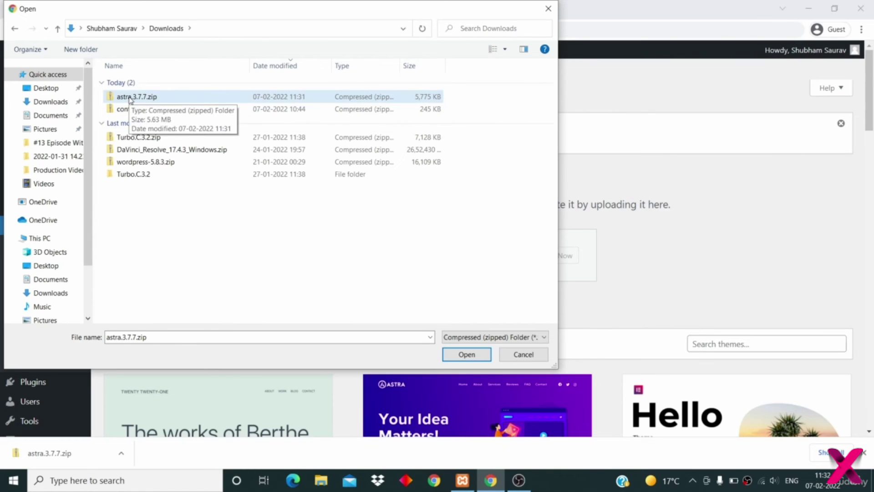
click(465, 355)
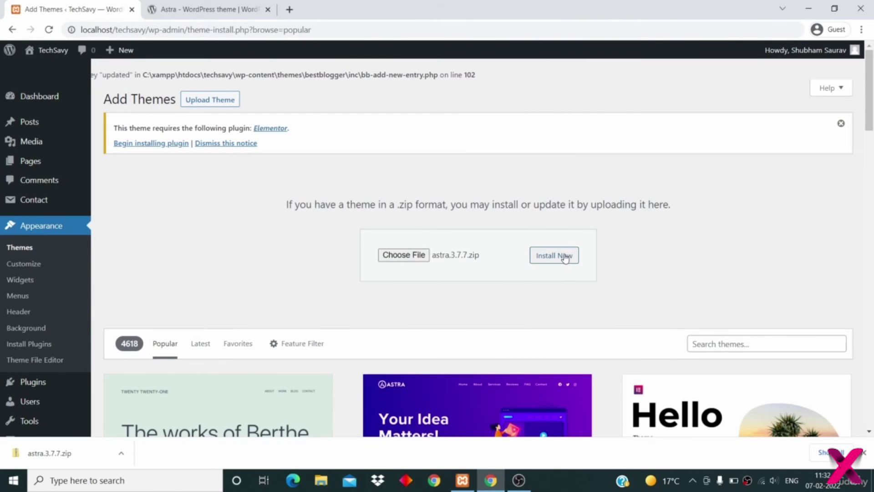
click(564, 257)
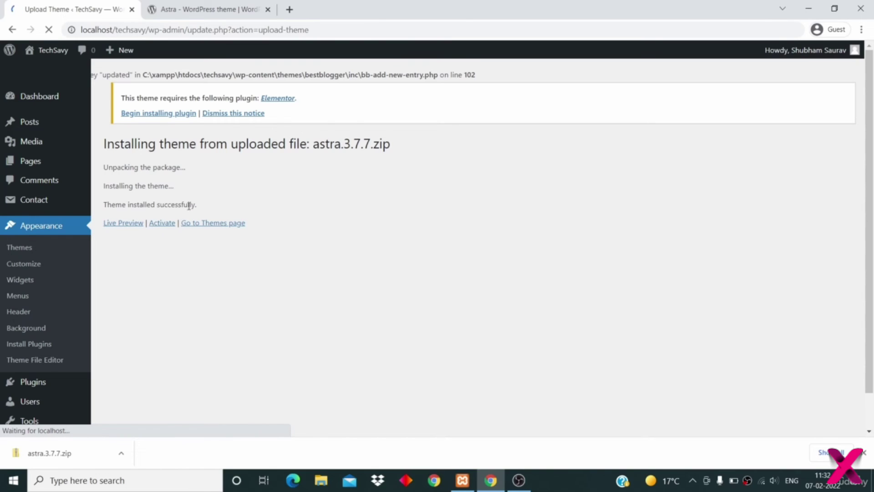
- Activate Astra and view the TechSavy front page in the Astra design
click(162, 225)
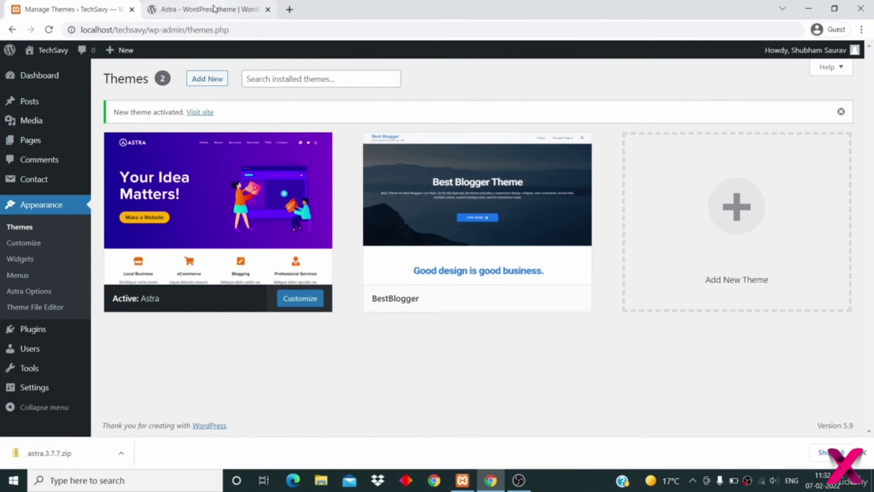
click(203, 117)
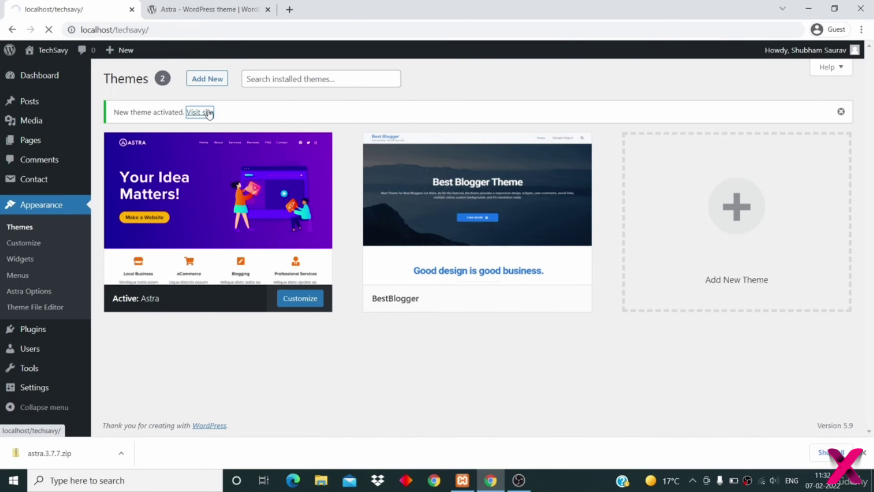
scroll(251, 158, down, 9)
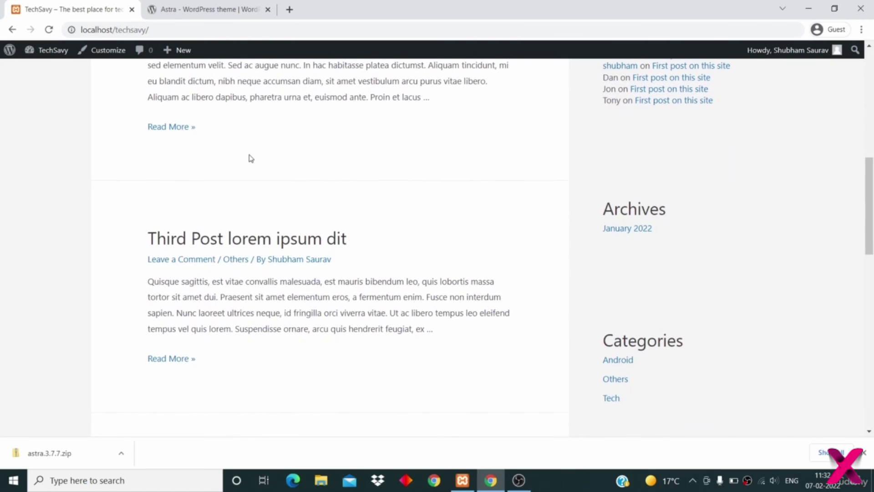
scroll(251, 158, up, 9)
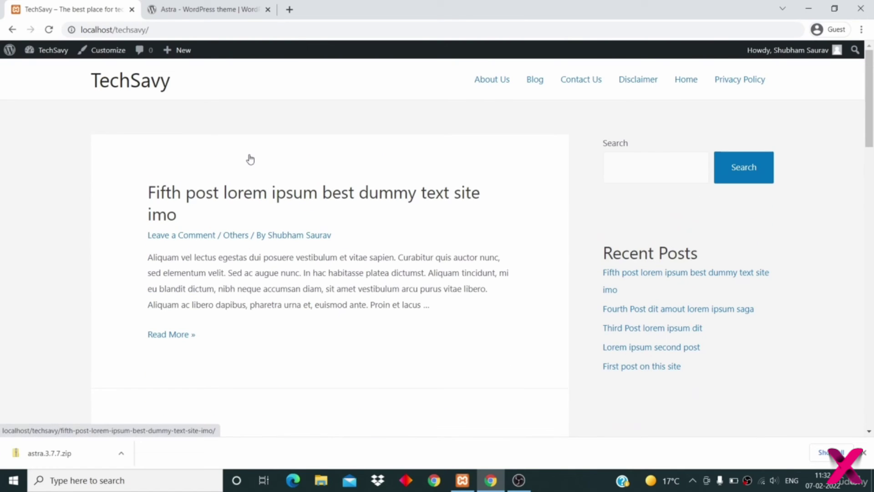
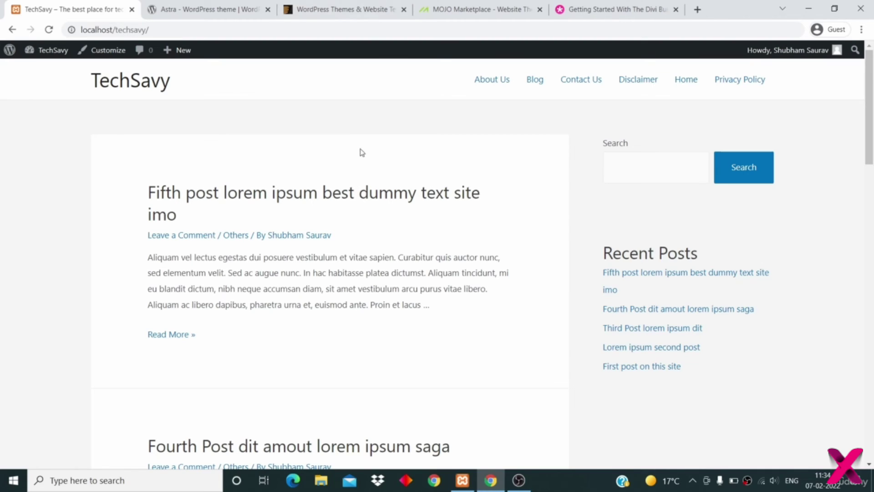
- Browse the ThemeForest template marketplace home page
click(333, 10)
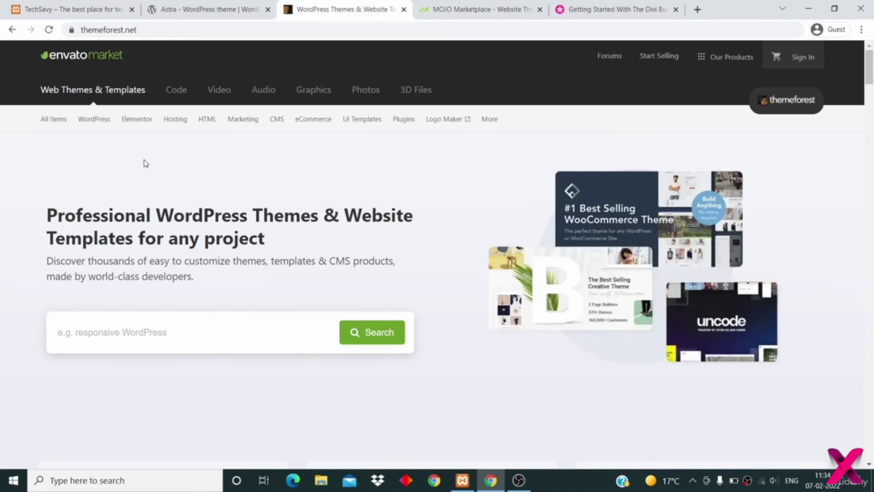
scroll(145, 163, down, 1)
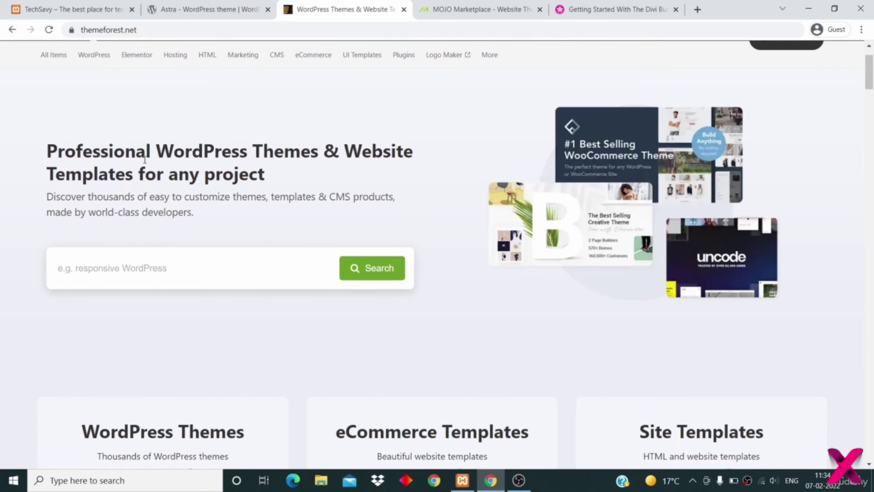
scroll(145, 160, down, 5)
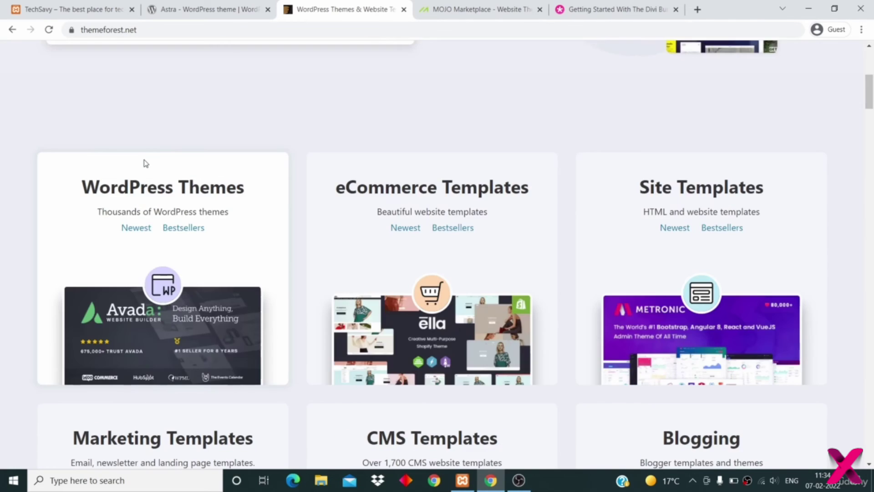
scroll(146, 163, down, 3)
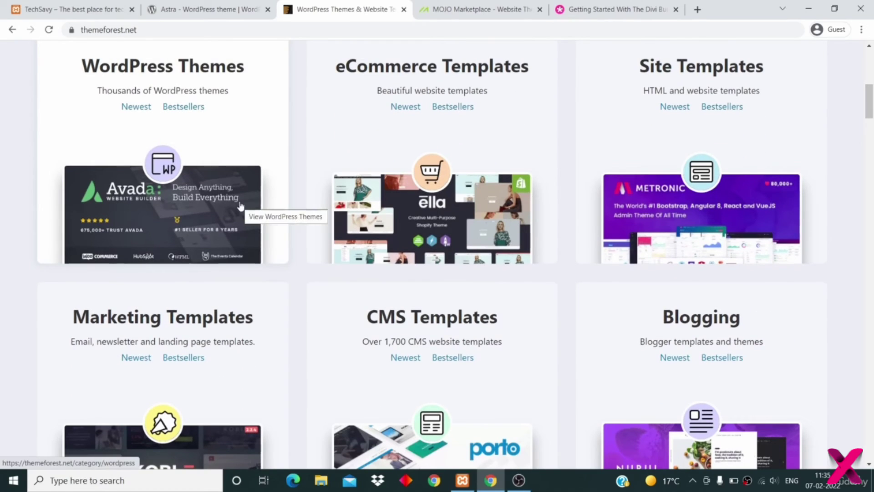
scroll(241, 207, down, 6)
scroll(240, 207, up, 15)
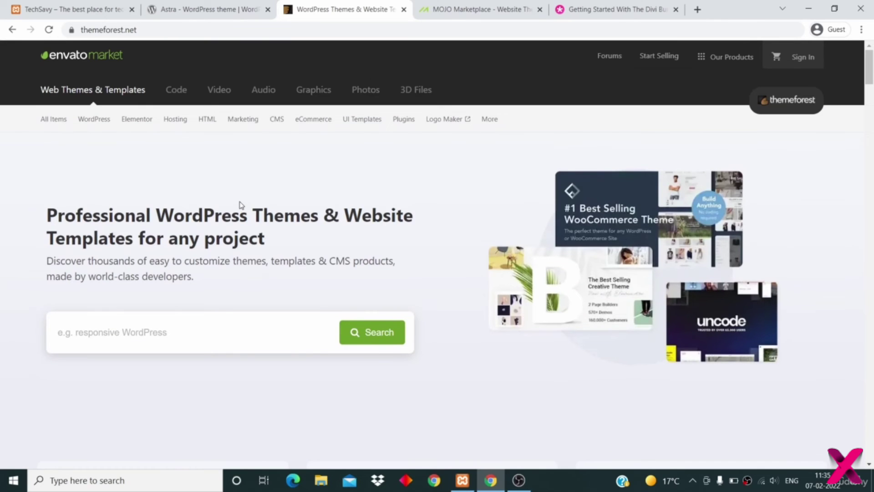
scroll(241, 205, down, 1)
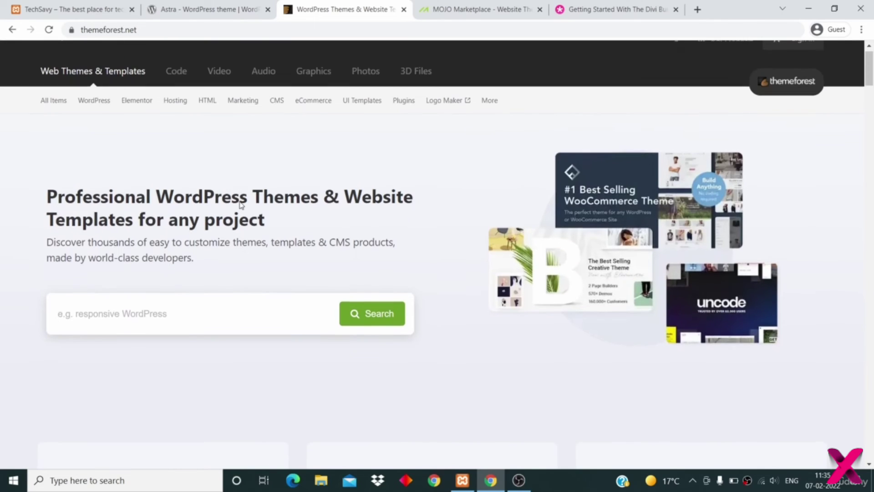
- Search ThemeForest for 'blog' and scroll through the 14,622 template results
click(197, 305)
text(blog)
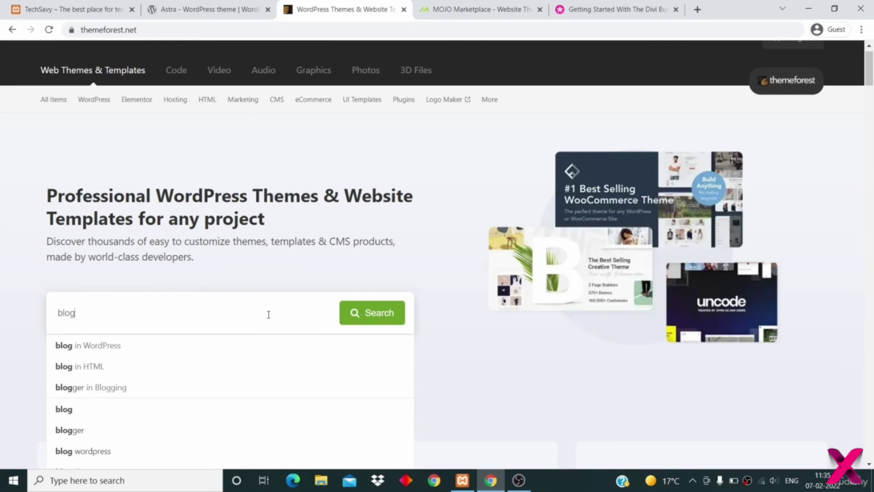
click(369, 320)
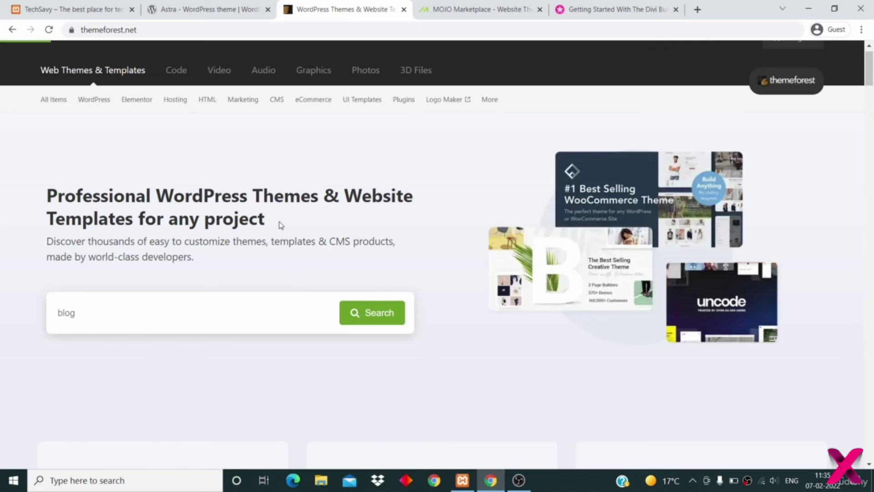
scroll(280, 224, down, 3)
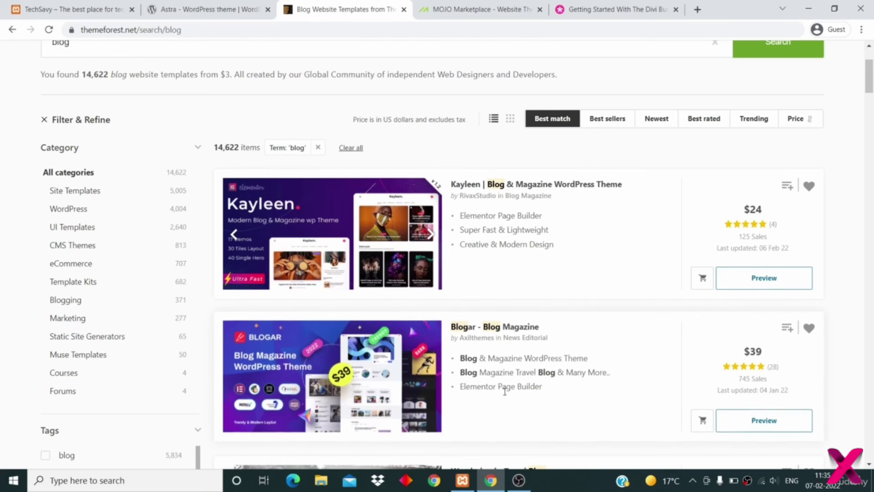
scroll(568, 374, down, 10)
scroll(568, 374, down, 2)
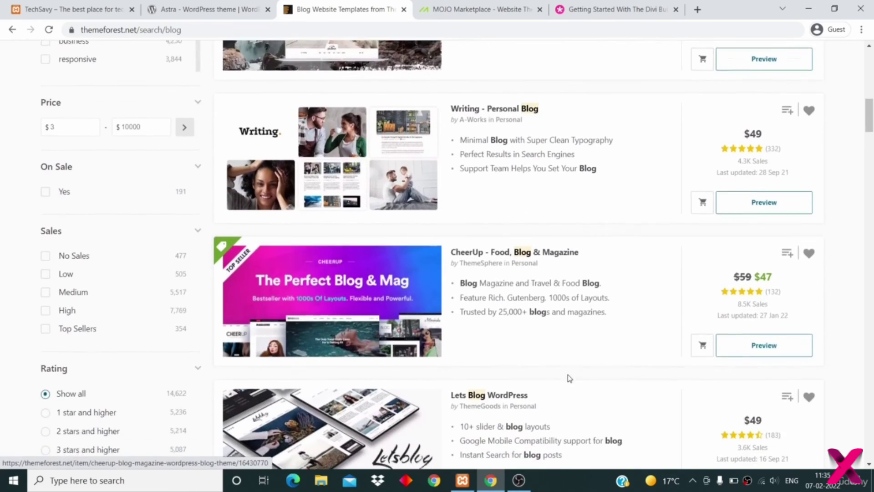
scroll(568, 379, up, 12)
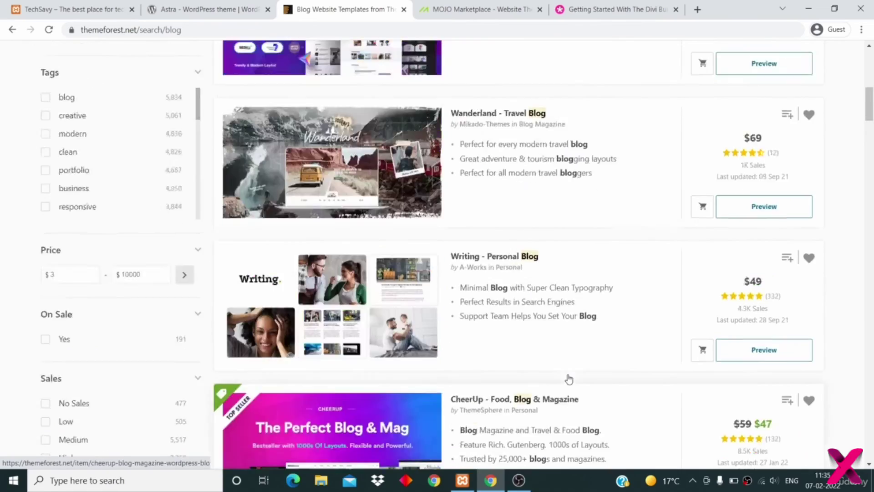
scroll(568, 378, up, 4)
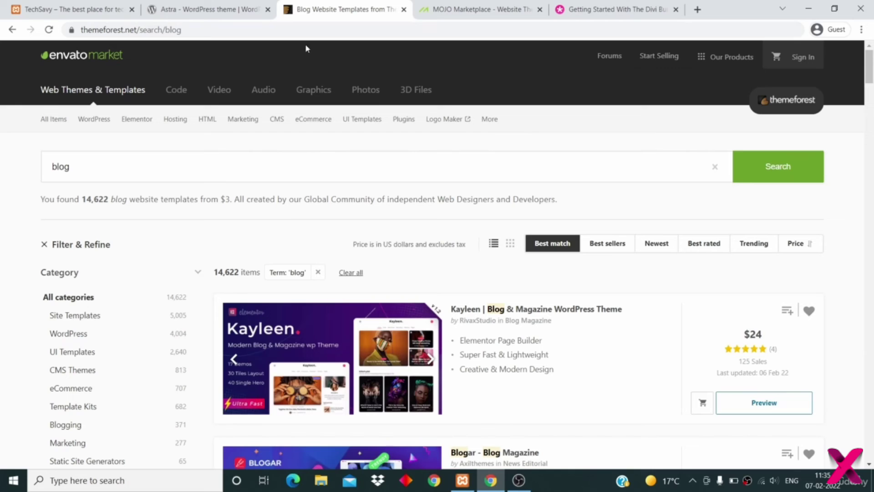
- Dismiss MOJO Marketplace's cookie notice and open the Themes > WordPress Themes listing
click(443, 7)
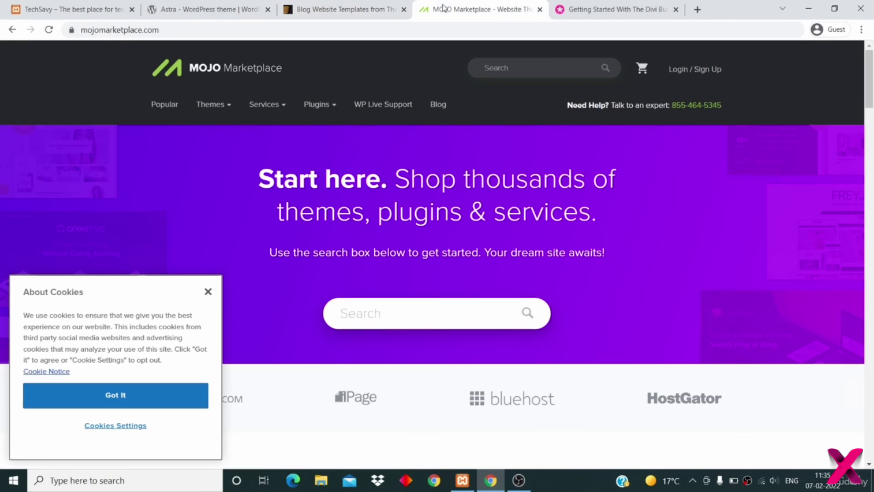
click(208, 292)
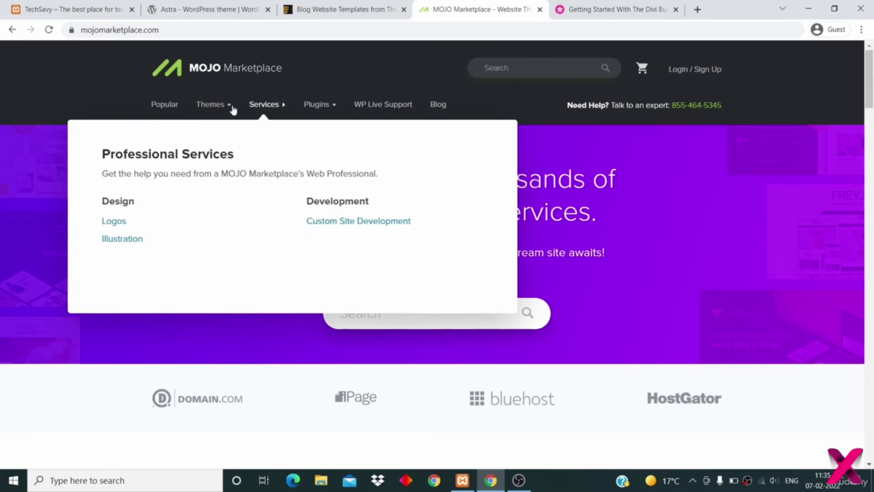
mouse_move(224, 110)
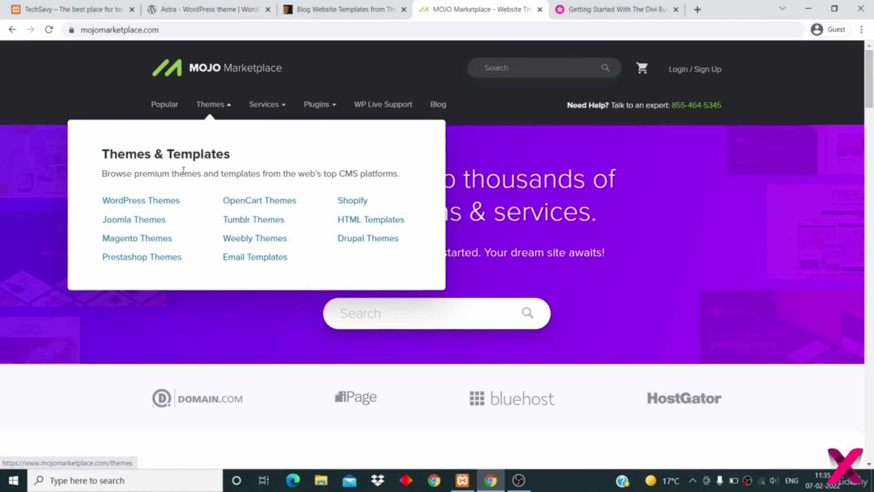
click(165, 205)
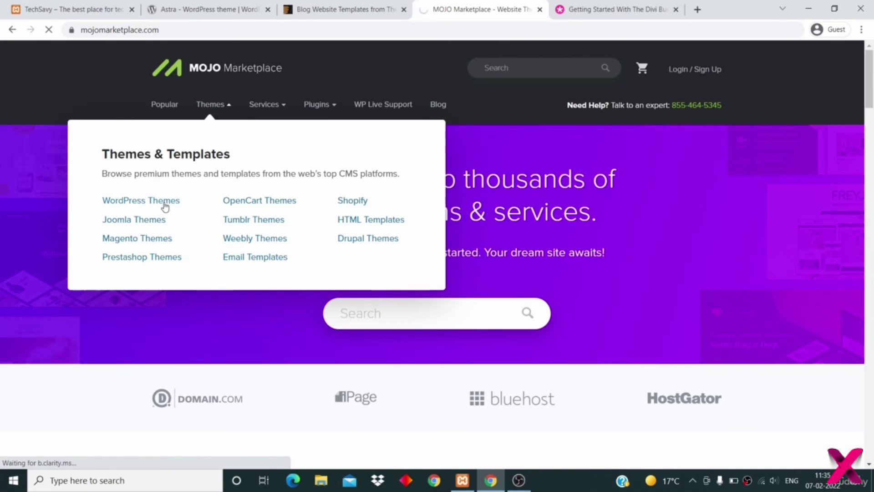
- Scroll through the 794 WordPress themes, then move to the Divi Builder documentation
scroll(182, 278, down, 10)
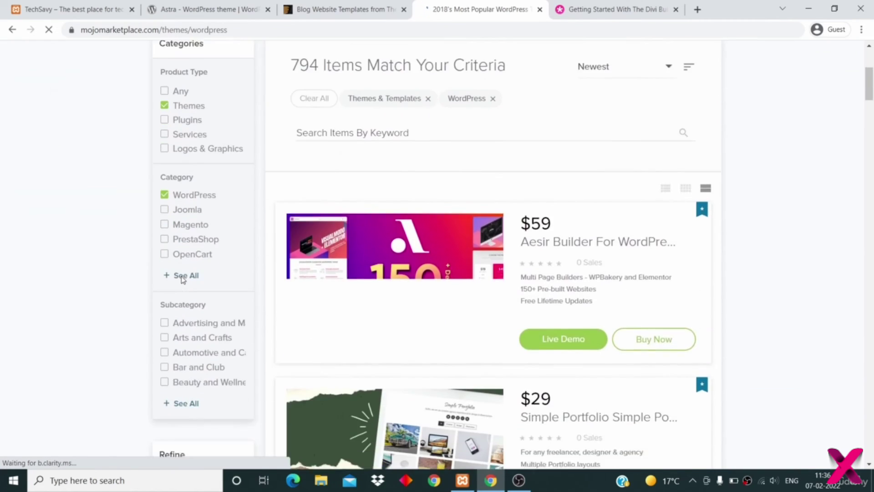
scroll(181, 278, down, 9)
scroll(183, 279, down, 2)
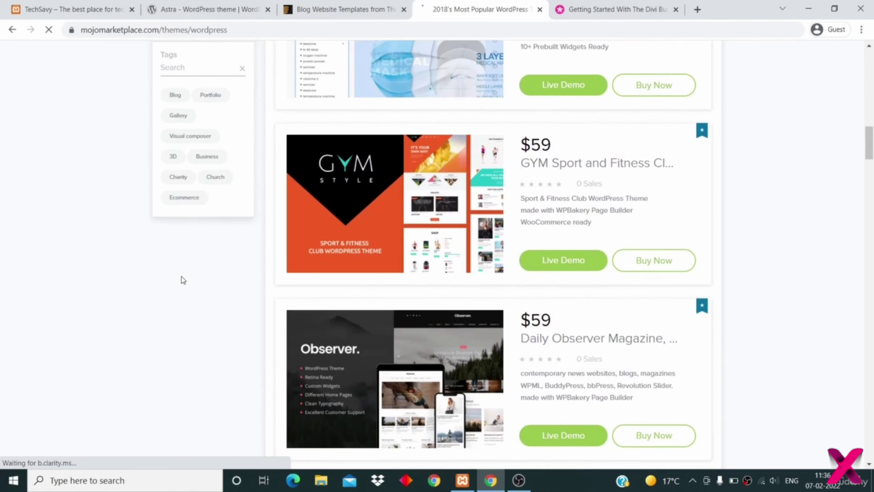
scroll(183, 279, up, 20)
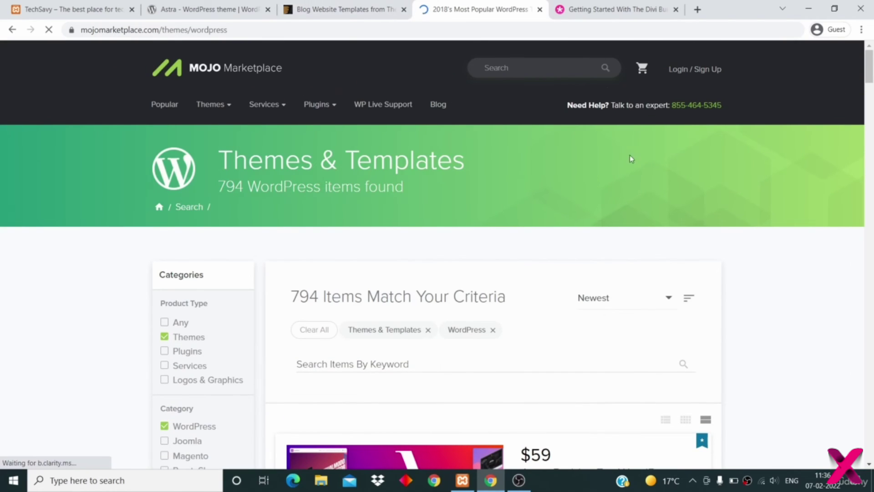
click(590, 12)
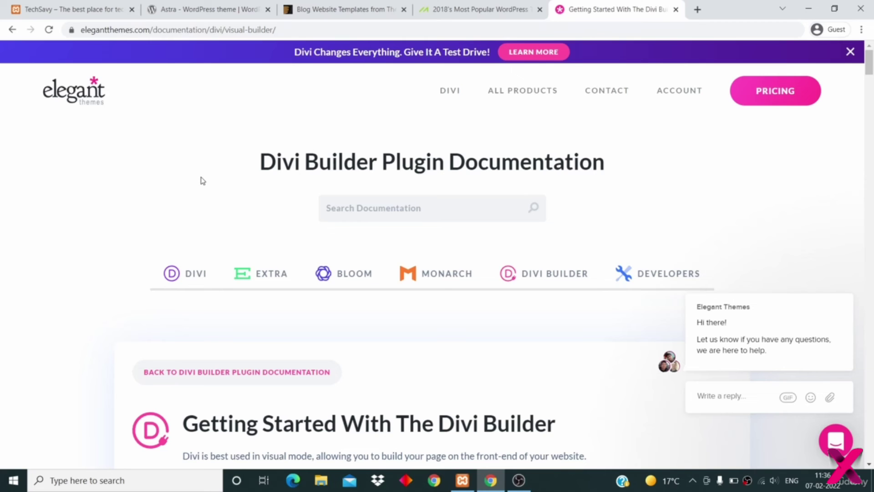
- Close the purple Divi promo banner on the Elegant Themes documentation
scroll(202, 181, down, 5)
scroll(203, 180, up, 5)
click(850, 51)
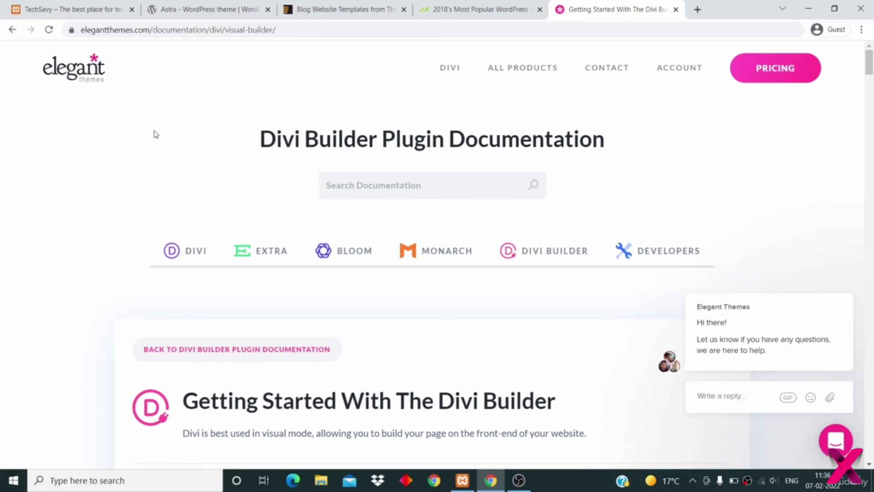
mouse_move(527, 79)
- Read through the Visual Builder docs, then return to the WordPress.org Astra theme page
scroll(299, 147, down, 20)
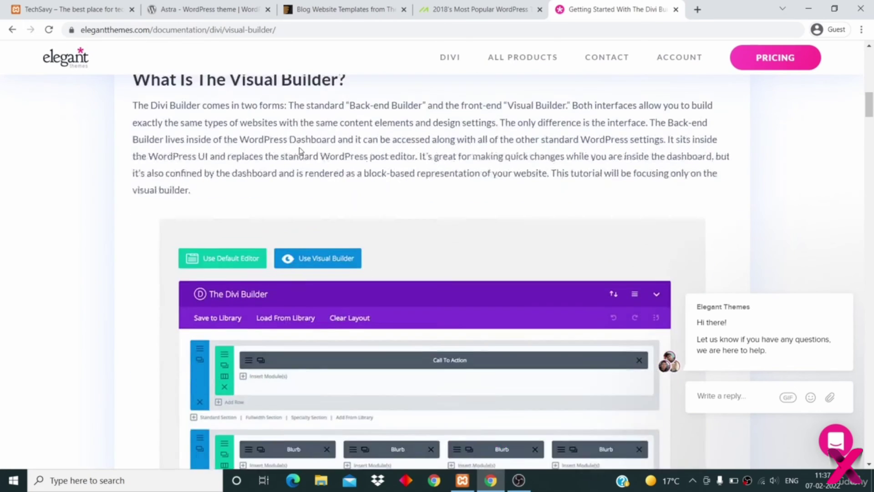
scroll(300, 147, up, 2)
scroll(299, 147, down, 11)
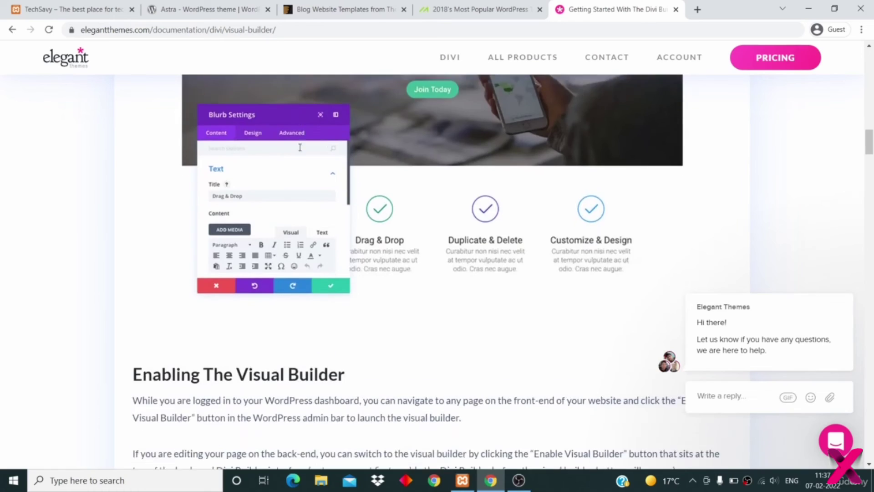
scroll(301, 151, up, 16)
scroll(300, 150, up, 10)
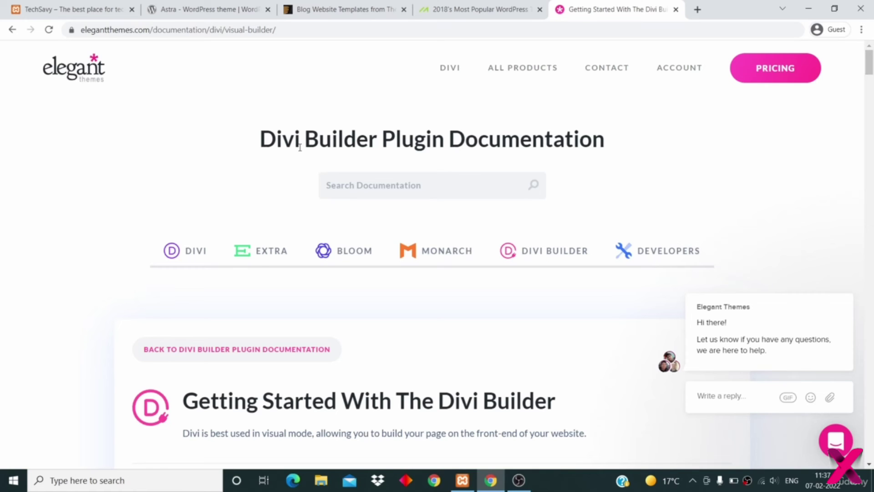
click(191, 10)
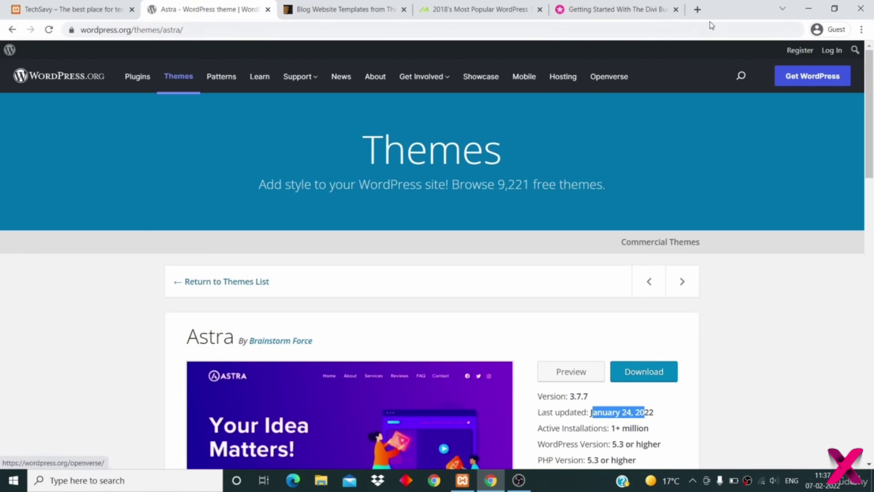
- Web-search 'astra theme' in a new tab and open the official Astra site
click(697, 10)
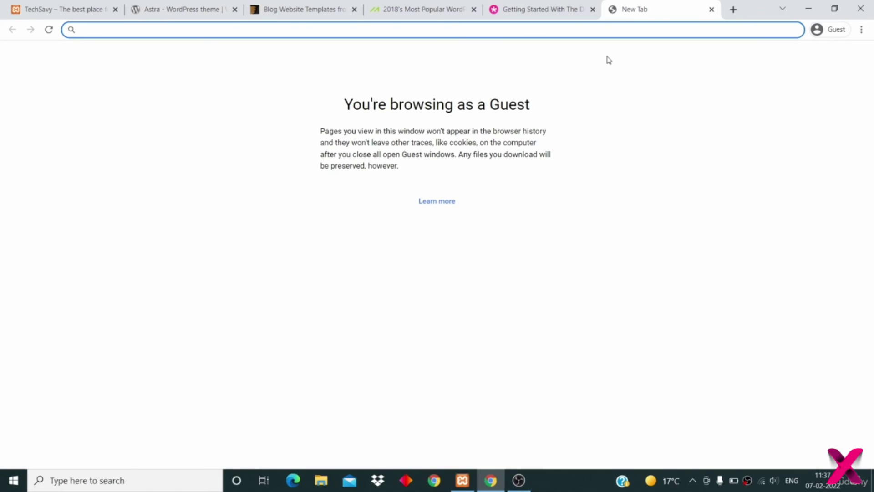
text(astr)
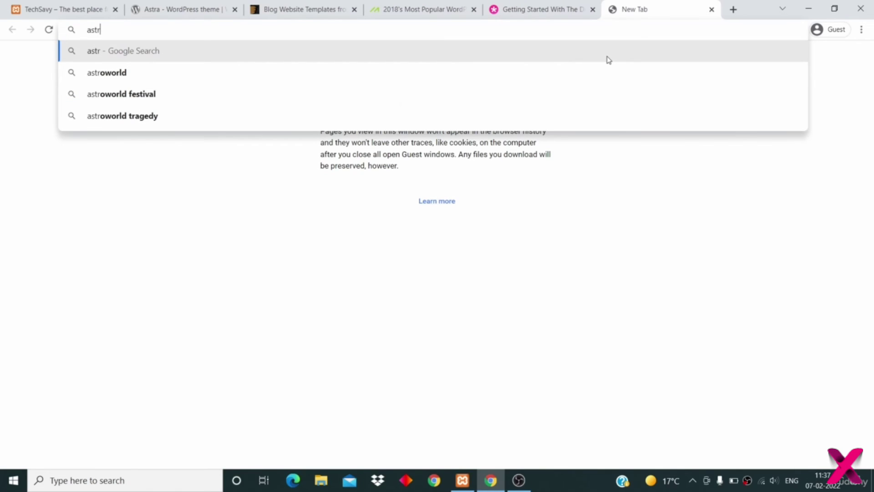
text(a theme)
key(Return)
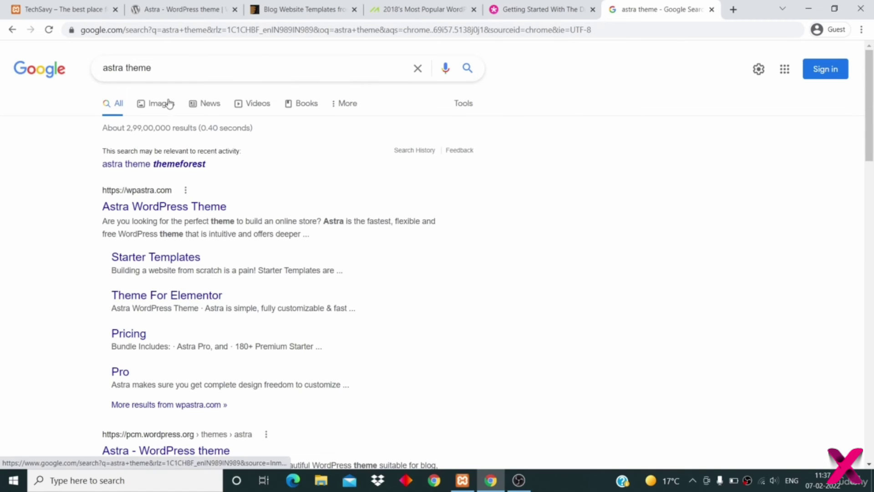
click(172, 210)
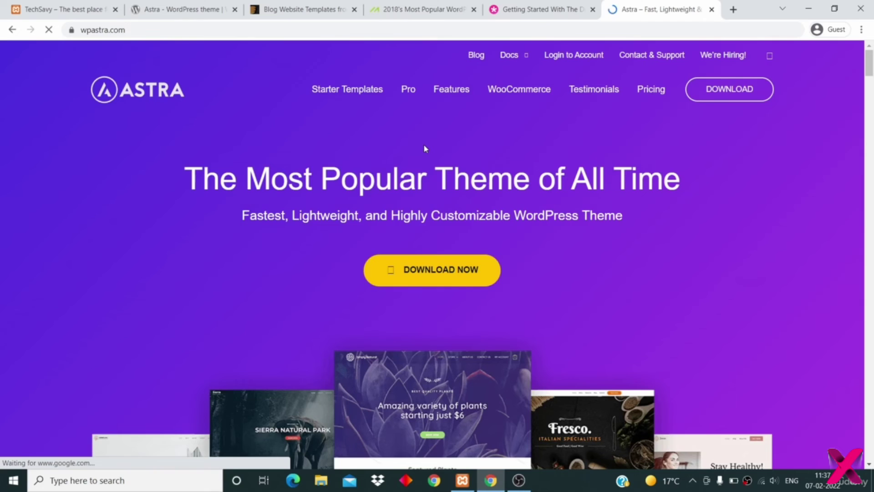
- Look over the Astra Pro exclusive features page, then return to the WordPress tabs
scroll(423, 148, down, 1)
scroll(423, 148, down, 6)
scroll(433, 302, down, 5)
scroll(436, 302, down, 1)
scroll(436, 302, up, 15)
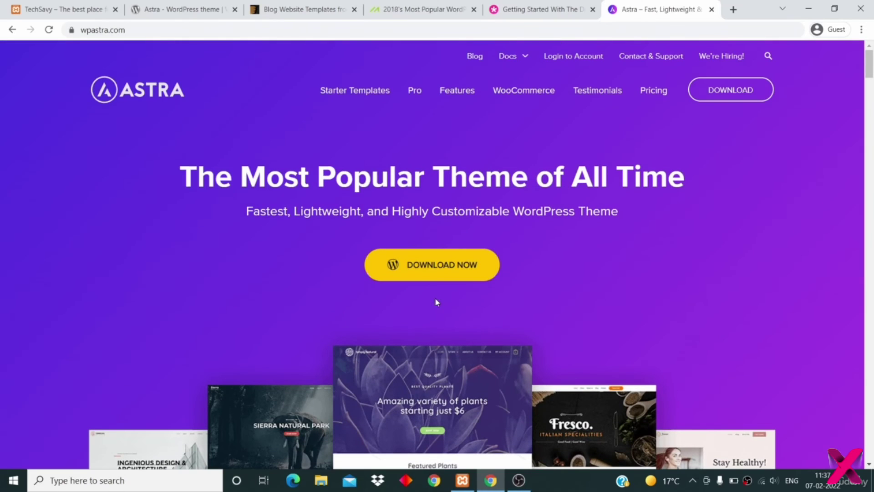
click(415, 93)
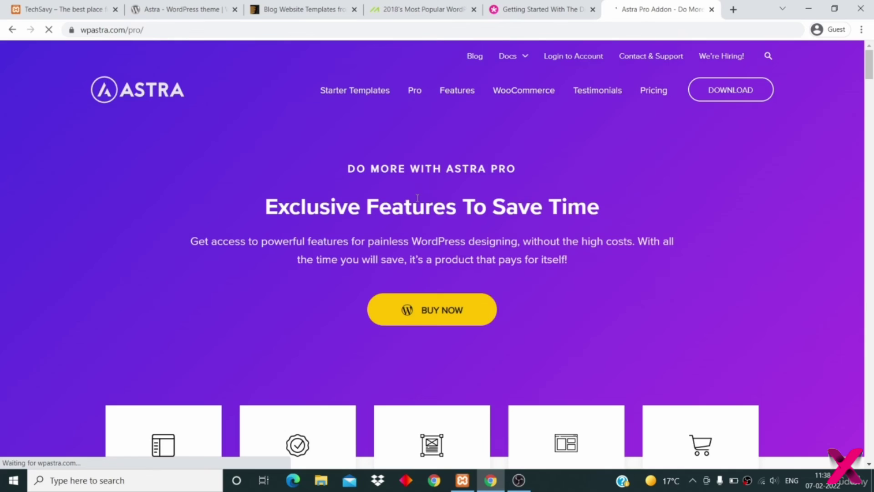
scroll(418, 197, down, 4)
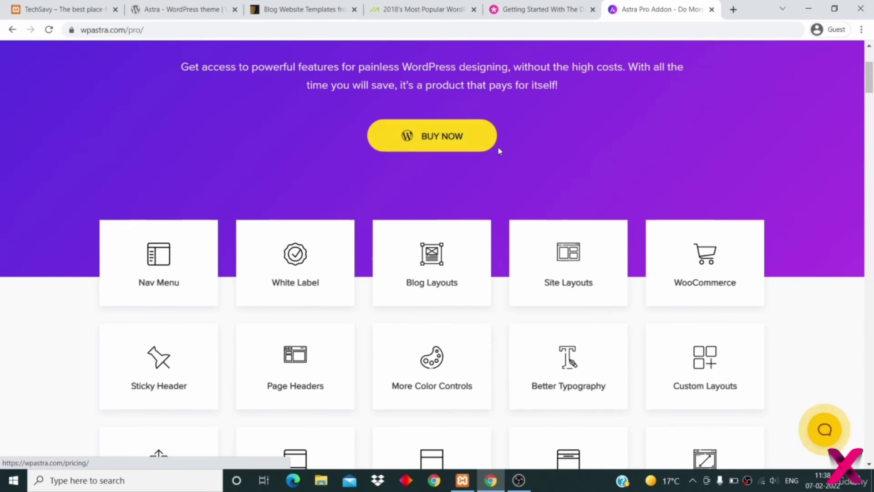
scroll(510, 157, up, 4)
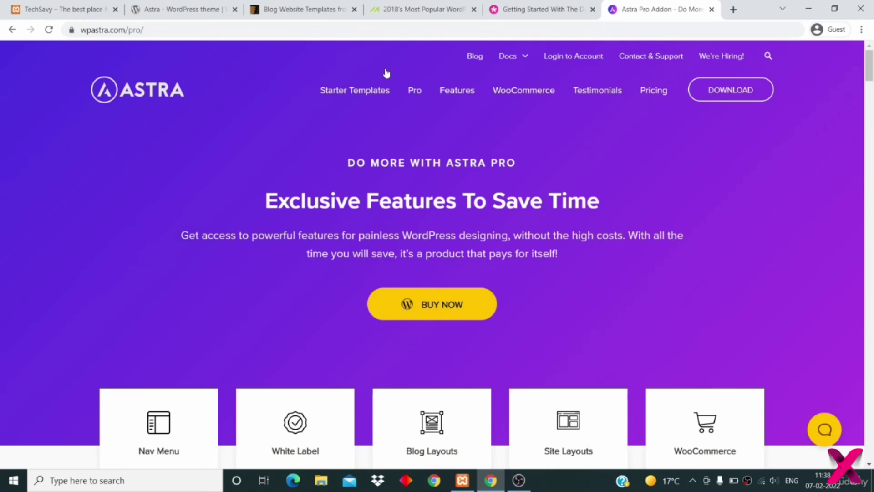
click(320, 11)
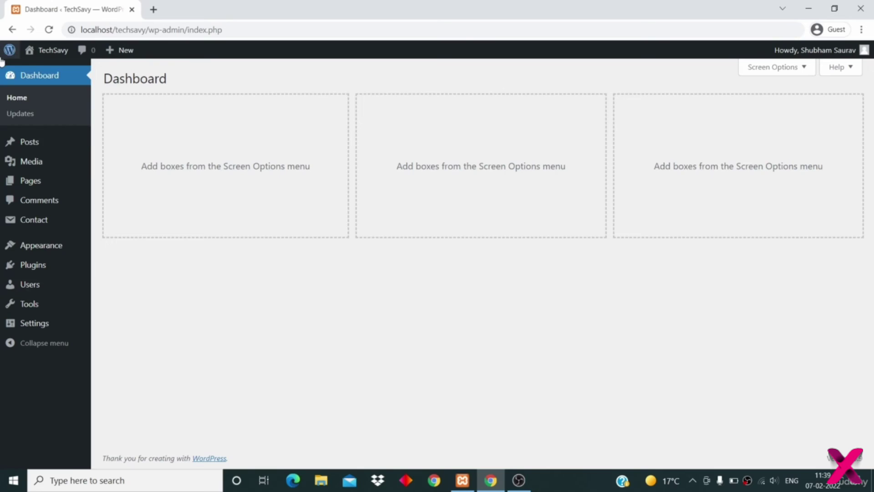
- Open the TechSavy site via Visit Site in a new tab and scroll its five posts
mouse_move(43, 59)
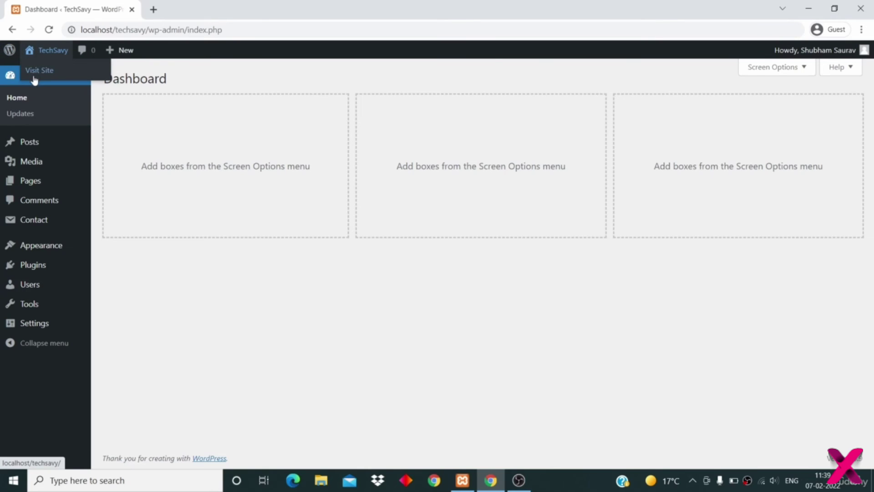
right_click(40, 74)
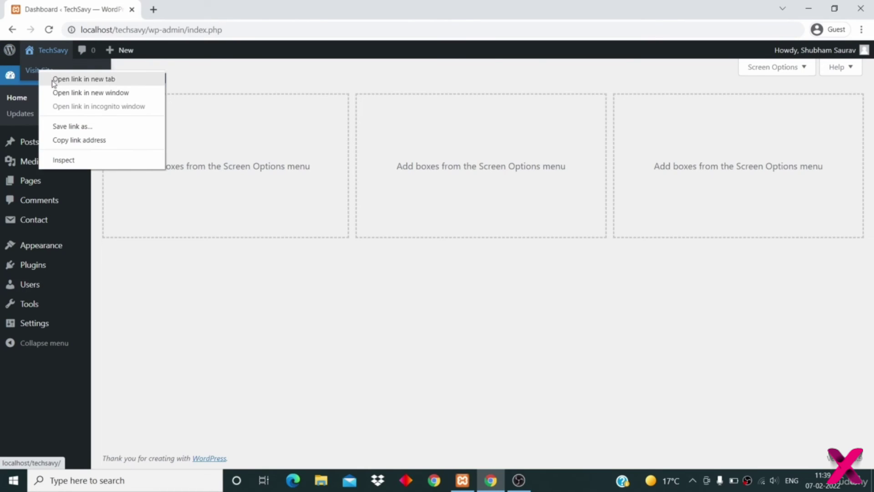
click(53, 81)
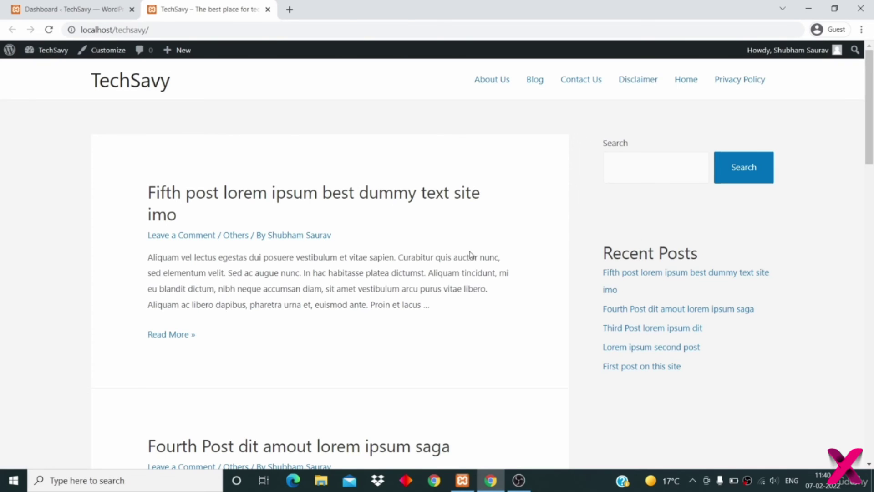
scroll(470, 254, down, 1)
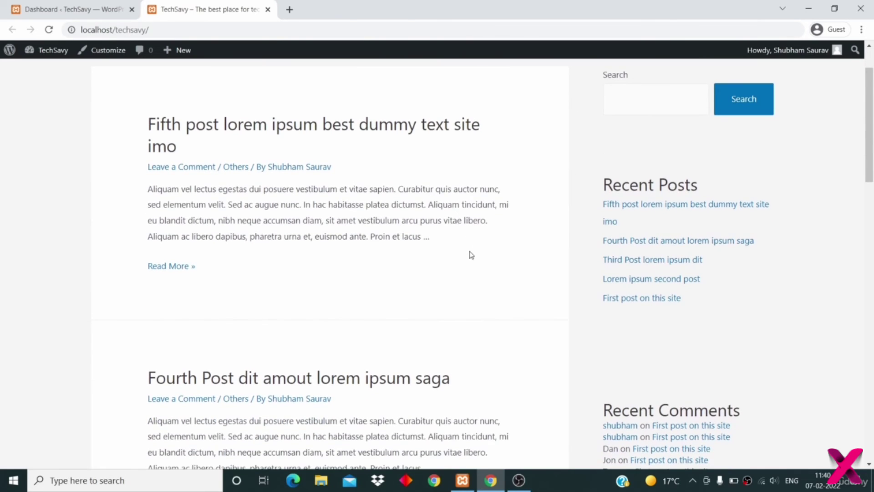
scroll(468, 253, up, 1)
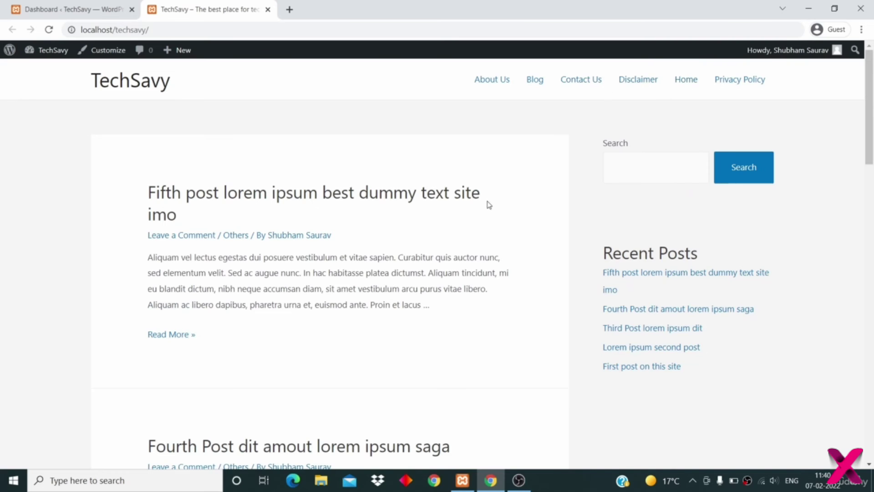
scroll(488, 204, down, 15)
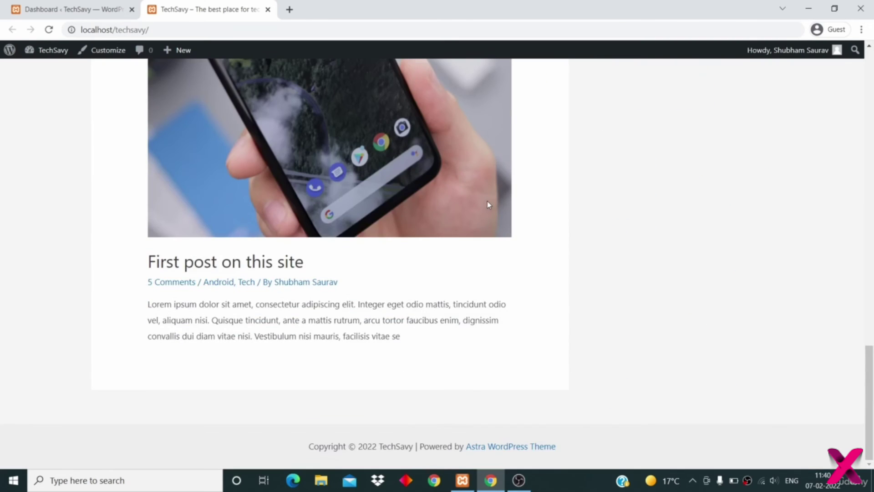
scroll(488, 205, up, 15)
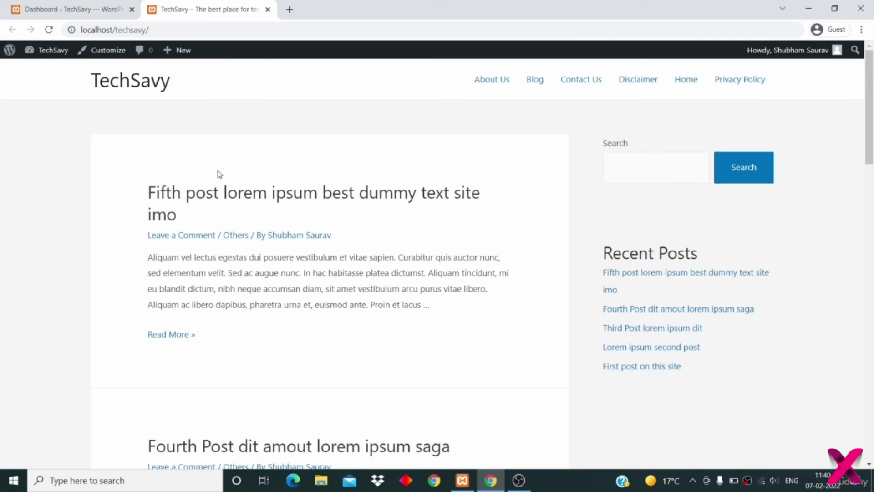
- Go to Appearance > Menus and name the new menu 'Top Menu'
click(59, 12)
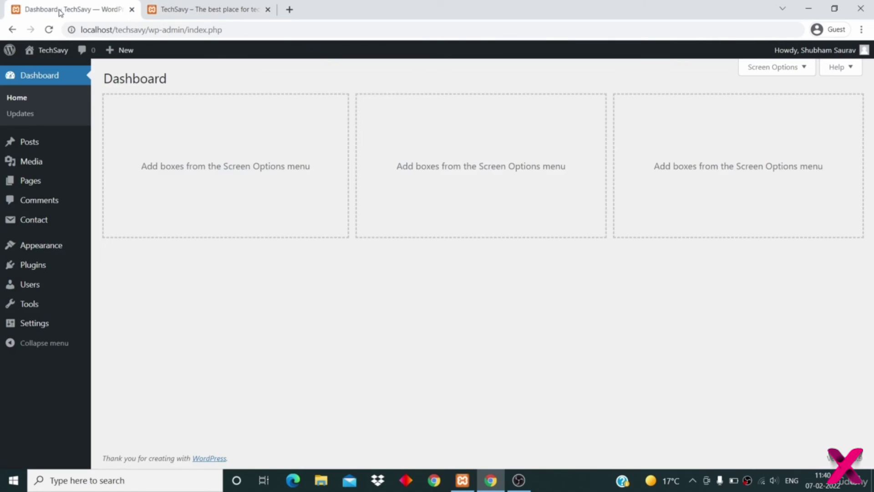
mouse_move(57, 245)
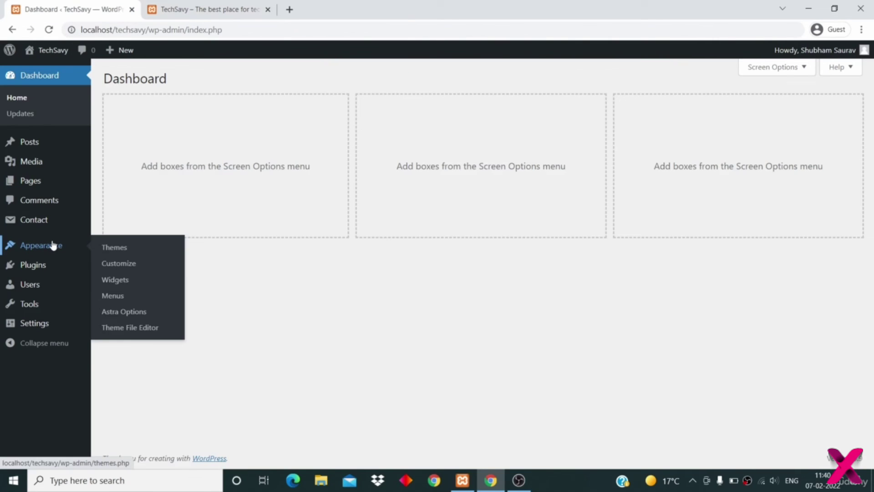
click(113, 295)
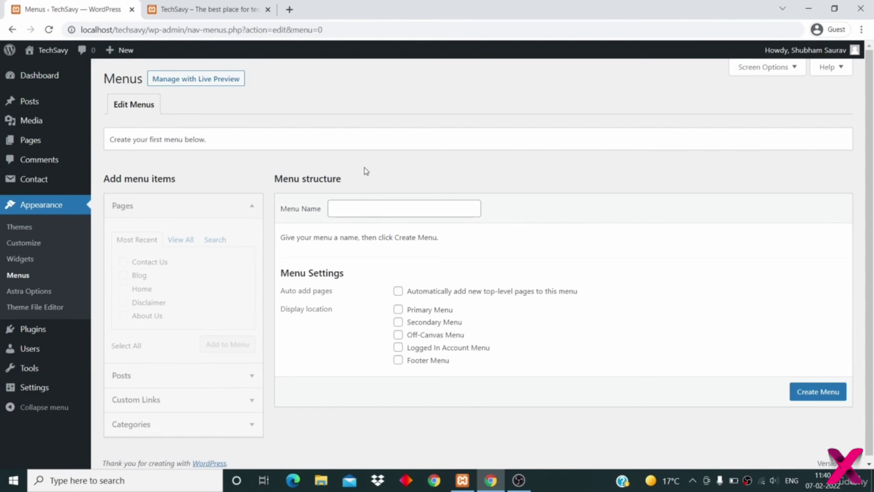
click(365, 207)
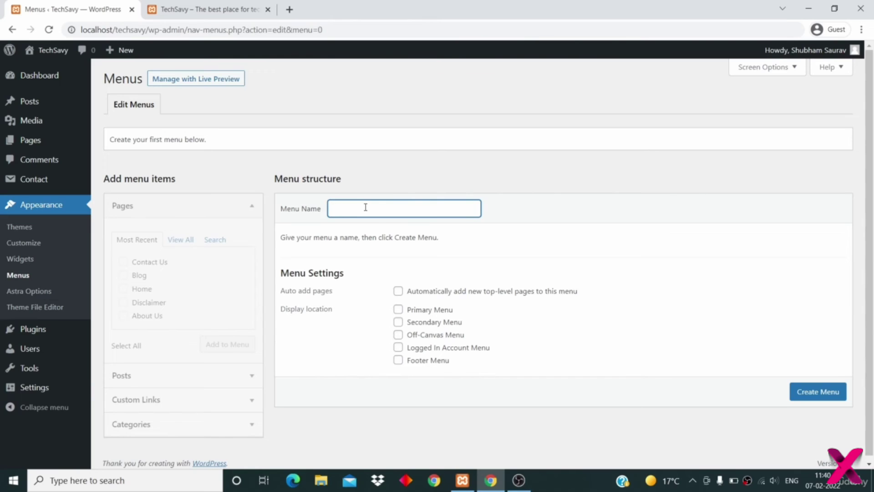
text(Top Menu)
- Set its display location to Primary Menu, leaving Auto add pages unchecked
drag(279, 311, 332, 310)
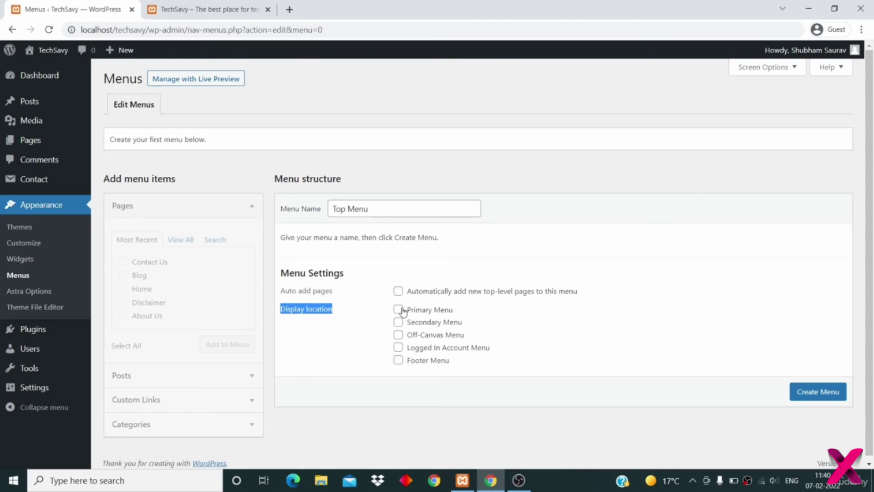
click(421, 311)
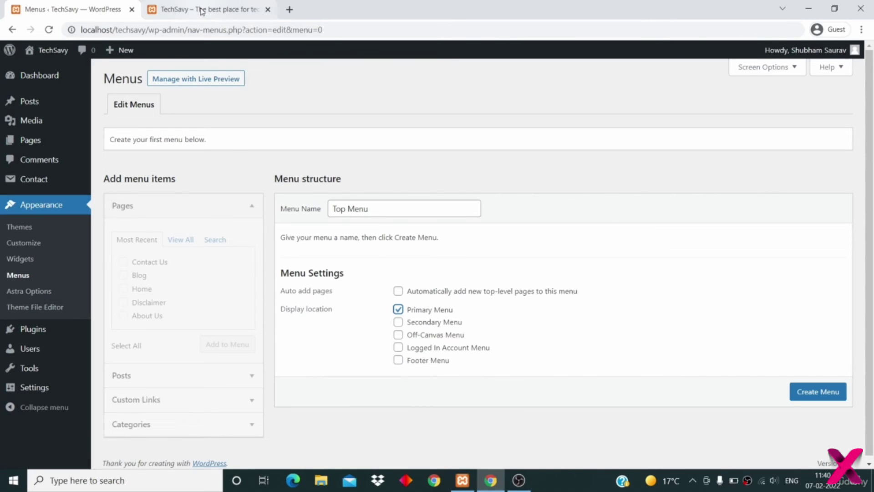
click(201, 10)
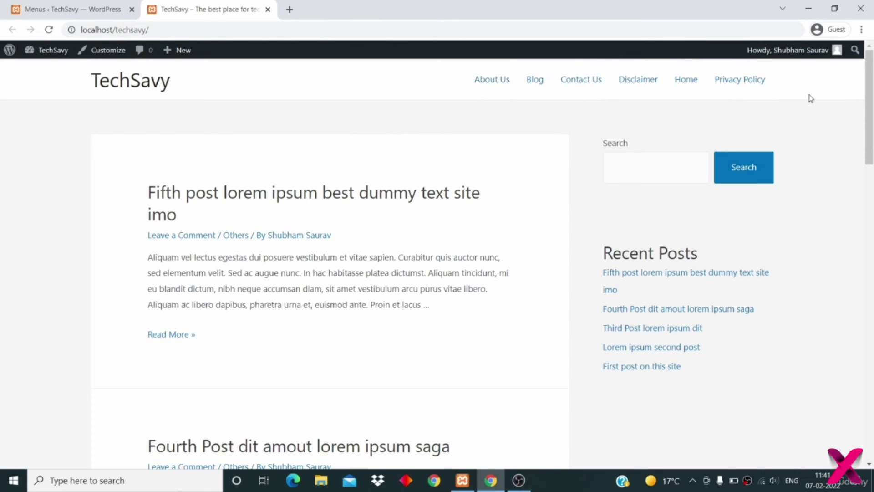
click(68, 9)
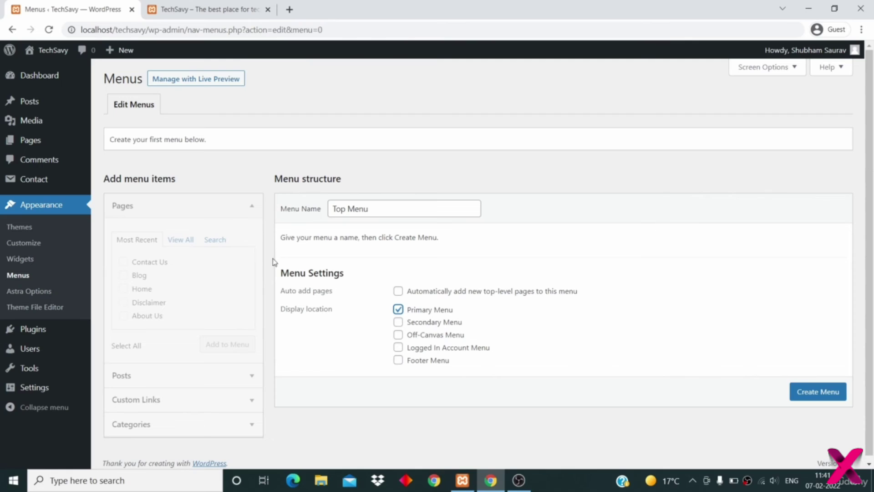
drag(290, 291, 336, 294)
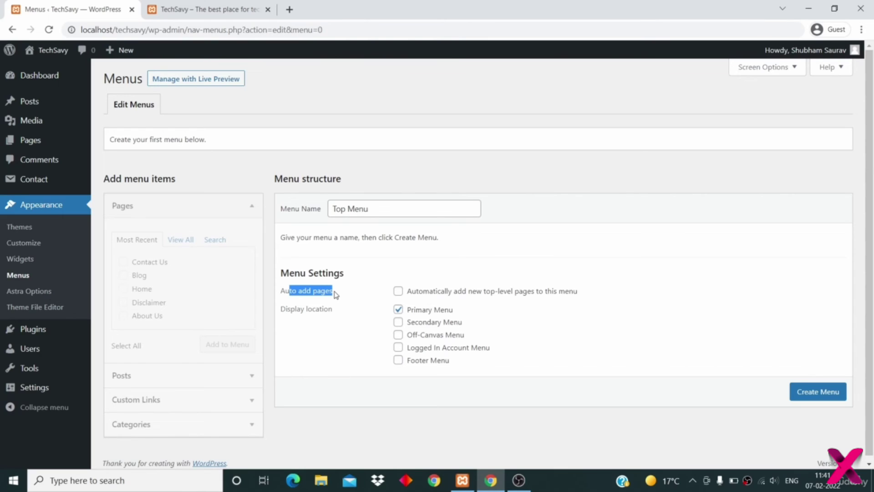
click(399, 291)
click(399, 292)
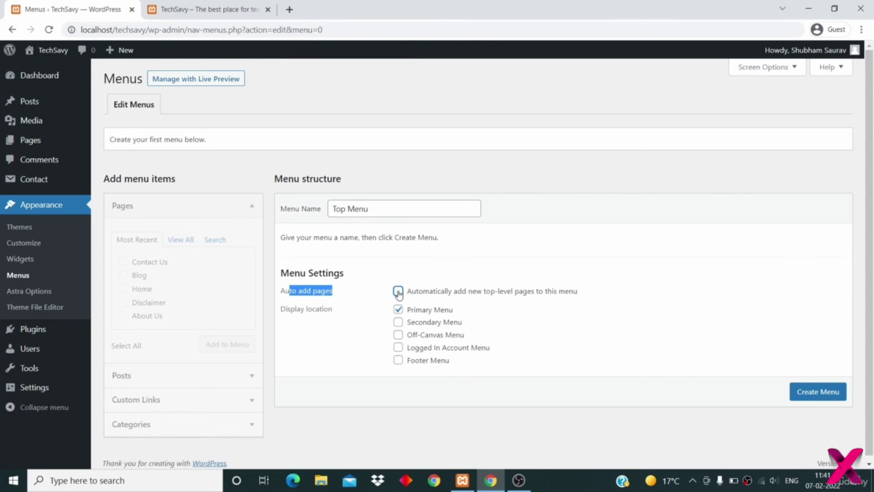
click(312, 309)
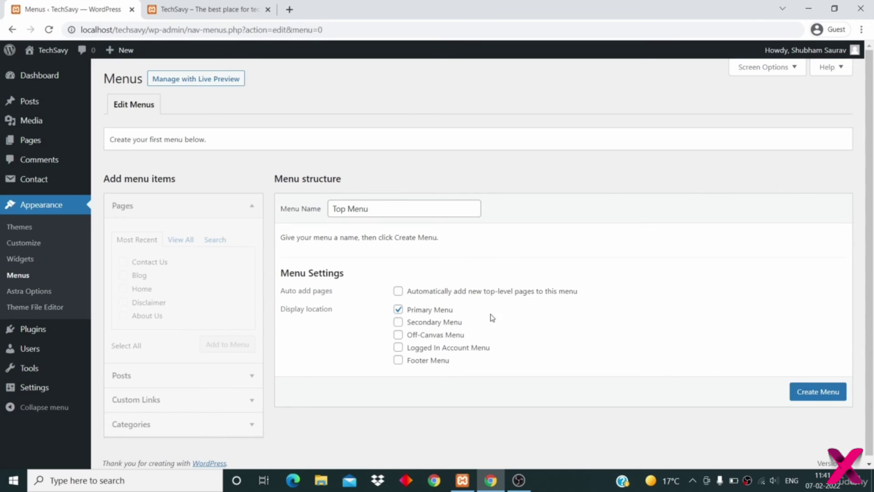
- Create Top Menu and add the About Us and Contact Us pages to it
click(803, 395)
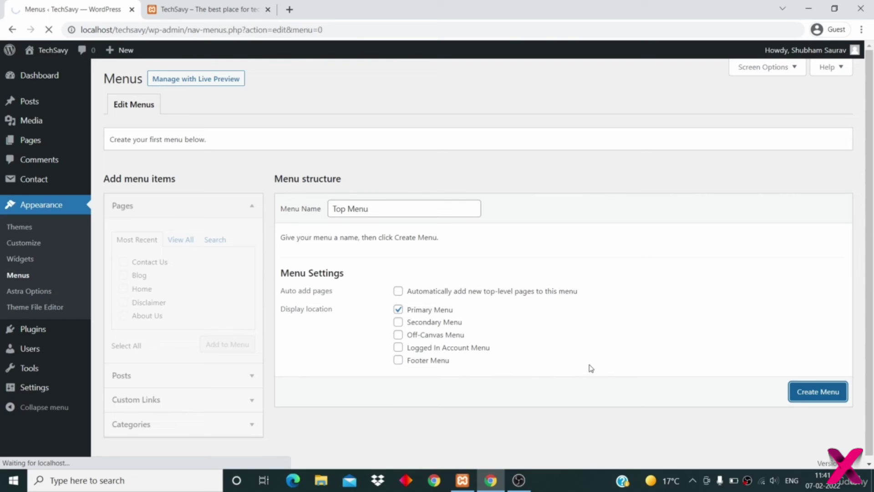
scroll(591, 368, down, 1)
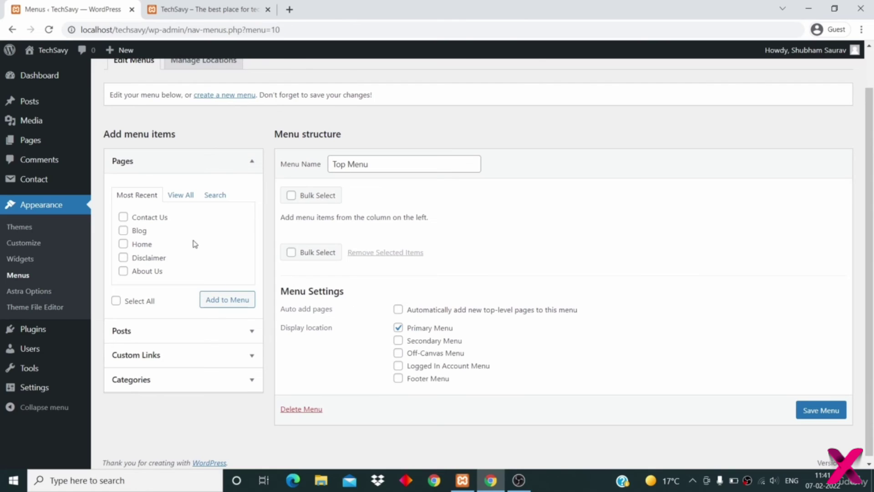
click(124, 272)
click(123, 218)
click(227, 299)
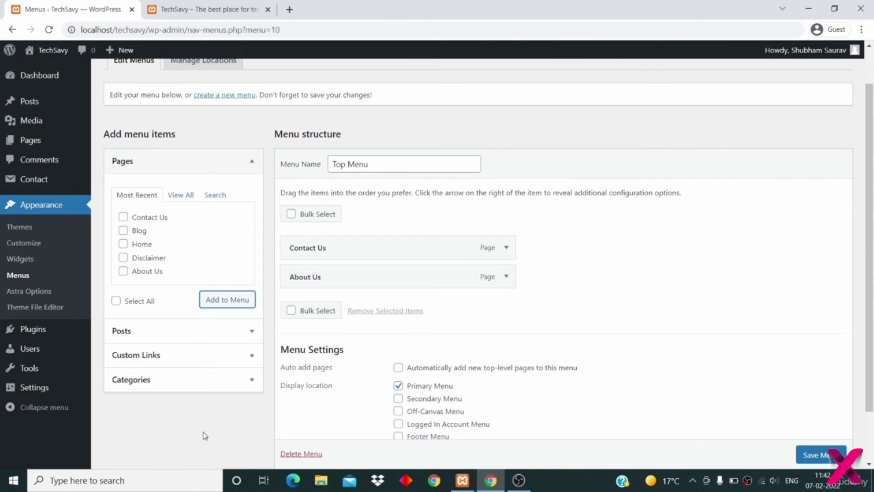
- Add a 'Home' custom link pointing to the copied TechSavy site address
click(235, 362)
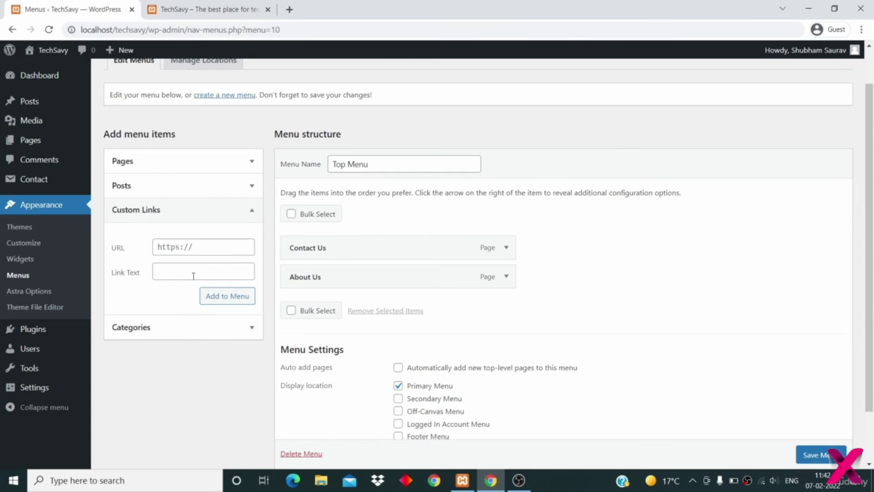
click(202, 9)
click(171, 29)
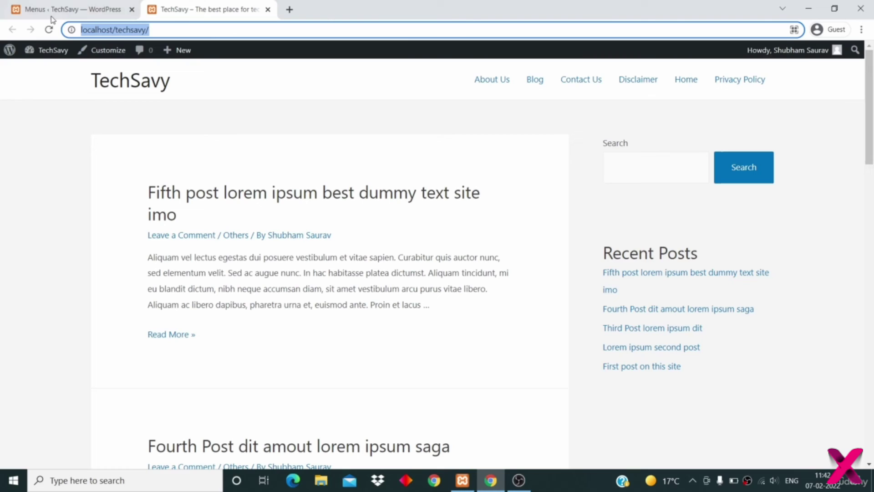
right_click(119, 29)
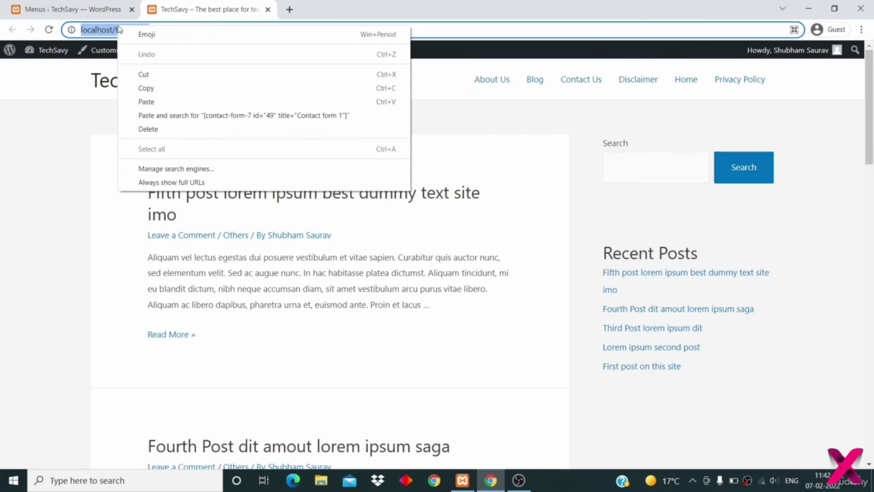
click(146, 88)
click(73, 8)
click(189, 249)
right_click(182, 244)
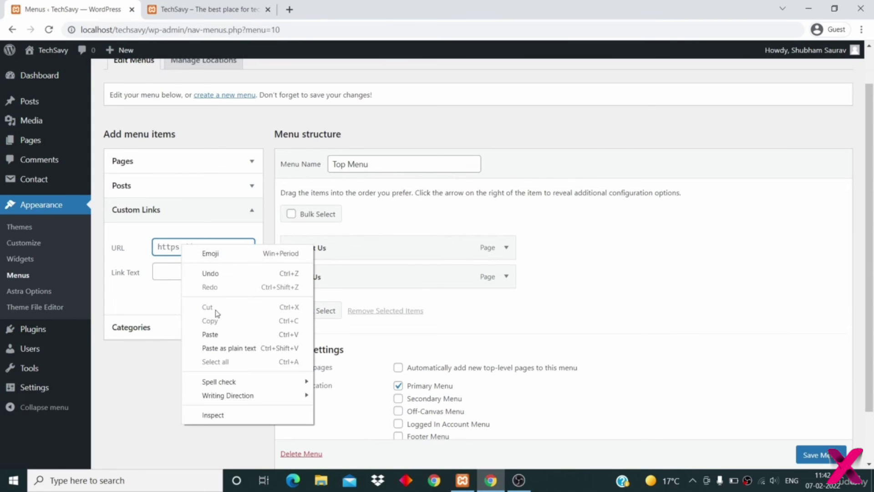
click(214, 334)
click(170, 273)
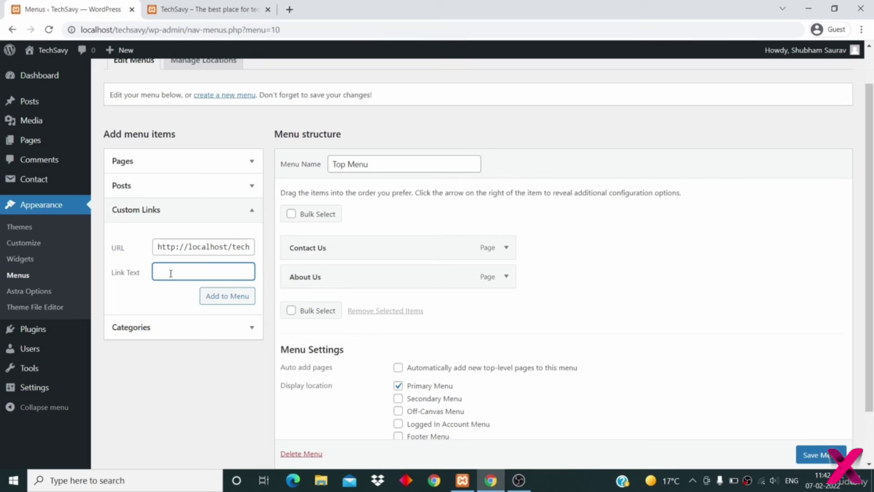
text(Home)
click(213, 301)
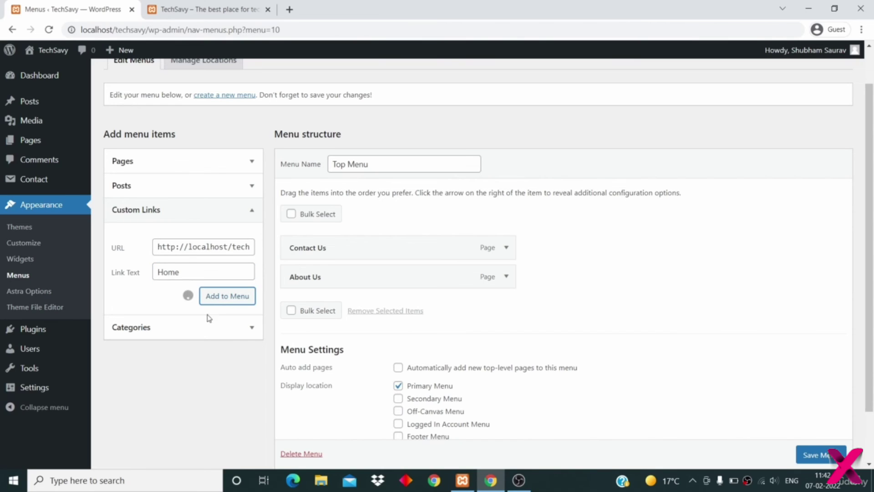
- Save Top Menu with its three items and go to the front page tab
scroll(548, 324, down, 1)
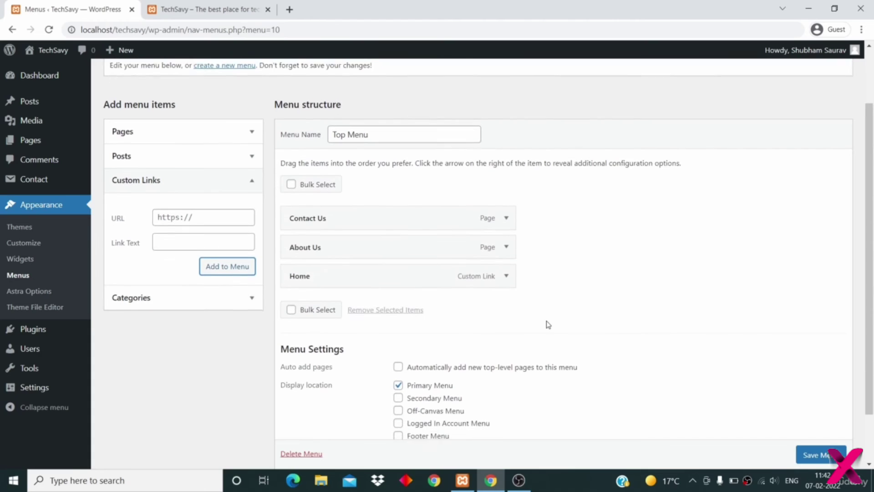
scroll(548, 324, down, 1)
click(810, 443)
scroll(816, 444, down, 1)
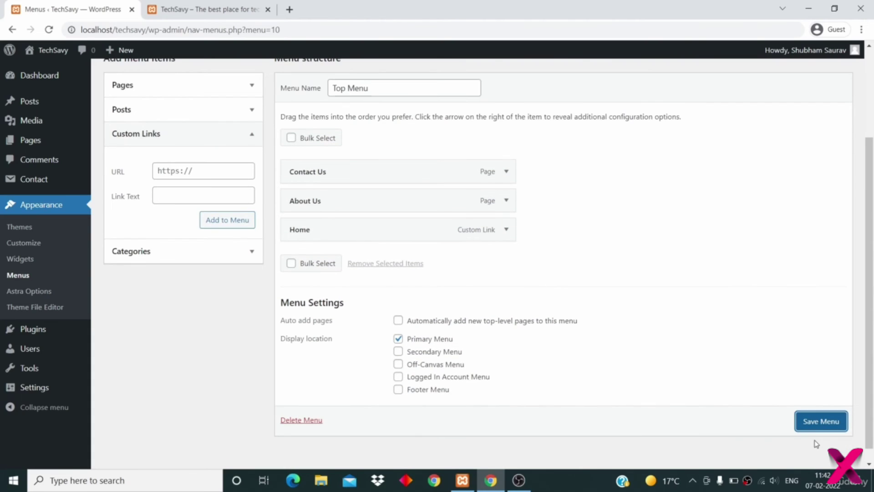
click(815, 424)
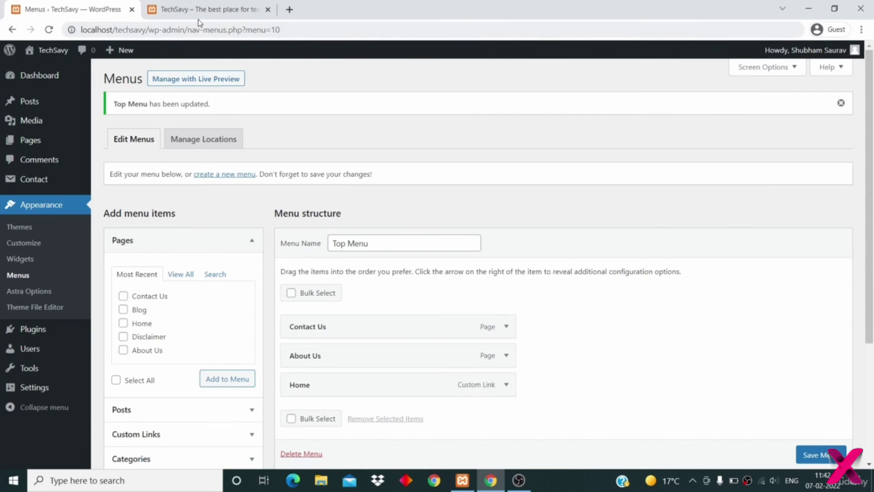
click(195, 10)
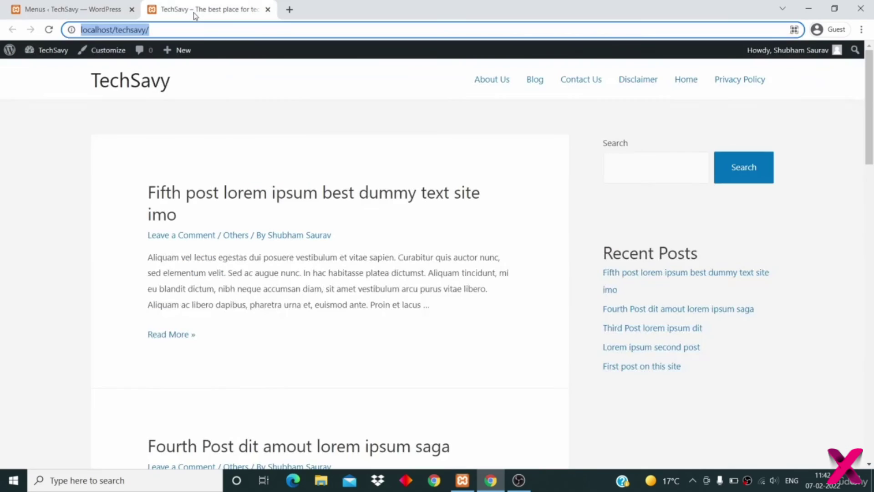
- Reorder Top Menu to Home, About Us, Contact Us and save it
click(49, 30)
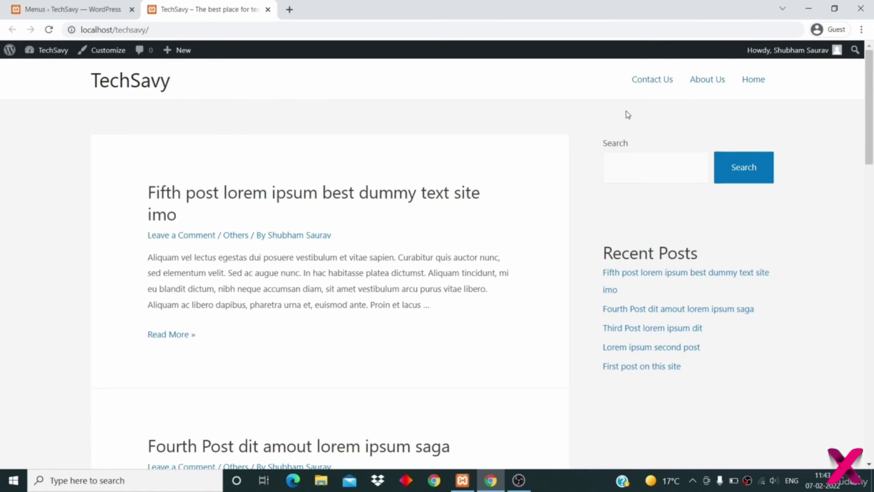
click(58, 4)
scroll(565, 297, down, 2)
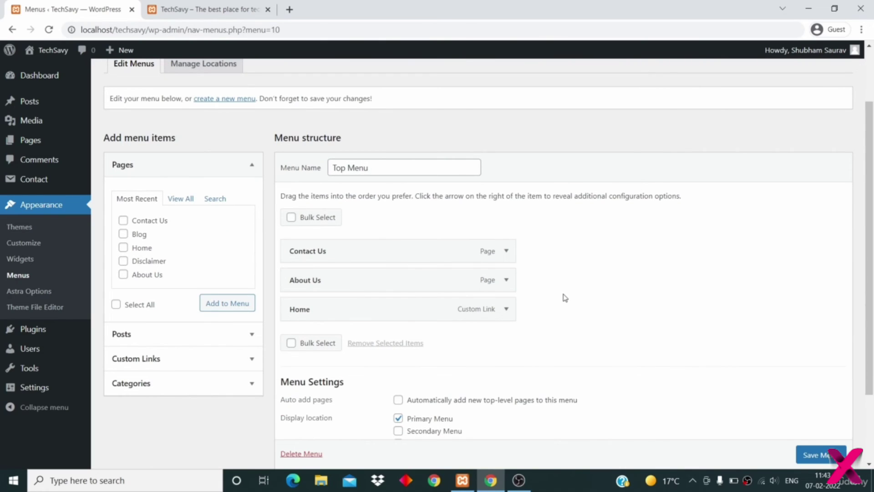
drag(451, 310, 445, 242)
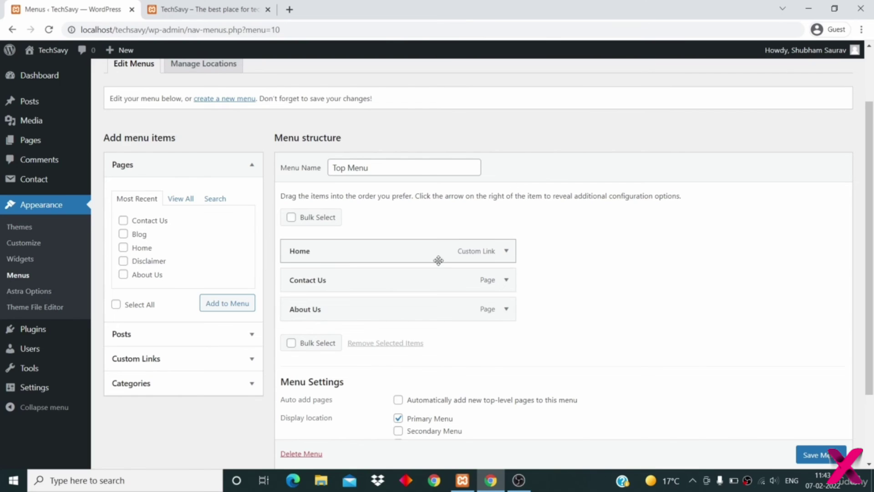
drag(411, 310, 412, 279)
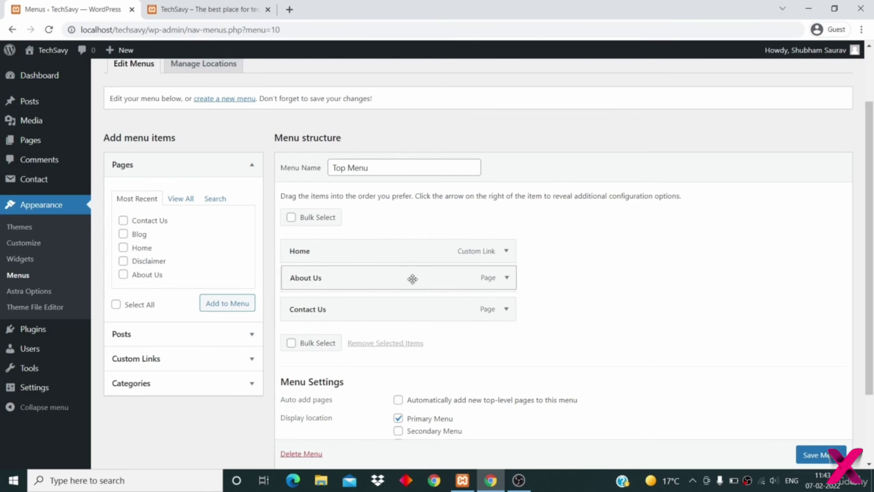
scroll(577, 289, down, 1)
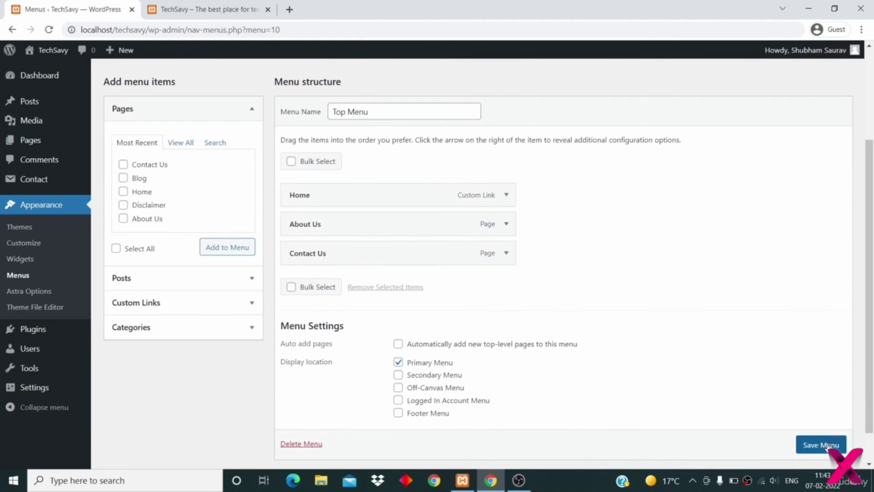
scroll(830, 445, down, 1)
click(819, 430)
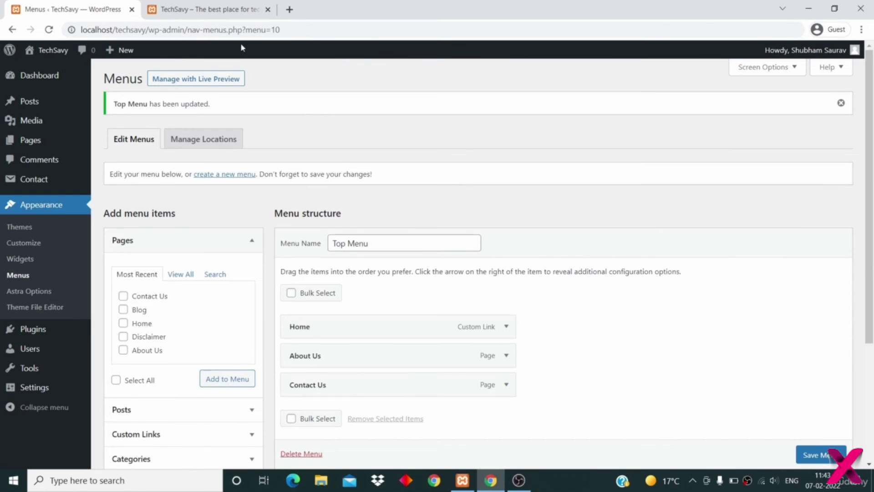
- Reload the front page to confirm the new menu order, then return to Menus
click(229, 13)
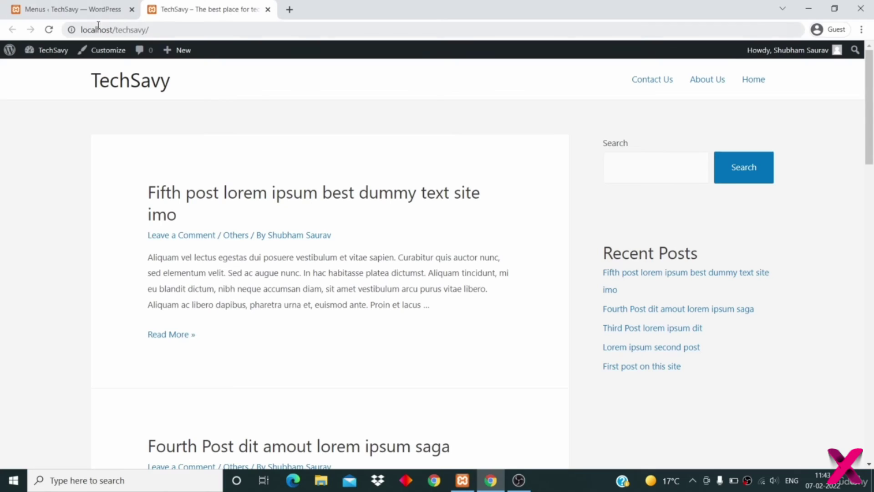
click(50, 31)
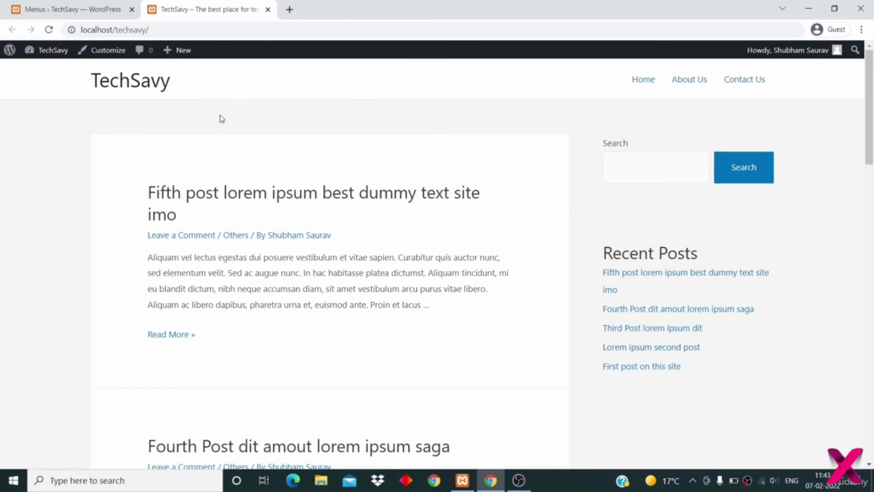
click(69, 10)
scroll(276, 204, down, 2)
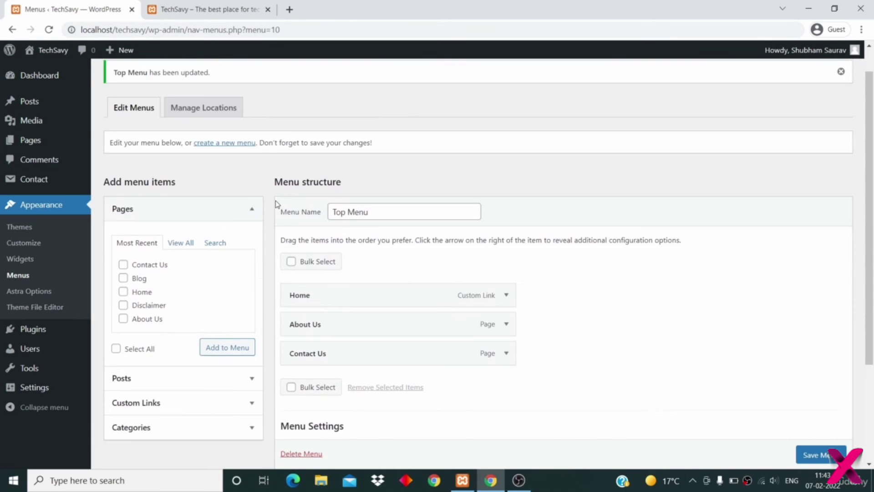
scroll(275, 202, down, 1)
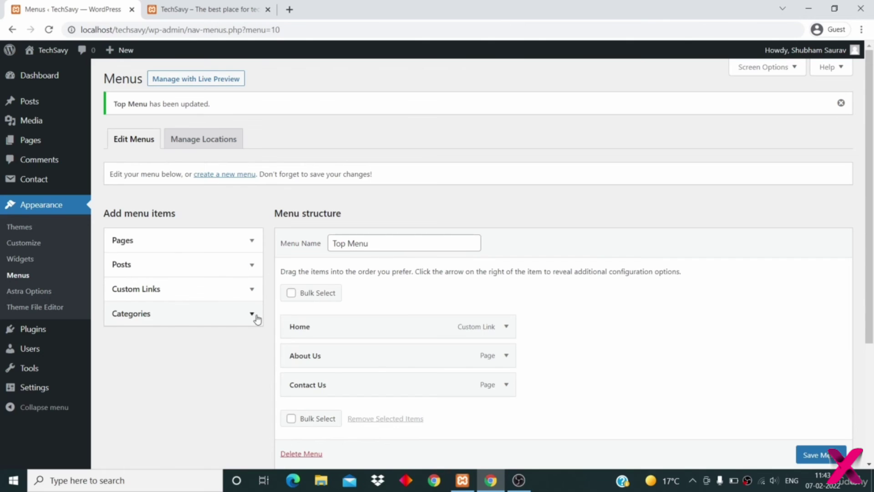
- Add the Tech category to Top Menu and place it directly below Home
click(255, 315)
scroll(287, 346, down, 1)
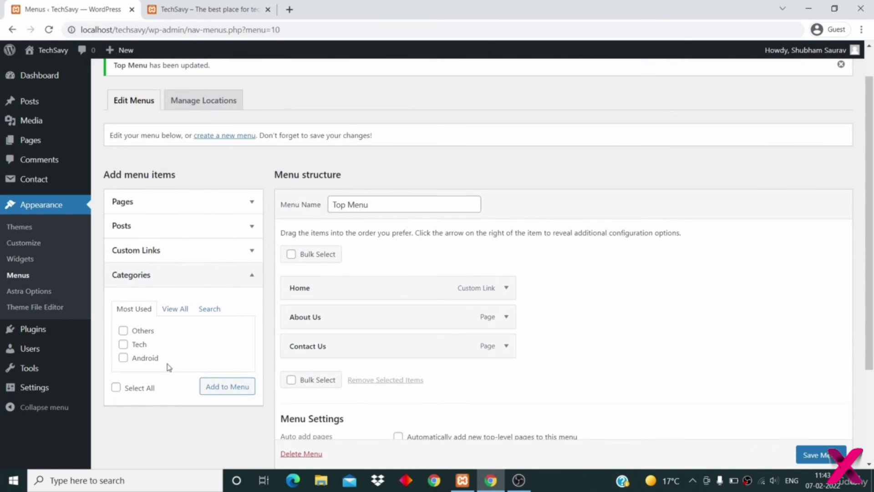
click(122, 344)
click(228, 387)
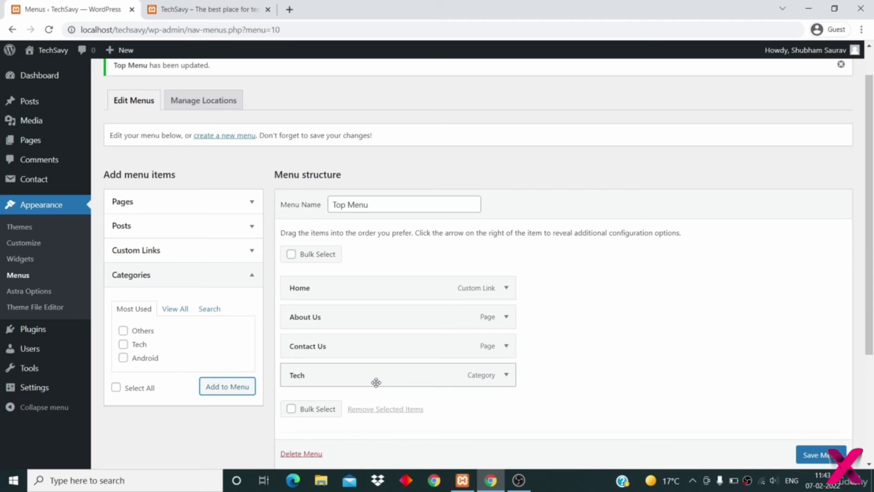
right_click(344, 347)
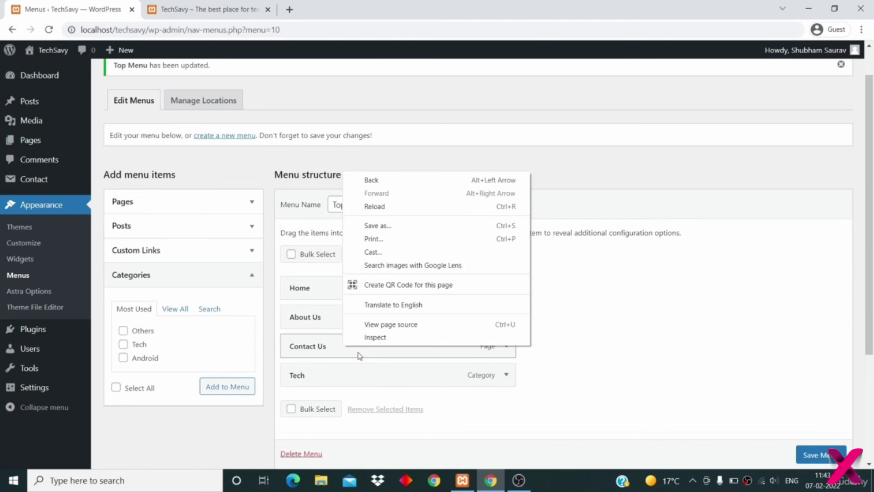
click(534, 373)
drag(477, 378, 364, 319)
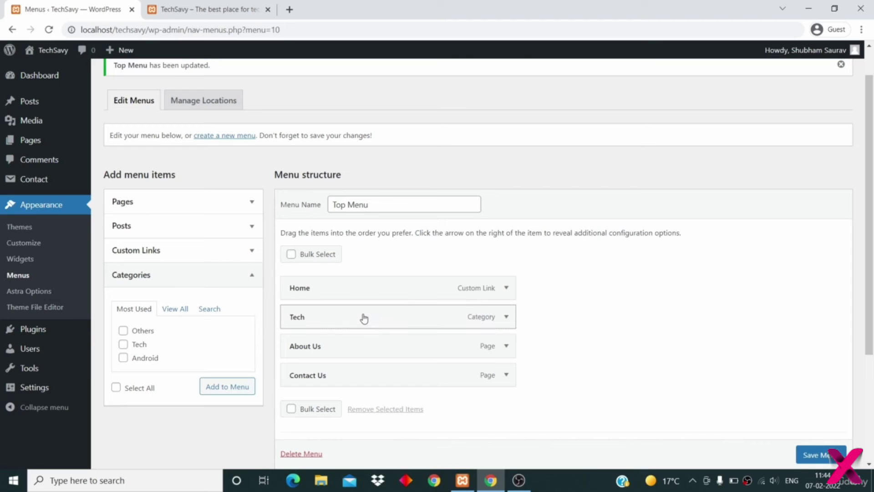
- Save the menu and reload the site header showing Home, Tech, About Us, Contact Us
scroll(552, 326, down, 1)
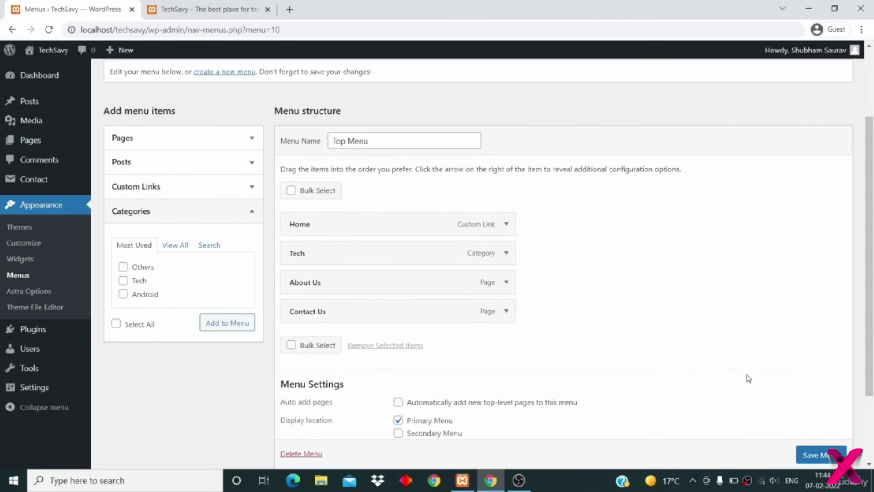
click(811, 456)
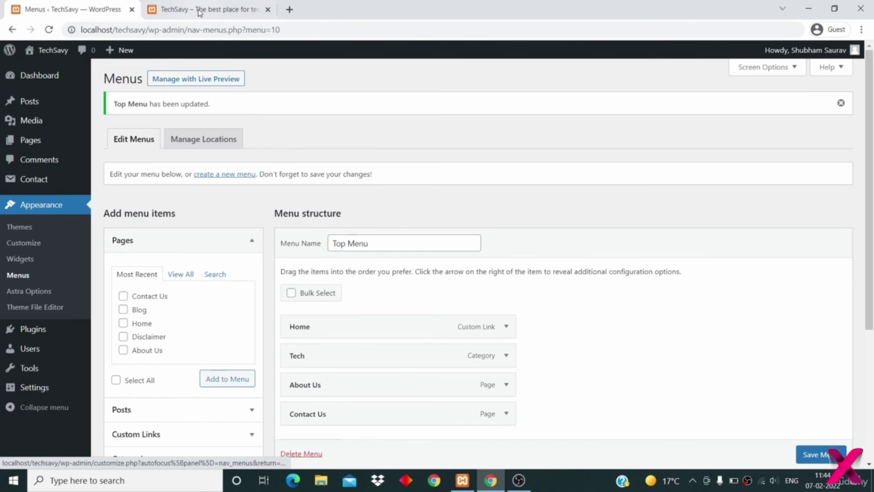
click(196, 10)
click(53, 33)
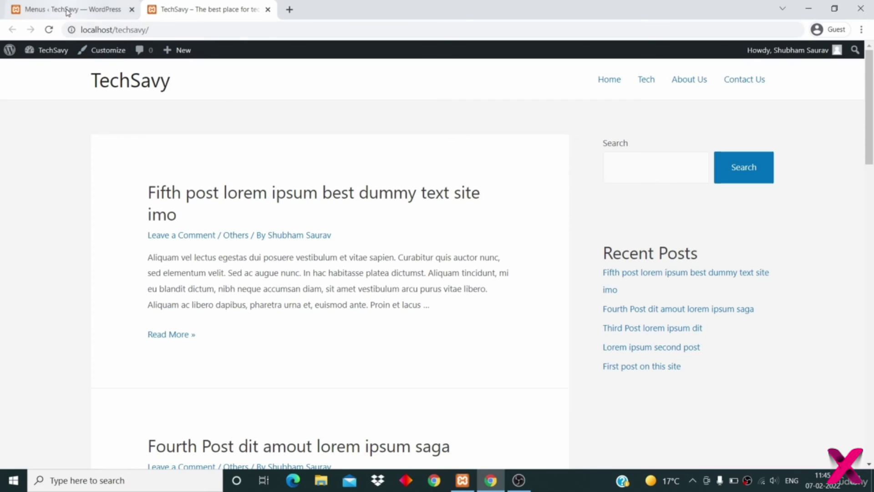
- Add the Android category to Top Menu
click(50, 14)
scroll(272, 233, down, 2)
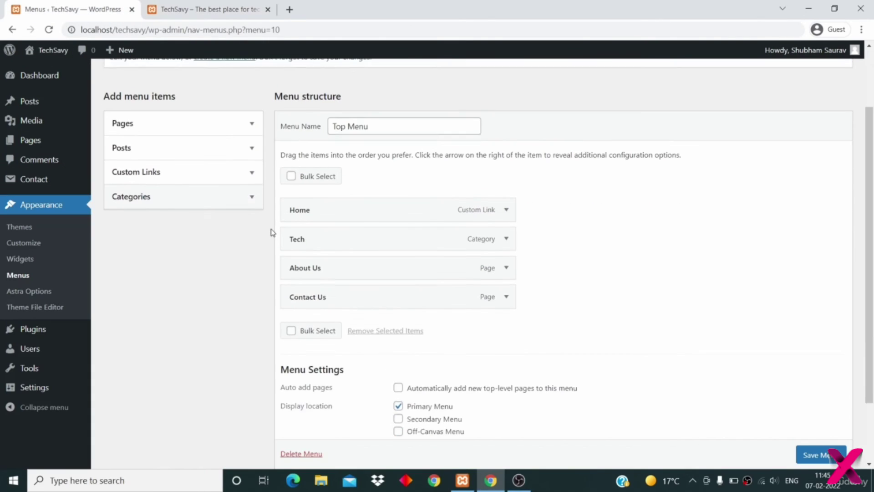
click(229, 201)
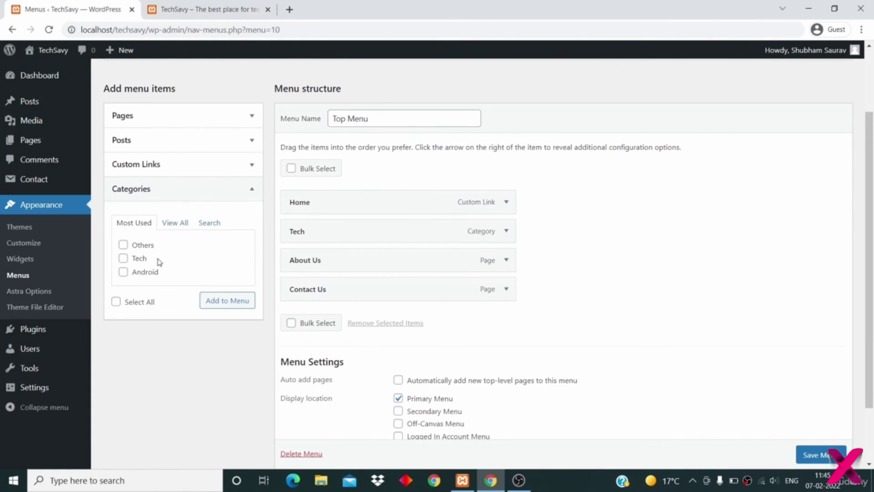
click(149, 276)
click(211, 300)
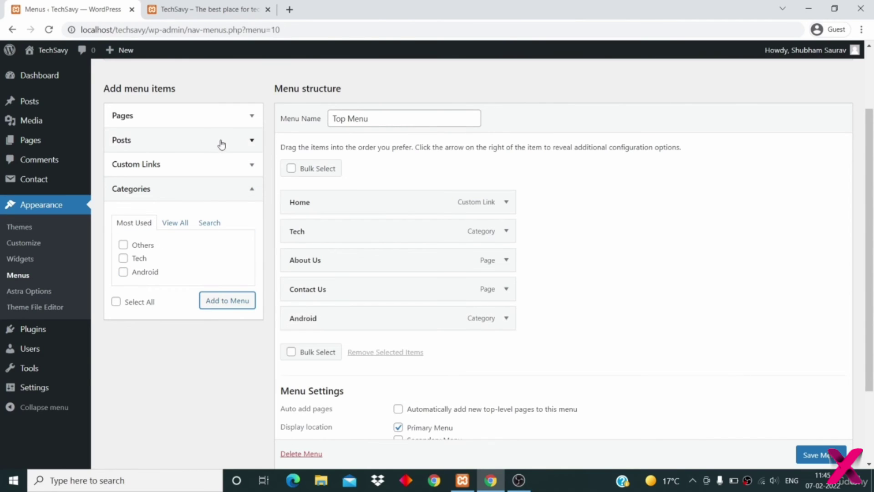
- Nest Android under Tech as a sub-item
click(240, 118)
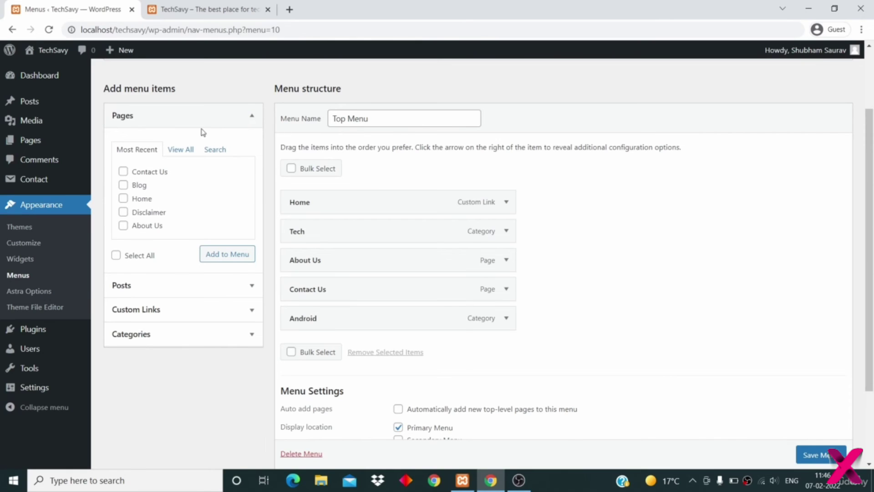
click(228, 117)
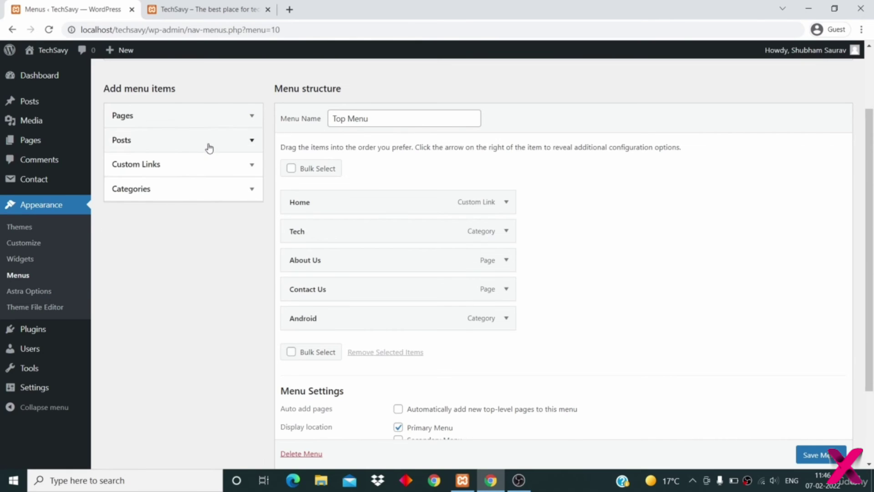
click(209, 146)
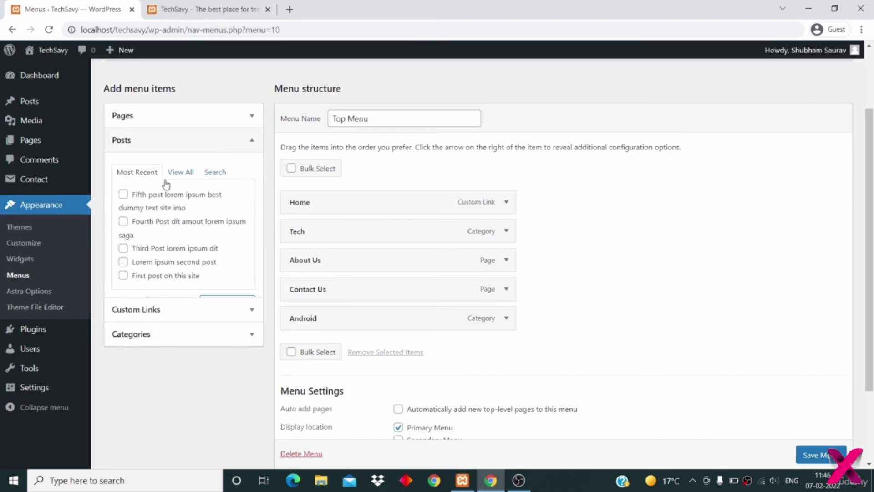
click(232, 144)
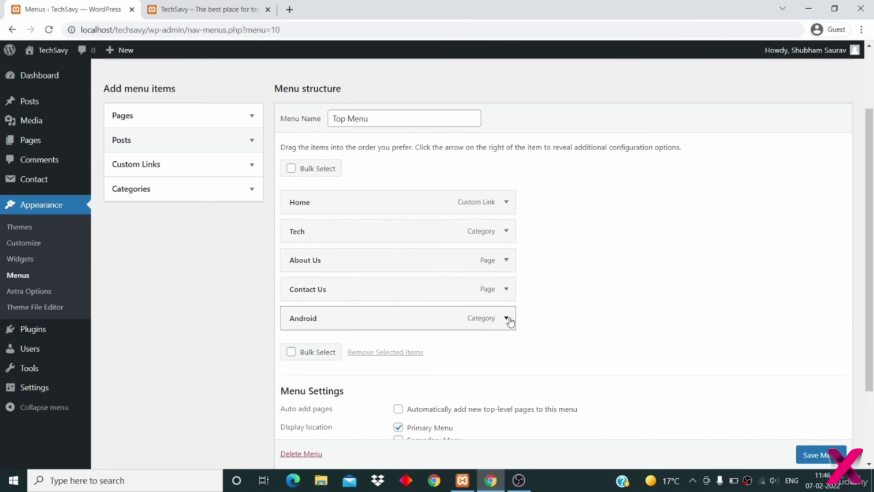
drag(488, 317, 596, 258)
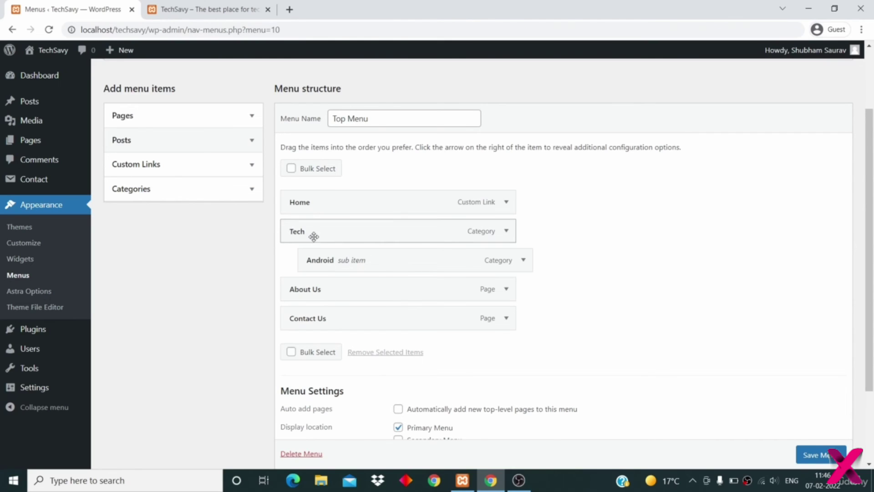
- Save Top Menu and reload the live site to see Tech's Android dropdown
scroll(312, 235, down, 1)
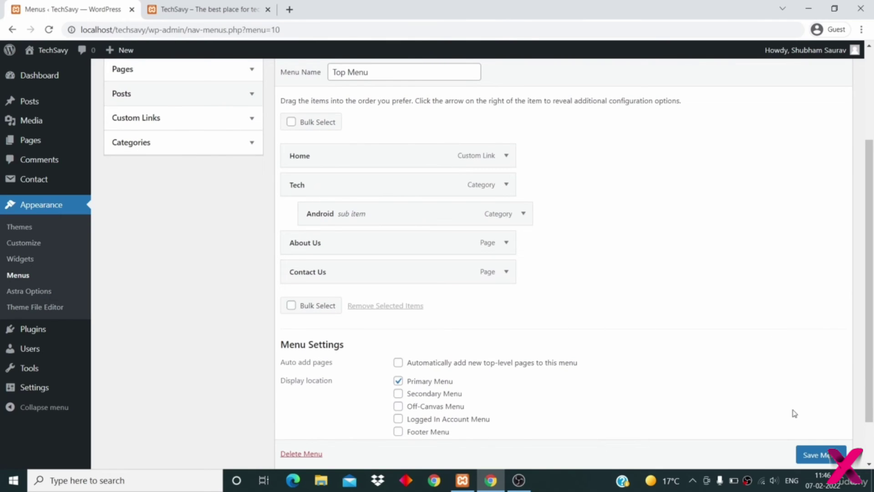
click(809, 453)
scroll(816, 454, down, 1)
click(814, 435)
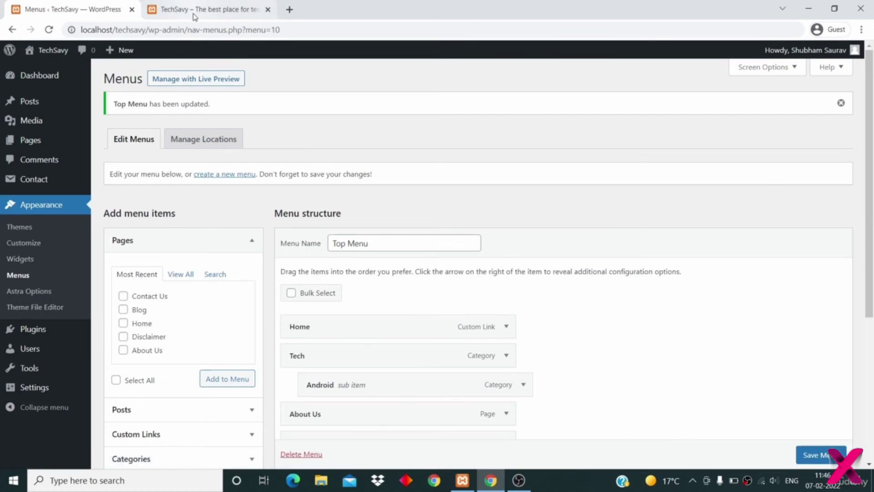
click(199, 6)
click(50, 30)
mouse_move(641, 87)
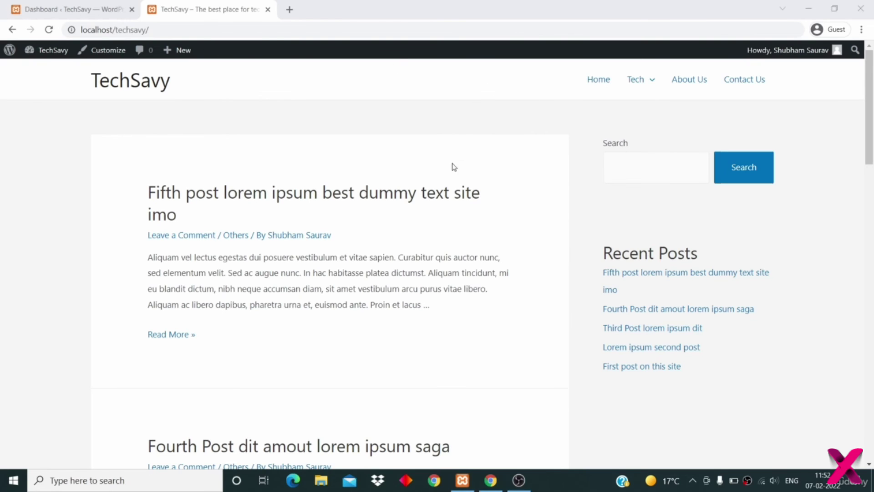
- Scroll through the TechSavy homepage's posts and sidebar widgets, then return to the admin Dashboard
scroll(453, 283, down, 8)
scroll(453, 282, down, 10)
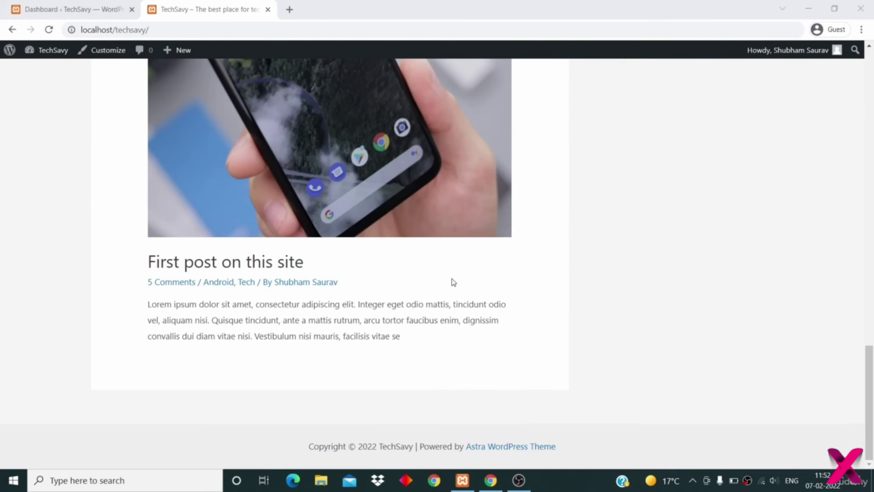
scroll(484, 371, up, 20)
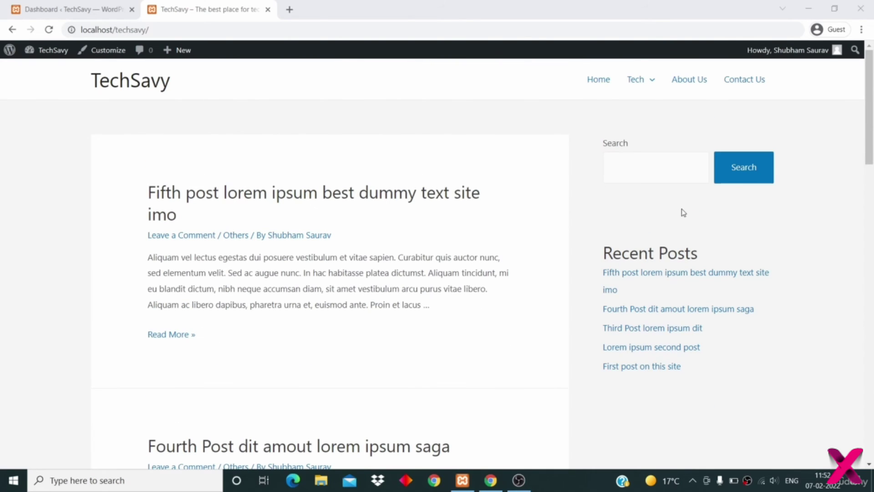
scroll(683, 214, down, 6)
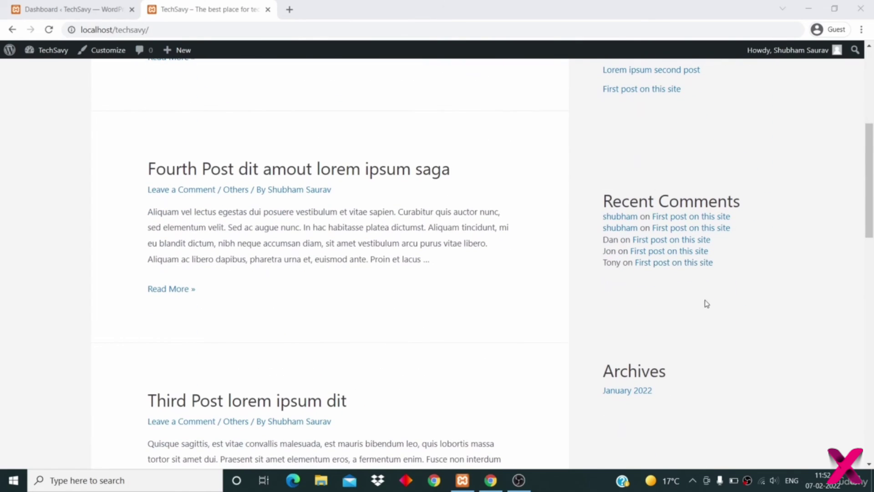
scroll(708, 308, down, 3)
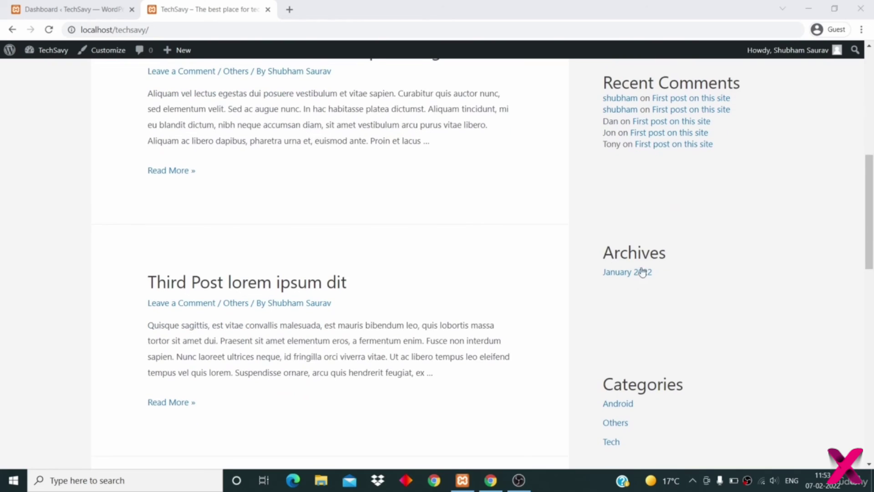
scroll(673, 219, up, 9)
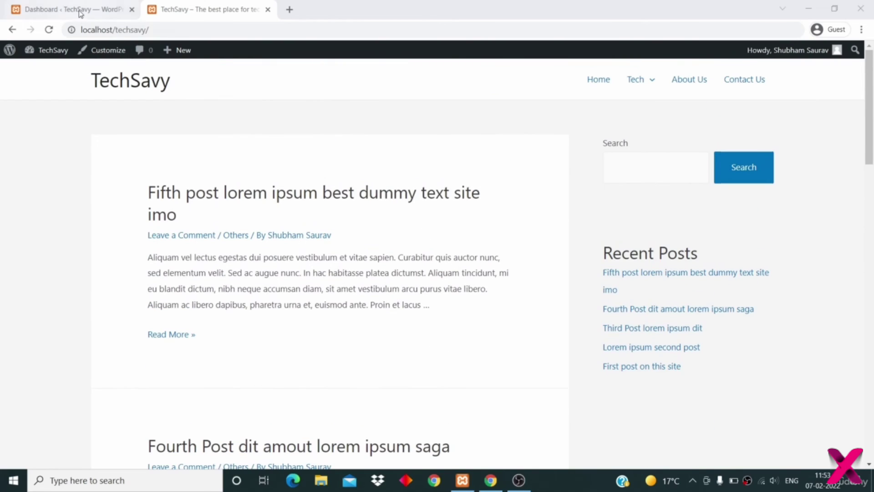
click(72, 10)
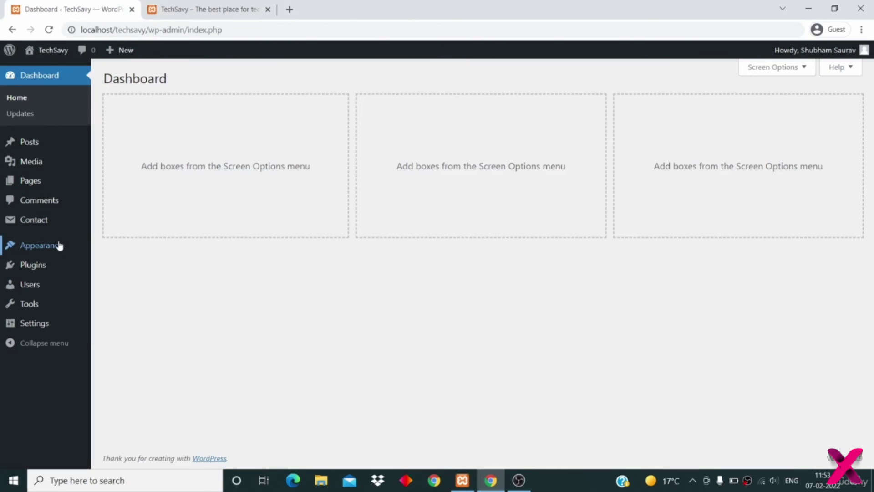
- Open the sidebar Widgets editor, select the Search block and compare it with the live site
mouse_move(53, 248)
click(126, 281)
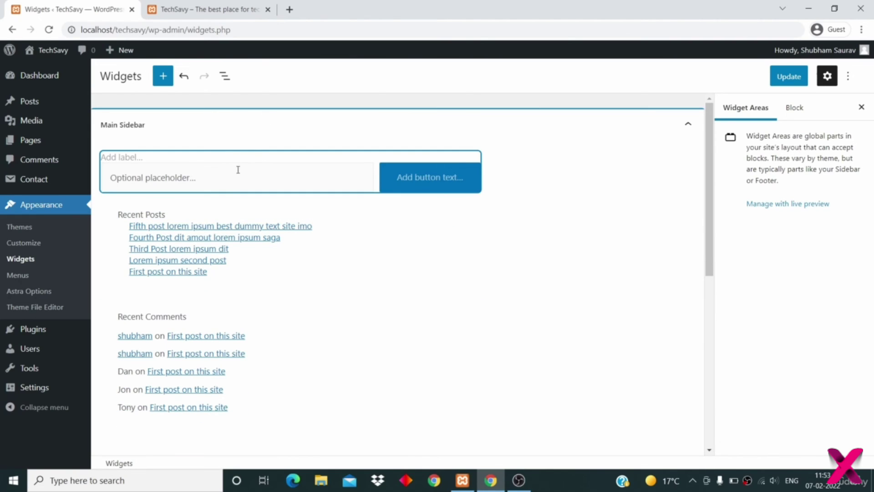
click(279, 181)
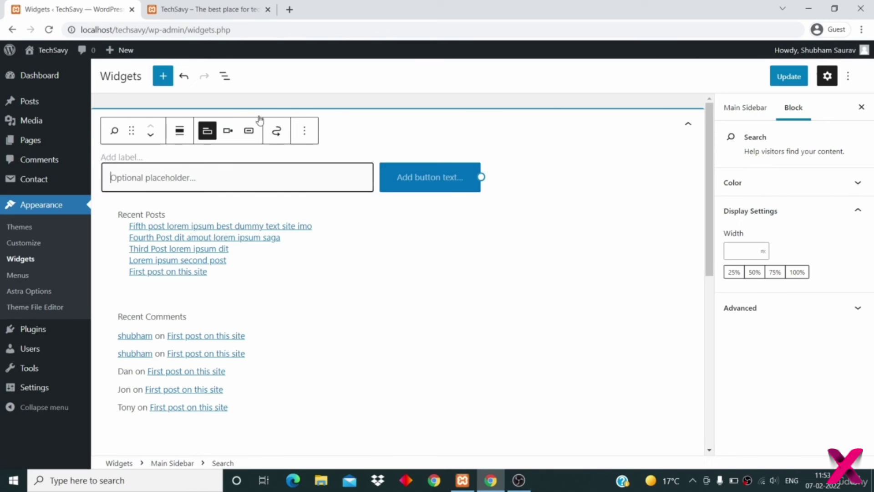
click(255, 16)
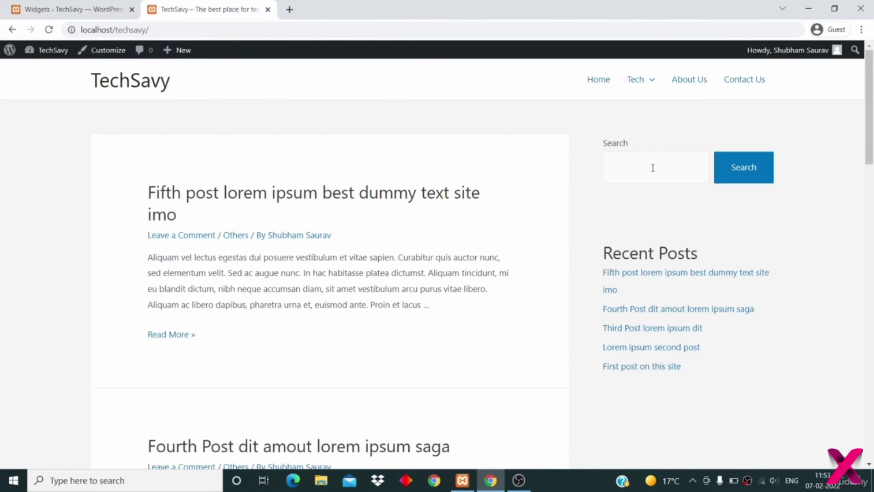
drag(634, 144, 606, 146)
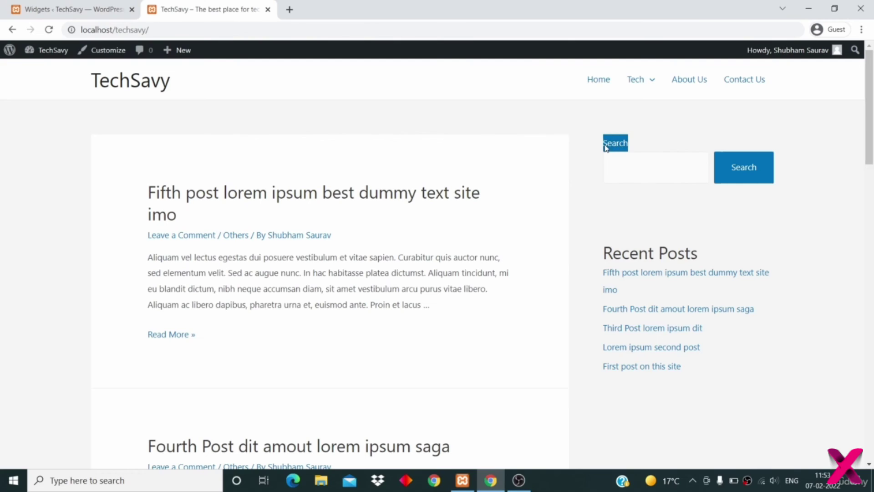
click(137, 8)
- Relabel the Search block 'Search For Post', update, and reload the live site to see it
click(131, 156)
text(Search For Post)
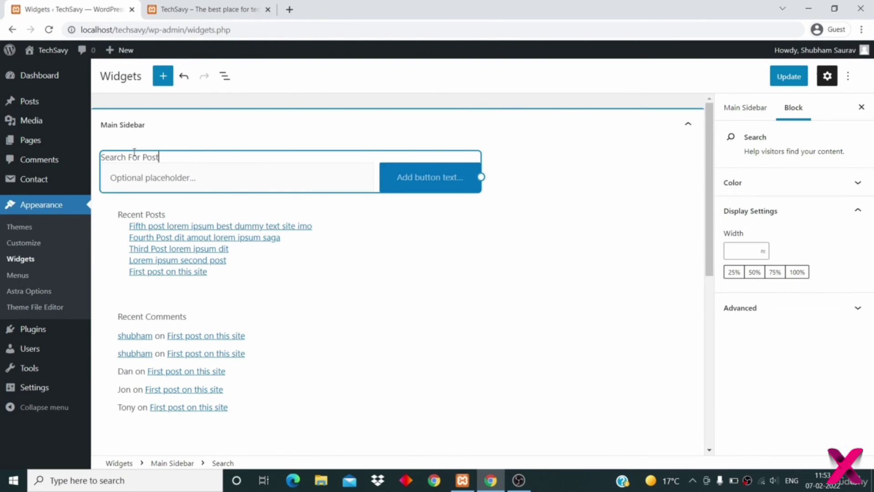
click(792, 78)
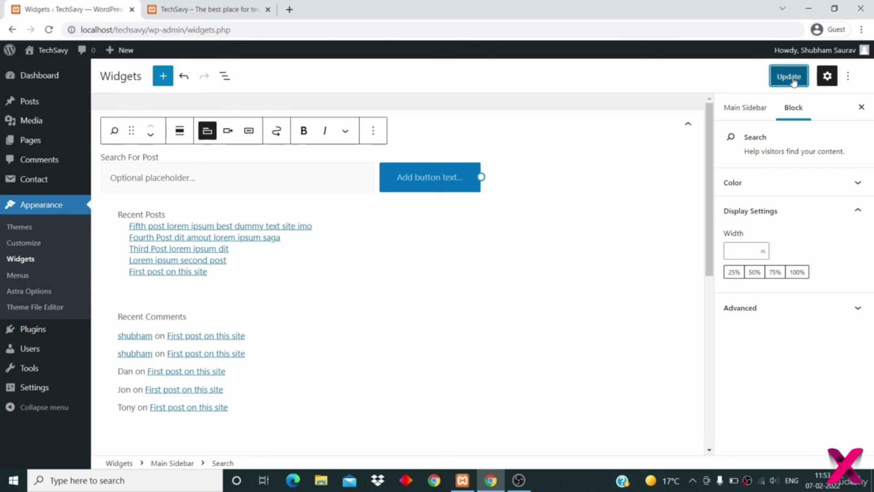
click(212, 14)
click(48, 31)
- Change the search block's label back to 'Search' in the widgets editor
drag(635, 145, 605, 150)
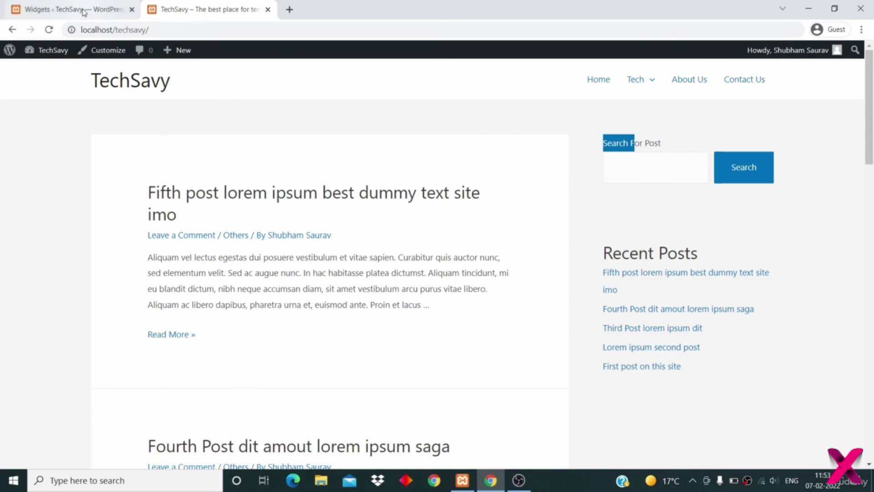
click(84, 12)
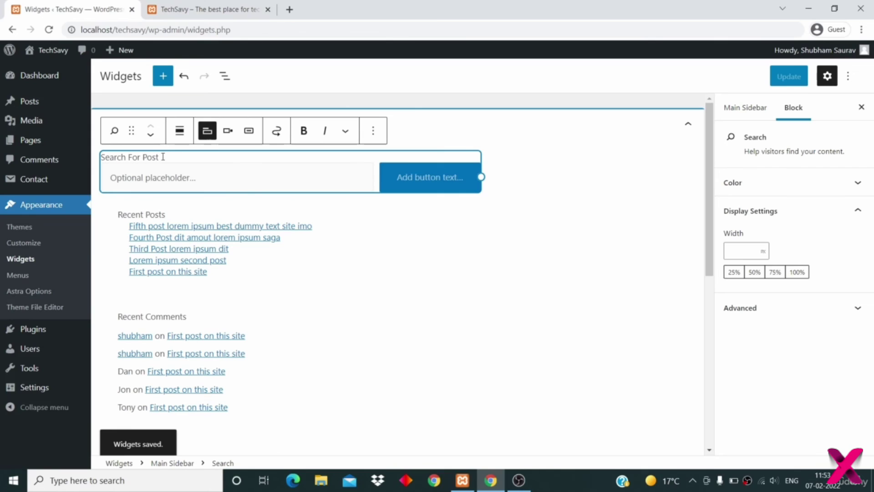
key(BackSpace)
key(BackSpace)
key(BackSpace)
key(BackSpace)
key(BackSpace)
key(BackSpace)
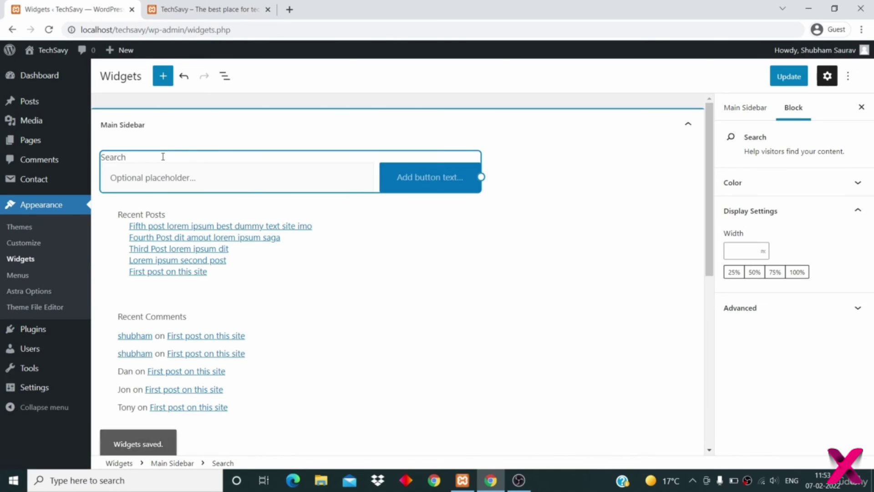
key(Return)
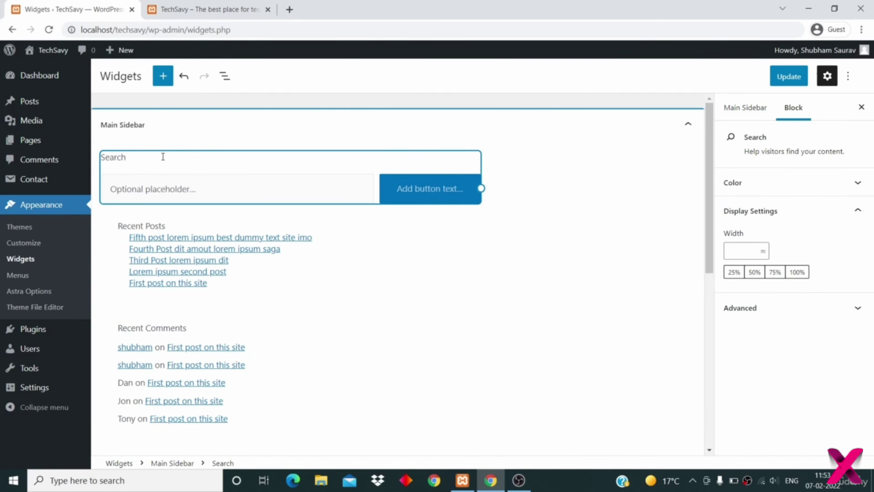
key(BackSpace)
- Inspect the Recent Posts group's colour settings in the Main Sidebar
click(457, 273)
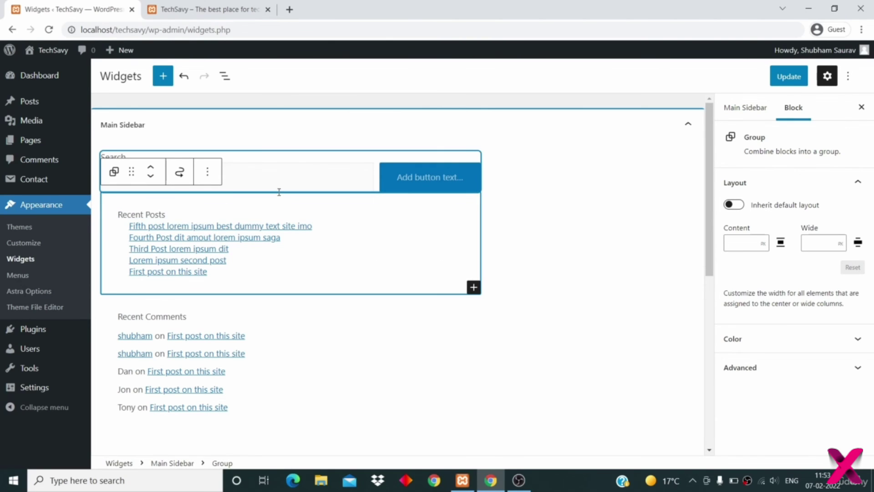
click(742, 339)
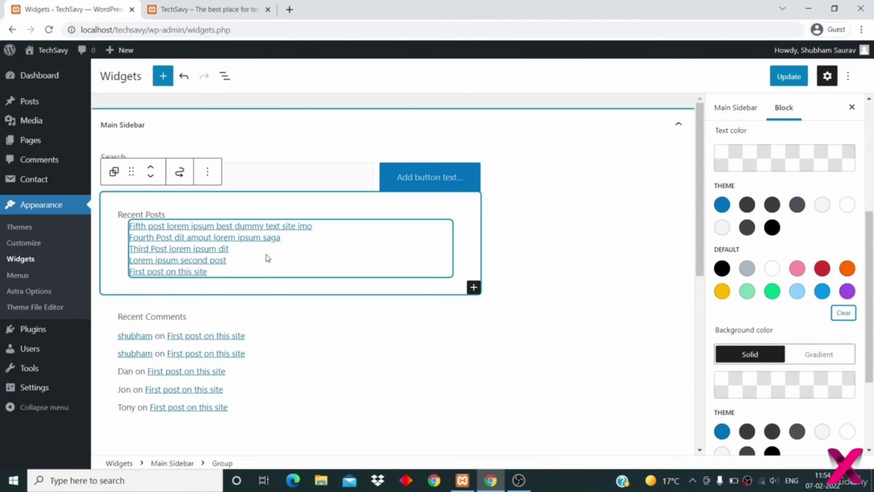
scroll(763, 251, down, 3)
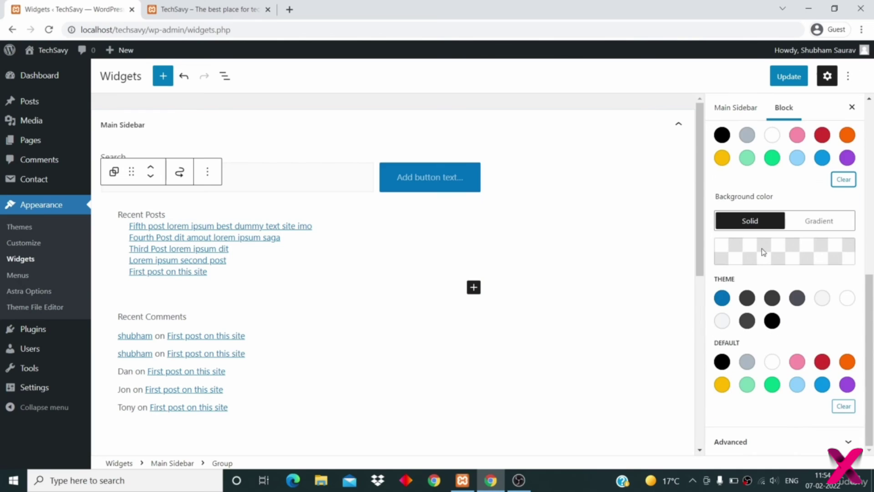
scroll(763, 252, up, 5)
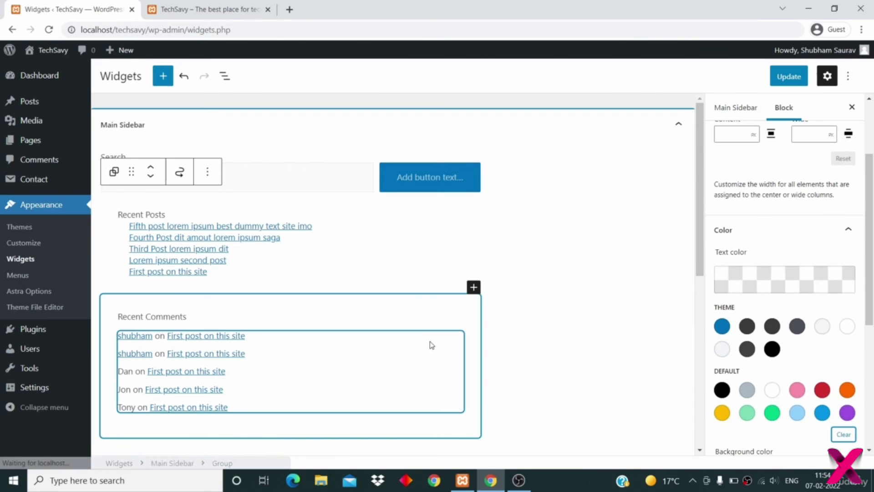
scroll(431, 344, down, 2)
click(600, 289)
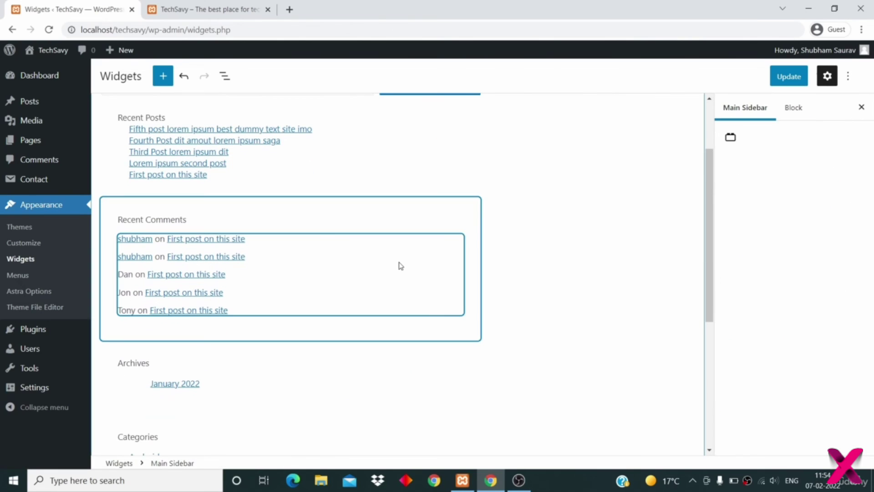
- Delete the Recent Comments and Archives widgets, save the sidebar, and view the live site
click(246, 208)
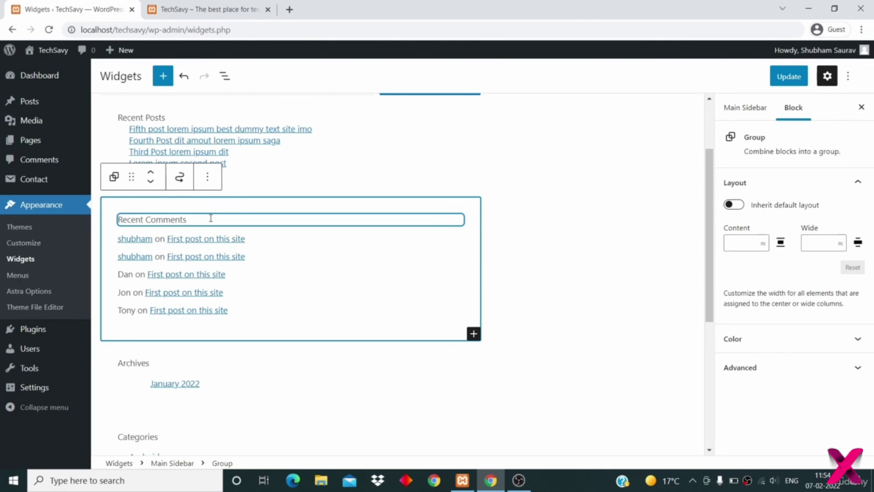
click(208, 180)
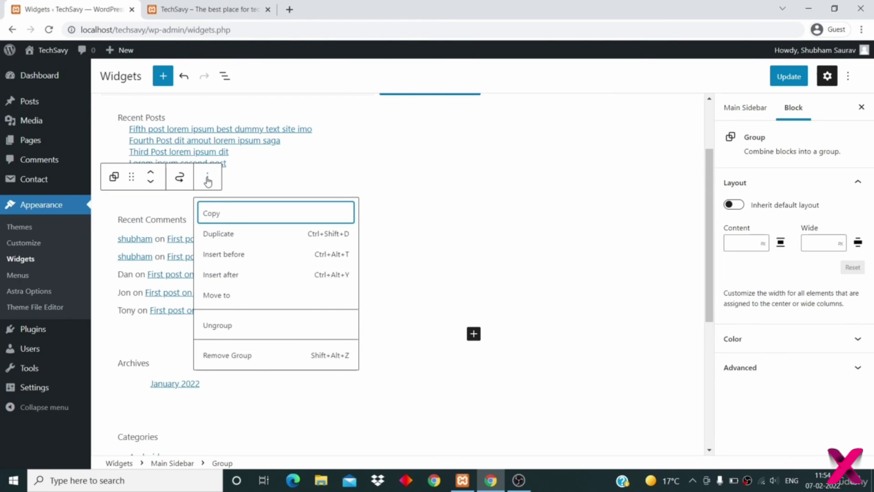
click(253, 359)
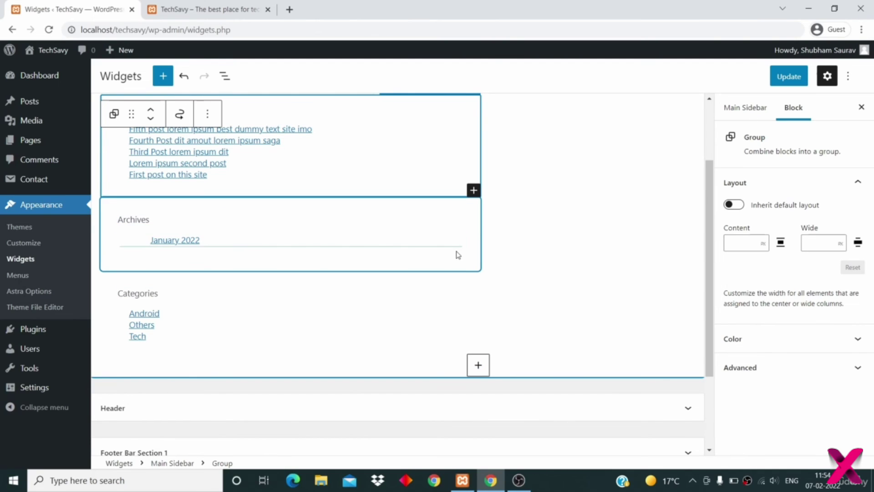
click(523, 250)
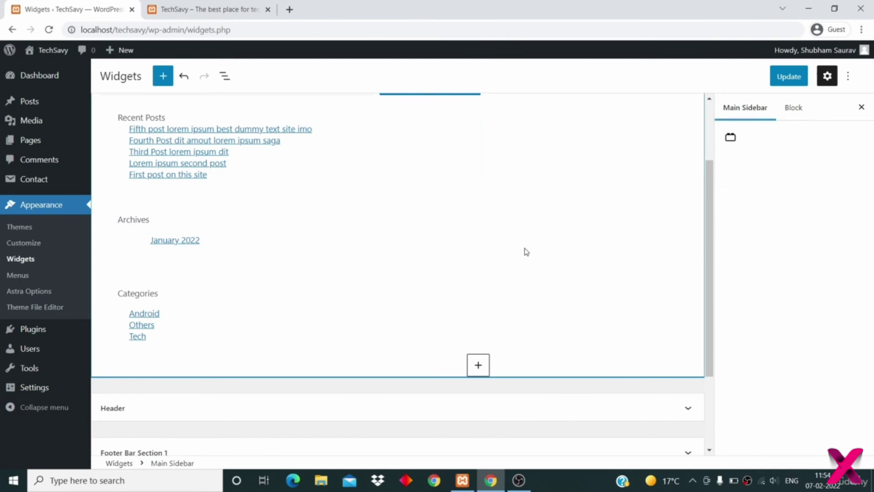
click(372, 211)
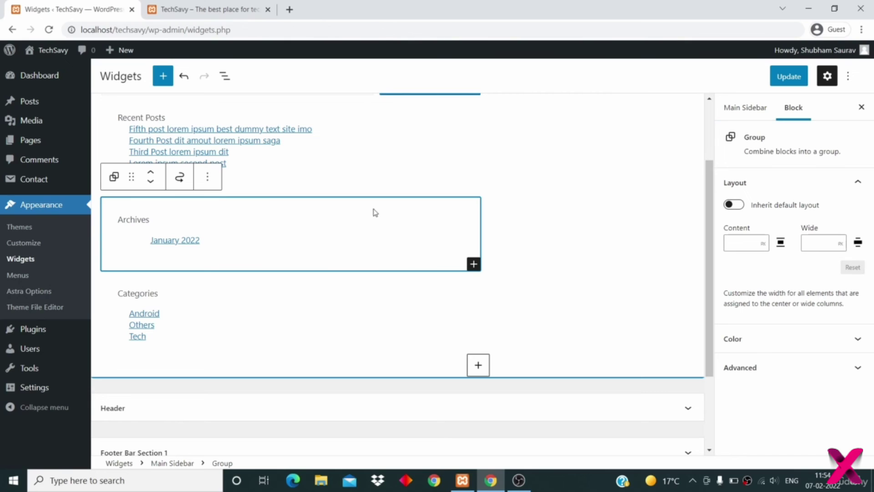
click(207, 179)
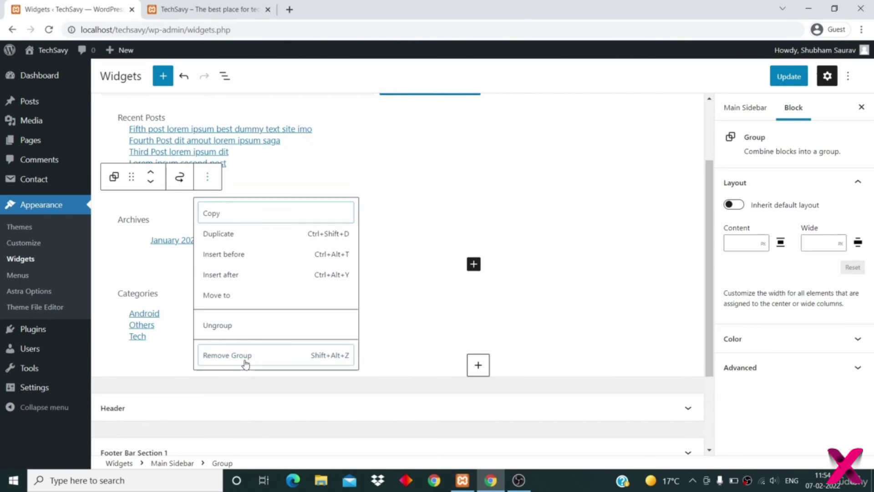
click(245, 362)
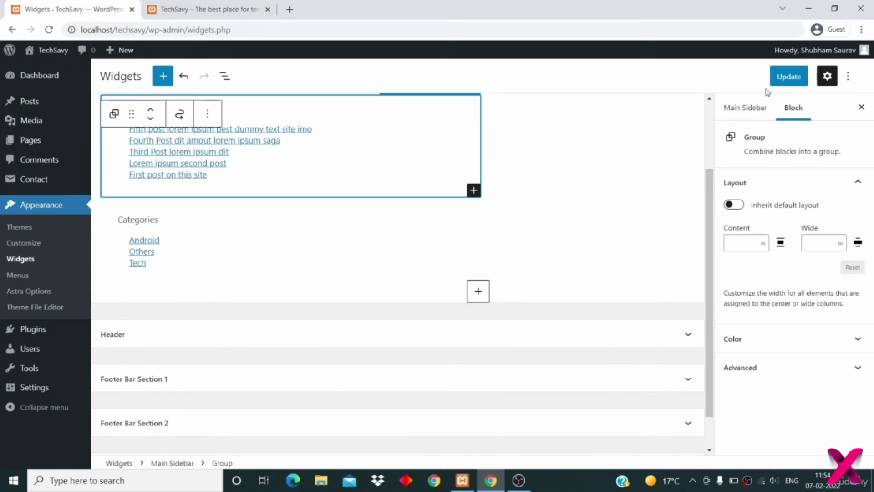
click(790, 80)
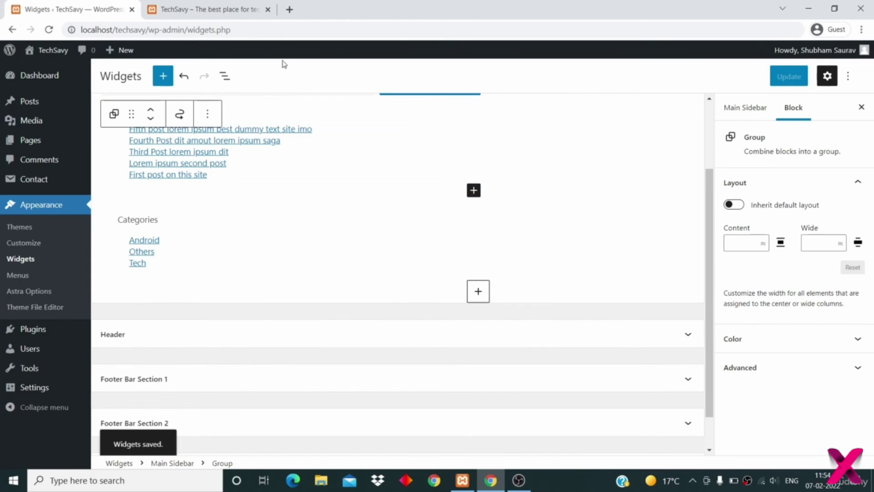
click(204, 10)
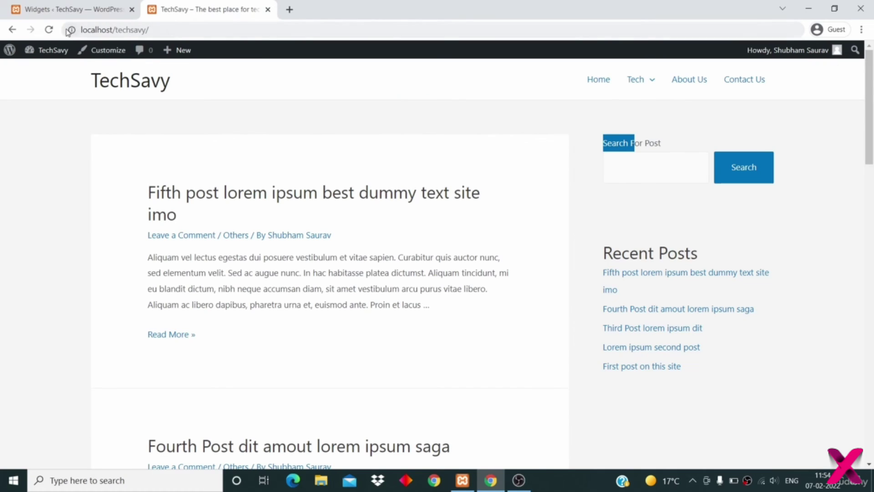
- Reload the site to confirm the sidebar shows Search, Recent Posts and Categories, then return to Widgets
click(49, 30)
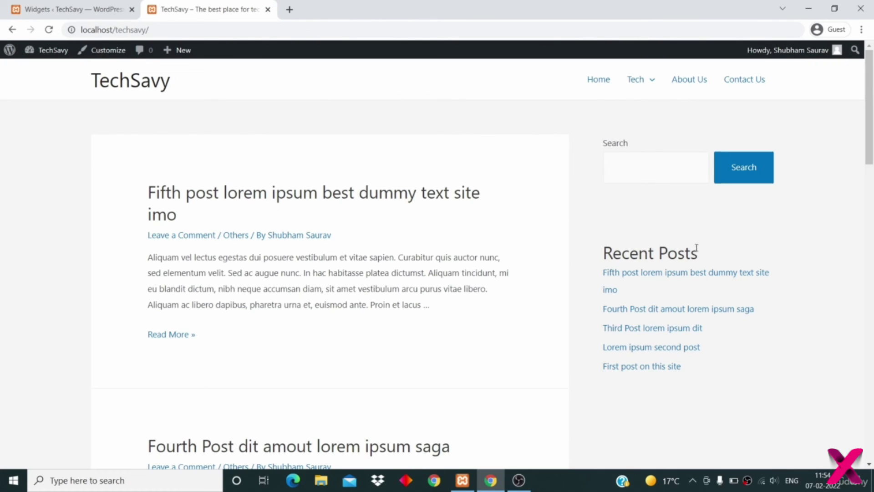
scroll(647, 267, down, 5)
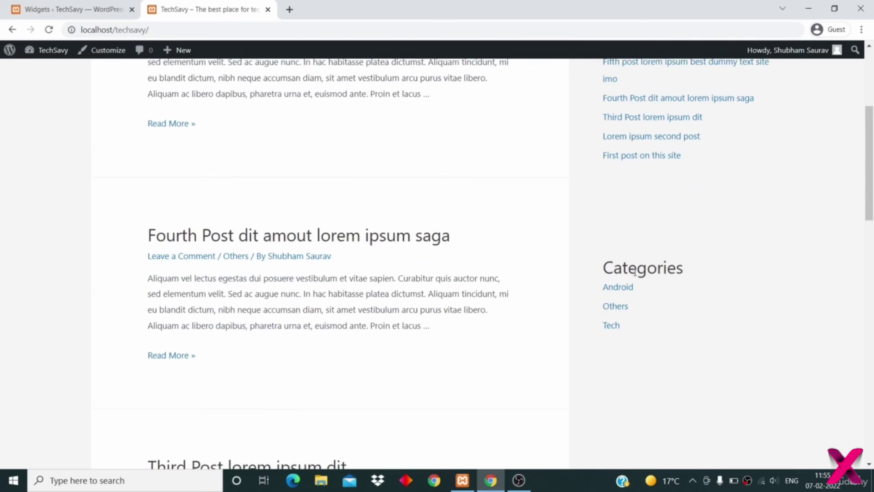
scroll(635, 272, up, 5)
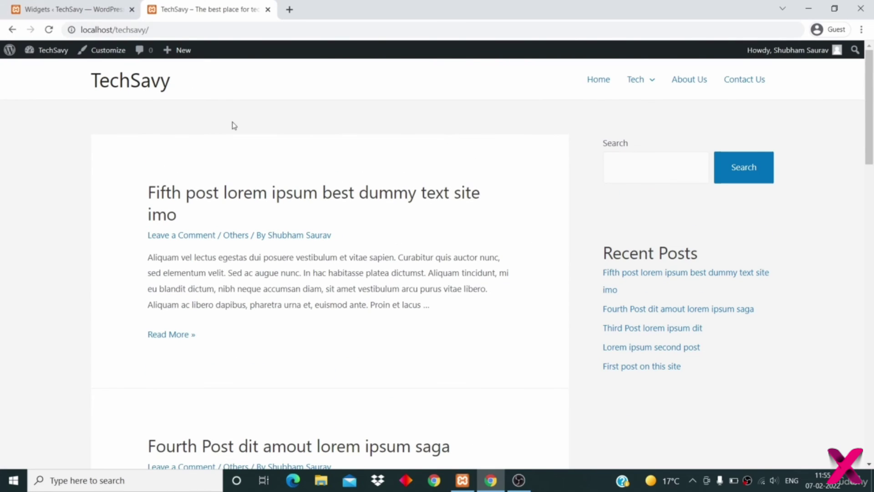
scroll(337, 231, down, 4)
scroll(337, 231, up, 4)
click(59, 10)
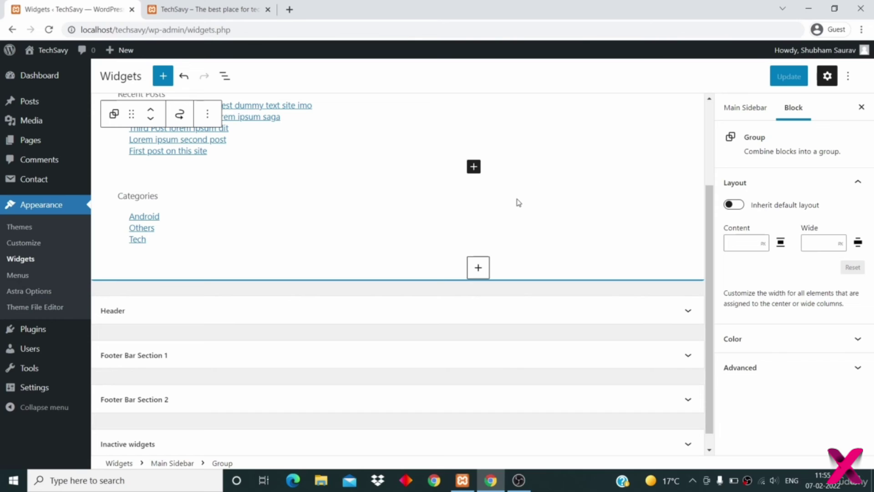
click(478, 271)
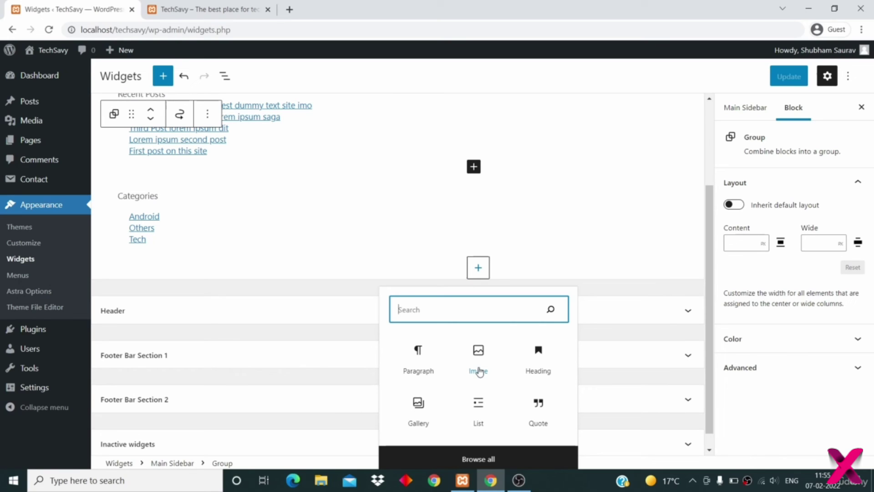
click(484, 461)
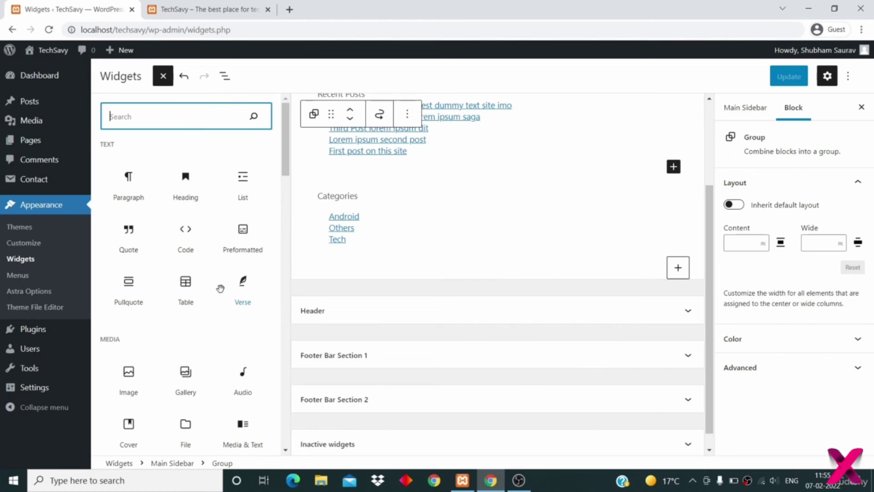
scroll(221, 288, down, 4)
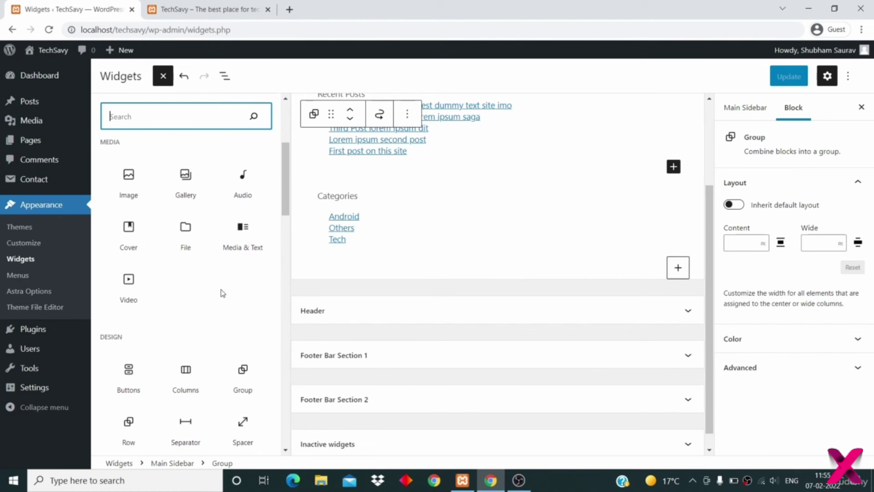
scroll(223, 293, up, 4)
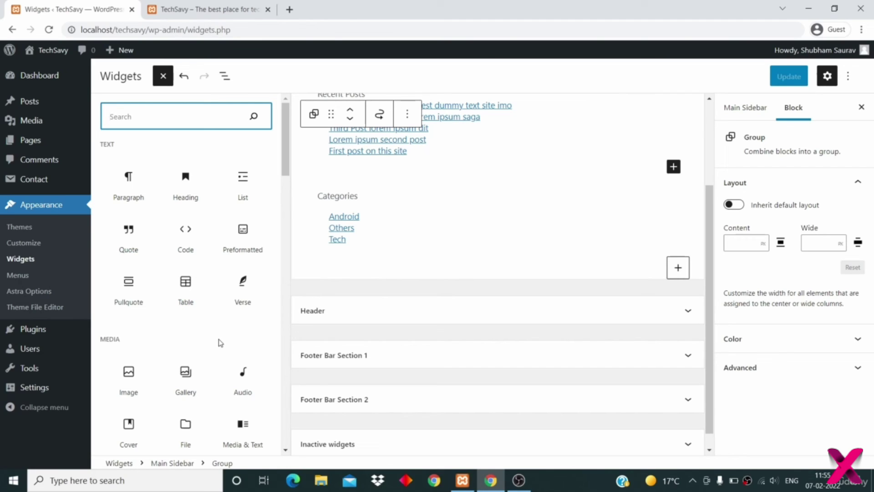
scroll(209, 306, down, 5)
scroll(209, 306, up, 5)
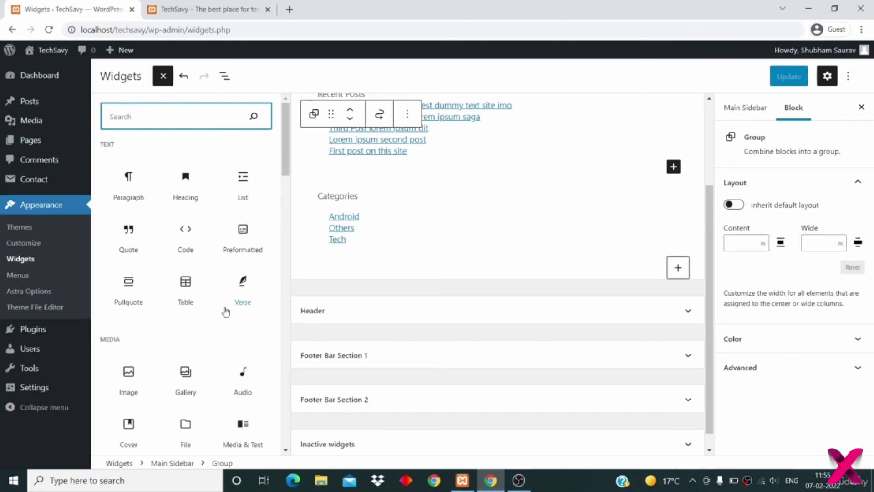
click(354, 293)
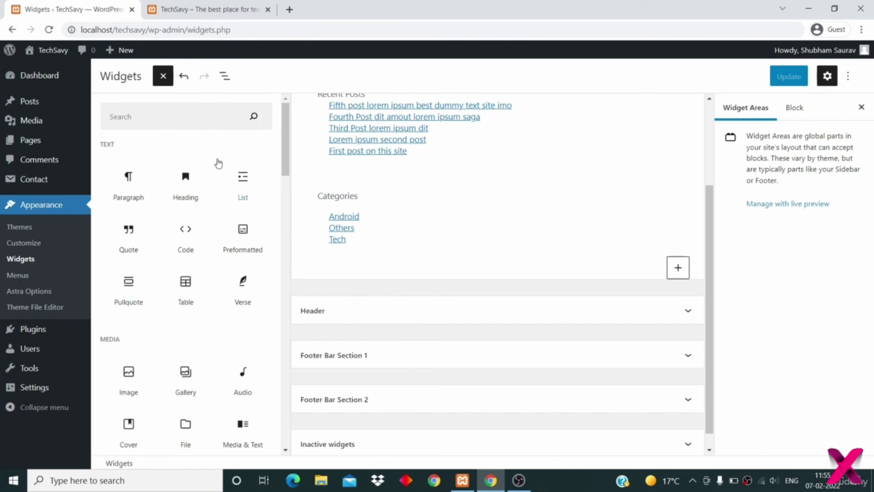
click(160, 81)
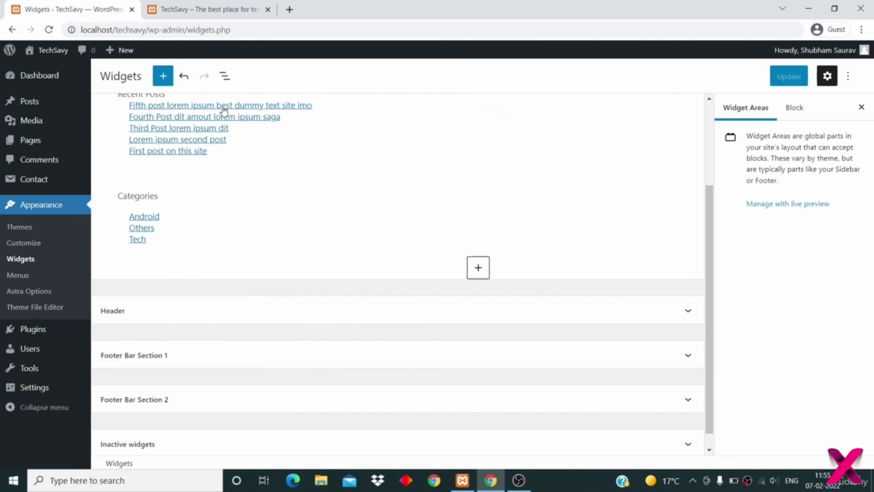
scroll(273, 248, down, 1)
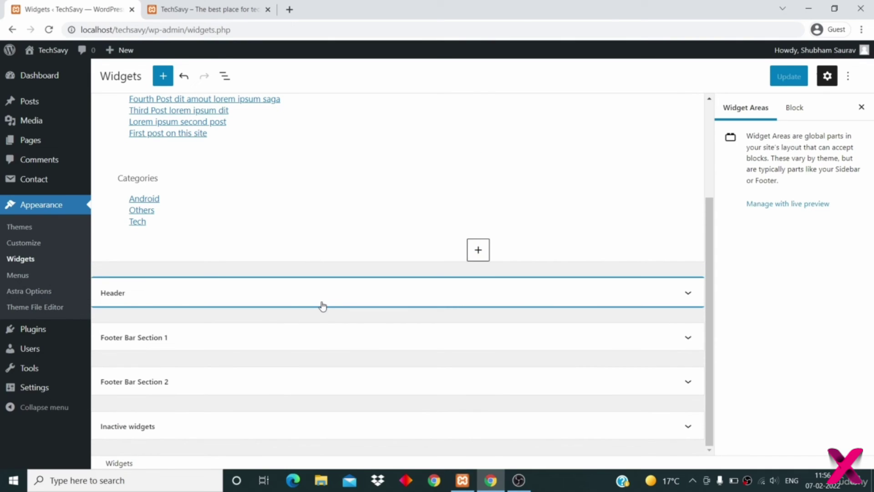
click(211, 10)
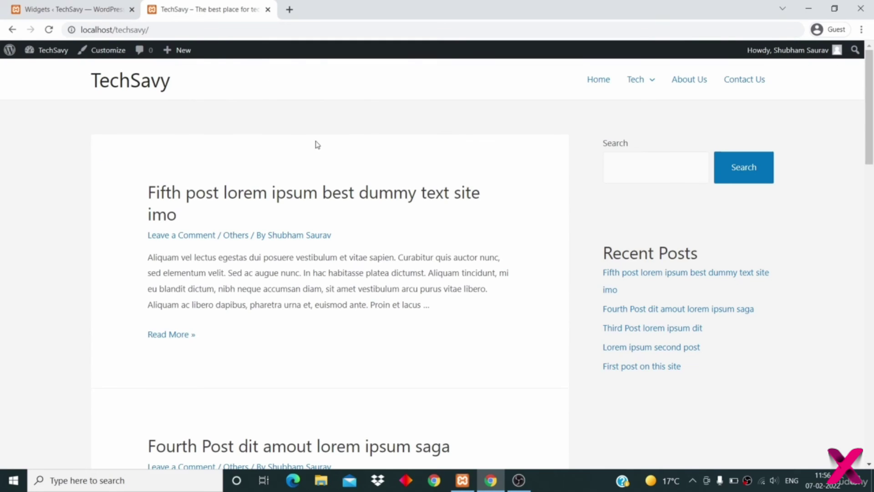
click(79, 13)
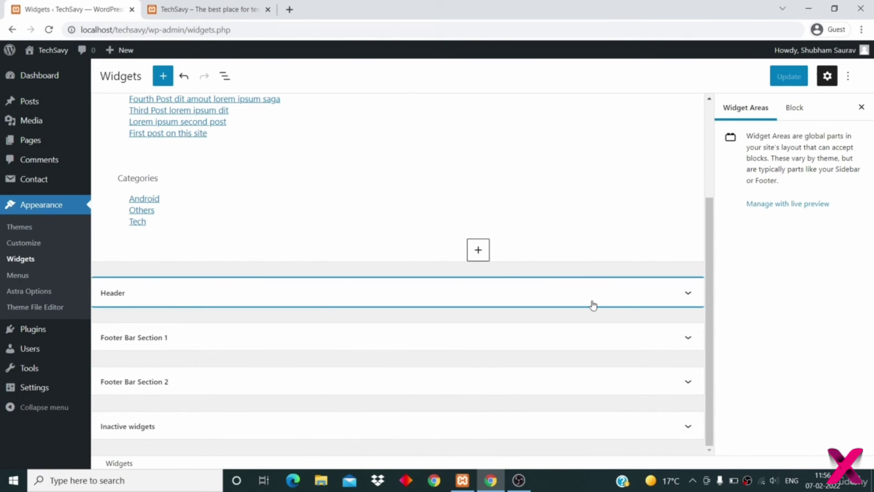
- Expand the Header and Footer Bar Section 1 areas and compare the footer on the live site
click(683, 297)
click(682, 297)
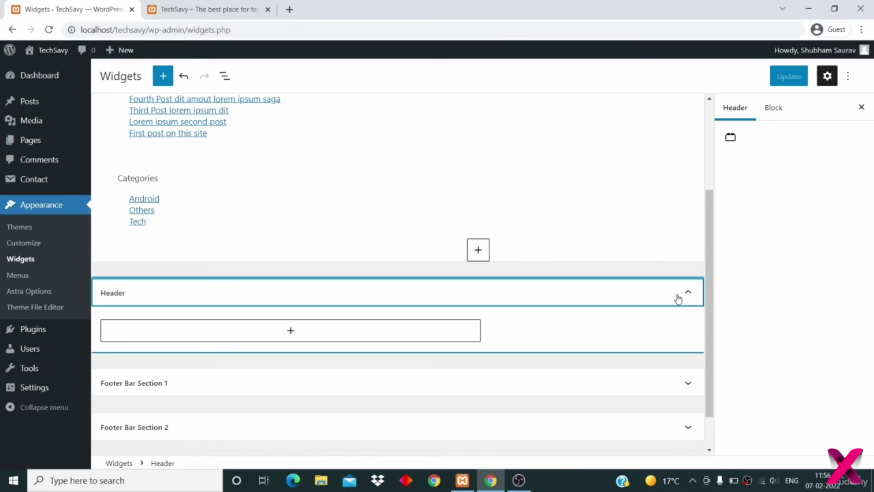
click(678, 299)
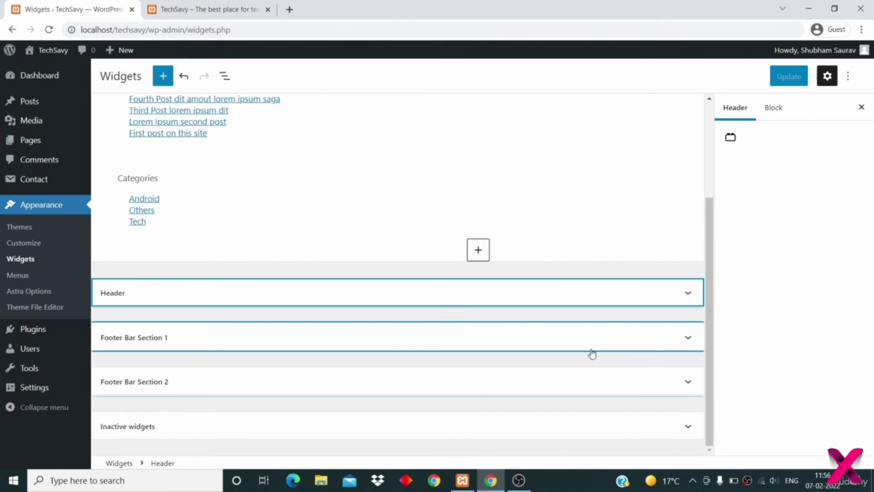
click(600, 348)
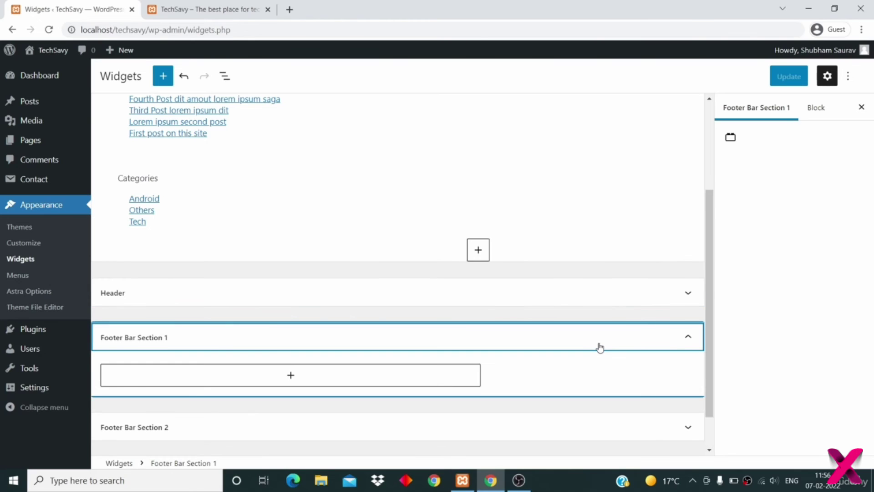
scroll(455, 350, down, 1)
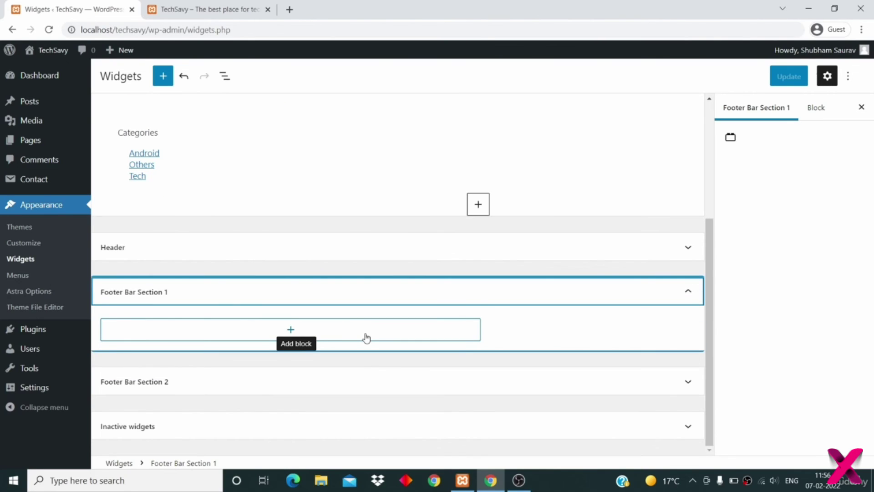
click(214, 8)
scroll(263, 293, down, 20)
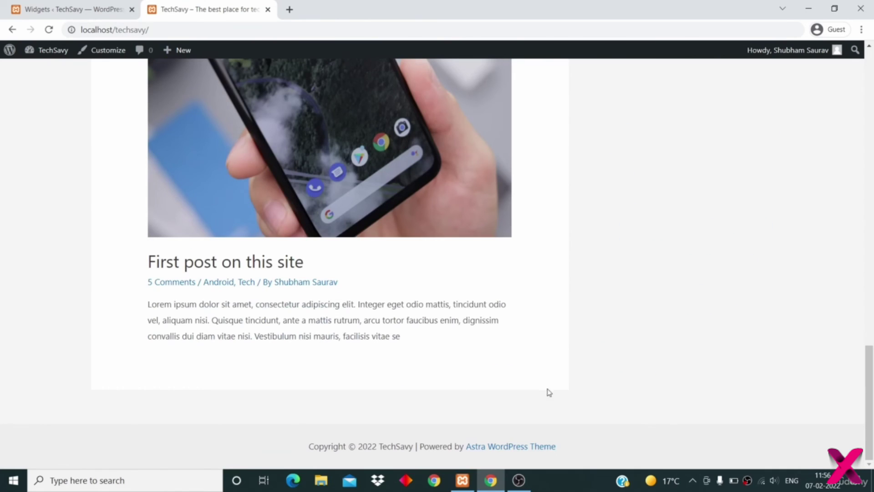
click(34, 9)
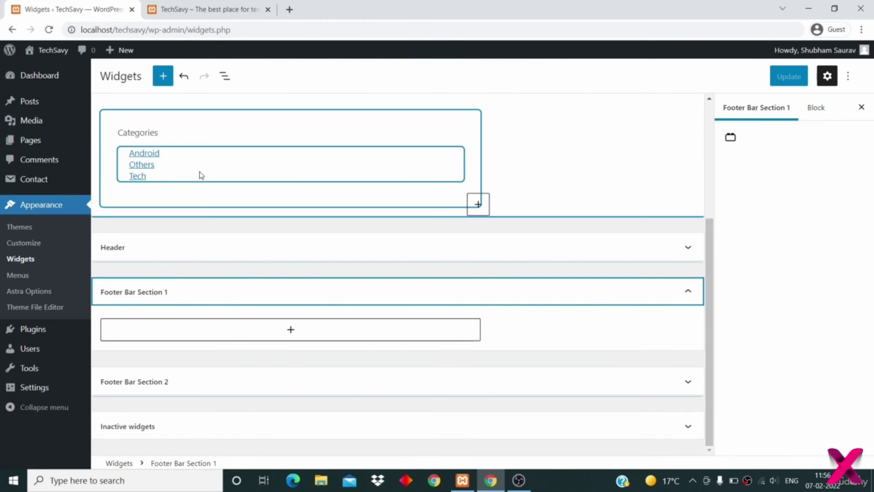
click(180, 10)
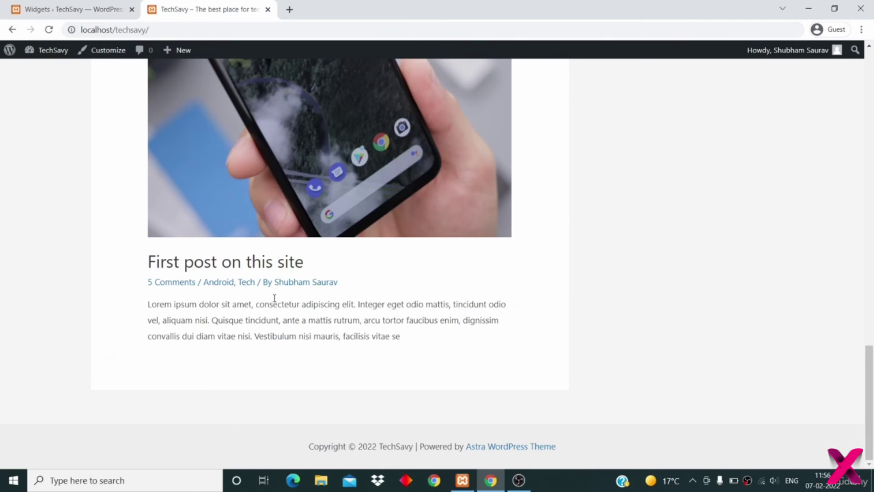
click(70, 10)
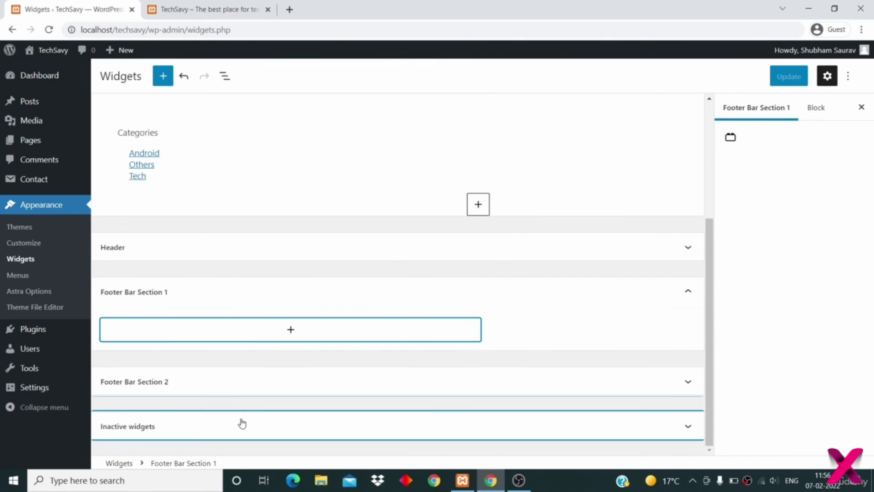
- Check the Footer Bar Section 2 and Inactive widgets areas, then view the TechSavy front page
click(228, 383)
scroll(267, 393, down, 1)
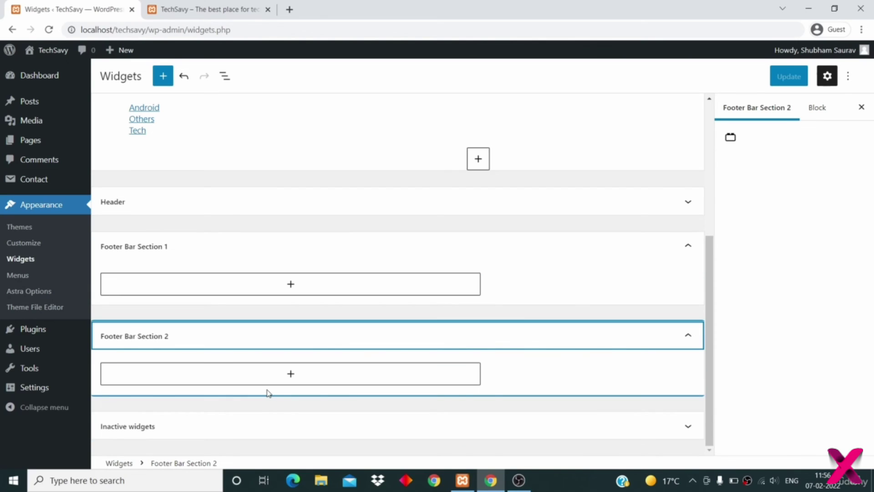
click(299, 424)
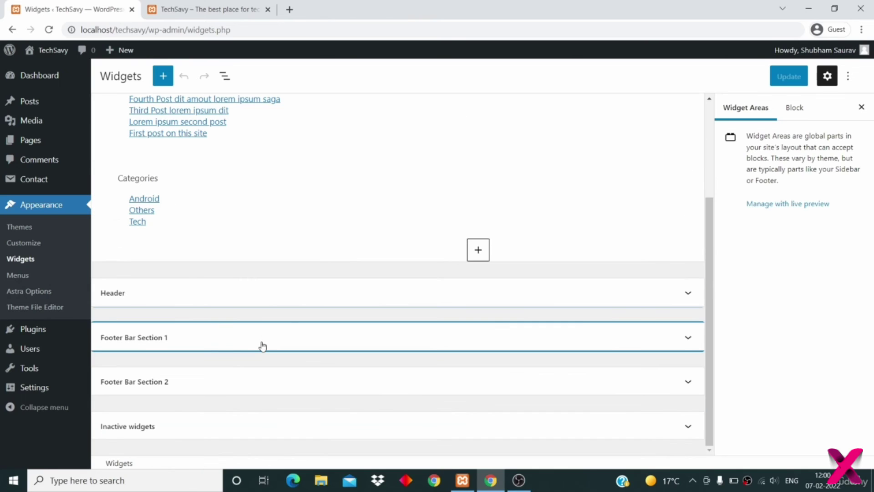
click(276, 383)
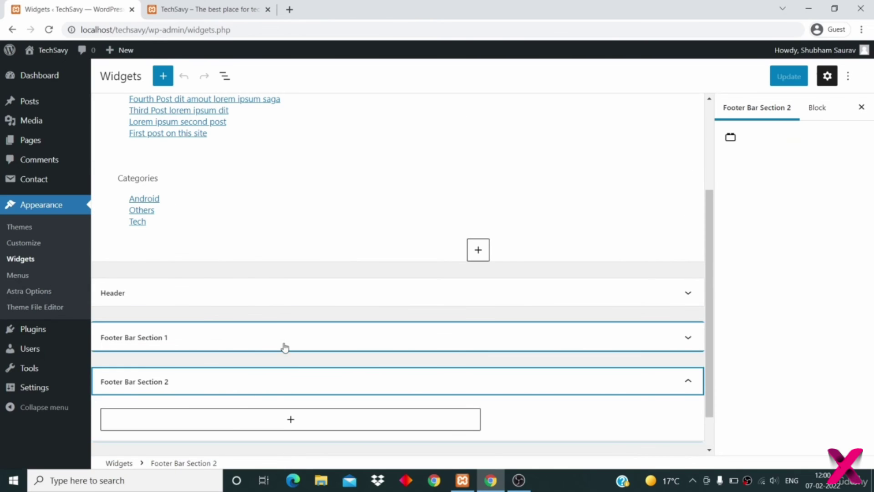
scroll(285, 351, down, 1)
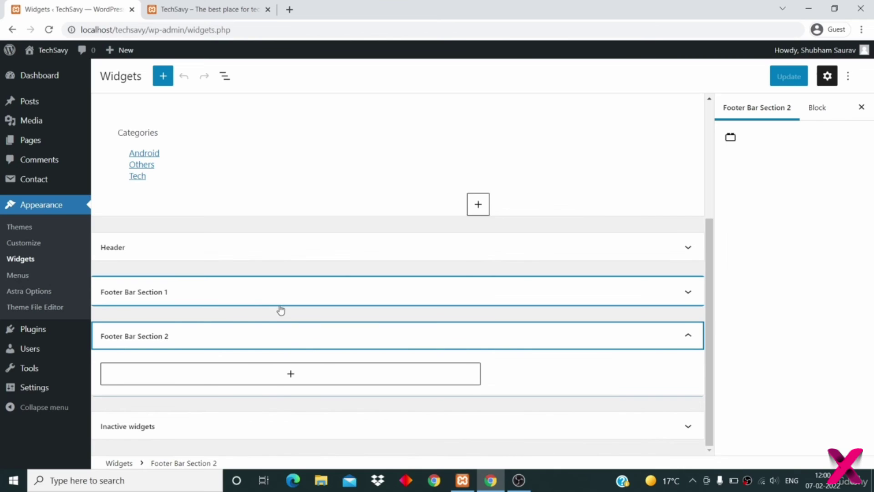
scroll(312, 292, up, 4)
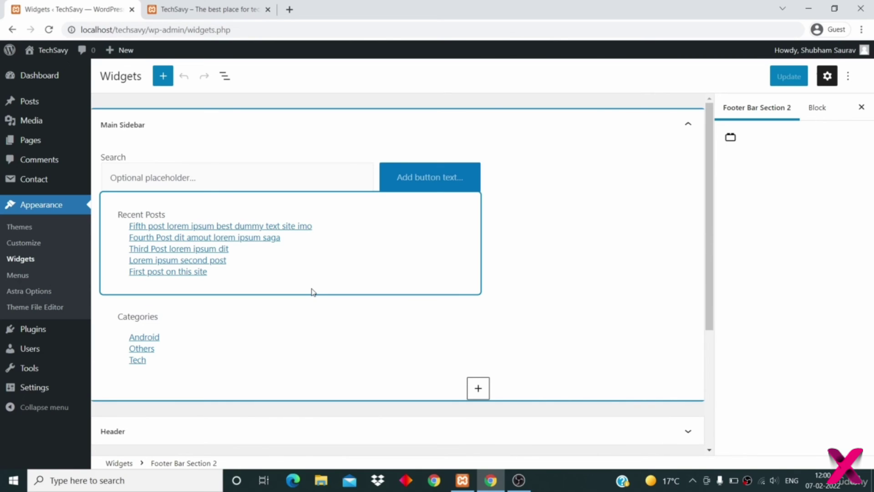
click(196, 9)
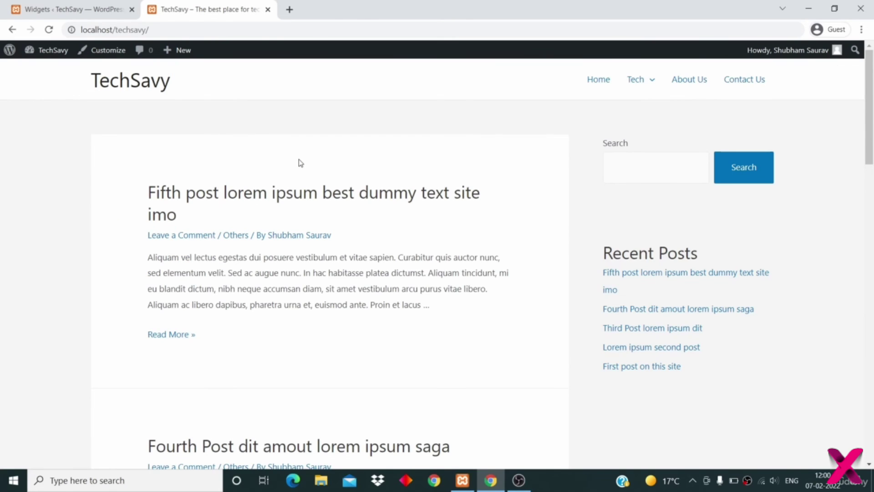
- Select all outdated plugins on the Updates page, update Contact Form 7, and return to the overview
click(305, 196)
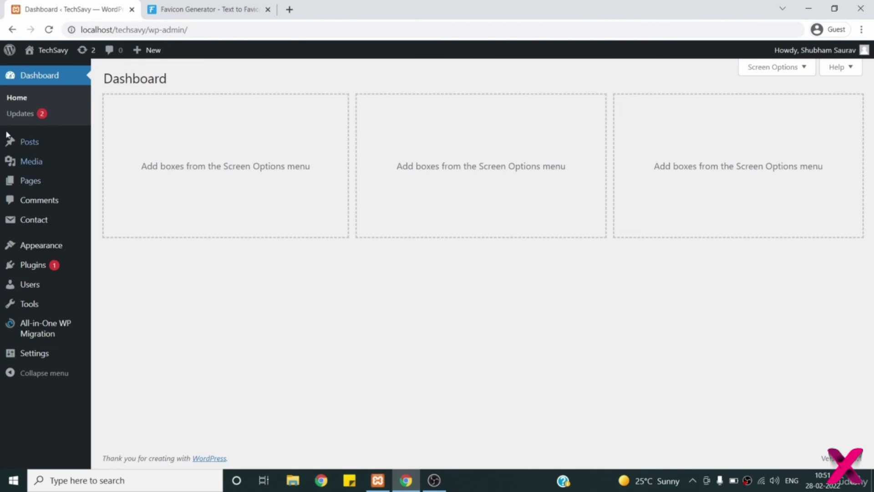
click(32, 116)
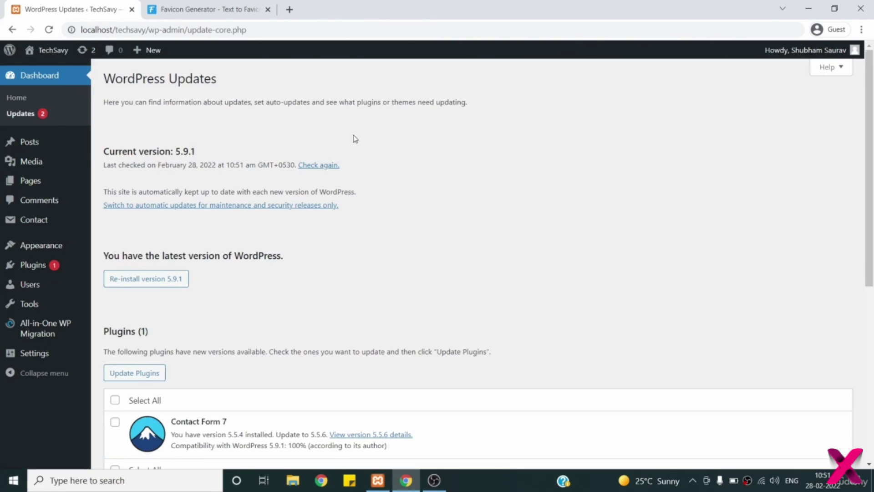
scroll(354, 134, down, 4)
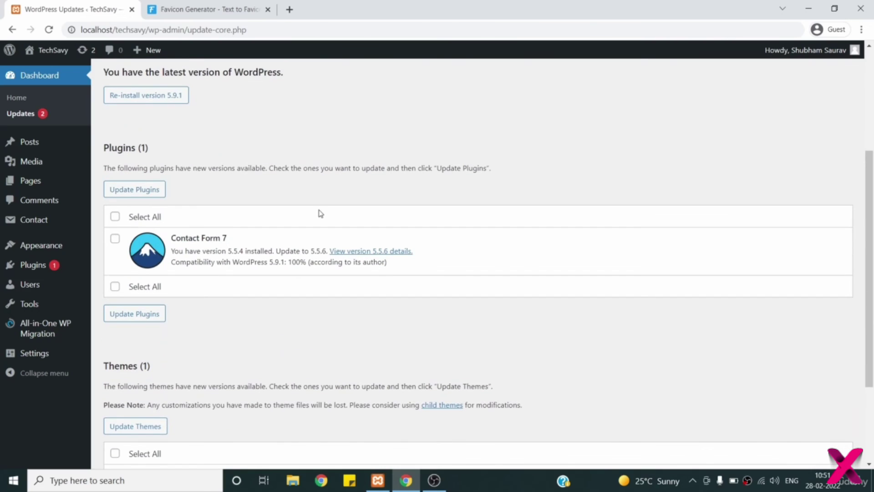
scroll(318, 212, down, 3)
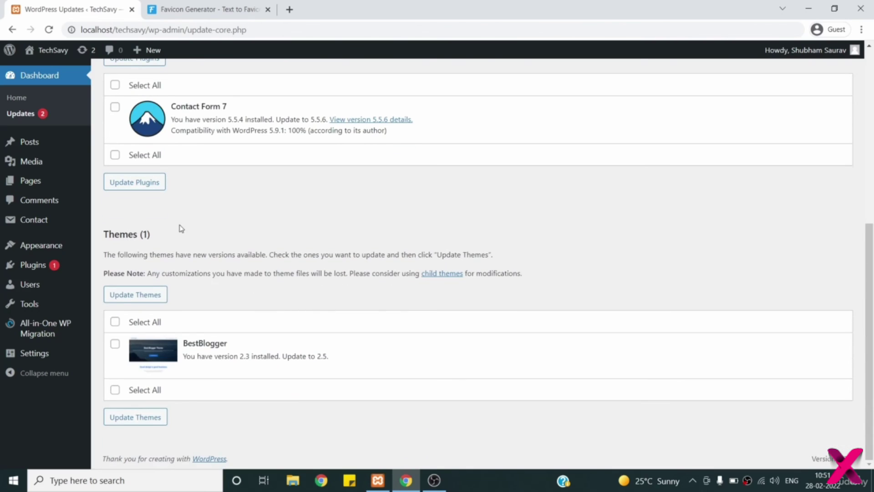
scroll(180, 228, up, 3)
click(115, 215)
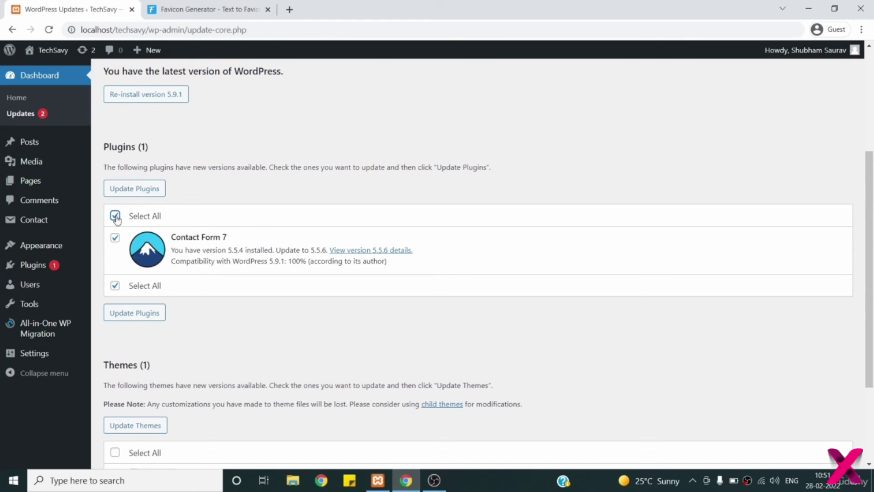
click(132, 191)
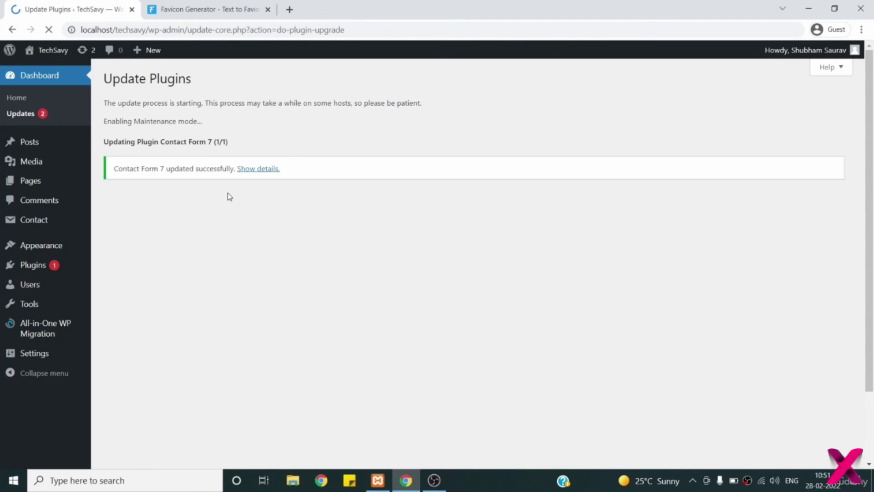
scroll(229, 196, up, 1)
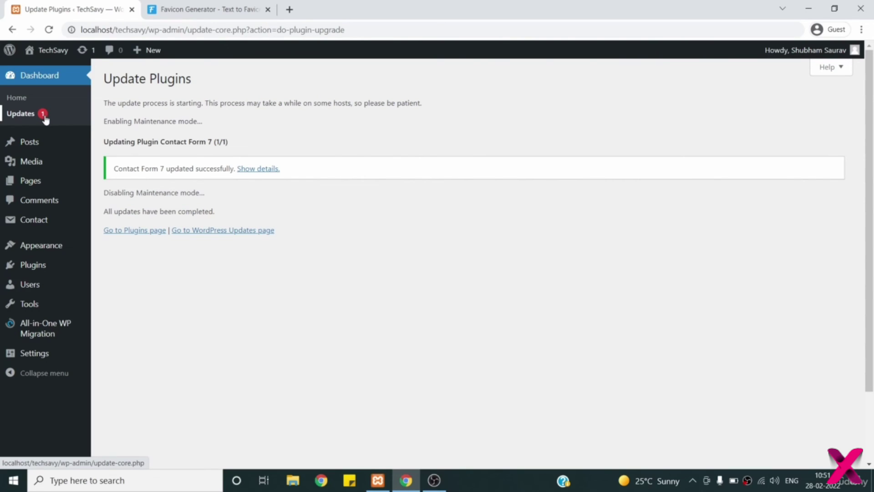
click(27, 114)
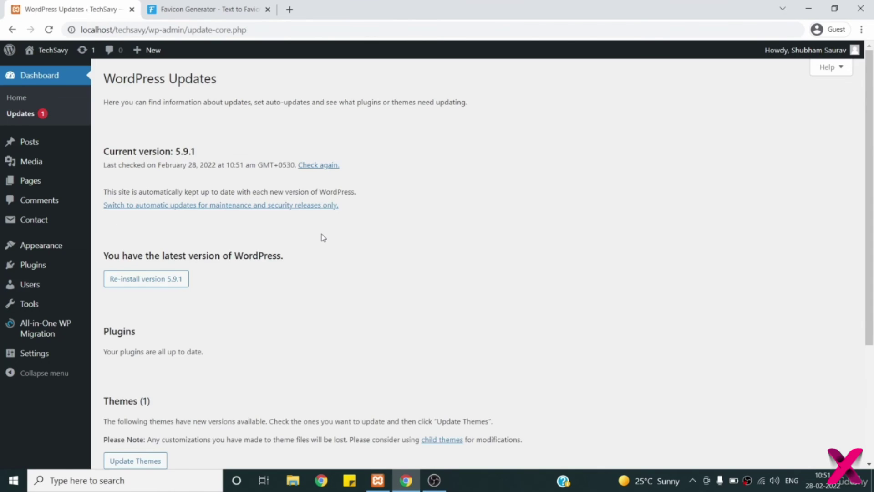
- Select the BestBlogger theme under Themes and run Update Themes
scroll(322, 237, down, 3)
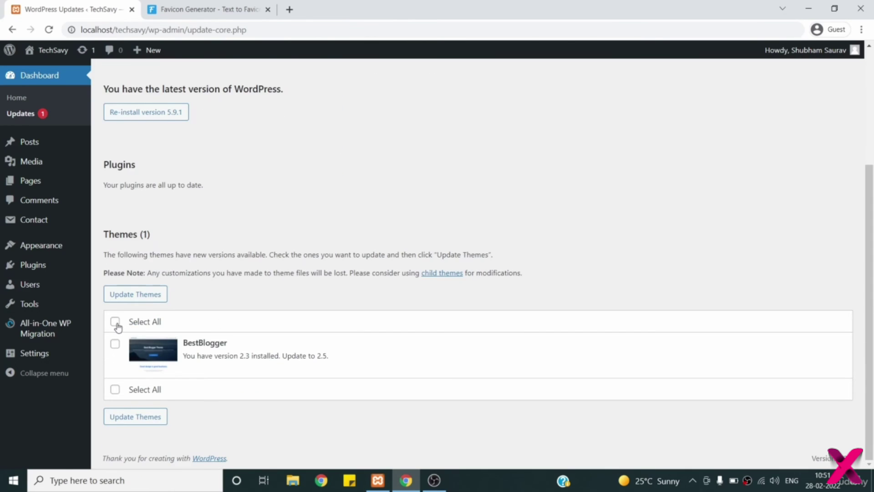
click(115, 344)
click(151, 296)
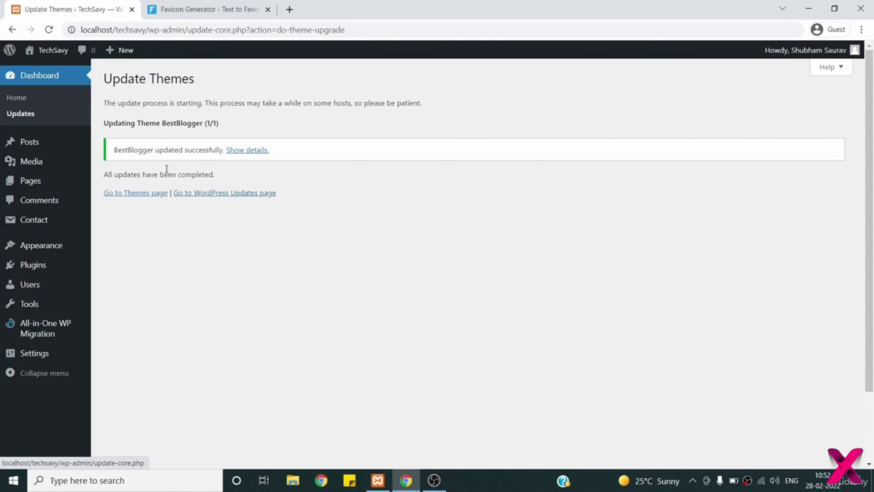
mouse_move(51, 146)
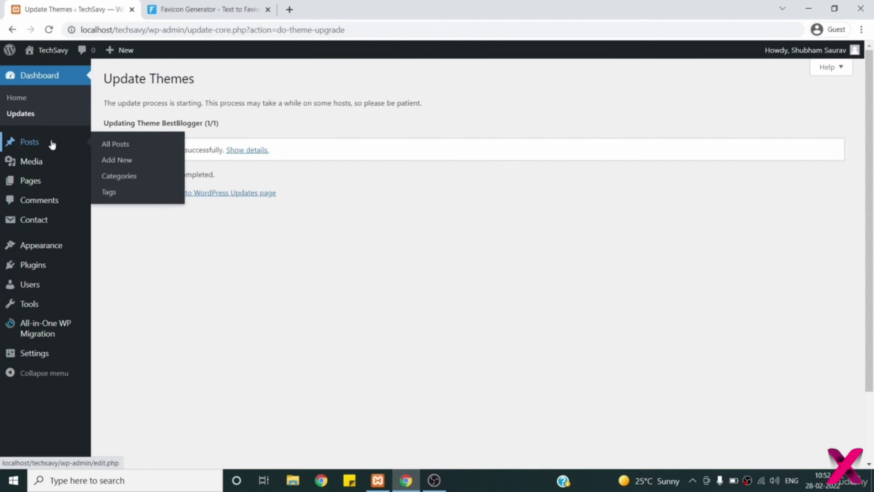
mouse_move(51, 53)
click(57, 72)
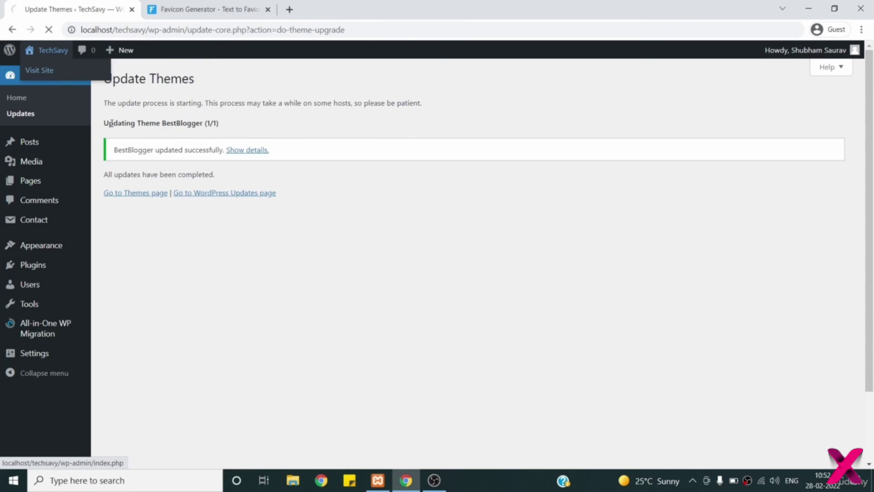
- Scroll the live front page past the Fourth and Third posts and the Categories widget
scroll(404, 292, down, 3)
scroll(404, 292, down, 4)
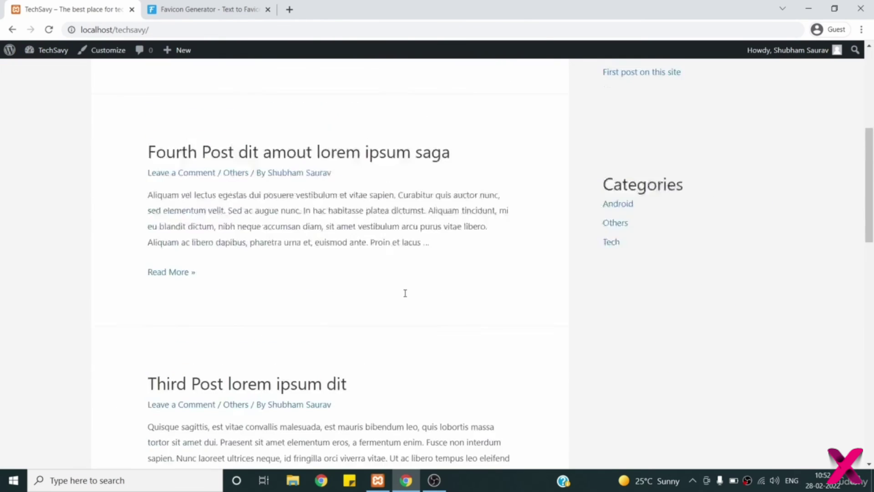
scroll(405, 293, up, 8)
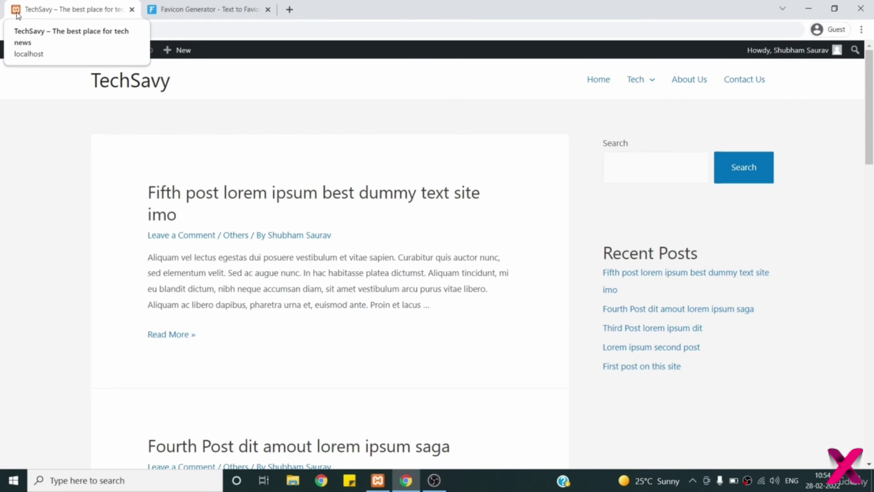
click(290, 9)
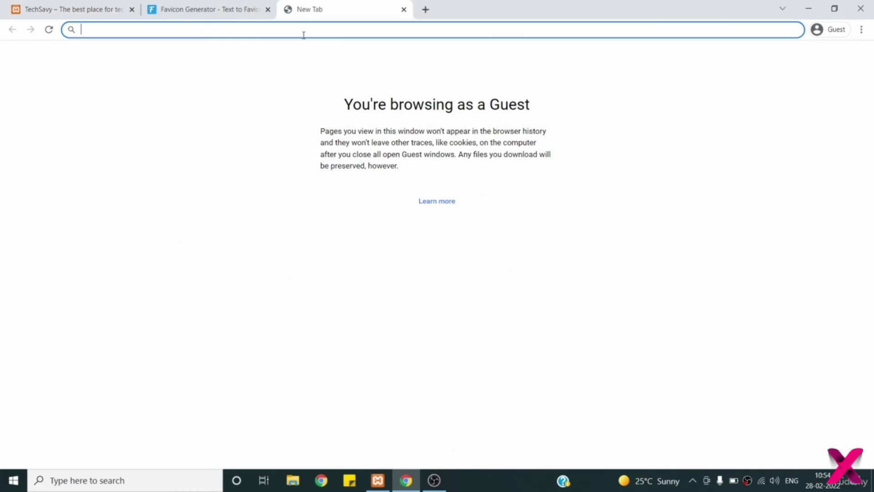
text(face)
key(Down)
text(.com)
key(Return)
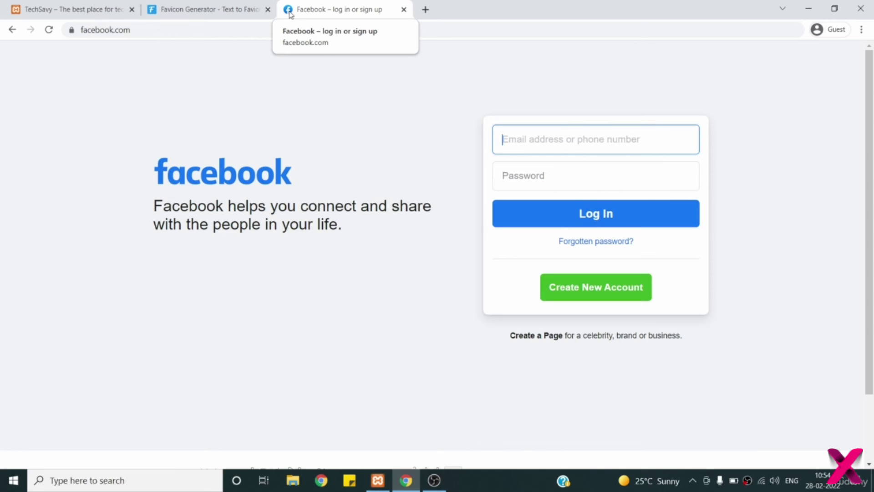
click(404, 9)
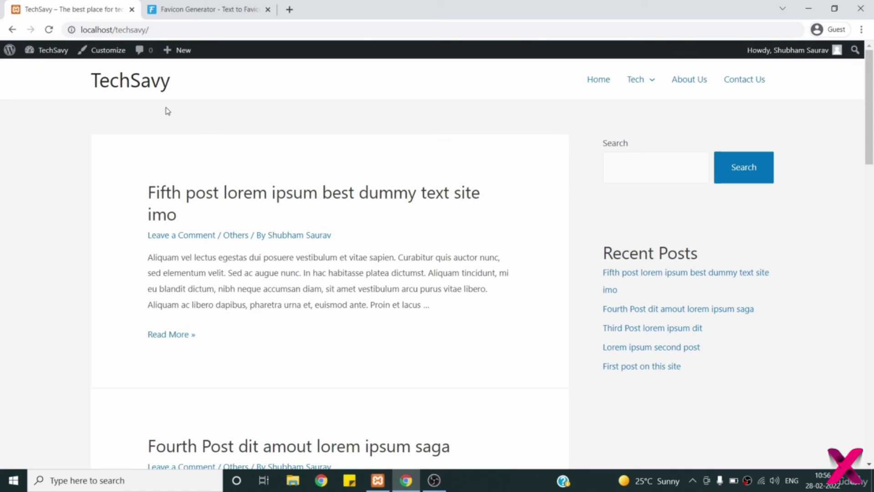
click(187, 18)
- Change the favicon text to 'TS' with blue letters on a white background
scroll(152, 125, down, 5)
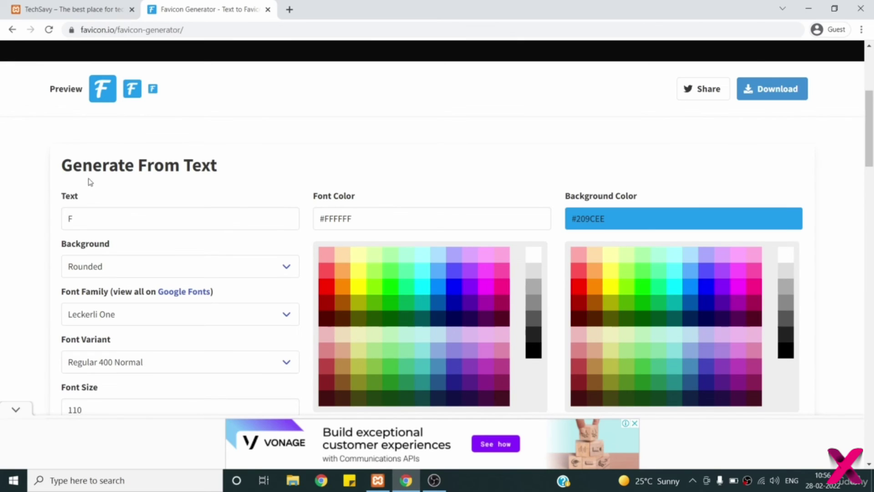
drag(89, 219, 52, 215)
text(TS)
click(206, 121)
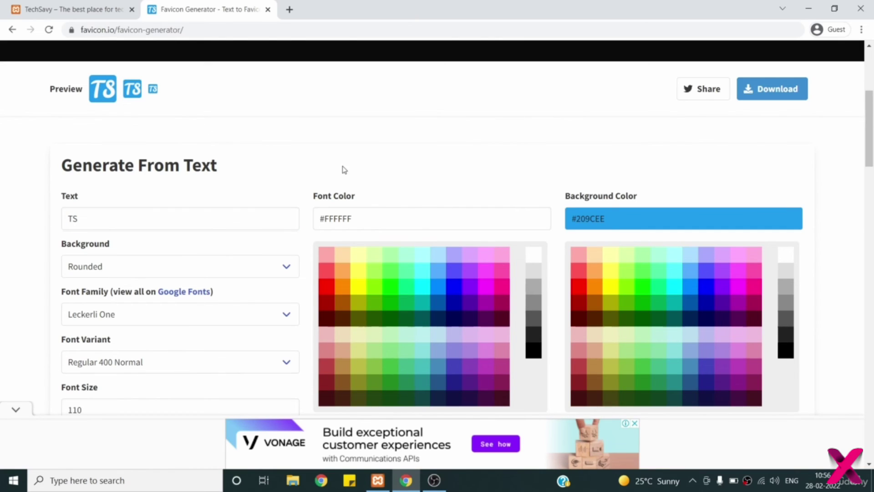
click(438, 292)
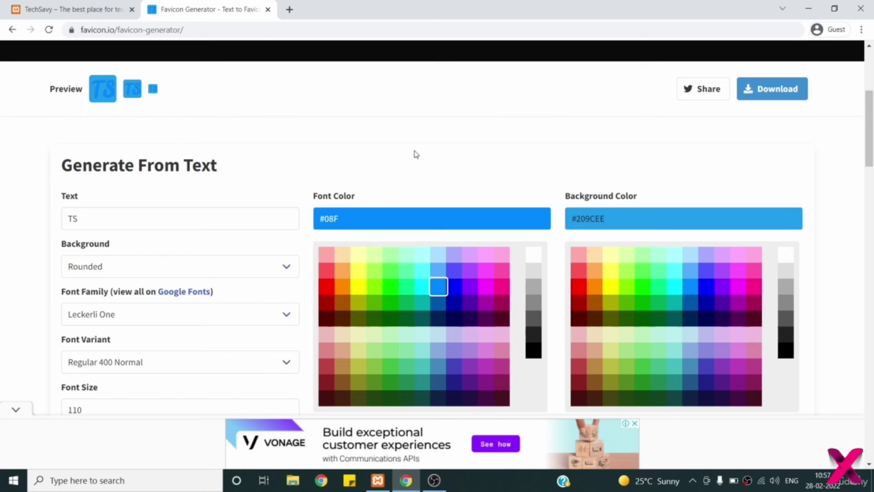
click(787, 254)
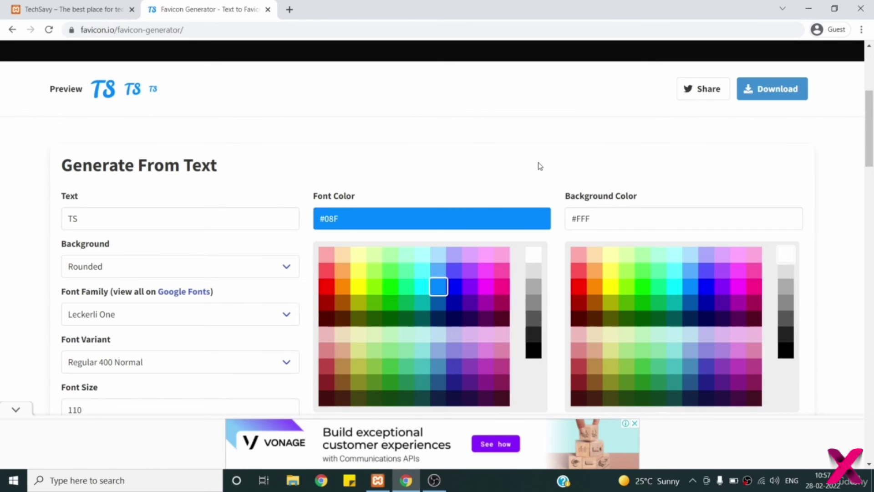
- Set the favicon font to Bubblegum Sans, Regular 400 Normal, and select the font size value
scroll(539, 165, down, 1)
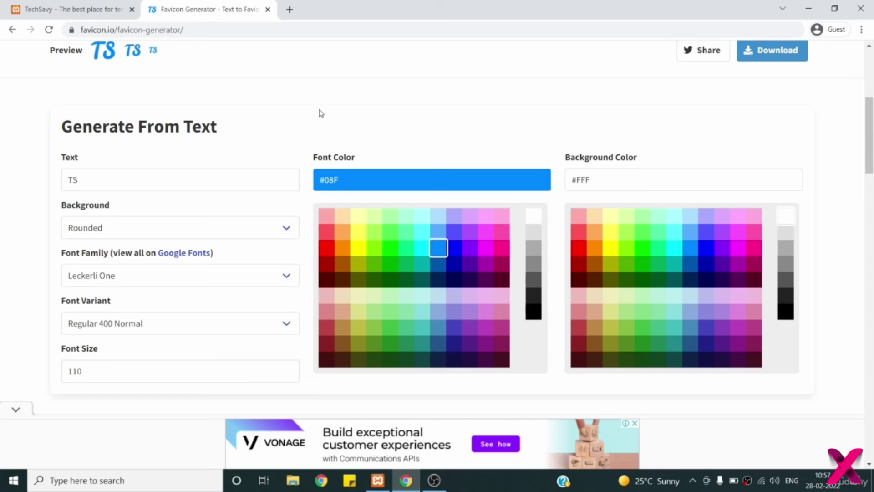
click(256, 277)
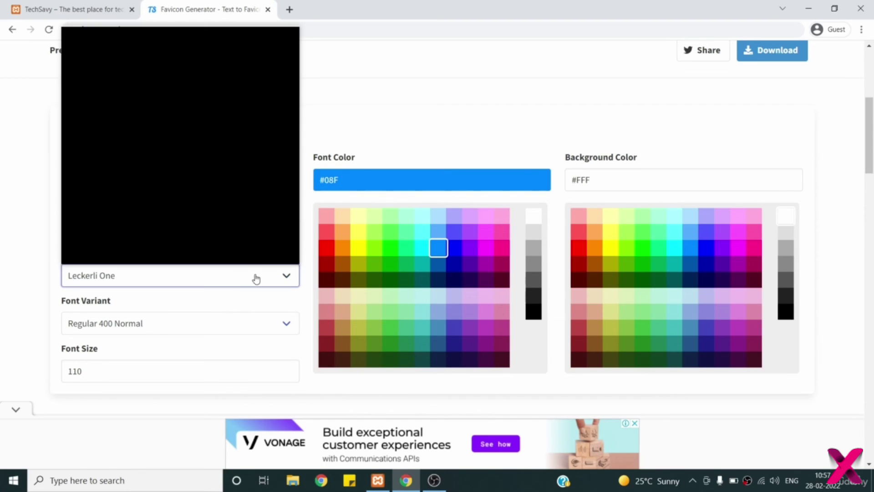
drag(295, 133, 295, 68)
scroll(199, 94, up, 4)
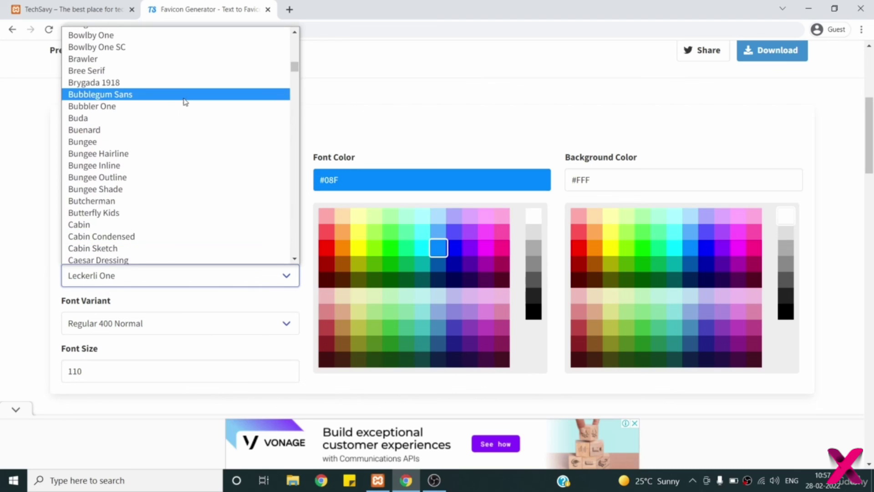
click(173, 99)
scroll(280, 136, up, 1)
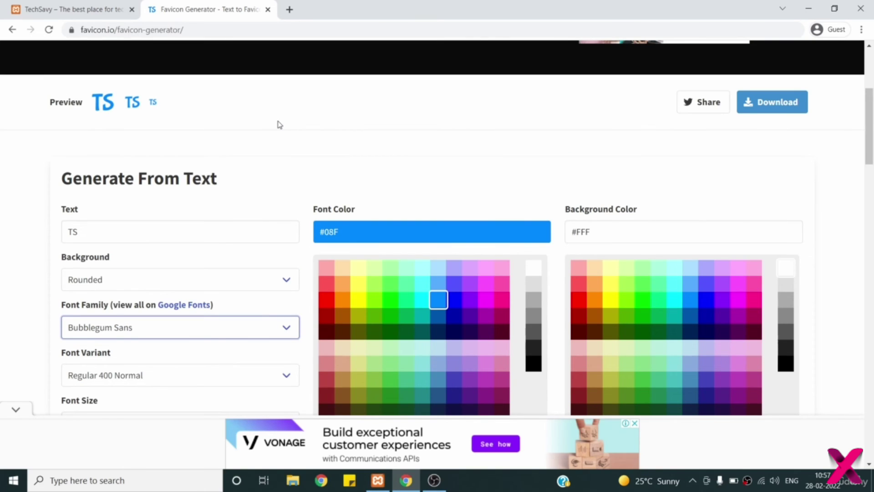
scroll(280, 125, down, 3)
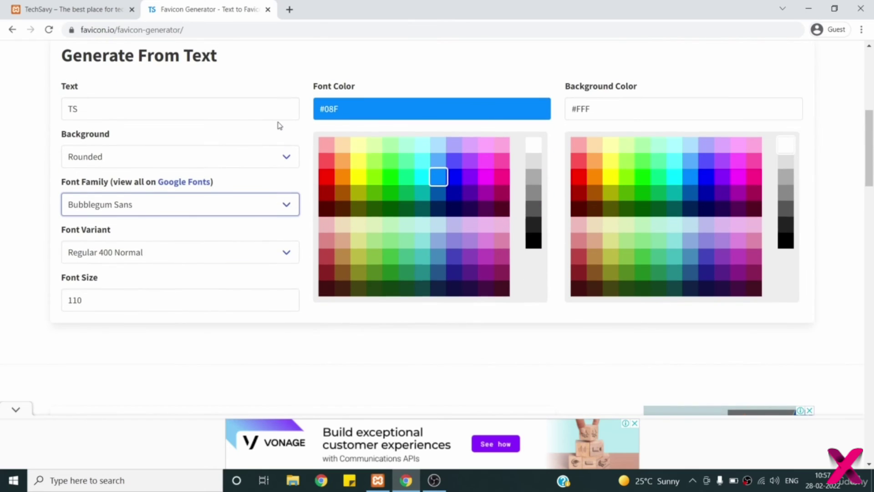
click(246, 252)
click(204, 314)
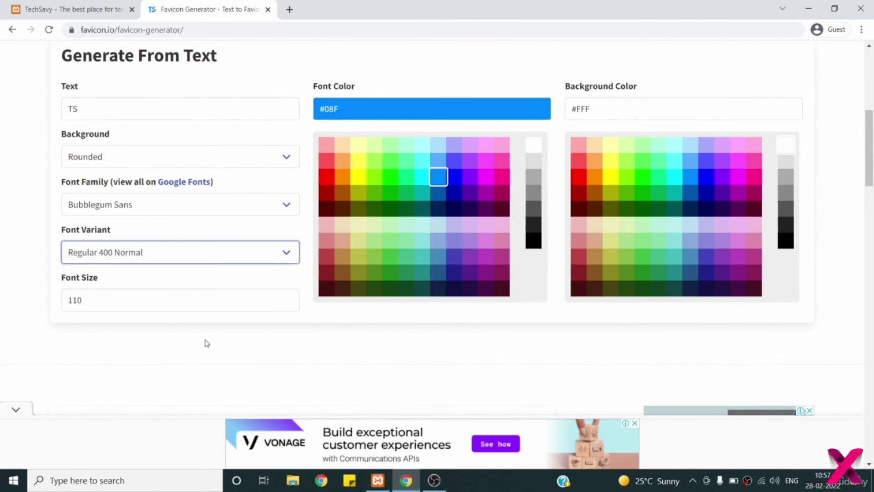
click(189, 301)
key(ctrl+a)
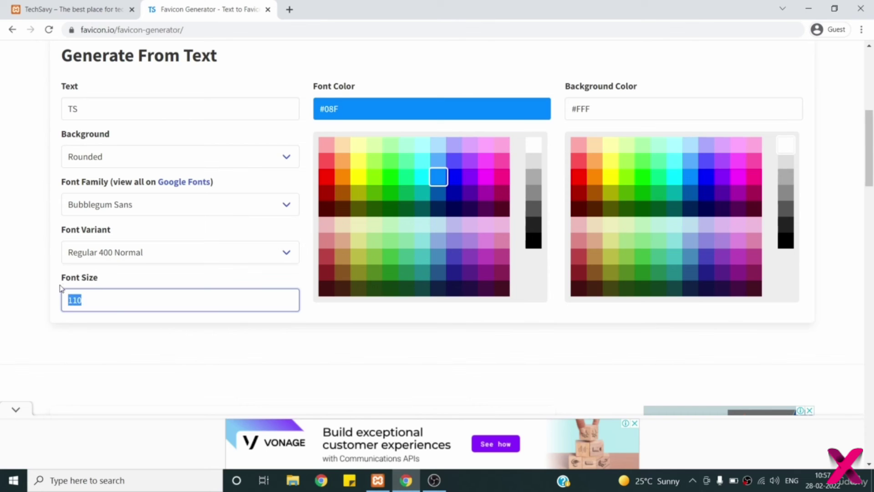
- Download the TS favicon package as favicon_io.zip and show it in its folder
scroll(48, 292, up, 2)
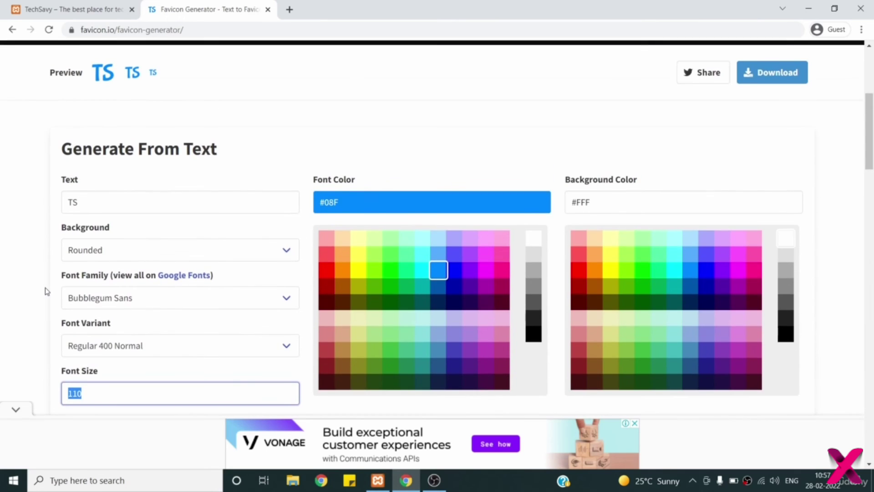
scroll(47, 291, up, 2)
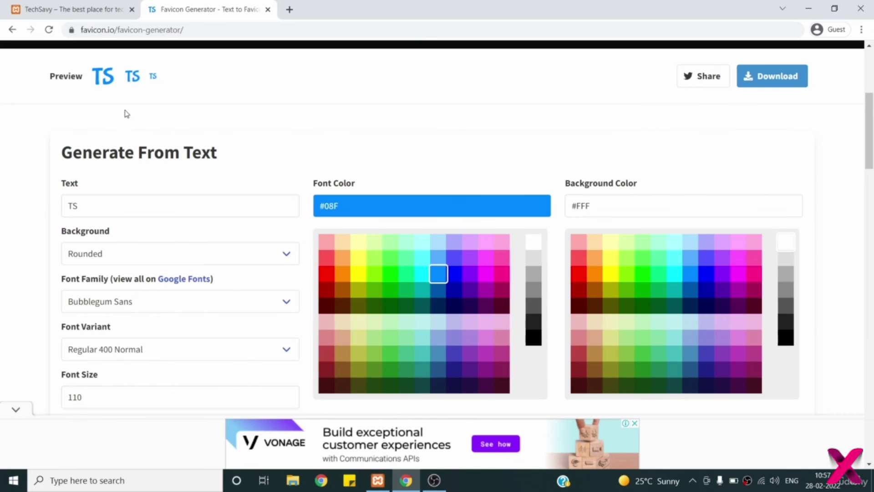
click(751, 82)
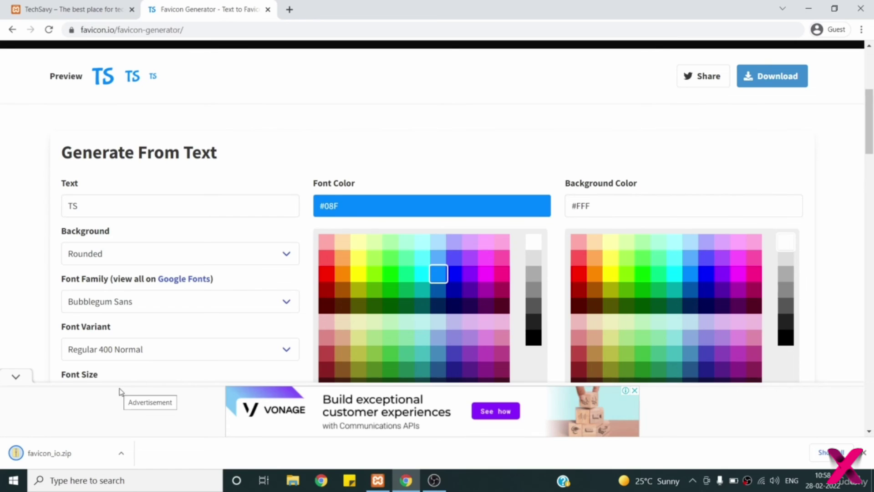
click(122, 456)
- Extract favicon_io.zip into a favicon_io folder, then open the TechSavy site's Customizer
click(147, 415)
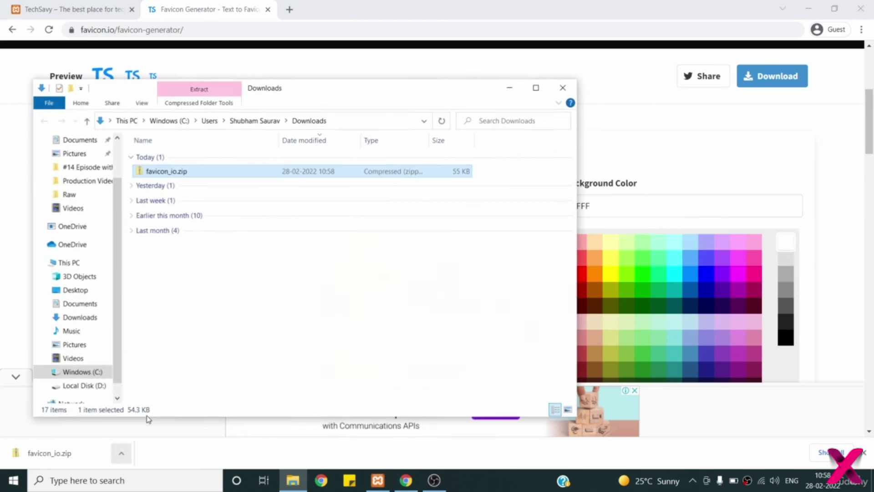
right_click(216, 177)
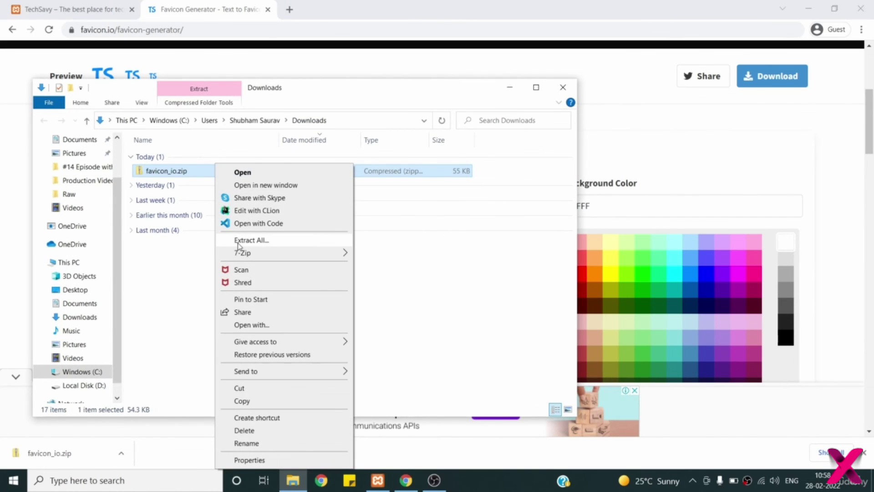
click(237, 242)
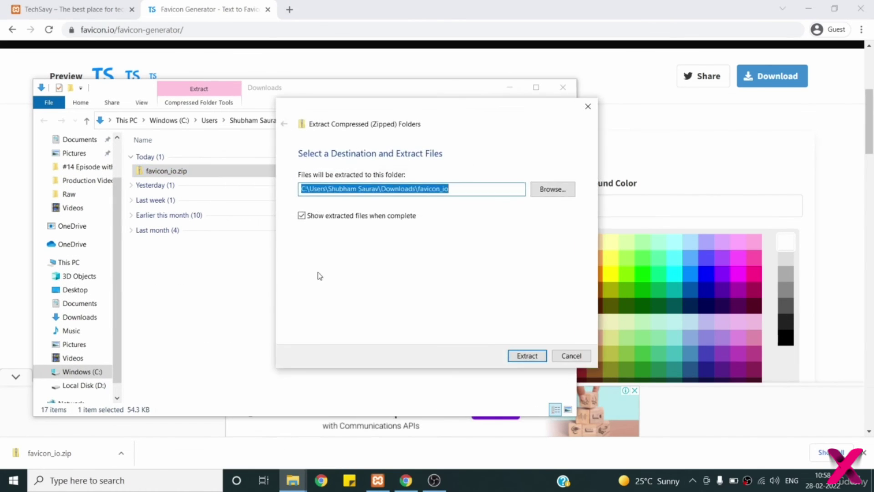
click(534, 358)
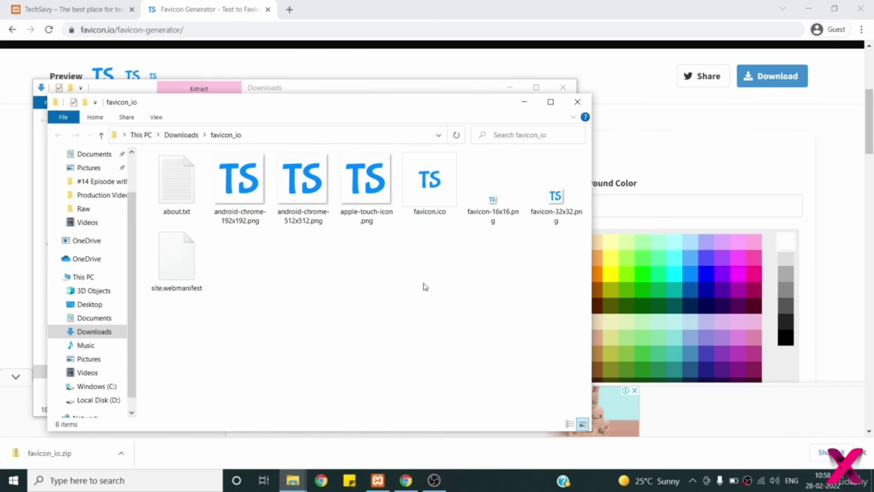
click(445, 201)
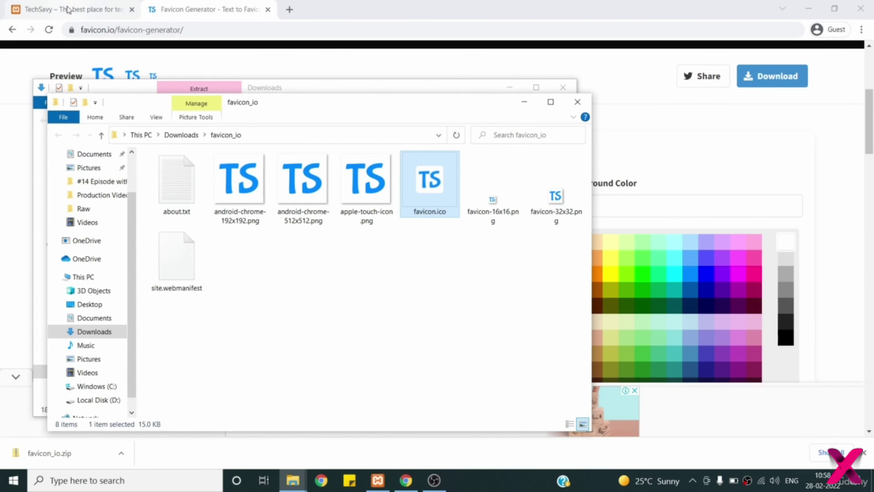
click(67, 9)
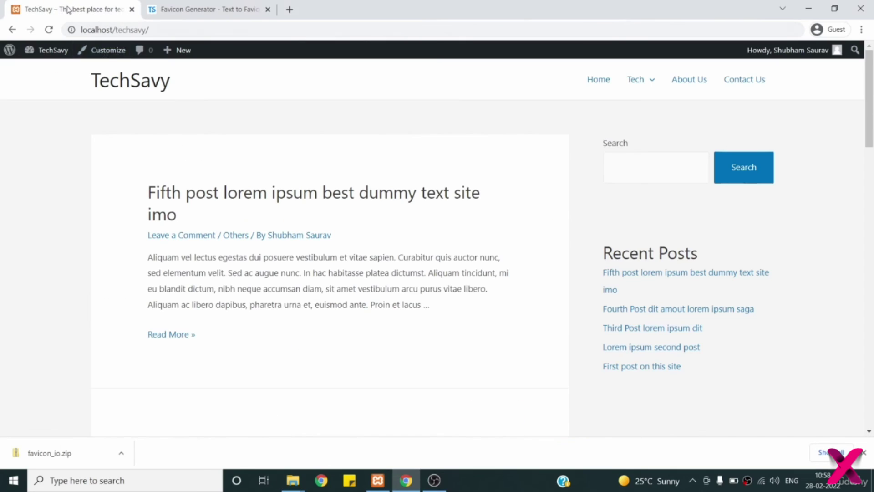
click(106, 52)
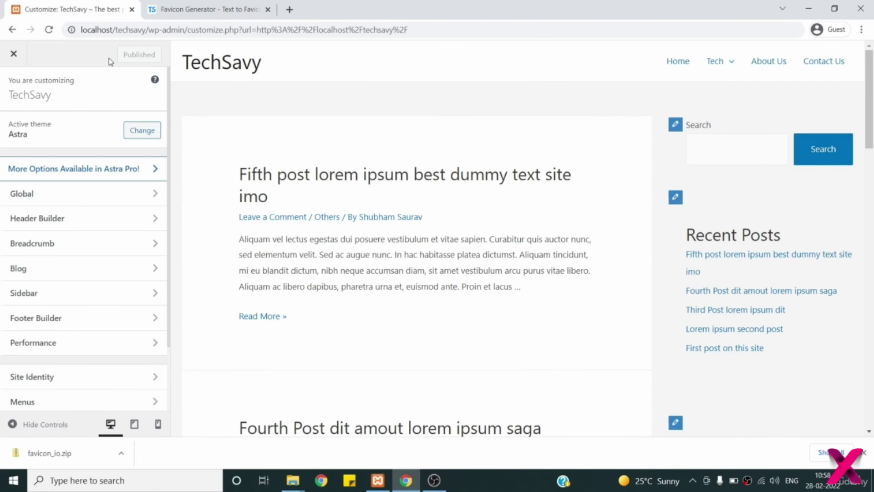
- Scroll up and down through the Astra Customizer's section list to review the available panels
scroll(80, 224, down, 2)
scroll(80, 224, up, 2)
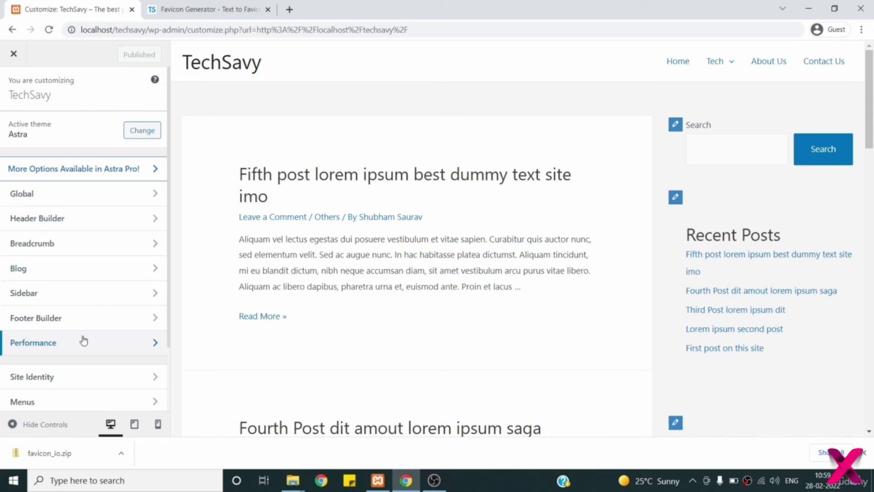
scroll(73, 319, down, 1)
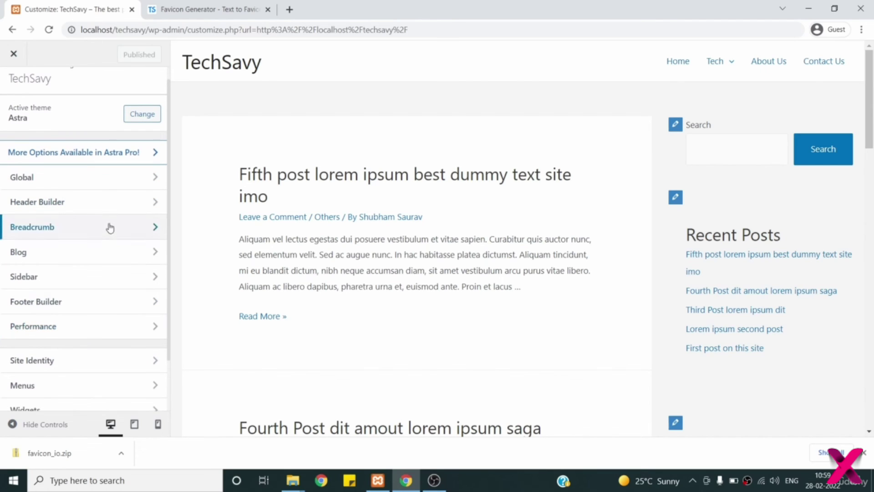
scroll(109, 255, down, 1)
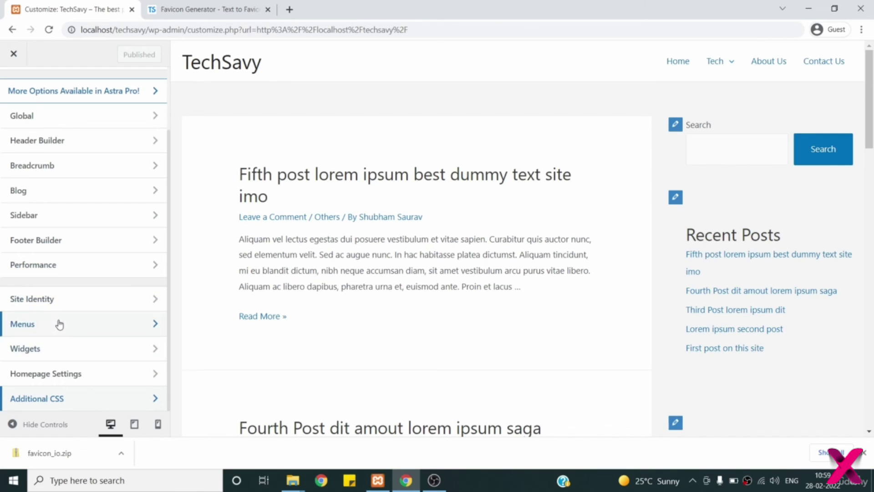
scroll(72, 325, up, 2)
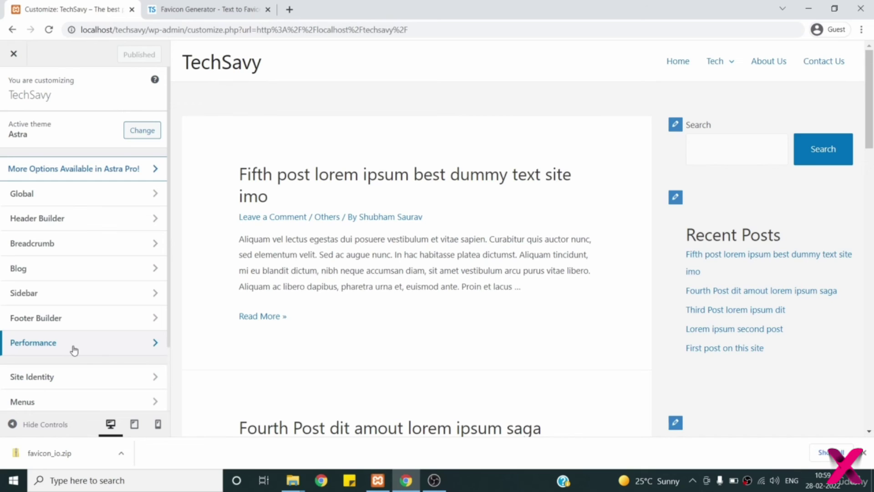
scroll(91, 263, down, 2)
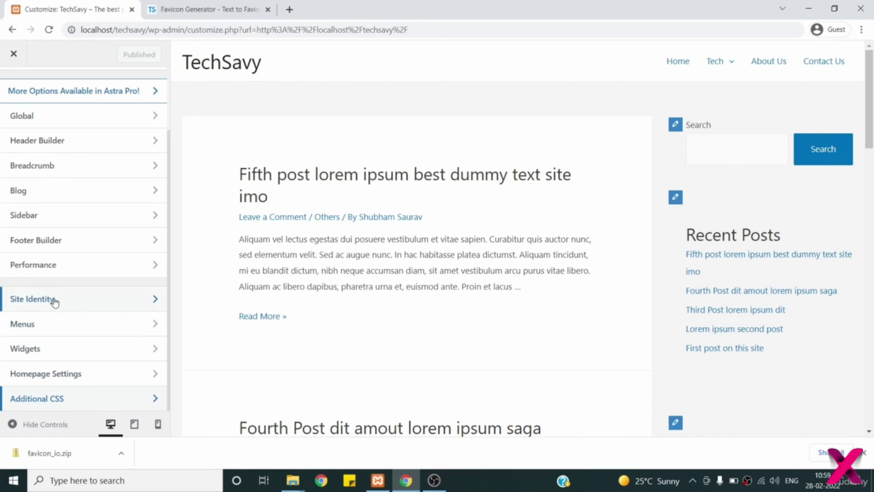
scroll(64, 298, up, 2)
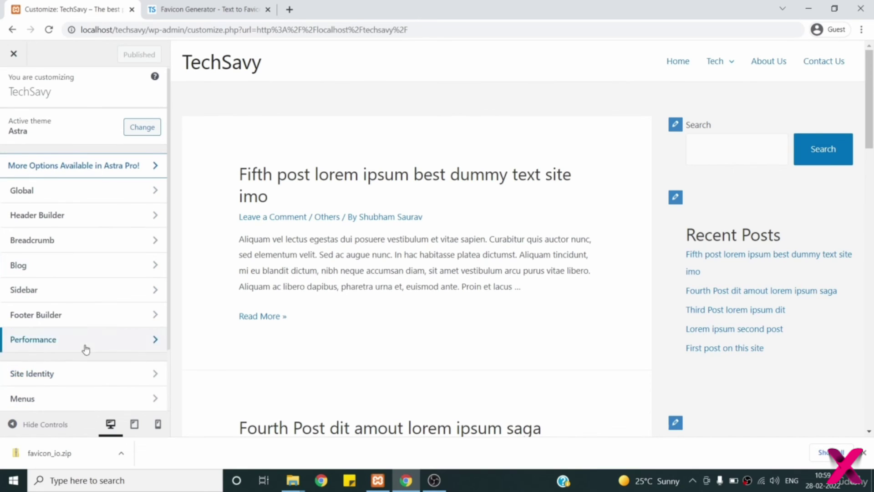
scroll(84, 349, down, 2)
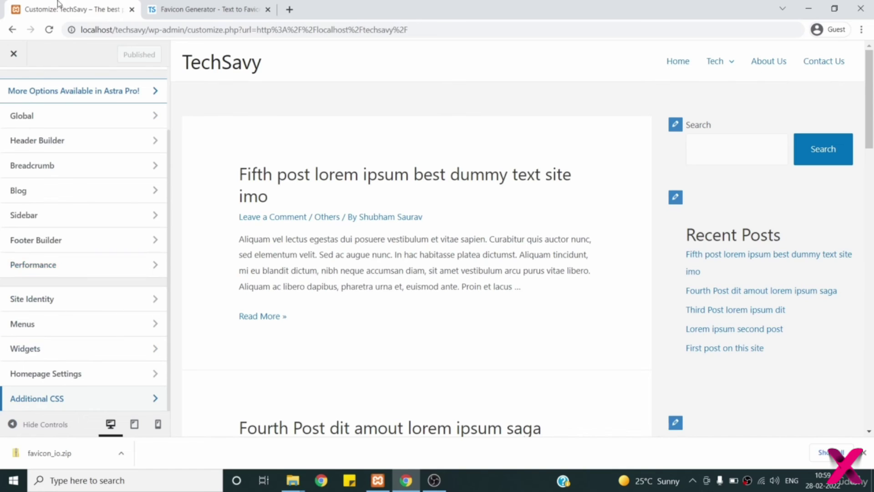
- Upload favicon-32x32.png from Downloads/favicon_io, crop it as the site icon, and publish
click(54, 301)
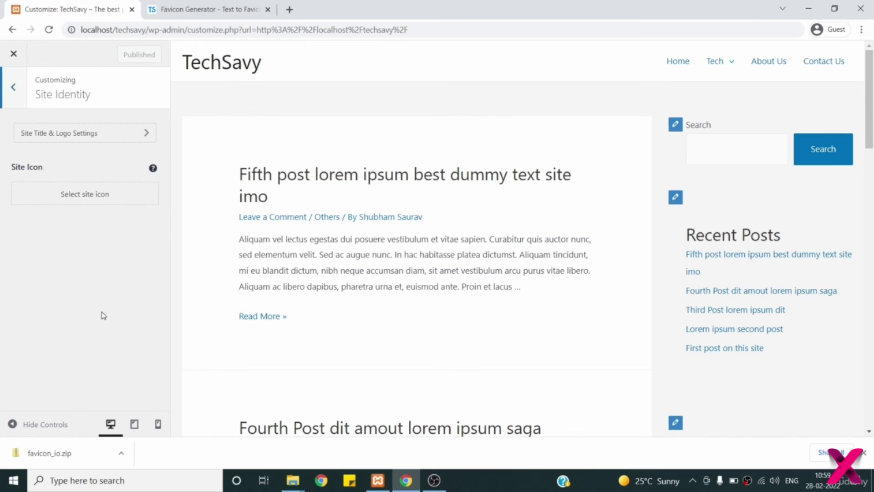
click(82, 205)
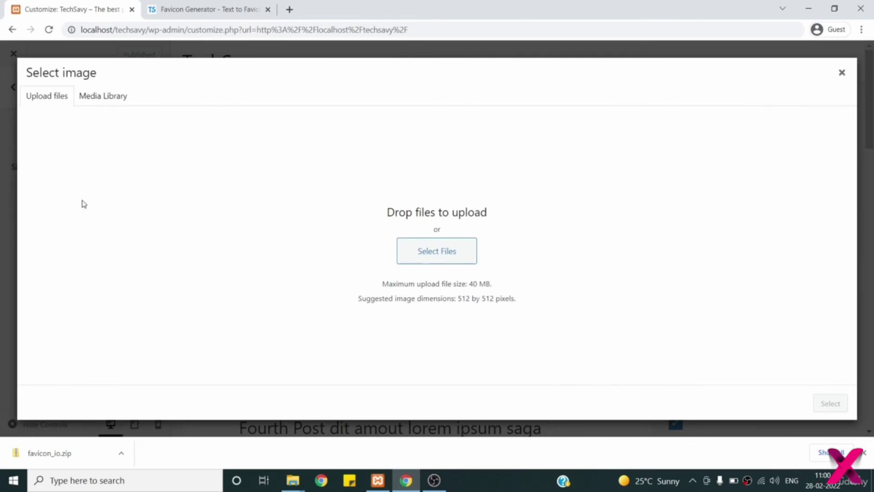
click(424, 253)
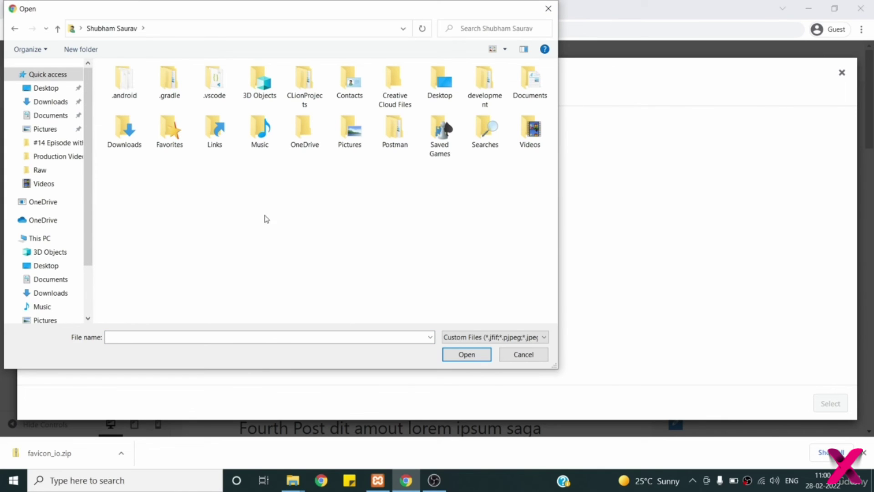
double_click(130, 139)
double_click(166, 109)
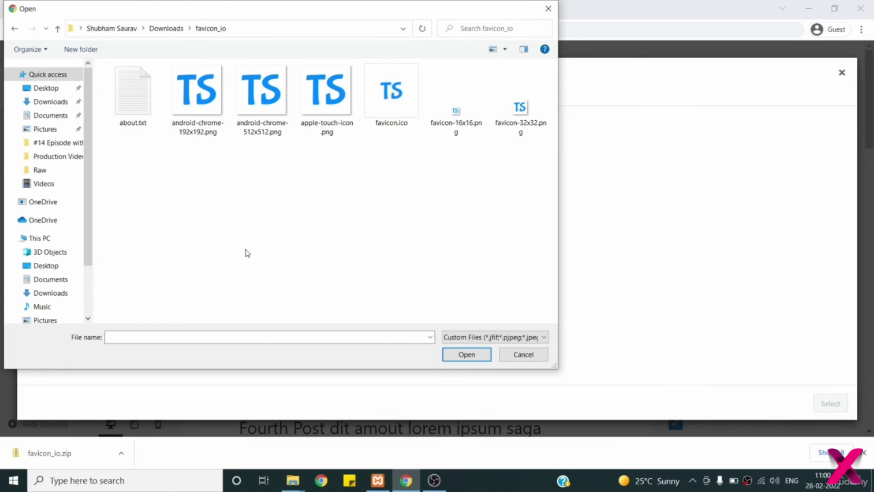
click(525, 108)
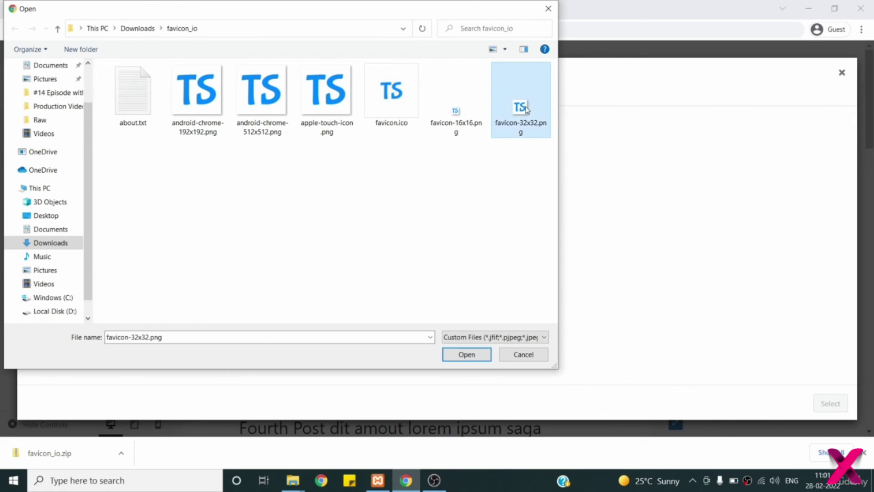
click(466, 355)
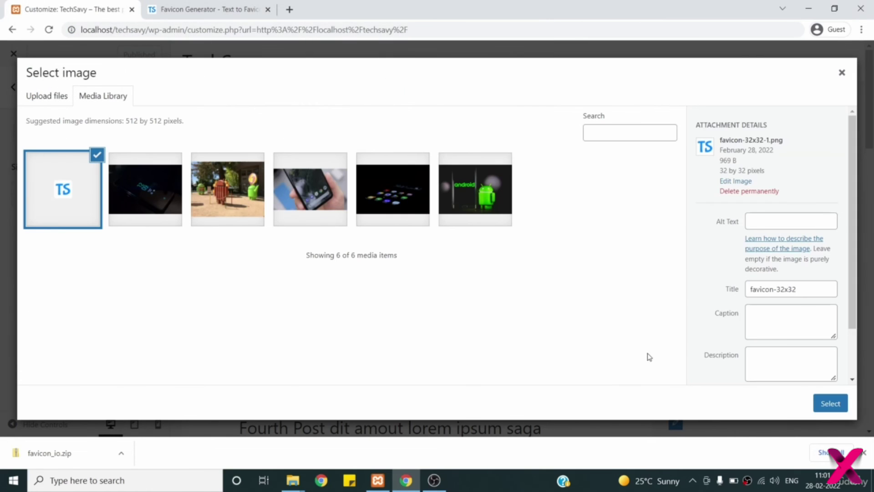
click(839, 406)
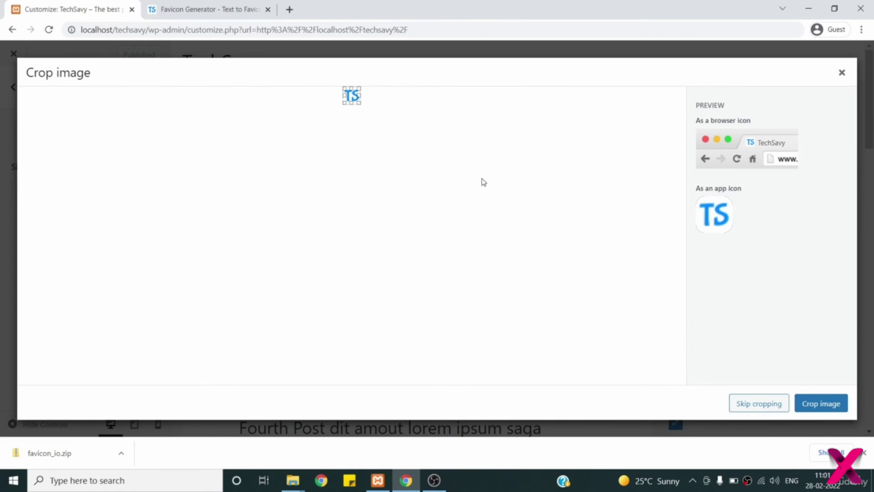
click(764, 406)
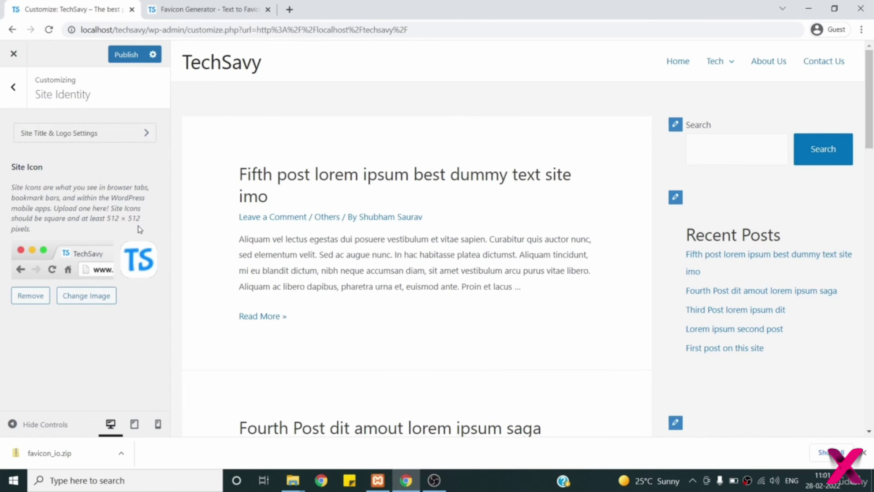
click(126, 56)
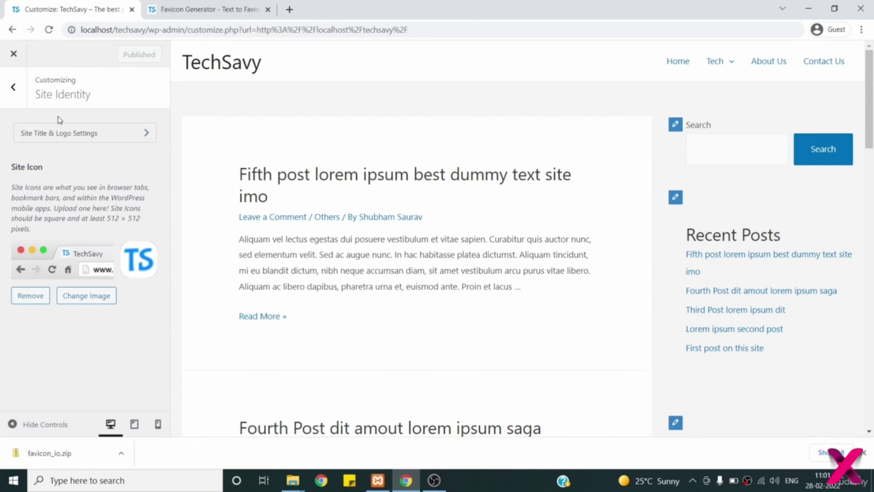
- Go back to the main Customizer list and open Menus, showing Top Menu as Primary Menu
click(13, 87)
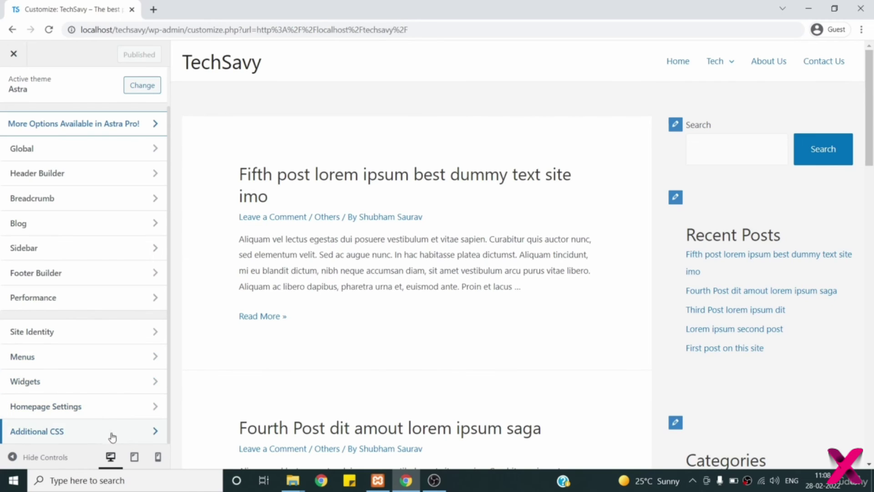
click(133, 362)
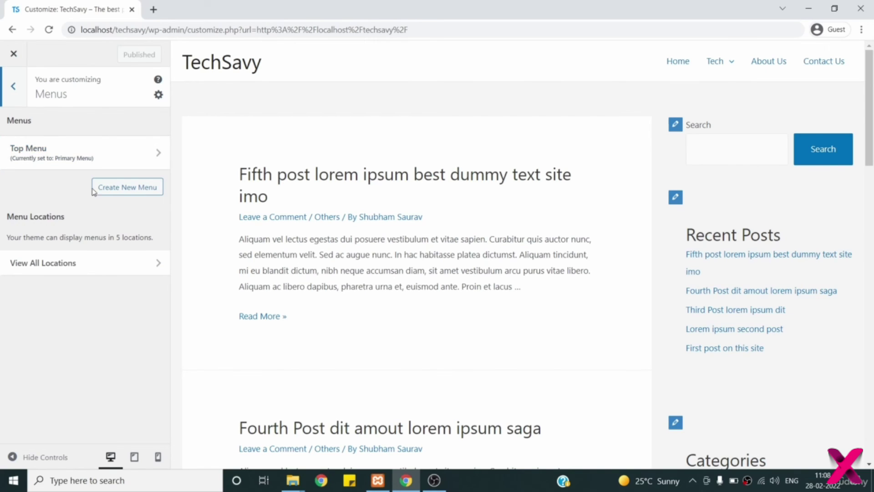
- Start a new menu, leave its name empty, and back out to the Menus overview
click(110, 193)
click(45, 162)
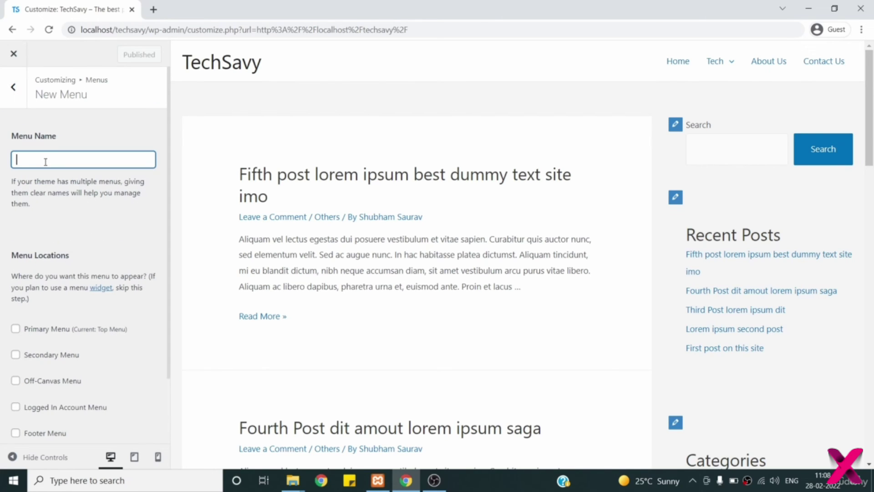
scroll(73, 227, down, 2)
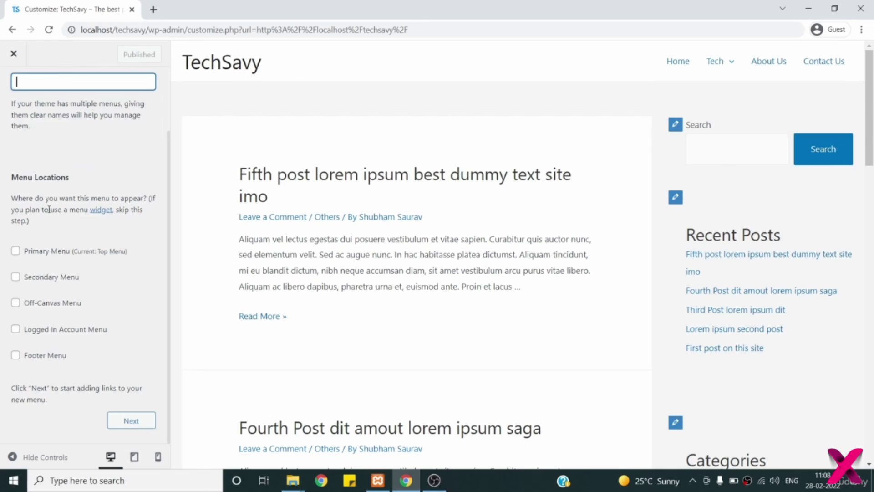
scroll(99, 218, up, 2)
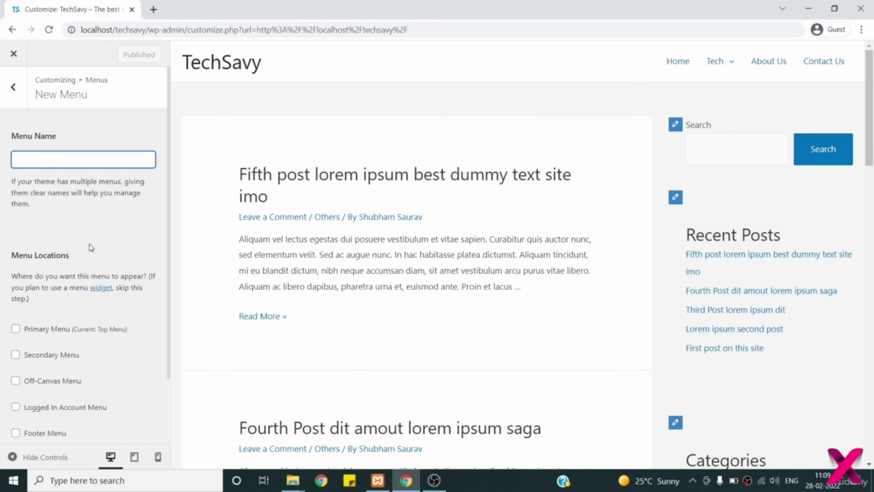
scroll(64, 282, down, 2)
scroll(117, 354, down, 1)
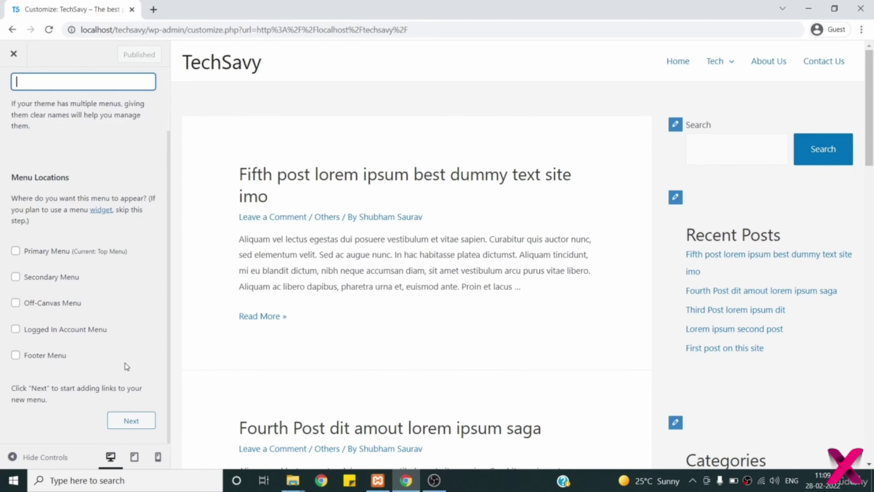
click(132, 421)
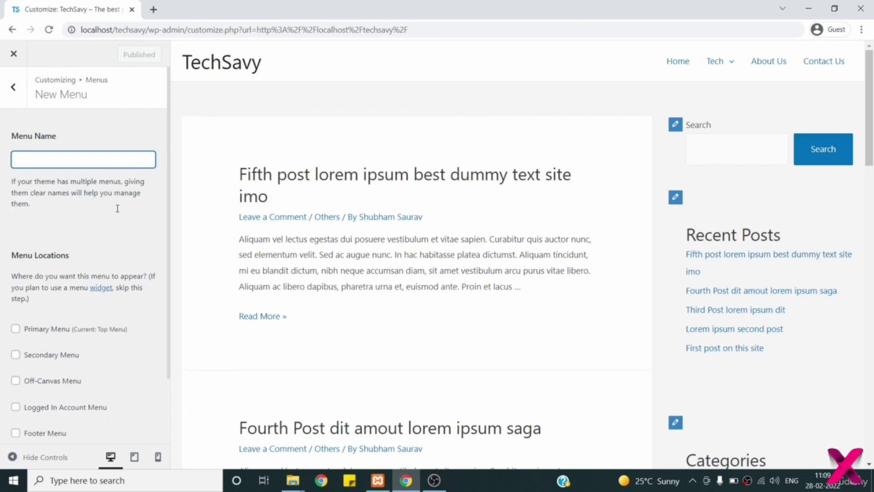
click(13, 88)
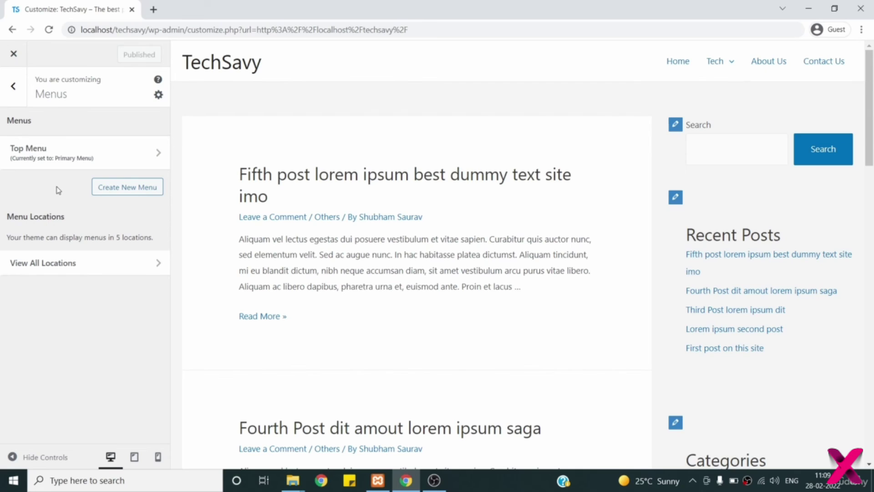
- Open Top Menu, inspect its Contact Us and About Us items, and show the addable Pages list
click(45, 152)
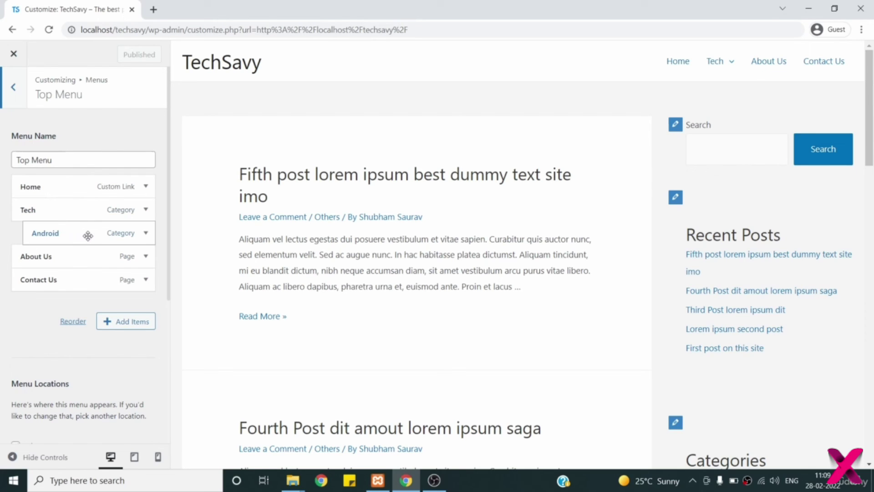
mouse_move(730, 74)
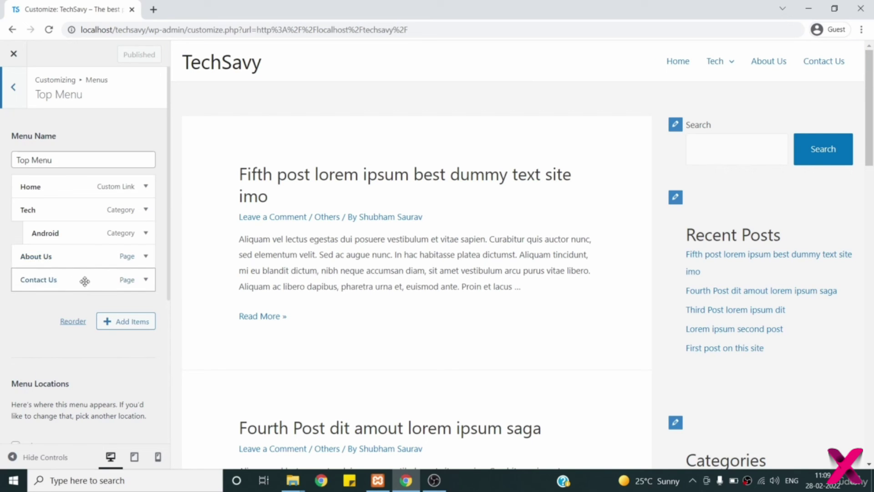
click(145, 279)
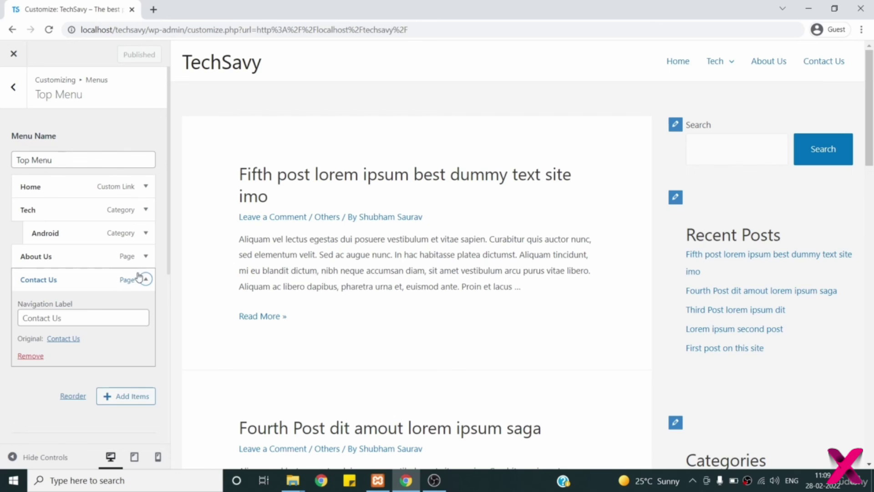
click(84, 316)
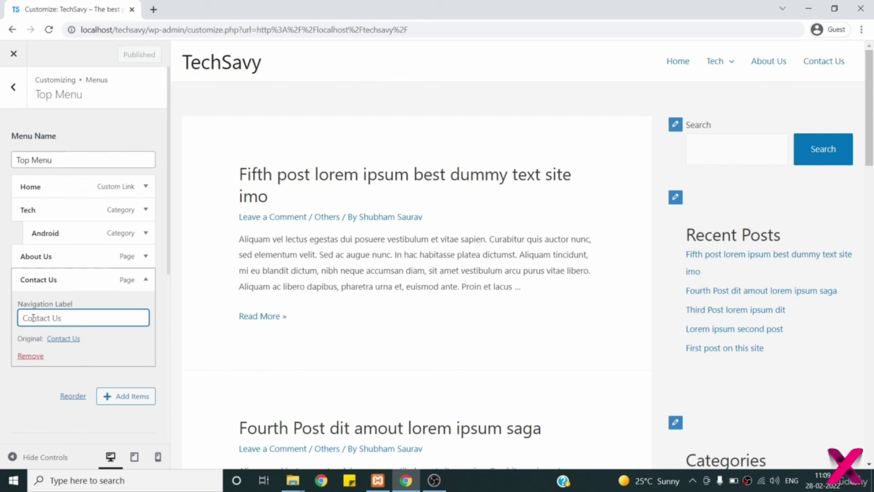
click(146, 258)
click(145, 258)
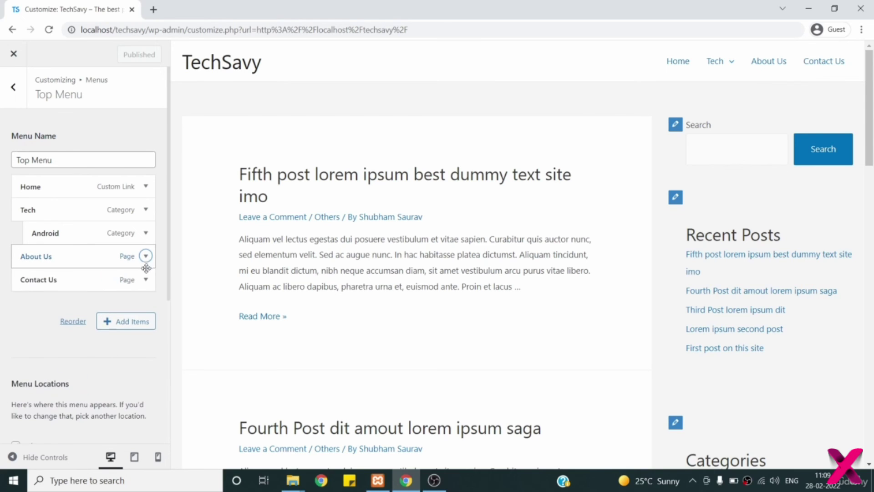
click(123, 324)
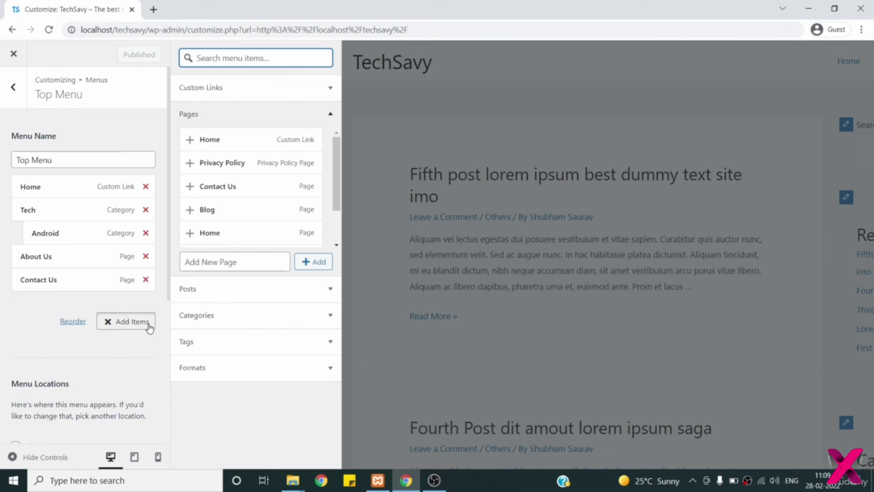
- Review Top Menu's Menu Locations and Menu Options, then return to Menus and highlight its headings
scroll(88, 339, down, 3)
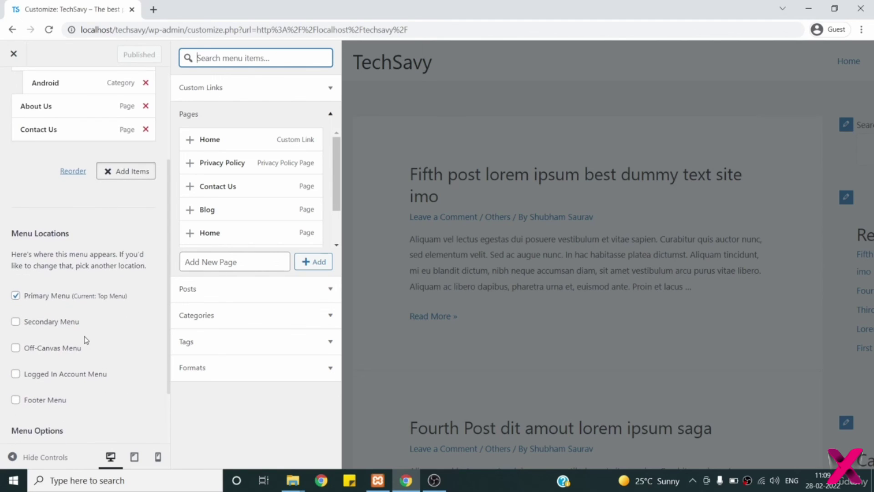
scroll(86, 340, down, 2)
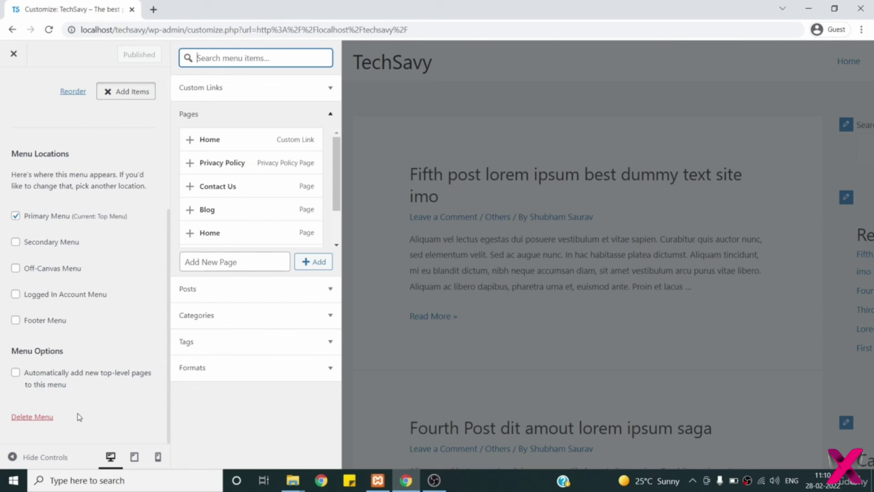
scroll(79, 417, up, 5)
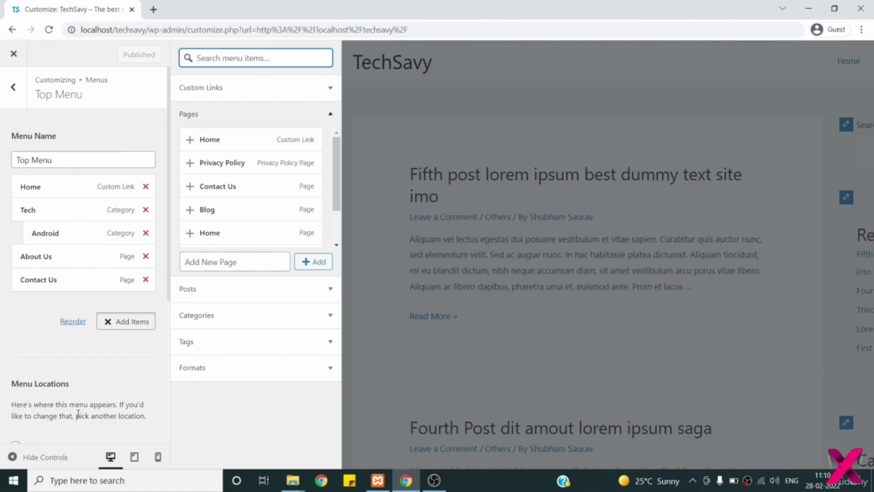
scroll(78, 412, down, 1)
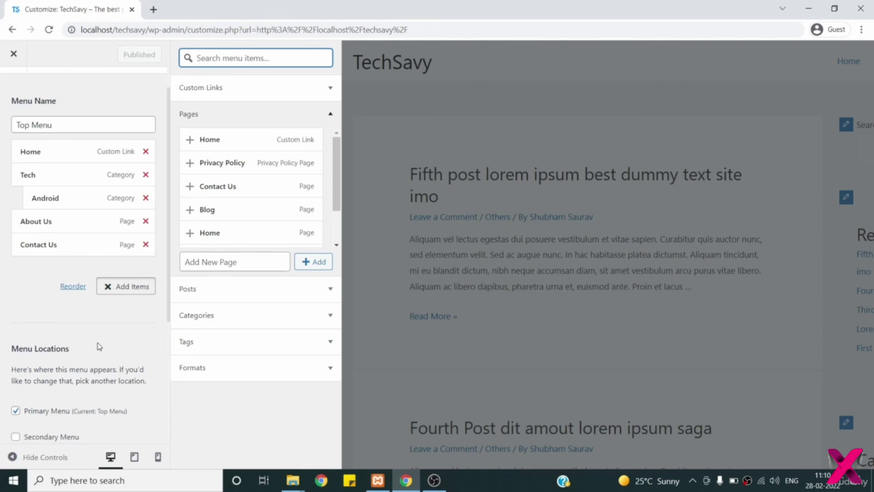
scroll(97, 346, down, 3)
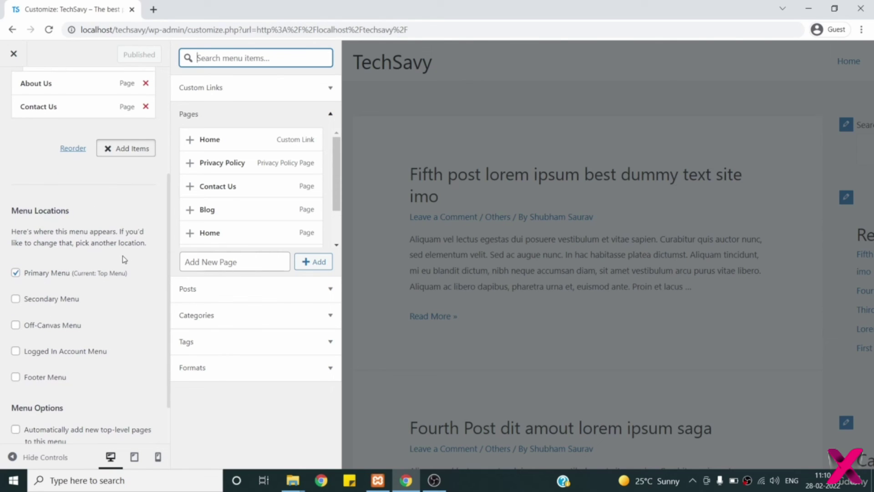
scroll(121, 259, down, 1)
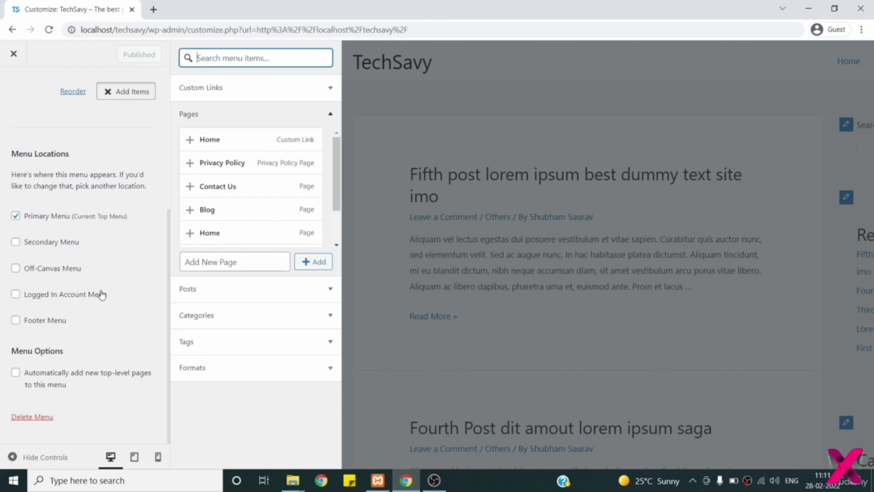
scroll(101, 294, up, 5)
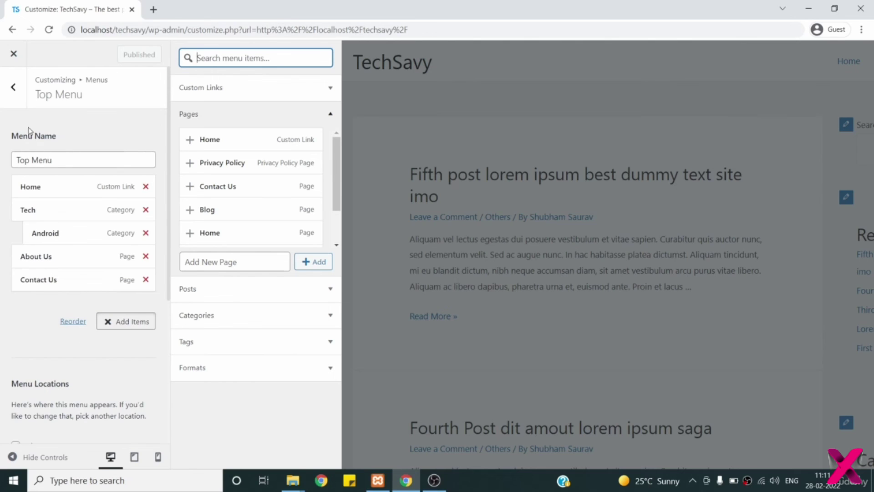
click(17, 98)
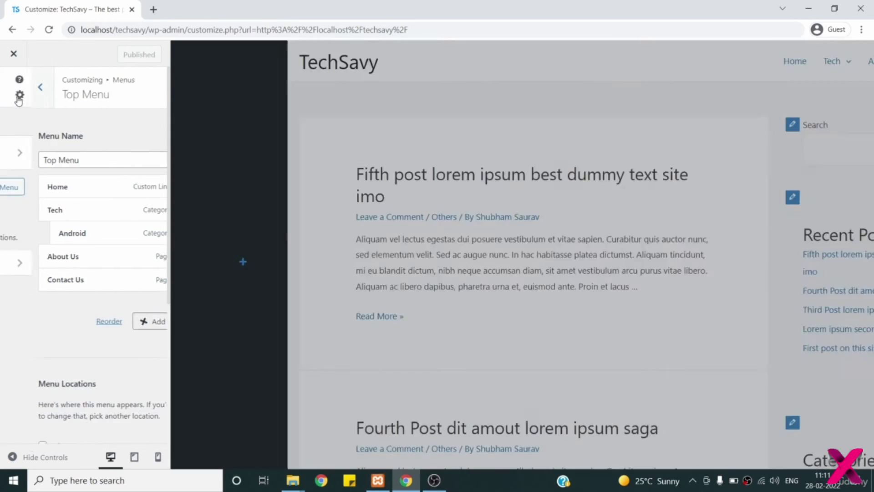
drag(55, 121, 7, 120)
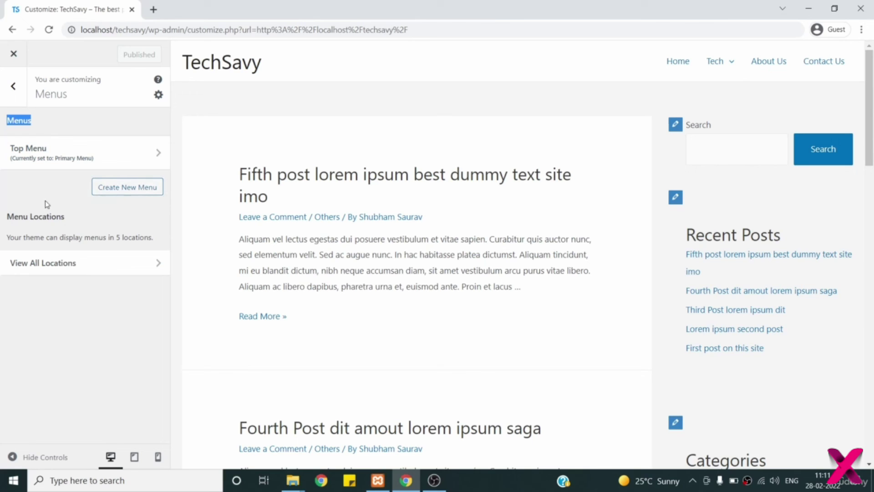
drag(72, 221, 2, 221)
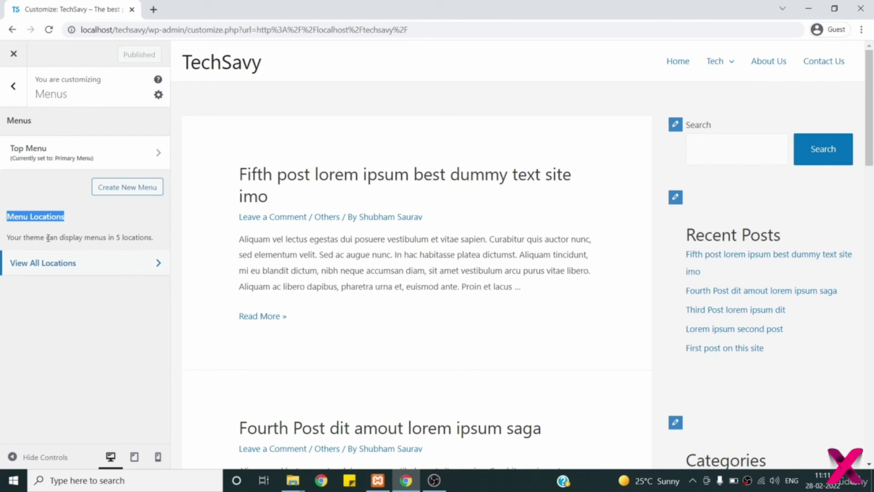
- Highlight the 'Your theme' note and open View All Locations, with Top Menu as Primary Menu
drag(46, 237, 6, 237)
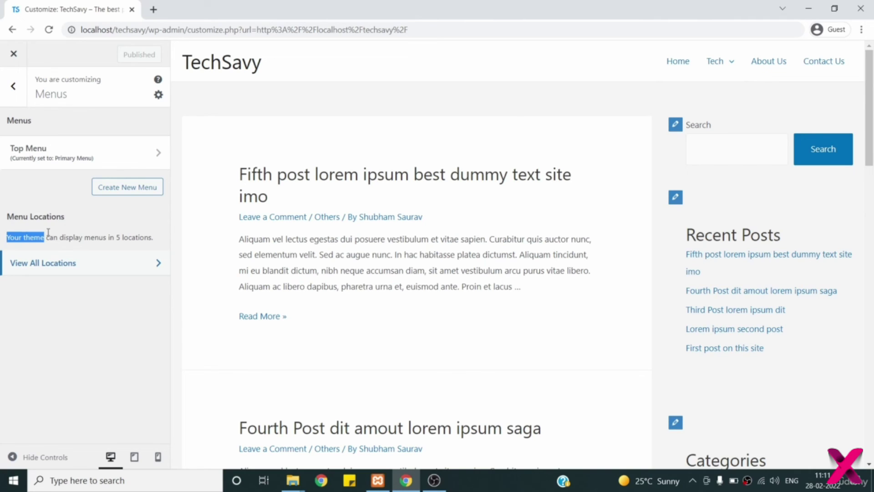
click(61, 263)
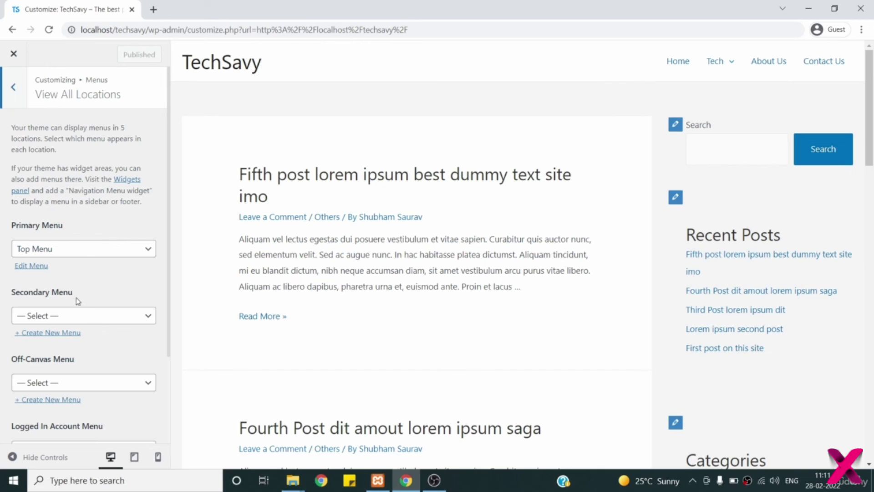
- Check the Secondary Menu dropdown without changing it, then create a new menu for Secondary Menu
scroll(88, 366, down, 1)
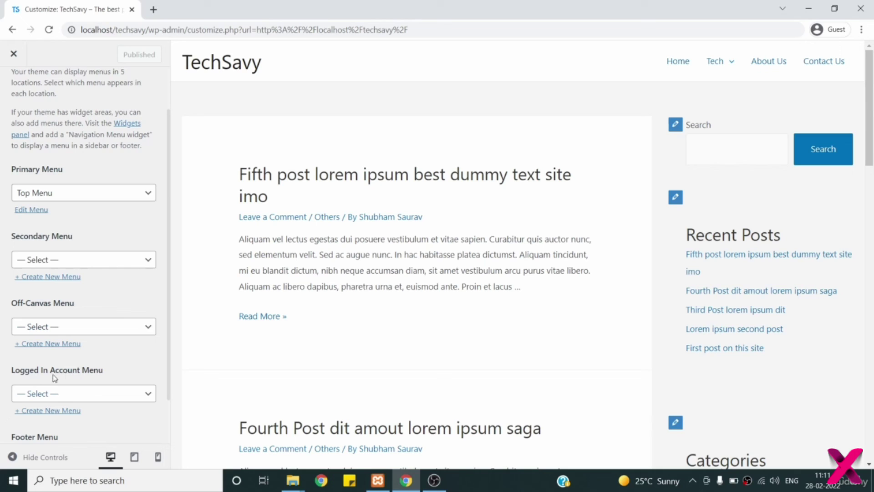
scroll(110, 374, down, 1)
scroll(110, 373, down, 1)
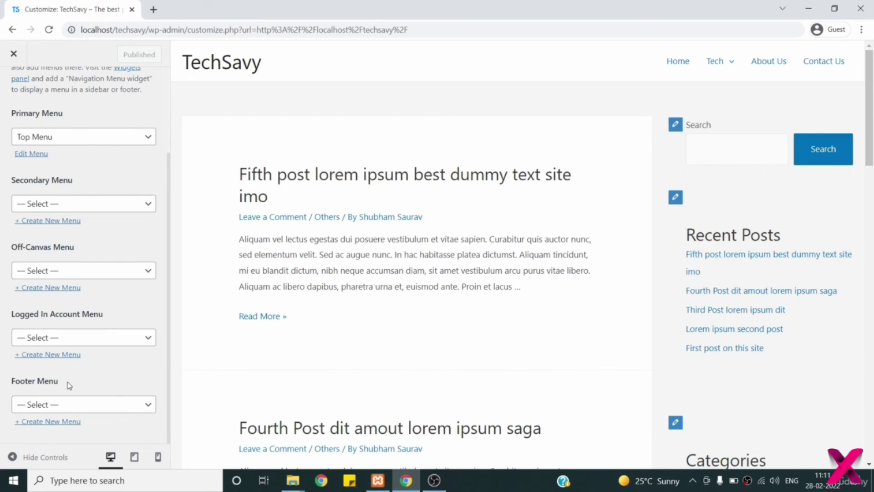
scroll(146, 288, up, 2)
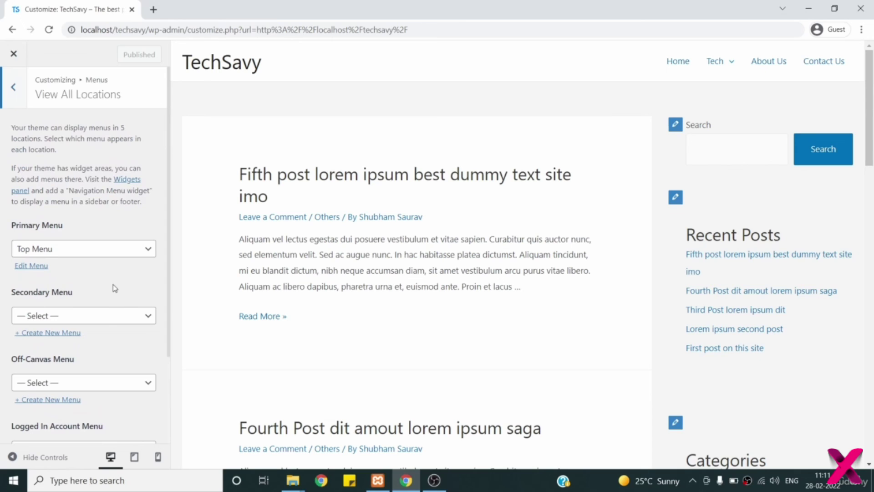
click(106, 321)
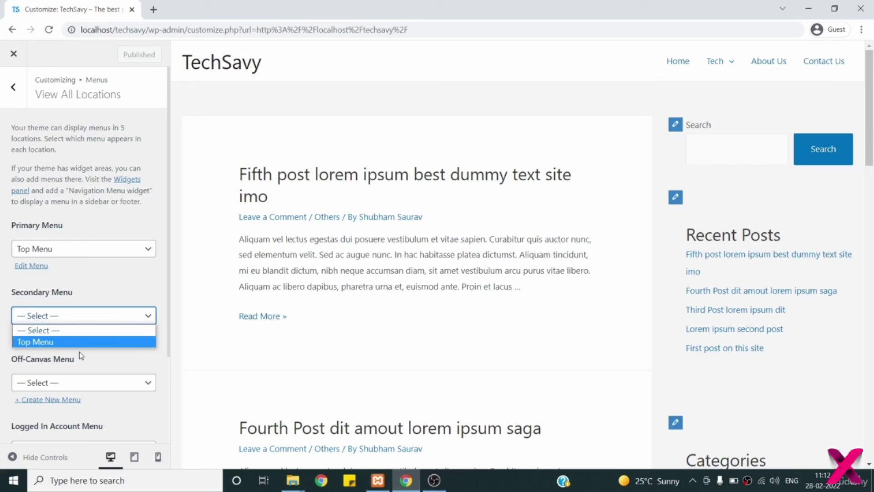
click(81, 355)
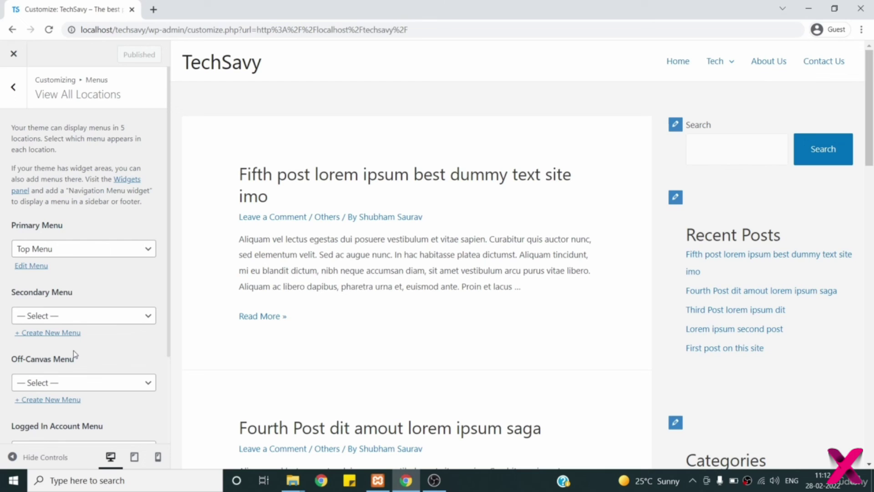
click(50, 333)
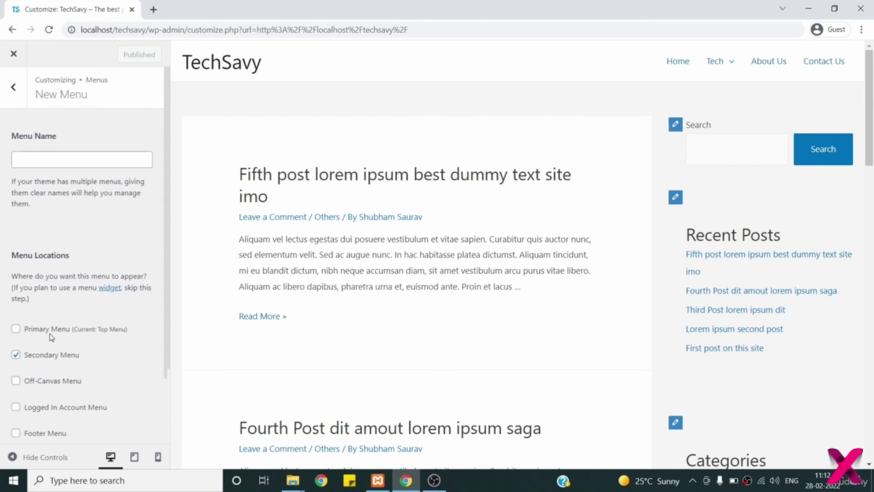
- Leave the new menu unnamed and back out to the main Customizer section list
click(63, 162)
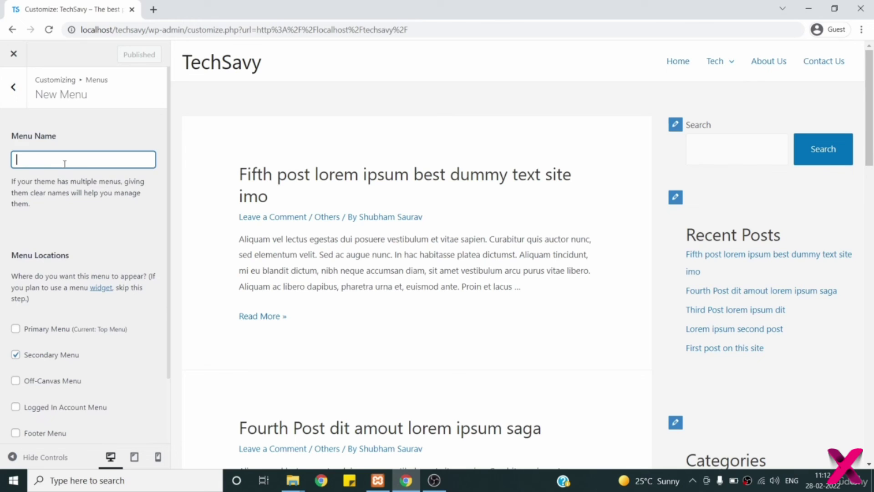
scroll(109, 230, down, 2)
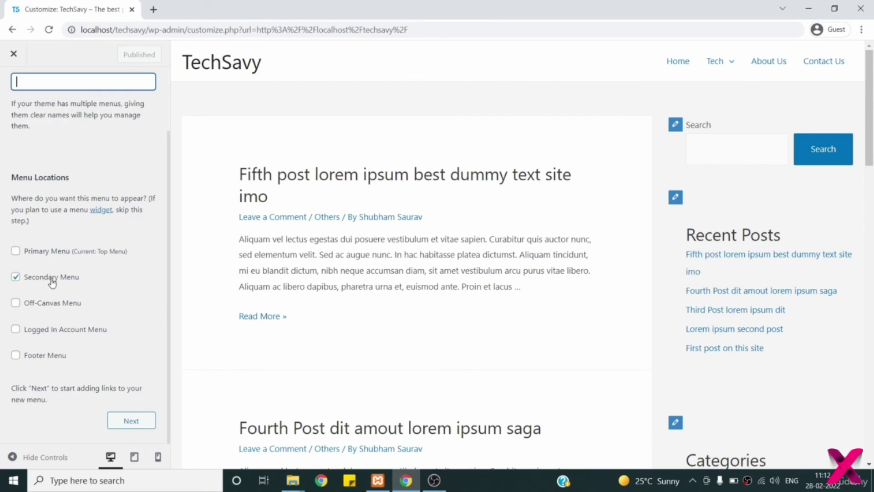
scroll(64, 278, up, 2)
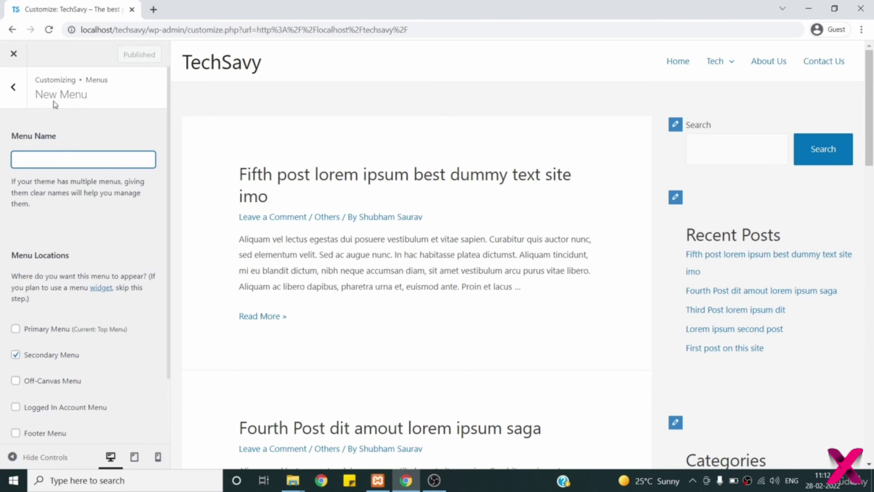
click(12, 92)
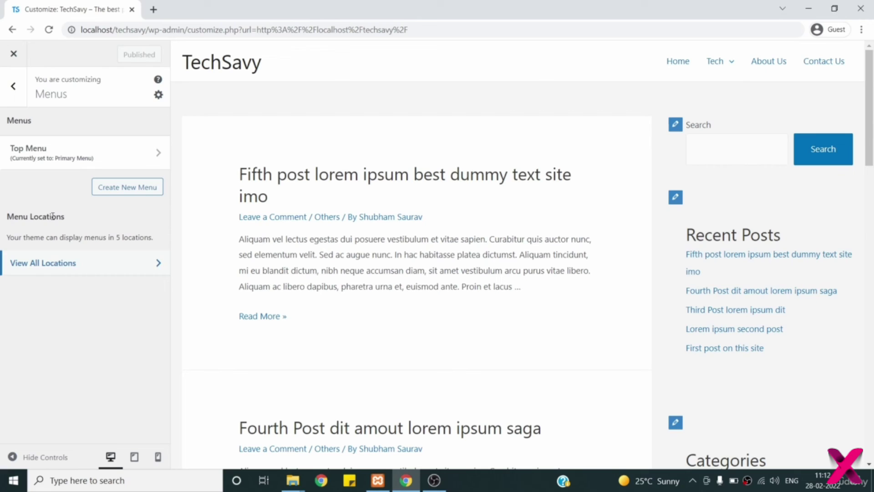
click(14, 86)
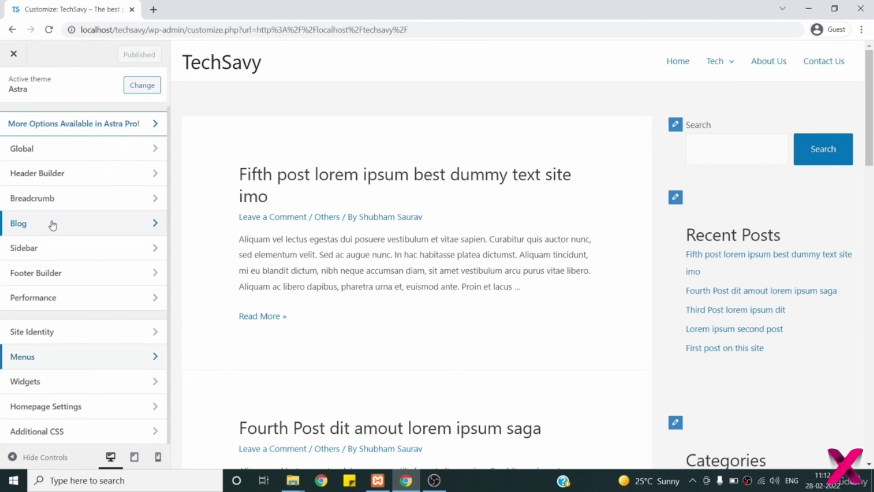
- Open Widgets, highlight the note about other widget areas, and open the Main Sidebar area
click(85, 388)
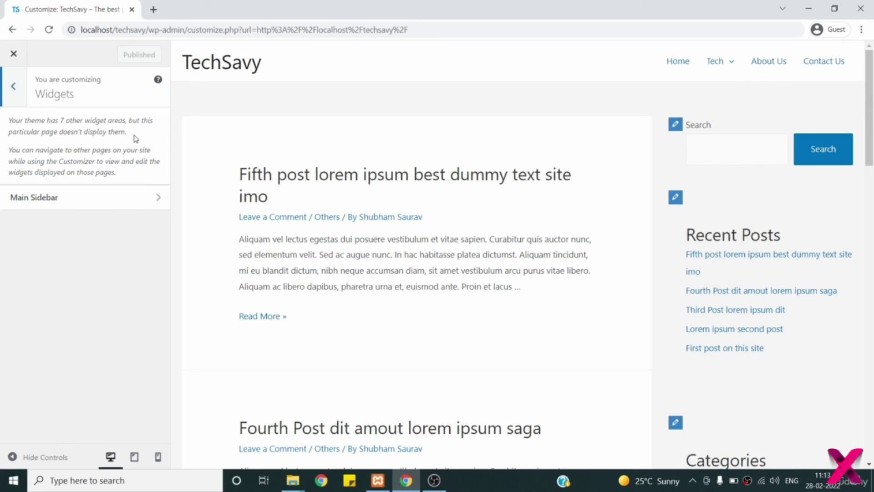
drag(127, 133, 8, 120)
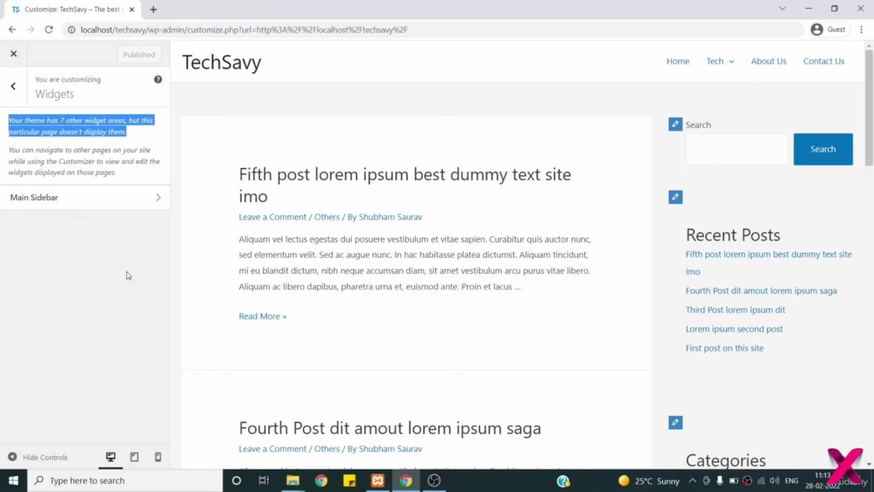
click(73, 202)
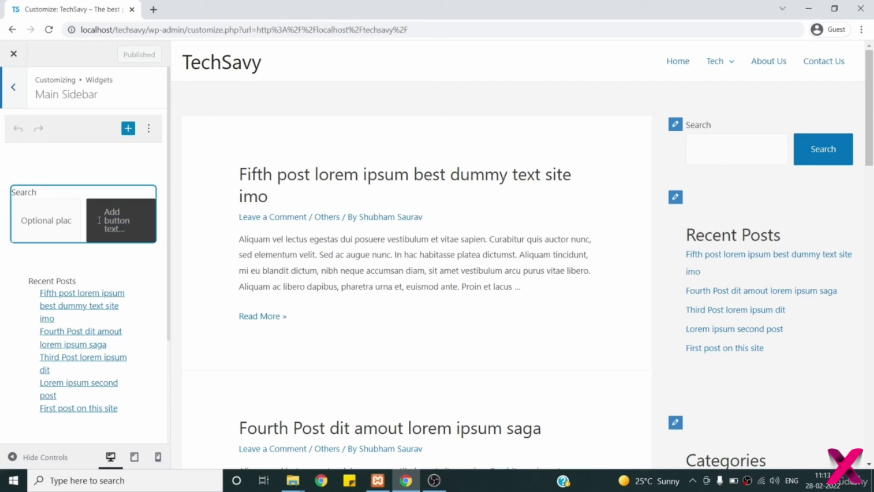
click(74, 220)
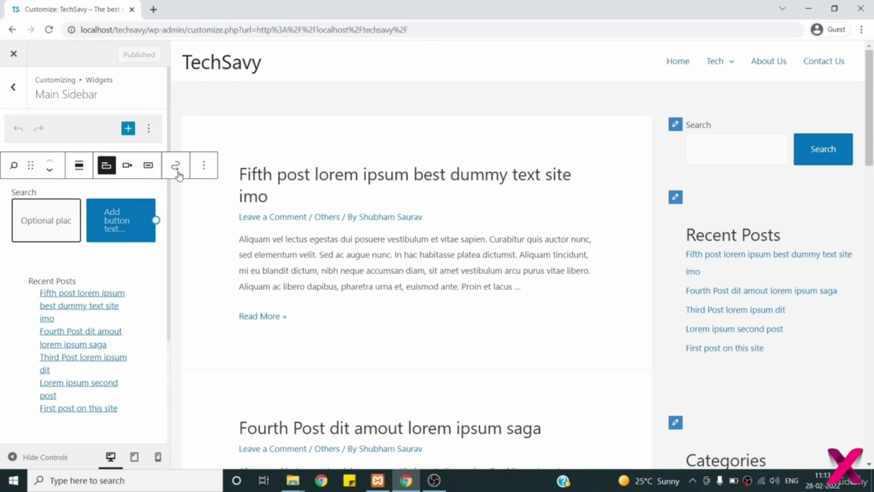
click(203, 171)
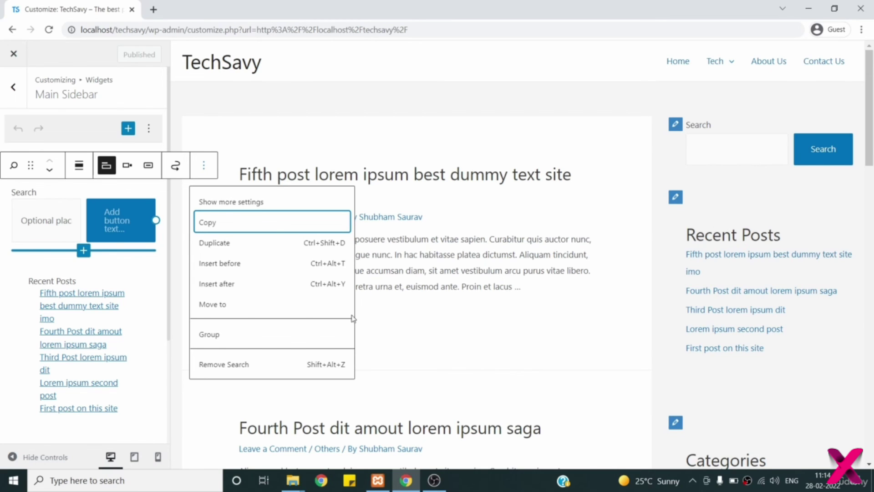
scroll(68, 378, down, 3)
scroll(55, 373, down, 1)
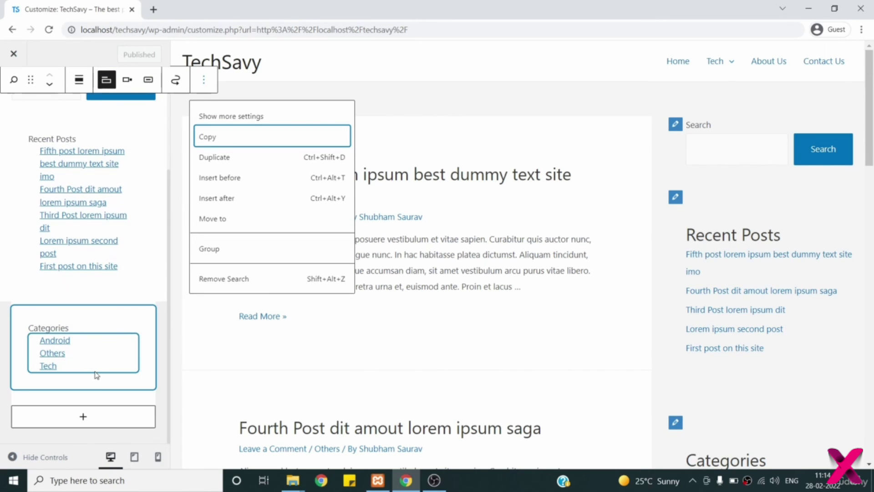
scroll(709, 359, down, 4)
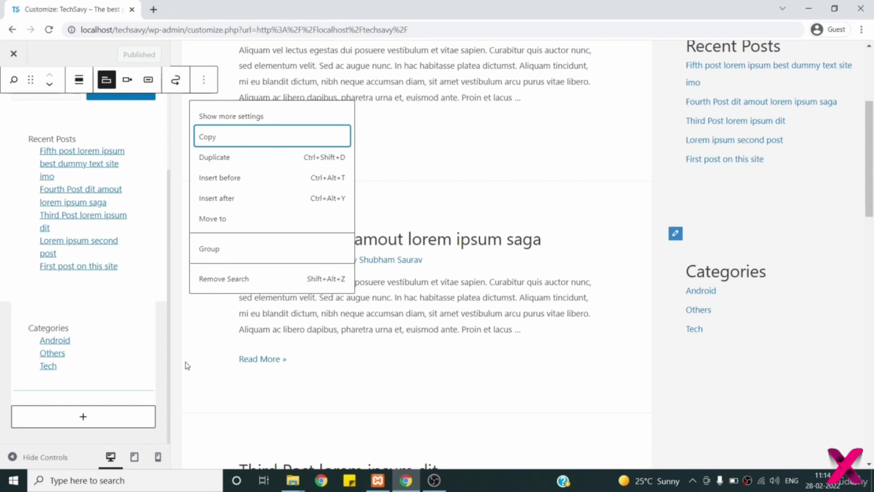
click(87, 416)
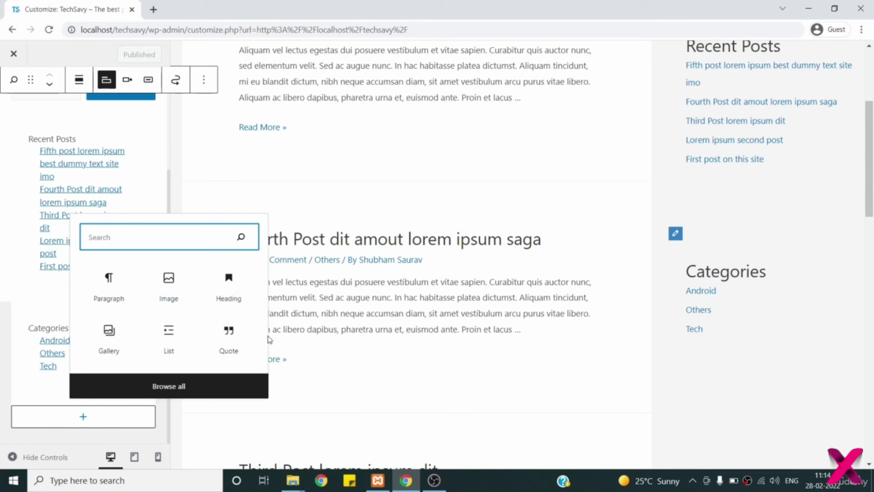
click(190, 391)
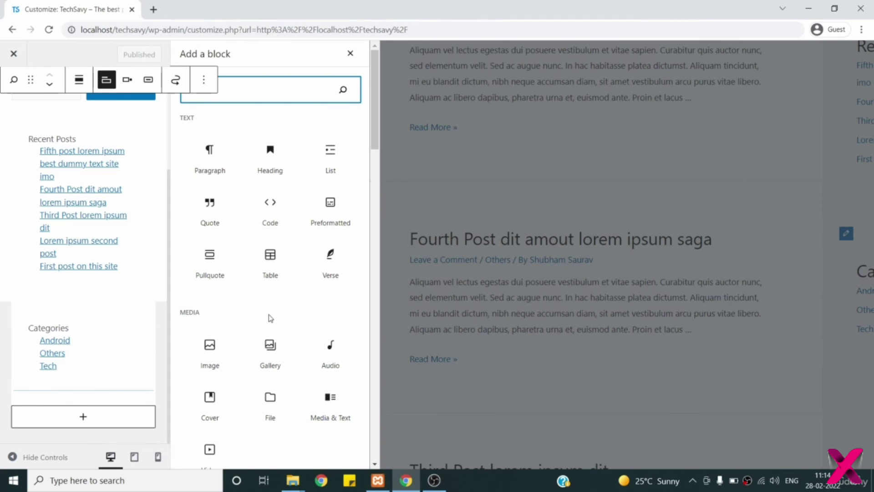
scroll(269, 318, down, 3)
scroll(270, 318, down, 10)
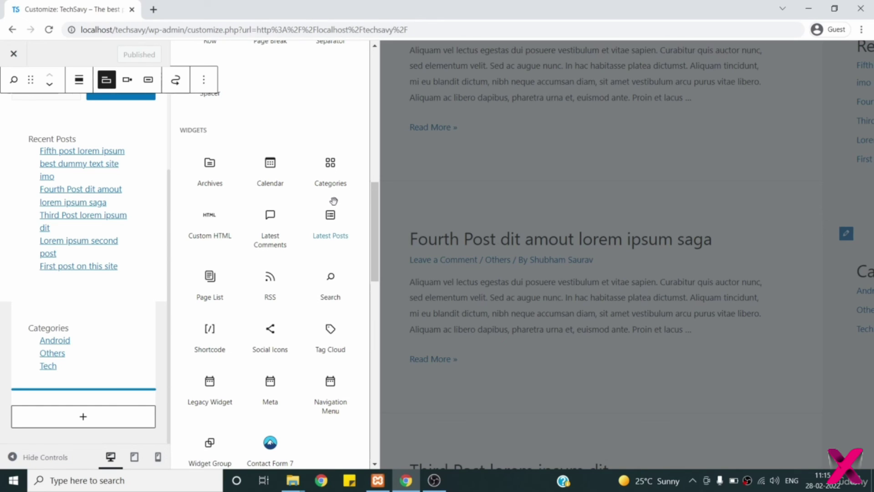
scroll(333, 200, up, 15)
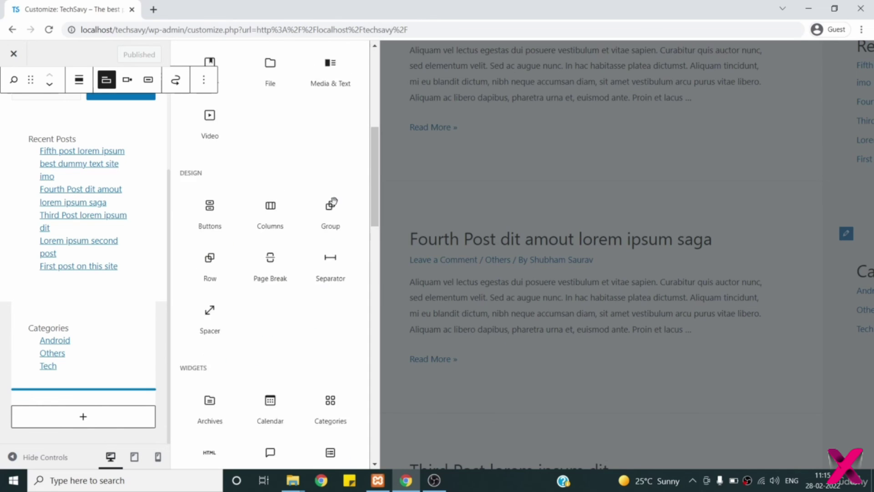
scroll(27, 99, up, 3)
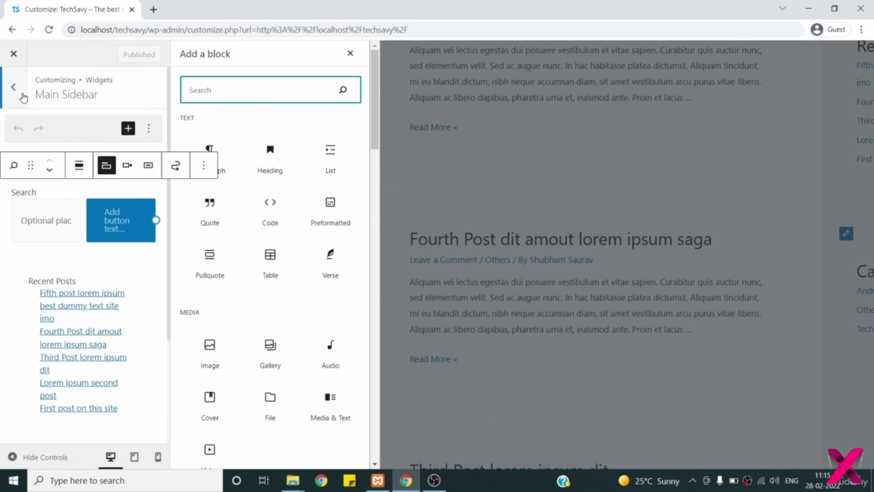
click(20, 94)
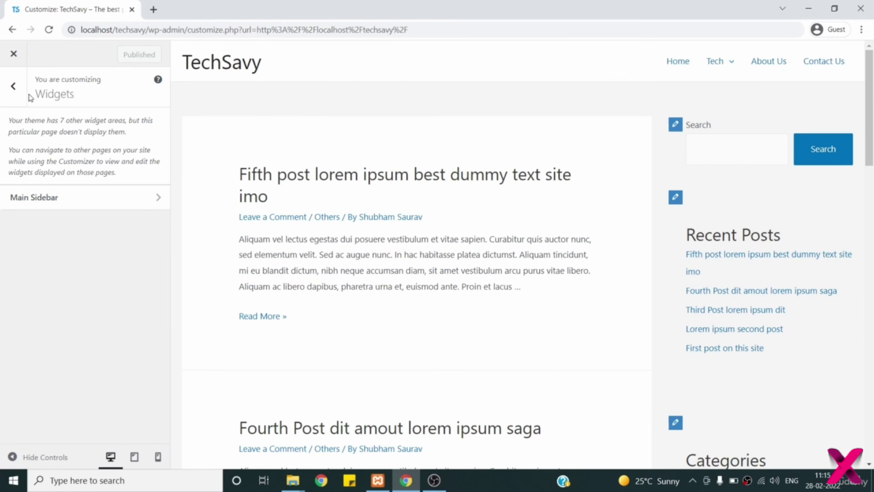
- Return to the Customizer section list and open Homepage Settings
click(14, 86)
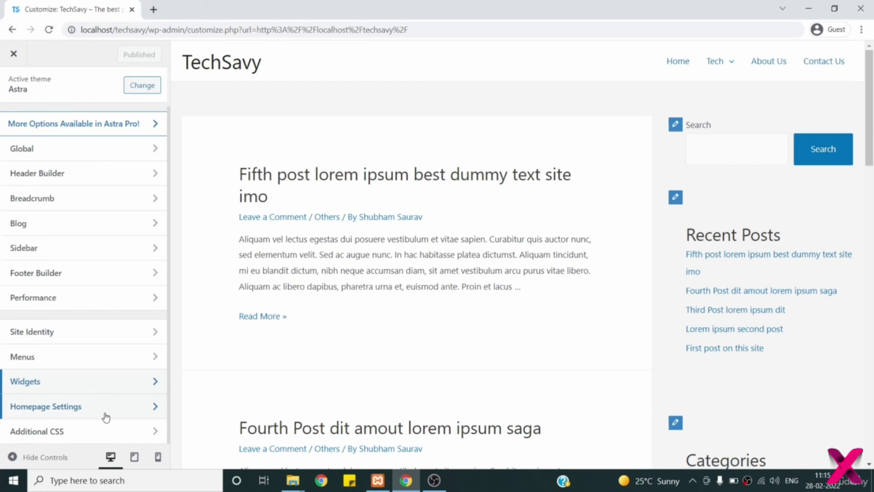
click(70, 407)
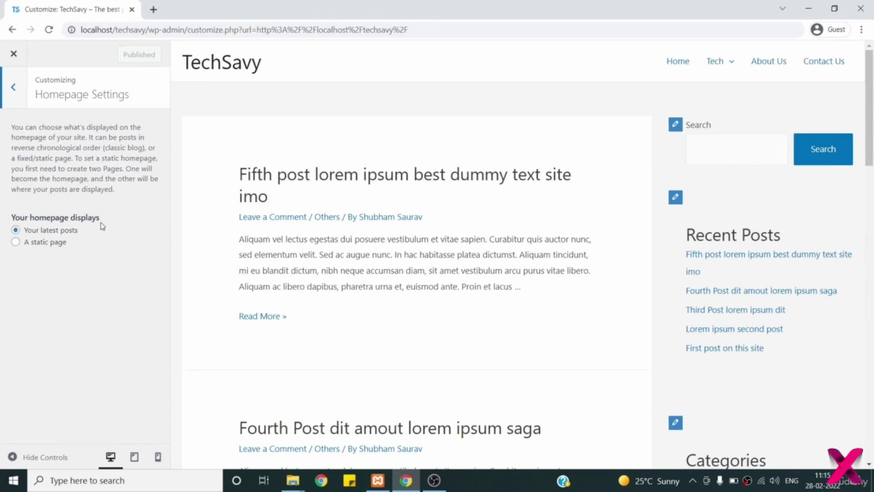
scroll(392, 251, down, 10)
scroll(392, 253, up, 9)
scroll(394, 256, up, 1)
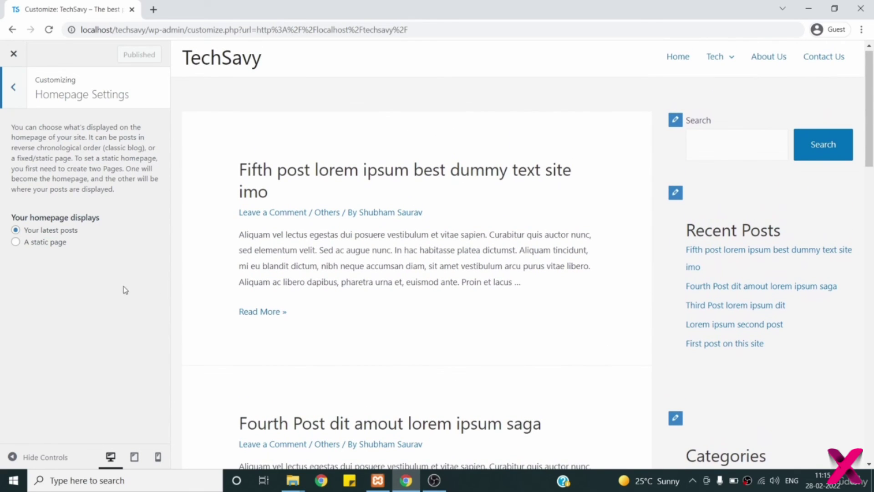
- Preview the static page Homepage and Posts page choices, then keep 'Your latest posts' and go back
click(15, 242)
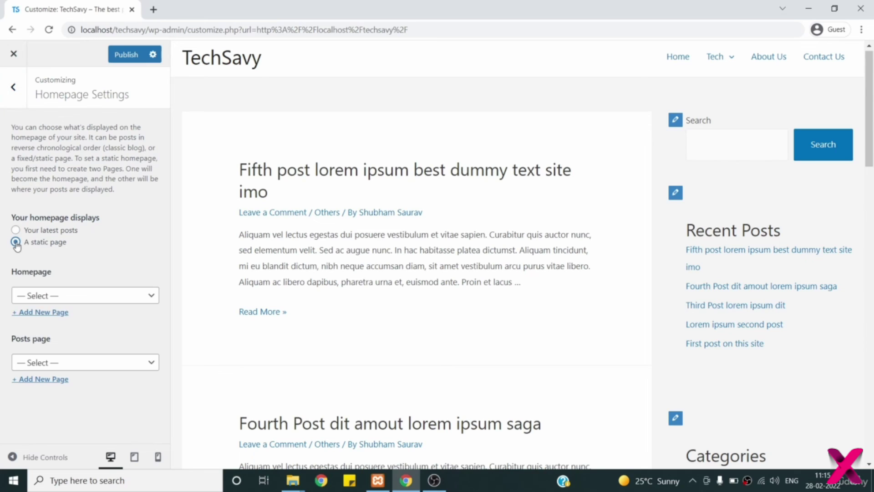
click(80, 302)
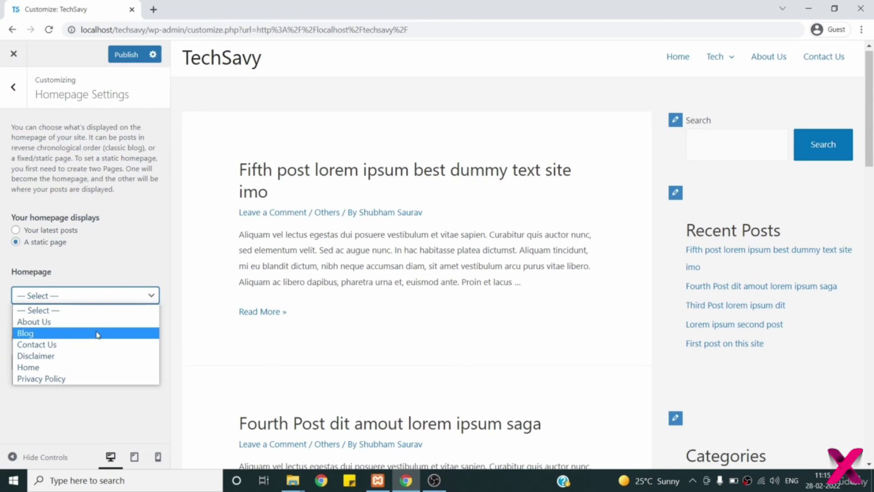
click(155, 212)
click(72, 367)
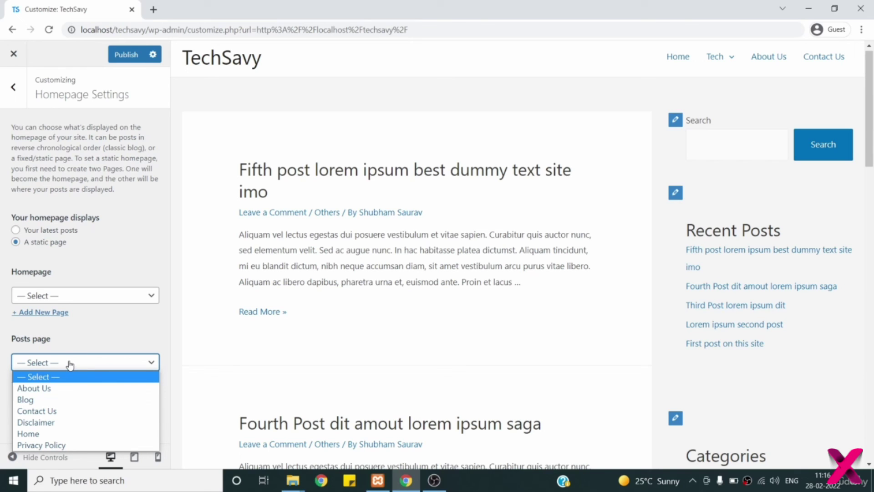
click(17, 233)
click(17, 231)
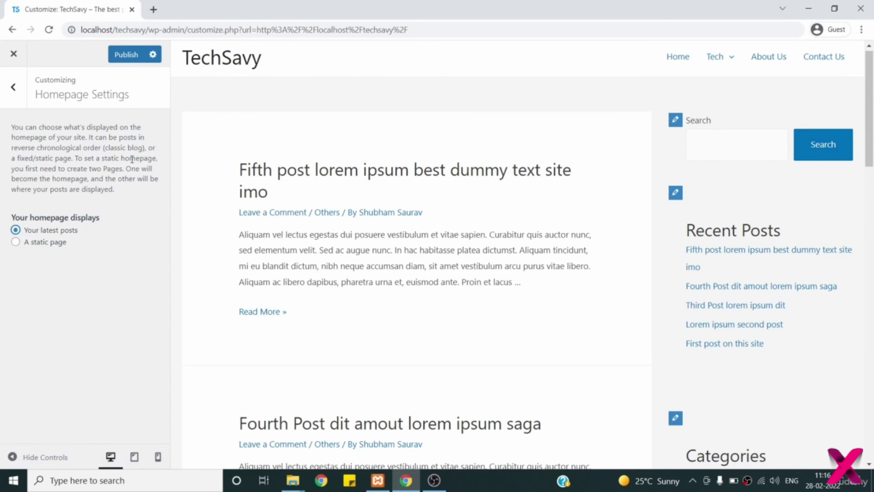
key(Escape)
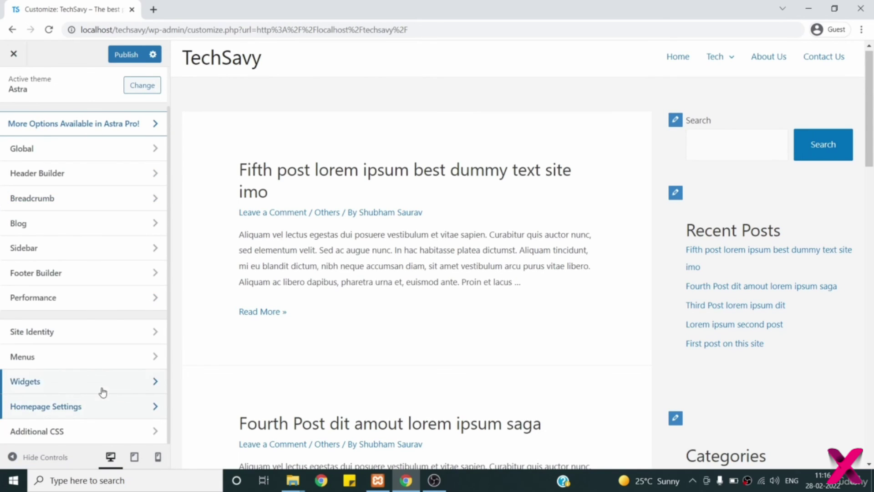
click(70, 433)
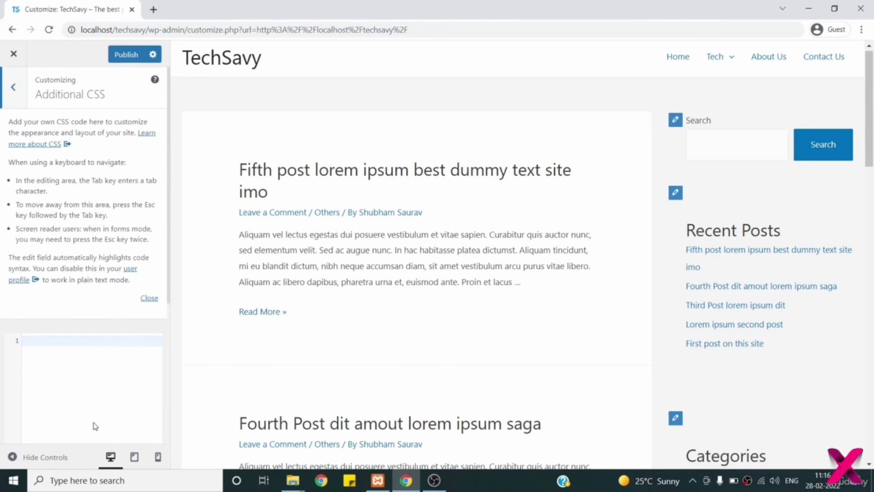
scroll(111, 382, down, 3)
scroll(112, 383, up, 3)
click(73, 361)
click(13, 89)
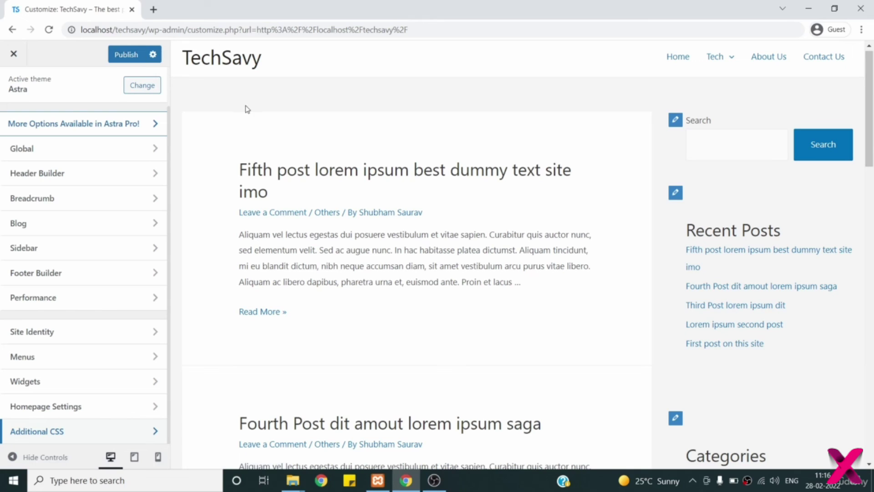
click(14, 57)
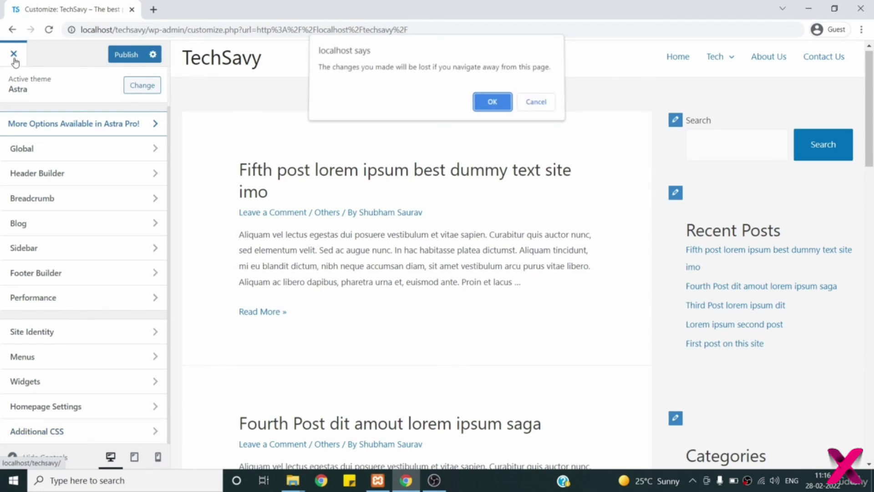
click(498, 107)
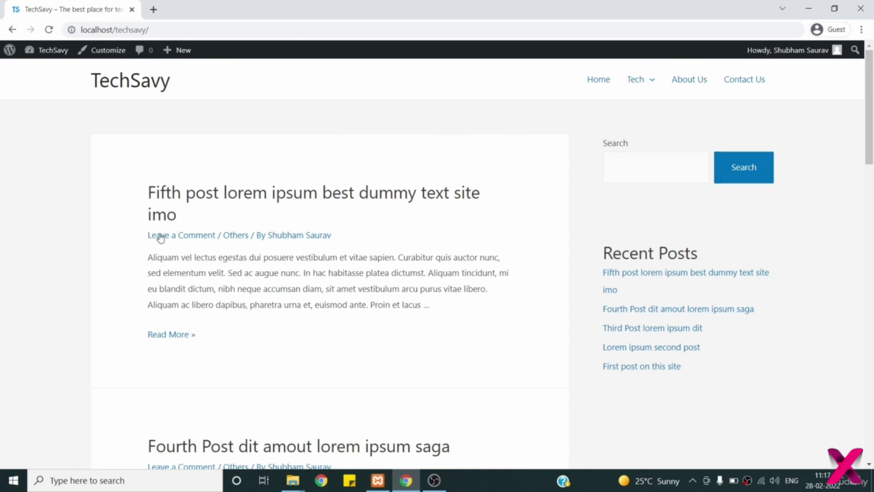
scroll(348, 329, down, 10)
scroll(347, 329, down, 8)
scroll(347, 329, up, 18)
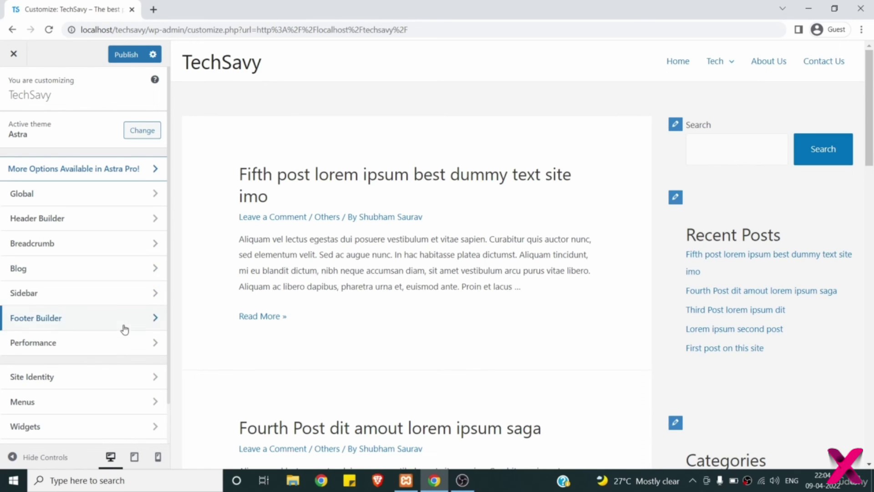
scroll(122, 327, down, 1)
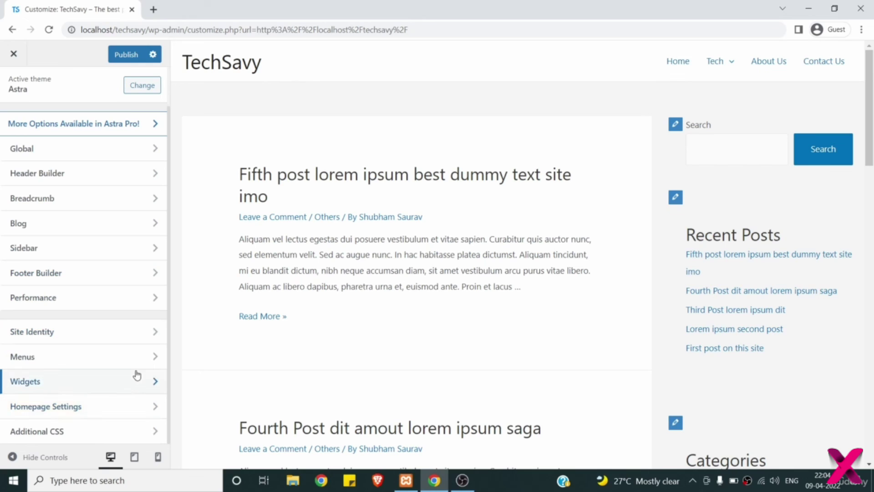
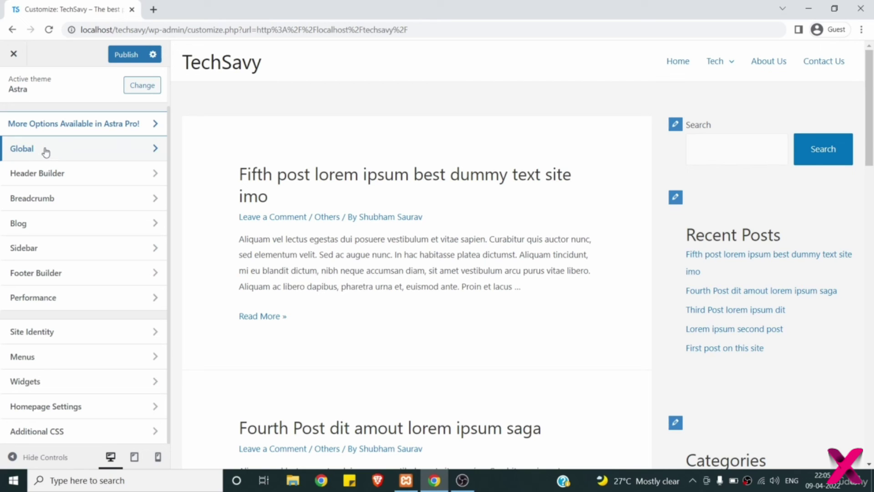
- Under Global > Typography, change Body Font Family to Georgia, leaving size at 15 px
click(45, 150)
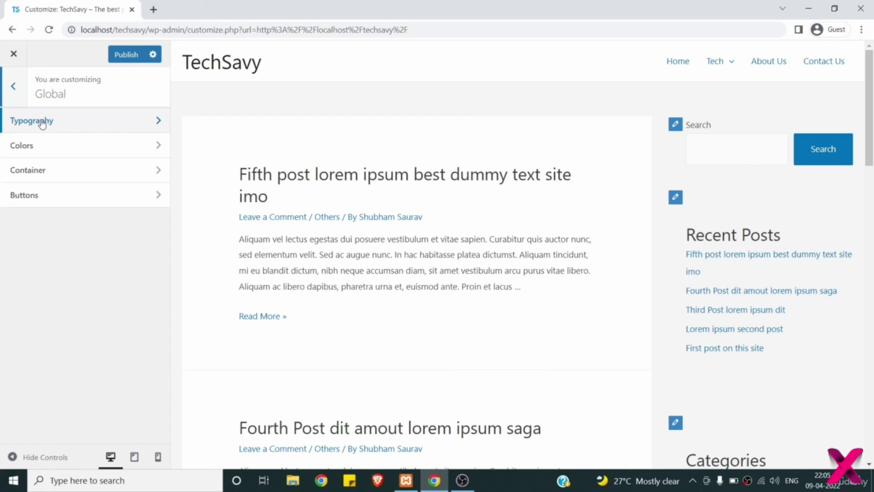
click(41, 123)
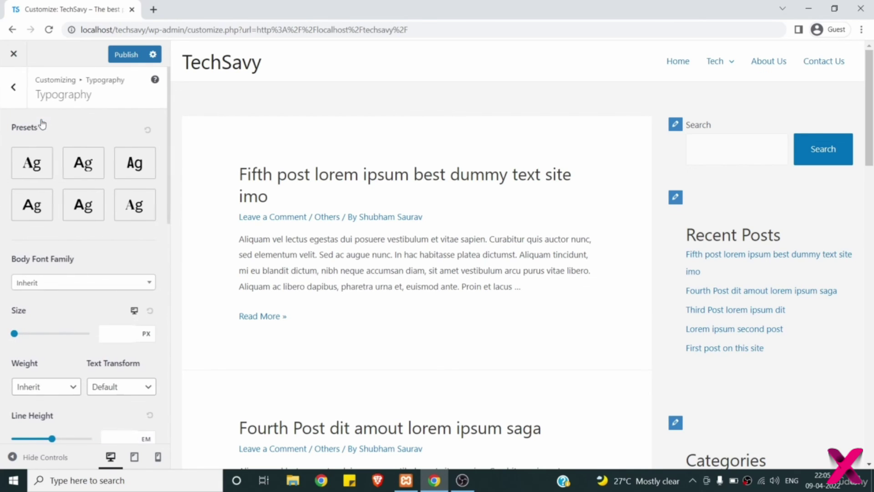
scroll(124, 140, down, 2)
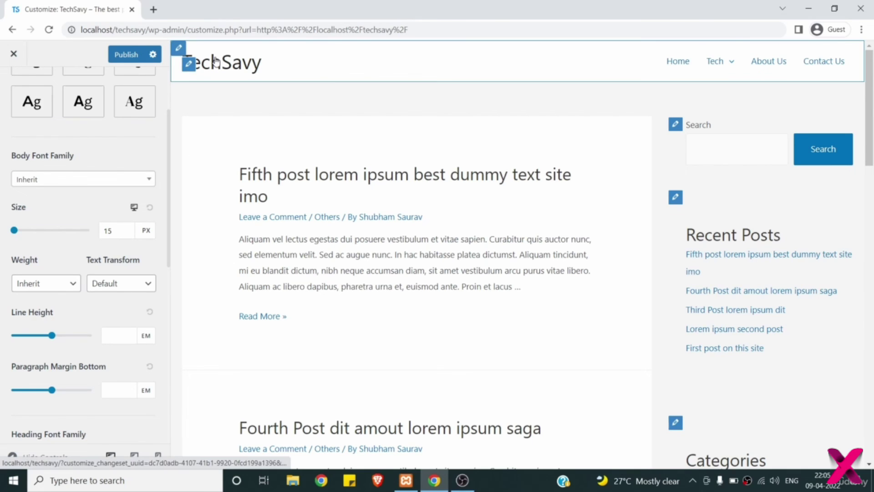
mouse_move(708, 69)
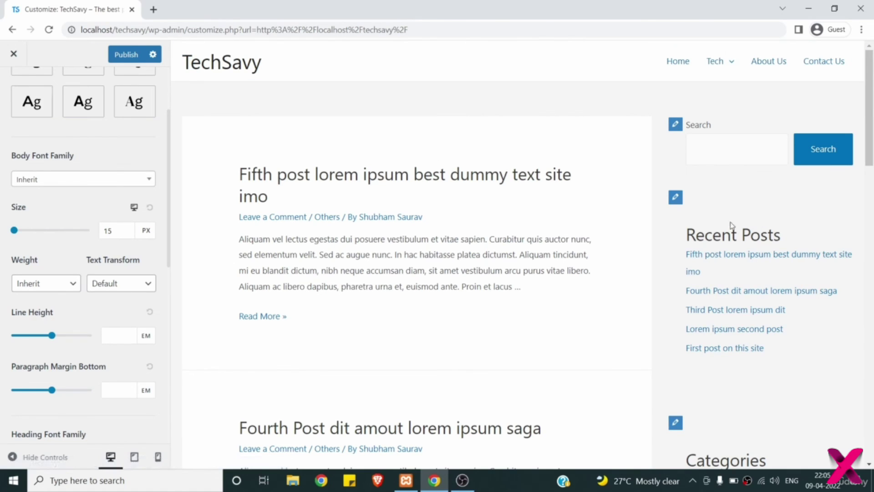
scroll(505, 283, down, 8)
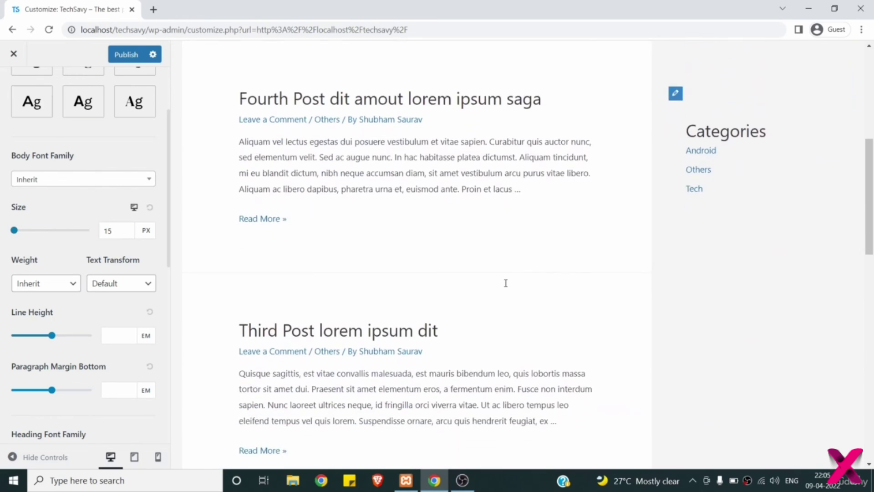
scroll(505, 283, up, 8)
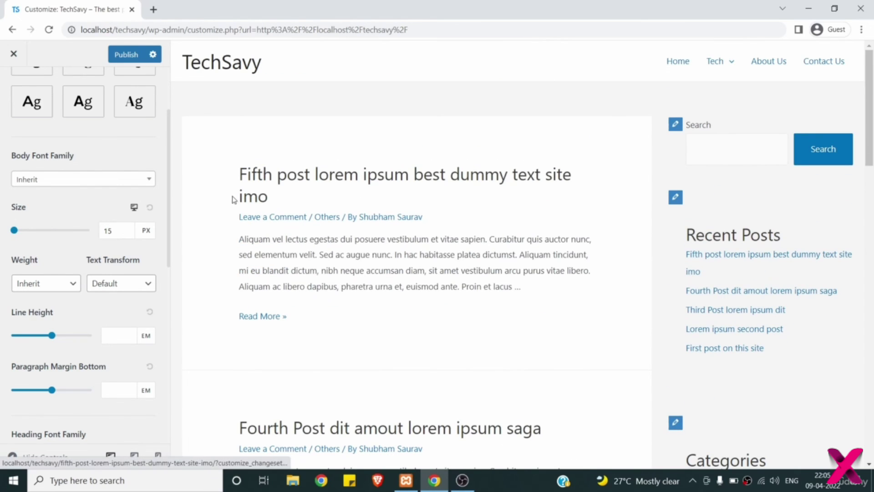
click(144, 180)
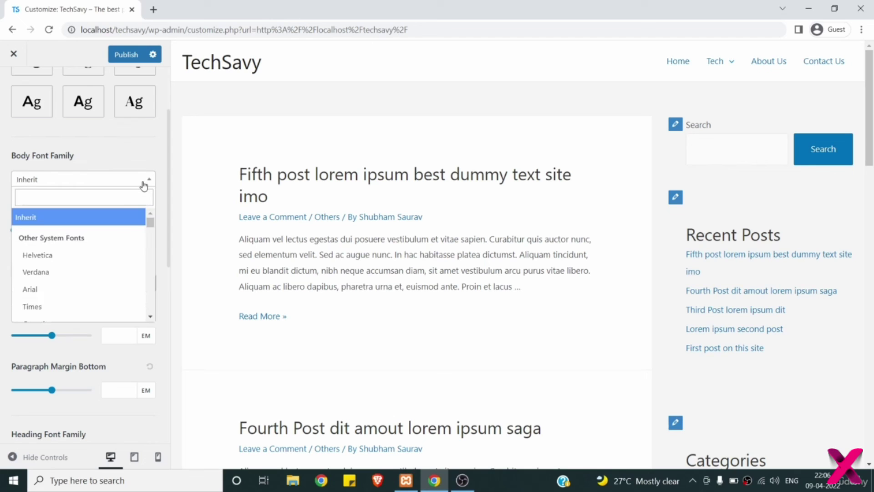
scroll(105, 296, down, 2)
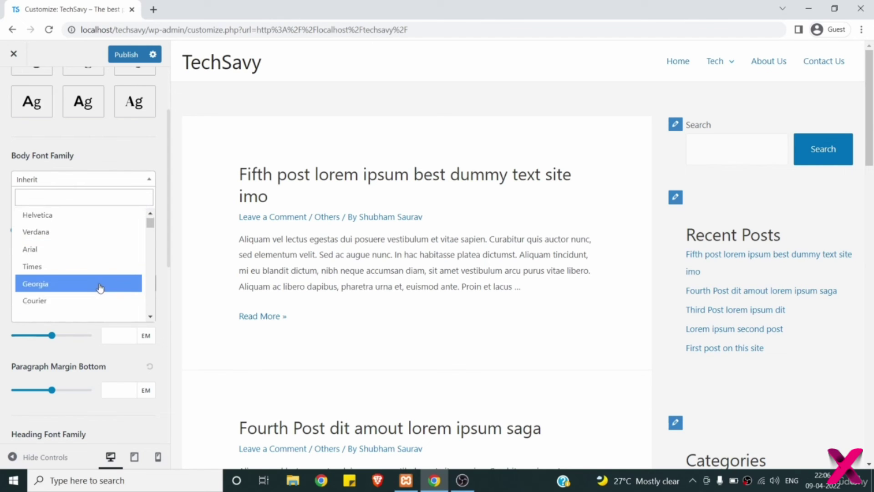
click(100, 286)
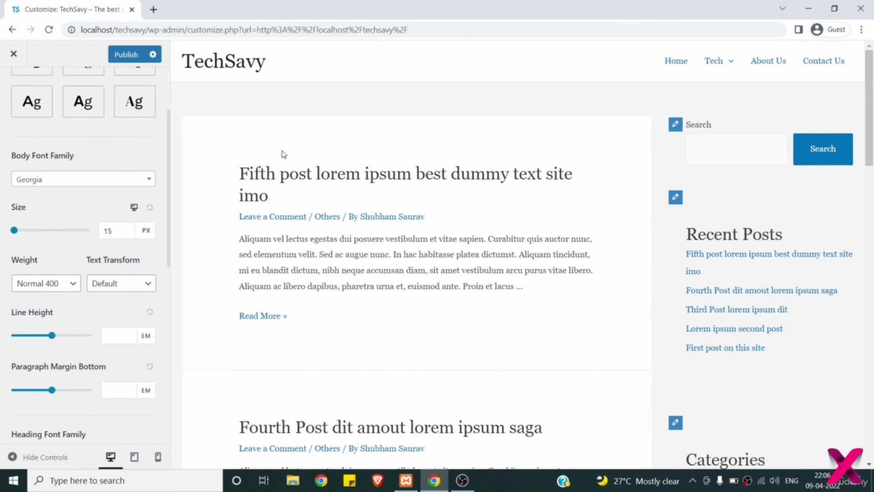
scroll(283, 153, down, 3)
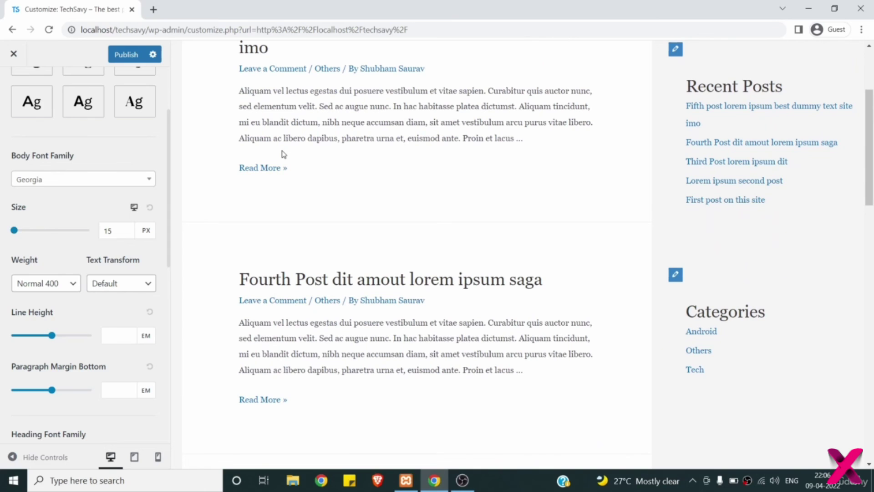
scroll(283, 154, up, 3)
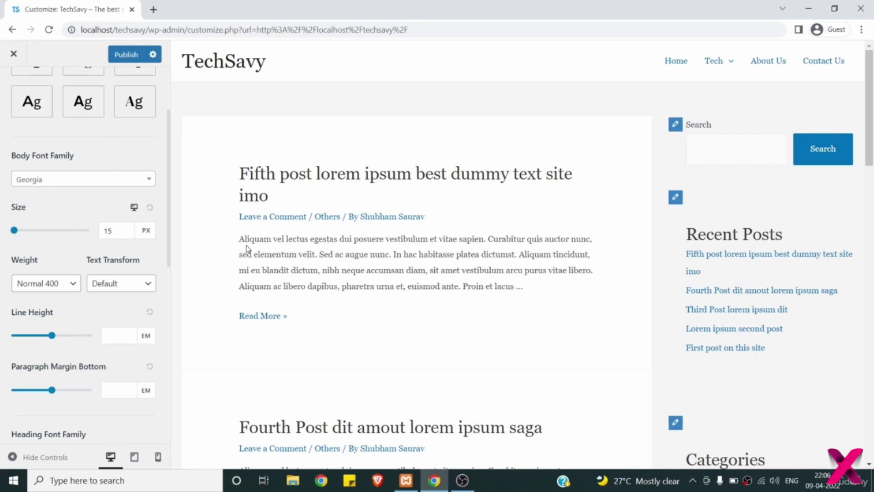
scroll(88, 245, down, 2)
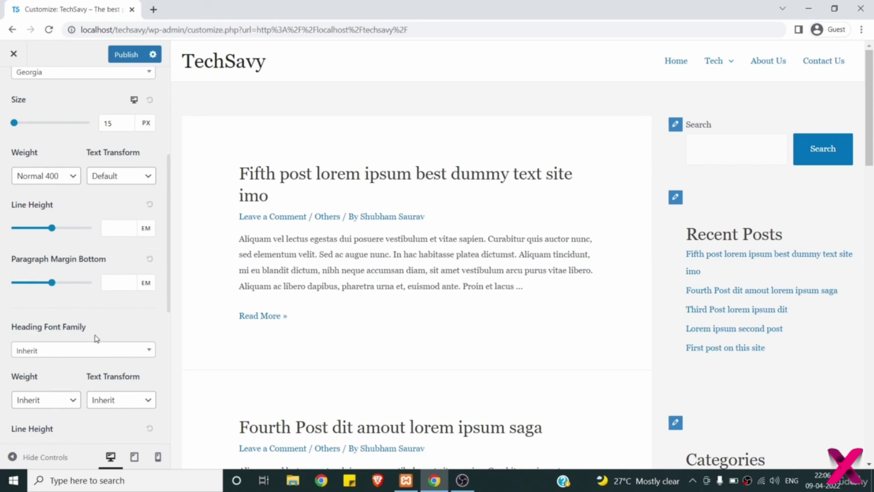
- Set the heading font family to Arial
click(78, 351)
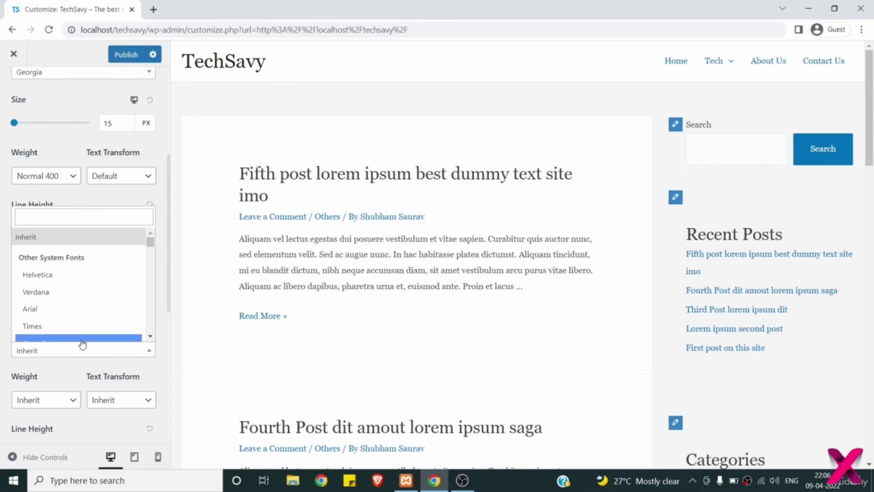
click(82, 313)
click(109, 284)
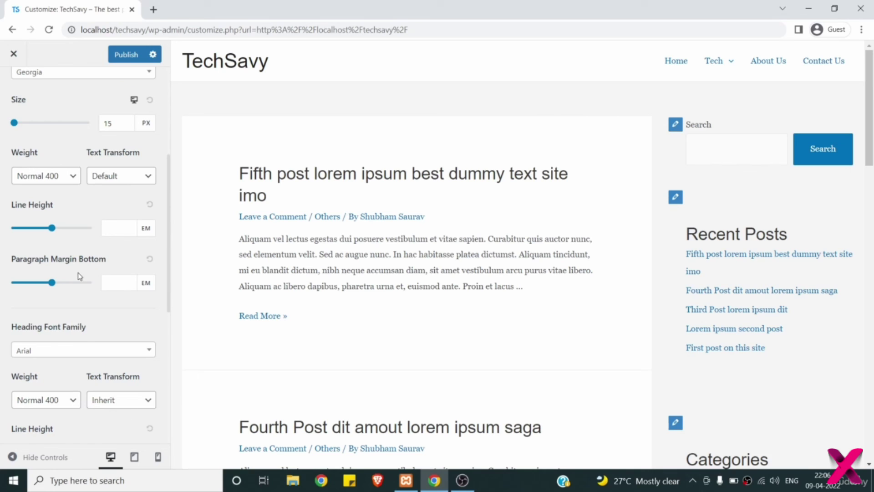
scroll(78, 275, down, 1)
- Try Bold 700 for heading weight, then set it back to Inherit
click(58, 363)
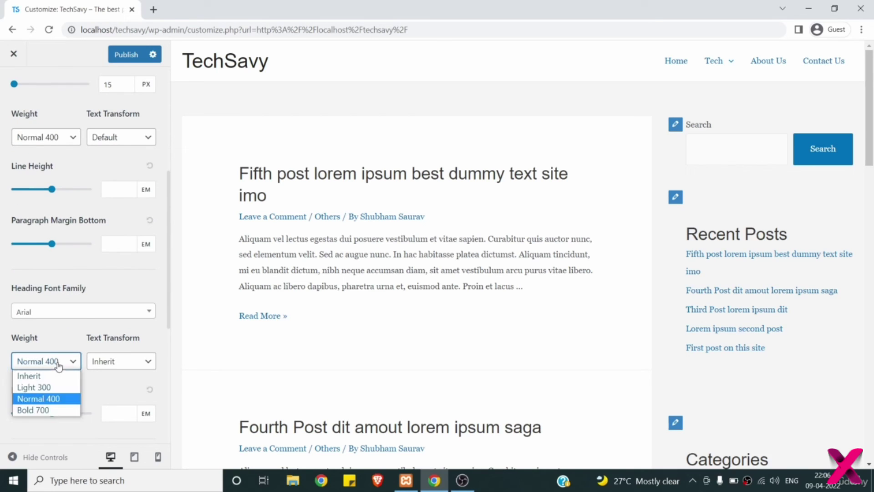
click(47, 410)
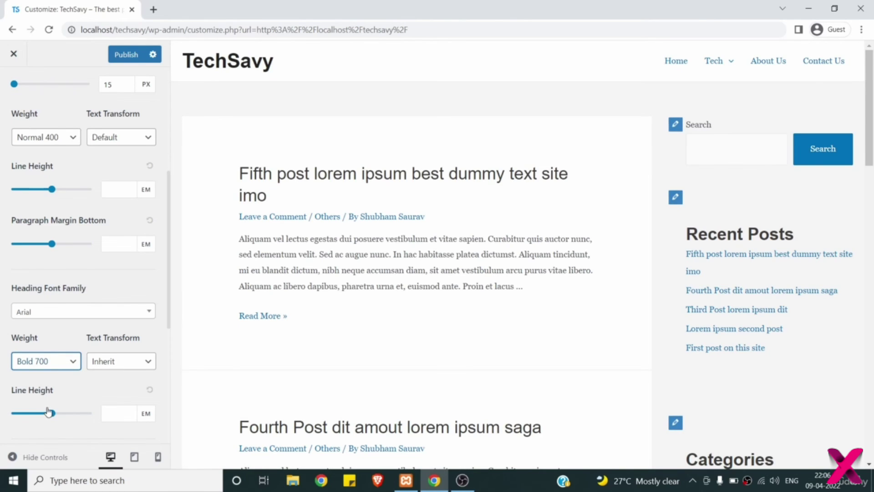
click(103, 360)
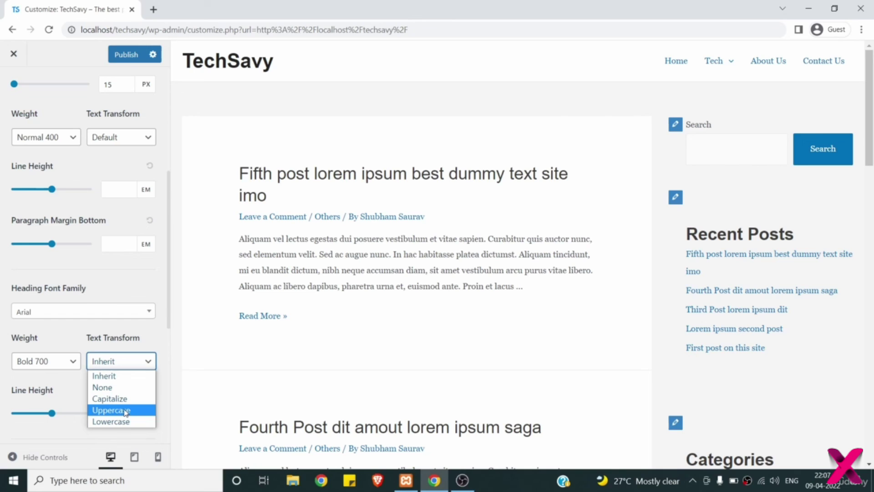
click(52, 364)
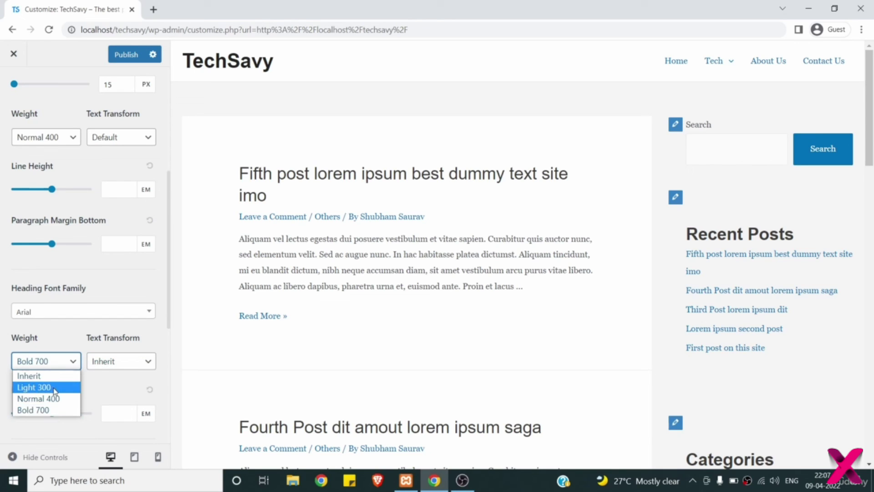
click(54, 376)
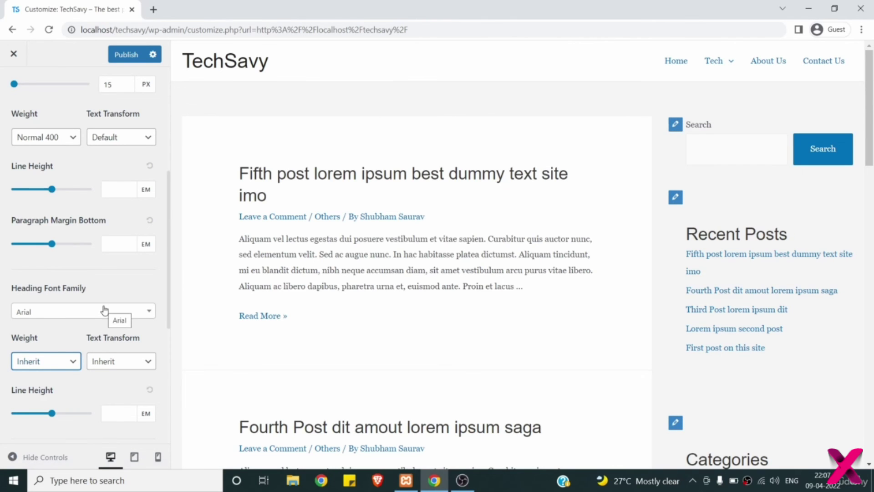
scroll(104, 310, down, 1)
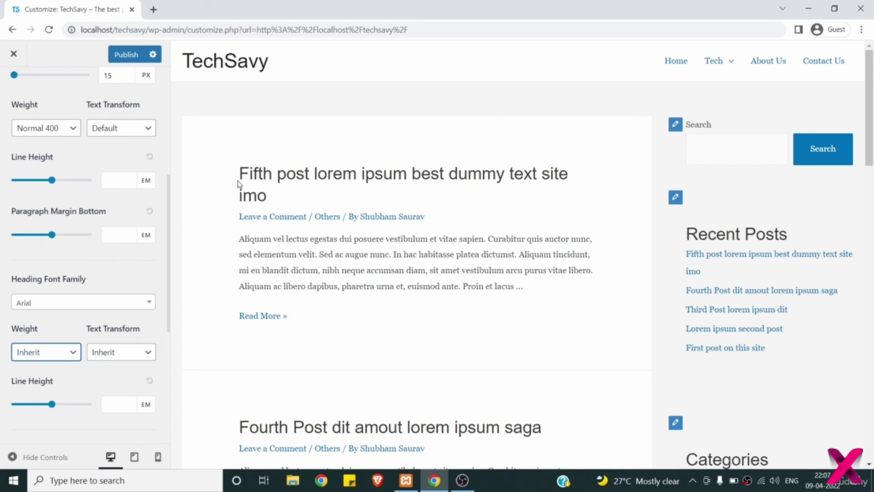
scroll(118, 296, up, 4)
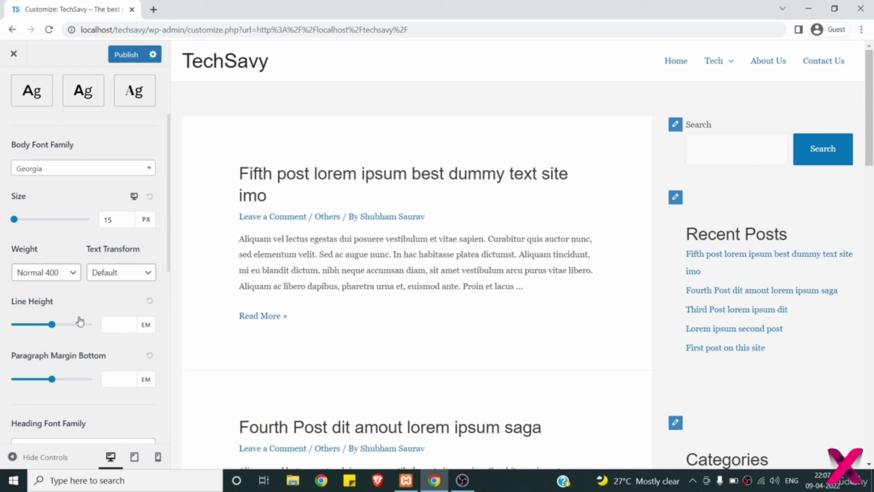
- Set both body and heading line height to 2 em
drag(53, 326, 55, 326)
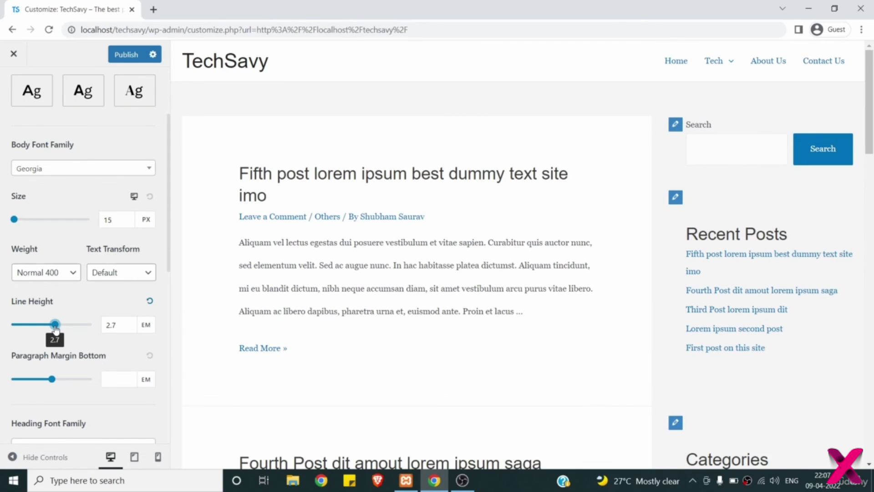
scroll(62, 332, down, 3)
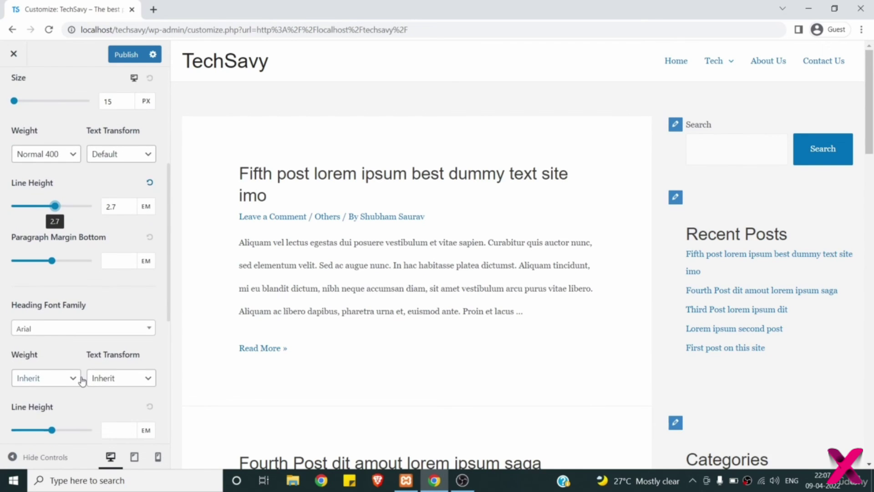
scroll(81, 377, down, 1)
click(51, 403)
mouse_move(52, 406)
mouse_down()
mouse_move(81, 406)
mouse_move(61, 405)
mouse_up()
click(122, 401)
key(BackSpace)
key(BackSpace)
key(BackSpace)
key(BackSpace)
text(2)
click(122, 177)
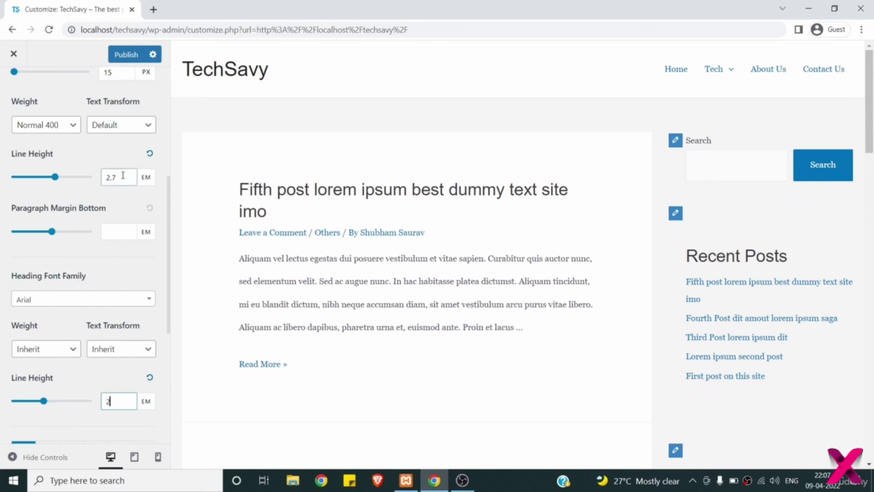
key(BackSpace)
key(BackSpace)
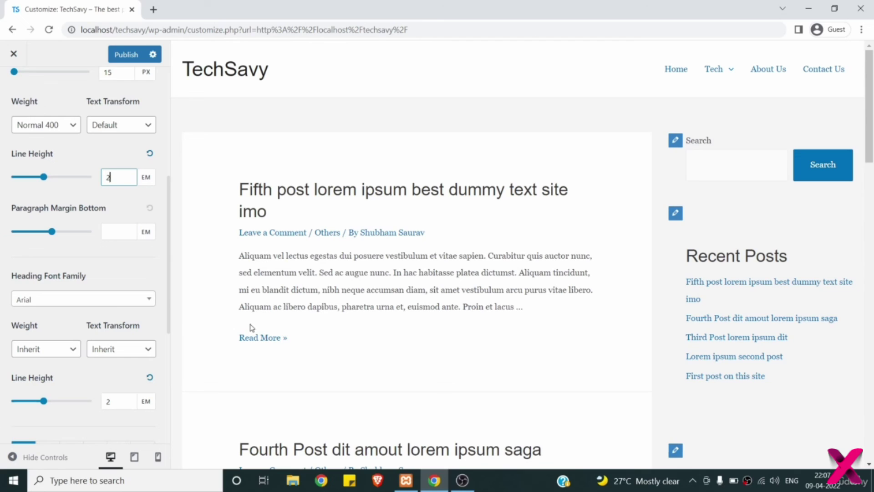
- Set the paragraph bottom margin to 2.03 em
drag(57, 235, 90, 232)
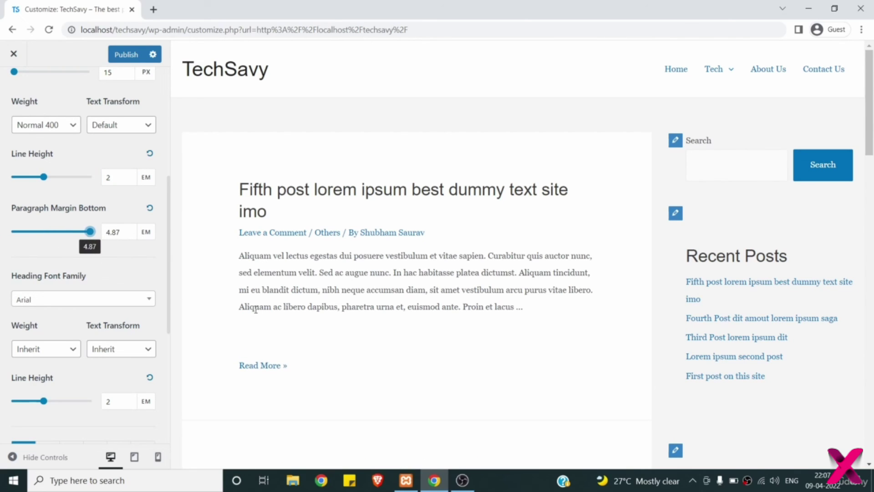
click(117, 233)
double_click(117, 233)
text(2)
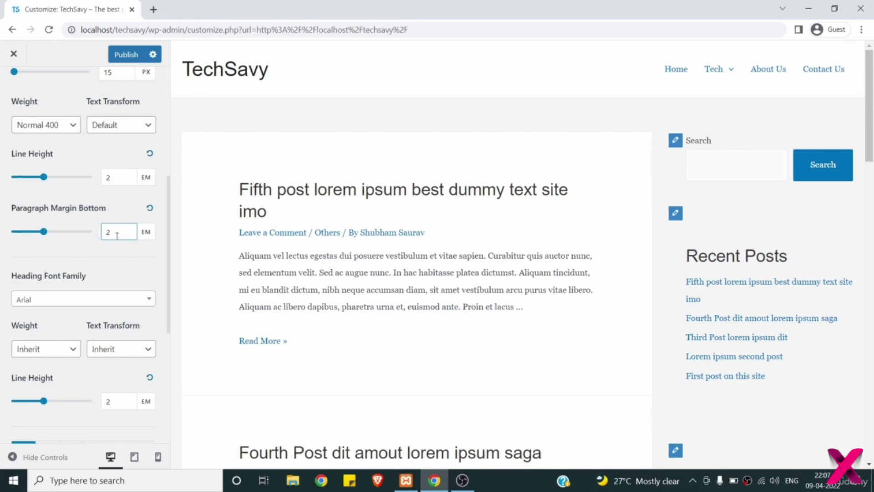
text(.03)
scroll(117, 235, up, 3)
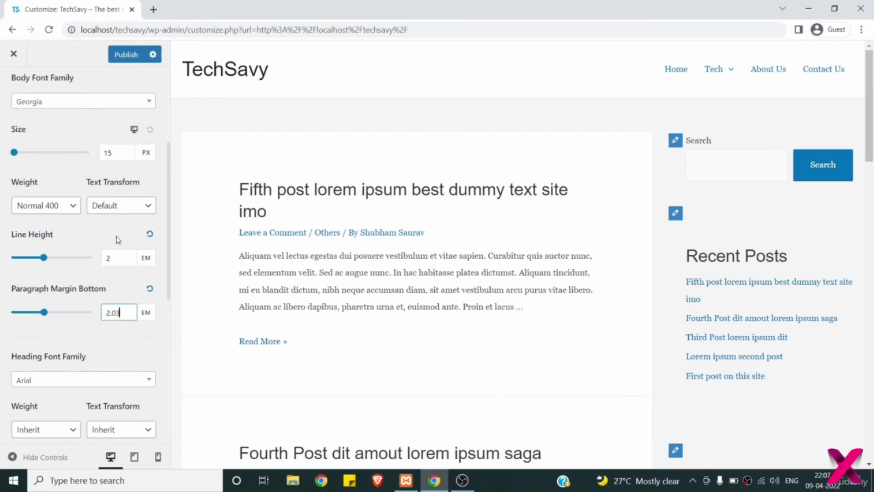
click(88, 137)
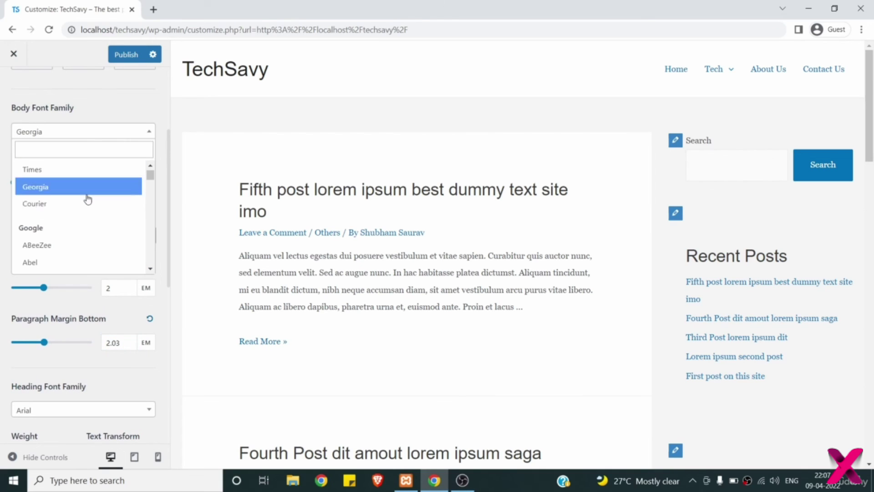
scroll(67, 202, up, 2)
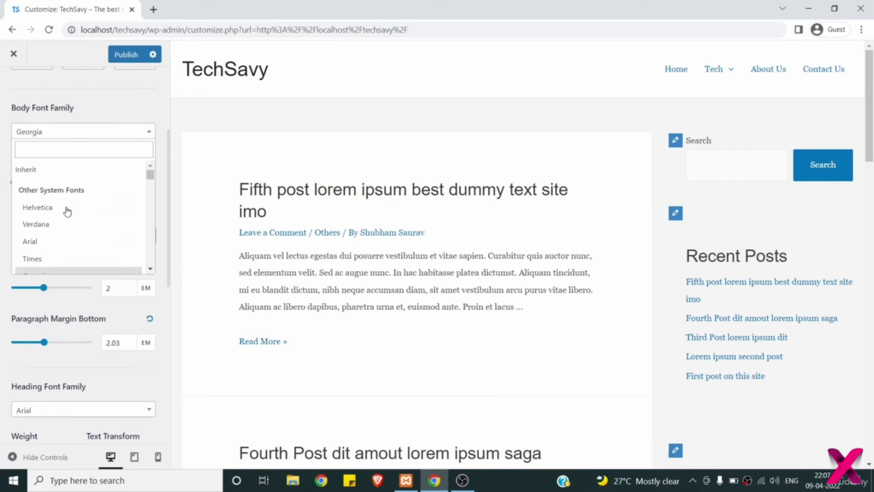
- Set both the body and heading font families back to Inherit
click(57, 170)
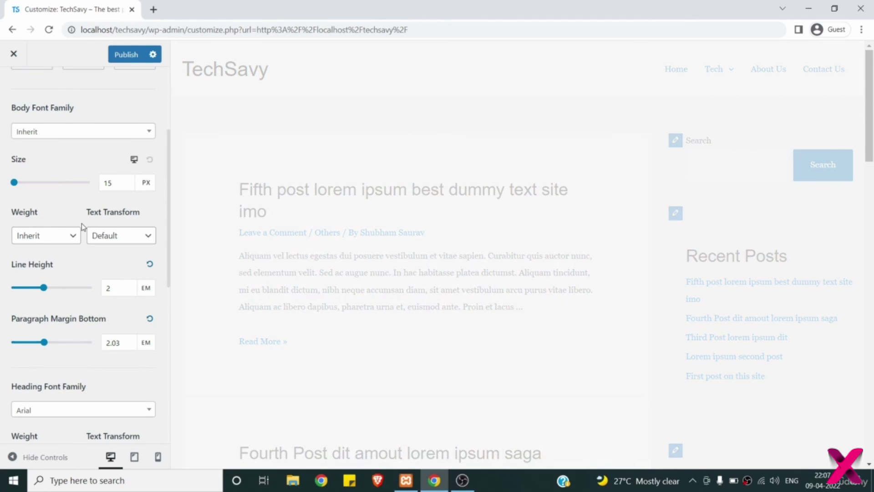
scroll(81, 223, down, 3)
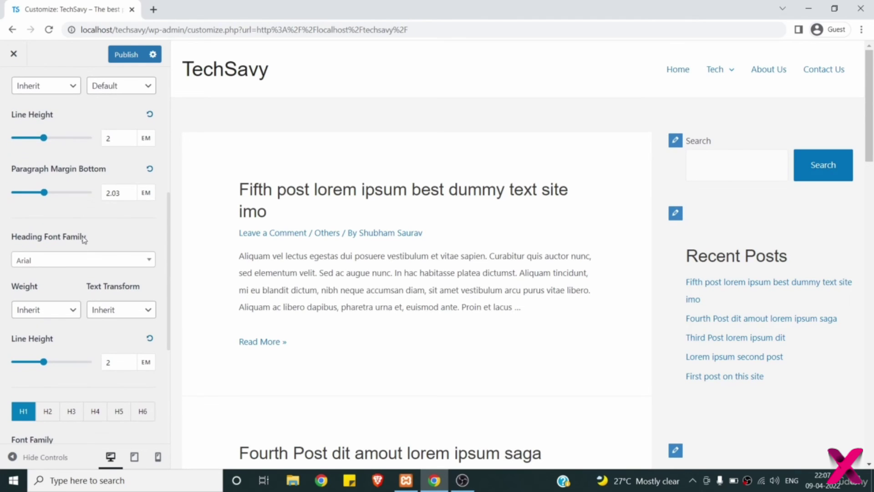
click(78, 266)
click(84, 153)
scroll(127, 204, up, 2)
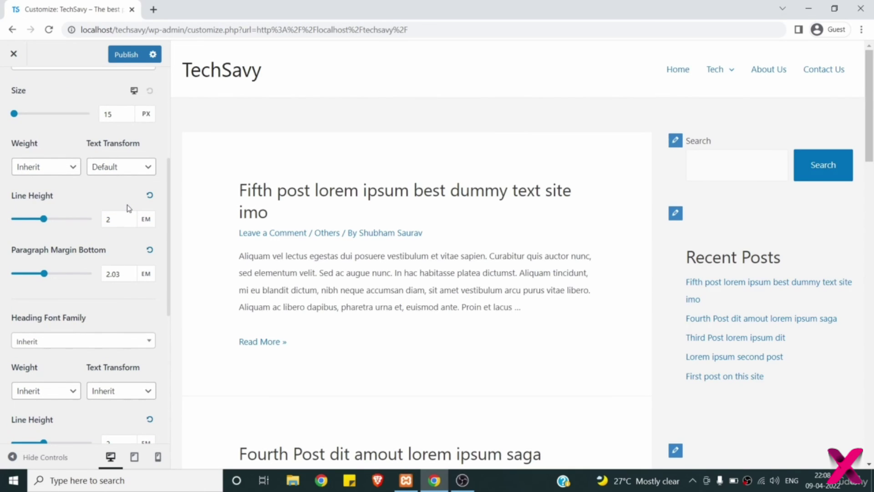
scroll(127, 207, up, 2)
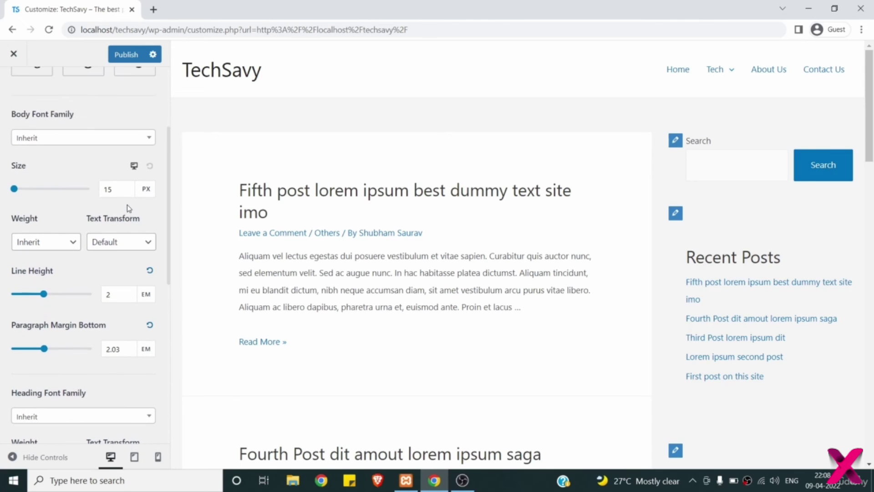
- Try body font size 18 px, restore 15 px, and return to the Global list
click(108, 190)
click(114, 189)
key(BackSpace)
text(8)
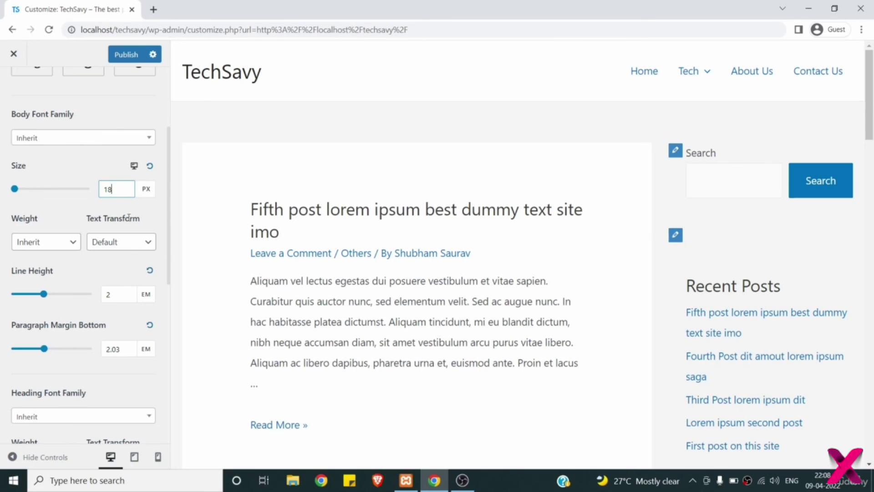
key(BackSpace)
text(5)
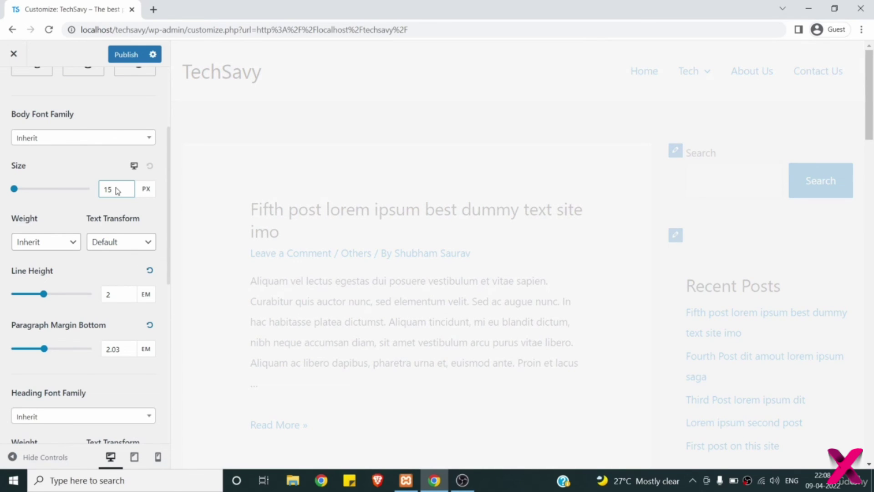
scroll(73, 270, down, 1)
scroll(72, 267, down, 6)
scroll(72, 268, up, 8)
scroll(72, 264, down, 4)
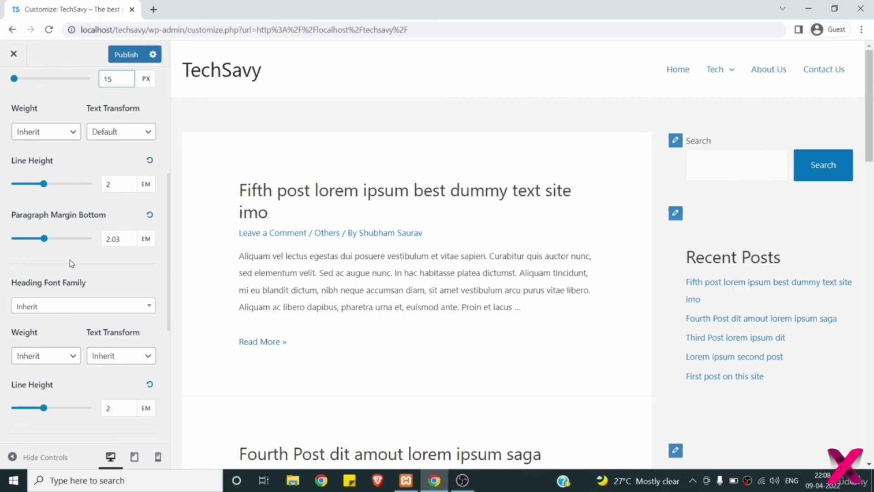
scroll(69, 264, down, 4)
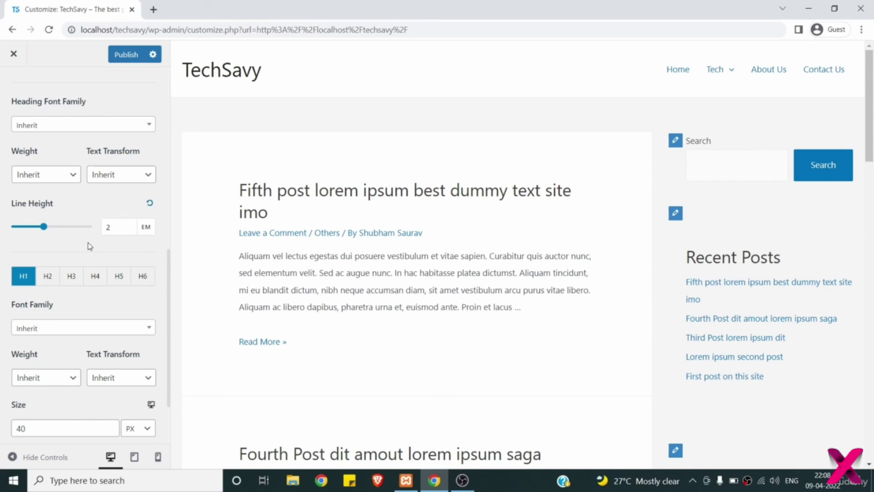
scroll(90, 246, up, 8)
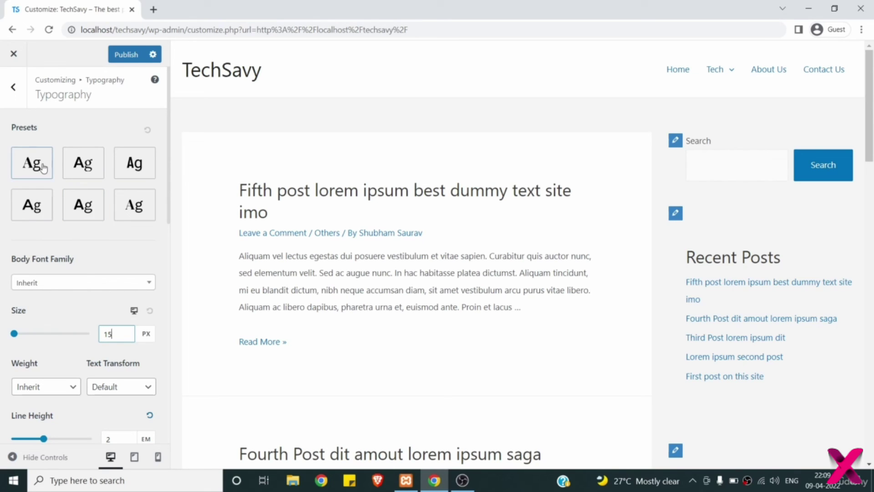
click(15, 96)
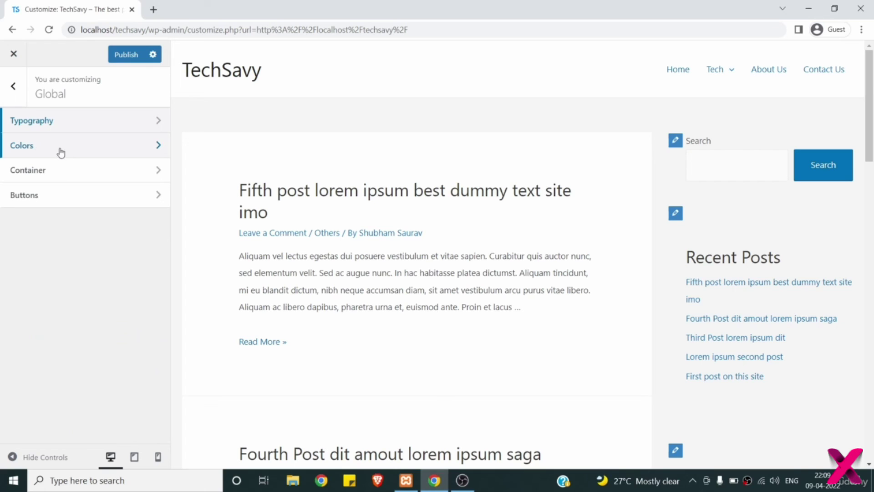
- In Global Colors, try an orange Theme Color, then reset it to default blue
click(53, 151)
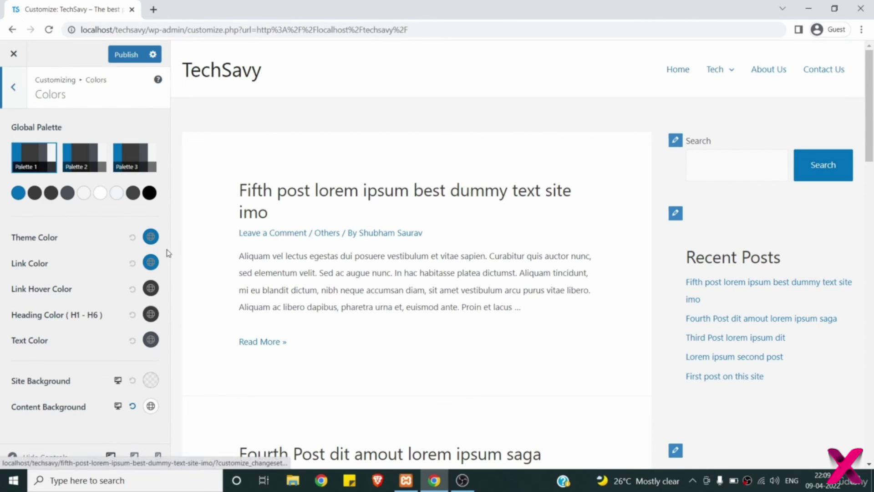
click(151, 236)
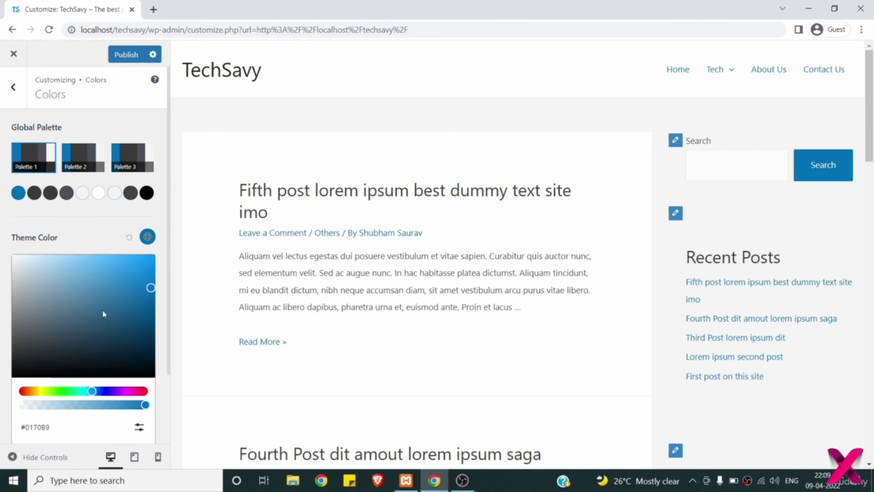
click(30, 392)
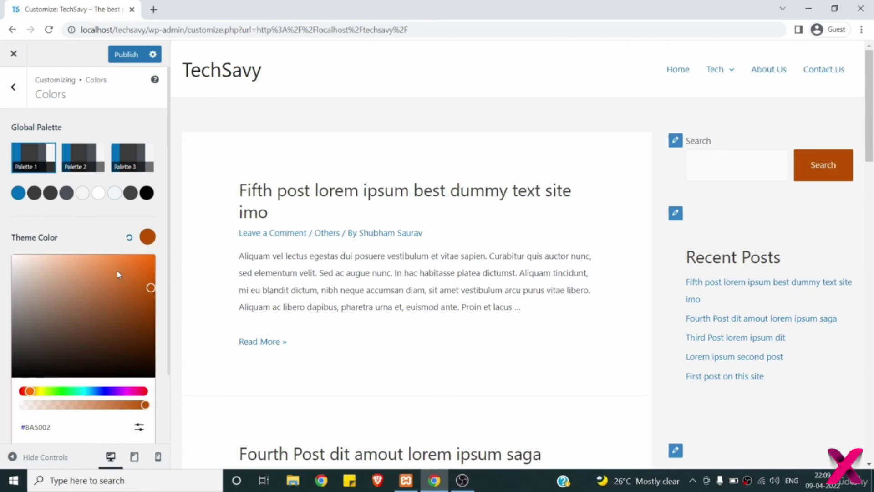
click(131, 241)
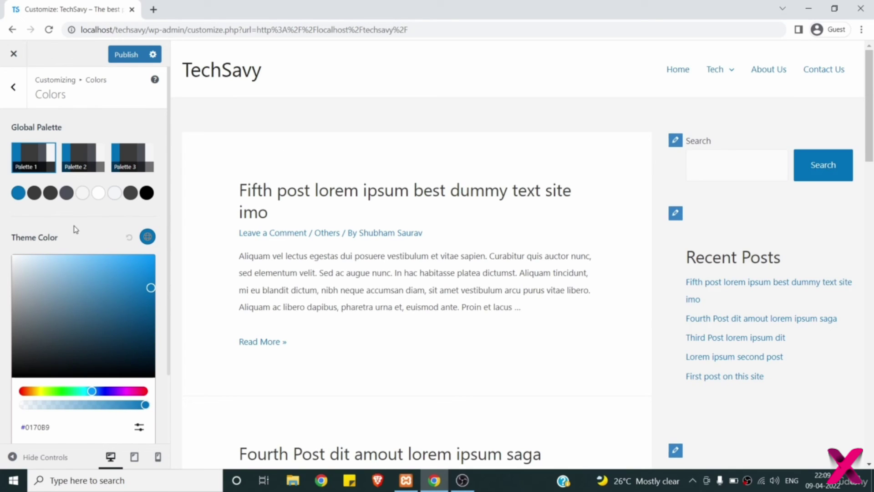
click(41, 232)
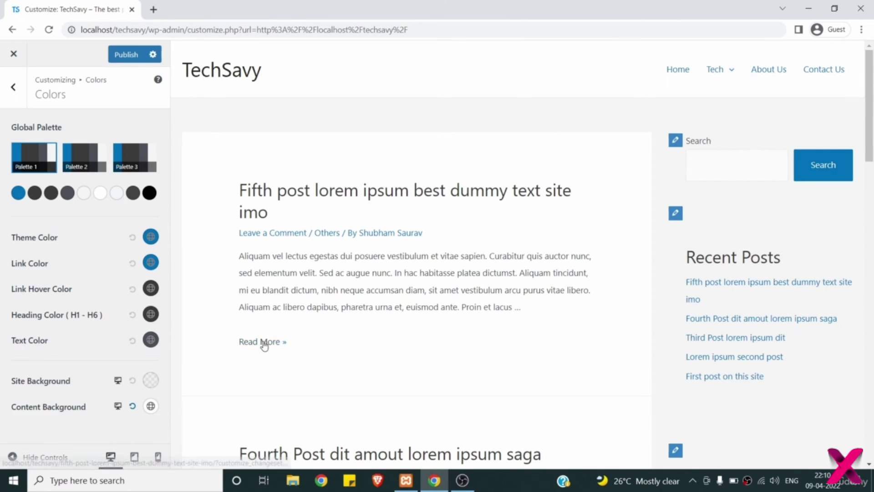
- Try a red Link Color, then reset it to default blue
click(151, 262)
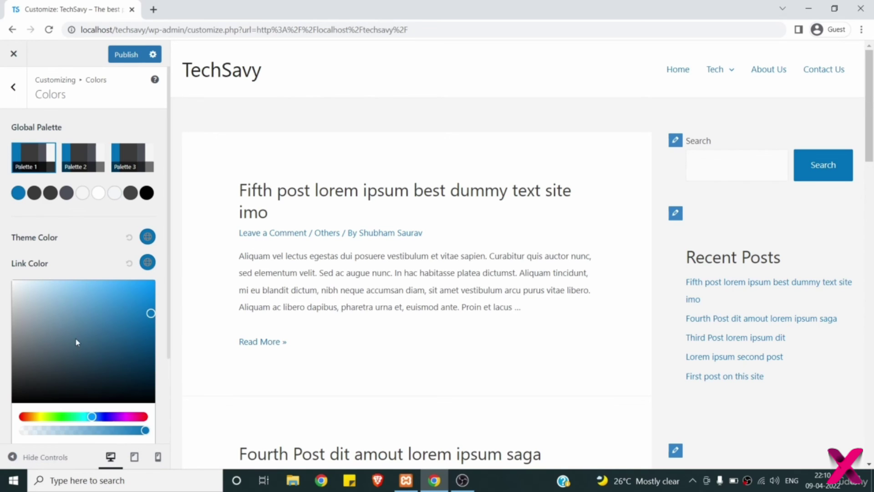
click(22, 417)
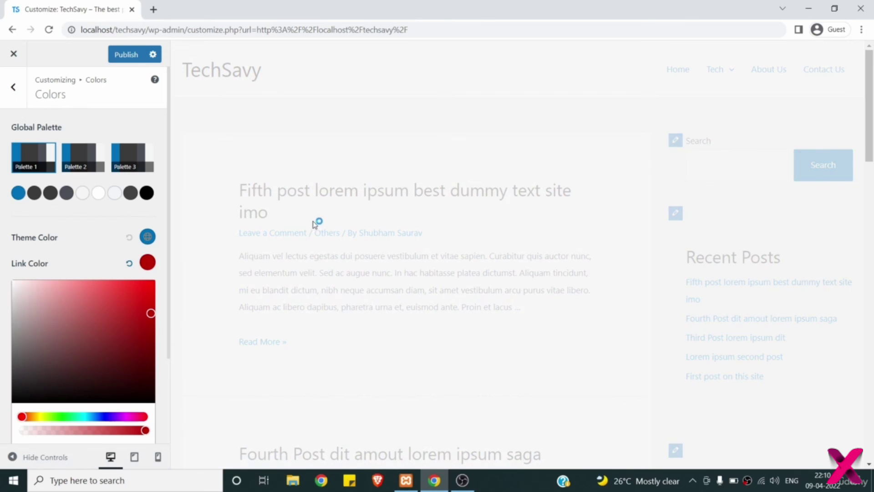
click(129, 264)
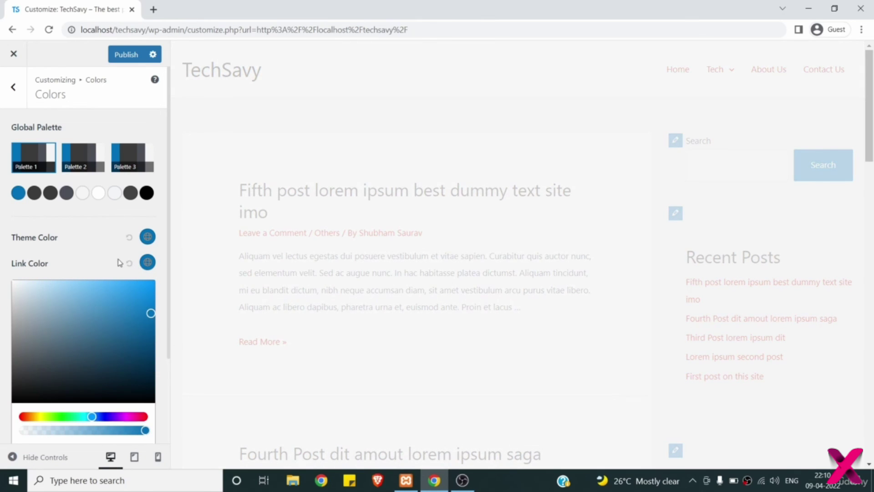
click(103, 259)
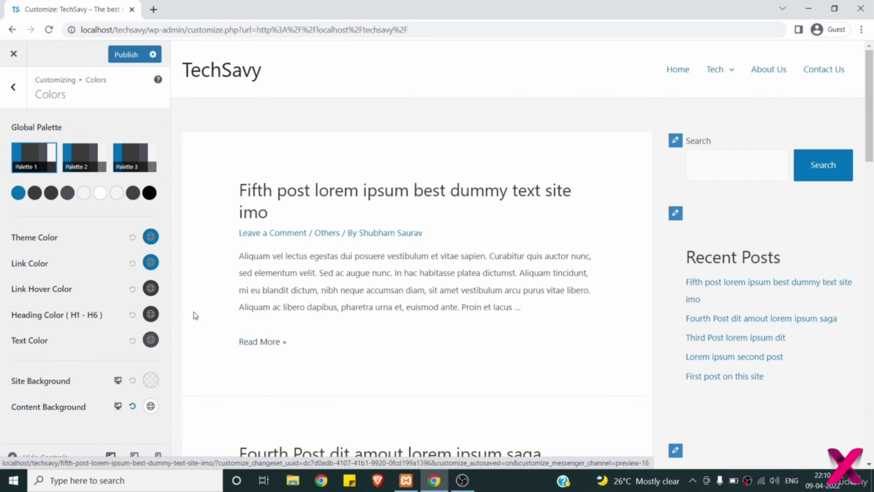
- Try pink and dark red Link Hover Colors, then reset it to default
click(151, 288)
drag(94, 340, 70, 331)
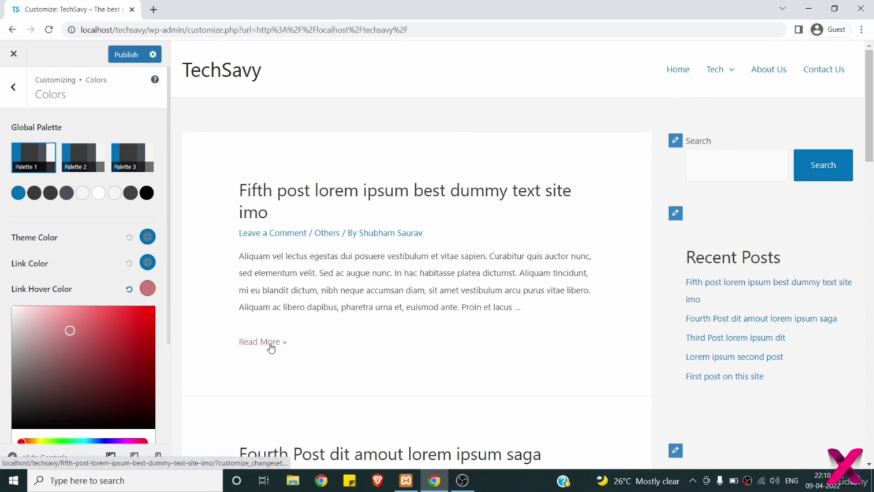
click(147, 339)
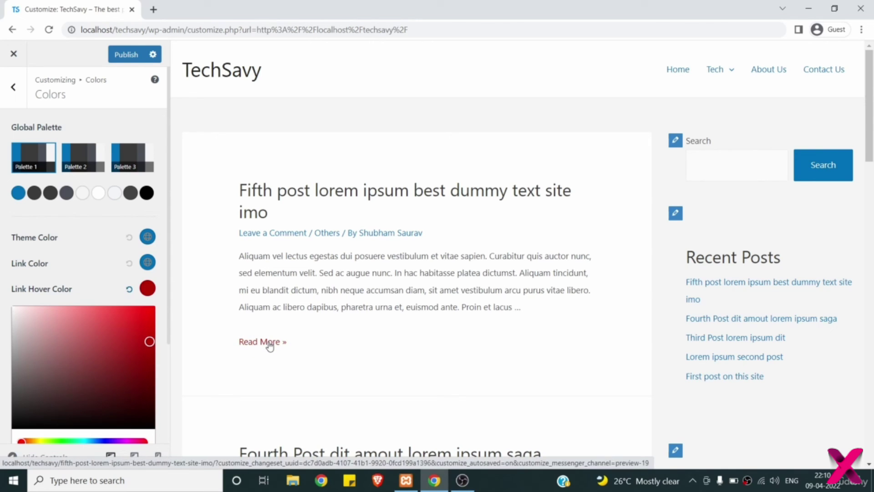
click(130, 289)
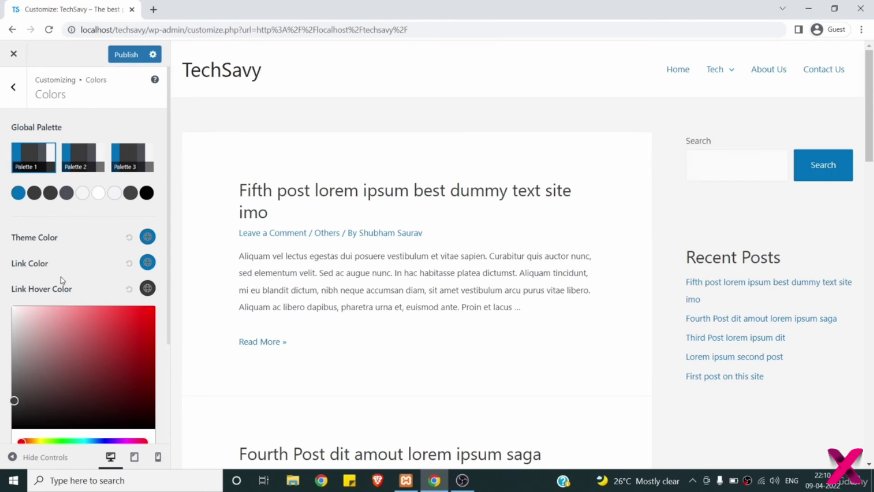
click(111, 304)
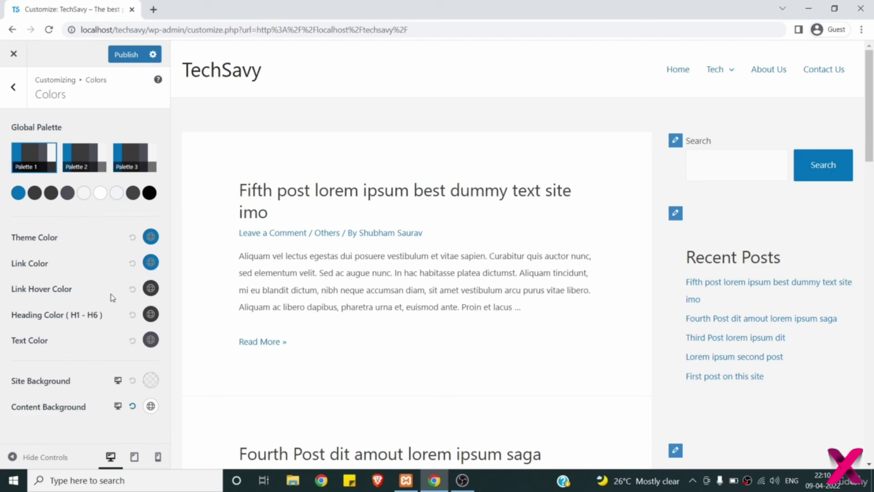
click(150, 314)
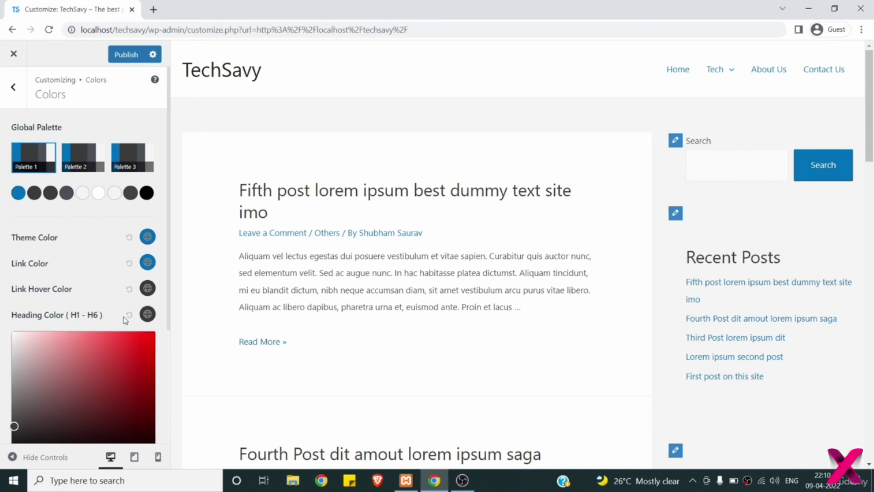
click(141, 344)
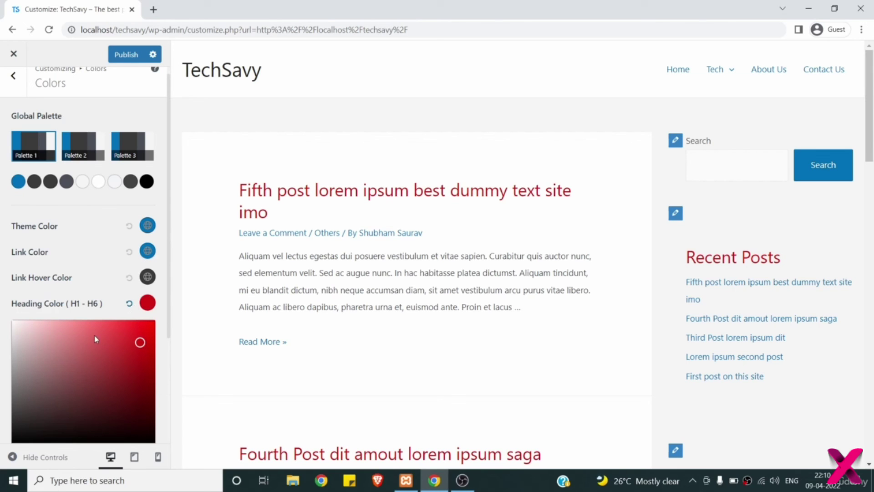
scroll(95, 335, down, 1)
drag(60, 386, 35, 386)
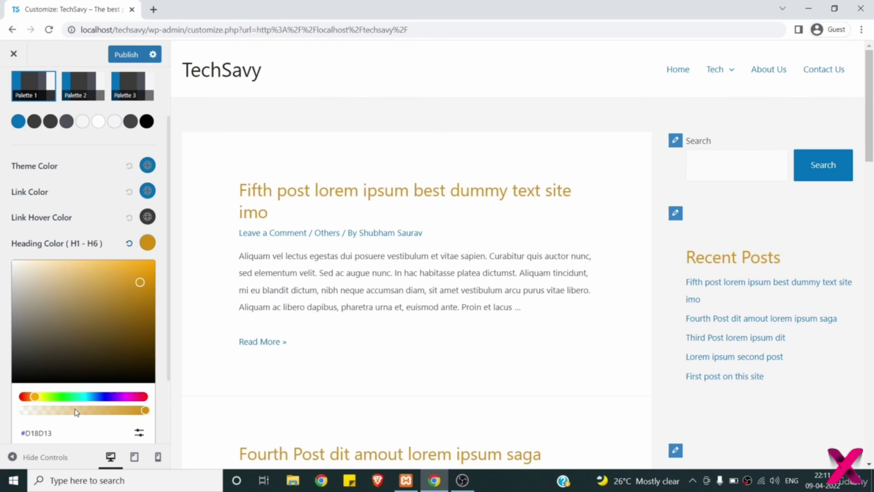
drag(76, 412, 39, 412)
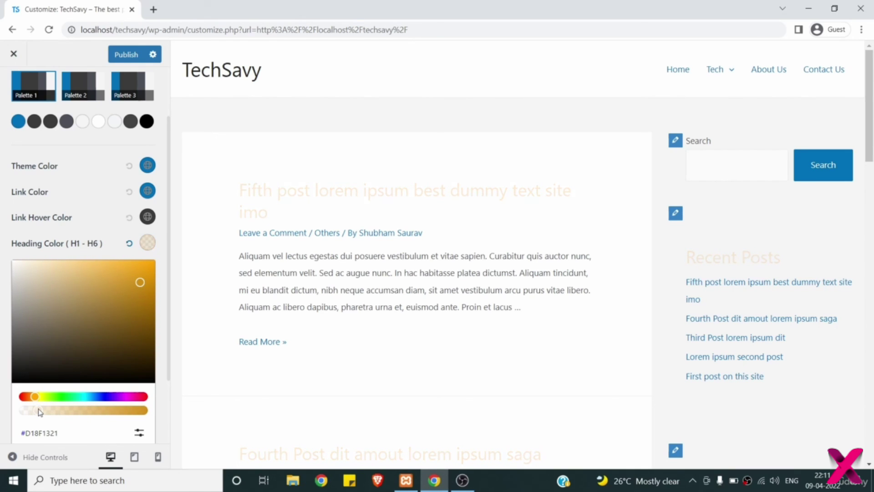
drag(41, 411, 104, 409)
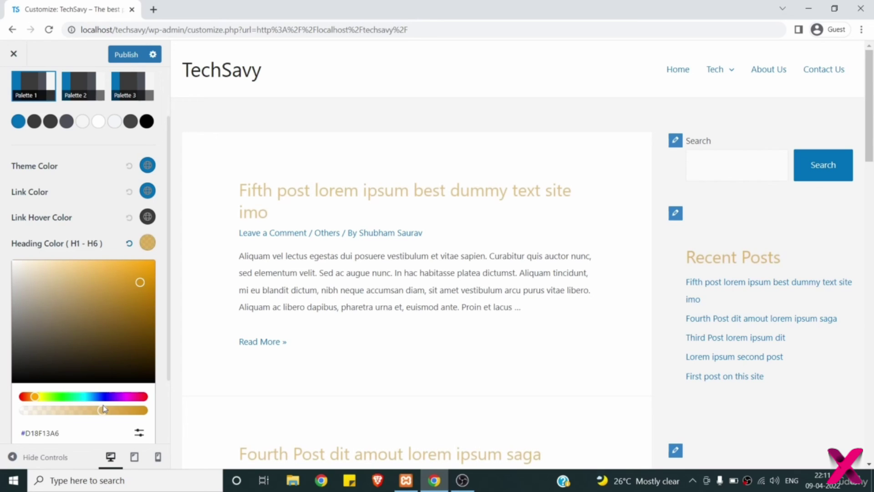
click(129, 246)
click(91, 237)
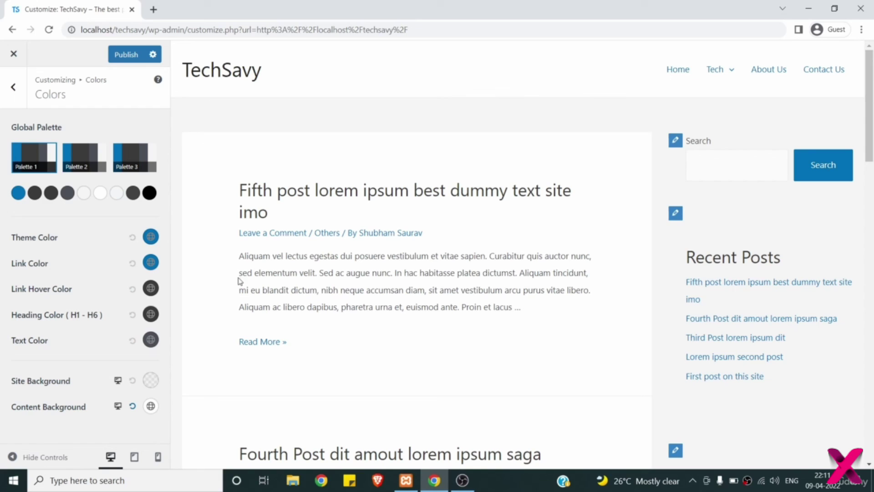
click(151, 341)
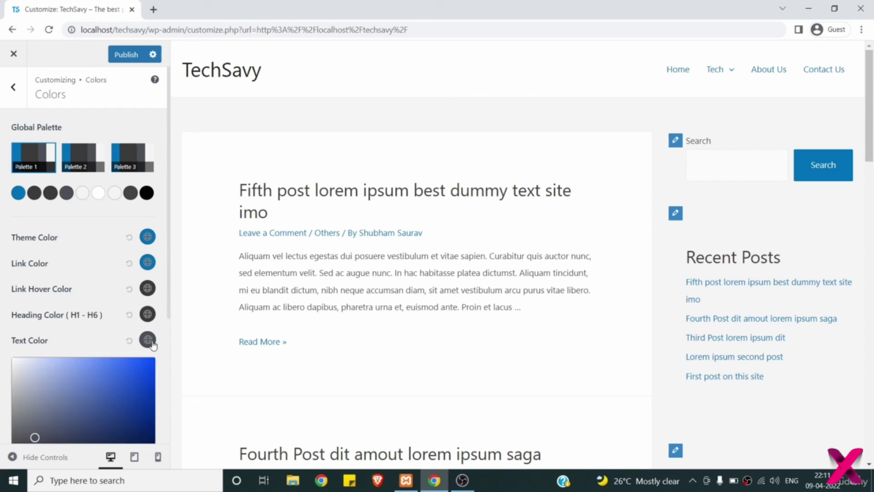
scroll(153, 345, down, 2)
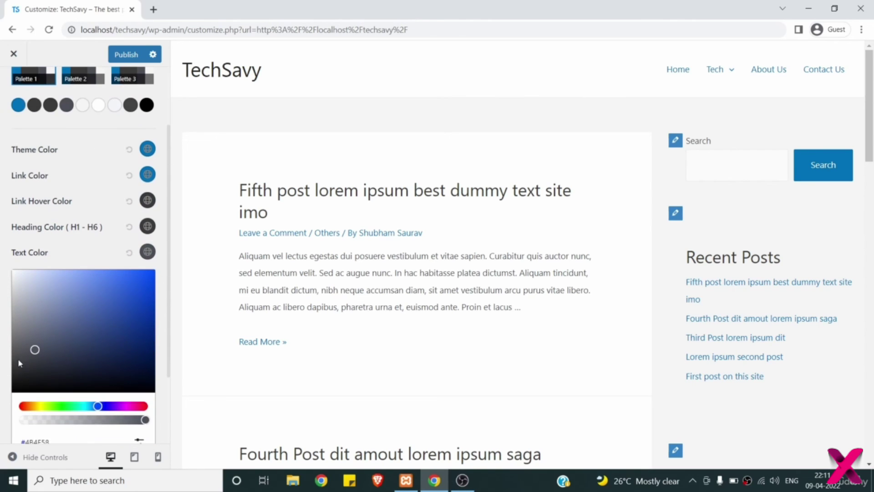
drag(21, 363, 16, 392)
click(21, 406)
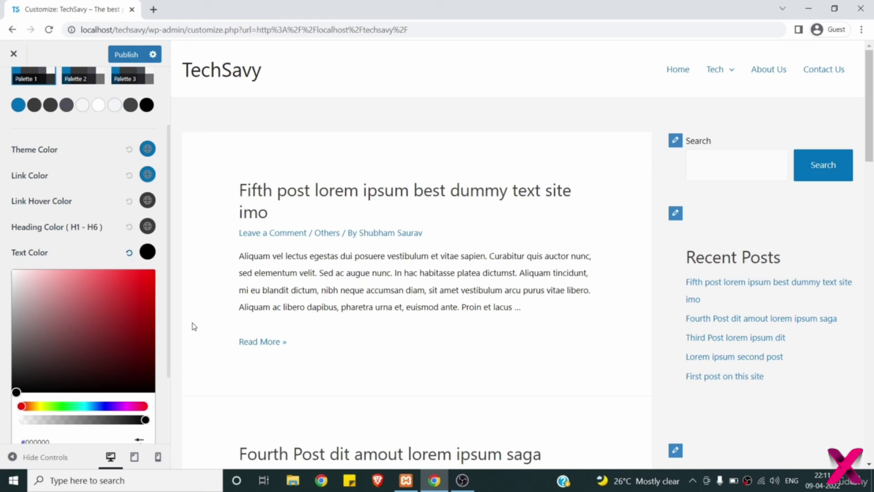
click(129, 252)
click(78, 247)
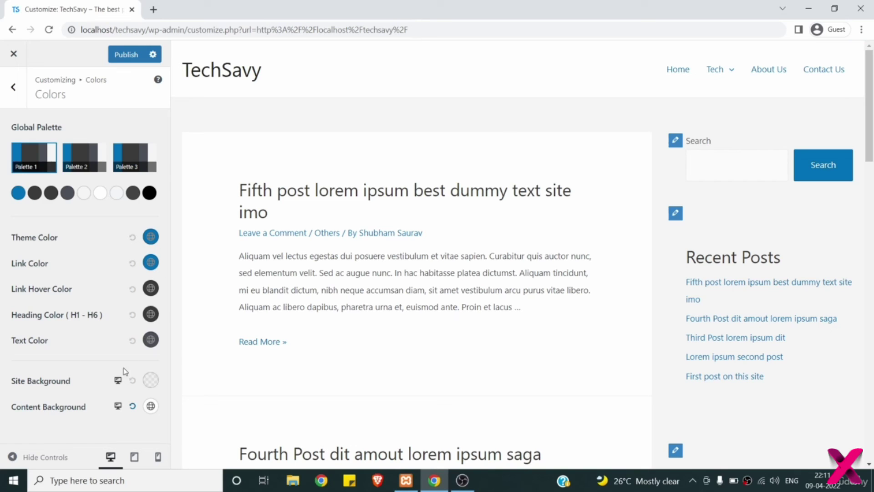
- Try black, gradient and image options for Site Background, then reset it to default
click(151, 381)
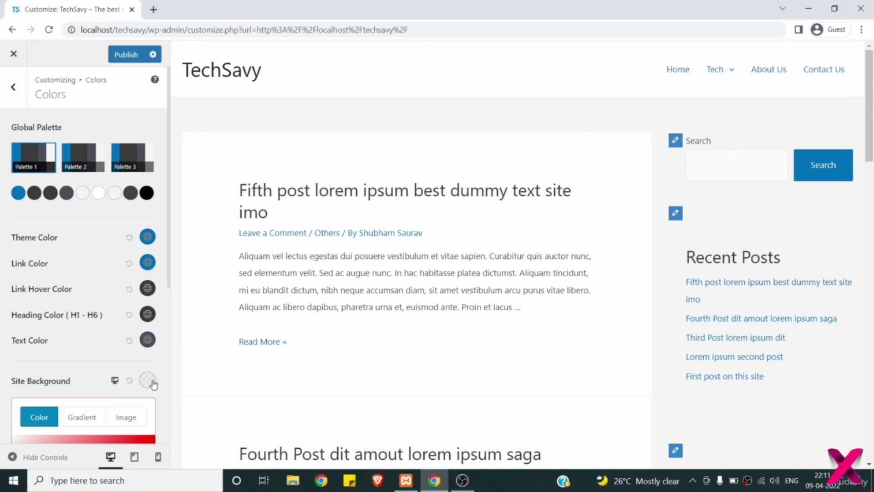
scroll(134, 440, down, 3)
click(137, 438)
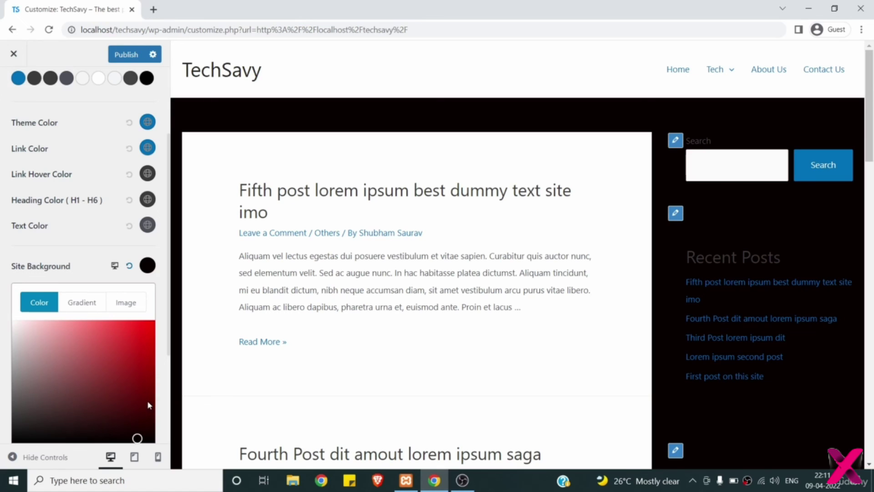
click(81, 304)
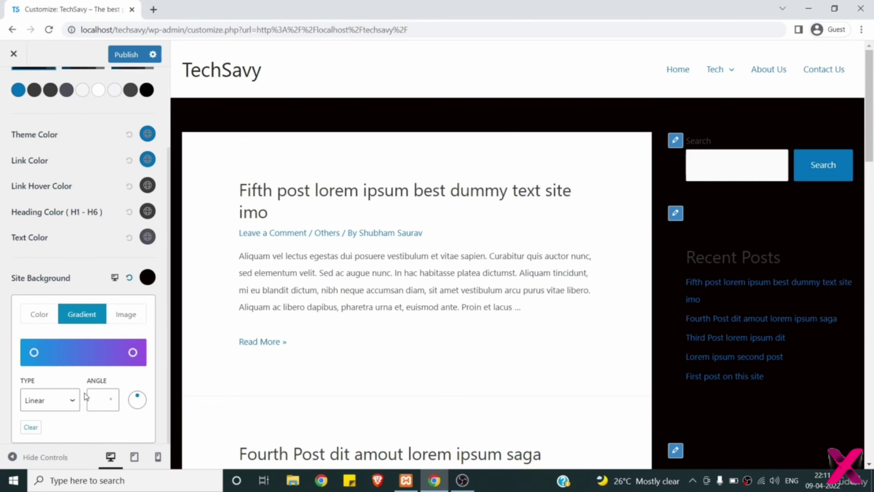
click(124, 317)
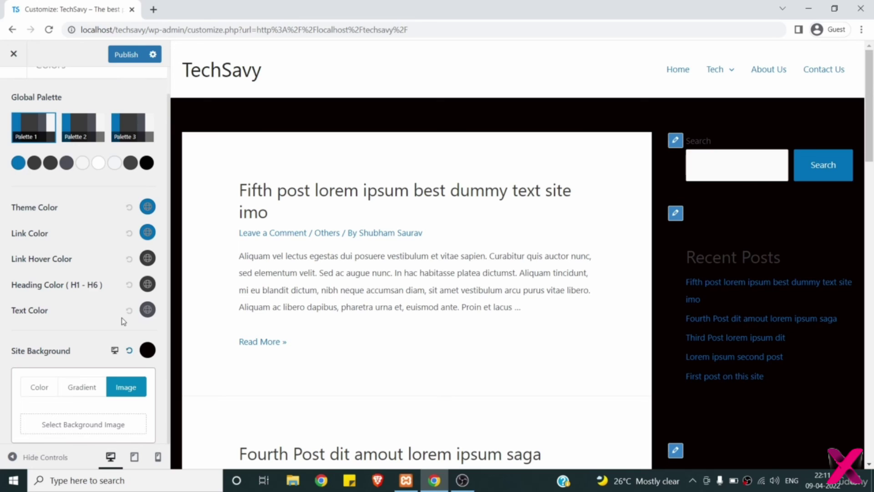
click(43, 386)
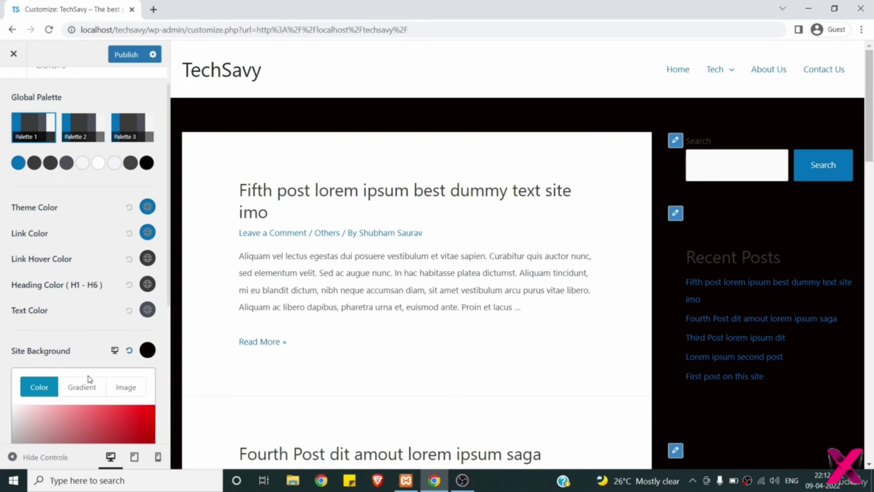
scroll(91, 364, down, 3)
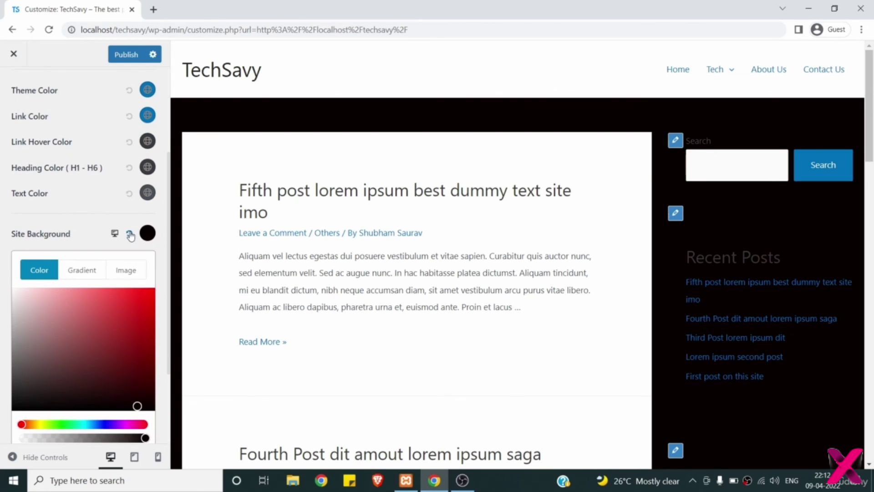
click(130, 233)
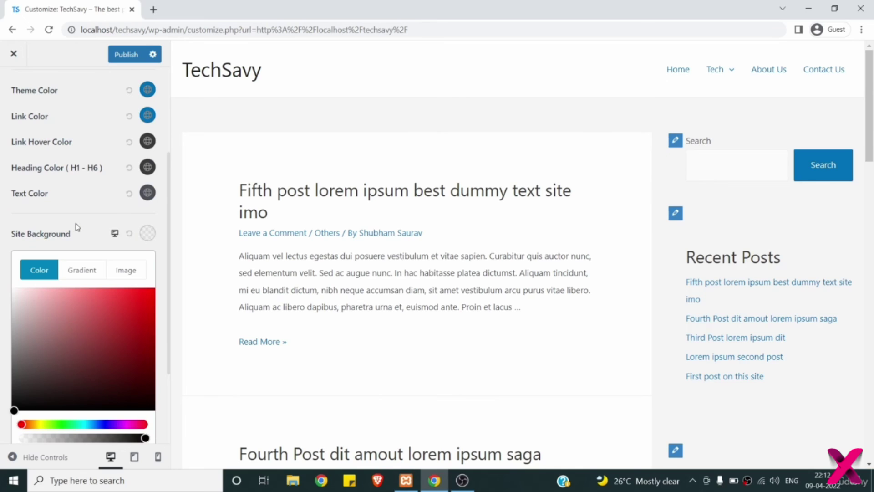
click(77, 227)
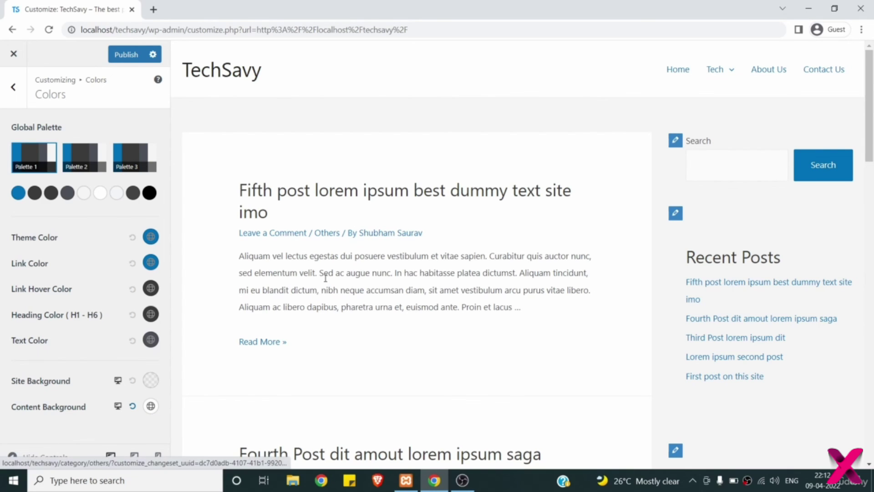
- Set the Content Background colour to mauve #A98585 and return to Global settings
scroll(326, 281, down, 2)
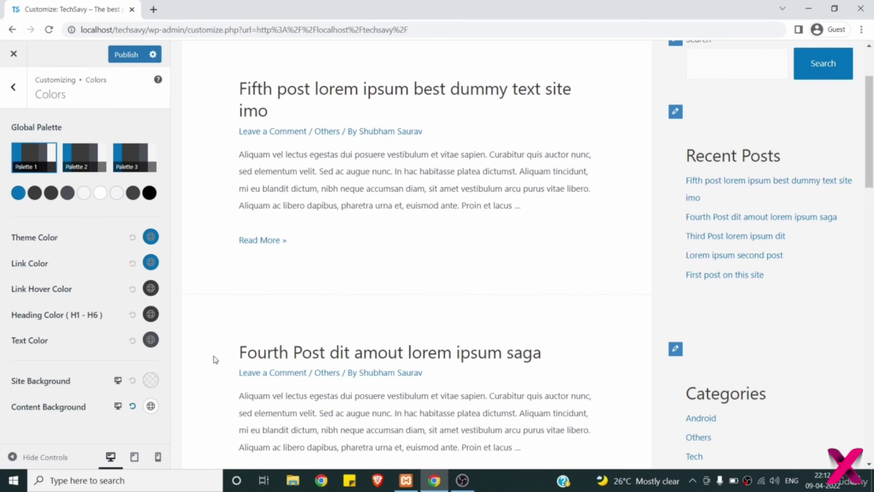
click(150, 406)
scroll(129, 392, down, 3)
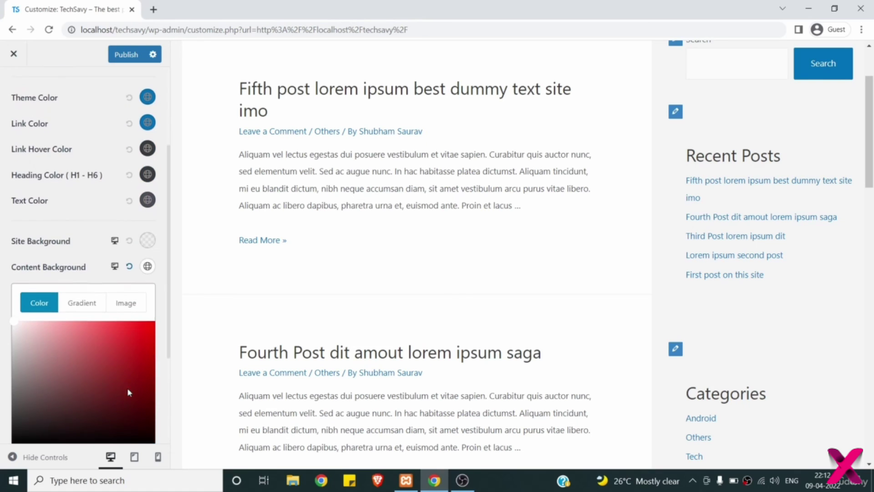
scroll(97, 385, down, 2)
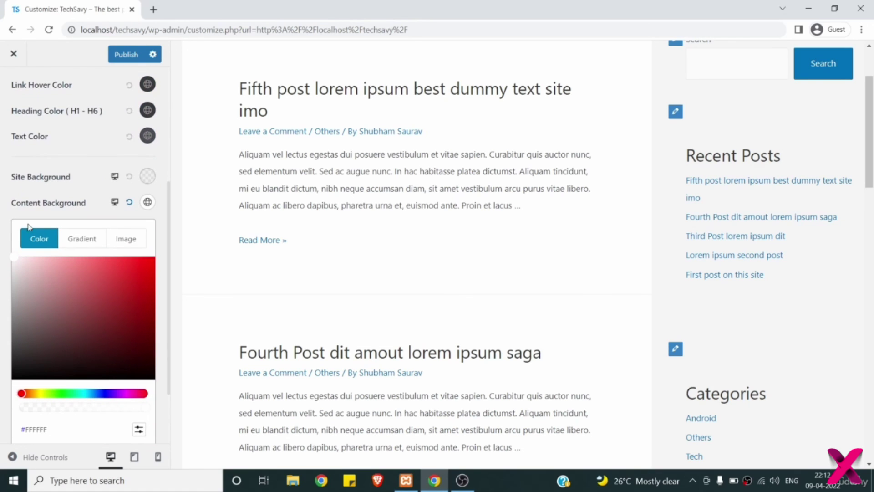
click(26, 289)
drag(28, 291, 45, 302)
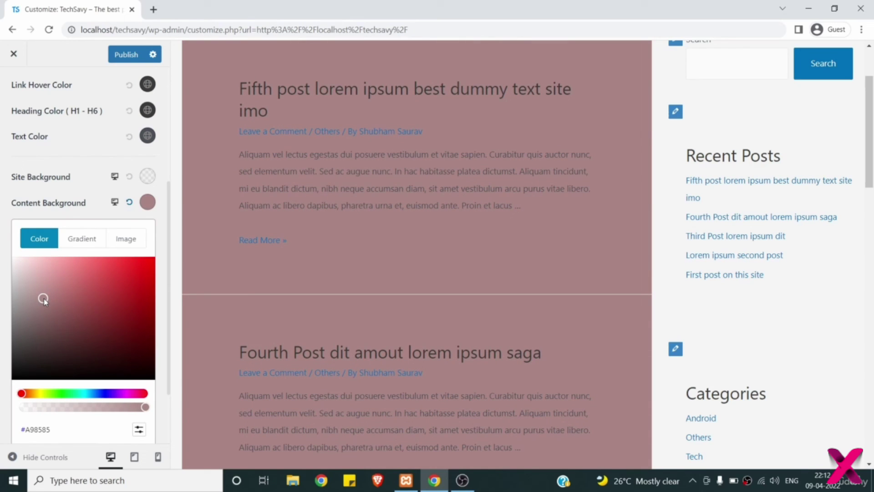
scroll(42, 298, up, 5)
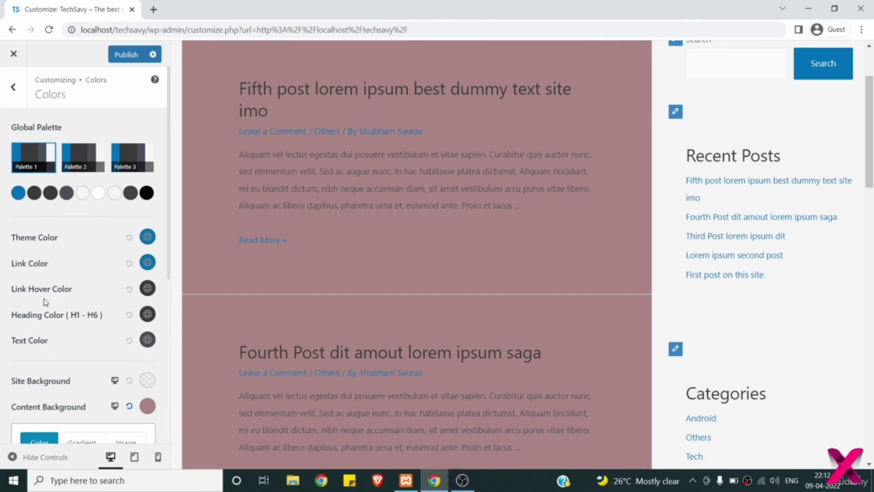
click(15, 98)
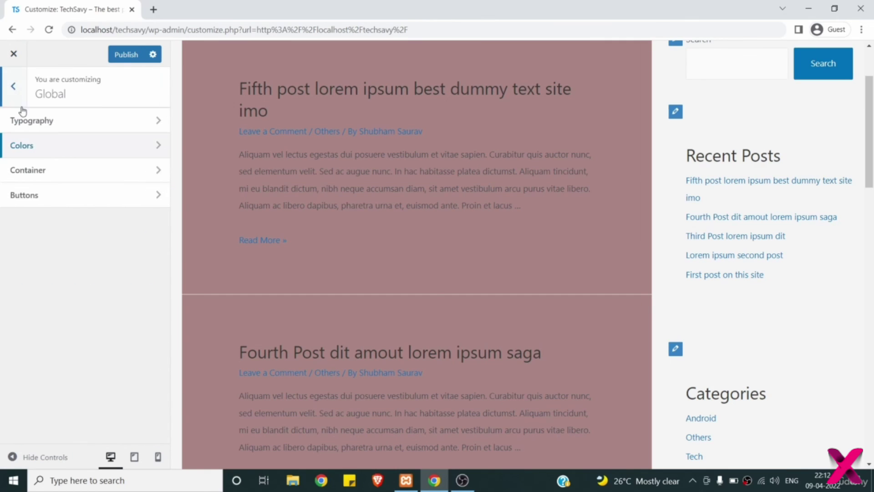
click(42, 173)
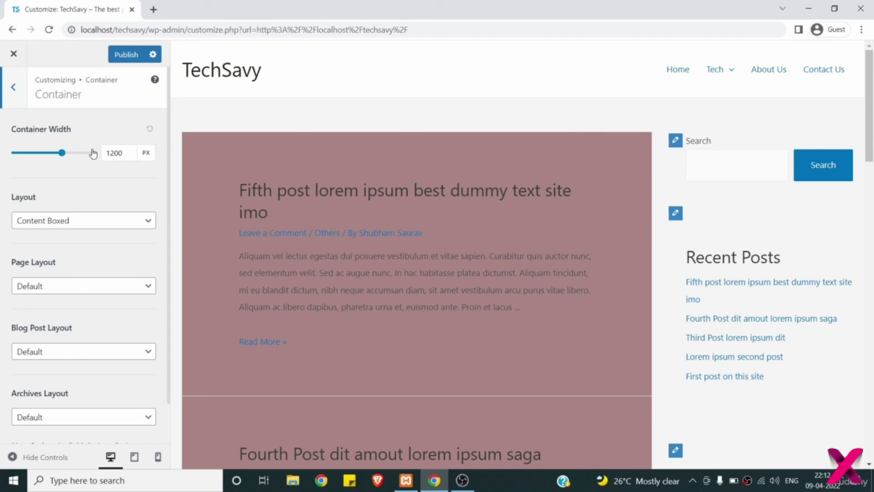
drag(68, 158, 80, 156)
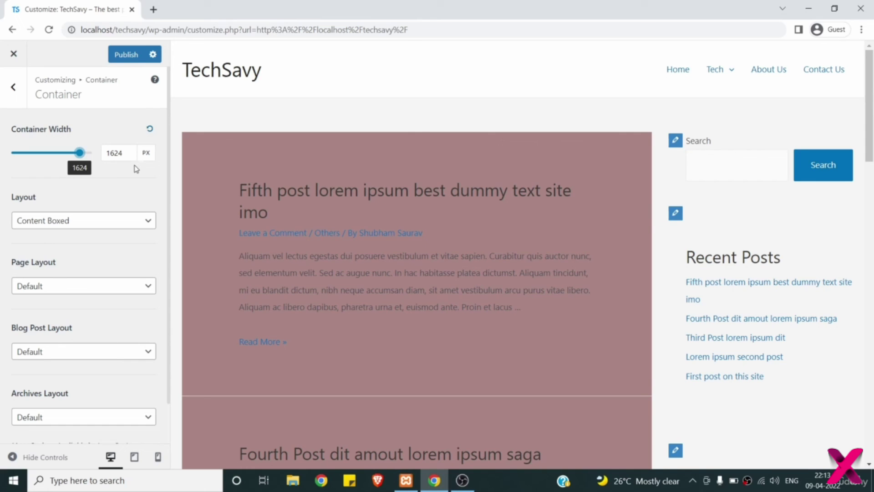
drag(79, 153, 39, 155)
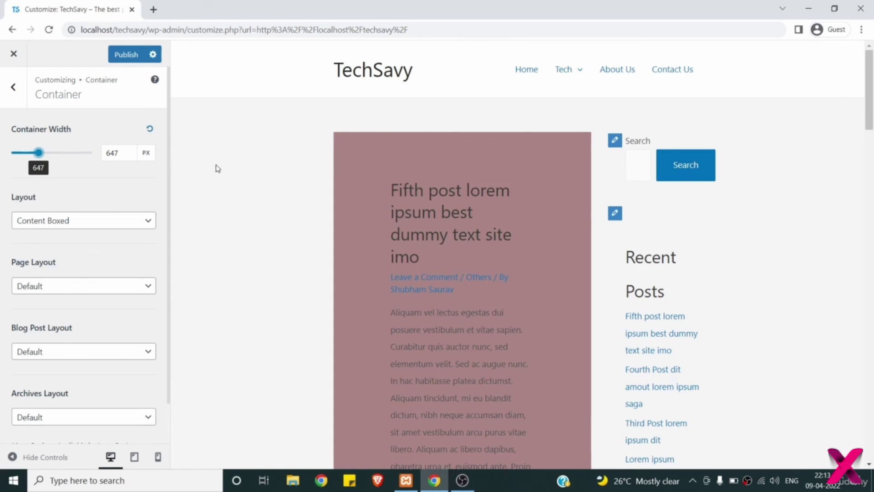
click(120, 152)
key(ctrl+a)
text(1200)
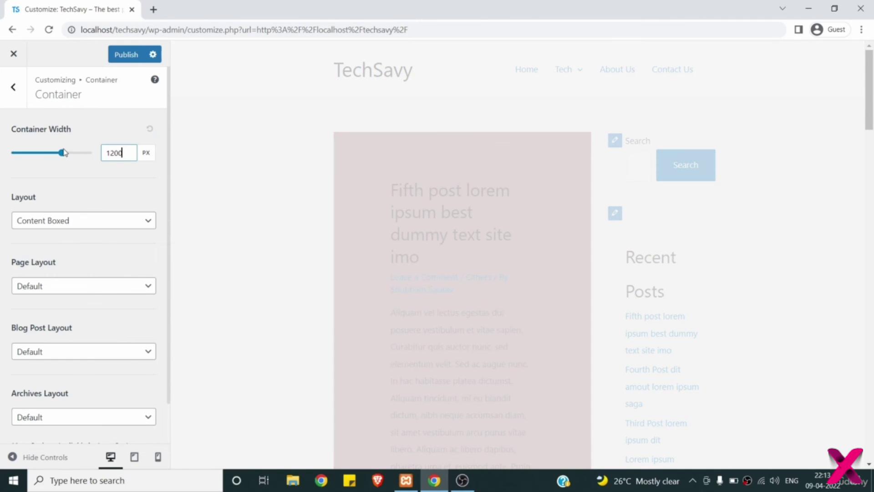
scroll(92, 186, down, 1)
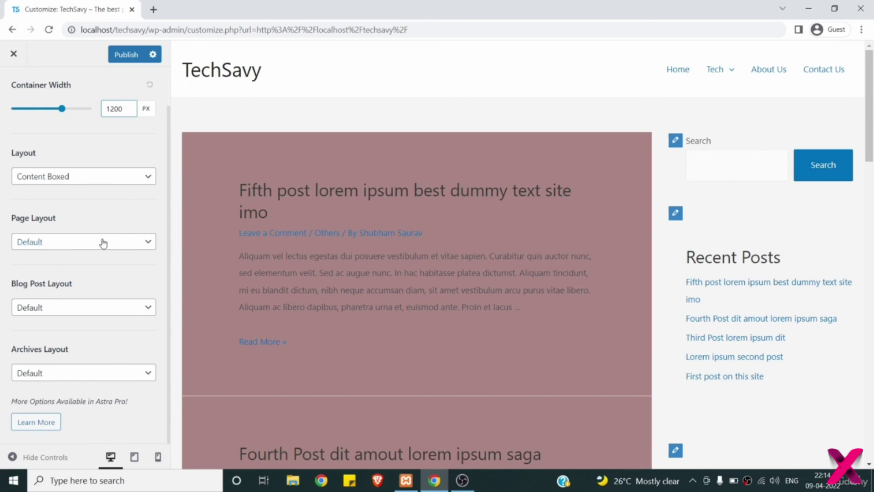
click(82, 180)
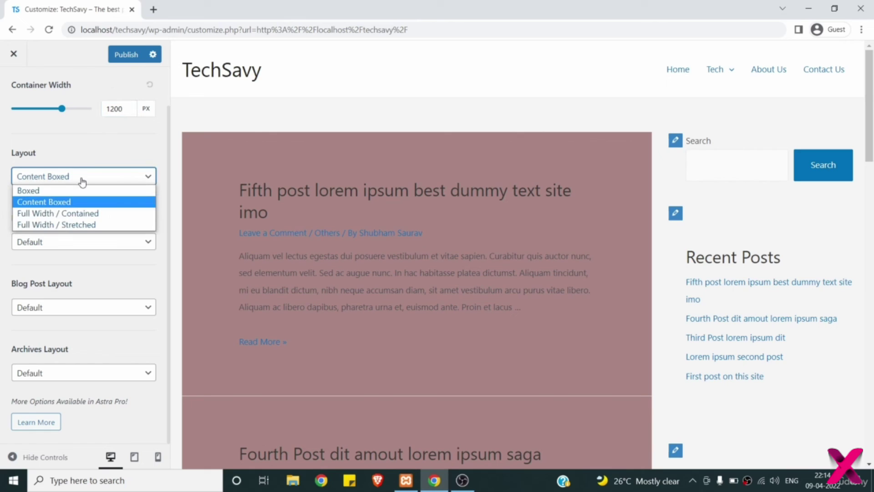
click(90, 162)
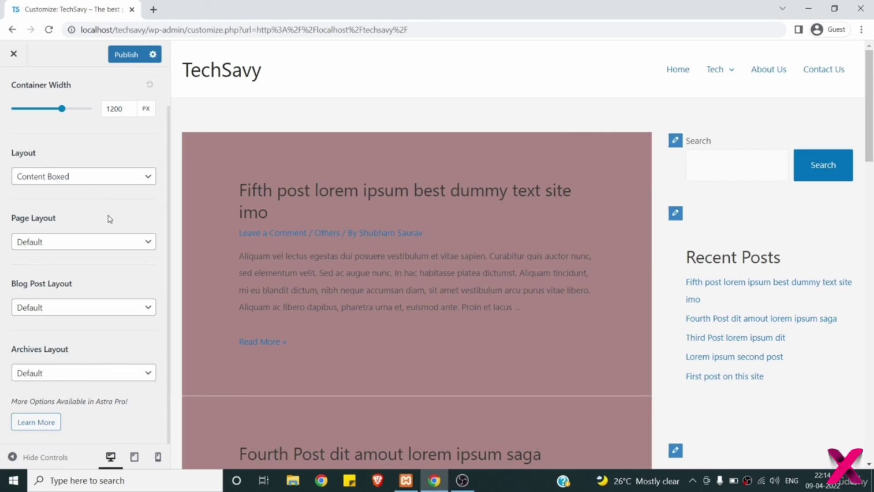
scroll(109, 219, up, 1)
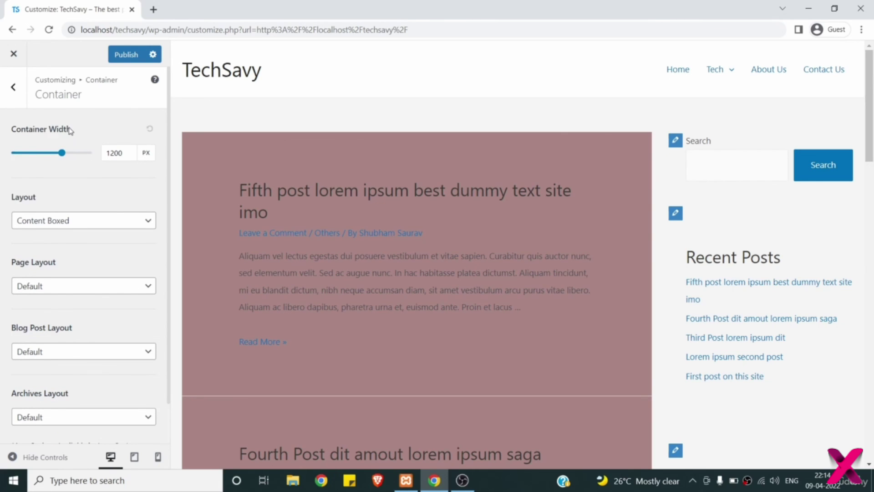
click(19, 95)
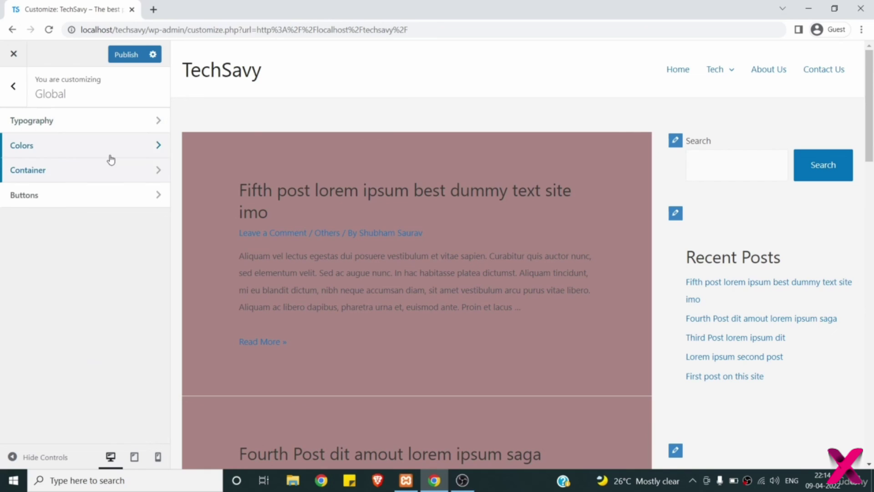
- In Buttons settings, try border radius values 10 and 5, ending at 2 px
click(74, 197)
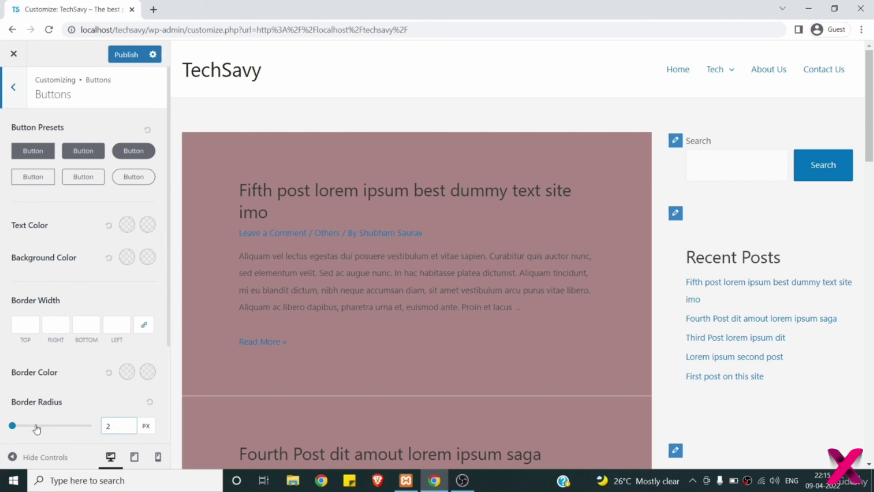
drag(13, 425, 33, 425)
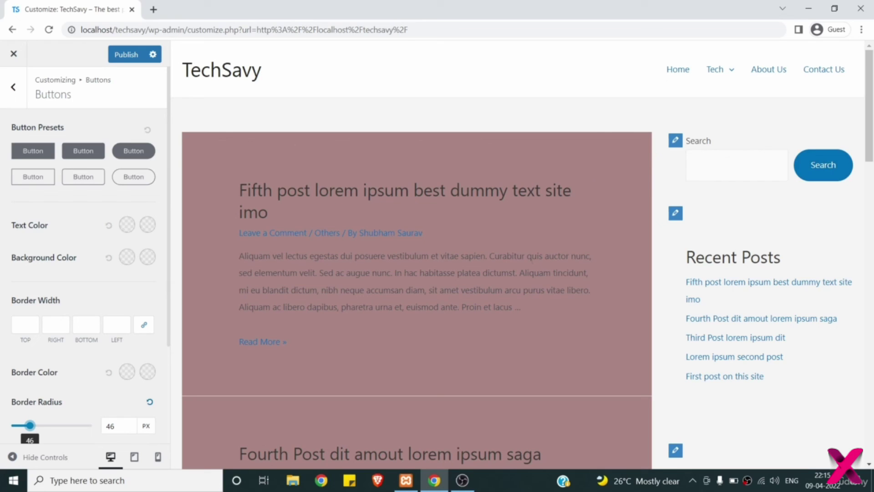
click(112, 425)
key(Up)
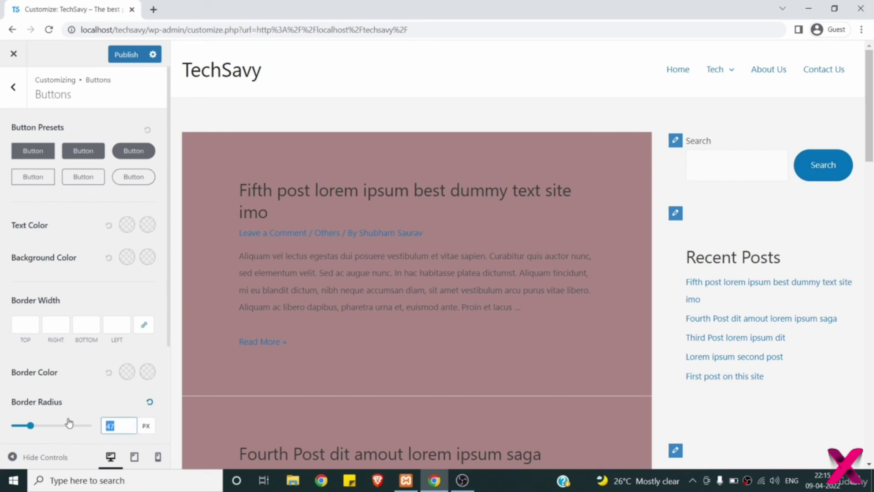
text(10)
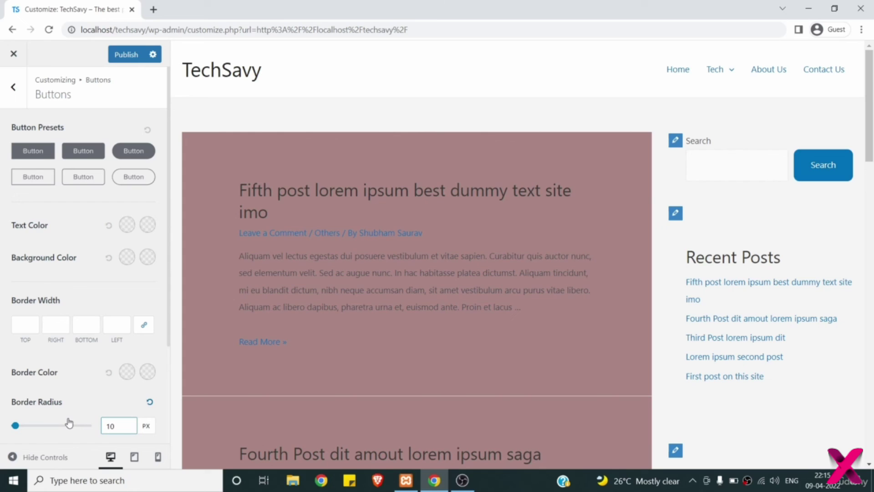
key(BackSpace)
key(BackSpace)
text(5)
key(BackSpace)
text(2)
- Try a red button background and dark hover background, then reset both to default
click(122, 262)
click(90, 305)
click(122, 299)
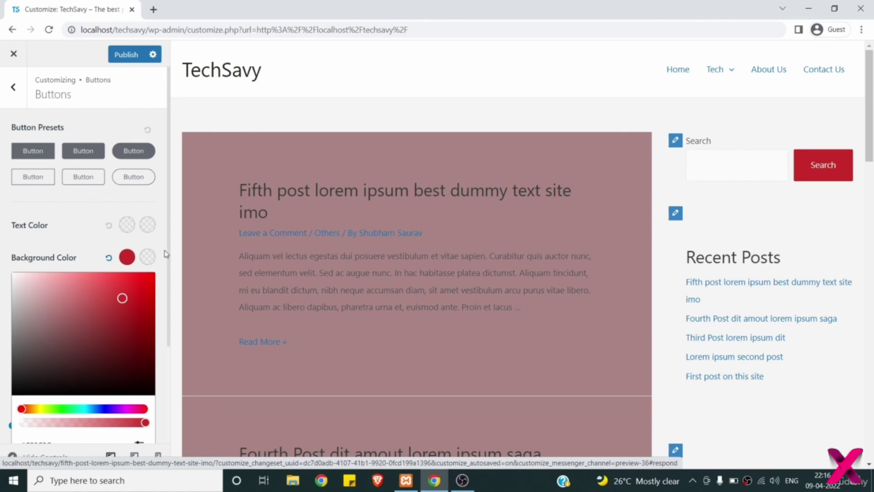
click(147, 258)
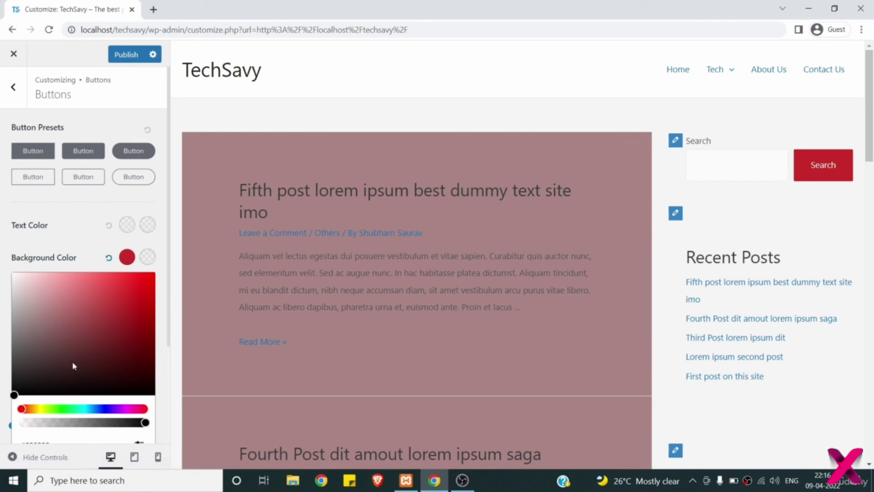
mouse_move(92, 349)
mouse_down()
mouse_move(19, 384)
mouse_move(29, 398)
mouse_up()
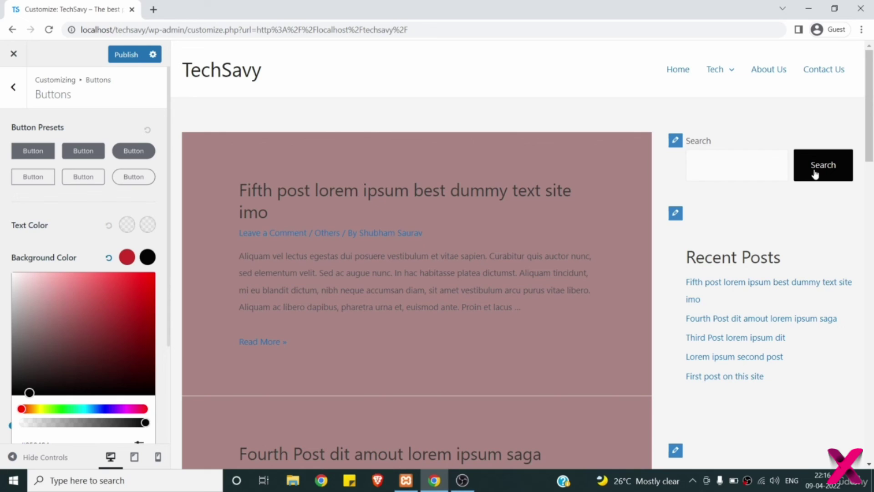
click(108, 262)
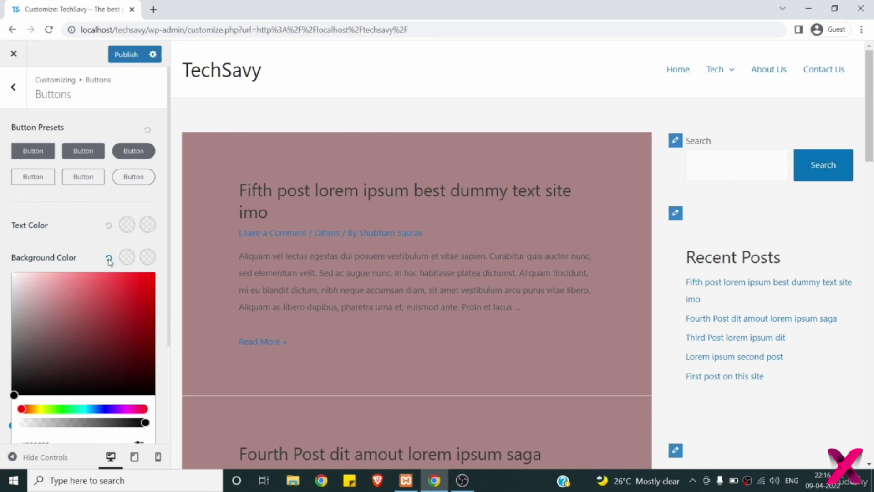
click(81, 246)
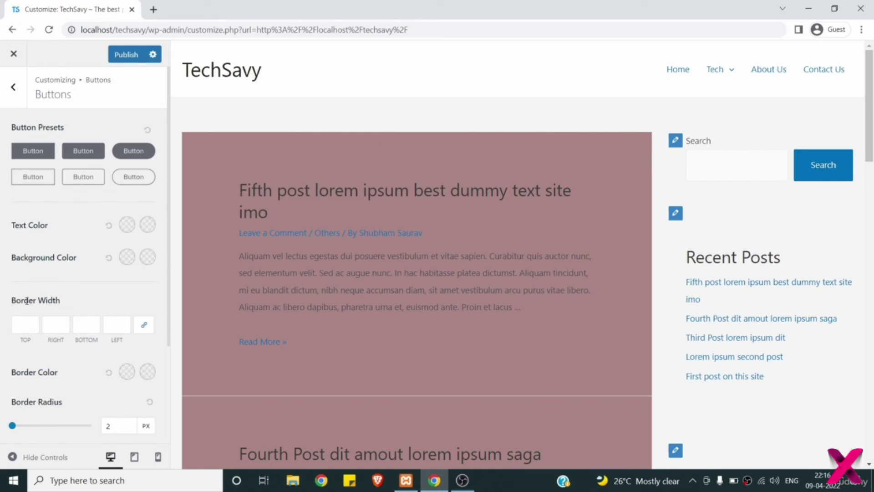
- Check the top and left Border Width fields unchanged and return to Global settings
click(24, 320)
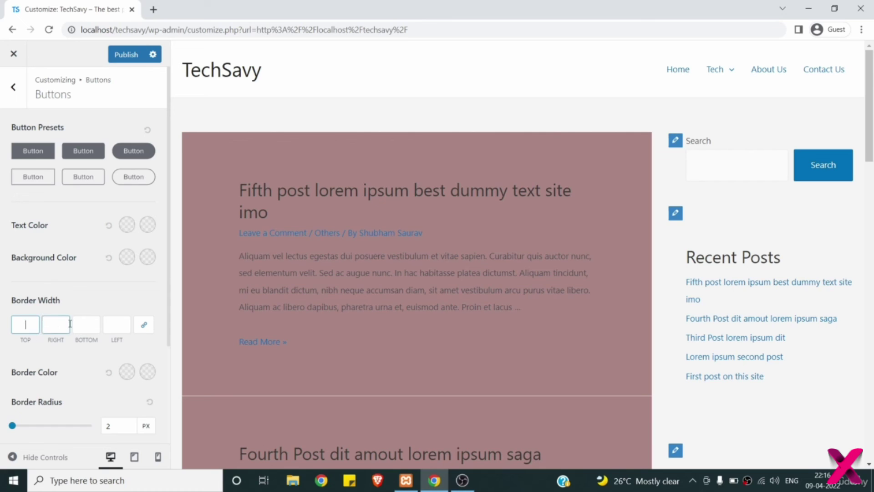
click(109, 322)
scroll(108, 322, down, 2)
scroll(108, 322, down, 1)
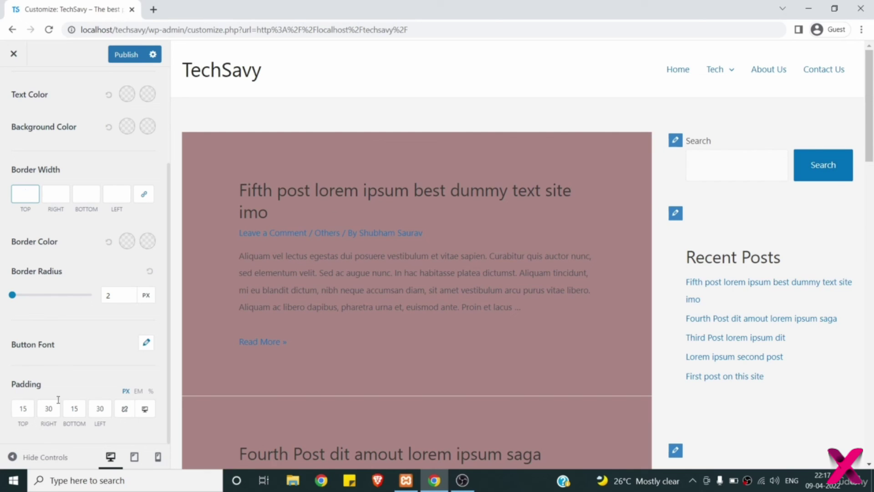
scroll(106, 329, up, 3)
click(26, 91)
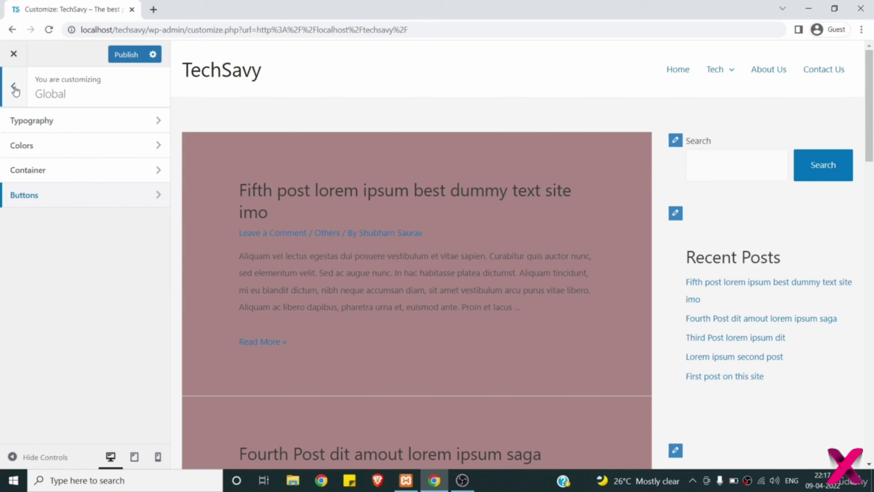
- In Global > Colors, drag the Content Background picker to white
click(15, 90)
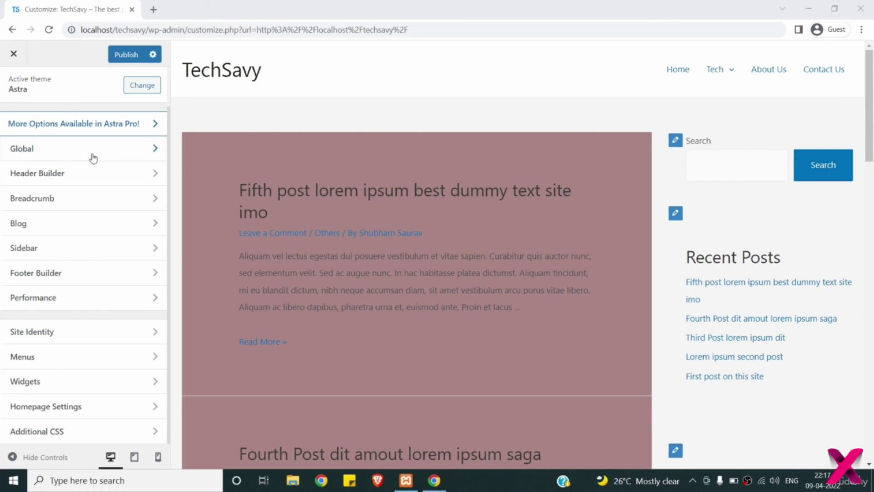
click(59, 158)
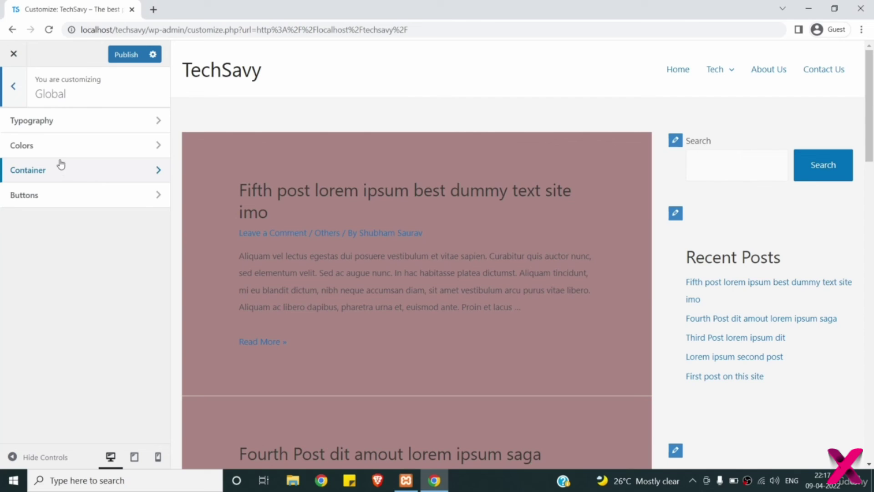
click(60, 150)
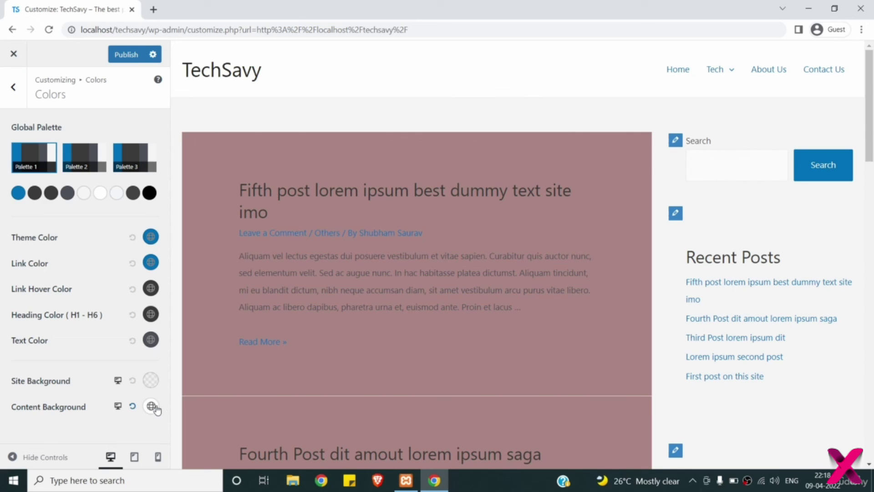
click(151, 406)
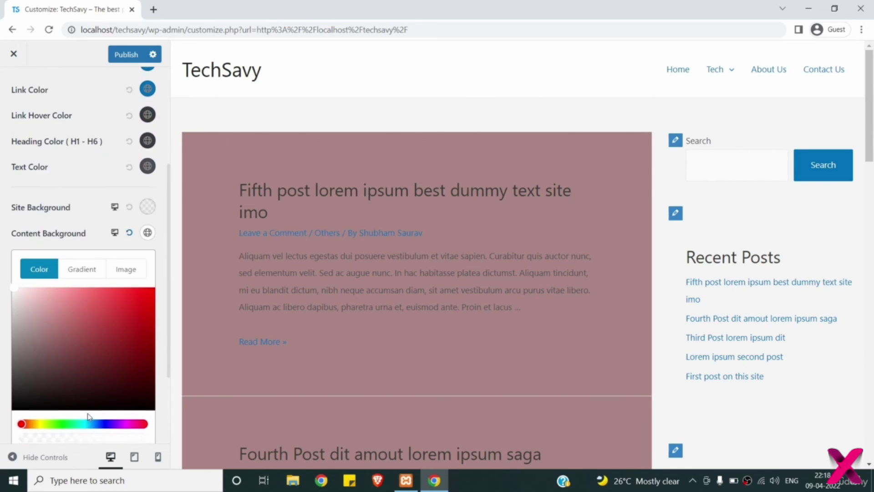
drag(25, 316, 3, 261)
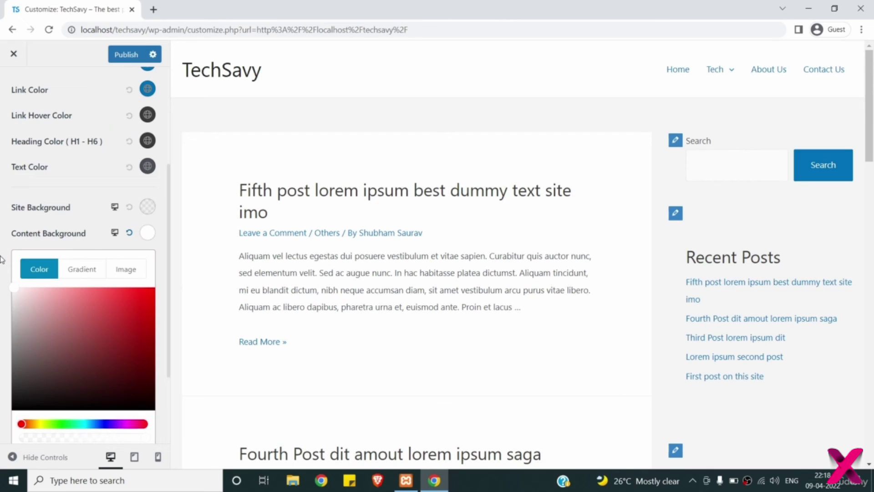
click(2, 259)
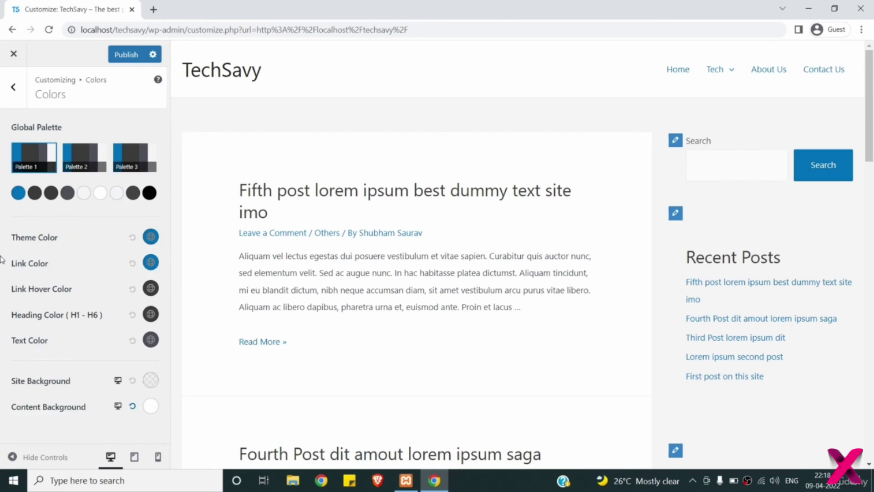
- In Header Builder > Site Title & Logo, set the TS image as logo without cropping
click(13, 97)
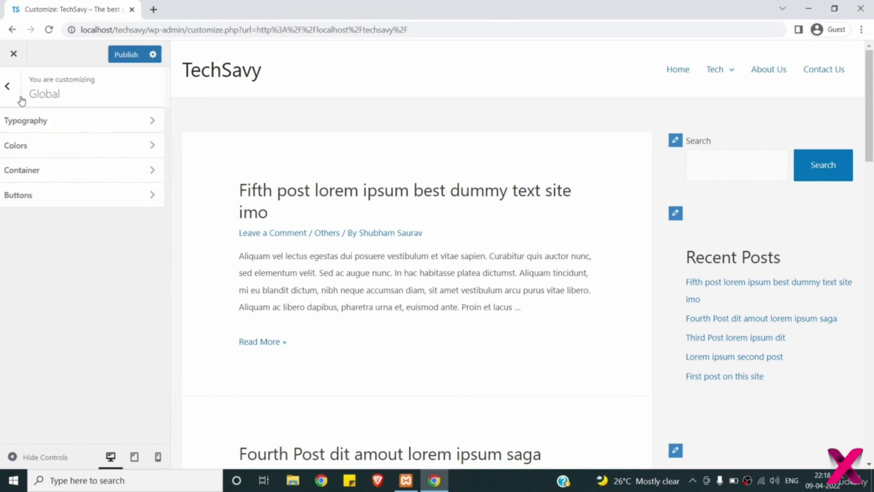
click(12, 88)
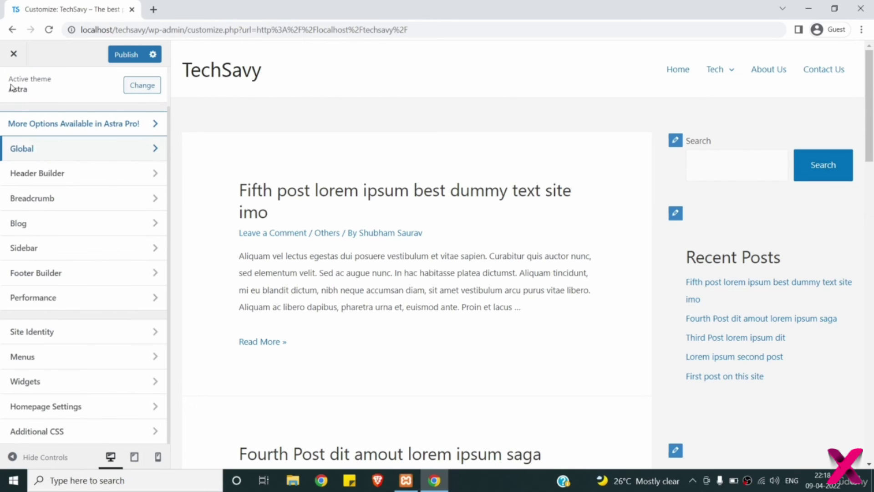
click(92, 178)
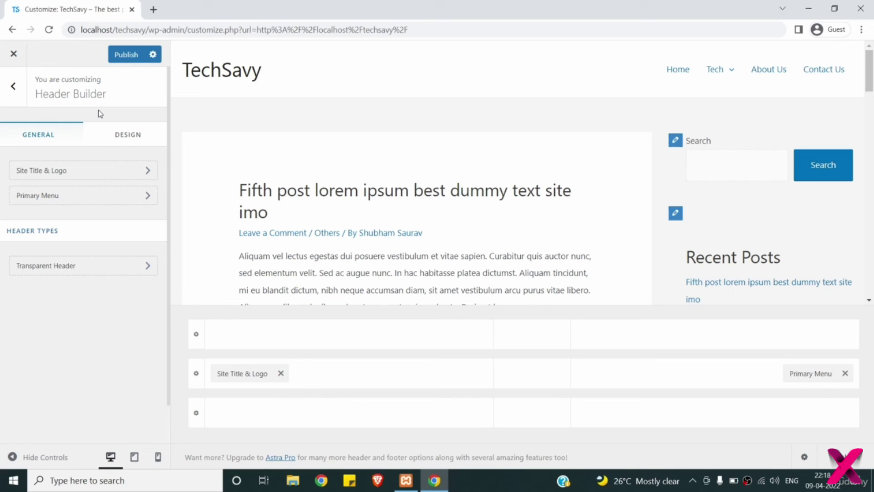
click(48, 172)
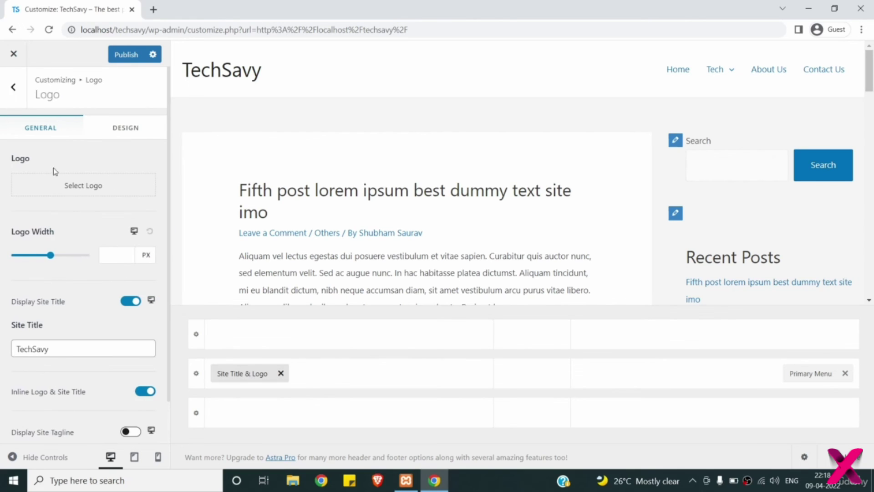
click(77, 188)
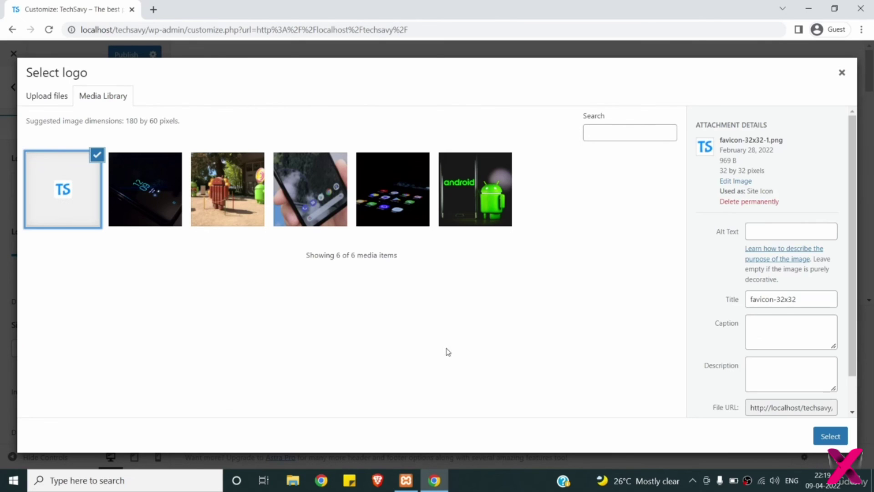
click(823, 437)
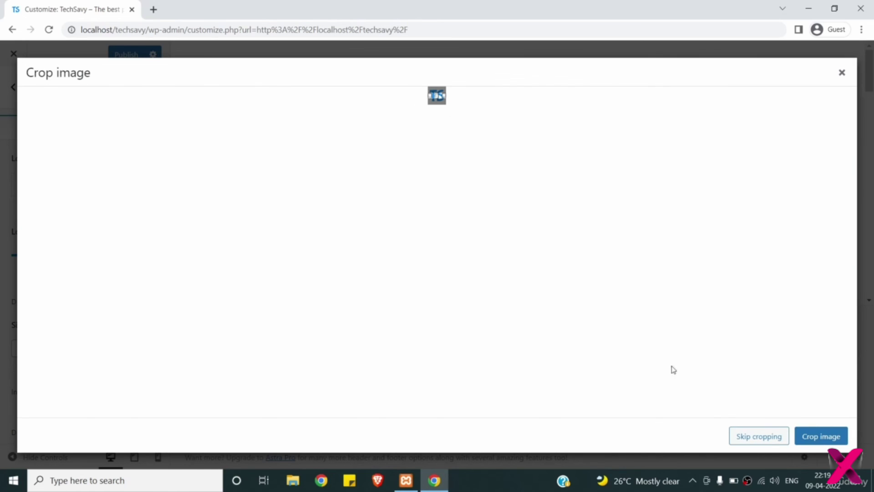
click(756, 437)
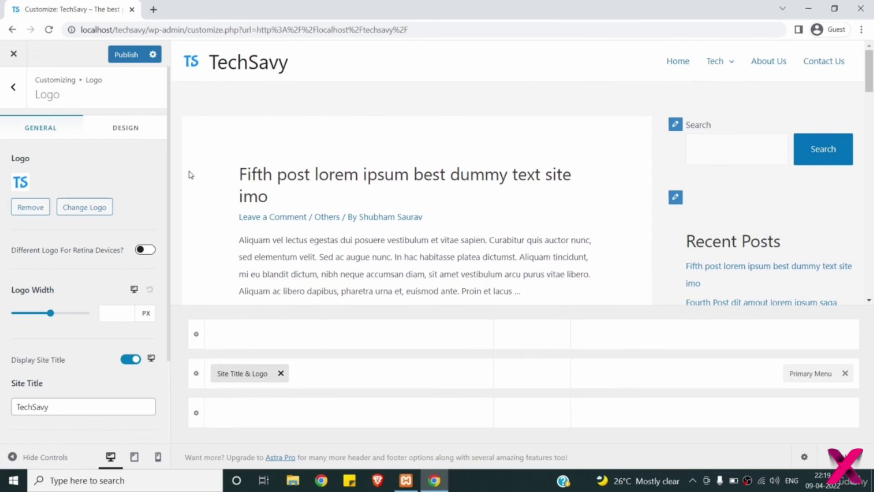
- Turn off Display Site Title and Display Tagline so only the logo shows
scroll(81, 237, down, 2)
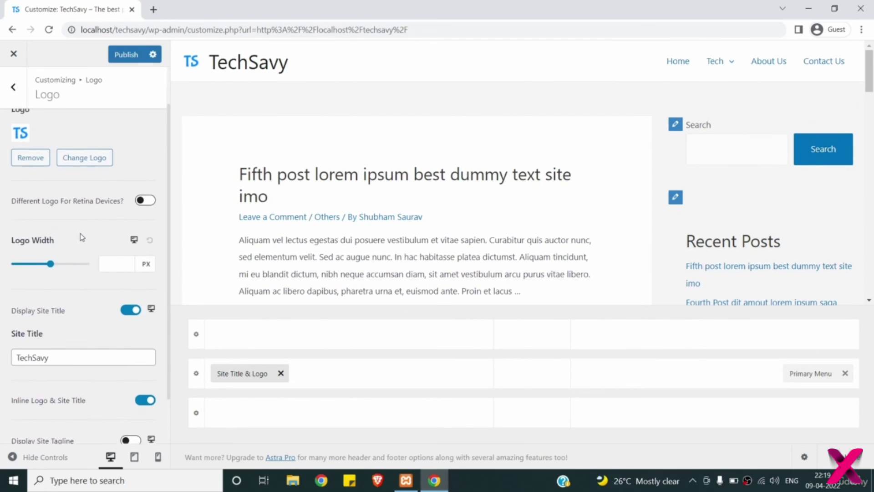
click(128, 312)
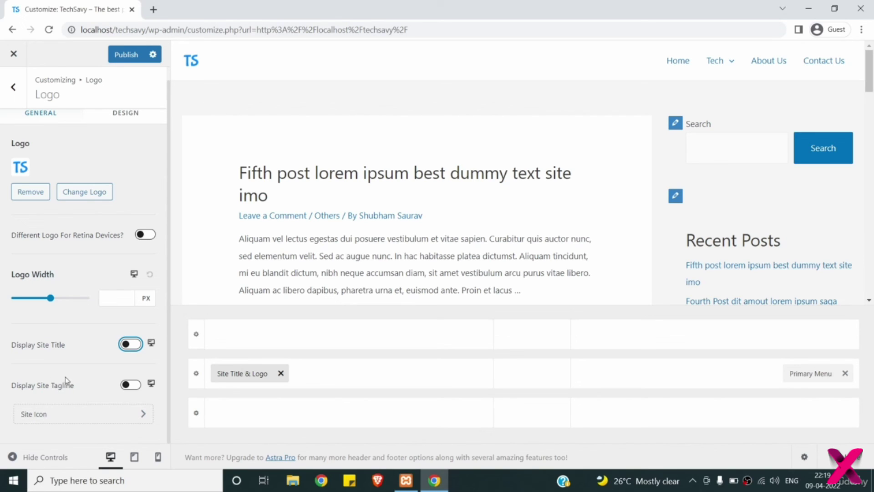
click(132, 384)
scroll(68, 422, down, 1)
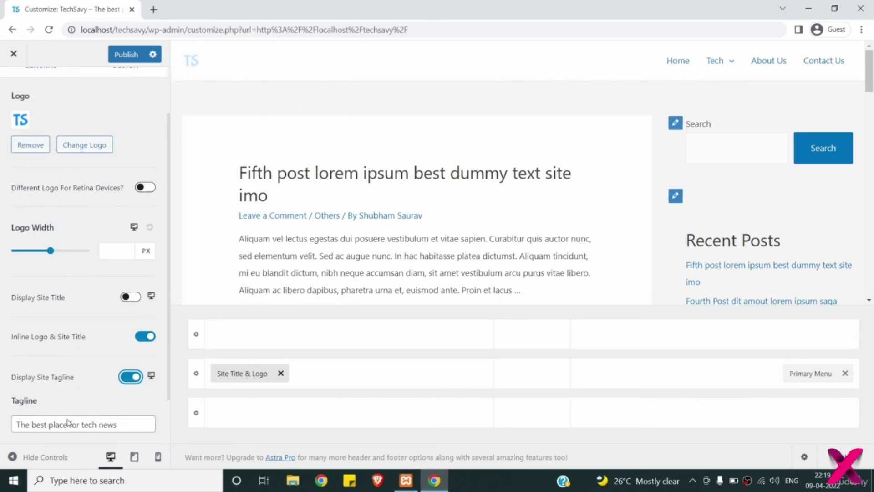
scroll(67, 423, down, 1)
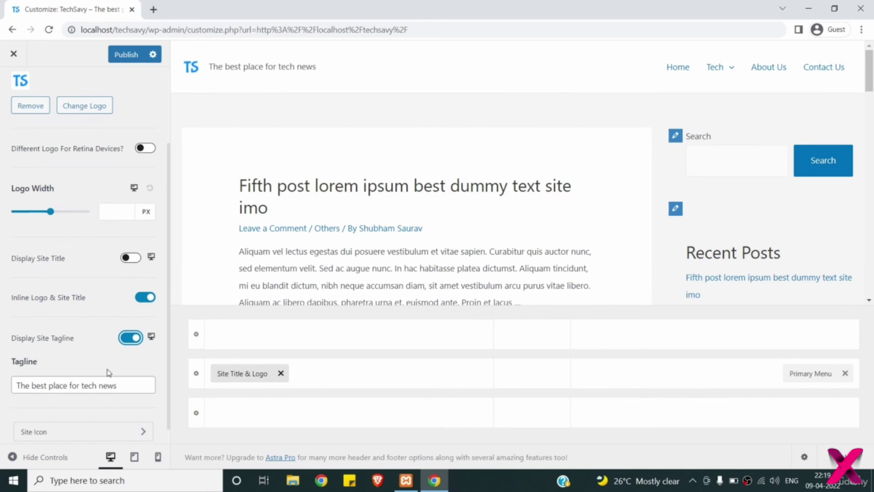
click(128, 338)
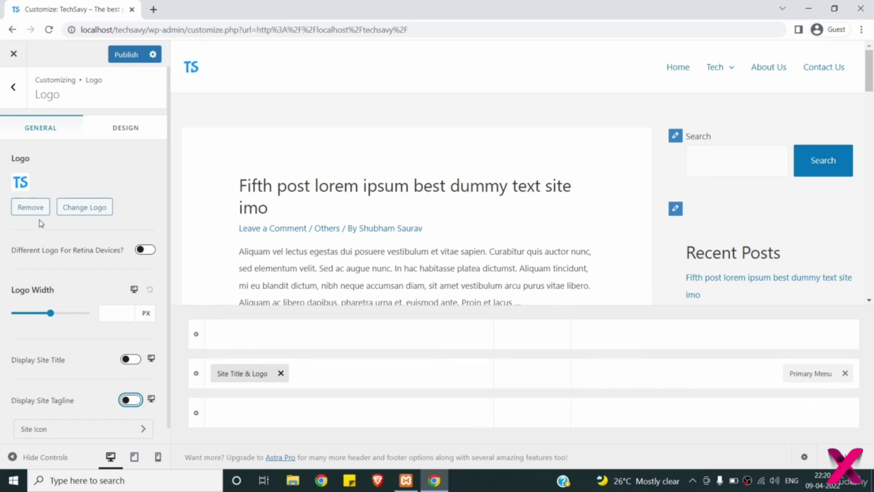
click(18, 97)
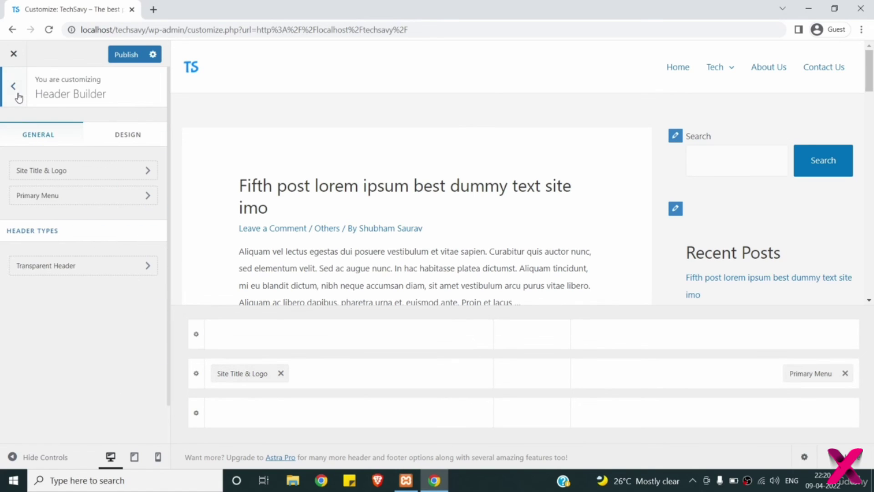
- Leave the Primary Menu settings and go back through Header Builder to the main Customizer sections
click(42, 197)
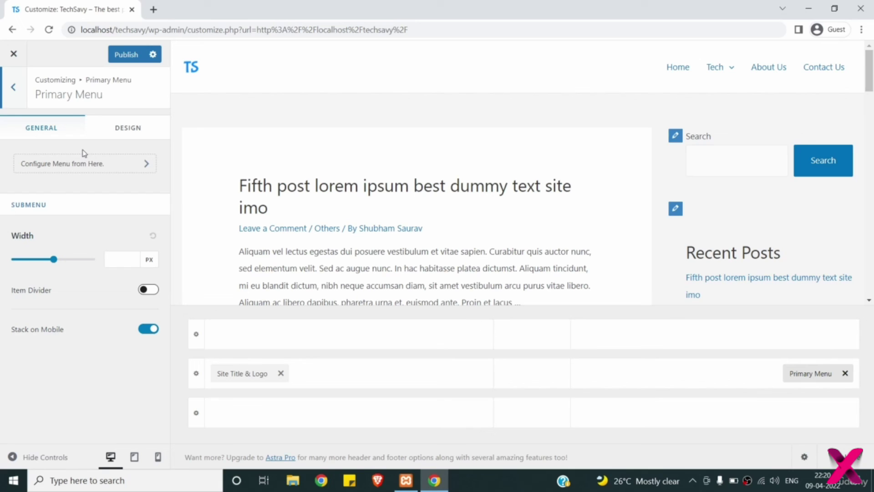
click(11, 89)
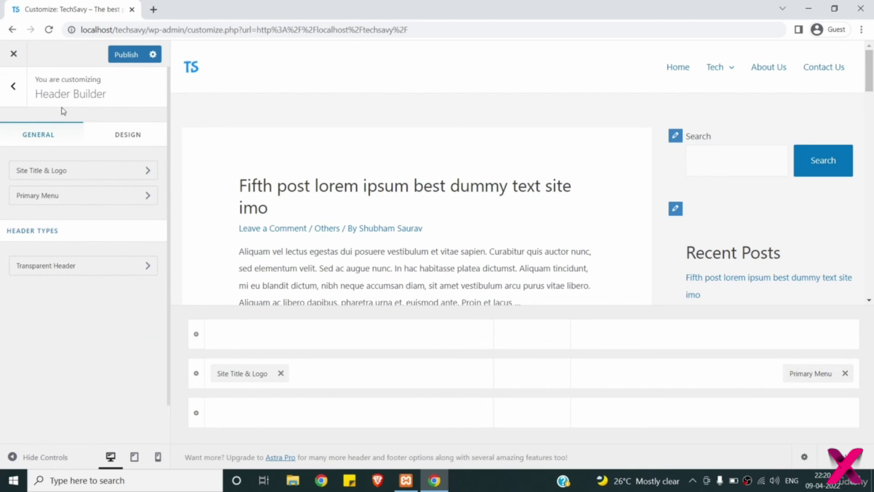
click(18, 101)
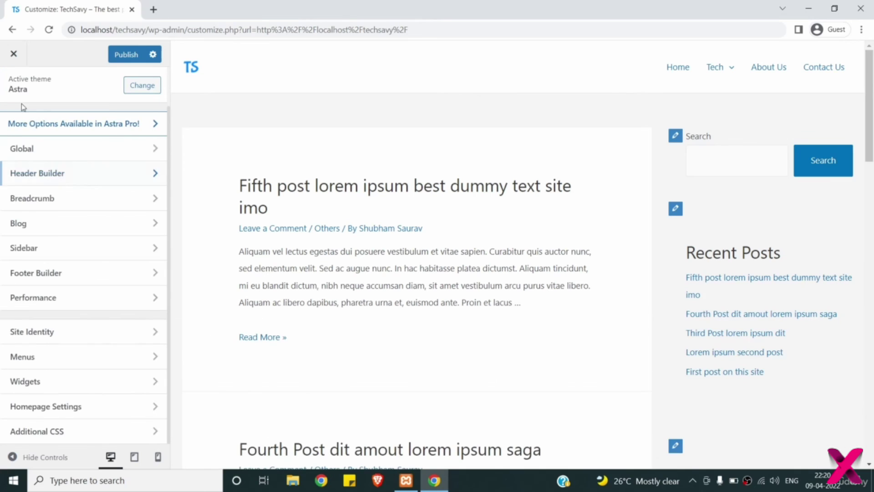
- Preview the breadcrumb Header Position as Before Title, then set it back to None
click(72, 202)
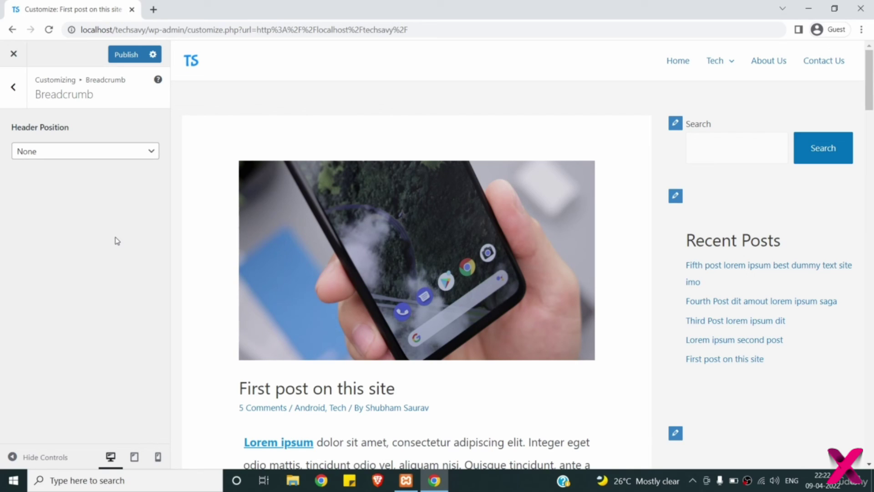
click(59, 156)
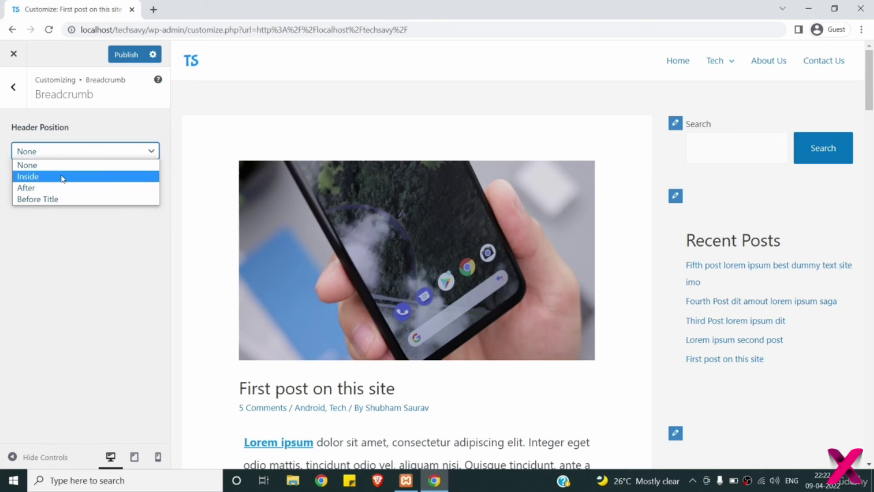
click(67, 201)
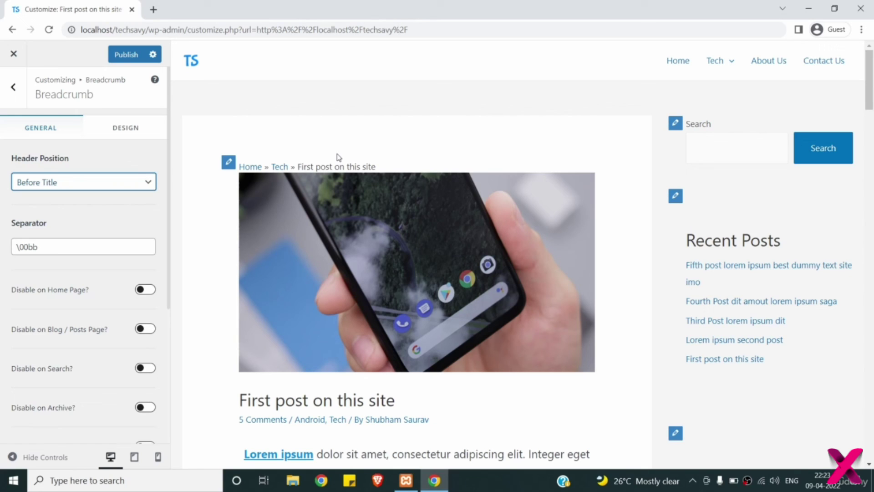
click(117, 185)
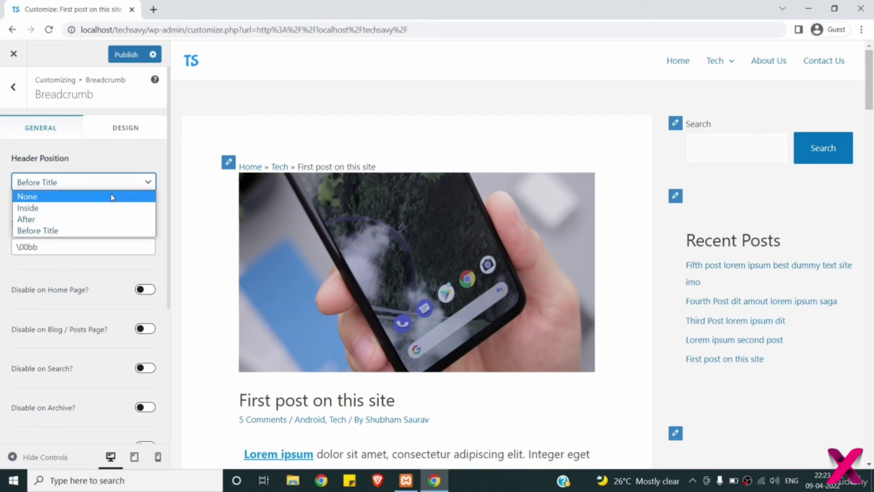
click(112, 197)
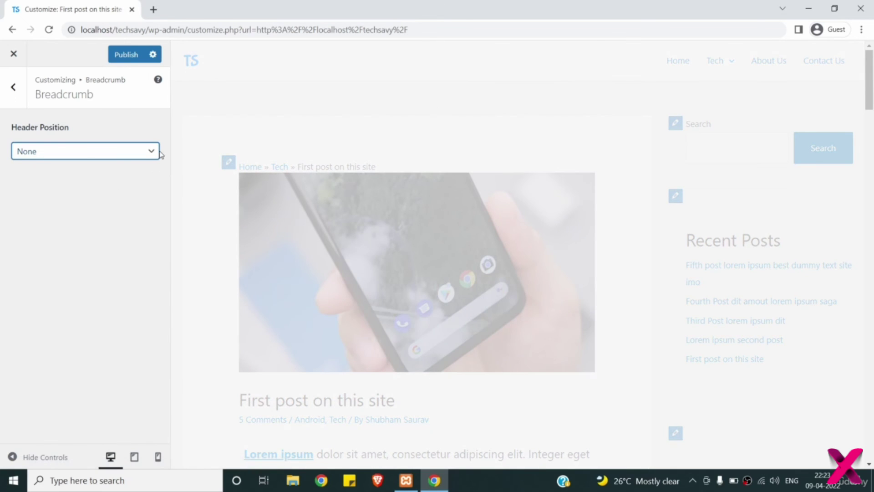
click(13, 87)
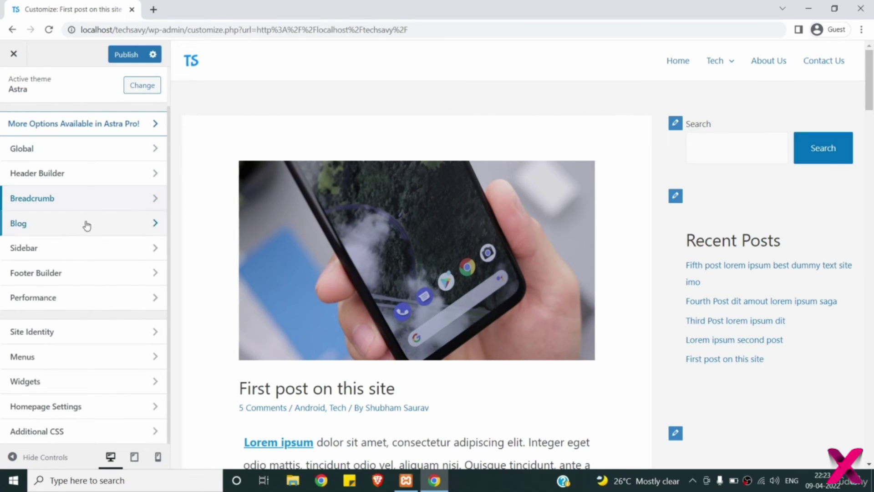
- In Blog > Single Post, keep the Featured Image visible and hide Title & Blog Meta
click(89, 231)
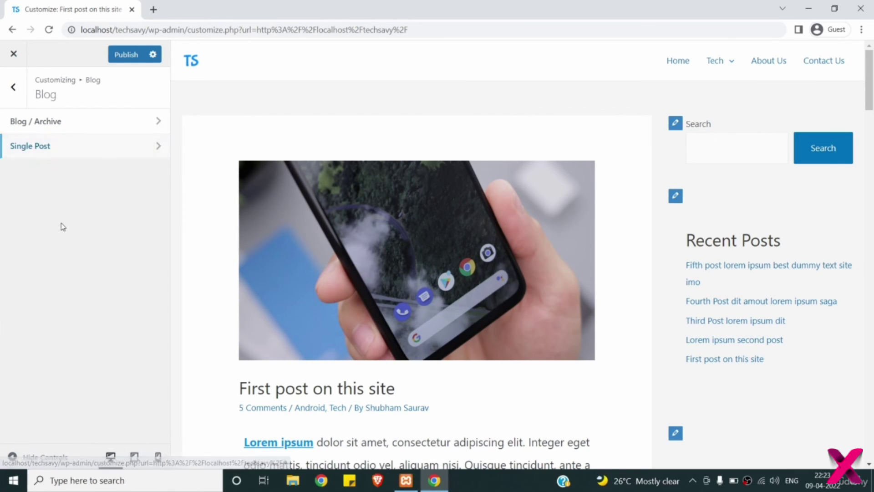
click(64, 151)
scroll(92, 158, down, 1)
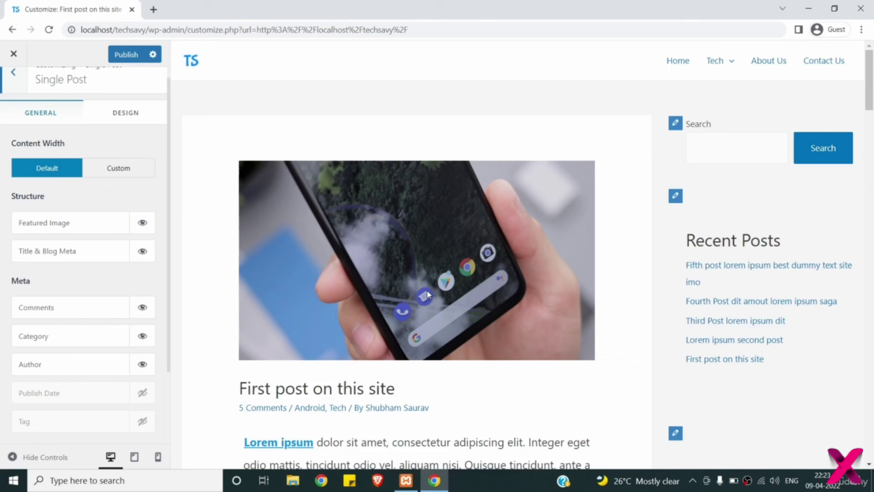
scroll(428, 293, down, 5)
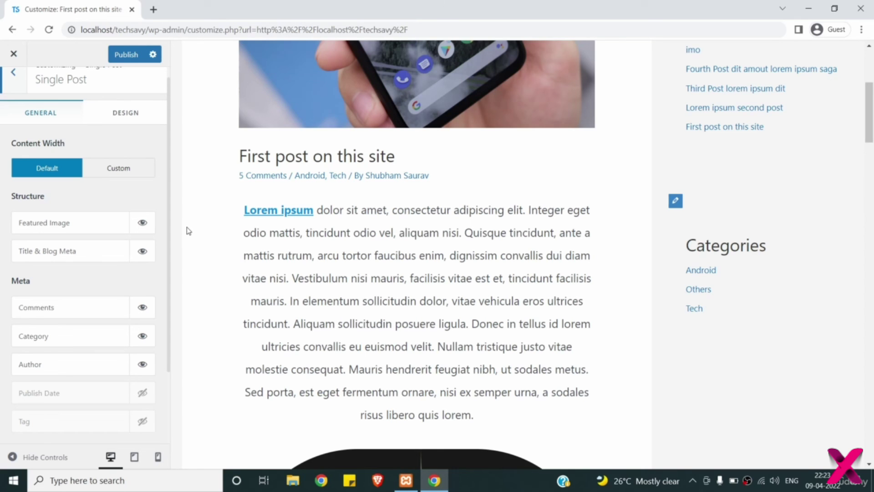
scroll(189, 231, up, 5)
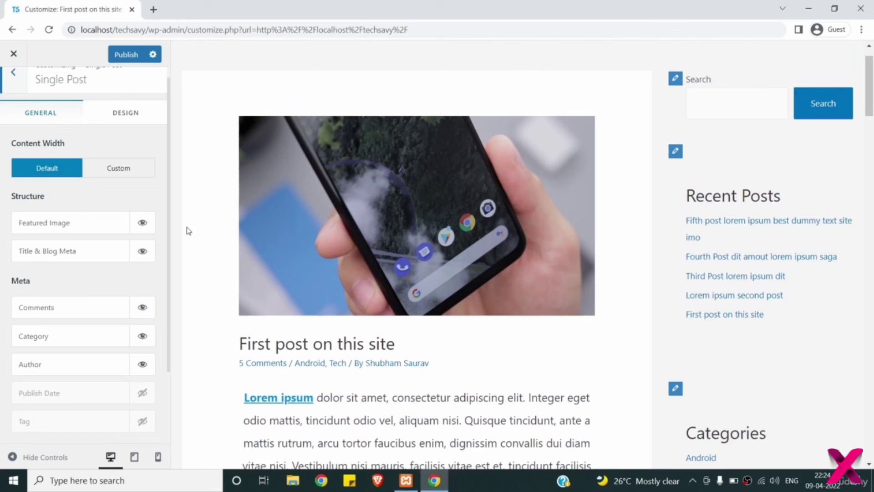
click(142, 224)
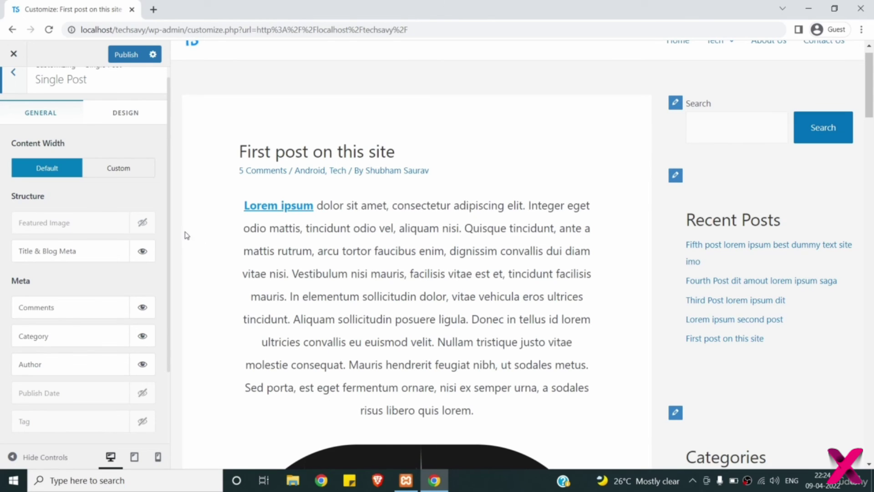
click(143, 223)
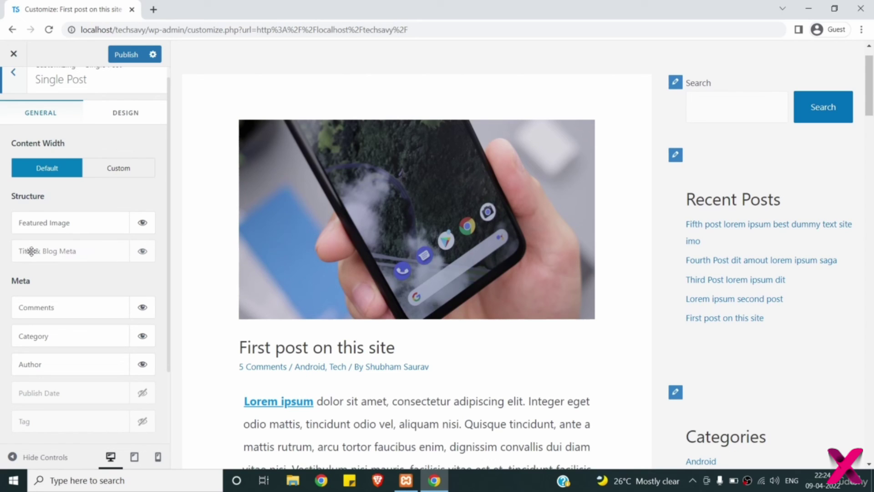
click(142, 253)
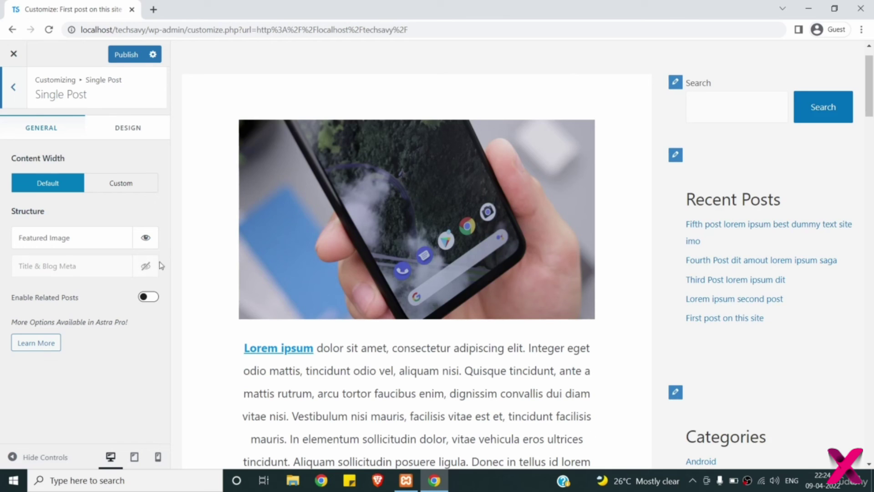
- Show Title & Blog Meta again, keeping the featured image above the title
click(147, 267)
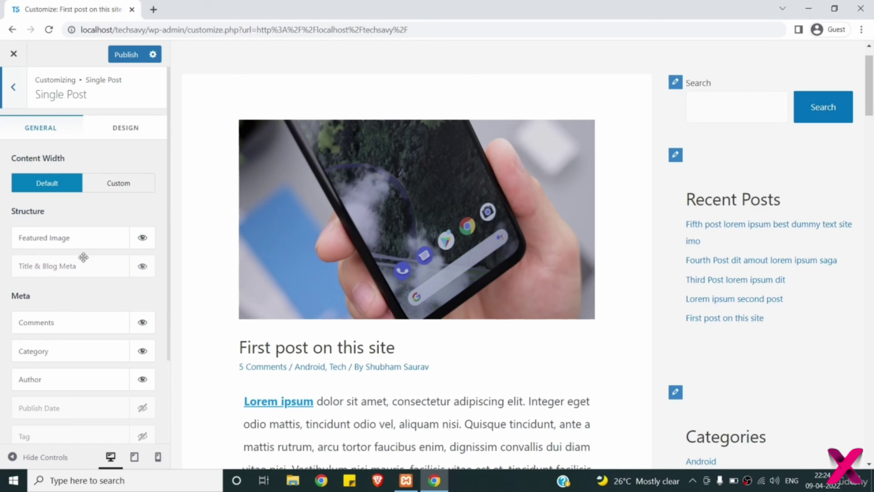
drag(74, 239, 73, 276)
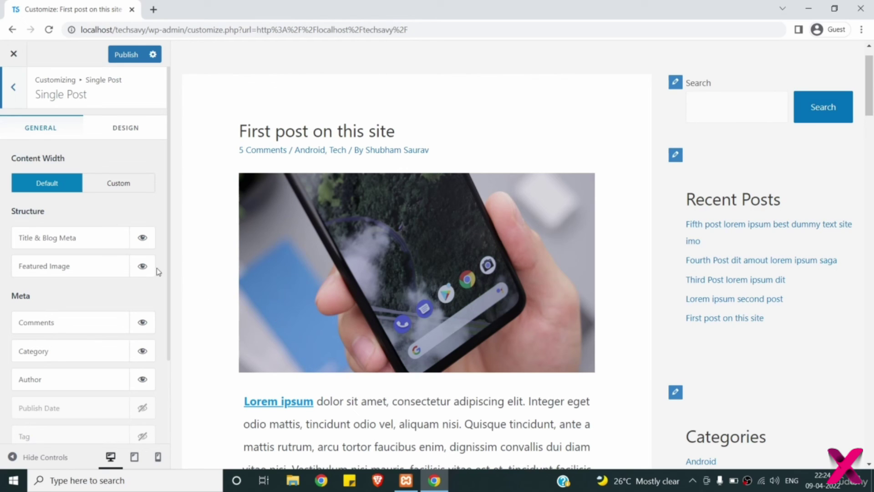
drag(72, 231, 71, 270)
- Turn Publish Date off in the single-post meta and return to the Blog settings
scroll(88, 299, down, 2)
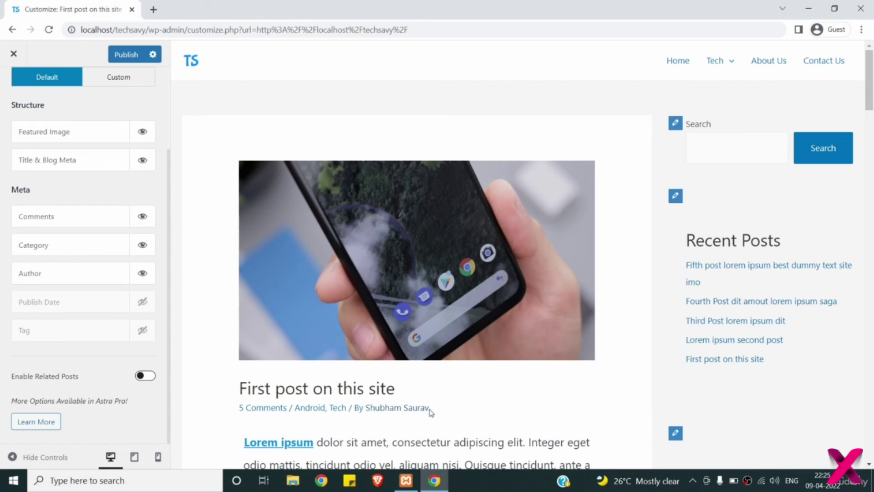
click(142, 302)
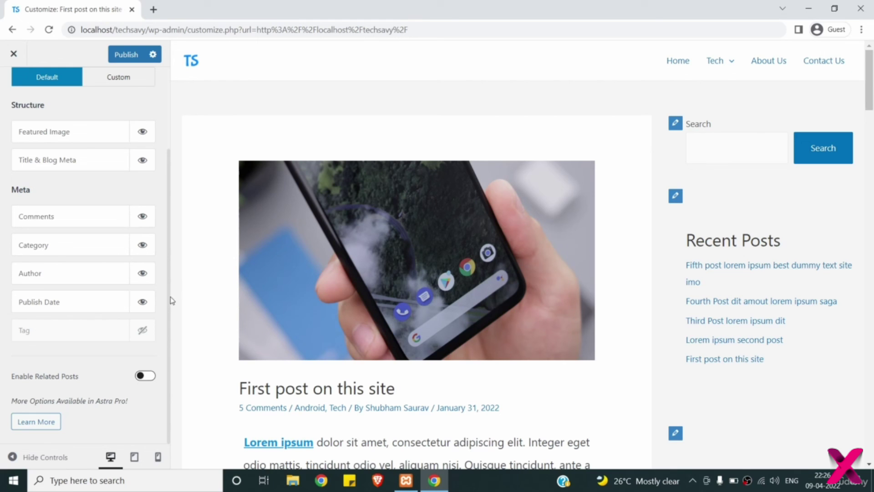
click(142, 304)
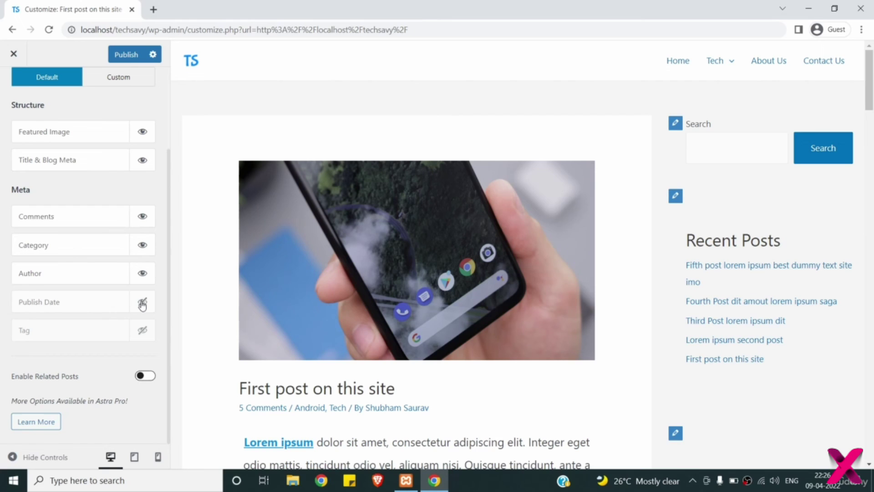
scroll(143, 302, up, 3)
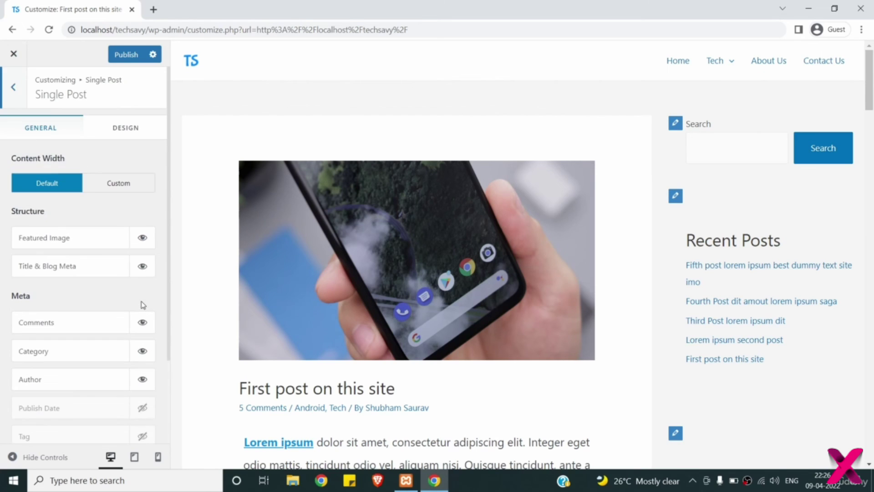
click(15, 90)
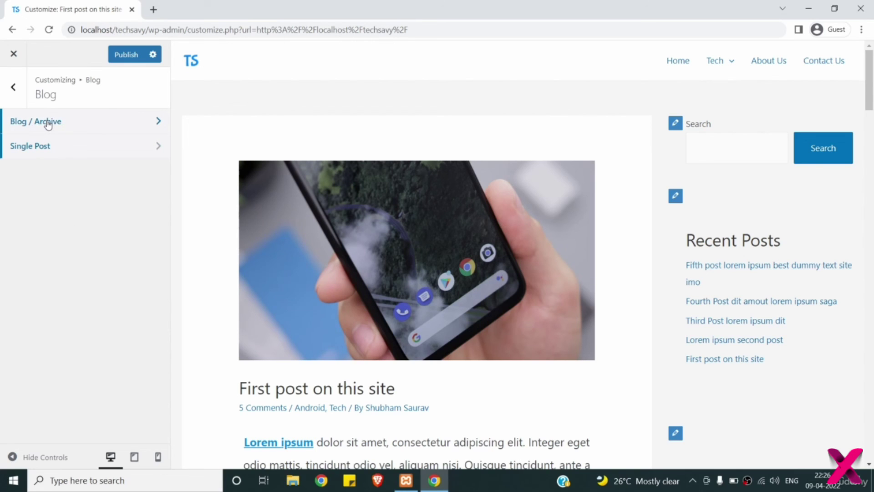
- Preview the Home page with Blog / Archive Post Content left on Excerpt after trying Full Content
click(47, 124)
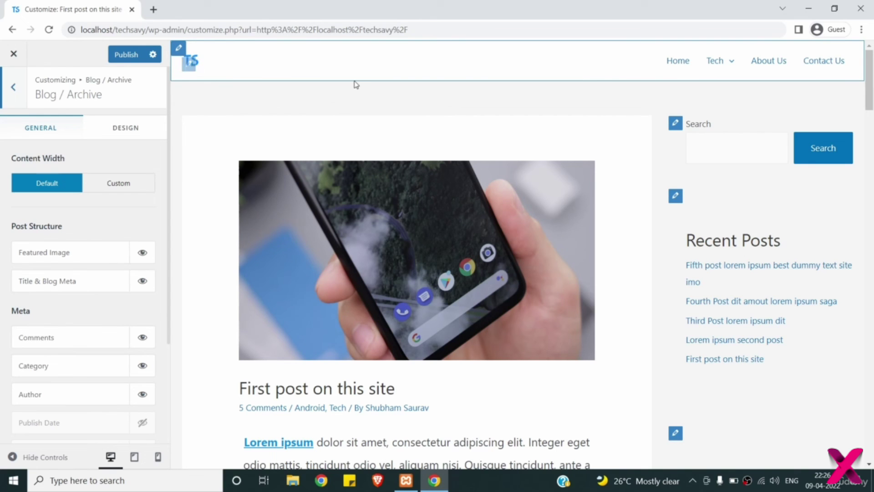
click(679, 61)
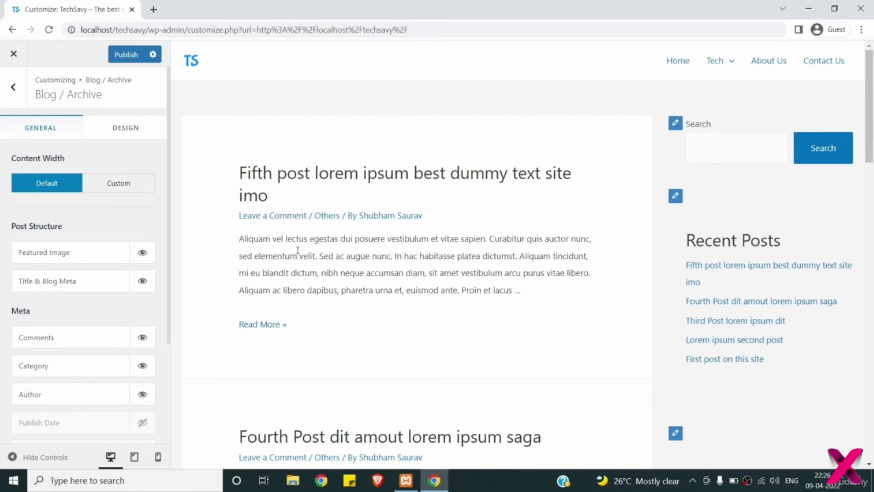
scroll(96, 287, down, 3)
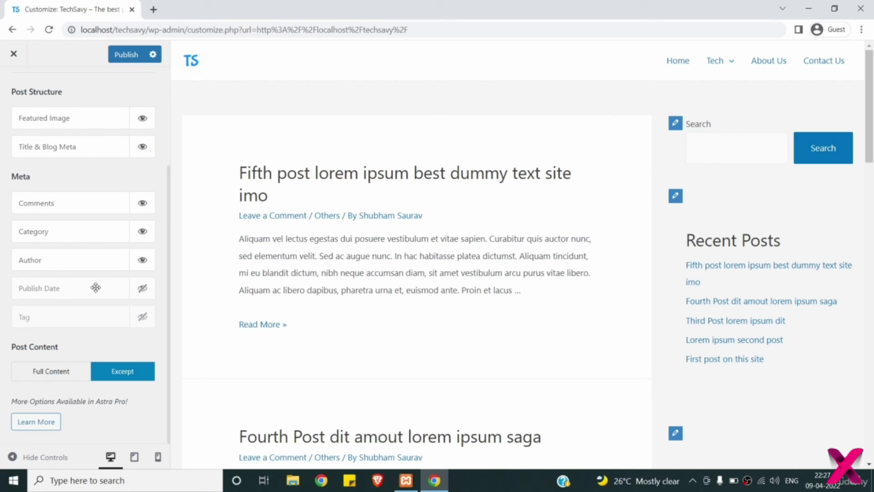
click(61, 373)
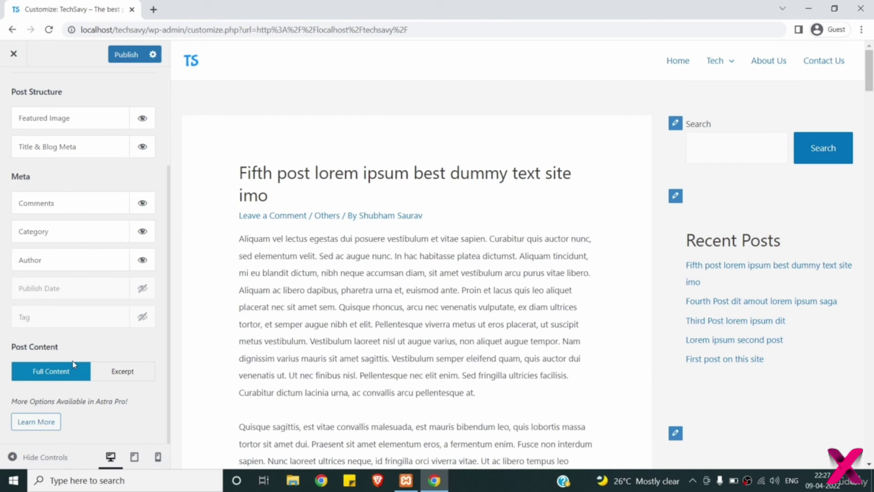
click(129, 375)
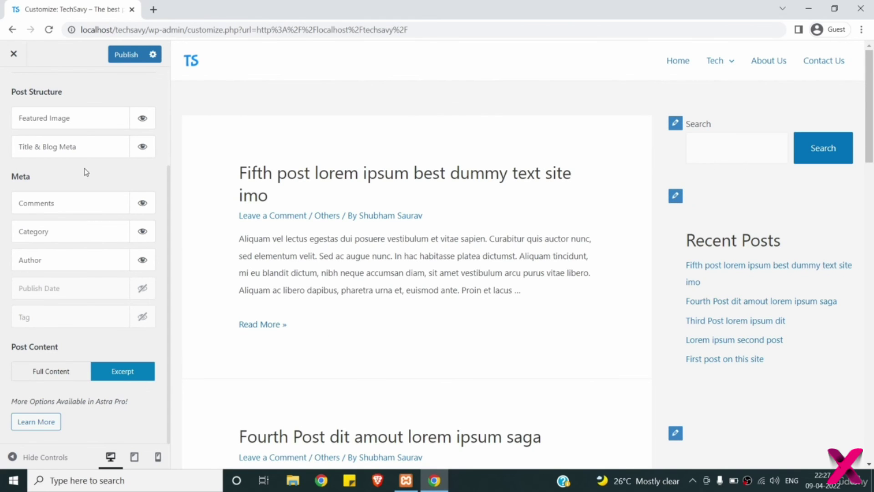
scroll(84, 168, up, 3)
click(14, 87)
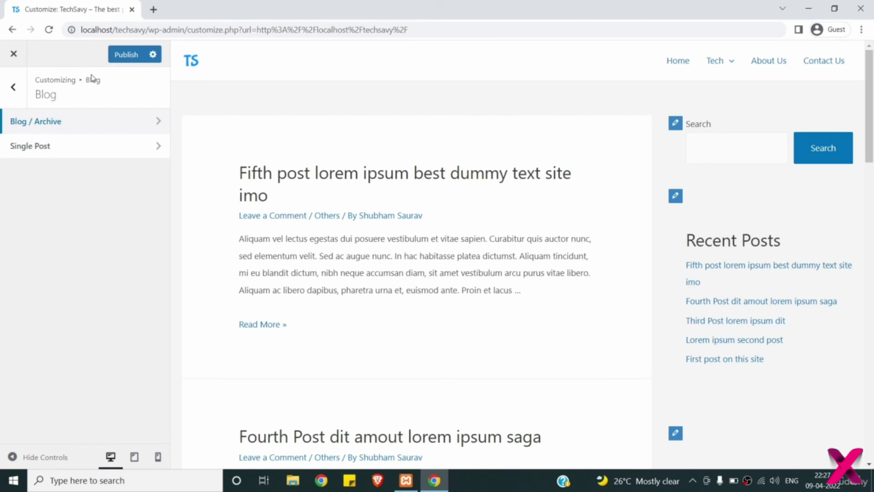
click(15, 88)
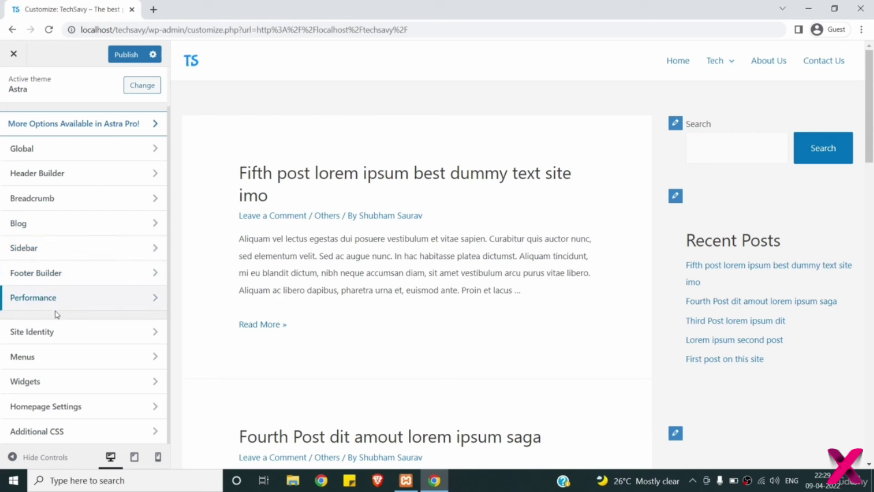
- Set the Default sidebar Layout to Right Sidebar after trying Left and No Sidebar
click(46, 254)
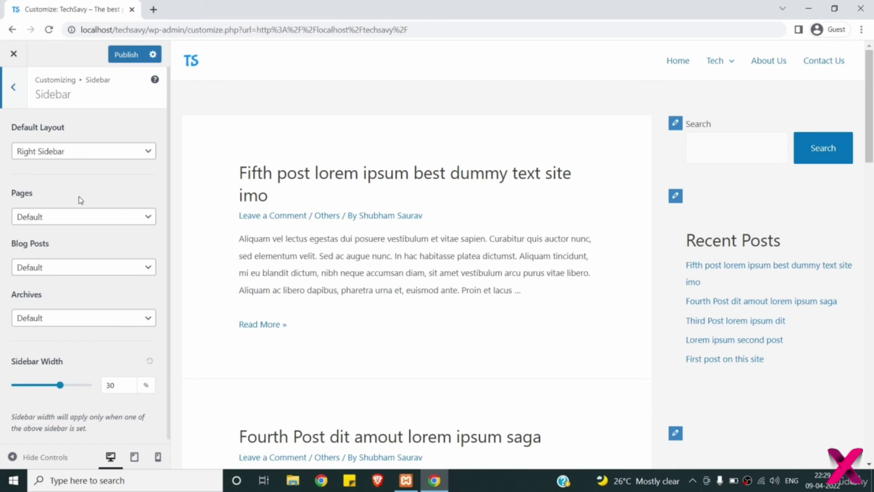
click(59, 155)
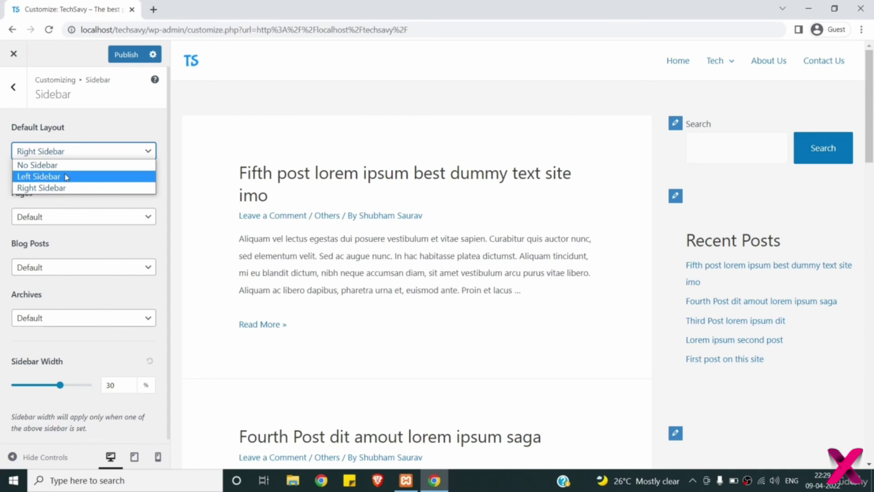
key(Escape)
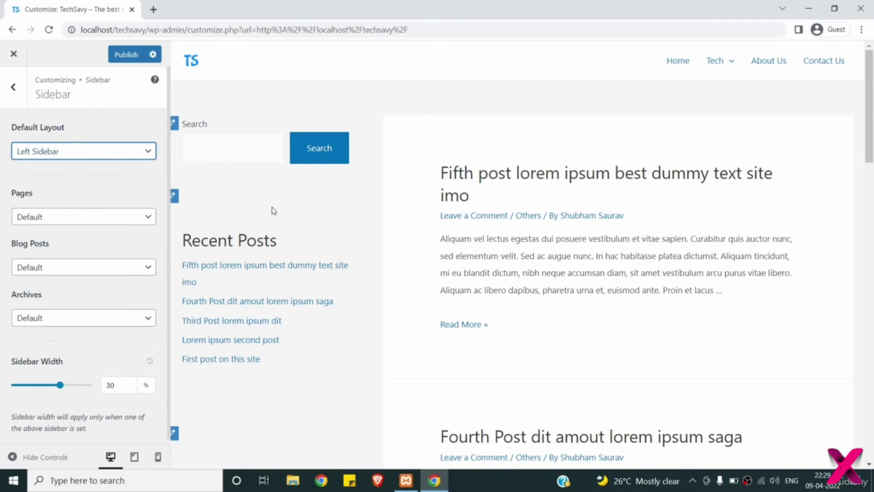
click(114, 154)
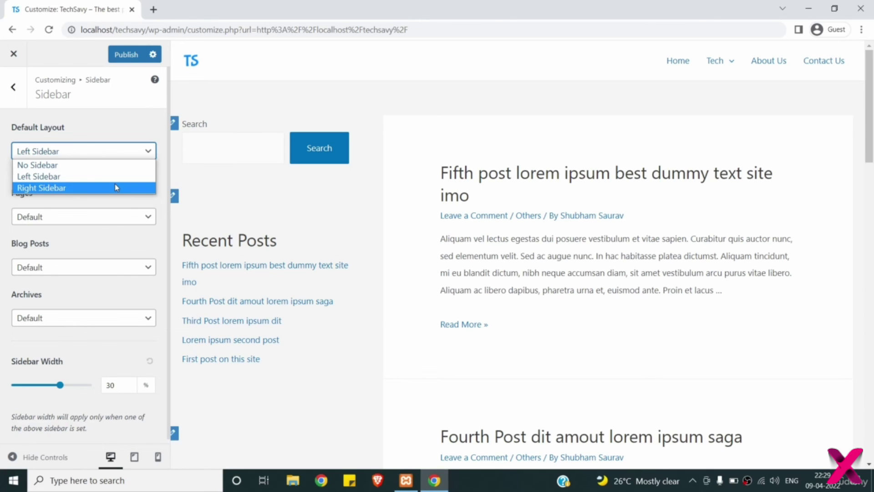
click(114, 187)
click(129, 151)
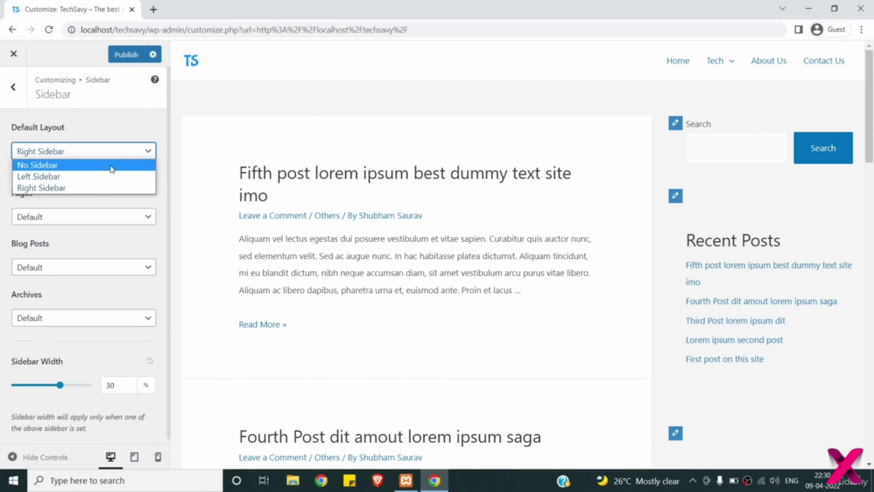
click(111, 166)
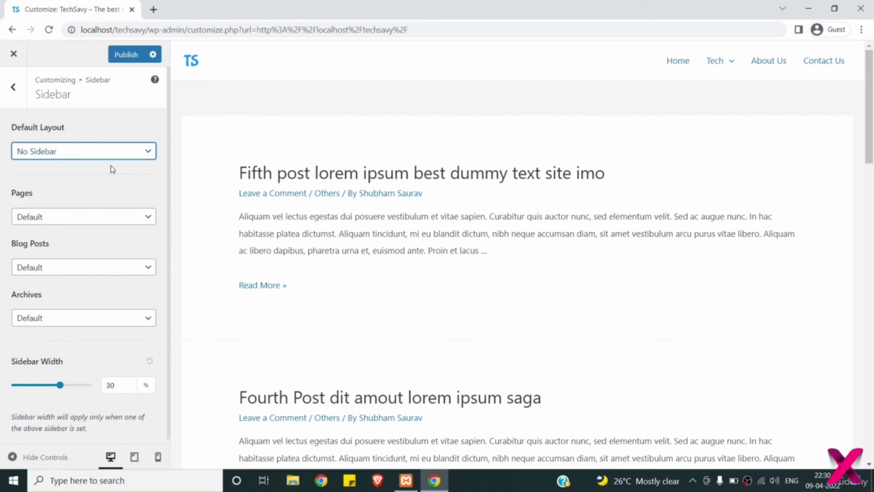
click(111, 154)
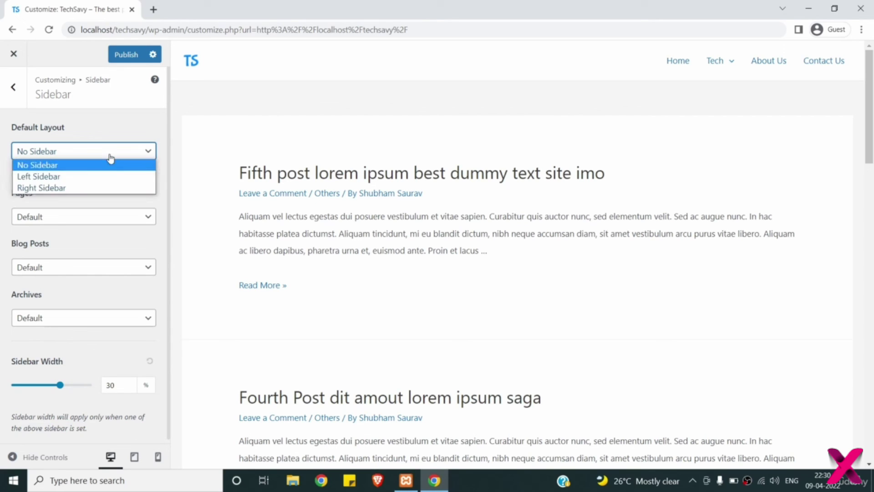
click(123, 188)
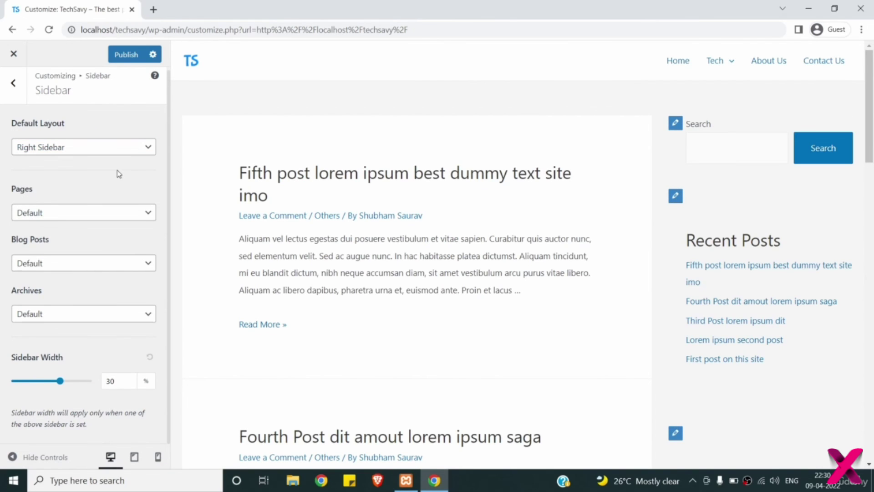
click(769, 62)
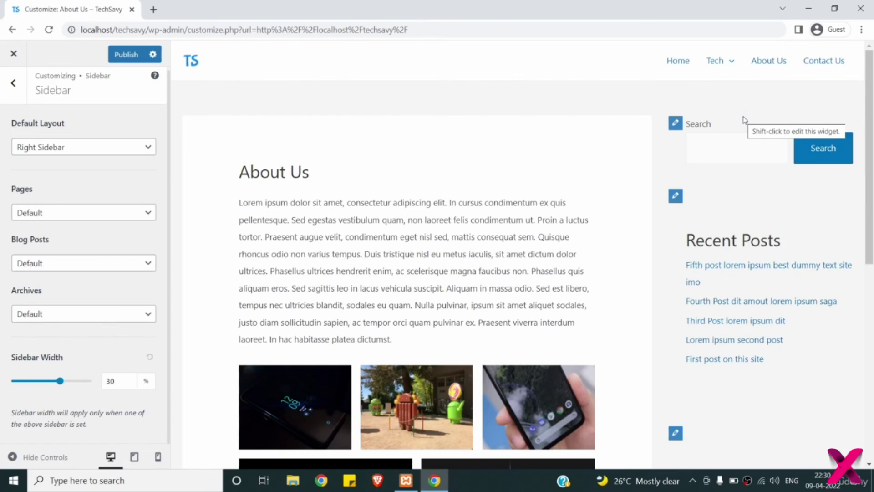
- Preview the About Us page and bring up the sidebar layout choices for Pages
mouse_move(756, 105)
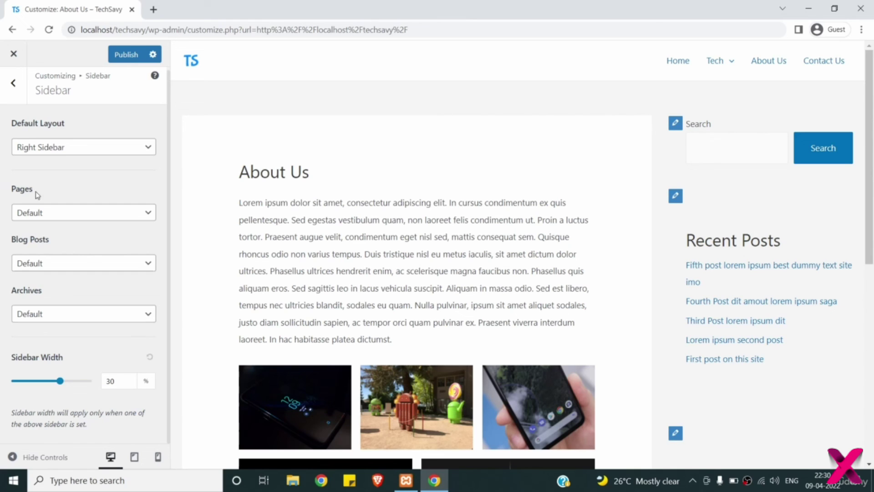
click(56, 219)
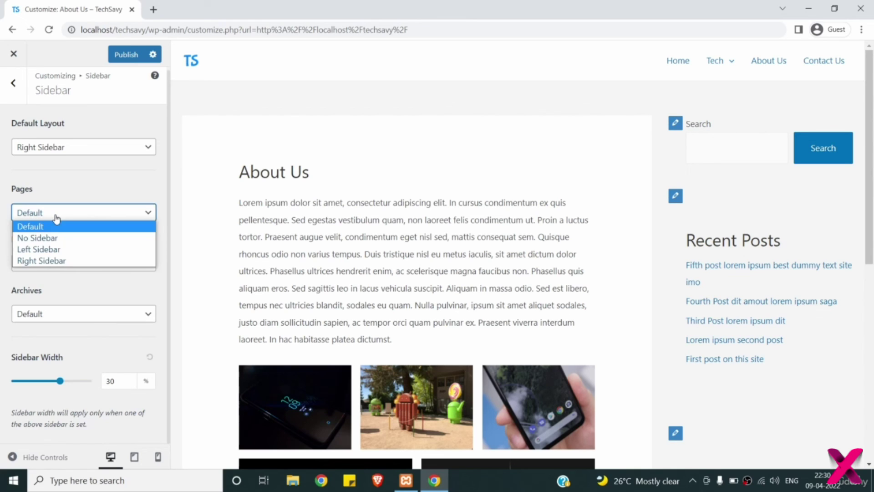
- Set the Pages sidebar layout to No Sidebar and check it on the Contact Us page
click(53, 237)
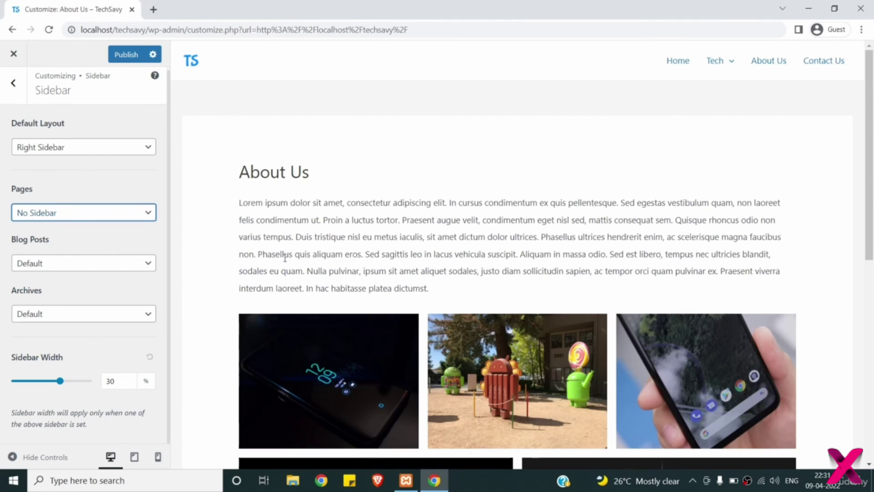
scroll(395, 255, down, 8)
scroll(395, 255, up, 8)
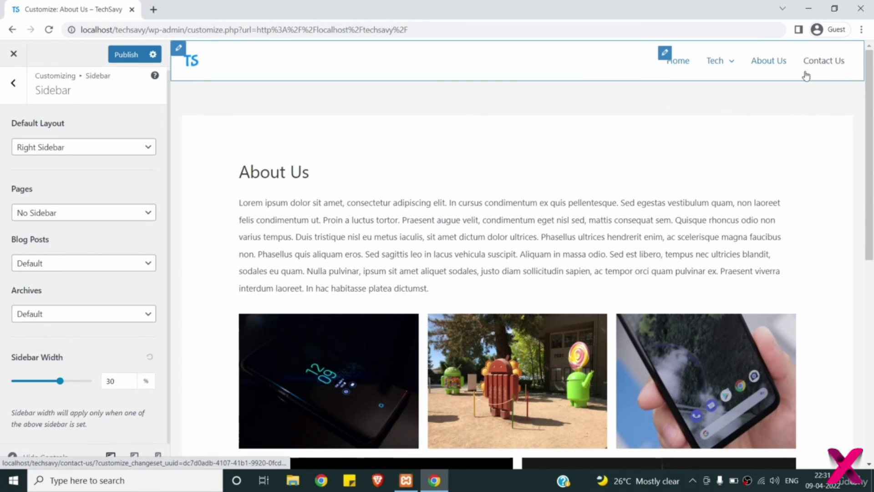
click(832, 62)
scroll(703, 120, down, 3)
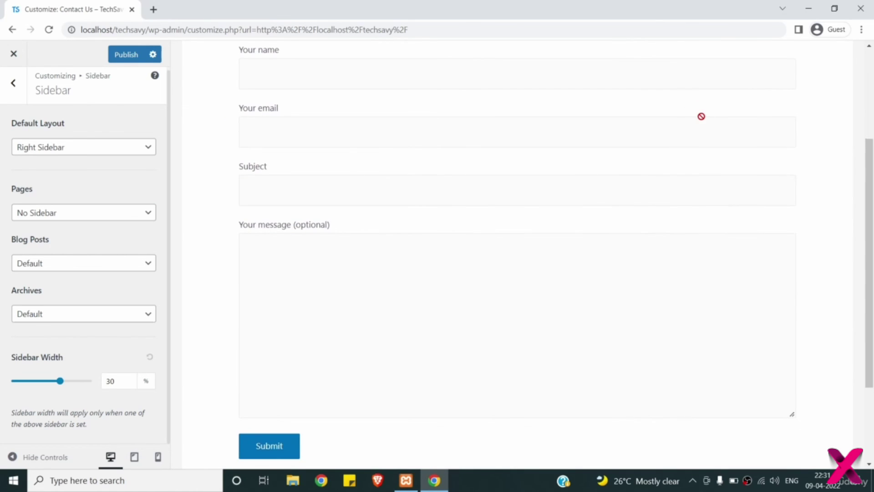
scroll(701, 116, up, 3)
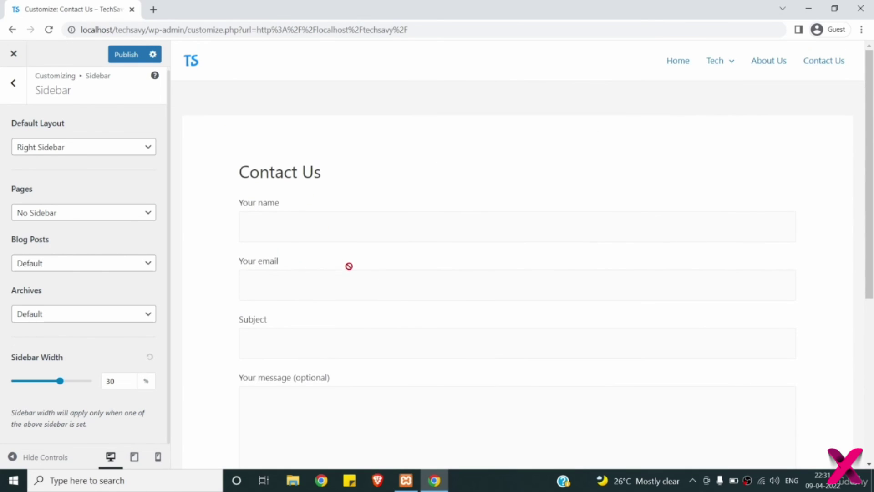
scroll(349, 266, down, 2)
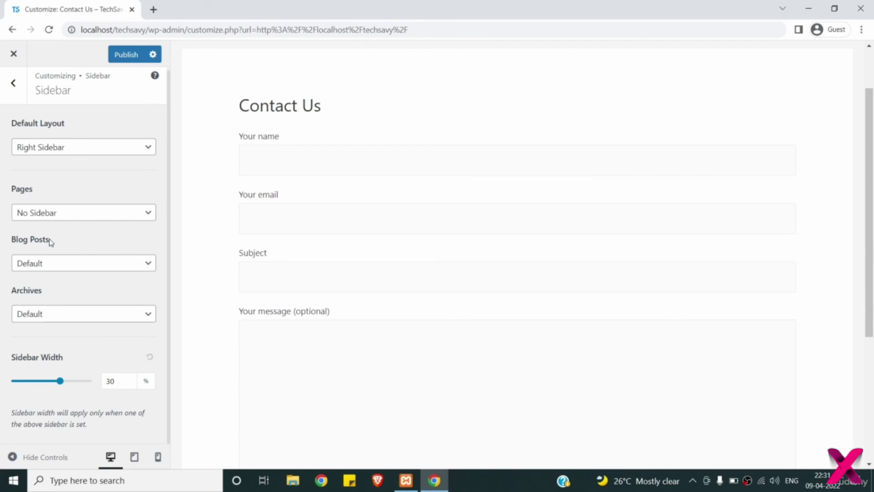
- Keep Blog Posts on the Default sidebar layout and preview the home page
click(58, 268)
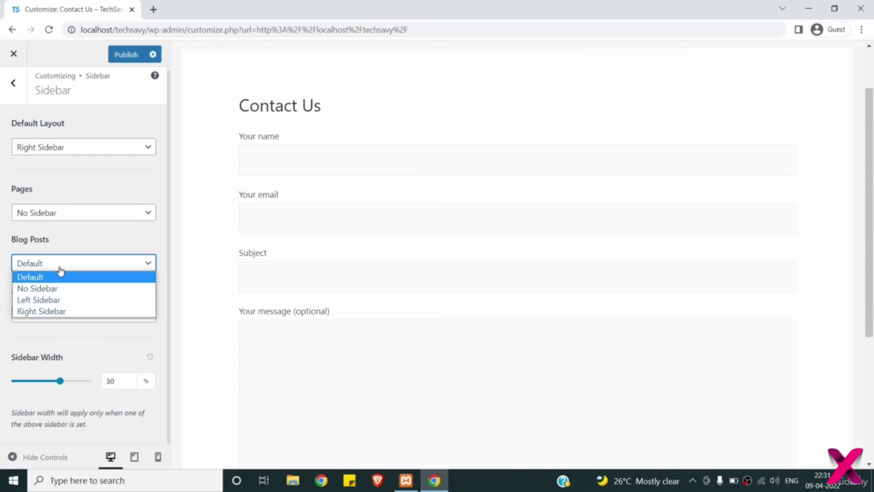
click(71, 231)
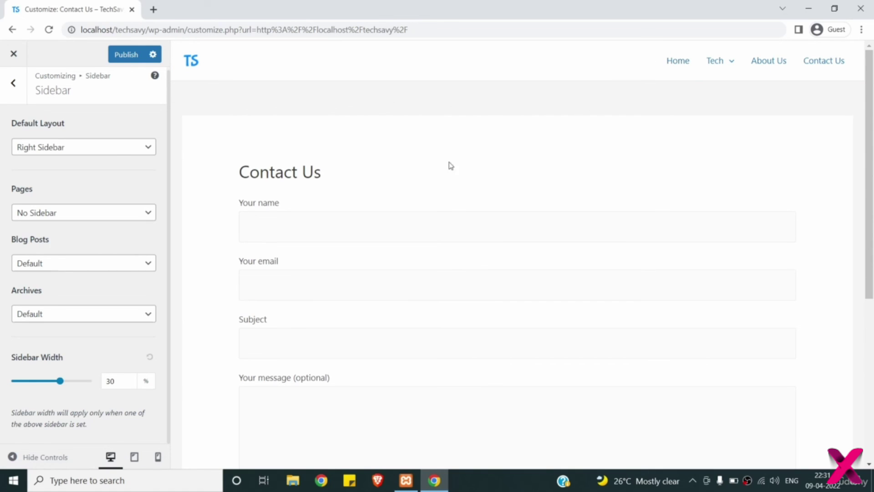
click(113, 382)
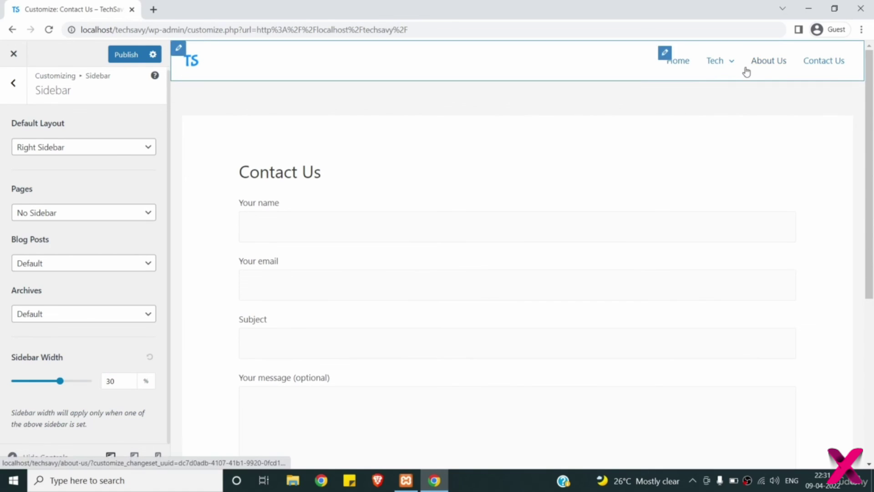
click(680, 64)
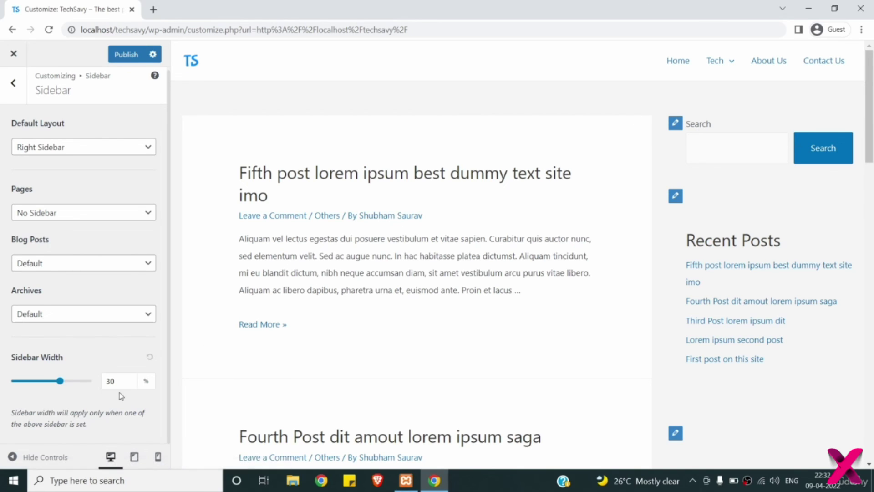
- Keep the Sidebar Width at 30% after trying other values, and publish the changes
mouse_move(59, 380)
mouse_down()
mouse_move(78, 384)
mouse_move(60, 381)
mouse_up()
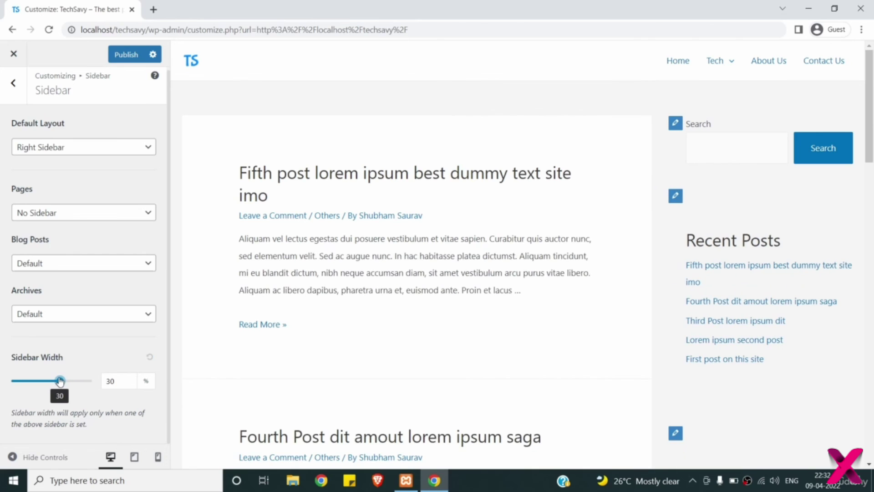
click(117, 380)
double_click(103, 378)
text(25)
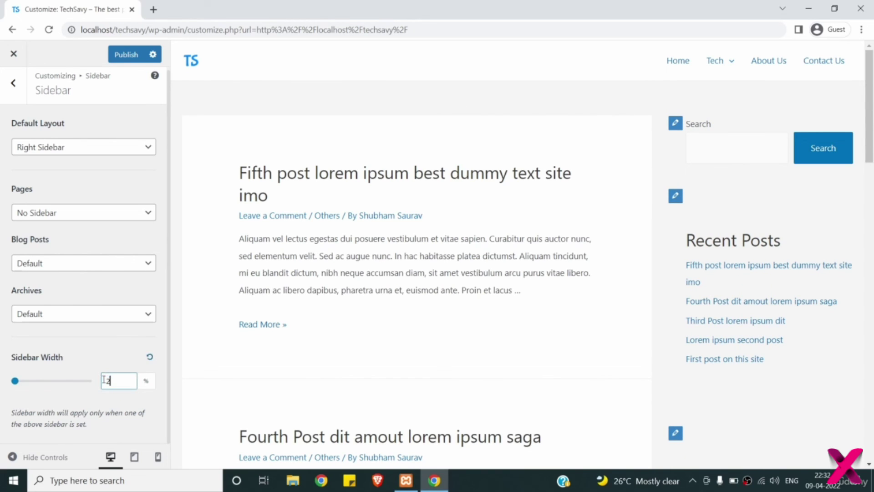
key(BackSpace)
key(BackSpace)
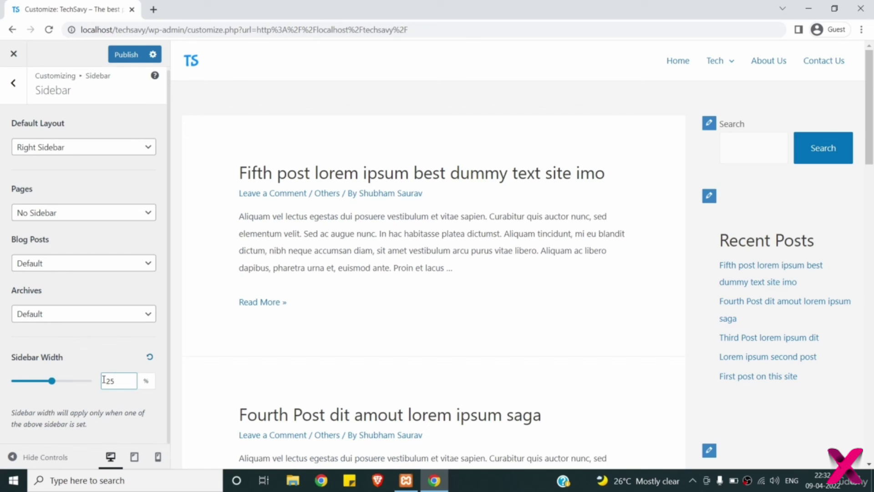
text(30)
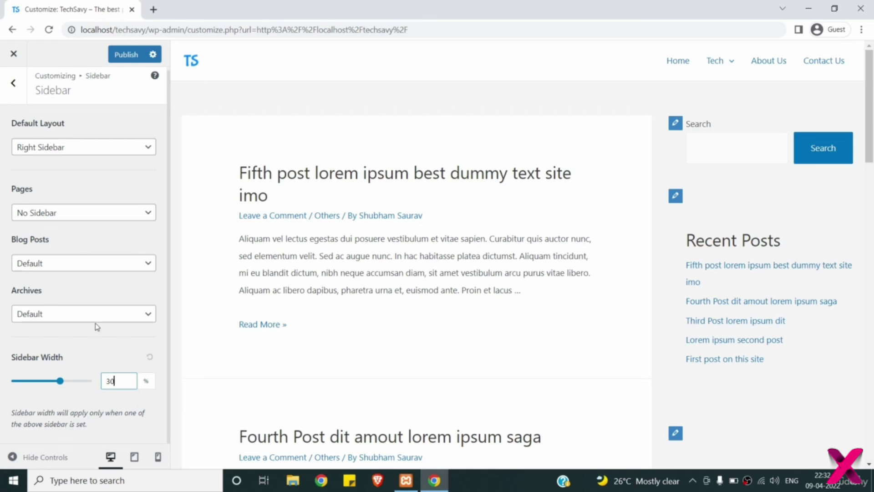
click(9, 87)
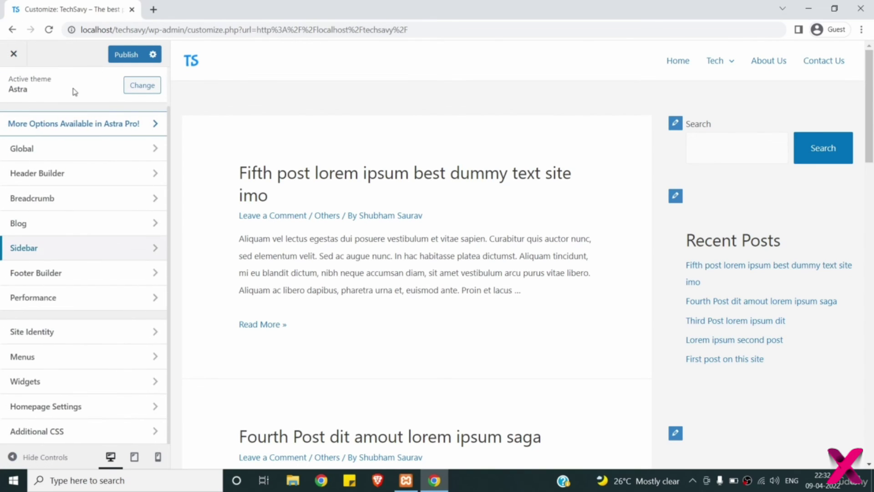
click(146, 55)
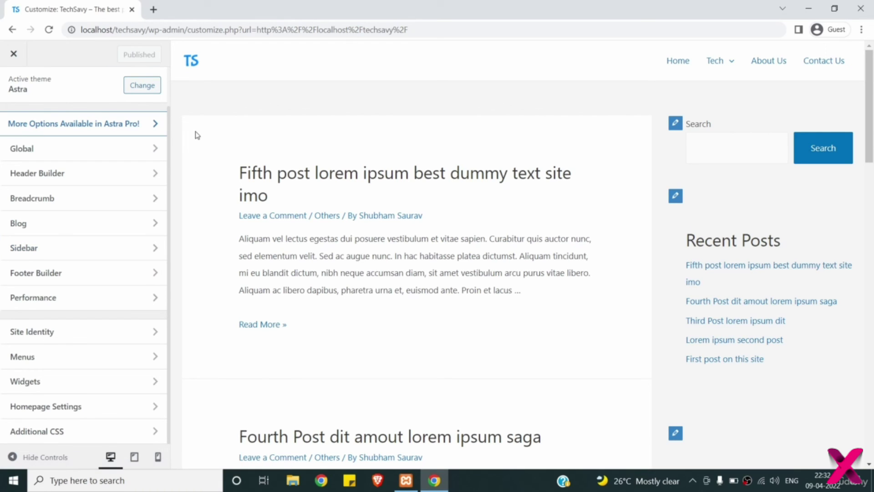
- Delete the ' | Powered by [theme_author]' credit from the footer Copyright text
click(698, 92)
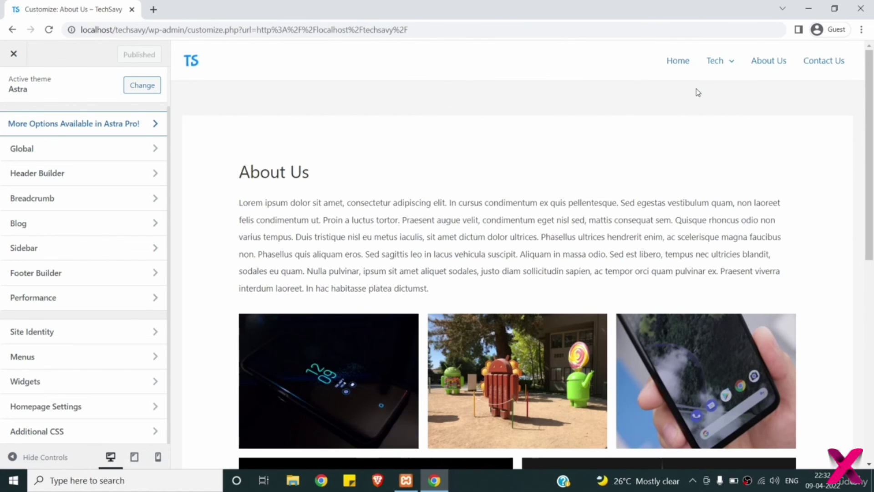
scroll(695, 88, down, 2)
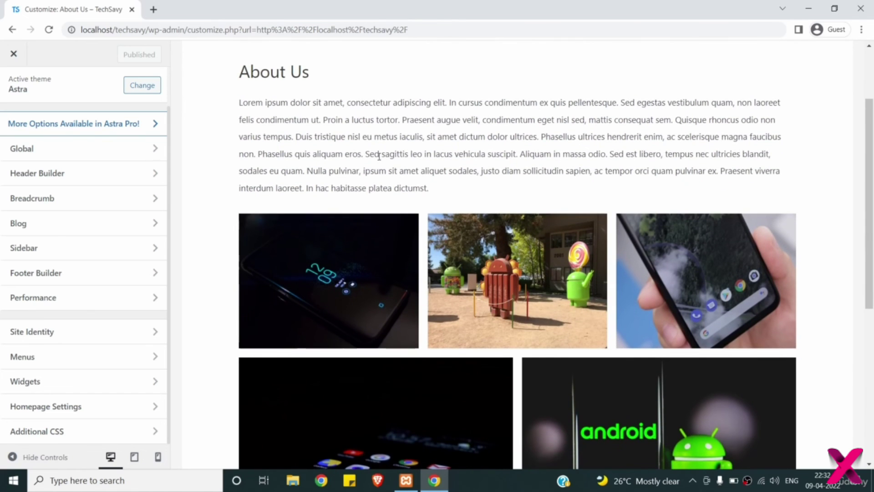
click(126, 274)
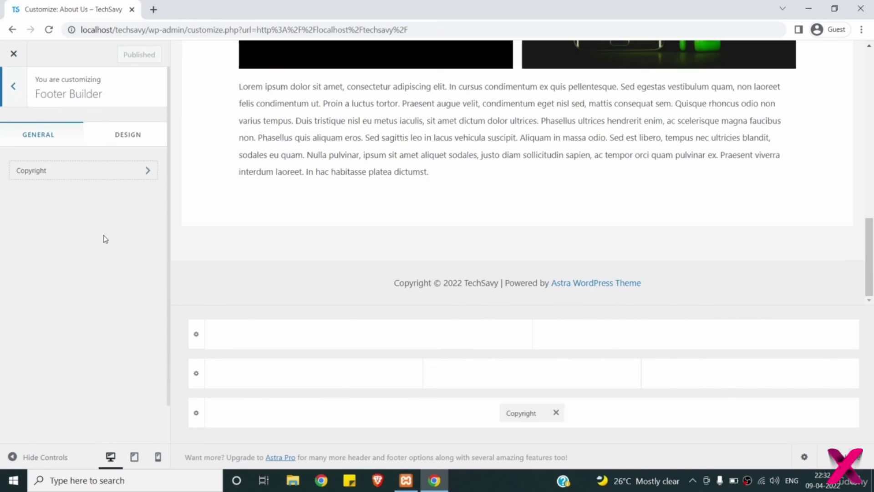
click(74, 173)
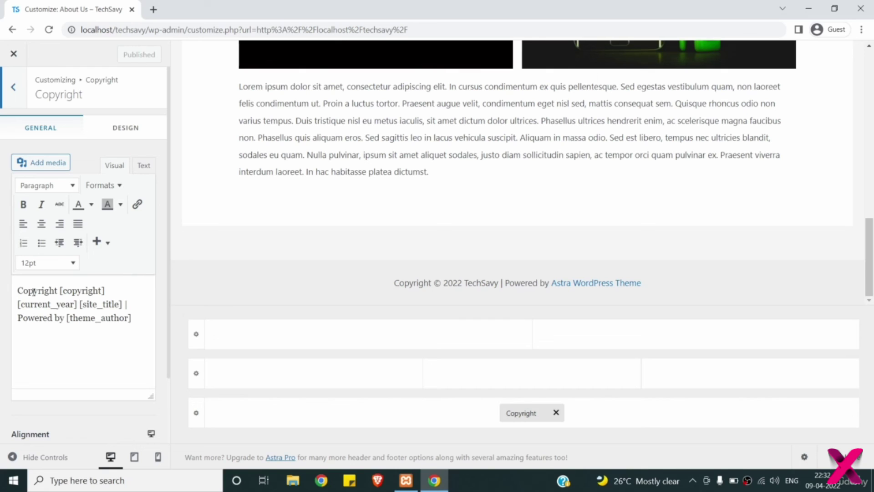
double_click(83, 290)
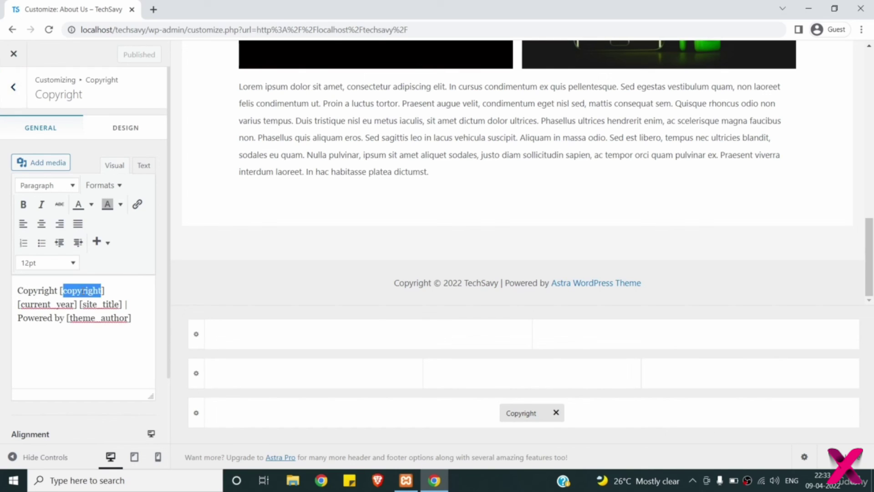
drag(443, 283, 434, 282)
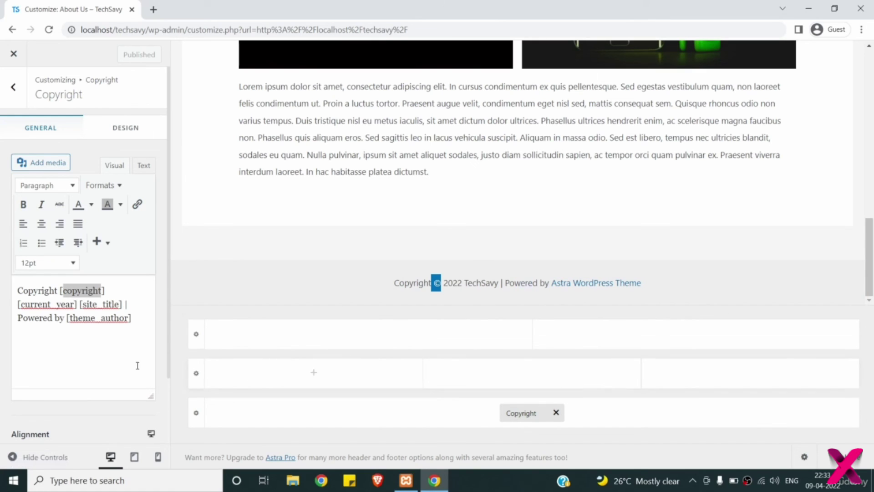
click(133, 317)
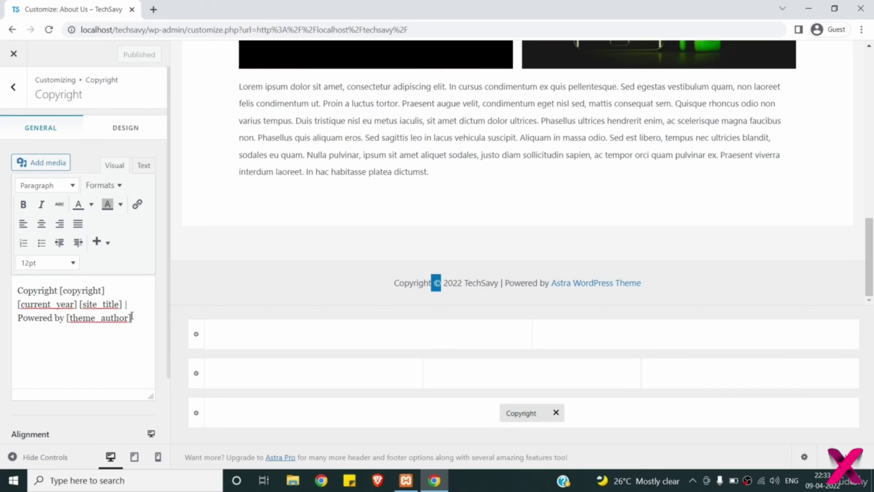
drag(133, 317, 123, 303)
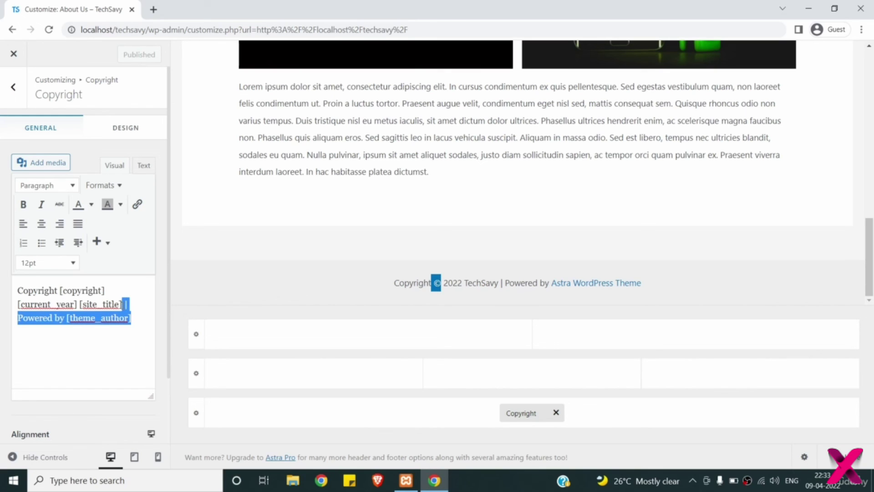
key(BackSpace)
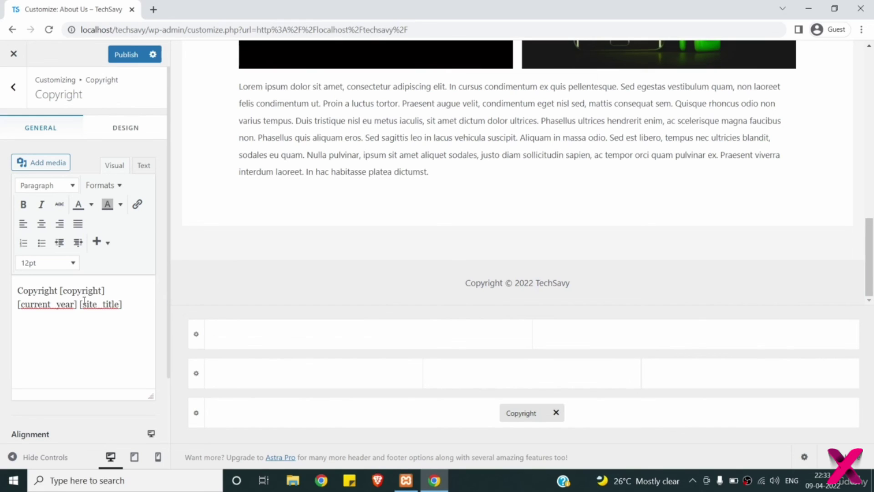
- Make [site_title] bold and insert '| ' before it in the copyright line
drag(79, 303, 123, 304)
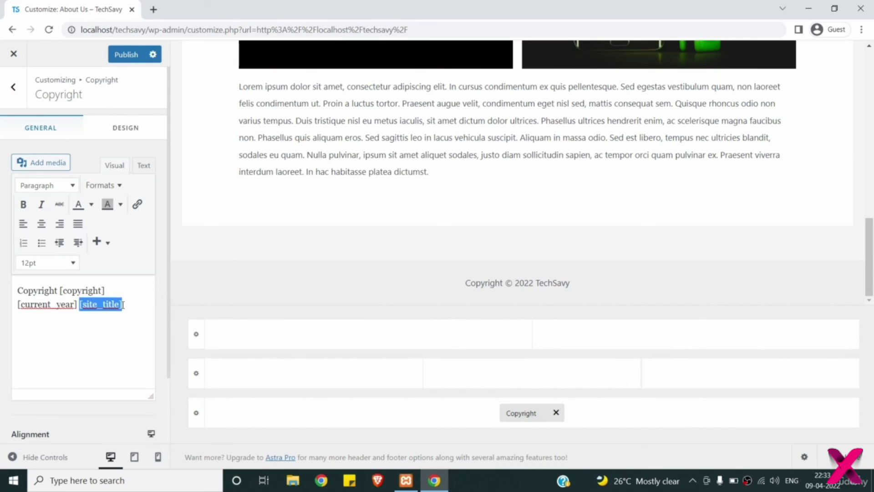
click(23, 204)
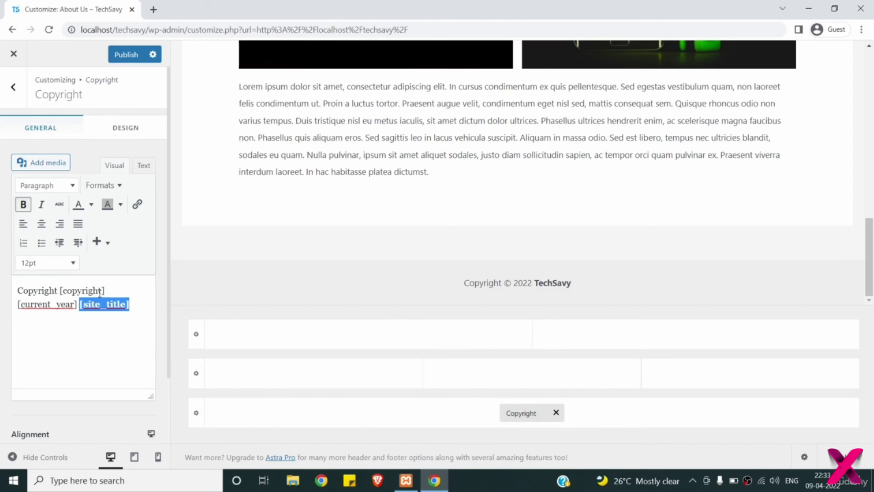
click(79, 302)
text(|)
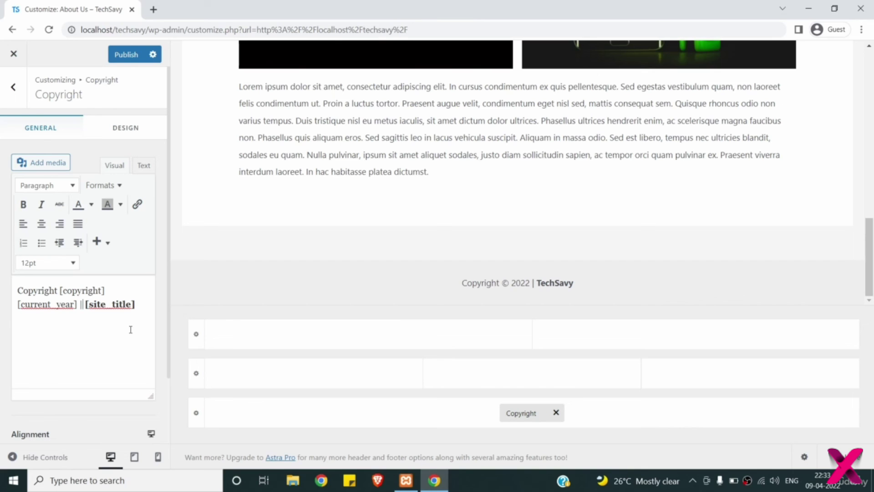
- Publish the edited footer copyright and return to the main Customizer sections
scroll(331, 241, up, 1)
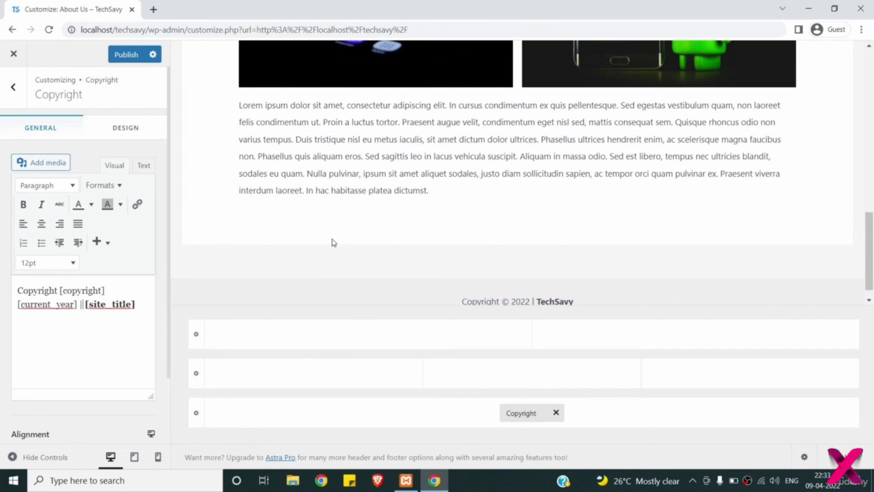
scroll(332, 242, up, 5)
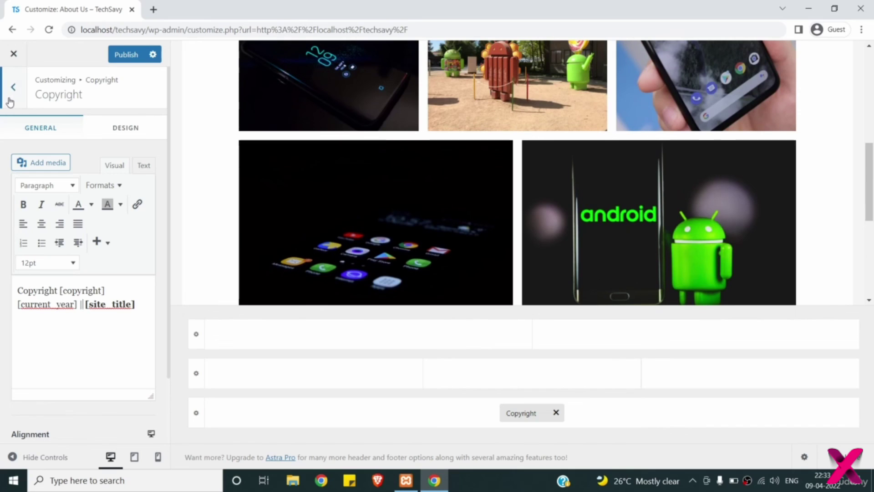
click(10, 101)
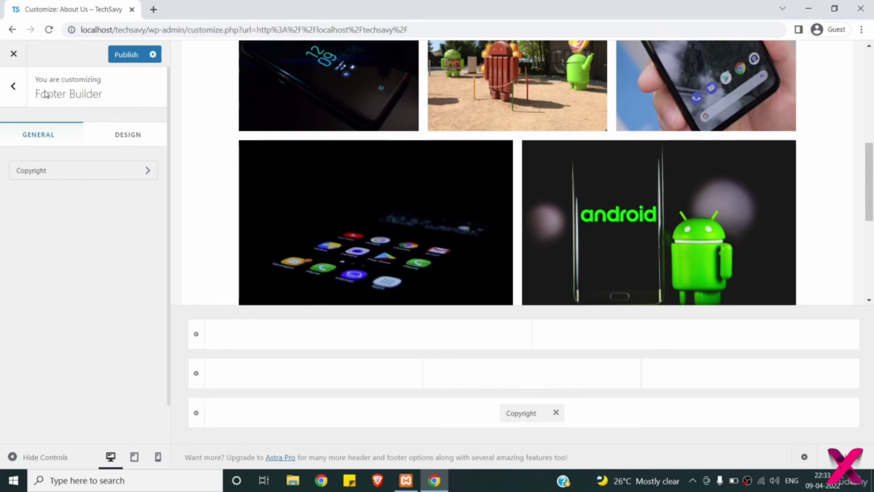
click(131, 58)
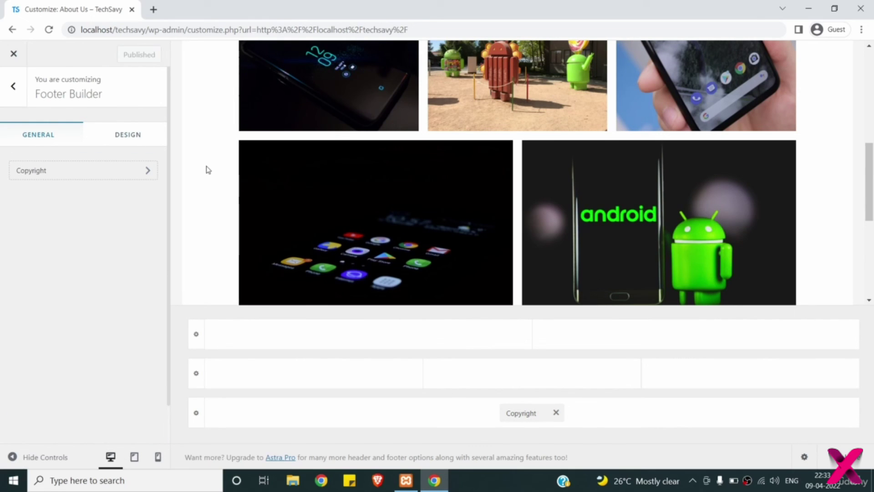
click(18, 97)
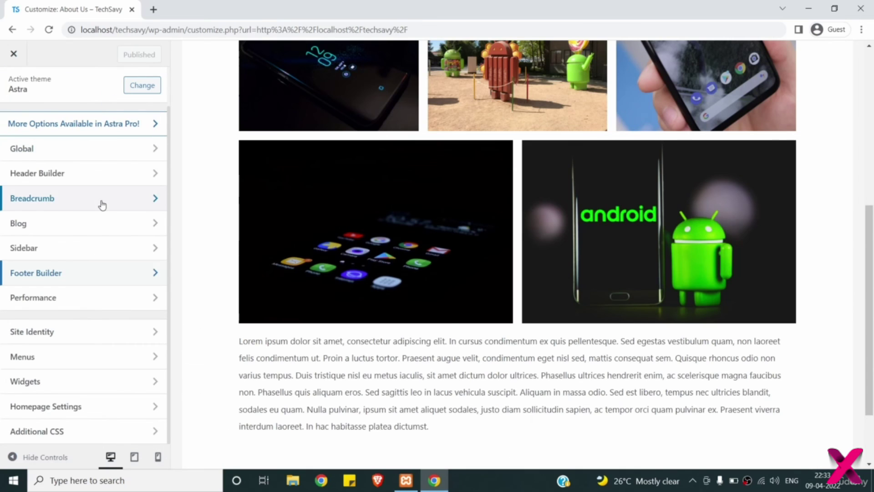
click(89, 302)
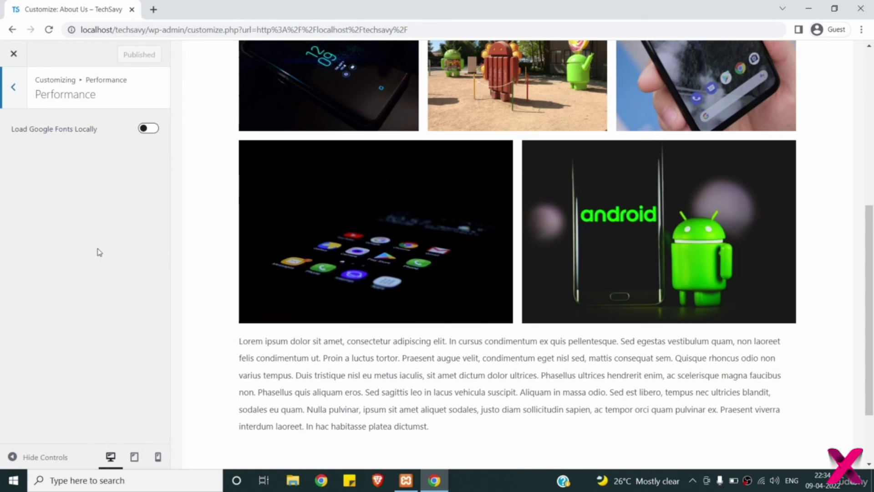
click(13, 95)
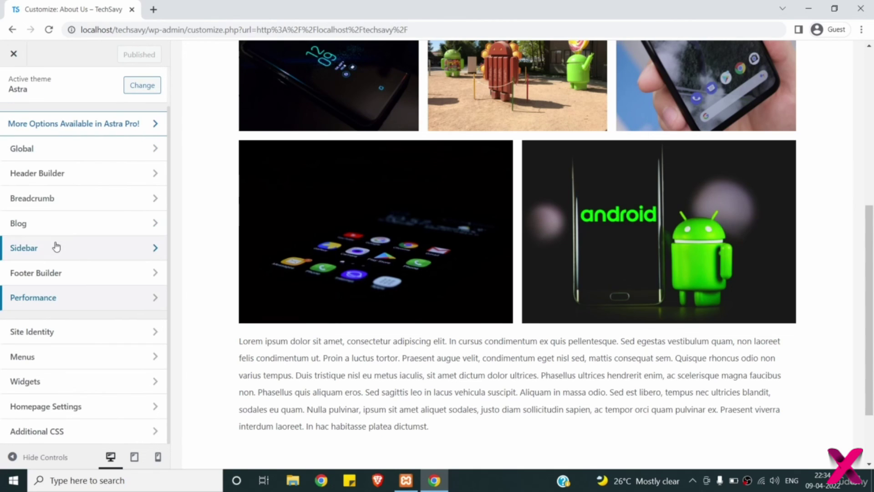